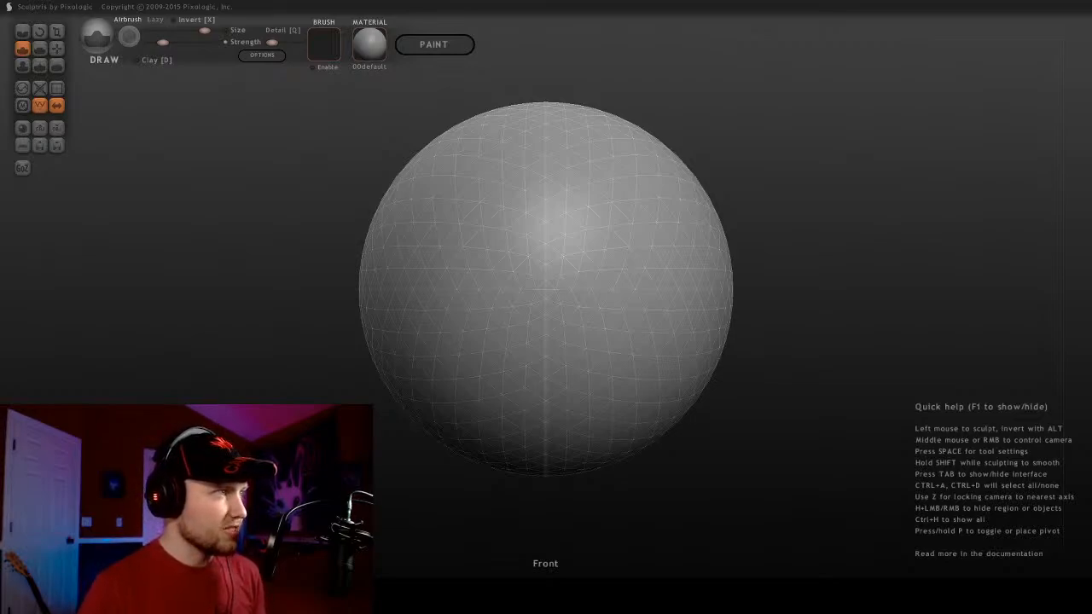
# Pull the lower front of the sphere downward with the Grab tool to form a tapered chin
pyautogui.scroll(-5, 546, 287)
pyautogui.press('g')
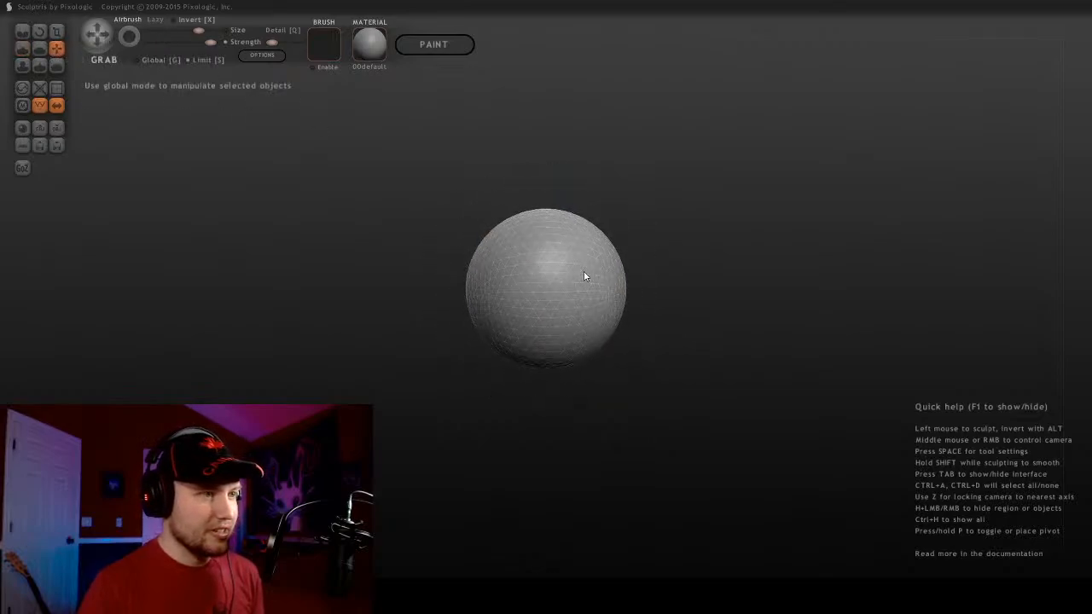
pyautogui.scroll(4, 641, 253)
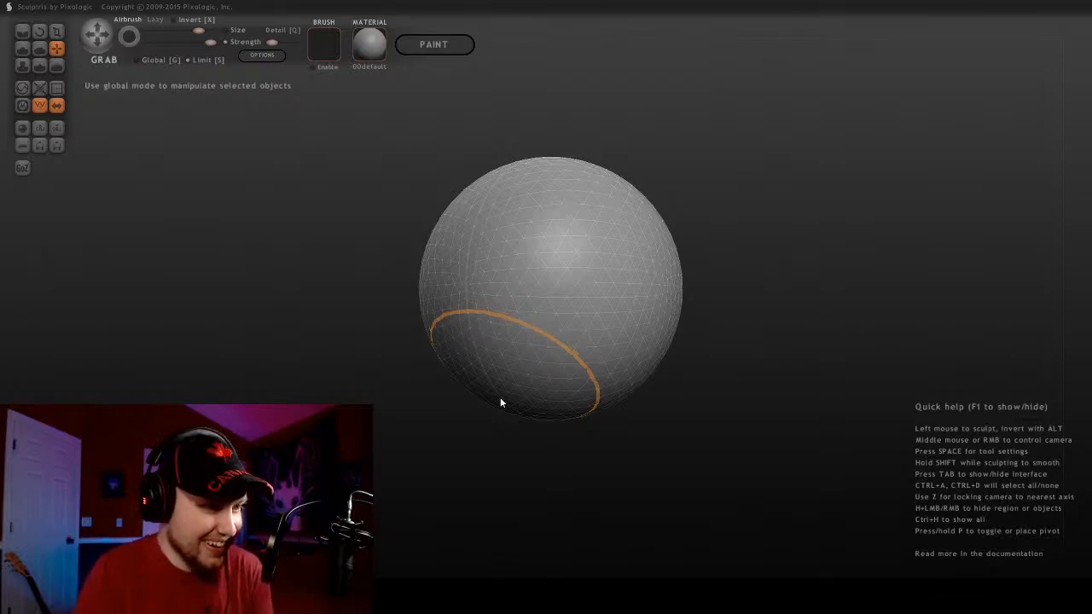
pyautogui.moveTo(519, 383); pyautogui.dragTo(508, 385, button='middle')
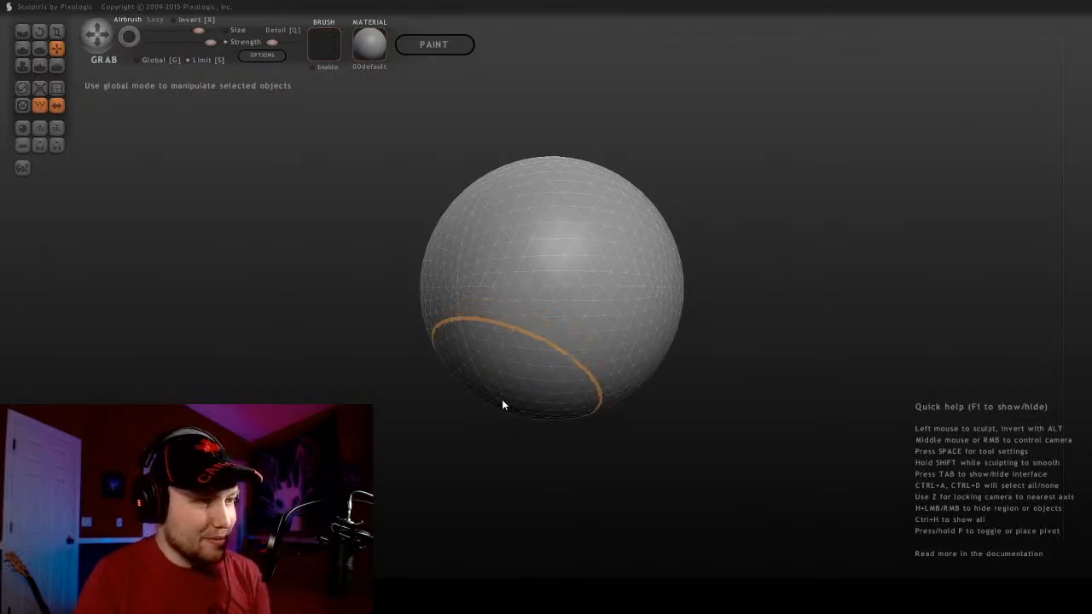
pyautogui.moveTo(522, 401)
pyautogui.mouseDown()
pyautogui.moveTo(461, 490)
pyautogui.moveTo(478, 465)
pyautogui.mouseUp()
pyautogui.moveTo(479, 465)
pyautogui.mouseDown(button='middle')
pyautogui.moveTo(658, 428)
pyautogui.moveTo(809, 423)
pyautogui.moveTo(661, 417)
pyautogui.moveTo(487, 435)
pyautogui.moveTo(628, 424)
pyautogui.moveTo(580, 427)
pyautogui.moveTo(612, 402)
pyautogui.moveTo(589, 415)
pyautogui.moveTo(590, 434)
pyautogui.mouseUp(button='middle')
pyautogui.scroll(2, 518, 405)
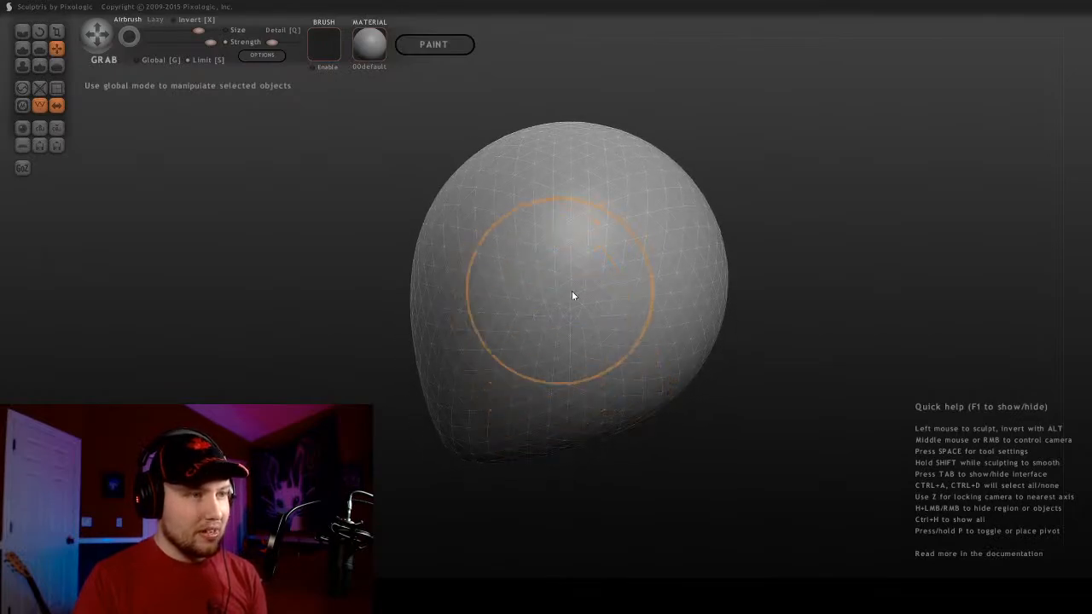
pyautogui.press('[')
pyautogui.press('[')
pyautogui.press('[')
pyautogui.press('[')
pyautogui.press('[')
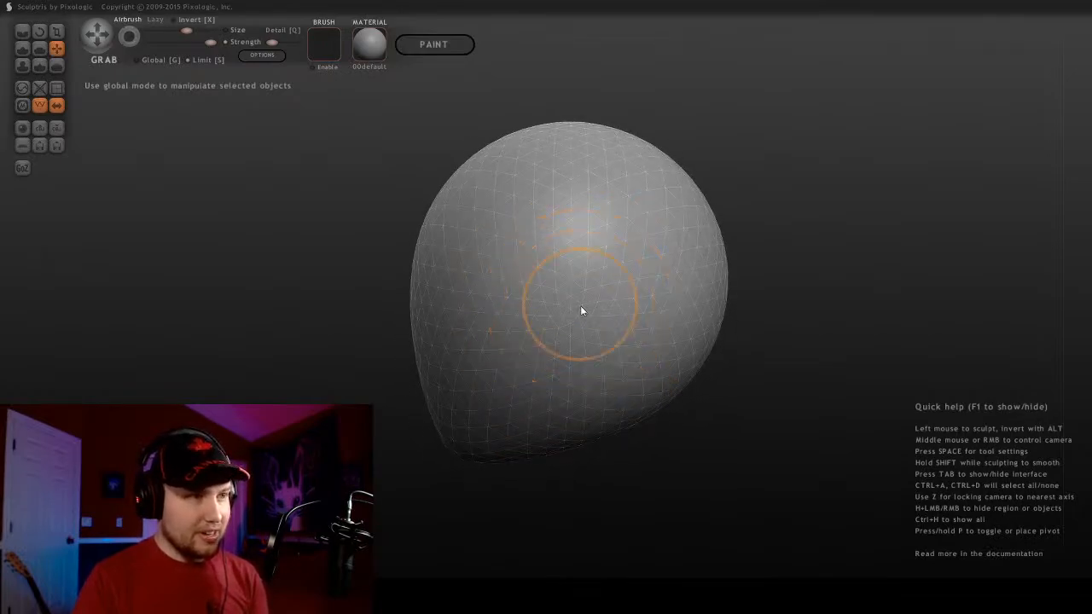
pyautogui.press(']')
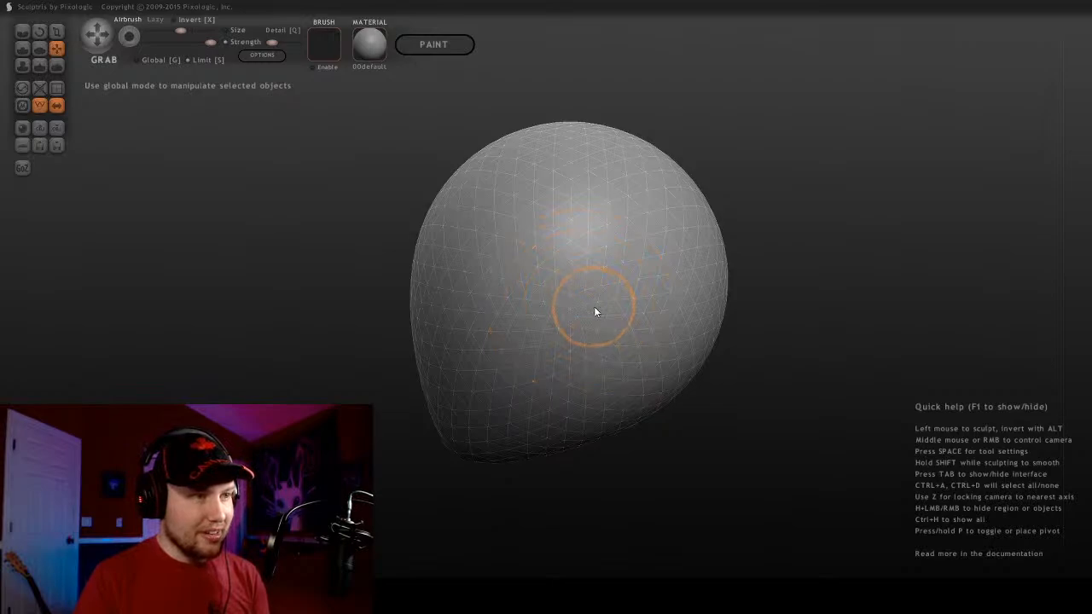
pyautogui.moveTo(594, 306)
pyautogui.mouseDown(button='middle')
pyautogui.moveTo(656, 381)
pyautogui.moveTo(666, 361)
pyautogui.moveTo(724, 321)
pyautogui.mouseUp(button='middle')
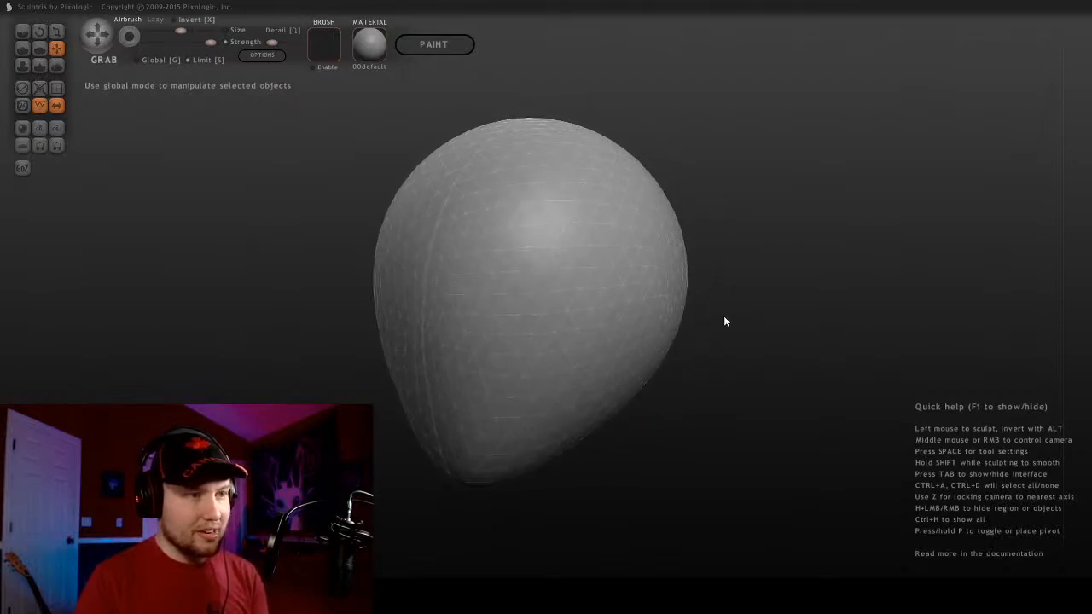
# Push the sides of the head slightly inward with an enlarged Grab brush to narrow the egg shape
pyautogui.scroll(-3, 704, 313)
pyautogui.press(']')
pyautogui.press(']')
pyautogui.press(']')
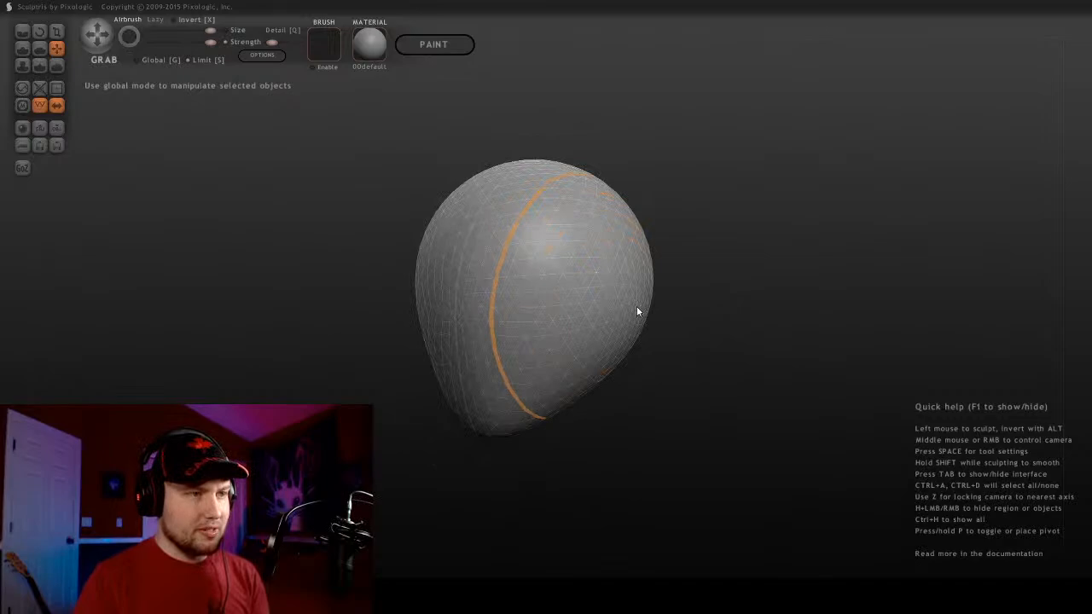
pyautogui.scroll(3, 665, 319)
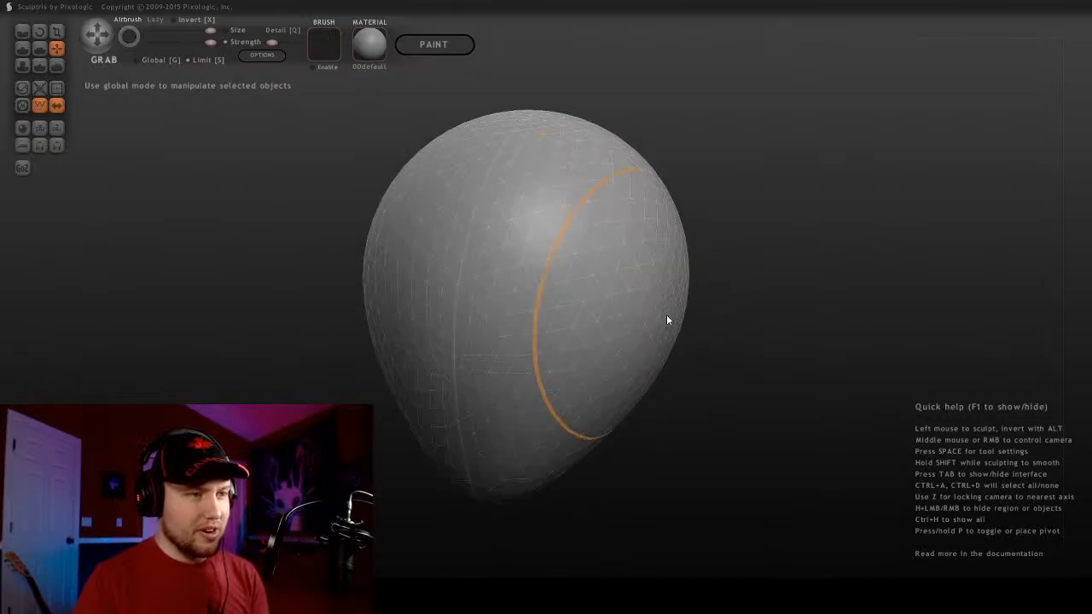
pyautogui.press('[')
pyautogui.press('[')
pyautogui.press('[')
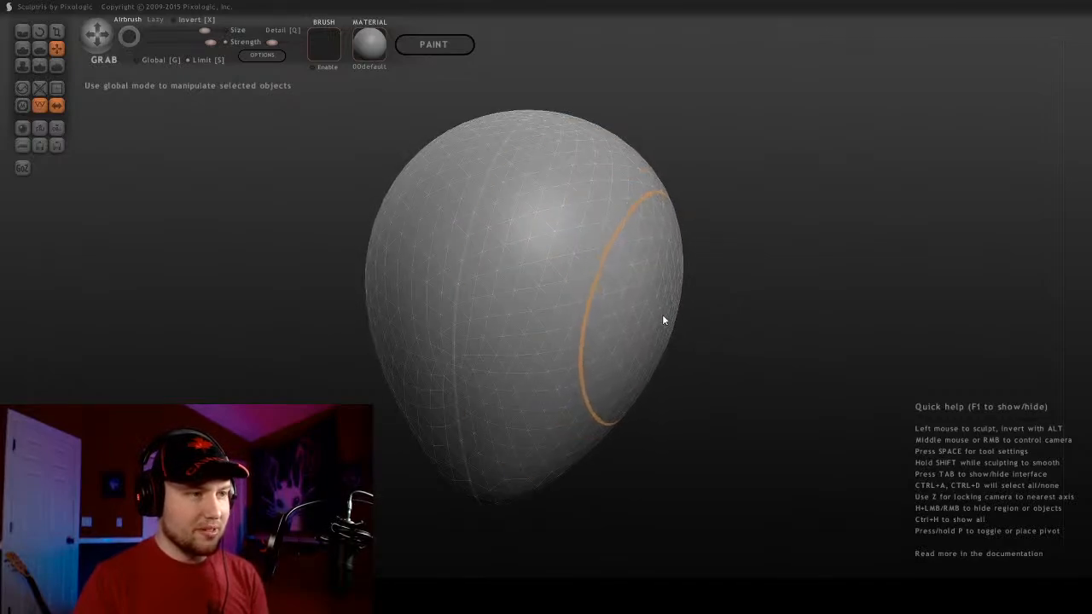
pyautogui.moveTo(682, 304)
pyautogui.mouseDown(button='middle')
pyautogui.moveTo(486, 266)
pyautogui.moveTo(365, 281)
pyautogui.mouseUp(button='middle')
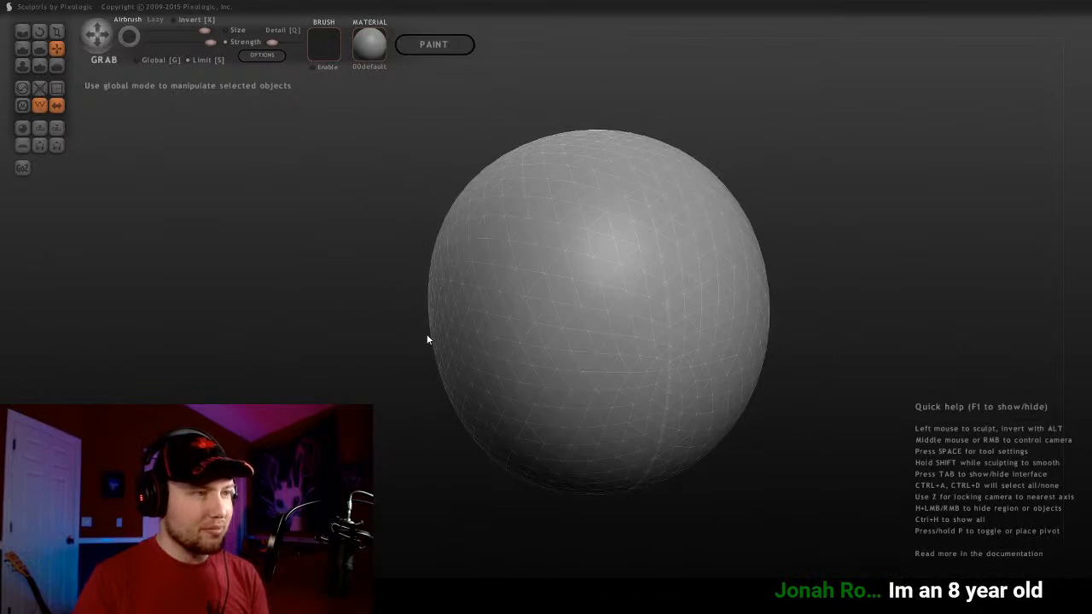
pyautogui.moveTo(442, 319); pyautogui.dragTo(789, 316, button='middle')
pyautogui.moveTo(673, 261); pyautogui.dragTo(747, 273, button='middle')
# Examine the overall head shape from the front, the sides and close up
pyautogui.scroll(-5, 739, 324)
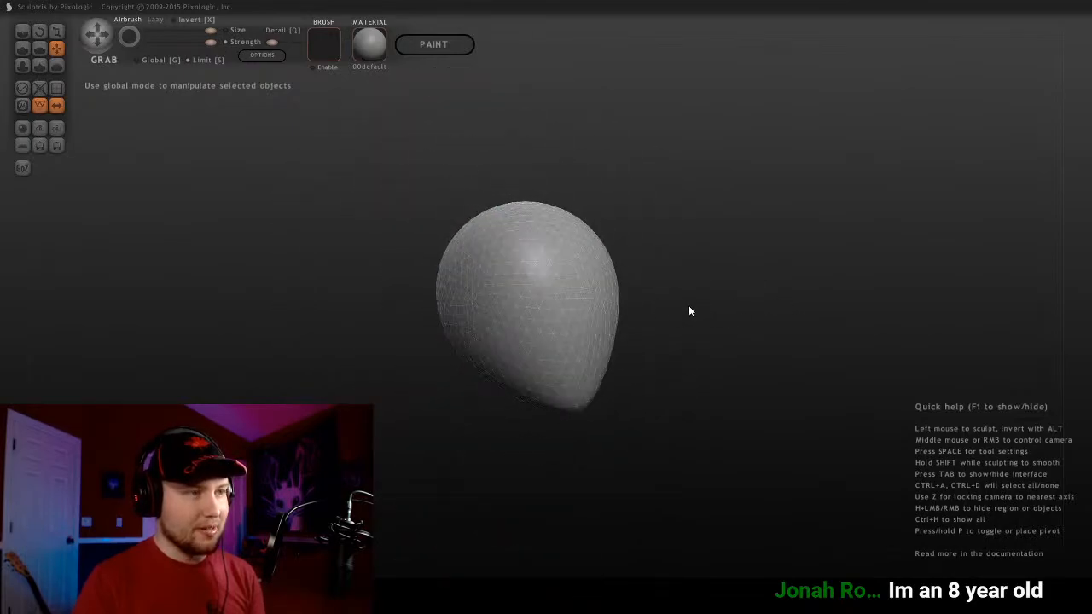
pyautogui.moveTo(690, 310); pyautogui.dragTo(603, 322, button='middle')
pyautogui.scroll(2, 525, 313)
pyautogui.moveTo(541, 342)
pyautogui.mouseDown(button='middle')
pyautogui.moveTo(627, 287)
pyautogui.moveTo(648, 287)
pyautogui.mouseUp(button='middle')
pyautogui.scroll(2, 561, 275)
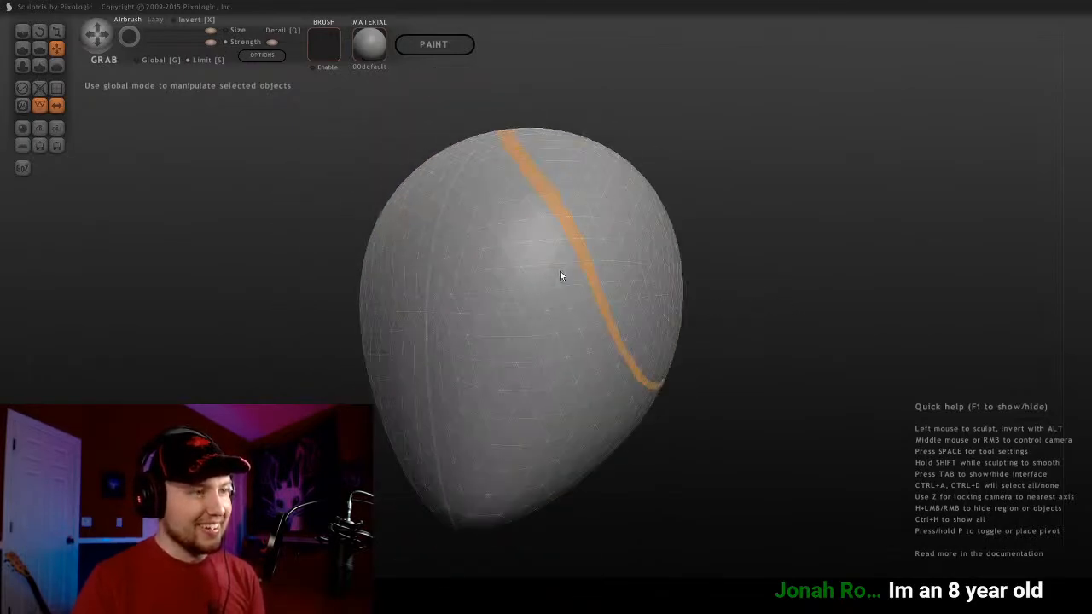
pyautogui.moveTo(561, 275); pyautogui.dragTo(708, 282, button='middle')
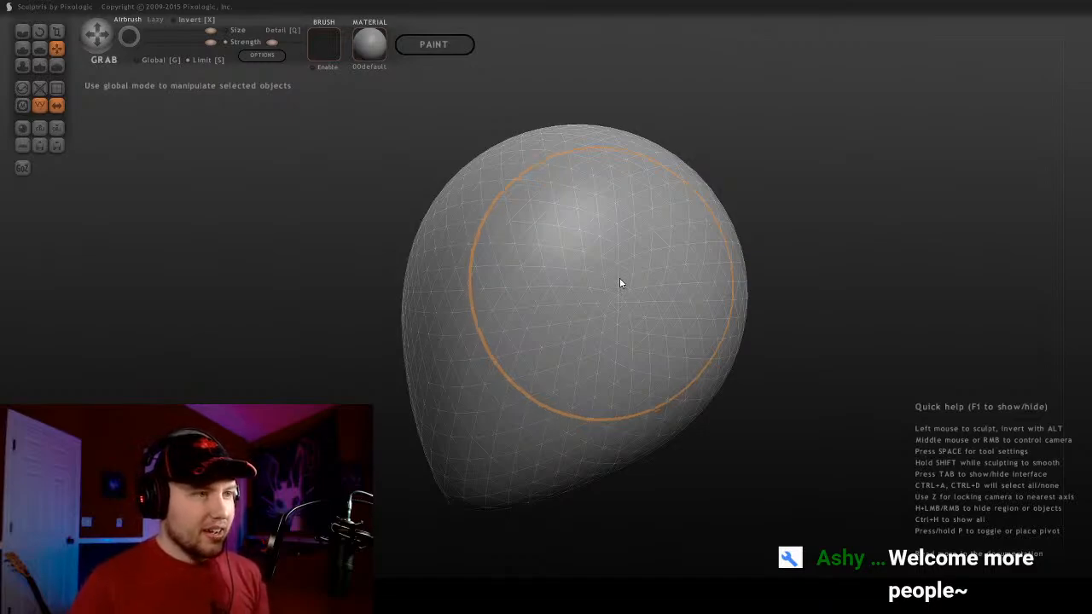
pyautogui.scroll(2, 621, 273)
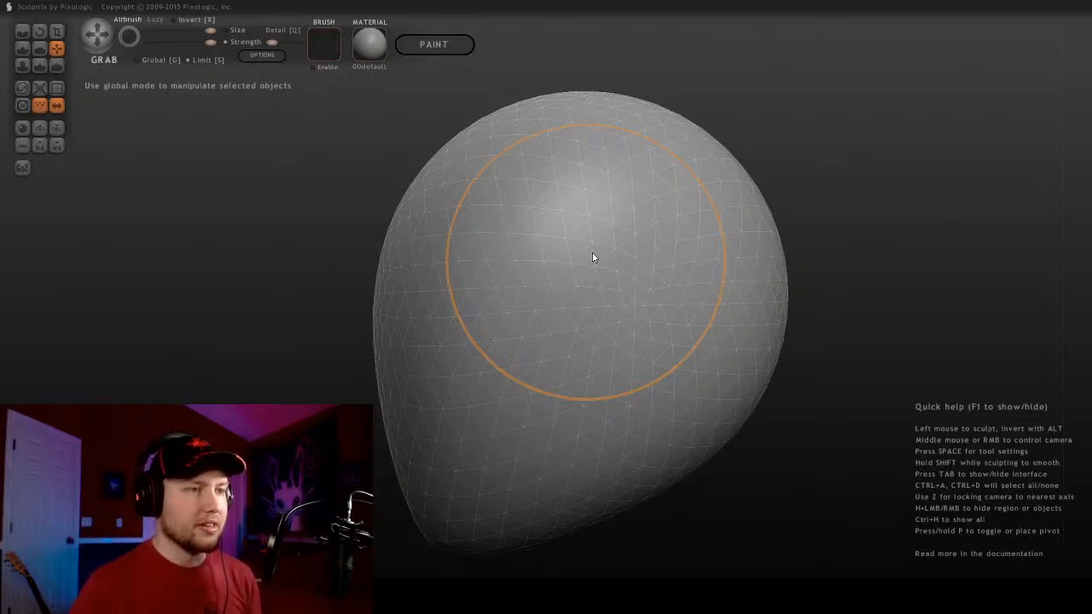
pyautogui.moveTo(593, 258)
pyautogui.mouseDown()
pyautogui.moveTo(609, 236)
pyautogui.moveTo(666, 275)
pyautogui.moveTo(609, 281)
pyautogui.mouseUp()
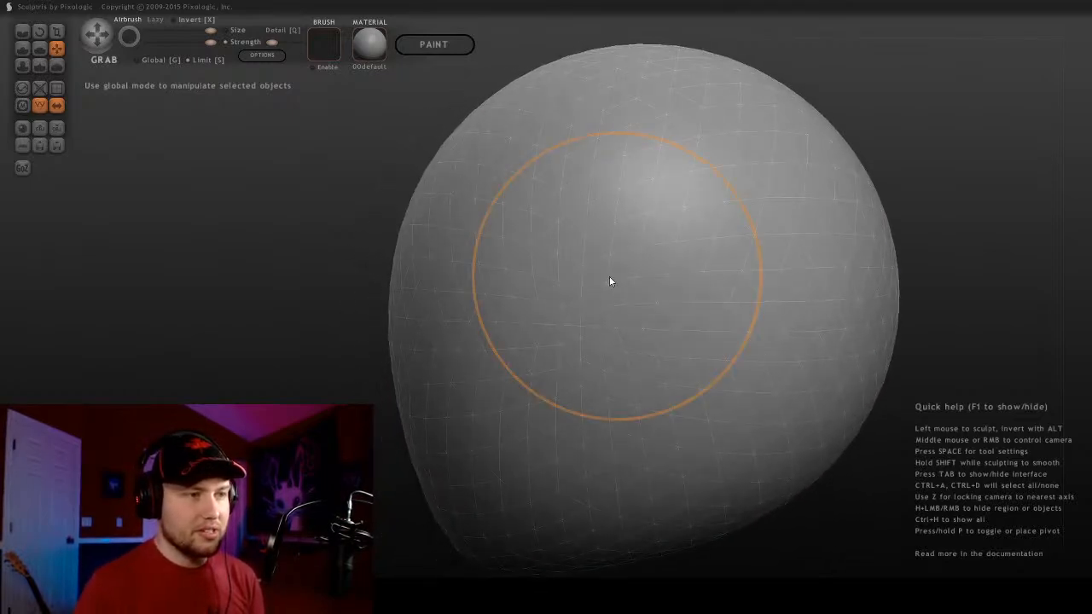
pyautogui.moveTo(609, 278); pyautogui.dragTo(544, 327, button='middle')
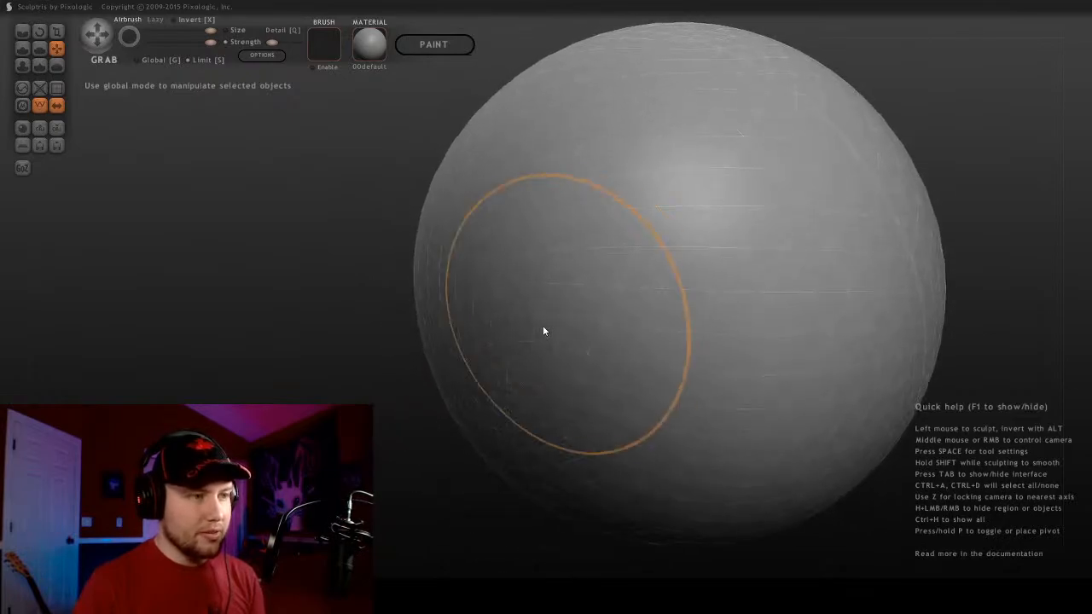
pyautogui.press('w')
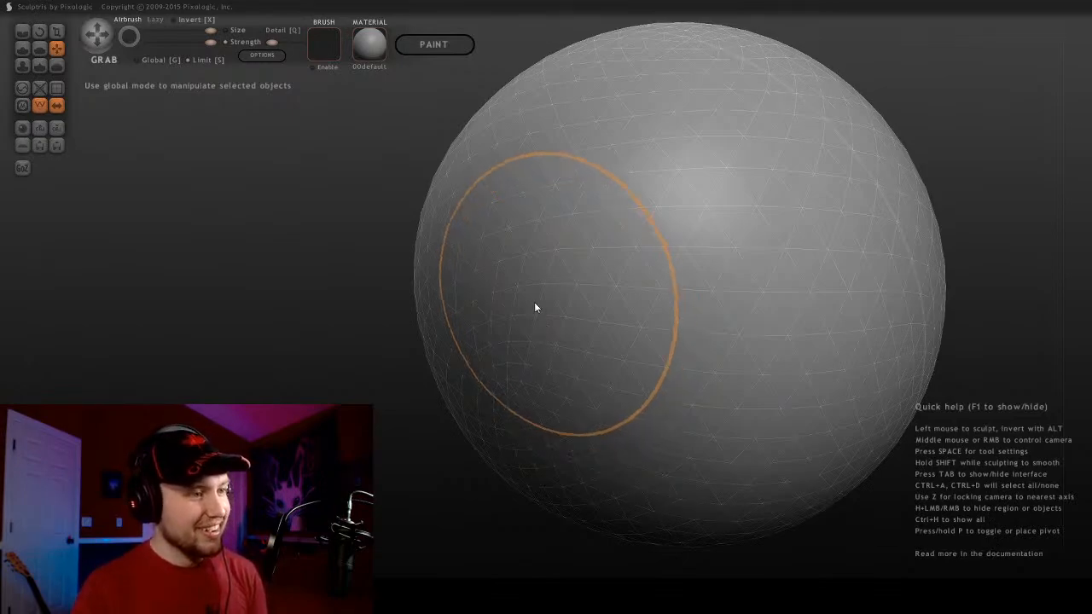
# Pull small ear bumps outward from the sides of the head using a smaller Grab brush with symmetry
pyautogui.moveTo(536, 305)
pyautogui.mouseDown(button='middle')
pyautogui.moveTo(651, 278)
pyautogui.moveTo(709, 244)
pyautogui.moveTo(606, 298)
pyautogui.moveTo(570, 356)
pyautogui.mouseUp(button='middle')
pyautogui.scroll(2, 711, 251)
pyautogui.scroll(-5, 542, 444)
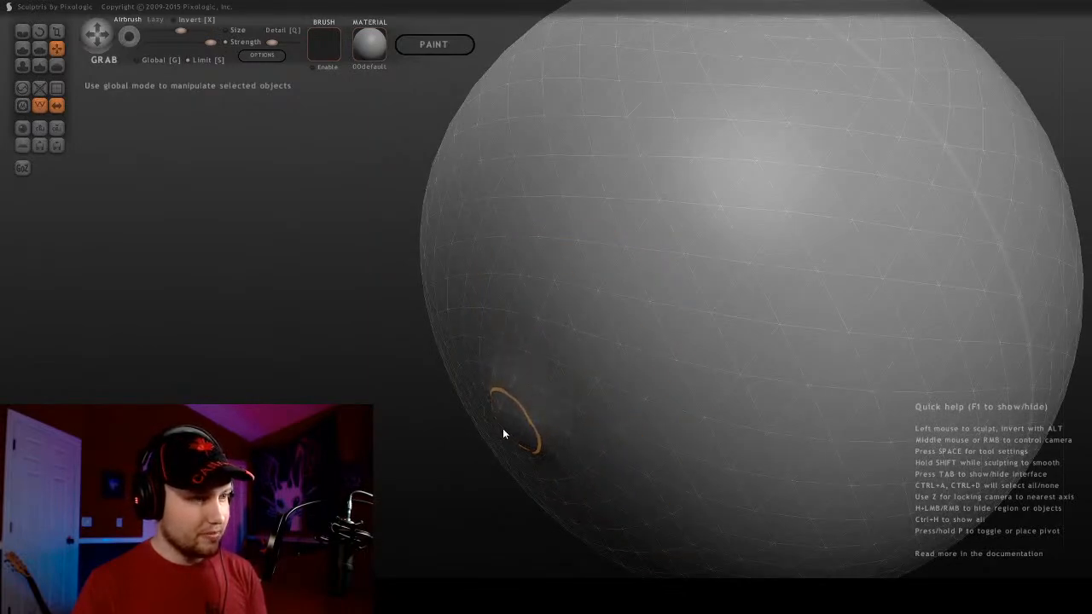
pyautogui.moveTo(504, 434)
pyautogui.mouseDown(button='middle')
pyautogui.moveTo(639, 378)
pyautogui.moveTo(777, 383)
pyautogui.moveTo(740, 339)
pyautogui.mouseUp(button='middle')
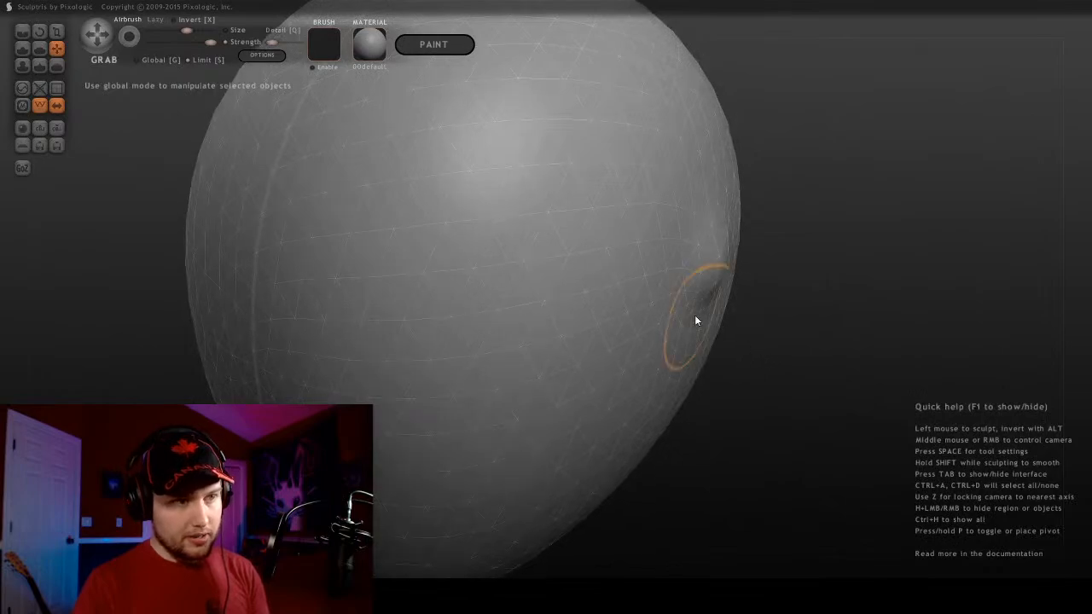
pyautogui.scroll(2, 698, 317)
pyautogui.moveTo(700, 318); pyautogui.dragTo(718, 329)
pyautogui.moveTo(718, 333)
pyautogui.mouseDown(button='middle')
pyautogui.moveTo(580, 321)
pyautogui.moveTo(595, 398)
pyautogui.mouseUp(button='middle')
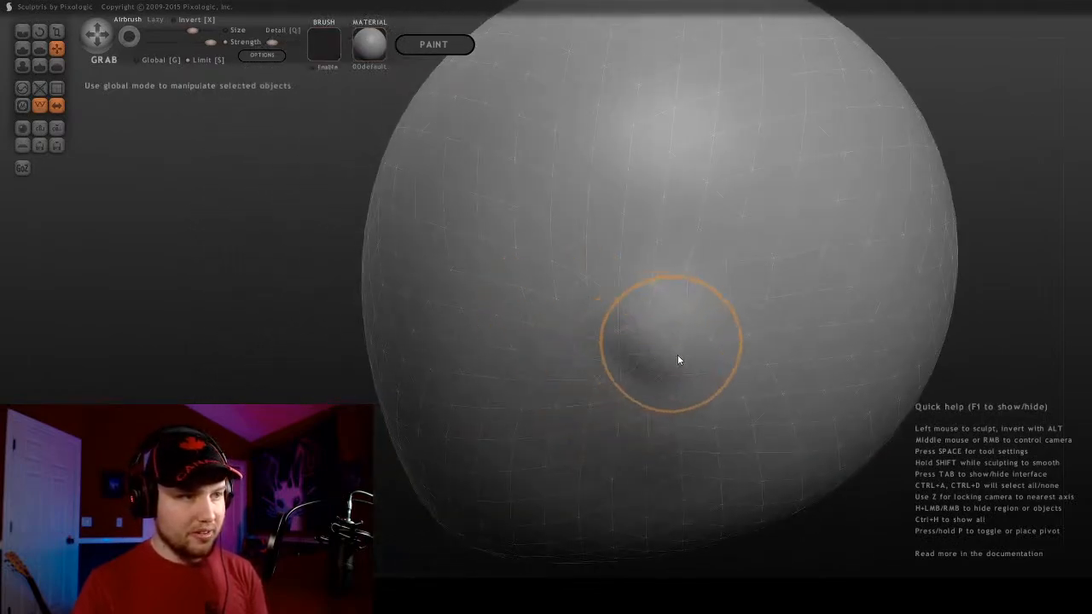
pyautogui.scroll(-2, 698, 318)
pyautogui.moveTo(699, 314); pyautogui.dragTo(714, 285, button='middle')
pyautogui.scroll(-3, 711, 278)
pyautogui.scroll(2, 673, 307)
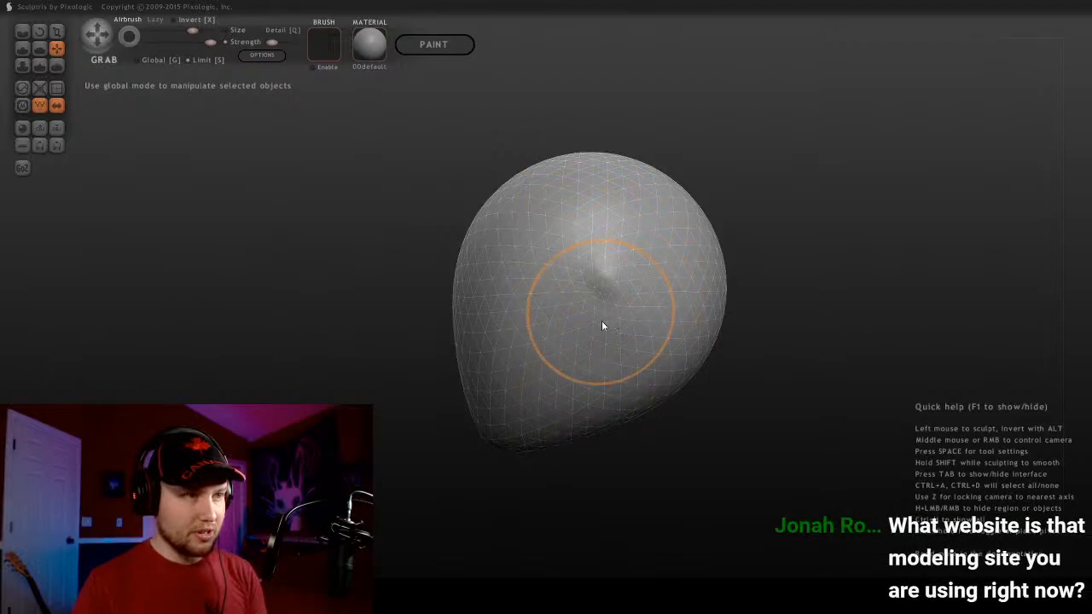
# Shape the jawline and lower cheeks beneath the ears with the Grab tool
pyautogui.scroll(2, 589, 376)
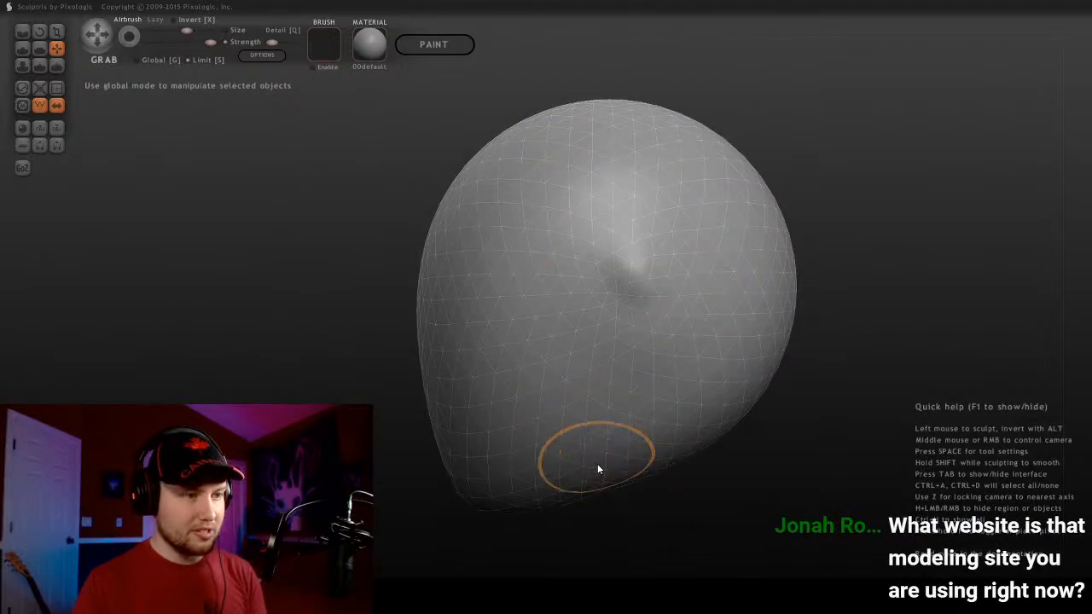
pyautogui.moveTo(594, 463); pyautogui.dragTo(643, 440, button='middle')
pyautogui.scroll(-3, 635, 389)
pyautogui.scroll(2, 643, 445)
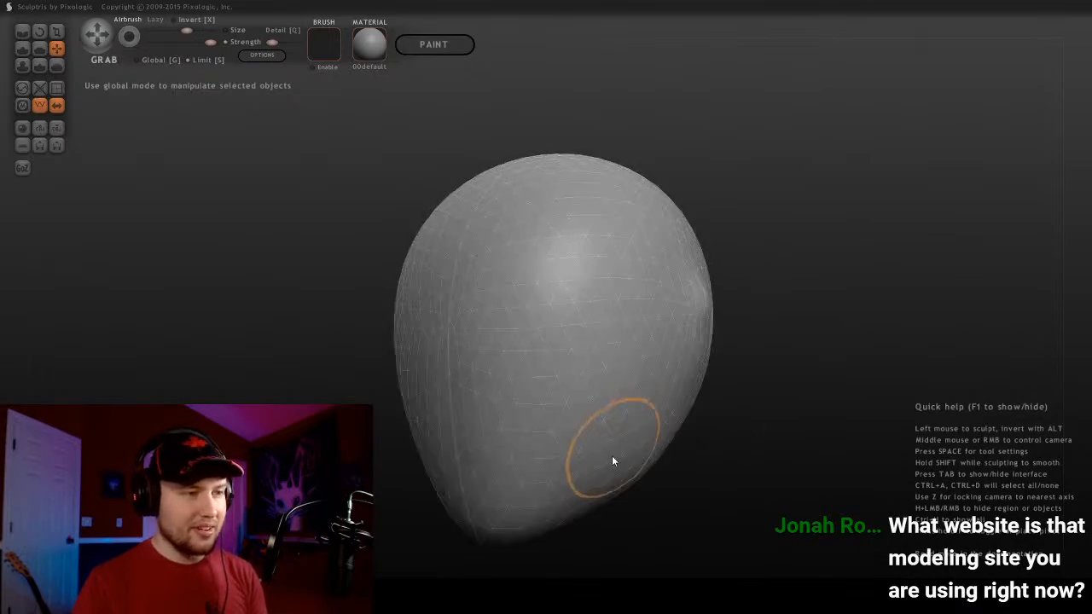
pyautogui.moveTo(622, 485)
pyautogui.mouseDown(button='middle')
pyautogui.moveTo(668, 507)
pyautogui.moveTo(636, 472)
pyautogui.mouseUp(button='middle')
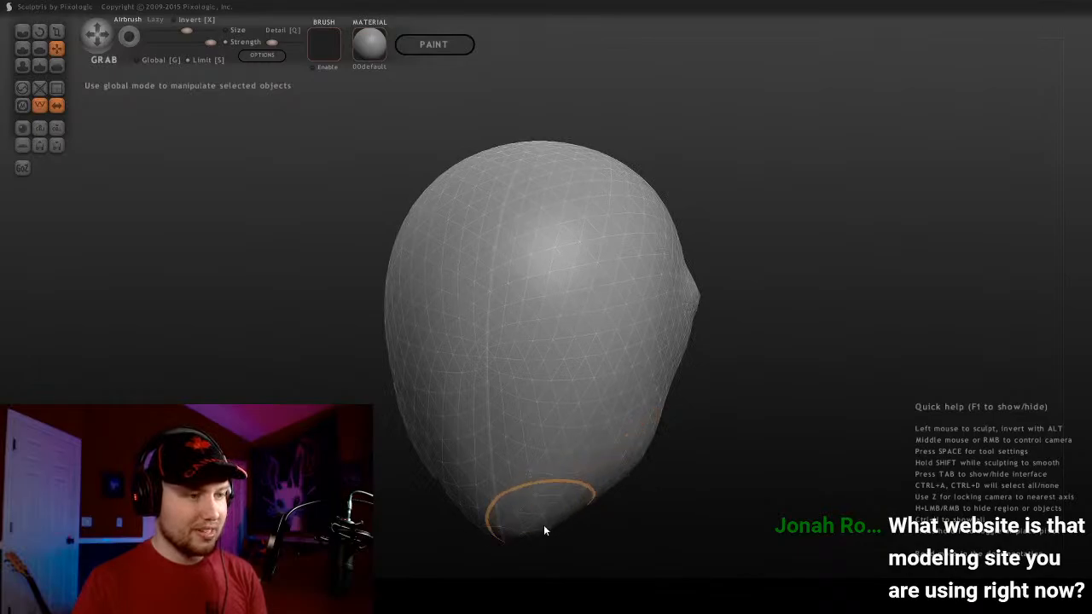
pyautogui.moveTo(539, 536)
pyautogui.mouseDown(button='middle')
pyautogui.moveTo(717, 409)
pyautogui.moveTo(853, 419)
pyautogui.moveTo(707, 383)
pyautogui.moveTo(560, 399)
pyautogui.mouseUp(button='middle')
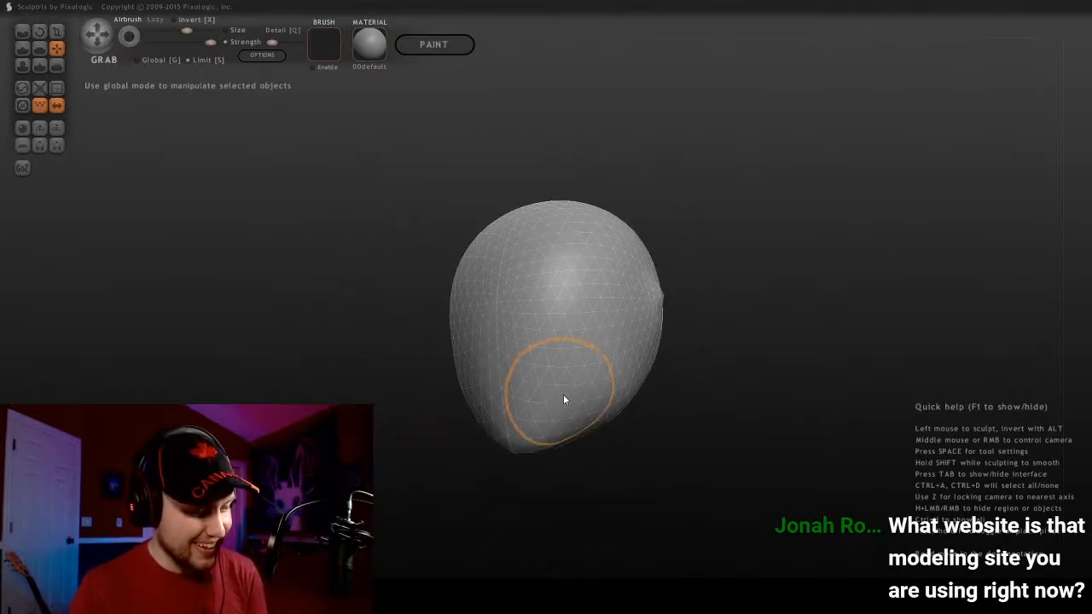
pyautogui.scroll(2, 563, 399)
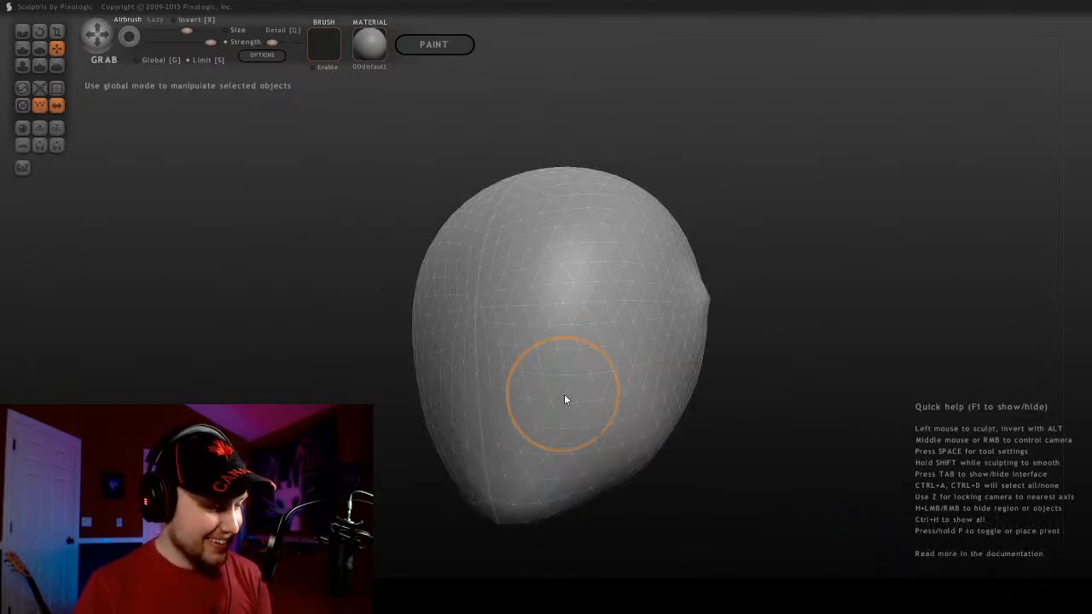
pyautogui.moveTo(617, 378)
pyautogui.mouseDown(button='middle')
pyautogui.moveTo(404, 388)
pyautogui.moveTo(634, 412)
pyautogui.mouseUp(button='middle')
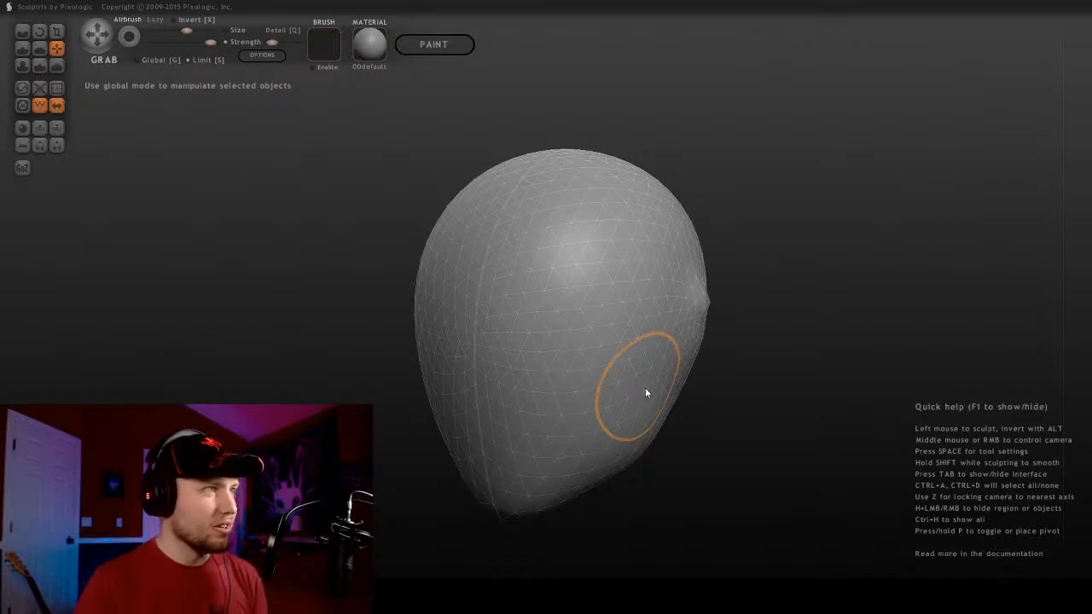
pyautogui.scroll(1, 645, 388)
pyautogui.moveTo(673, 374); pyautogui.dragTo(627, 356, button='middle')
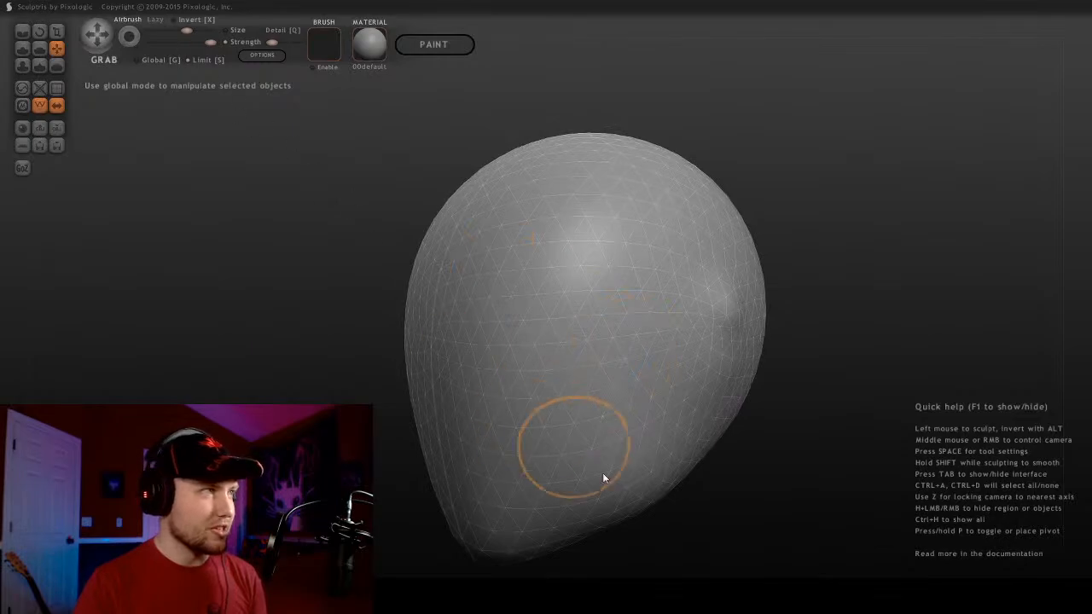
pyautogui.moveTo(647, 481)
pyautogui.mouseDown(button='middle')
pyautogui.moveTo(676, 488)
pyautogui.moveTo(729, 419)
pyautogui.moveTo(722, 317)
pyautogui.moveTo(639, 421)
pyautogui.mouseUp(button='middle')
pyautogui.scroll(-3, 440, 388)
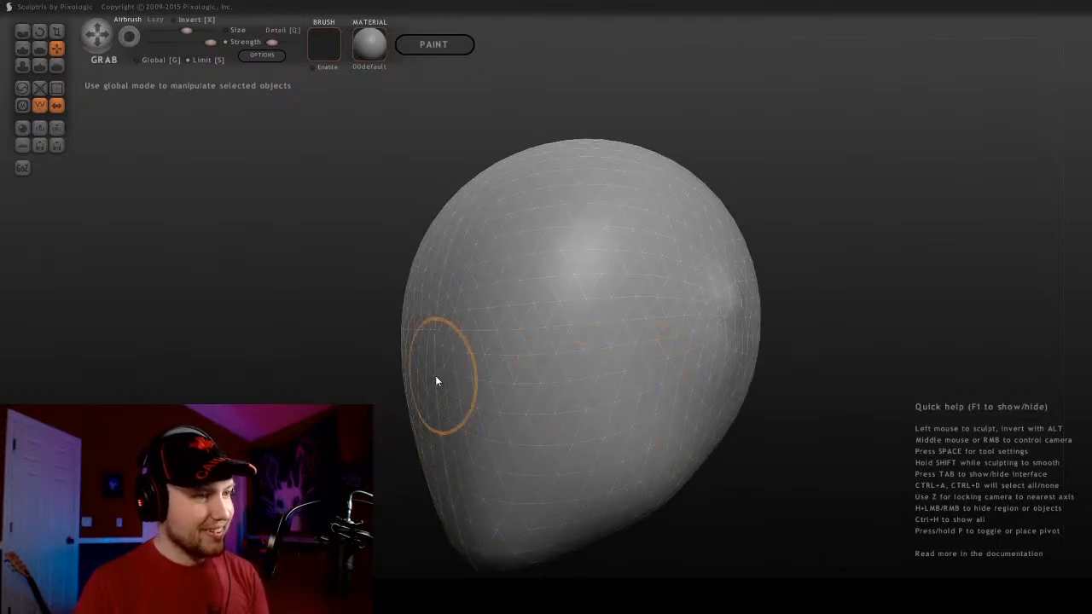
# Pull a pointed nose forward from the middle of the lower face with a smaller Grab brush
pyautogui.moveTo(435, 377); pyautogui.dragTo(399, 394, button='middle')
pyautogui.scroll(-1, 425, 400)
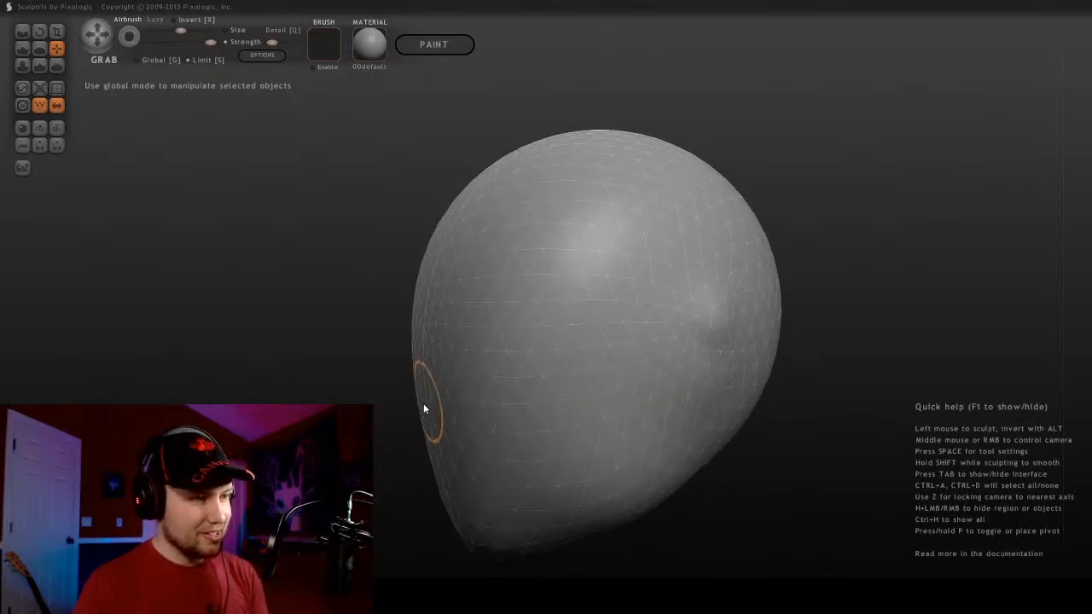
pyautogui.moveTo(424, 404)
pyautogui.mouseDown()
pyautogui.moveTo(392, 432)
pyautogui.moveTo(370, 426)
pyautogui.mouseUp()
pyautogui.scroll(2, 399, 423)
pyautogui.moveTo(370, 426)
pyautogui.mouseDown(button='middle')
pyautogui.moveTo(639, 381)
pyautogui.moveTo(623, 438)
pyautogui.mouseUp(button='middle')
pyautogui.scroll(1, 526, 445)
pyautogui.scroll(-2, 526, 445)
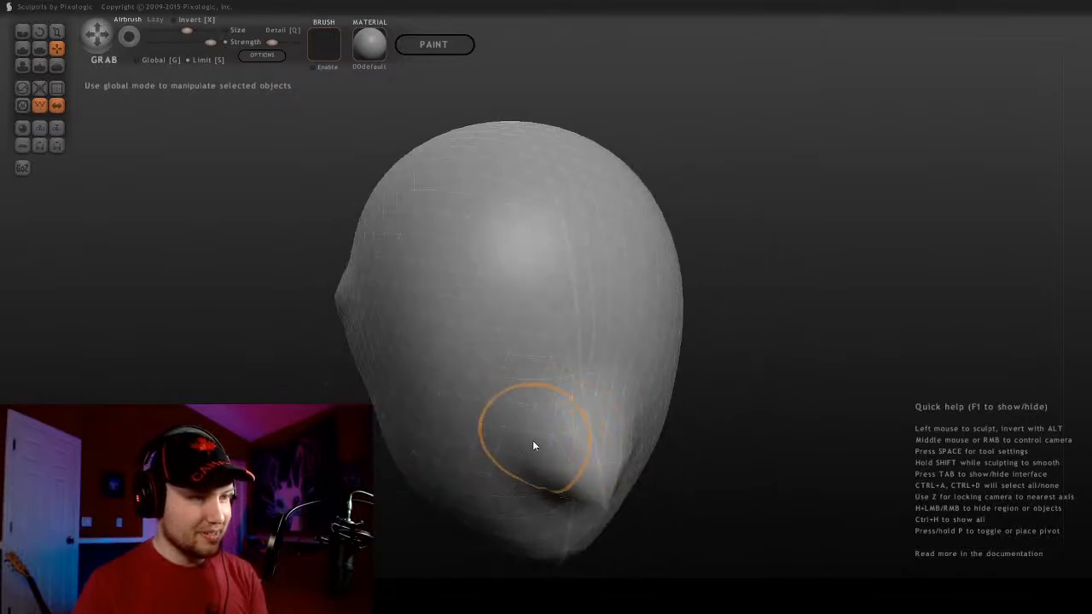
# Push the sides of the nose inward to narrow it and reduce the Grab brush to a small size
pyautogui.moveTo(558, 439); pyautogui.dragTo(643, 452)
pyautogui.moveTo(641, 452)
pyautogui.mouseDown(button='middle')
pyautogui.moveTo(695, 390)
pyautogui.moveTo(575, 429)
pyautogui.moveTo(575, 517)
pyautogui.mouseUp(button='middle')
pyautogui.scroll(-2, 575, 517)
pyautogui.scroll(-1, 575, 518)
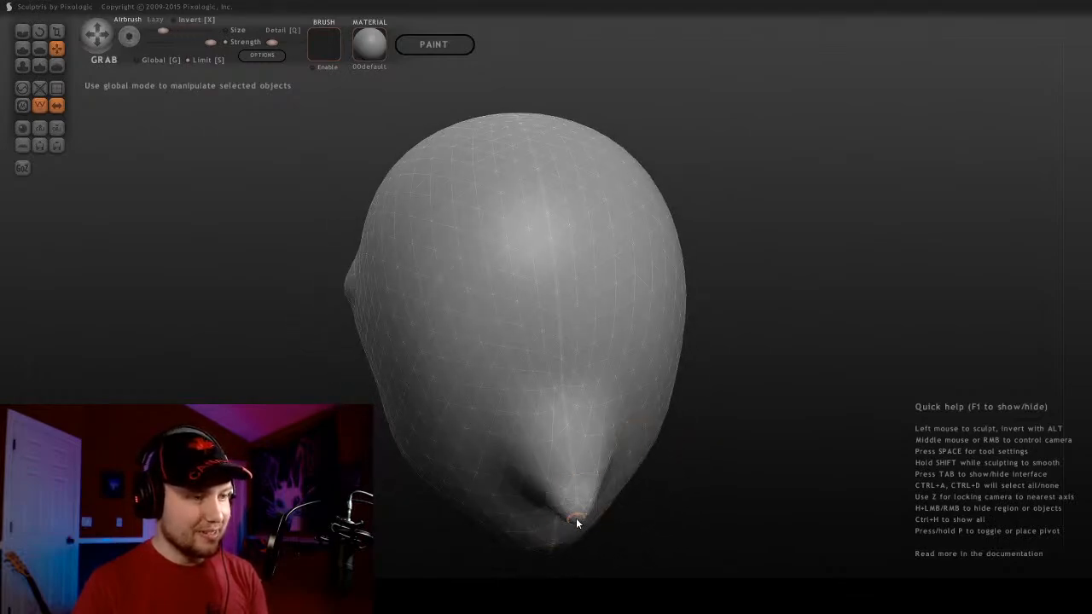
pyautogui.moveTo(627, 386)
pyautogui.mouseDown(button='middle')
pyautogui.moveTo(501, 336)
pyautogui.moveTo(451, 395)
pyautogui.mouseUp(button='middle')
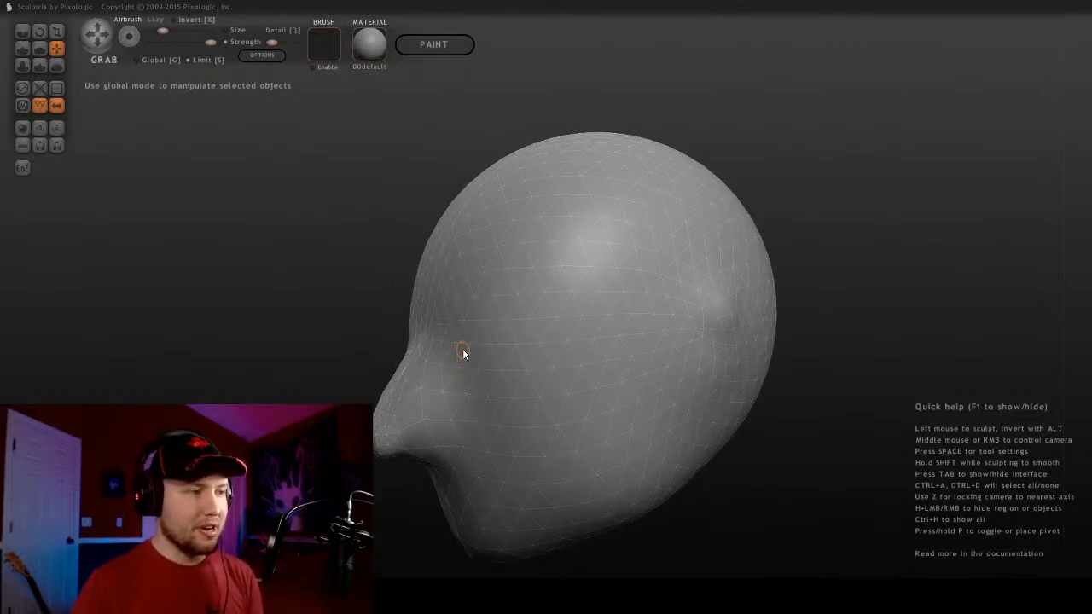
pyautogui.moveTo(472, 356); pyautogui.dragTo(550, 375, button='middle')
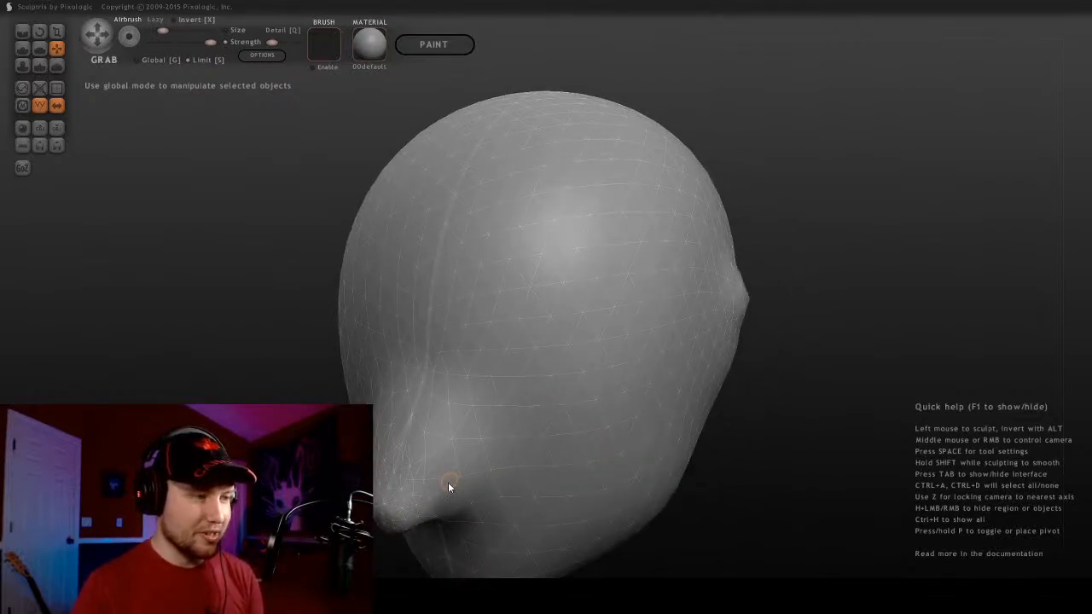
# Undo the small pull on the side of the nose and enlarge the Grab brush
pyautogui.hotkey('ctrl', 'z')
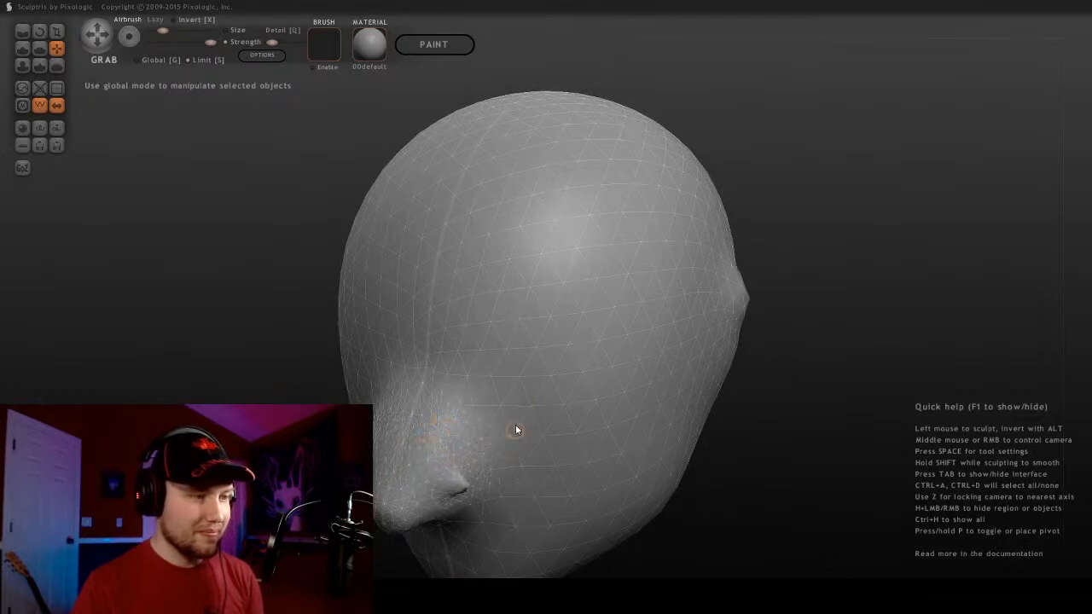
pyautogui.moveTo(500, 391); pyautogui.dragTo(616, 374, button='middle')
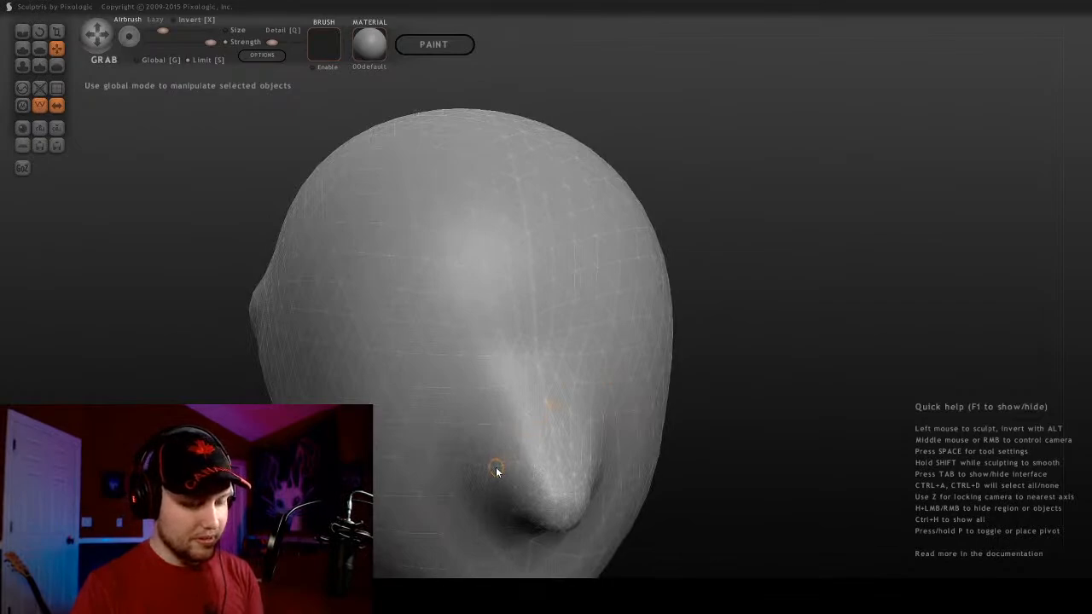
pyautogui.scroll(3, 496, 466)
pyautogui.moveTo(483, 479); pyautogui.dragTo(472, 516, button='middle')
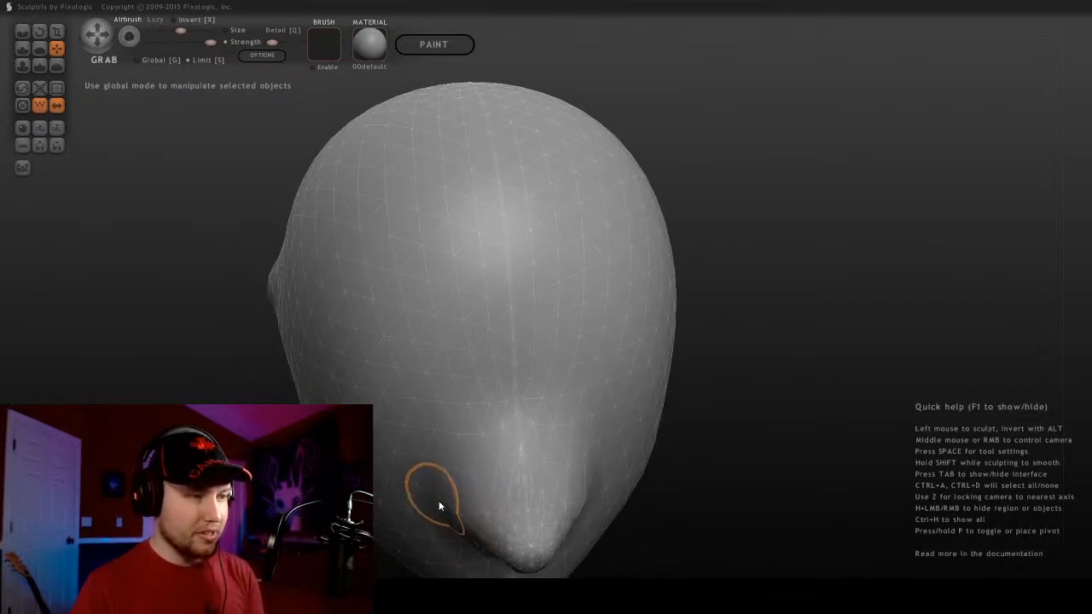
pyautogui.moveTo(461, 489)
pyautogui.mouseDown(button='middle')
pyautogui.moveTo(590, 409)
pyautogui.moveTo(595, 463)
pyautogui.moveTo(522, 487)
pyautogui.moveTo(387, 410)
pyautogui.mouseUp(button='middle')
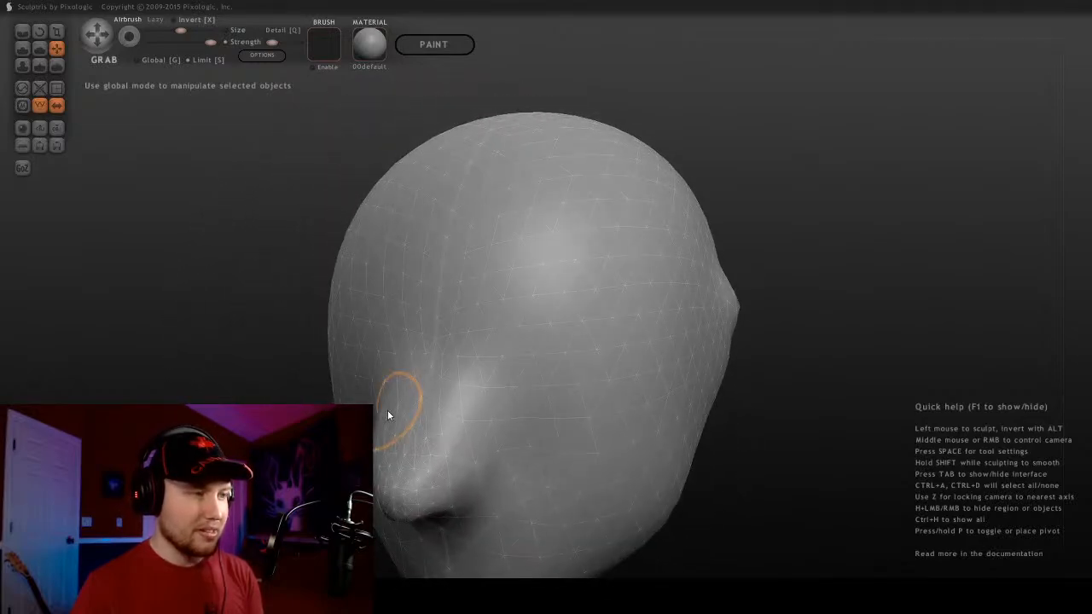
# Refine the shape of the nose and its transition into the face with the larger Grab brush
pyautogui.moveTo(450, 381)
pyautogui.mouseDown(button='middle')
pyautogui.moveTo(414, 376)
pyautogui.moveTo(703, 408)
pyautogui.moveTo(702, 398)
pyautogui.moveTo(383, 325)
pyautogui.moveTo(372, 353)
pyautogui.moveTo(389, 373)
pyautogui.moveTo(658, 358)
pyautogui.moveTo(762, 315)
pyautogui.moveTo(523, 352)
pyautogui.moveTo(517, 385)
pyautogui.moveTo(537, 440)
pyautogui.moveTo(495, 417)
pyautogui.moveTo(525, 513)
pyautogui.moveTo(731, 456)
pyautogui.moveTo(648, 444)
pyautogui.moveTo(582, 401)
pyautogui.moveTo(674, 394)
pyautogui.moveTo(611, 421)
pyautogui.moveTo(609, 487)
pyautogui.moveTo(633, 394)
pyautogui.mouseUp(button='middle')
pyautogui.scroll(-3, 765, 325)
pyautogui.scroll(-1, 632, 397)
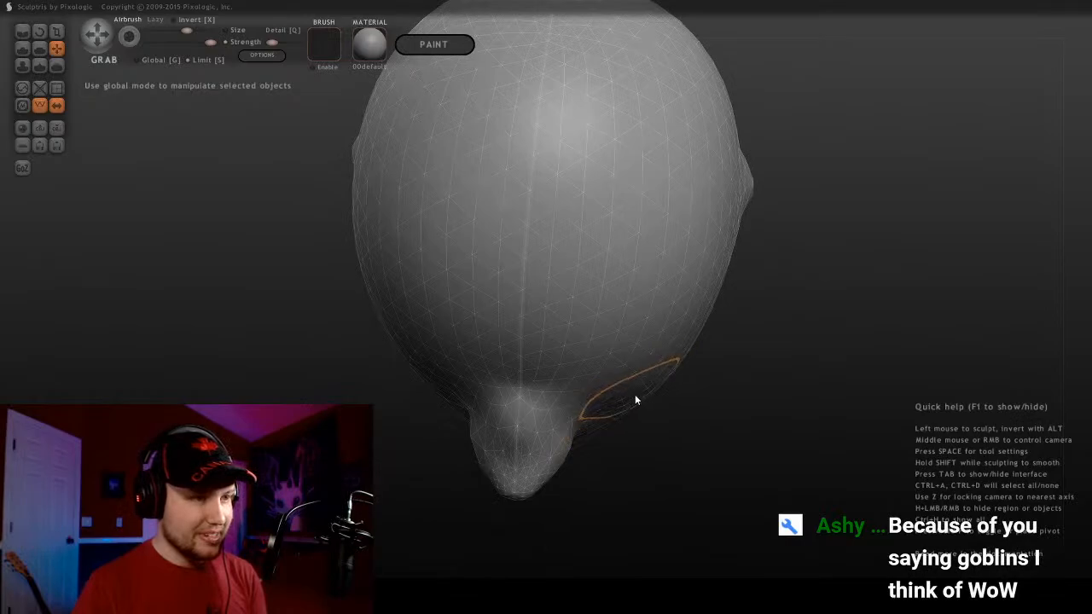
pyautogui.scroll(1, 634, 394)
pyautogui.scroll(-1, 638, 392)
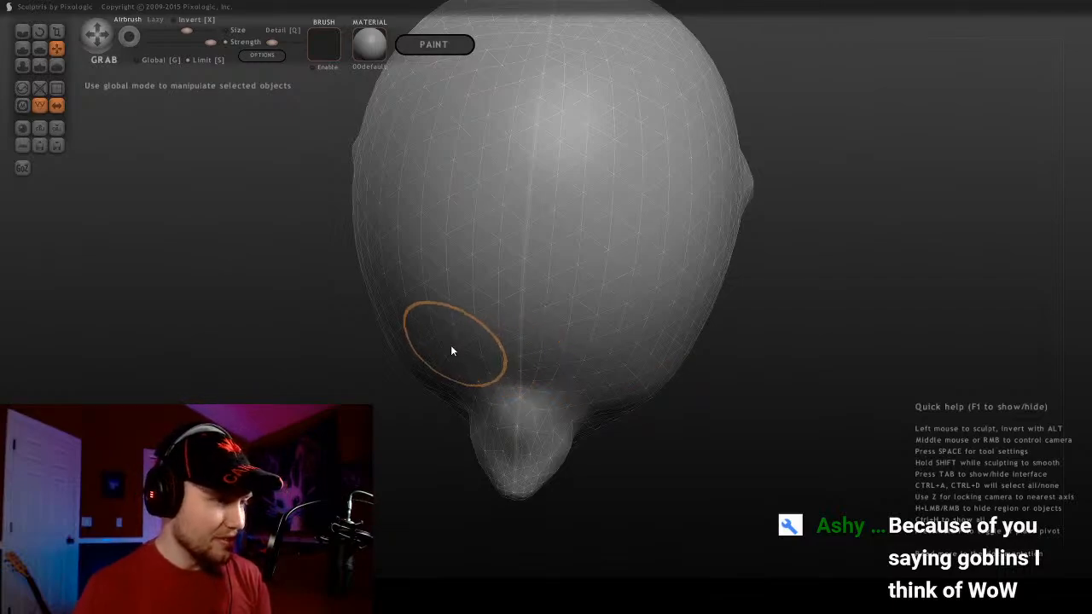
pyautogui.moveTo(451, 346)
pyautogui.mouseDown(button='middle')
pyautogui.moveTo(566, 239)
pyautogui.moveTo(697, 188)
pyautogui.moveTo(636, 323)
pyautogui.moveTo(614, 292)
pyautogui.moveTo(451, 287)
pyautogui.moveTo(495, 336)
pyautogui.moveTo(424, 402)
pyautogui.moveTo(473, 384)
pyautogui.moveTo(533, 309)
pyautogui.moveTo(656, 248)
pyautogui.moveTo(556, 264)
pyautogui.moveTo(358, 254)
pyautogui.moveTo(414, 288)
pyautogui.moveTo(398, 299)
pyautogui.moveTo(422, 334)
pyautogui.moveTo(734, 340)
pyautogui.mouseUp(button='middle')
pyautogui.moveTo(649, 346)
pyautogui.mouseDown(button='middle')
pyautogui.moveTo(470, 336)
pyautogui.moveTo(646, 302)
pyautogui.moveTo(719, 251)
pyautogui.moveTo(676, 243)
pyautogui.mouseUp(button='middle')
pyautogui.scroll(-2, 688, 235)
pyautogui.moveTo(640, 316); pyautogui.dragTo(695, 317, button='middle')
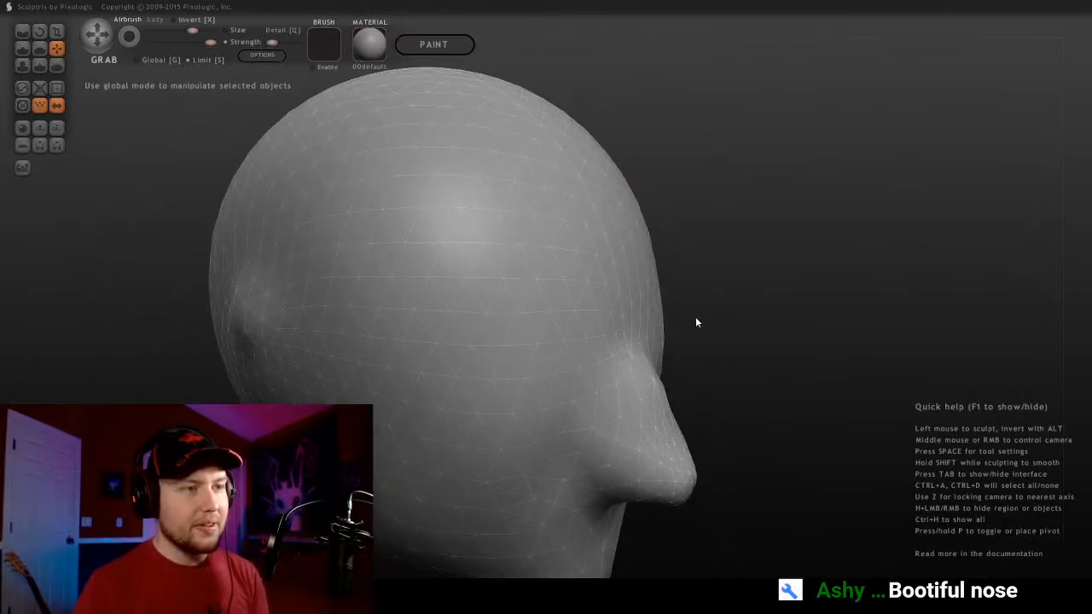
# Push symmetrical eye sockets into the face on both sides of the nose bridge with a slightly smaller Grab brush
pyautogui.press('[')
pyautogui.moveTo(653, 302); pyautogui.dragTo(638, 299)
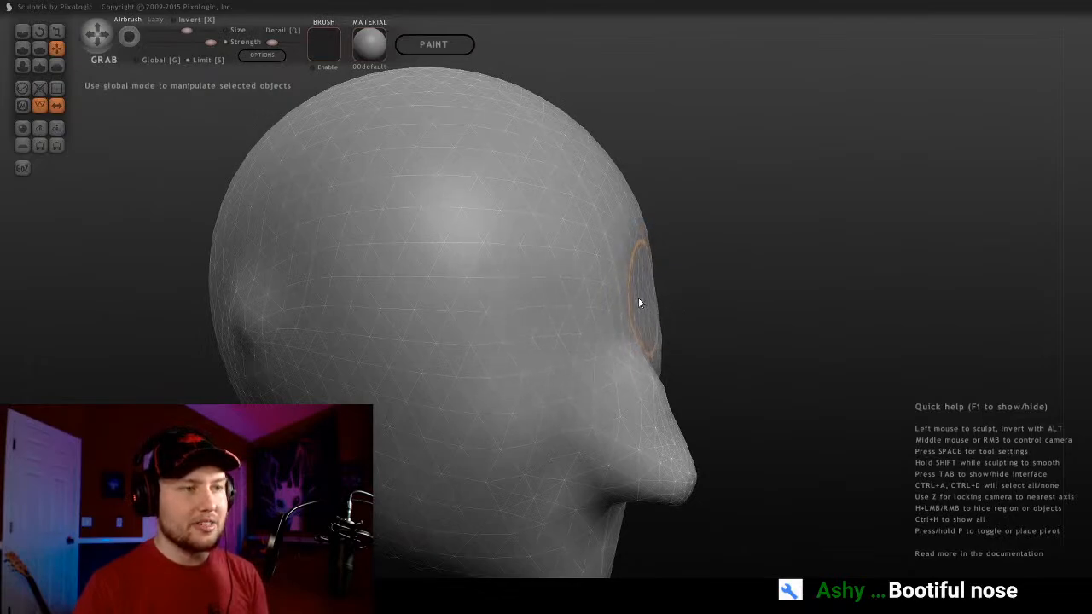
pyautogui.moveTo(637, 302); pyautogui.dragTo(416, 334, button='middle')
pyautogui.moveTo(416, 330); pyautogui.dragTo(446, 309)
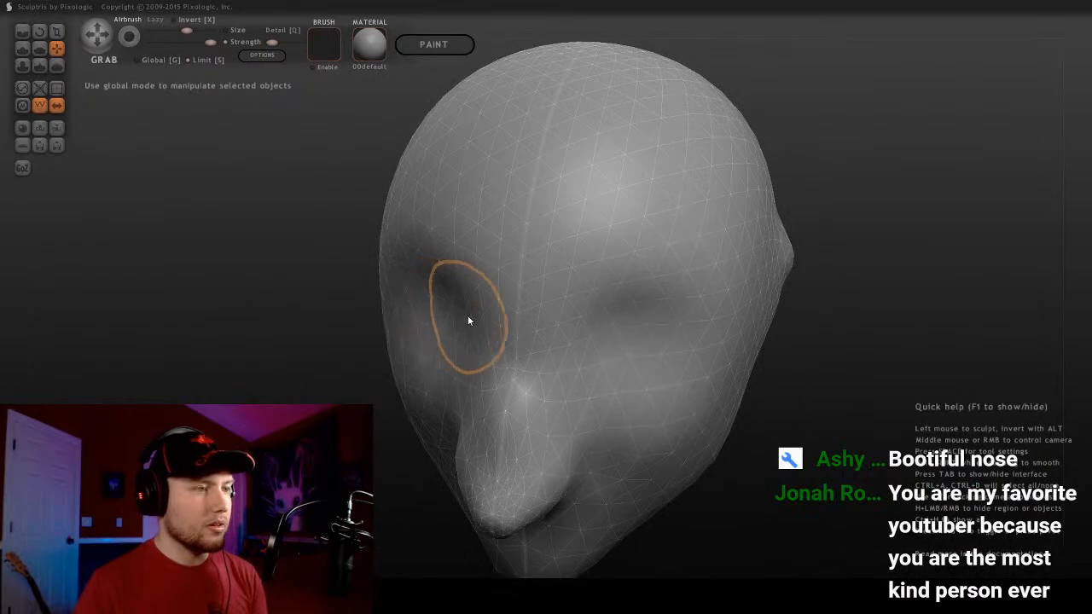
pyautogui.moveTo(479, 316); pyautogui.dragTo(439, 270, button='middle')
pyautogui.moveTo(439, 269)
pyautogui.mouseDown()
pyautogui.moveTo(433, 237)
pyautogui.moveTo(415, 254)
pyautogui.mouseUp()
pyautogui.moveTo(415, 254)
pyautogui.mouseDown(button='middle')
pyautogui.moveTo(614, 239)
pyautogui.moveTo(622, 280)
pyautogui.moveTo(679, 303)
pyautogui.mouseUp(button='middle')
pyautogui.moveTo(713, 280); pyautogui.dragTo(689, 298)
pyautogui.moveTo(687, 303)
pyautogui.mouseDown(button='middle')
pyautogui.moveTo(421, 302)
pyautogui.moveTo(663, 319)
pyautogui.moveTo(648, 392)
pyautogui.moveTo(683, 482)
pyautogui.moveTo(848, 464)
pyautogui.moveTo(845, 451)
pyautogui.moveTo(575, 319)
pyautogui.moveTo(414, 317)
pyautogui.moveTo(558, 315)
pyautogui.moveTo(666, 349)
pyautogui.mouseUp(button='middle')
pyautogui.scroll(5, 418, 311)
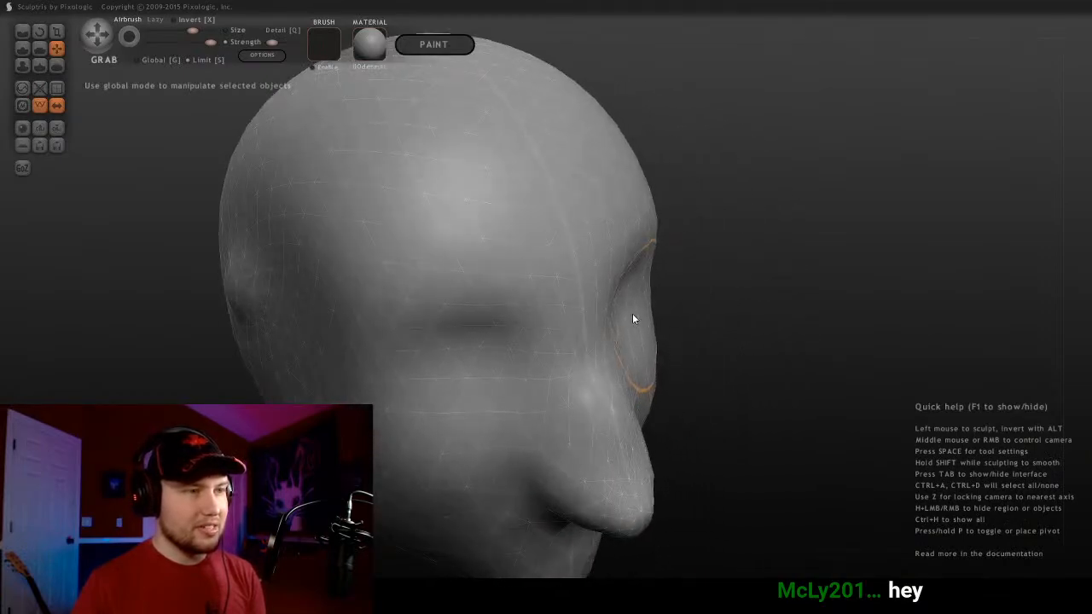
# Adjust the cheeks and lower face around the nose with the Grab tool
pyautogui.moveTo(634, 316)
pyautogui.mouseDown(button='middle')
pyautogui.moveTo(619, 307)
pyautogui.moveTo(517, 316)
pyautogui.mouseUp(button='middle')
pyautogui.scroll(-4, 597, 310)
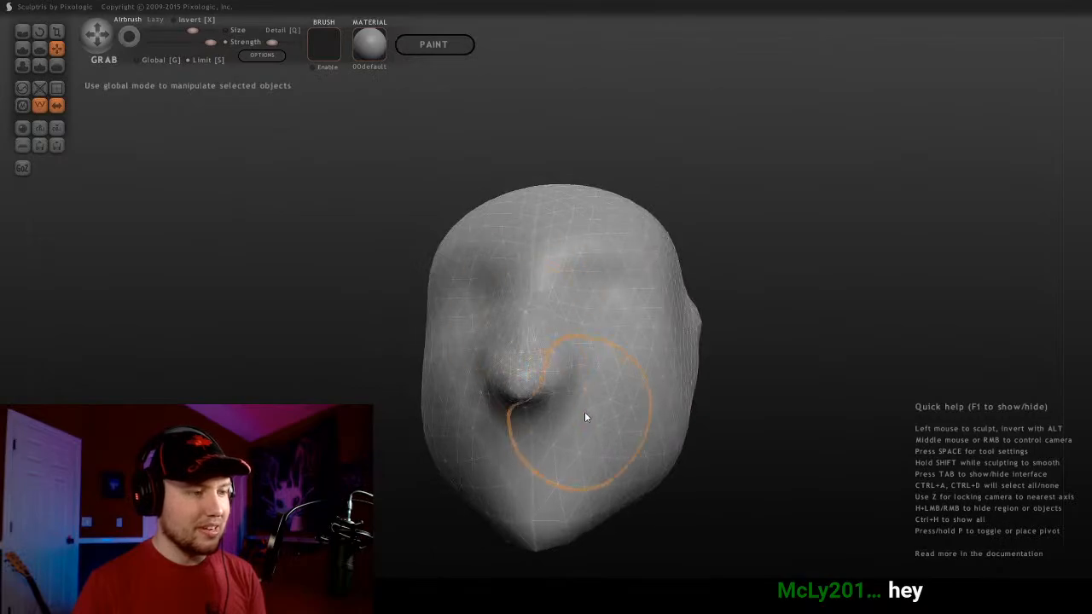
pyautogui.moveTo(590, 405); pyautogui.dragTo(634, 435, button='middle')
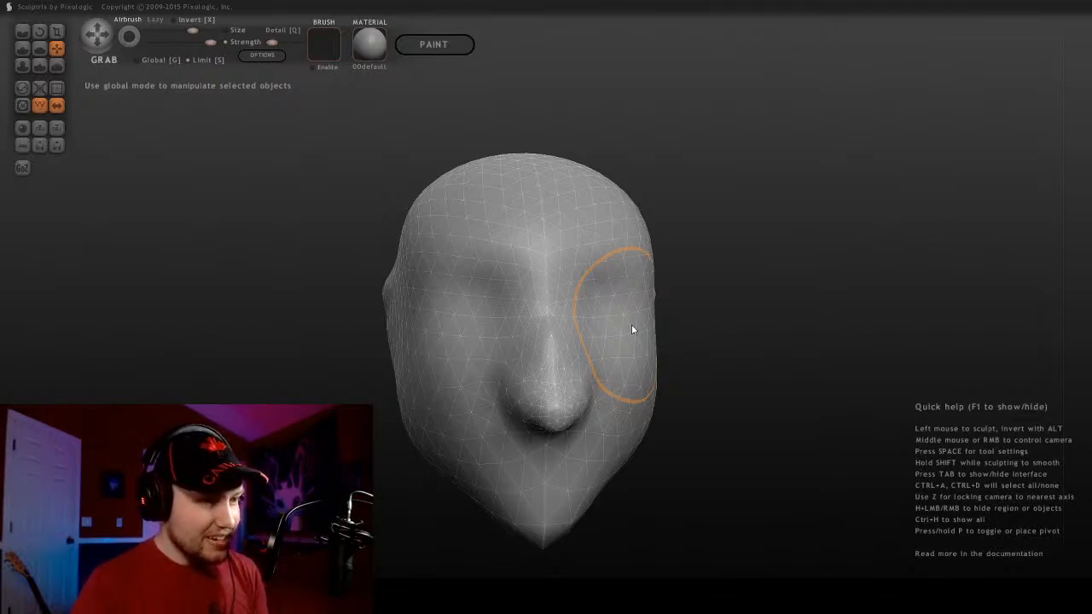
pyautogui.moveTo(641, 317)
pyautogui.mouseDown(button='middle')
pyautogui.moveTo(623, 312)
pyautogui.moveTo(578, 340)
pyautogui.mouseUp(button='middle')
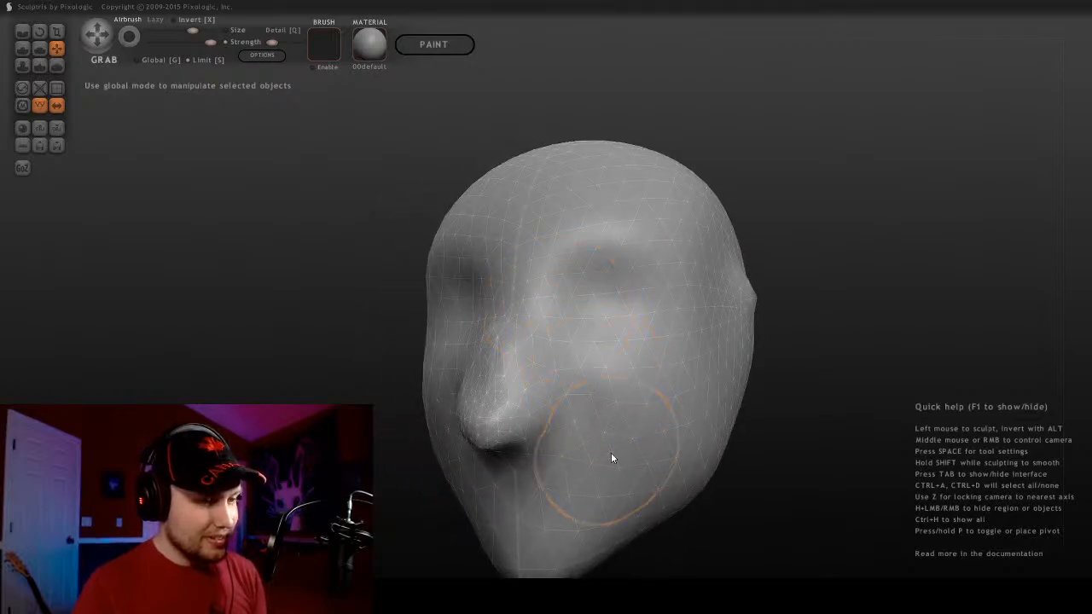
pyautogui.keyDown('alt'); pyautogui.moveTo(611, 454); pyautogui.dragTo(575, 263, button='middle'); pyautogui.keyUp('alt')
pyautogui.moveTo(366, 183); pyautogui.dragTo(462, 179, button='middle')
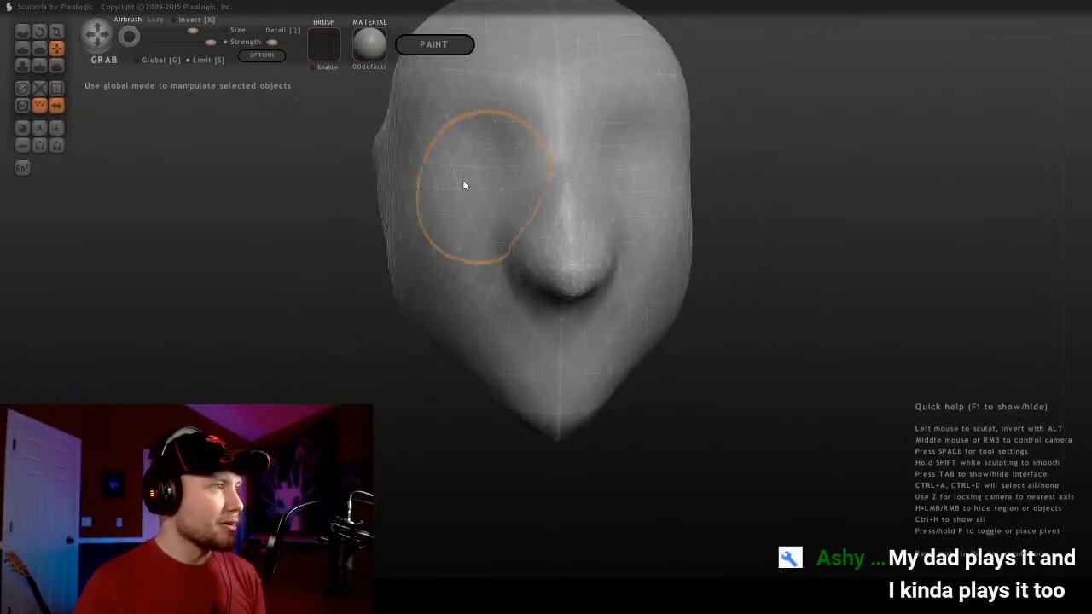
# Try to round off the pointed chin with the Smooth tool
pyautogui.click(51, 64)
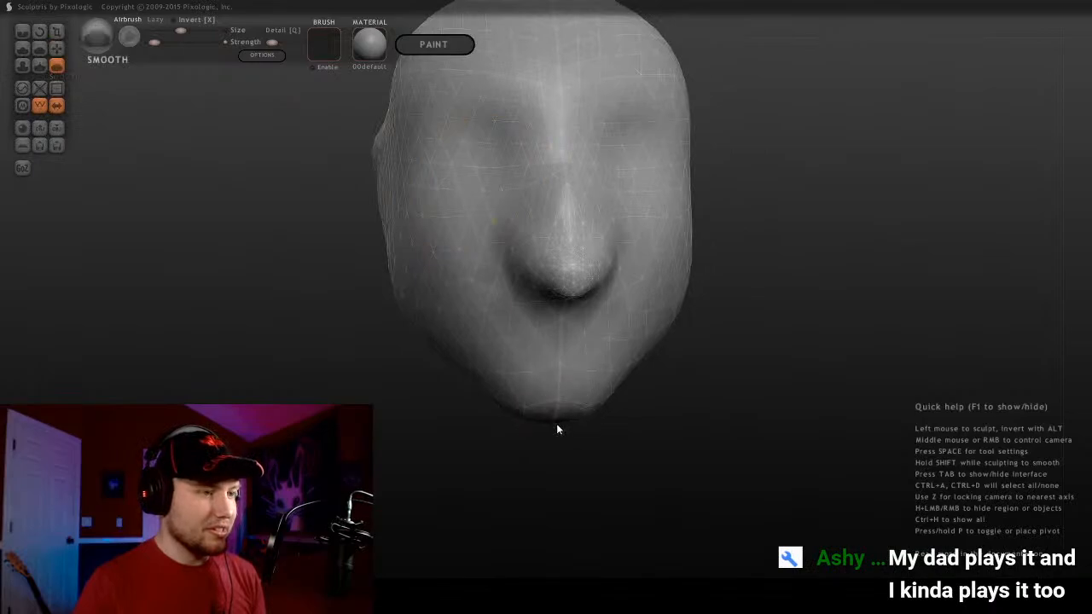
pyautogui.moveTo(607, 391); pyautogui.dragTo(441, 220, button='middle')
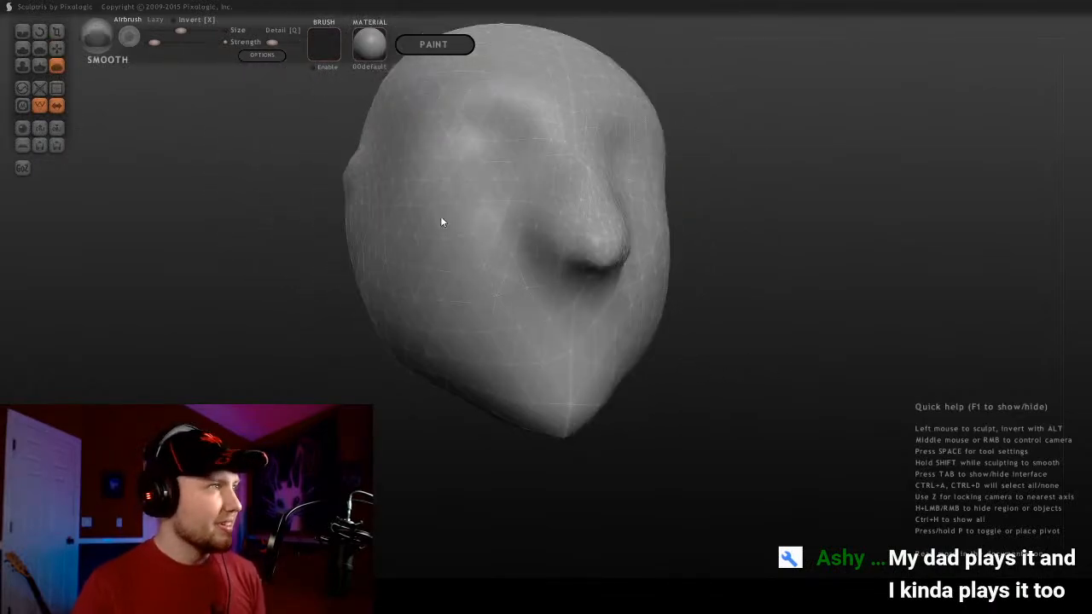
pyautogui.click(62, 46)
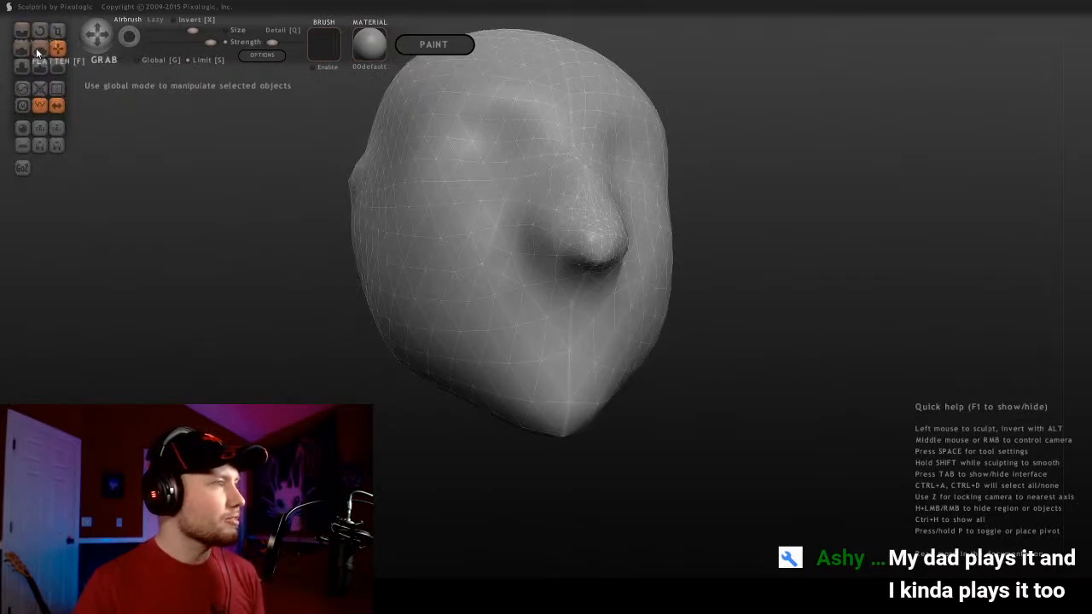
# Build up the front of the chin with the Draw tool, adjusting the brush size to suit
pyautogui.click(33, 49)
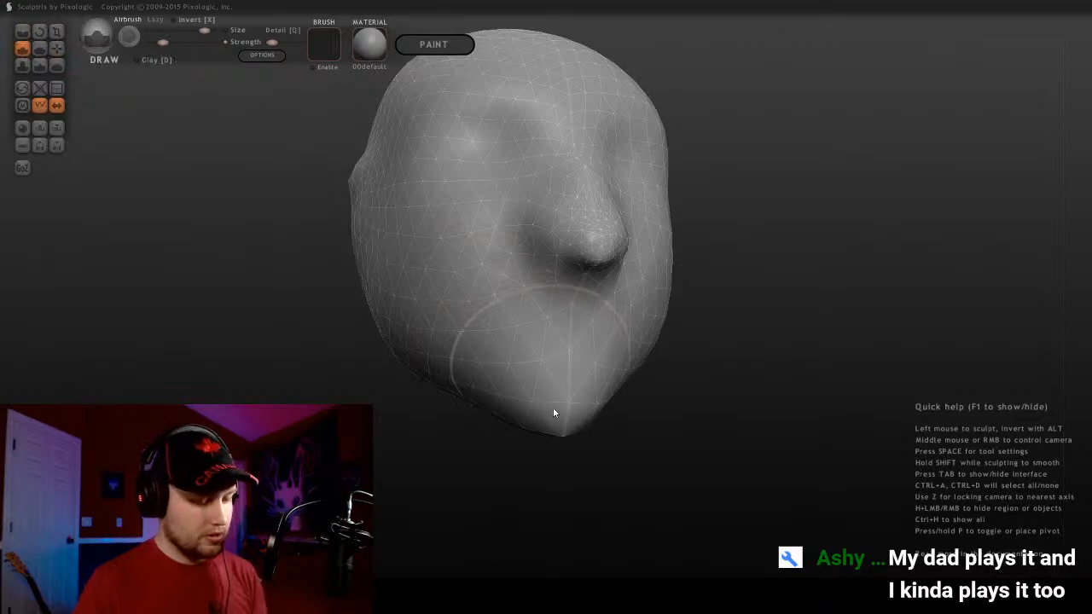
pyautogui.scroll(-5, 554, 413)
pyautogui.moveTo(554, 413)
pyautogui.mouseDown()
pyautogui.moveTo(538, 371)
pyautogui.moveTo(488, 432)
pyautogui.mouseUp()
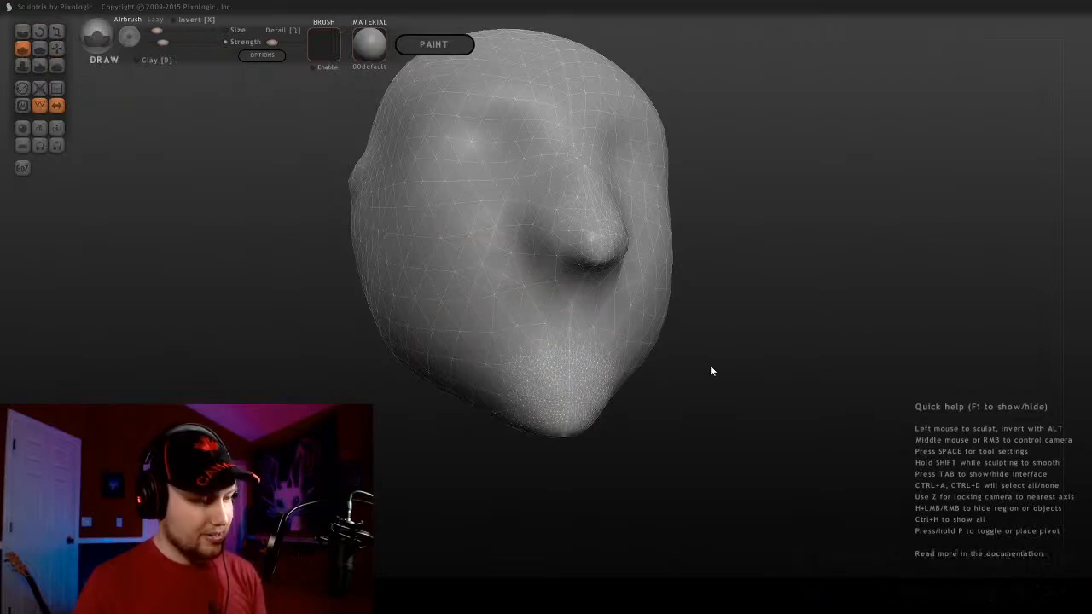
pyautogui.moveTo(688, 368); pyautogui.dragTo(604, 374)
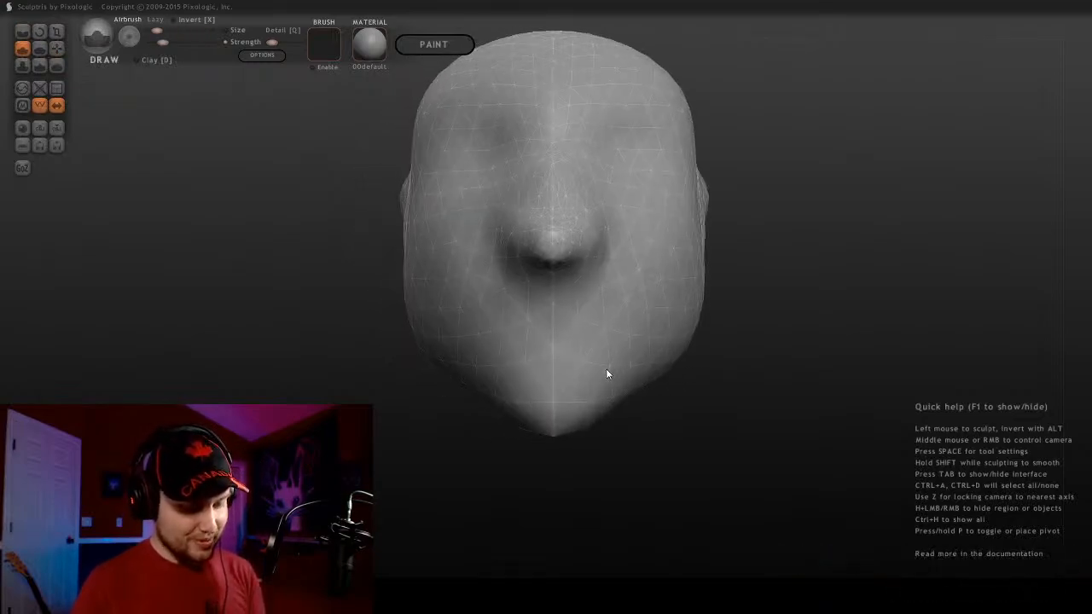
pyautogui.scroll(5, 553, 400)
pyautogui.moveTo(552, 401); pyautogui.dragTo(555, 418)
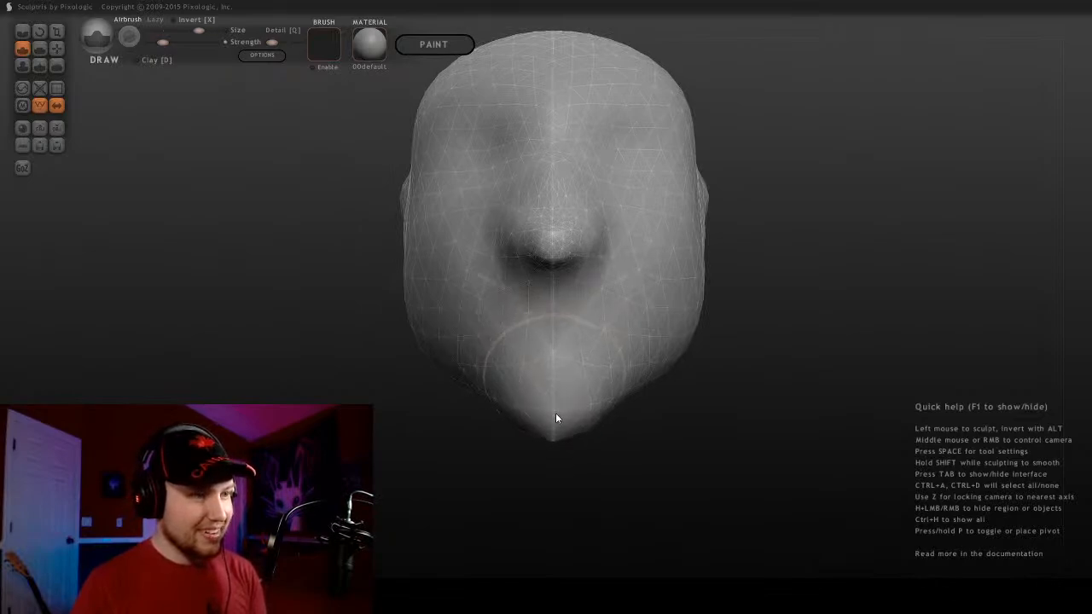
pyautogui.scroll(-3, 553, 413)
pyautogui.scroll(-2, 551, 410)
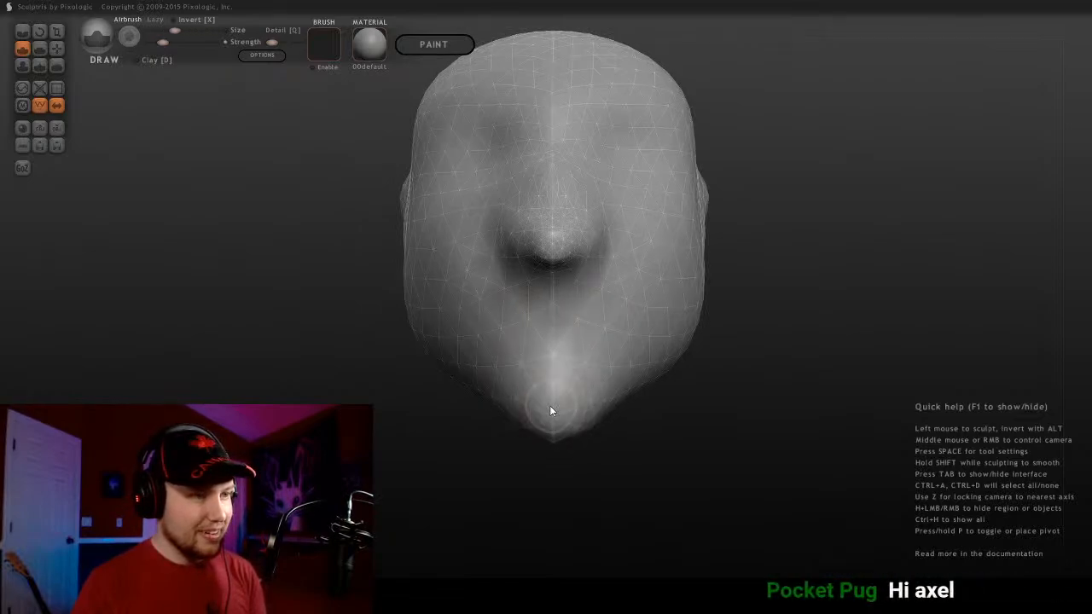
pyautogui.moveTo(660, 370); pyautogui.dragTo(697, 426)
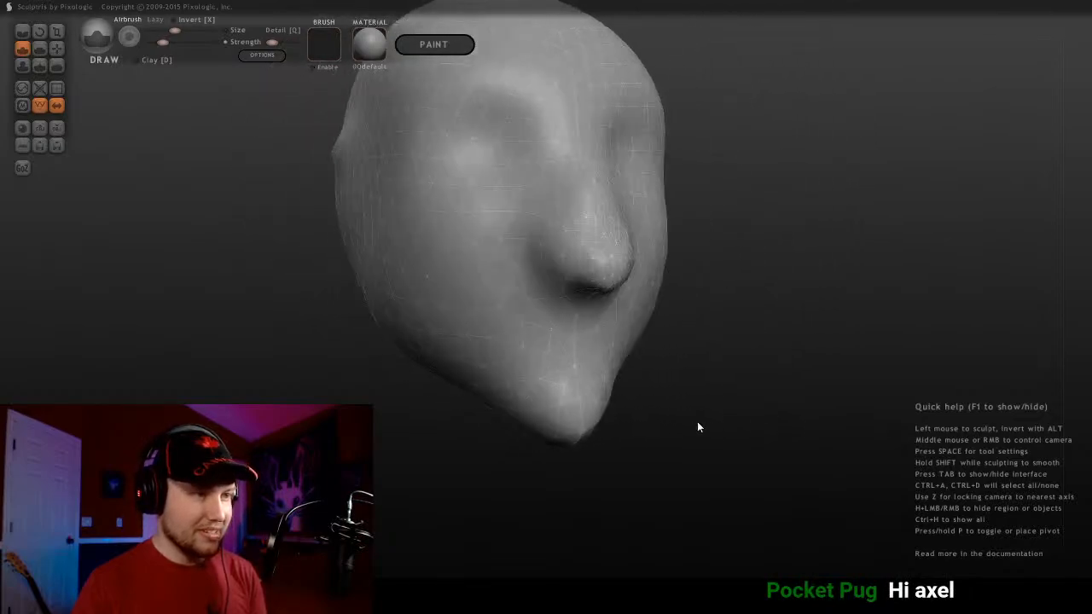
pyautogui.moveTo(565, 429); pyautogui.dragTo(678, 397)
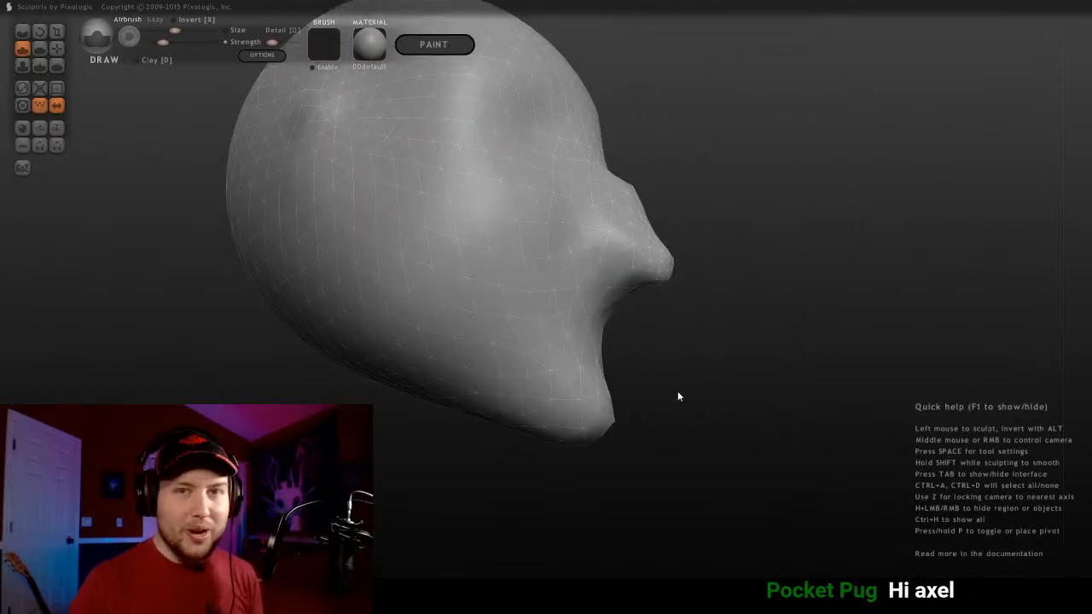
pyautogui.moveTo(687, 299); pyautogui.dragTo(624, 284)
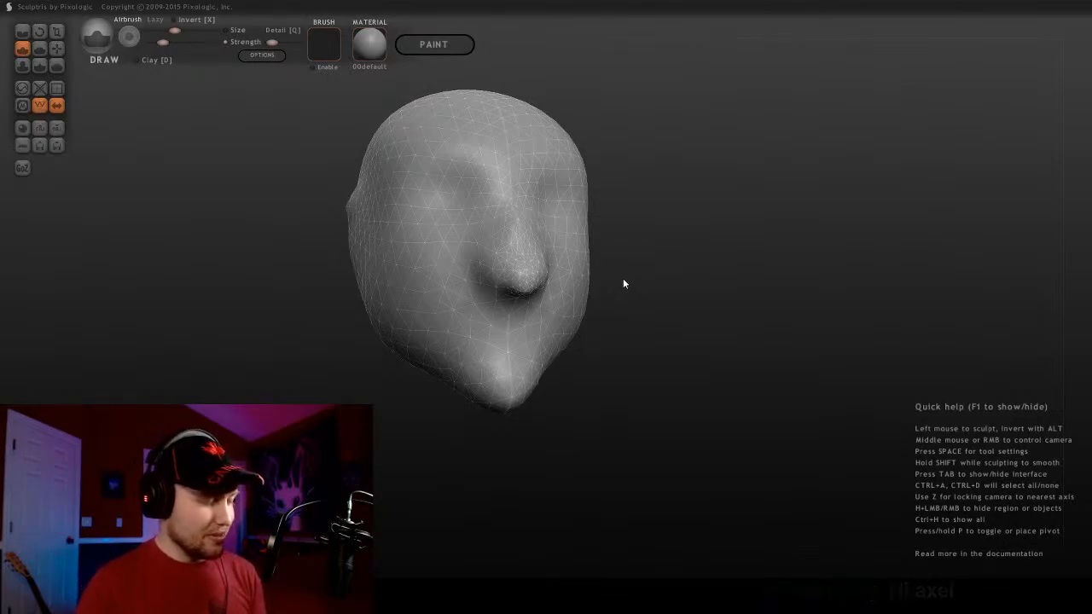
# Shape the jaw corners on both sides of the face with a smaller Grab brush
pyautogui.scroll(4, 623, 284)
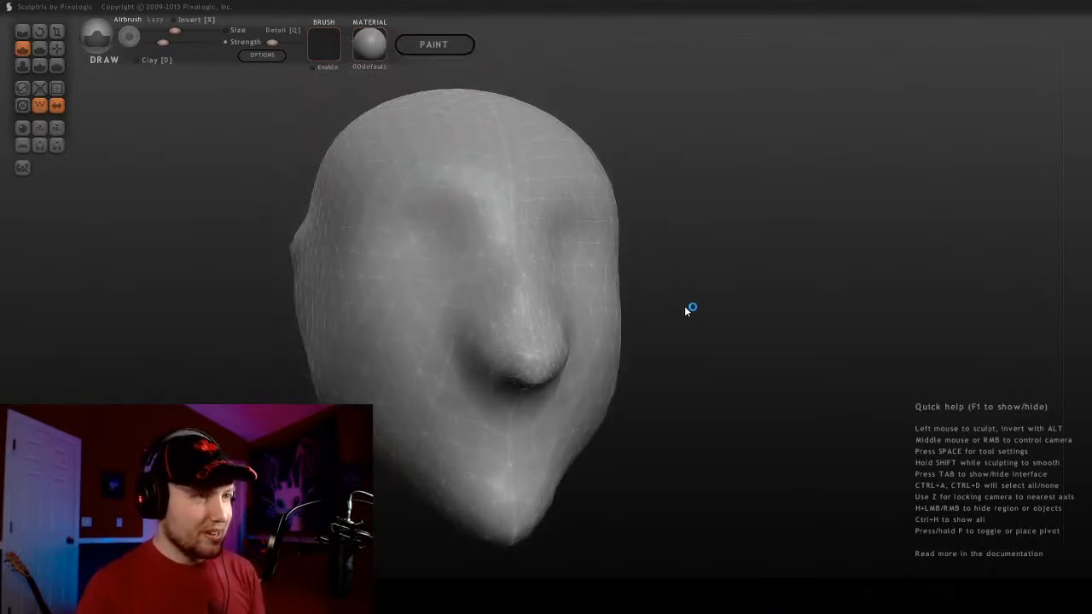
pyautogui.moveTo(687, 310); pyautogui.dragTo(589, 325)
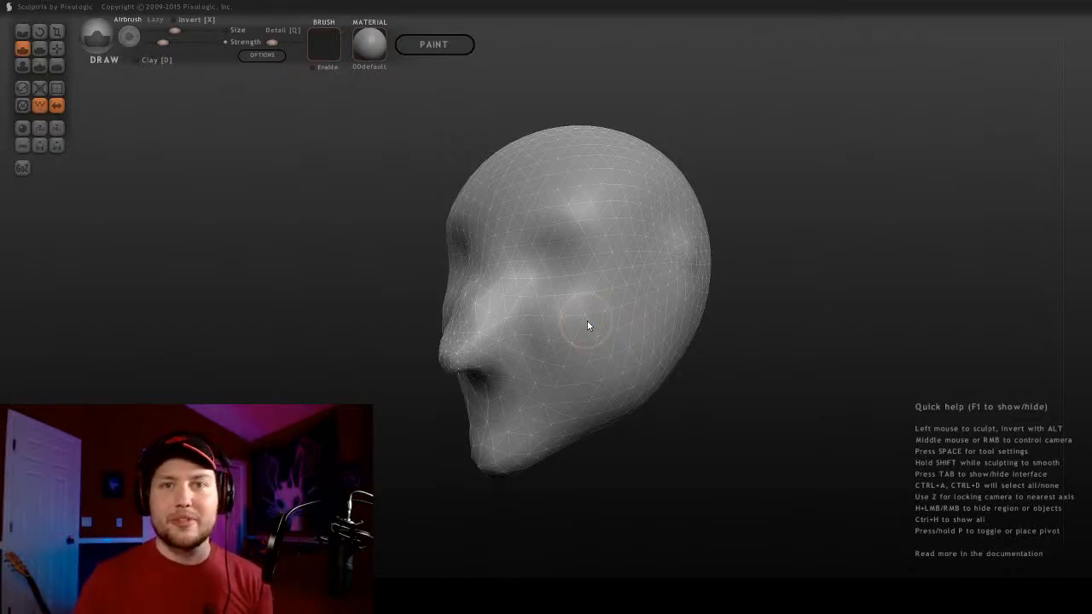
pyautogui.moveTo(443, 307); pyautogui.dragTo(456, 273, button='middle')
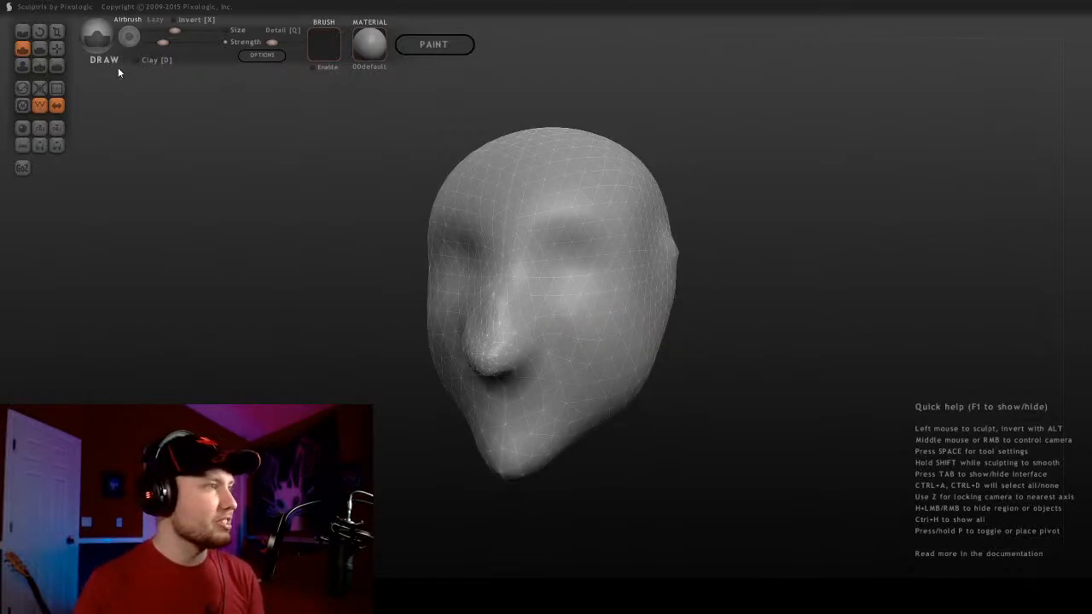
pyautogui.click(62, 47)
pyautogui.moveTo(558, 393); pyautogui.dragTo(416, 431, button='middle')
pyautogui.press('[')
pyautogui.press('[')
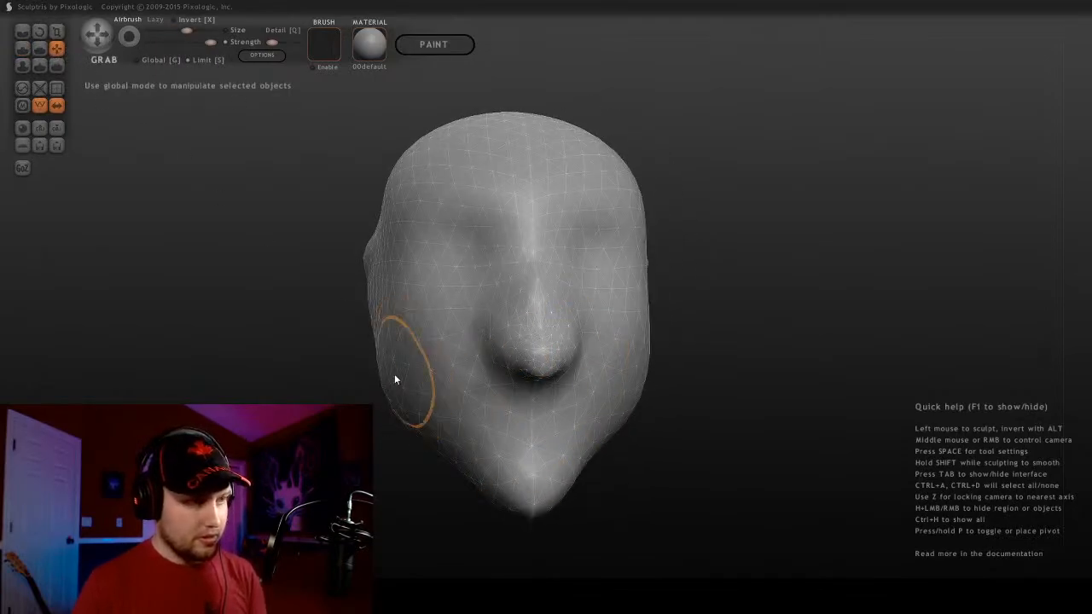
pyautogui.moveTo(394, 373); pyautogui.dragTo(378, 373, button='middle')
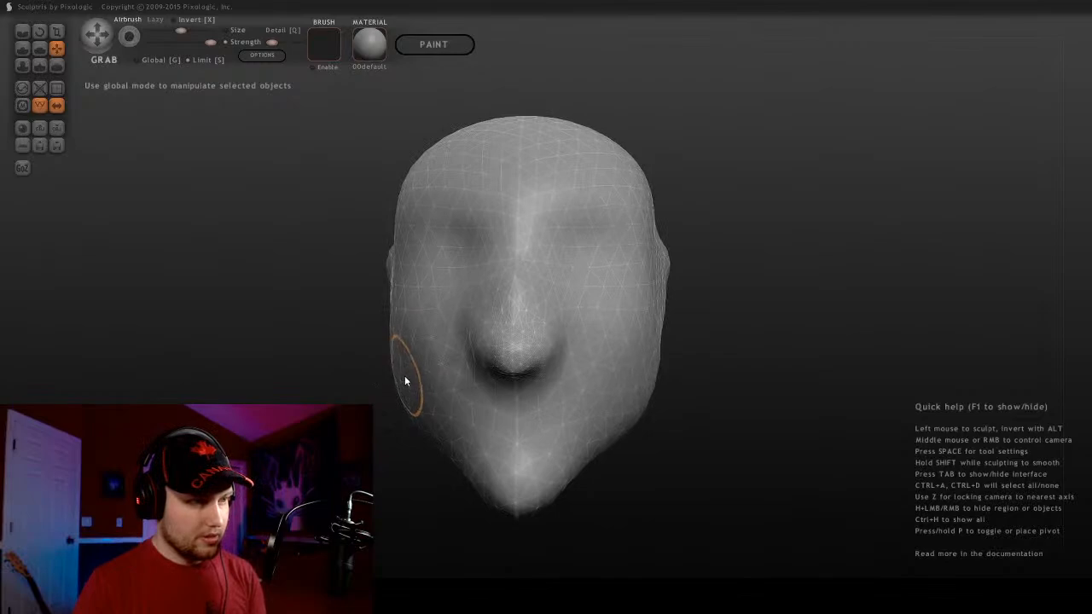
pyautogui.moveTo(639, 343)
pyautogui.mouseDown(button='middle')
pyautogui.moveTo(543, 383)
pyautogui.moveTo(597, 414)
pyautogui.moveTo(690, 324)
pyautogui.moveTo(617, 291)
pyautogui.moveTo(495, 310)
pyautogui.moveTo(414, 397)
pyautogui.moveTo(553, 400)
pyautogui.moveTo(537, 425)
pyautogui.moveTo(631, 395)
pyautogui.moveTo(829, 416)
pyautogui.moveTo(831, 384)
pyautogui.moveTo(654, 395)
pyautogui.moveTo(637, 376)
pyautogui.moveTo(564, 410)
pyautogui.moveTo(513, 384)
pyautogui.moveTo(588, 288)
pyautogui.moveTo(651, 281)
pyautogui.mouseUp(button='middle')
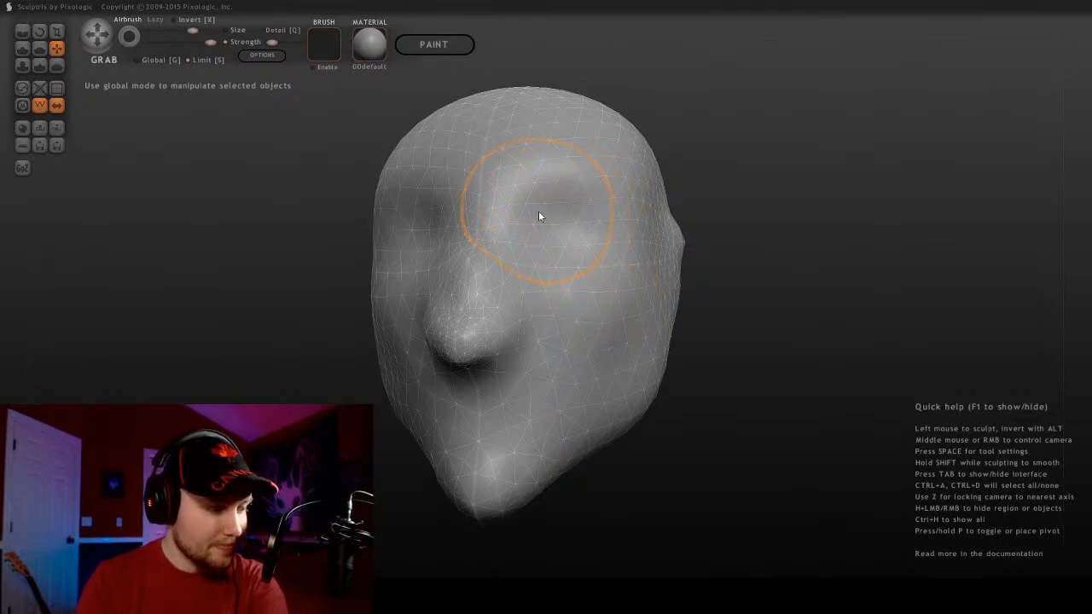
# Deepen the eye sockets and shape the brow above the nose bridge with a larger Grab brush
pyautogui.moveTo(538, 211)
pyautogui.mouseDown(button='middle')
pyautogui.moveTo(536, 223)
pyautogui.moveTo(604, 272)
pyautogui.moveTo(501, 229)
pyautogui.moveTo(418, 244)
pyautogui.moveTo(588, 251)
pyautogui.mouseUp(button='middle')
pyautogui.scroll(2, 610, 272)
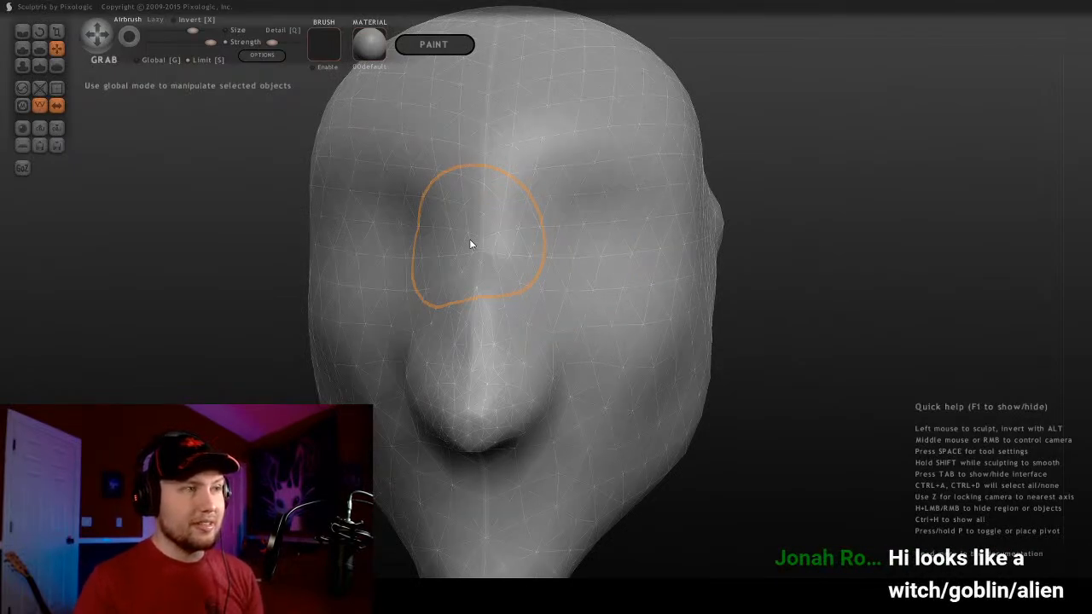
pyautogui.scroll(-2, 469, 244)
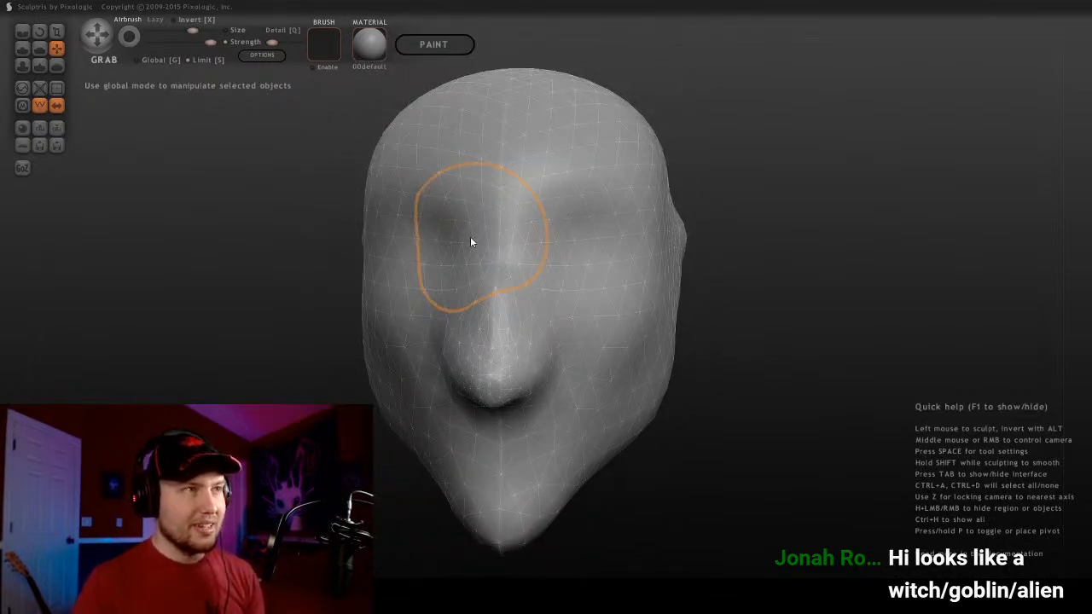
pyautogui.moveTo(471, 243); pyautogui.dragTo(584, 261, button='middle')
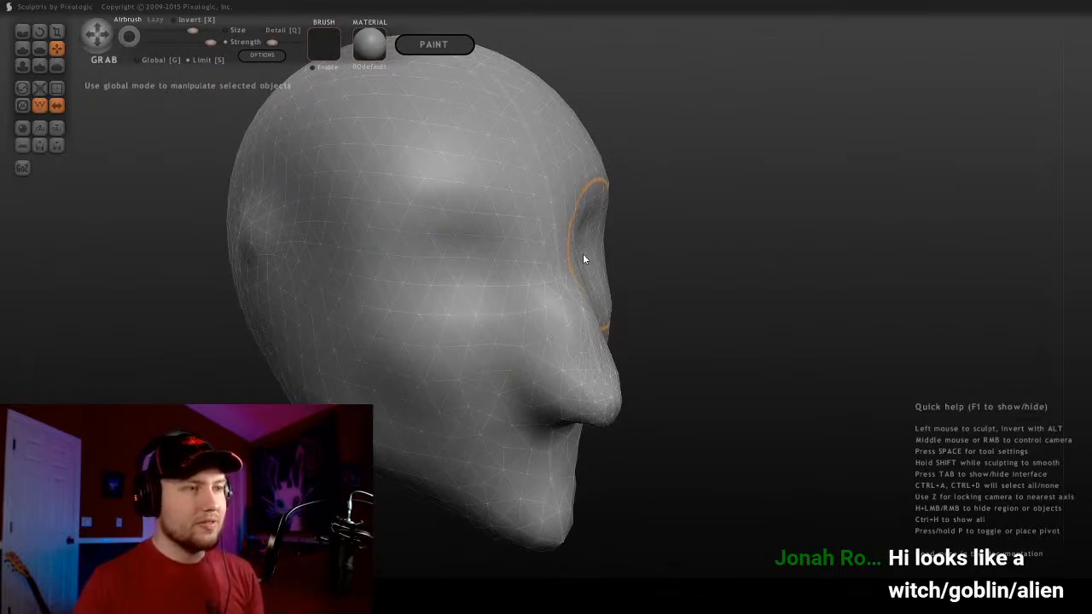
pyautogui.moveTo(582, 259)
pyautogui.mouseDown(button='middle')
pyautogui.moveTo(441, 244)
pyautogui.moveTo(375, 251)
pyautogui.moveTo(497, 270)
pyautogui.moveTo(491, 280)
pyautogui.mouseUp(button='middle')
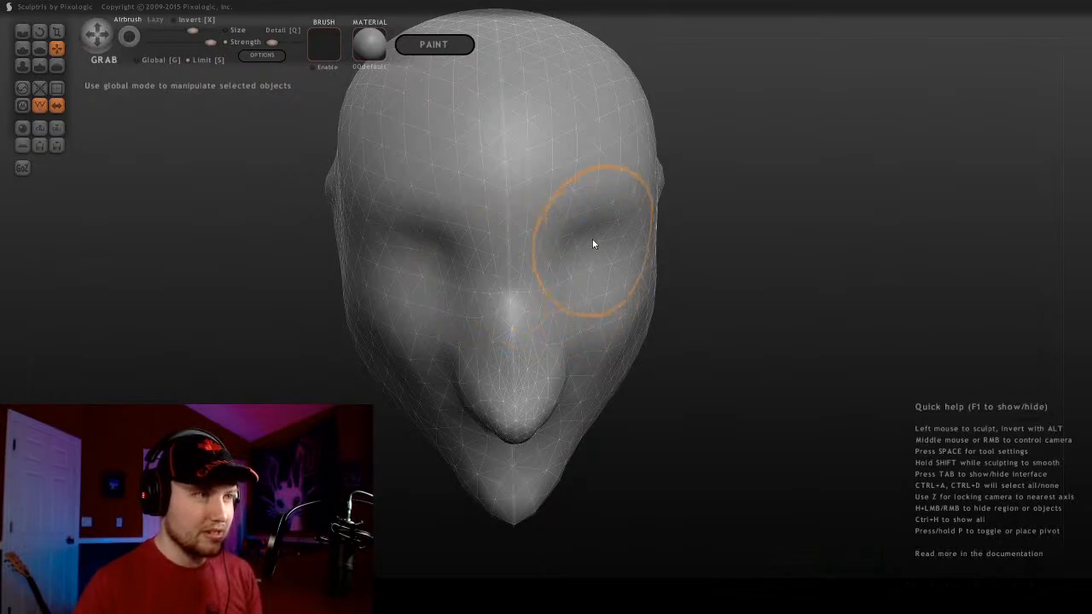
# Push in the nostrils on the underside of the nose with a smaller Grab brush
pyautogui.moveTo(592, 244)
pyautogui.mouseDown(button='right')
pyautogui.moveTo(662, 227)
pyautogui.moveTo(777, 173)
pyautogui.moveTo(705, 148)
pyautogui.moveTo(702, 163)
pyautogui.moveTo(521, 200)
pyautogui.moveTo(466, 180)
pyautogui.moveTo(719, 197)
pyautogui.mouseUp(button='right')
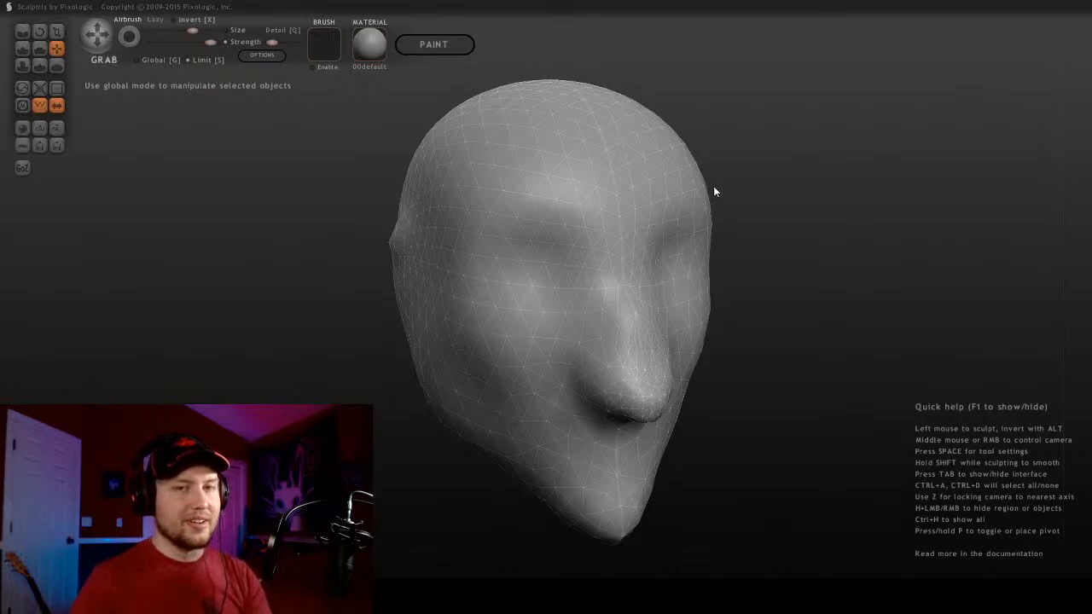
pyautogui.moveTo(724, 191)
pyautogui.mouseDown(button='right')
pyautogui.moveTo(573, 249)
pyautogui.moveTo(560, 239)
pyautogui.moveTo(651, 156)
pyautogui.moveTo(612, 307)
pyautogui.moveTo(555, 324)
pyautogui.mouseUp(button='right')
pyautogui.scroll(1, 576, 231)
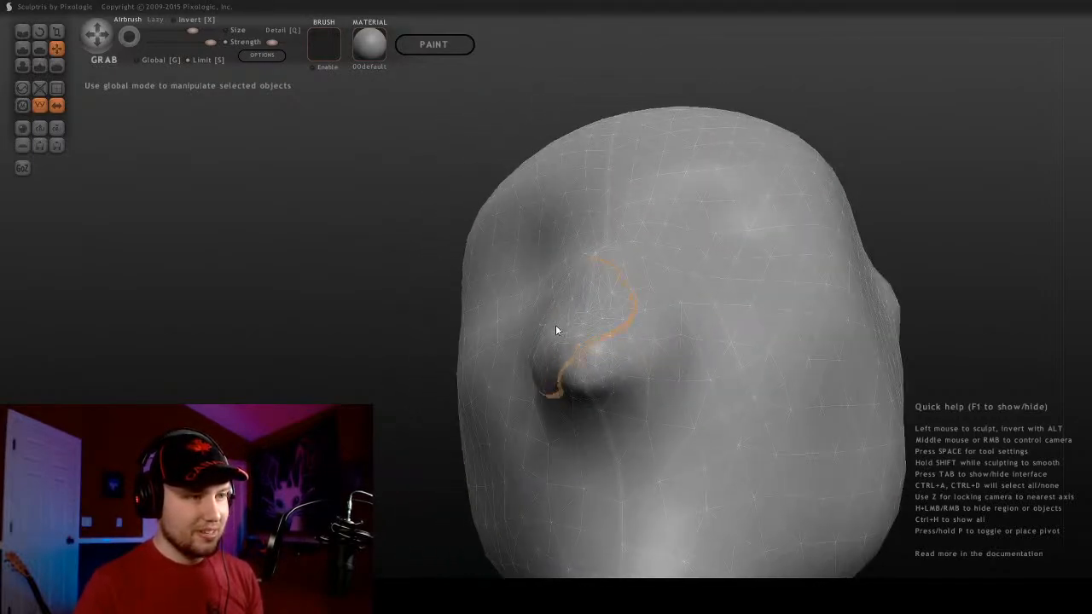
pyautogui.press('[')
pyautogui.press('[')
pyautogui.press('[')
pyautogui.moveTo(563, 409); pyautogui.dragTo(570, 408)
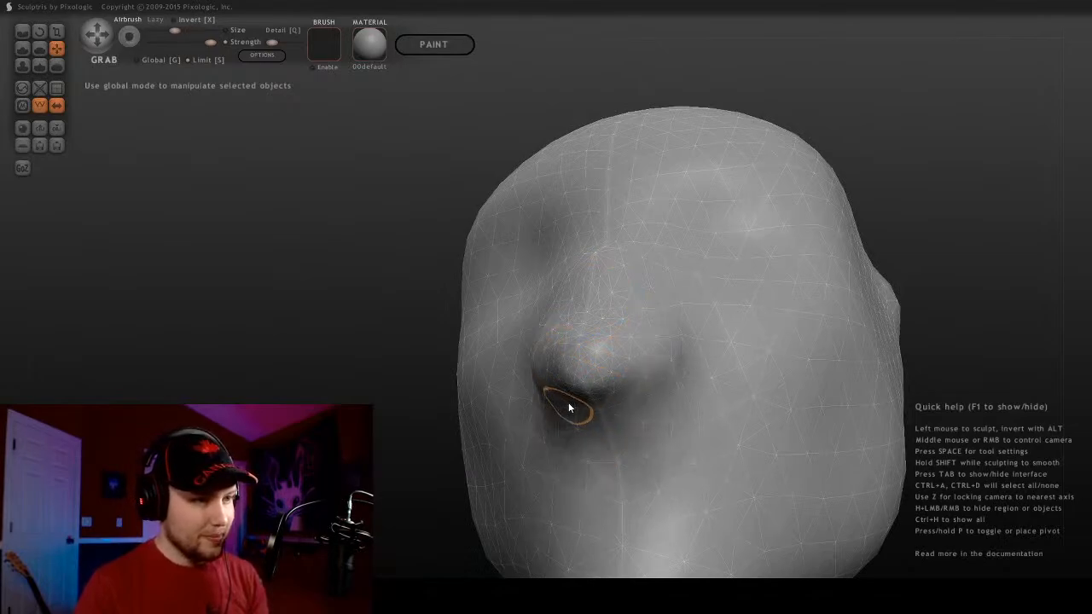
pyautogui.moveTo(570, 408)
pyautogui.mouseDown(button='right')
pyautogui.moveTo(612, 400)
pyautogui.moveTo(568, 410)
pyautogui.moveTo(639, 420)
pyautogui.moveTo(735, 479)
pyautogui.mouseUp(button='right')
pyautogui.scroll(2, 735, 479)
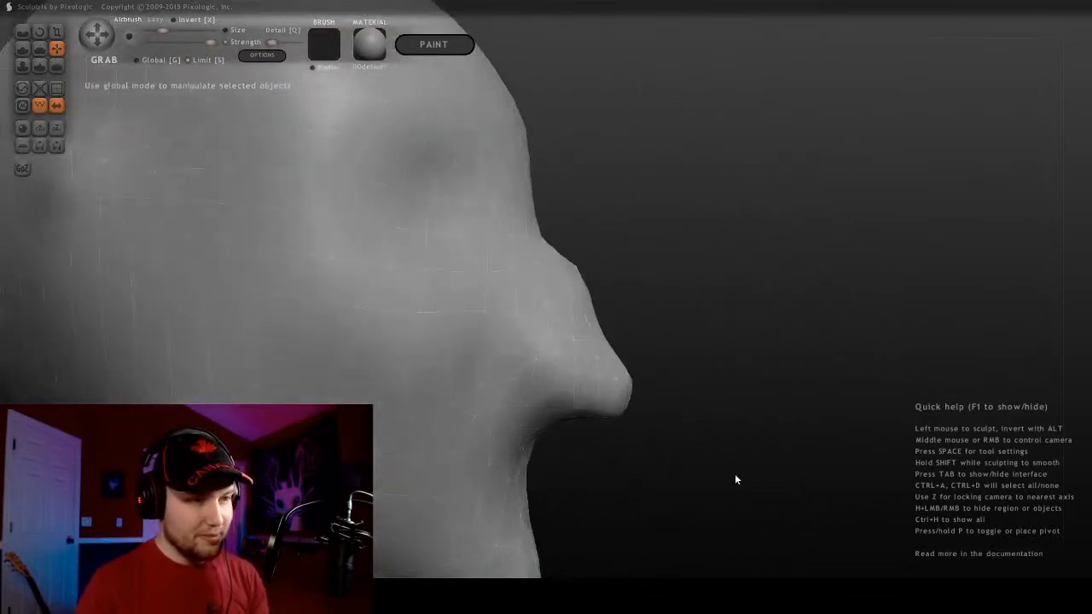
pyautogui.moveTo(563, 424); pyautogui.dragTo(552, 403)
pyautogui.moveTo(560, 383); pyautogui.dragTo(627, 422, button='right')
pyautogui.moveTo(627, 422); pyautogui.dragTo(622, 464)
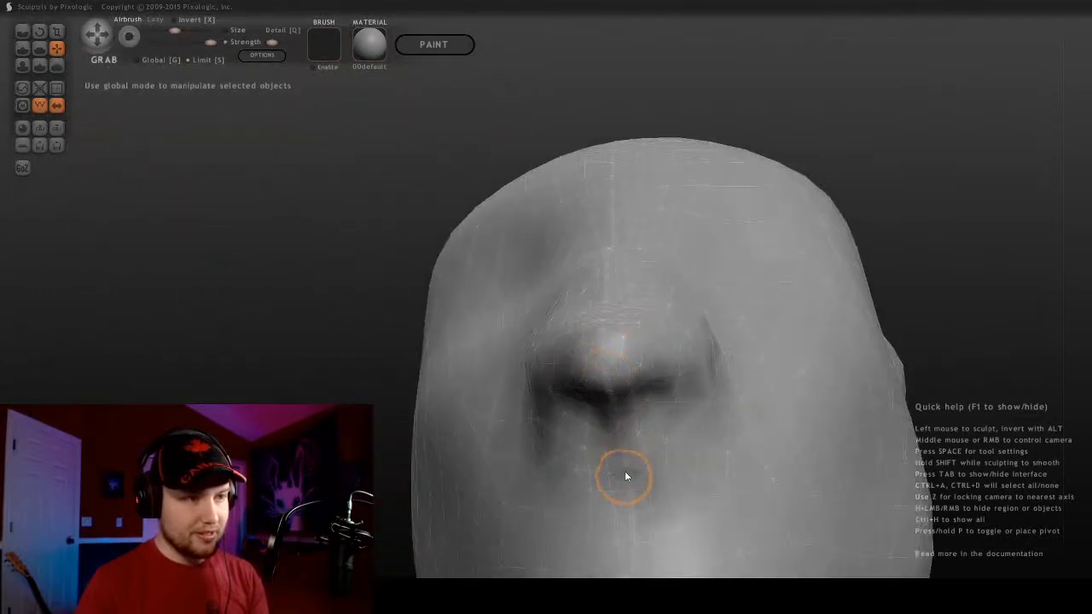
# Deepen and widen the nostril openings and round out the nostril wings with the Grab tool
pyautogui.moveTo(625, 476); pyautogui.dragTo(739, 468, button='right')
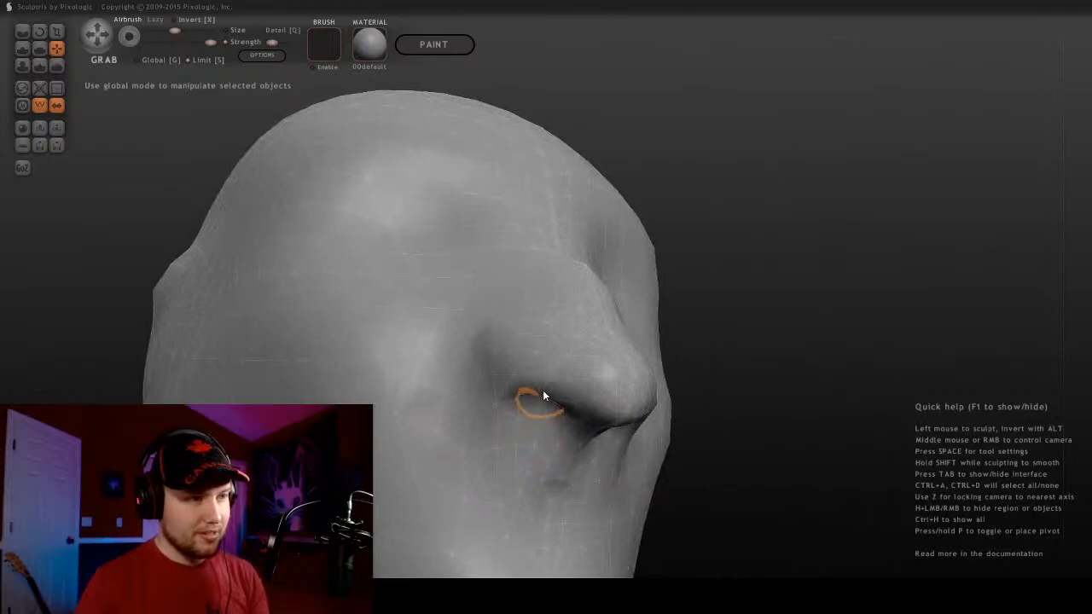
pyautogui.moveTo(543, 390); pyautogui.dragTo(640, 394, button='right')
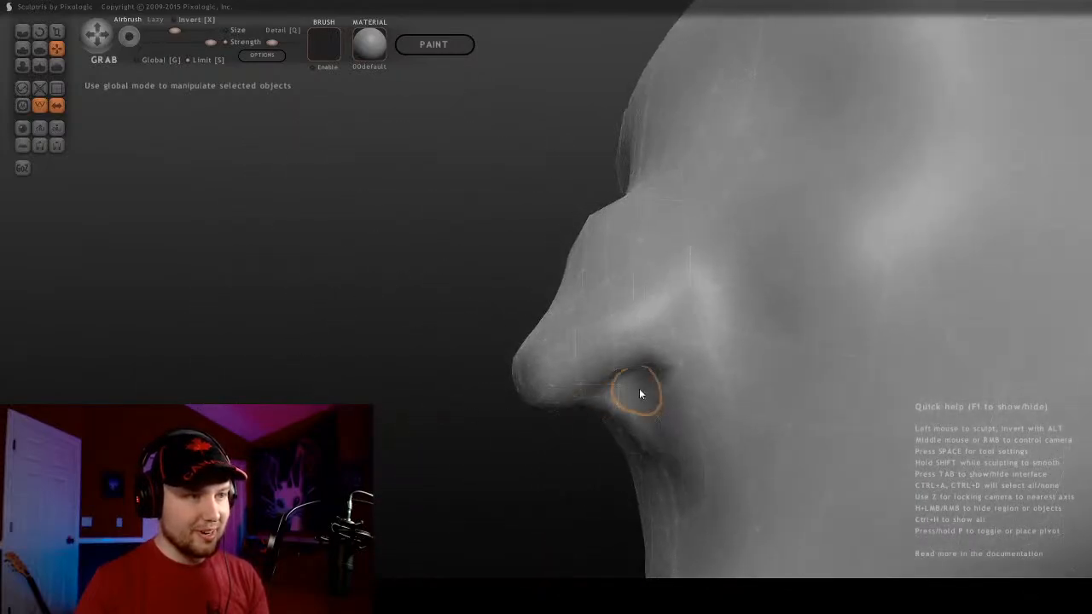
pyautogui.moveTo(658, 427)
pyautogui.mouseDown(button='right')
pyautogui.moveTo(580, 341)
pyautogui.moveTo(670, 384)
pyautogui.moveTo(892, 334)
pyautogui.moveTo(681, 323)
pyautogui.mouseUp(button='right')
pyautogui.scroll(2, 682, 323)
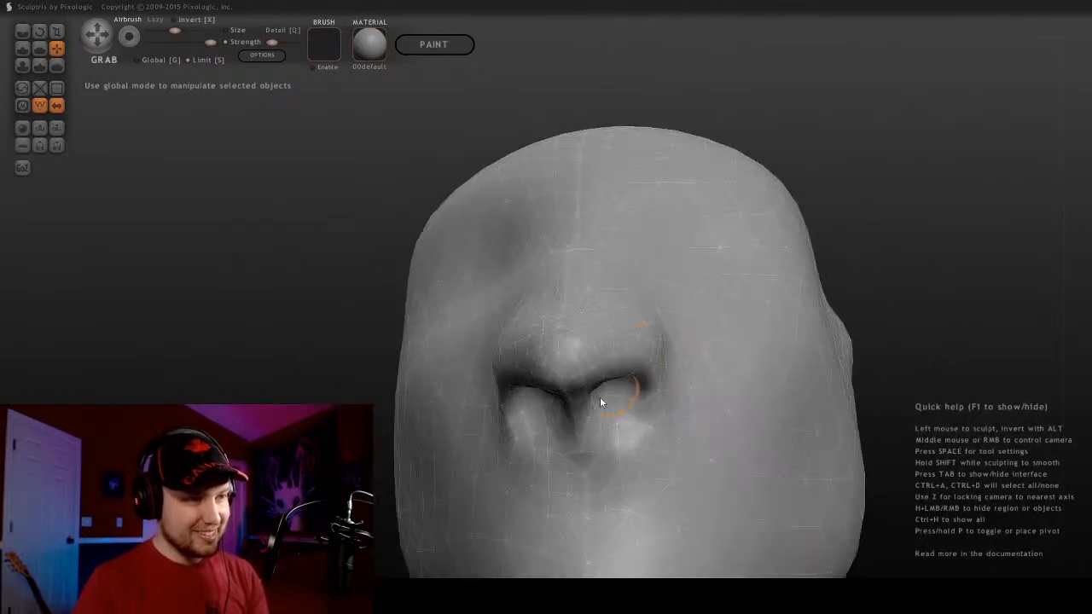
pyautogui.moveTo(610, 407); pyautogui.dragTo(626, 406)
pyautogui.moveTo(626, 412)
pyautogui.mouseDown(button='right')
pyautogui.moveTo(629, 397)
pyautogui.moveTo(532, 487)
pyautogui.moveTo(626, 402)
pyautogui.moveTo(674, 380)
pyautogui.moveTo(638, 391)
pyautogui.moveTo(778, 444)
pyautogui.moveTo(621, 333)
pyautogui.mouseUp(button='right')
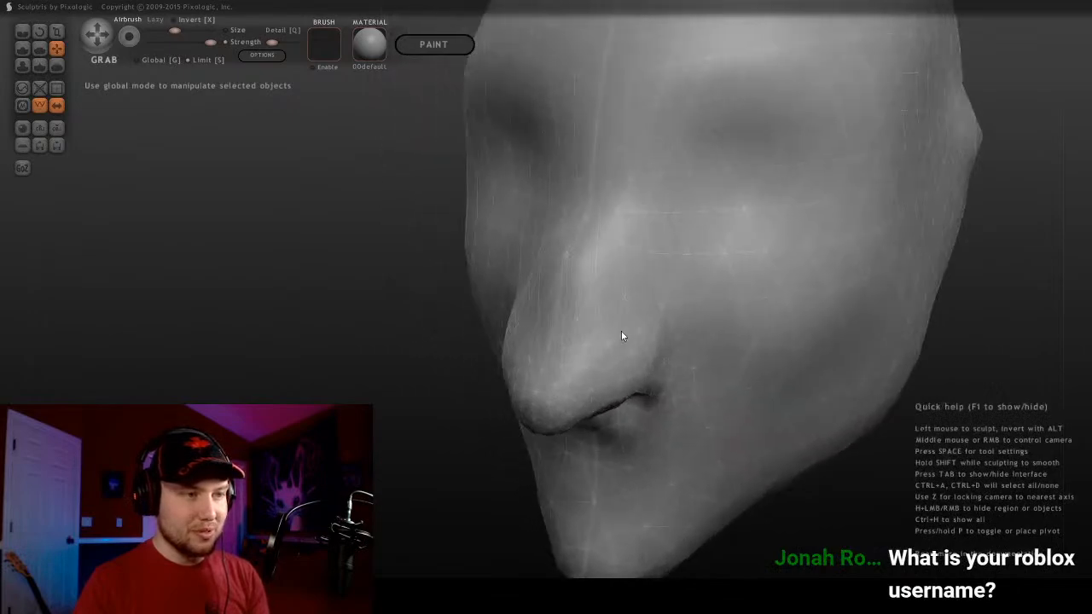
# Examine the head's overall shape and the ear areas from the front, sides and back
pyautogui.moveTo(661, 373); pyautogui.dragTo(727, 317, button='right')
pyautogui.moveTo(525, 305); pyautogui.dragTo(633, 297, button='right')
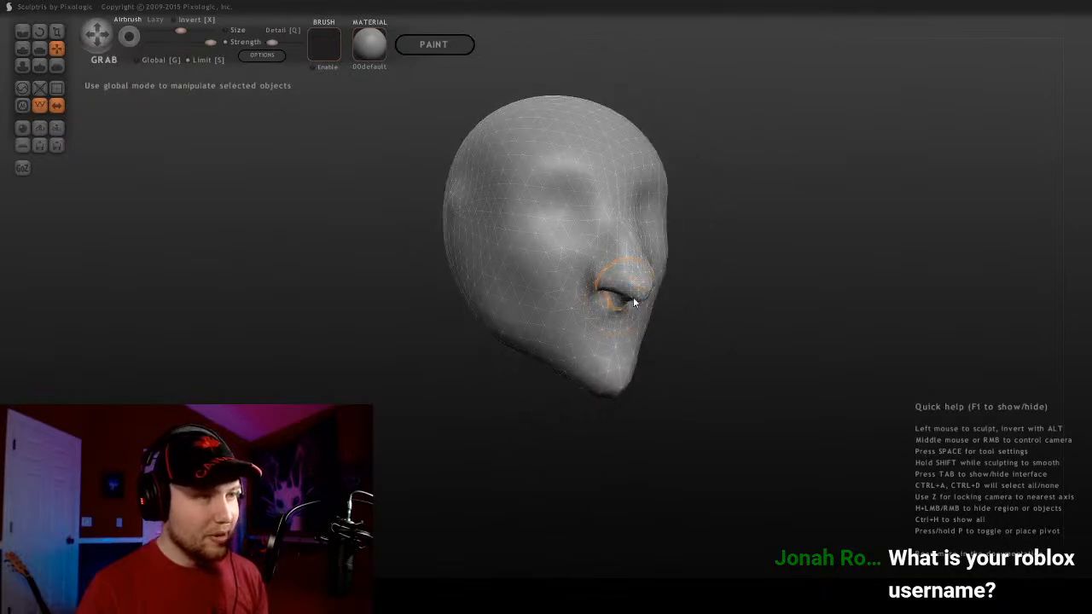
pyautogui.scroll(3, 598, 229)
pyautogui.moveTo(520, 252); pyautogui.dragTo(628, 194, button='right')
pyautogui.scroll(-3, 515, 307)
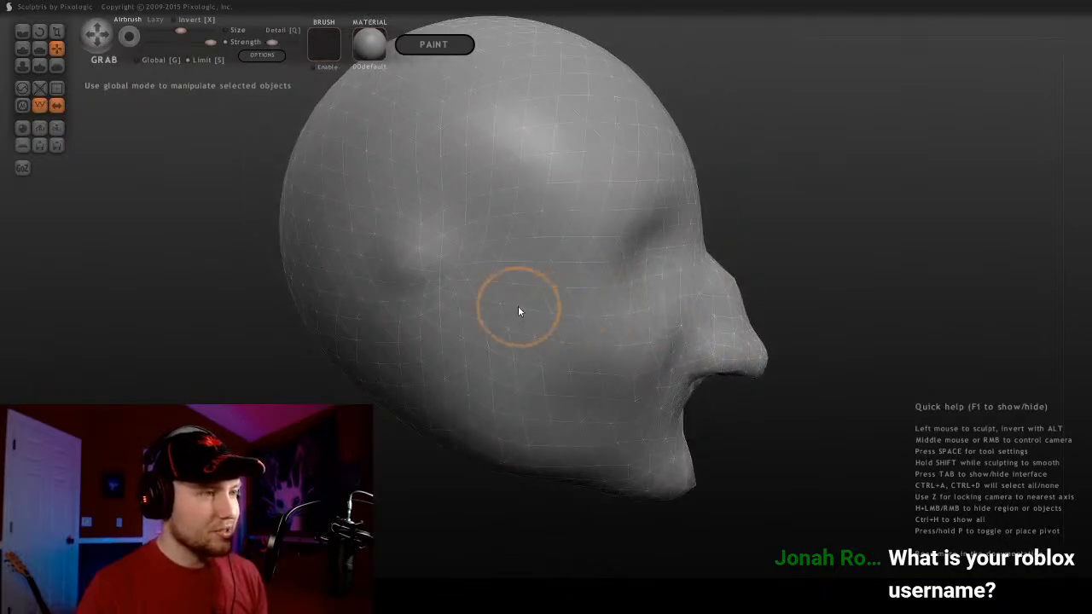
pyautogui.moveTo(514, 307); pyautogui.dragTo(585, 366, button='right')
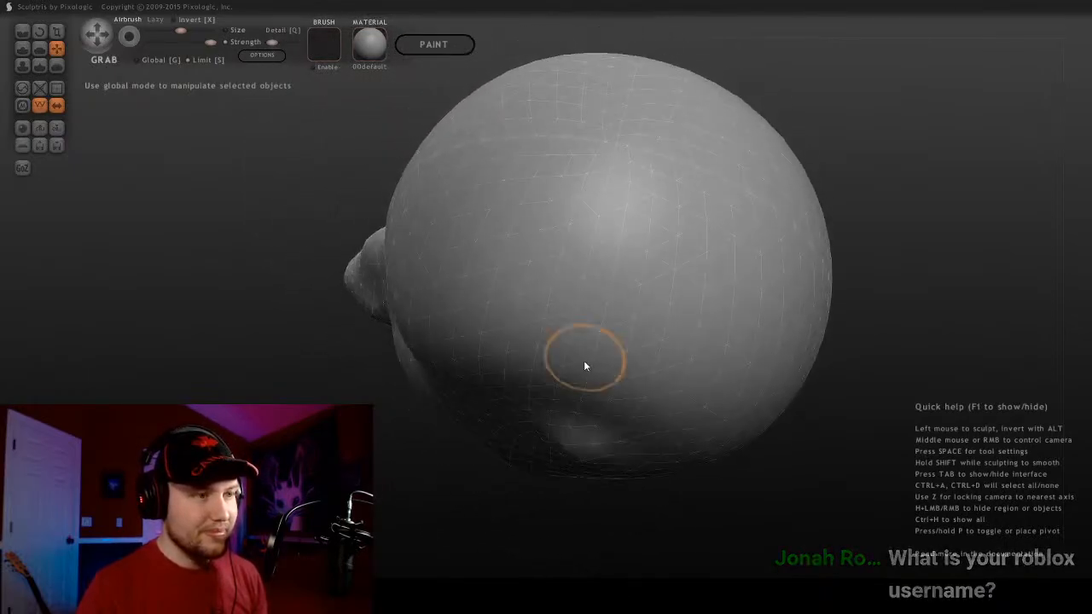
pyautogui.moveTo(579, 450); pyautogui.dragTo(659, 265, button='right')
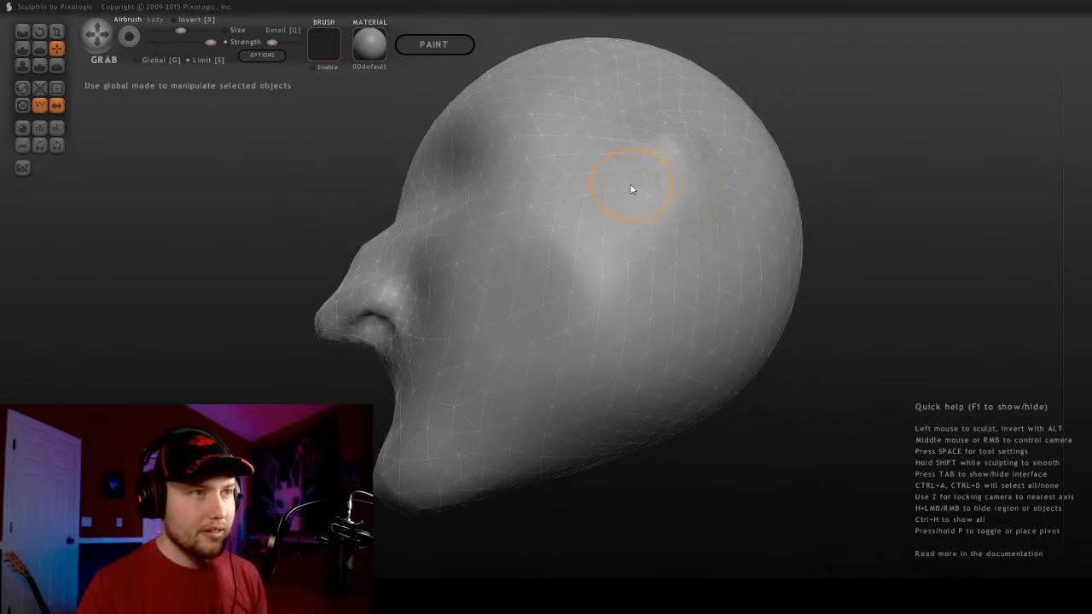
pyautogui.moveTo(629, 190); pyautogui.dragTo(723, 196, button='right')
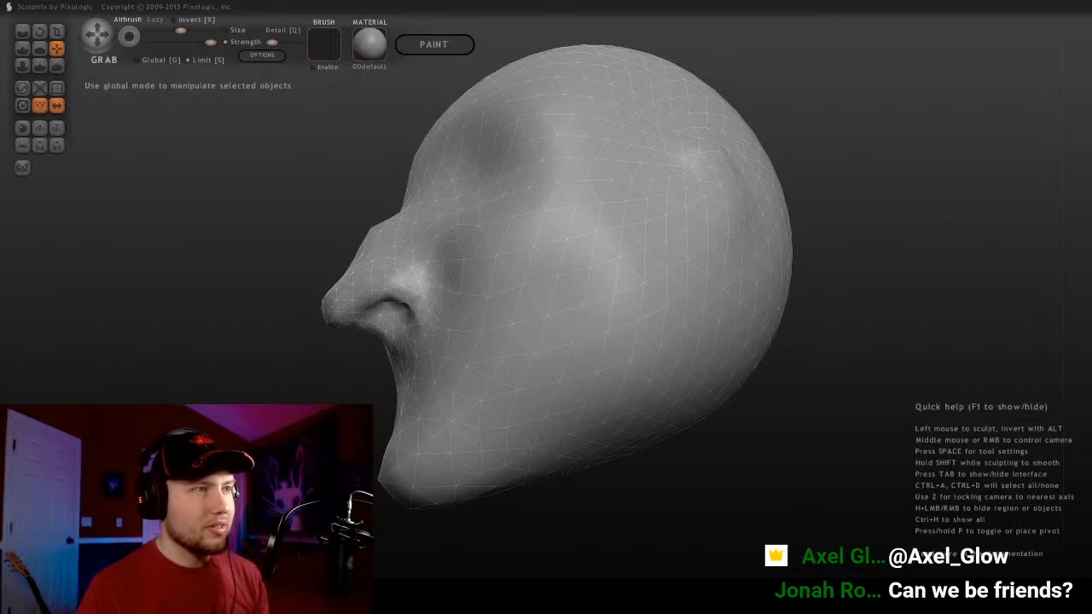
# Pull the ears outward from both sides of the head with the Grab tool
pyautogui.moveTo(597, 248)
pyautogui.mouseDown(button='right')
pyautogui.moveTo(701, 237)
pyautogui.moveTo(670, 251)
pyautogui.moveTo(720, 333)
pyautogui.moveTo(687, 295)
pyautogui.moveTo(475, 322)
pyautogui.moveTo(413, 420)
pyautogui.moveTo(644, 335)
pyautogui.moveTo(740, 258)
pyautogui.mouseUp(button='right')
pyautogui.moveTo(741, 260)
pyautogui.mouseDown()
pyautogui.moveTo(745, 236)
pyautogui.moveTo(761, 226)
pyautogui.moveTo(716, 243)
pyautogui.moveTo(735, 252)
pyautogui.mouseUp()
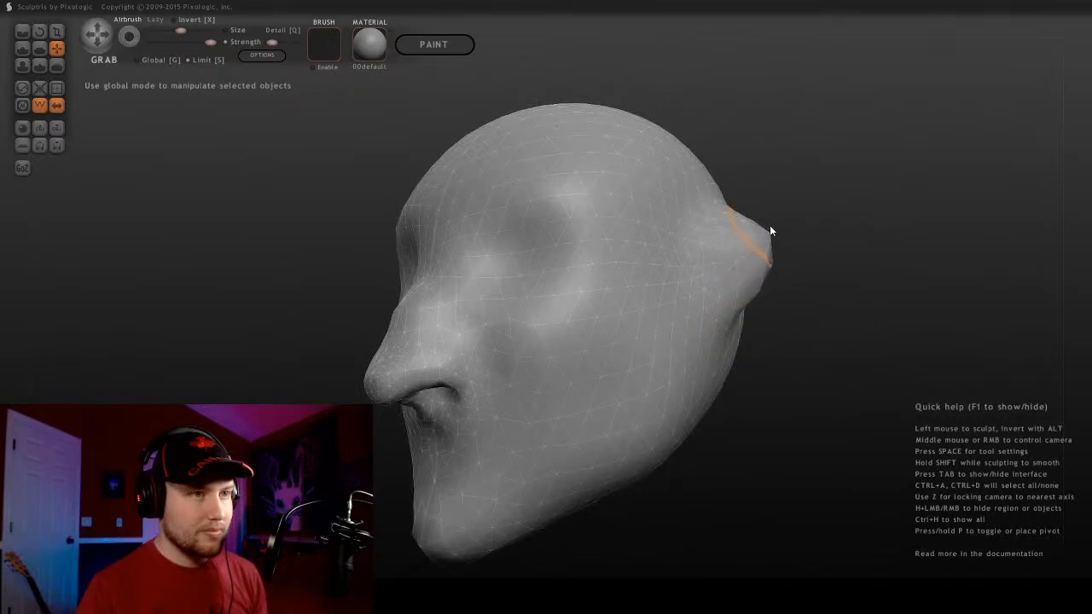
pyautogui.moveTo(768, 231)
pyautogui.mouseDown(button='right')
pyautogui.moveTo(648, 250)
pyautogui.moveTo(544, 319)
pyautogui.moveTo(471, 296)
pyautogui.moveTo(526, 272)
pyautogui.moveTo(671, 369)
pyautogui.moveTo(794, 322)
pyautogui.moveTo(788, 220)
pyautogui.moveTo(734, 299)
pyautogui.moveTo(617, 325)
pyautogui.moveTo(695, 353)
pyautogui.moveTo(753, 349)
pyautogui.mouseUp(button='right')
pyautogui.scroll(4, 753, 349)
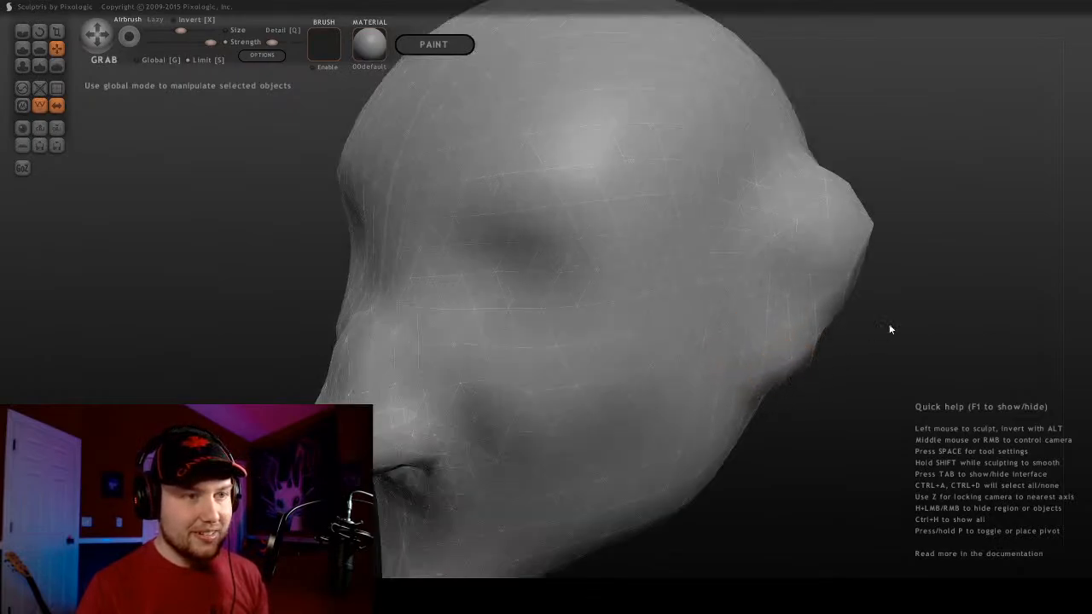
# Extend the upper part of the ears outward and upward with the Grab tool
pyautogui.moveTo(889, 329)
pyautogui.mouseDown(button='right')
pyautogui.moveTo(648, 287)
pyautogui.moveTo(504, 304)
pyautogui.mouseUp(button='right')
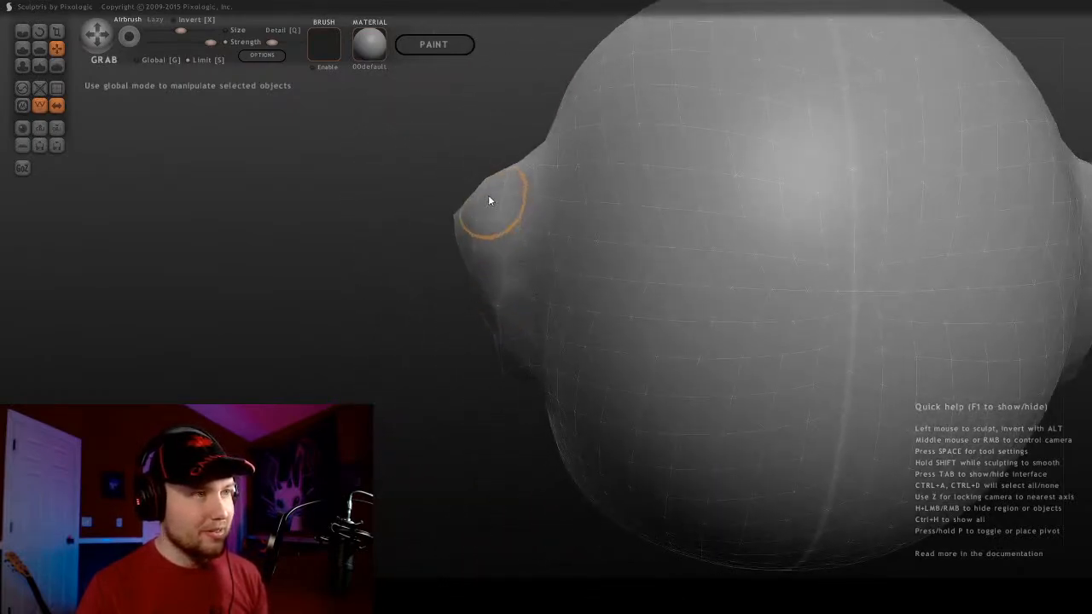
pyautogui.moveTo(473, 133)
pyautogui.mouseDown(button='right')
pyautogui.moveTo(578, 185)
pyautogui.moveTo(862, 177)
pyautogui.moveTo(660, 169)
pyautogui.mouseUp(button='right')
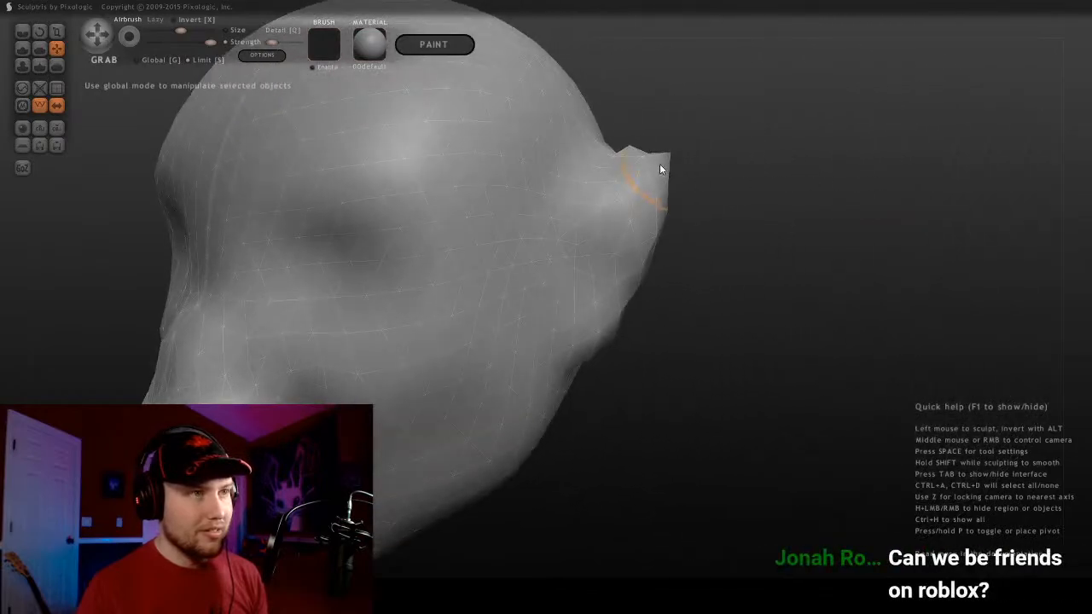
pyautogui.moveTo(628, 160)
pyautogui.mouseDown()
pyautogui.moveTo(683, 134)
pyautogui.moveTo(657, 108)
pyautogui.moveTo(641, 117)
pyautogui.mouseUp()
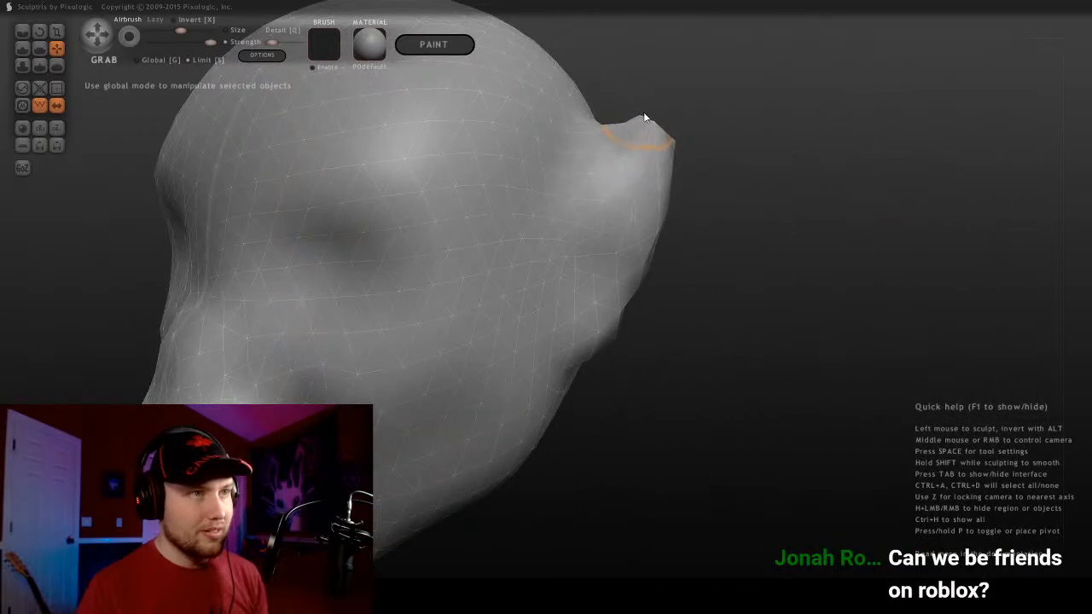
# Soften the rough edges of the ears with the Smooth tool
pyautogui.moveTo(641, 117)
pyautogui.mouseDown(button='right')
pyautogui.moveTo(708, 113)
pyautogui.moveTo(336, 137)
pyautogui.moveTo(83, 64)
pyautogui.mouseUp(button='right')
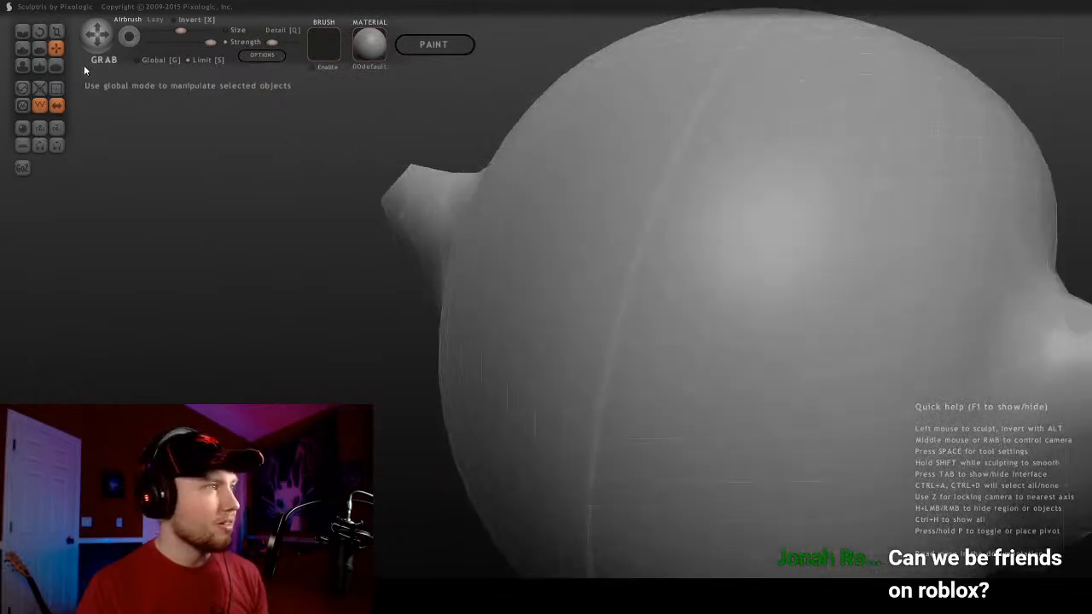
pyautogui.click(56, 66)
pyautogui.moveTo(401, 188)
pyautogui.mouseDown()
pyautogui.moveTo(417, 170)
pyautogui.moveTo(410, 219)
pyautogui.mouseUp()
pyautogui.moveTo(409, 219); pyautogui.dragTo(591, 207, button='right')
pyautogui.moveTo(577, 264); pyautogui.dragTo(492, 225, button='right')
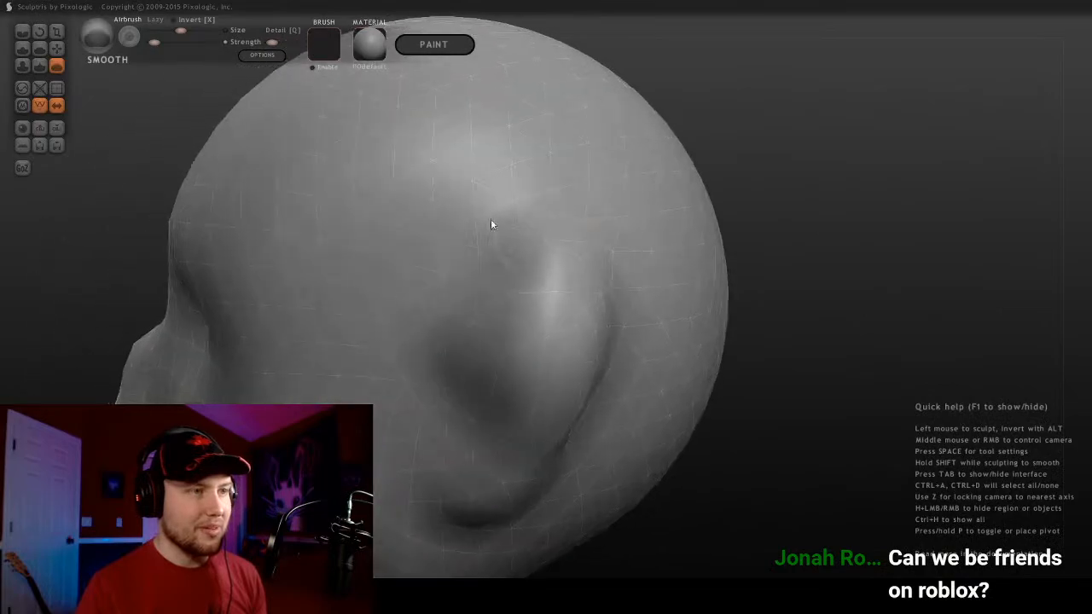
pyautogui.moveTo(564, 289); pyautogui.dragTo(602, 248, button='right')
# Raise the ears into taller tips and shape their front faces with the Grab tool
pyautogui.click(56, 49)
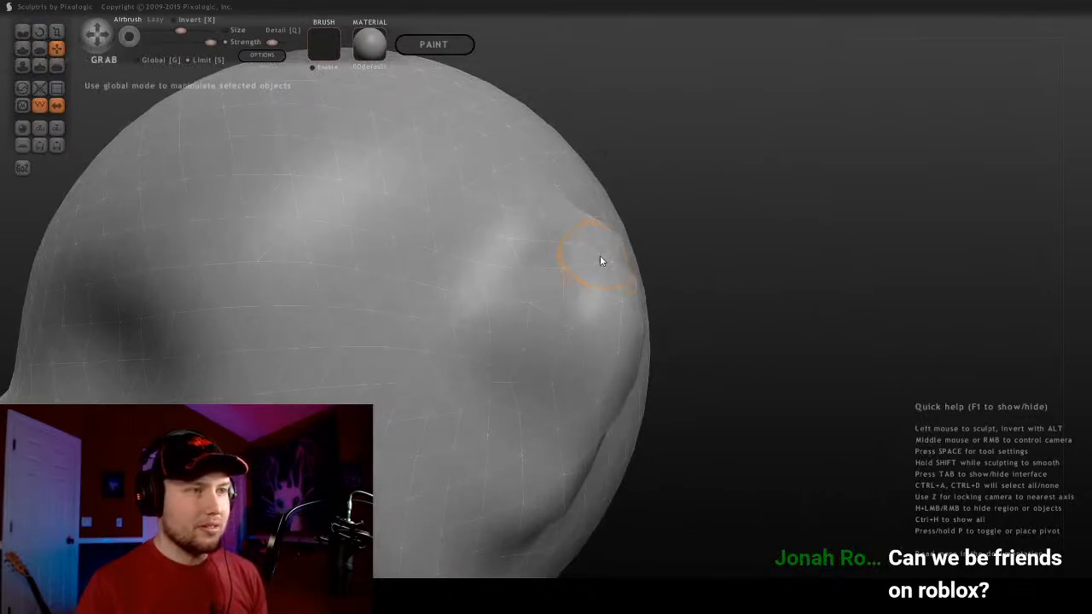
pyautogui.moveTo(722, 236)
pyautogui.mouseDown(button='right')
pyautogui.moveTo(646, 251)
pyautogui.moveTo(466, 245)
pyautogui.moveTo(648, 340)
pyautogui.mouseUp(button='right')
pyautogui.moveTo(660, 346); pyautogui.dragTo(672, 264)
pyautogui.moveTo(645, 354)
pyautogui.mouseDown(button='right')
pyautogui.moveTo(594, 358)
pyautogui.moveTo(376, 312)
pyautogui.moveTo(281, 307)
pyautogui.moveTo(409, 361)
pyautogui.moveTo(580, 349)
pyautogui.moveTo(512, 381)
pyautogui.moveTo(605, 434)
pyautogui.moveTo(680, 444)
pyautogui.mouseUp(button='right')
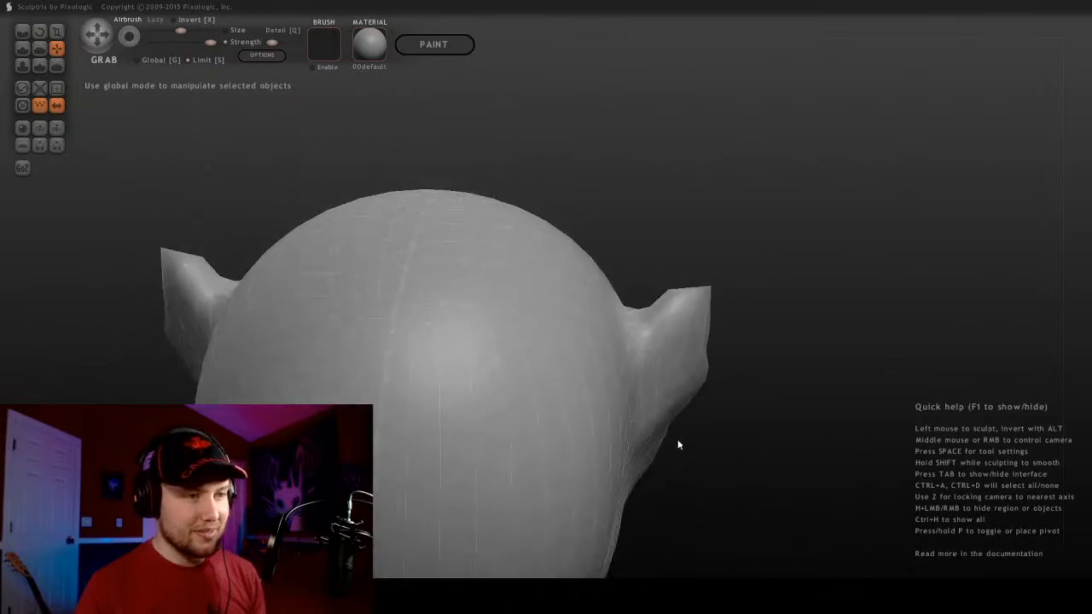
pyautogui.moveTo(653, 405)
pyautogui.mouseDown(button='right')
pyautogui.moveTo(604, 344)
pyautogui.moveTo(488, 244)
pyautogui.moveTo(544, 162)
pyautogui.mouseUp(button='right')
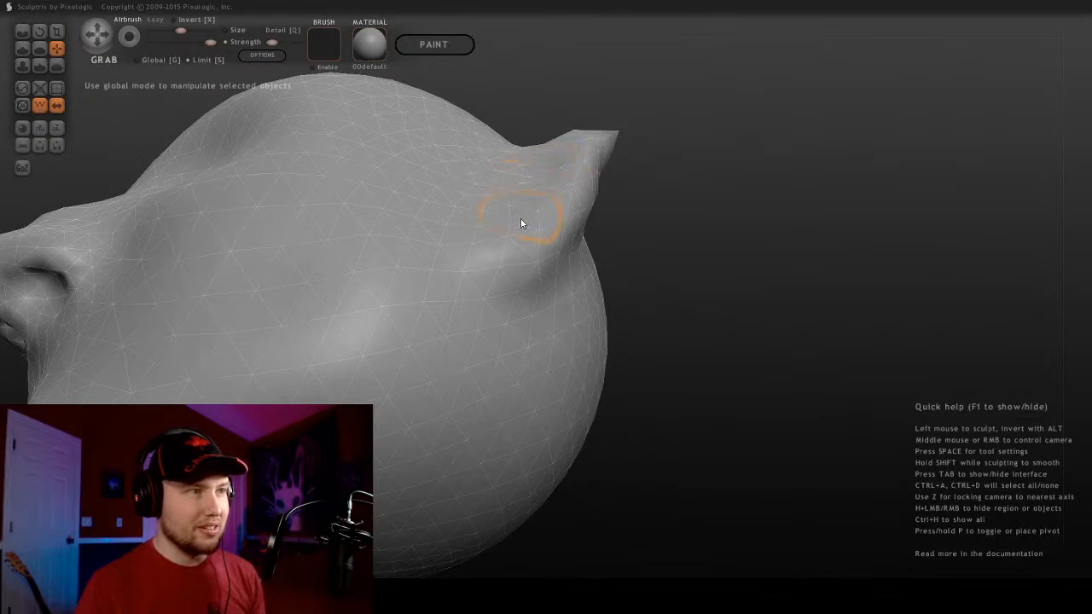
pyautogui.moveTo(521, 223)
pyautogui.mouseDown(button='right')
pyautogui.moveTo(361, 190)
pyautogui.moveTo(312, 329)
pyautogui.moveTo(537, 305)
pyautogui.moveTo(564, 229)
pyautogui.moveTo(597, 248)
pyautogui.moveTo(469, 187)
pyautogui.moveTo(592, 229)
pyautogui.moveTo(702, 199)
pyautogui.moveTo(569, 261)
pyautogui.moveTo(614, 250)
pyautogui.mouseUp(button='right')
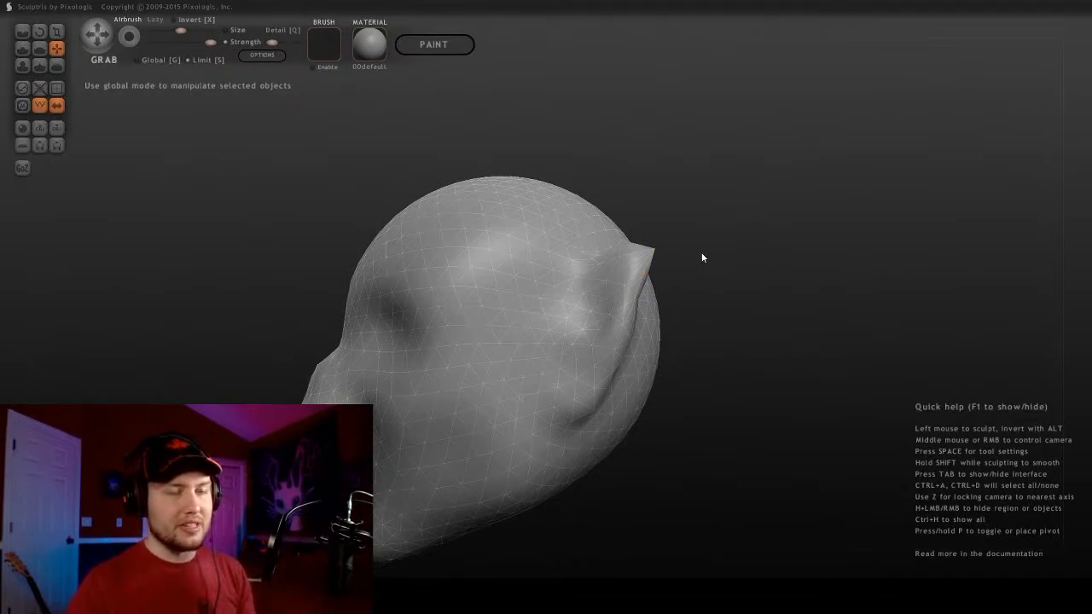
# Refine the pointed ear tips and the ears' outer edges with the Grab tool, working from several angles
pyautogui.scroll(3, 699, 252)
pyautogui.moveTo(699, 252); pyautogui.dragTo(498, 277, button='right')
pyautogui.scroll(2, 635, 280)
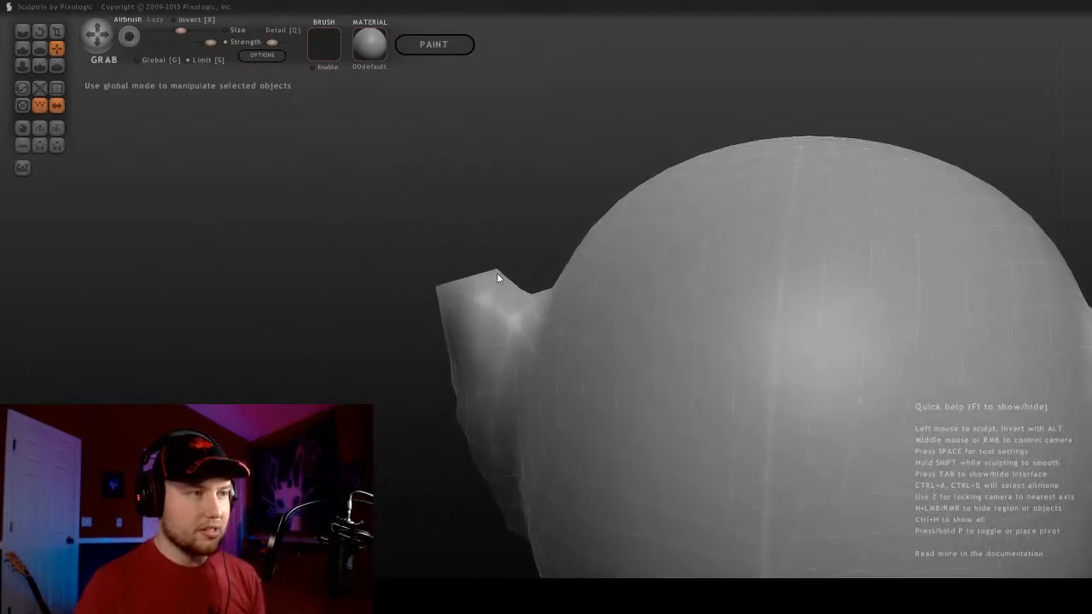
pyautogui.moveTo(443, 290); pyautogui.dragTo(446, 262)
pyautogui.moveTo(446, 262)
pyautogui.mouseDown(button='right')
pyautogui.moveTo(471, 292)
pyautogui.moveTo(824, 285)
pyautogui.moveTo(816, 312)
pyautogui.moveTo(725, 315)
pyautogui.mouseUp(button='right')
pyautogui.moveTo(606, 314)
pyautogui.mouseDown(button='right')
pyautogui.moveTo(436, 202)
pyautogui.moveTo(478, 281)
pyautogui.mouseUp(button='right')
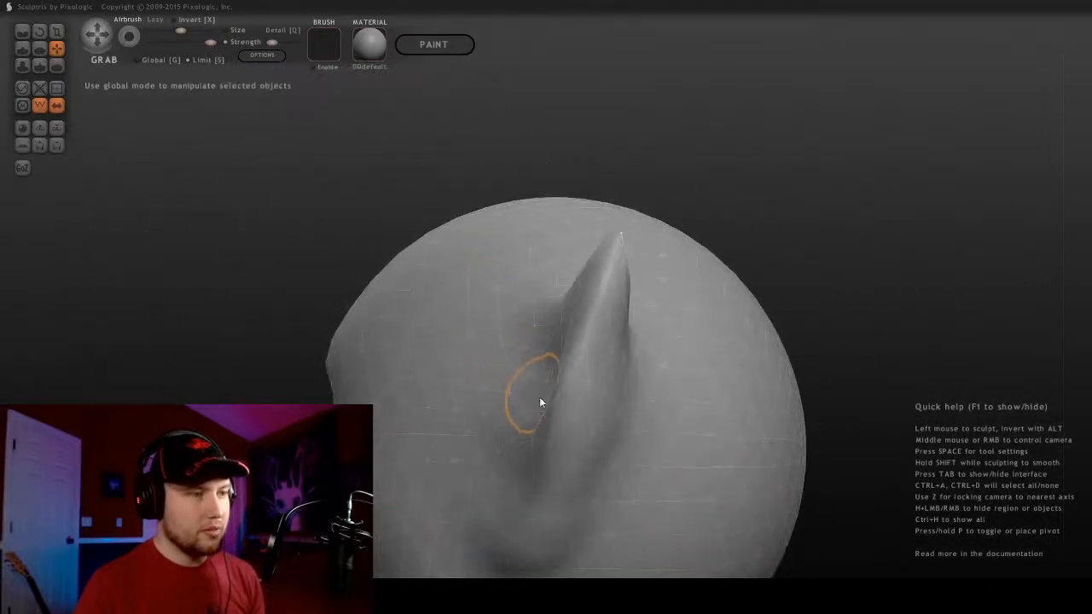
pyautogui.moveTo(546, 446)
pyautogui.mouseDown(button='right')
pyautogui.moveTo(470, 402)
pyautogui.moveTo(507, 480)
pyautogui.moveTo(468, 435)
pyautogui.moveTo(689, 420)
pyautogui.mouseUp(button='right')
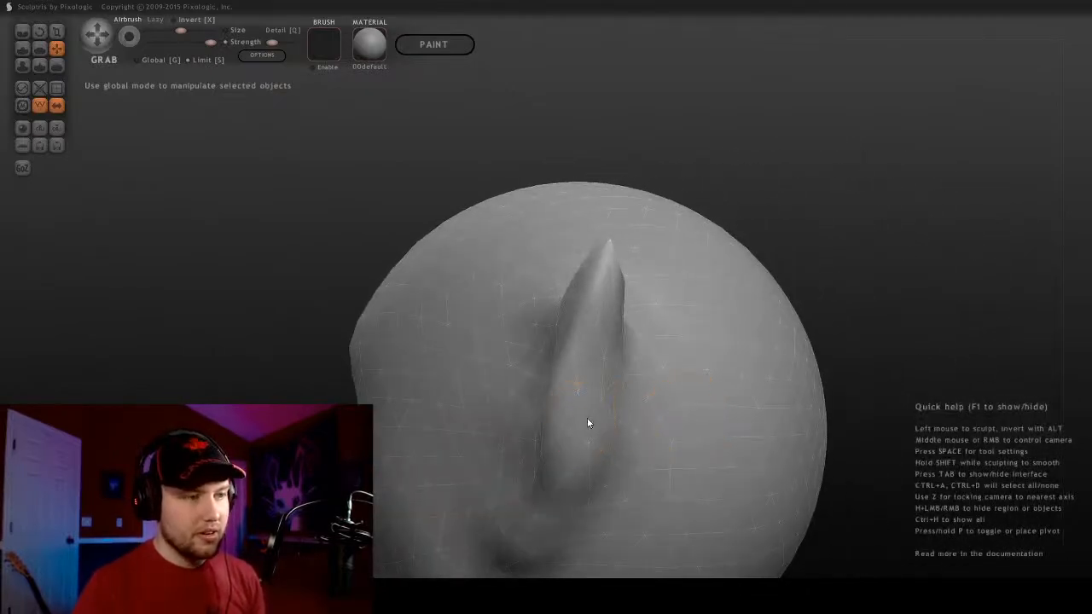
pyautogui.moveTo(588, 421); pyautogui.dragTo(727, 426, button='right')
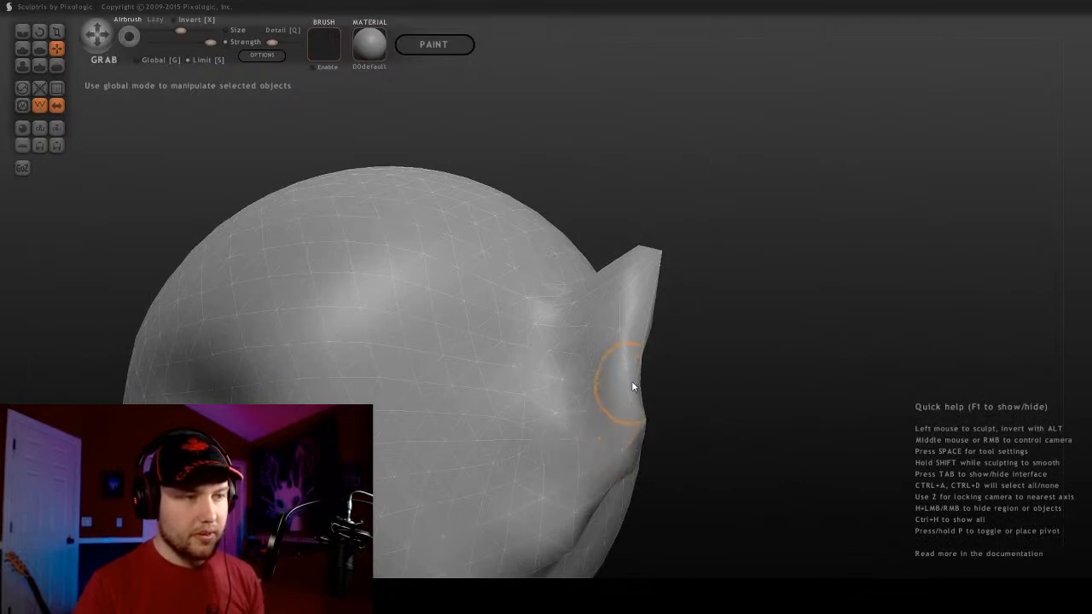
# Shift the ears slightly lower on the head with a larger Grab brush
pyautogui.moveTo(648, 378)
pyautogui.mouseDown(button='right')
pyautogui.moveTo(607, 347)
pyautogui.moveTo(592, 377)
pyautogui.moveTo(621, 357)
pyautogui.moveTo(697, 353)
pyautogui.moveTo(571, 377)
pyautogui.moveTo(559, 335)
pyautogui.moveTo(566, 349)
pyautogui.moveTo(614, 316)
pyautogui.moveTo(537, 356)
pyautogui.moveTo(596, 277)
pyautogui.mouseUp(button='right')
pyautogui.scroll(-5, 622, 356)
pyautogui.scroll(-2, 573, 371)
pyautogui.scroll(2, 614, 317)
pyautogui.press(']')
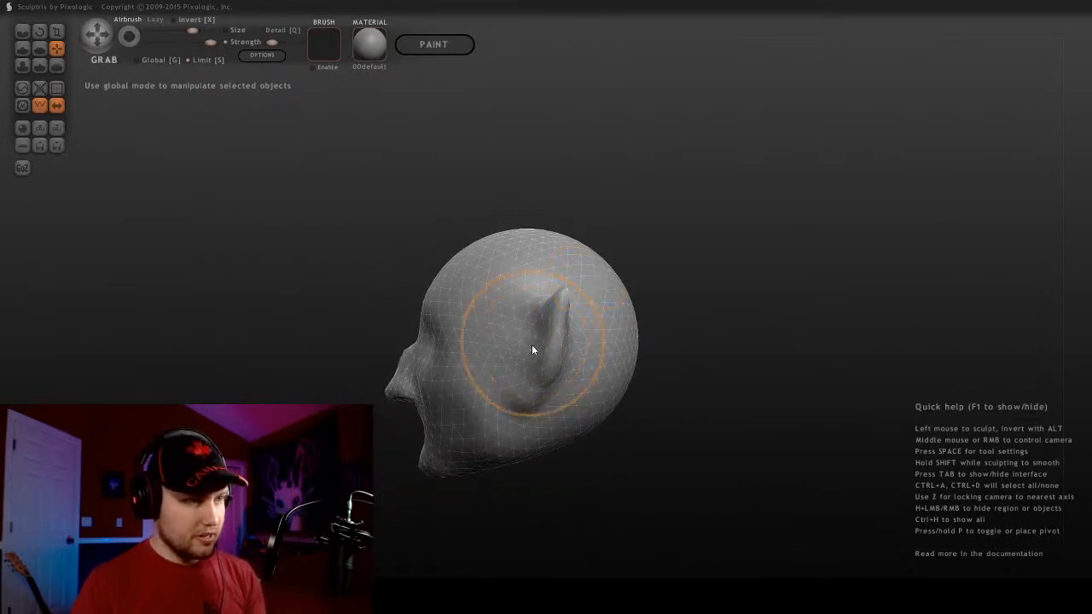
pyautogui.press('[')
pyautogui.moveTo(542, 348); pyautogui.dragTo(542, 362)
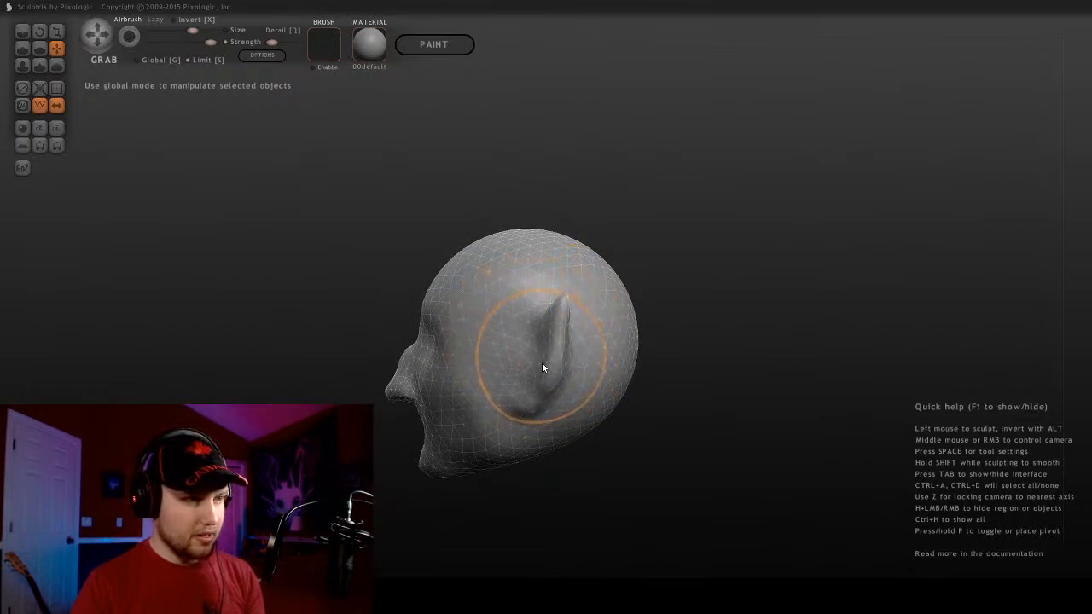
# Pull the brow down over the eye sockets with the Grab tool to form a heavy, slanted ridge
pyautogui.moveTo(517, 412)
pyautogui.mouseDown(button='right')
pyautogui.moveTo(516, 334)
pyautogui.moveTo(536, 341)
pyautogui.moveTo(539, 363)
pyautogui.moveTo(673, 366)
pyautogui.mouseUp(button='right')
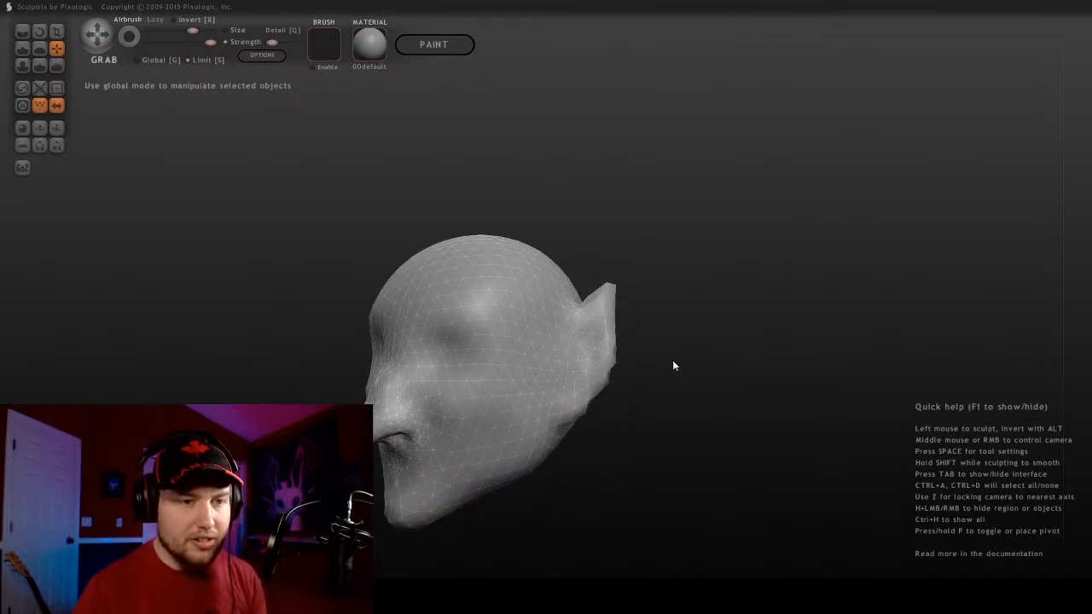
pyautogui.moveTo(673, 364)
pyautogui.mouseDown(button='right')
pyautogui.moveTo(631, 378)
pyautogui.moveTo(702, 371)
pyautogui.moveTo(632, 363)
pyautogui.moveTo(602, 408)
pyautogui.mouseUp(button='right')
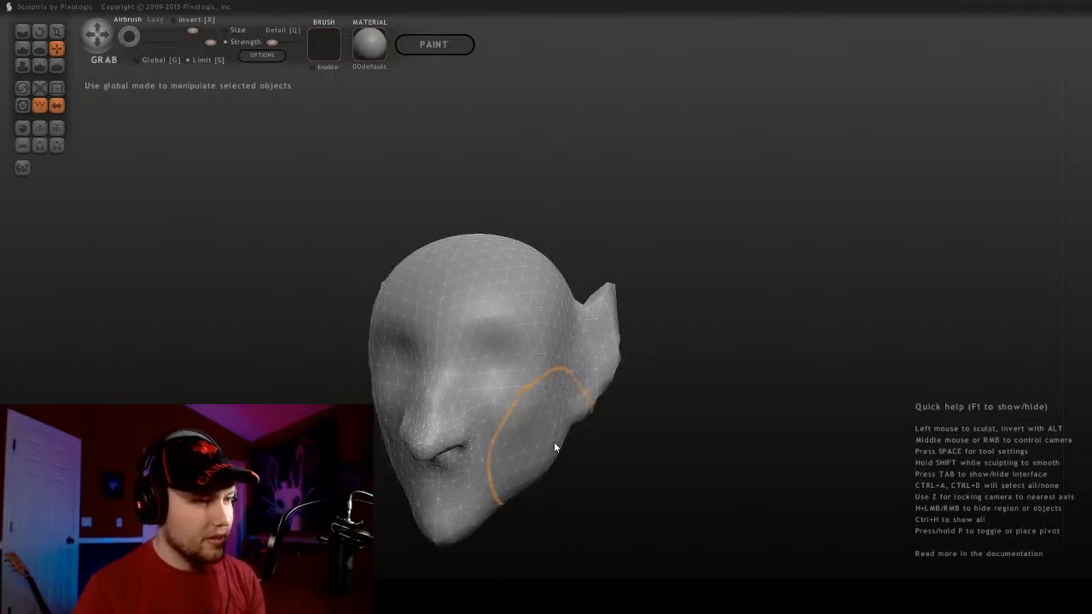
pyautogui.moveTo(556, 445)
pyautogui.mouseDown(button='right')
pyautogui.moveTo(682, 421)
pyautogui.moveTo(504, 441)
pyautogui.moveTo(441, 460)
pyautogui.moveTo(514, 414)
pyautogui.moveTo(556, 429)
pyautogui.mouseUp(button='right')
pyautogui.moveTo(565, 391); pyautogui.dragTo(580, 465, button='right')
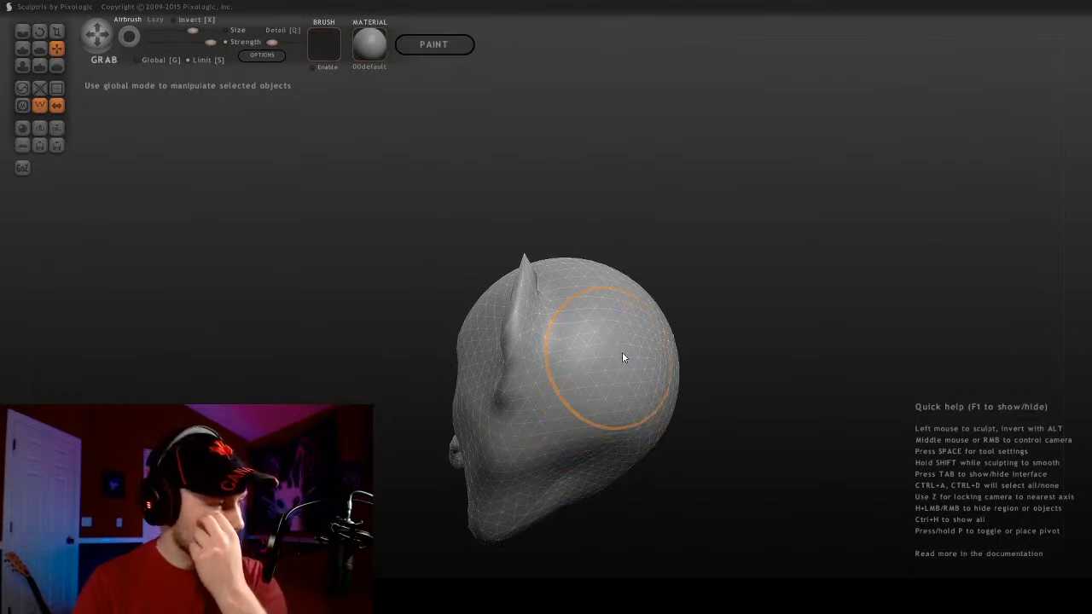
pyautogui.moveTo(629, 342); pyautogui.dragTo(587, 444, button='right')
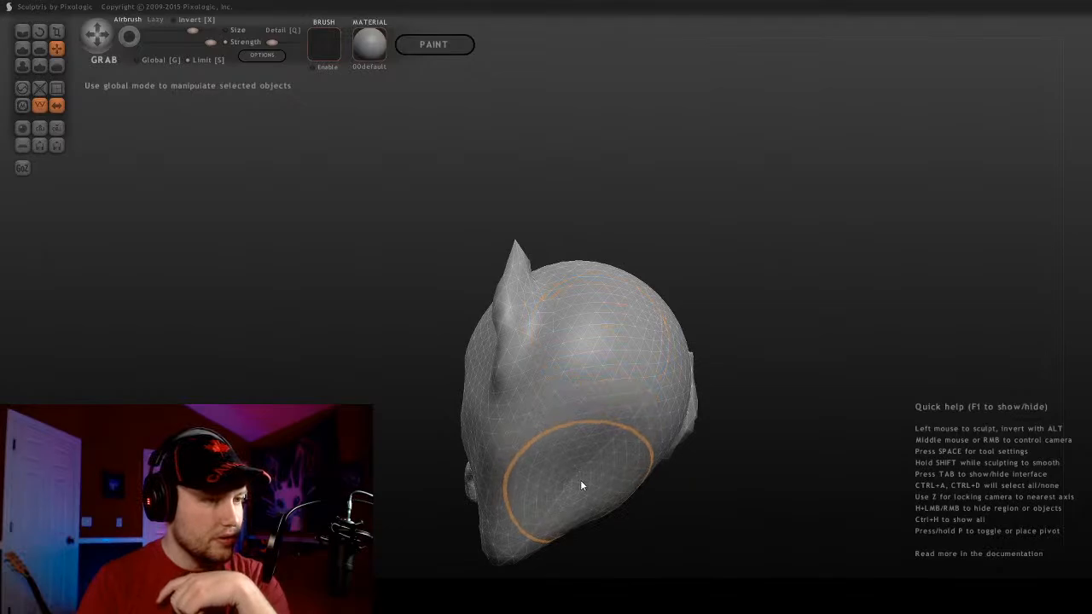
pyautogui.moveTo(582, 483)
pyautogui.mouseDown(button='right')
pyautogui.moveTo(522, 452)
pyautogui.moveTo(587, 472)
pyautogui.moveTo(572, 401)
pyautogui.moveTo(673, 295)
pyautogui.moveTo(579, 312)
pyautogui.moveTo(621, 336)
pyautogui.mouseUp(button='right')
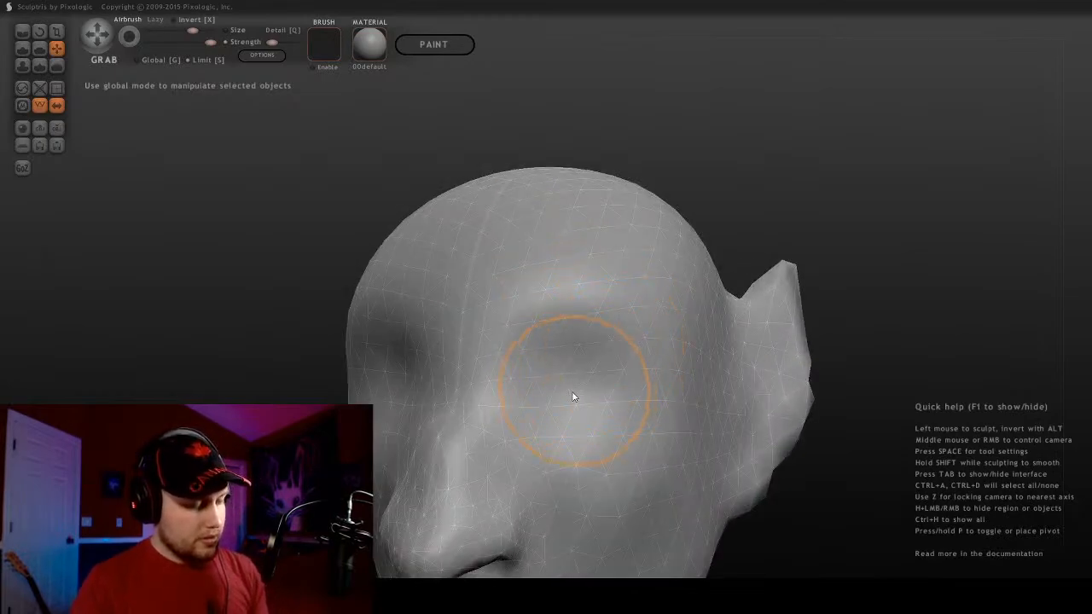
pyautogui.moveTo(575, 397)
pyautogui.mouseDown(button='right')
pyautogui.moveTo(692, 229)
pyautogui.moveTo(521, 293)
pyautogui.mouseUp(button='right')
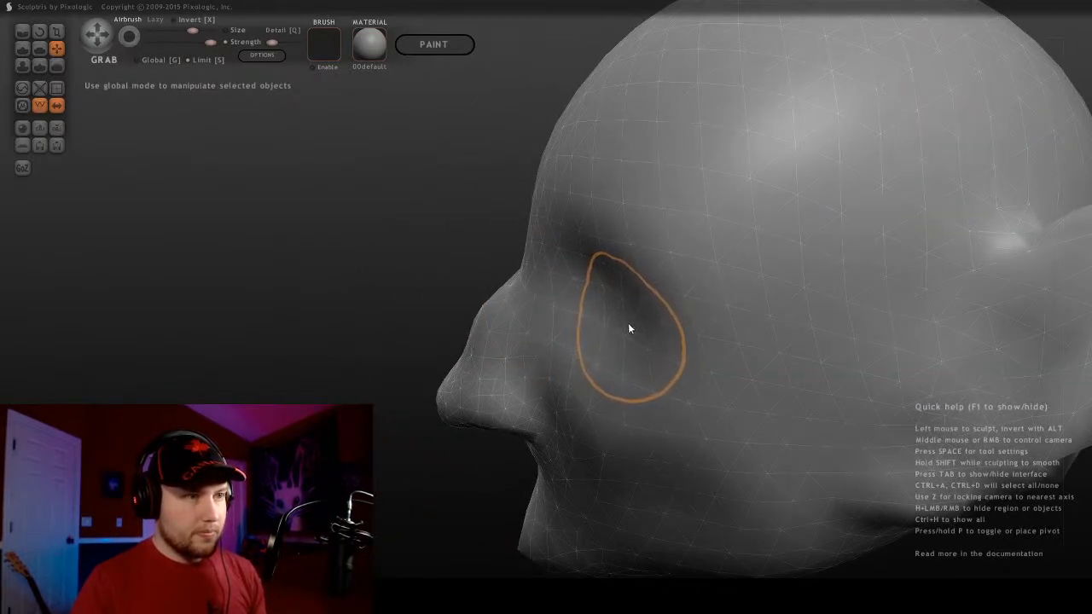
pyautogui.moveTo(669, 307); pyautogui.dragTo(673, 290, button='right')
pyautogui.moveTo(650, 160)
pyautogui.mouseDown()
pyautogui.moveTo(619, 236)
pyautogui.moveTo(592, 202)
pyautogui.moveTo(559, 247)
pyautogui.mouseUp()
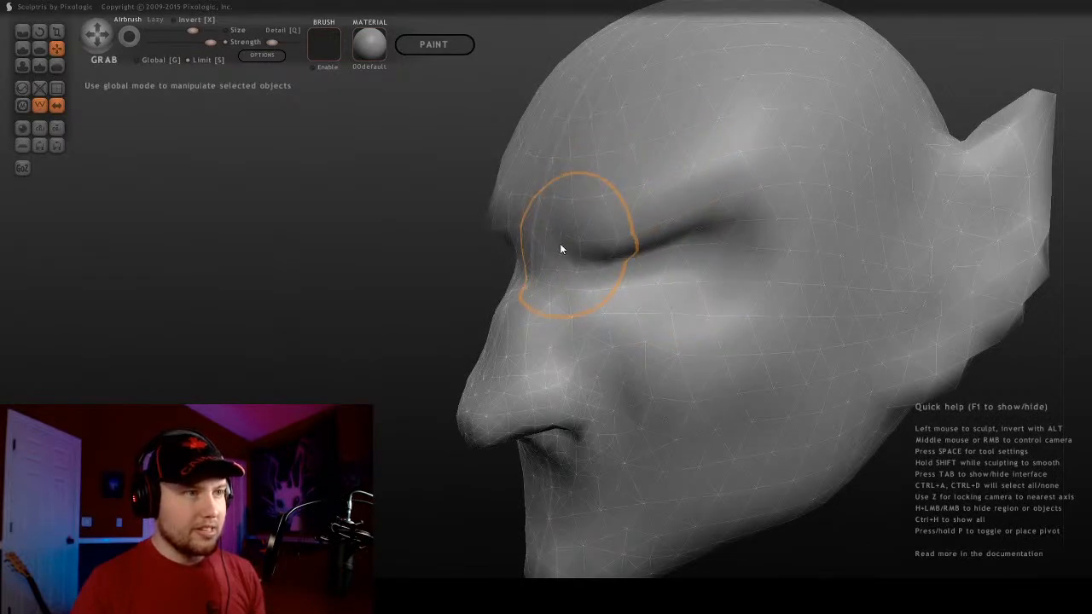
# Try to stretch the back of the skull upward and backward with the Grab tool, and undo the change
pyautogui.moveTo(560, 248); pyautogui.dragTo(574, 186, button='middle')
pyautogui.scroll(-5, 554, 205)
pyautogui.moveTo(541, 222)
pyautogui.mouseDown(button='middle')
pyautogui.moveTo(763, 308)
pyautogui.moveTo(713, 286)
pyautogui.moveTo(565, 296)
pyautogui.moveTo(366, 285)
pyautogui.moveTo(631, 277)
pyautogui.moveTo(531, 247)
pyautogui.moveTo(568, 255)
pyautogui.moveTo(706, 207)
pyautogui.moveTo(611, 309)
pyautogui.moveTo(597, 383)
pyautogui.mouseUp(button='middle')
pyautogui.scroll(5, 713, 286)
pyautogui.scroll(5, 568, 255)
pyautogui.moveTo(620, 436)
pyautogui.mouseDown(button='middle')
pyautogui.moveTo(641, 478)
pyautogui.moveTo(735, 305)
pyautogui.moveTo(470, 302)
pyautogui.moveTo(795, 251)
pyautogui.moveTo(770, 283)
pyautogui.moveTo(585, 349)
pyautogui.moveTo(731, 319)
pyautogui.moveTo(480, 372)
pyautogui.moveTo(490, 341)
pyautogui.moveTo(549, 324)
pyautogui.moveTo(517, 338)
pyautogui.moveTo(667, 258)
pyautogui.moveTo(554, 383)
pyautogui.moveTo(460, 322)
pyautogui.moveTo(605, 336)
pyautogui.moveTo(480, 258)
pyautogui.moveTo(454, 255)
pyautogui.moveTo(390, 183)
pyautogui.moveTo(512, 163)
pyautogui.moveTo(285, 214)
pyautogui.moveTo(265, 154)
pyautogui.moveTo(478, 224)
pyautogui.mouseUp(button='middle')
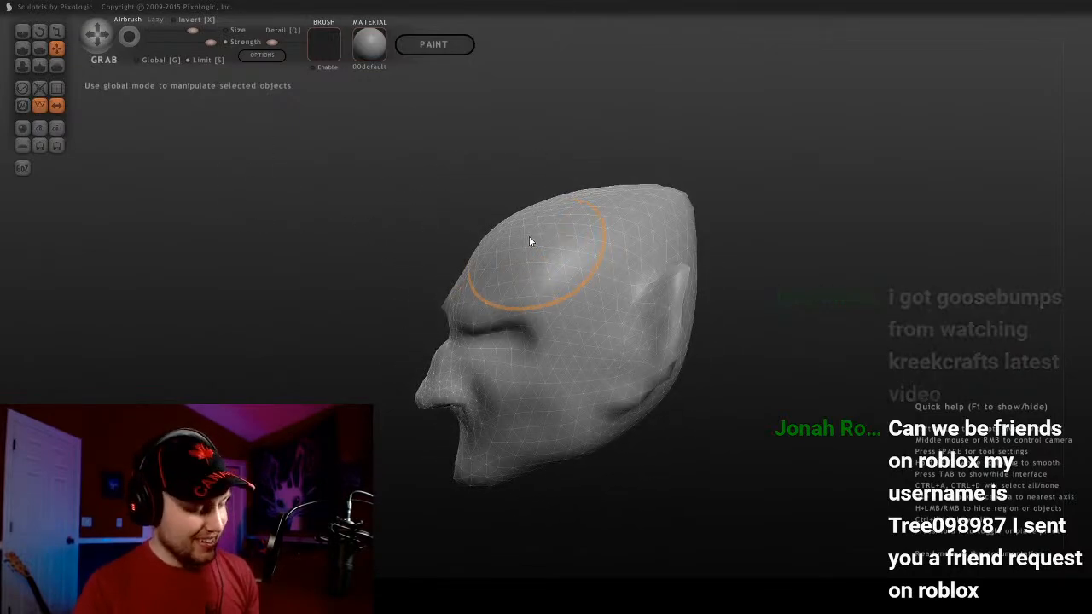
pyautogui.hotkey('ctrl', 'z')
# Lower the inner ends of the brow toward the bridge of the nose with the Grab tool for an angry frown
pyautogui.moveTo(527, 251); pyautogui.dragTo(591, 311, button='middle')
pyautogui.scroll(3, 517, 309)
pyautogui.scroll(2, 580, 324)
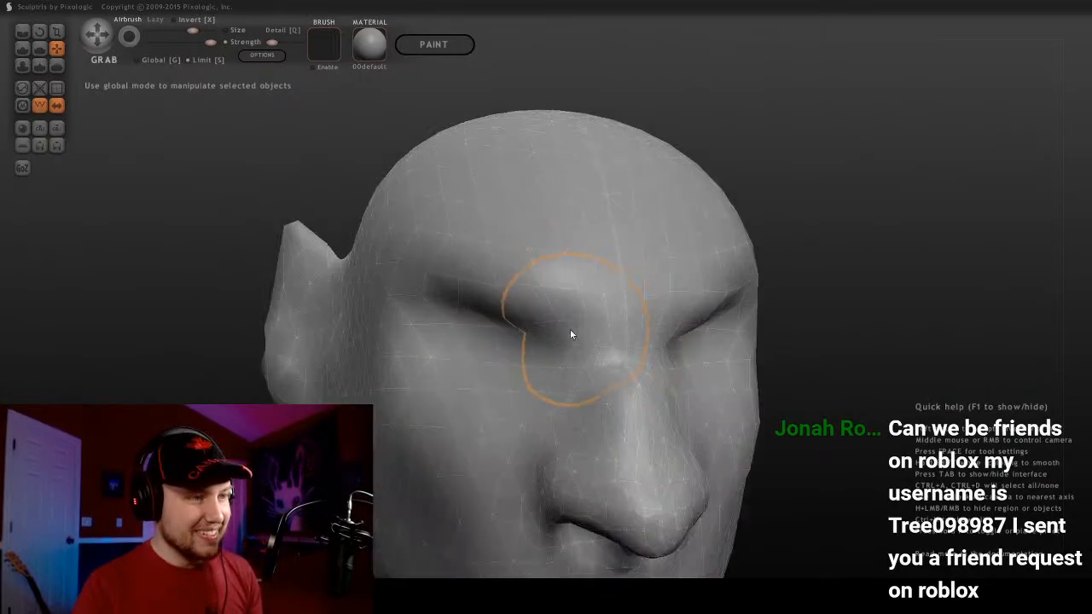
pyautogui.moveTo(601, 348)
pyautogui.mouseDown(button='middle')
pyautogui.moveTo(537, 383)
pyautogui.moveTo(485, 343)
pyautogui.moveTo(619, 330)
pyautogui.moveTo(643, 339)
pyautogui.moveTo(592, 422)
pyautogui.moveTo(570, 387)
pyautogui.moveTo(490, 373)
pyautogui.mouseUp(button='middle')
pyautogui.scroll(-3, 595, 345)
pyautogui.scroll(3, 631, 353)
pyautogui.scroll(1, 591, 420)
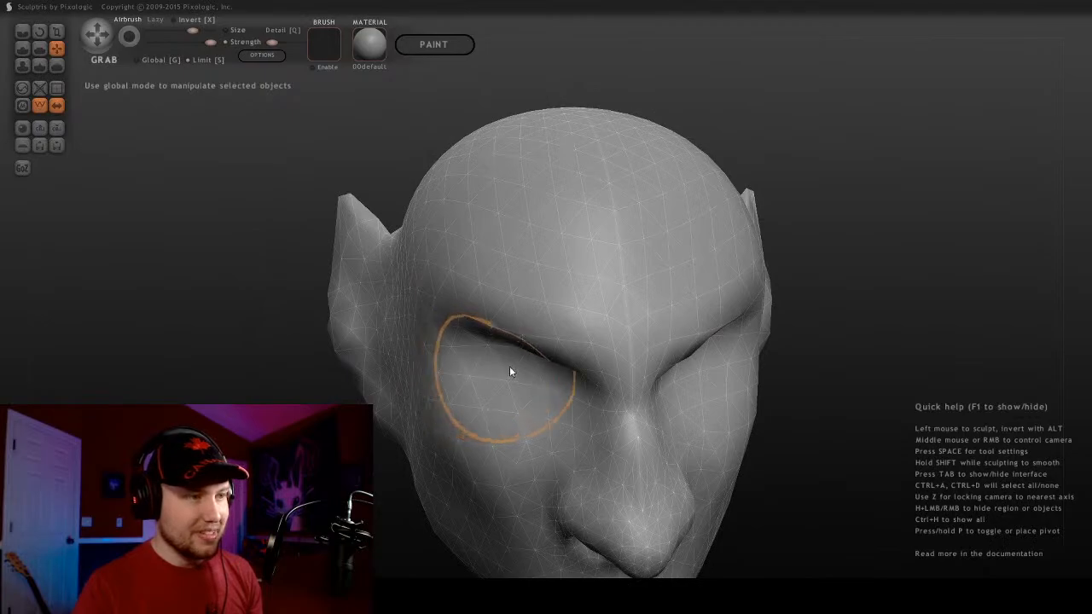
# Refine the outer brow ridge and deepen the eye sockets beneath it with the Grab tool, working from the side
pyautogui.moveTo(555, 356); pyautogui.dragTo(312, 341, button='middle')
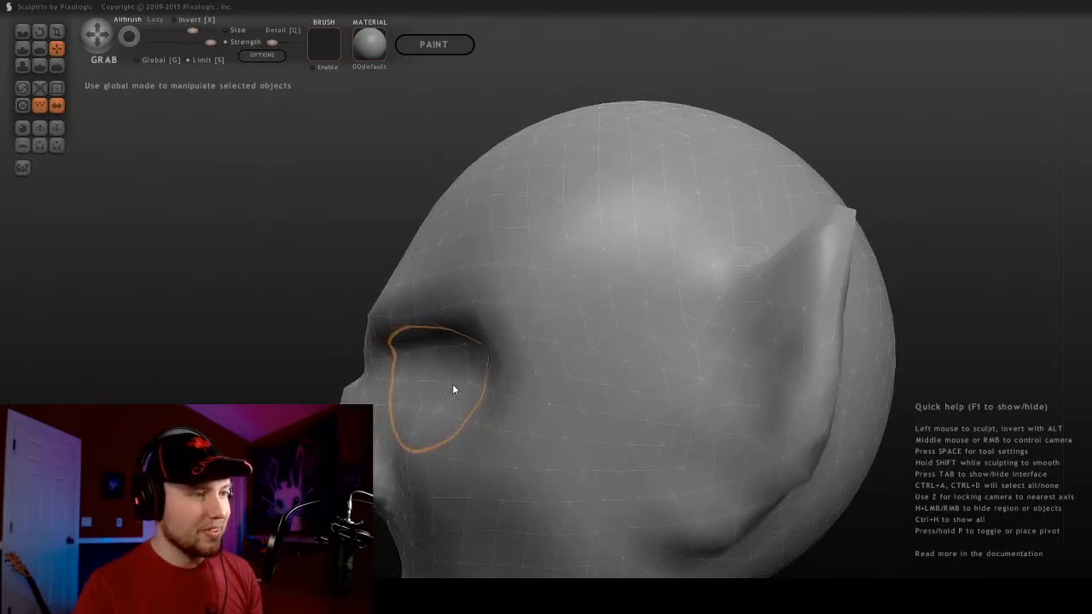
pyautogui.moveTo(452, 386)
pyautogui.mouseDown(button='middle')
pyautogui.moveTo(745, 325)
pyautogui.moveTo(579, 331)
pyautogui.moveTo(666, 330)
pyautogui.moveTo(638, 349)
pyautogui.moveTo(543, 316)
pyautogui.moveTo(554, 385)
pyautogui.mouseUp(button='middle')
pyautogui.scroll(-2, 667, 330)
pyautogui.scroll(4, 678, 325)
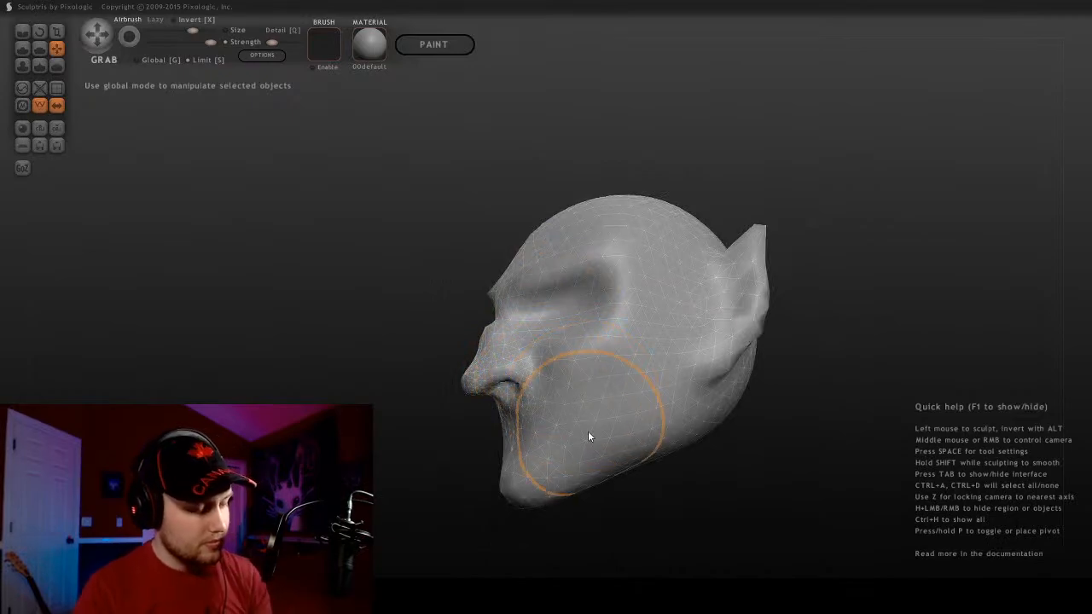
pyautogui.moveTo(588, 430)
pyautogui.mouseDown(button='middle')
pyautogui.moveTo(626, 364)
pyautogui.moveTo(629, 333)
pyautogui.moveTo(708, 334)
pyautogui.mouseUp(button='middle')
pyautogui.scroll(2, 637, 331)
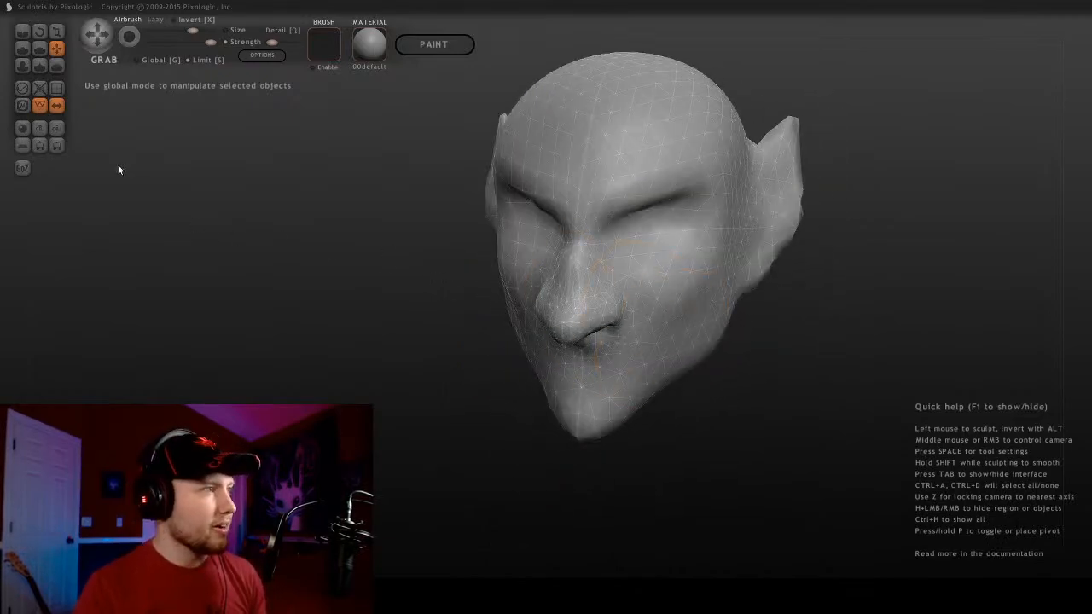
# Subdivide the whole head mesh to allow finer detail
pyautogui.click(64, 90)
pyautogui.scroll(3, 733, 240)
pyautogui.keyDown('alt'); pyautogui.moveTo(725, 230); pyautogui.dragTo(480, 222, button='middle'); pyautogui.keyUp('alt')
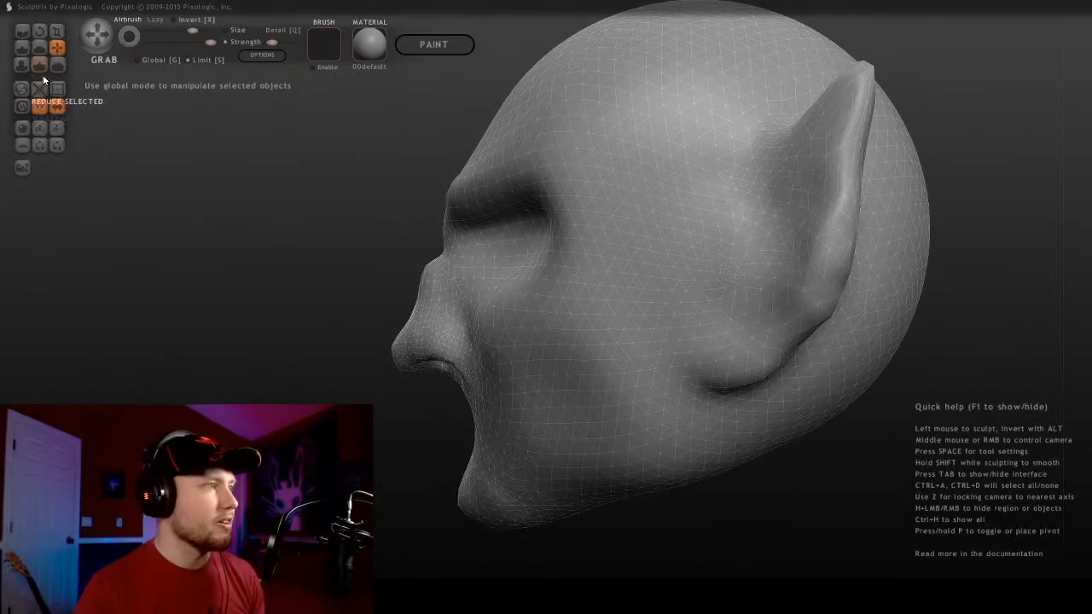
# Crease the seam behind the ears where they join the head, following it down to the lobes
pyautogui.click(22, 32)
pyautogui.moveTo(819, 195); pyautogui.dragTo(515, 168, button='middle')
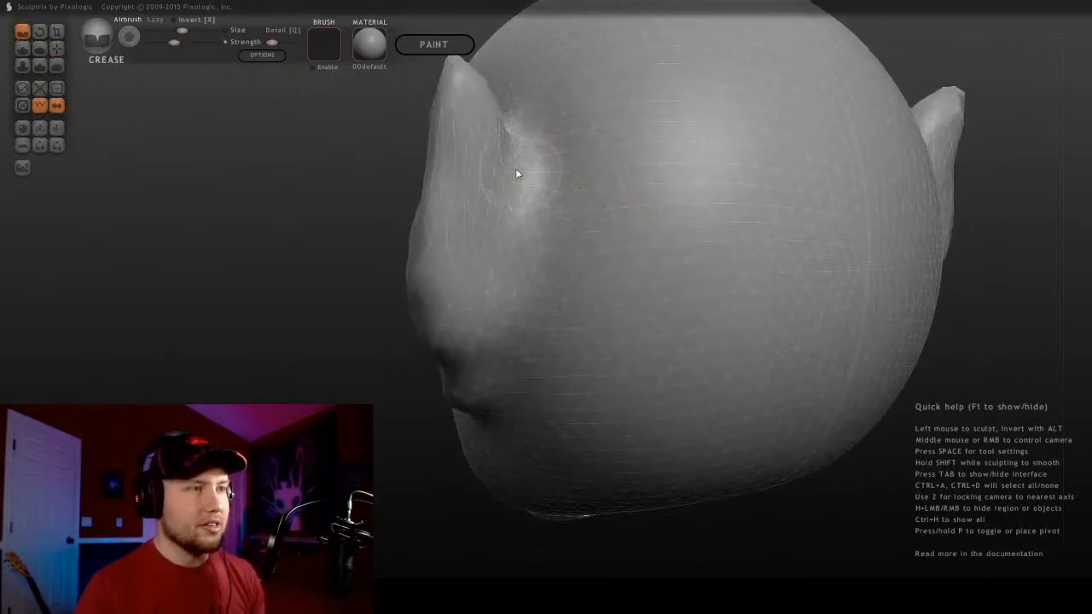
pyautogui.moveTo(515, 174); pyautogui.dragTo(525, 239)
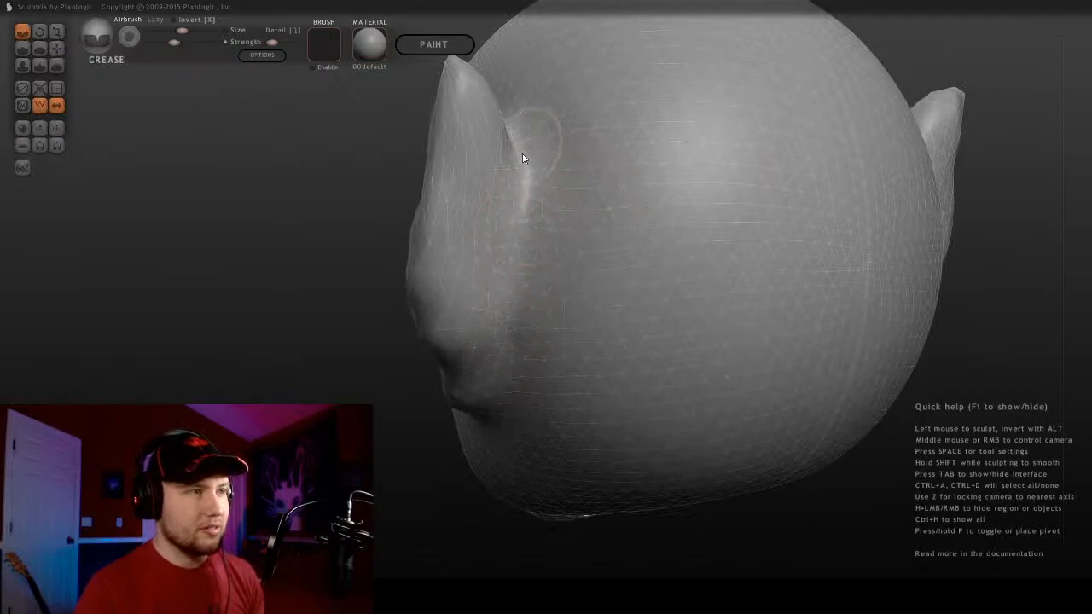
pyautogui.moveTo(506, 332); pyautogui.dragTo(561, 289, button='middle')
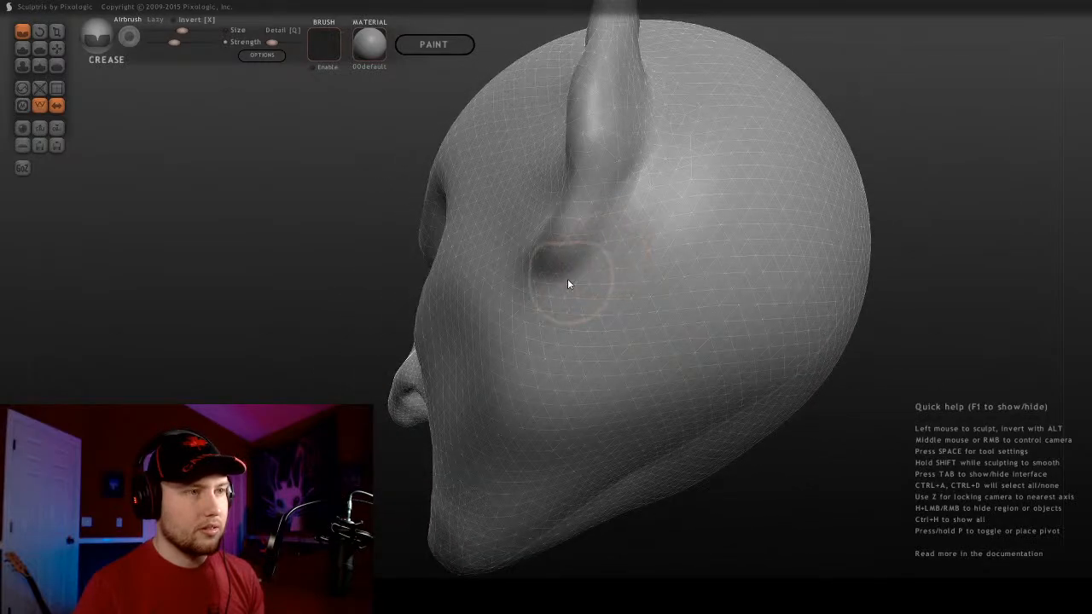
pyautogui.moveTo(601, 246); pyautogui.dragTo(465, 383, button='middle')
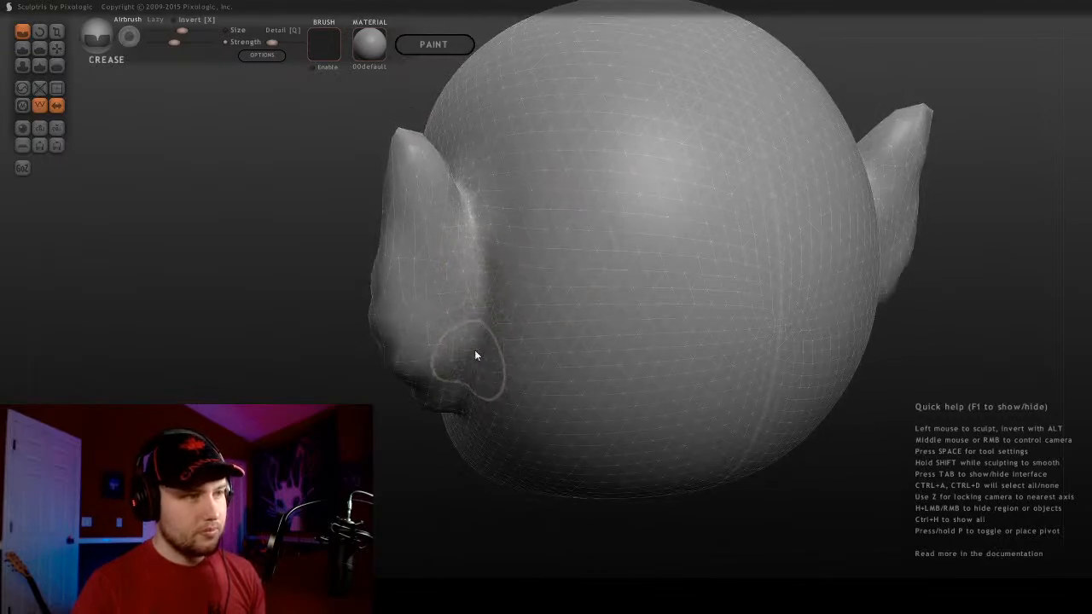
pyautogui.moveTo(485, 242); pyautogui.dragTo(482, 294)
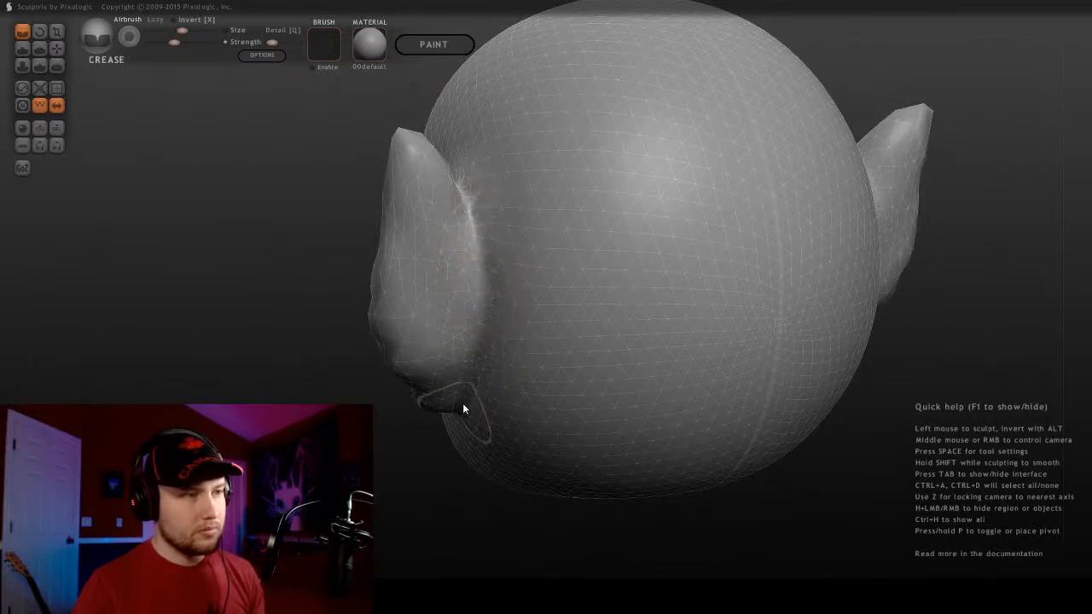
pyautogui.moveTo(463, 409); pyautogui.dragTo(307, 214, button='middle')
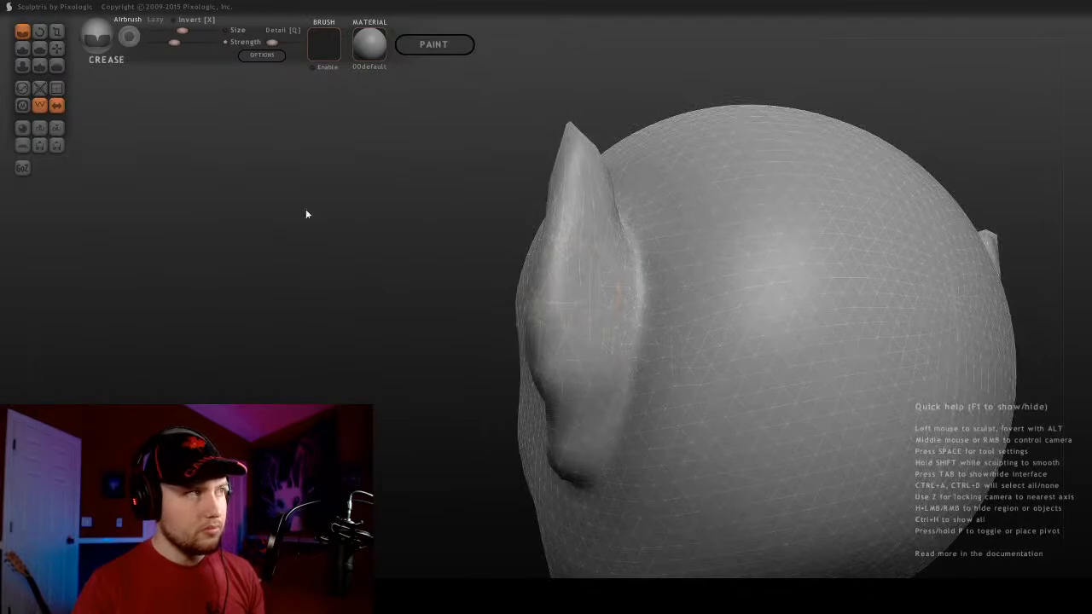
# Soften the backs and outer edges of the ears with the Smooth tool
pyautogui.click(57, 65)
pyautogui.moveTo(349, 178)
pyautogui.mouseDown(button='middle')
pyautogui.moveTo(517, 270)
pyautogui.moveTo(480, 383)
pyautogui.mouseUp(button='middle')
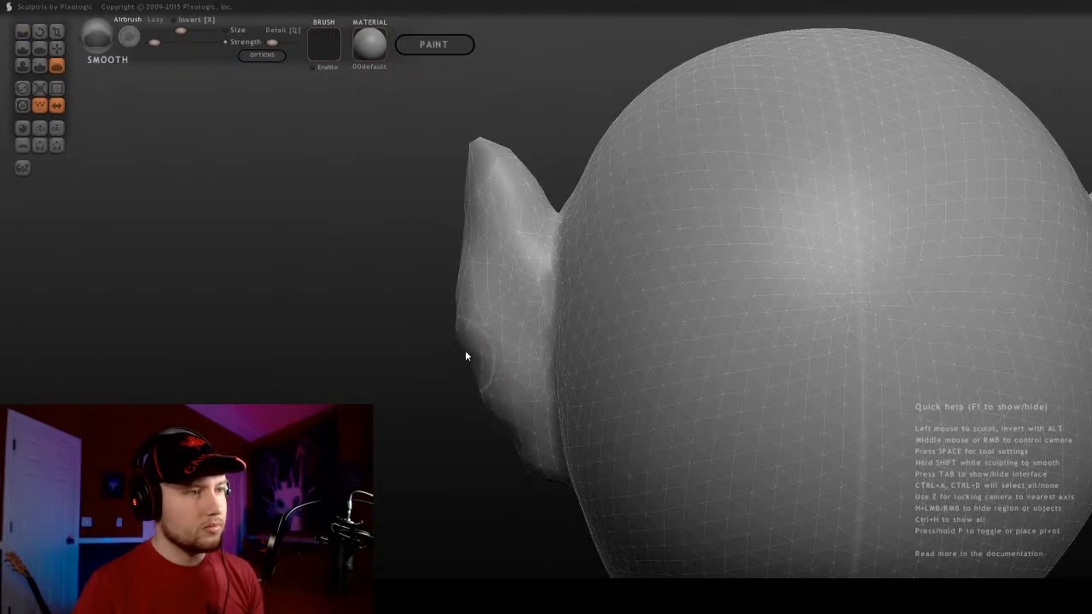
pyautogui.moveTo(461, 312); pyautogui.dragTo(514, 241, button='middle')
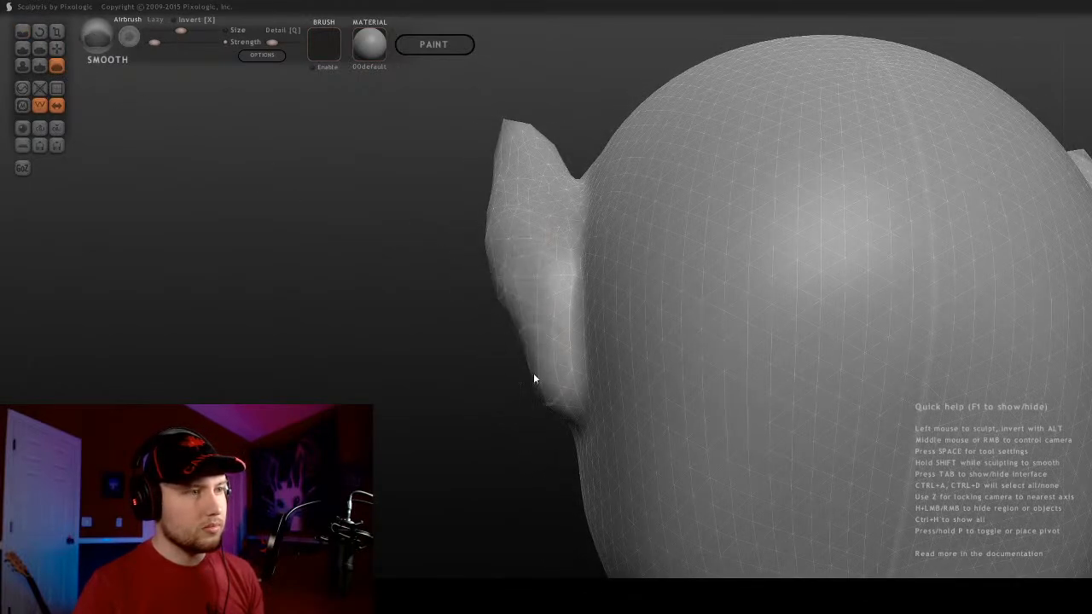
pyautogui.moveTo(533, 379); pyautogui.dragTo(725, 452, button='middle')
pyautogui.click(56, 48)
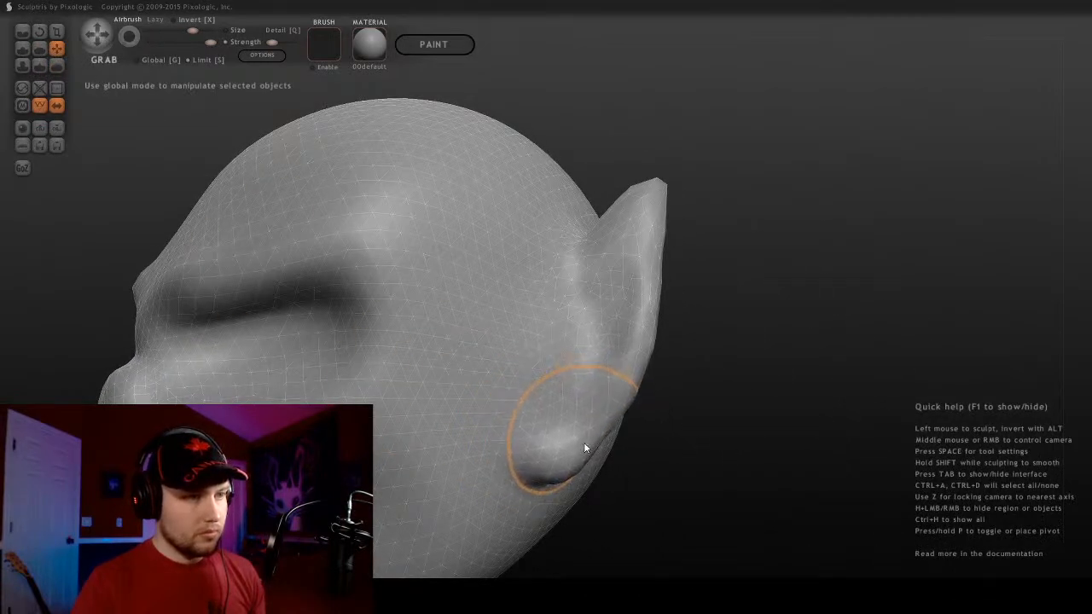
pyautogui.scroll(3, 572, 401)
pyautogui.scroll(-3, 567, 380)
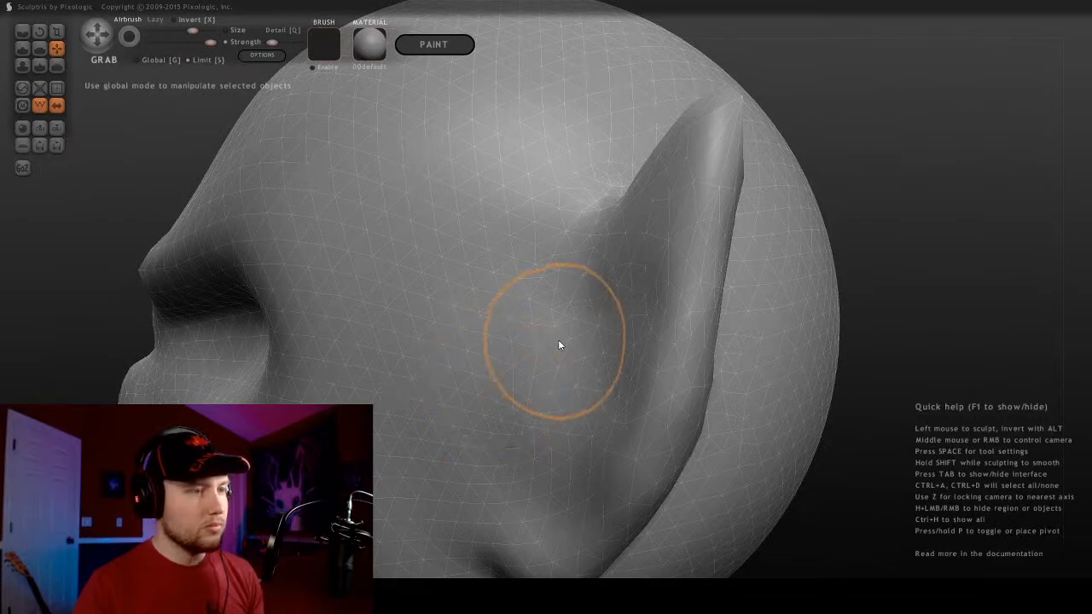
# Carve the inner hollow of the ears with the Draw tool and an enlarged brush, leaving a raised rim toward the tips
pyautogui.click(23, 49)
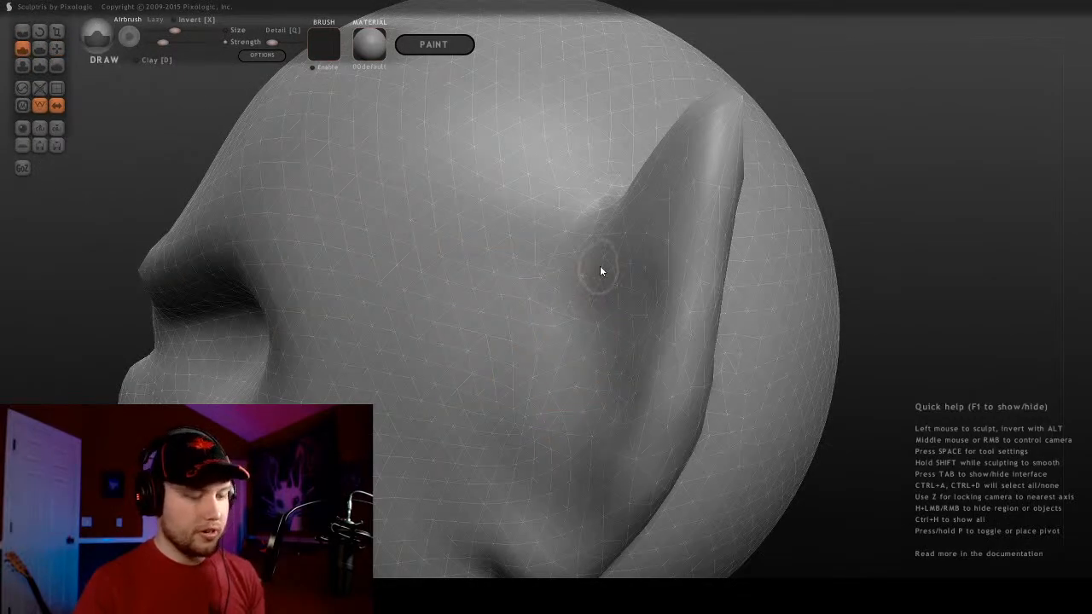
pyautogui.moveTo(609, 261); pyautogui.dragTo(611, 292, button='middle')
pyautogui.press(']')
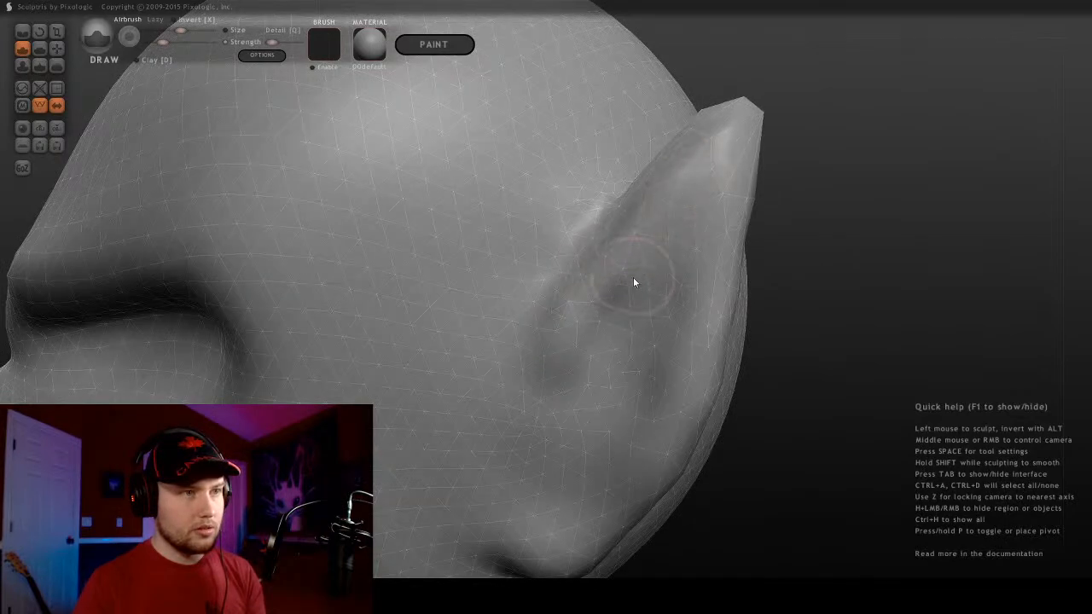
pyautogui.moveTo(634, 282); pyautogui.dragTo(583, 284, button='middle')
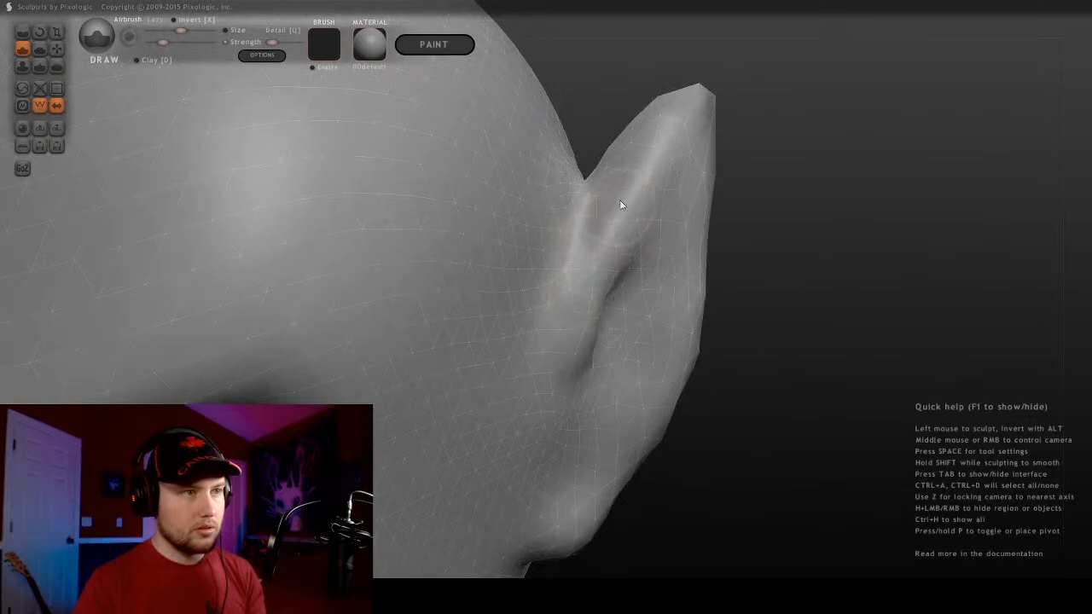
pyautogui.moveTo(691, 107); pyautogui.dragTo(540, 129, button='middle')
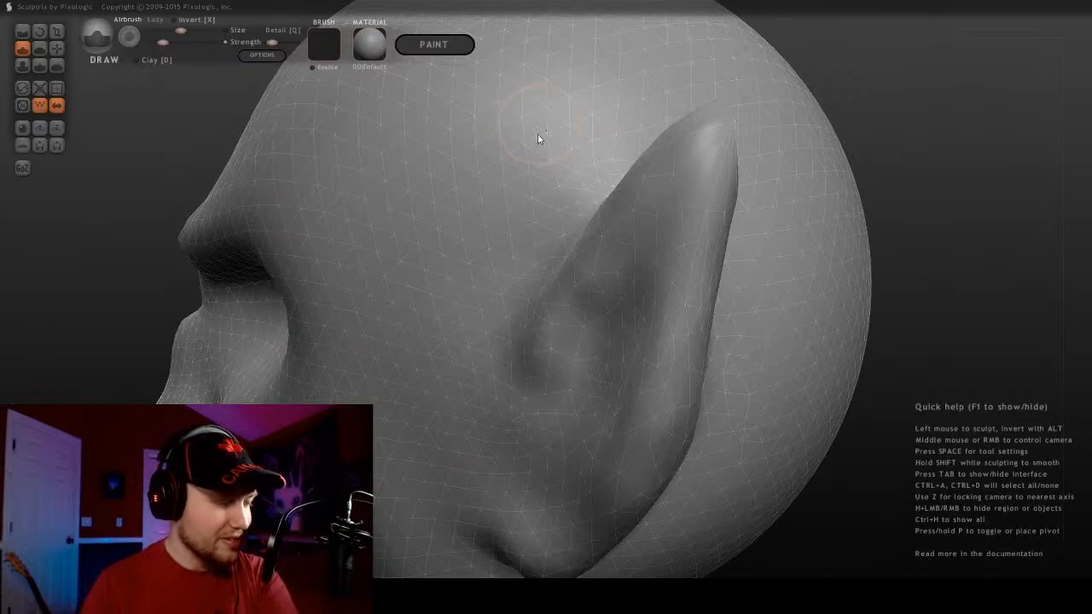
# Shape the lower part of the ears with the Draw tool, forming a raised fold above a recess at the lobe
pyautogui.scroll(-2, 514, 279)
pyautogui.moveTo(513, 279); pyautogui.dragTo(612, 245, button='middle')
pyautogui.scroll(3, 638, 406)
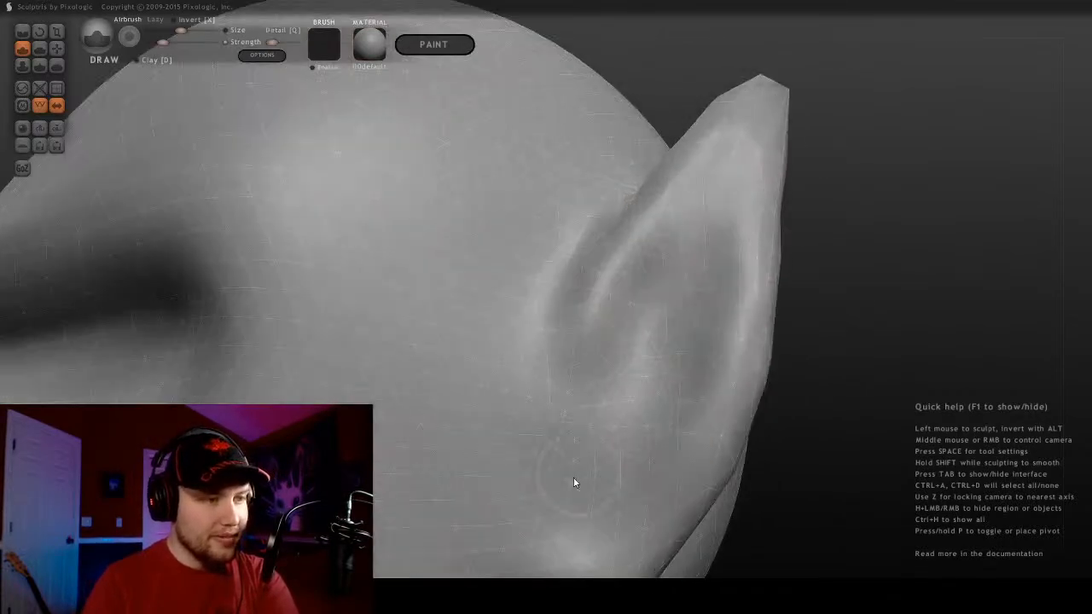
pyautogui.moveTo(574, 483)
pyautogui.mouseDown(button='middle')
pyautogui.moveTo(556, 506)
pyautogui.moveTo(660, 417)
pyautogui.moveTo(691, 436)
pyautogui.moveTo(603, 439)
pyautogui.mouseUp(button='middle')
pyautogui.scroll(-2, 595, 484)
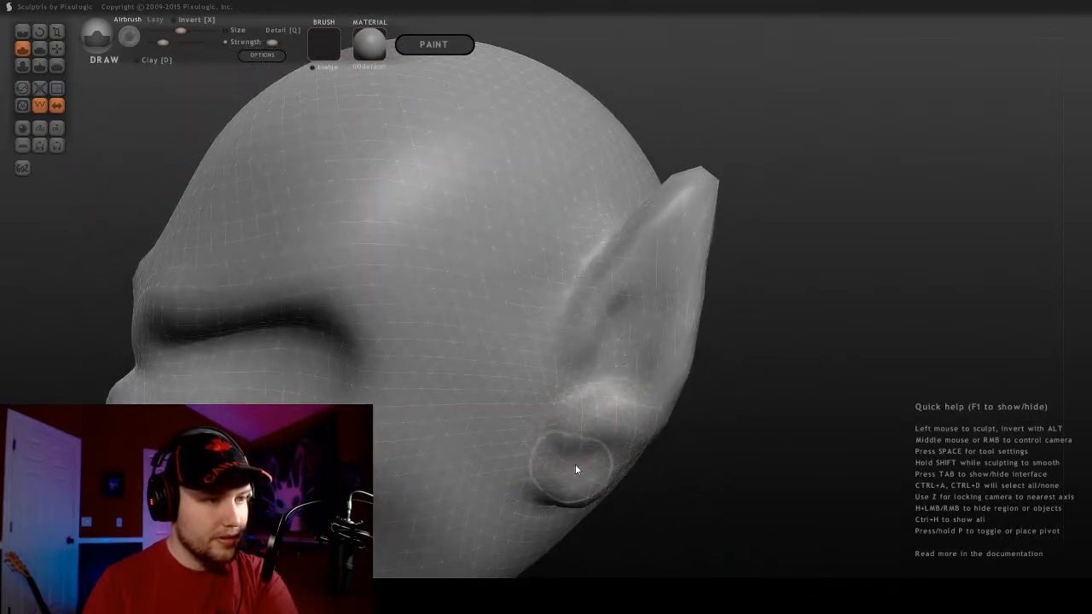
pyautogui.moveTo(634, 478); pyautogui.dragTo(629, 316, button='middle')
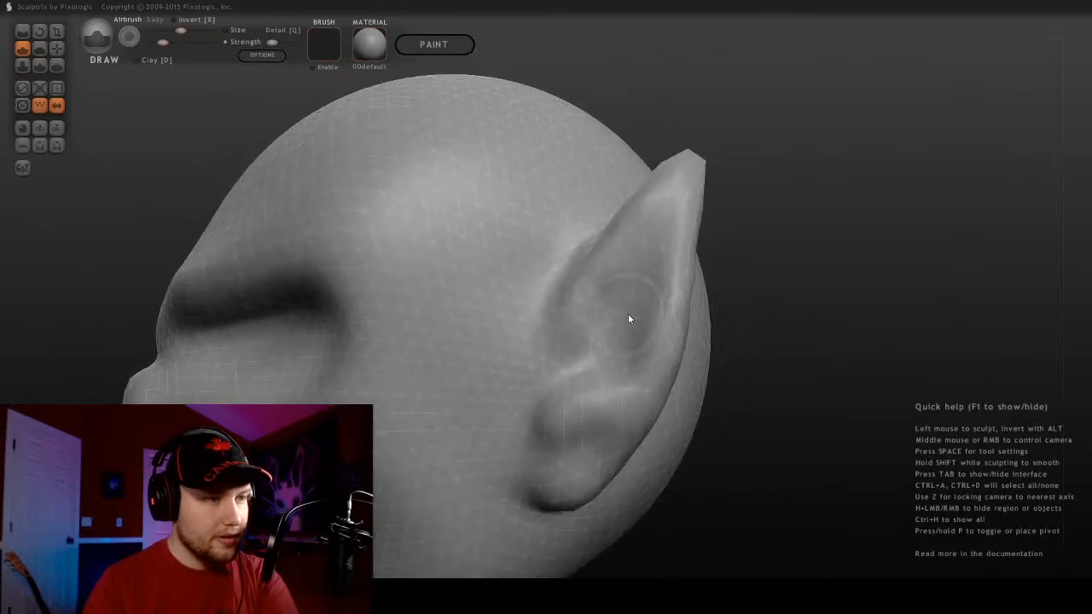
# Hollow out the ear canal opening and build up a small bump just below it with the Draw tool
pyautogui.scroll(2, 148, 179)
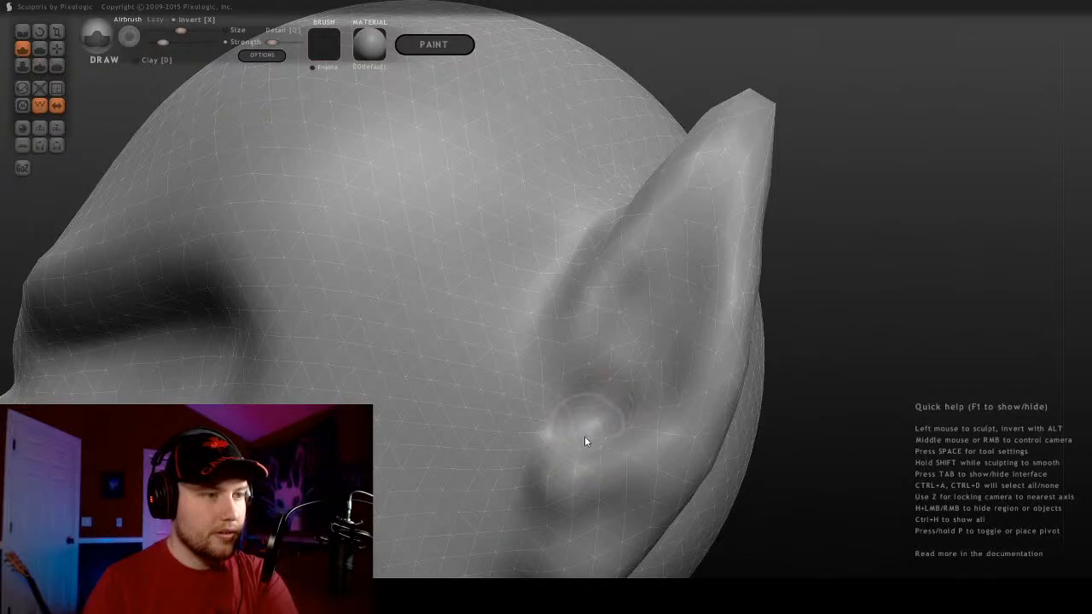
pyautogui.moveTo(585, 437); pyautogui.dragTo(540, 443, button='middle')
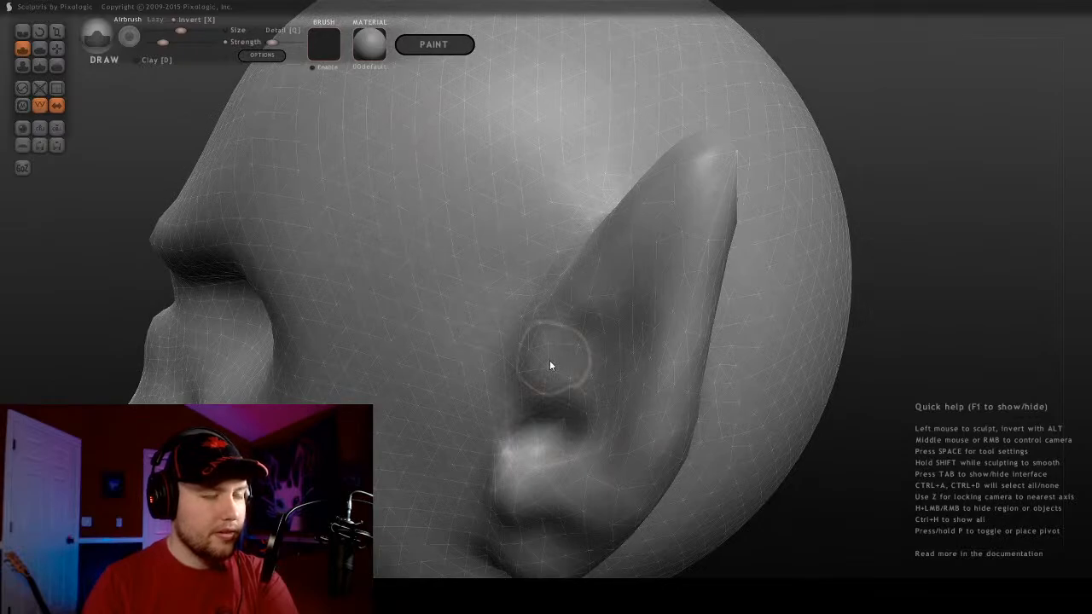
pyautogui.moveTo(549, 360); pyautogui.dragTo(641, 328, button='middle')
# Deepen the inner hollow in the upper part of the ears with the Crease tool
pyautogui.click(23, 31)
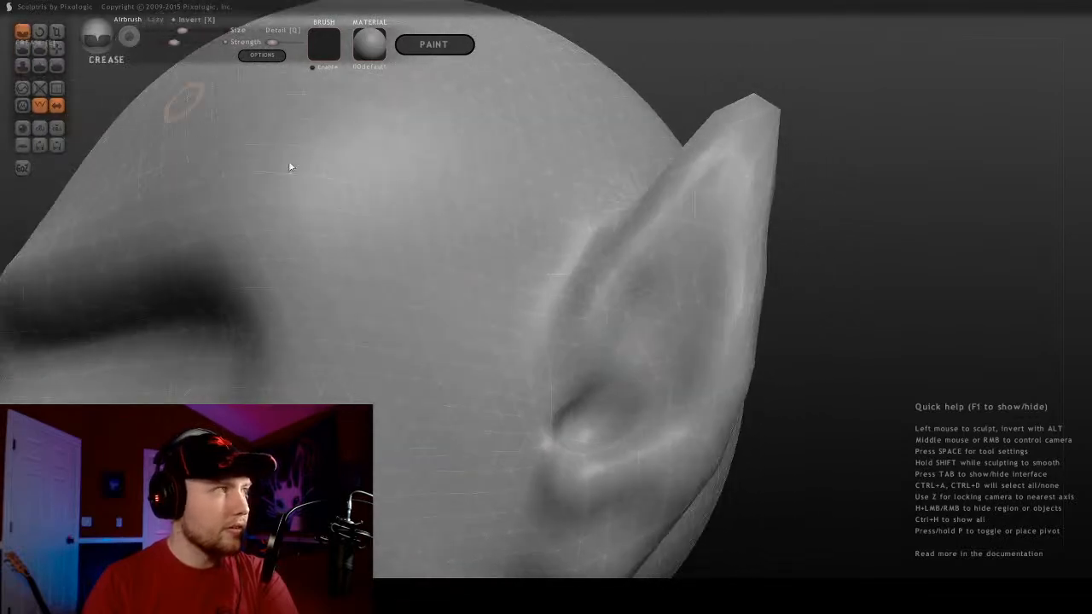
pyautogui.moveTo(620, 345); pyautogui.dragTo(640, 299)
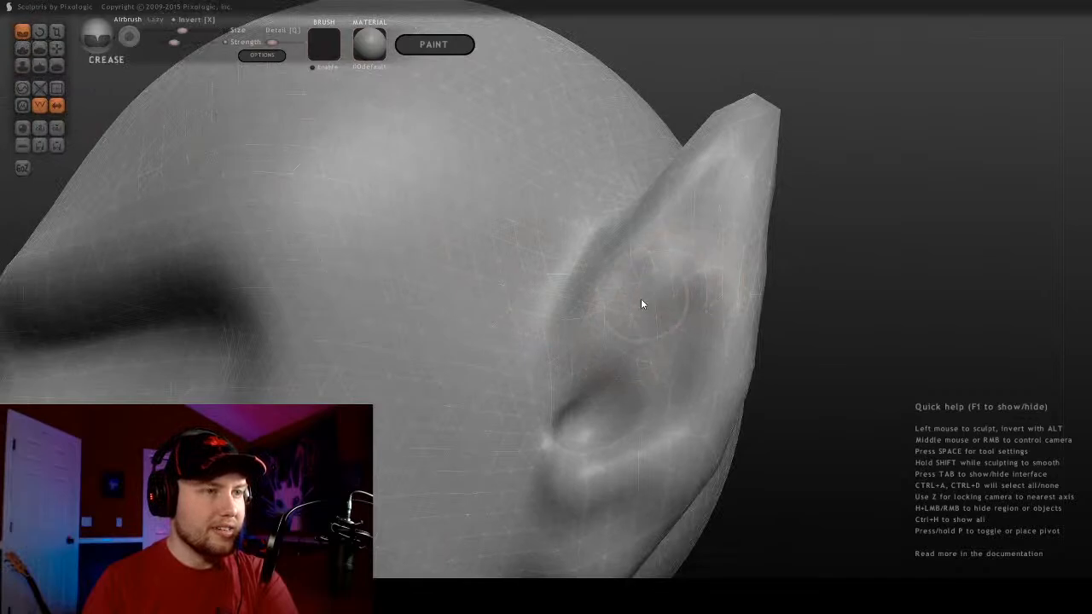
pyautogui.moveTo(651, 463); pyautogui.dragTo(807, 324, button='middle')
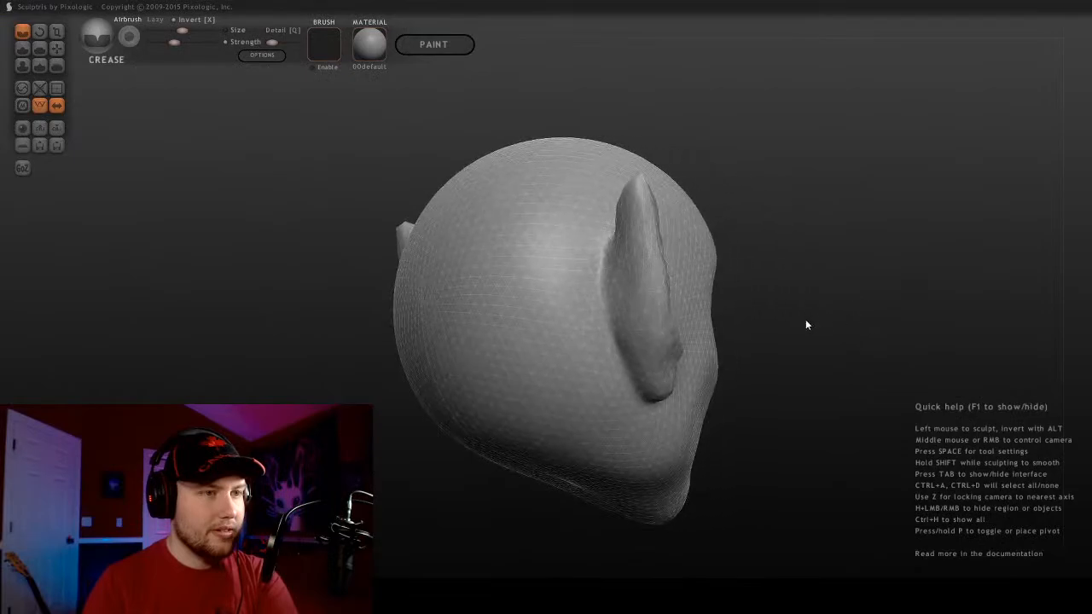
# Pull the rear edges and upper tips of the ears slightly outward with the Grab tool
pyautogui.click(57, 65)
pyautogui.scroll(3, 549, 317)
pyautogui.moveTo(548, 316); pyautogui.dragTo(380, 264, button='middle')
pyautogui.click(58, 49)
pyautogui.moveTo(597, 266); pyautogui.dragTo(567, 285, button='middle')
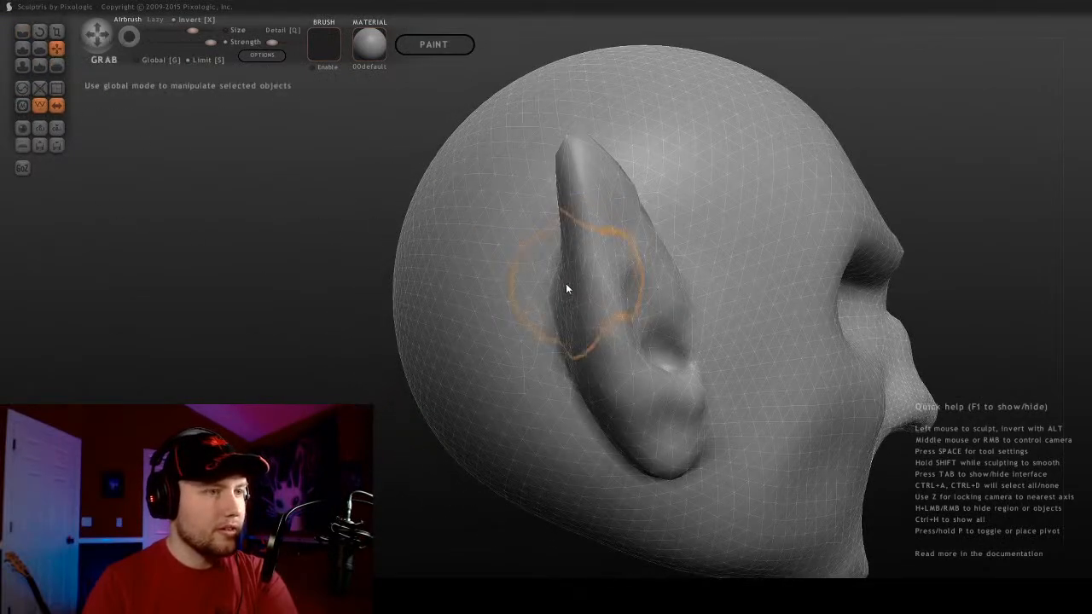
pyautogui.moveTo(615, 354); pyautogui.dragTo(600, 356)
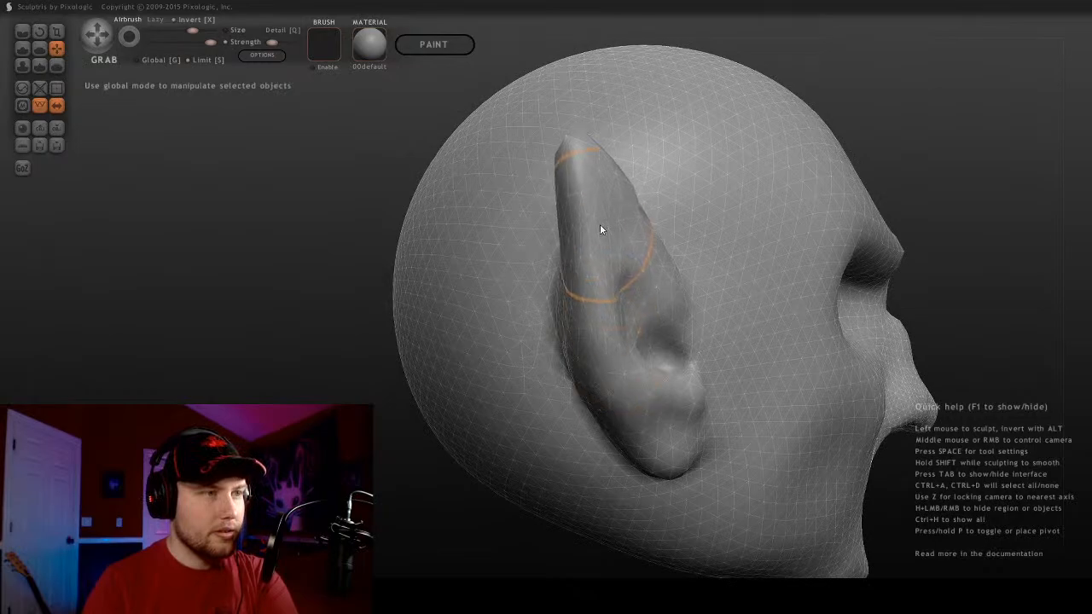
pyautogui.moveTo(600, 225); pyautogui.dragTo(584, 225)
pyautogui.moveTo(625, 194); pyautogui.dragTo(453, 193, button='middle')
pyautogui.moveTo(410, 161); pyautogui.dragTo(394, 165)
# Examine the ears and overall head shape from the front, back and both sides
pyautogui.scroll(-5, 676, 246)
pyautogui.moveTo(675, 245); pyautogui.dragTo(534, 207, button='middle')
pyautogui.scroll(3, 630, 241)
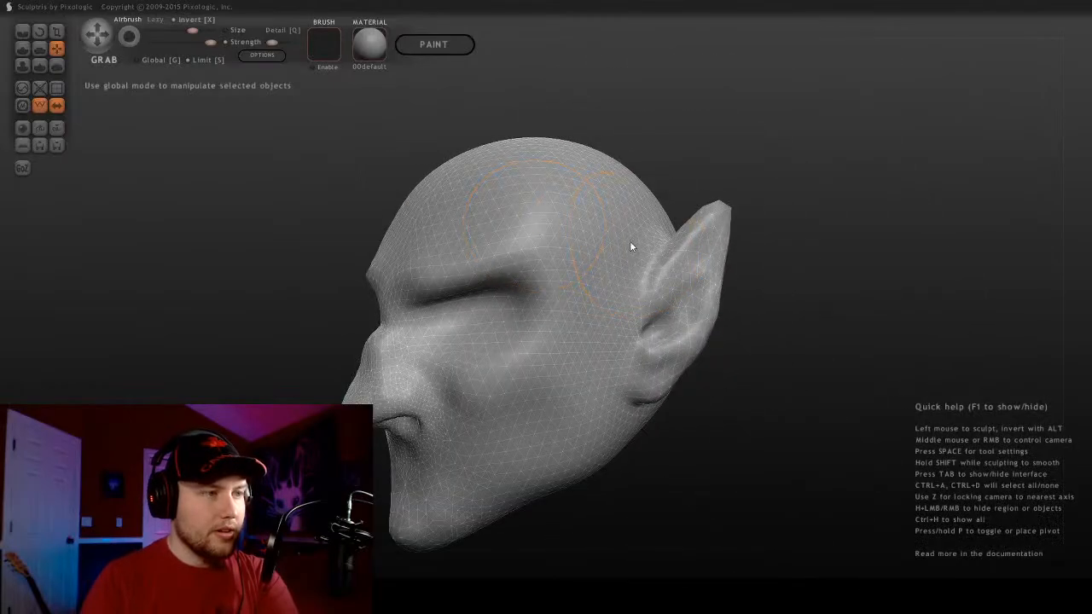
pyautogui.moveTo(629, 241); pyautogui.dragTo(435, 260, button='middle')
pyautogui.scroll(4, 580, 256)
pyautogui.scroll(2, 511, 280)
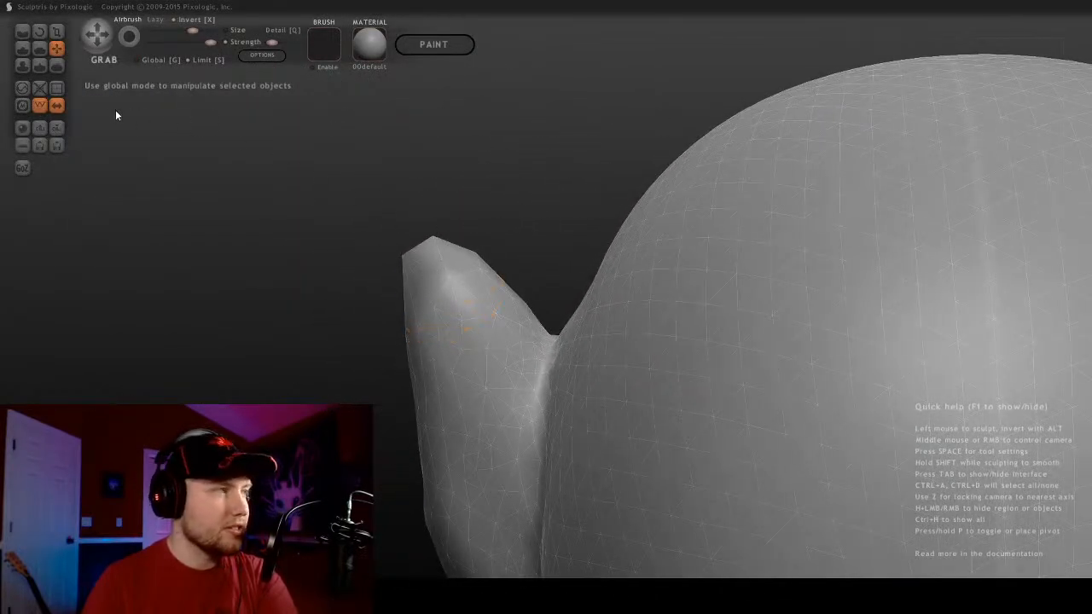
pyautogui.scroll(-4, 563, 288)
pyautogui.scroll(-2, 592, 275)
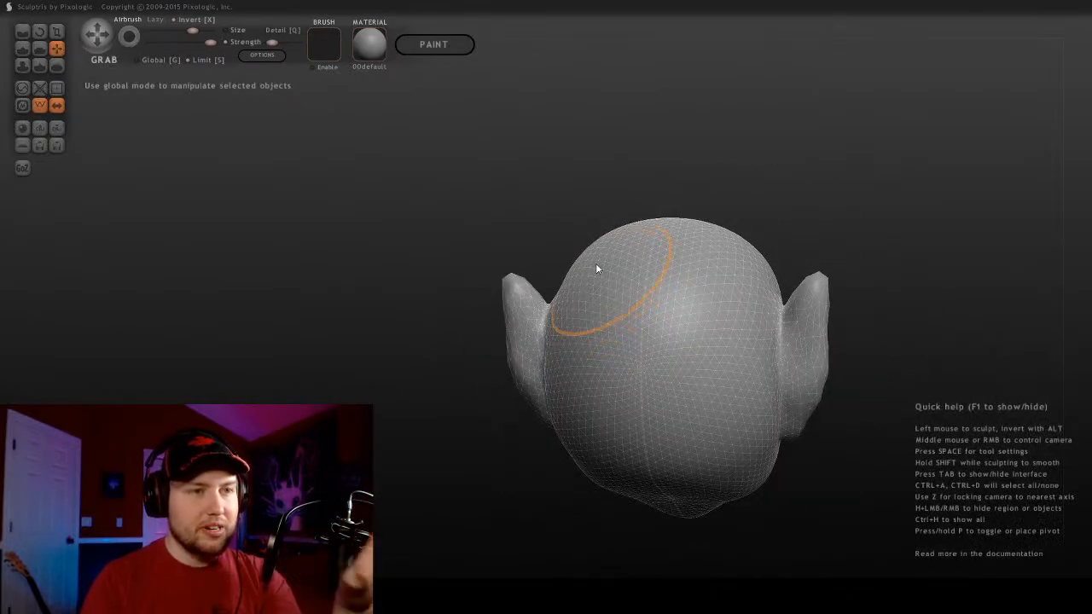
pyautogui.moveTo(597, 268); pyautogui.dragTo(592, 358, button='middle')
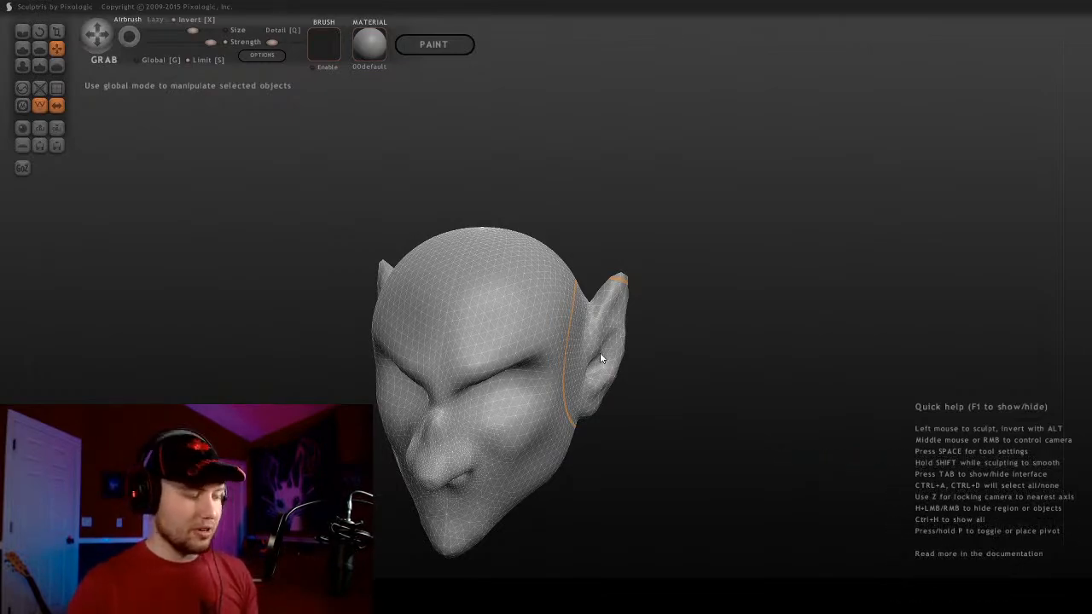
pyautogui.moveTo(539, 436)
pyautogui.keyDown('alt'); pyautogui.mouseDown(button='middle')
pyautogui.moveTo(591, 356)
pyautogui.moveTo(445, 279)
pyautogui.moveTo(472, 305)
pyautogui.mouseUp(button='middle'); pyautogui.keyUp('alt')
pyautogui.scroll(3, 609, 324)
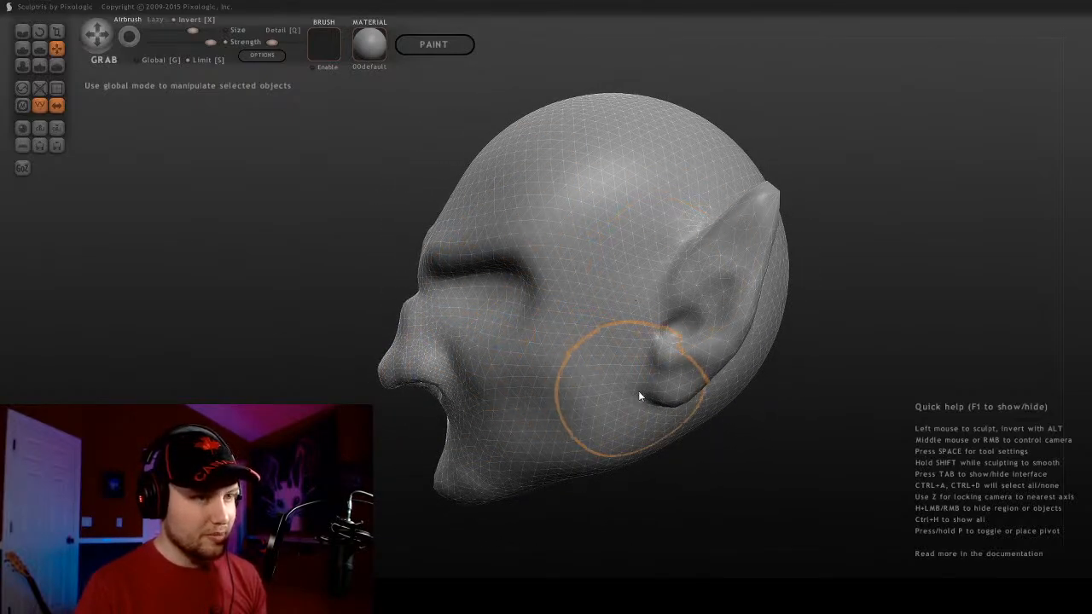
pyautogui.moveTo(770, 248)
pyautogui.mouseDown(button='middle')
pyautogui.moveTo(745, 263)
pyautogui.moveTo(381, 249)
pyautogui.mouseUp(button='middle')
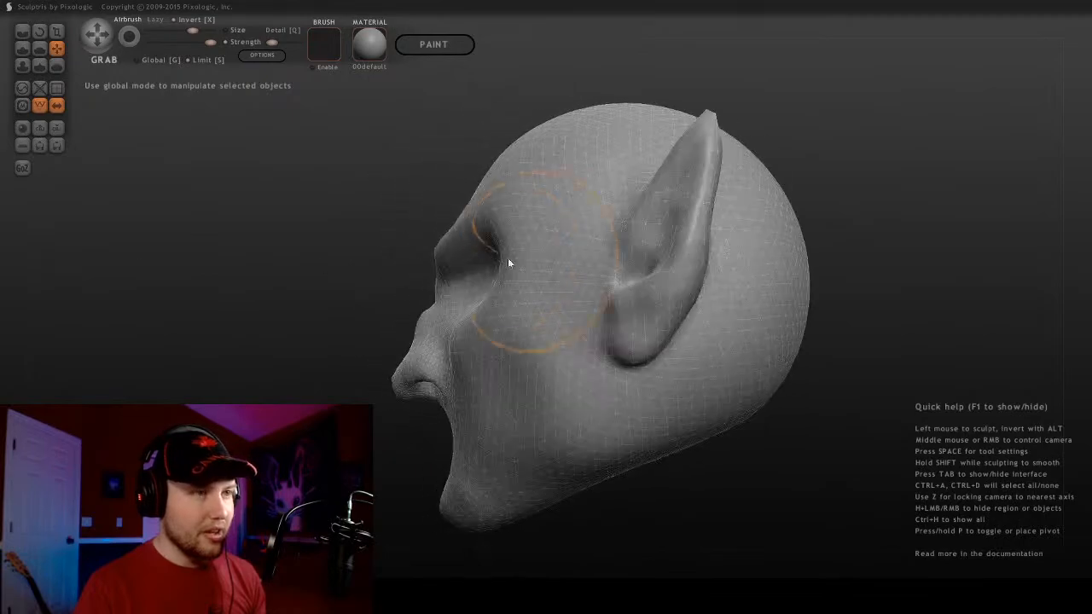
pyautogui.moveTo(508, 259); pyautogui.dragTo(565, 297, button='middle')
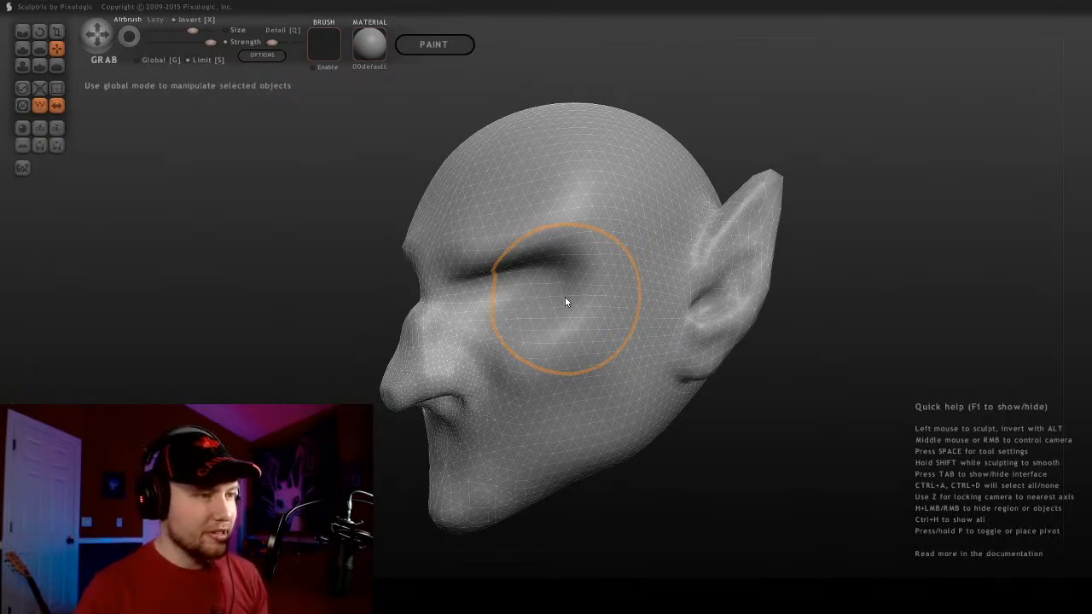
# Carve a mouth line under the nose with the Crease tool, curving down toward the mouth corners
pyautogui.keyDown('alt'); pyautogui.moveTo(565, 317); pyautogui.dragTo(461, 205, button='middle'); pyautogui.keyUp('alt')
pyautogui.scroll(2, 567, 206)
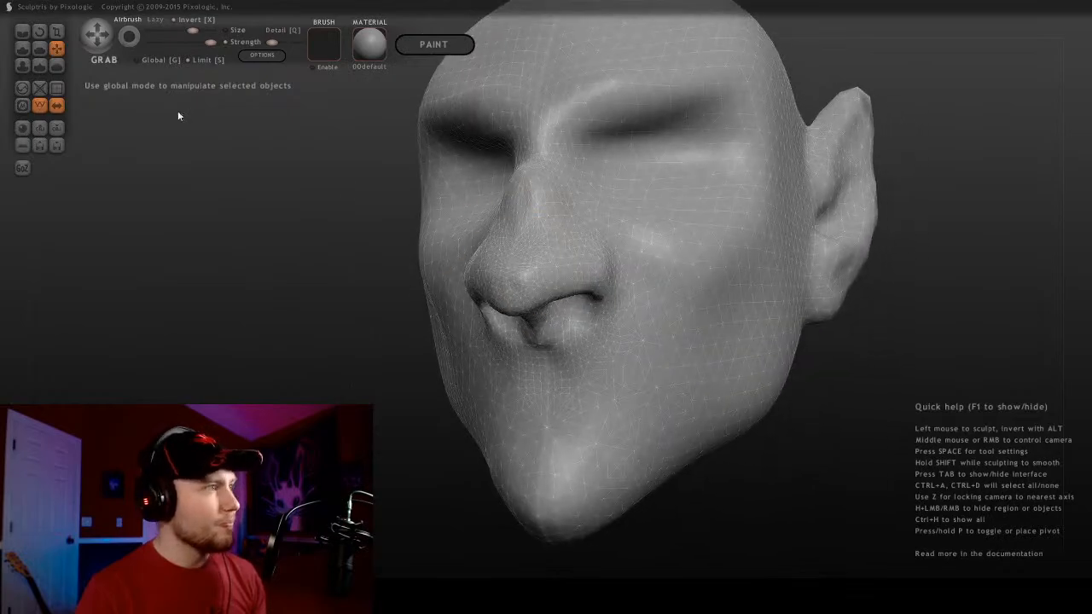
pyautogui.click(23, 31)
pyautogui.scroll(1, 544, 396)
pyautogui.moveTo(545, 396); pyautogui.dragTo(561, 379, button='middle')
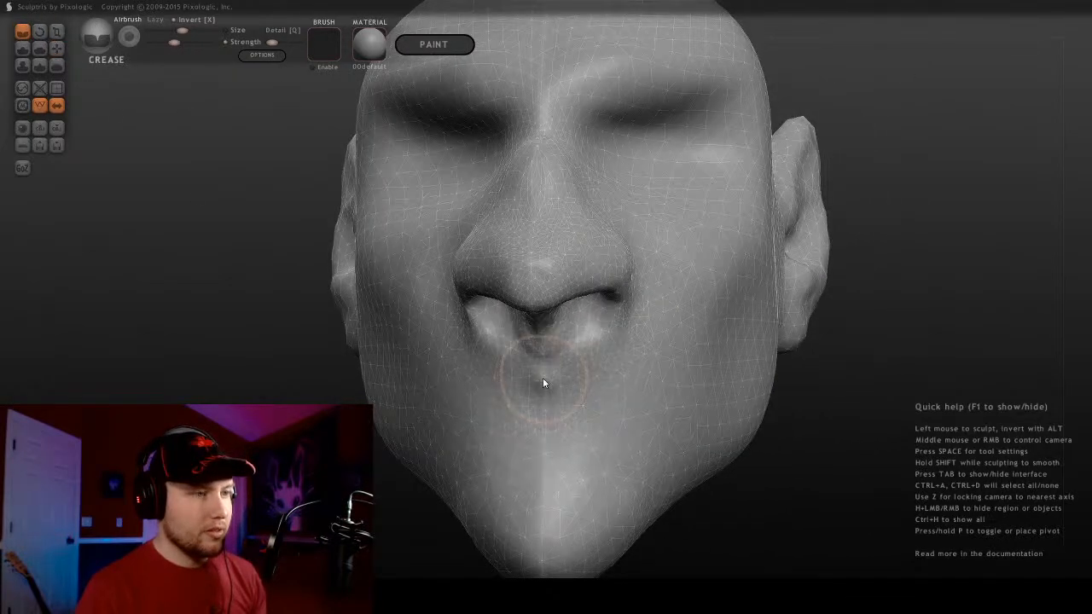
pyautogui.moveTo(543, 383)
pyautogui.mouseDown()
pyautogui.moveTo(480, 392)
pyautogui.moveTo(470, 407)
pyautogui.moveTo(504, 392)
pyautogui.moveTo(453, 421)
pyautogui.moveTo(485, 447)
pyautogui.moveTo(561, 441)
pyautogui.moveTo(458, 428)
pyautogui.mouseUp()
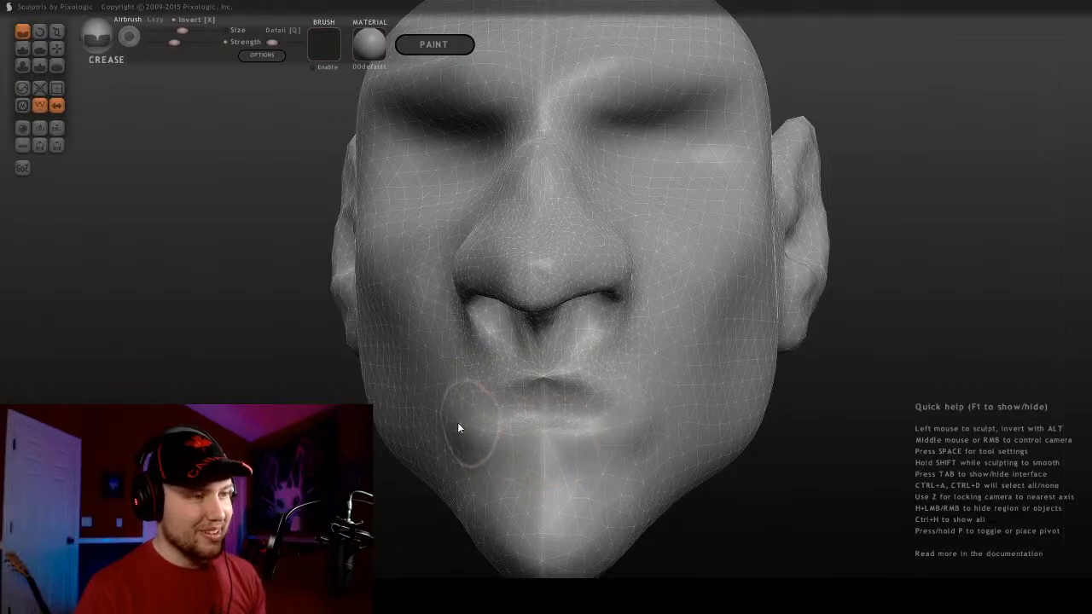
# Try to build up the lower lip with a large Draw brush, and undo the stroke
pyautogui.moveTo(458, 429); pyautogui.dragTo(546, 411, button='middle')
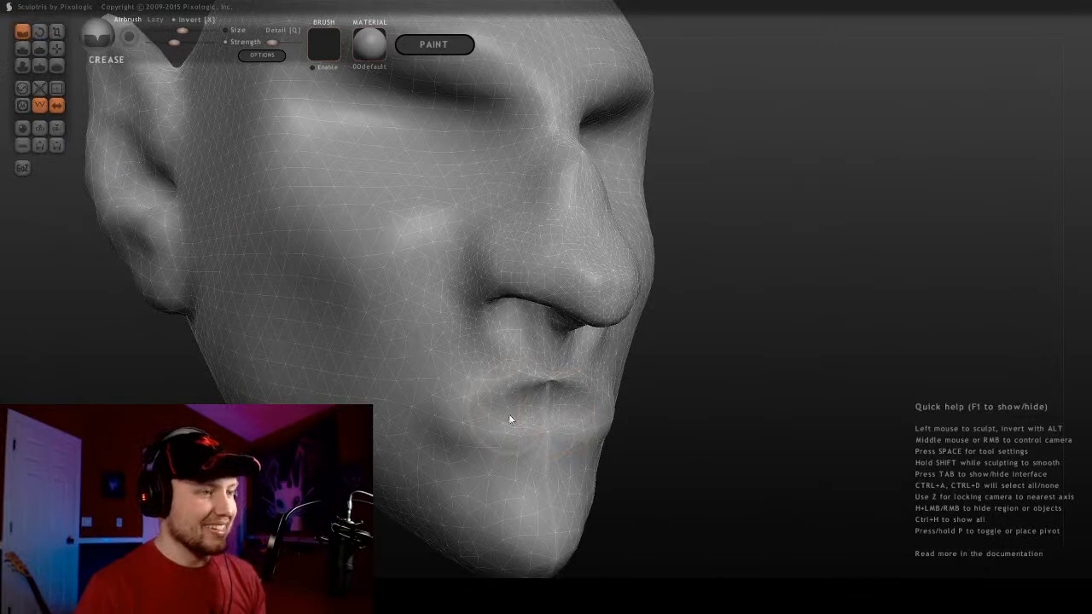
pyautogui.scroll(1, 508, 414)
pyautogui.moveTo(552, 456); pyautogui.dragTo(541, 379, button='middle')
pyautogui.scroll(3, 540, 378)
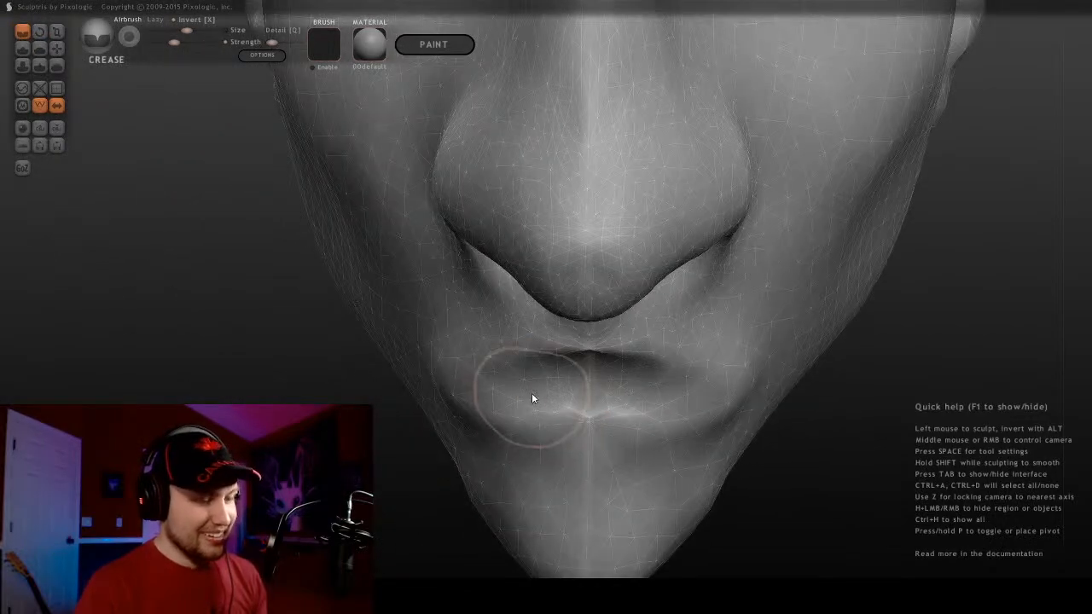
pyautogui.press('[')
pyautogui.press('[')
pyautogui.press('[')
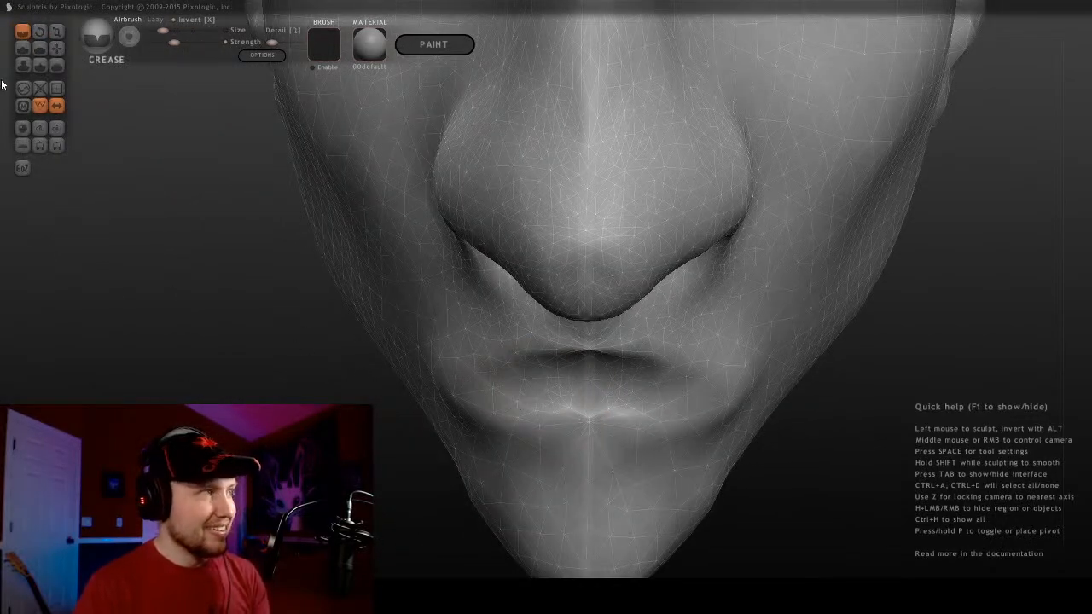
pyautogui.click(23, 49)
pyautogui.press(']')
pyautogui.moveTo(517, 402); pyautogui.dragTo(619, 408)
pyautogui.hotkey('ctrl', 'z')
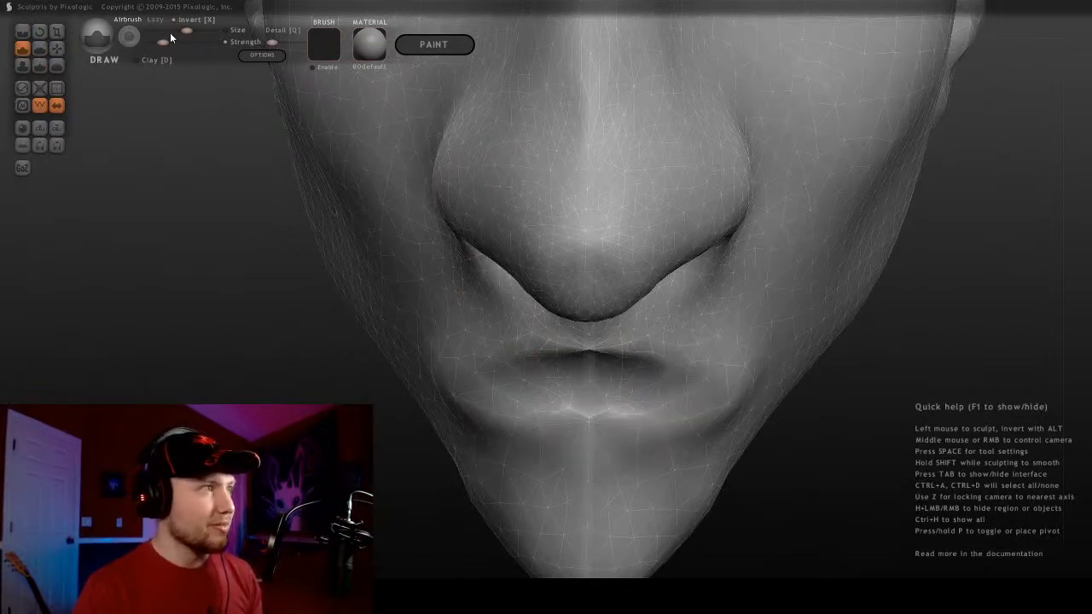
# Build up the lower lip below the mouth line with a smaller Draw brush
pyautogui.press('[')
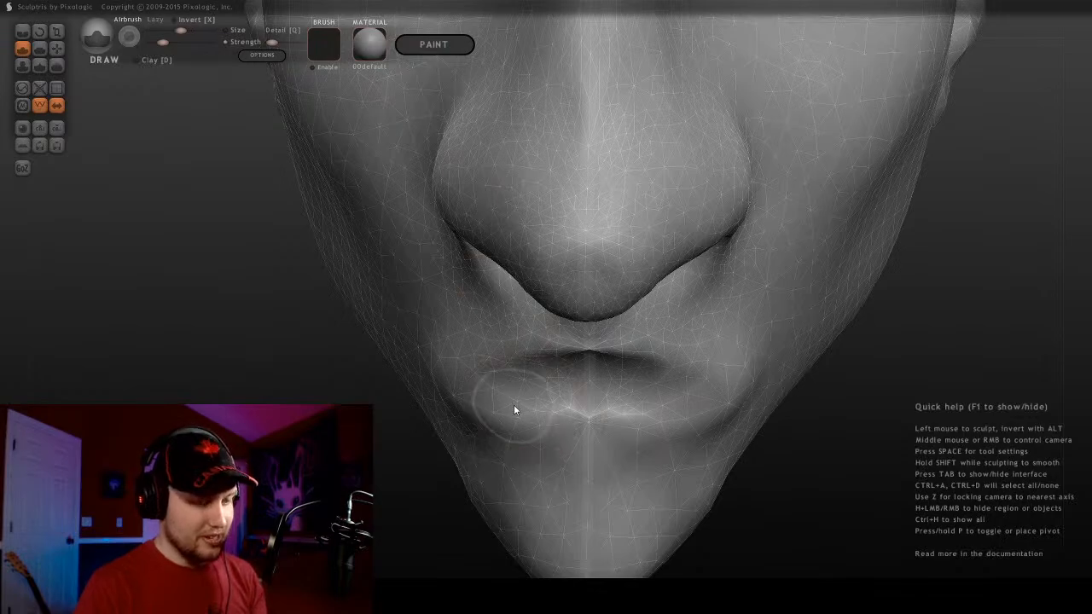
pyautogui.moveTo(514, 404); pyautogui.dragTo(597, 404)
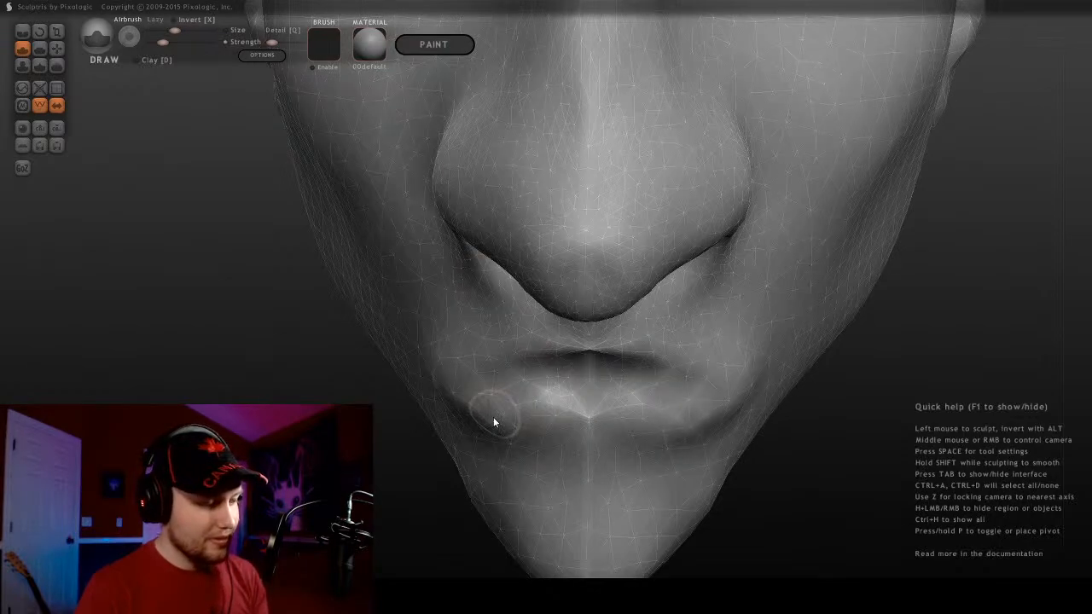
pyautogui.moveTo(569, 426); pyautogui.dragTo(583, 385, button='middle')
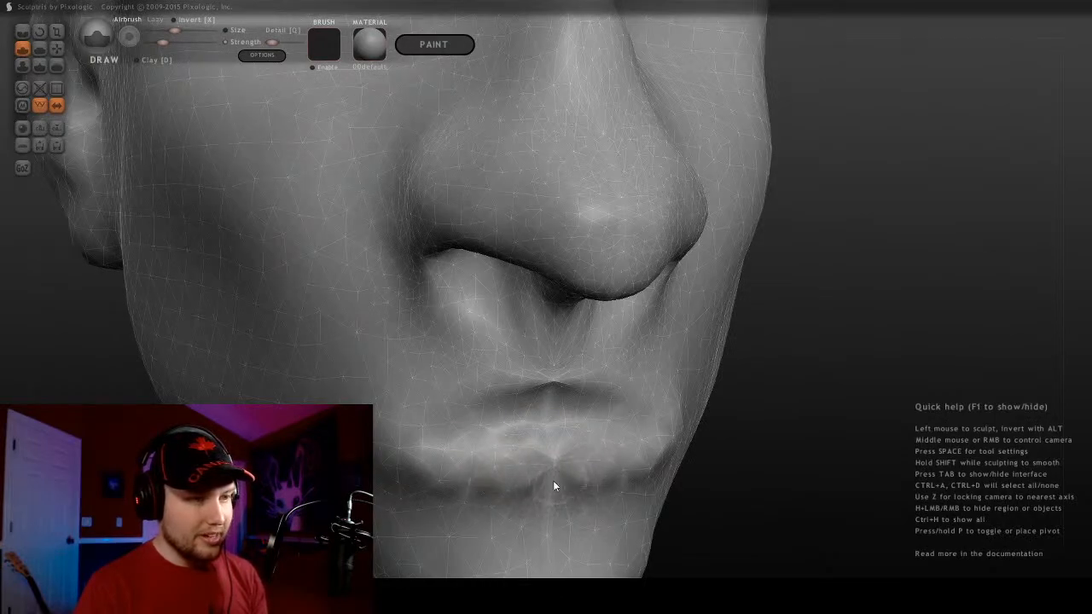
pyautogui.moveTo(595, 456); pyautogui.dragTo(203, 238, button='middle')
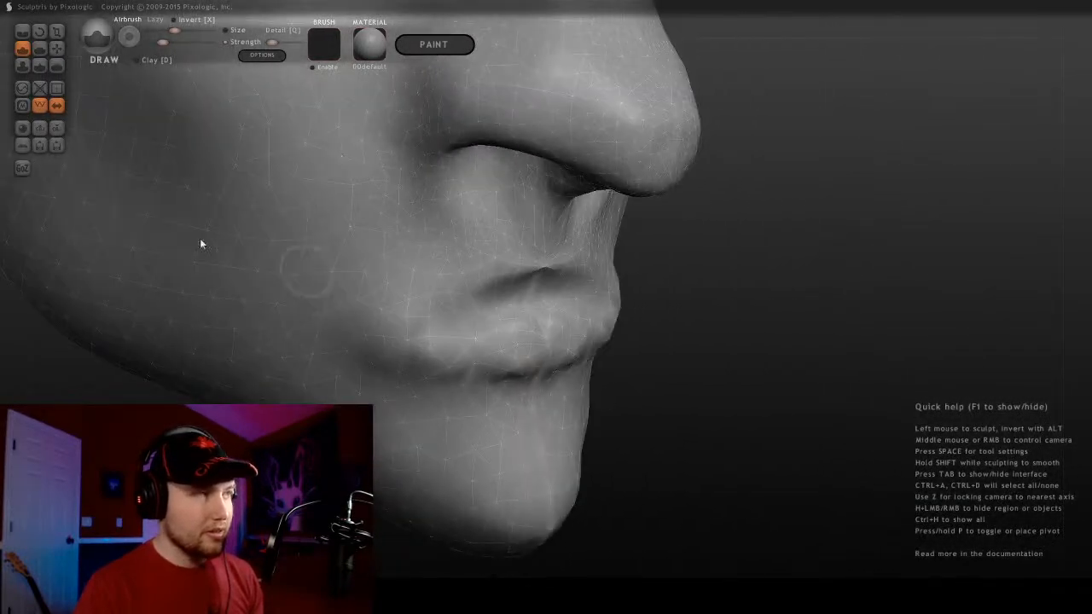
# Soften the lips, the mouth crease and the area below the lower lip with the Smooth tool
pyautogui.click(56, 66)
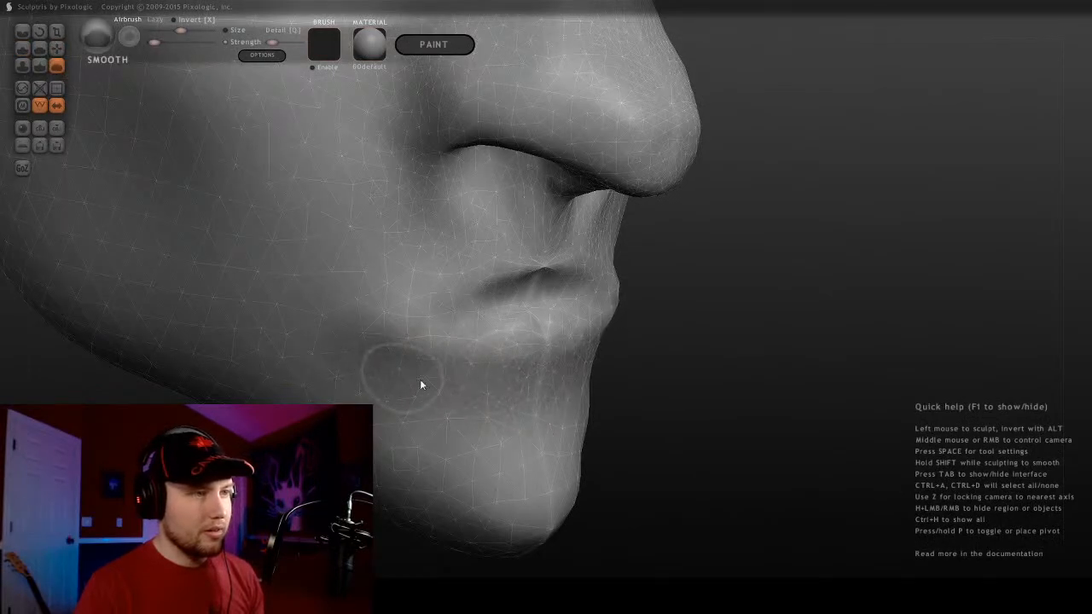
pyautogui.moveTo(418, 383)
pyautogui.mouseDown(button='middle')
pyautogui.moveTo(334, 318)
pyautogui.moveTo(598, 317)
pyautogui.moveTo(601, 300)
pyautogui.mouseUp(button='middle')
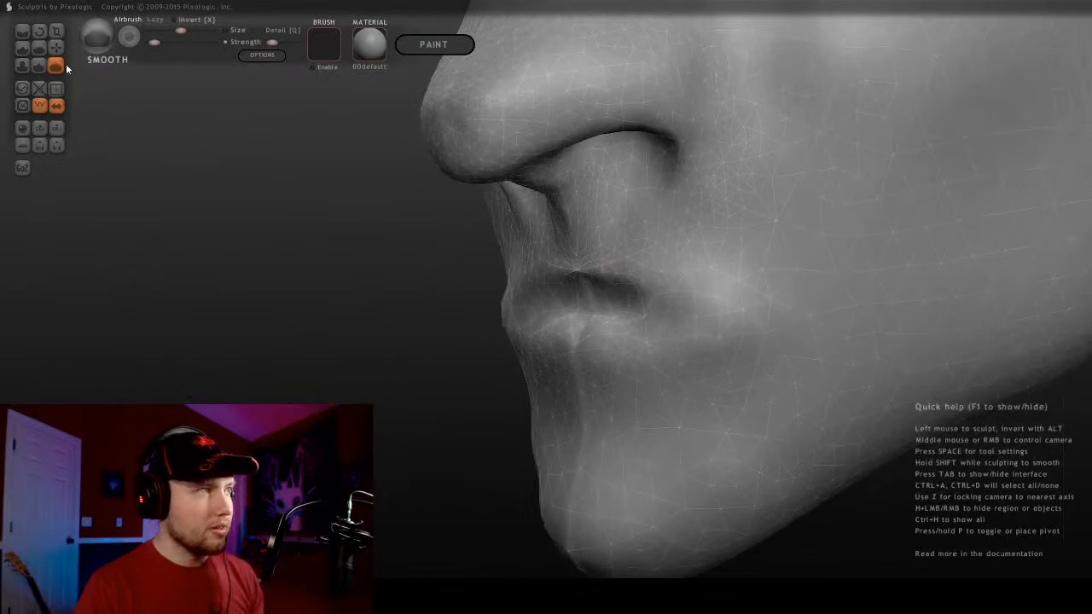
pyautogui.moveTo(601, 290)
pyautogui.mouseDown()
pyautogui.moveTo(638, 315)
pyautogui.moveTo(578, 303)
pyautogui.moveTo(455, 352)
pyautogui.mouseUp()
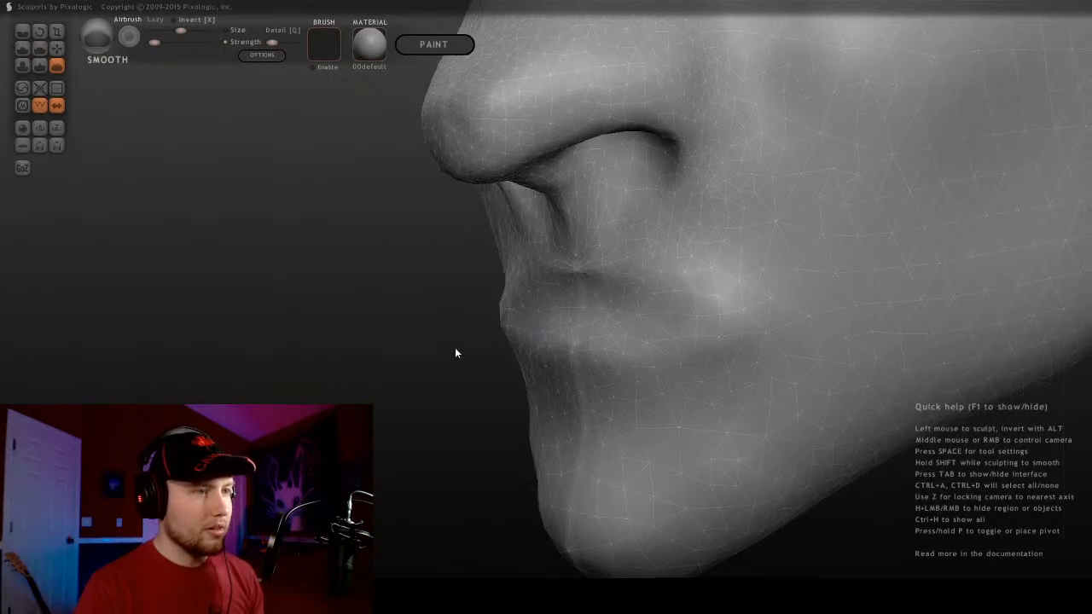
pyautogui.moveTo(455, 352); pyautogui.dragTo(595, 341, button='middle')
pyautogui.moveTo(361, 324); pyautogui.dragTo(643, 345, button='middle')
# Pull the middle of the mouth slightly downward with the Grab tool
pyautogui.click(56, 48)
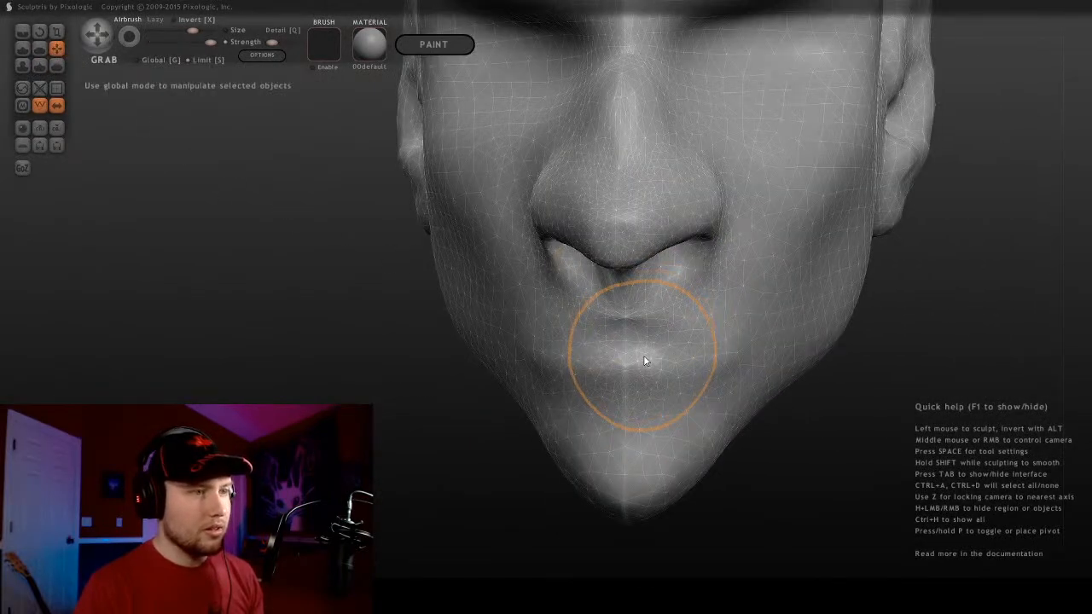
pyautogui.scroll(3, 644, 356)
pyautogui.moveTo(682, 361); pyautogui.dragTo(681, 383)
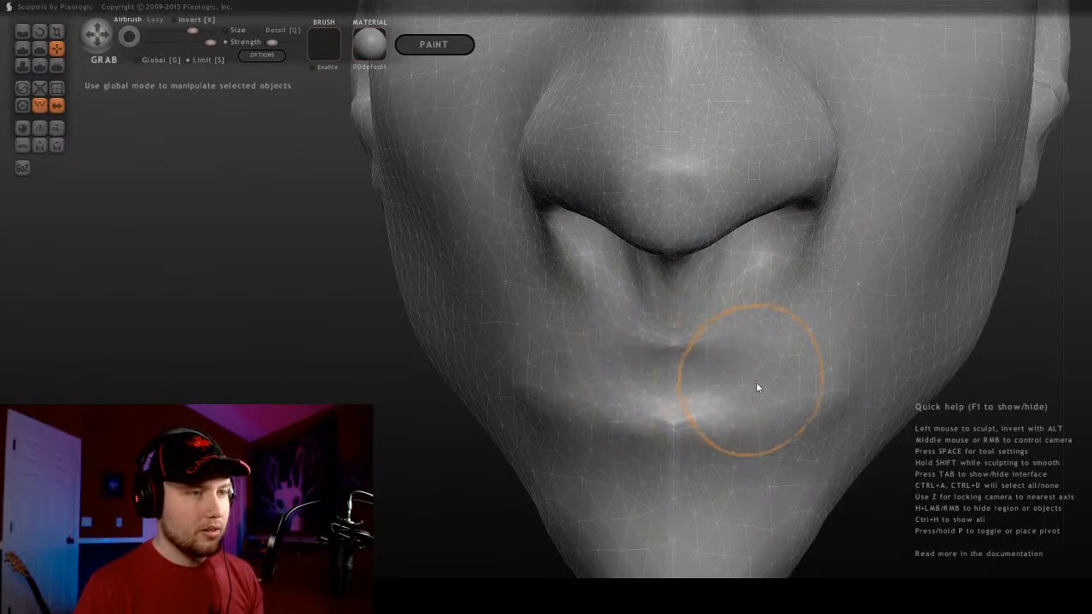
pyautogui.moveTo(821, 392)
pyautogui.mouseDown(button='middle')
pyautogui.moveTo(780, 332)
pyautogui.moveTo(548, 356)
pyautogui.moveTo(824, 316)
pyautogui.moveTo(664, 392)
pyautogui.moveTo(582, 381)
pyautogui.moveTo(651, 378)
pyautogui.mouseUp(button='middle')
# Examine the brow, eye area, mouth and overall face proportions from several angles
pyautogui.scroll(-5, 567, 358)
pyautogui.moveTo(580, 344); pyautogui.dragTo(616, 405, button='middle')
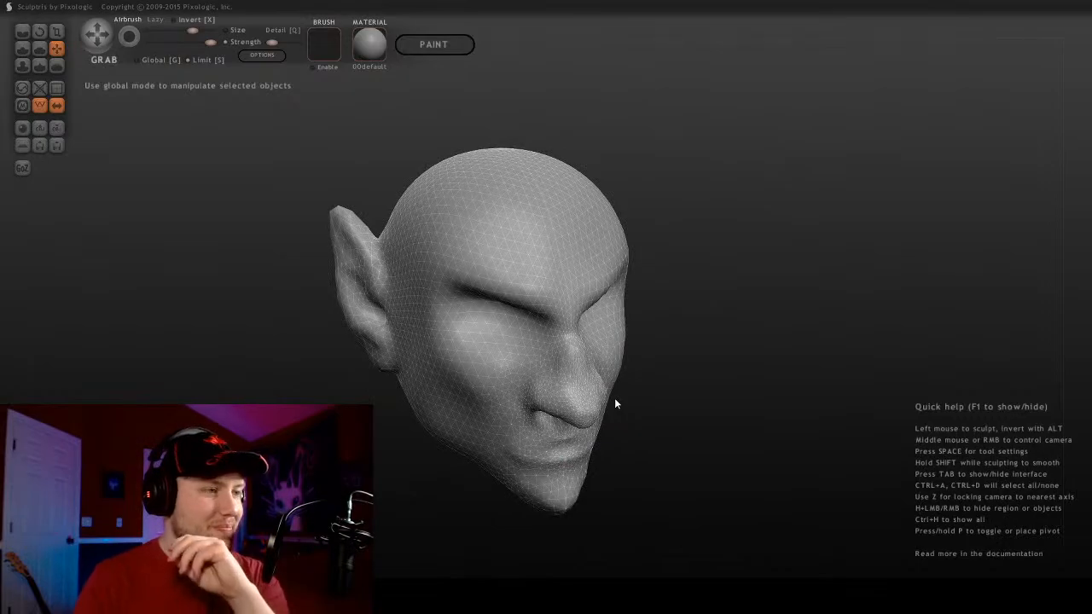
pyautogui.scroll(3, 614, 398)
pyautogui.moveTo(687, 334); pyautogui.dragTo(644, 303, button='middle')
pyautogui.scroll(3, 512, 302)
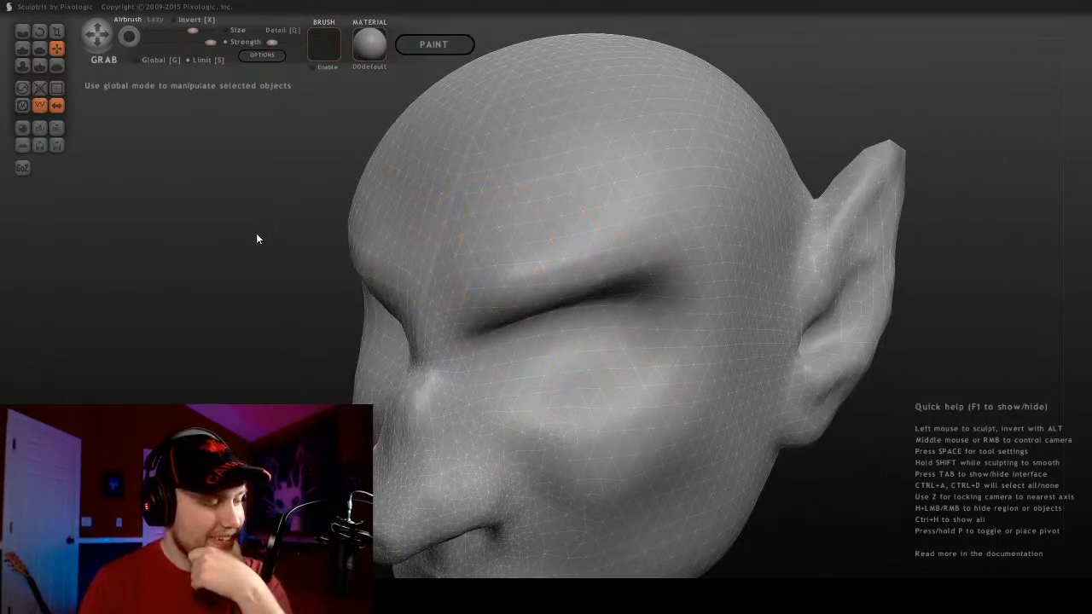
pyautogui.scroll(-2, 490, 328)
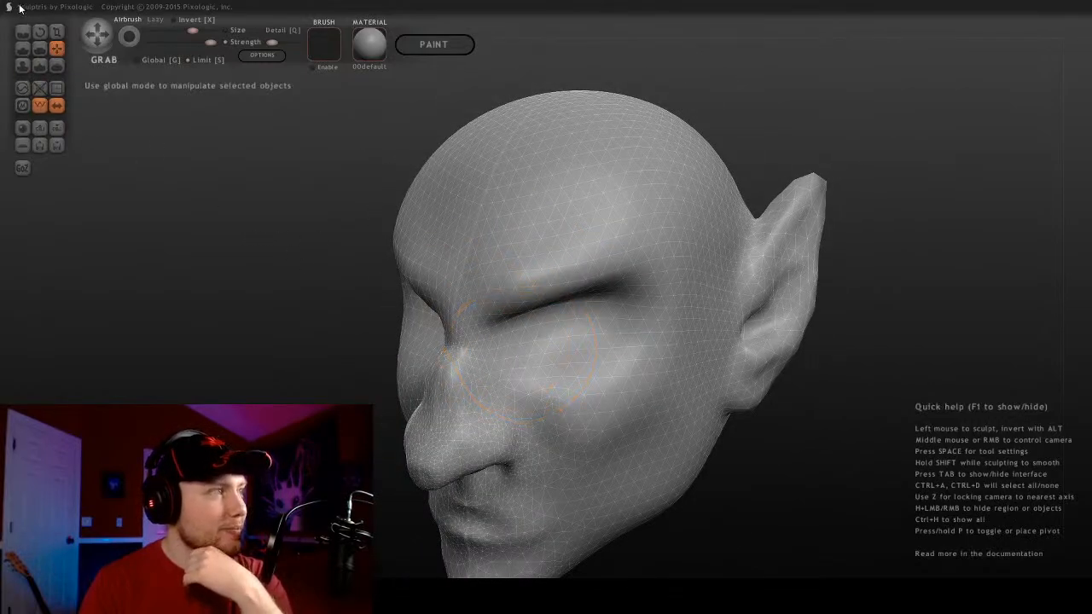
pyautogui.scroll(-2, 655, 301)
pyautogui.moveTo(717, 287); pyautogui.dragTo(646, 314, button='middle')
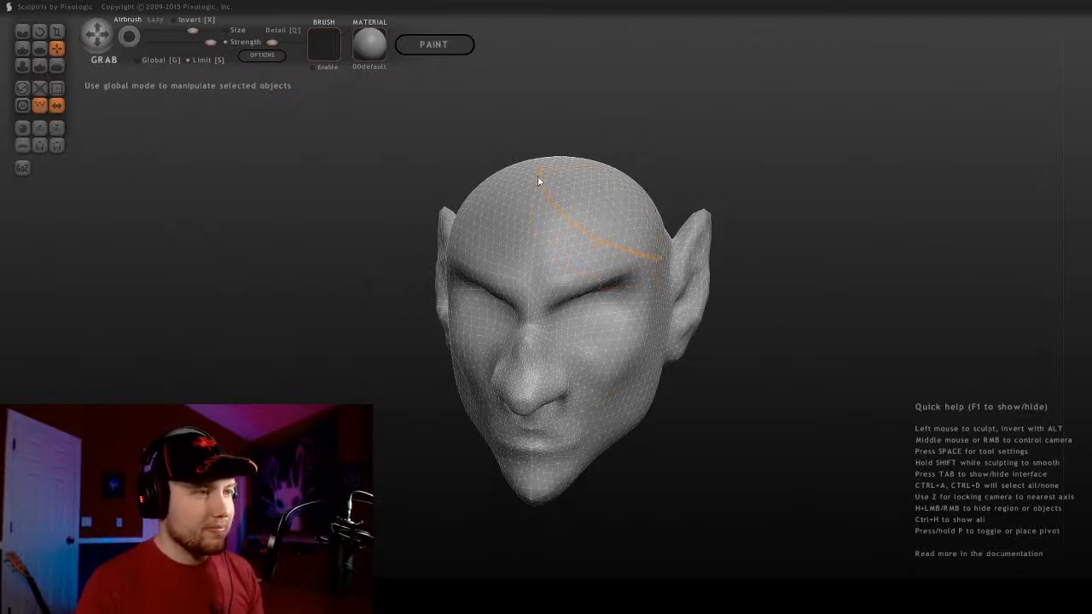
pyautogui.scroll(3, 539, 287)
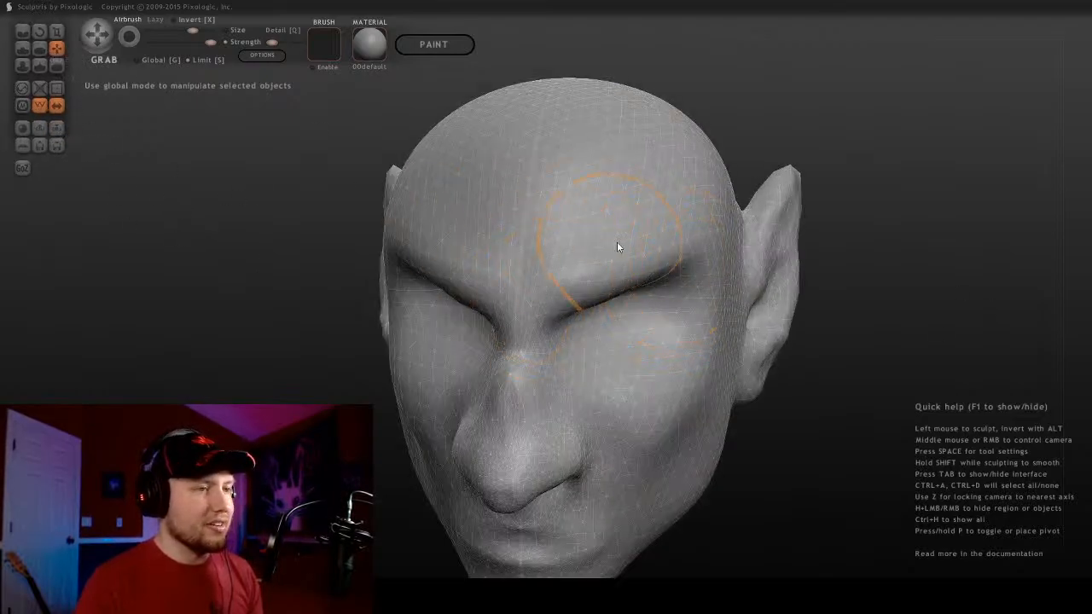
pyautogui.scroll(-3, 618, 242)
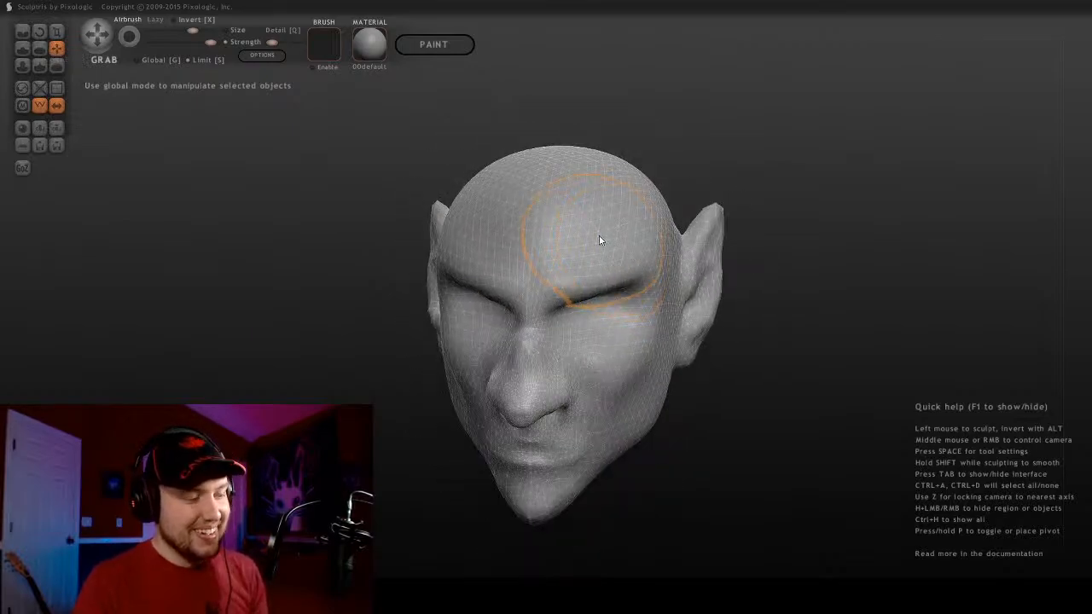
pyautogui.moveTo(600, 242)
pyautogui.mouseDown(button='middle')
pyautogui.moveTo(455, 225)
pyautogui.moveTo(519, 231)
pyautogui.mouseUp(button='middle')
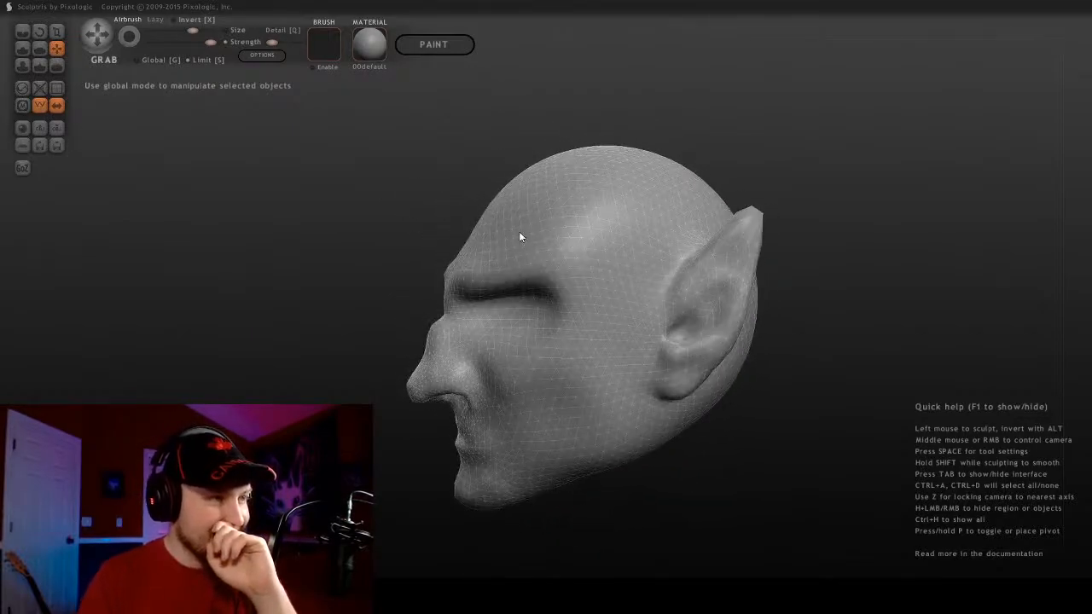
# Pull the lower cheeks and jaw outward with the Grab tool to widen the lower face
pyautogui.moveTo(456, 204)
pyautogui.mouseDown(button='middle')
pyautogui.moveTo(560, 240)
pyautogui.moveTo(463, 259)
pyautogui.moveTo(613, 297)
pyautogui.moveTo(845, 230)
pyautogui.moveTo(696, 238)
pyautogui.moveTo(631, 401)
pyautogui.moveTo(589, 348)
pyautogui.moveTo(498, 353)
pyautogui.moveTo(454, 373)
pyautogui.moveTo(524, 394)
pyautogui.mouseUp(button='middle')
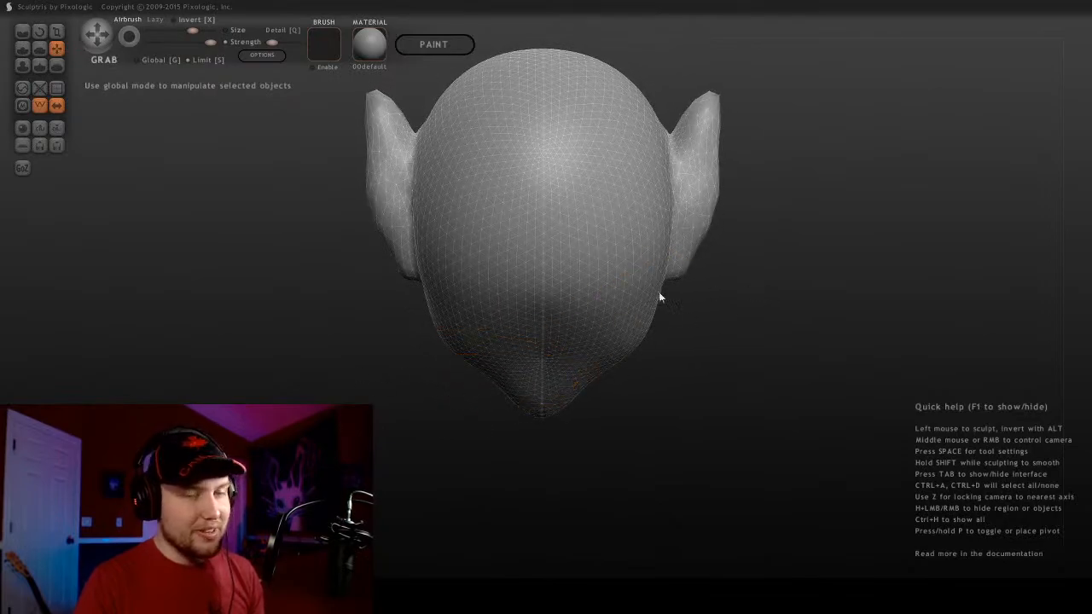
pyautogui.moveTo(658, 293)
pyautogui.mouseDown(button='middle')
pyautogui.moveTo(529, 377)
pyautogui.moveTo(446, 361)
pyautogui.mouseUp(button='middle')
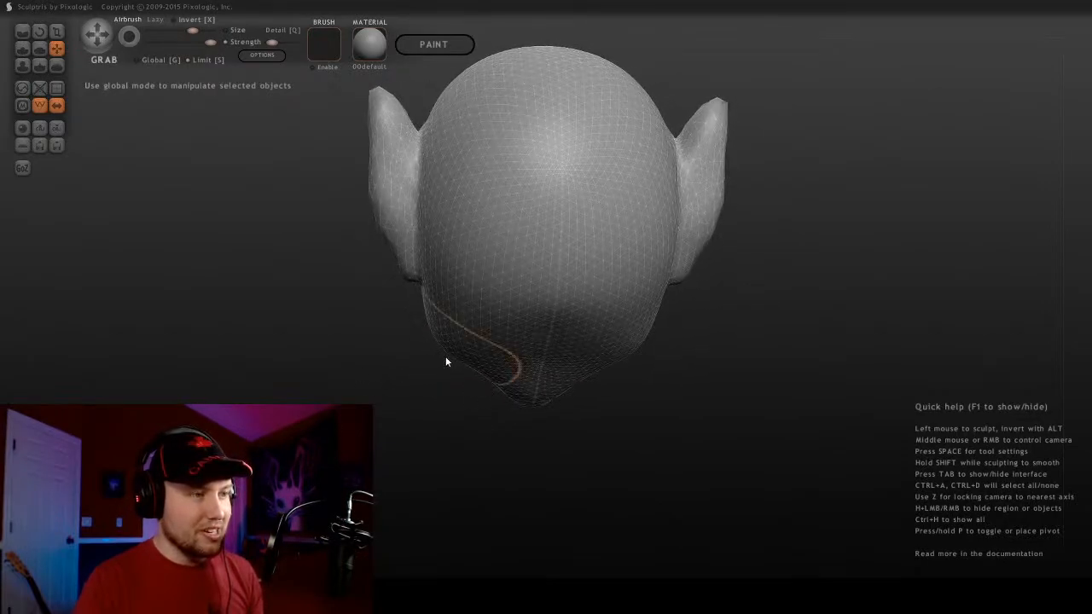
pyautogui.moveTo(446, 414)
pyautogui.mouseDown(button='middle')
pyautogui.moveTo(550, 376)
pyautogui.moveTo(805, 404)
pyautogui.moveTo(797, 385)
pyautogui.moveTo(853, 390)
pyautogui.moveTo(777, 445)
pyautogui.mouseUp(button='middle')
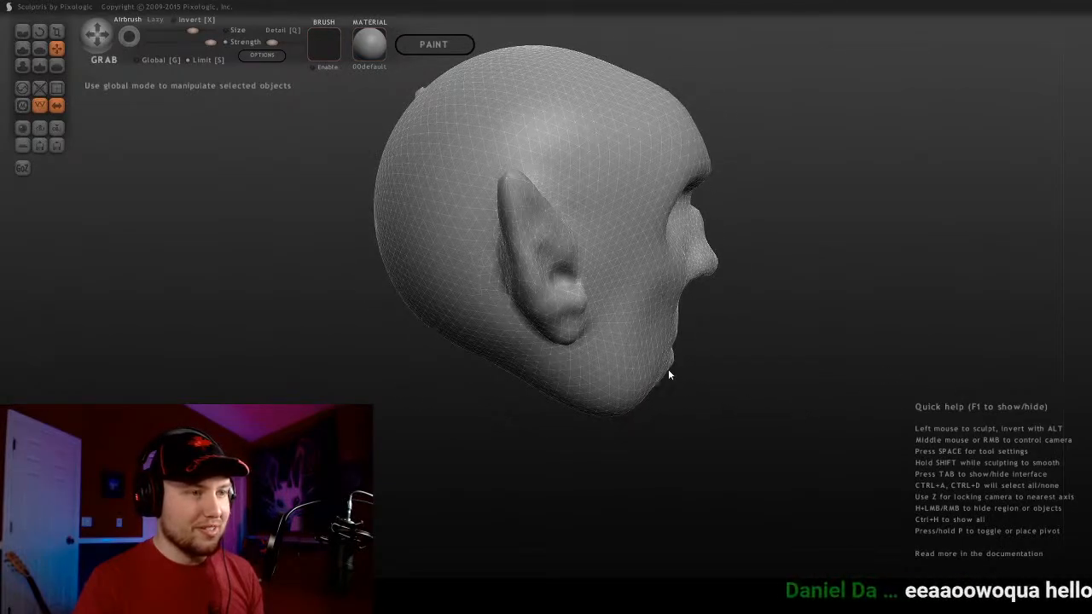
pyautogui.moveTo(683, 363)
pyautogui.mouseDown(button='middle')
pyautogui.moveTo(621, 405)
pyautogui.moveTo(551, 422)
pyautogui.moveTo(502, 404)
pyautogui.moveTo(509, 436)
pyautogui.moveTo(646, 387)
pyautogui.moveTo(678, 361)
pyautogui.moveTo(655, 362)
pyautogui.mouseUp(button='middle')
pyautogui.moveTo(655, 362)
pyautogui.mouseDown()
pyautogui.moveTo(673, 353)
pyautogui.moveTo(671, 259)
pyautogui.mouseUp()
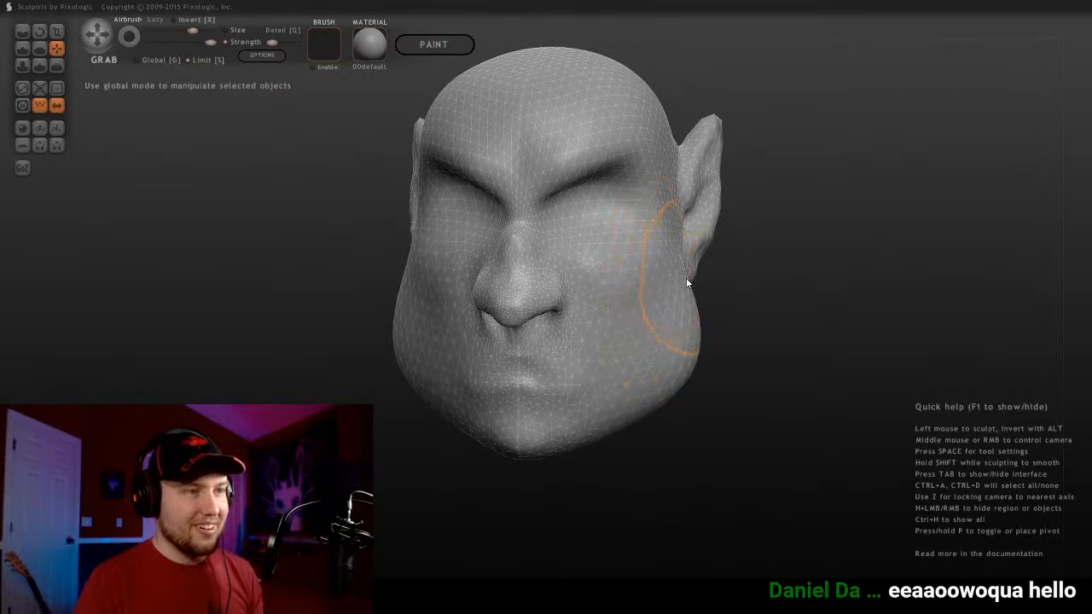
pyautogui.moveTo(689, 282); pyautogui.dragTo(477, 341, button='middle')
pyautogui.moveTo(493, 302); pyautogui.dragTo(413, 335, button='middle')
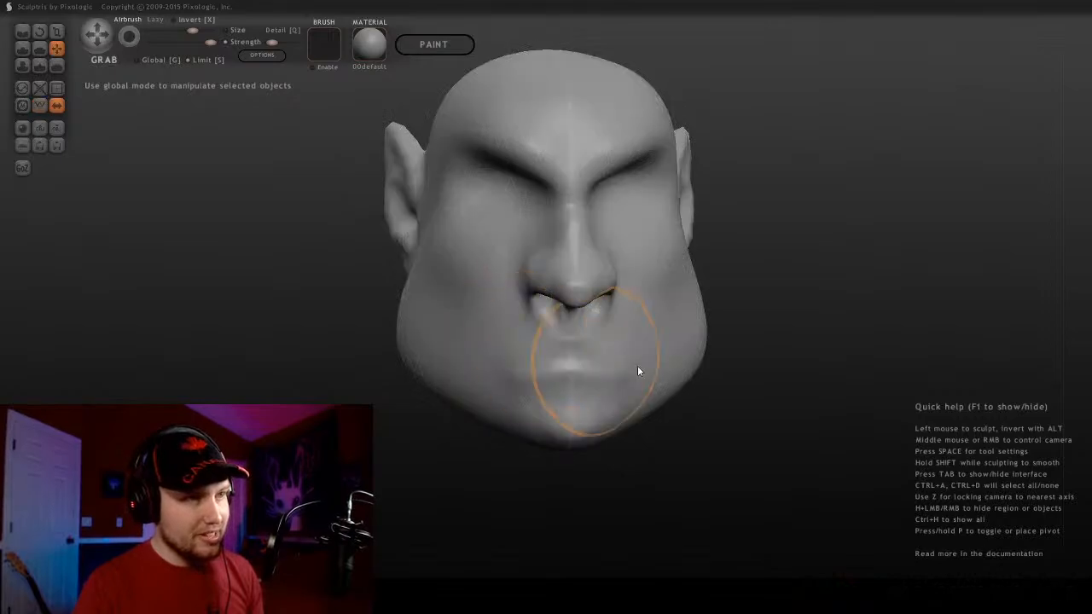
# Preview the head in the glossy blue JG_Drink01 material
pyautogui.moveTo(639, 370); pyautogui.dragTo(388, 40, button='middle')
pyautogui.click(372, 45)
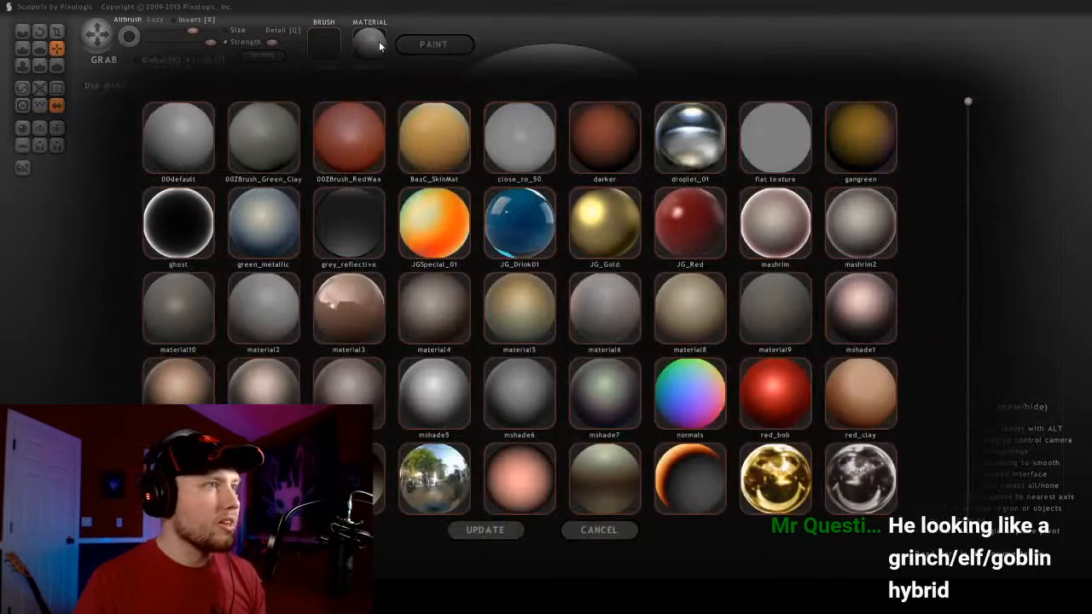
pyautogui.click(533, 236)
pyautogui.moveTo(533, 237); pyautogui.dragTo(484, 93, button='middle')
# Switch the head's material to test_gold and view the sculpt from the front and side
pyautogui.click(365, 45)
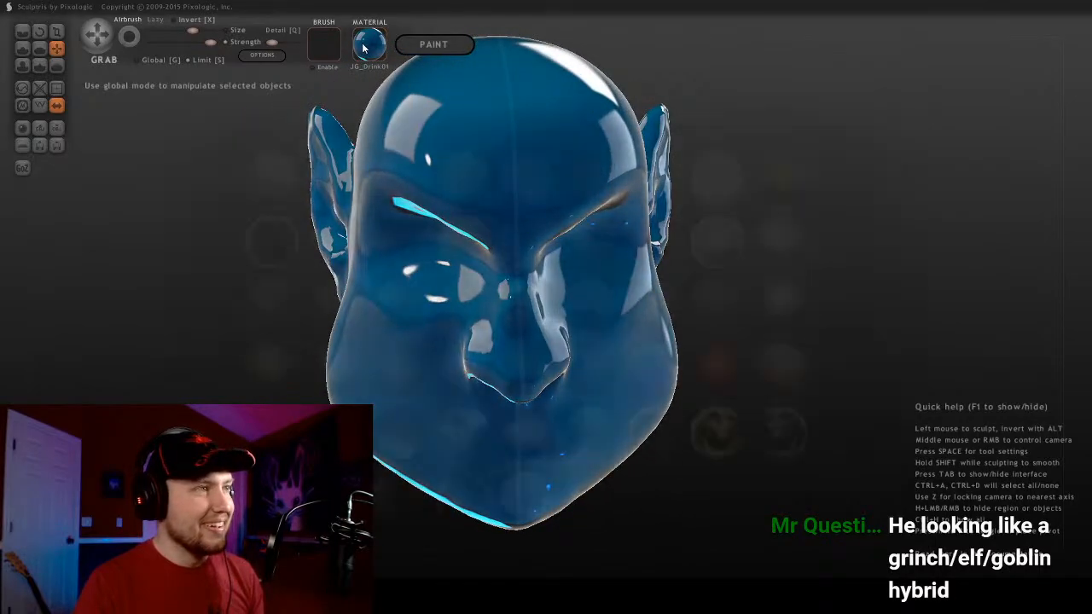
pyautogui.scroll(-1, 904, 416)
pyautogui.click(768, 414)
pyautogui.moveTo(699, 492); pyautogui.dragTo(676, 399, button='middle')
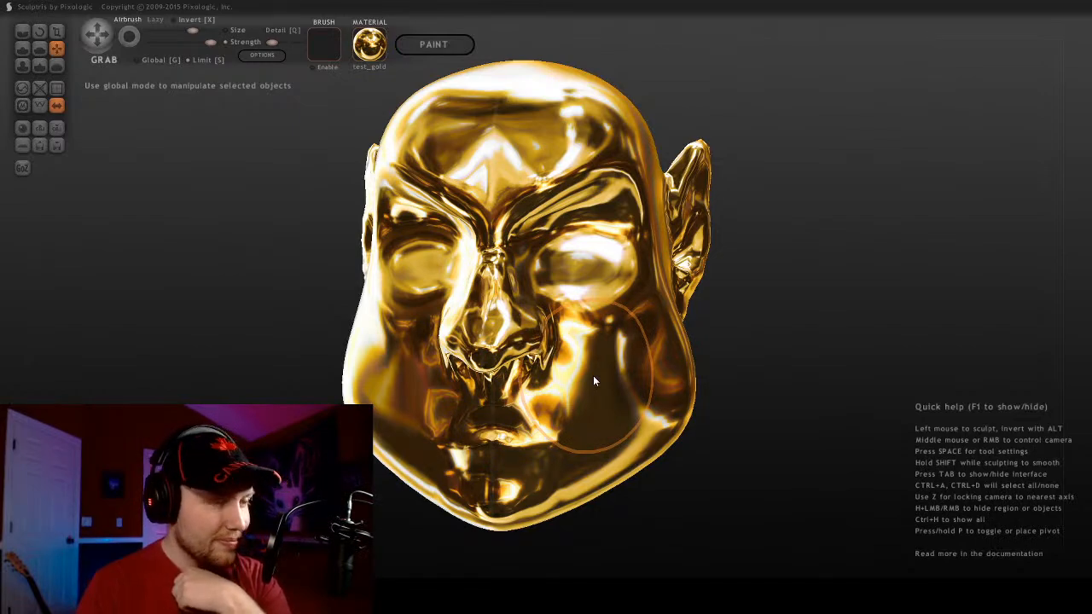
pyautogui.scroll(-3, 458, 356)
pyautogui.moveTo(458, 356); pyautogui.dragTo(546, 311, button='middle')
# Try the test_steel material on the head, followed by material3
pyautogui.click(370, 42)
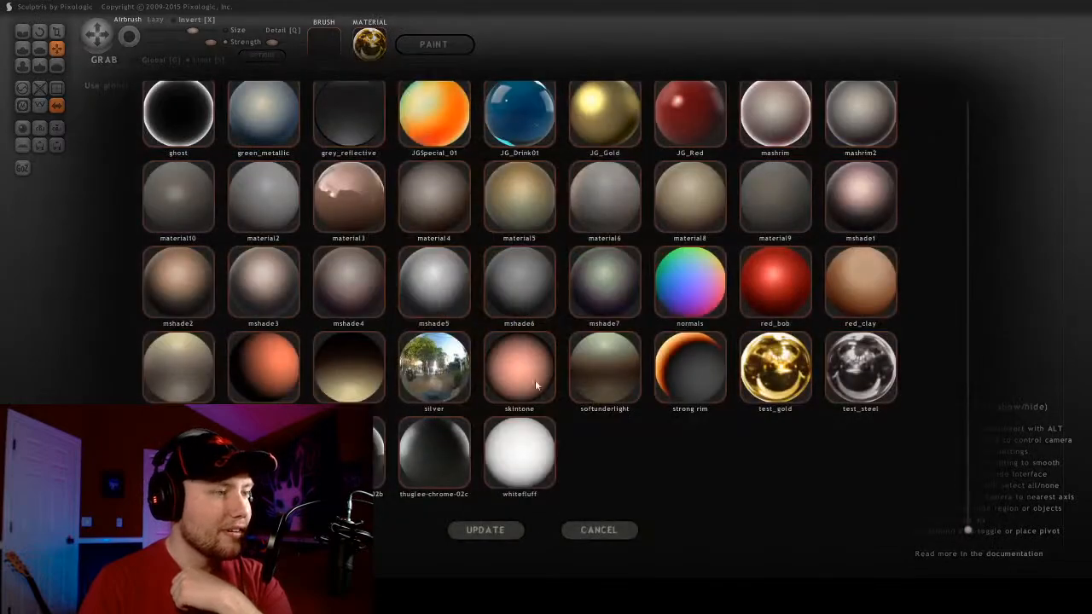
pyautogui.click(862, 383)
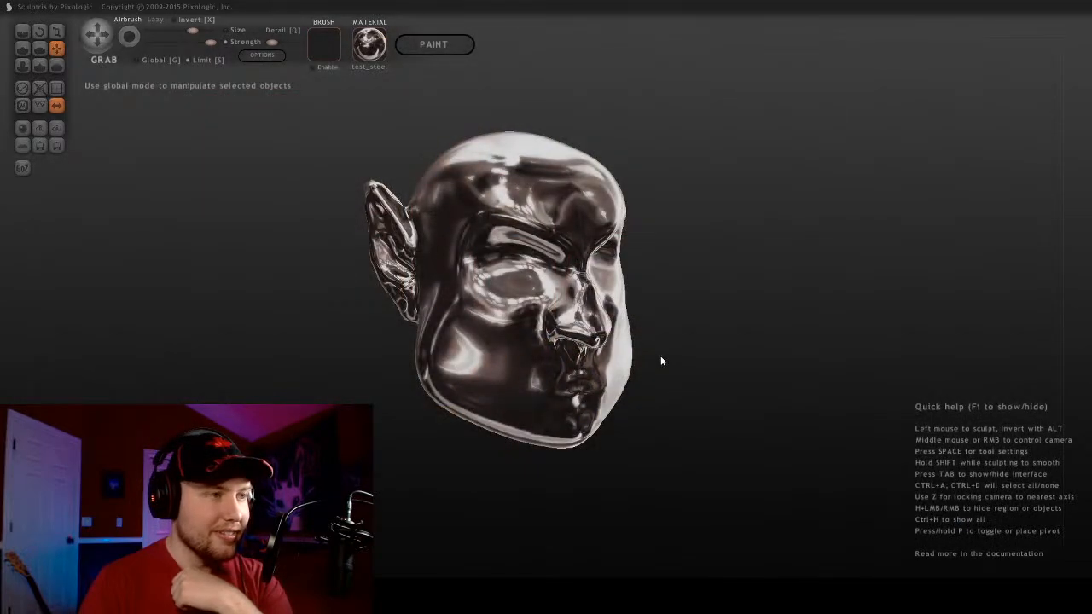
pyautogui.moveTo(660, 355); pyautogui.dragTo(367, 109, button='middle')
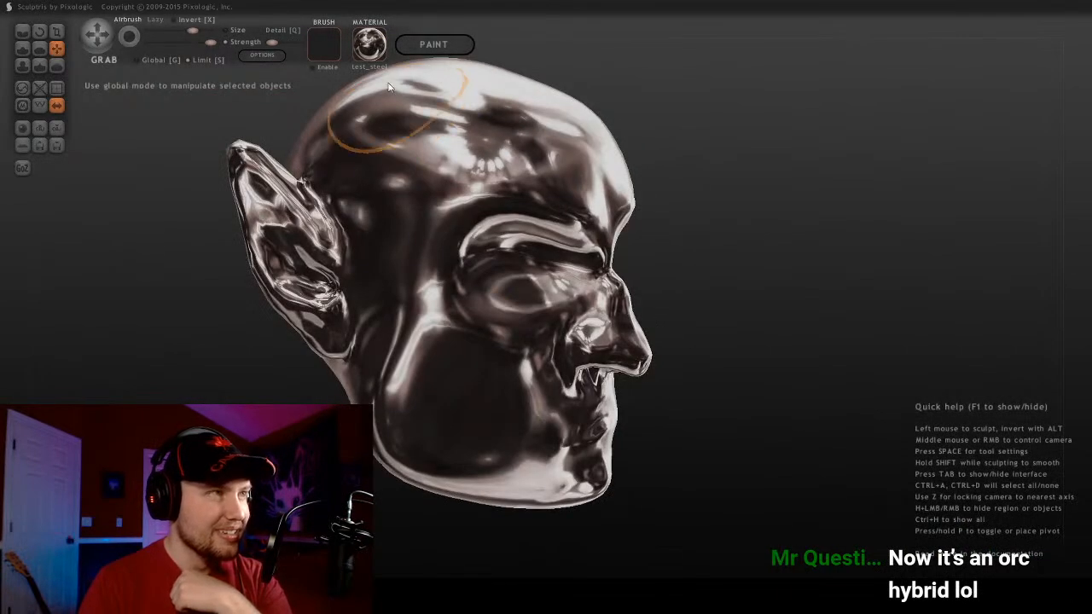
pyautogui.click(371, 42)
pyautogui.click(327, 305)
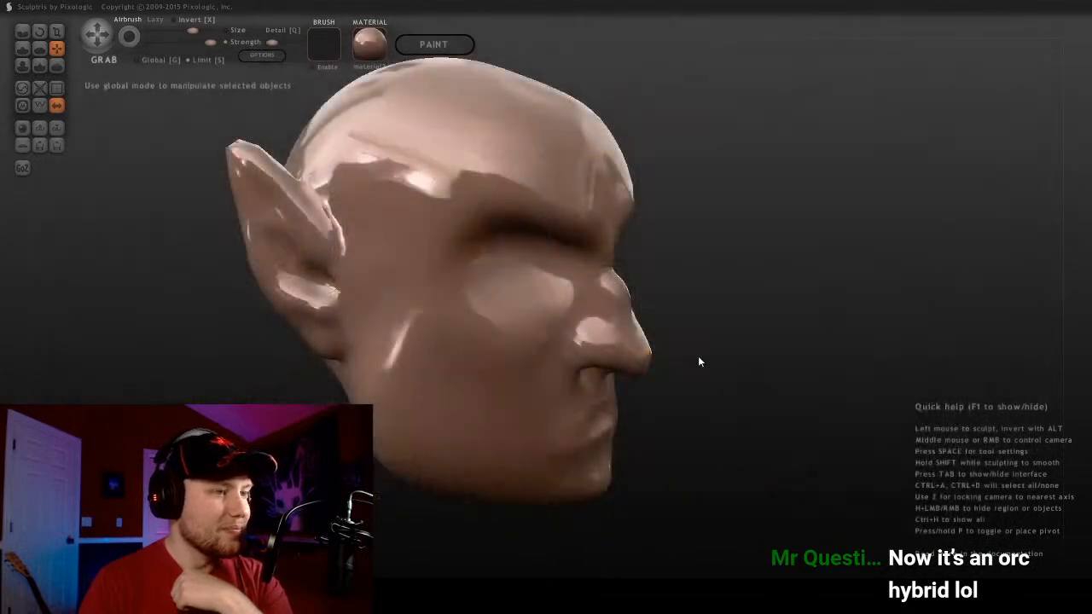
pyautogui.moveTo(697, 356); pyautogui.dragTo(589, 315, button='middle')
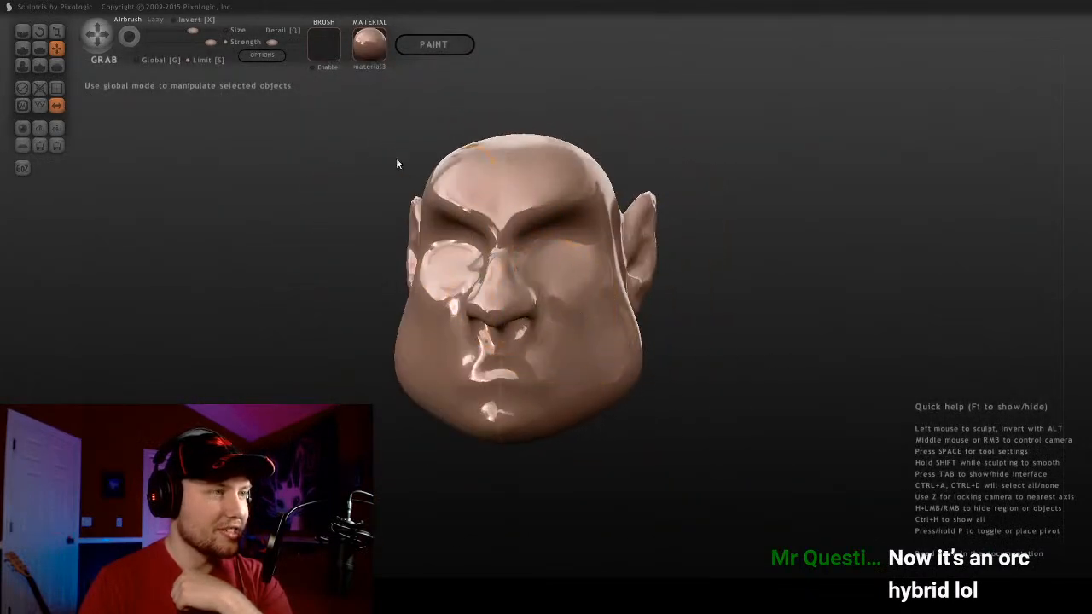
# Try the dark thuglee-chrome-02b material on the head
pyautogui.click(363, 53)
pyautogui.scroll(-2, 409, 394)
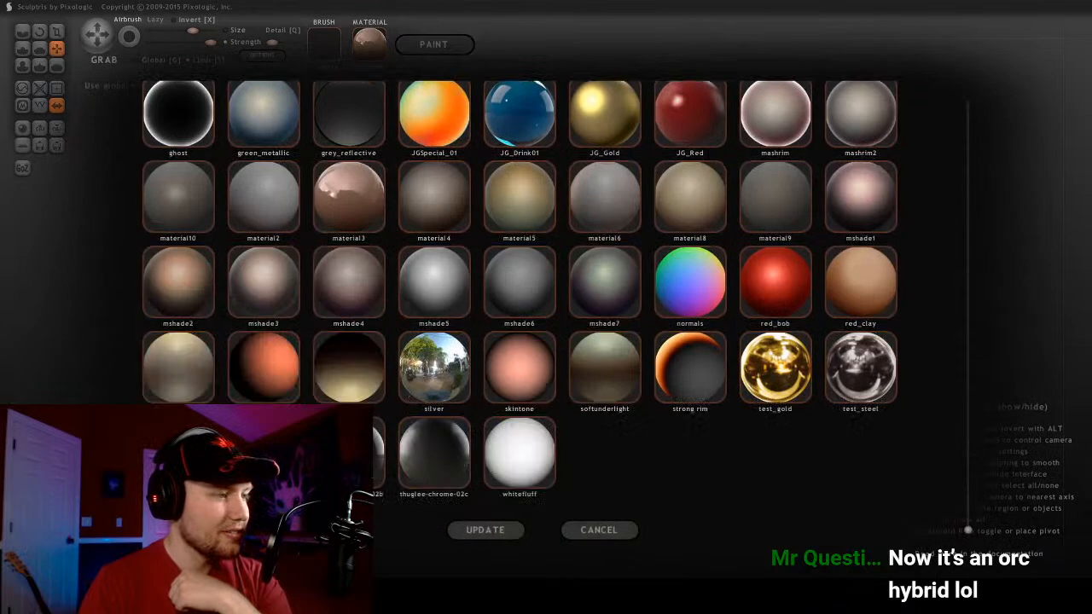
pyautogui.click(380, 431)
pyautogui.moveTo(394, 418); pyautogui.dragTo(426, 377, button='middle')
# Apply the matte material9 material to the head
pyautogui.click(356, 36)
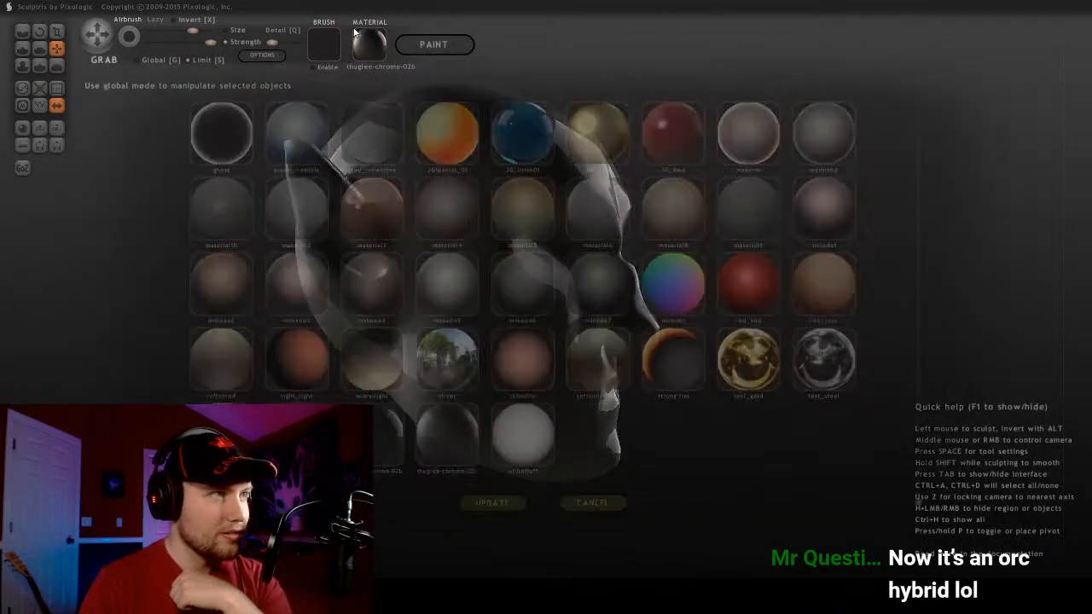
pyautogui.scroll(2, 533, 384)
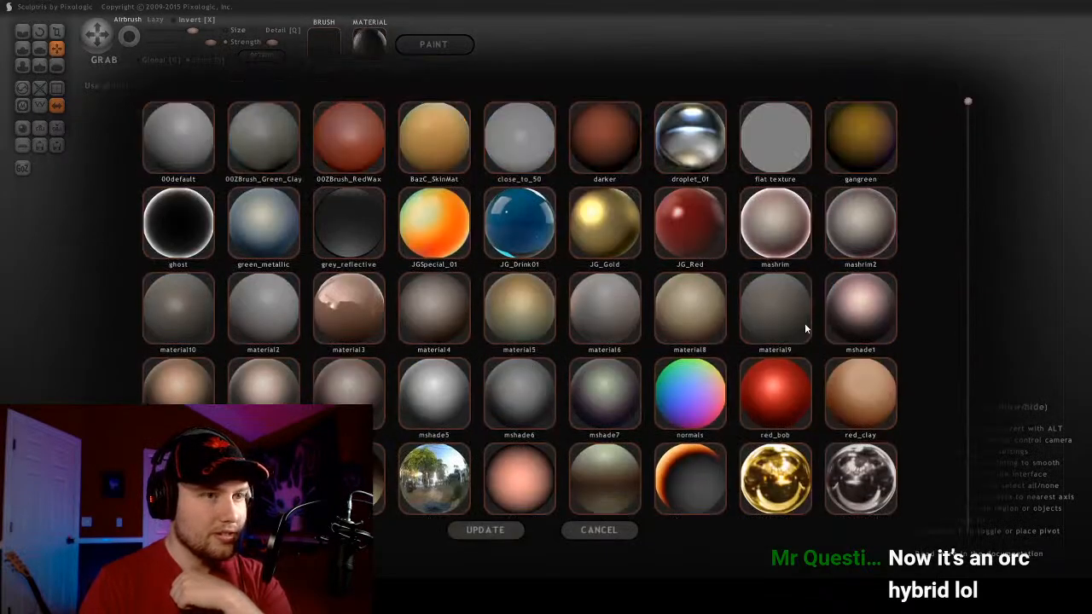
pyautogui.click(780, 307)
pyautogui.moveTo(780, 306); pyautogui.dragTo(392, 380, button='middle')
pyautogui.moveTo(483, 381); pyautogui.dragTo(653, 438, button='middle')
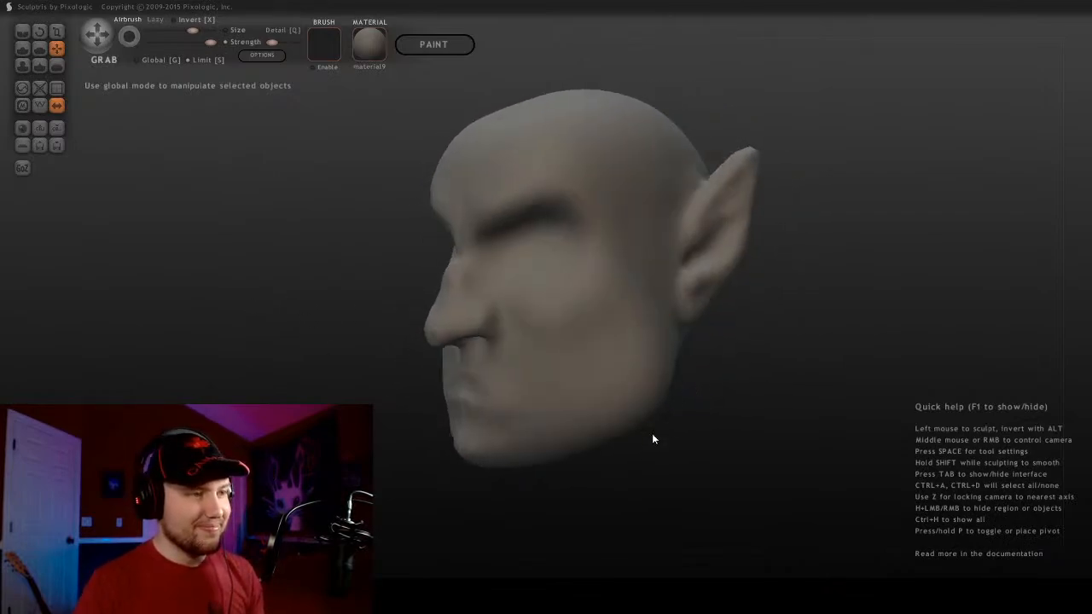
# Pull the chin and the area below the mouth forward in profile with the Grab tool
pyautogui.scroll(3, 599, 382)
pyautogui.moveTo(599, 381); pyautogui.dragTo(503, 394, button='middle')
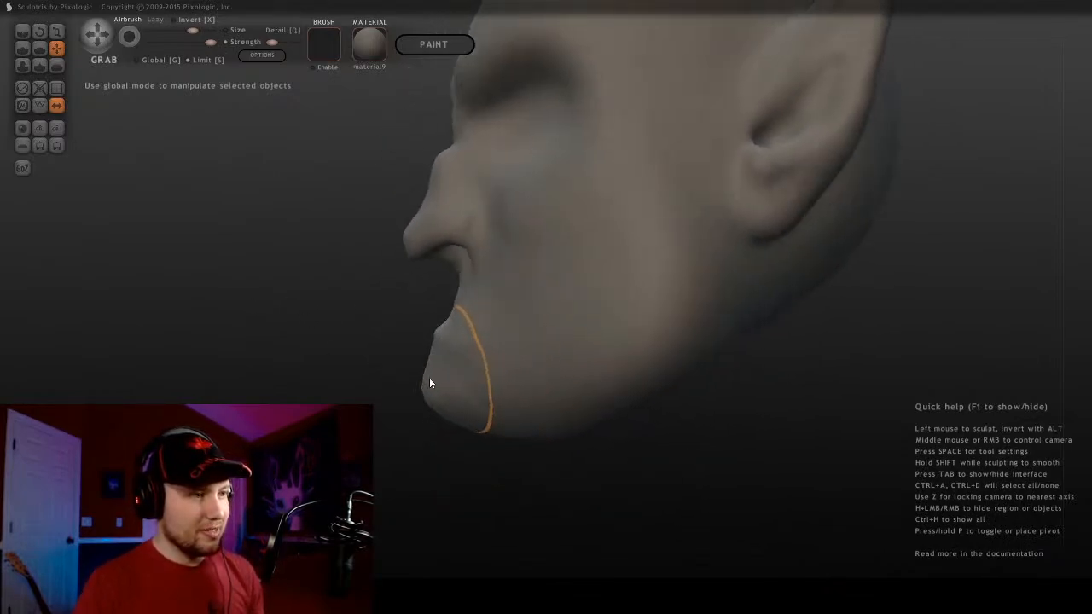
pyautogui.moveTo(424, 381)
pyautogui.mouseDown(button='middle')
pyautogui.moveTo(616, 361)
pyautogui.moveTo(648, 384)
pyautogui.mouseUp(button='middle')
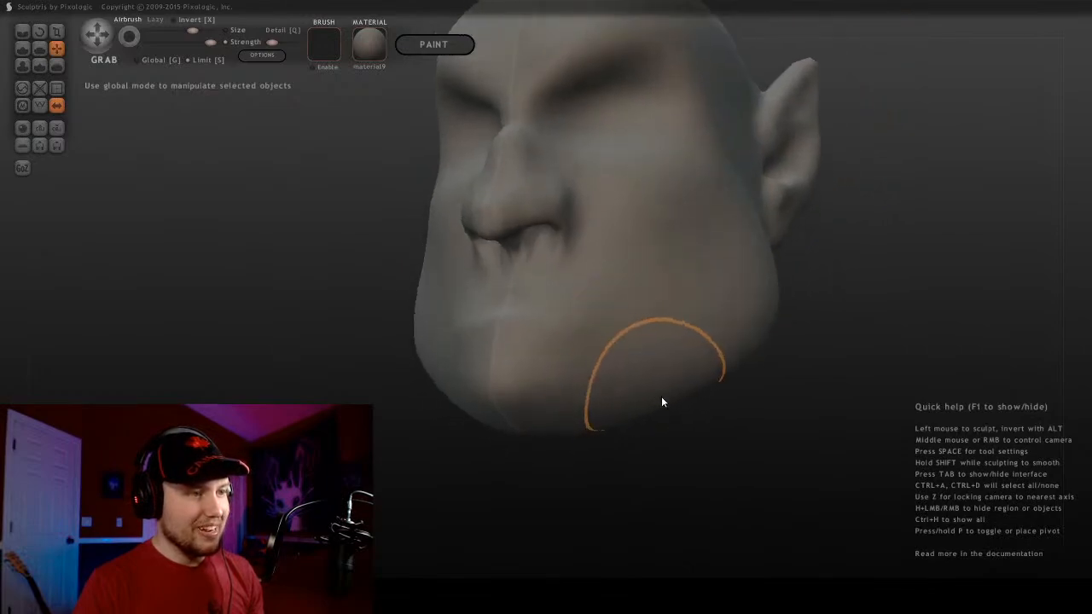
pyautogui.moveTo(561, 431); pyautogui.dragTo(504, 420, button='middle')
pyautogui.moveTo(560, 390)
pyautogui.mouseDown(button='middle')
pyautogui.moveTo(719, 439)
pyautogui.moveTo(750, 402)
pyautogui.mouseUp(button='middle')
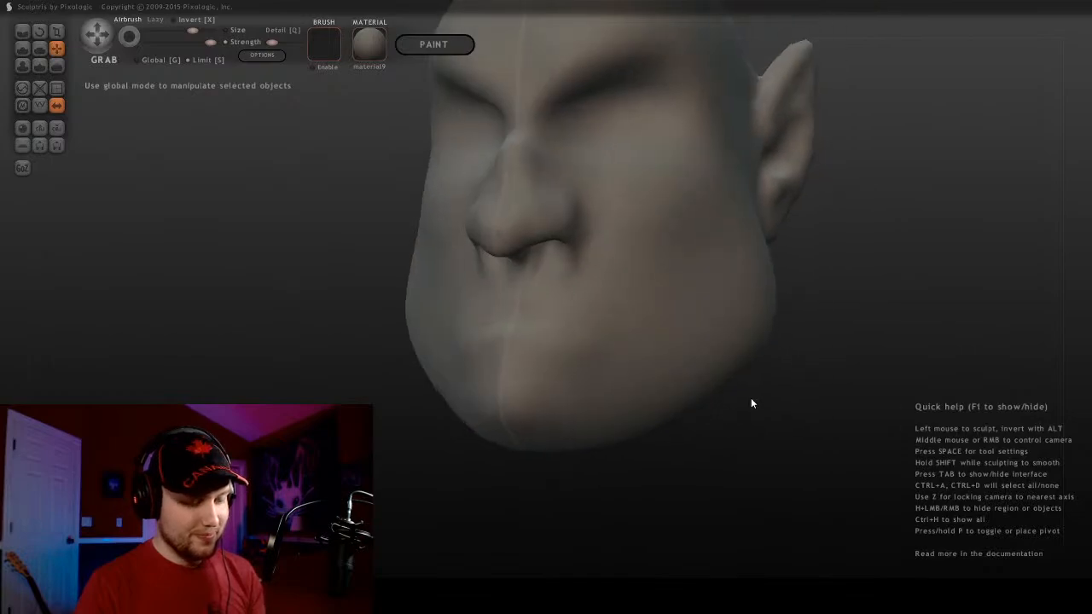
pyautogui.moveTo(713, 353); pyautogui.dragTo(706, 372, button='middle')
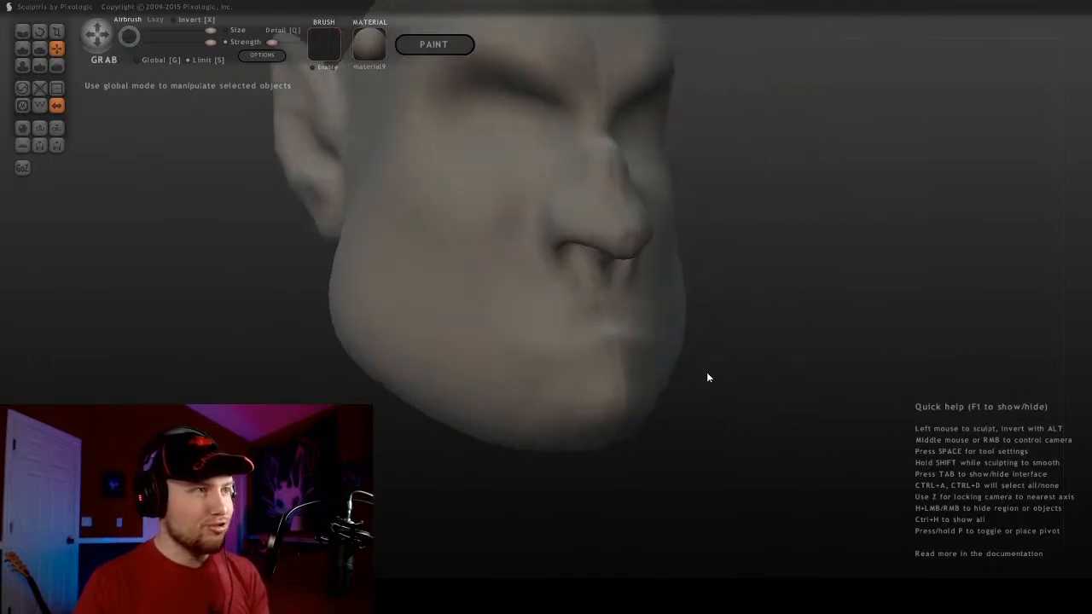
pyautogui.moveTo(366, 302); pyautogui.dragTo(443, 251, button='middle')
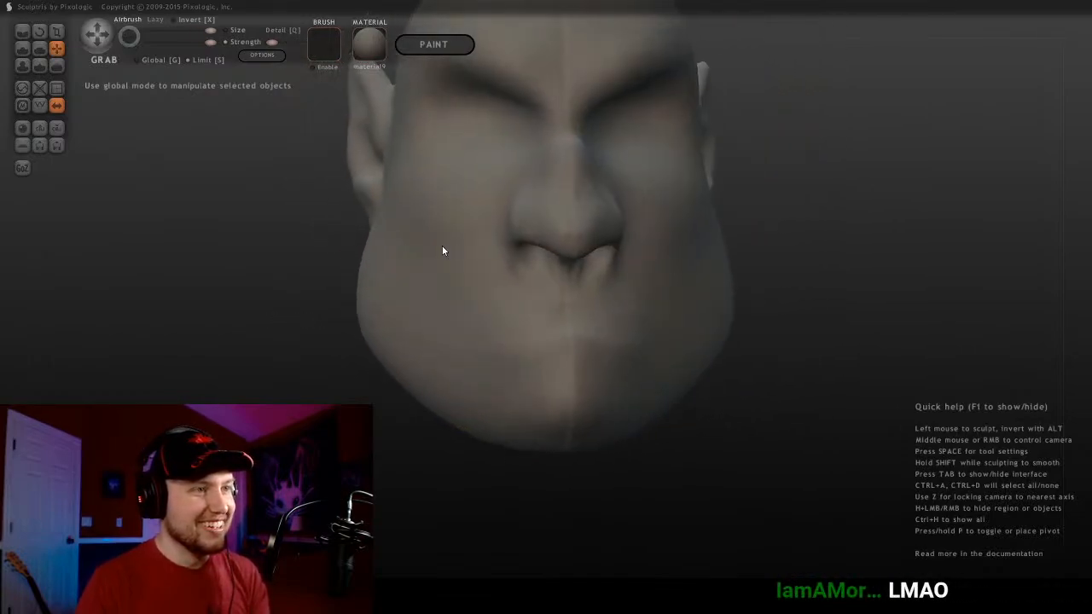
pyautogui.press('z')
pyautogui.scroll(-4, 522, 236)
pyautogui.moveTo(601, 214); pyautogui.dragTo(630, 309, button='middle')
pyautogui.scroll(4, 613, 307)
# Extend the upper lip as a raised ridge toward the cheek with the Draw tool
pyautogui.click(22, 31)
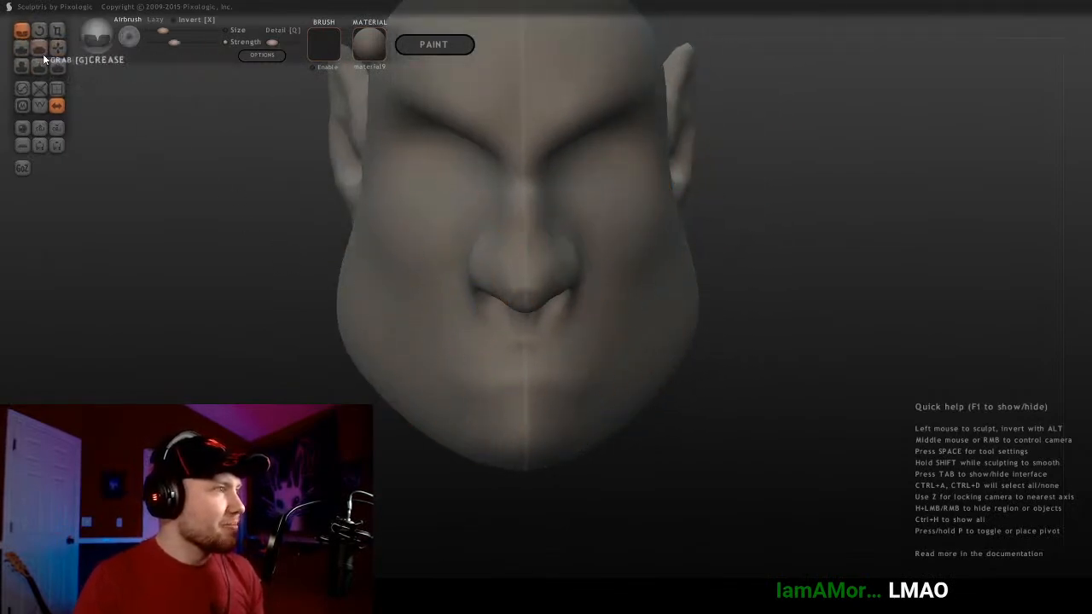
pyautogui.moveTo(468, 358)
pyautogui.mouseDown(button='right')
pyautogui.moveTo(420, 285)
pyautogui.moveTo(110, 74)
pyautogui.mouseUp(button='right')
pyautogui.click(22, 48)
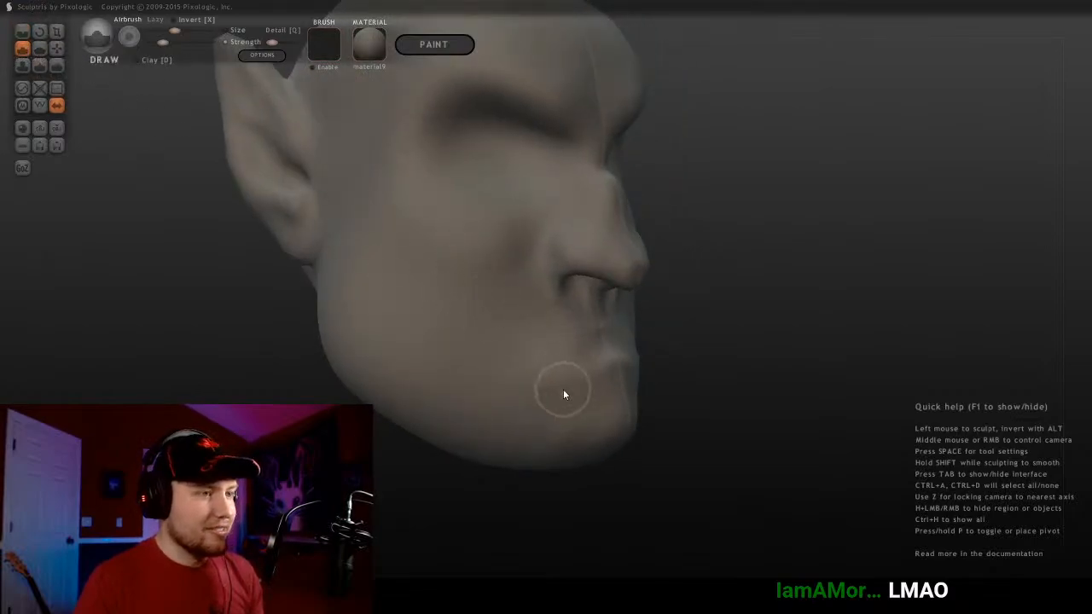
pyautogui.moveTo(563, 392); pyautogui.dragTo(498, 414, button='right')
pyautogui.moveTo(524, 416)
pyautogui.mouseDown()
pyautogui.moveTo(640, 390)
pyautogui.moveTo(507, 409)
pyautogui.moveTo(539, 407)
pyautogui.moveTo(467, 403)
pyautogui.moveTo(568, 411)
pyautogui.mouseUp()
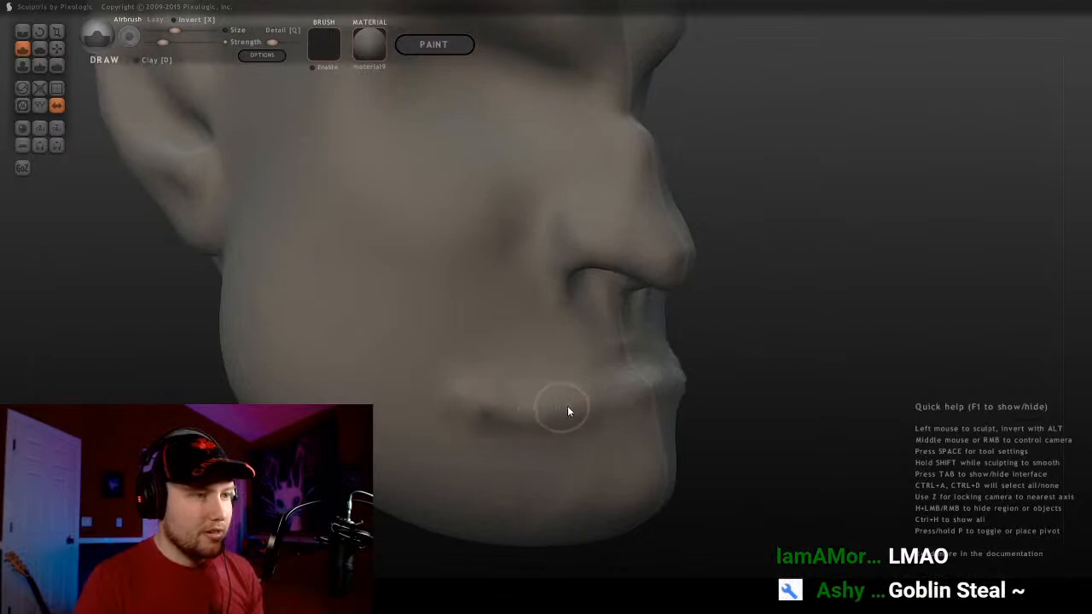
# Thicken the upper lip ridge across the full width of the mouth with a larger Draw brush
pyautogui.moveTo(642, 390); pyautogui.dragTo(475, 405, button='right')
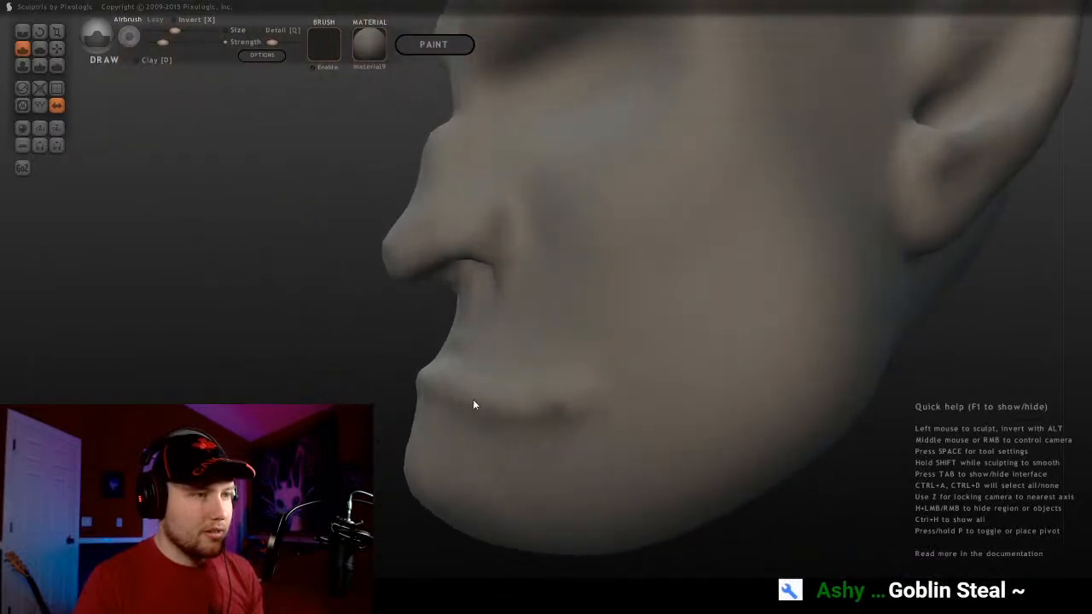
pyautogui.scroll(3, 621, 395)
pyautogui.moveTo(621, 395)
pyautogui.mouseDown()
pyautogui.moveTo(541, 404)
pyautogui.moveTo(611, 409)
pyautogui.moveTo(535, 411)
pyautogui.mouseUp()
pyautogui.moveTo(446, 404)
pyautogui.mouseDown(button='right')
pyautogui.moveTo(602, 400)
pyautogui.moveTo(605, 366)
pyautogui.moveTo(600, 424)
pyautogui.moveTo(575, 321)
pyautogui.moveTo(549, 311)
pyautogui.moveTo(349, 324)
pyautogui.moveTo(585, 346)
pyautogui.moveTo(592, 336)
pyautogui.moveTo(691, 357)
pyautogui.moveTo(580, 356)
pyautogui.mouseUp(button='right')
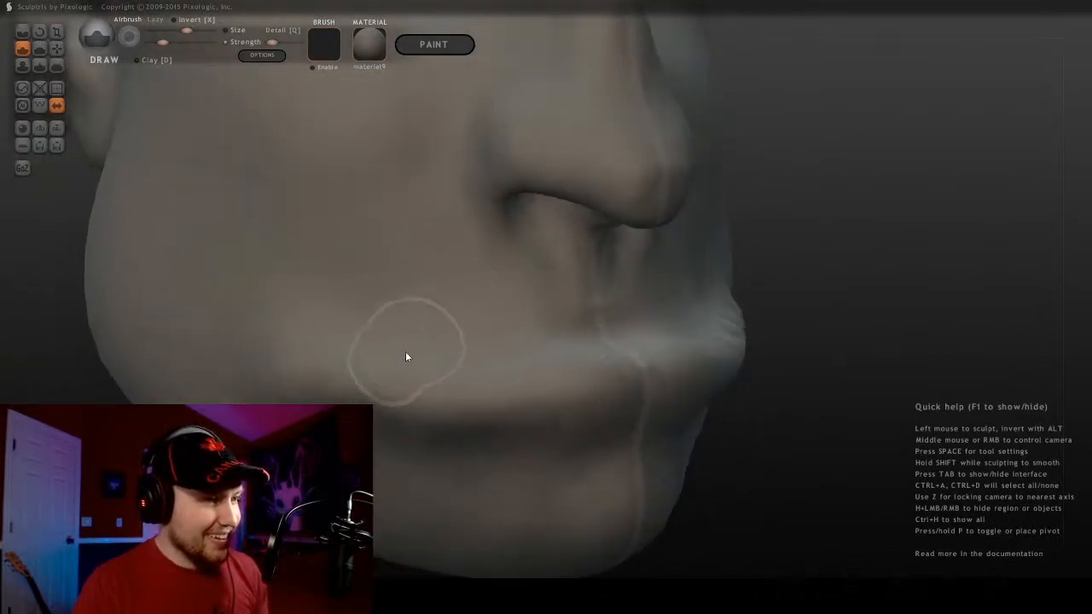
pyautogui.moveTo(412, 349); pyautogui.dragTo(150, 134, button='right')
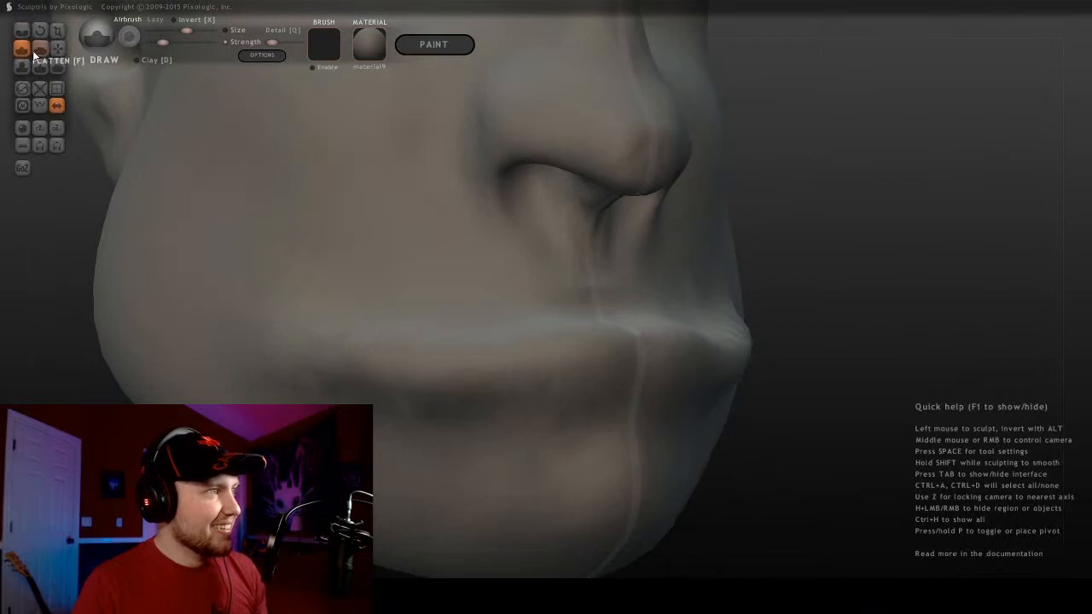
# Build up small raised folds above the mouth corners with a smaller Draw brush
pyautogui.press('[')
pyautogui.press('[')
pyautogui.press('[')
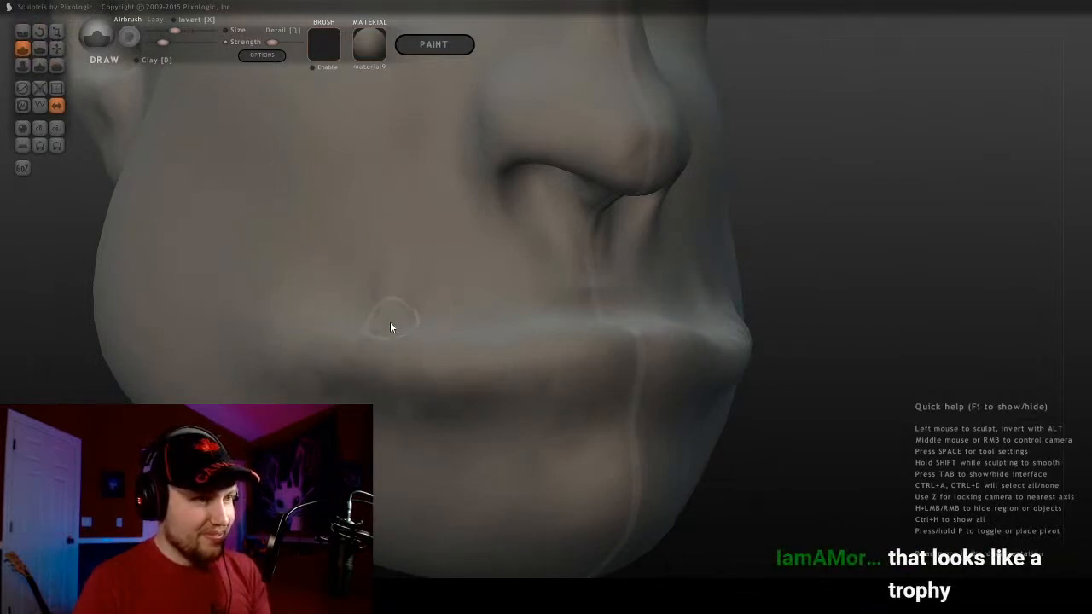
pyautogui.moveTo(419, 335); pyautogui.dragTo(265, 293, button='middle')
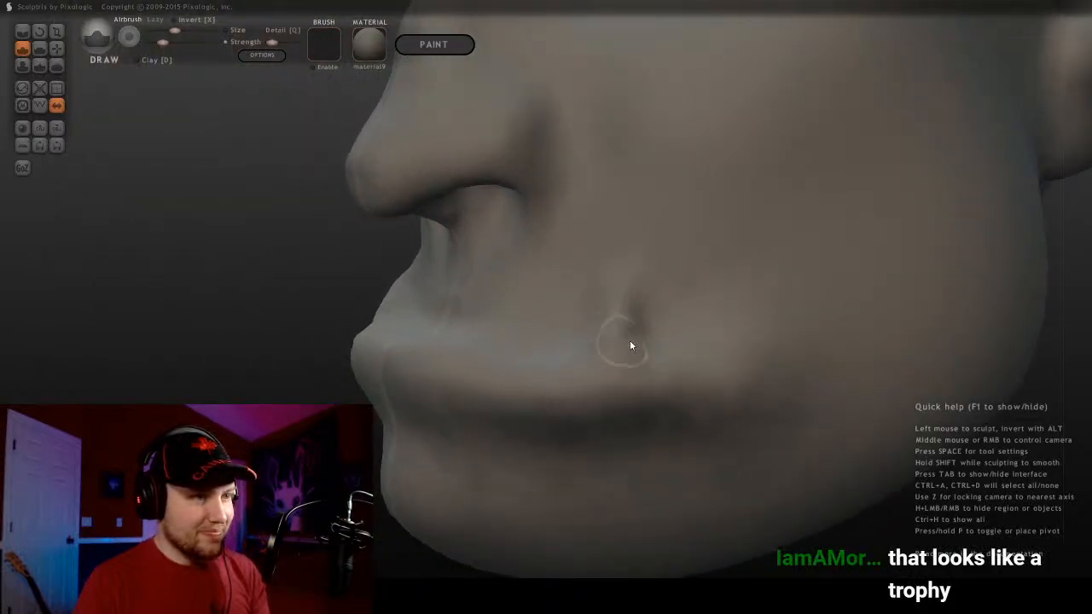
pyautogui.moveTo(632, 342)
pyautogui.mouseDown(button='middle')
pyautogui.moveTo(556, 334)
pyautogui.moveTo(745, 348)
pyautogui.moveTo(516, 292)
pyautogui.moveTo(585, 307)
pyautogui.mouseUp(button='middle')
pyautogui.scroll(-6, 717, 337)
pyautogui.scroll(6, 589, 304)
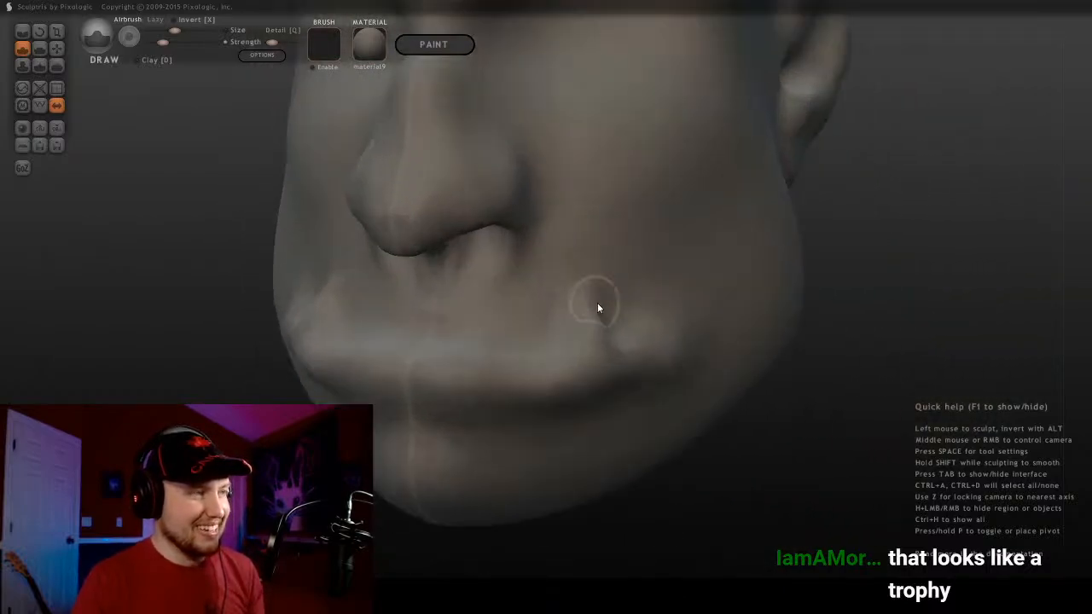
# Select the Crease tool, enlarge its brush and smooth the folds around the mouth corner
pyautogui.click(18, 30)
pyautogui.scroll(2, 601, 305)
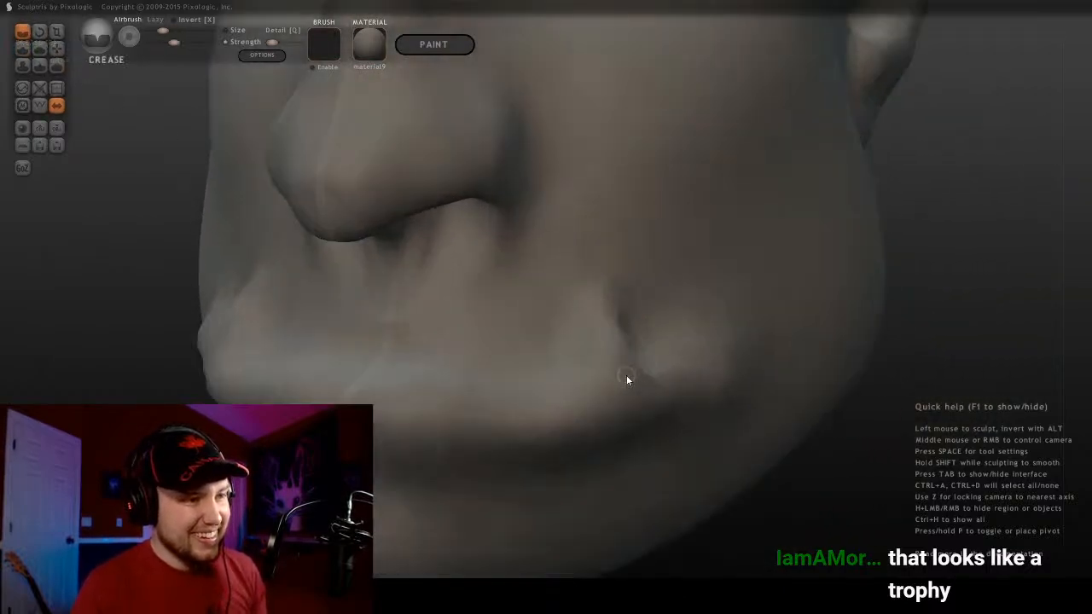
pyautogui.press(']')
pyautogui.press(']')
pyautogui.moveTo(596, 381)
pyautogui.keyDown('shift'); pyautogui.mouseDown()
pyautogui.moveTo(565, 383)
pyautogui.moveTo(642, 385)
pyautogui.moveTo(571, 394)
pyautogui.moveTo(652, 330)
pyautogui.mouseUp(); pyautogui.keyUp('shift')
pyautogui.moveTo(651, 335); pyautogui.dragTo(626, 333, button='middle')
pyautogui.scroll(1, 631, 341)
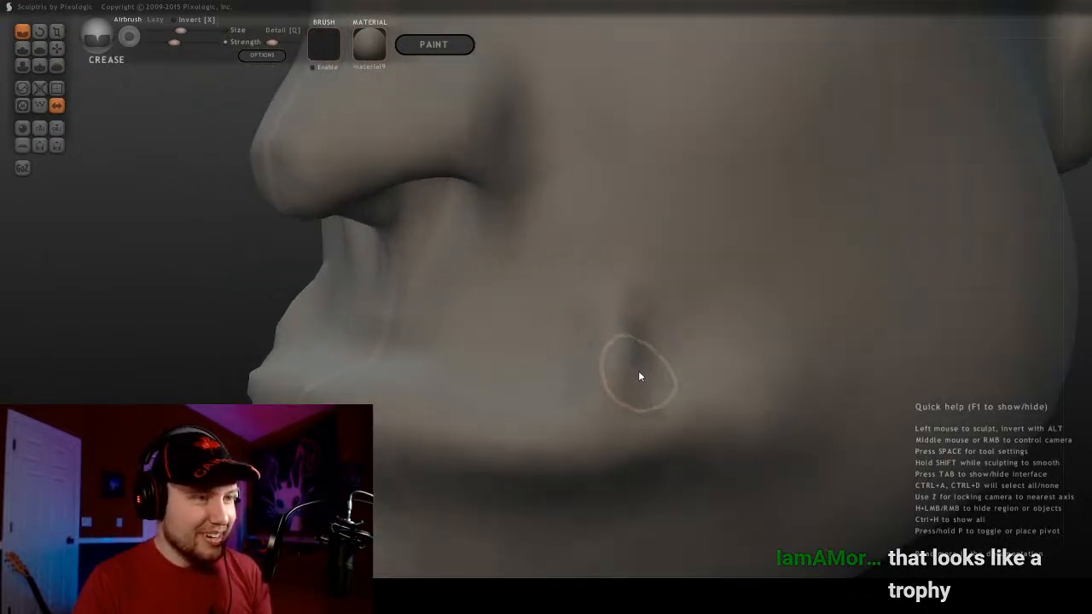
# Refine the fold beside the mouth corner with the Crease tool
pyautogui.moveTo(432, 343)
pyautogui.mouseDown(button='middle')
pyautogui.moveTo(466, 370)
pyautogui.moveTo(390, 383)
pyautogui.moveTo(718, 346)
pyautogui.moveTo(670, 336)
pyautogui.moveTo(475, 375)
pyautogui.mouseUp(button='middle')
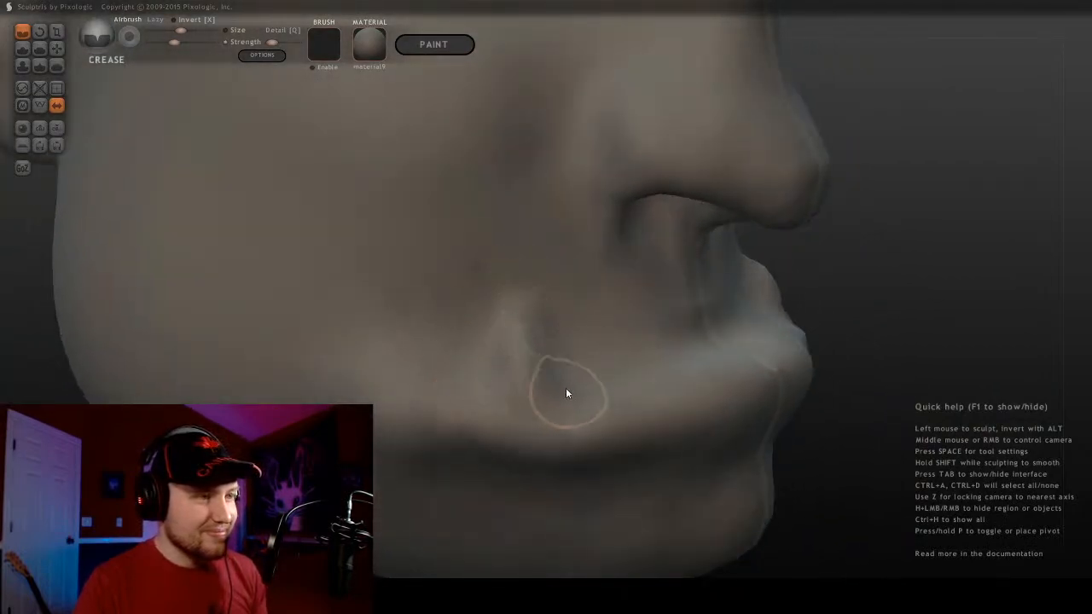
pyautogui.scroll(-3, 524, 291)
pyautogui.moveTo(723, 285)
pyautogui.mouseDown(button='middle')
pyautogui.moveTo(540, 247)
pyautogui.moveTo(619, 325)
pyautogui.moveTo(586, 355)
pyautogui.moveTo(480, 367)
pyautogui.mouseUp(button='middle')
pyautogui.moveTo(481, 367); pyautogui.dragTo(468, 358)
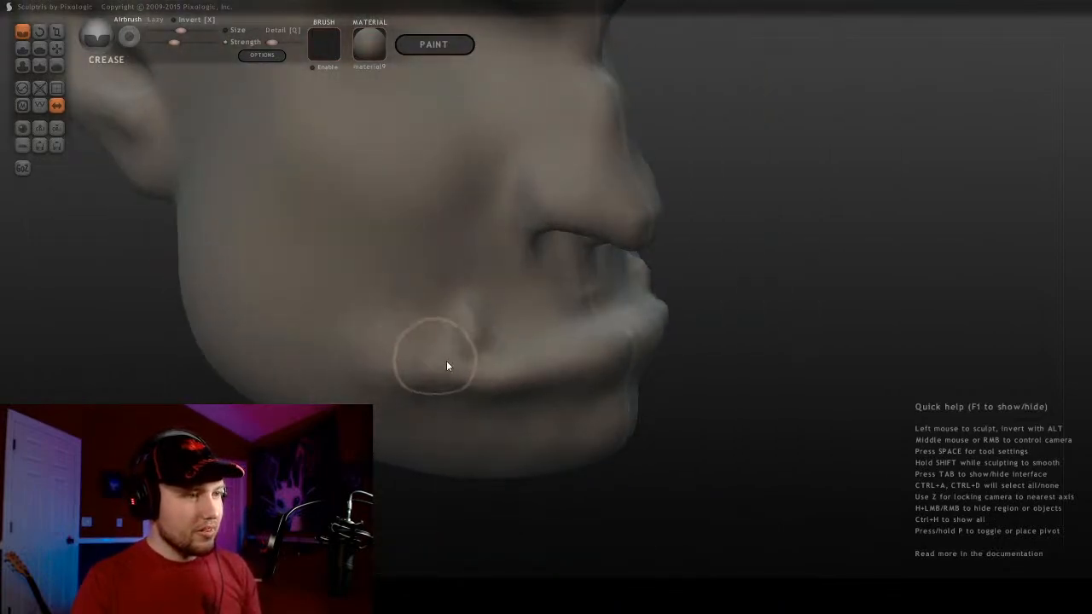
# Show the mesh wireframe and undo the last few strokes around the mouth corner
pyautogui.moveTo(564, 322)
pyautogui.mouseDown(button='middle')
pyautogui.moveTo(307, 297)
pyautogui.moveTo(506, 319)
pyautogui.moveTo(597, 348)
pyautogui.moveTo(587, 328)
pyautogui.mouseUp(button='middle')
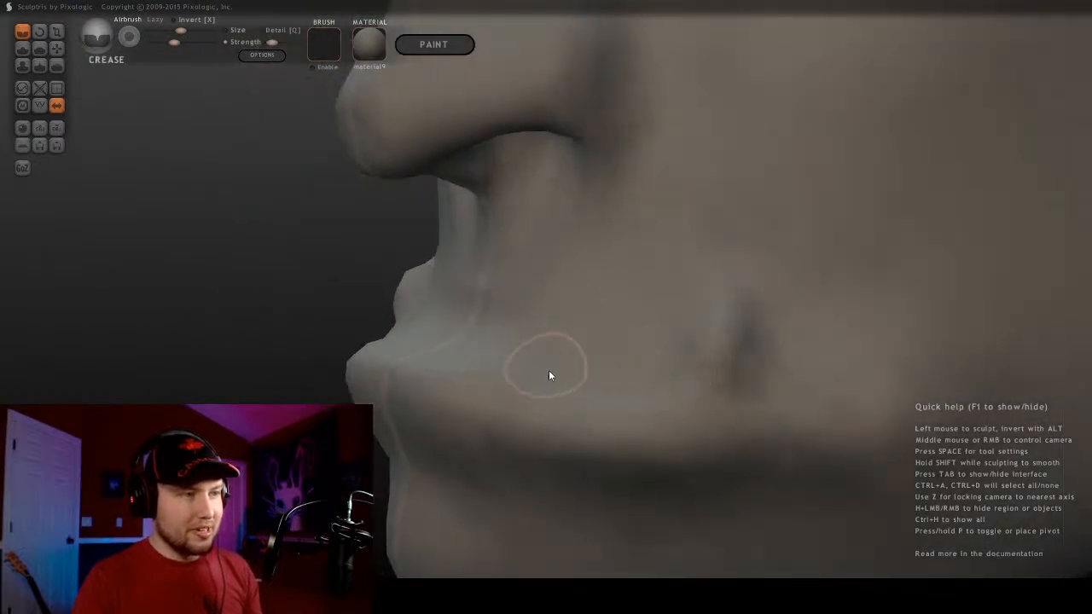
pyautogui.moveTo(551, 376)
pyautogui.mouseDown(button='middle')
pyautogui.moveTo(446, 285)
pyautogui.moveTo(586, 282)
pyautogui.moveTo(589, 373)
pyautogui.mouseUp(button='middle')
pyautogui.press('w')
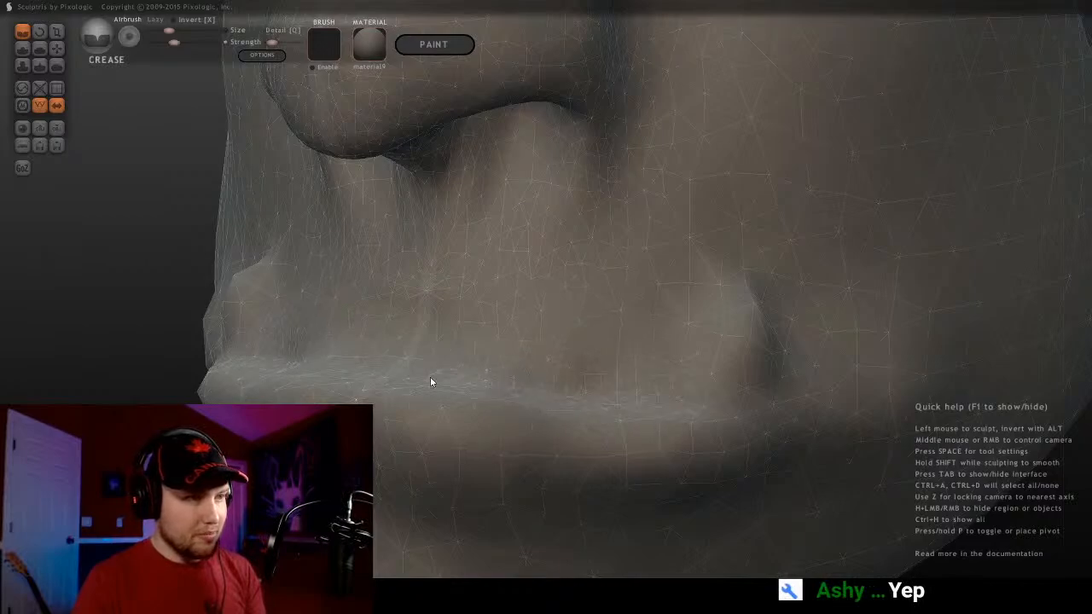
pyautogui.scroll(-3, 560, 341)
pyautogui.hotkey('ctrl', 'z')
pyautogui.hotkey('ctrl', 'z')
pyautogui.hotkey('ctrl', 'z')
pyautogui.hotkey('ctrl', 'z')
pyautogui.hotkey('ctrl', 'z')
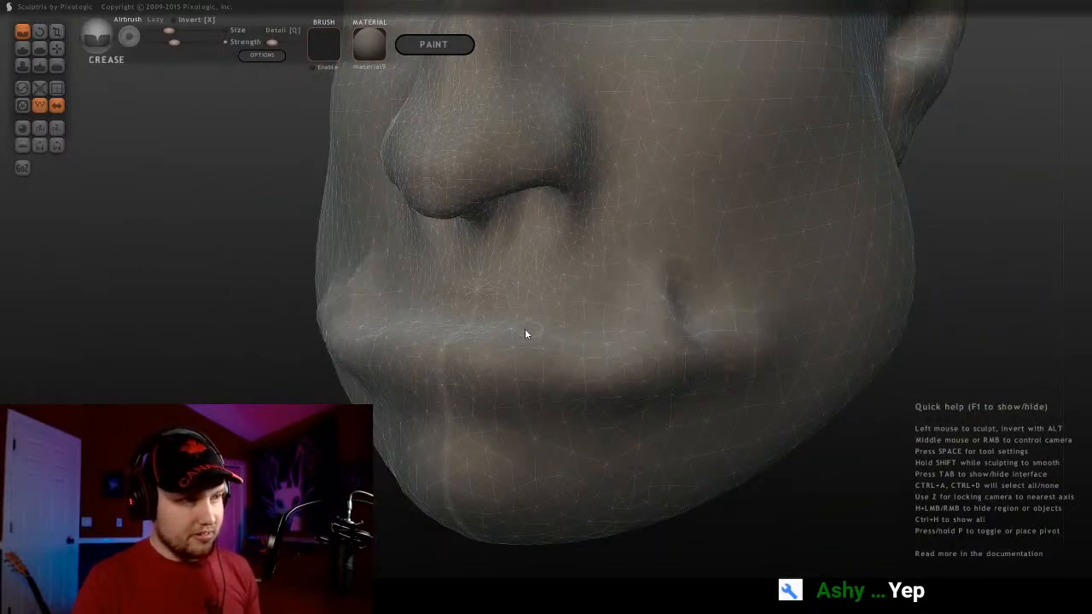
# Subdivide the entire head mesh to give it finer geometry
pyautogui.scroll(-3, 525, 329)
pyautogui.moveTo(592, 354); pyautogui.dragTo(604, 321, button='middle')
pyautogui.scroll(-3, 604, 321)
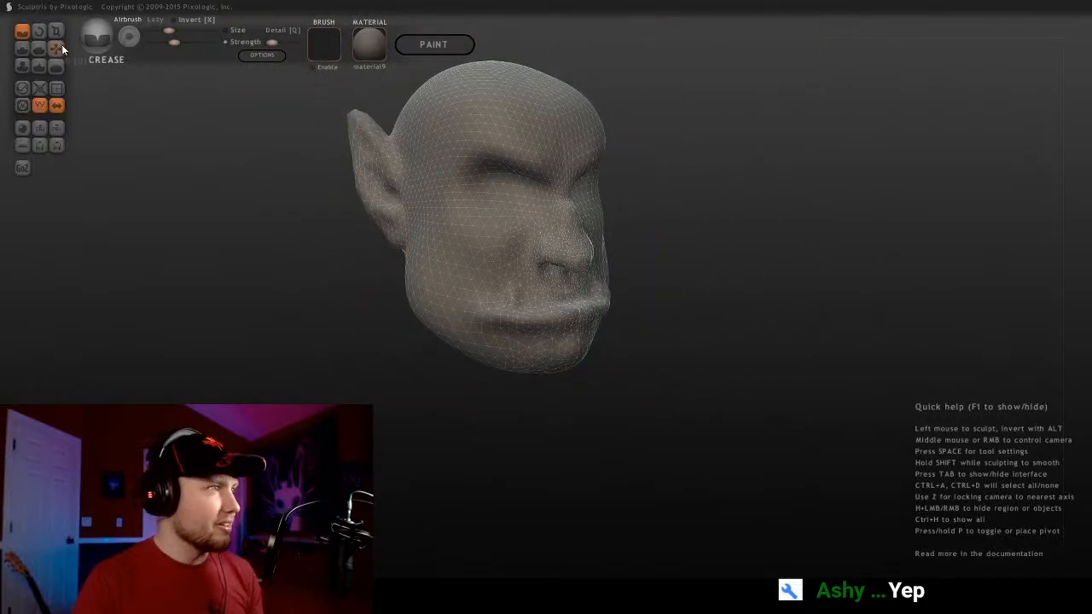
pyautogui.click(56, 89)
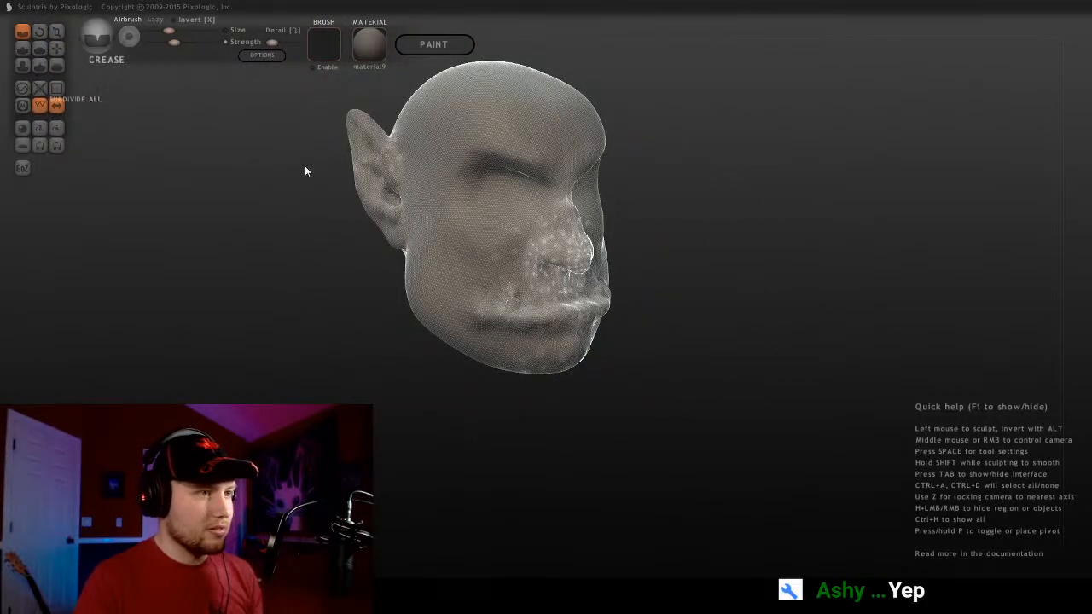
# Try to build up the raised fold above the mouth corner with the Draw tool
pyautogui.scroll(3, 598, 278)
pyautogui.moveTo(648, 282); pyautogui.dragTo(564, 272, button='middle')
pyautogui.scroll(3, 598, 276)
pyautogui.moveTo(656, 281); pyautogui.dragTo(614, 304, button='middle')
pyautogui.scroll(2, 615, 303)
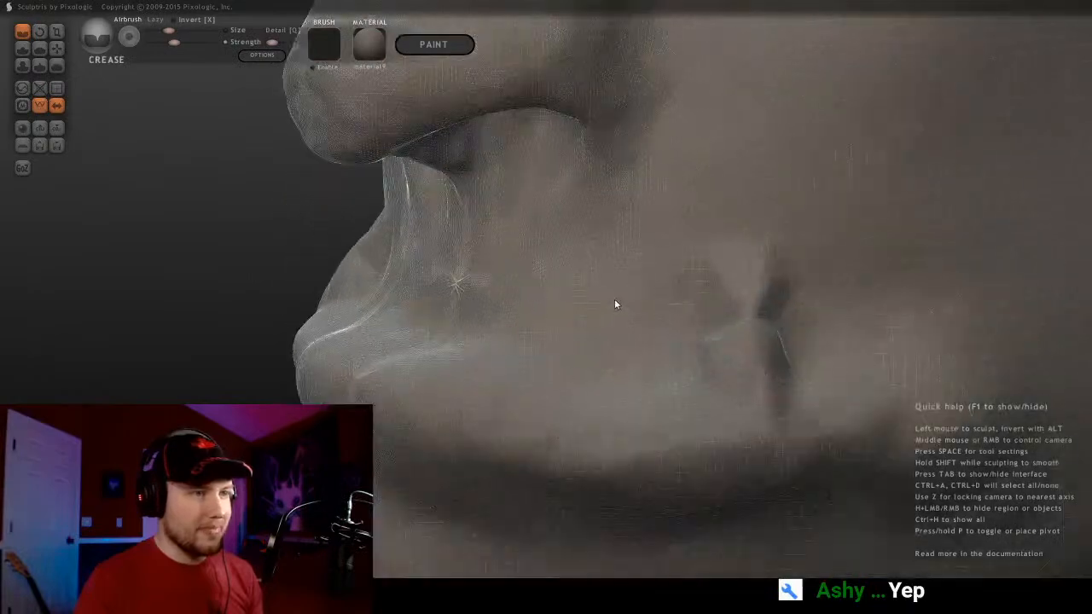
pyautogui.click(23, 49)
pyautogui.moveTo(767, 286)
pyautogui.mouseDown(button='middle')
pyautogui.moveTo(668, 311)
pyautogui.moveTo(710, 320)
pyautogui.moveTo(625, 308)
pyautogui.mouseUp(button='middle')
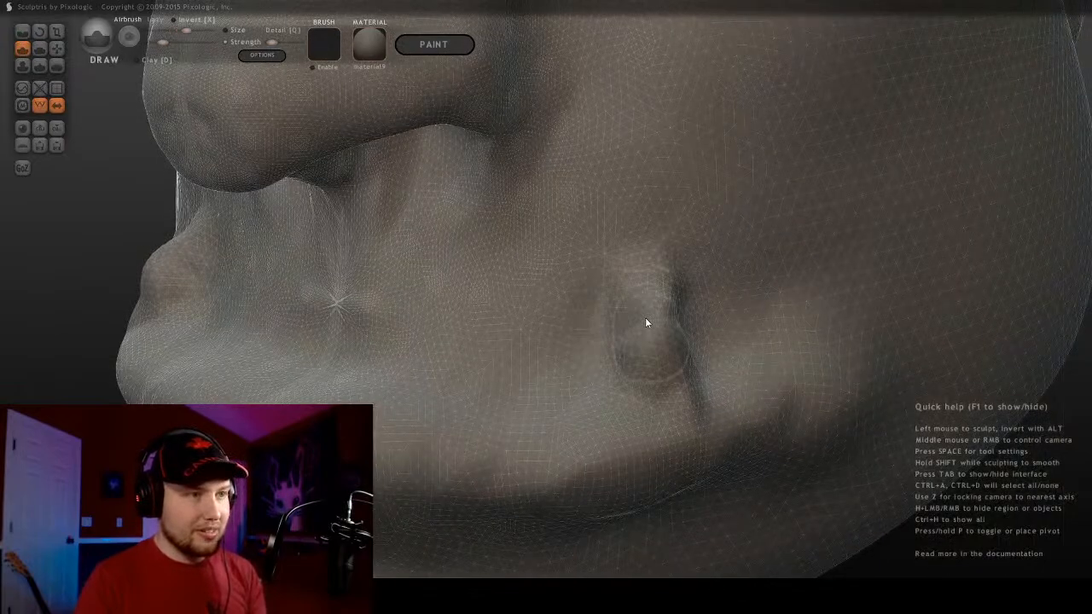
pyautogui.moveTo(645, 318); pyautogui.dragTo(642, 267)
pyautogui.hotkey('ctrl', 'z')
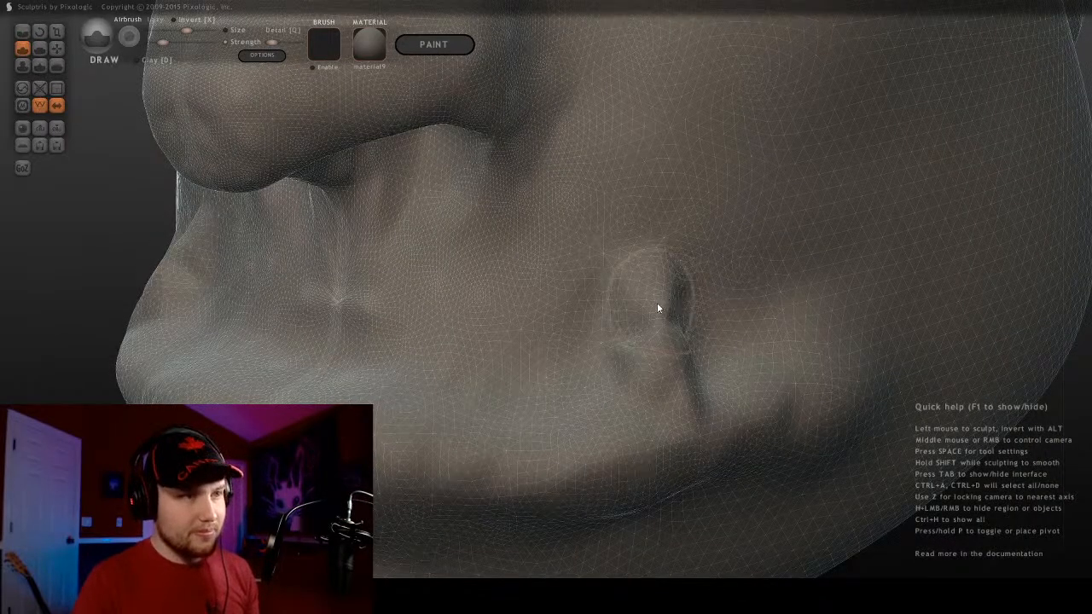
# Soften the mouth-corner fold and the adjoining lip with the Smooth tool, enlarging its brush
pyautogui.moveTo(681, 299); pyautogui.dragTo(629, 303, button='middle')
pyautogui.click(56, 66)
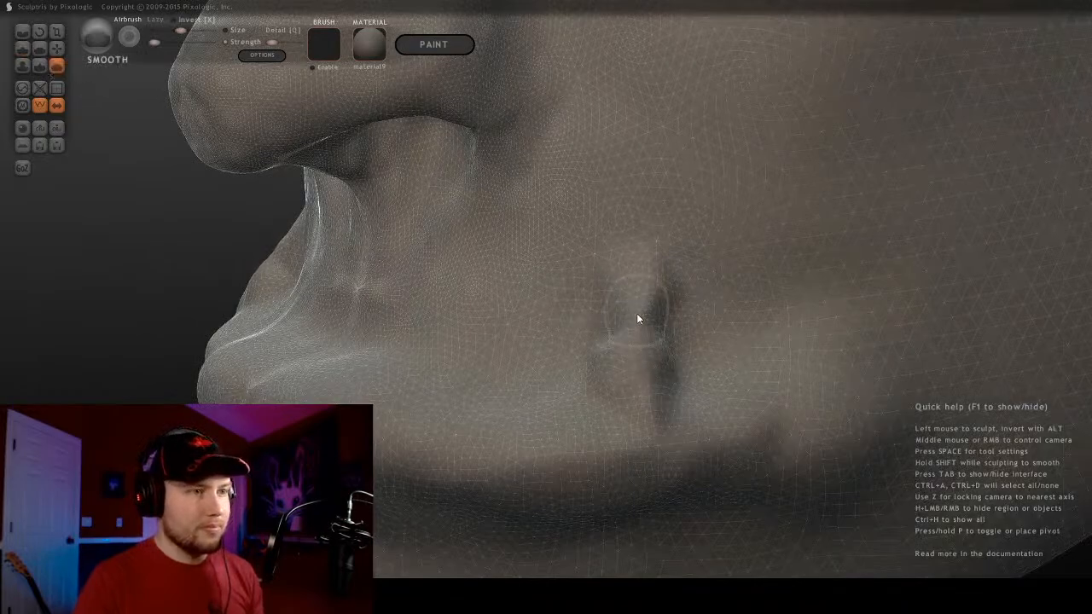
pyautogui.moveTo(636, 318)
pyautogui.mouseDown()
pyautogui.moveTo(607, 321)
pyautogui.moveTo(612, 309)
pyautogui.moveTo(643, 415)
pyautogui.moveTo(649, 319)
pyautogui.moveTo(583, 422)
pyautogui.moveTo(663, 390)
pyautogui.moveTo(520, 409)
pyautogui.mouseUp()
pyautogui.moveTo(519, 409)
pyautogui.mouseDown(button='middle')
pyautogui.moveTo(438, 378)
pyautogui.moveTo(573, 384)
pyautogui.mouseUp(button='middle')
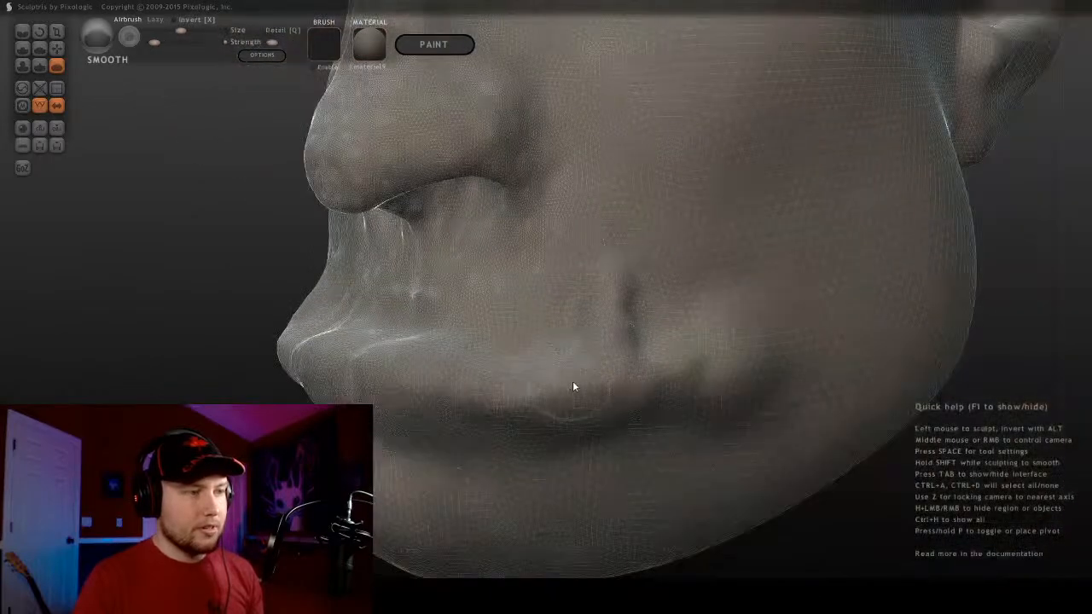
pyautogui.press(']')
pyautogui.press(']')
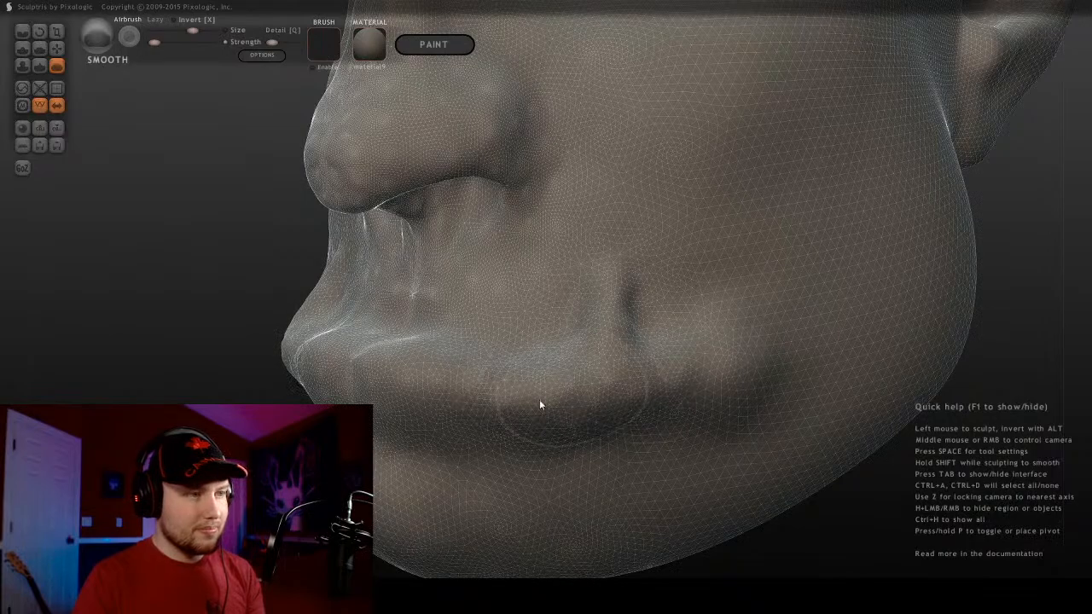
pyautogui.moveTo(378, 366)
pyautogui.mouseDown(button='middle')
pyautogui.moveTo(520, 398)
pyautogui.moveTo(441, 420)
pyautogui.mouseUp(button='middle')
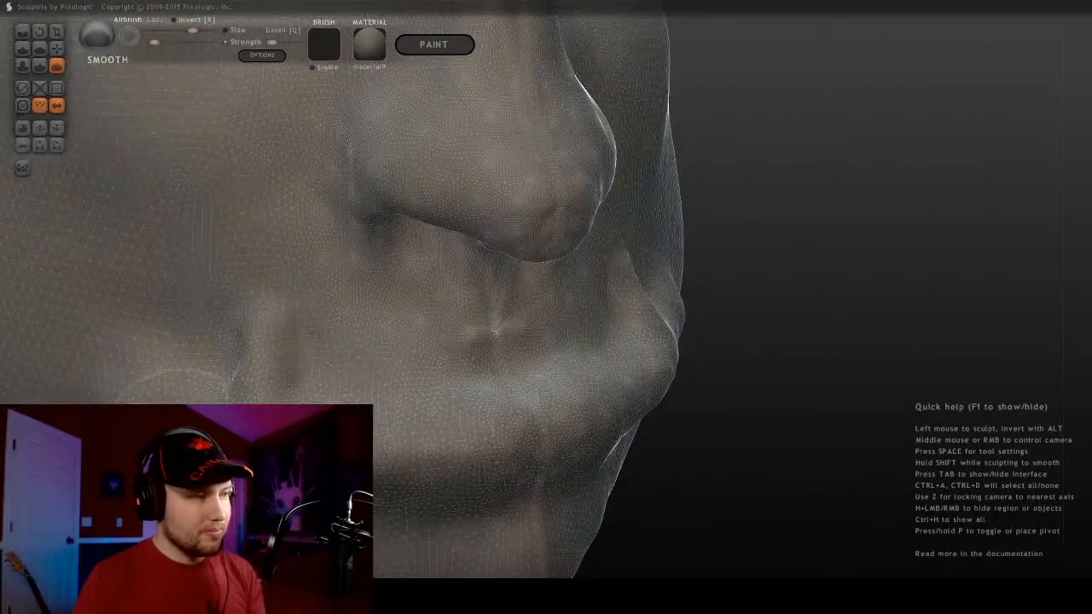
pyautogui.moveTo(120, 426); pyautogui.dragTo(326, 433, button='middle')
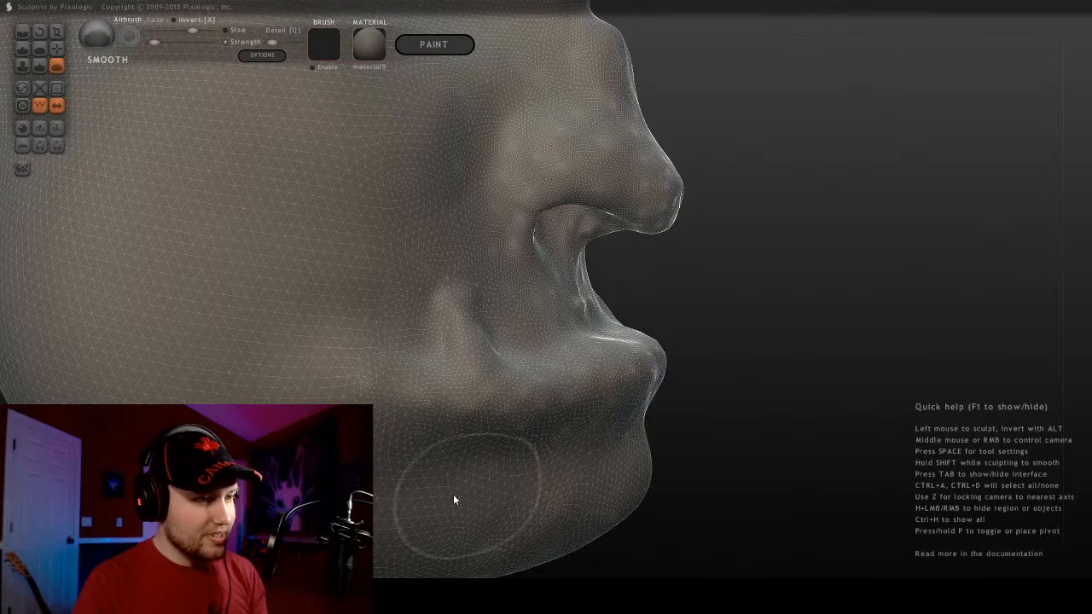
pyautogui.moveTo(453, 500); pyautogui.dragTo(682, 390, button='middle')
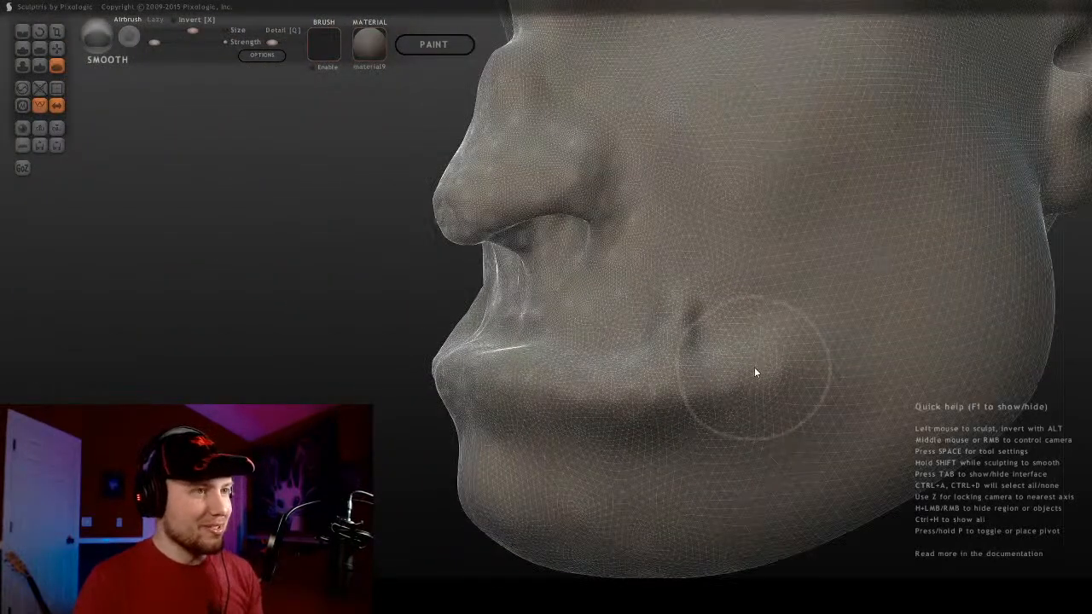
# Cut a sharp groove around the base and sides of the mouth-corner fold with the Crease tool
pyautogui.keyDown('alt'); pyautogui.moveTo(754, 368); pyautogui.dragTo(655, 348, button='middle'); pyautogui.keyUp('alt')
pyautogui.scroll(2, 614, 326)
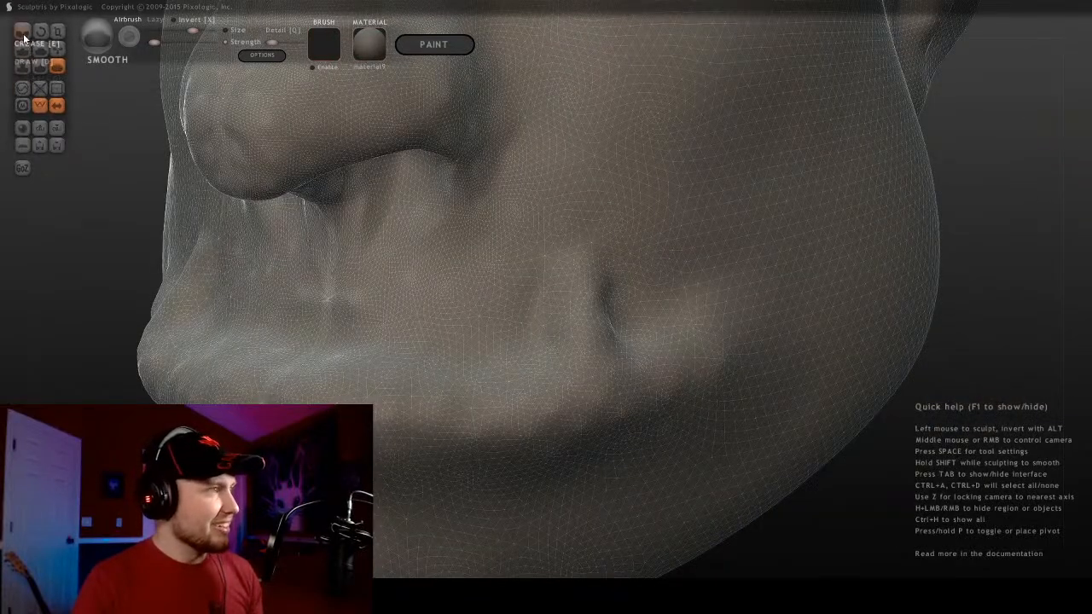
pyautogui.click(23, 34)
pyautogui.scroll(2, 649, 357)
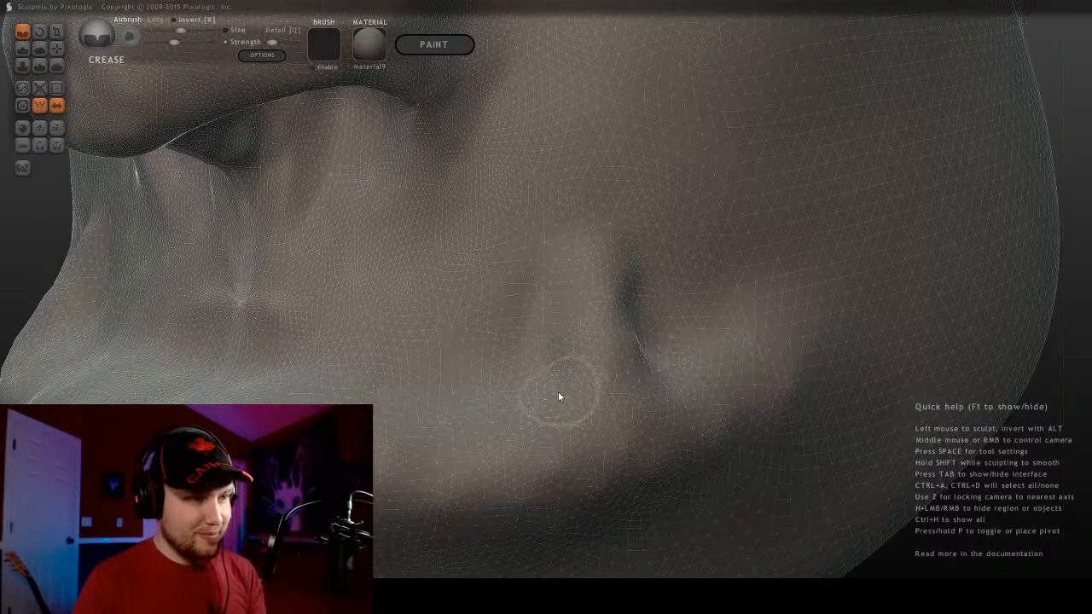
pyautogui.moveTo(558, 395); pyautogui.dragTo(651, 390)
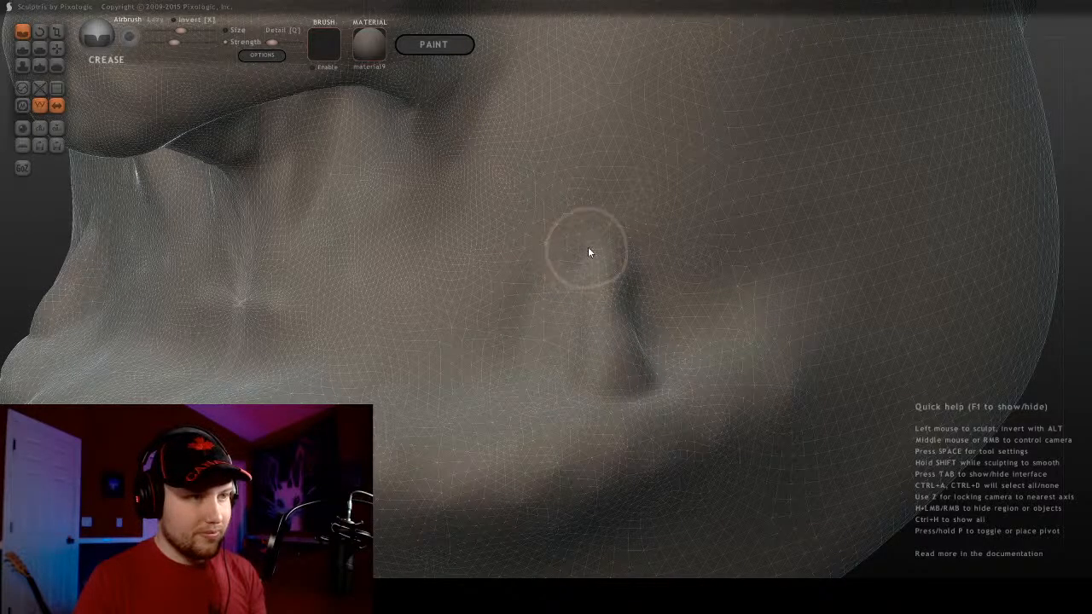
pyautogui.moveTo(660, 329)
pyautogui.mouseDown(button='middle')
pyautogui.moveTo(539, 327)
pyautogui.moveTo(568, 334)
pyautogui.mouseUp(button='middle')
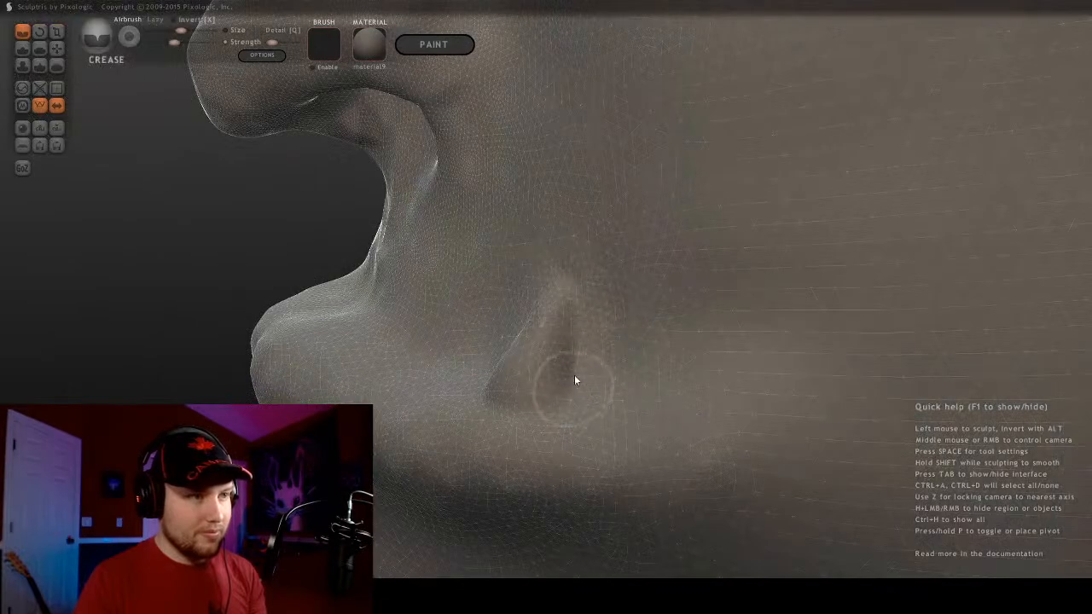
pyautogui.moveTo(504, 426)
pyautogui.mouseDown(button='middle')
pyautogui.moveTo(501, 381)
pyautogui.moveTo(573, 378)
pyautogui.mouseUp(button='middle')
pyautogui.scroll(-3, 563, 261)
pyautogui.moveTo(548, 270)
pyautogui.mouseDown(button='middle')
pyautogui.moveTo(405, 277)
pyautogui.moveTo(233, 267)
pyautogui.mouseUp(button='middle')
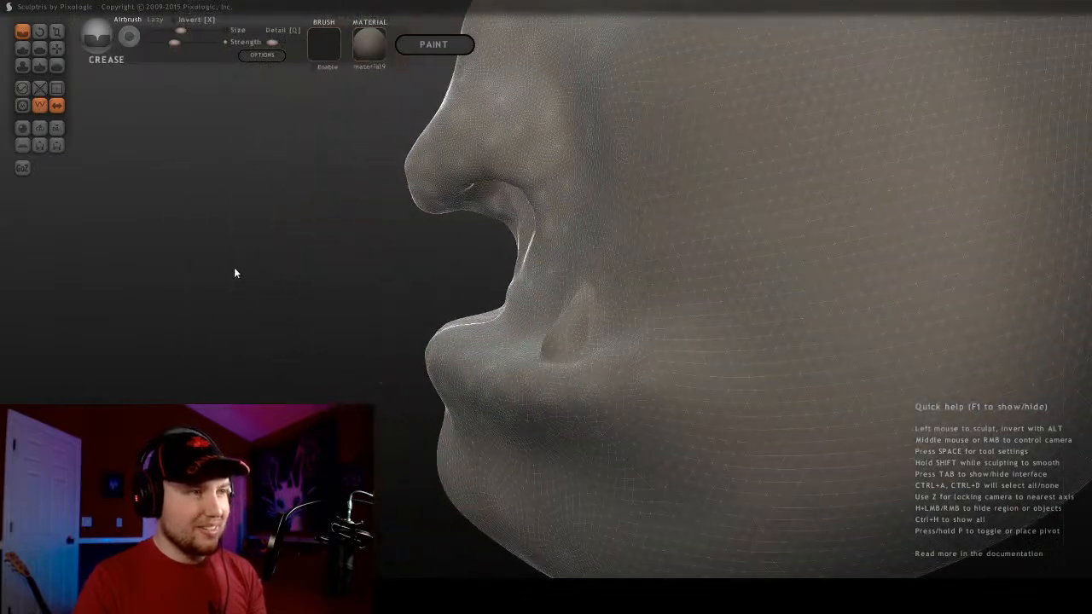
# Crease the upper edge of the protruding lip between the two mouth-corner folds
pyautogui.moveTo(587, 232); pyautogui.dragTo(339, 168, button='middle')
pyautogui.click(57, 64)
pyautogui.scroll(4, 643, 248)
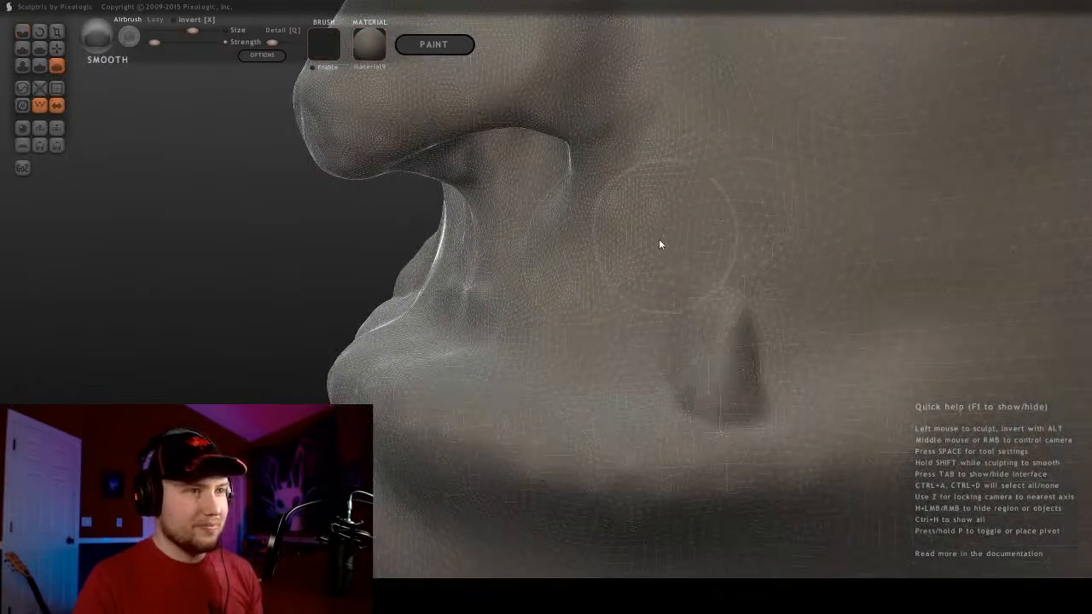
pyautogui.click(23, 31)
pyautogui.moveTo(303, 190); pyautogui.dragTo(674, 326, button='middle')
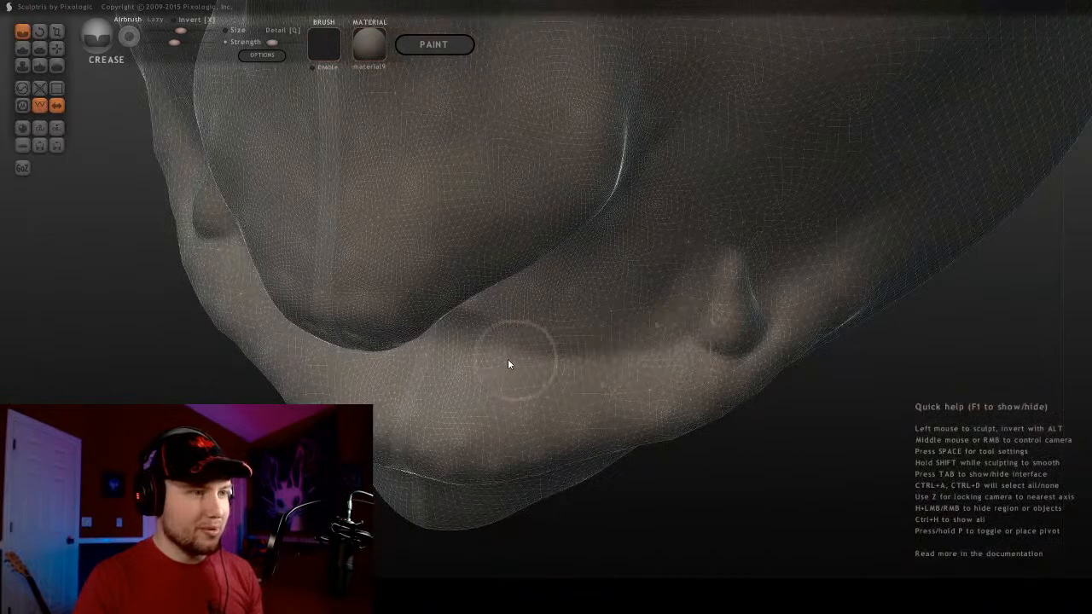
pyautogui.moveTo(575, 361); pyautogui.dragTo(696, 297, button='middle')
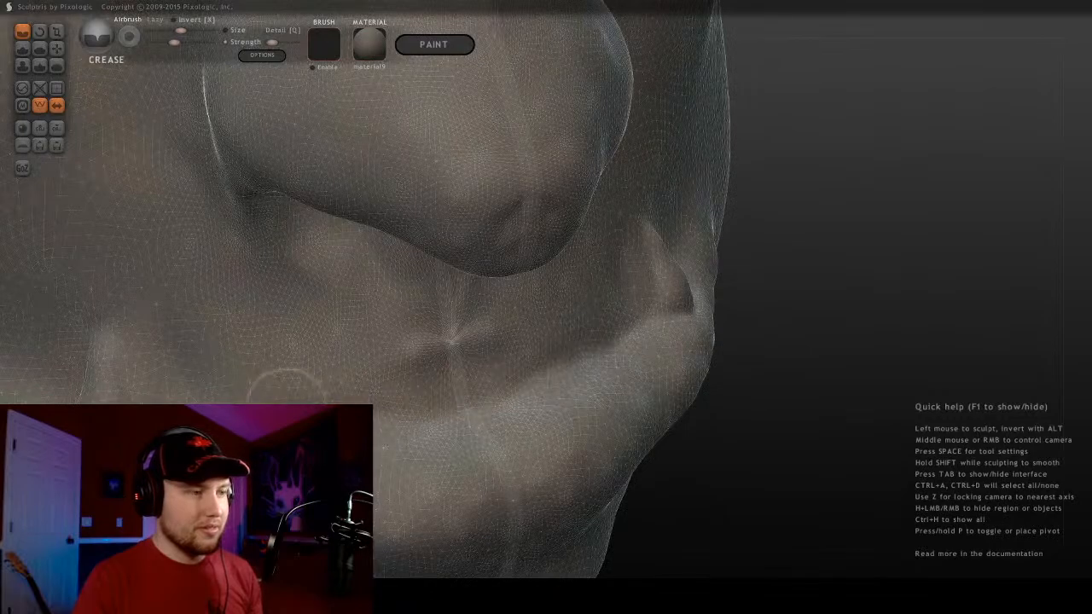
pyautogui.moveTo(285, 385); pyautogui.dragTo(684, 311, button='middle')
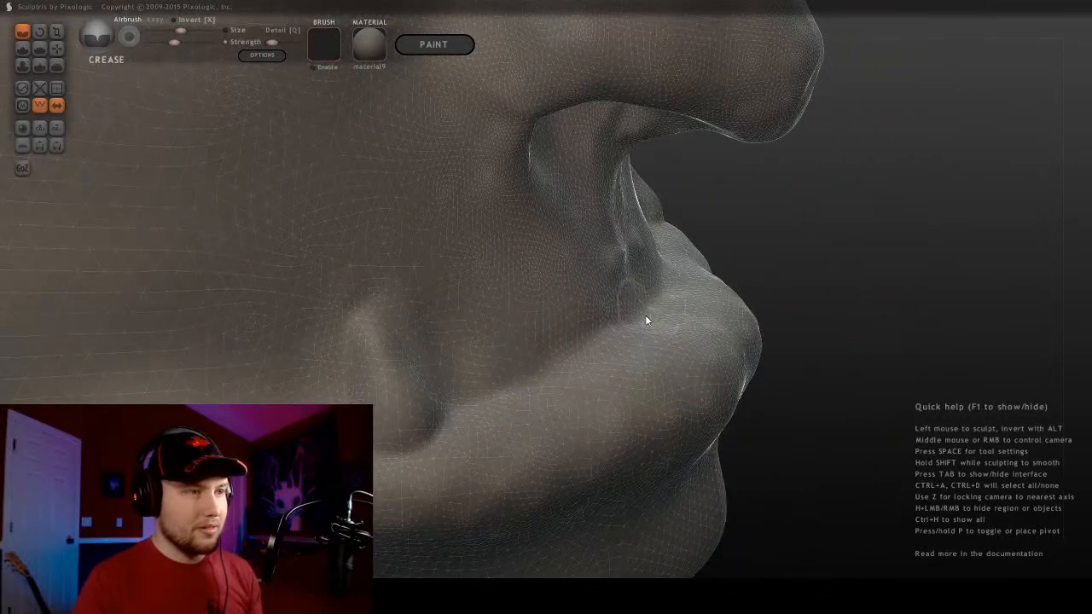
pyautogui.moveTo(645, 321)
pyautogui.mouseDown()
pyautogui.moveTo(469, 392)
pyautogui.moveTo(363, 418)
pyautogui.mouseUp()
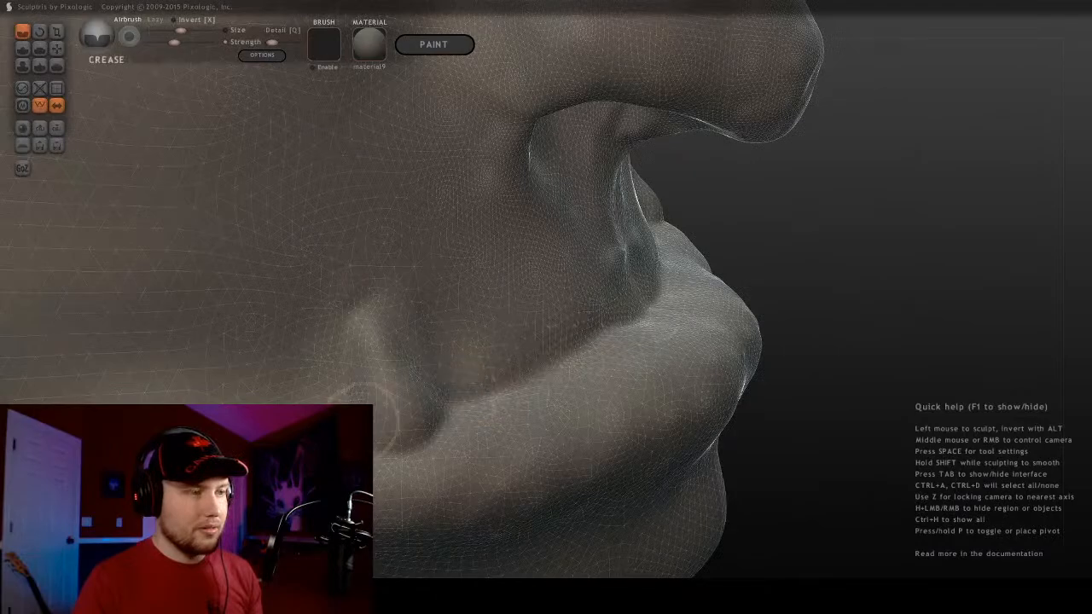
pyautogui.keyDown('alt'); pyautogui.moveTo(360, 420); pyautogui.dragTo(510, 384, button='middle'); pyautogui.keyUp('alt')
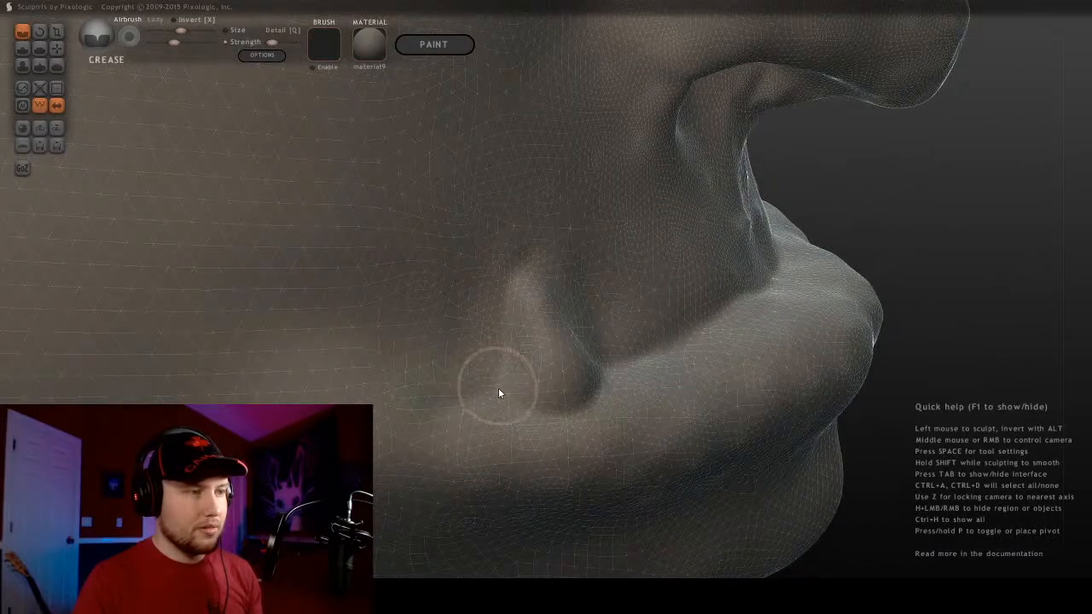
pyautogui.scroll(3, 475, 244)
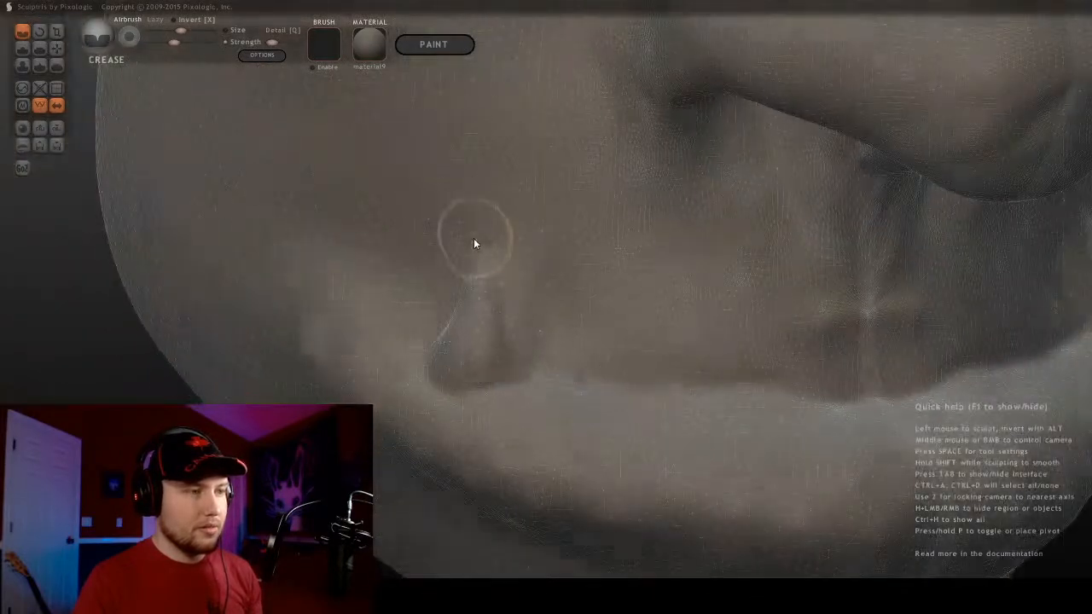
pyautogui.scroll(-5, 475, 243)
pyautogui.moveTo(538, 237); pyautogui.dragTo(688, 281, button='middle')
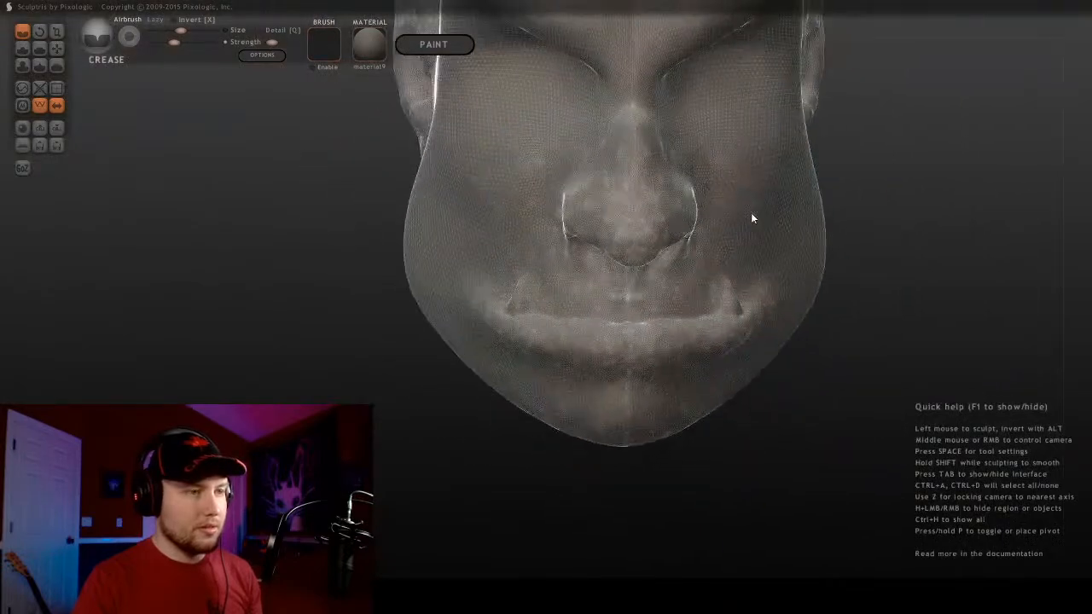
# Smooth the front surface of the protruding lip with the Smooth tool
pyautogui.click(56, 66)
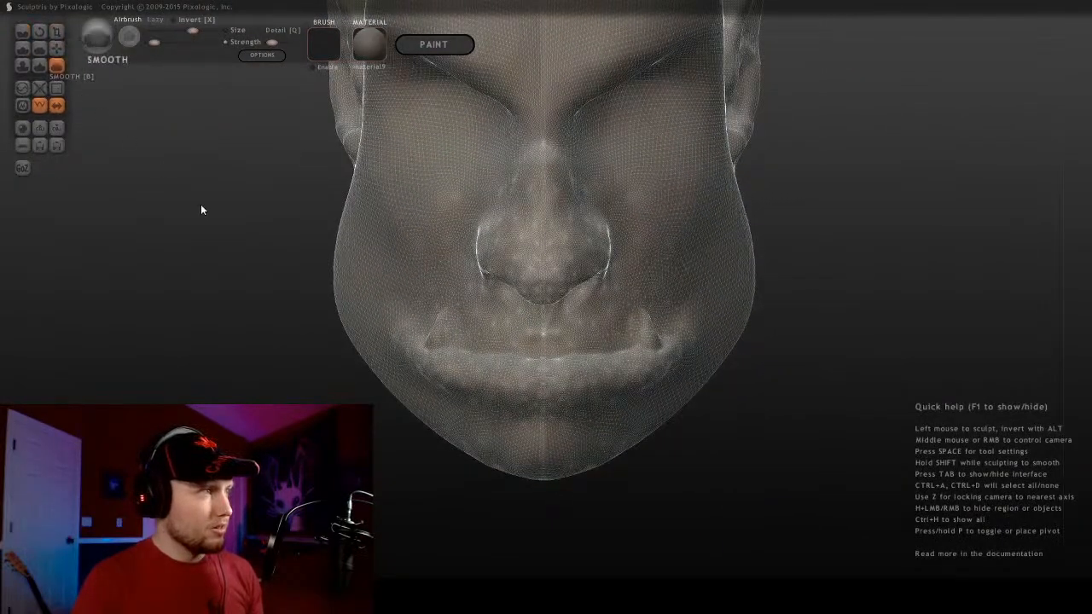
pyautogui.scroll(3, 478, 281)
pyautogui.moveTo(477, 281)
pyautogui.mouseDown(button='middle')
pyautogui.moveTo(558, 321)
pyautogui.moveTo(555, 446)
pyautogui.mouseUp(button='middle')
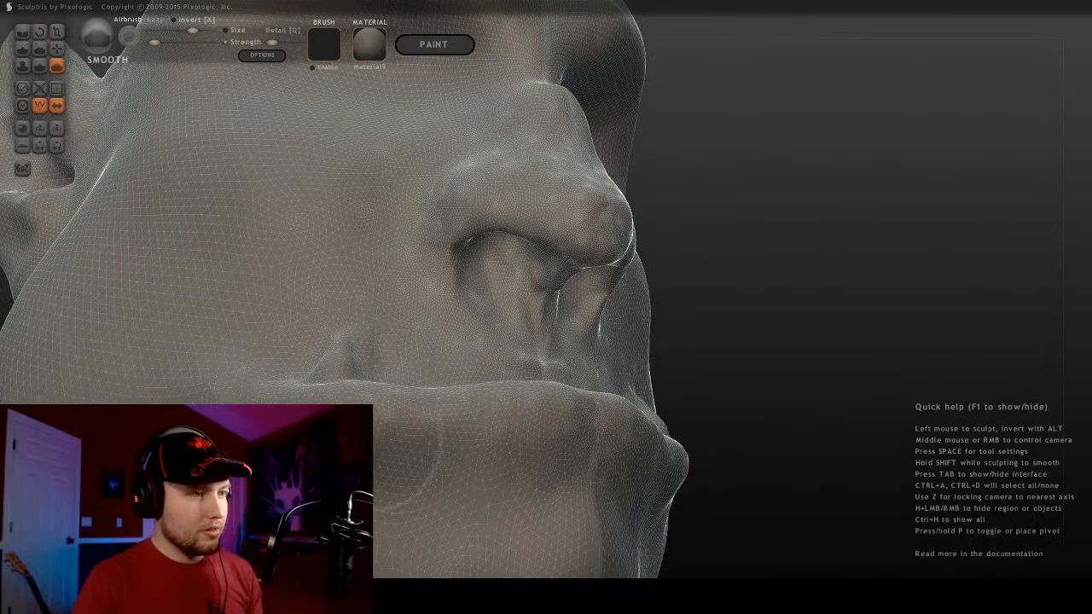
pyautogui.moveTo(367, 435); pyautogui.dragTo(328, 442)
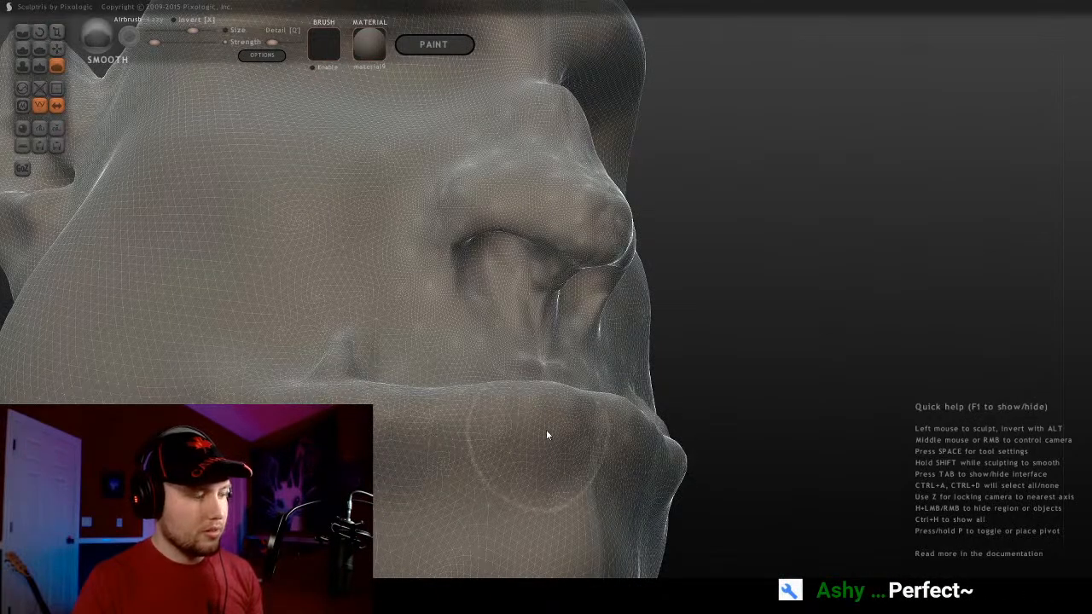
pyautogui.scroll(-3, 546, 431)
pyautogui.moveTo(569, 374); pyautogui.dragTo(333, 401, button='middle')
pyautogui.scroll(2, 579, 425)
pyautogui.moveTo(579, 425); pyautogui.dragTo(695, 426, button='middle')
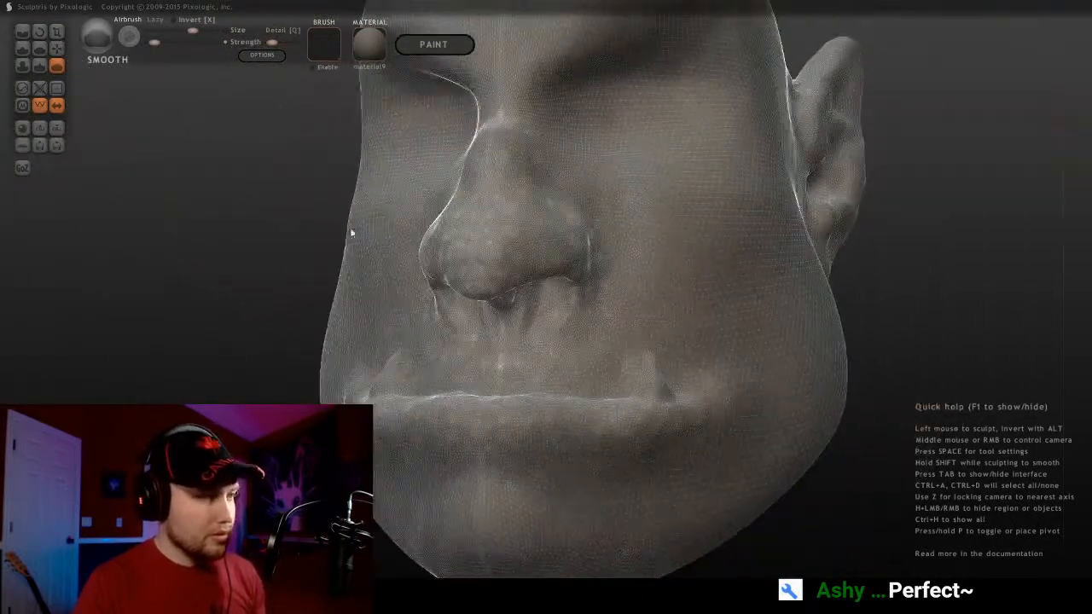
pyautogui.click(23, 31)
pyautogui.moveTo(358, 290)
pyautogui.mouseDown(button='middle')
pyautogui.moveTo(506, 313)
pyautogui.moveTo(603, 439)
pyautogui.mouseUp(button='middle')
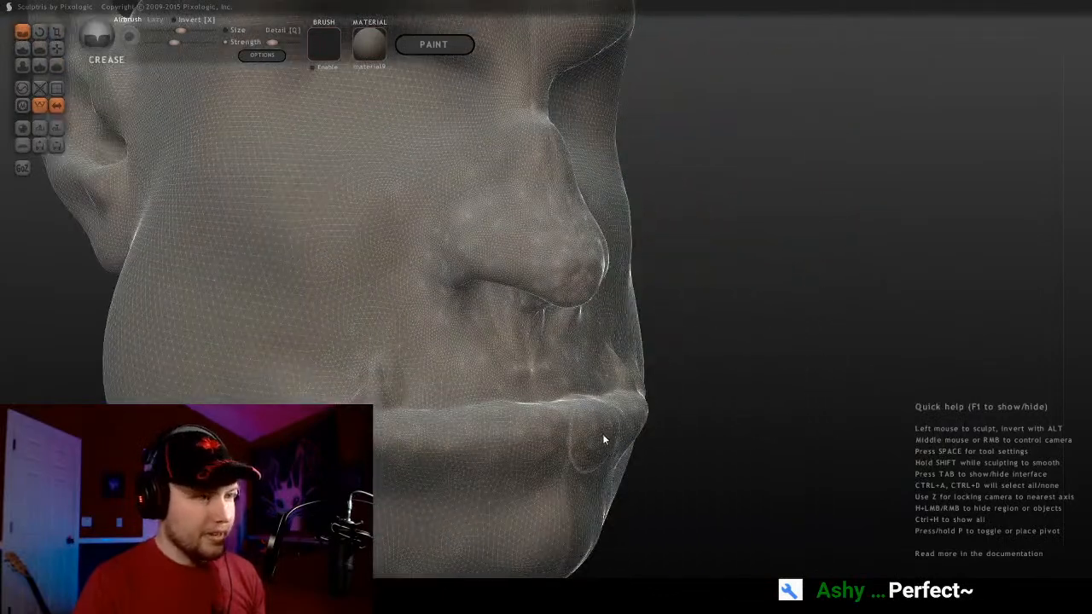
pyautogui.press(']')
pyautogui.moveTo(595, 449); pyautogui.dragTo(575, 454)
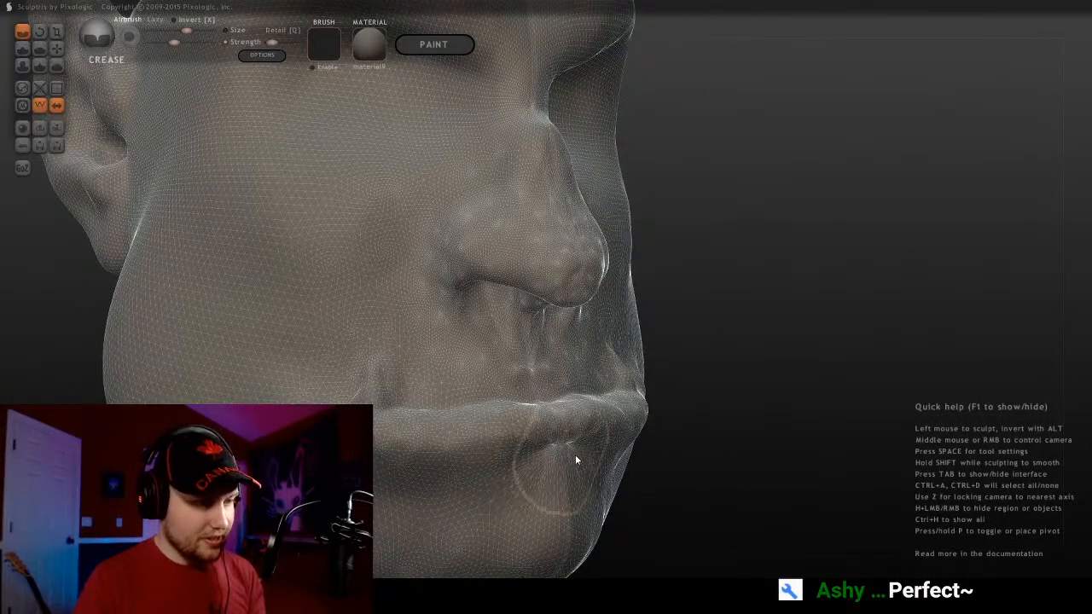
pyautogui.hotkey('ctrl', 'z')
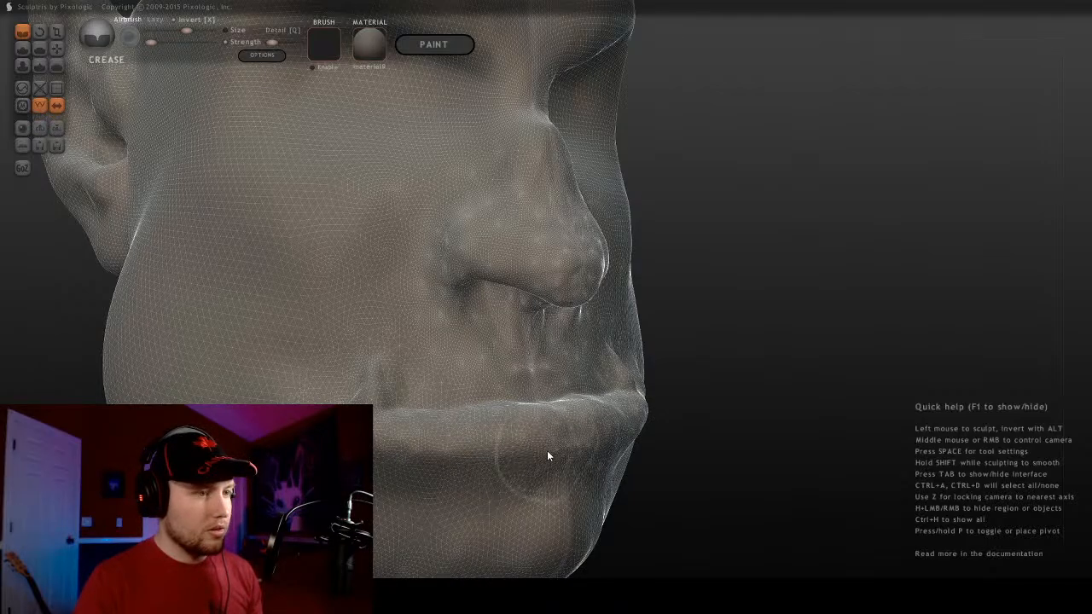
# Examine the protruding lip, the jaw and the underside of the chin from several angles
pyautogui.moveTo(546, 451); pyautogui.dragTo(498, 451, button='middle')
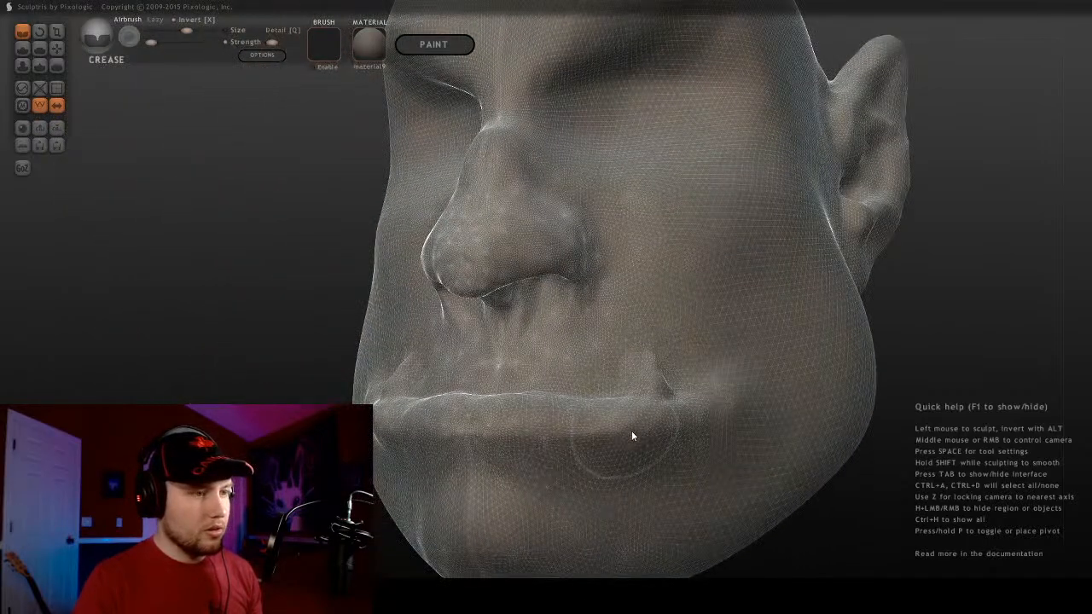
pyautogui.moveTo(548, 365)
pyautogui.mouseDown(button='middle')
pyautogui.moveTo(779, 361)
pyautogui.moveTo(695, 431)
pyautogui.moveTo(537, 434)
pyautogui.moveTo(683, 358)
pyautogui.moveTo(640, 300)
pyautogui.mouseUp(button='middle')
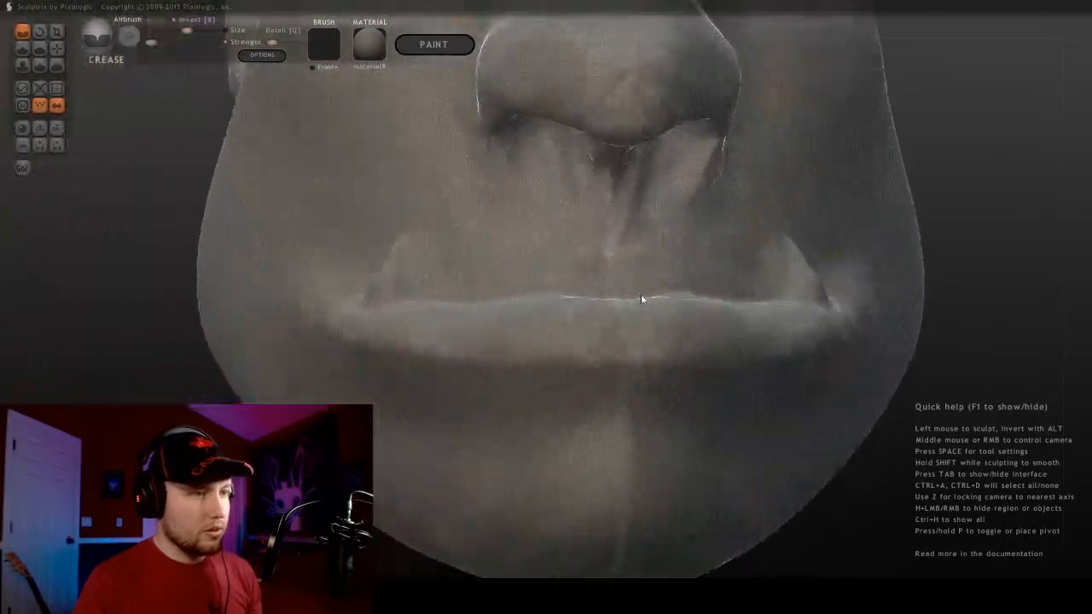
pyautogui.scroll(-3, 441, 341)
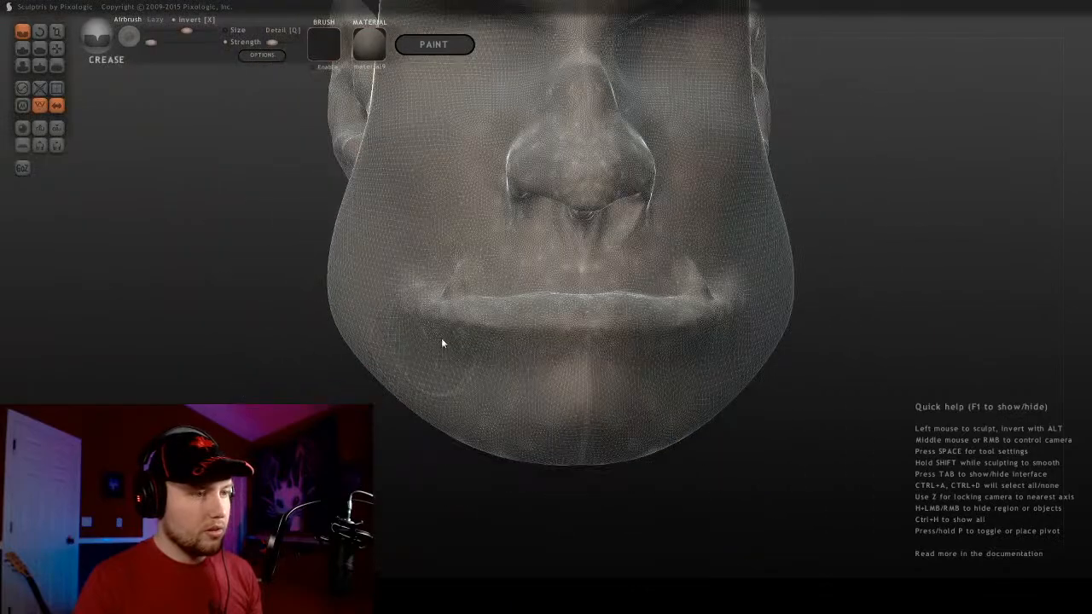
pyautogui.moveTo(441, 341)
pyautogui.mouseDown(button='middle')
pyautogui.moveTo(629, 239)
pyautogui.moveTo(575, 162)
pyautogui.moveTo(209, 114)
pyautogui.mouseUp(button='middle')
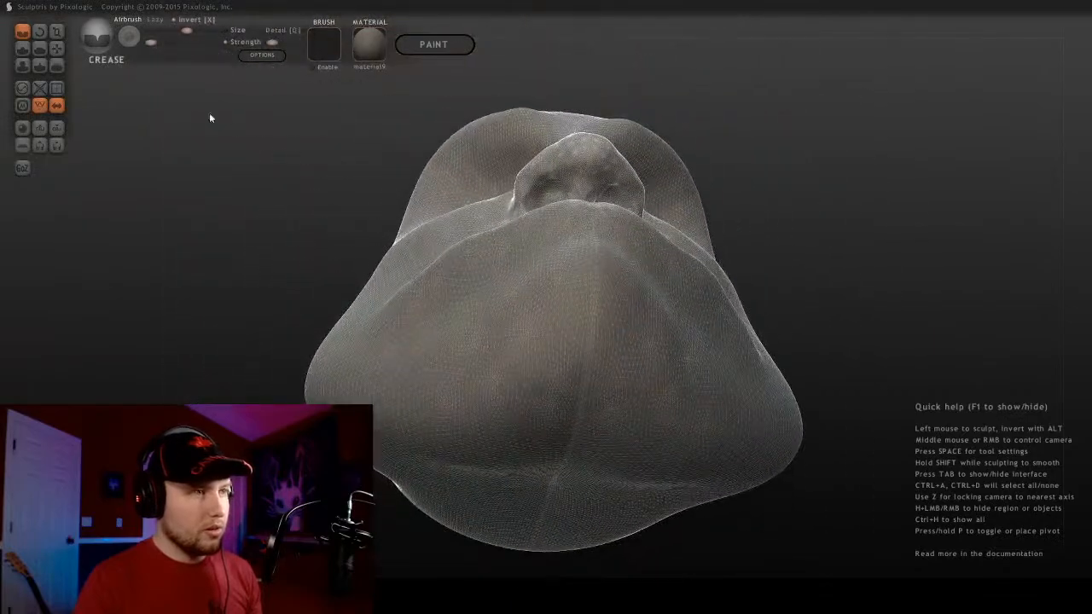
pyautogui.click(56, 49)
pyautogui.press('[')
pyautogui.press('[')
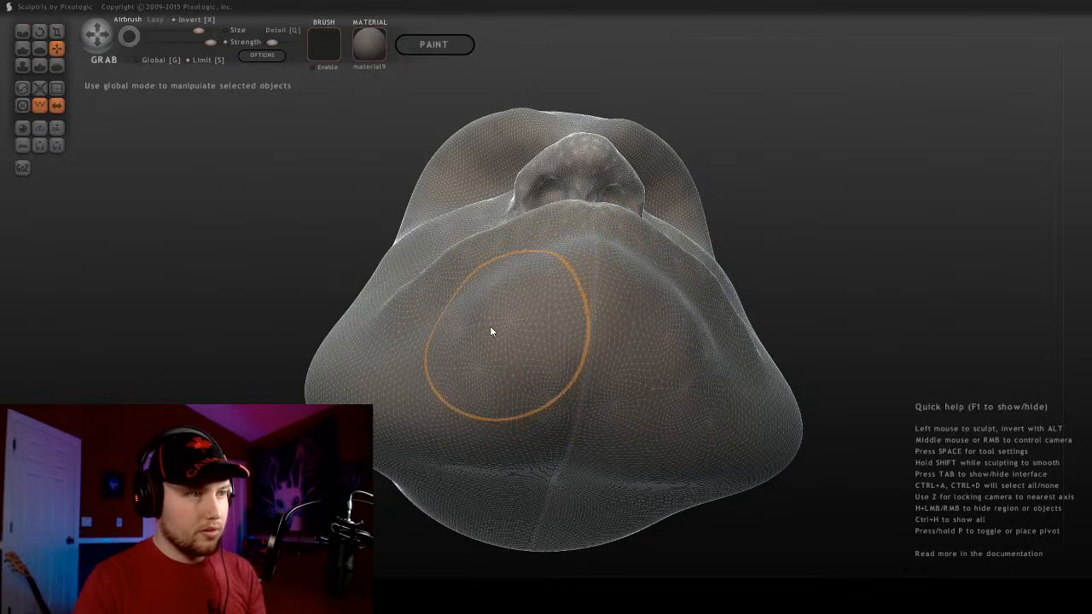
pyautogui.moveTo(490, 326)
pyautogui.mouseDown(button='middle')
pyautogui.moveTo(449, 320)
pyautogui.moveTo(357, 391)
pyautogui.moveTo(626, 423)
pyautogui.moveTo(490, 466)
pyautogui.moveTo(590, 411)
pyautogui.moveTo(697, 421)
pyautogui.mouseUp(button='middle')
pyautogui.scroll(3, 698, 422)
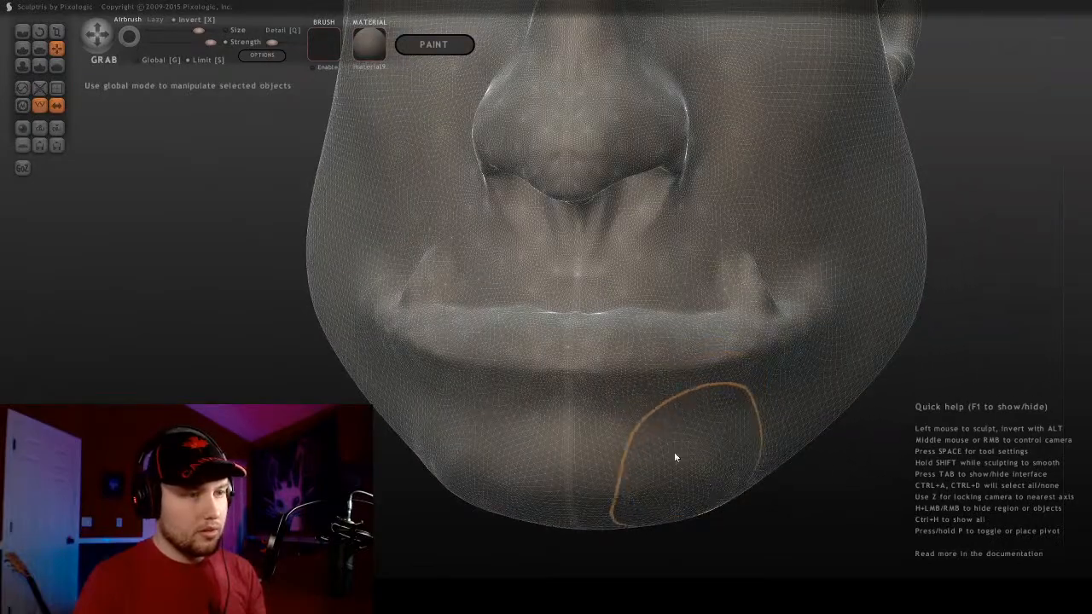
# Deepen the area between the protruding lip and the chin with the Crease tool, using an enlarged brush
pyautogui.click(22, 31)
pyautogui.press(']')
pyautogui.press(']')
pyautogui.press(']')
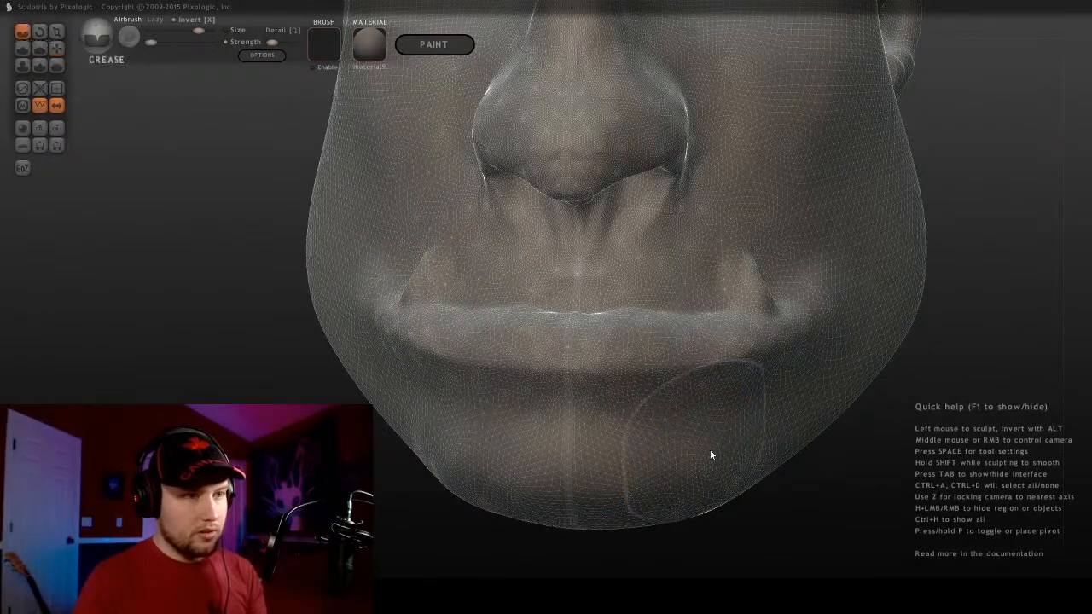
pyautogui.moveTo(775, 397)
pyautogui.mouseDown(button='middle')
pyautogui.moveTo(597, 316)
pyautogui.moveTo(490, 329)
pyautogui.moveTo(699, 350)
pyautogui.mouseUp(button='middle')
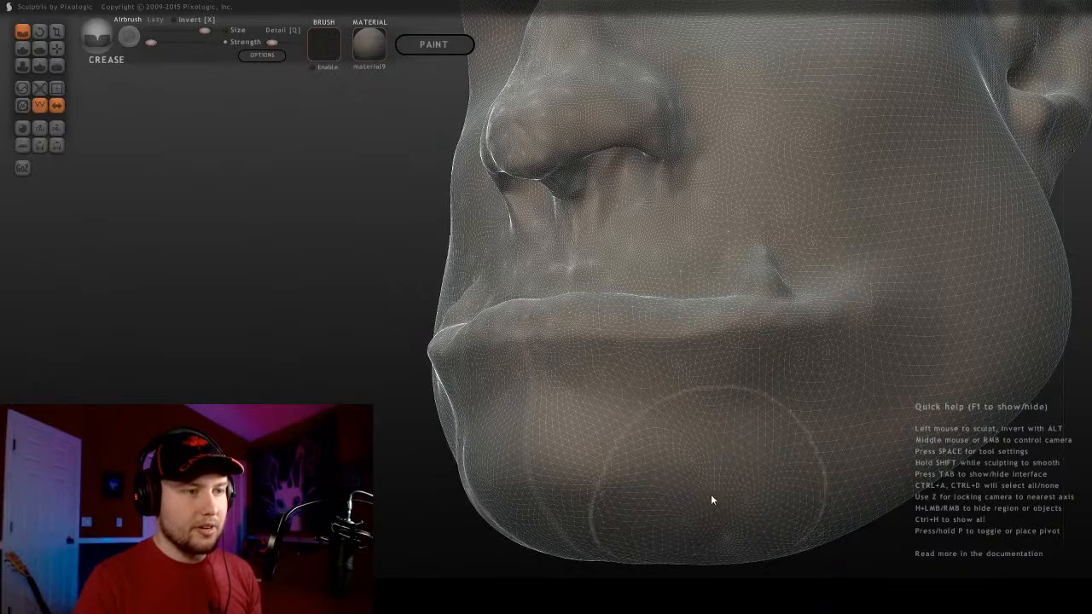
pyautogui.moveTo(376, 368); pyautogui.dragTo(523, 392)
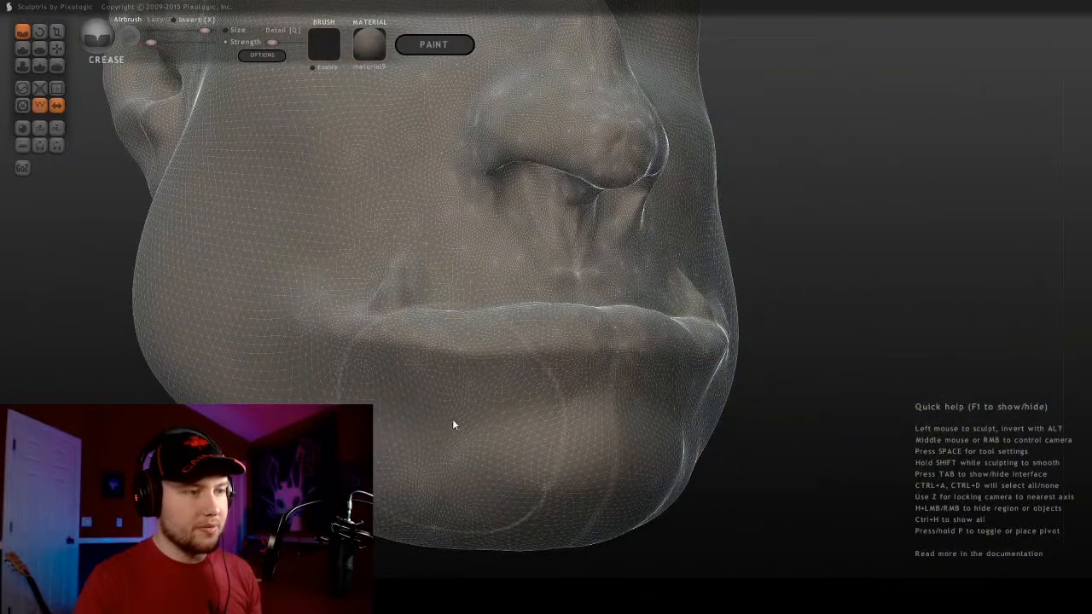
# Carve a fold from beside the nostril across the cheek and around the mouth corner with a smaller, stronger Crease brush
pyautogui.moveTo(751, 367); pyautogui.dragTo(367, 209, button='middle')
pyautogui.scroll(-3, 608, 241)
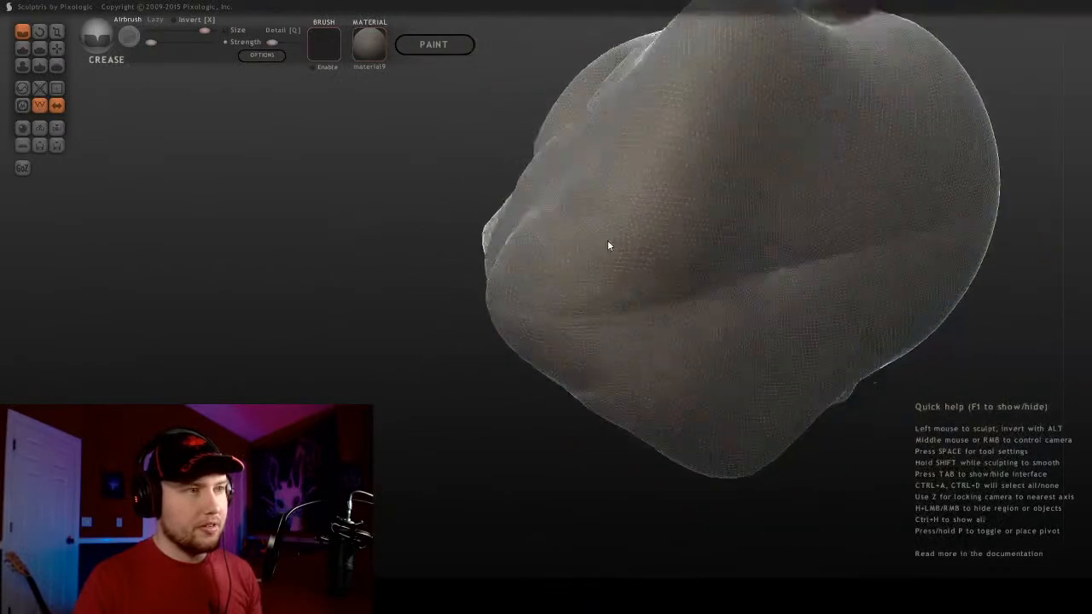
pyautogui.moveTo(608, 245)
pyautogui.mouseDown(button='middle')
pyautogui.moveTo(683, 347)
pyautogui.moveTo(639, 357)
pyautogui.moveTo(649, 321)
pyautogui.moveTo(477, 285)
pyautogui.moveTo(502, 203)
pyautogui.moveTo(922, 311)
pyautogui.moveTo(847, 378)
pyautogui.moveTo(658, 293)
pyautogui.moveTo(640, 297)
pyautogui.moveTo(626, 256)
pyautogui.moveTo(637, 213)
pyautogui.moveTo(712, 211)
pyautogui.mouseUp(button='middle')
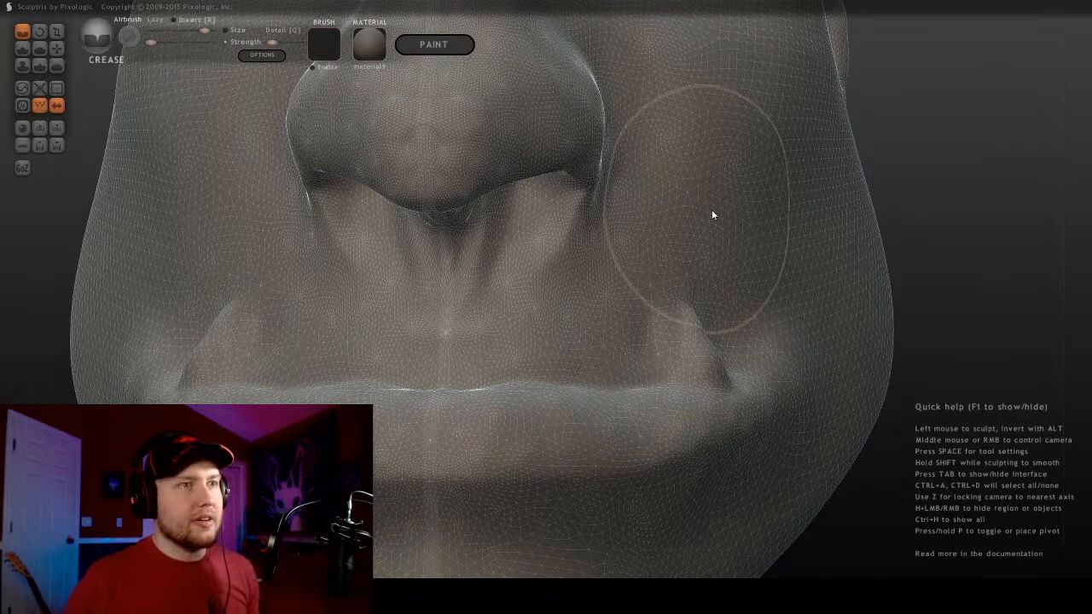
pyautogui.scroll(-2, 705, 223)
pyautogui.moveTo(733, 223); pyautogui.dragTo(615, 185, button='middle')
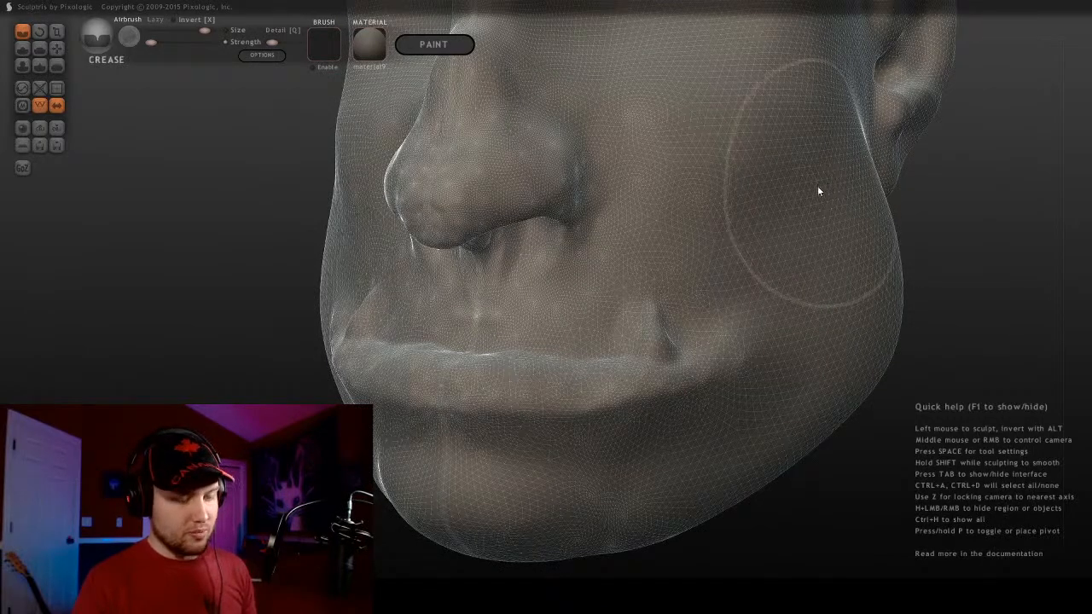
pyautogui.press('[')
pyautogui.press('[')
pyautogui.press('[')
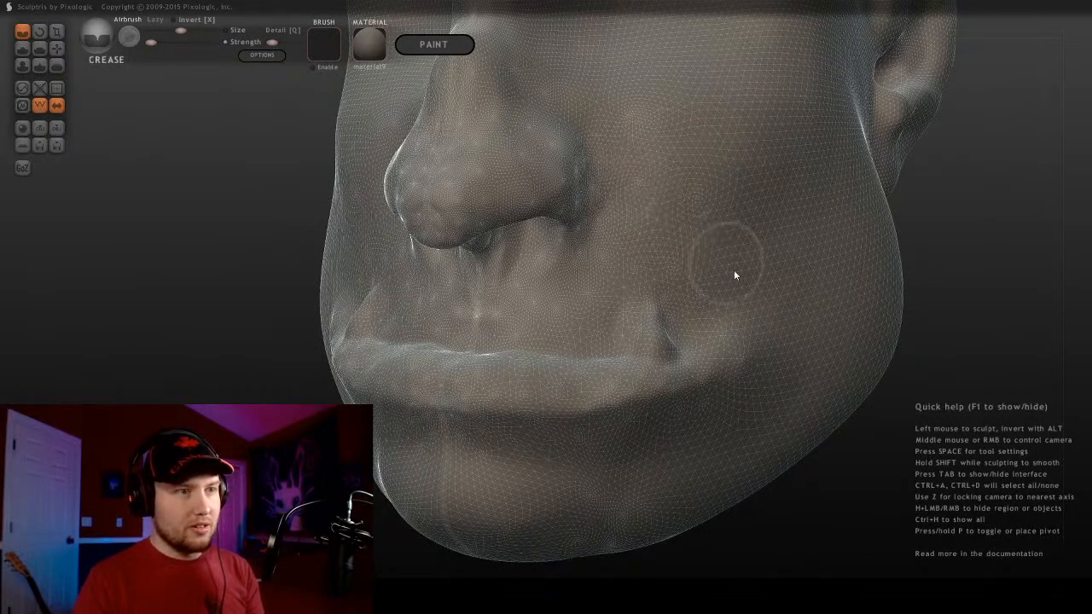
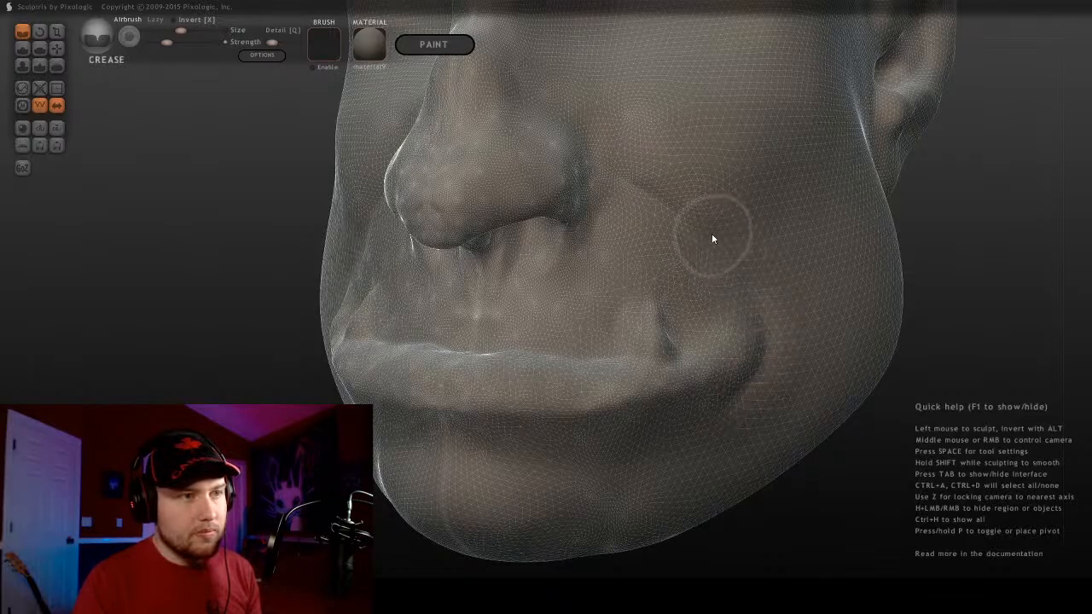
pyautogui.moveTo(665, 197)
pyautogui.mouseDown()
pyautogui.moveTo(620, 172)
pyautogui.moveTo(712, 243)
pyautogui.mouseUp()
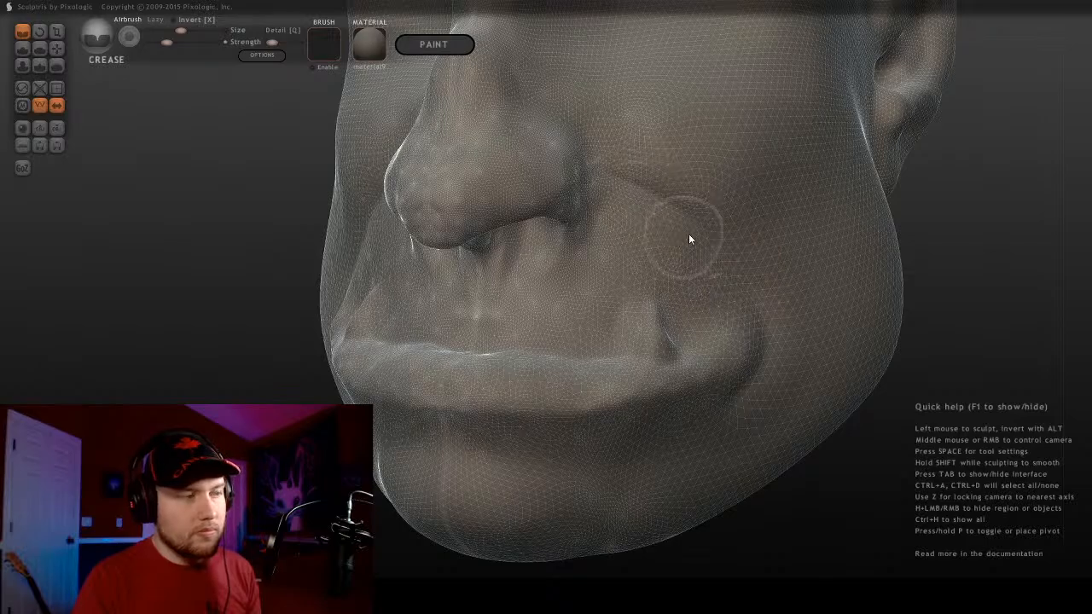
# Pull the cheeks outward above the nose-to-mouth folds with the Grab tool so they bulge beside the nose
pyautogui.scroll(-2, 690, 234)
pyautogui.moveTo(691, 237); pyautogui.dragTo(485, 163, button='middle')
pyautogui.scroll(3, 701, 208)
pyautogui.scroll(2, 528, 168)
pyautogui.click(56, 49)
pyautogui.scroll(-2, 620, 195)
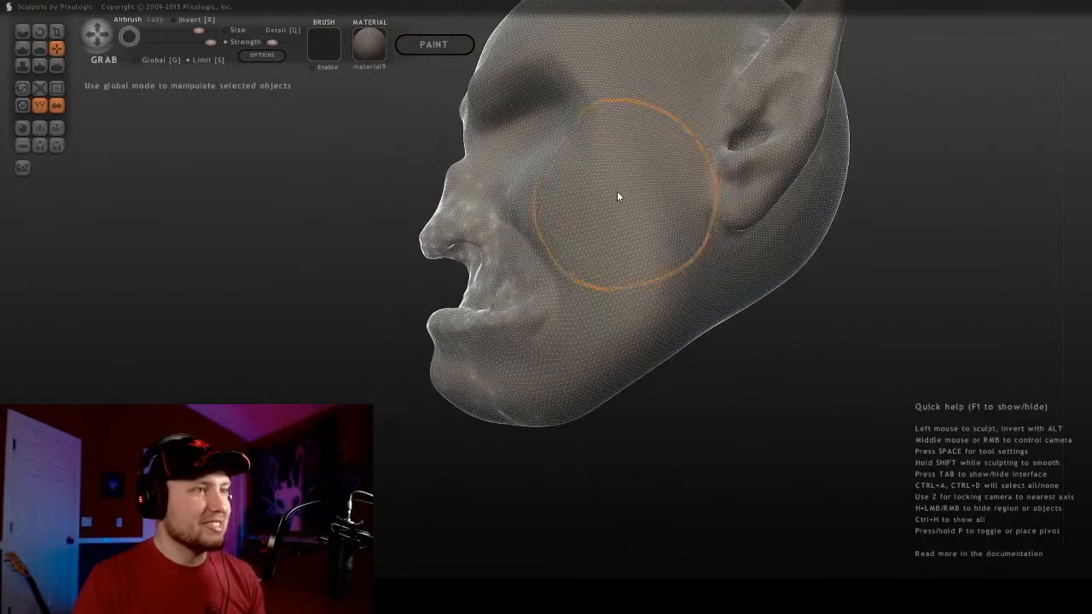
pyautogui.moveTo(617, 195)
pyautogui.keyDown('alt'); pyautogui.mouseDown(button='middle')
pyautogui.moveTo(632, 304)
pyautogui.moveTo(734, 327)
pyautogui.moveTo(550, 311)
pyautogui.moveTo(397, 379)
pyautogui.moveTo(515, 317)
pyautogui.moveTo(823, 220)
pyautogui.moveTo(641, 305)
pyautogui.mouseUp(button='middle'); pyautogui.keyUp('alt')
pyautogui.scroll(2, 633, 304)
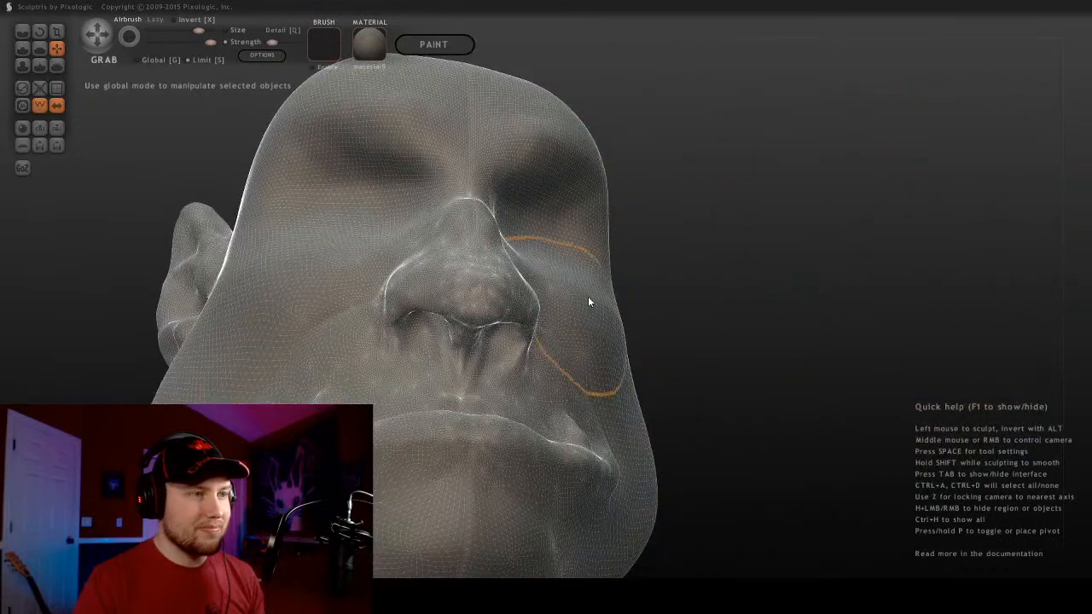
pyautogui.moveTo(494, 297); pyautogui.dragTo(209, 343, button='middle')
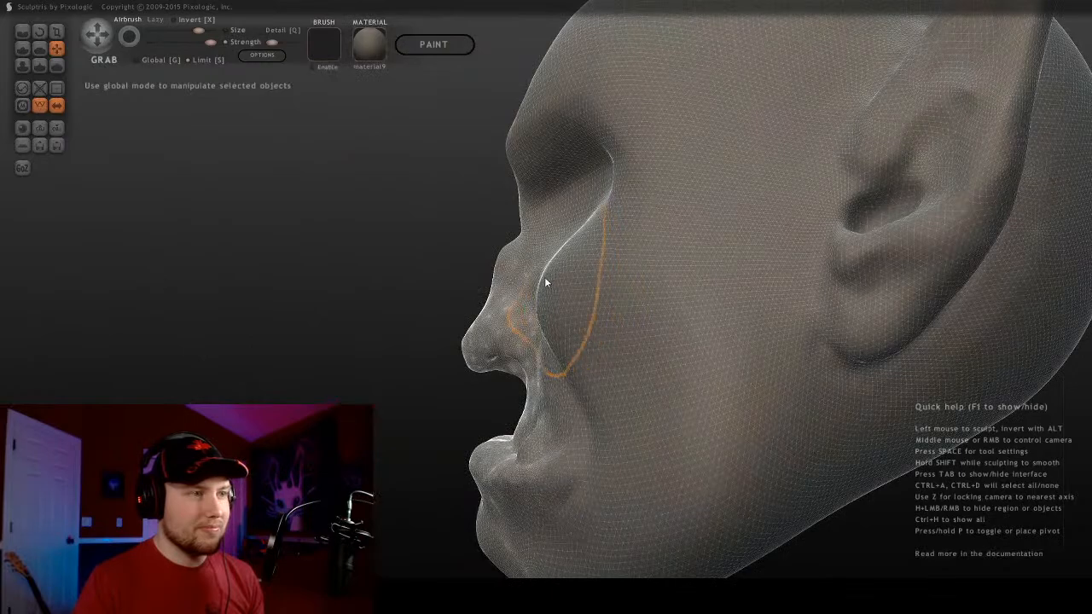
pyautogui.moveTo(536, 280)
pyautogui.mouseDown(button='middle')
pyautogui.moveTo(765, 363)
pyautogui.moveTo(761, 427)
pyautogui.moveTo(578, 337)
pyautogui.moveTo(626, 188)
pyautogui.moveTo(561, 173)
pyautogui.moveTo(487, 297)
pyautogui.moveTo(378, 263)
pyautogui.moveTo(409, 261)
pyautogui.moveTo(395, 293)
pyautogui.moveTo(760, 302)
pyautogui.moveTo(643, 292)
pyautogui.mouseUp(button='middle')
# Hide the mesh wireframe and check the whole head and the new cheek folds
pyautogui.scroll(-5, 406, 290)
pyautogui.press('w')
pyautogui.keyDown('alt'); pyautogui.moveTo(649, 355); pyautogui.dragTo(685, 309, button='middle'); pyautogui.keyUp('alt')
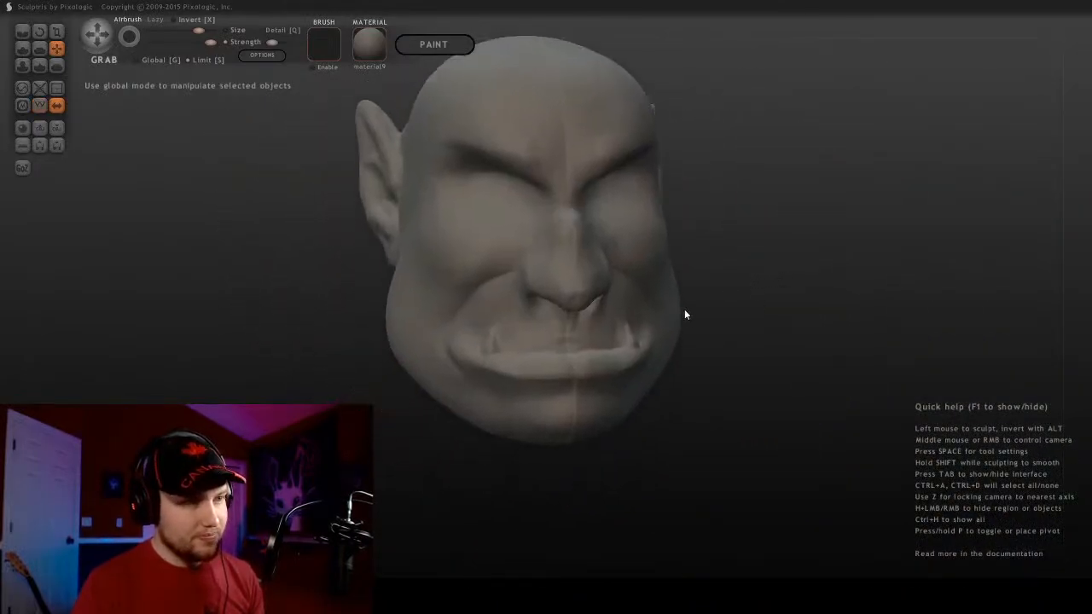
pyautogui.scroll(4, 741, 336)
pyautogui.moveTo(742, 342); pyautogui.dragTo(261, 170, button='middle')
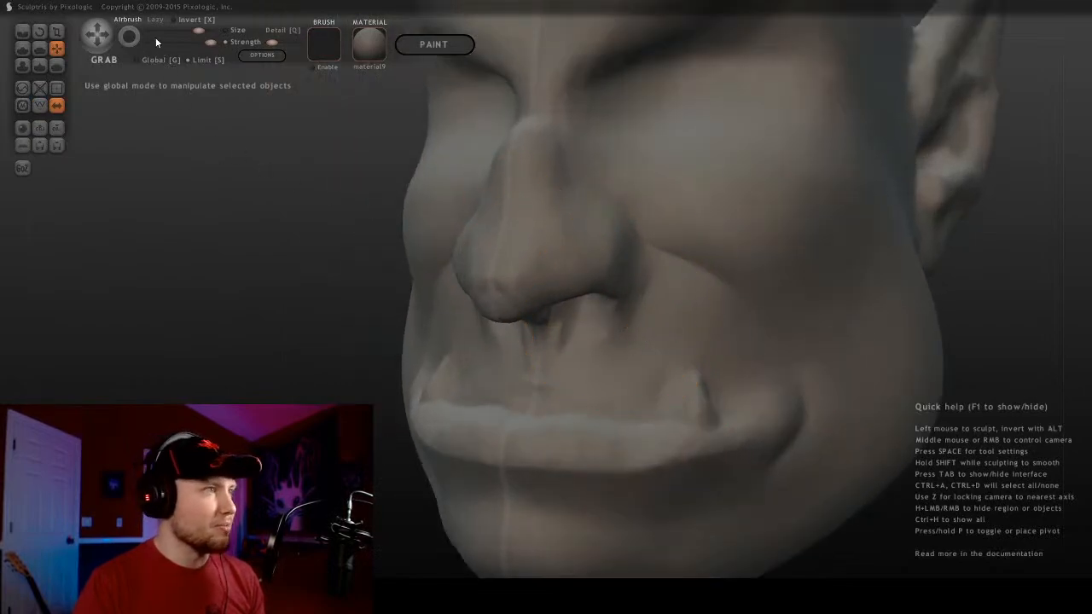
# Smooth the bumps on the nose tip and around its lower edge with the Smooth tool, reducing its brush size
pyautogui.click(23, 33)
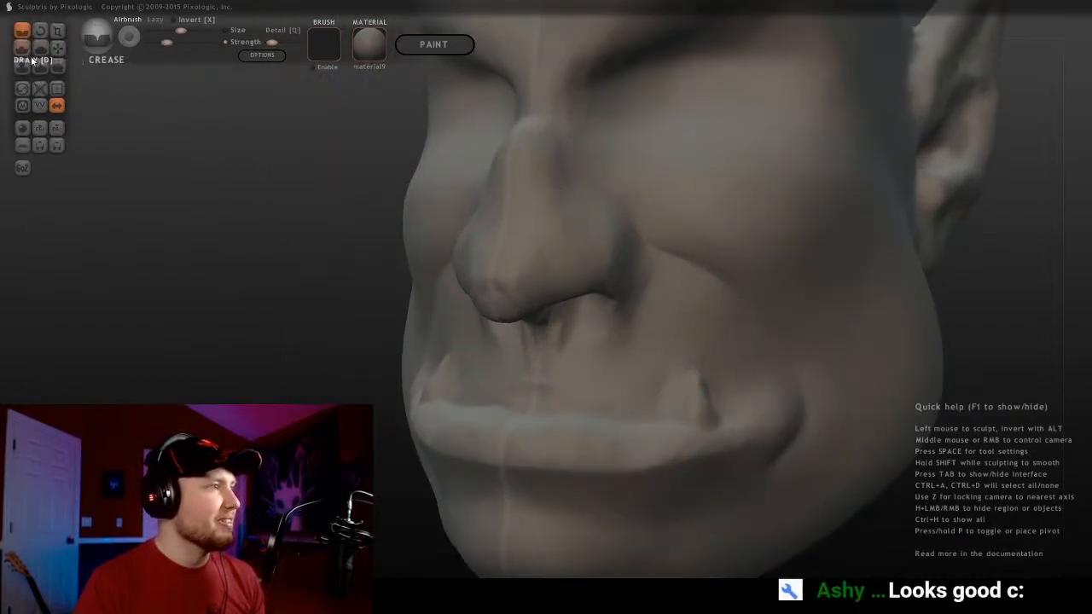
pyautogui.click(57, 65)
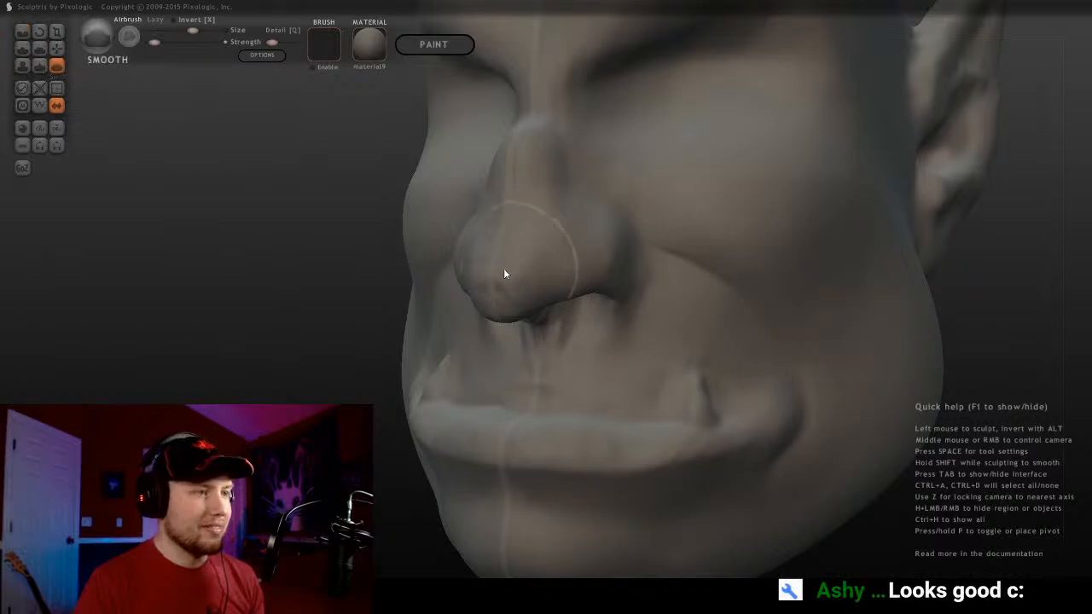
pyautogui.press('z')
pyautogui.scroll(3, 546, 271)
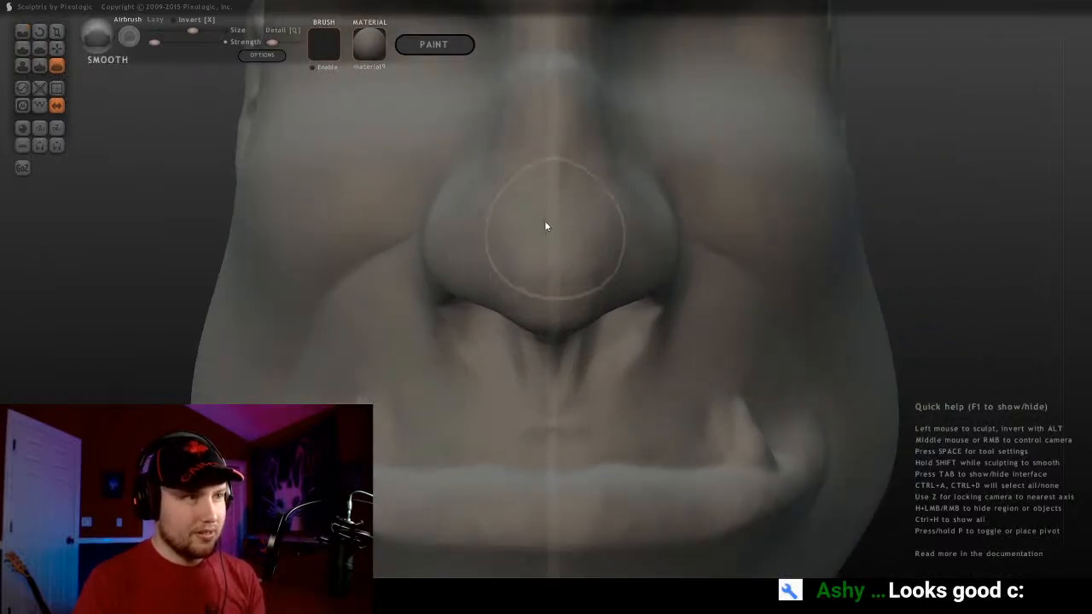
pyautogui.moveTo(545, 220); pyautogui.dragTo(481, 252, button='right')
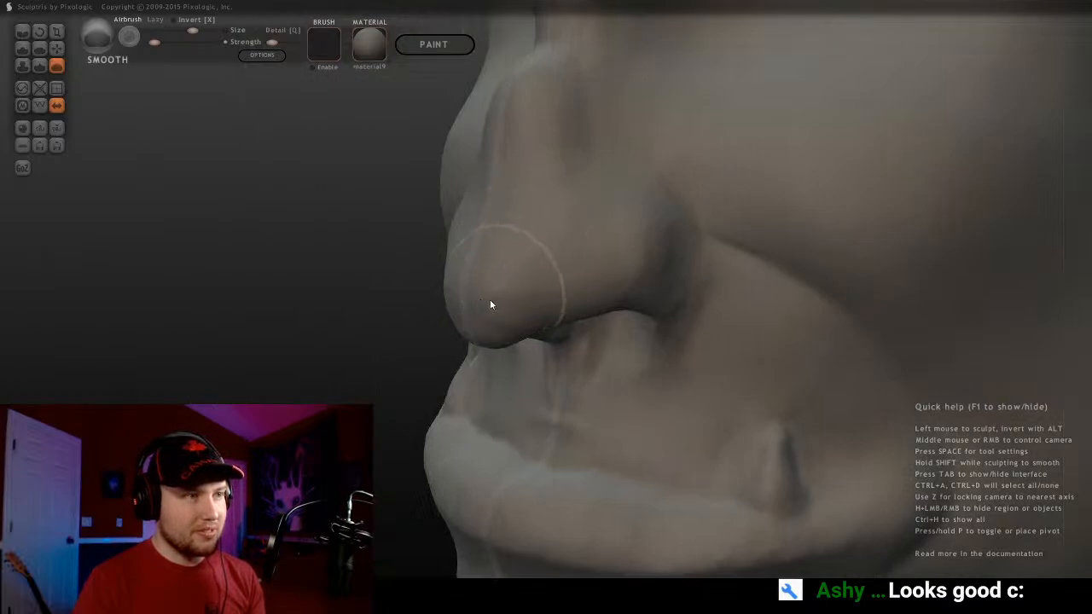
pyautogui.moveTo(492, 305); pyautogui.dragTo(457, 295, button='right')
pyautogui.press('[')
pyautogui.press('[')
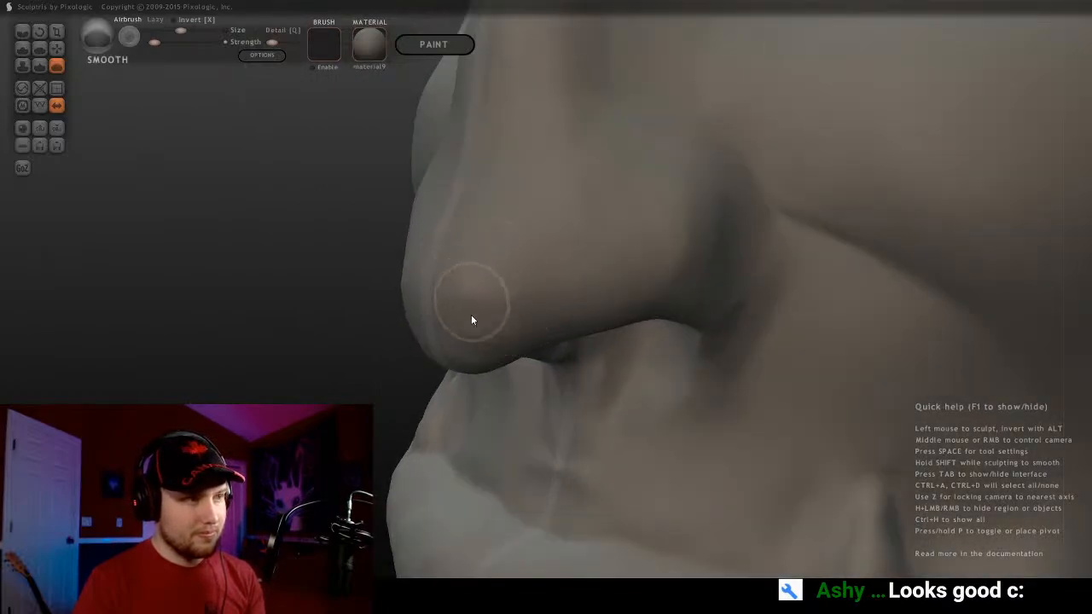
pyautogui.moveTo(464, 308); pyautogui.dragTo(490, 312, button='right')
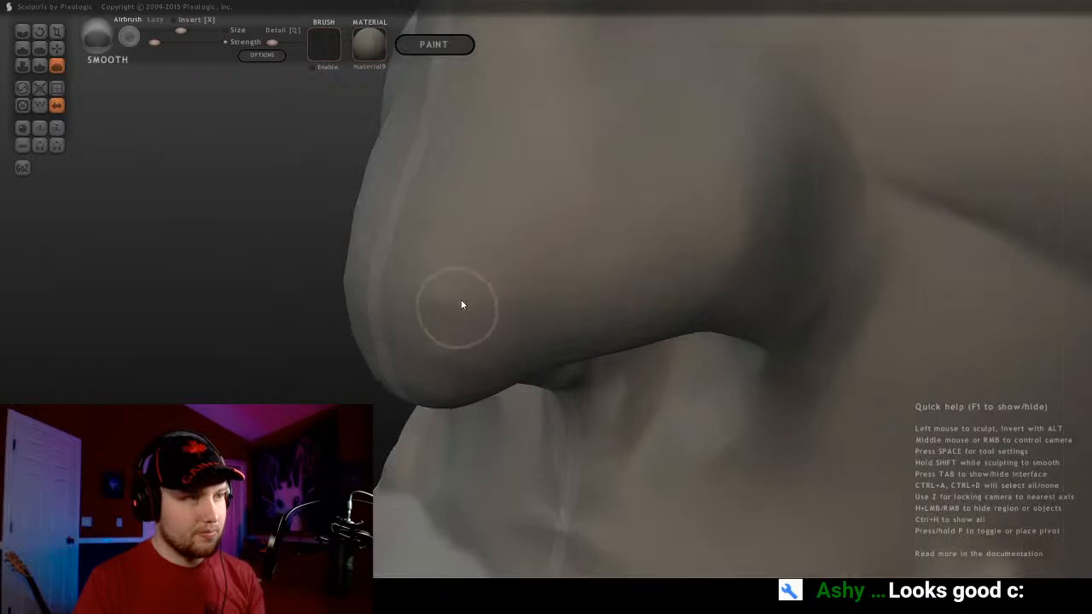
pyautogui.moveTo(439, 365)
pyautogui.mouseDown(button='right')
pyautogui.moveTo(444, 292)
pyautogui.moveTo(611, 237)
pyautogui.moveTo(731, 282)
pyautogui.moveTo(611, 281)
pyautogui.mouseUp(button='right')
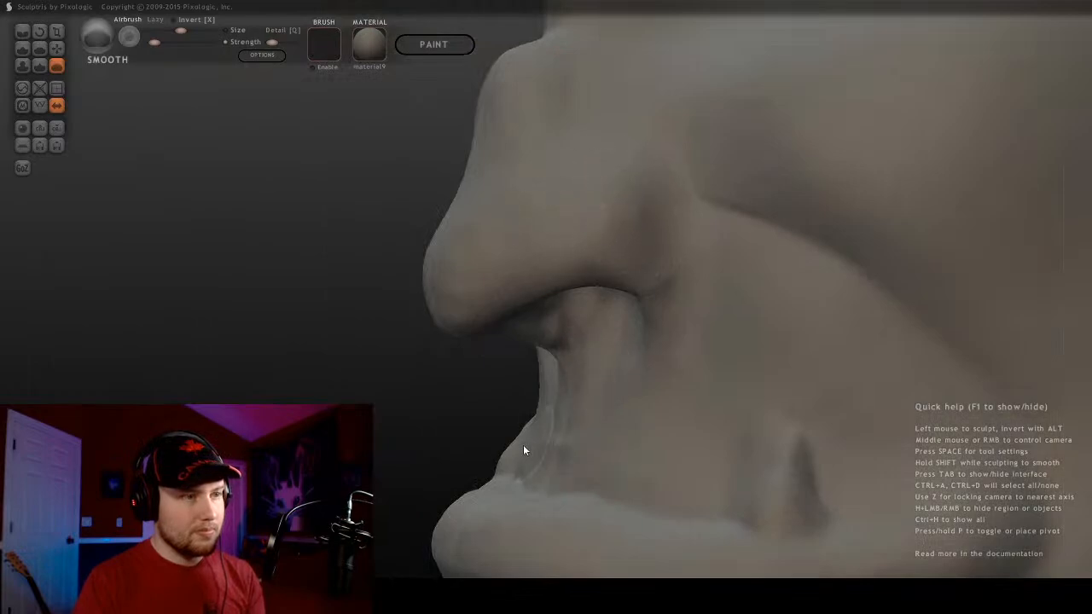
pyautogui.moveTo(551, 452)
pyautogui.mouseDown(button='right')
pyautogui.moveTo(723, 429)
pyautogui.moveTo(708, 431)
pyautogui.mouseUp(button='right')
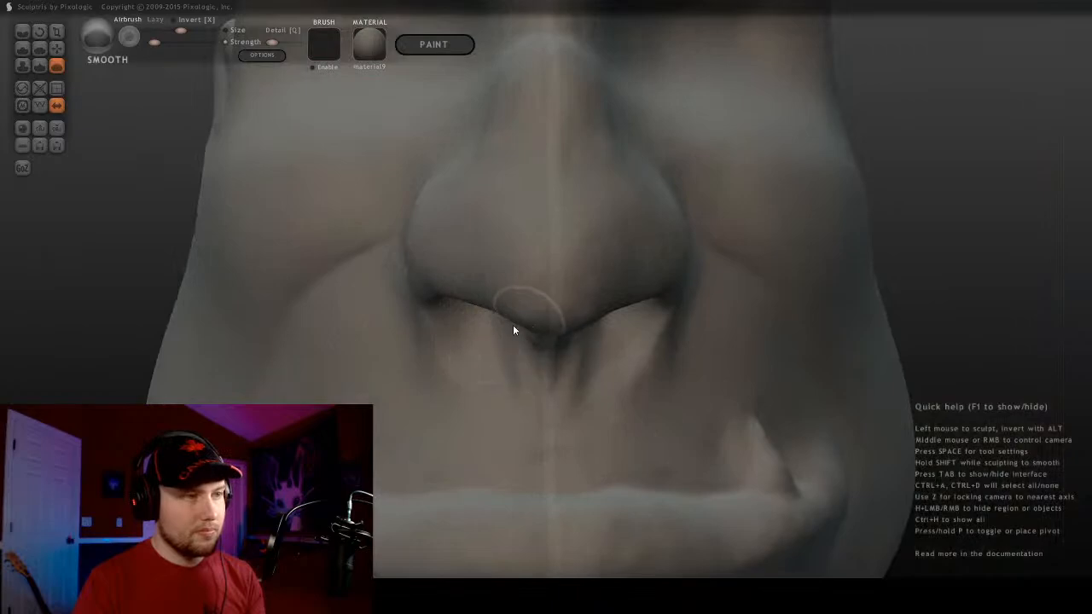
# Smooth the front of the protruding lip around its centre line with the small Smooth brush
pyautogui.scroll(-3, 524, 359)
pyautogui.moveTo(696, 377); pyautogui.dragTo(683, 314, button='right')
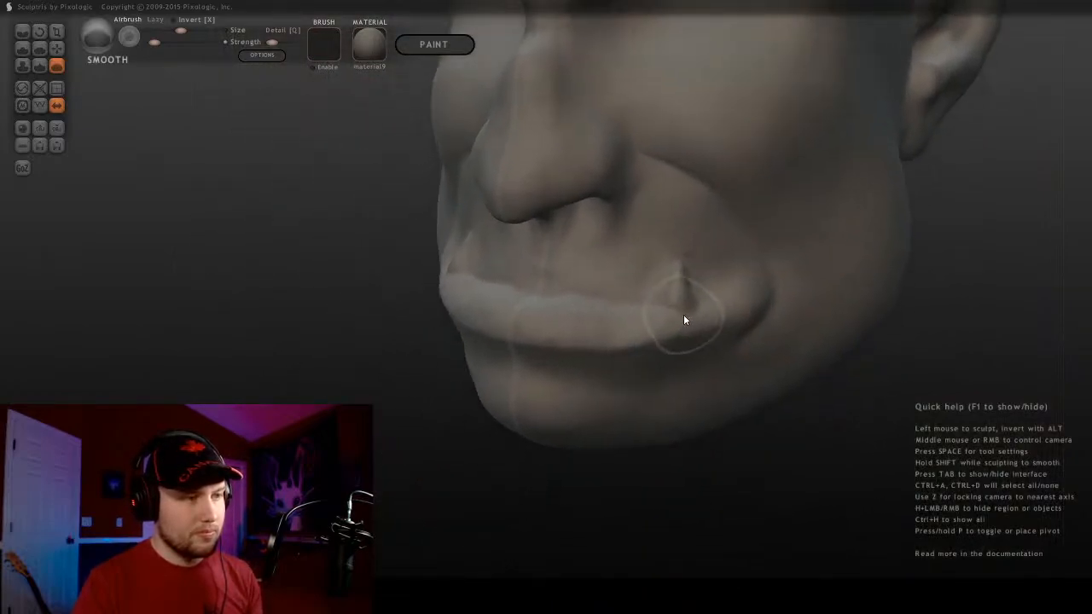
pyautogui.scroll(2, 684, 314)
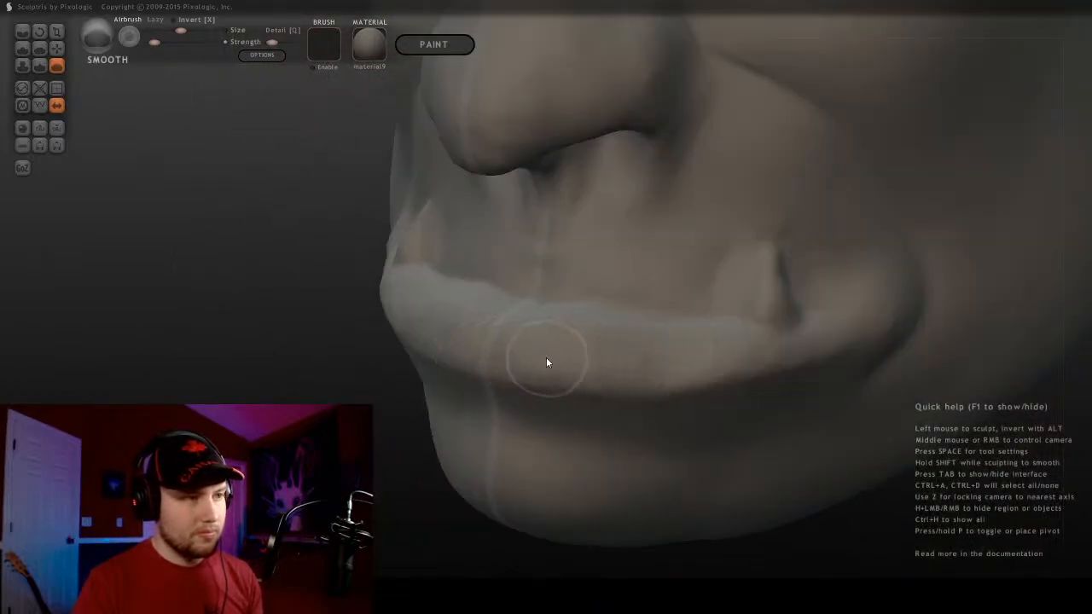
pyautogui.scroll(2, 547, 362)
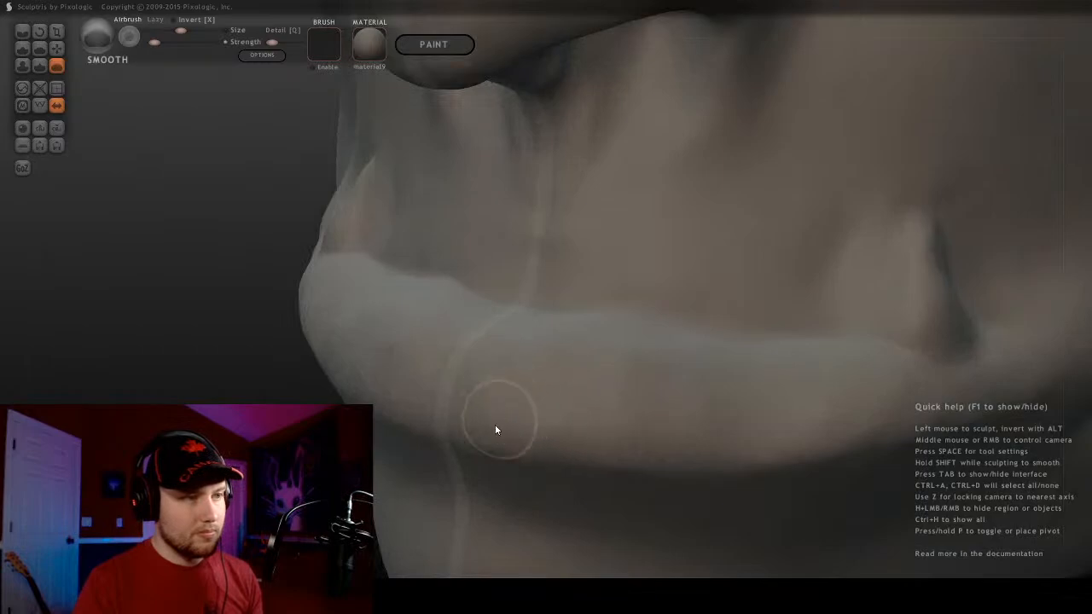
pyautogui.scroll(-1, 669, 389)
pyautogui.moveTo(714, 366); pyautogui.dragTo(605, 373, button='right')
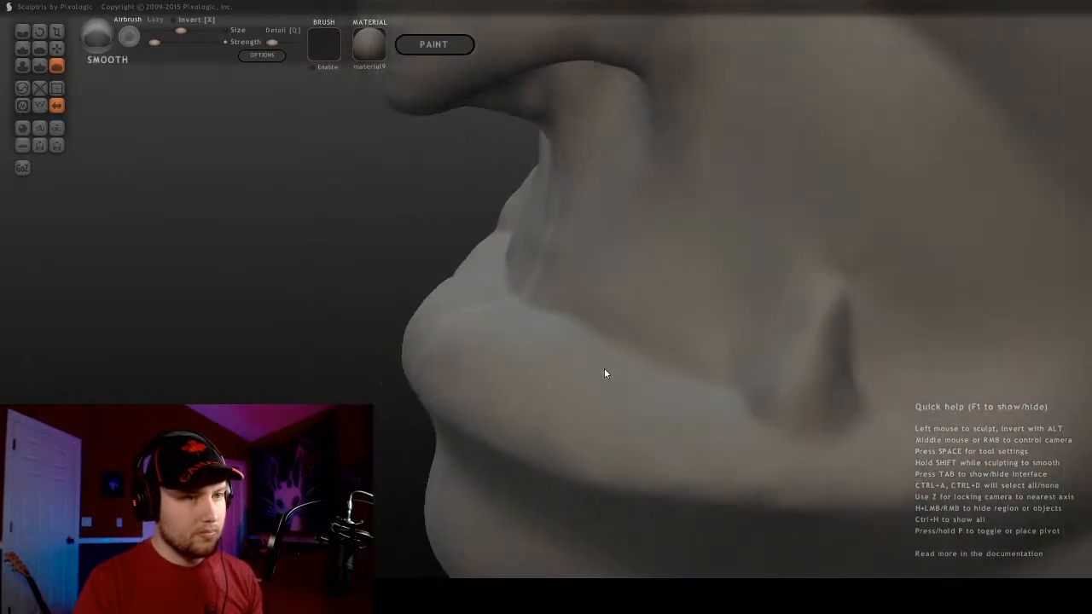
# Examine the protruding lower lip, tusks and mouth corners up close, and check the whole head from several angles
pyautogui.scroll(-2, 656, 439)
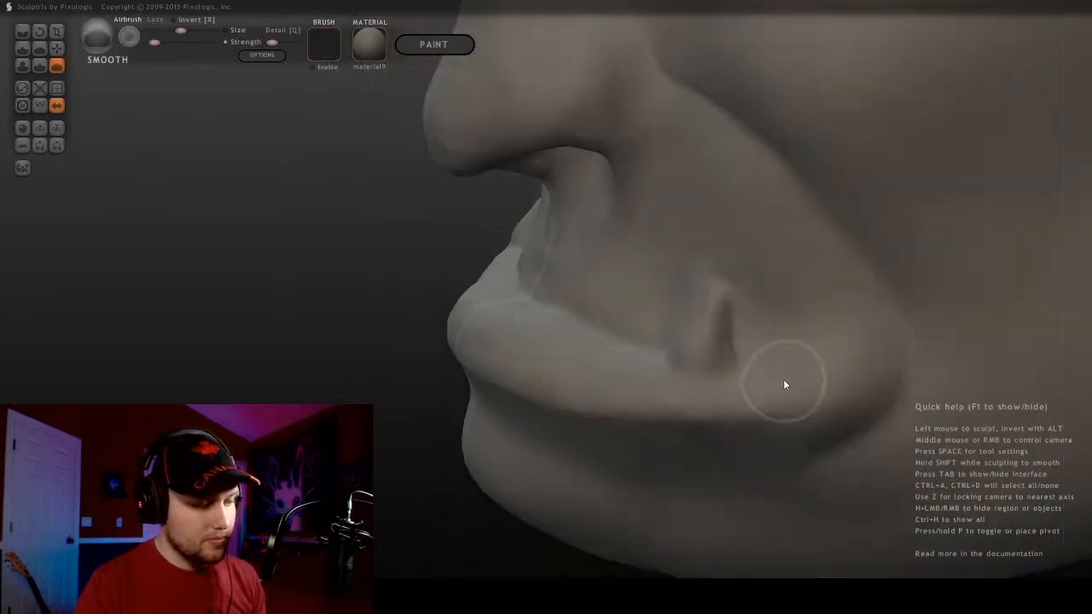
pyautogui.keyDown('alt'); pyautogui.moveTo(783, 380); pyautogui.dragTo(593, 321, button='right'); pyautogui.keyUp('alt')
pyautogui.scroll(3, 592, 322)
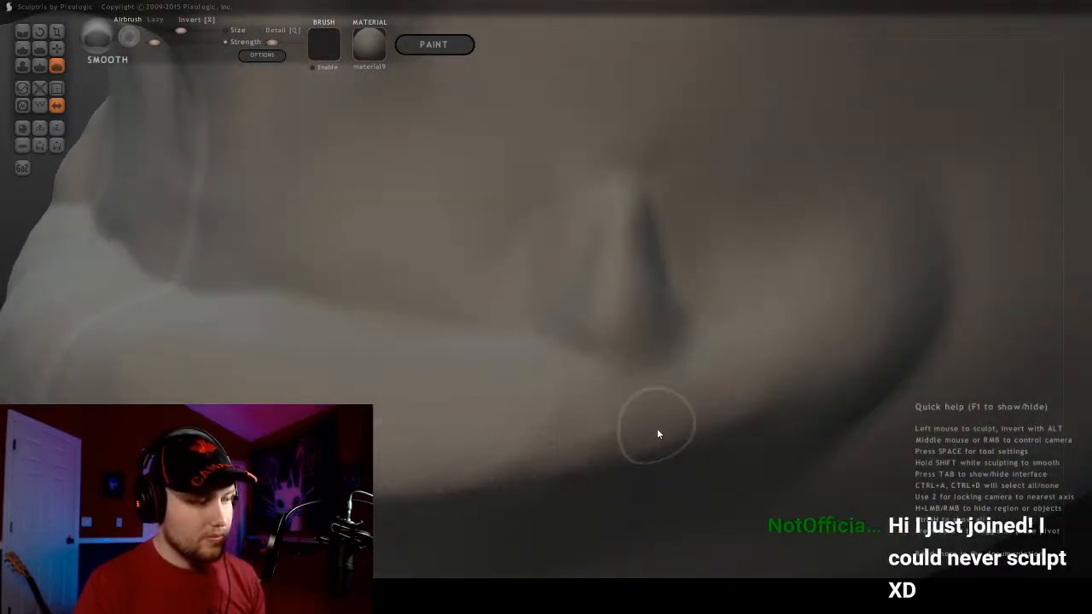
pyautogui.scroll(-3, 388, 376)
pyautogui.moveTo(394, 366); pyautogui.dragTo(662, 323, button='right')
pyautogui.scroll(-3, 632, 320)
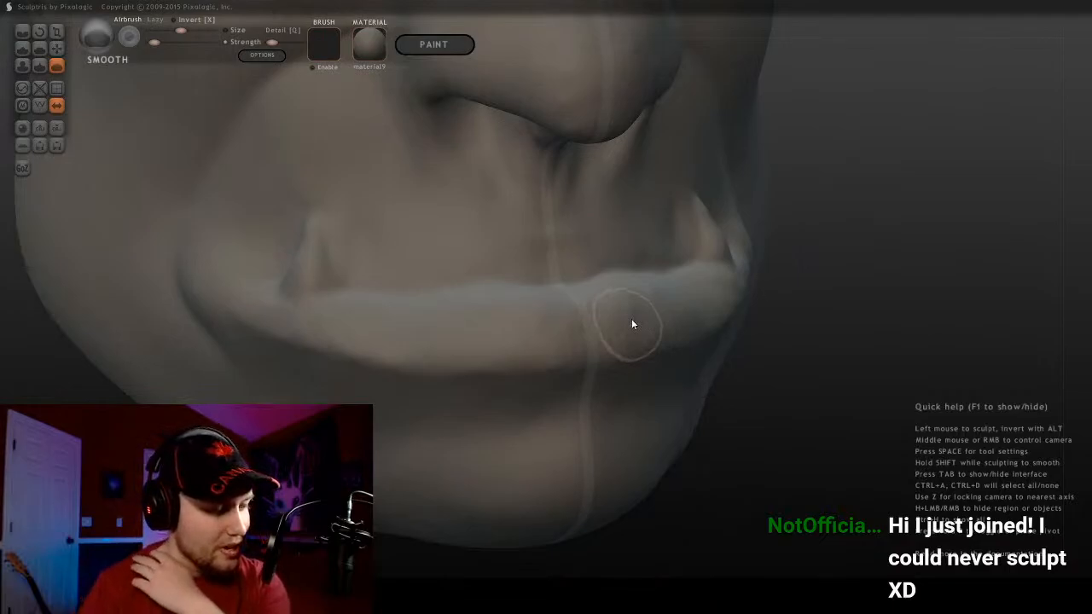
pyautogui.scroll(2, 631, 319)
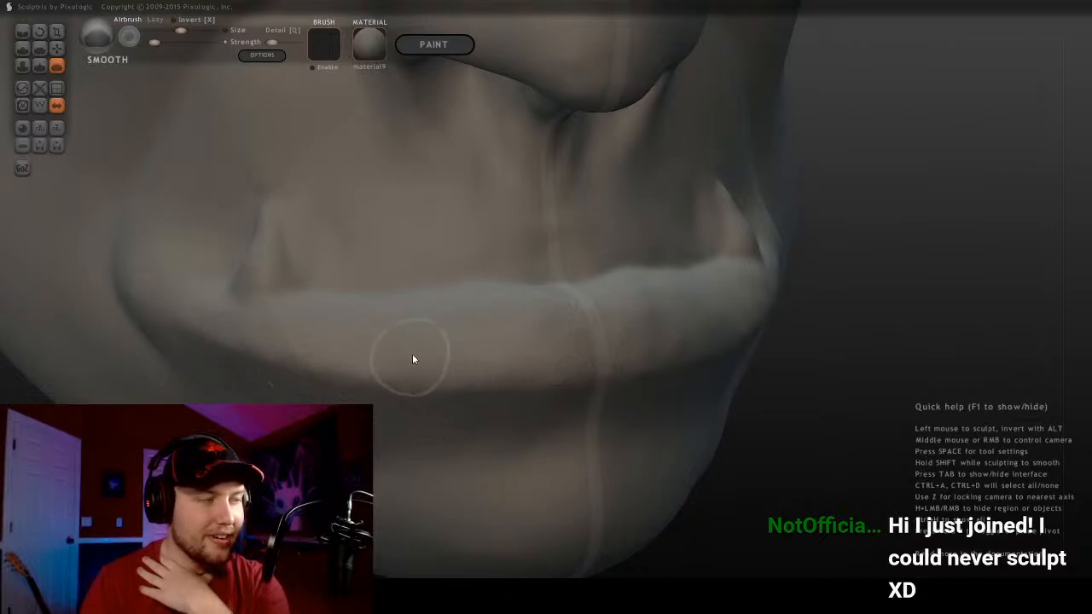
pyautogui.scroll(-2, 434, 353)
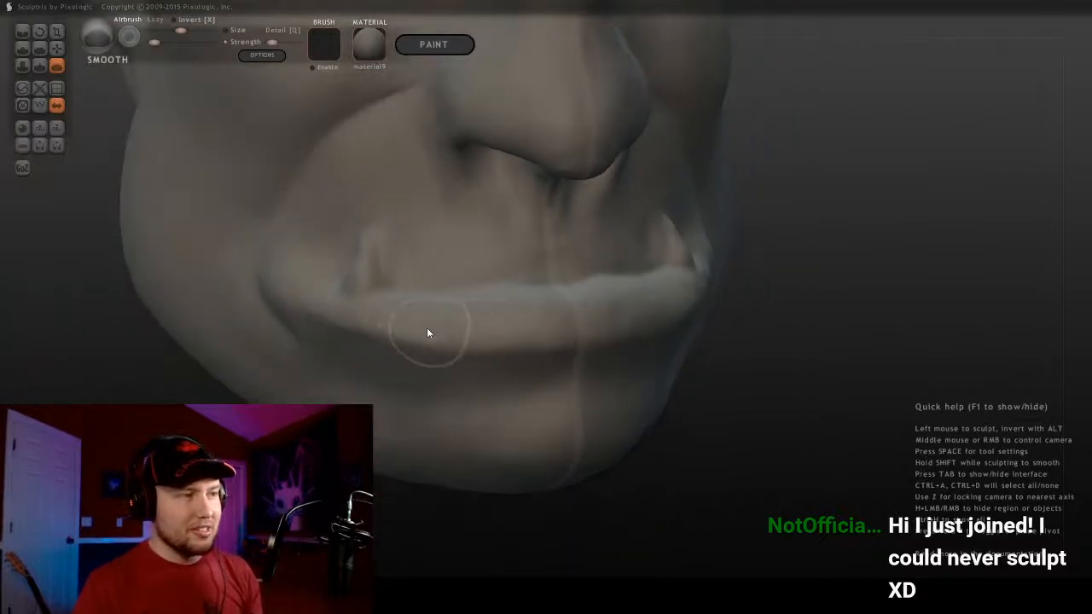
pyautogui.moveTo(426, 331); pyautogui.dragTo(718, 350, button='middle')
pyautogui.scroll(-5, 719, 349)
pyautogui.moveTo(641, 271); pyautogui.dragTo(419, 377, button='middle')
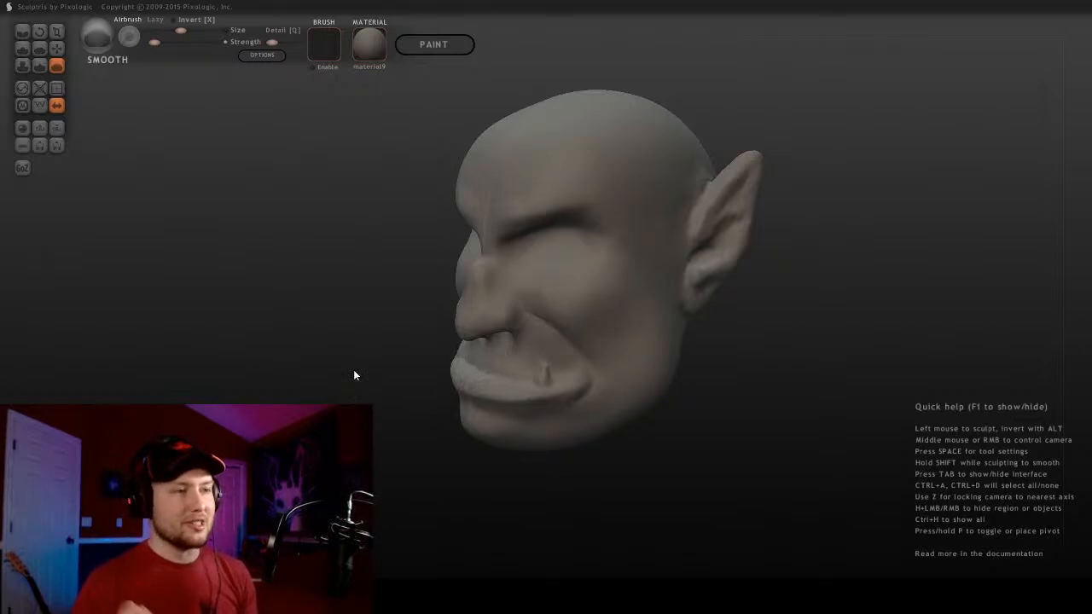
pyautogui.scroll(5, 665, 317)
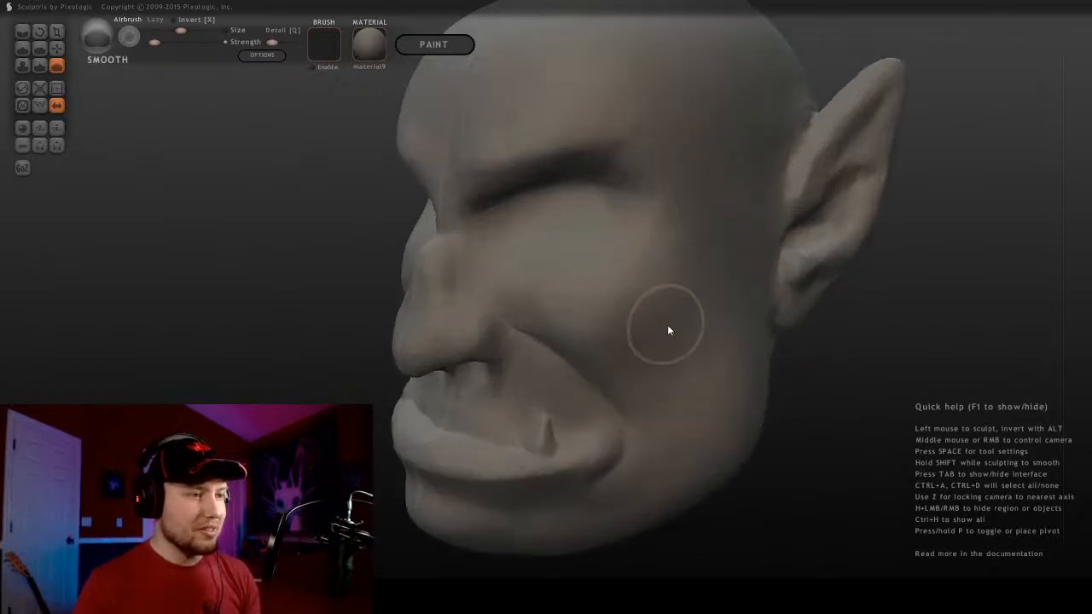
pyautogui.scroll(-3, 576, 282)
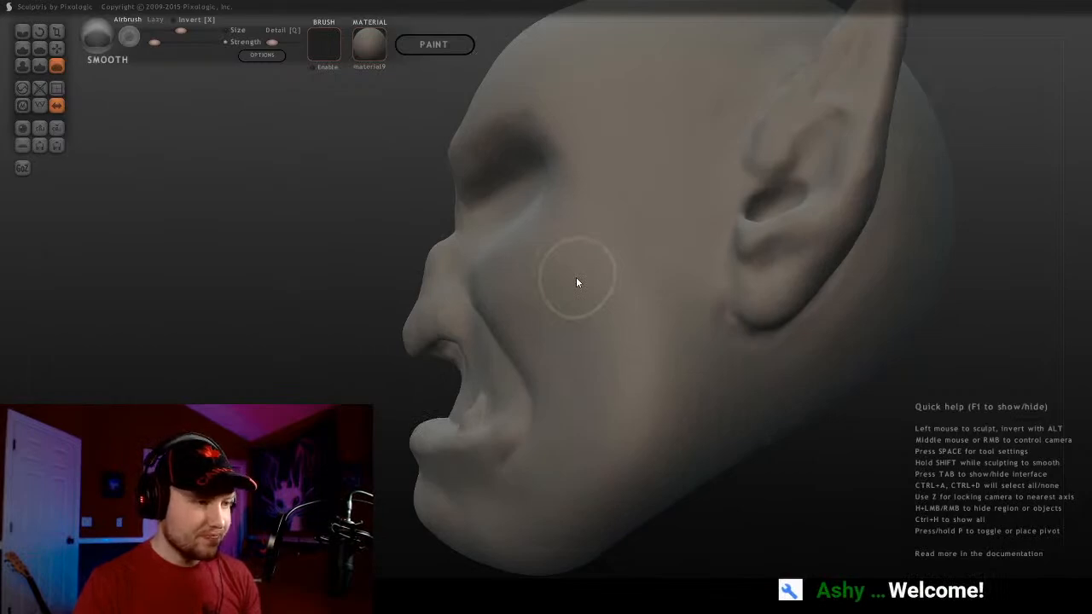
# Enlarge the Smooth brush for working over the jaw and cheek around the mouth corner
pyautogui.moveTo(576, 282); pyautogui.dragTo(609, 373, button='middle')
pyautogui.scroll(5, 578, 316)
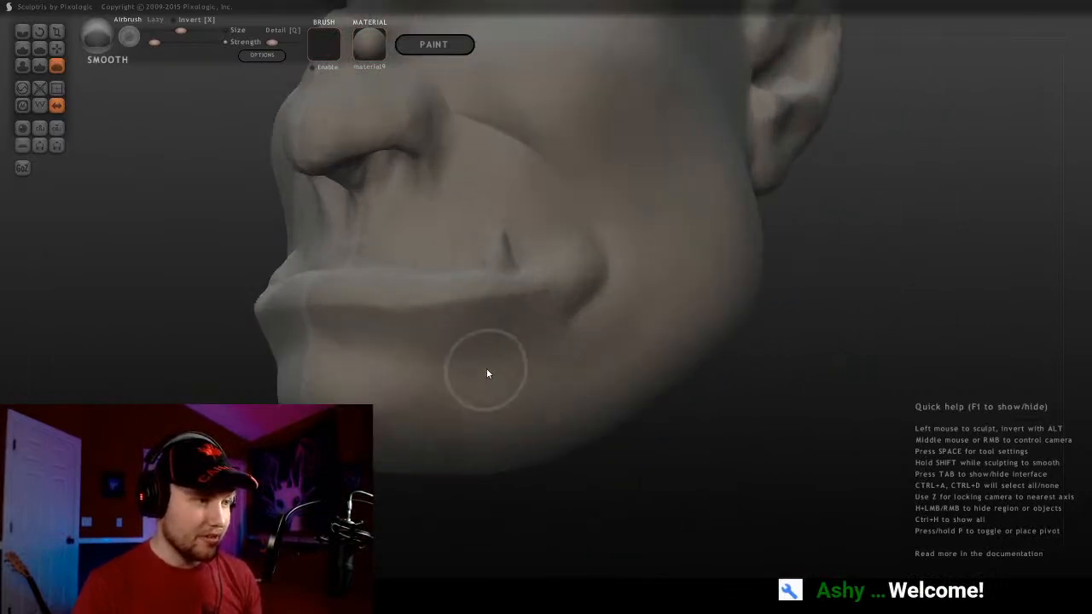
pyautogui.moveTo(603, 431); pyautogui.dragTo(570, 427, button='middle')
pyautogui.scroll(3, 555, 395)
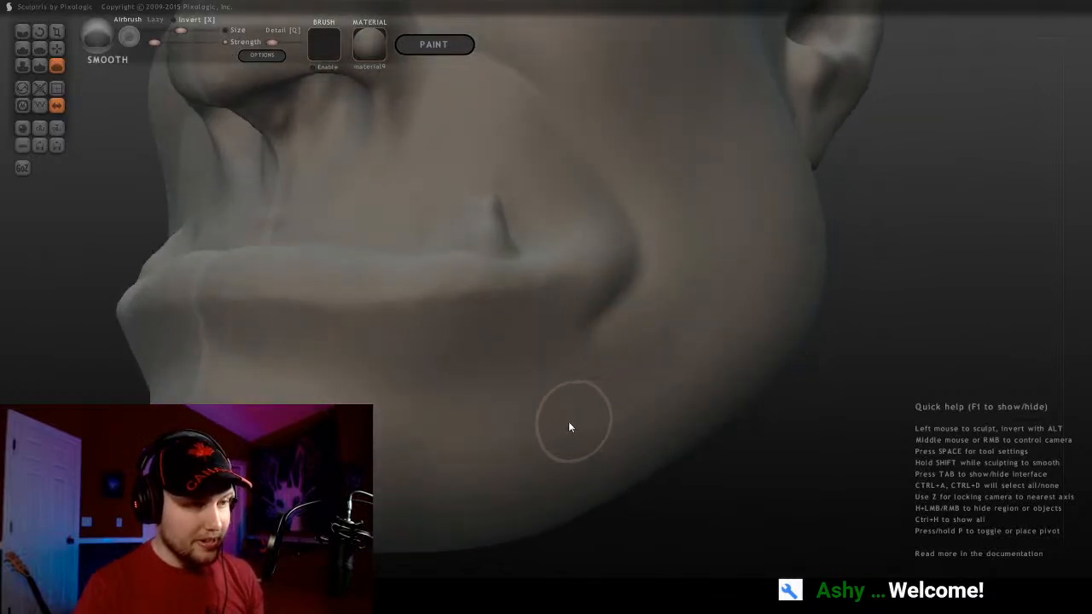
pyautogui.keyDown('shift'); pyautogui.scroll(5, 500, 430); pyautogui.keyUp('shift')
pyautogui.keyDown('shift'); pyautogui.scroll(-2, 497, 427); pyautogui.keyUp('shift')
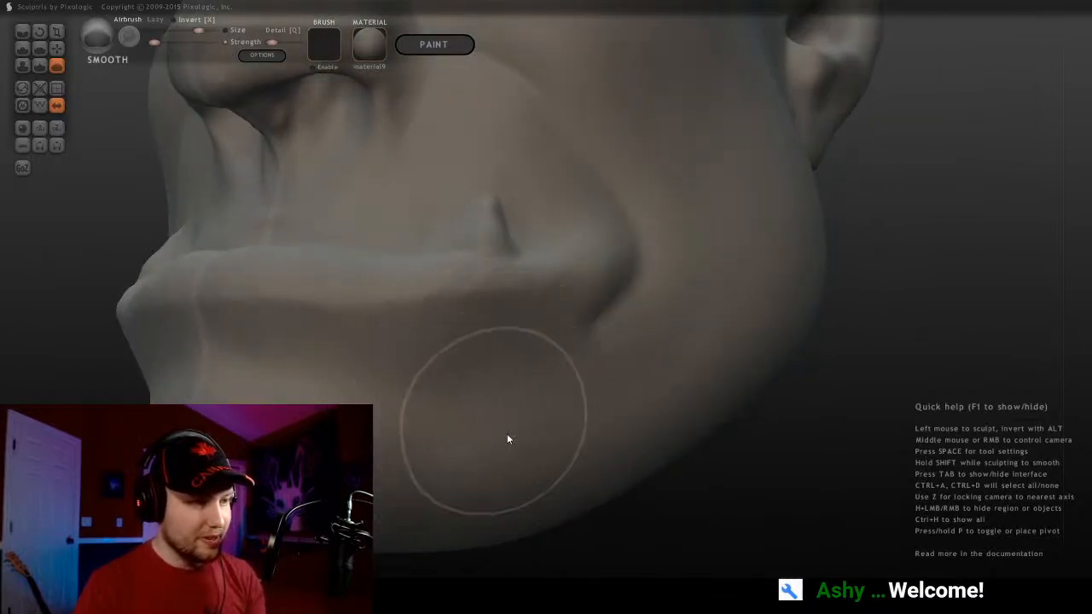
pyautogui.moveTo(739, 412)
pyautogui.mouseDown(button='middle')
pyautogui.moveTo(590, 380)
pyautogui.moveTo(563, 407)
pyautogui.moveTo(632, 389)
pyautogui.mouseUp(button='middle')
pyautogui.scroll(1, 631, 384)
pyautogui.keyDown('alt'); pyautogui.moveTo(621, 283); pyautogui.dragTo(688, 364, button='middle'); pyautogui.keyUp('alt')
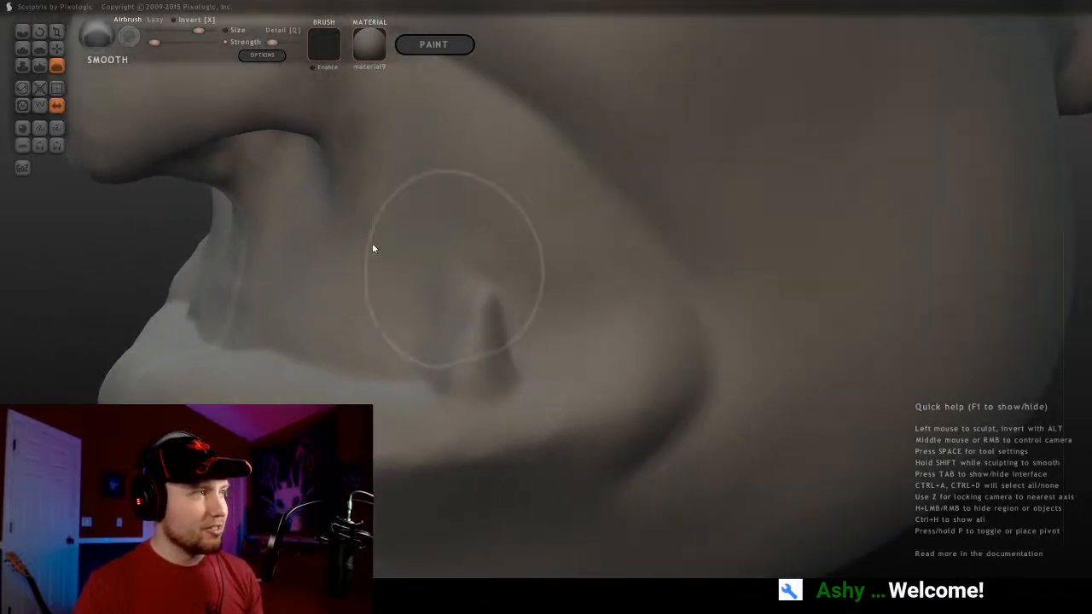
# Carve a groove along the inner edge of the tusk with the Crease tool to separate it from the mouth
pyautogui.click(23, 33)
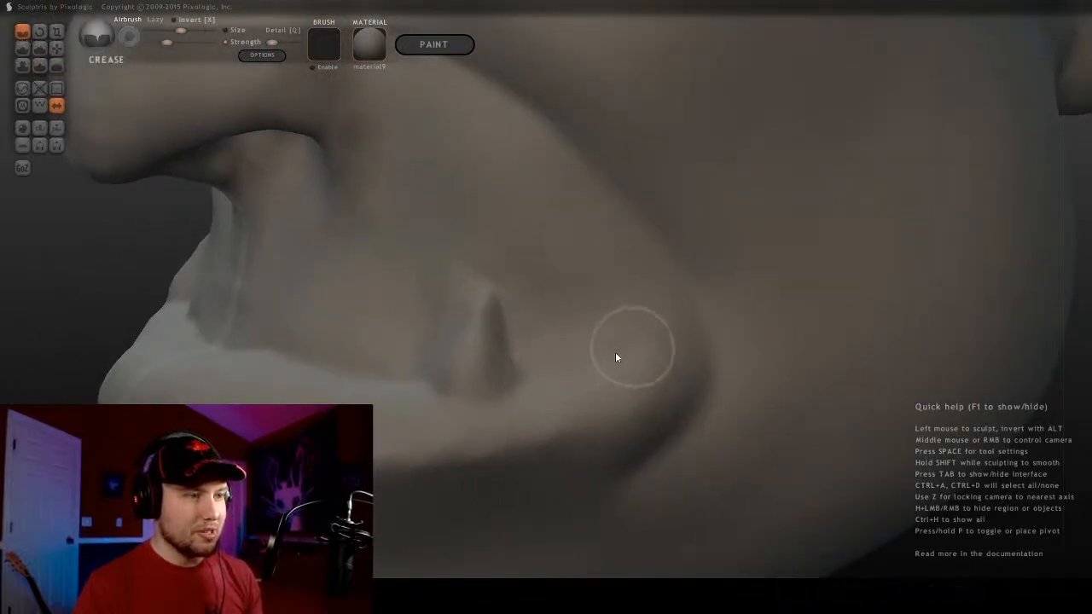
pyautogui.moveTo(636, 349)
pyautogui.mouseDown(button='middle')
pyautogui.moveTo(398, 432)
pyautogui.moveTo(493, 387)
pyautogui.moveTo(475, 418)
pyautogui.moveTo(556, 389)
pyautogui.mouseUp(button='middle')
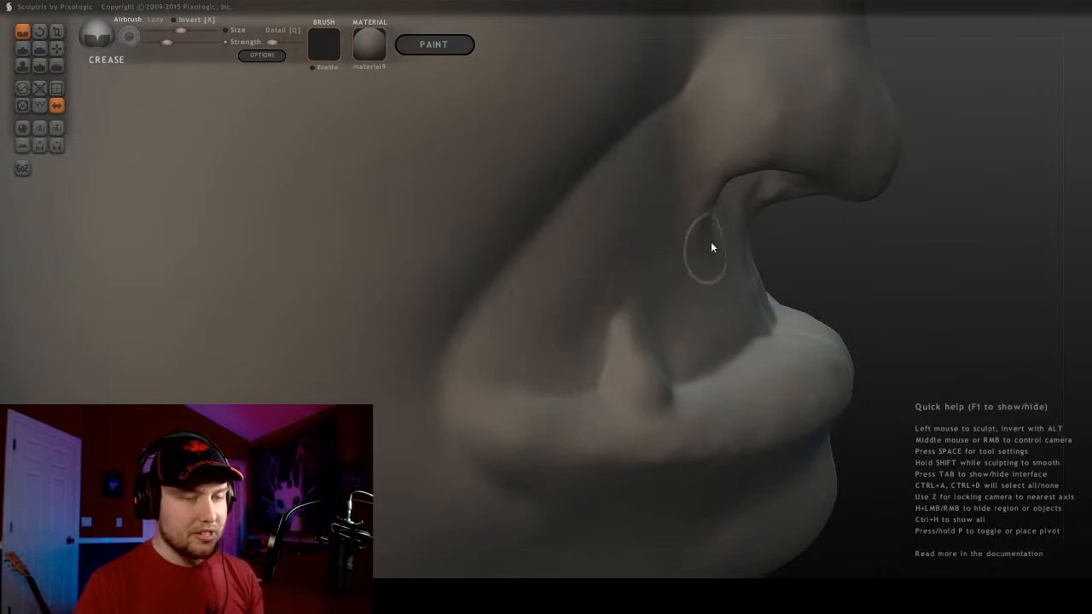
pyautogui.moveTo(731, 250); pyautogui.dragTo(617, 244, button='middle')
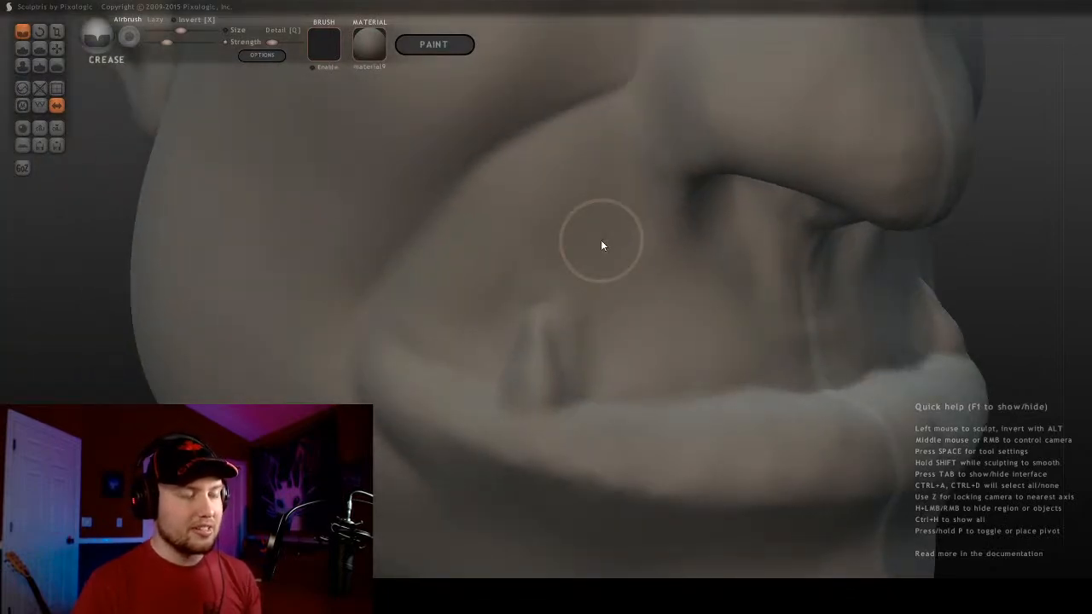
pyautogui.moveTo(553, 306); pyautogui.dragTo(578, 379)
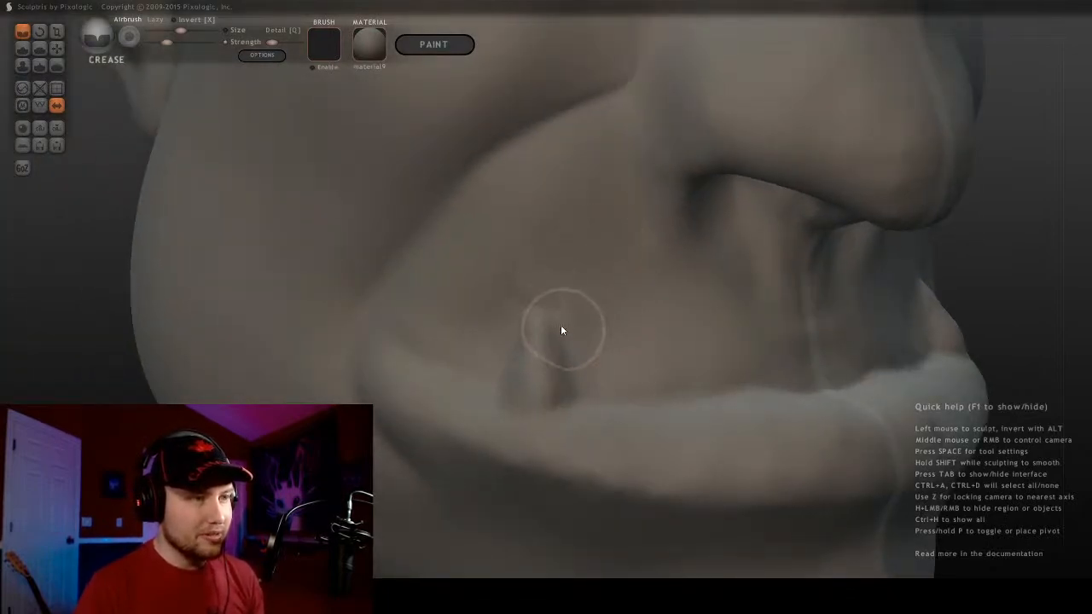
# Turn on Invert for the Crease brush and raise the tusk into a sharper, more pointed ridge
pyautogui.scroll(-5, 645, 254)
pyautogui.moveTo(733, 246); pyautogui.dragTo(617, 239, button='middle')
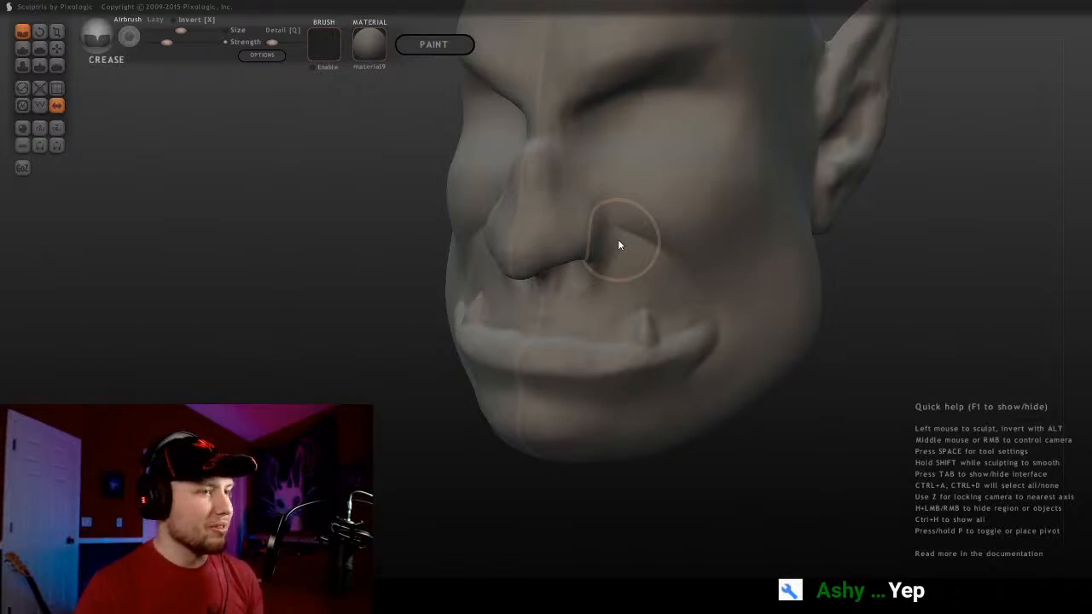
pyautogui.moveTo(622, 244)
pyautogui.mouseDown(button='middle')
pyautogui.moveTo(707, 293)
pyautogui.moveTo(500, 285)
pyautogui.moveTo(548, 370)
pyautogui.moveTo(582, 323)
pyautogui.mouseUp(button='middle')
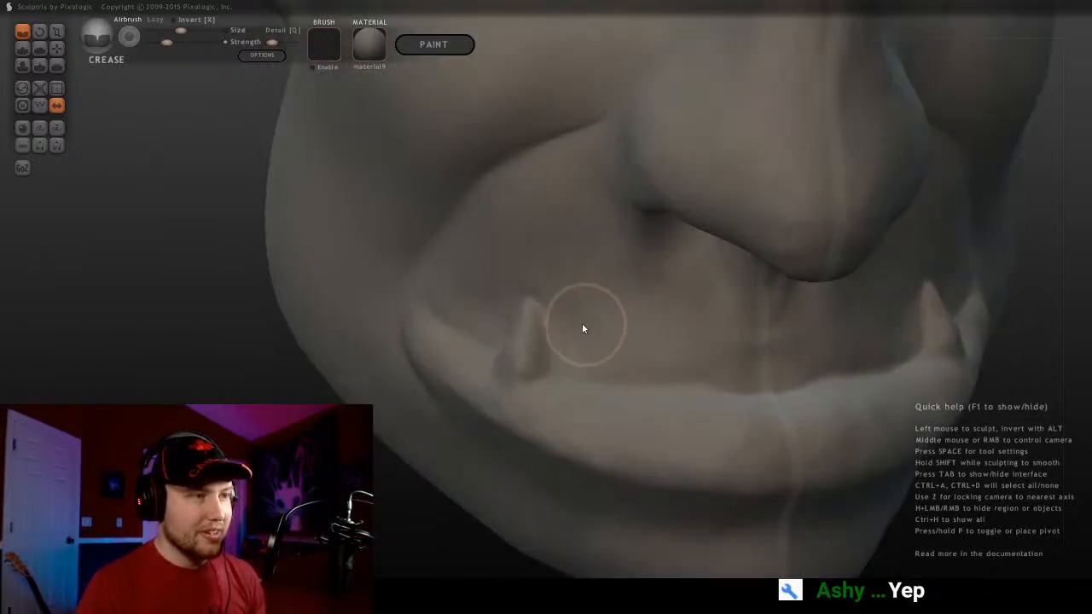
pyautogui.click(173, 20)
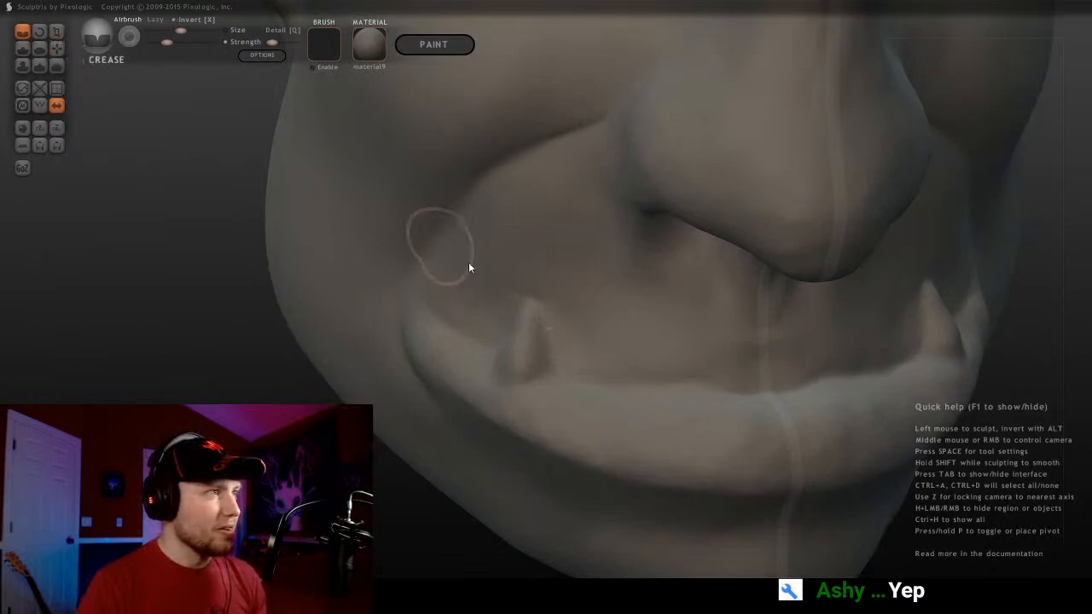
pyautogui.scroll(2, 477, 266)
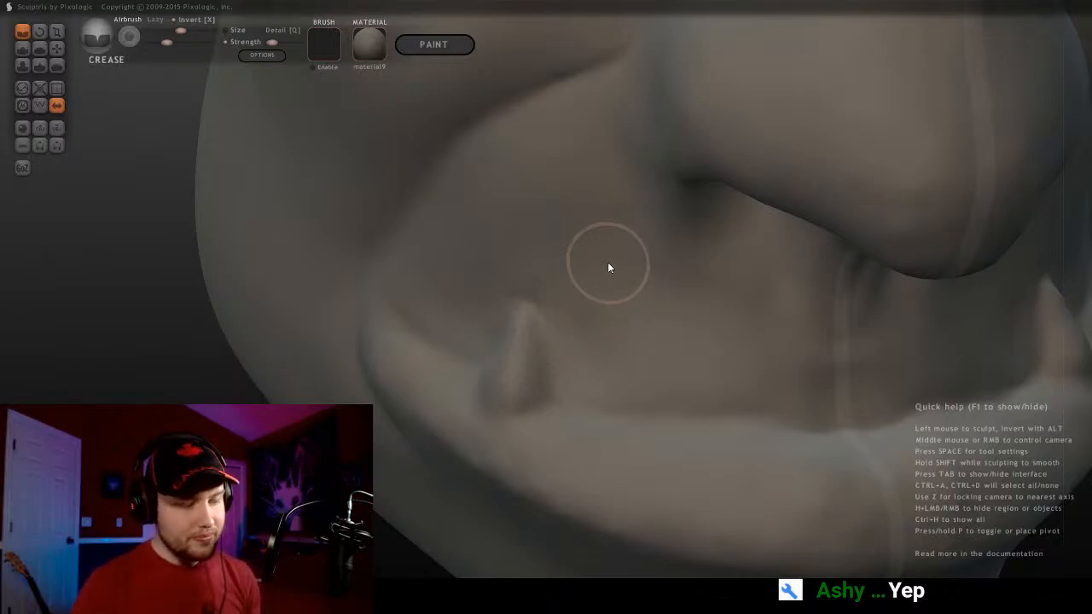
pyautogui.moveTo(701, 343)
pyautogui.mouseDown(button='right')
pyautogui.moveTo(607, 341)
pyautogui.moveTo(674, 339)
pyautogui.moveTo(453, 383)
pyautogui.mouseUp(button='right')
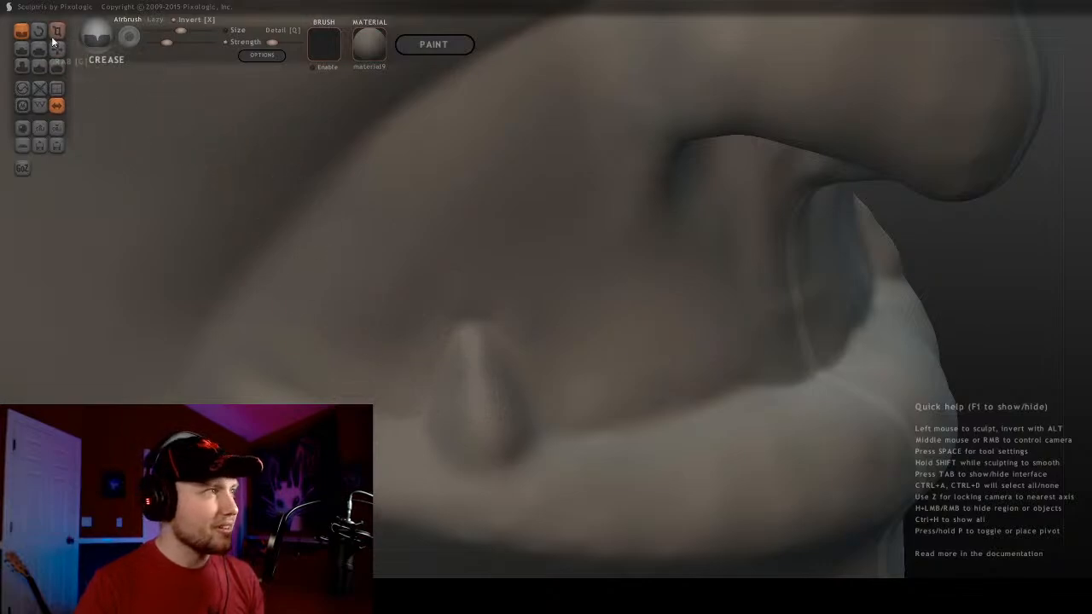
pyautogui.moveTo(576, 331); pyautogui.dragTo(522, 319, button='right')
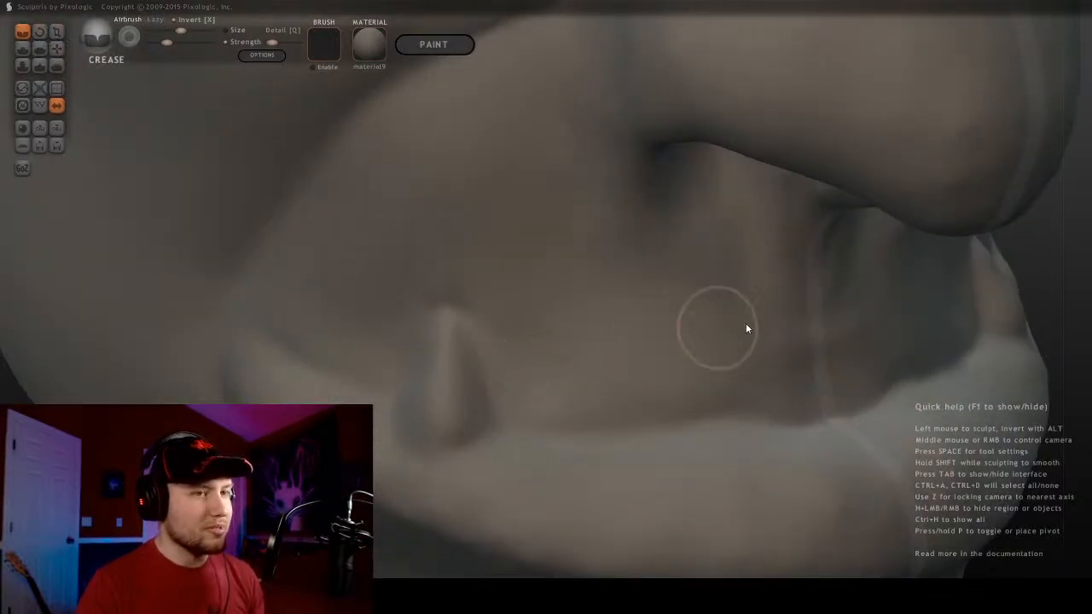
pyautogui.moveTo(746, 324)
pyautogui.mouseDown(button='right')
pyautogui.moveTo(887, 299)
pyautogui.moveTo(728, 294)
pyautogui.moveTo(704, 316)
pyautogui.moveTo(524, 290)
pyautogui.moveTo(578, 319)
pyautogui.moveTo(546, 281)
pyautogui.mouseUp(button='right')
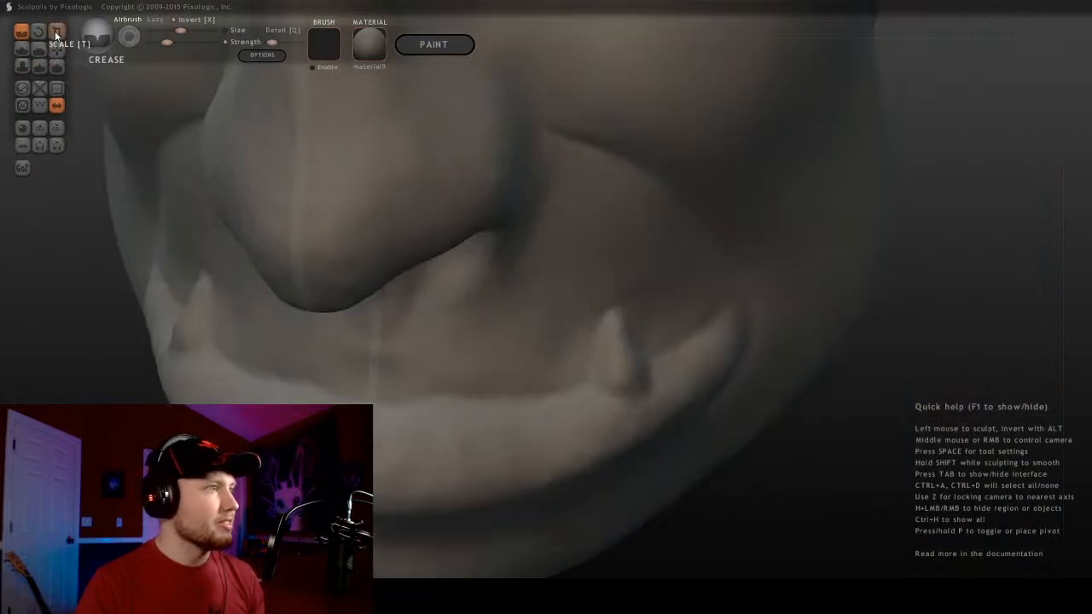
# Soften the protruding lower lip between the tusk and the centre line with the Smooth tool
pyautogui.click(57, 66)
pyautogui.moveTo(503, 461)
pyautogui.mouseDown(button='right')
pyautogui.moveTo(536, 480)
pyautogui.moveTo(587, 452)
pyautogui.moveTo(664, 364)
pyautogui.mouseUp(button='right')
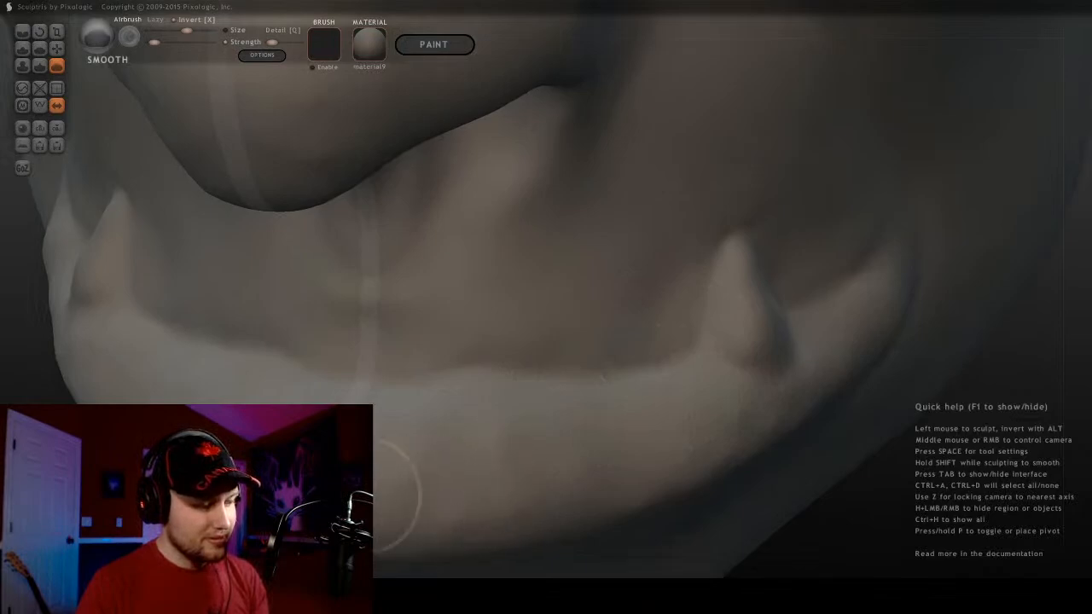
pyautogui.moveTo(384, 499); pyautogui.dragTo(557, 461, button='right')
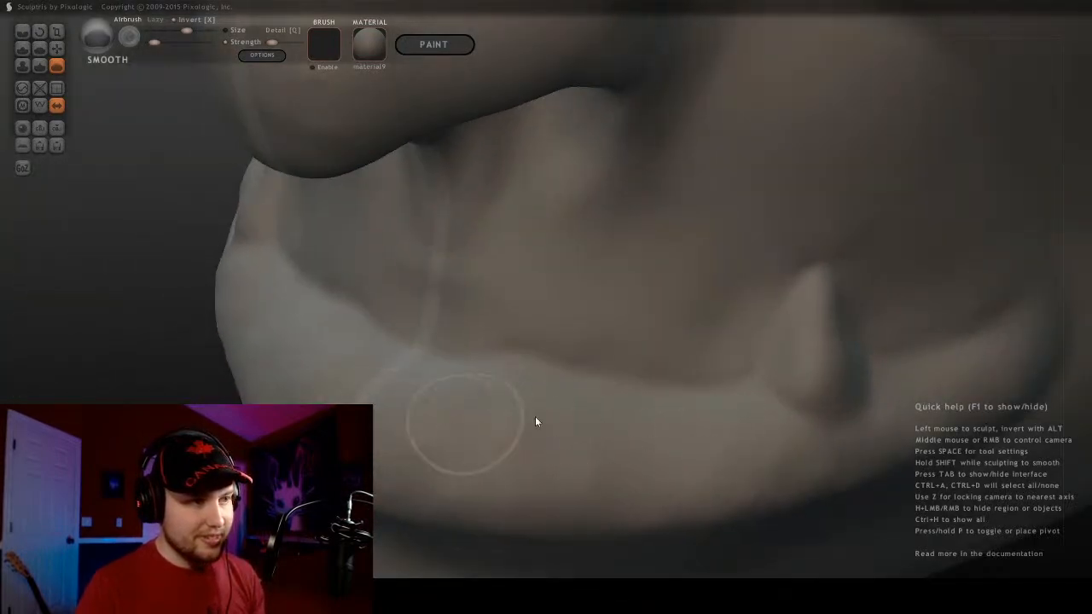
# Define the lower lip's upper edge and the base of the tusk with the non-inverted Crease tool
pyautogui.click(22, 32)
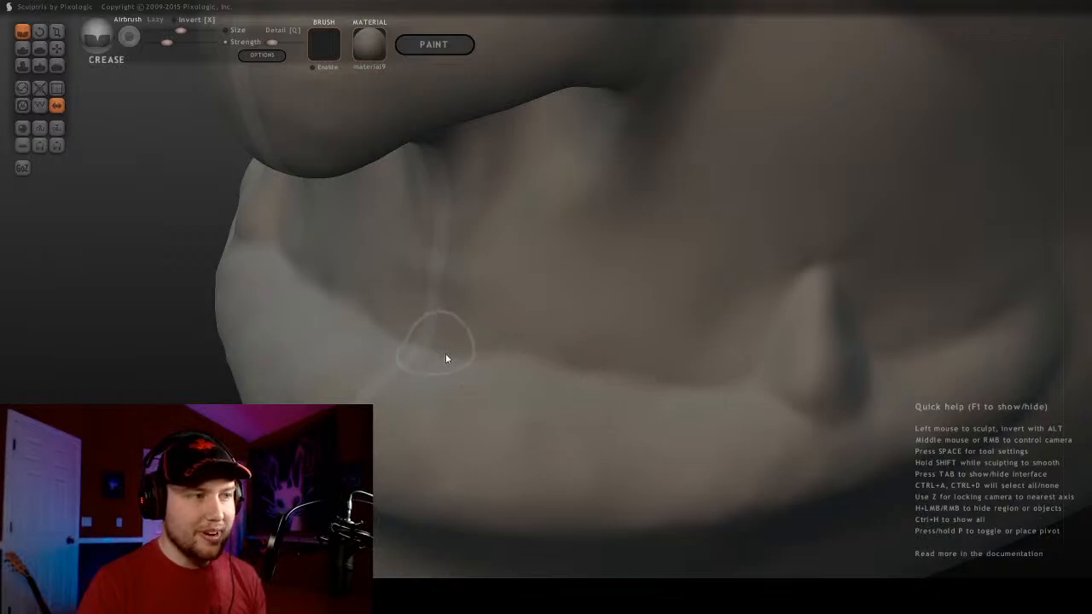
pyautogui.moveTo(657, 370)
pyautogui.mouseDown(button='middle')
pyautogui.moveTo(695, 344)
pyautogui.moveTo(490, 282)
pyautogui.moveTo(657, 305)
pyautogui.moveTo(647, 454)
pyautogui.mouseUp(button='middle')
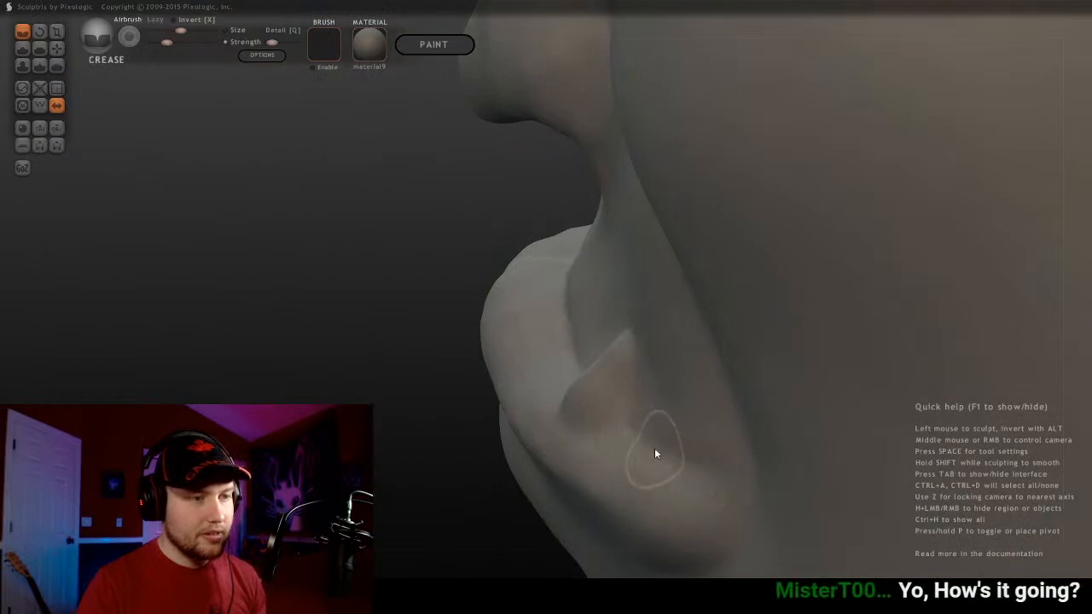
pyautogui.moveTo(515, 417); pyautogui.dragTo(670, 393, button='middle')
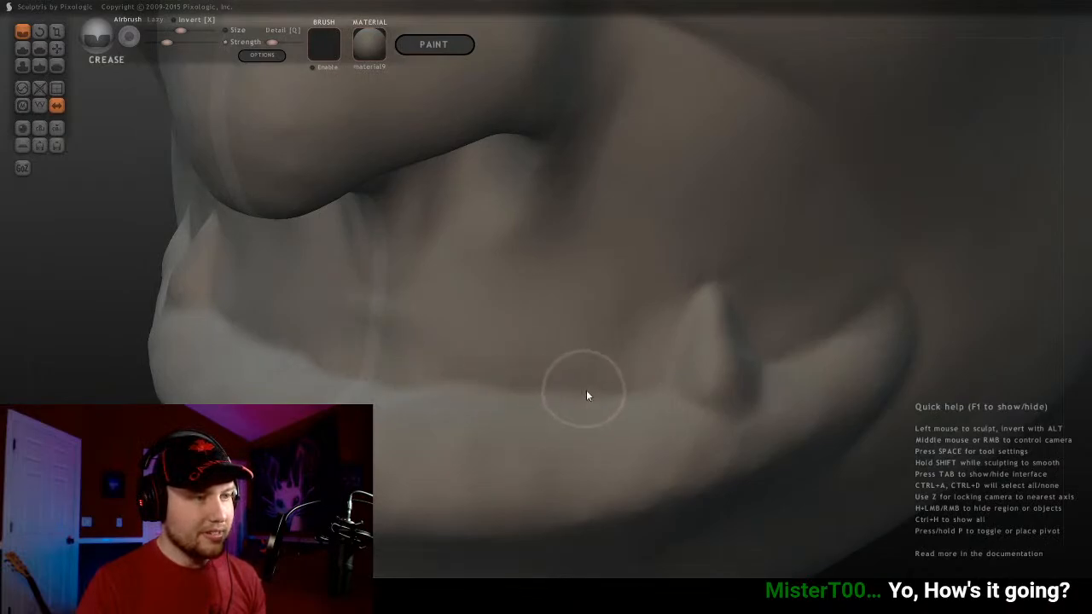
pyautogui.scroll(5, 595, 342)
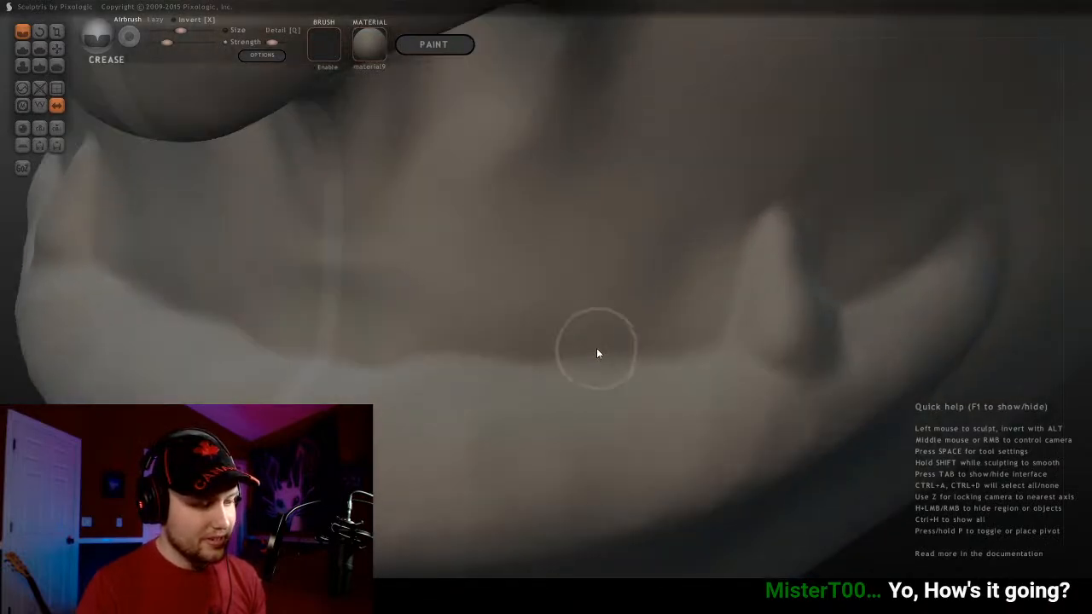
# Review the whole head from both sides and the front, checking the tusks and lip against the face
pyautogui.scroll(-6, 631, 358)
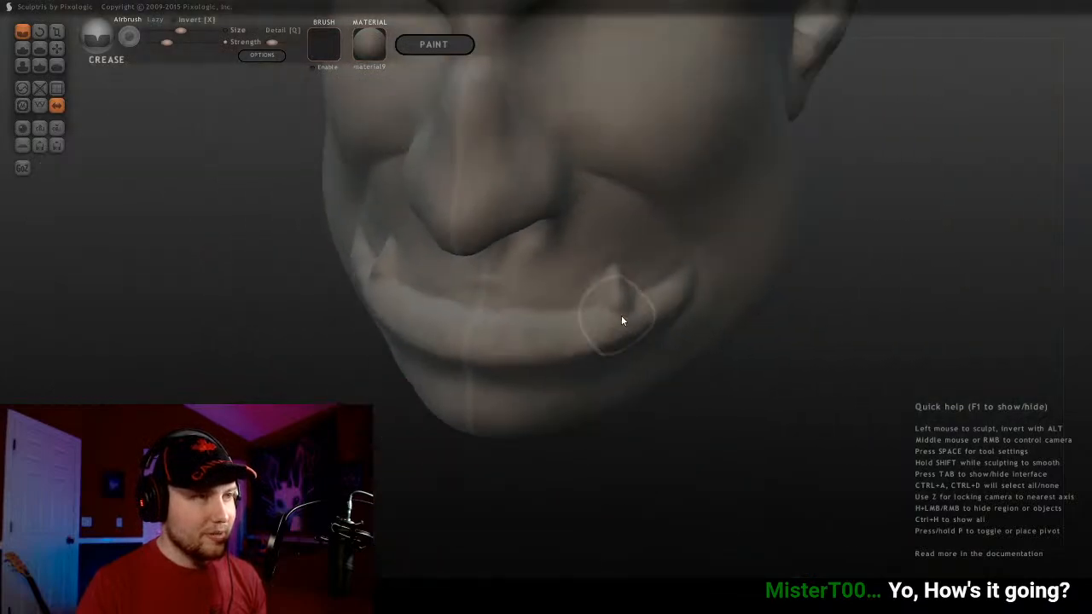
pyautogui.scroll(-3, 621, 314)
pyautogui.keyDown('alt'); pyautogui.moveTo(620, 255); pyautogui.dragTo(711, 360, button='middle'); pyautogui.keyUp('alt')
pyautogui.scroll(-3, 712, 357)
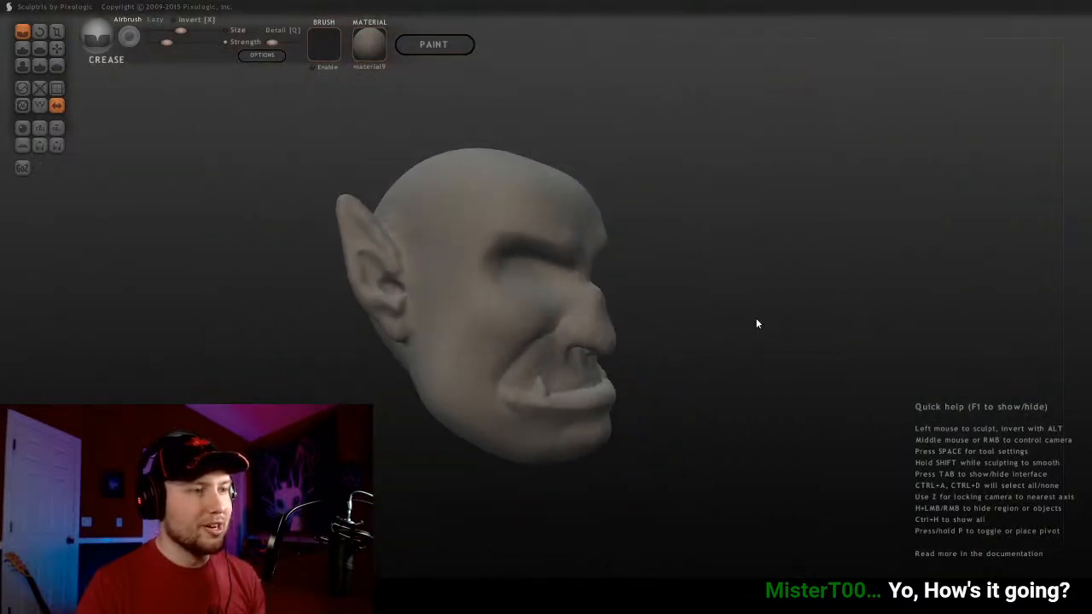
pyautogui.moveTo(756, 324); pyautogui.dragTo(605, 319, button='middle')
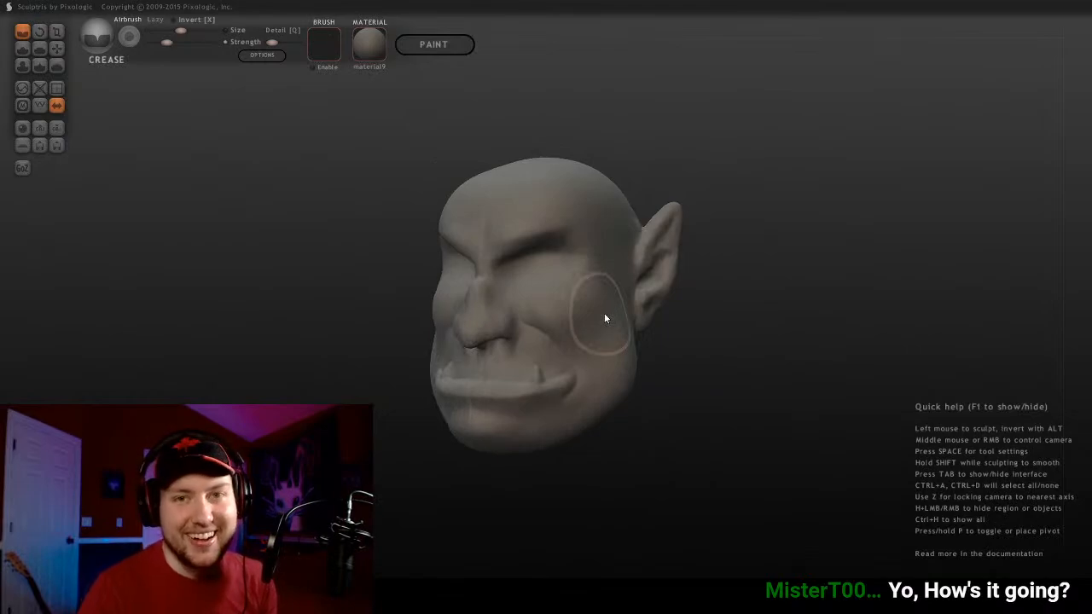
pyautogui.scroll(3, 590, 288)
pyautogui.scroll(-4, 591, 315)
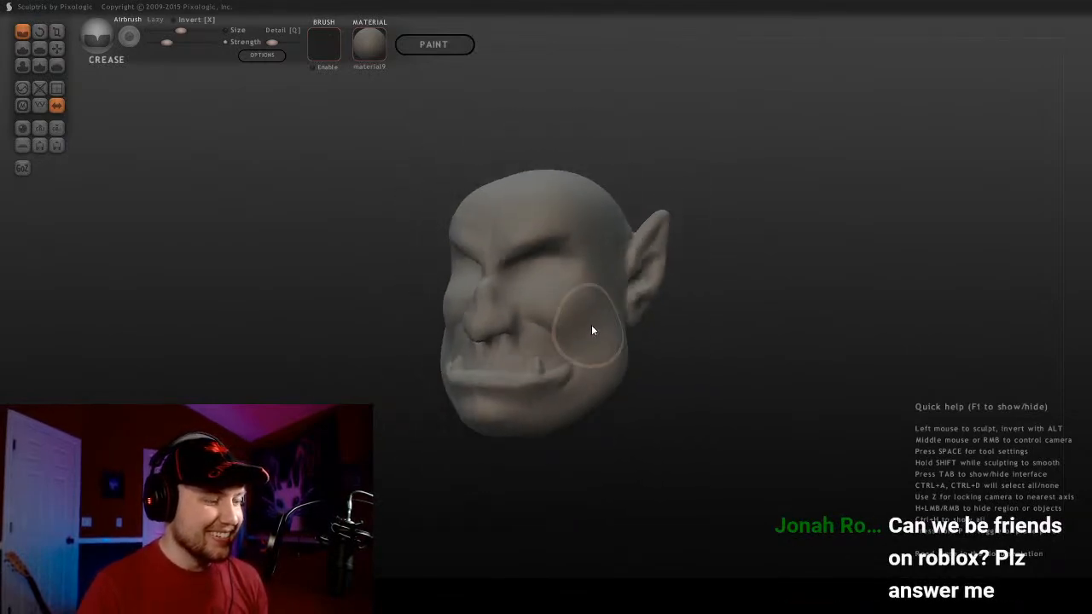
pyautogui.moveTo(556, 335); pyautogui.dragTo(623, 261, button='middle')
pyautogui.scroll(3, 630, 392)
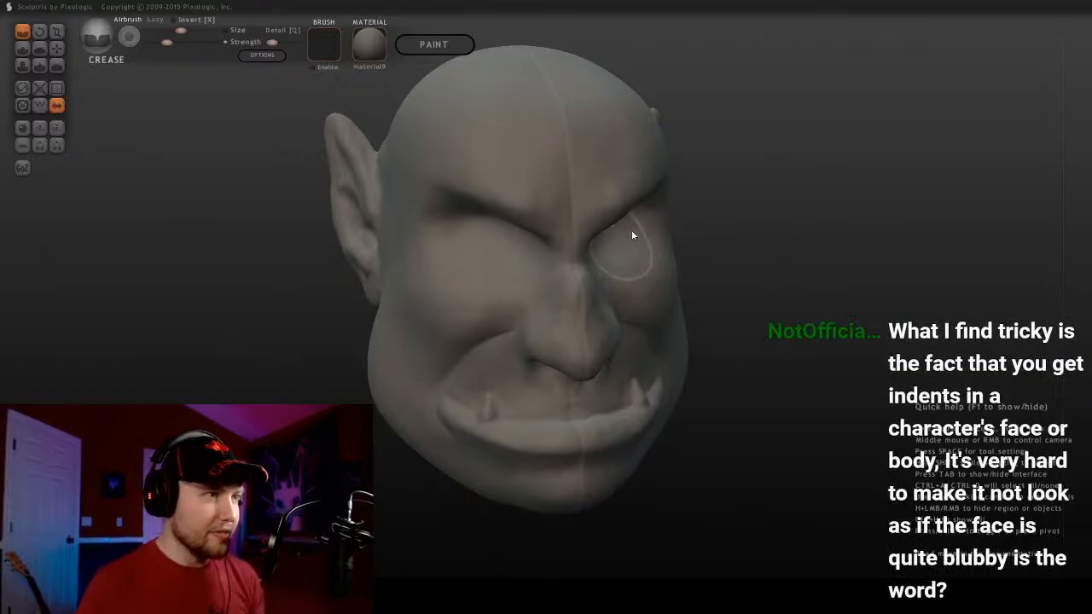
# Reshape the profile of the nose bridge below the brow with a smaller Grab brush
pyautogui.moveTo(631, 230)
pyautogui.mouseDown(button='right')
pyautogui.moveTo(668, 252)
pyautogui.moveTo(705, 311)
pyautogui.moveTo(545, 322)
pyautogui.moveTo(432, 293)
pyautogui.moveTo(469, 366)
pyautogui.moveTo(607, 324)
pyautogui.mouseUp(button='right')
pyautogui.scroll(5, 607, 324)
pyautogui.click(57, 49)
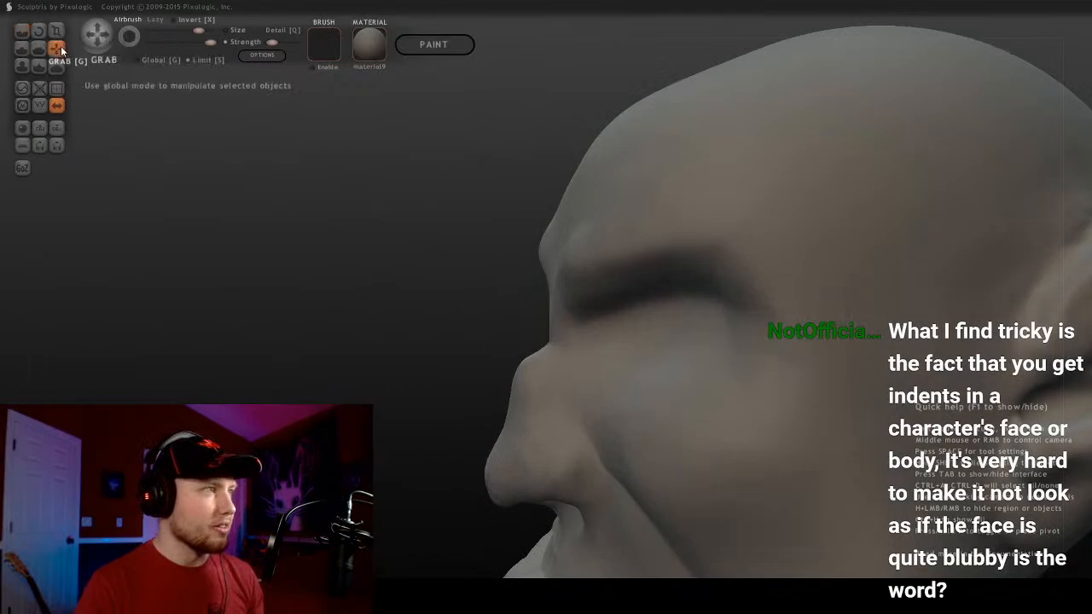
pyautogui.press('[')
pyautogui.press('[')
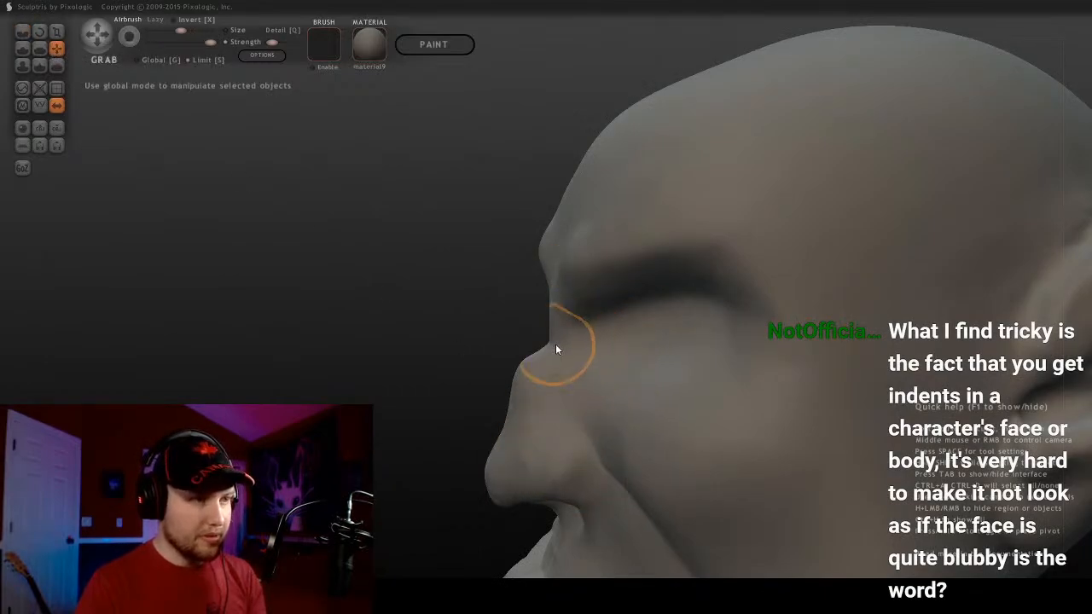
pyautogui.moveTo(555, 344)
pyautogui.mouseDown(button='right')
pyautogui.moveTo(559, 325)
pyautogui.moveTo(563, 374)
pyautogui.mouseUp(button='right')
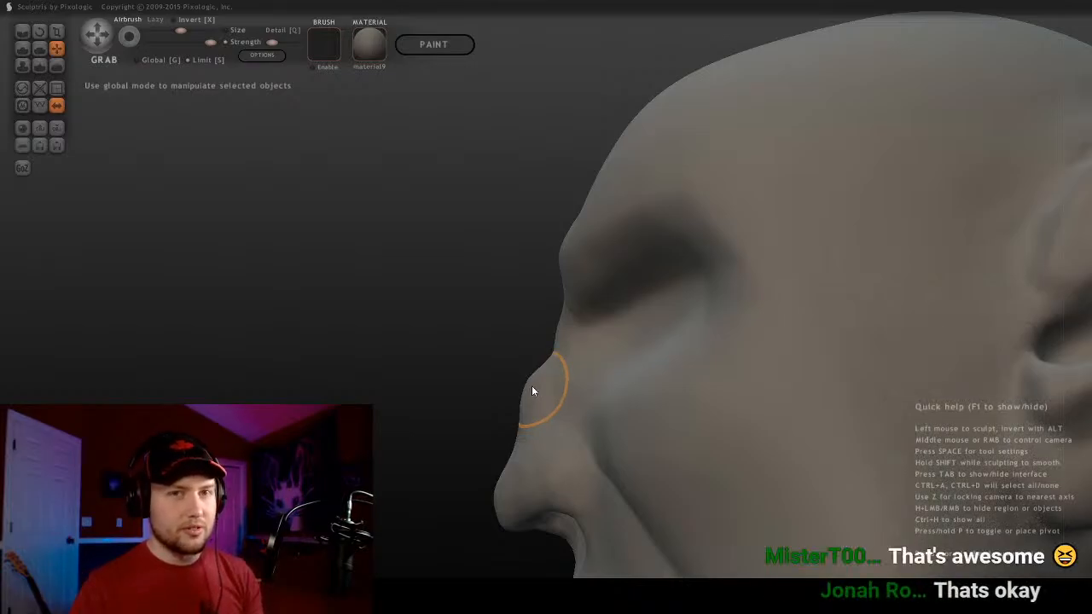
pyautogui.moveTo(640, 348)
pyautogui.mouseDown(button='middle')
pyautogui.moveTo(685, 361)
pyautogui.moveTo(558, 281)
pyautogui.moveTo(626, 293)
pyautogui.moveTo(680, 342)
pyautogui.moveTo(648, 367)
pyautogui.moveTo(742, 408)
pyautogui.mouseUp(button='middle')
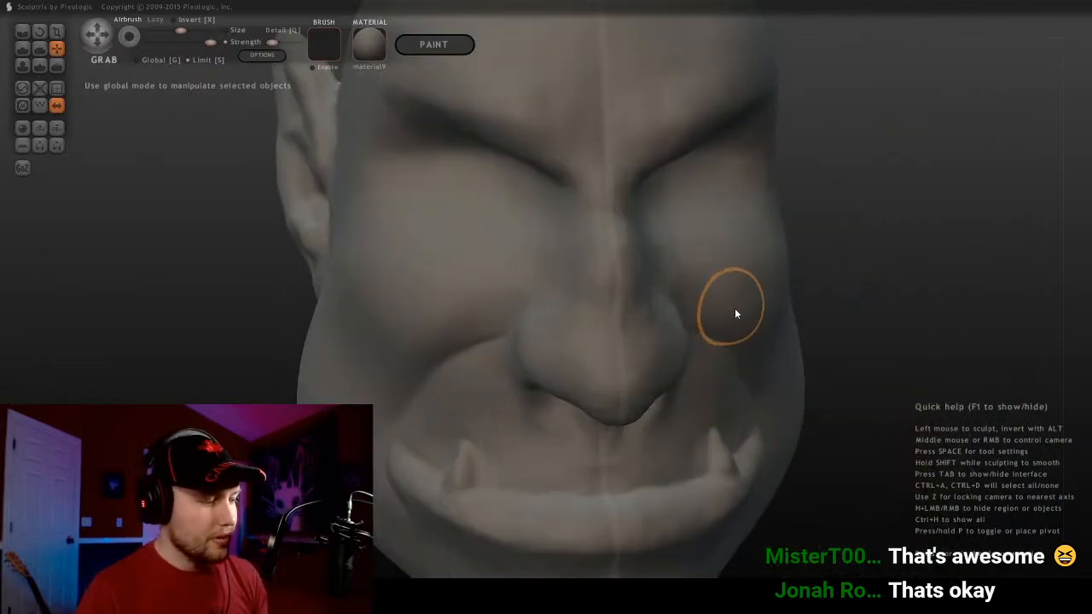
# Soften the tip and underside of the nose using a smaller Smooth brush
pyautogui.moveTo(722, 310)
pyautogui.mouseDown(button='middle')
pyautogui.moveTo(634, 366)
pyautogui.moveTo(636, 402)
pyautogui.moveTo(620, 305)
pyautogui.moveTo(505, 308)
pyautogui.moveTo(712, 396)
pyautogui.moveTo(617, 380)
pyautogui.mouseUp(button='middle')
pyautogui.click(57, 69)
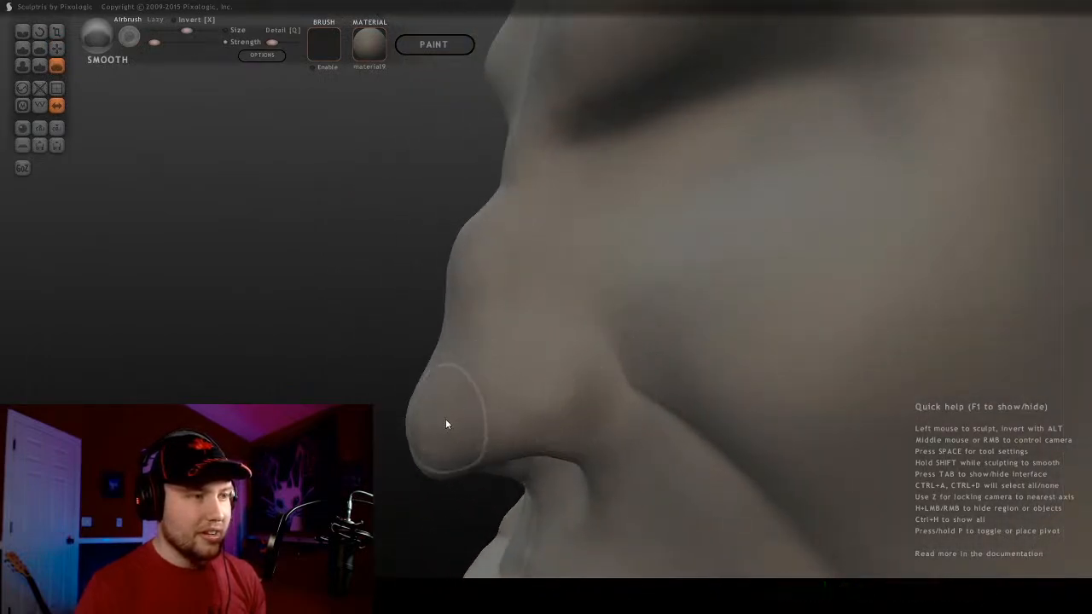
pyautogui.moveTo(445, 419); pyautogui.dragTo(613, 428, button='middle')
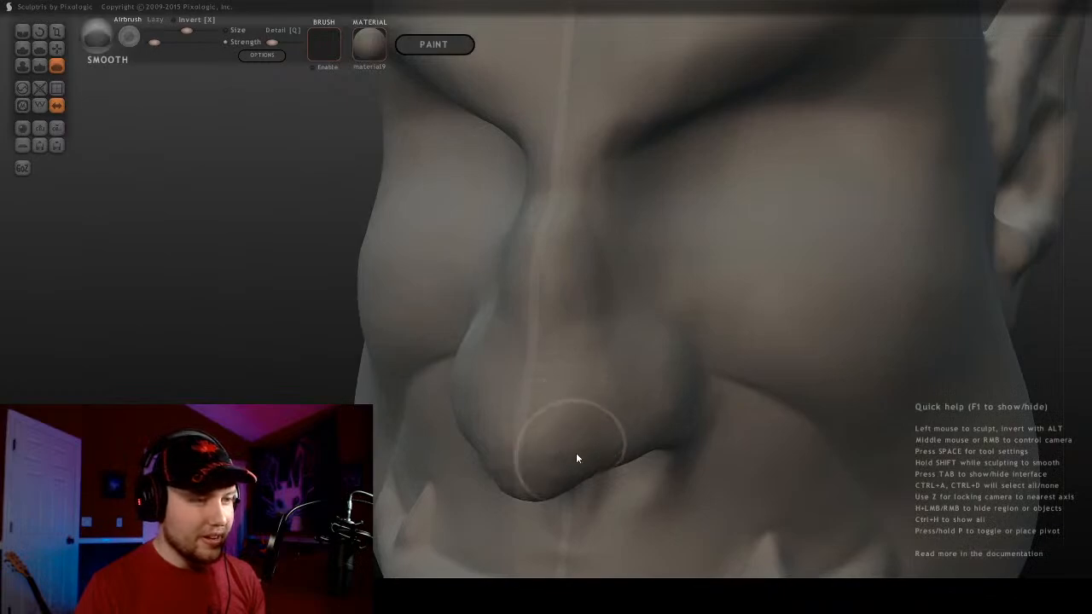
pyautogui.press('[')
pyautogui.press('[')
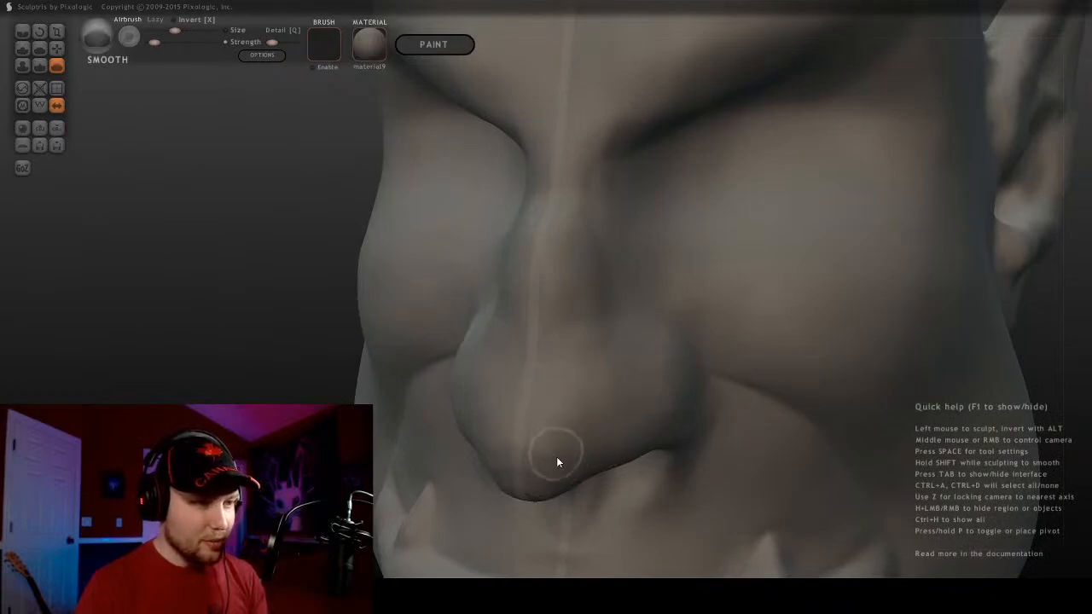
pyautogui.scroll(-4, 716, 342)
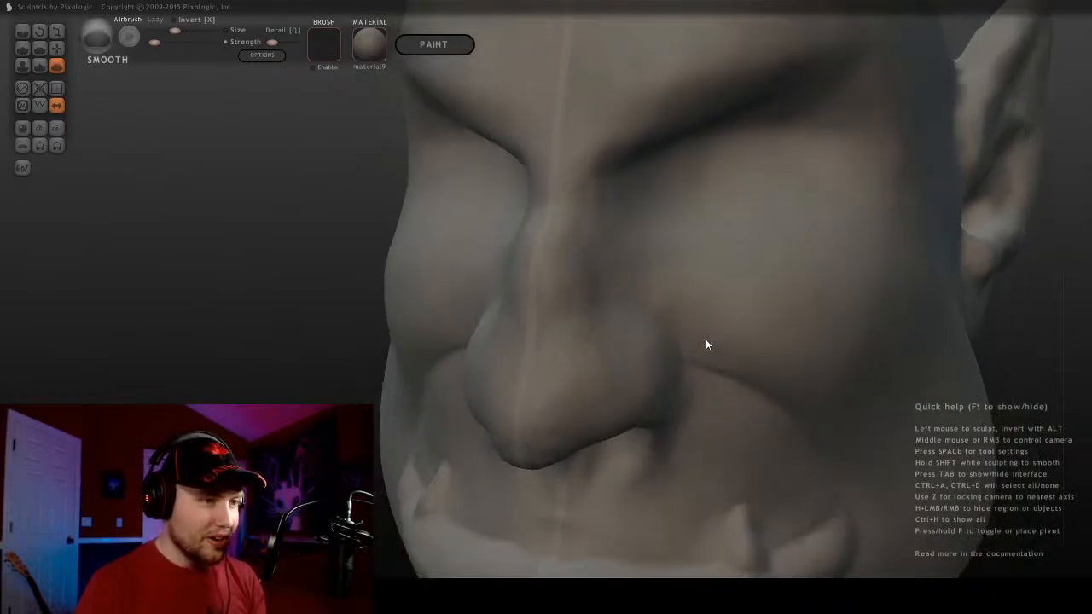
pyautogui.moveTo(707, 344); pyautogui.dragTo(594, 399, button='middle')
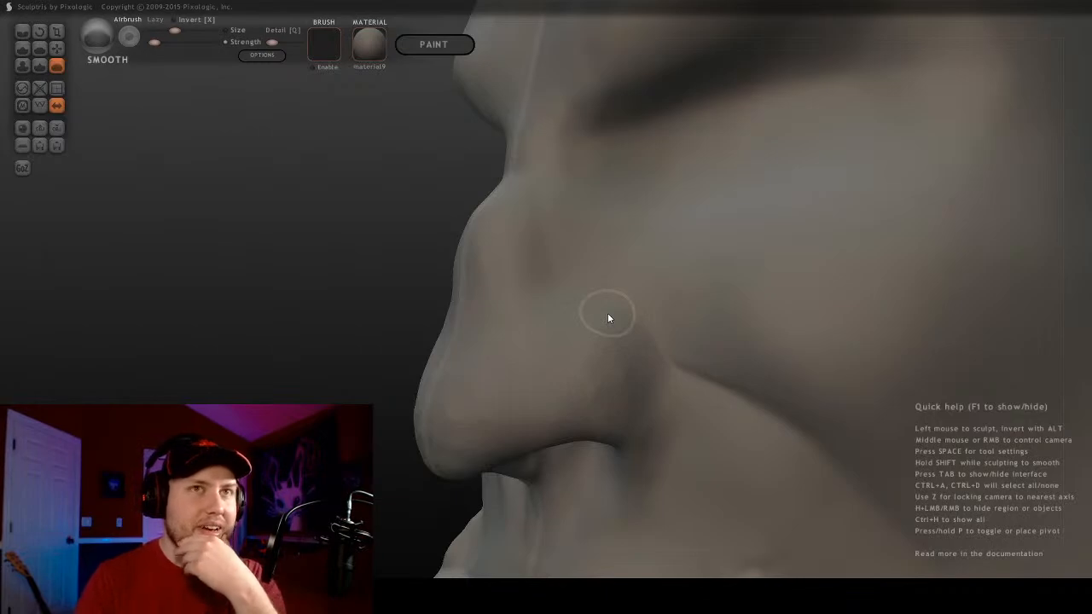
# Define the edge of the nostril wing where it meets the cheek with the Crease tool
pyautogui.moveTo(597, 312)
pyautogui.mouseDown(button='middle')
pyautogui.moveTo(660, 296)
pyautogui.moveTo(599, 305)
pyautogui.moveTo(711, 315)
pyautogui.moveTo(671, 334)
pyautogui.moveTo(682, 316)
pyautogui.mouseUp(button='middle')
pyautogui.click(22, 32)
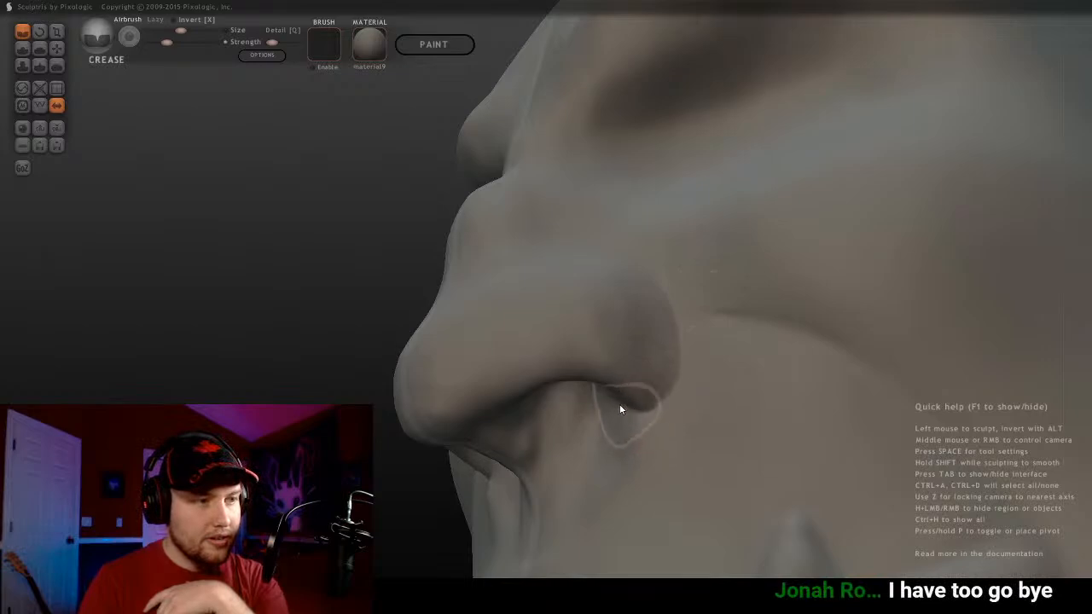
pyautogui.scroll(-3, 666, 286)
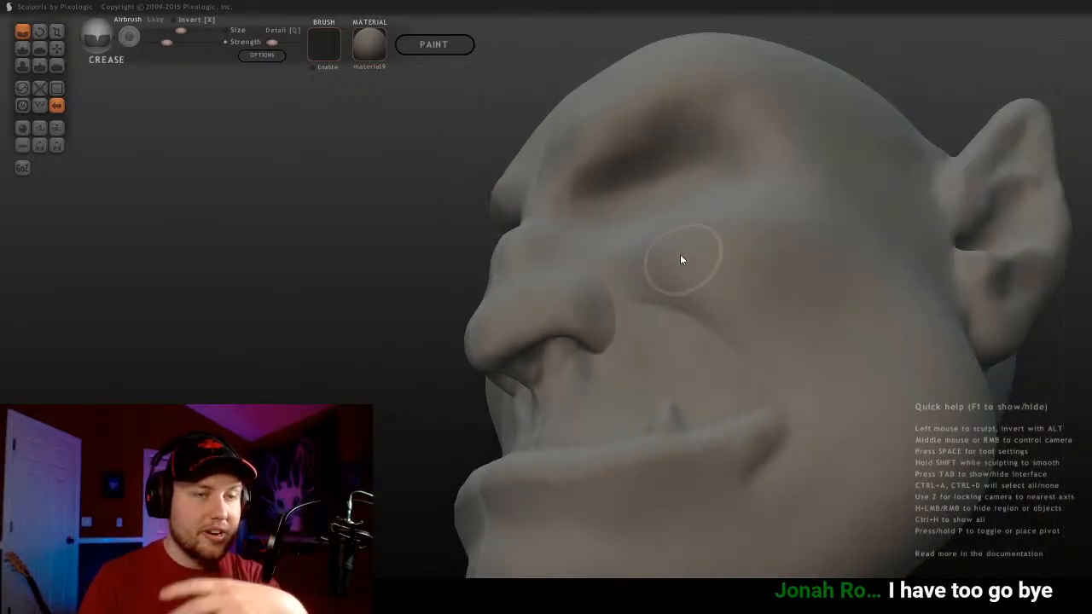
pyautogui.moveTo(619, 240); pyautogui.dragTo(630, 336, button='middle')
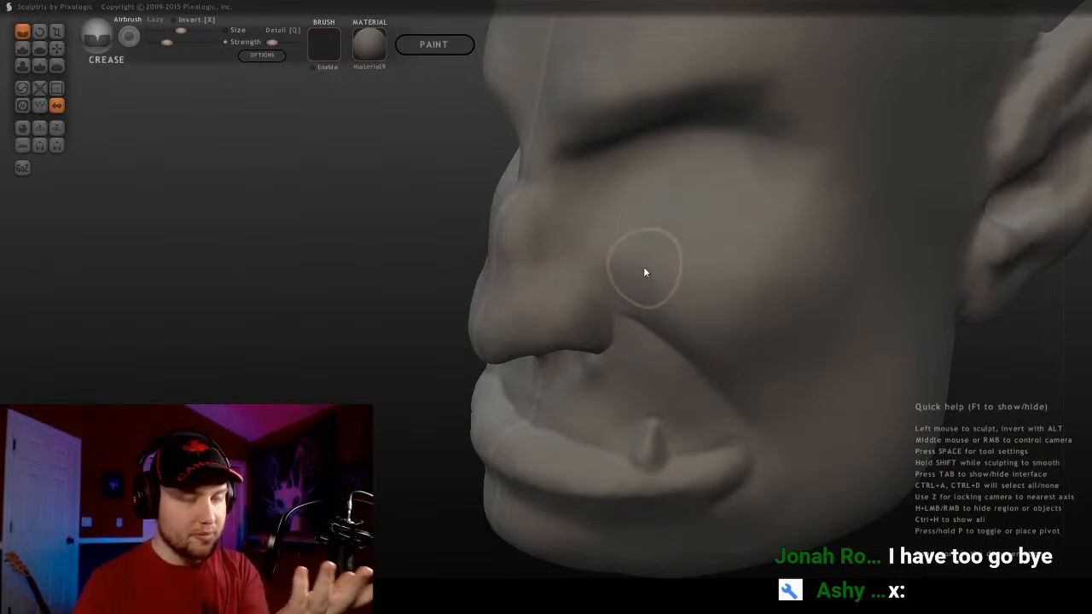
pyautogui.moveTo(657, 309)
pyautogui.mouseDown(button='middle')
pyautogui.moveTo(599, 363)
pyautogui.moveTo(734, 319)
pyautogui.moveTo(797, 363)
pyautogui.moveTo(697, 335)
pyautogui.mouseUp(button='middle')
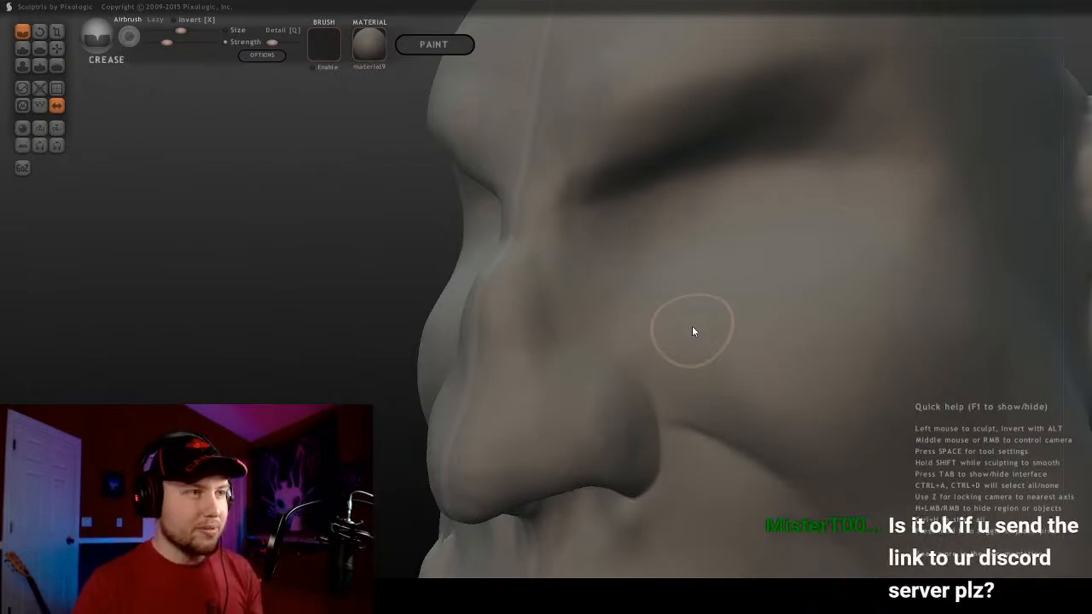
# Sharpen the fold between the inner brows above the nose bridge with an enlarged Crease brush
pyautogui.moveTo(622, 312)
pyautogui.mouseDown(button='middle')
pyautogui.moveTo(680, 338)
pyautogui.moveTo(680, 378)
pyautogui.moveTo(646, 344)
pyautogui.moveTo(709, 333)
pyautogui.mouseUp(button='middle')
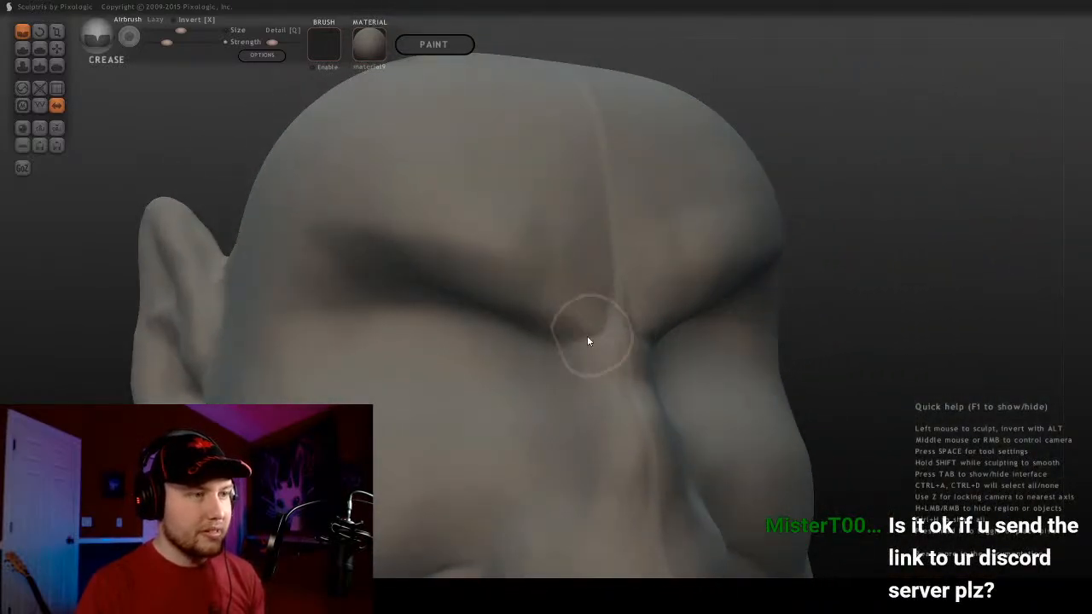
pyautogui.press(']')
pyautogui.press(']')
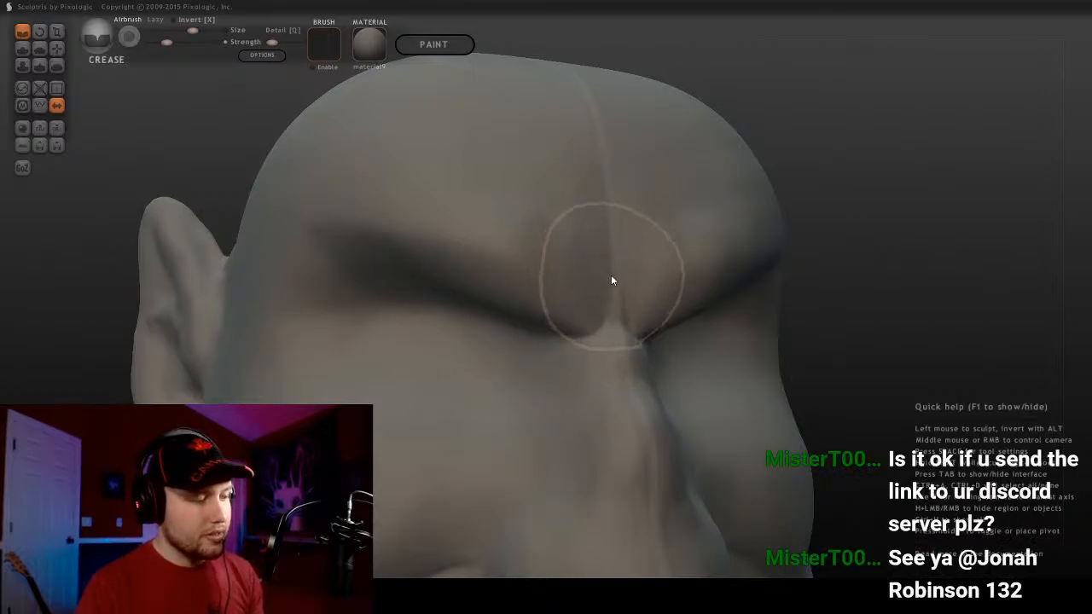
pyautogui.moveTo(611, 280)
pyautogui.mouseDown(button='middle')
pyautogui.moveTo(497, 293)
pyautogui.moveTo(531, 302)
pyautogui.mouseUp(button='middle')
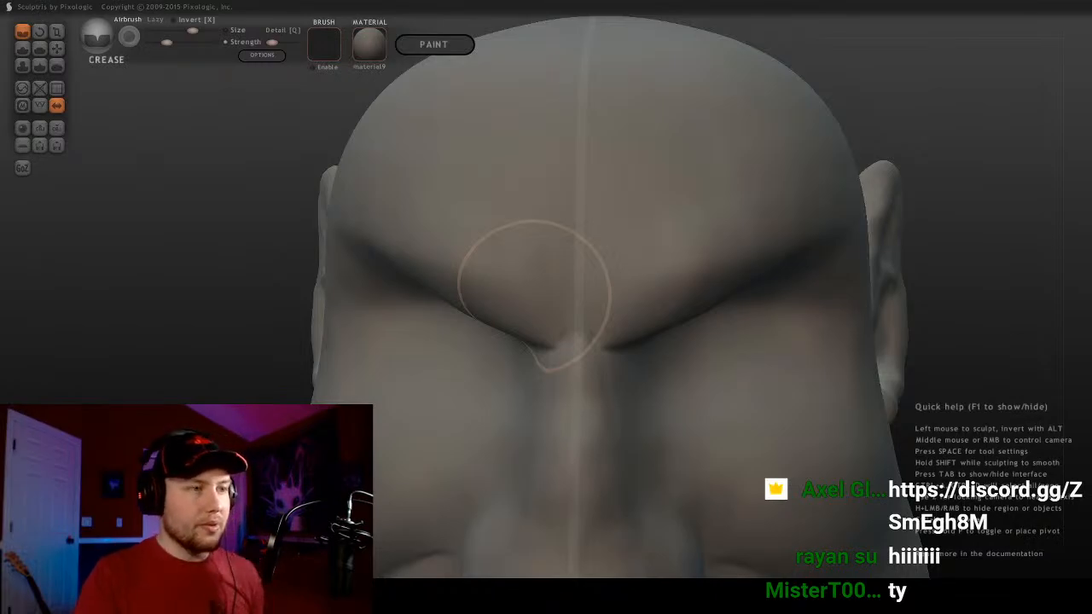
# Examine the whole head in profile and from the front, checking the brow, nose and mouth proportions
pyautogui.scroll(-5, 958, 160)
pyautogui.moveTo(674, 376); pyautogui.dragTo(622, 376, button='middle')
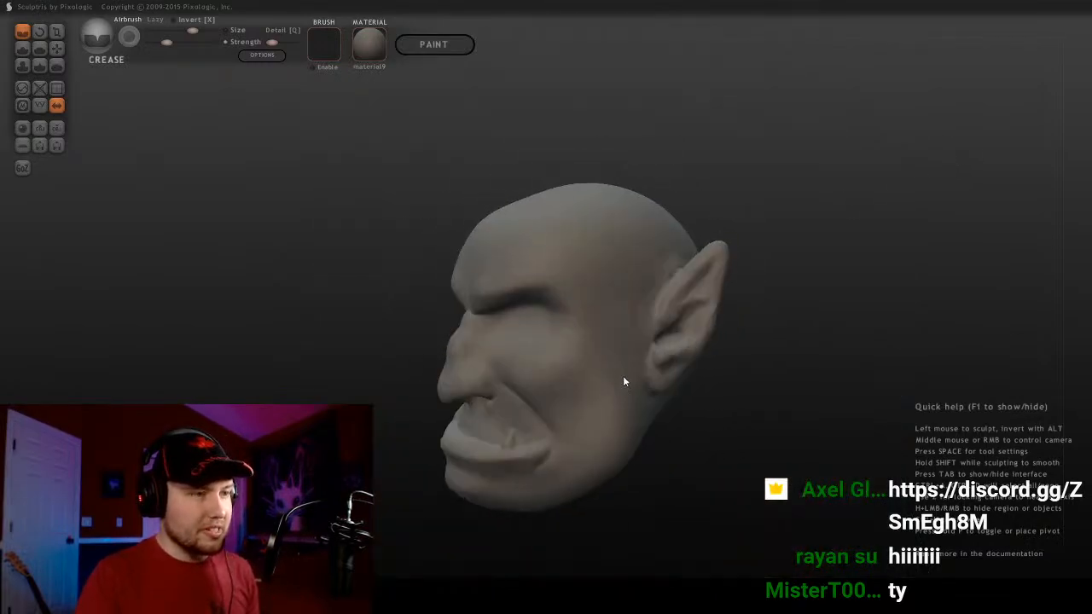
pyautogui.scroll(2, 633, 385)
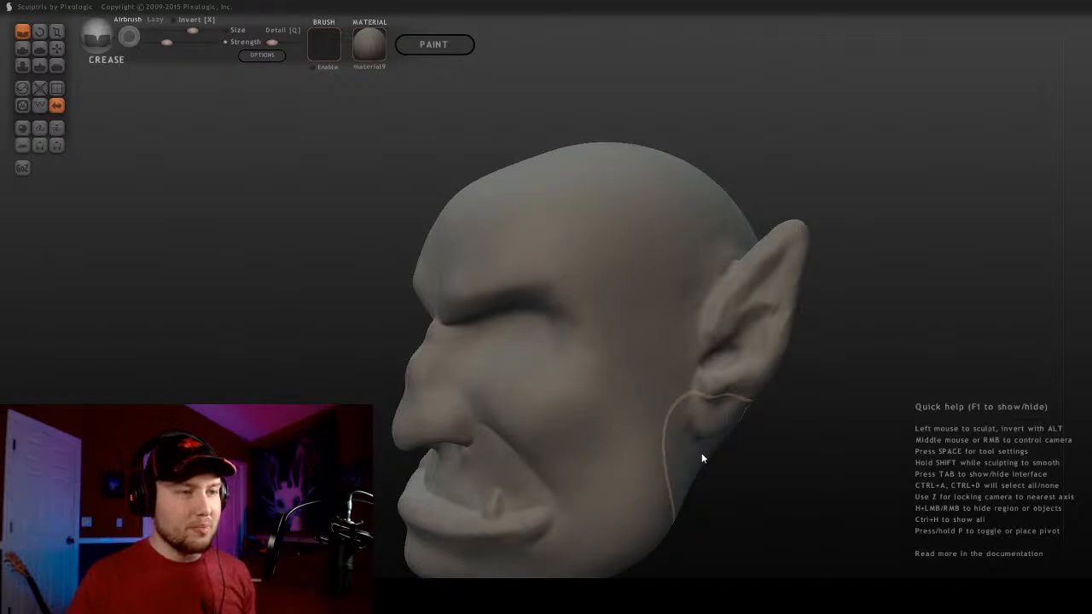
pyautogui.moveTo(697, 451)
pyautogui.mouseDown(button='right')
pyautogui.moveTo(763, 305)
pyautogui.moveTo(765, 339)
pyautogui.mouseUp(button='right')
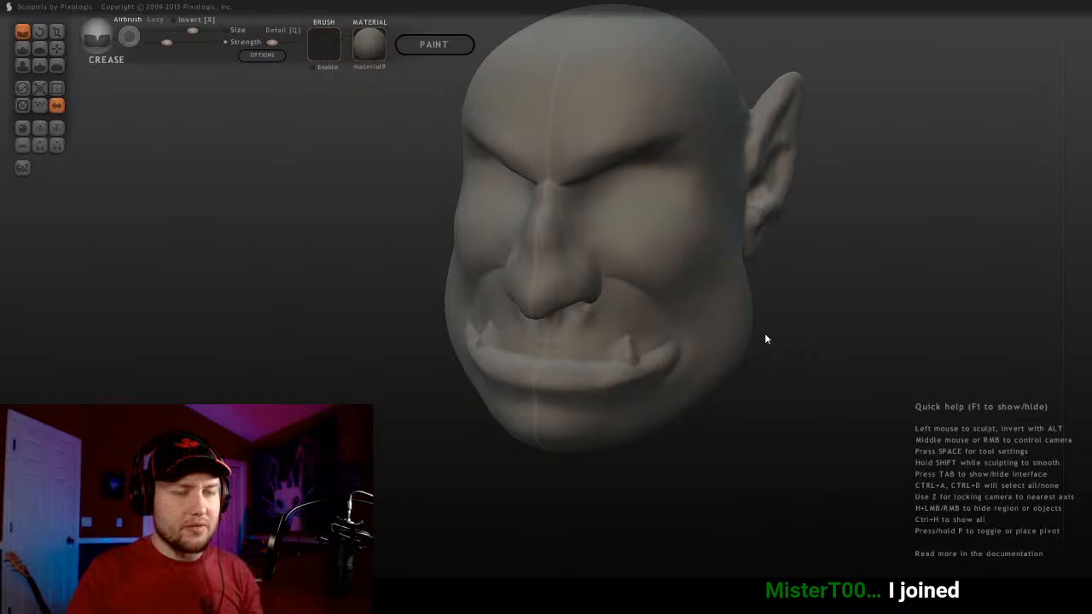
pyautogui.scroll(3, 807, 290)
pyautogui.moveTo(570, 247); pyautogui.dragTo(681, 210, button='right')
pyautogui.scroll(3, 647, 235)
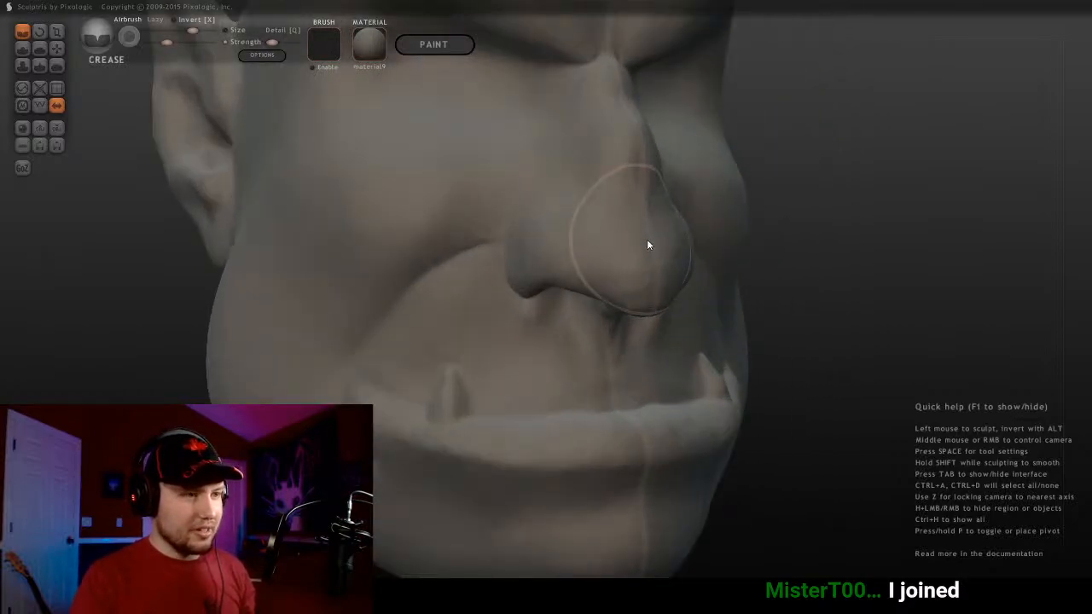
pyautogui.scroll(-3, 665, 384)
pyautogui.moveTo(625, 360); pyautogui.dragTo(537, 324, button='right')
# Inspect the nostril, the cheek fold and the tusk area closely from below and from both sides
pyautogui.scroll(6, 537, 331)
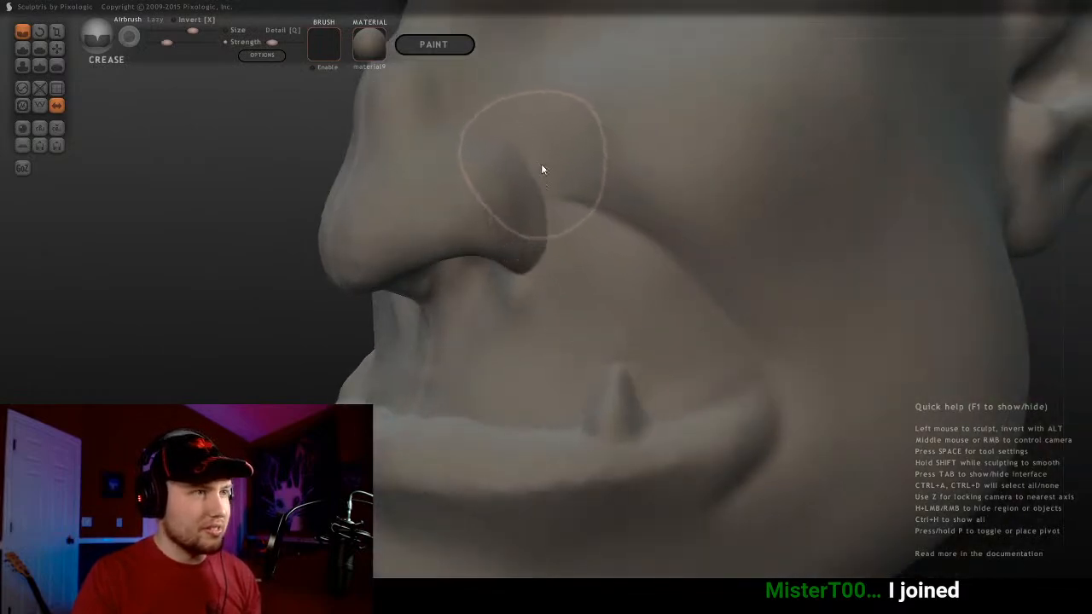
pyautogui.moveTo(543, 251); pyautogui.dragTo(581, 306, button='right')
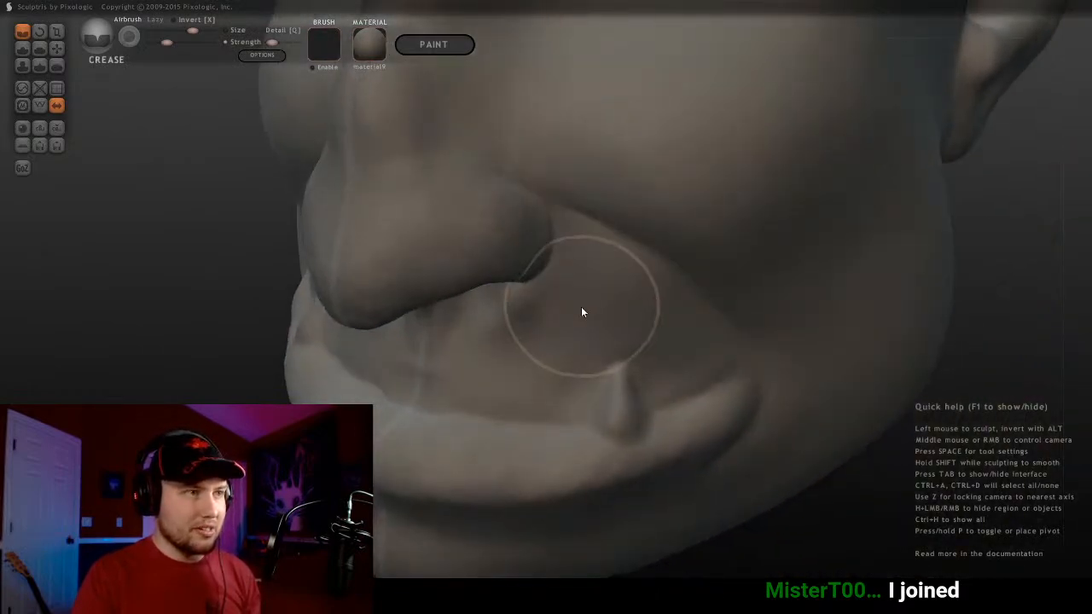
pyautogui.moveTo(599, 270); pyautogui.dragTo(566, 176, button='right')
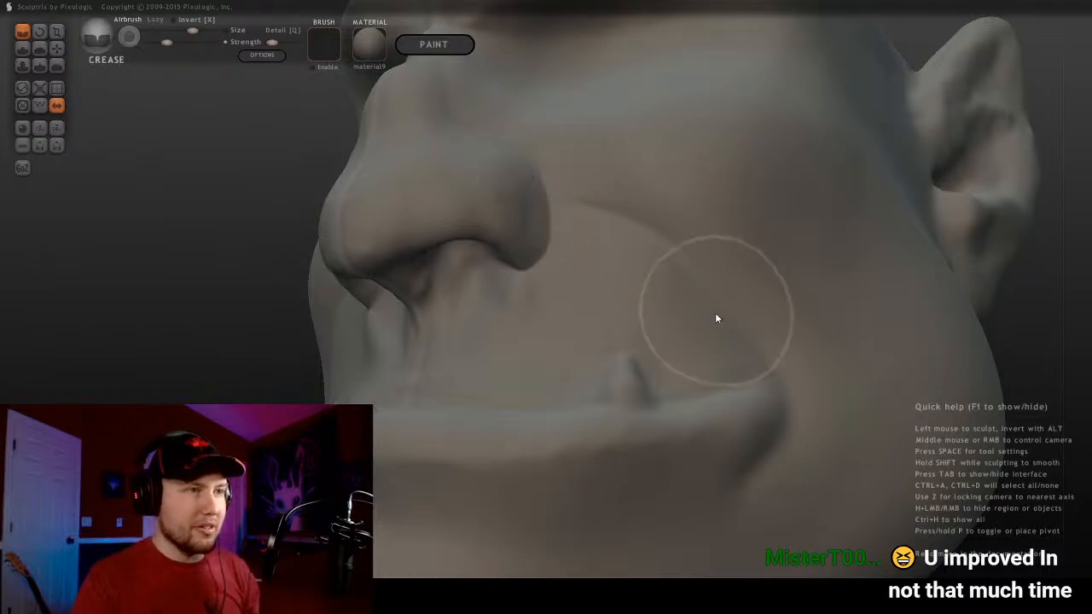
pyautogui.scroll(-2, 710, 316)
pyautogui.scroll(-2, 706, 324)
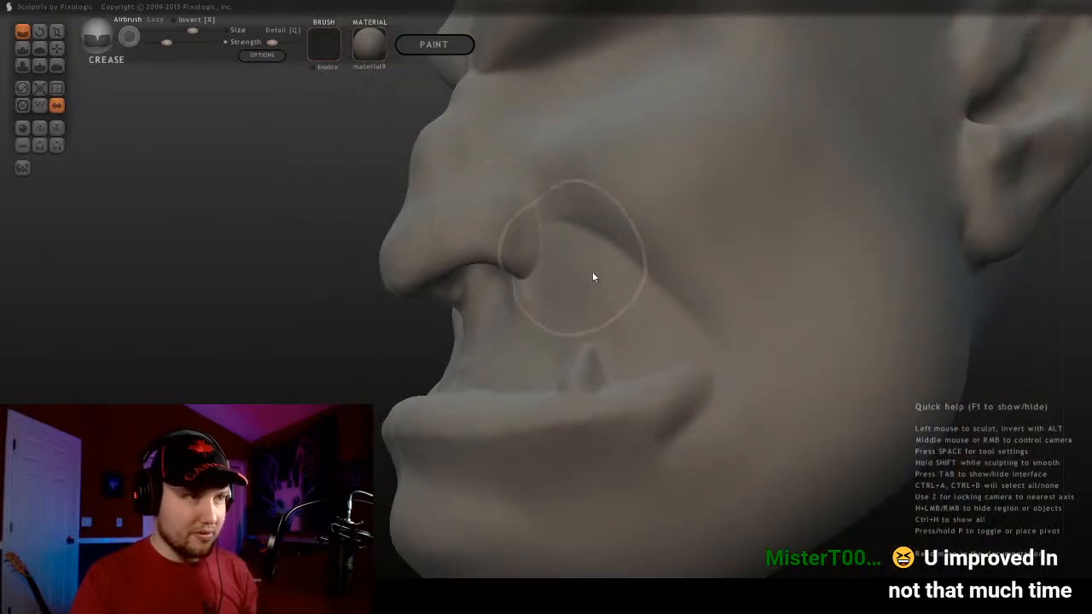
pyautogui.scroll(-3, 631, 307)
pyautogui.moveTo(647, 313); pyautogui.dragTo(729, 324, button='middle')
pyautogui.moveTo(512, 353); pyautogui.dragTo(655, 360, button='middle')
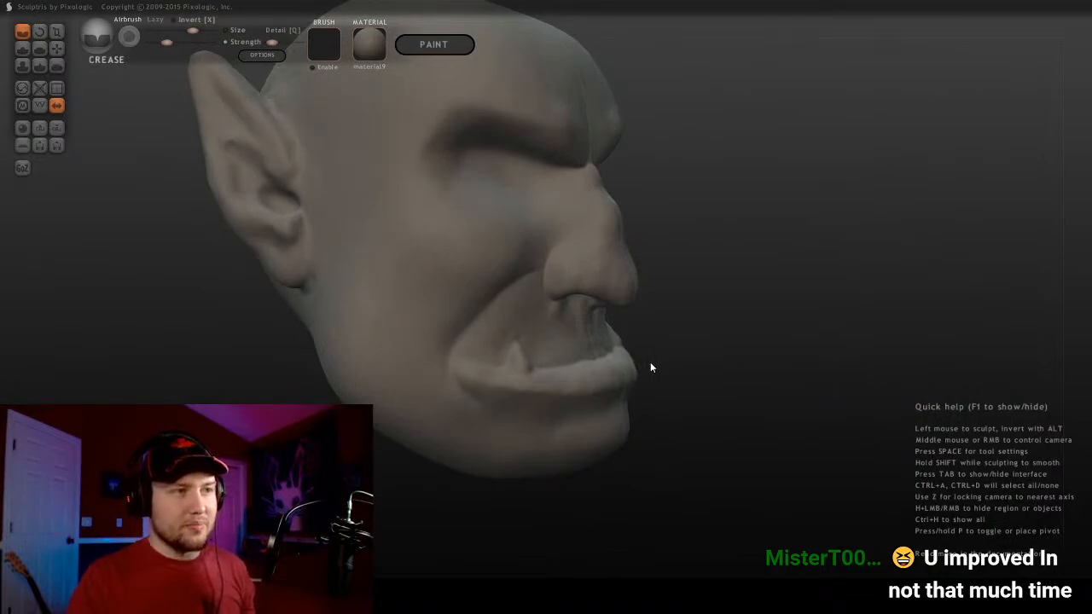
# Try softening the fold between the nose and the mouth corner with an enlarged Smooth brush
pyautogui.click(57, 65)
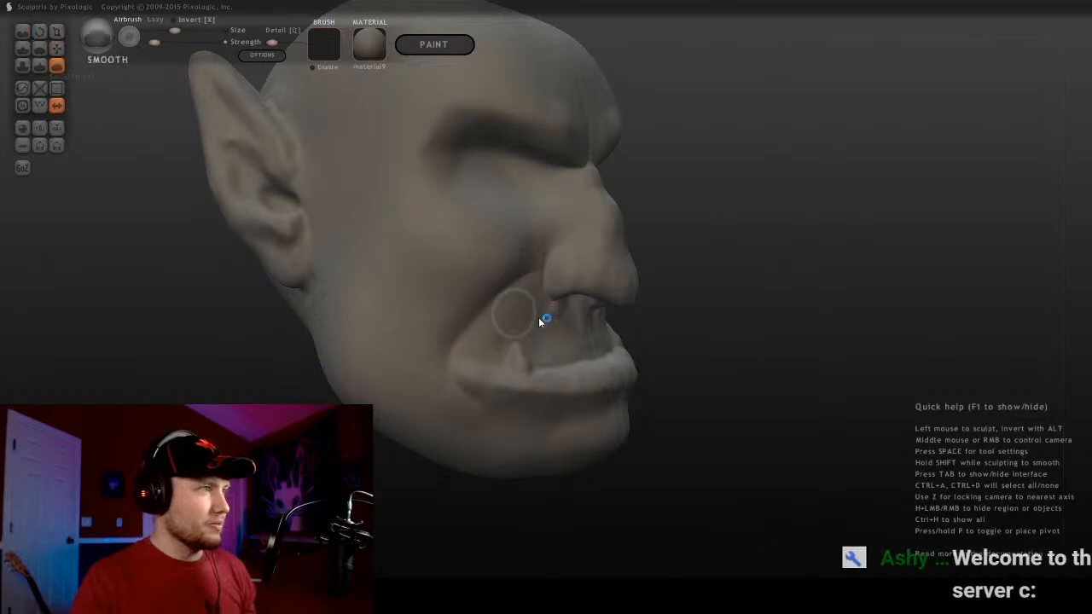
pyautogui.scroll(2, 538, 316)
pyautogui.moveTo(538, 315); pyautogui.dragTo(472, 300, button='middle')
pyautogui.press(']')
pyautogui.press(']')
pyautogui.press(']')
pyautogui.press(']')
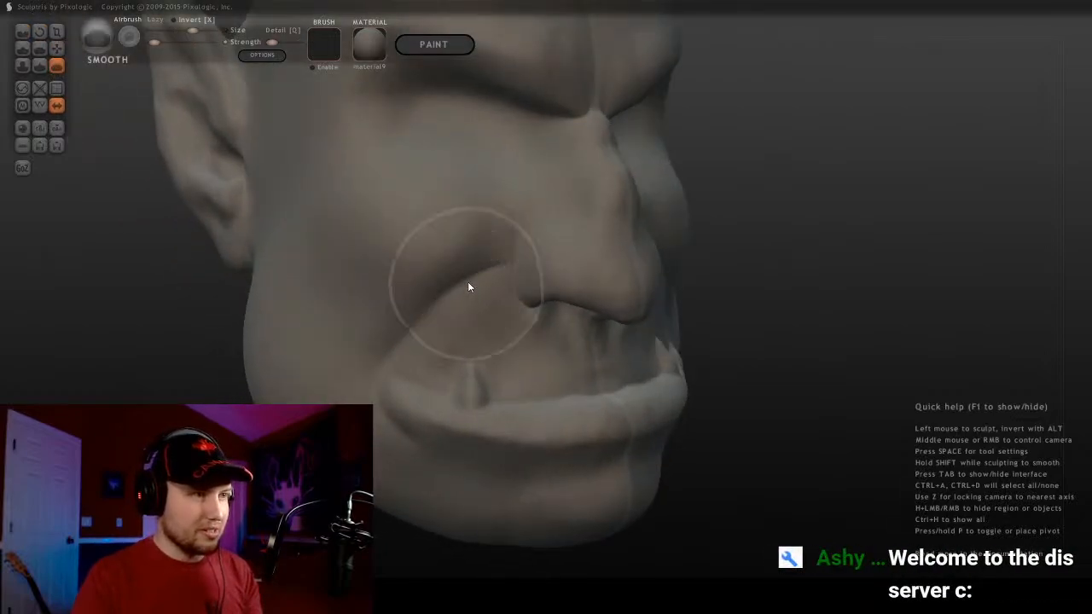
pyautogui.moveTo(468, 285)
pyautogui.mouseDown()
pyautogui.moveTo(390, 324)
pyautogui.moveTo(375, 487)
pyautogui.moveTo(393, 457)
pyautogui.moveTo(408, 256)
pyautogui.moveTo(483, 248)
pyautogui.moveTo(356, 366)
pyautogui.moveTo(434, 319)
pyautogui.moveTo(359, 334)
pyautogui.moveTo(405, 413)
pyautogui.moveTo(319, 388)
pyautogui.mouseUp()
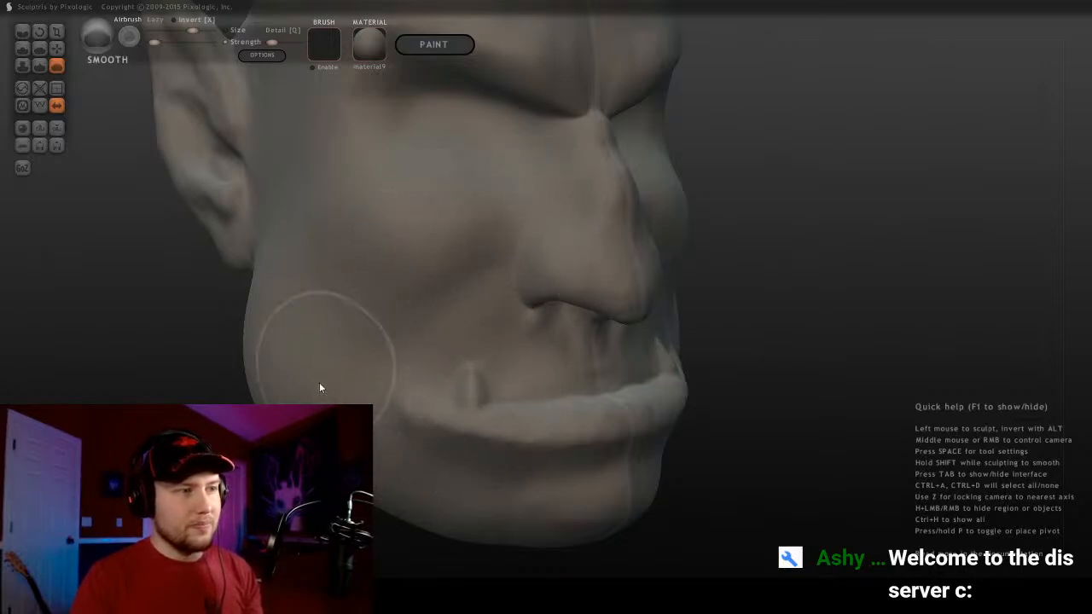
# Review the cheek fold, lip and tusks on the whole head and up close from below
pyautogui.scroll(-4, 829, 303)
pyautogui.moveTo(830, 303)
pyautogui.mouseDown(button='middle')
pyautogui.moveTo(671, 304)
pyautogui.moveTo(816, 298)
pyautogui.moveTo(768, 322)
pyautogui.mouseUp(button='middle')
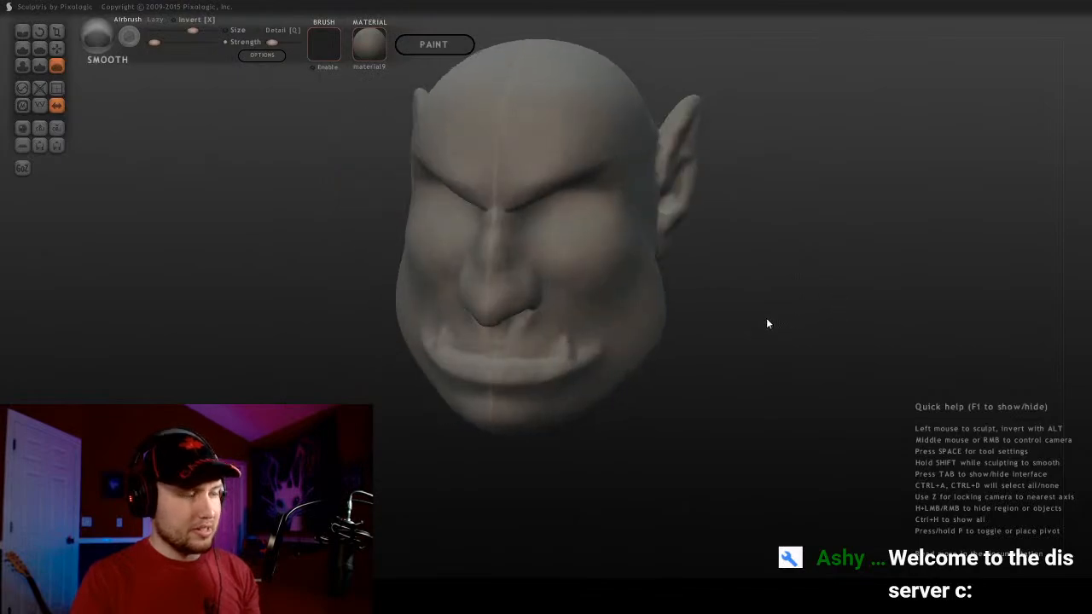
pyautogui.moveTo(404, 311)
pyautogui.mouseDown(button='middle')
pyautogui.moveTo(605, 293)
pyautogui.moveTo(421, 344)
pyautogui.mouseUp(button='middle')
pyautogui.scroll(5, 543, 305)
pyautogui.scroll(-3, 420, 344)
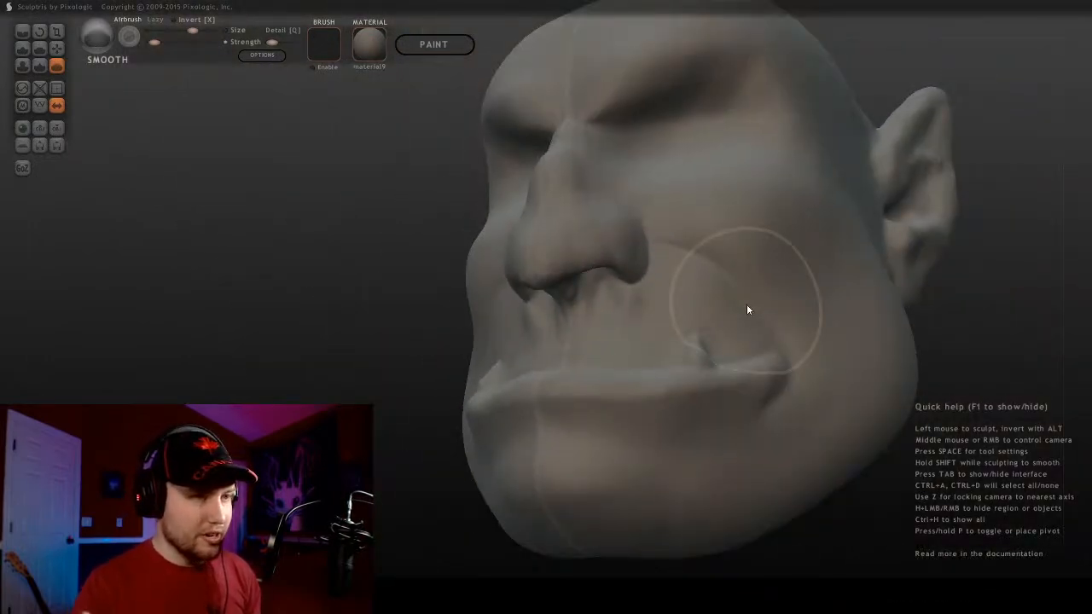
pyautogui.scroll(3, 597, 331)
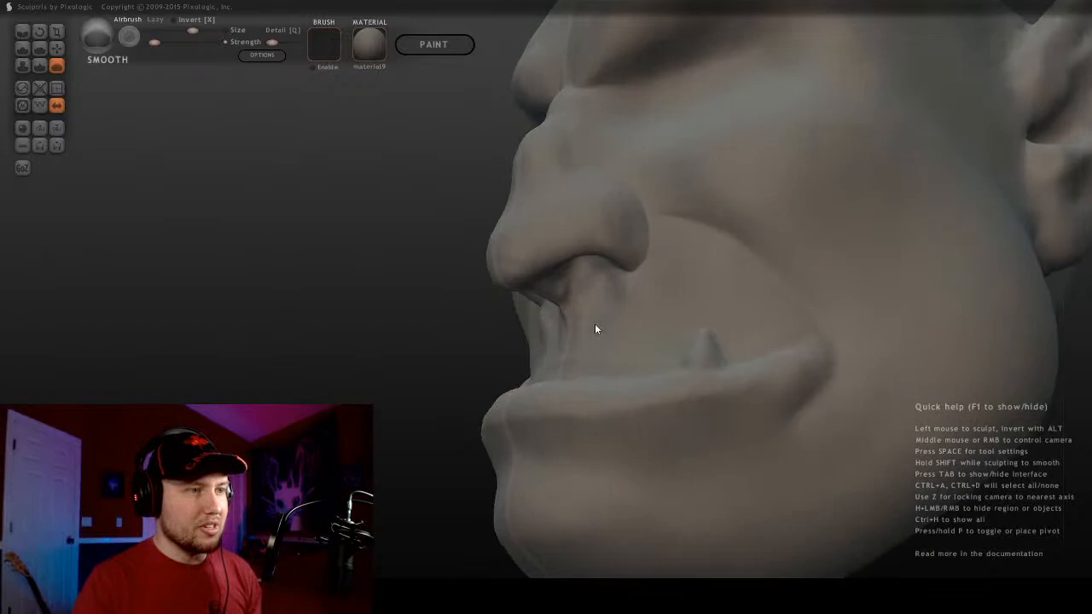
pyautogui.moveTo(594, 328); pyautogui.dragTo(359, 273, button='middle')
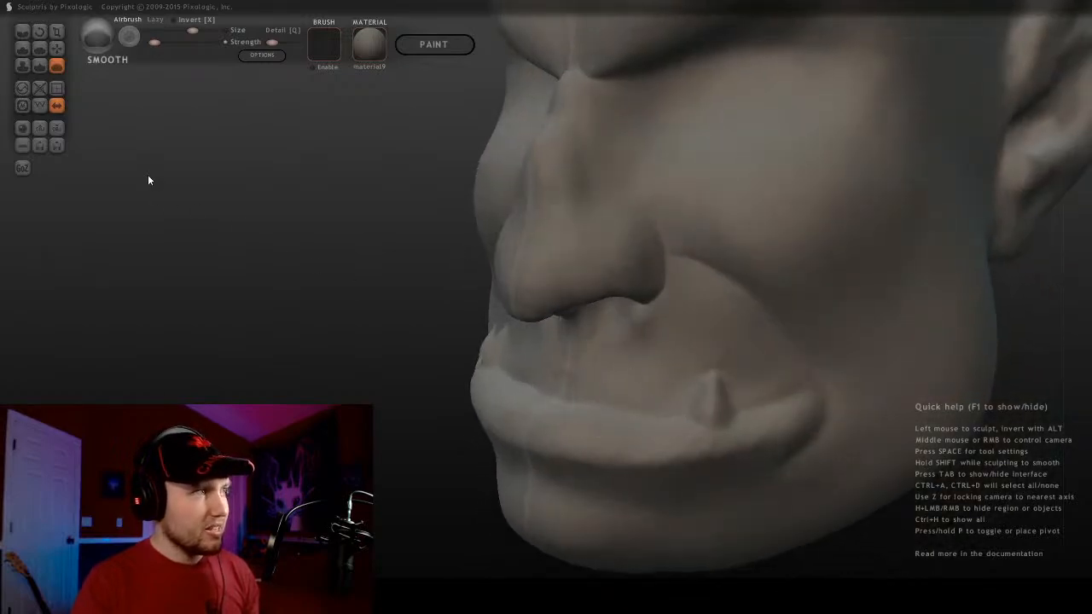
# Adjust the brow ridge around the nose bridge with a resized Grab brush, working from below, above and the front
pyautogui.click(24, 31)
pyautogui.scroll(-2, 695, 224)
pyautogui.keyDown('alt'); pyautogui.moveTo(722, 161); pyautogui.dragTo(592, 298, button='middle'); pyautogui.keyUp('alt')
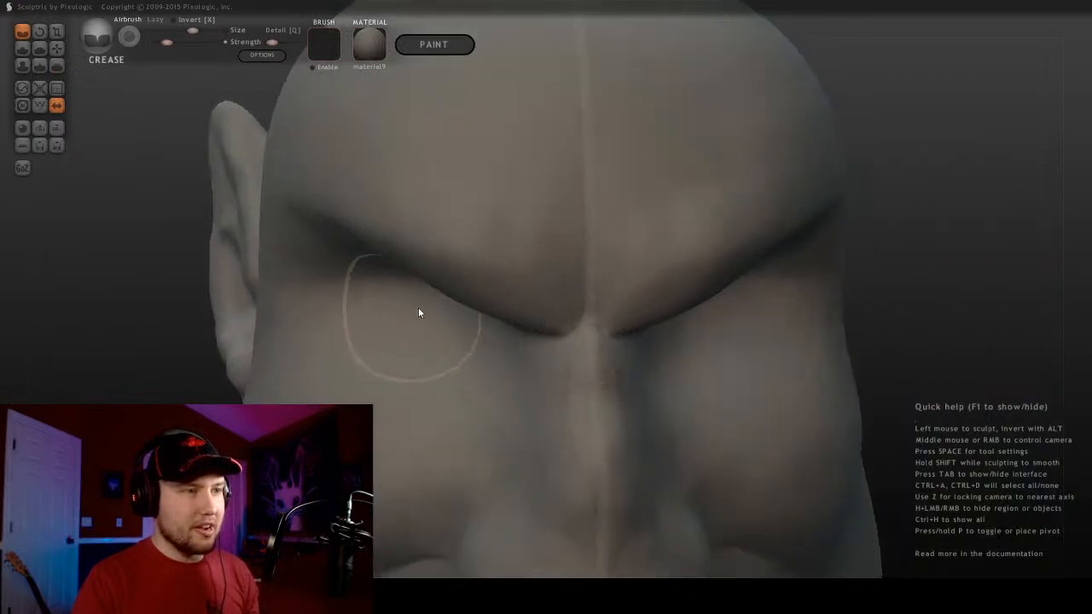
pyautogui.click(56, 48)
pyautogui.moveTo(557, 287); pyautogui.dragTo(563, 277, button='middle')
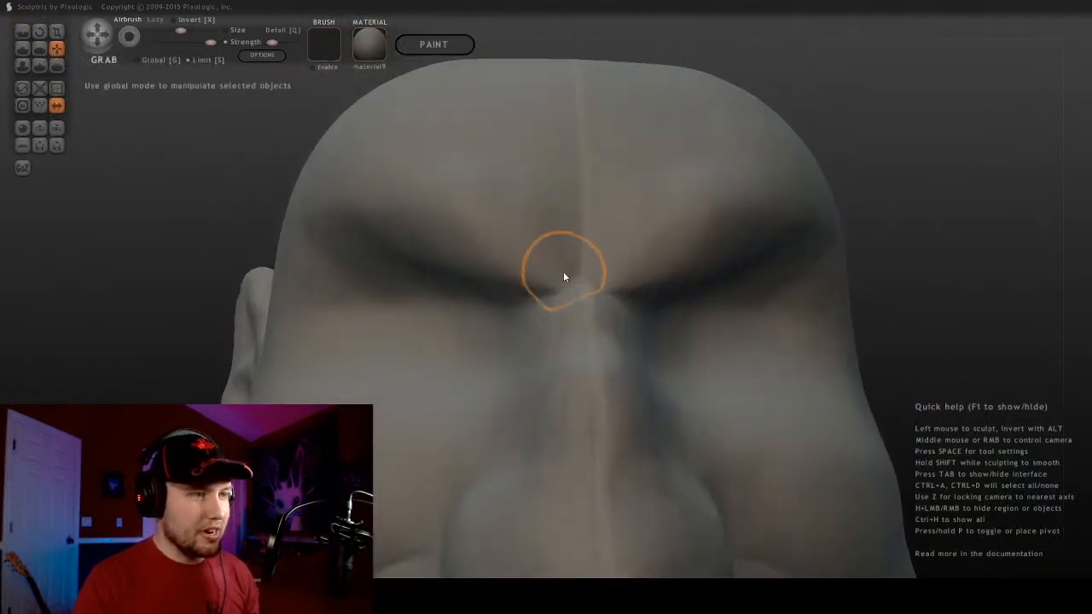
pyautogui.press('[')
pyautogui.press(']')
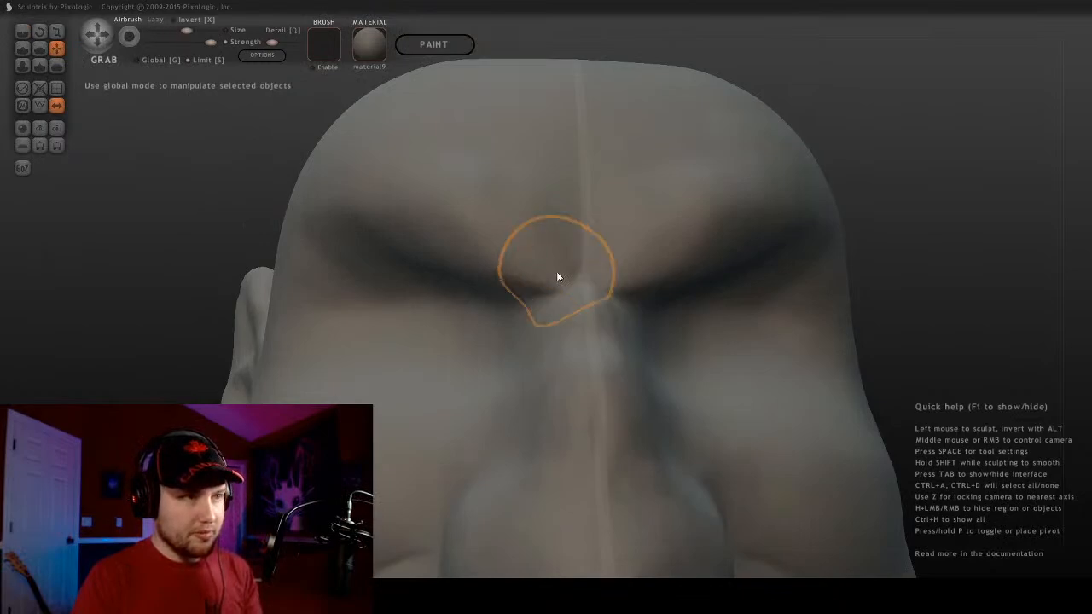
pyautogui.scroll(-2, 546, 249)
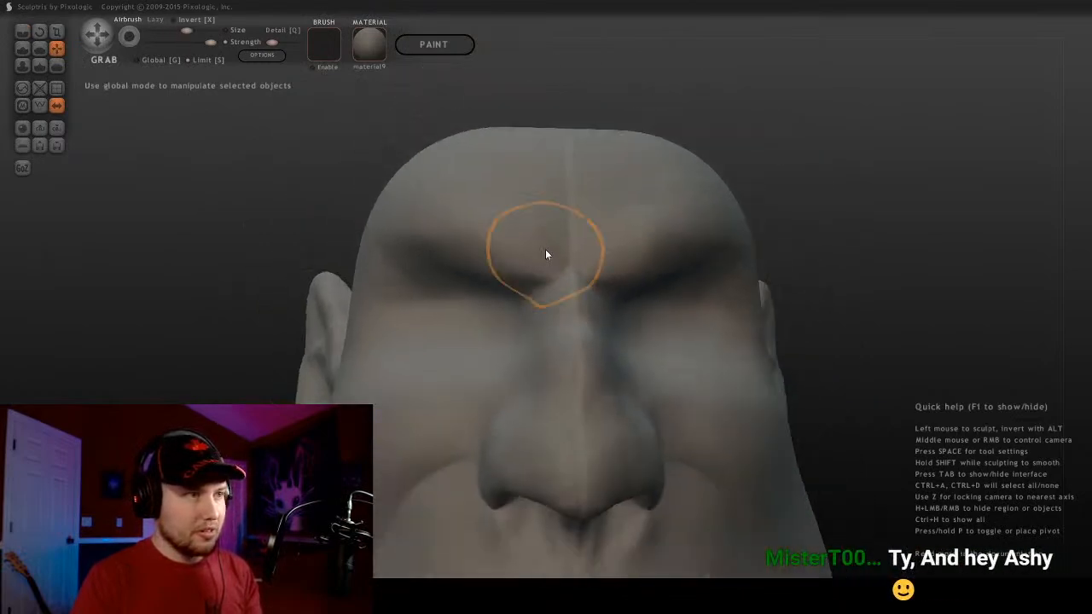
pyautogui.moveTo(546, 253)
pyautogui.mouseDown(button='middle')
pyautogui.moveTo(570, 192)
pyautogui.moveTo(665, 292)
pyautogui.moveTo(433, 393)
pyautogui.moveTo(527, 281)
pyautogui.moveTo(607, 347)
pyautogui.moveTo(497, 286)
pyautogui.moveTo(482, 232)
pyautogui.moveTo(411, 221)
pyautogui.mouseUp(button='middle')
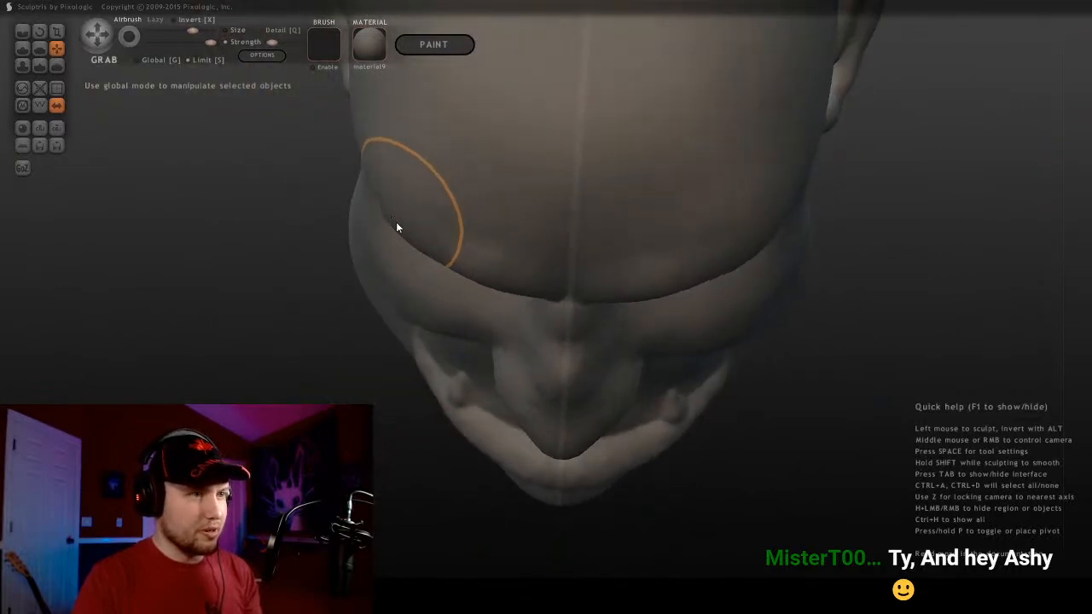
pyautogui.moveTo(514, 279)
pyautogui.mouseDown(button='middle')
pyautogui.moveTo(151, 146)
pyautogui.moveTo(526, 205)
pyautogui.moveTo(552, 295)
pyautogui.mouseUp(button='middle')
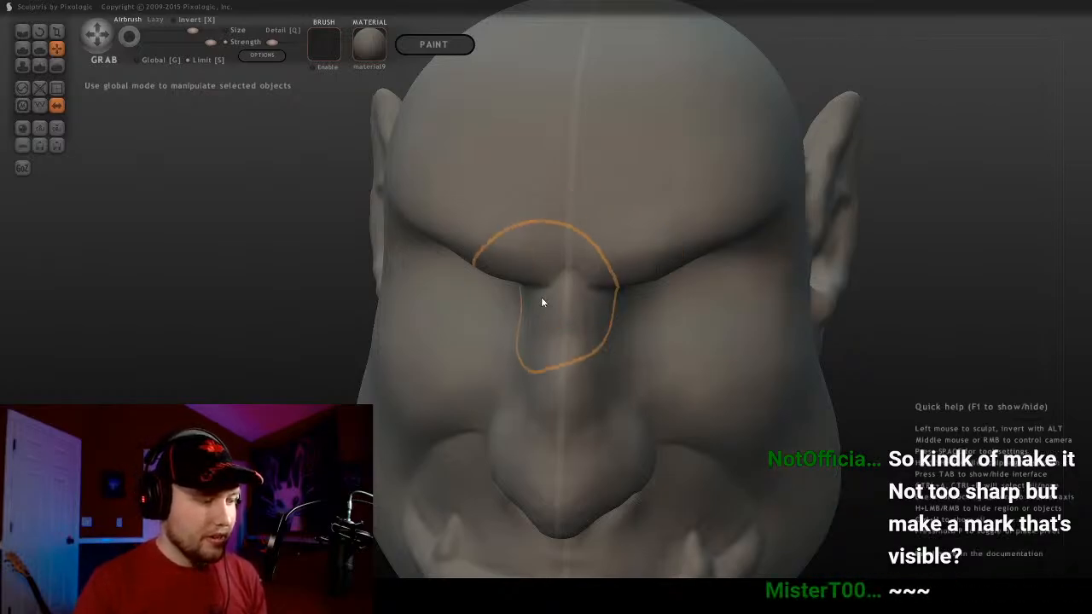
# Deepen the fold running from the nostril to the mouth corner using a smaller, stronger Crease brush
pyautogui.scroll(1, 539, 298)
pyautogui.moveTo(524, 300); pyautogui.dragTo(668, 287, button='right')
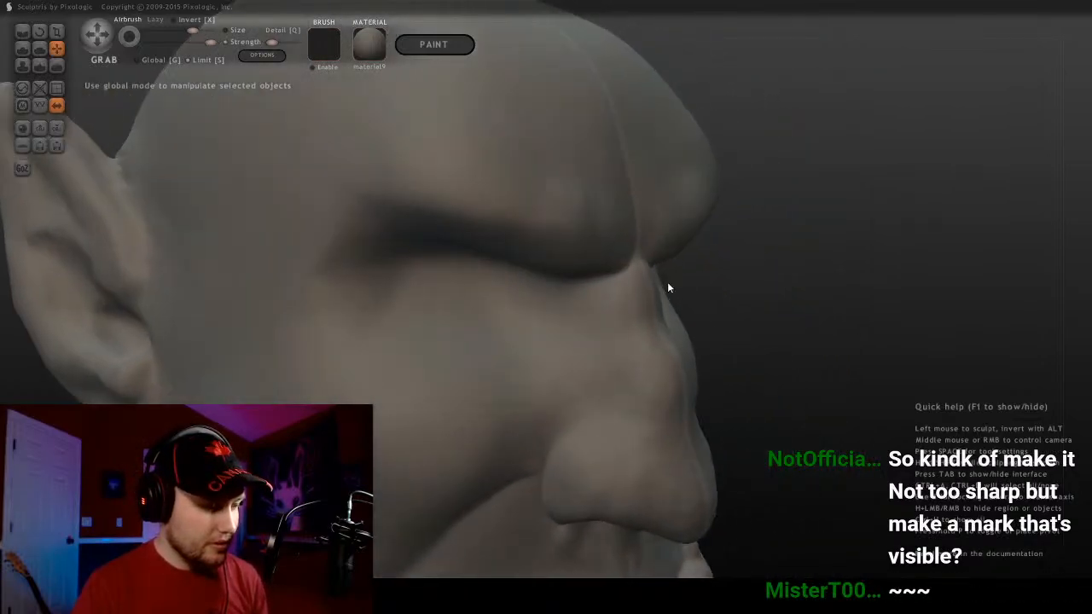
pyautogui.scroll(-1, 662, 284)
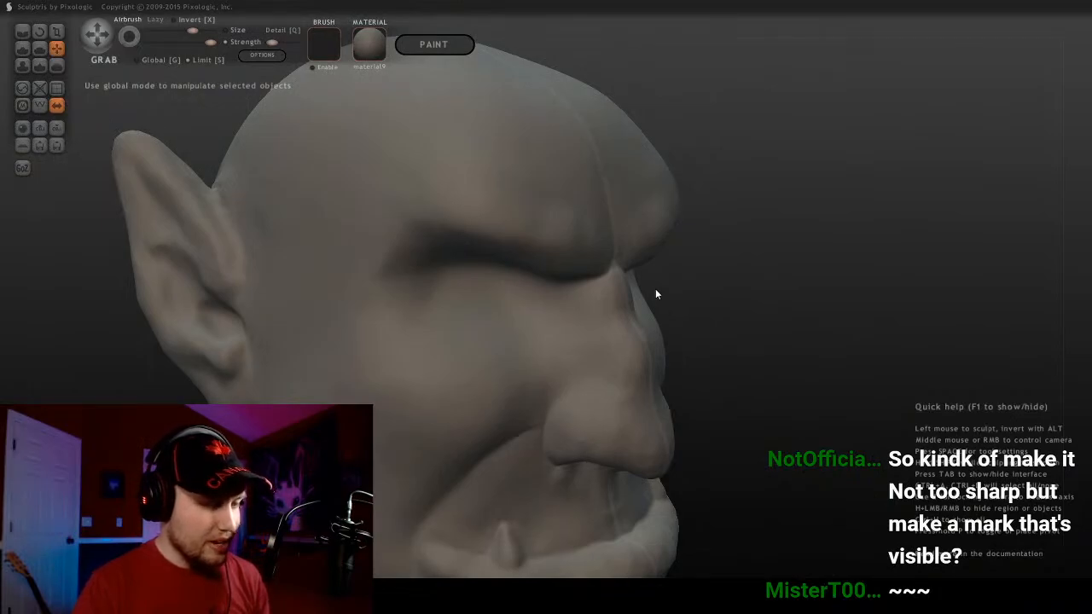
pyautogui.moveTo(655, 294); pyautogui.dragTo(576, 450, button='right')
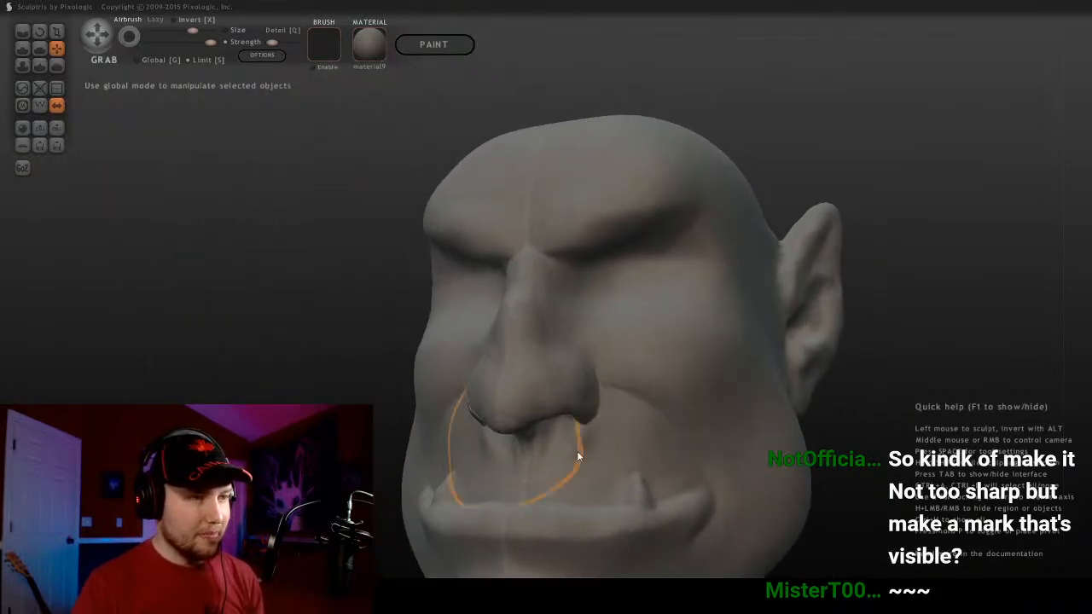
pyautogui.click(24, 31)
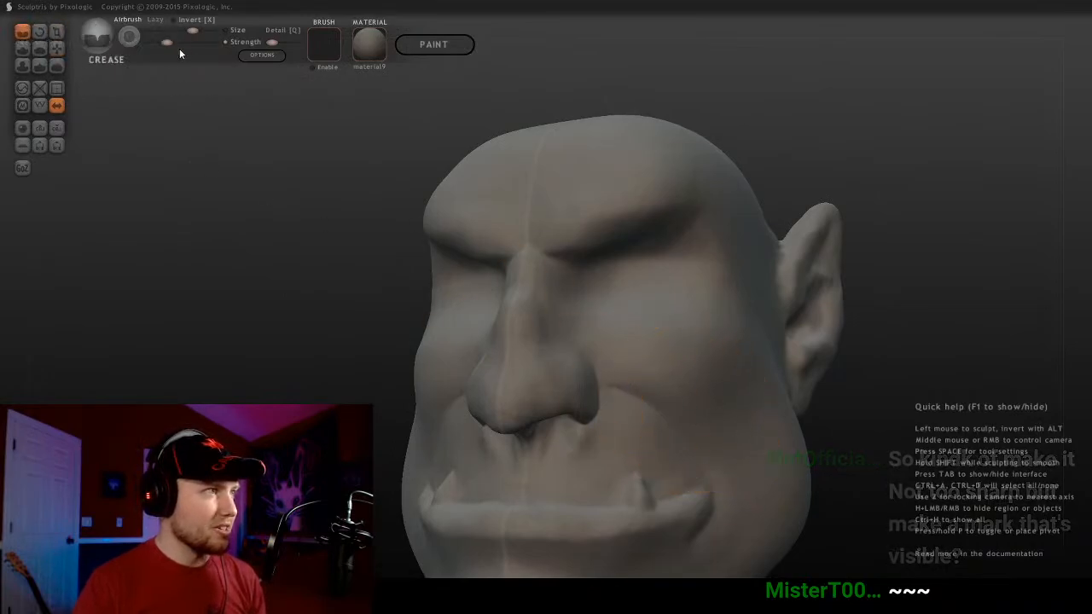
pyautogui.press('[')
pyautogui.press('[')
pyautogui.press('[')
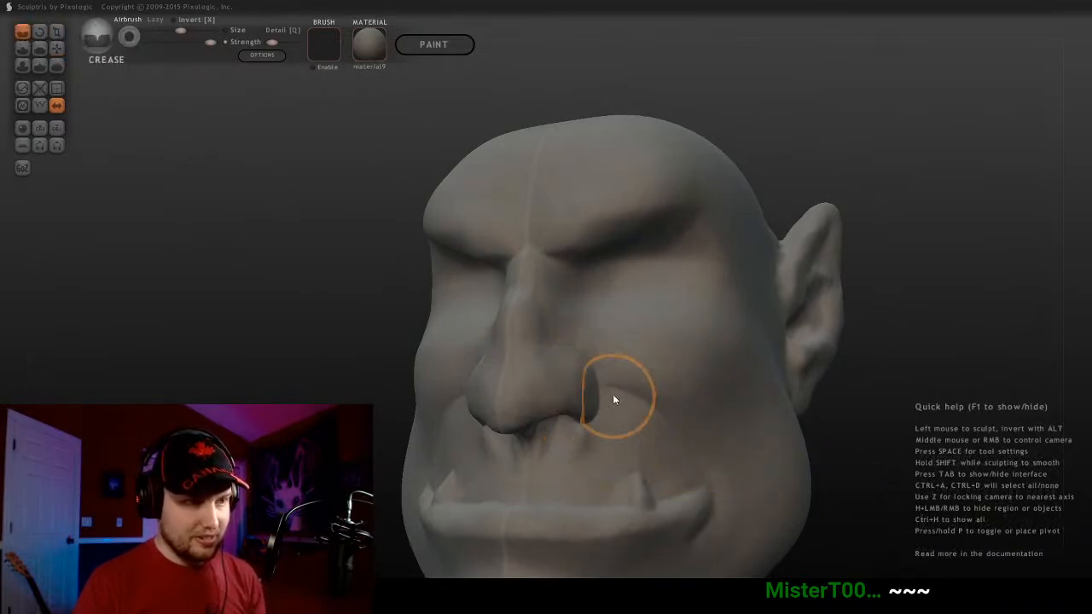
pyautogui.moveTo(606, 384)
pyautogui.mouseDown()
pyautogui.moveTo(674, 421)
pyautogui.moveTo(717, 503)
pyautogui.mouseUp()
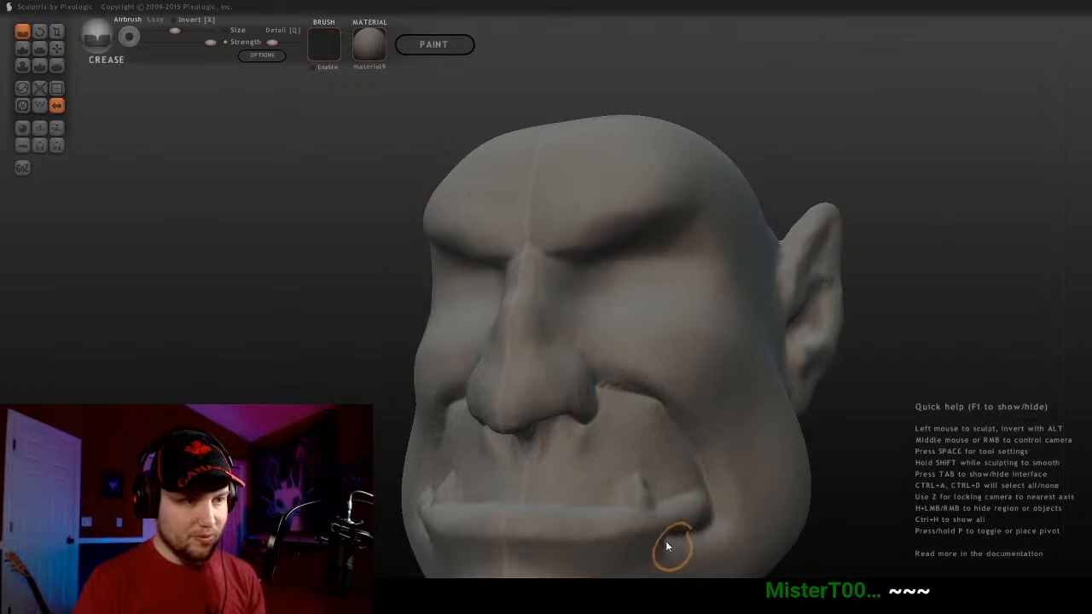
# Examine the creased cheek fold and the overall head shape from the front, in profile and up close
pyautogui.moveTo(811, 342)
pyautogui.mouseDown(button='right')
pyautogui.moveTo(525, 403)
pyautogui.moveTo(691, 396)
pyautogui.mouseUp(button='right')
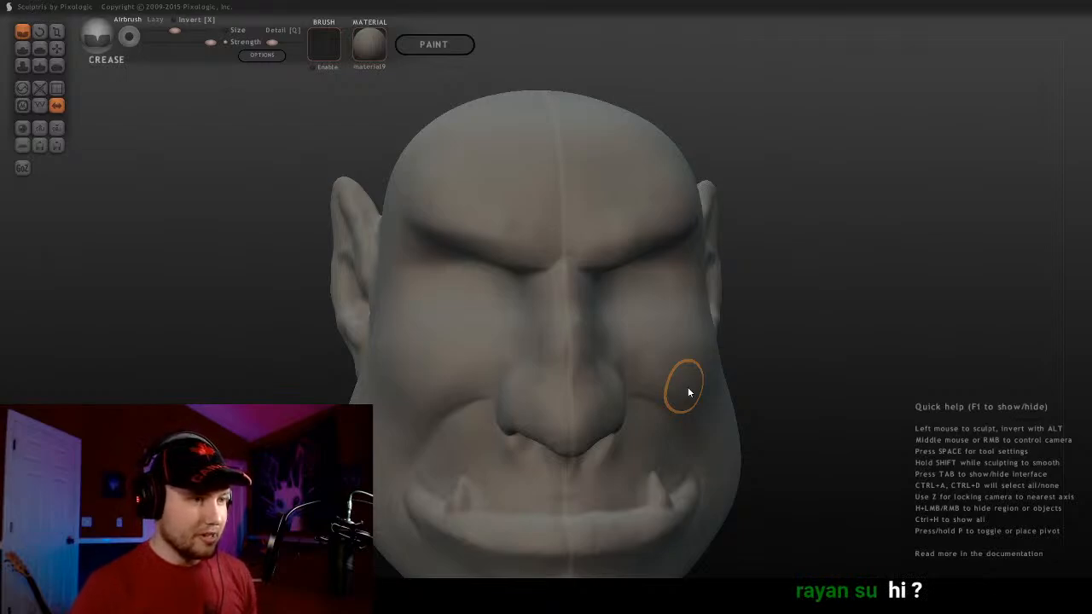
pyautogui.moveTo(687, 386); pyautogui.dragTo(531, 375, button='middle')
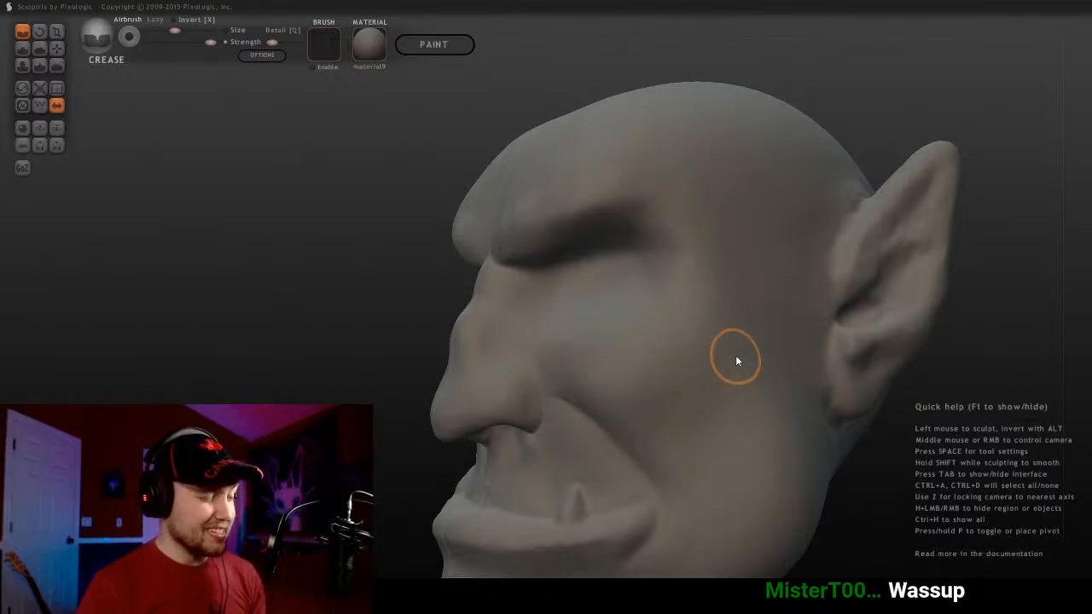
pyautogui.scroll(-3, 756, 468)
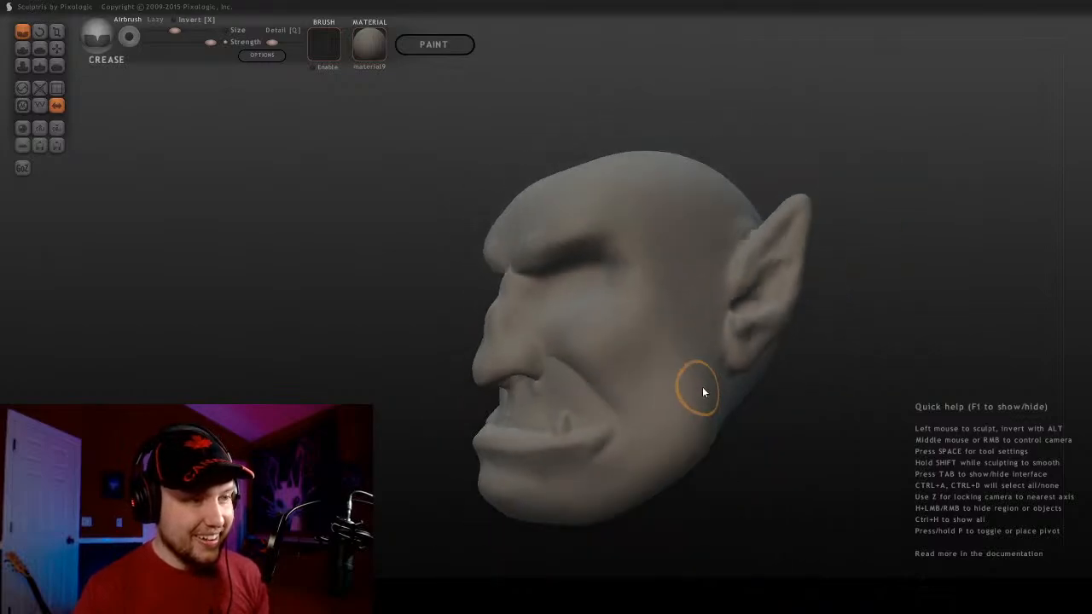
pyautogui.keyDown('alt'); pyautogui.moveTo(702, 386); pyautogui.dragTo(685, 317, button='right'); pyautogui.keyUp('alt')
pyautogui.scroll(3, 650, 337)
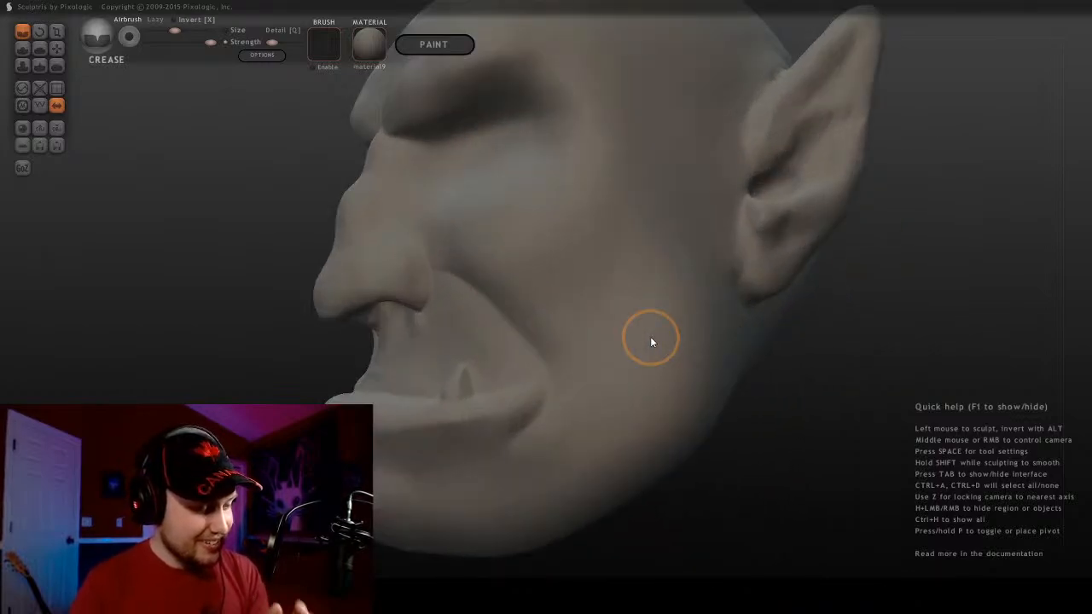
pyautogui.scroll(-3, 650, 336)
pyautogui.moveTo(650, 336)
pyautogui.mouseDown(button='right')
pyautogui.moveTo(551, 361)
pyautogui.moveTo(673, 359)
pyautogui.mouseUp(button='right')
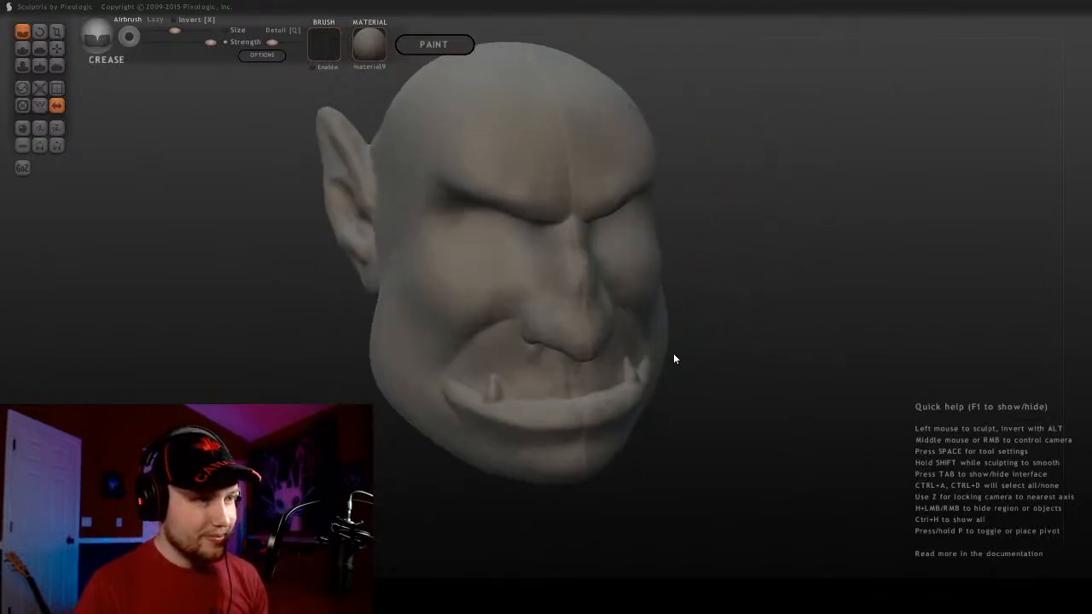
# Lower the Grab brush's strength and examine the nose bridge and the eye areas under the brow
pyautogui.click(59, 53)
pyautogui.scroll(2, 612, 284)
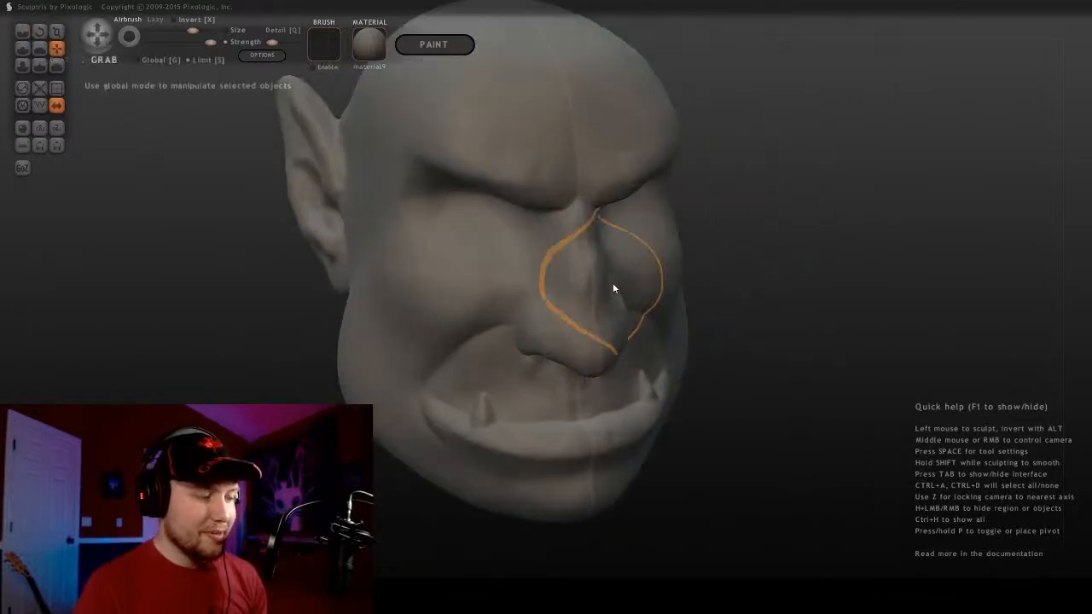
pyautogui.scroll(2, 613, 289)
pyautogui.scroll(2, 612, 287)
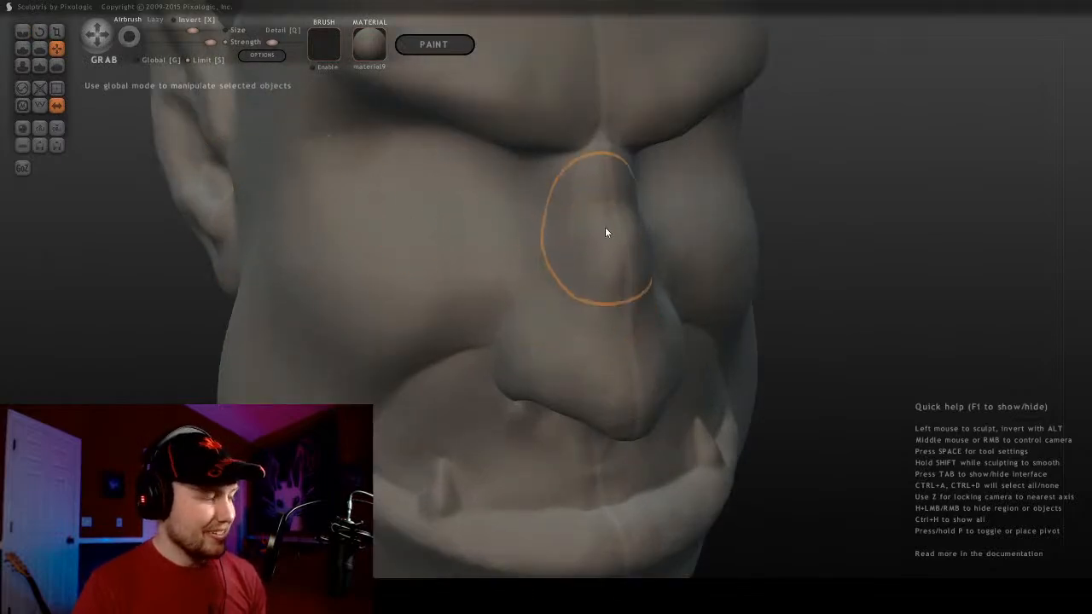
pyautogui.moveTo(192, 43); pyautogui.dragTo(179, 42)
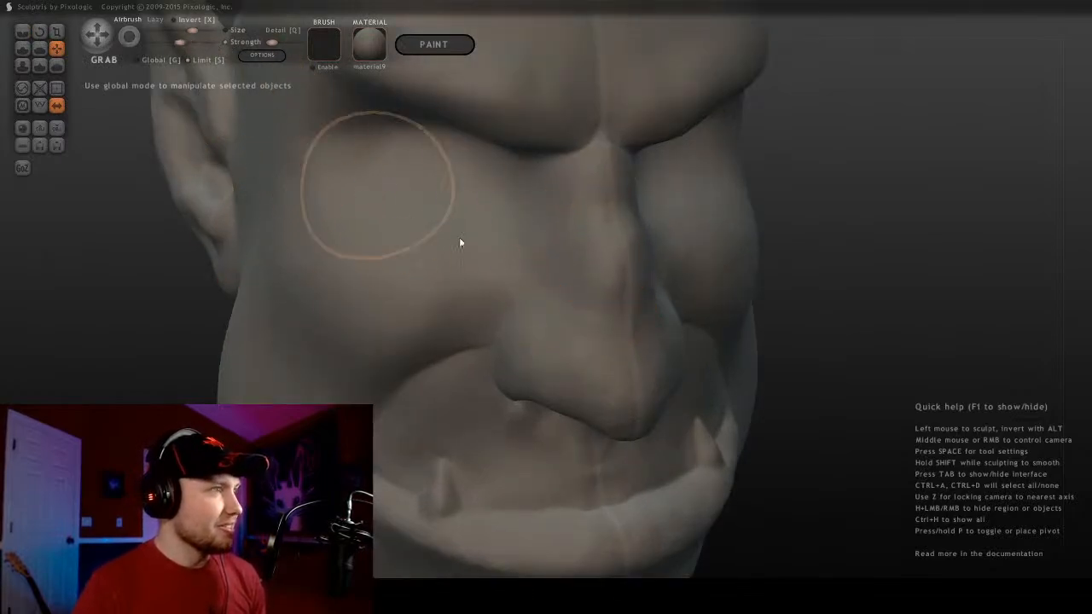
pyautogui.scroll(-2, 478, 248)
pyautogui.moveTo(666, 324)
pyautogui.mouseDown(button='right')
pyautogui.moveTo(497, 287)
pyautogui.moveTo(587, 313)
pyautogui.moveTo(676, 368)
pyautogui.moveTo(705, 359)
pyautogui.moveTo(493, 326)
pyautogui.mouseUp(button='right')
pyautogui.scroll(-2, 497, 287)
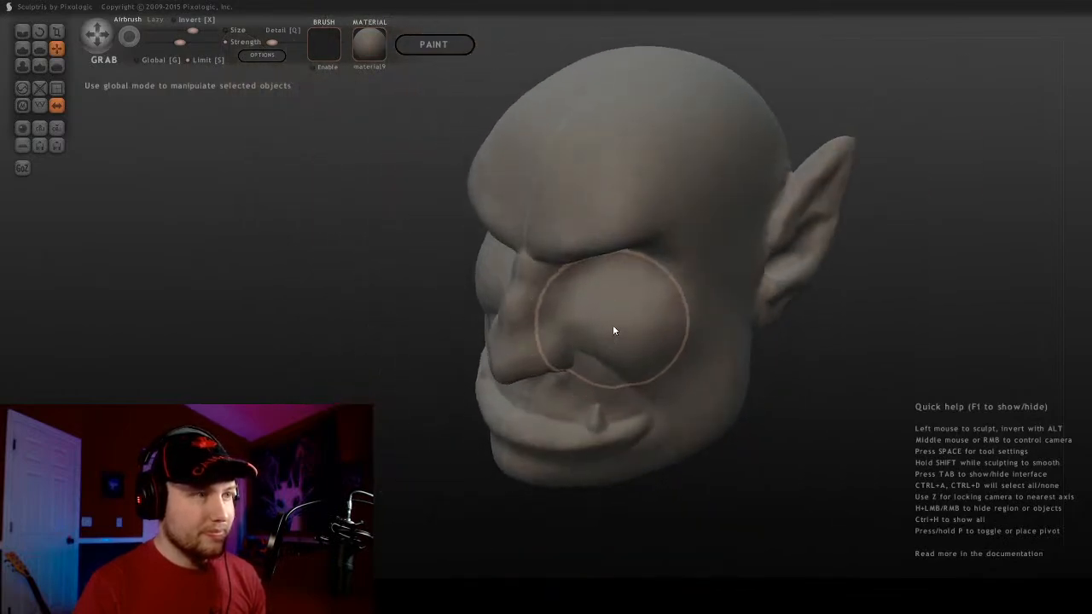
pyautogui.scroll(2, 705, 359)
pyautogui.scroll(3, 633, 334)
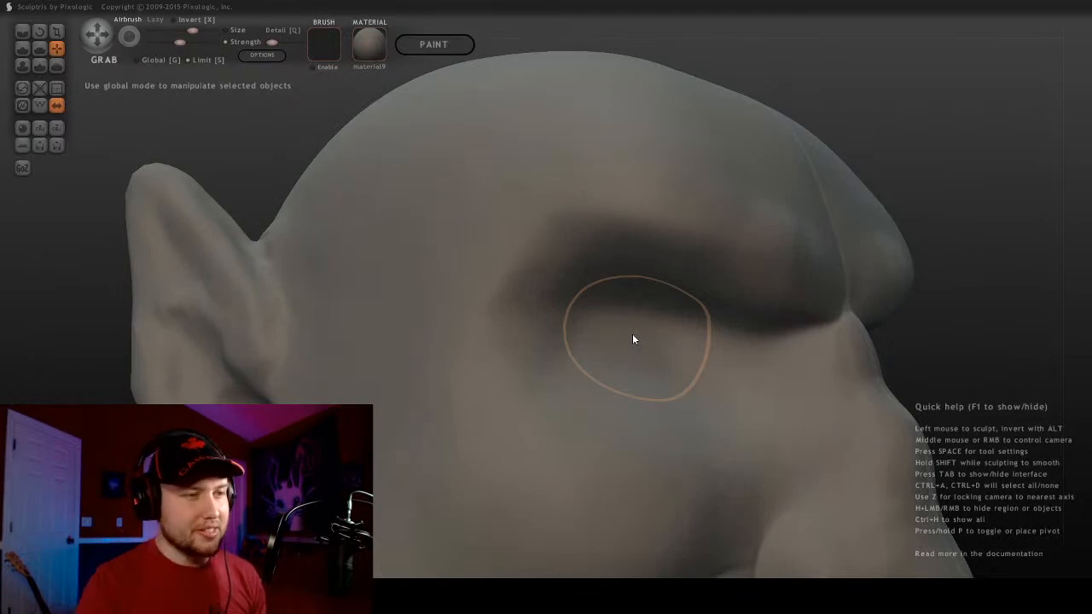
# Sink the eye sockets beneath the brow ridge with the low-strength Grab brush, working from the side and the front
pyautogui.click(23, 31)
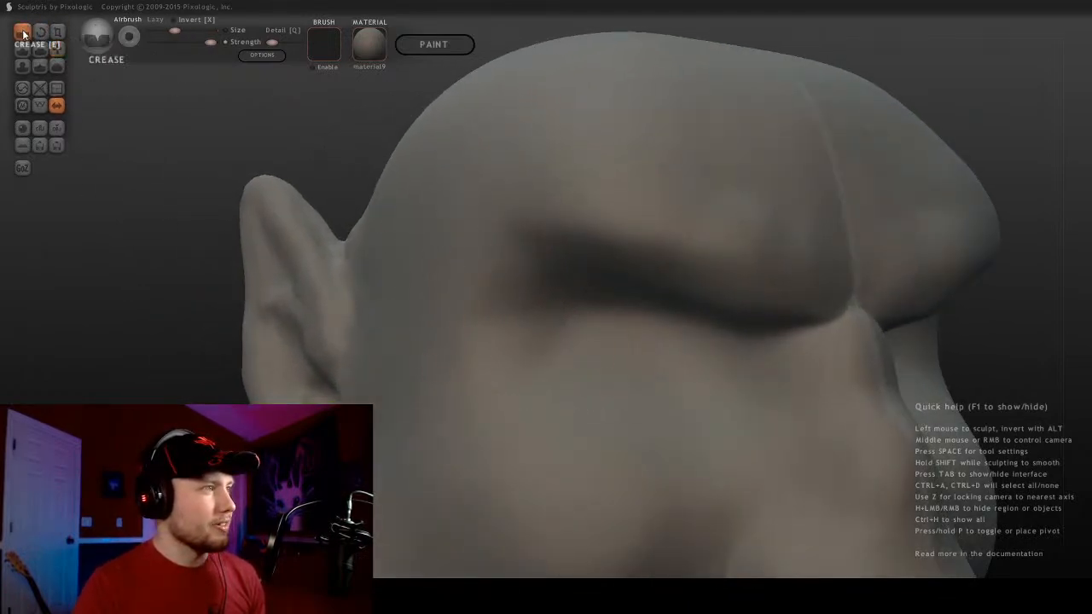
pyautogui.click(56, 48)
pyautogui.moveTo(598, 239)
pyautogui.mouseDown(button='right')
pyautogui.moveTo(434, 232)
pyautogui.moveTo(685, 246)
pyautogui.moveTo(689, 317)
pyautogui.mouseUp(button='right')
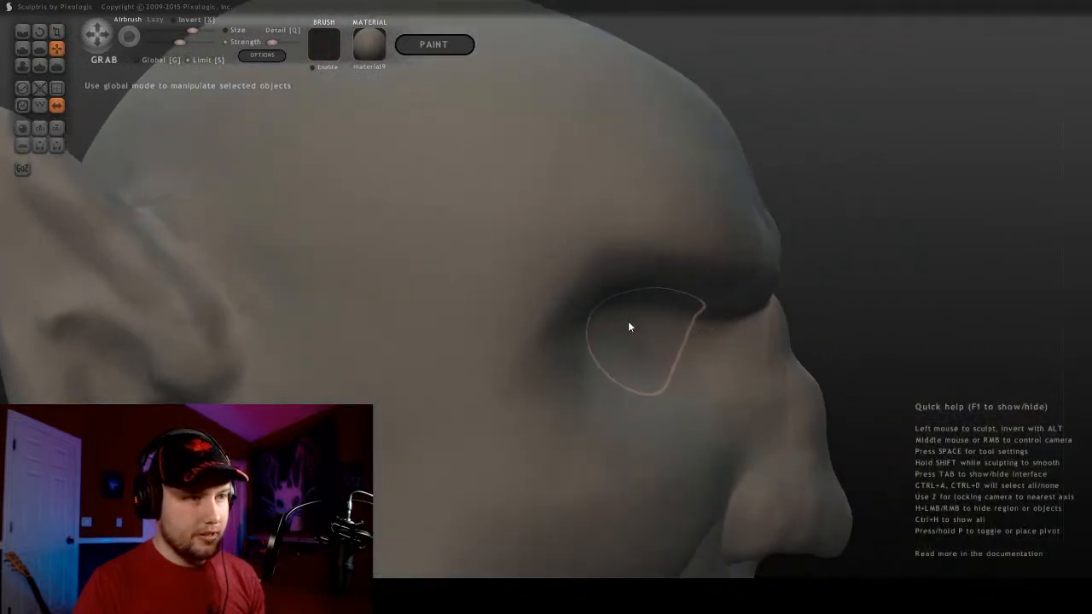
pyautogui.moveTo(684, 336)
pyautogui.mouseDown(button='right')
pyautogui.moveTo(468, 285)
pyautogui.moveTo(441, 307)
pyautogui.mouseUp(button='right')
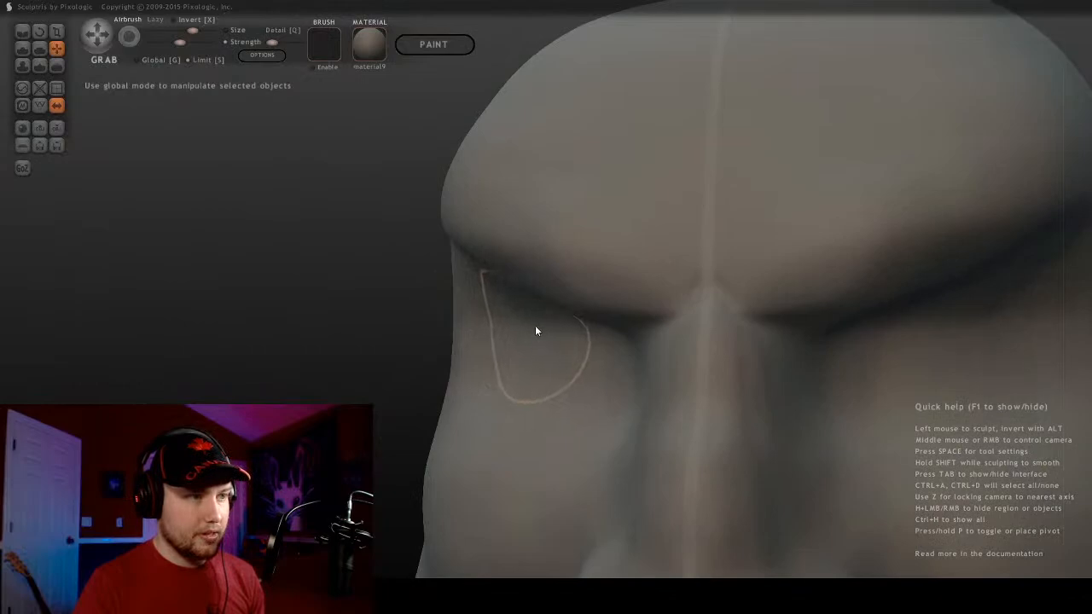
pyautogui.moveTo(537, 329)
pyautogui.mouseDown(button='right')
pyautogui.moveTo(721, 349)
pyautogui.moveTo(535, 264)
pyautogui.moveTo(645, 292)
pyautogui.moveTo(788, 295)
pyautogui.moveTo(806, 307)
pyautogui.mouseUp(button='right')
pyautogui.moveTo(611, 361); pyautogui.dragTo(512, 312, button='right')
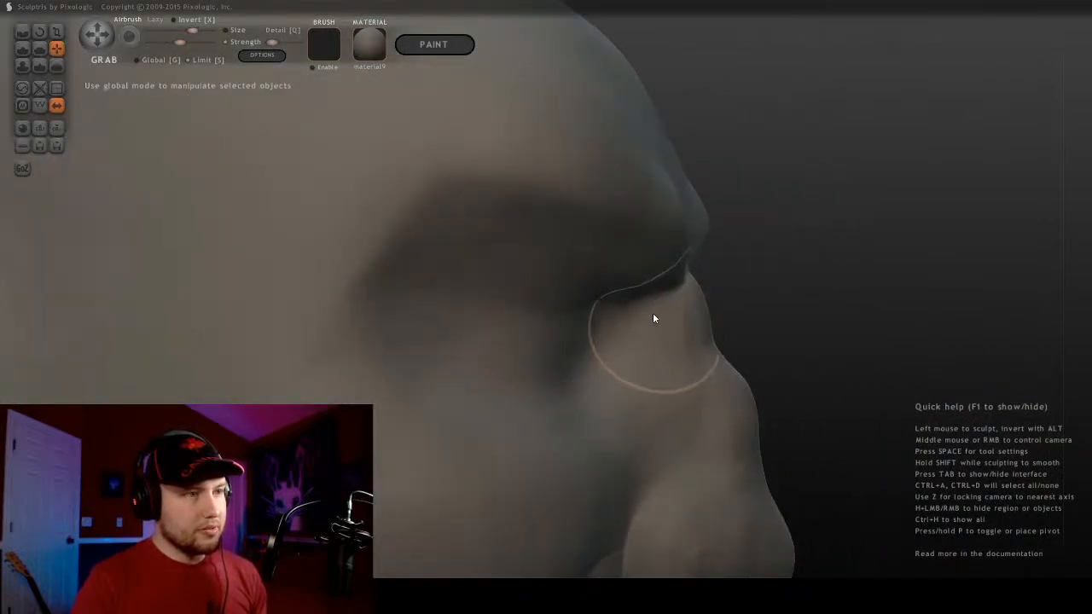
pyautogui.moveTo(653, 315)
pyautogui.mouseDown(button='right')
pyautogui.moveTo(407, 300)
pyautogui.moveTo(418, 330)
pyautogui.mouseUp(button='right')
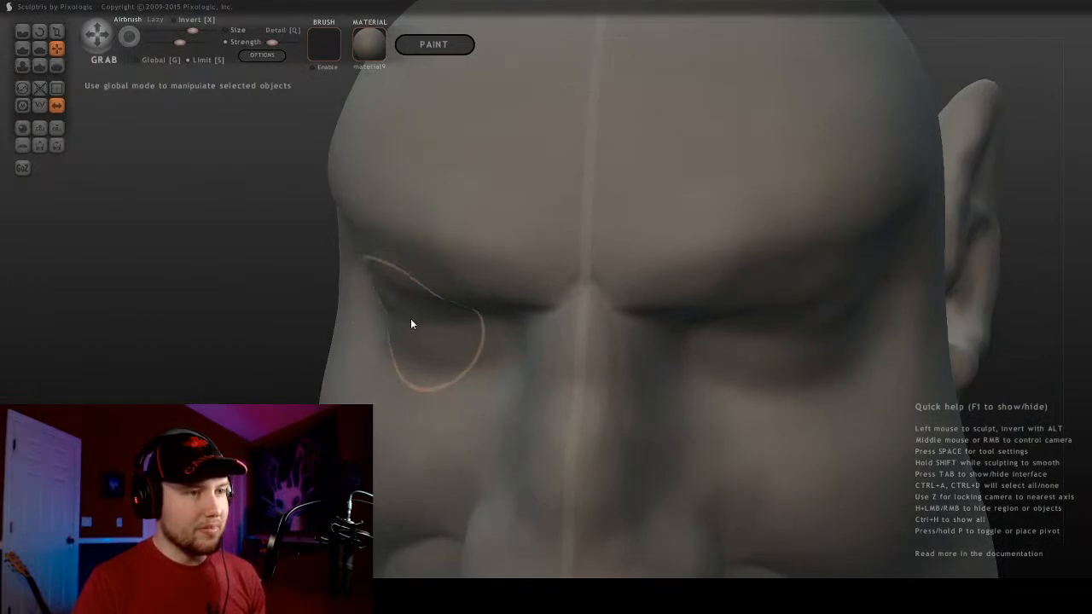
pyautogui.moveTo(411, 318)
pyautogui.mouseDown(button='right')
pyautogui.moveTo(790, 303)
pyautogui.moveTo(599, 366)
pyautogui.mouseUp(button='right')
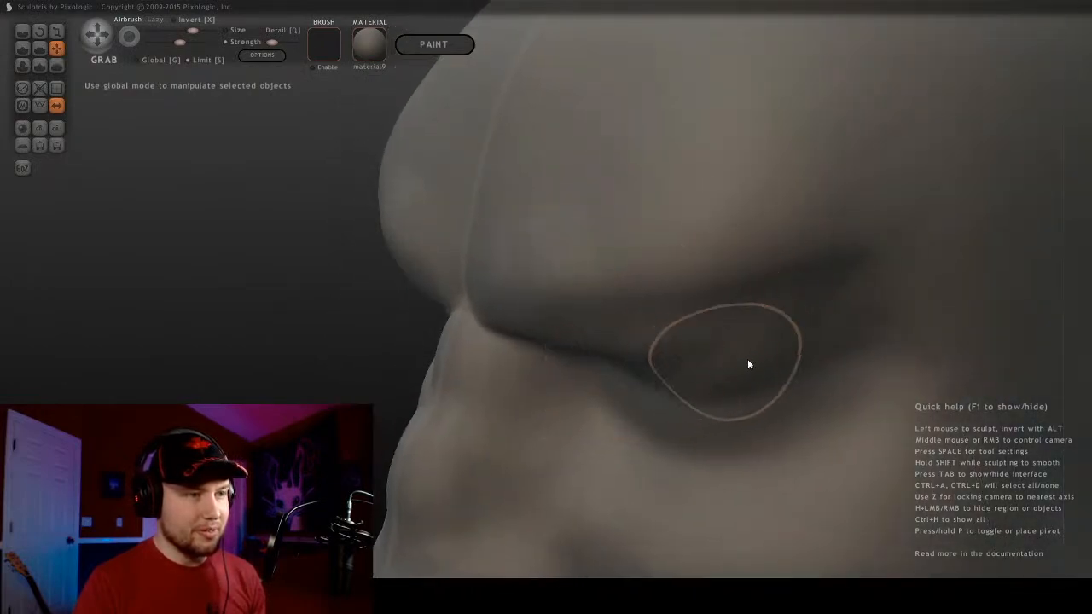
pyautogui.moveTo(749, 363)
pyautogui.mouseDown(button='right')
pyautogui.moveTo(603, 273)
pyautogui.moveTo(656, 258)
pyautogui.moveTo(385, 278)
pyautogui.moveTo(536, 278)
pyautogui.moveTo(673, 248)
pyautogui.moveTo(589, 319)
pyautogui.moveTo(716, 319)
pyautogui.moveTo(483, 312)
pyautogui.moveTo(381, 338)
pyautogui.moveTo(570, 349)
pyautogui.moveTo(463, 341)
pyautogui.mouseUp(button='right')
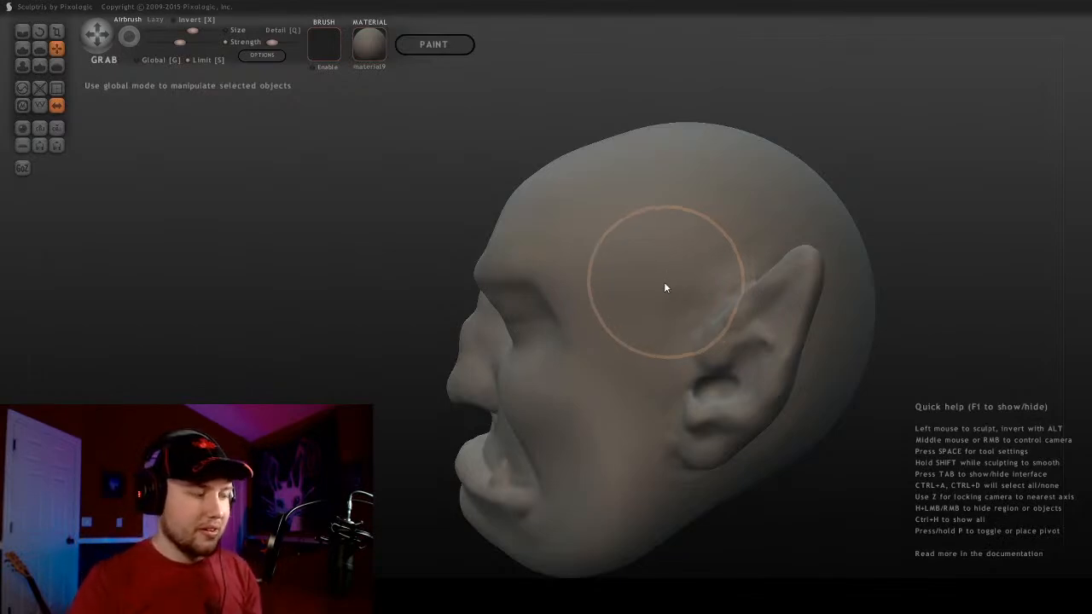
# Switch to the Crease brush and enlarge it to work on the eye area
pyautogui.scroll(2, 661, 290)
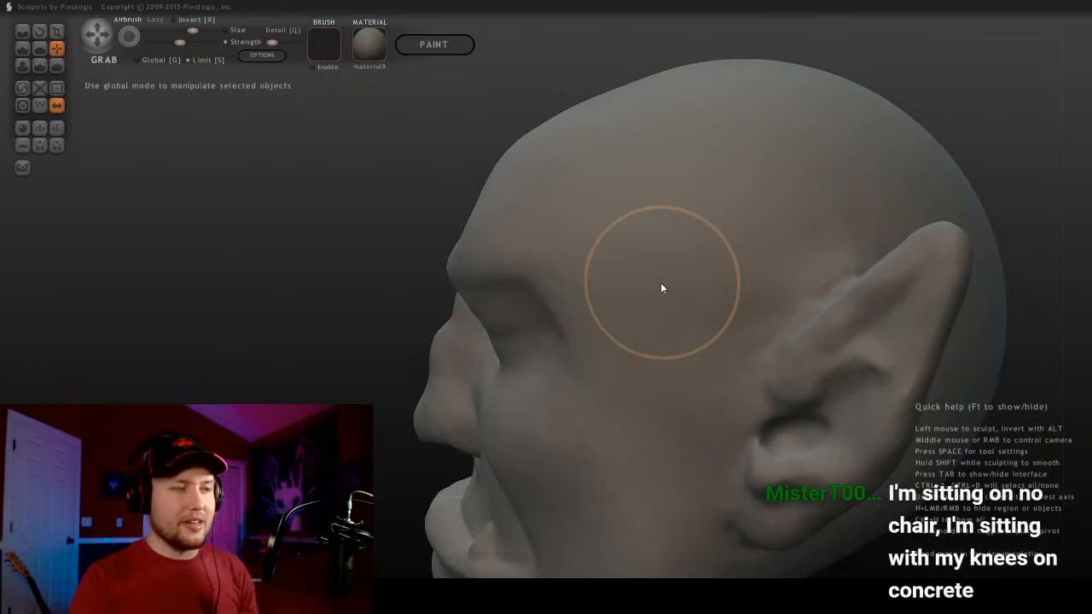
pyautogui.scroll(2, 653, 286)
pyautogui.moveTo(643, 288)
pyautogui.mouseDown(button='middle')
pyautogui.moveTo(621, 327)
pyautogui.moveTo(449, 401)
pyautogui.moveTo(344, 333)
pyautogui.mouseUp(button='middle')
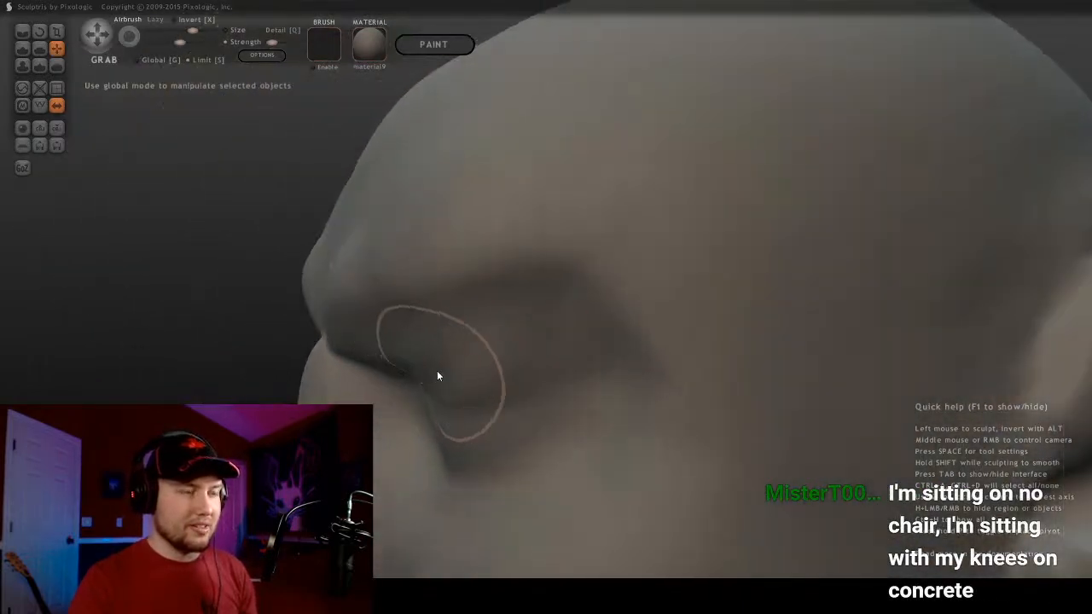
pyautogui.moveTo(439, 373); pyautogui.dragTo(680, 383, button='middle')
pyautogui.moveTo(487, 412)
pyautogui.mouseDown(button='middle')
pyautogui.moveTo(558, 383)
pyautogui.moveTo(424, 402)
pyautogui.moveTo(641, 383)
pyautogui.moveTo(492, 383)
pyautogui.moveTo(648, 363)
pyautogui.mouseUp(button='middle')
pyautogui.click(20, 32)
pyautogui.moveTo(264, 115); pyautogui.dragTo(214, 125, button='middle')
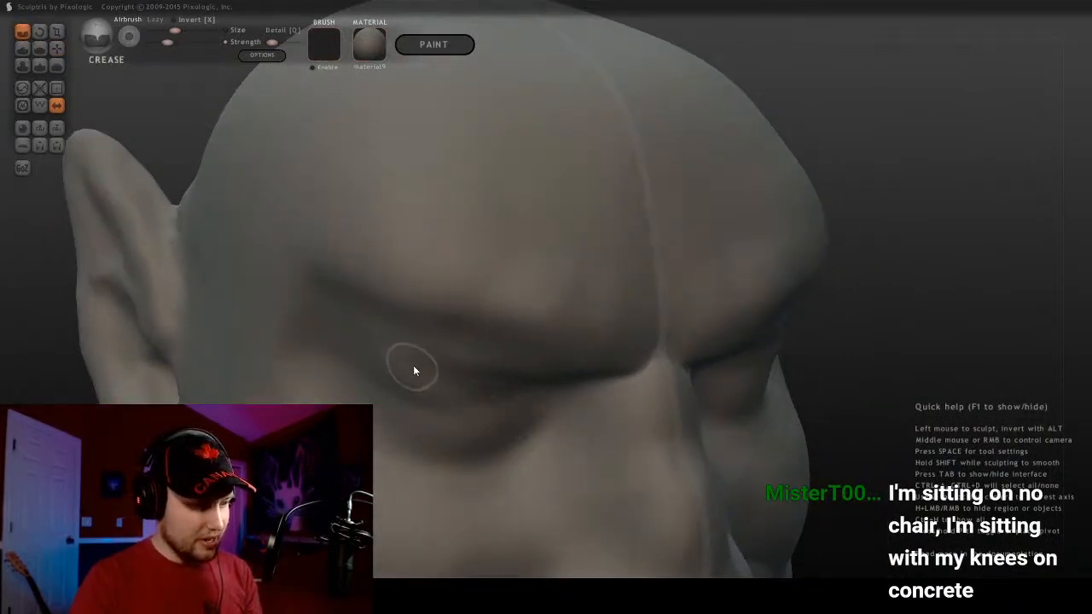
pyautogui.moveTo(444, 361); pyautogui.dragTo(471, 360, button='middle')
pyautogui.press(']')
pyautogui.press(']')
pyautogui.press(']')
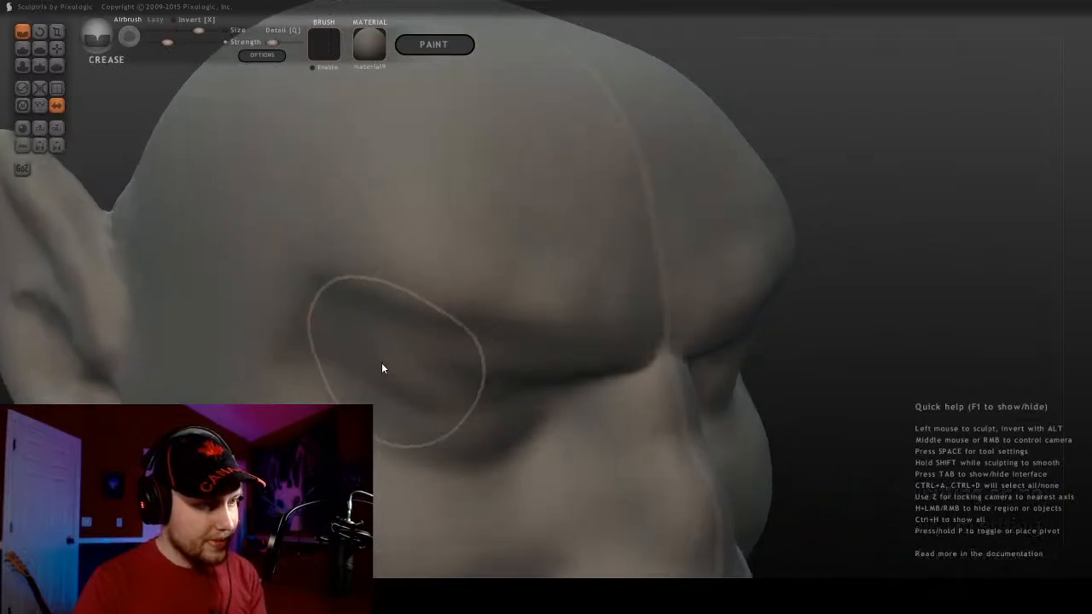
# Crease from the eye up toward the brow, and lower the brush strength
pyautogui.scroll(-3, 613, 381)
pyautogui.moveTo(612, 381); pyautogui.dragTo(517, 365, button='middle')
pyautogui.scroll(3, 706, 361)
pyautogui.moveTo(707, 361); pyautogui.dragTo(744, 378, button='middle')
pyautogui.scroll(-4, 536, 366)
pyautogui.scroll(2, 741, 358)
pyautogui.moveTo(740, 353)
pyautogui.mouseDown()
pyautogui.moveTo(736, 324)
pyautogui.moveTo(793, 310)
pyautogui.moveTo(739, 293)
pyautogui.mouseUp()
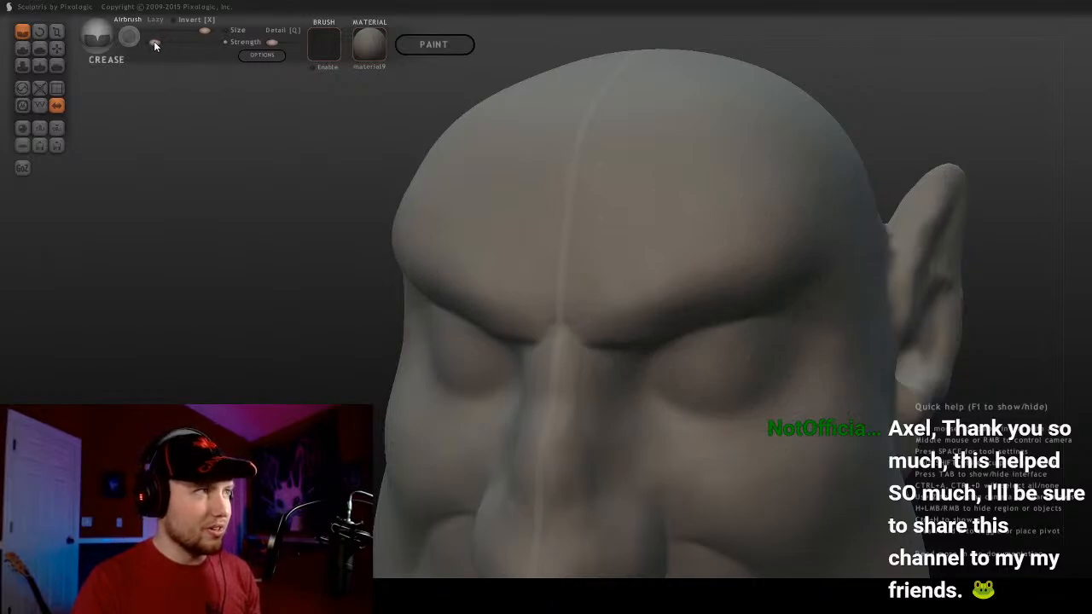
# Crease the inner corner of the eye beside the nose bridge, symmetrically on both sides
pyautogui.moveTo(947, 295); pyautogui.dragTo(842, 301, button='middle')
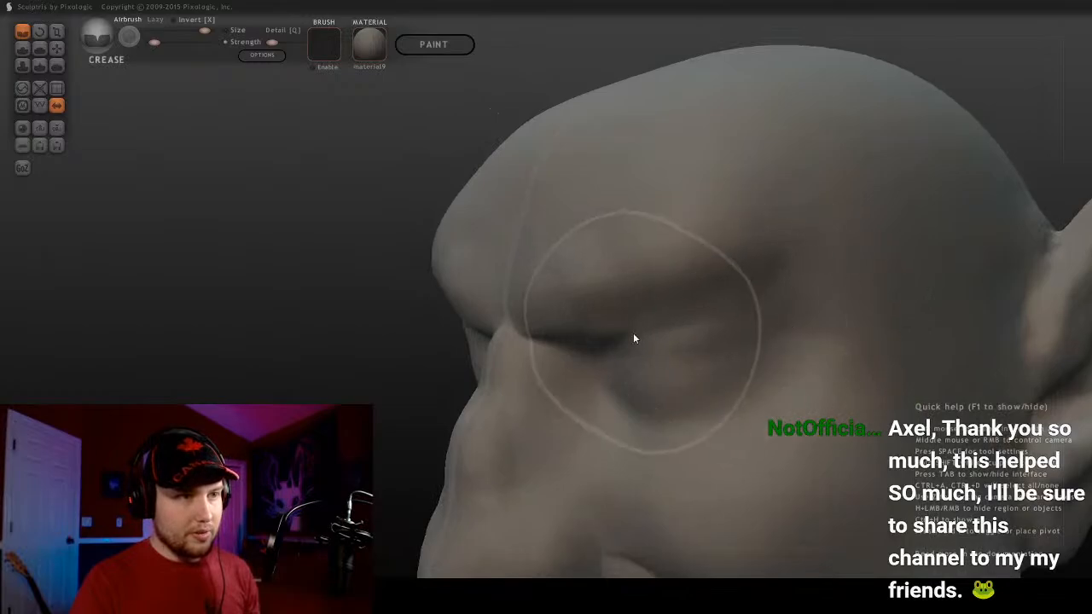
pyautogui.moveTo(768, 324)
pyautogui.mouseDown(button='middle')
pyautogui.moveTo(753, 383)
pyautogui.moveTo(607, 395)
pyautogui.moveTo(517, 349)
pyautogui.moveTo(512, 325)
pyautogui.moveTo(363, 309)
pyautogui.mouseUp(button='middle')
pyautogui.moveTo(521, 429)
pyautogui.mouseDown(button='middle')
pyautogui.moveTo(410, 445)
pyautogui.moveTo(611, 485)
pyautogui.mouseUp(button='middle')
pyautogui.scroll(-4, 610, 484)
pyautogui.moveTo(674, 434)
pyautogui.mouseDown(button='middle')
pyautogui.moveTo(782, 340)
pyautogui.moveTo(617, 322)
pyautogui.moveTo(566, 255)
pyautogui.mouseUp(button='middle')
pyautogui.scroll(3, 807, 327)
pyautogui.scroll(4, 658, 341)
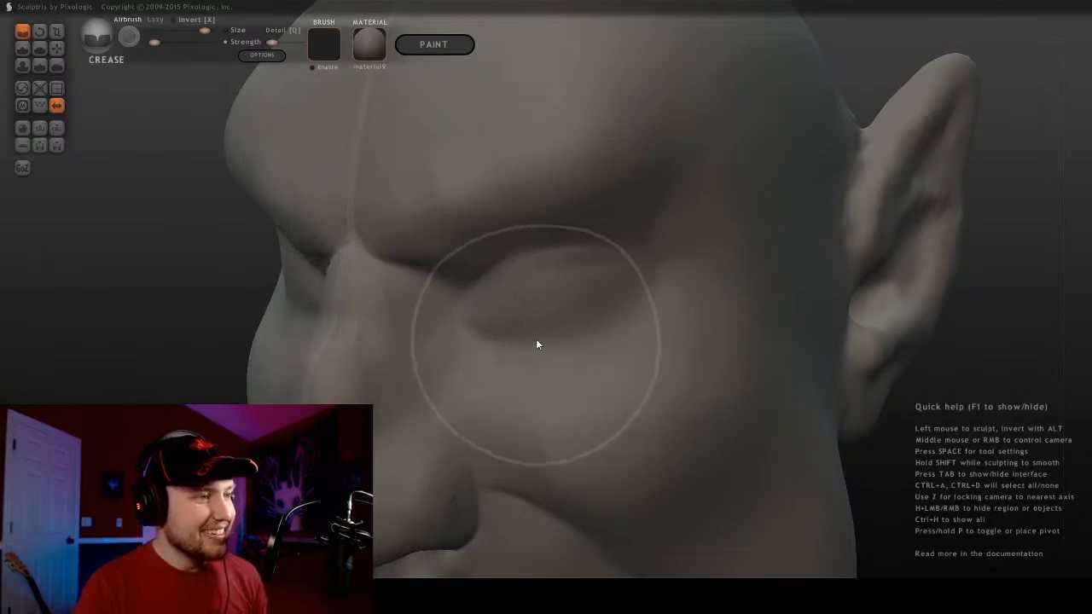
pyautogui.moveTo(536, 340); pyautogui.dragTo(490, 322, button='middle')
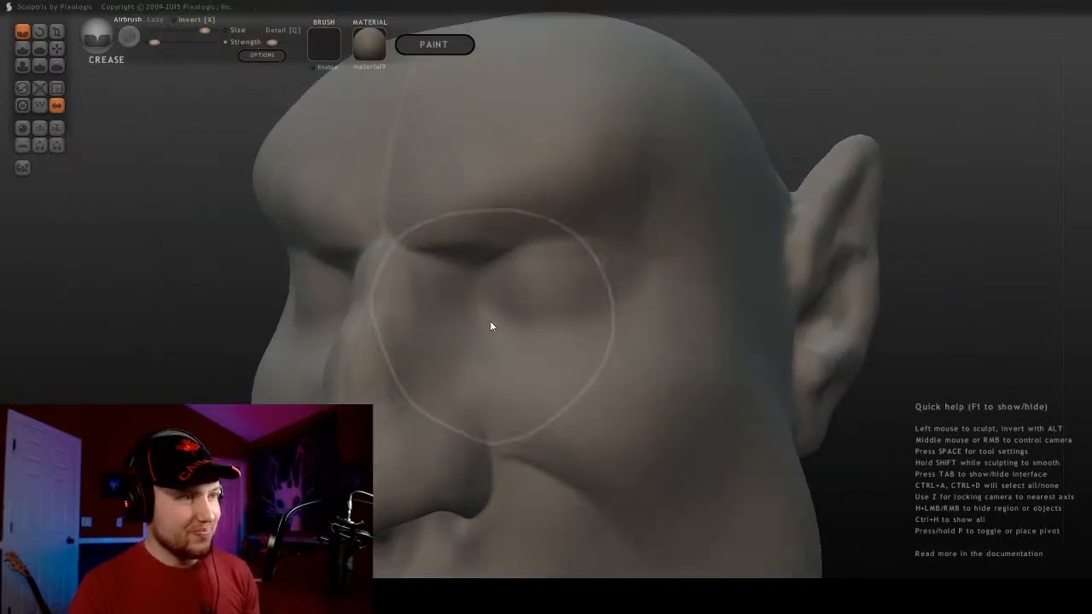
pyautogui.scroll(5, 486, 323)
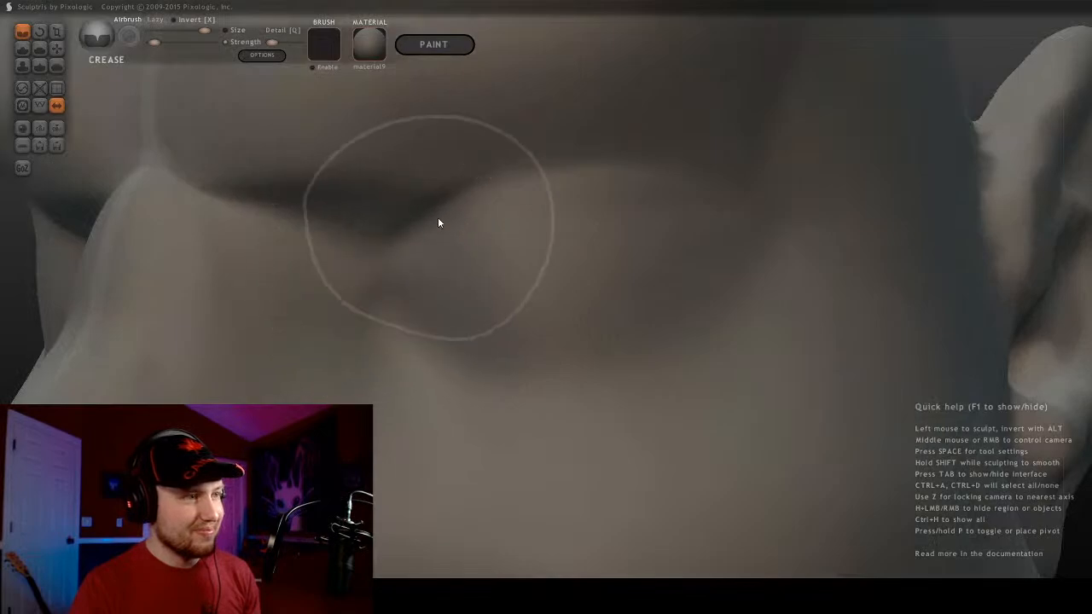
pyautogui.moveTo(440, 215)
pyautogui.mouseDown()
pyautogui.moveTo(391, 260)
pyautogui.moveTo(374, 299)
pyautogui.mouseUp()
pyautogui.scroll(-3, 630, 286)
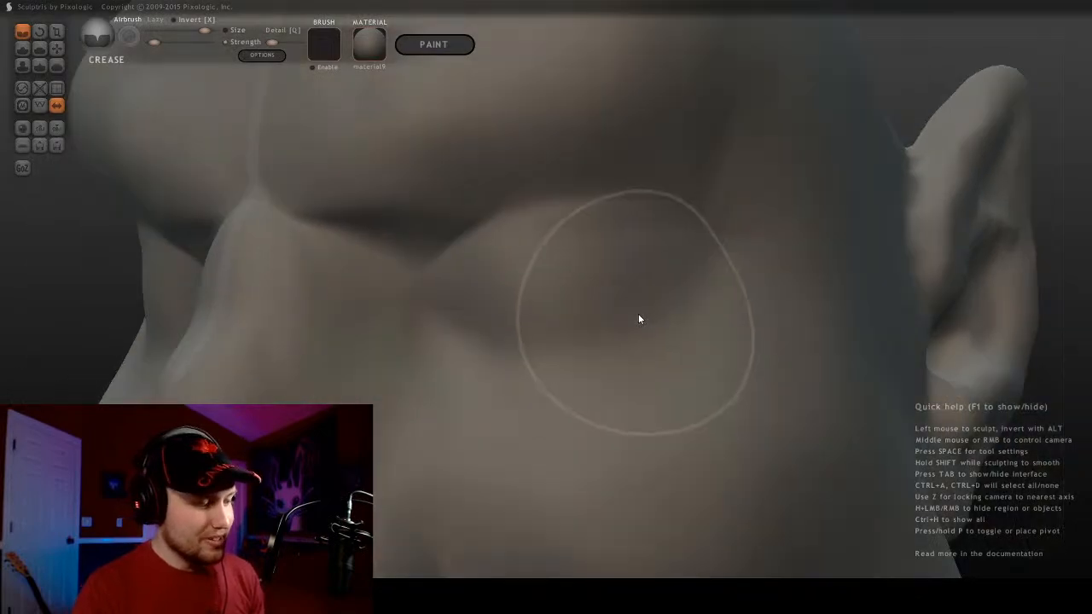
# Pull the inner corners of the eyes toward the nose bridge with the Grab brush
pyautogui.moveTo(638, 313); pyautogui.dragTo(658, 379, button='middle')
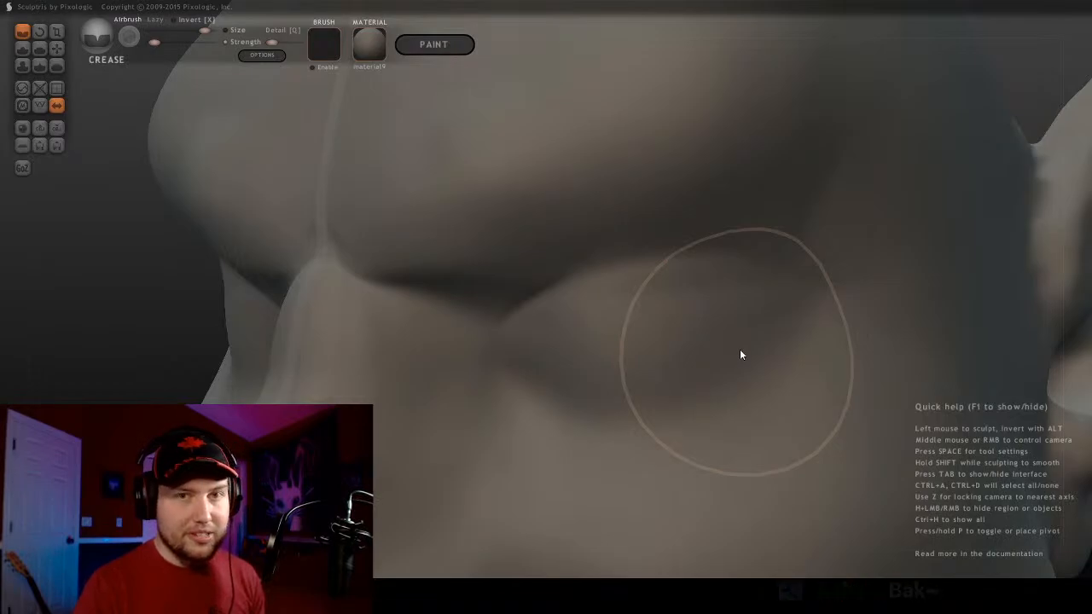
pyautogui.scroll(2, 668, 353)
pyautogui.scroll(-3, 695, 329)
pyautogui.moveTo(685, 326)
pyautogui.mouseDown(button='middle')
pyautogui.moveTo(683, 304)
pyautogui.moveTo(662, 299)
pyautogui.mouseUp(button='middle')
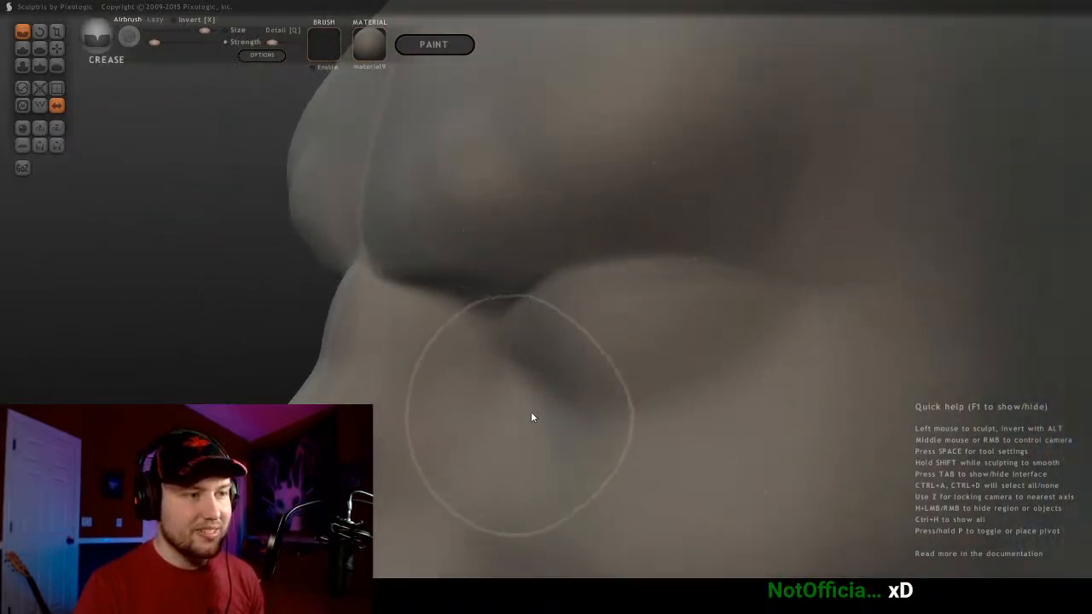
pyautogui.moveTo(549, 394)
pyautogui.mouseDown(button='middle')
pyautogui.moveTo(616, 403)
pyautogui.moveTo(618, 339)
pyautogui.moveTo(463, 357)
pyautogui.moveTo(423, 328)
pyautogui.moveTo(588, 315)
pyautogui.moveTo(558, 328)
pyautogui.mouseUp(button='middle')
pyautogui.scroll(-6, 648, 400)
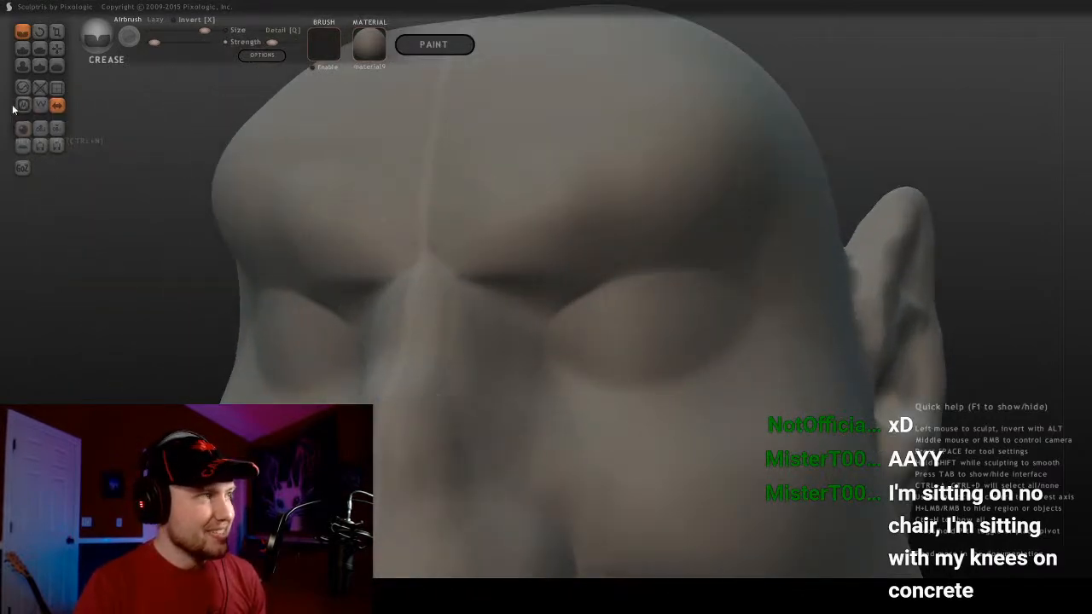
pyautogui.click(57, 48)
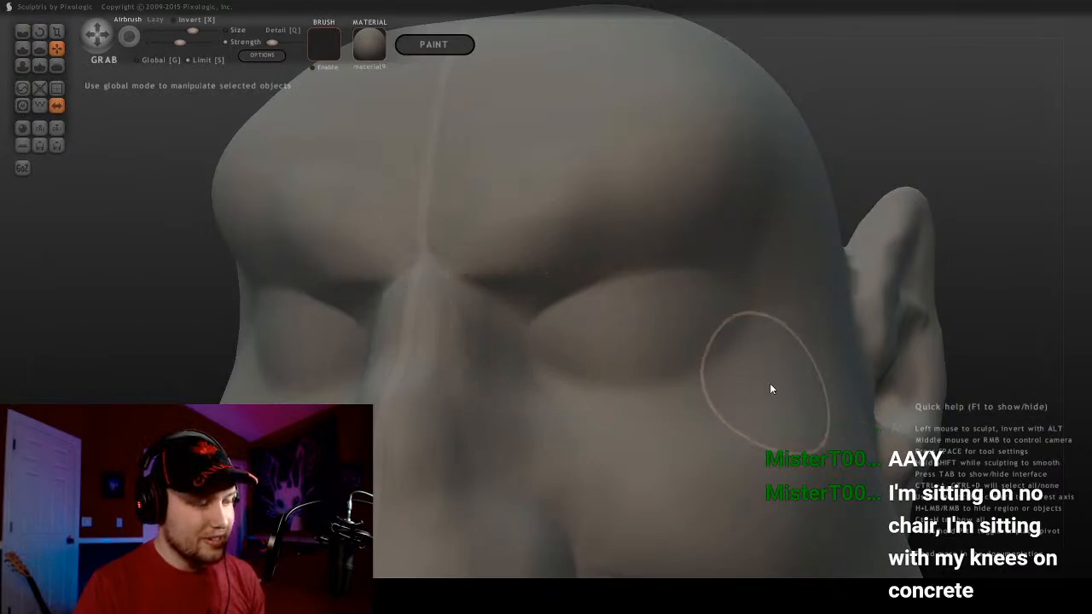
pyautogui.scroll(-5, 551, 382)
# Examine the head's overall shape from the front, sides and back
pyautogui.moveTo(551, 382); pyautogui.dragTo(623, 266, button='middle')
pyautogui.scroll(5, 571, 390)
pyautogui.scroll(-6, 578, 334)
pyautogui.scroll(4, 766, 268)
pyautogui.moveTo(752, 277); pyautogui.dragTo(669, 340, button='middle')
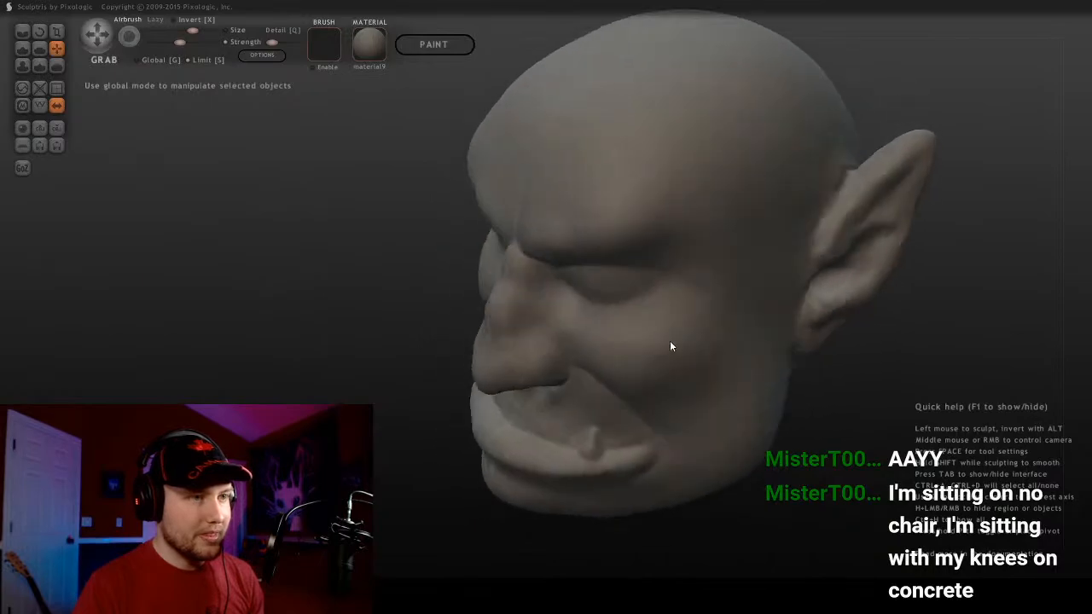
pyautogui.moveTo(746, 399); pyautogui.dragTo(374, 360, button='middle')
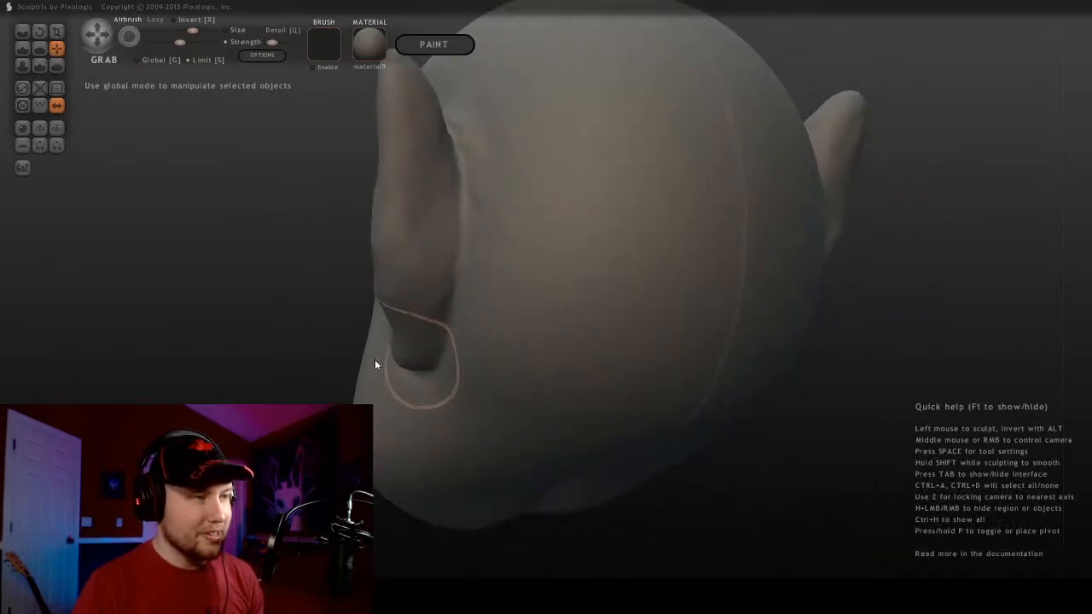
pyautogui.moveTo(286, 379); pyautogui.dragTo(689, 378, button='middle')
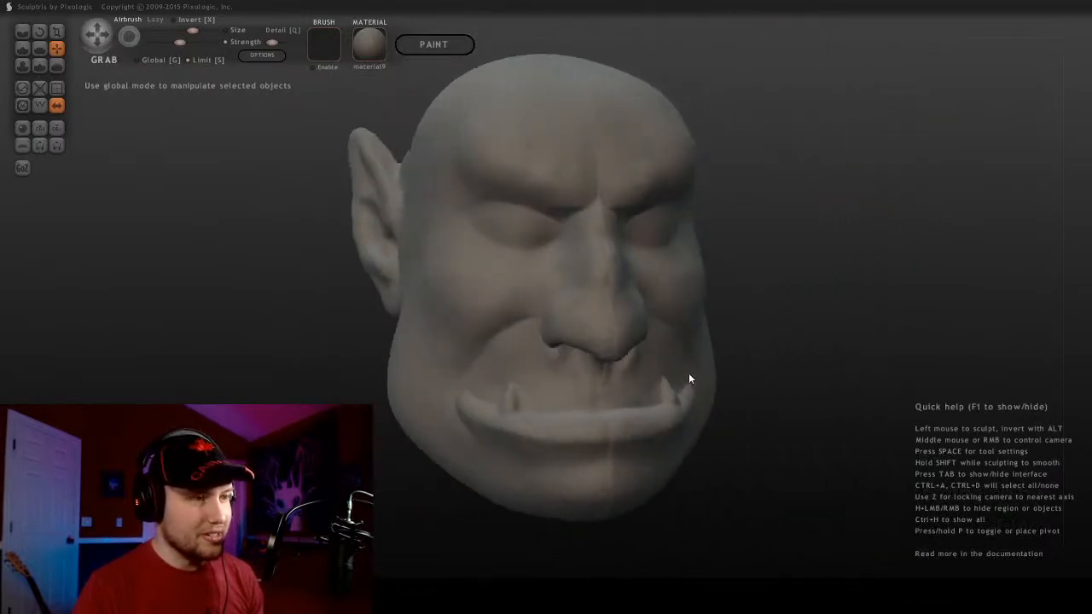
pyautogui.scroll(4, 418, 358)
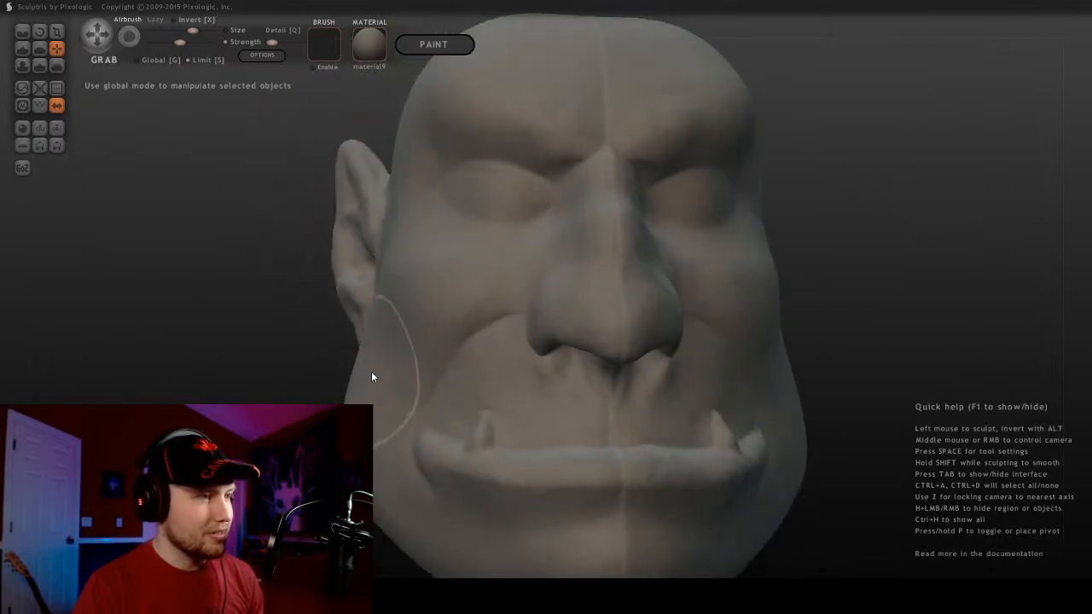
pyautogui.moveTo(414, 304)
pyautogui.mouseDown(button='middle')
pyautogui.moveTo(398, 280)
pyautogui.moveTo(568, 307)
pyautogui.moveTo(780, 312)
pyautogui.moveTo(721, 322)
pyautogui.moveTo(689, 287)
pyautogui.moveTo(410, 295)
pyautogui.mouseUp(button='middle')
pyautogui.scroll(-3, 696, 261)
pyautogui.moveTo(696, 261); pyautogui.dragTo(609, 346, button='middle')
pyautogui.scroll(3, 583, 283)
pyautogui.scroll(-2, 601, 255)
pyautogui.scroll(2, 609, 265)
pyautogui.scroll(-2, 644, 261)
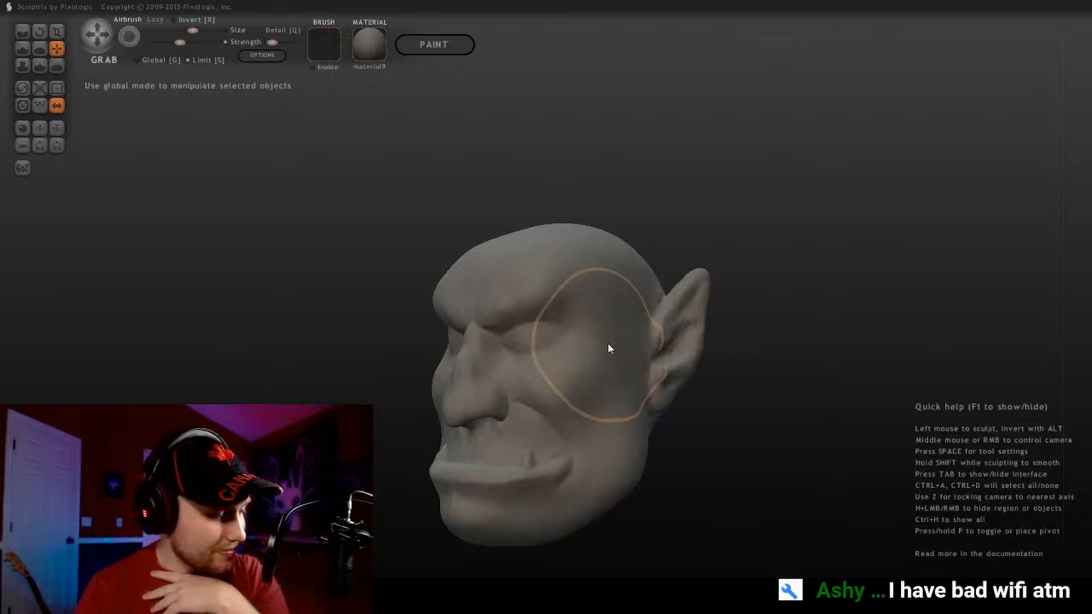
pyautogui.scroll(-3, 585, 351)
pyautogui.moveTo(571, 357); pyautogui.dragTo(587, 376, button='middle')
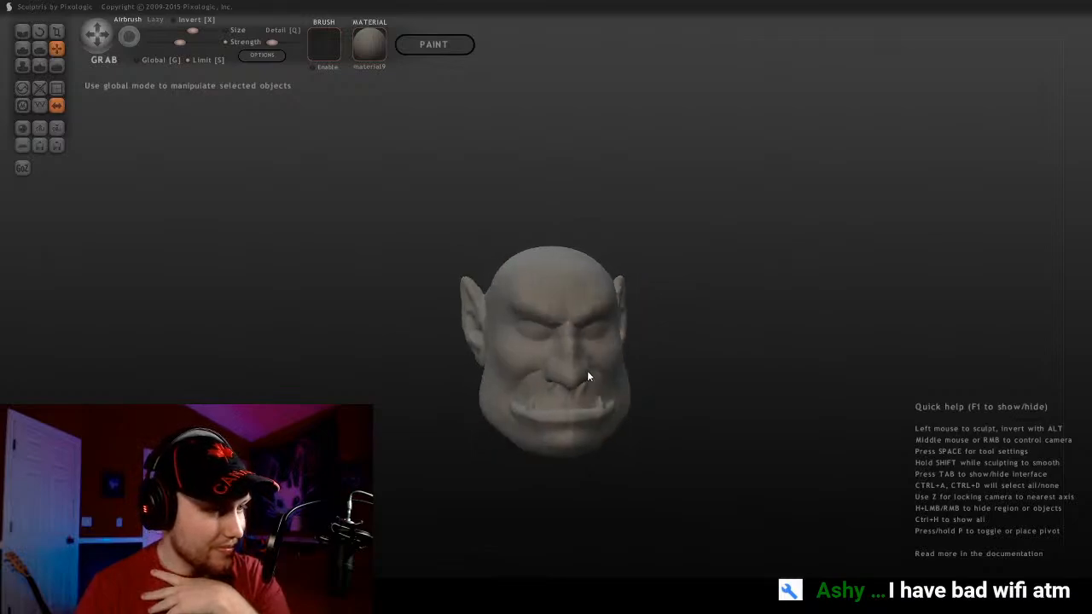
# Pull the nose and upper lip area slightly forward in profile with the Grab brush
pyautogui.scroll(3, 459, 423)
pyautogui.moveTo(459, 423); pyautogui.dragTo(577, 441, button='middle')
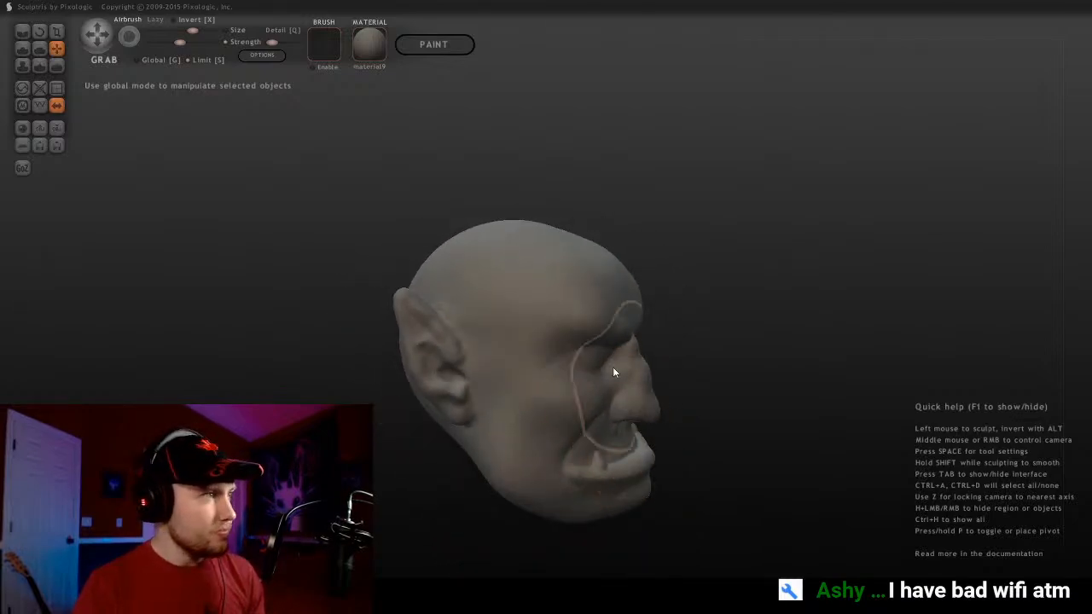
pyautogui.moveTo(697, 430)
pyautogui.mouseDown(button='middle')
pyautogui.moveTo(637, 368)
pyautogui.moveTo(622, 404)
pyautogui.mouseUp(button='middle')
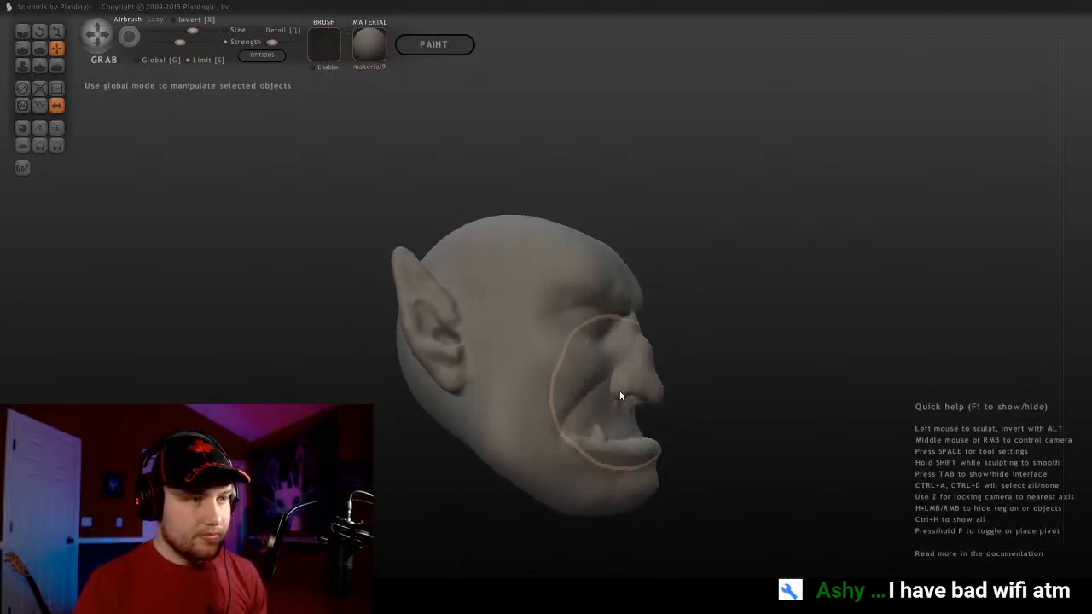
pyautogui.moveTo(620, 393); pyautogui.dragTo(638, 392)
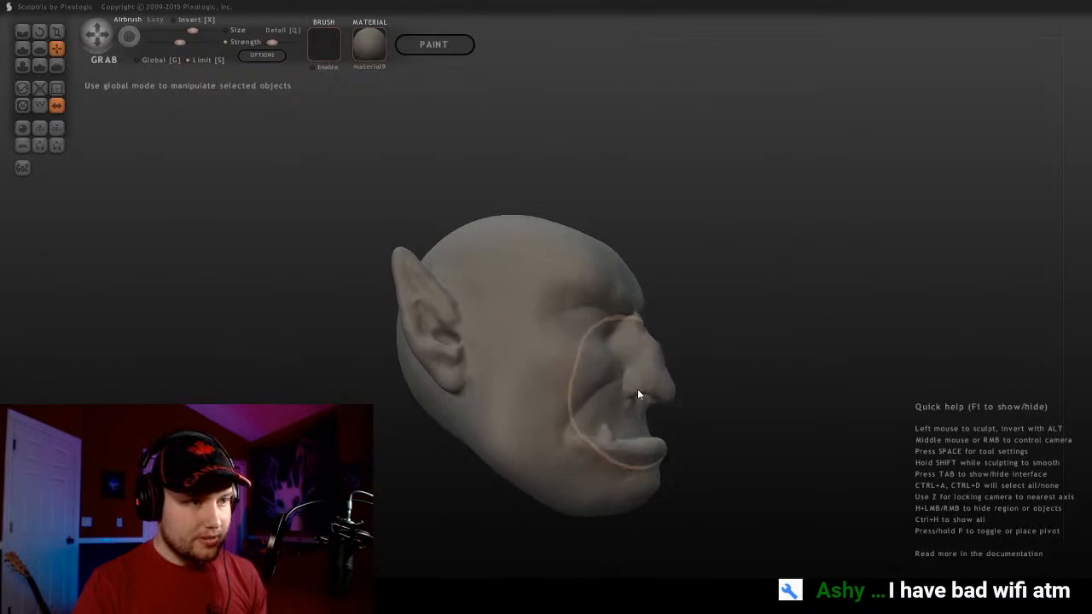
pyautogui.moveTo(626, 398)
pyautogui.mouseDown(button='middle')
pyautogui.moveTo(639, 429)
pyautogui.moveTo(497, 401)
pyautogui.moveTo(256, 401)
pyautogui.moveTo(540, 385)
pyautogui.moveTo(636, 353)
pyautogui.mouseUp(button='middle')
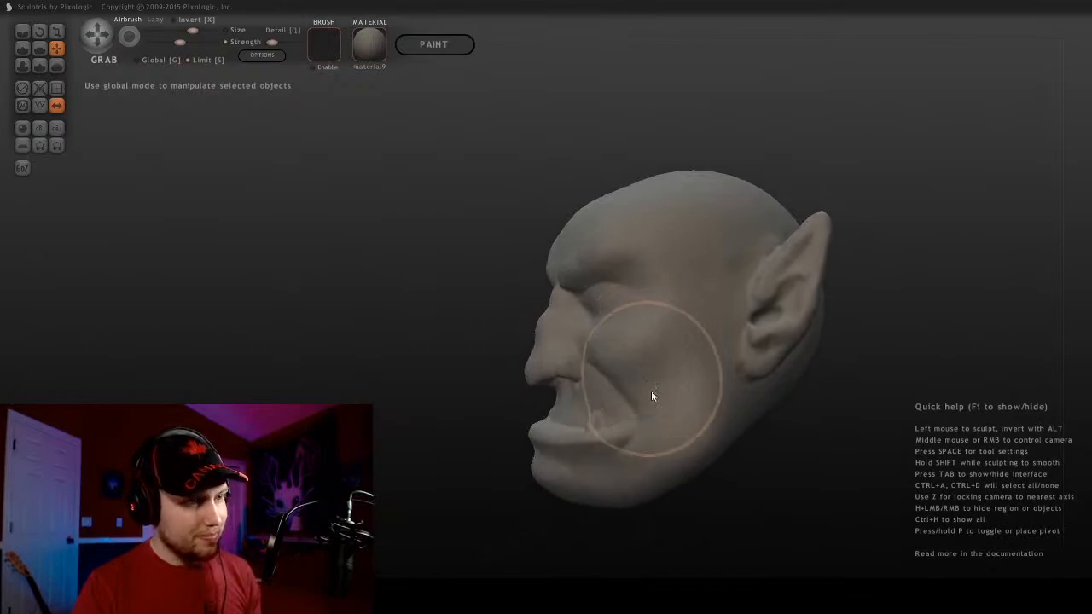
pyautogui.moveTo(680, 407)
pyautogui.mouseDown(button='middle')
pyautogui.moveTo(630, 413)
pyautogui.moveTo(673, 397)
pyautogui.moveTo(586, 448)
pyautogui.moveTo(644, 390)
pyautogui.moveTo(644, 372)
pyautogui.mouseUp(button='middle')
# Smooth the area beneath the nostrils above the upper lip with a smaller Smooth brush
pyautogui.keyDown('ctrl'); pyautogui.moveTo(644, 372); pyautogui.dragTo(612, 393, button='middle'); pyautogui.keyUp('ctrl')
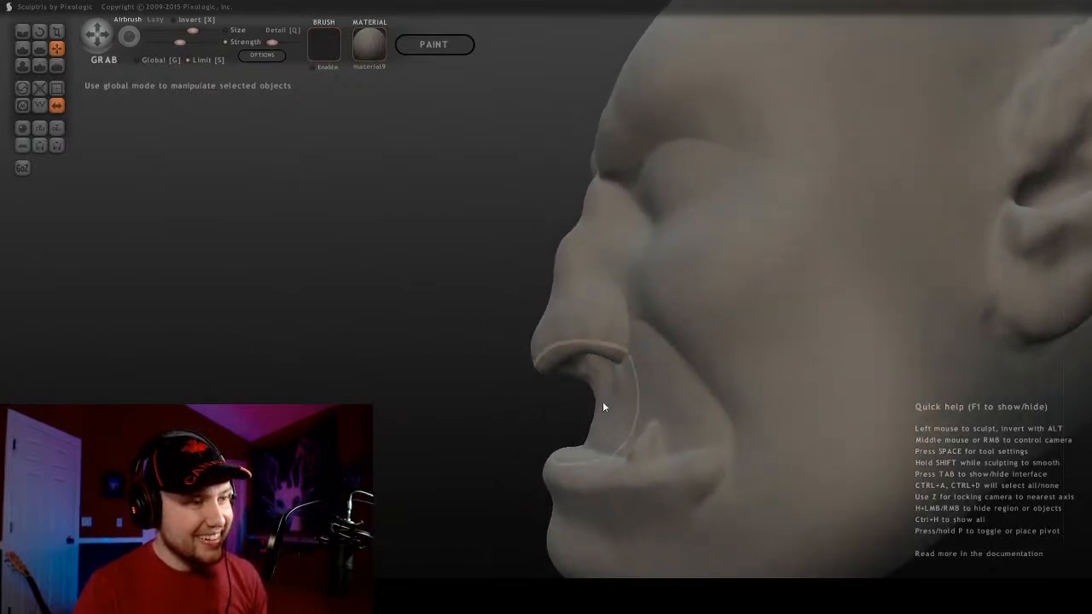
pyautogui.moveTo(611, 394); pyautogui.dragTo(699, 404, button='middle')
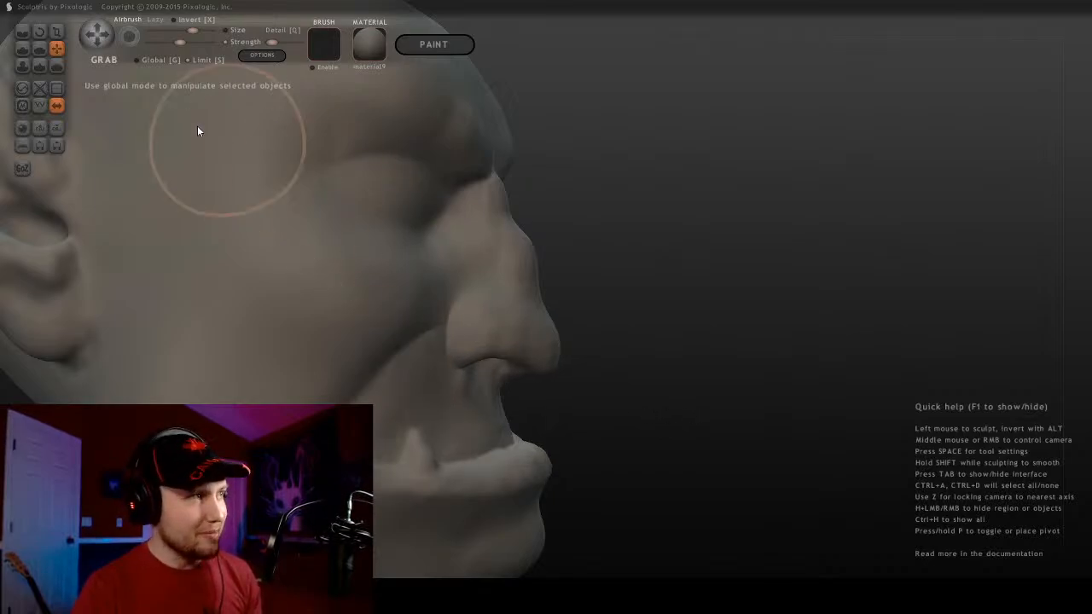
pyautogui.moveTo(529, 350)
pyautogui.mouseDown(button='middle')
pyautogui.moveTo(508, 407)
pyautogui.moveTo(422, 336)
pyautogui.moveTo(305, 324)
pyautogui.moveTo(673, 356)
pyautogui.moveTo(709, 406)
pyautogui.mouseUp(button='middle')
pyautogui.click(56, 66)
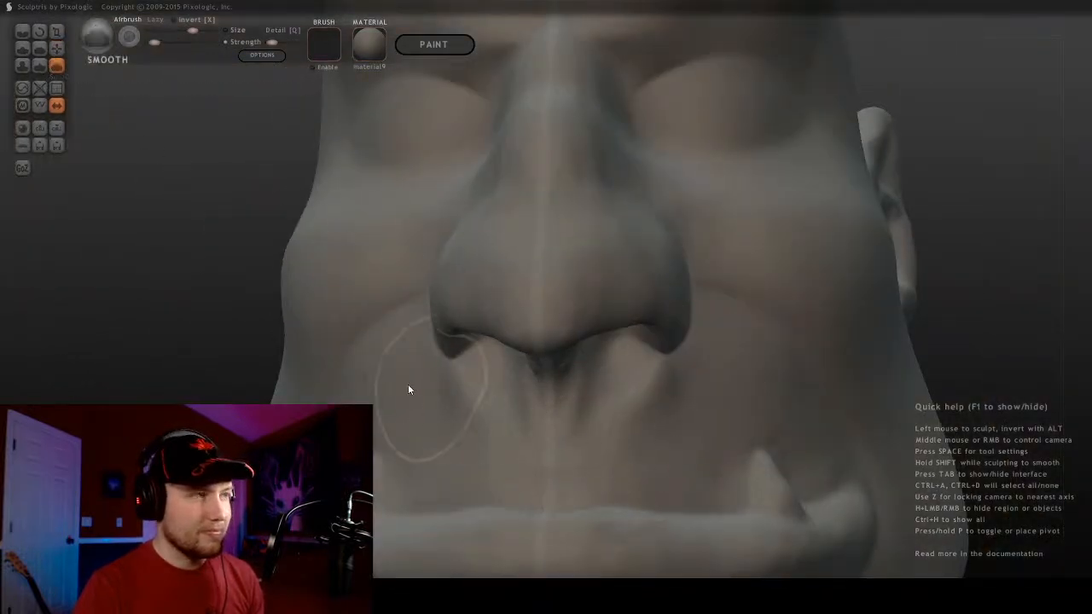
pyautogui.press('[')
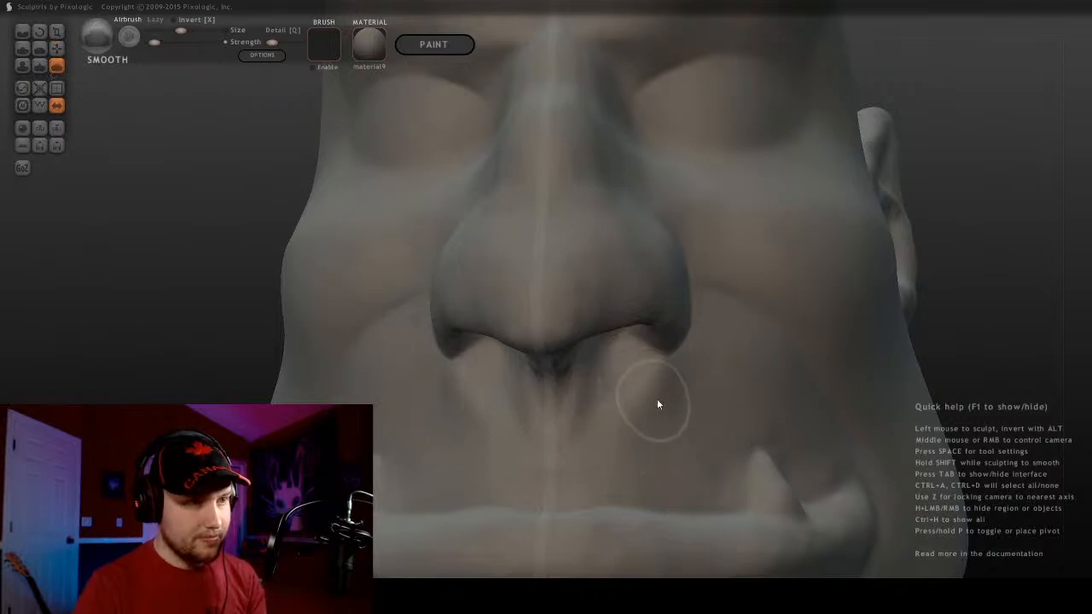
pyautogui.moveTo(653, 382)
pyautogui.mouseDown()
pyautogui.moveTo(646, 394)
pyautogui.moveTo(657, 377)
pyautogui.moveTo(616, 374)
pyautogui.moveTo(581, 395)
pyautogui.mouseUp()
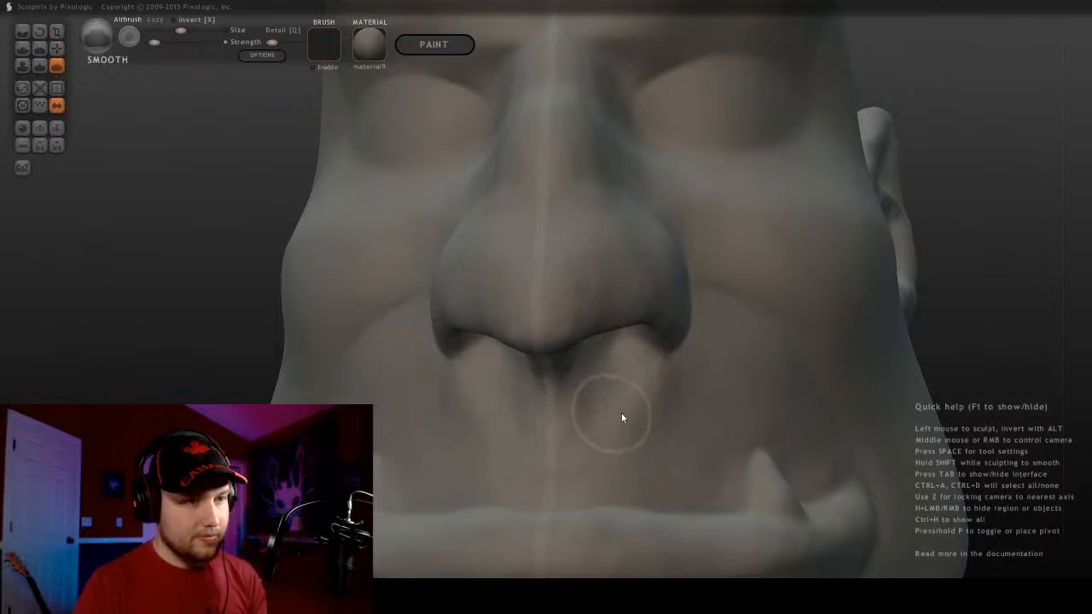
pyautogui.moveTo(621, 413); pyautogui.dragTo(478, 391, button='right')
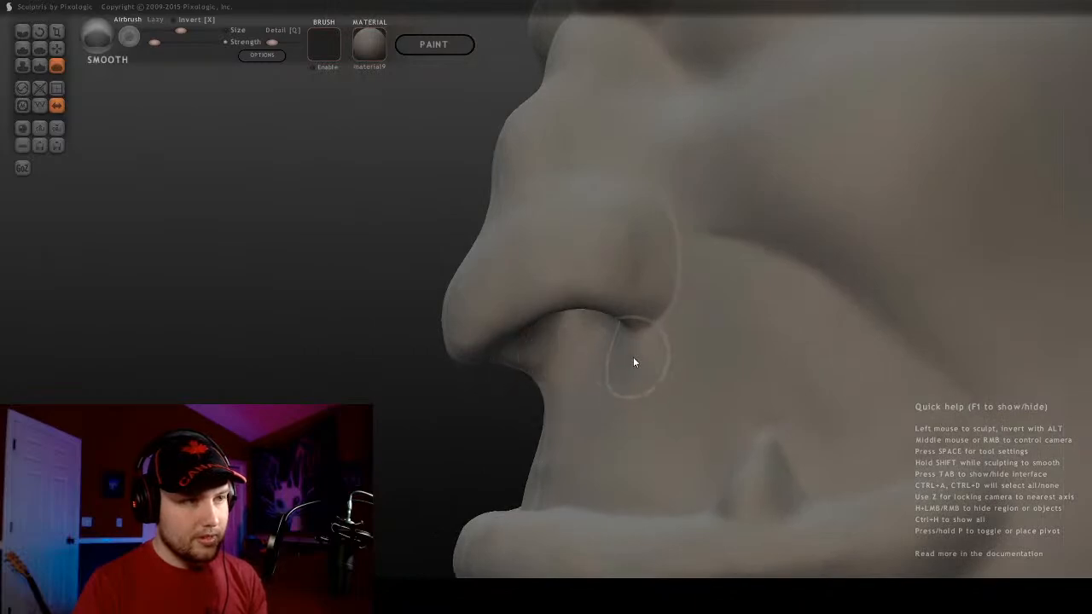
pyautogui.scroll(-5, 600, 422)
pyautogui.moveTo(541, 400); pyautogui.dragTo(829, 363, button='right')
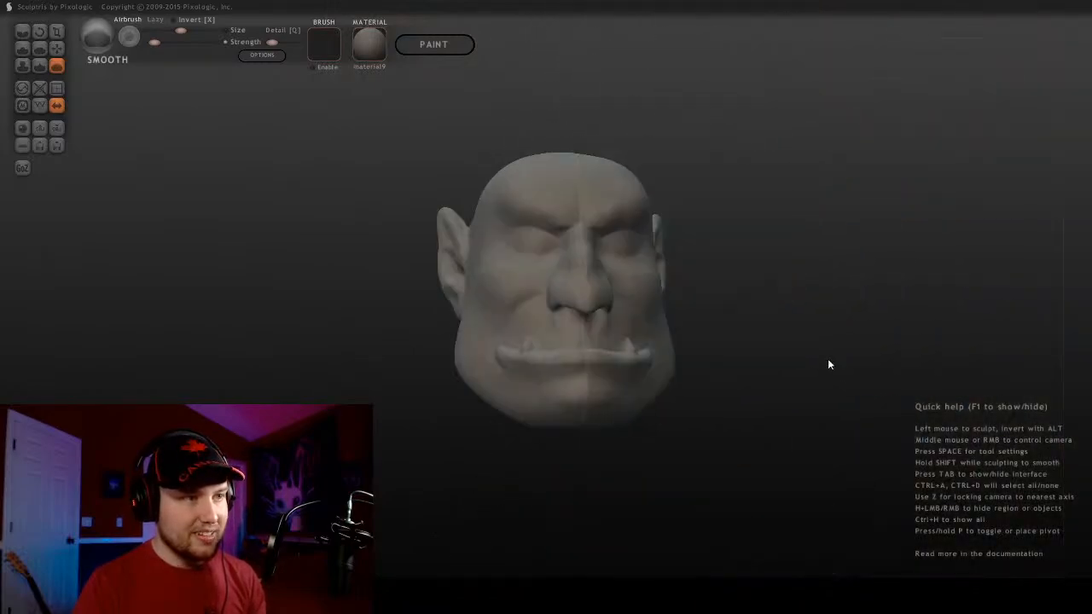
# Switch to the Crease brush and reduce its size for the area around the mouth and tusks
pyautogui.scroll(3, 743, 395)
pyautogui.moveTo(743, 395)
pyautogui.mouseDown(button='right')
pyautogui.moveTo(735, 440)
pyautogui.moveTo(715, 413)
pyautogui.mouseUp(button='right')
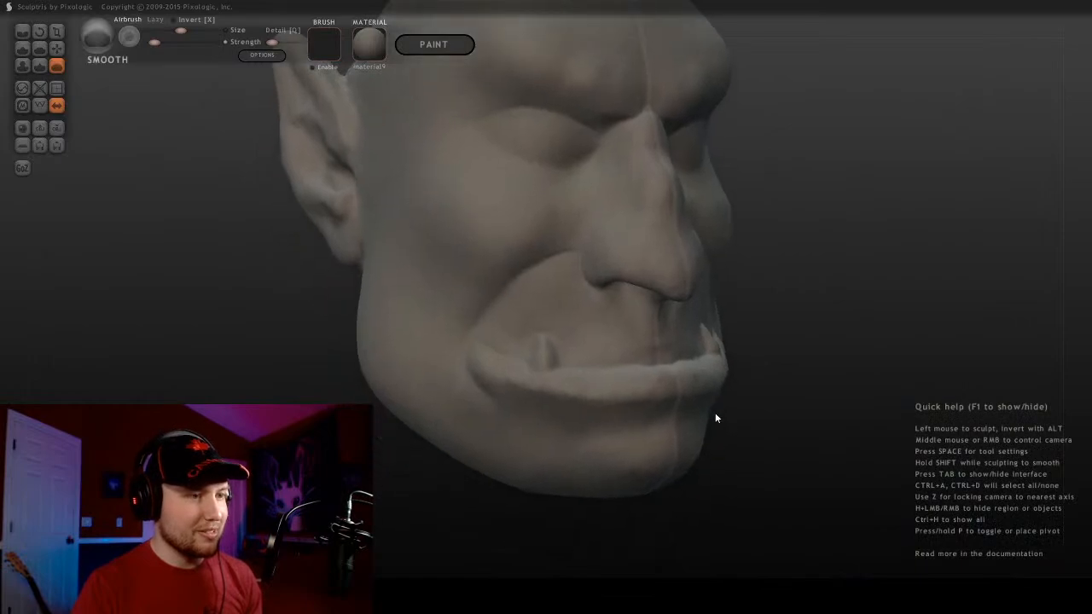
pyautogui.scroll(3, 715, 413)
pyautogui.click(20, 32)
pyautogui.scroll(2, 688, 412)
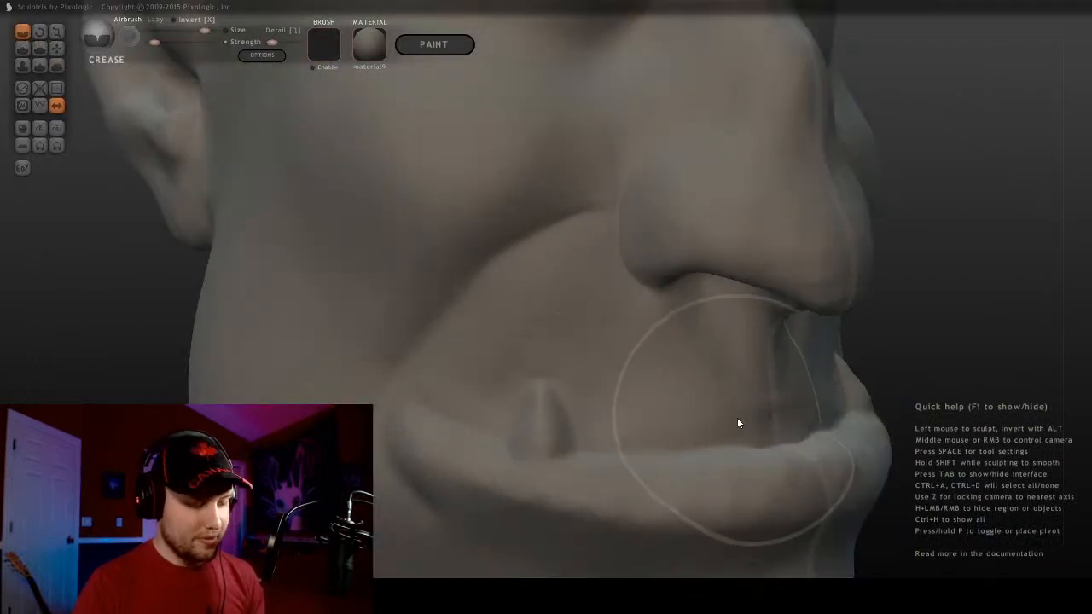
pyautogui.press('[')
pyautogui.press('[')
pyautogui.press('[')
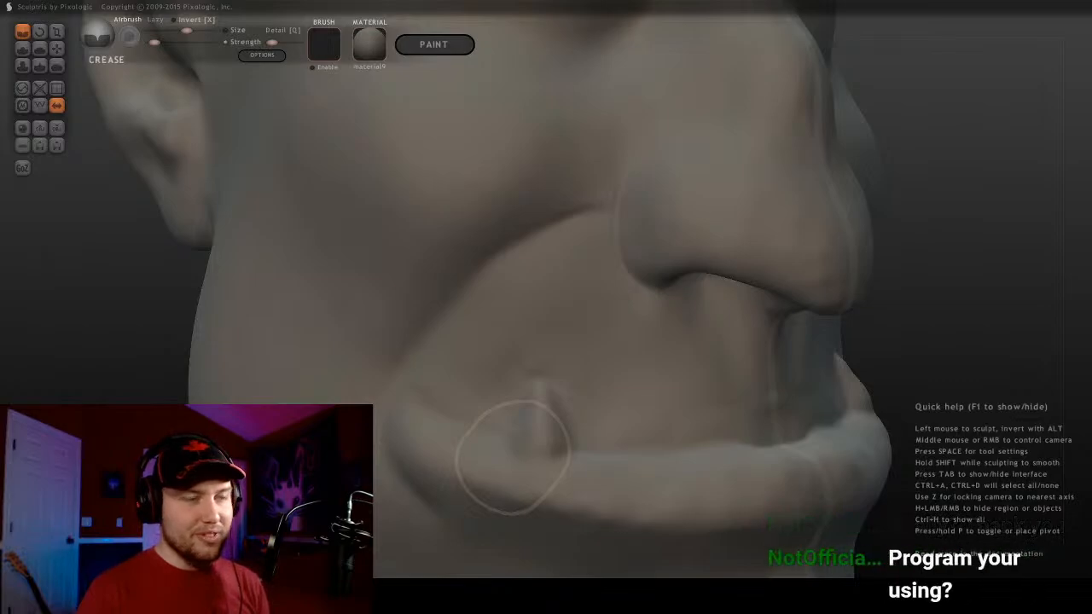
pyautogui.scroll(-5, 513, 457)
pyautogui.moveTo(513, 457); pyautogui.dragTo(547, 179, button='middle')
pyautogui.scroll(3, 556, 237)
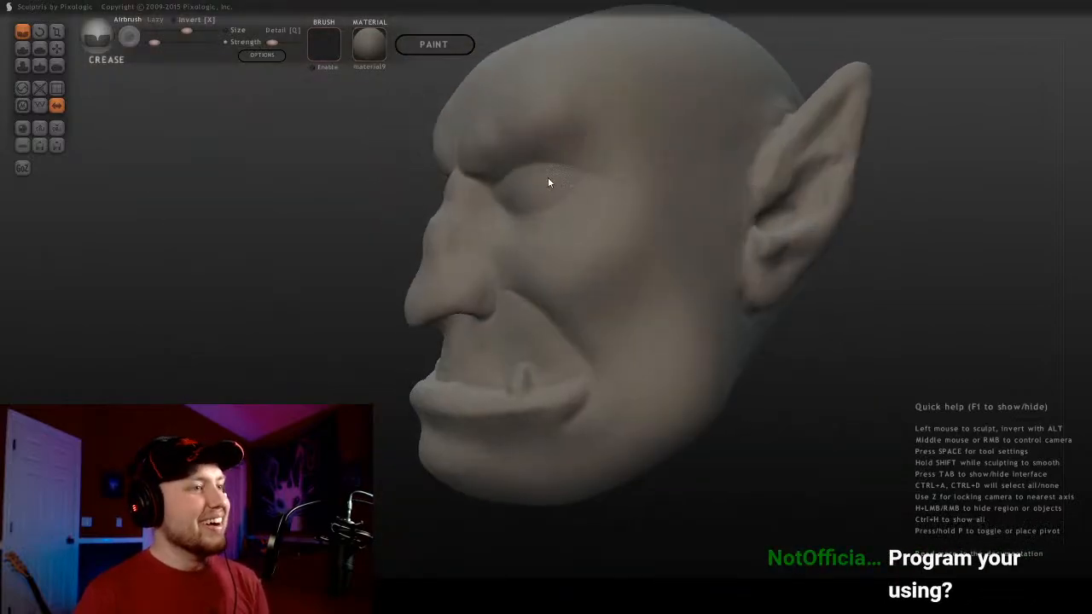
# Carve a lower eyelid fold beneath the eye toward the inner corner with the Crease brush
pyautogui.scroll(3, 550, 178)
pyautogui.keyDown('alt'); pyautogui.moveTo(622, 162); pyautogui.dragTo(716, 318, button='middle'); pyautogui.keyUp('alt')
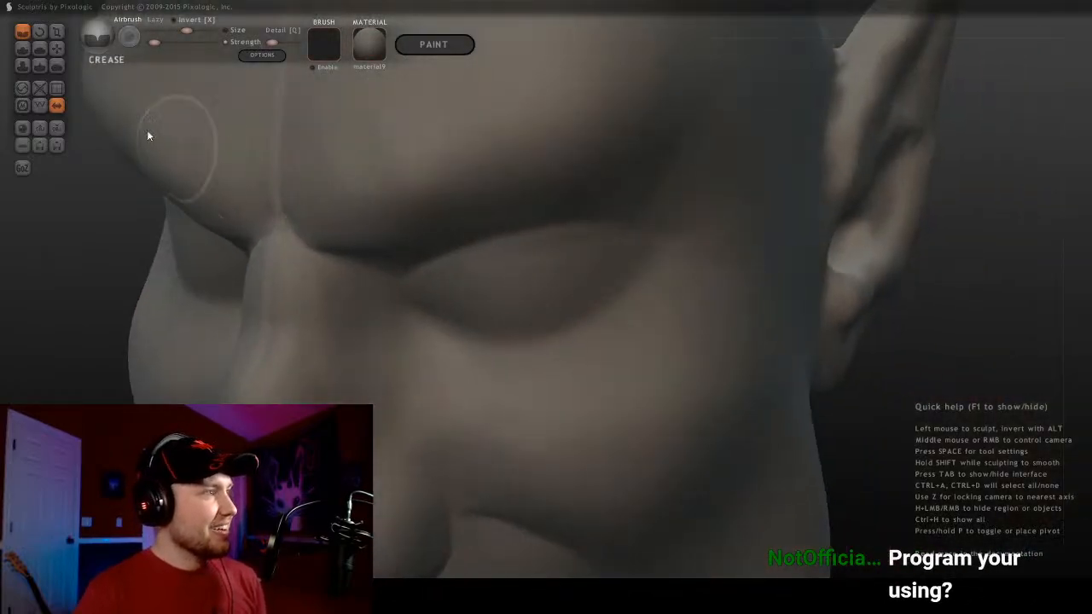
pyautogui.click(58, 51)
pyautogui.moveTo(570, 258)
pyautogui.mouseDown(button='middle')
pyautogui.moveTo(443, 241)
pyautogui.moveTo(522, 285)
pyautogui.moveTo(640, 276)
pyautogui.moveTo(573, 259)
pyautogui.moveTo(427, 276)
pyautogui.moveTo(673, 250)
pyautogui.moveTo(644, 242)
pyautogui.moveTo(569, 274)
pyautogui.moveTo(414, 267)
pyautogui.moveTo(496, 227)
pyautogui.mouseUp(button='middle')
pyautogui.scroll(-1, 643, 237)
pyautogui.scroll(2, 635, 230)
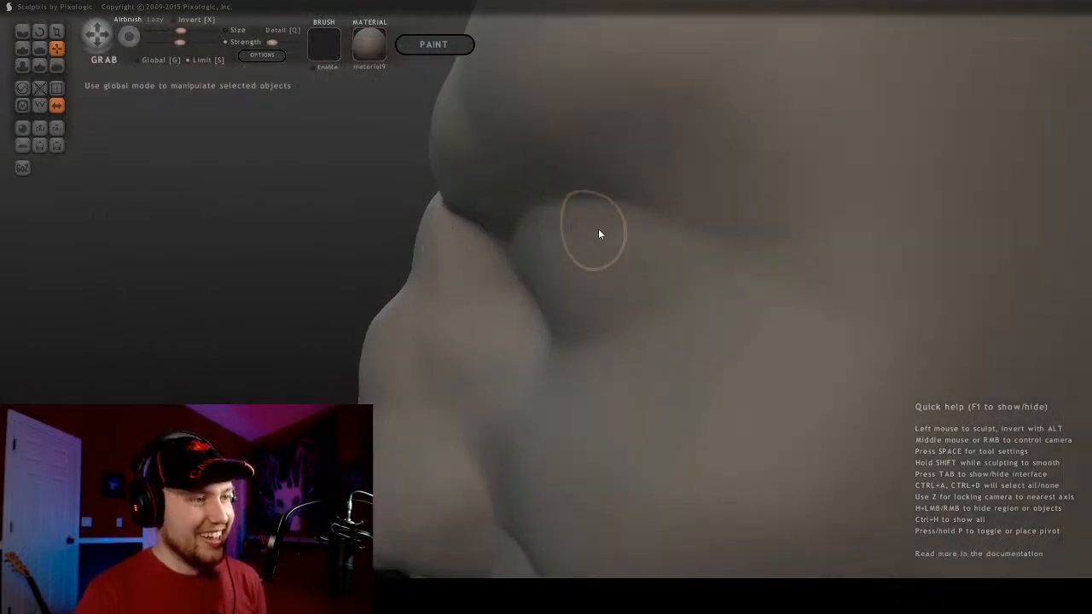
pyautogui.click(23, 32)
pyautogui.moveTo(585, 207); pyautogui.dragTo(631, 254, button='middle')
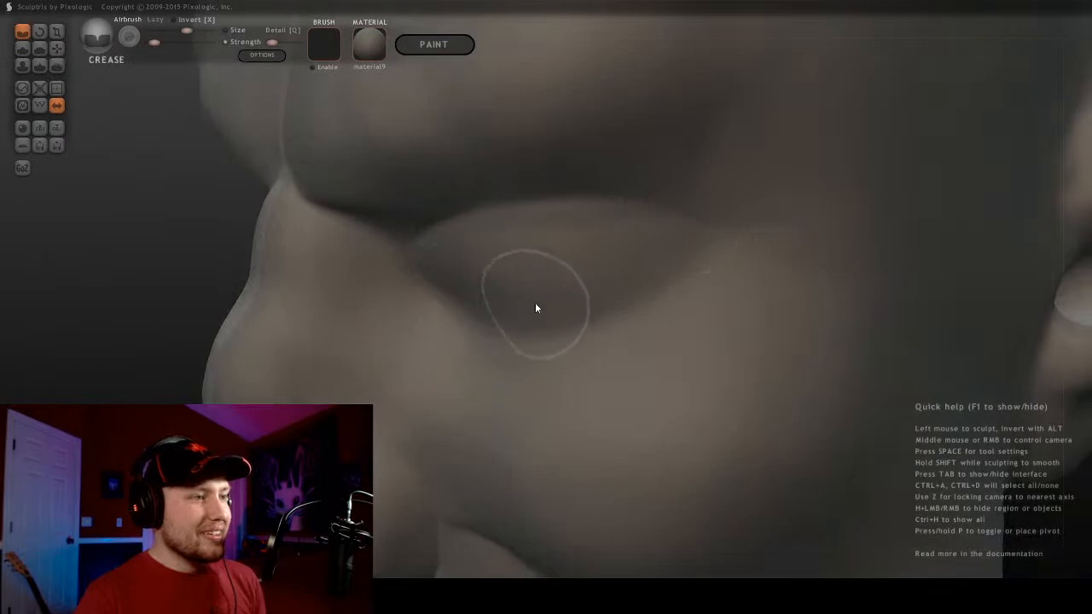
pyautogui.moveTo(536, 303)
pyautogui.mouseDown()
pyautogui.moveTo(644, 273)
pyautogui.moveTo(474, 298)
pyautogui.moveTo(602, 283)
pyautogui.moveTo(461, 290)
pyautogui.moveTo(639, 270)
pyautogui.moveTo(441, 285)
pyautogui.moveTo(658, 259)
pyautogui.moveTo(445, 291)
pyautogui.mouseUp()
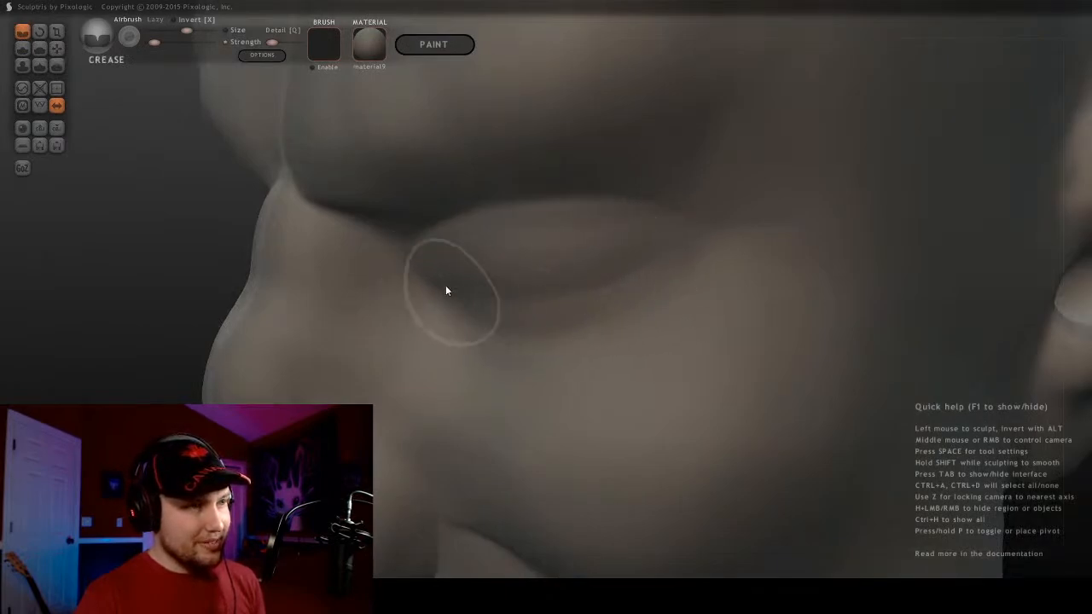
# Carve wrinkles from the outer eye corner toward the temple and cheek with a smaller Crease brush
pyautogui.scroll(-5, 800, 172)
pyautogui.moveTo(800, 171)
pyautogui.mouseDown(button='middle')
pyautogui.moveTo(608, 203)
pyautogui.moveTo(592, 265)
pyautogui.mouseUp(button='middle')
pyautogui.scroll(3, 608, 204)
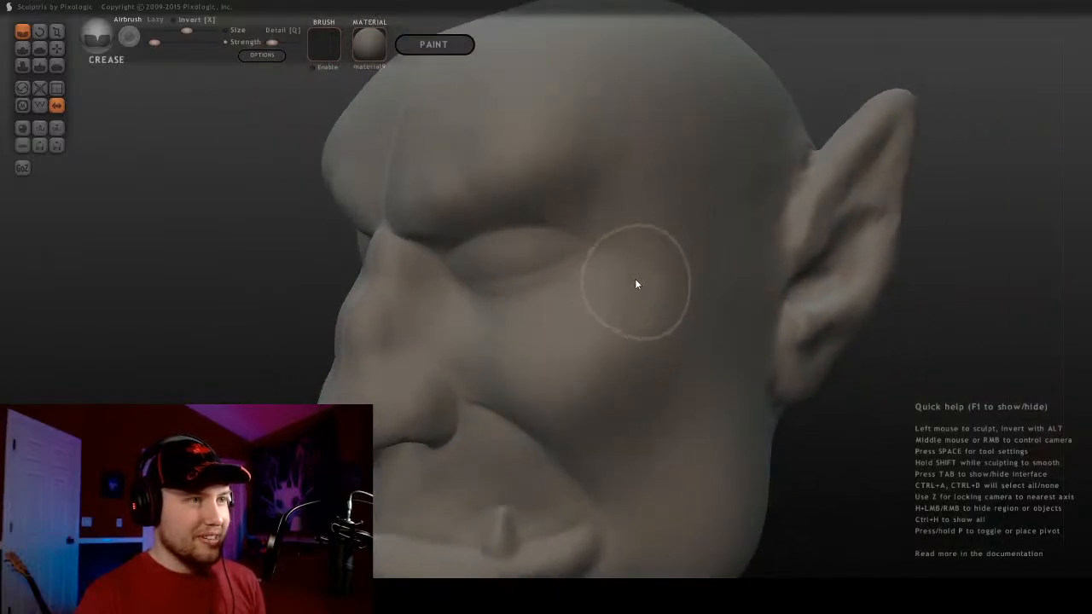
pyautogui.scroll(5, 621, 256)
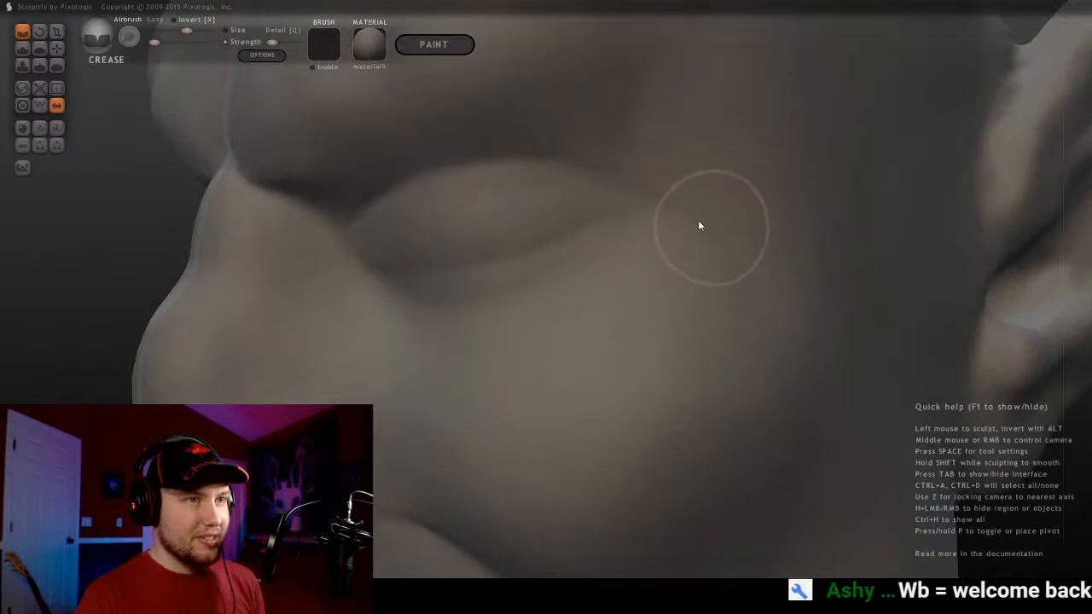
pyautogui.scroll(-5, 733, 213)
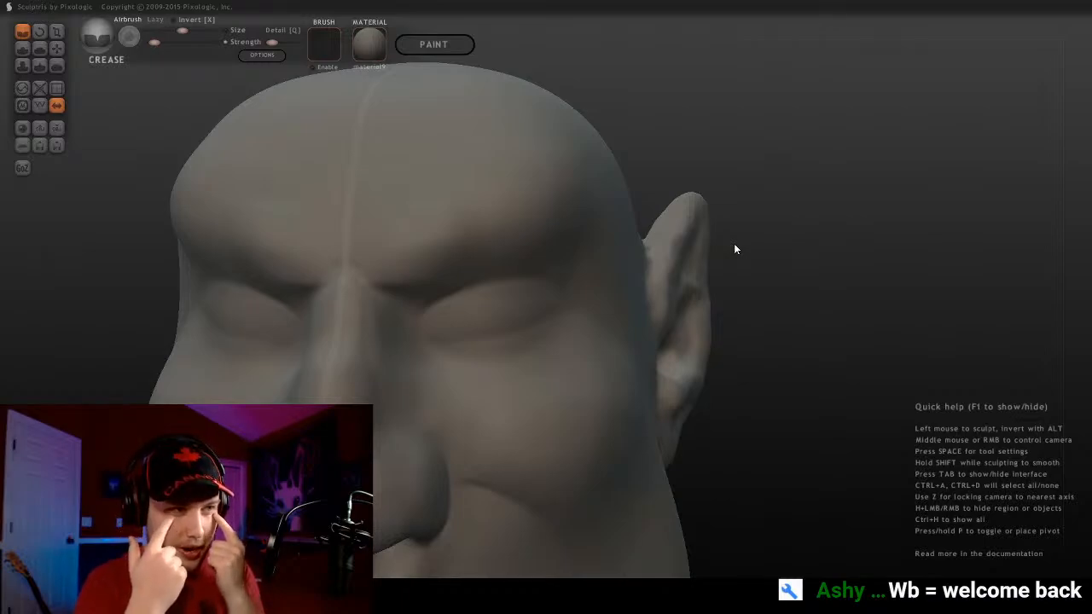
pyautogui.scroll(2, 639, 345)
pyautogui.moveTo(640, 350); pyautogui.dragTo(517, 384, button='middle')
pyautogui.moveTo(615, 303); pyautogui.dragTo(687, 284)
pyautogui.moveTo(621, 325)
pyautogui.mouseDown()
pyautogui.moveTo(660, 327)
pyautogui.moveTo(731, 423)
pyautogui.mouseUp()
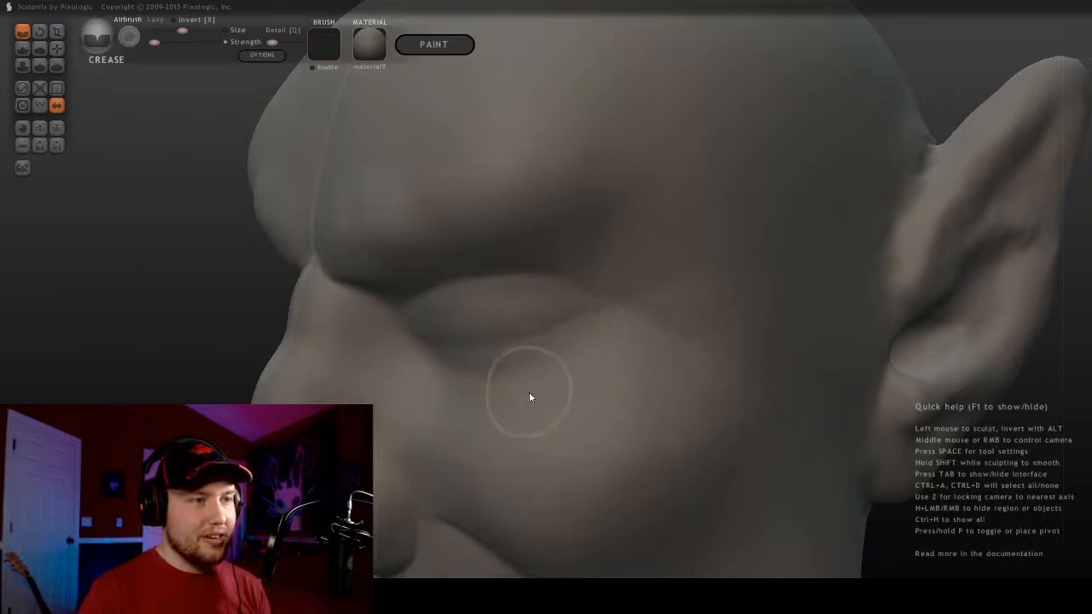
# Examine the eye folds and brow from both sides and from the front
pyautogui.scroll(-3, 529, 395)
pyautogui.moveTo(631, 324); pyautogui.dragTo(587, 280, button='middle')
pyautogui.scroll(5, 663, 275)
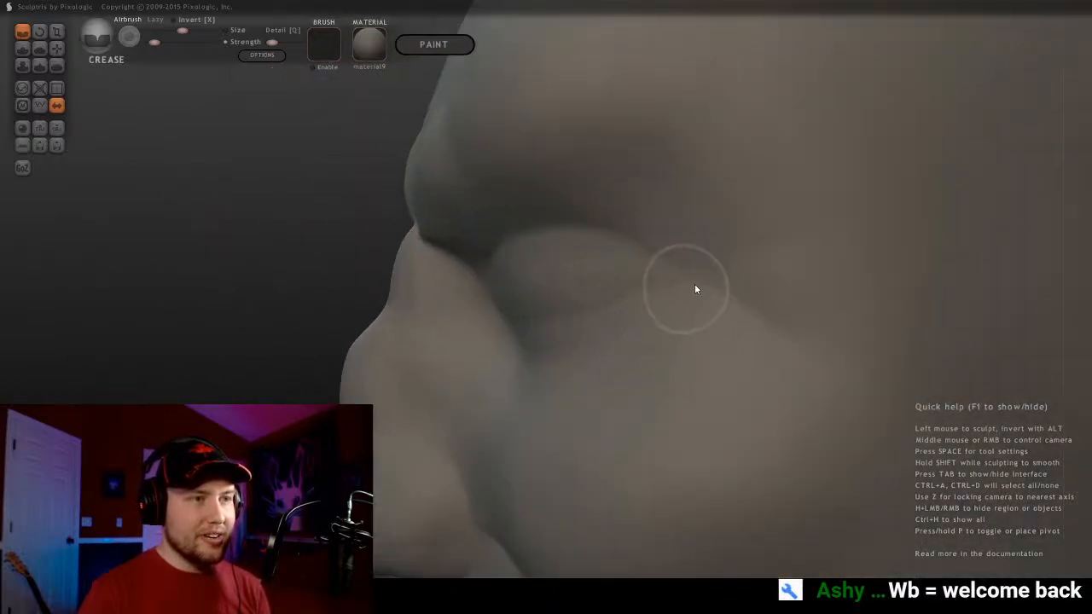
pyautogui.scroll(-5, 699, 233)
pyautogui.scroll(4, 699, 227)
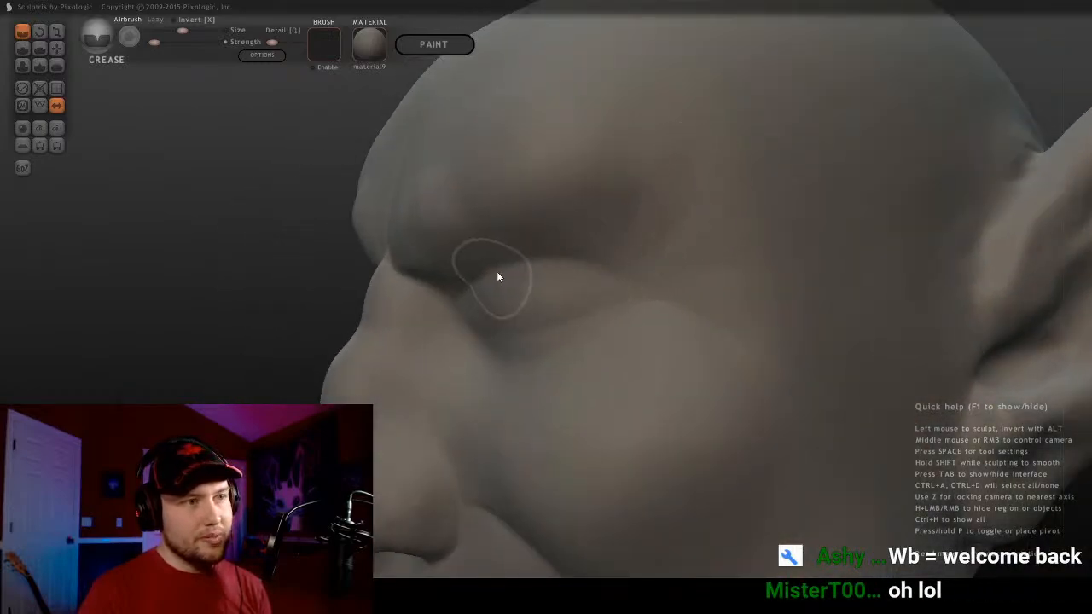
pyautogui.scroll(-4, 497, 271)
pyautogui.moveTo(496, 271); pyautogui.dragTo(788, 249, button='middle')
pyautogui.scroll(4, 398, 247)
pyautogui.moveTo(397, 242); pyautogui.dragTo(423, 242, button='middle')
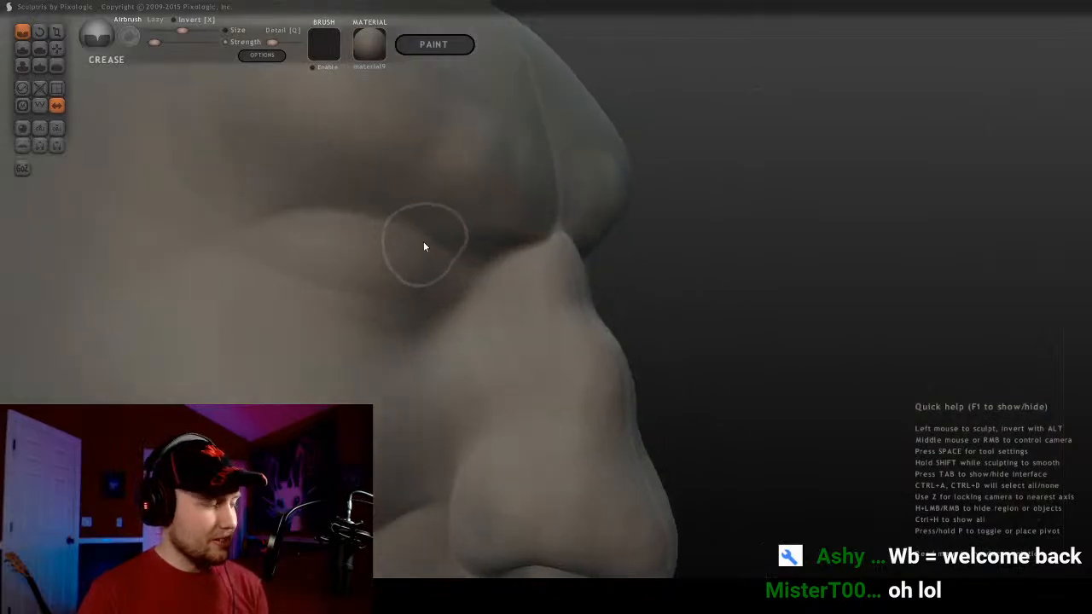
pyautogui.keyDown('alt'); pyautogui.moveTo(343, 213); pyautogui.dragTo(662, 367, button='middle'); pyautogui.keyUp('alt')
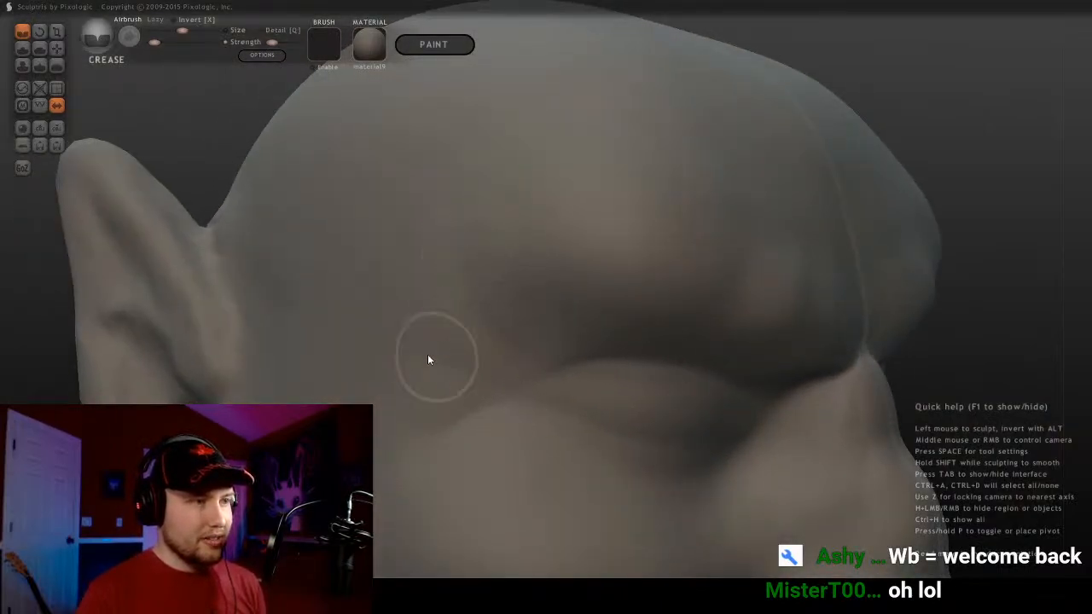
pyautogui.scroll(-3, 519, 365)
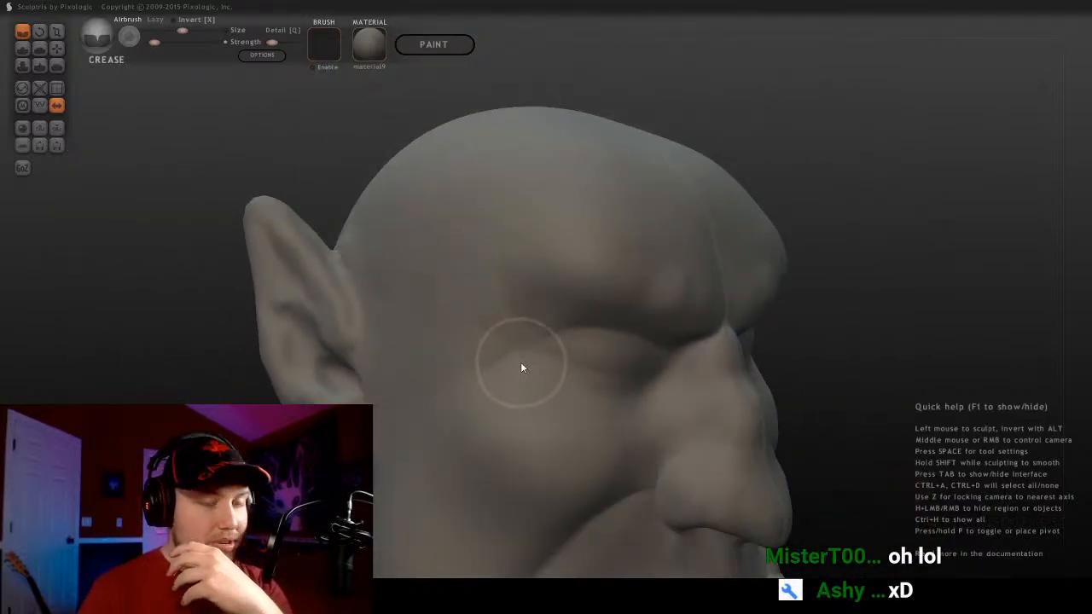
pyautogui.moveTo(520, 362); pyautogui.dragTo(642, 320, button='right')
pyautogui.scroll(-3, 640, 316)
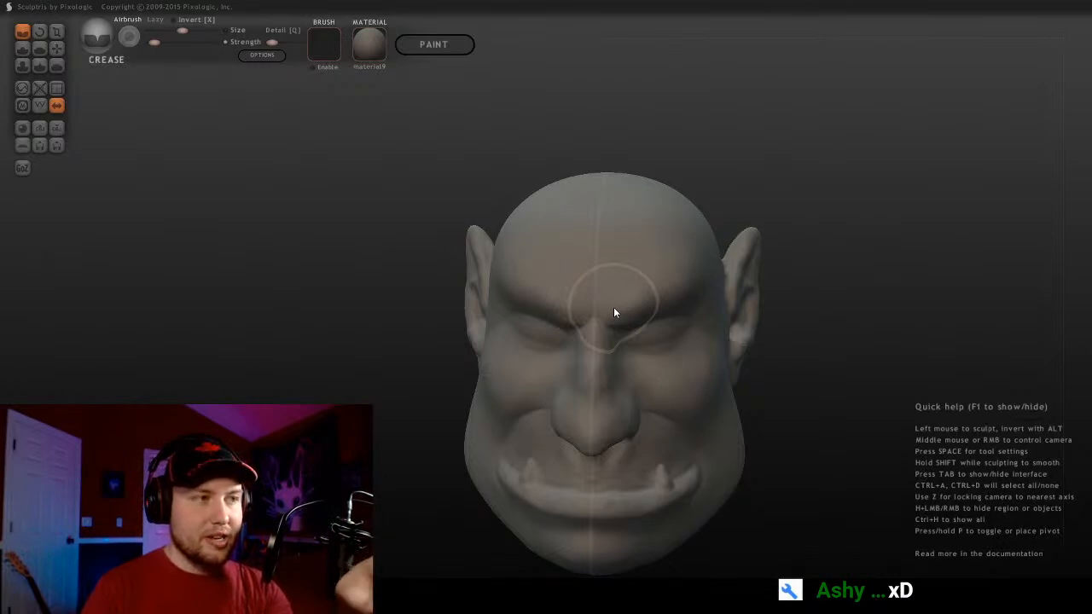
# Try to adjust the surface behind the pointed ear with the Grab brush
pyautogui.moveTo(573, 281); pyautogui.dragTo(574, 329)
pyautogui.moveTo(751, 329); pyautogui.dragTo(551, 201, button='right')
pyautogui.scroll(3, 641, 254)
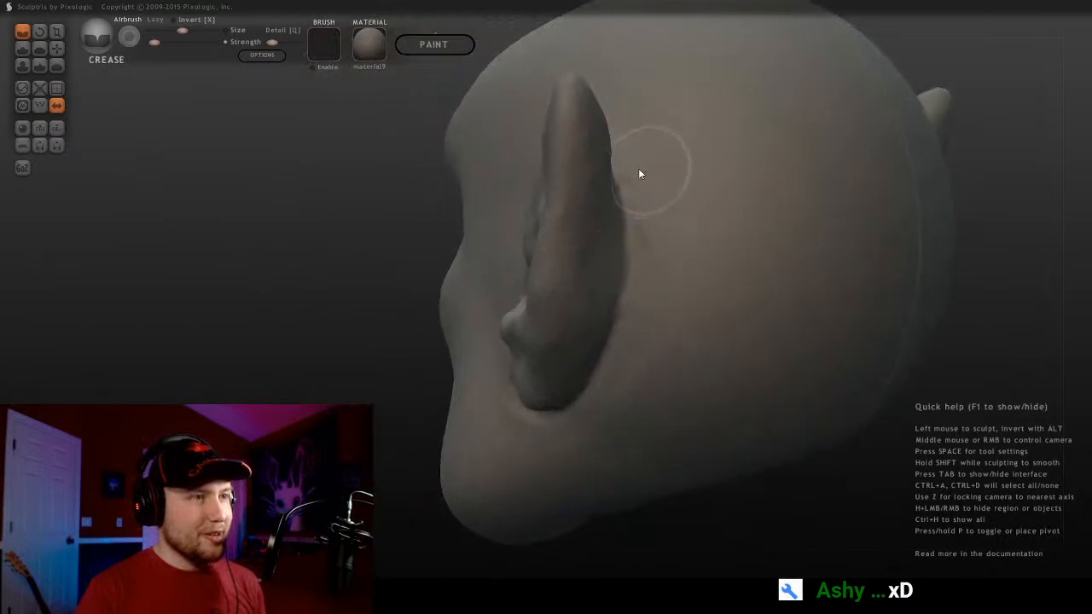
pyautogui.click(56, 49)
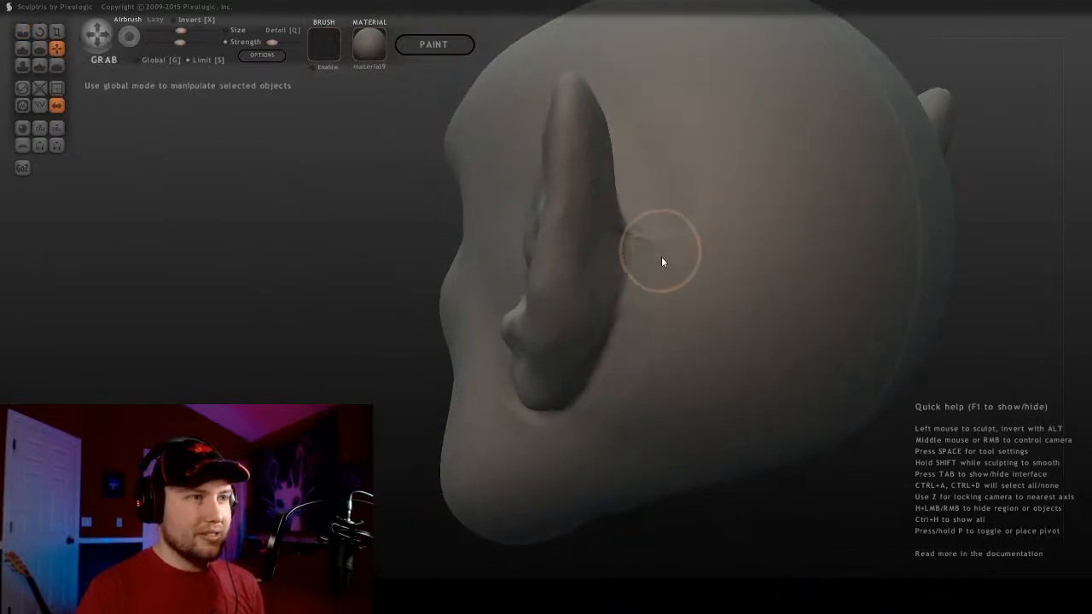
pyautogui.hotkey('ctrl', 'z')
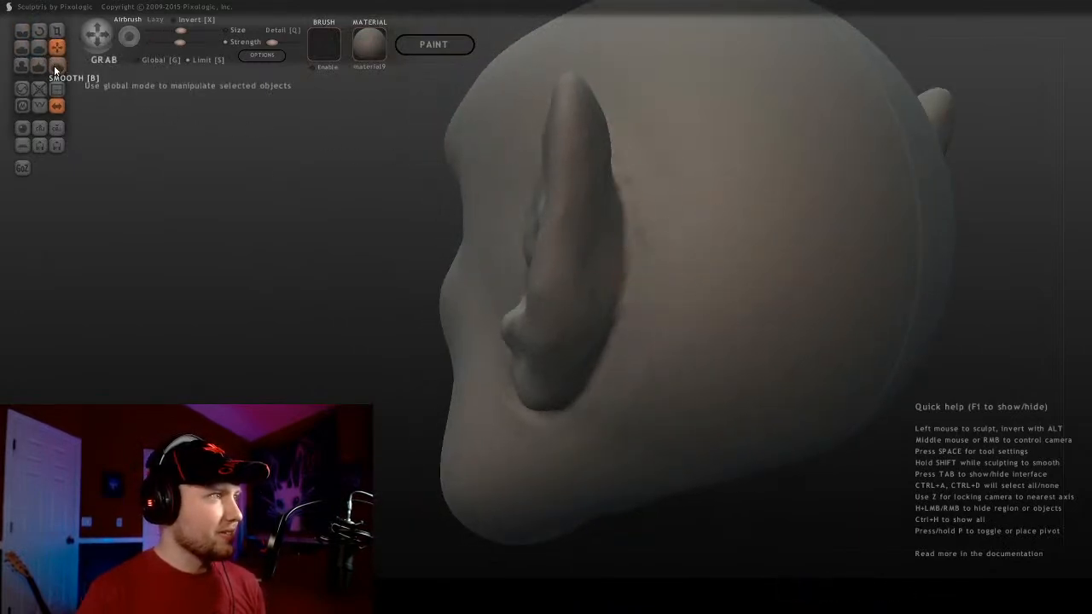
# Smooth the area behind the ear where it joins the head, adjusting the Smooth brush size
pyautogui.click(54, 65)
pyautogui.scroll(3, 717, 202)
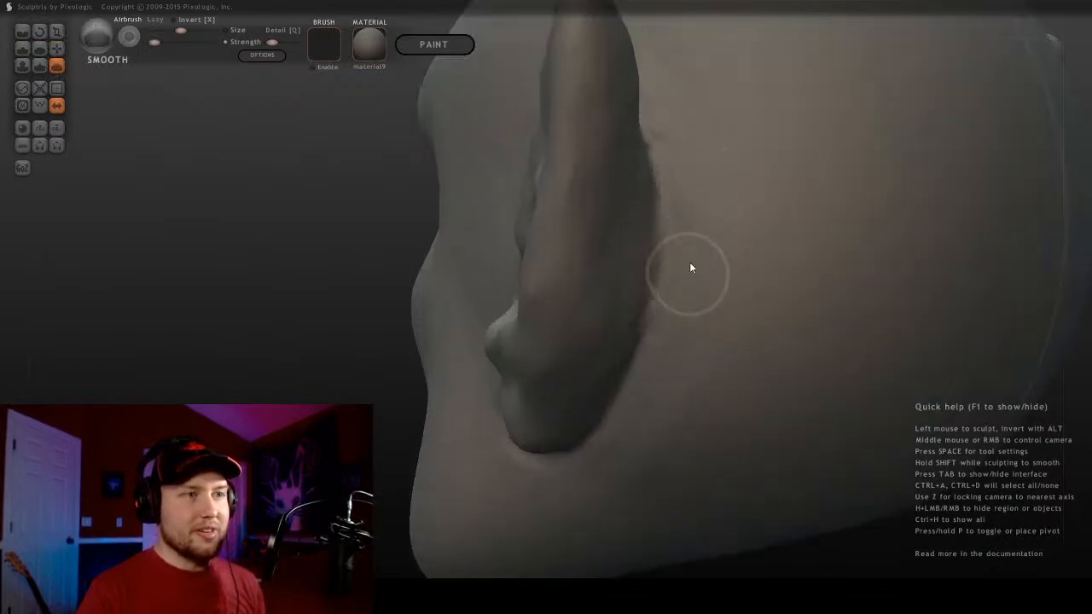
pyautogui.moveTo(694, 223)
pyautogui.mouseDown(button='middle')
pyautogui.moveTo(708, 188)
pyautogui.moveTo(726, 202)
pyautogui.moveTo(651, 424)
pyautogui.moveTo(555, 253)
pyautogui.mouseUp(button='middle')
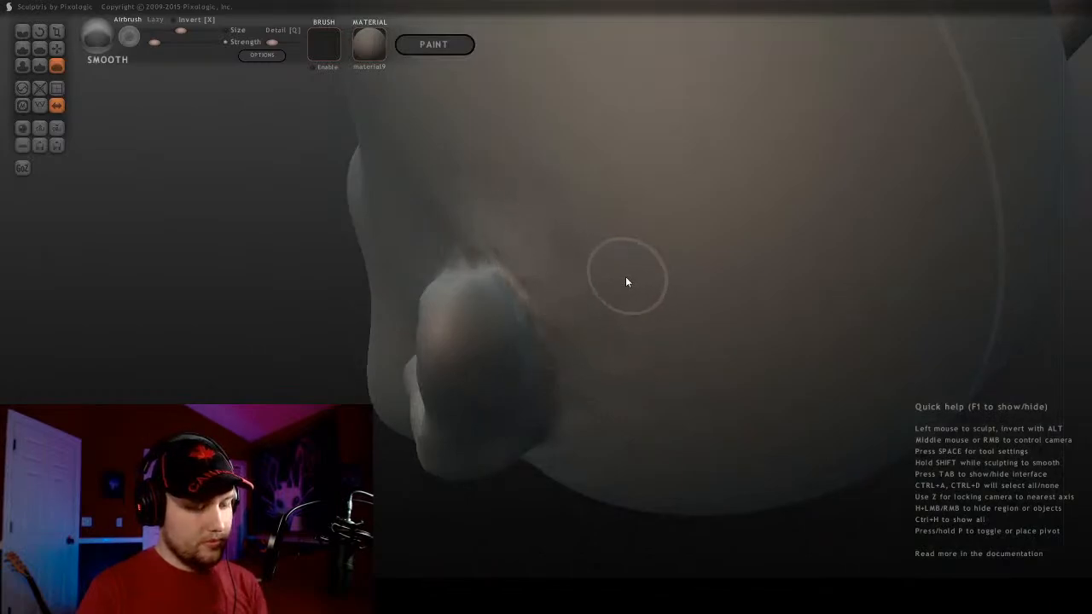
pyautogui.press(']')
pyautogui.moveTo(529, 231); pyautogui.dragTo(614, 299)
pyautogui.moveTo(534, 299)
pyautogui.mouseDown(button='middle')
pyautogui.moveTo(475, 302)
pyautogui.moveTo(485, 227)
pyautogui.moveTo(655, 376)
pyautogui.mouseUp(button='middle')
pyautogui.press('[')
pyautogui.press('[')
# Add a new sphere object, placing it with its mirrored copy at the eyes
pyautogui.keyDown('ctrl'); pyautogui.moveTo(608, 468); pyautogui.dragTo(559, 305, button='middle'); pyautogui.keyUp('ctrl')
pyautogui.moveTo(523, 439); pyautogui.dragTo(375, 431, button='middle')
pyautogui.keyDown('ctrl'); pyautogui.moveTo(449, 376); pyautogui.dragTo(811, 358, button='middle'); pyautogui.keyUp('ctrl')
pyautogui.moveTo(522, 348); pyautogui.dragTo(264, 230, button='middle')
pyautogui.click(29, 126)
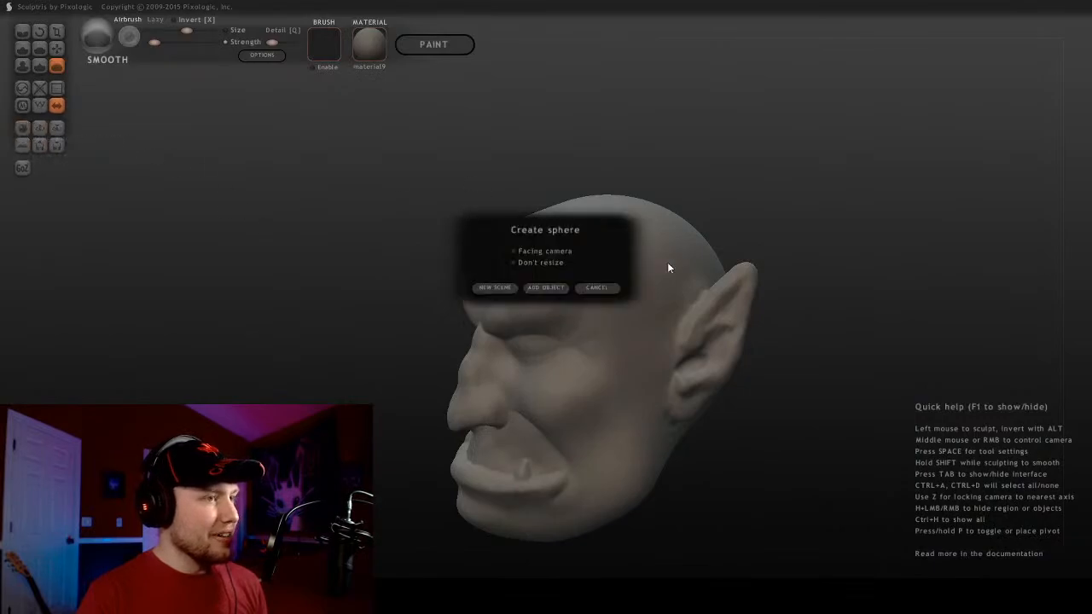
pyautogui.click(544, 288)
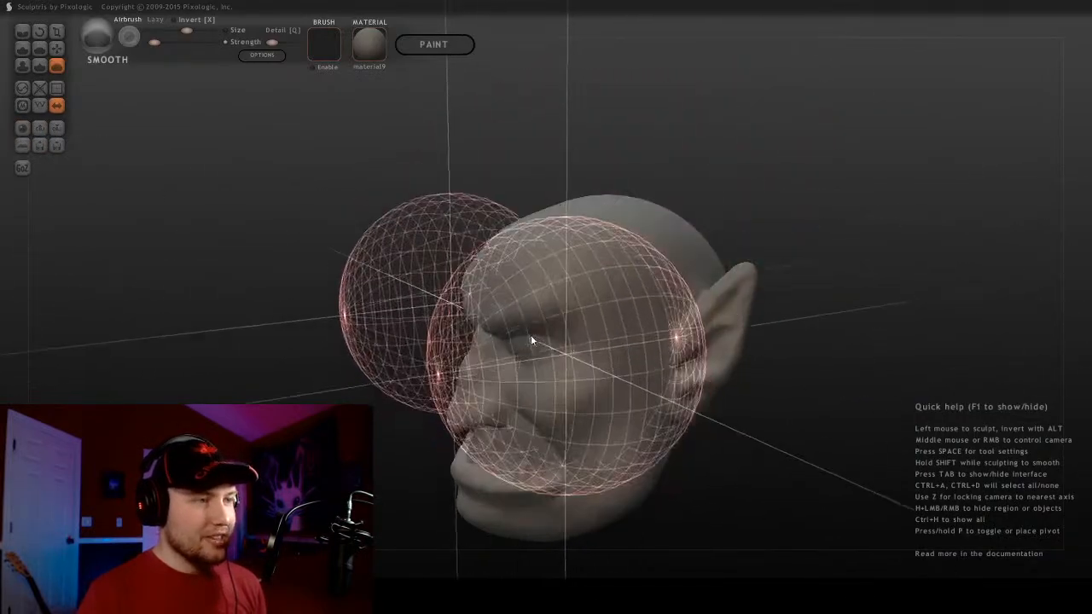
pyautogui.click(505, 337)
pyautogui.moveTo(505, 337)
pyautogui.mouseDown(button='middle')
pyautogui.moveTo(632, 318)
pyautogui.moveTo(505, 290)
pyautogui.moveTo(500, 264)
pyautogui.moveTo(439, 341)
pyautogui.moveTo(521, 326)
pyautogui.mouseUp(button='middle')
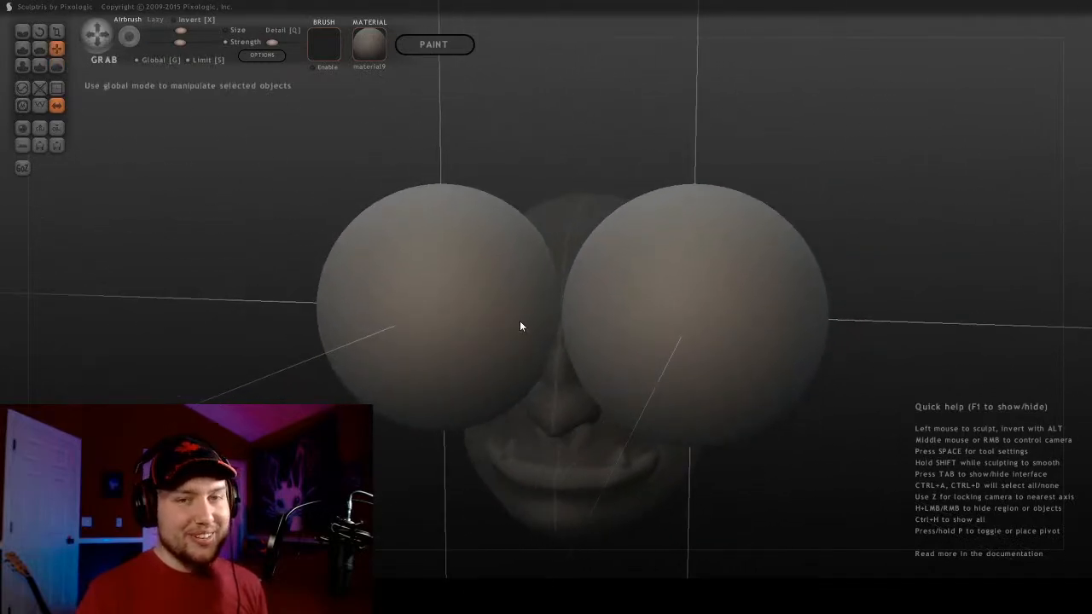
# Shrink the two eye spheres to small eyeball size with the Scale tool
pyautogui.click(56, 32)
pyautogui.moveTo(813, 190); pyautogui.dragTo(807, 222, button='middle')
pyautogui.press('z')
pyautogui.moveTo(749, 262); pyautogui.dragTo(341, 431)
# Move the mirrored eyeballs into the eye sockets beneath the brow with the Grab tool in global mode
pyautogui.click(56, 48)
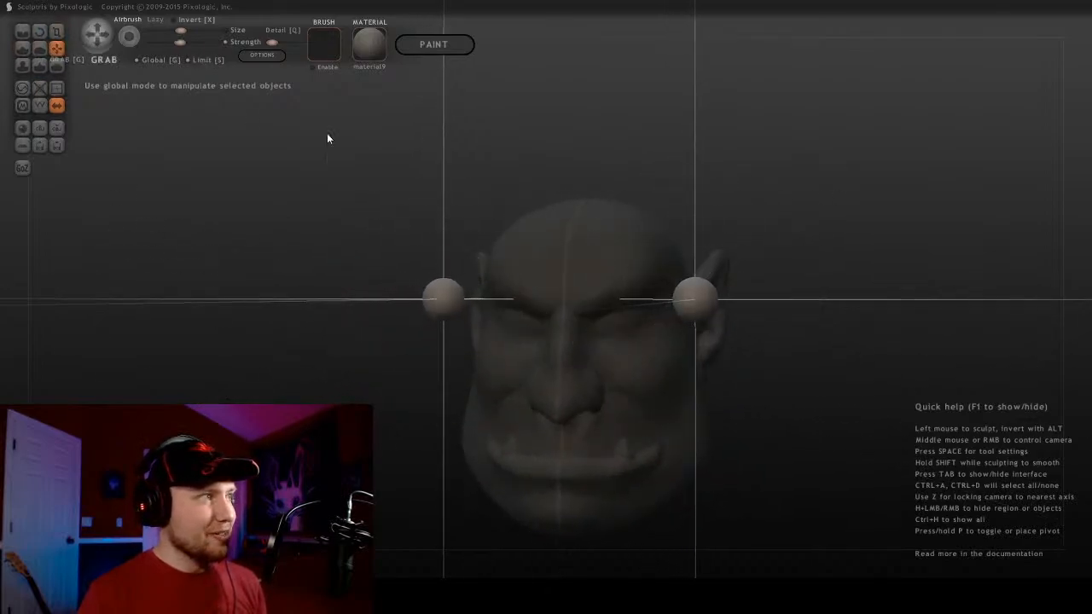
pyautogui.moveTo(706, 305); pyautogui.dragTo(459, 341, button='middle')
pyautogui.moveTo(459, 336); pyautogui.dragTo(472, 327)
pyautogui.moveTo(472, 328); pyautogui.dragTo(529, 315, button='middle')
pyautogui.scroll(3, 622, 285)
pyautogui.moveTo(549, 342)
pyautogui.mouseDown()
pyautogui.moveTo(580, 341)
pyautogui.moveTo(554, 345)
pyautogui.mouseUp()
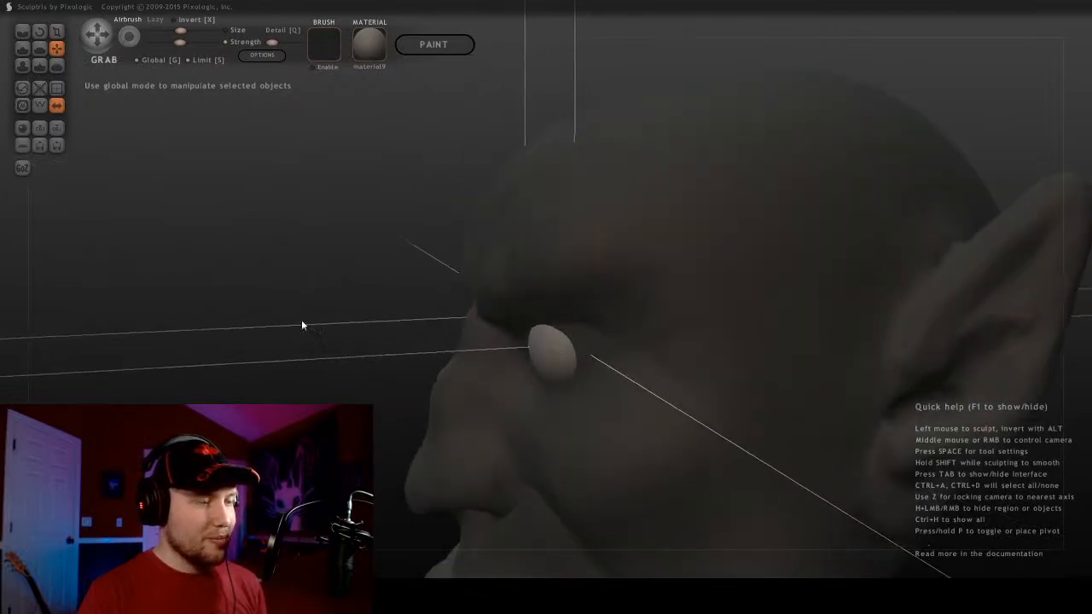
# Check the eyeball placement from the front and side, and make the head the active object
pyautogui.moveTo(301, 319); pyautogui.dragTo(606, 246, button='middle')
pyautogui.scroll(3, 667, 259)
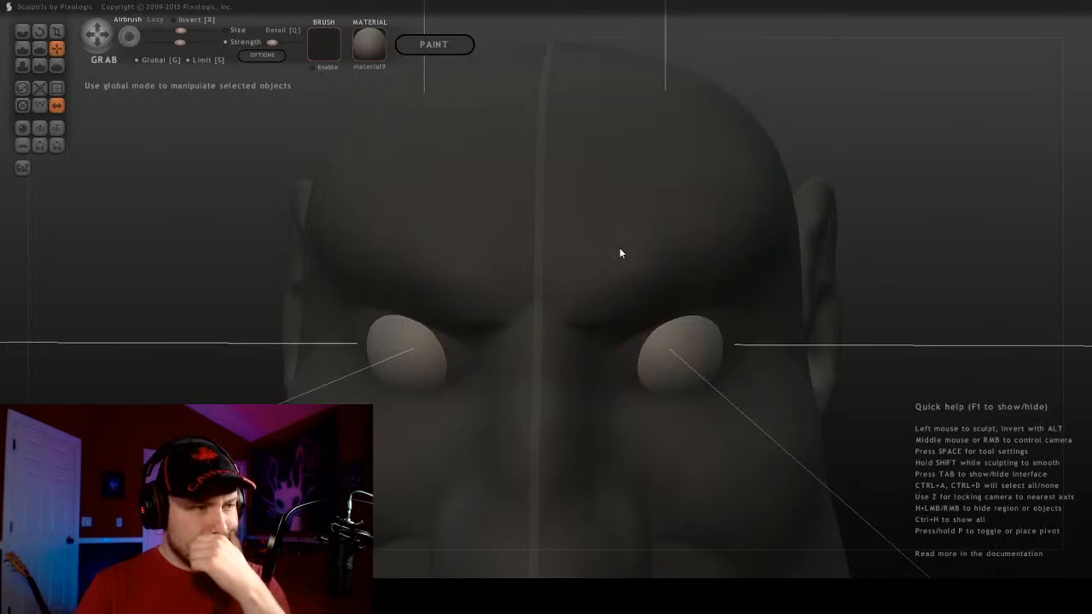
pyautogui.moveTo(620, 253)
pyautogui.mouseDown(button='middle')
pyautogui.moveTo(770, 258)
pyautogui.moveTo(560, 246)
pyautogui.moveTo(629, 260)
pyautogui.mouseUp(button='middle')
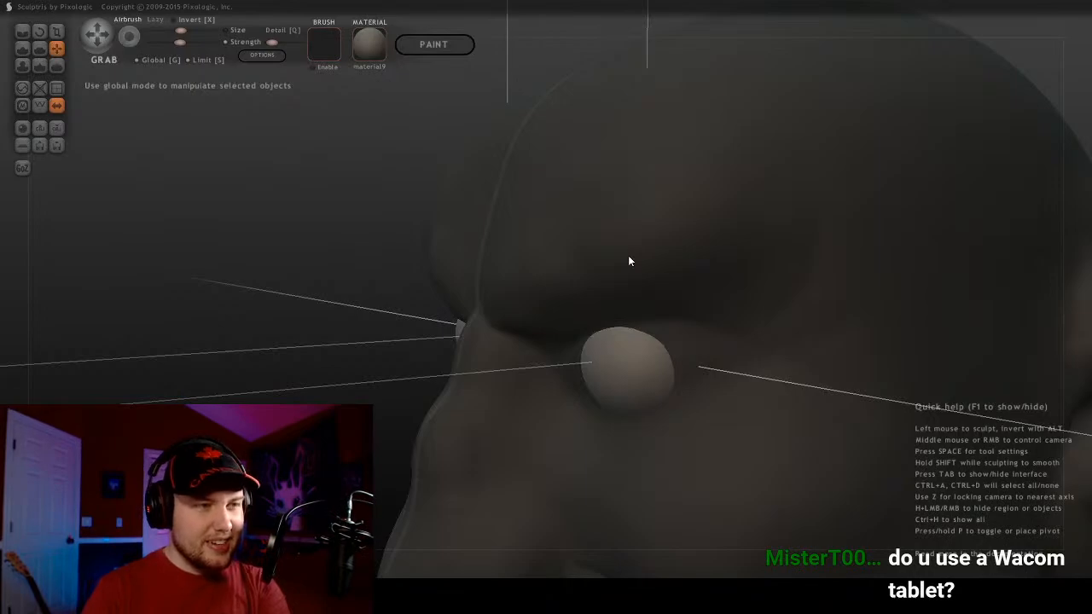
pyautogui.scroll(-3, 630, 255)
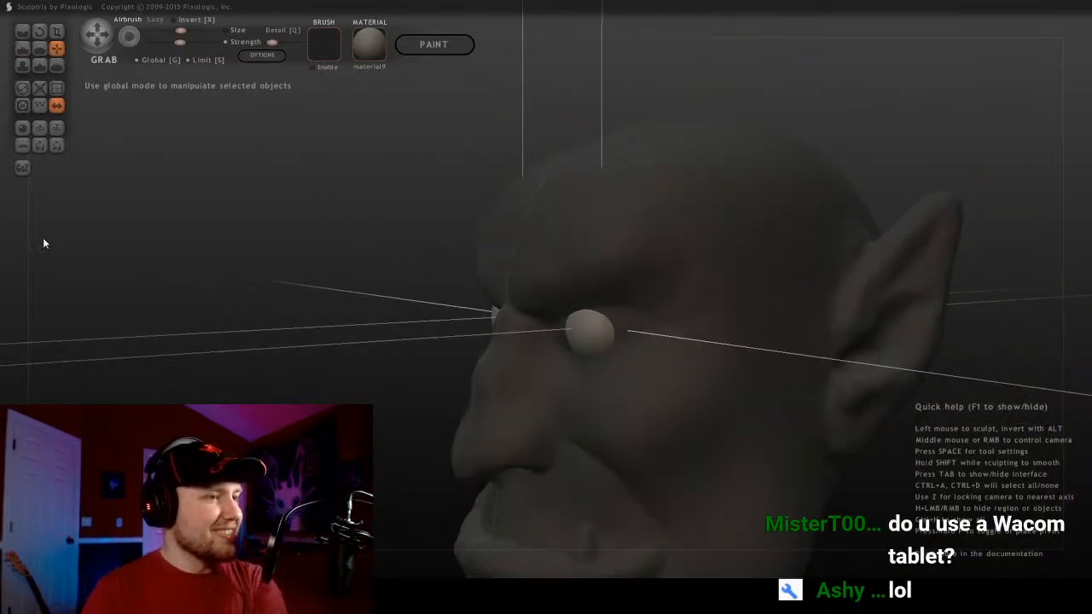
pyautogui.moveTo(44, 244); pyautogui.dragTo(668, 233)
pyautogui.click(499, 201)
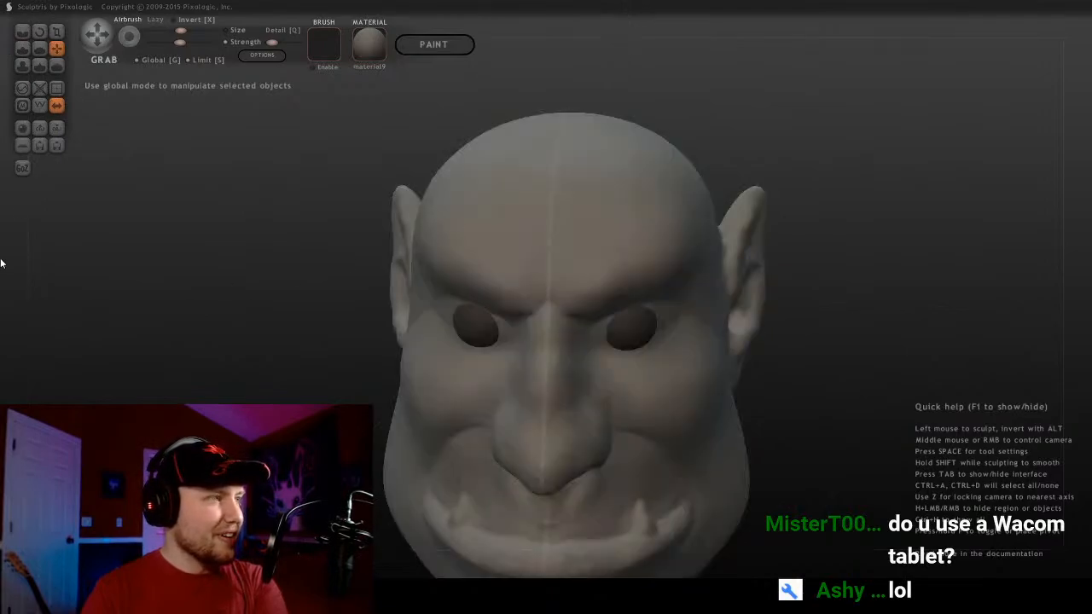
pyautogui.moveTo(2, 262); pyautogui.dragTo(103, 154)
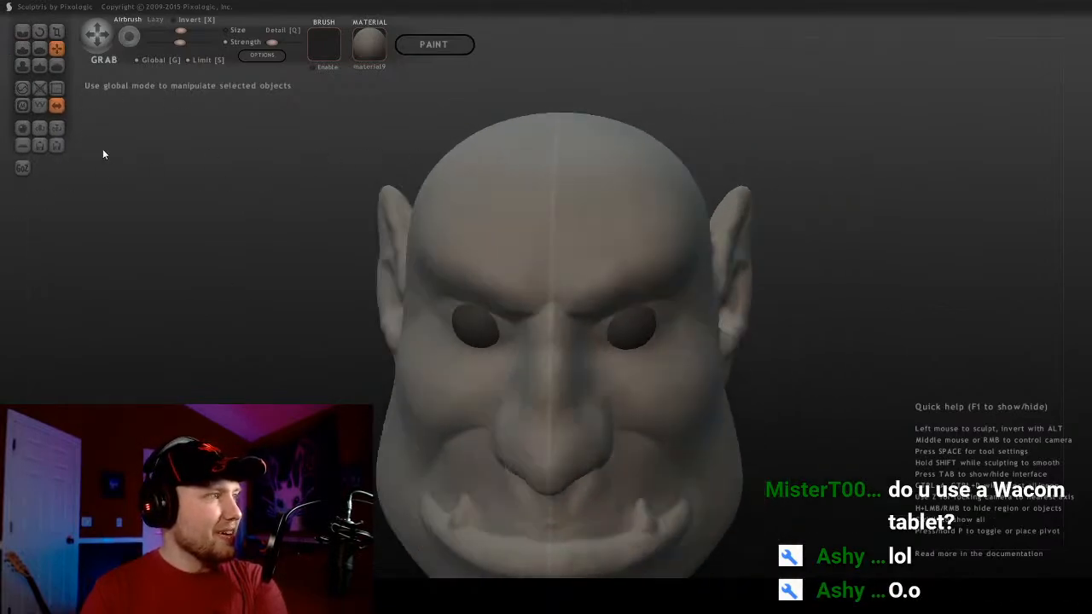
# Add a new sphere object on top of the head along the centre line
pyautogui.click(22, 127)
pyautogui.moveTo(530, 292); pyautogui.dragTo(555, 119)
pyautogui.moveTo(555, 118); pyautogui.dragTo(725, 154, button='right')
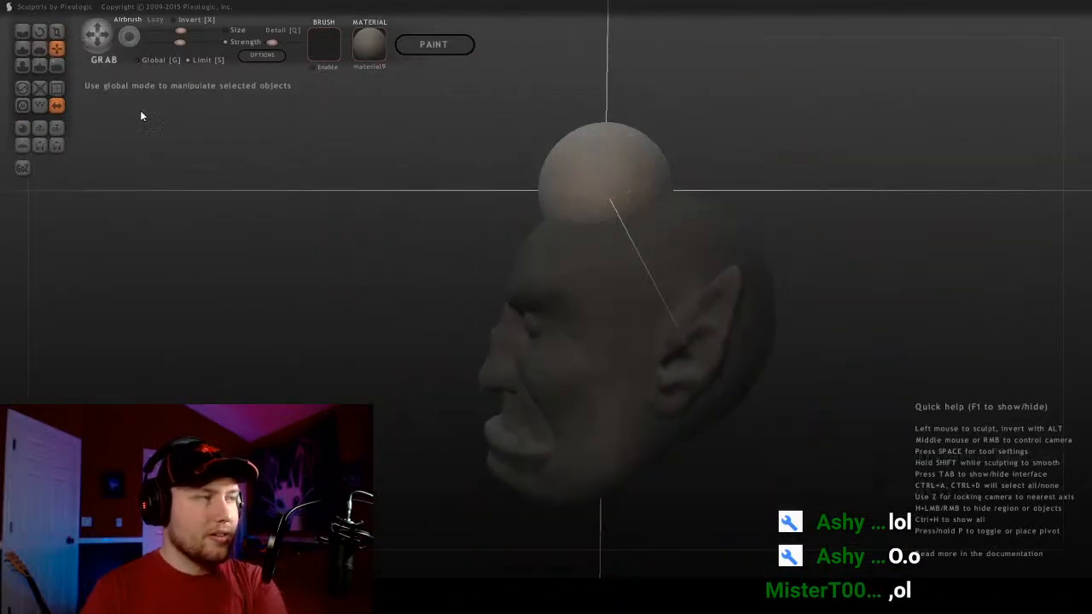
# Enlarge the sphere on top of the head with the Scale tool so it covers more of the crown
pyautogui.click(56, 31)
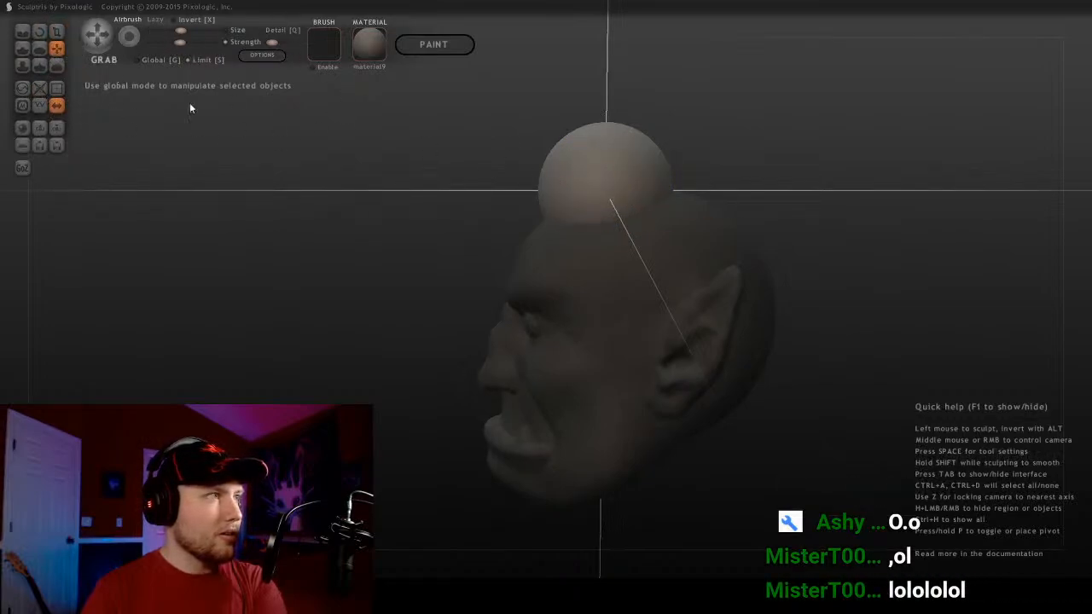
pyautogui.moveTo(654, 233); pyautogui.dragTo(661, 206, button='right')
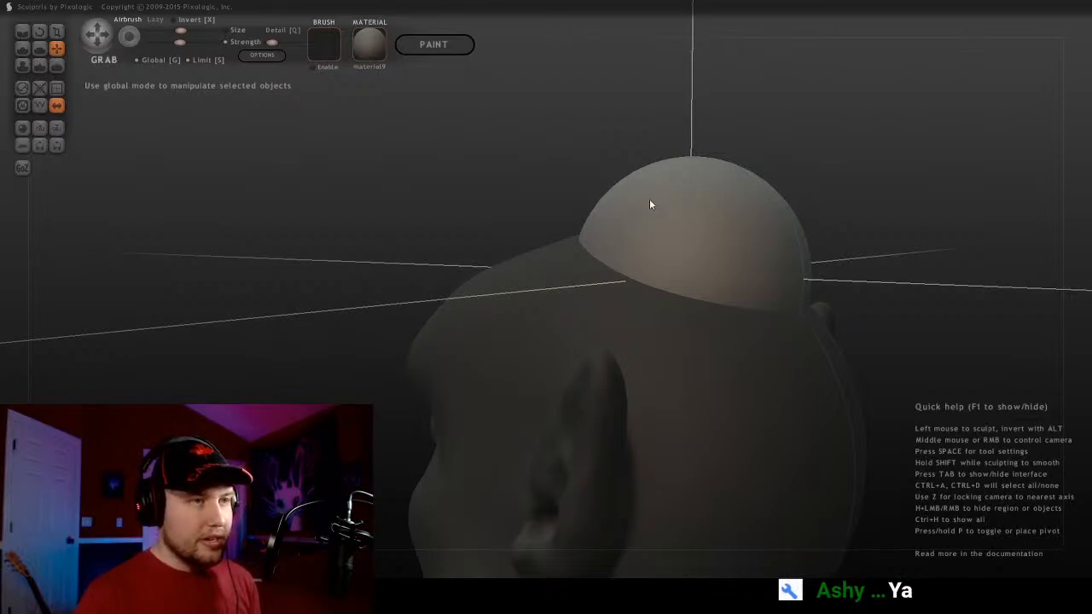
pyautogui.moveTo(651, 204)
pyautogui.mouseDown(button='middle')
pyautogui.moveTo(580, 180)
pyautogui.moveTo(663, 154)
pyautogui.moveTo(778, 151)
pyautogui.moveTo(665, 149)
pyautogui.moveTo(700, 161)
pyautogui.moveTo(691, 150)
pyautogui.moveTo(680, 151)
pyautogui.moveTo(753, 240)
pyautogui.mouseUp(button='middle')
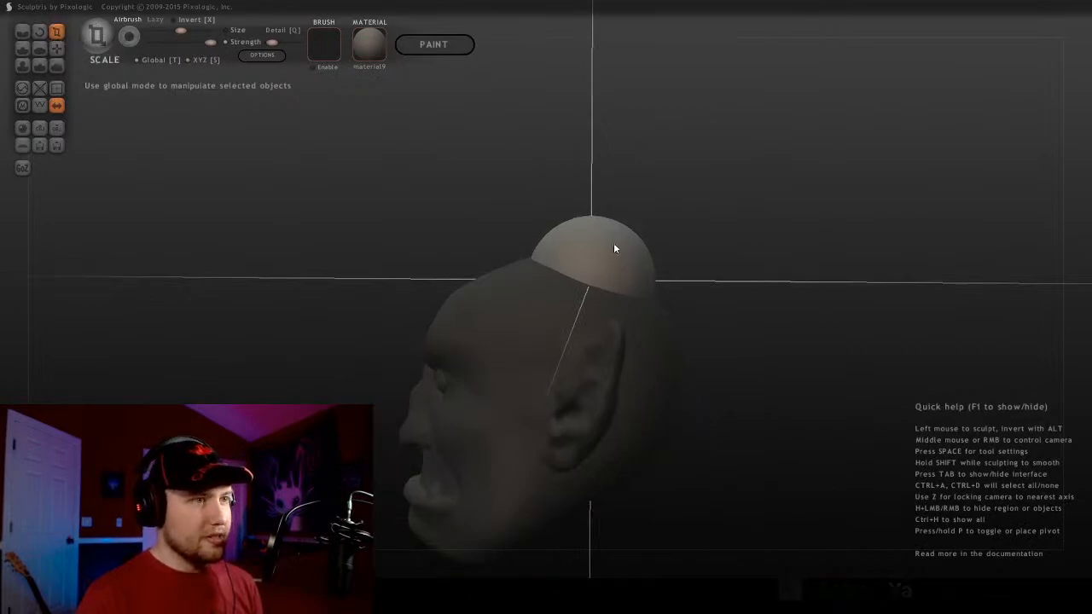
pyautogui.moveTo(614, 242); pyautogui.dragTo(667, 175)
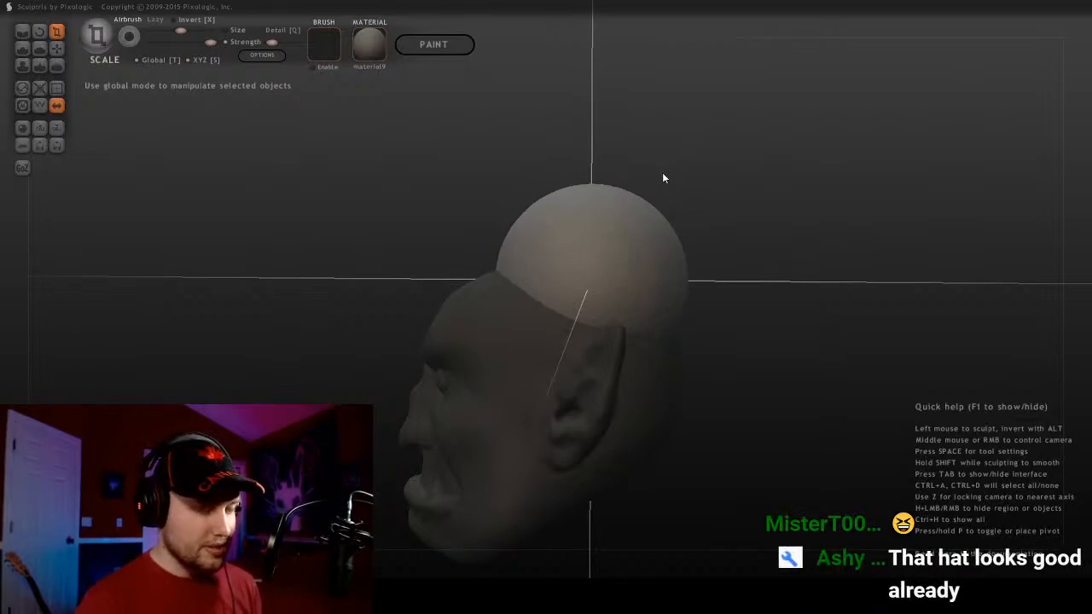
pyautogui.moveTo(609, 208); pyautogui.dragTo(619, 169, button='middle')
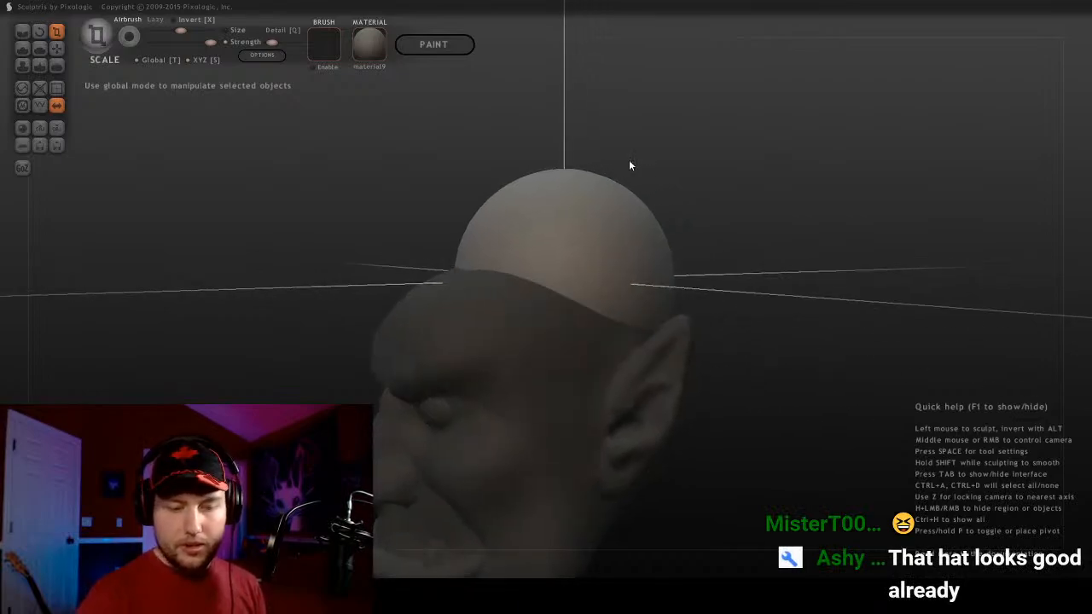
# Move the sphere forward onto the crown of the head with the Grab tool in global mode
pyautogui.scroll(2, 791, 189)
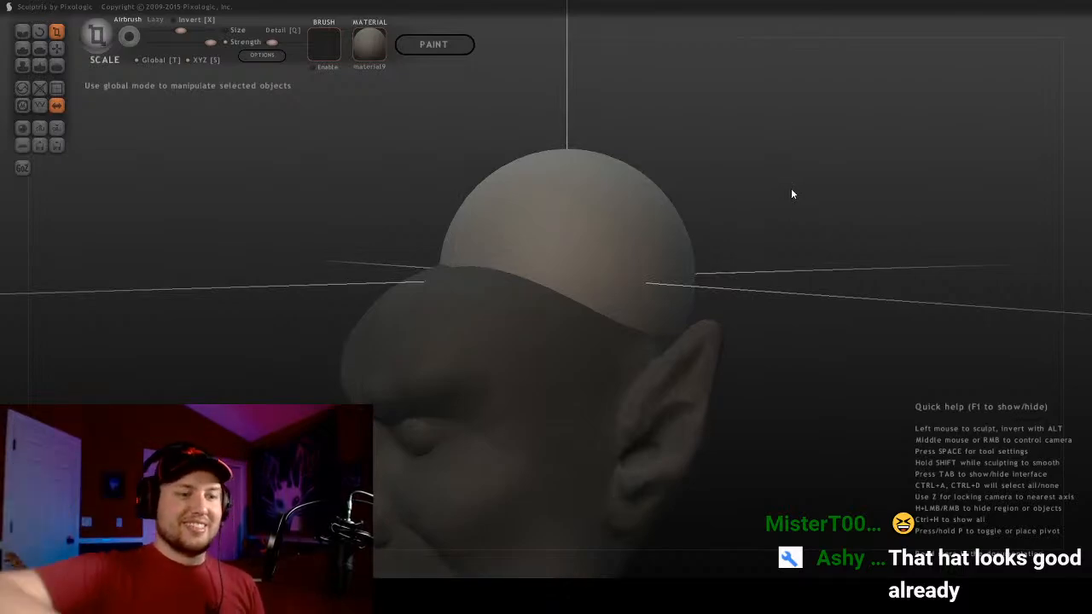
pyautogui.moveTo(791, 195); pyautogui.dragTo(532, 182, button='middle')
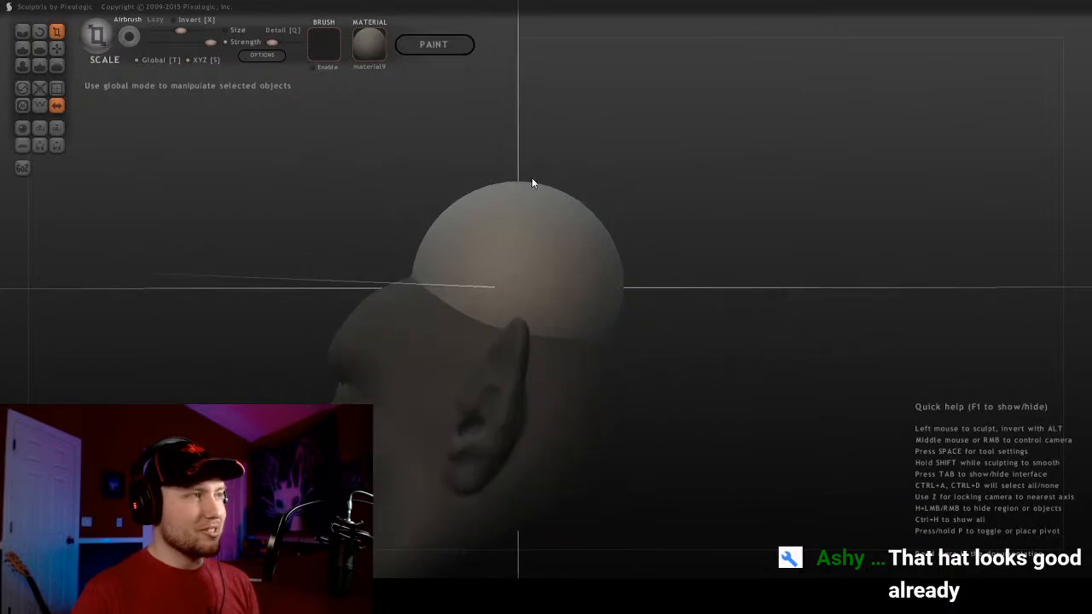
pyautogui.click(23, 31)
pyautogui.moveTo(436, 166); pyautogui.dragTo(382, 168, button='middle')
pyautogui.click(53, 48)
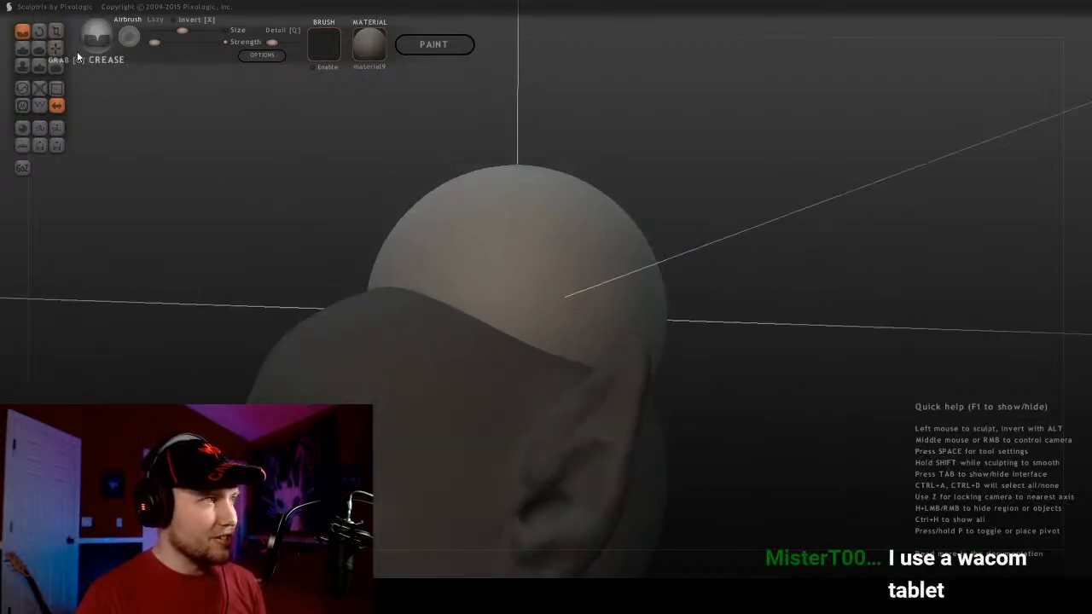
pyautogui.moveTo(436, 136); pyautogui.dragTo(546, 260, button='middle')
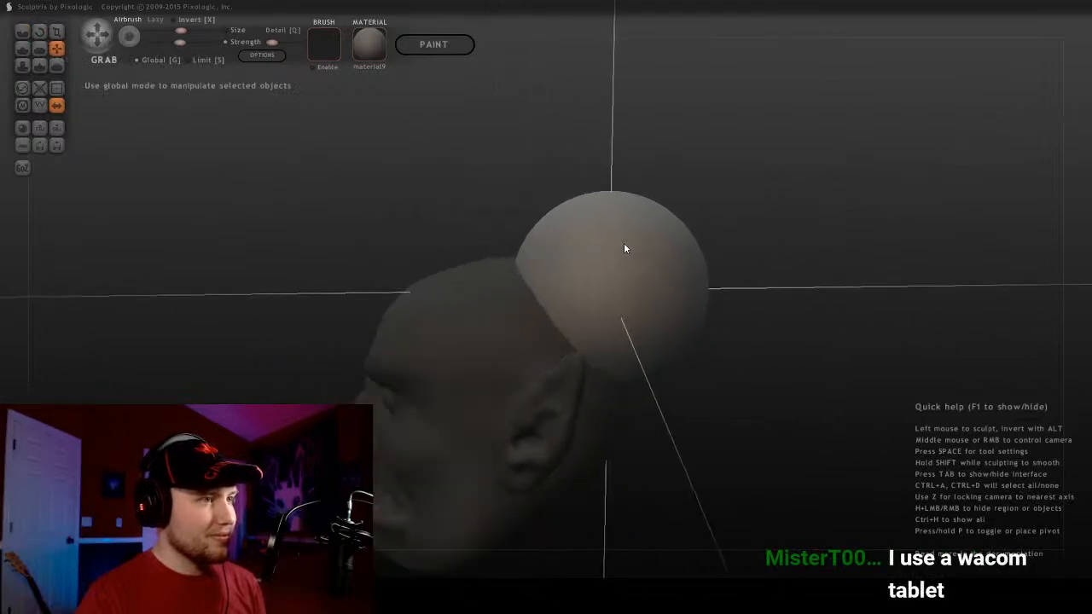
pyautogui.moveTo(623, 248); pyautogui.dragTo(558, 256)
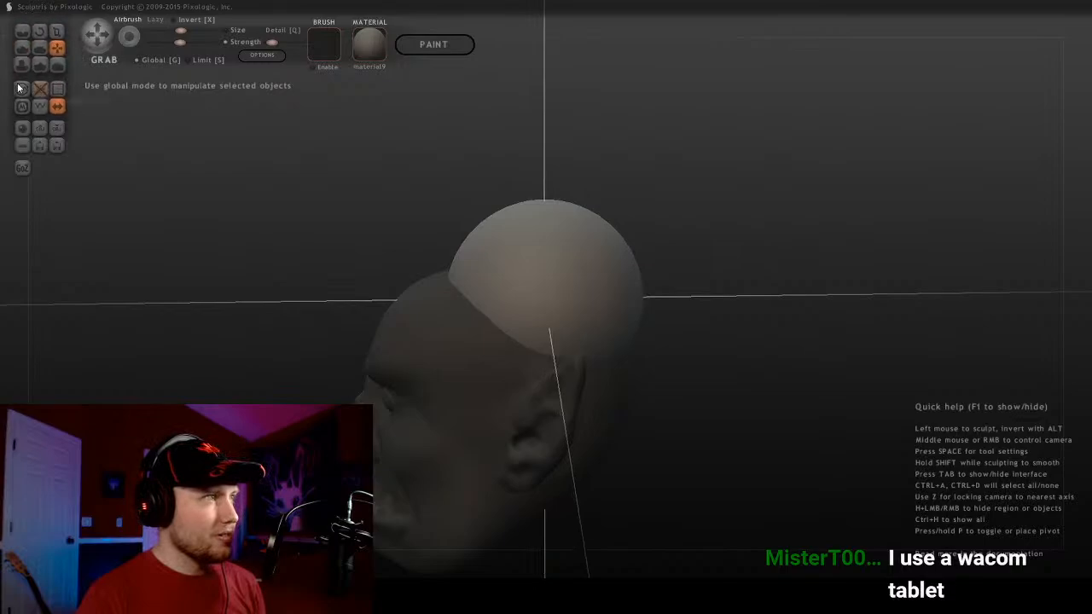
# With global mode off and a larger Grab brush, pull the front of the sphere forward over the forehead
pyautogui.moveTo(478, 228)
pyautogui.mouseDown(button='middle')
pyautogui.moveTo(493, 310)
pyautogui.moveTo(479, 282)
pyautogui.moveTo(466, 321)
pyautogui.mouseUp(button='middle')
pyautogui.press(']')
pyautogui.click(483, 323)
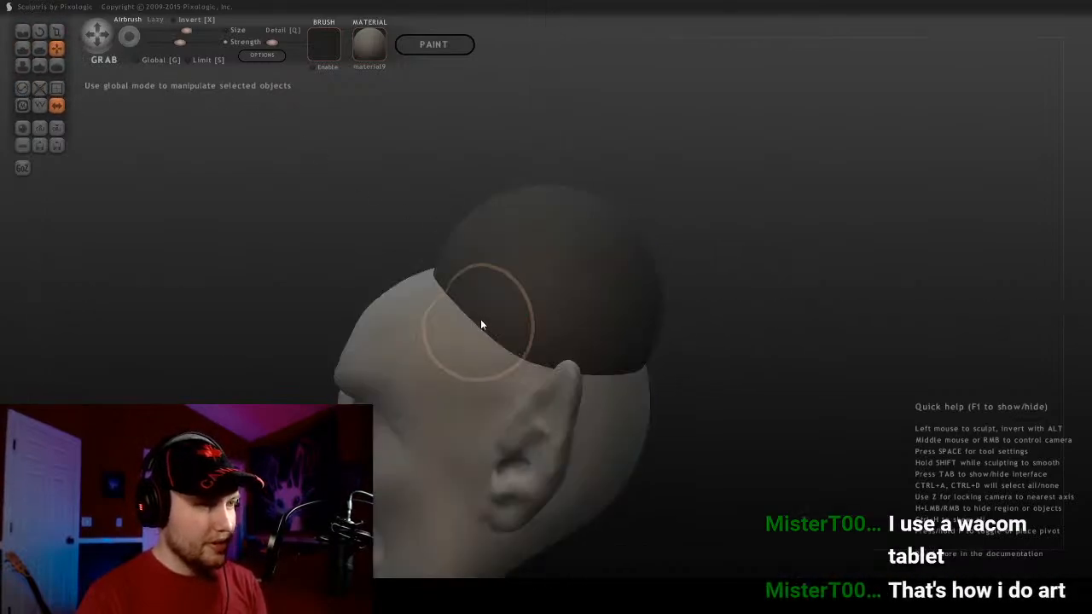
pyautogui.click(487, 311)
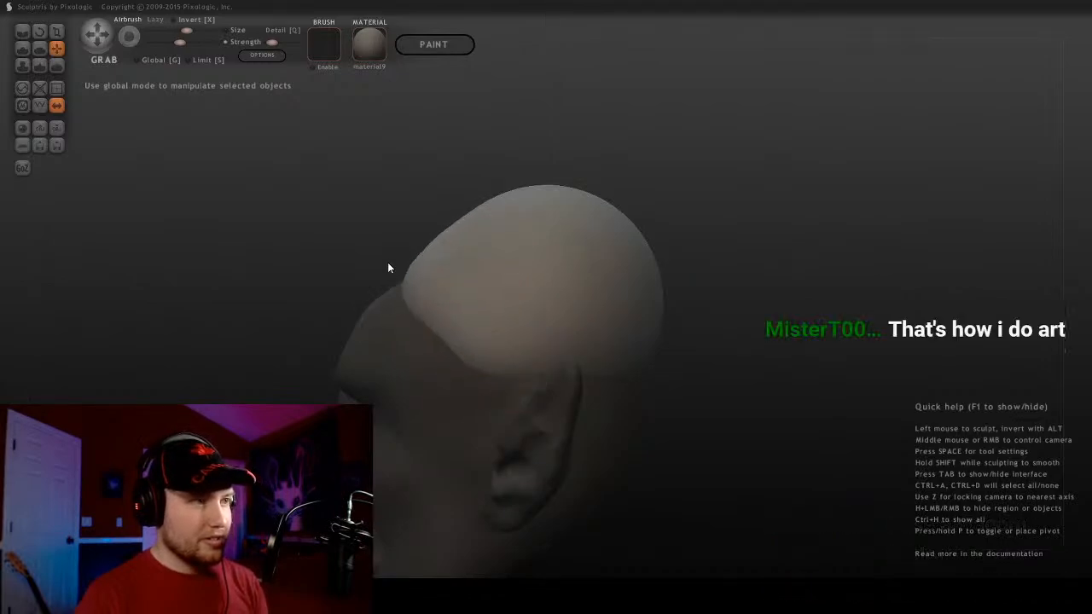
pyautogui.moveTo(387, 266)
pyautogui.mouseDown(button='middle')
pyautogui.moveTo(526, 219)
pyautogui.moveTo(521, 241)
pyautogui.moveTo(381, 243)
pyautogui.mouseUp(button='middle')
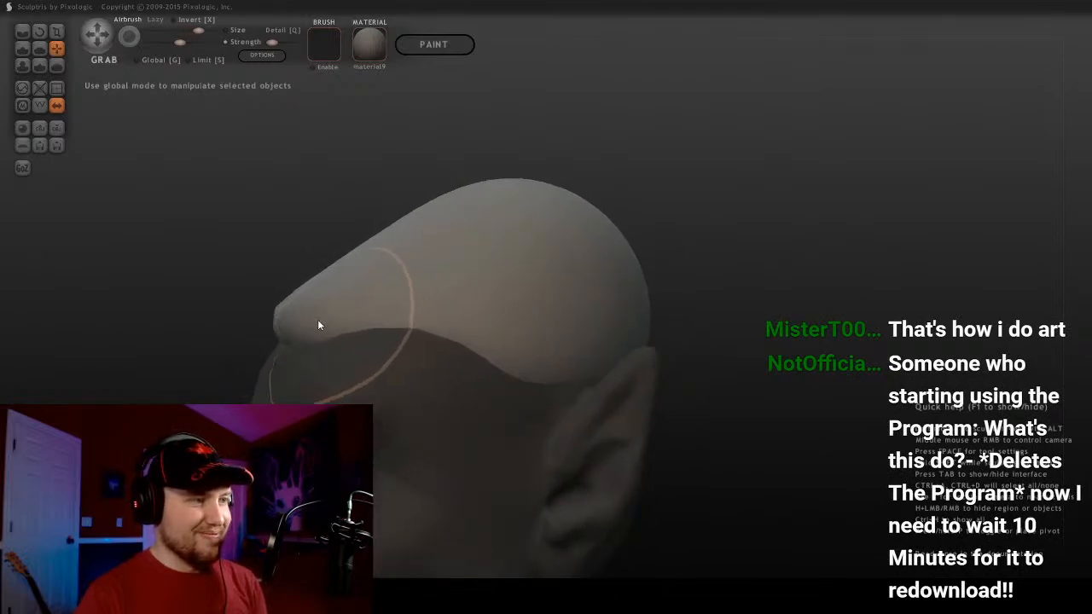
pyautogui.moveTo(316, 321)
pyautogui.mouseDown(button='middle')
pyautogui.moveTo(361, 273)
pyautogui.moveTo(397, 295)
pyautogui.moveTo(332, 320)
pyautogui.moveTo(464, 283)
pyautogui.moveTo(482, 364)
pyautogui.moveTo(419, 419)
pyautogui.moveTo(610, 366)
pyautogui.moveTo(427, 393)
pyautogui.moveTo(329, 378)
pyautogui.mouseUp(button='middle')
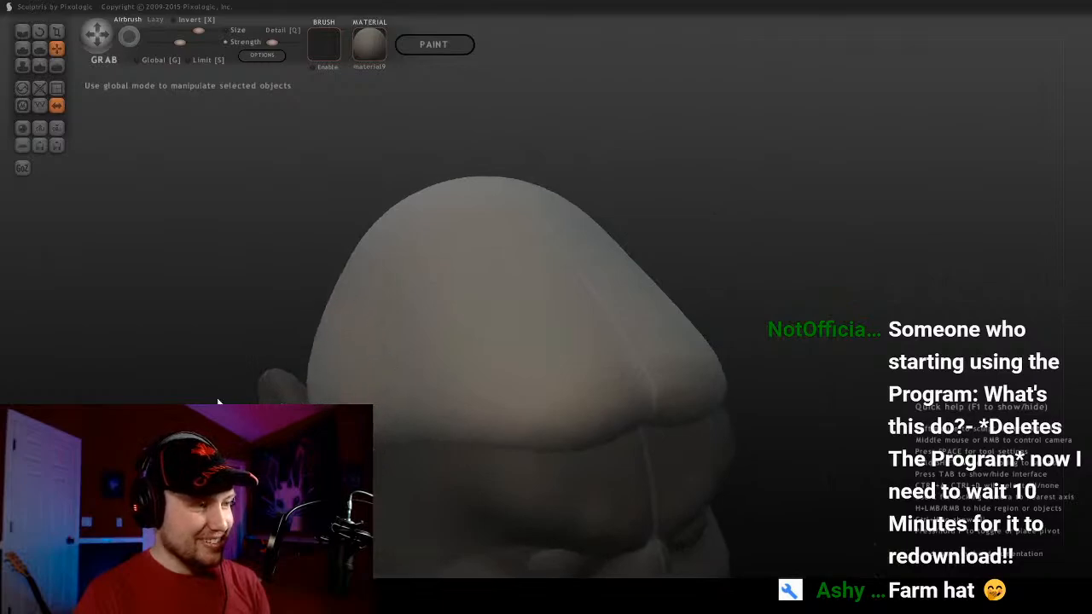
# Pull the hat's lower edge down around the back and sides of the head with the Grab tool
pyautogui.moveTo(219, 398)
pyautogui.mouseDown(button='middle')
pyautogui.moveTo(446, 307)
pyautogui.moveTo(426, 373)
pyautogui.mouseUp(button='middle')
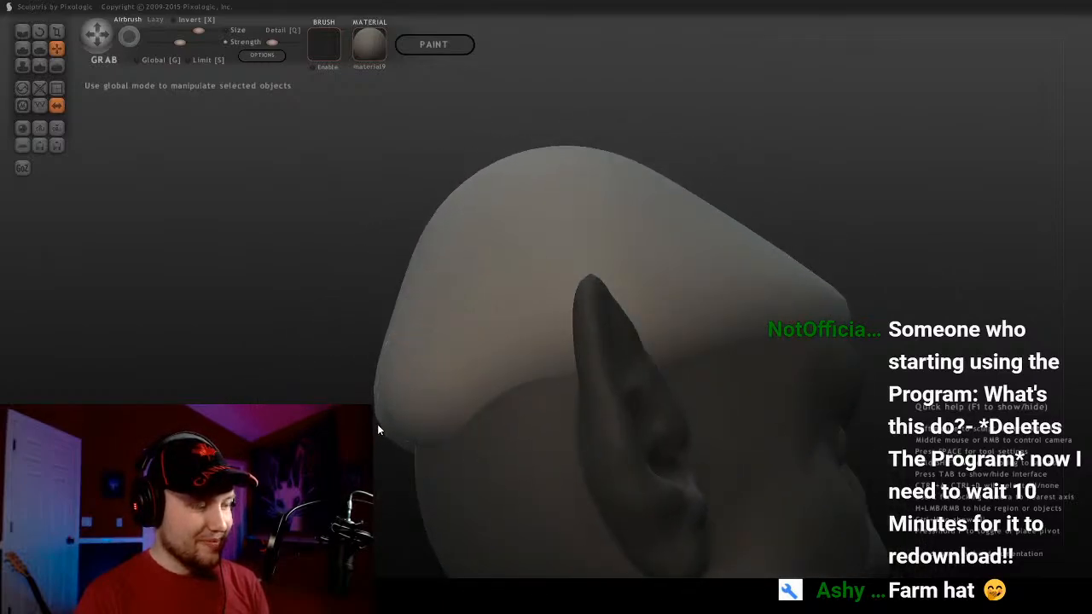
pyautogui.moveTo(378, 429)
pyautogui.mouseDown(button='middle')
pyautogui.moveTo(461, 419)
pyautogui.moveTo(747, 430)
pyautogui.moveTo(506, 419)
pyautogui.mouseUp(button='middle')
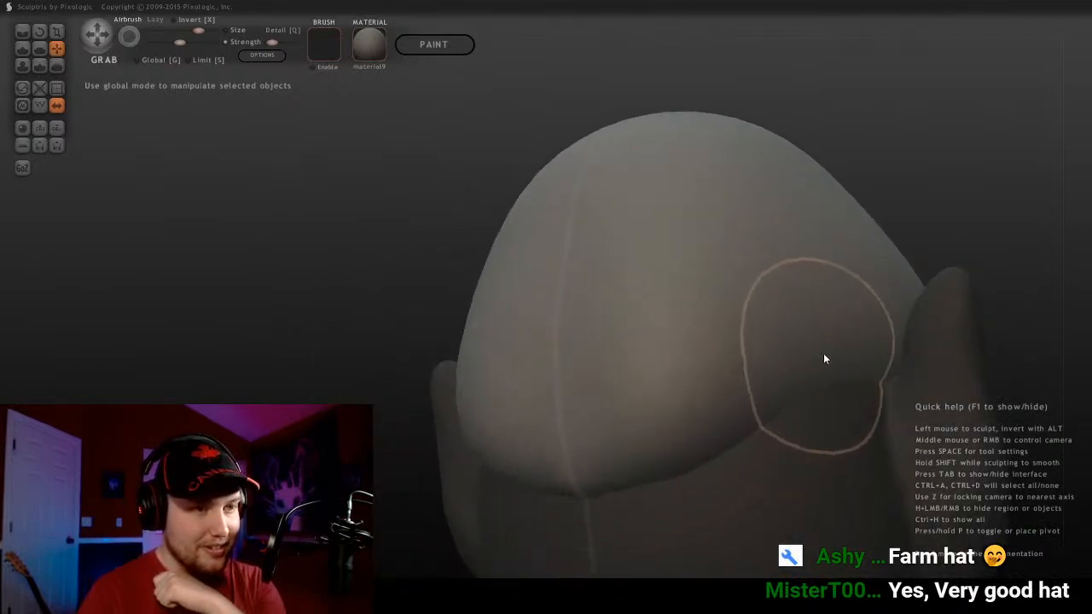
pyautogui.moveTo(846, 415)
pyautogui.mouseDown(button='middle')
pyautogui.moveTo(477, 428)
pyautogui.moveTo(536, 456)
pyautogui.moveTo(598, 414)
pyautogui.mouseUp(button='middle')
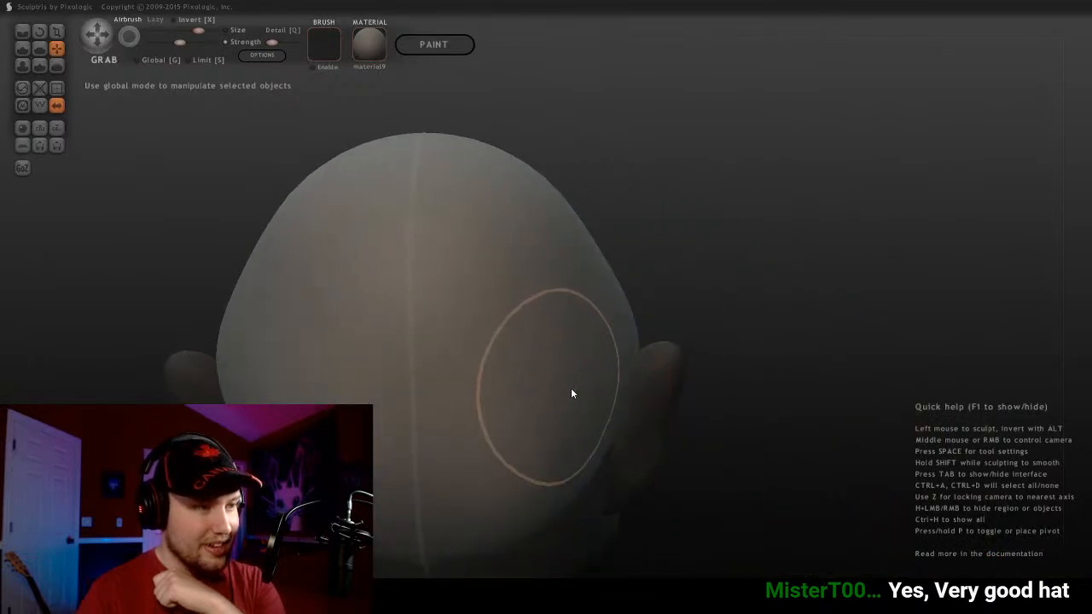
pyautogui.moveTo(580, 344)
pyautogui.mouseDown(button='middle')
pyautogui.moveTo(588, 322)
pyautogui.moveTo(355, 298)
pyautogui.moveTo(585, 263)
pyautogui.moveTo(639, 191)
pyautogui.moveTo(522, 198)
pyautogui.moveTo(521, 216)
pyautogui.mouseUp(button='middle')
pyautogui.scroll(3, 521, 216)
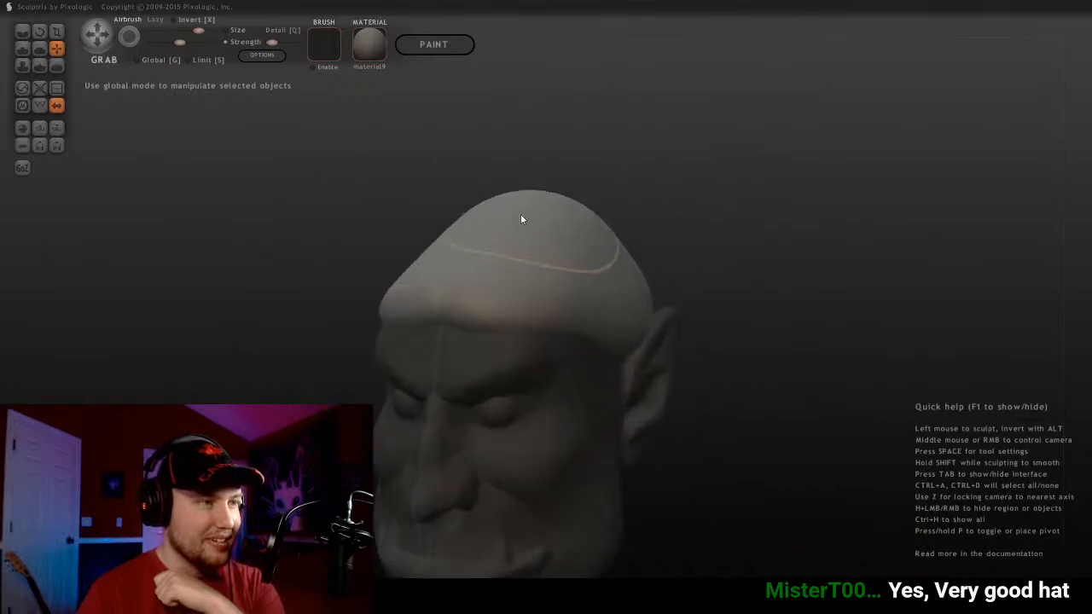
# Fill out the front of the hat and pull its crown backward into an overhang behind the head
pyautogui.moveTo(431, 329)
pyautogui.mouseDown()
pyautogui.moveTo(441, 313)
pyautogui.moveTo(597, 310)
pyautogui.mouseUp()
pyautogui.hotkey('ctrl', 'z')
pyautogui.moveTo(704, 287)
pyautogui.mouseDown(button='middle')
pyautogui.moveTo(613, 286)
pyautogui.moveTo(517, 259)
pyautogui.moveTo(503, 210)
pyautogui.moveTo(462, 246)
pyautogui.moveTo(390, 219)
pyautogui.moveTo(504, 212)
pyautogui.moveTo(724, 237)
pyautogui.moveTo(546, 261)
pyautogui.mouseUp(button='middle')
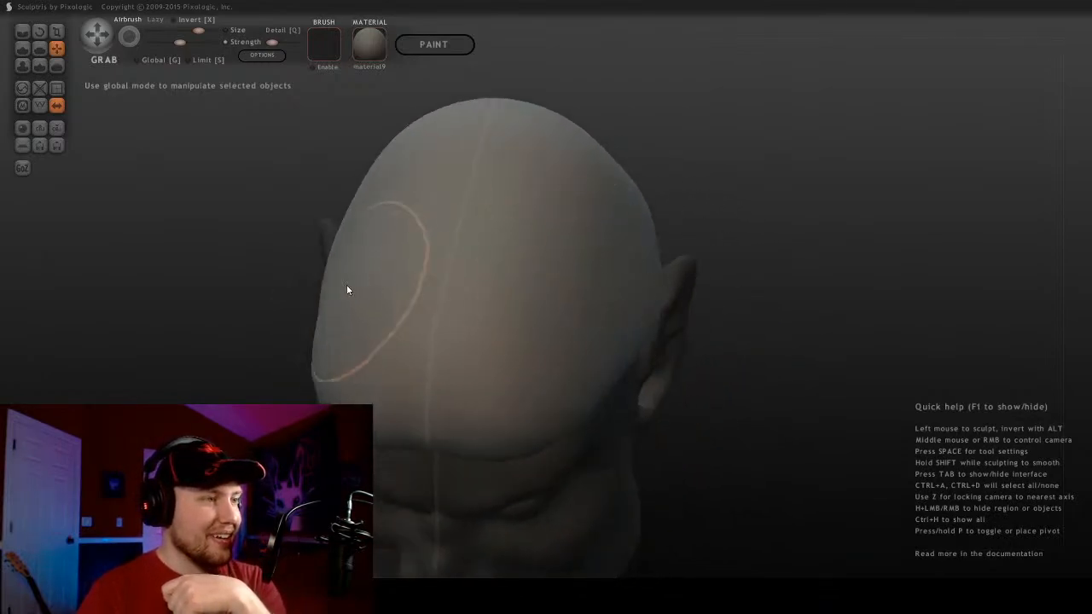
pyautogui.moveTo(282, 270)
pyautogui.mouseDown(button='middle')
pyautogui.moveTo(460, 230)
pyautogui.moveTo(687, 202)
pyautogui.moveTo(685, 217)
pyautogui.moveTo(577, 200)
pyautogui.mouseUp(button='middle')
pyautogui.scroll(-3, 538, 222)
pyautogui.moveTo(499, 241); pyautogui.dragTo(521, 250, button='middle')
pyautogui.scroll(2, 486, 215)
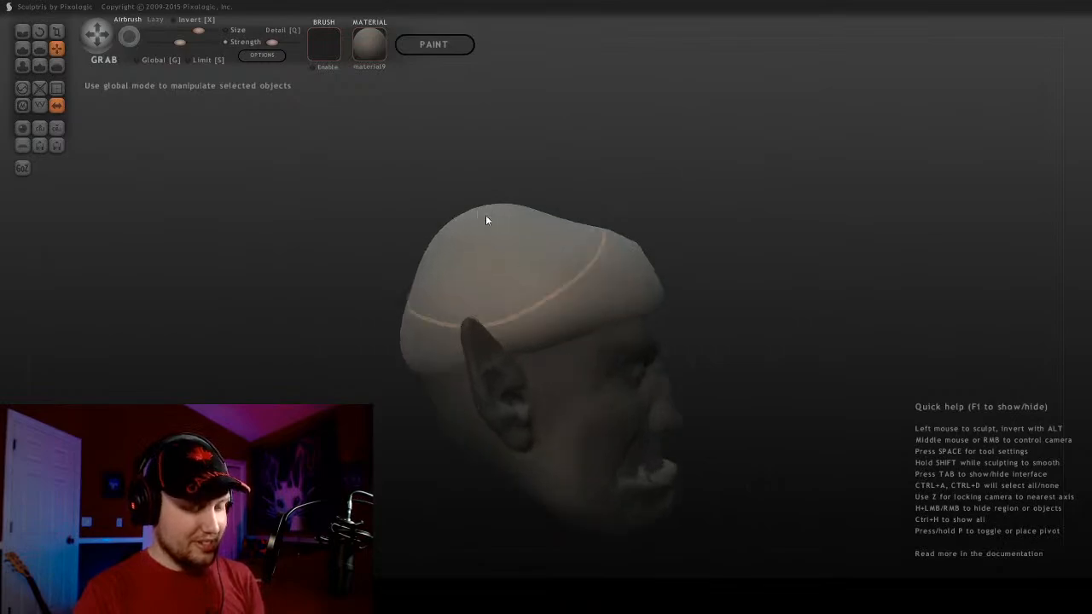
pyautogui.moveTo(486, 206)
pyautogui.mouseDown()
pyautogui.moveTo(470, 213)
pyautogui.moveTo(426, 176)
pyautogui.moveTo(317, 136)
pyautogui.moveTo(243, 243)
pyautogui.moveTo(246, 341)
pyautogui.mouseUp()
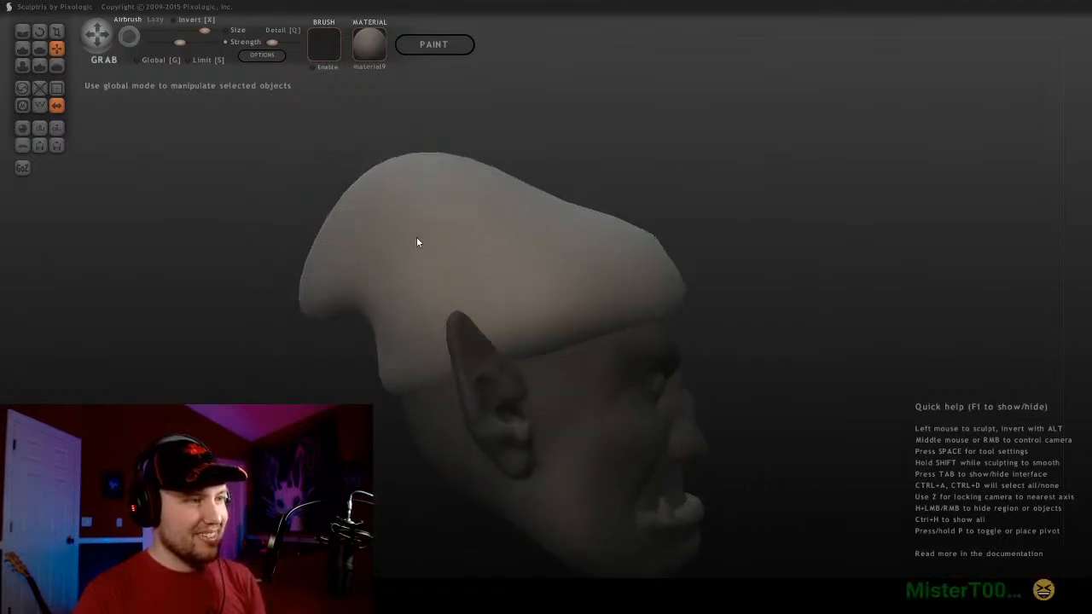
# Widen the upper sides of the hat with a smaller Grab brush to give the crown a rounder outline
pyautogui.moveTo(418, 242)
pyautogui.mouseDown(button='middle')
pyautogui.moveTo(735, 257)
pyautogui.moveTo(685, 287)
pyautogui.mouseUp(button='middle')
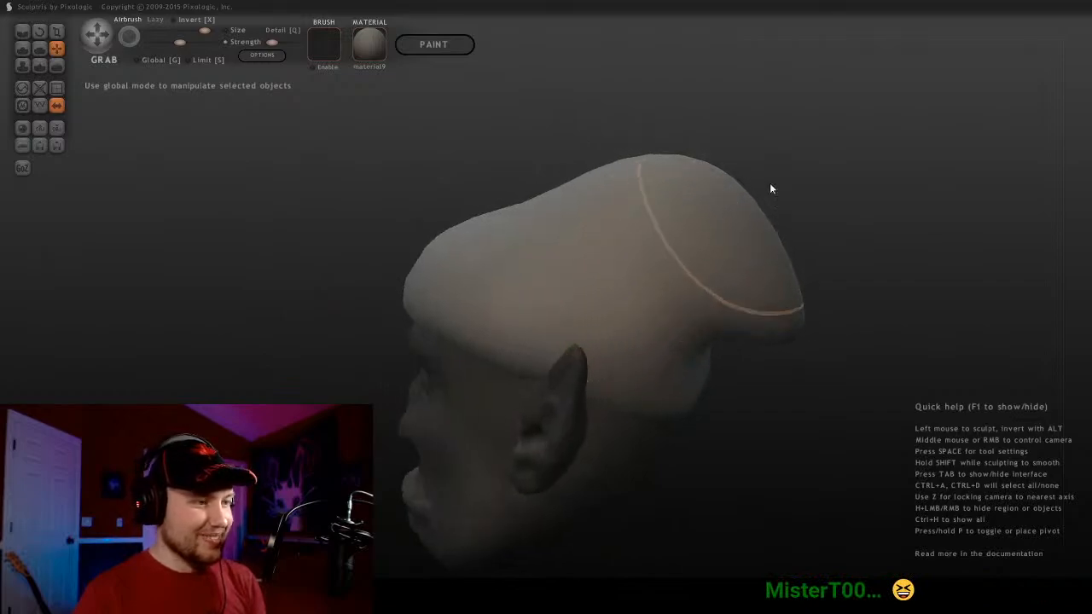
pyautogui.scroll(-3, 803, 177)
pyautogui.moveTo(612, 189); pyautogui.dragTo(563, 227, button='middle')
pyautogui.scroll(3, 562, 227)
pyautogui.scroll(3, 605, 255)
pyautogui.moveTo(463, 253)
pyautogui.mouseDown(button='middle')
pyautogui.moveTo(606, 254)
pyautogui.moveTo(506, 219)
pyautogui.moveTo(580, 169)
pyautogui.moveTo(626, 191)
pyautogui.mouseUp(button='middle')
pyautogui.scroll(-2, 506, 218)
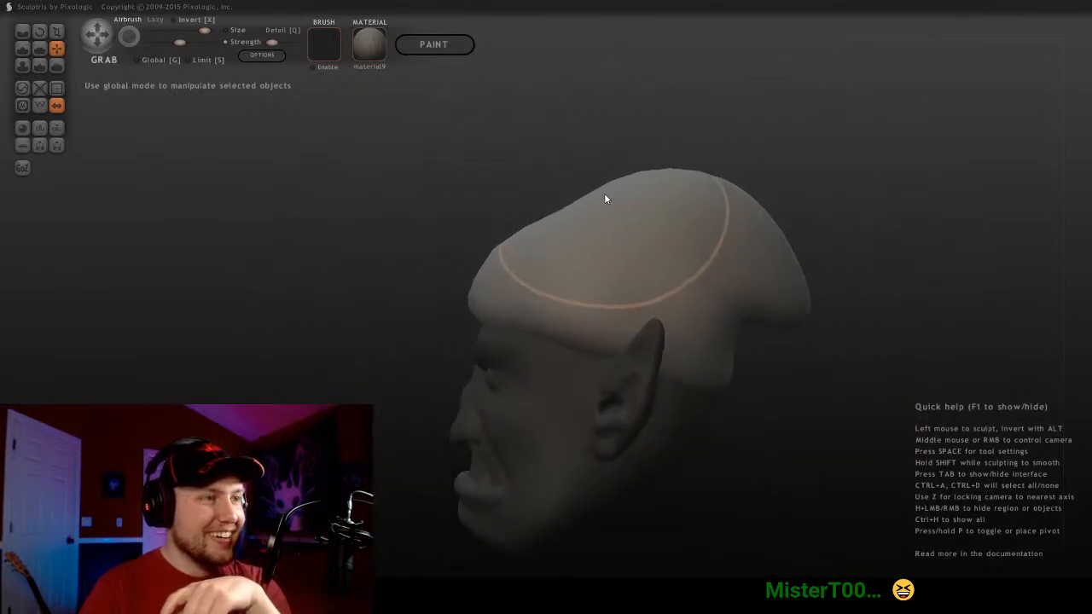
pyautogui.moveTo(587, 188)
pyautogui.mouseDown(button='middle')
pyautogui.moveTo(670, 137)
pyautogui.moveTo(570, 169)
pyautogui.mouseUp(button='middle')
pyautogui.moveTo(384, 166)
pyautogui.mouseDown(button='middle')
pyautogui.moveTo(416, 189)
pyautogui.moveTo(403, 145)
pyautogui.mouseUp(button='middle')
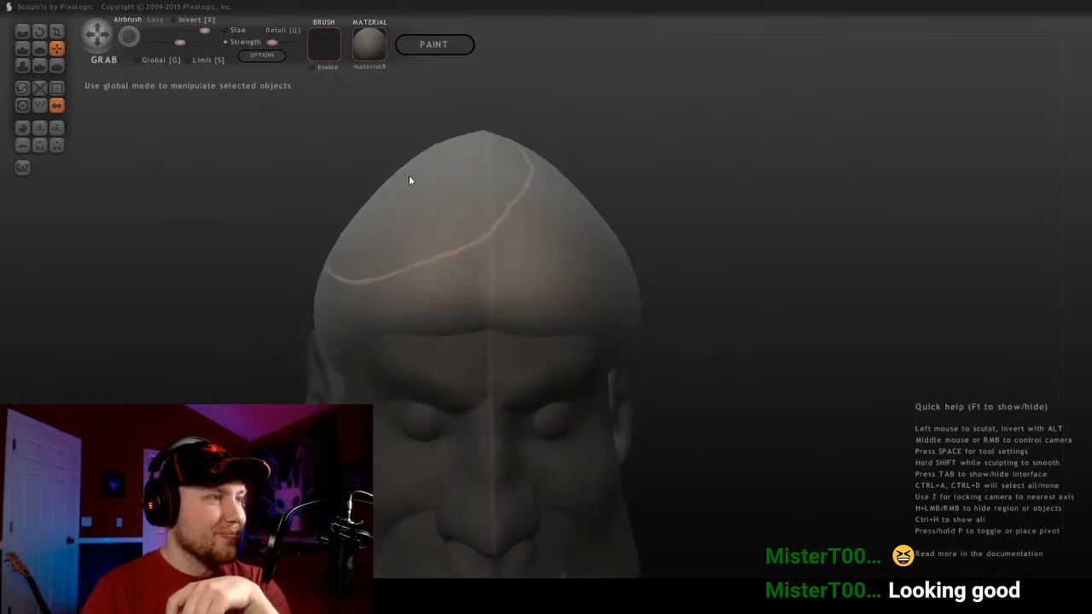
pyautogui.moveTo(409, 180); pyautogui.dragTo(366, 176)
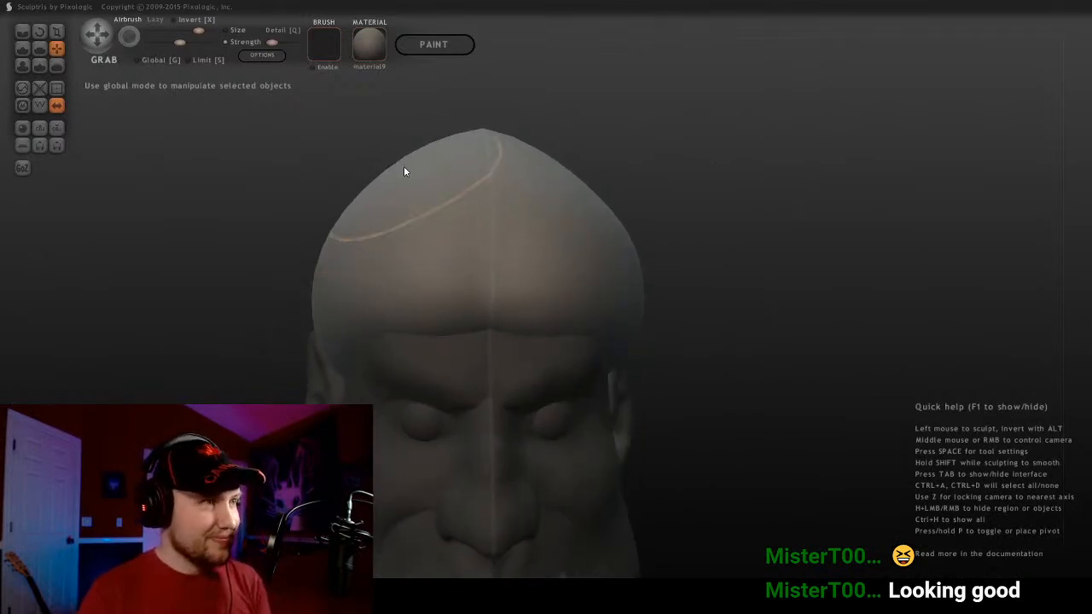
pyautogui.moveTo(383, 175)
pyautogui.mouseDown(button='middle')
pyautogui.moveTo(367, 146)
pyautogui.moveTo(514, 146)
pyautogui.mouseUp(button='middle')
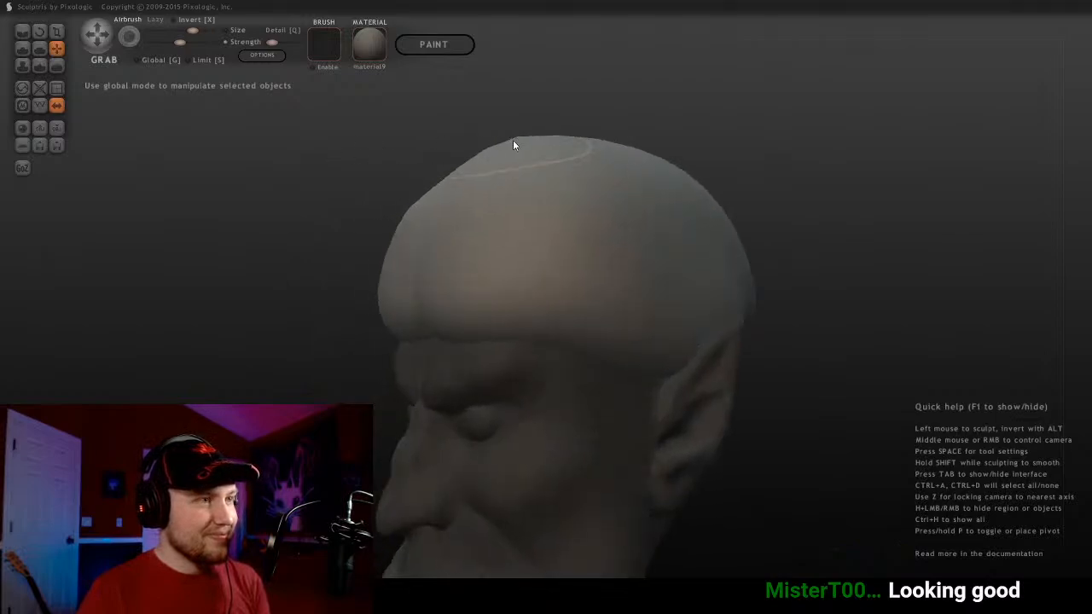
# Examine the hat and its fit on the head from the side, front and above
pyautogui.scroll(-3, 701, 170)
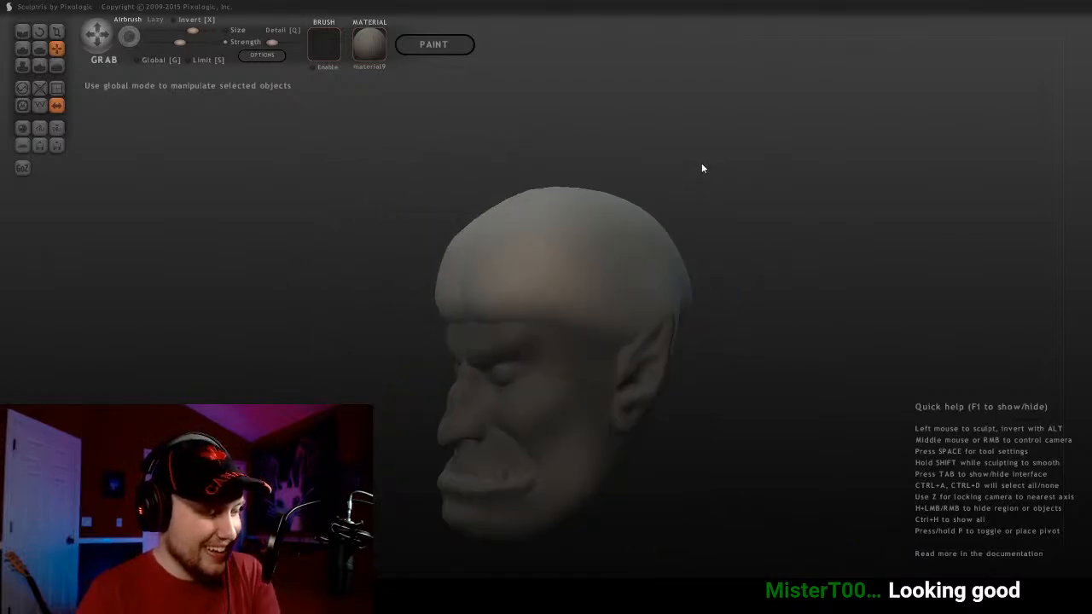
pyautogui.moveTo(701, 168); pyautogui.dragTo(668, 167, button='middle')
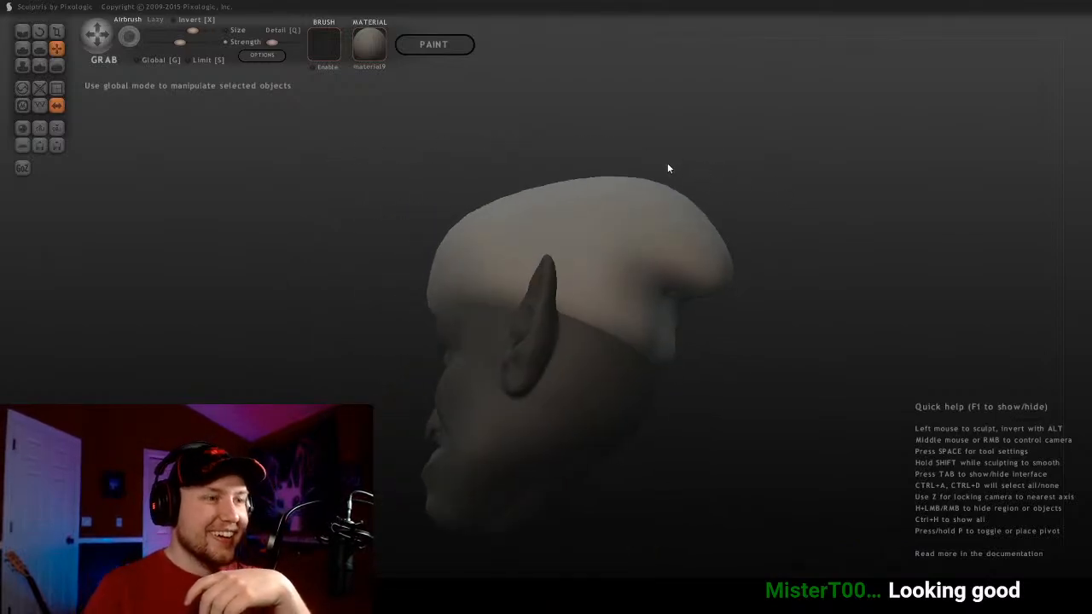
pyautogui.scroll(-5, 715, 225)
pyautogui.moveTo(715, 225)
pyautogui.mouseDown(button='middle')
pyautogui.moveTo(506, 246)
pyautogui.moveTo(522, 221)
pyautogui.moveTo(673, 239)
pyautogui.moveTo(702, 353)
pyautogui.moveTo(724, 373)
pyautogui.mouseUp(button='middle')
pyautogui.scroll(5, 503, 254)
pyautogui.scroll(3, 604, 226)
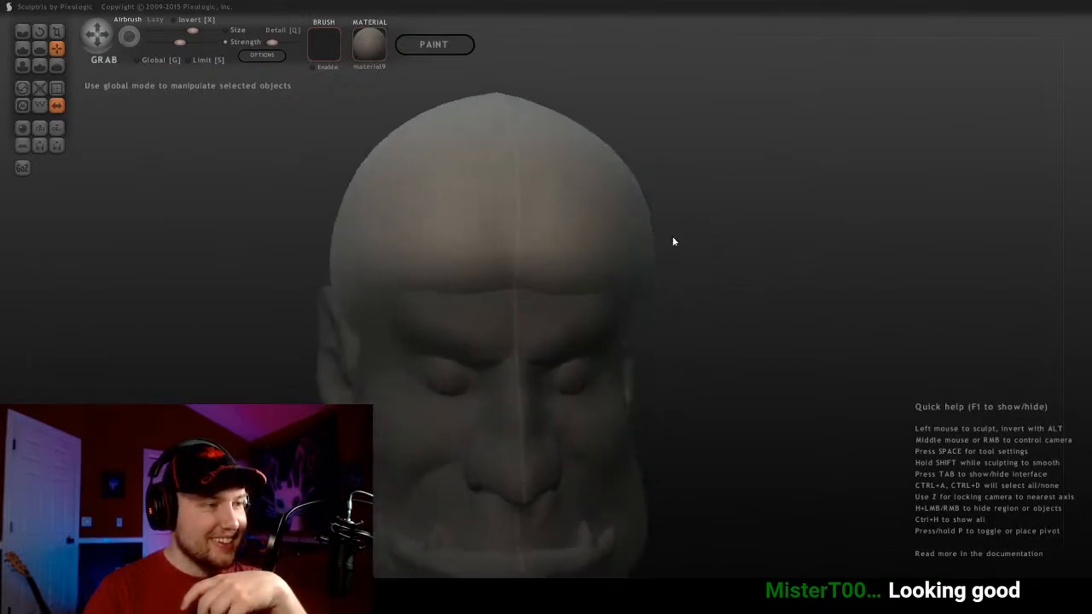
pyautogui.scroll(-3, 626, 227)
pyautogui.scroll(3, 627, 239)
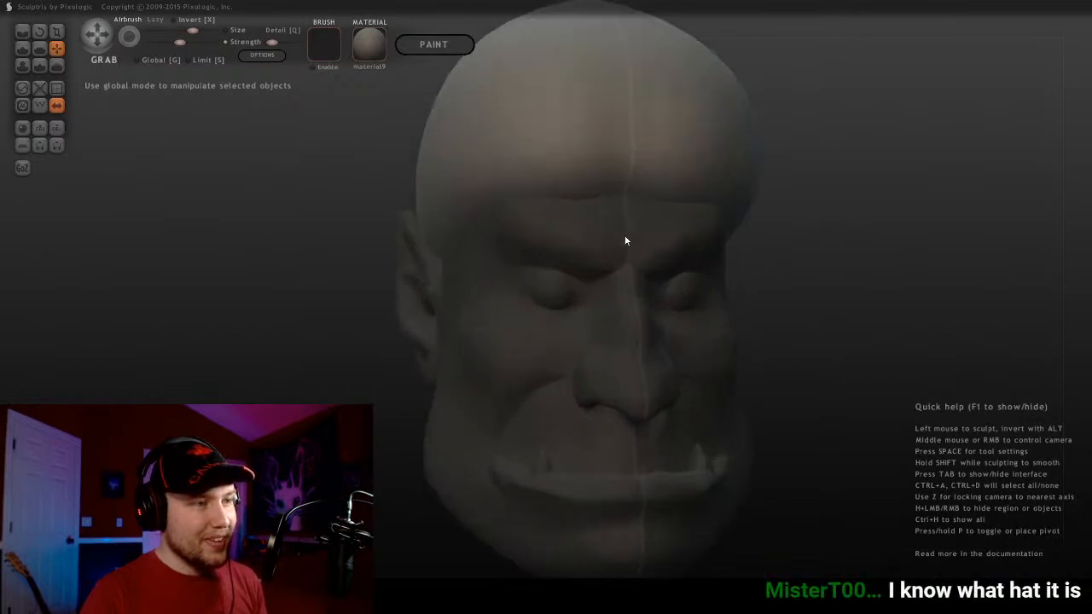
pyautogui.moveTo(453, 207)
pyautogui.mouseDown(button='middle')
pyautogui.moveTo(640, 214)
pyautogui.moveTo(376, 192)
pyautogui.moveTo(641, 298)
pyautogui.mouseUp(button='middle')
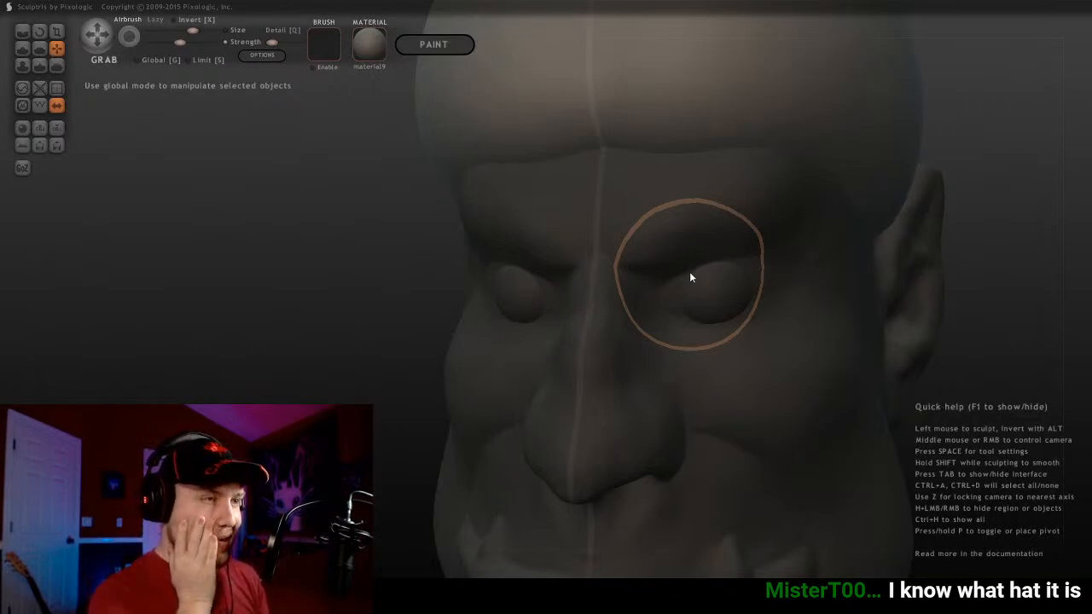
pyautogui.moveTo(544, 105)
pyautogui.mouseDown(button='middle')
pyautogui.moveTo(622, 214)
pyautogui.moveTo(597, 392)
pyautogui.moveTo(646, 304)
pyautogui.moveTo(651, 261)
pyautogui.moveTo(517, 248)
pyautogui.moveTo(809, 282)
pyautogui.moveTo(622, 305)
pyautogui.moveTo(719, 292)
pyautogui.moveTo(600, 276)
pyautogui.mouseUp(button='middle')
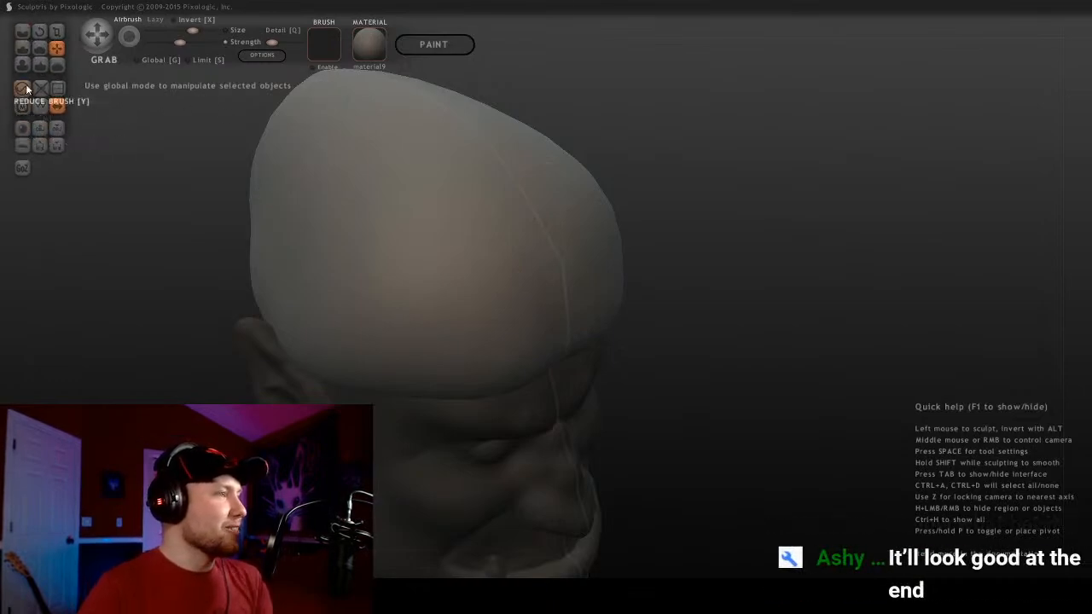
# Set up the Crease tool with higher strength and a smaller brush for detailing the front of the hat
pyautogui.click(22, 30)
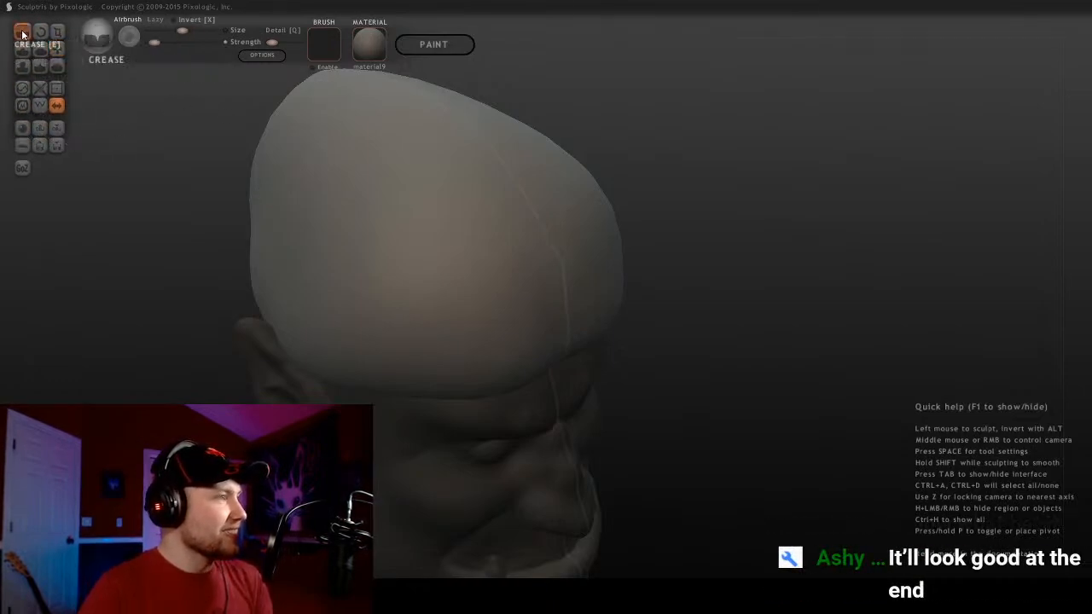
pyautogui.moveTo(385, 153)
pyautogui.mouseDown(button='middle')
pyautogui.moveTo(487, 142)
pyautogui.moveTo(541, 162)
pyautogui.mouseUp(button='middle')
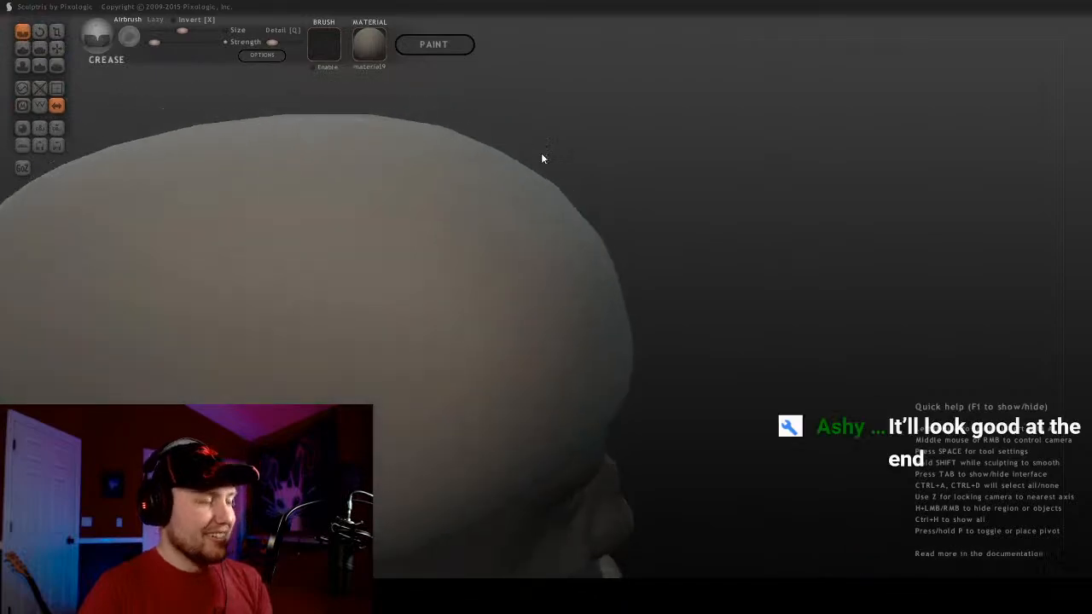
pyautogui.moveTo(434, 253)
pyautogui.mouseDown(button='middle')
pyautogui.moveTo(687, 203)
pyautogui.moveTo(517, 142)
pyautogui.moveTo(514, 212)
pyautogui.moveTo(596, 308)
pyautogui.mouseUp(button='middle')
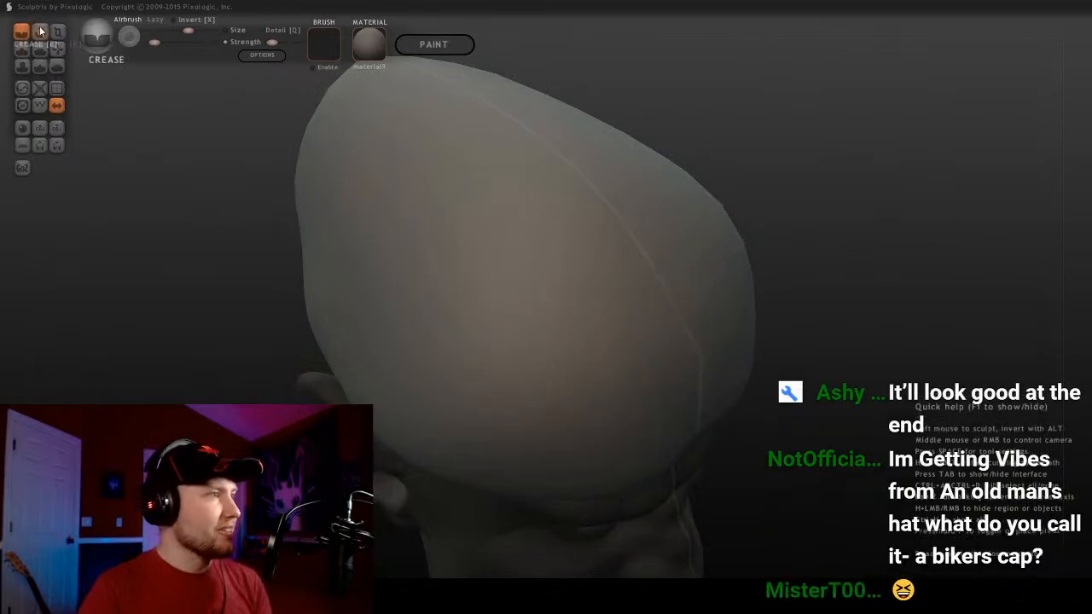
pyautogui.moveTo(154, 43); pyautogui.dragTo(190, 46)
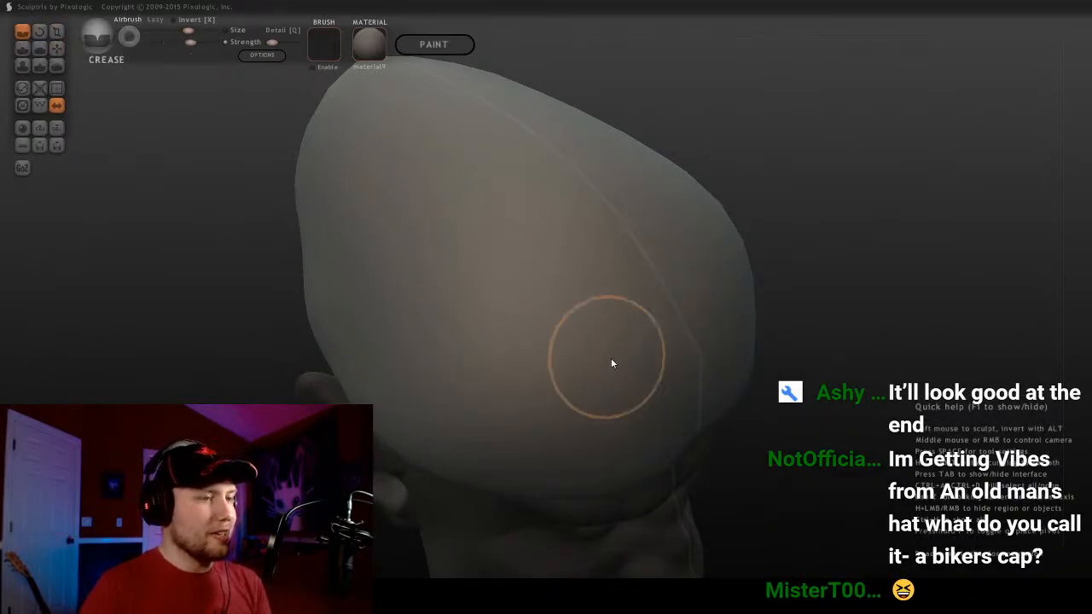
pyautogui.press('[')
pyautogui.moveTo(655, 335); pyautogui.dragTo(523, 354)
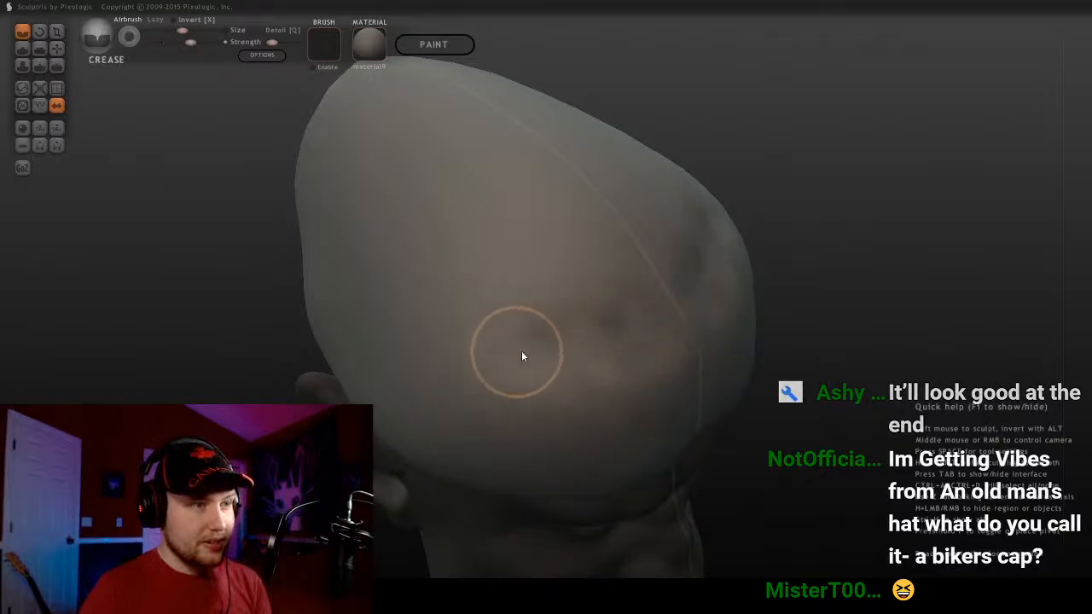
pyautogui.moveTo(696, 302); pyautogui.dragTo(569, 328)
pyautogui.hotkey('ctrl', 'z')
pyautogui.hotkey('ctrl', 'z')
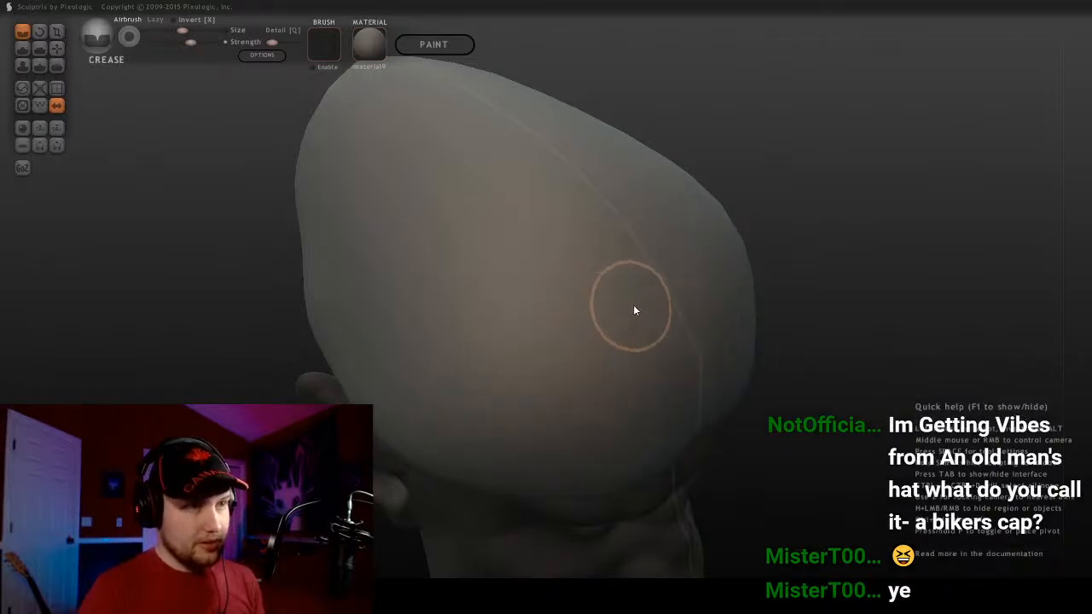
# Carve a continuous groove with a smaller Crease brush around the front, sides and back of the hat between crown and band
pyautogui.press('[')
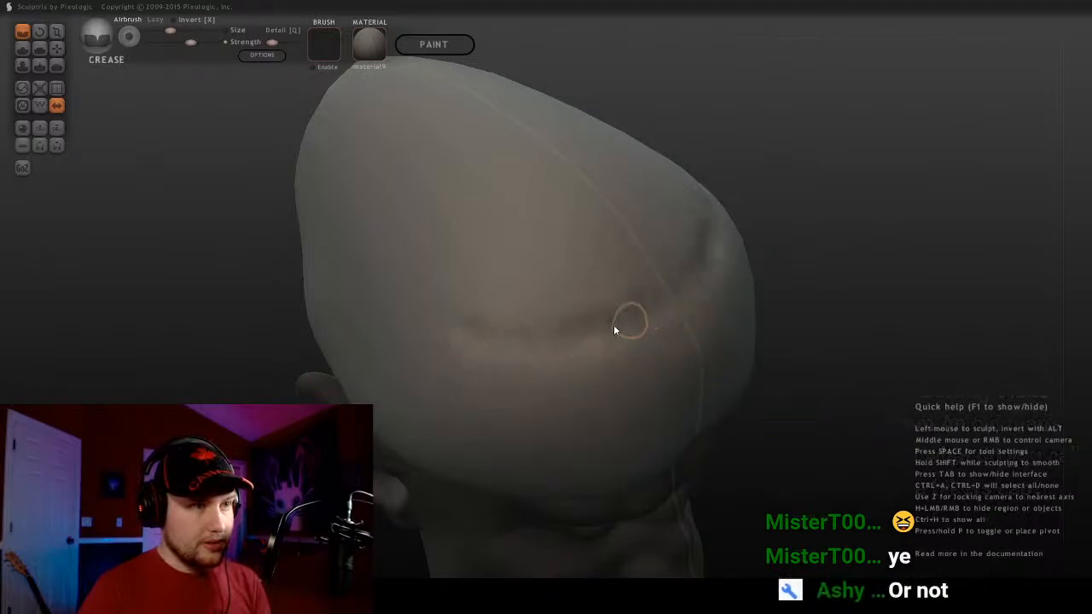
pyautogui.moveTo(477, 340); pyautogui.dragTo(611, 296, button='middle')
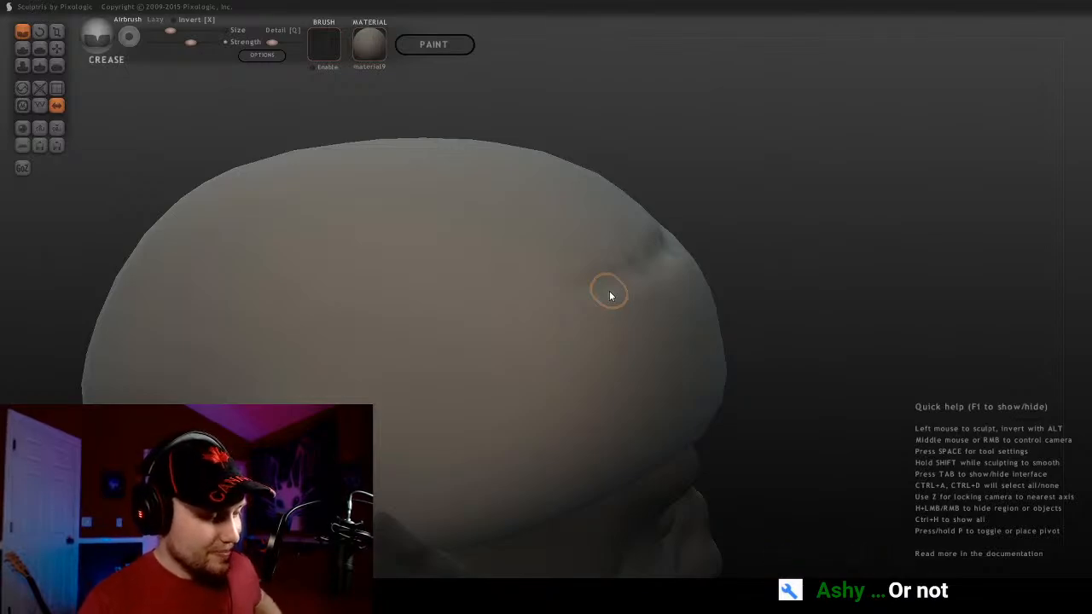
pyautogui.moveTo(610, 296)
pyautogui.mouseDown(button='middle')
pyautogui.moveTo(617, 285)
pyautogui.moveTo(506, 231)
pyautogui.moveTo(566, 264)
pyautogui.mouseUp(button='middle')
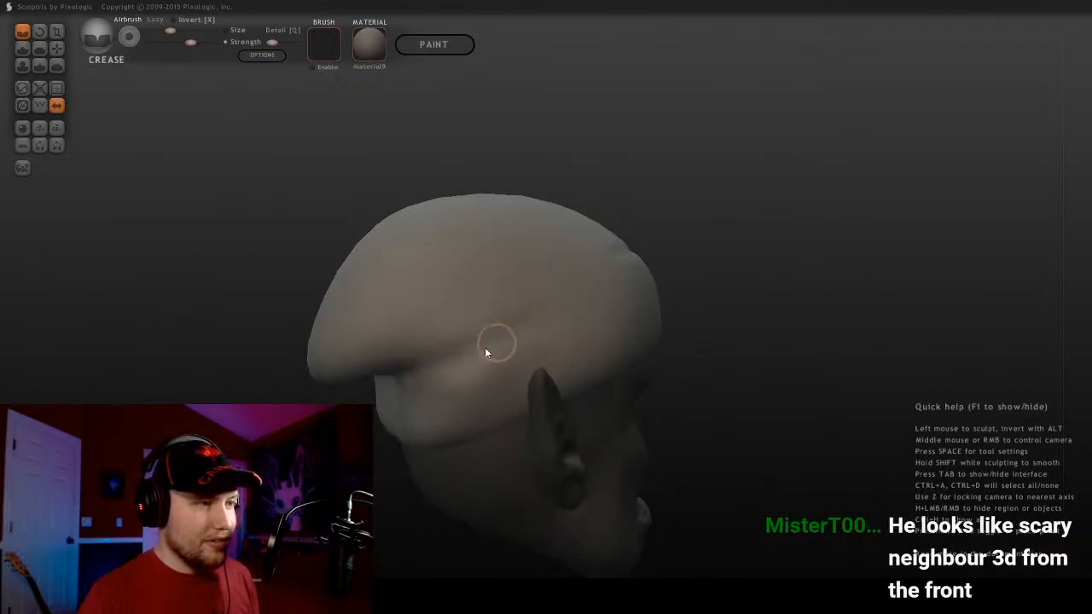
pyautogui.moveTo(580, 297)
pyautogui.mouseDown(button='middle')
pyautogui.moveTo(563, 288)
pyautogui.moveTo(489, 340)
pyautogui.mouseUp(button='middle')
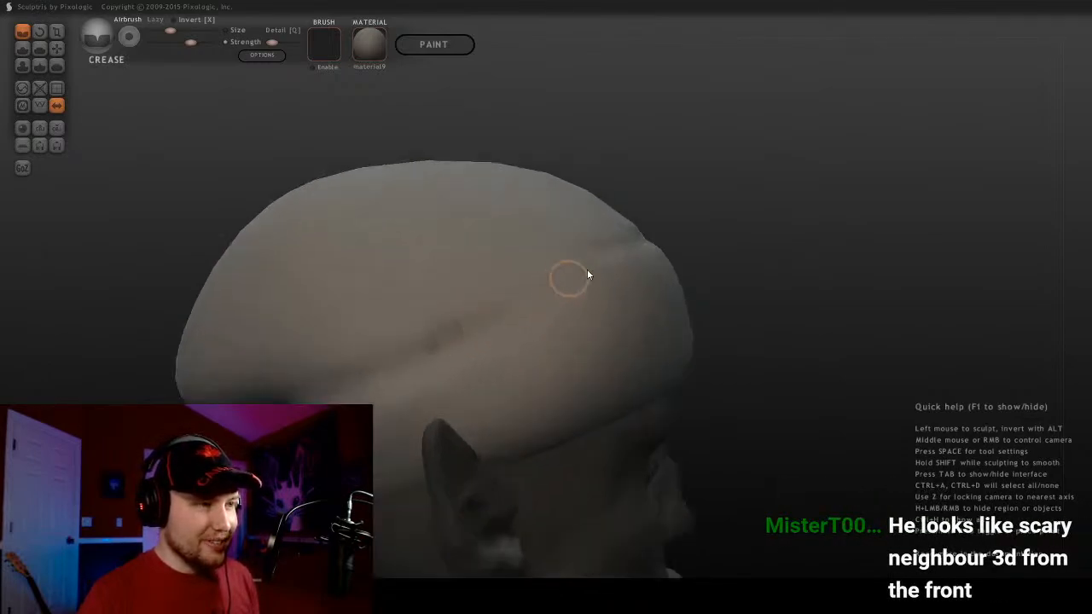
pyautogui.moveTo(587, 274); pyautogui.dragTo(527, 307)
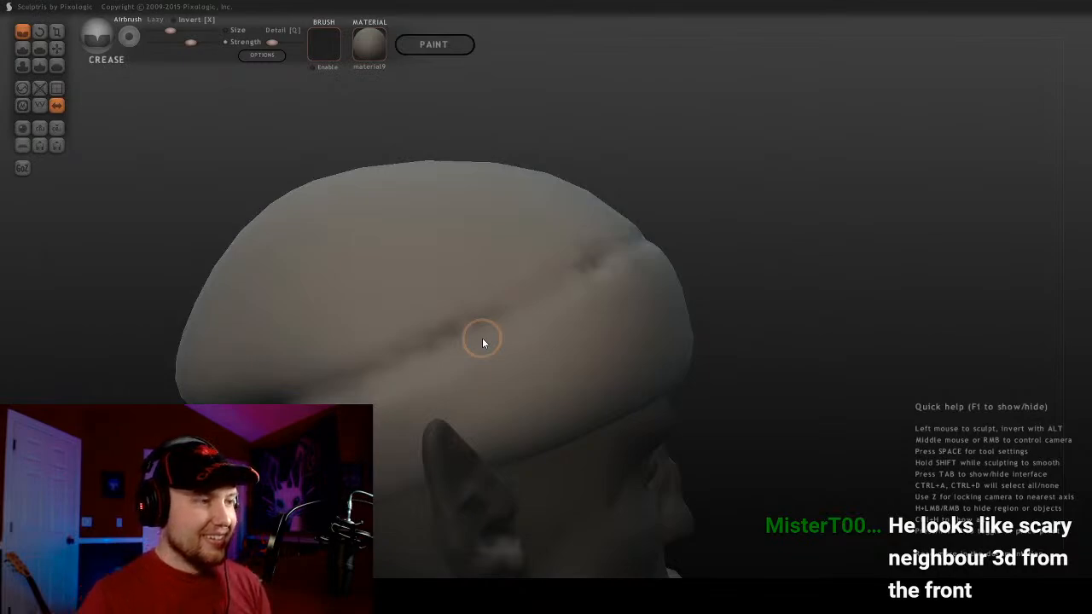
pyautogui.moveTo(487, 247)
pyautogui.mouseDown(button='middle')
pyautogui.moveTo(555, 347)
pyautogui.moveTo(644, 341)
pyautogui.moveTo(419, 361)
pyautogui.moveTo(648, 317)
pyautogui.moveTo(685, 320)
pyautogui.mouseUp(button='middle')
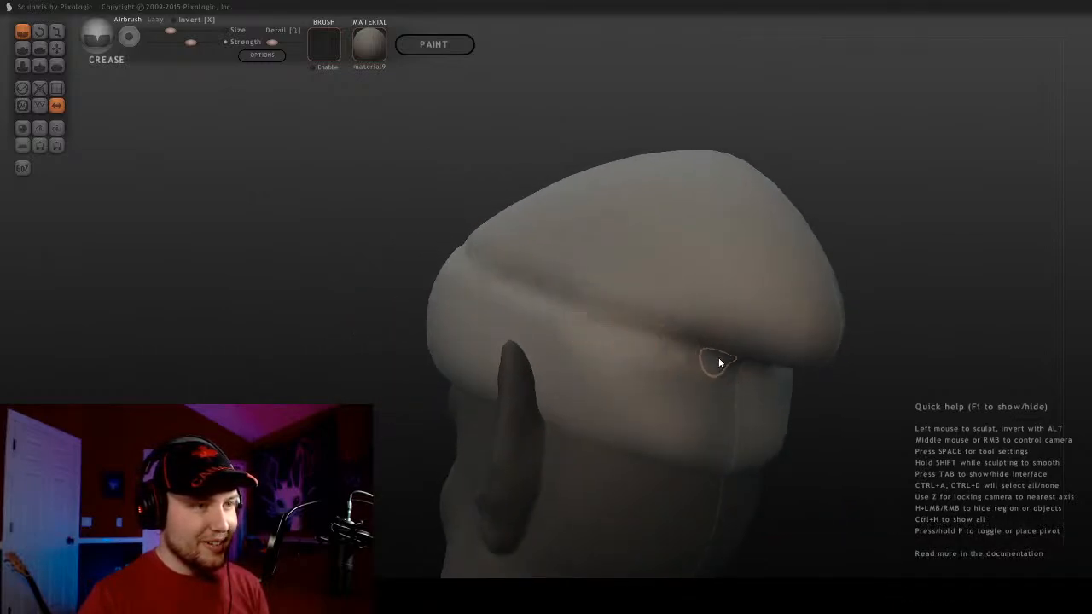
pyautogui.moveTo(515, 303)
pyautogui.mouseDown(button='middle')
pyautogui.moveTo(653, 366)
pyautogui.moveTo(539, 326)
pyautogui.mouseUp(button='middle')
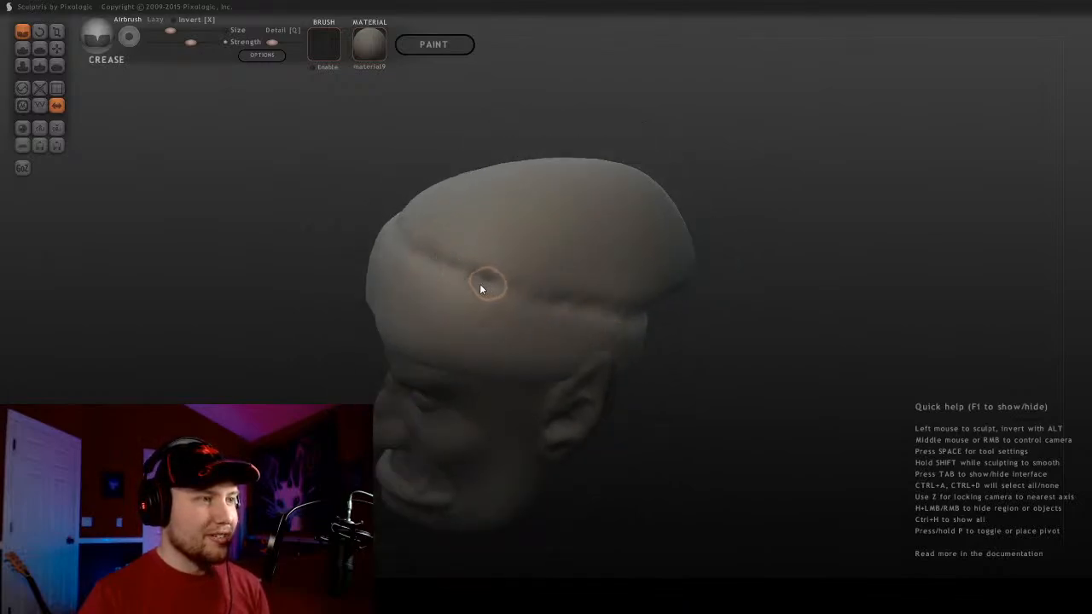
pyautogui.moveTo(482, 293)
pyautogui.mouseDown(button='middle')
pyautogui.moveTo(639, 320)
pyautogui.moveTo(848, 276)
pyautogui.mouseUp(button='middle')
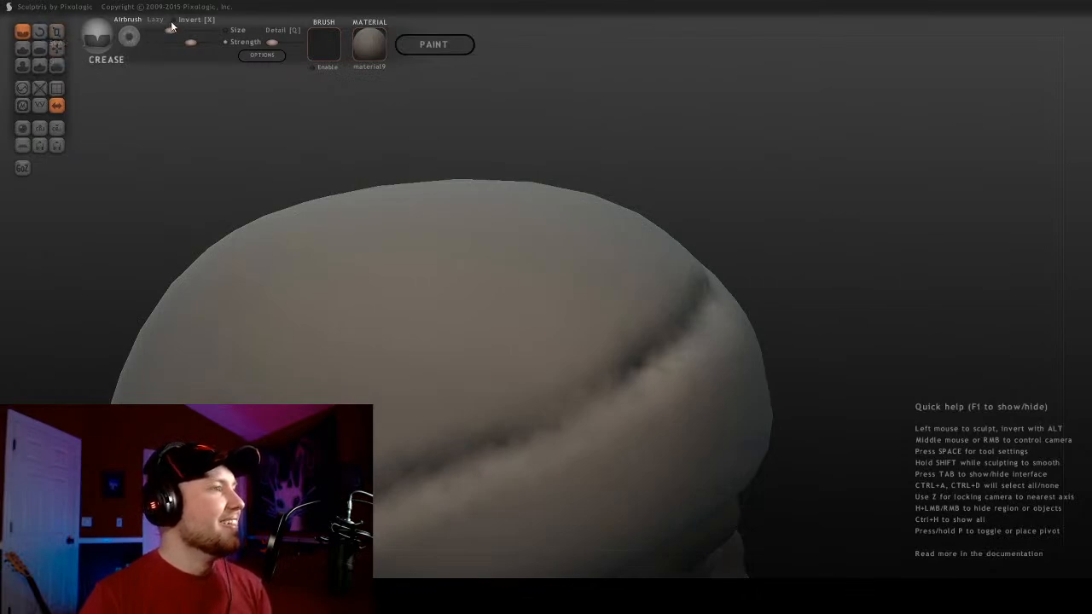
# Raise a ridge along the band just below the groove using a larger, inverted Crease brush, working around to the back
pyautogui.scroll(3, 715, 332)
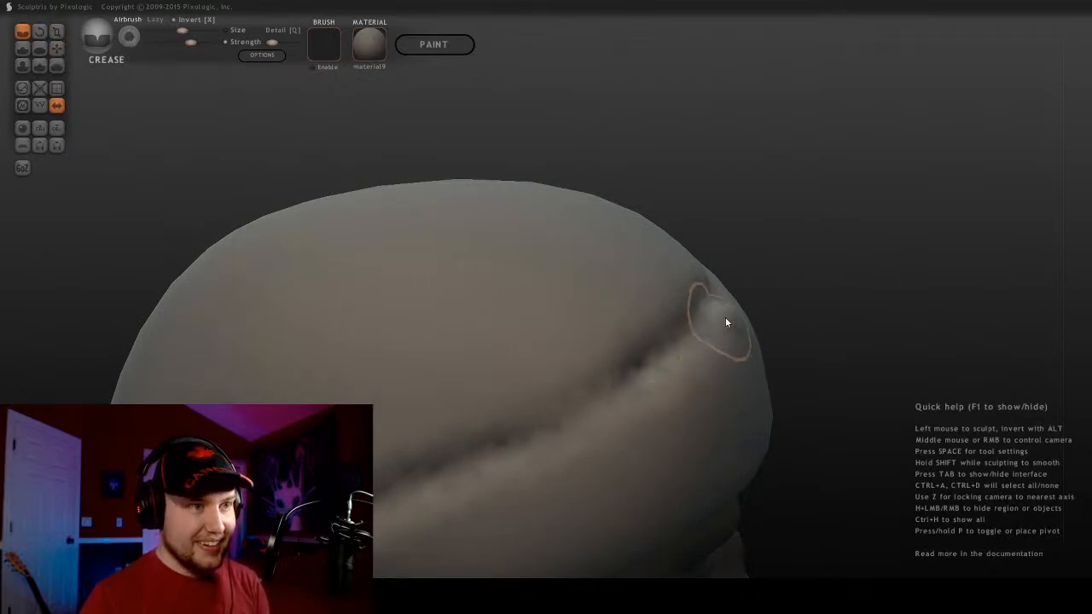
pyautogui.moveTo(725, 323)
pyautogui.mouseDown()
pyautogui.moveTo(622, 426)
pyautogui.moveTo(441, 500)
pyautogui.mouseUp()
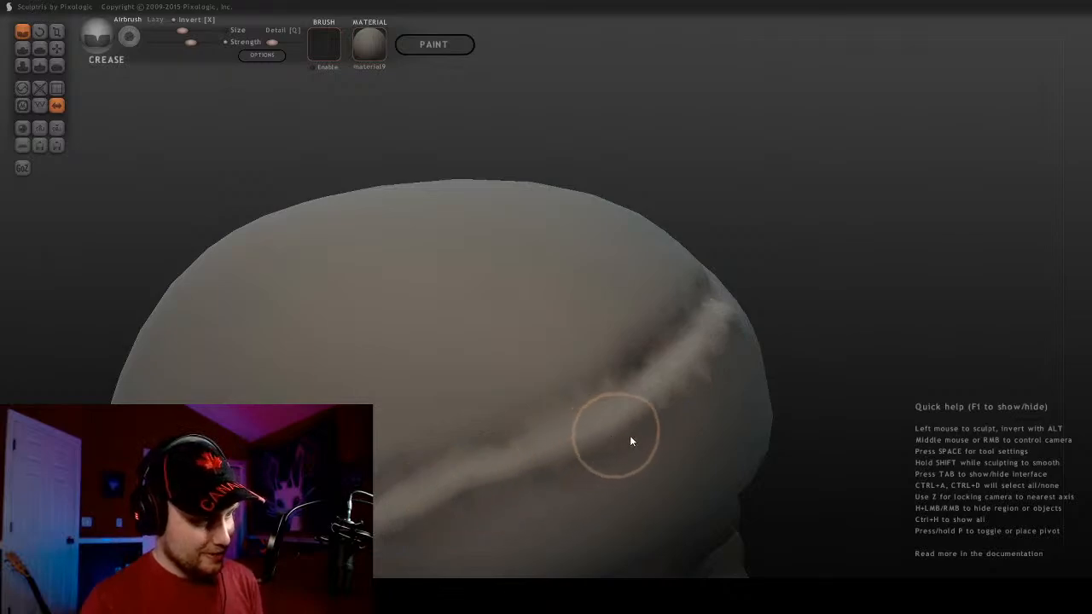
pyautogui.moveTo(632, 441)
pyautogui.mouseDown(button='middle')
pyautogui.moveTo(653, 414)
pyautogui.moveTo(654, 310)
pyautogui.moveTo(398, 378)
pyautogui.mouseUp(button='middle')
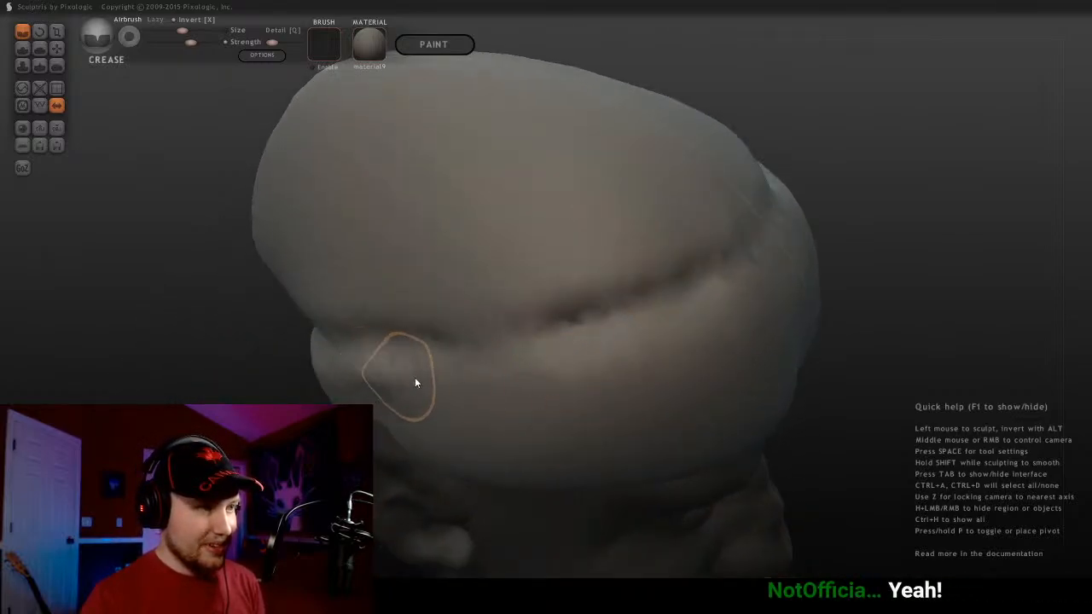
pyautogui.moveTo(822, 221)
pyautogui.mouseDown(button='middle')
pyautogui.moveTo(553, 164)
pyautogui.moveTo(434, 166)
pyautogui.moveTo(495, 251)
pyautogui.moveTo(502, 310)
pyautogui.mouseUp(button='middle')
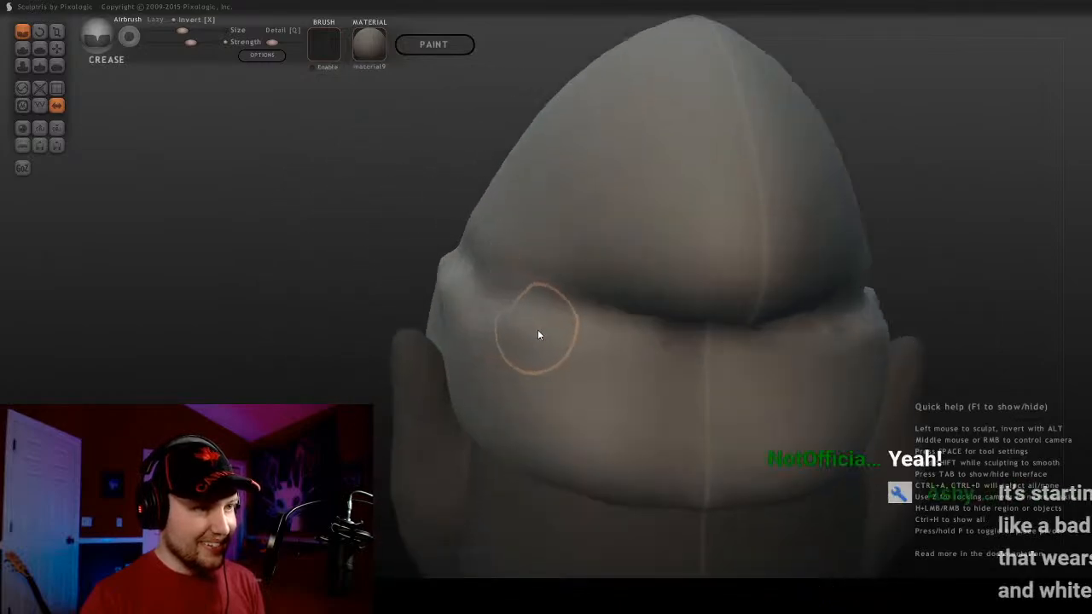
pyautogui.moveTo(370, 268)
pyautogui.mouseDown(button='middle')
pyautogui.moveTo(678, 351)
pyautogui.moveTo(407, 361)
pyautogui.moveTo(617, 356)
pyautogui.moveTo(680, 366)
pyautogui.mouseUp(button='middle')
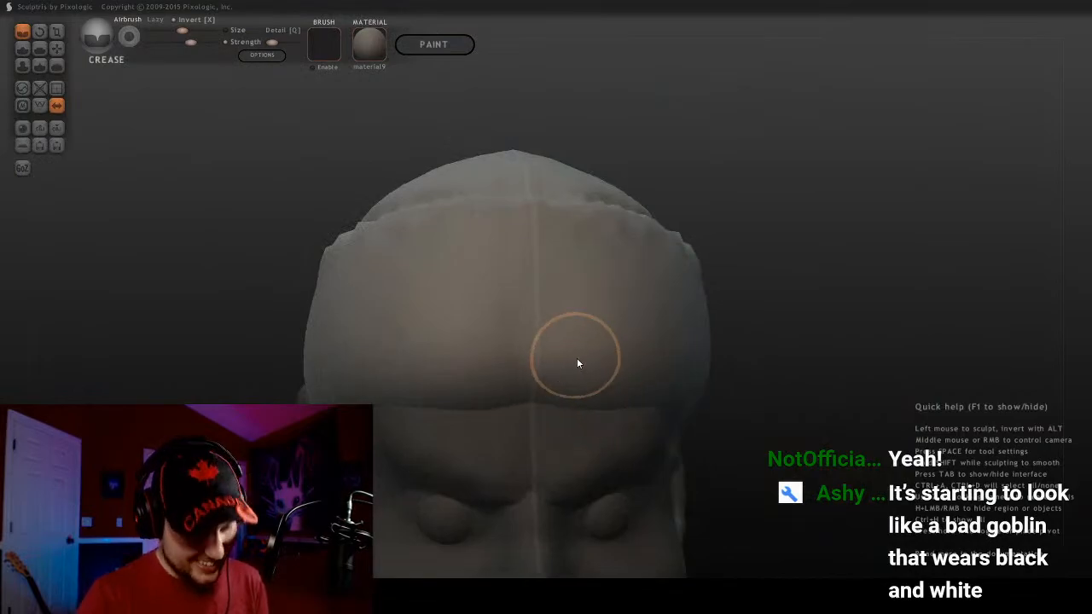
# Build up the lower front edge of the hat band above the brow with an enlarged, inverted Crease brush
pyautogui.press(']')
pyautogui.moveTo(514, 379); pyautogui.dragTo(602, 392)
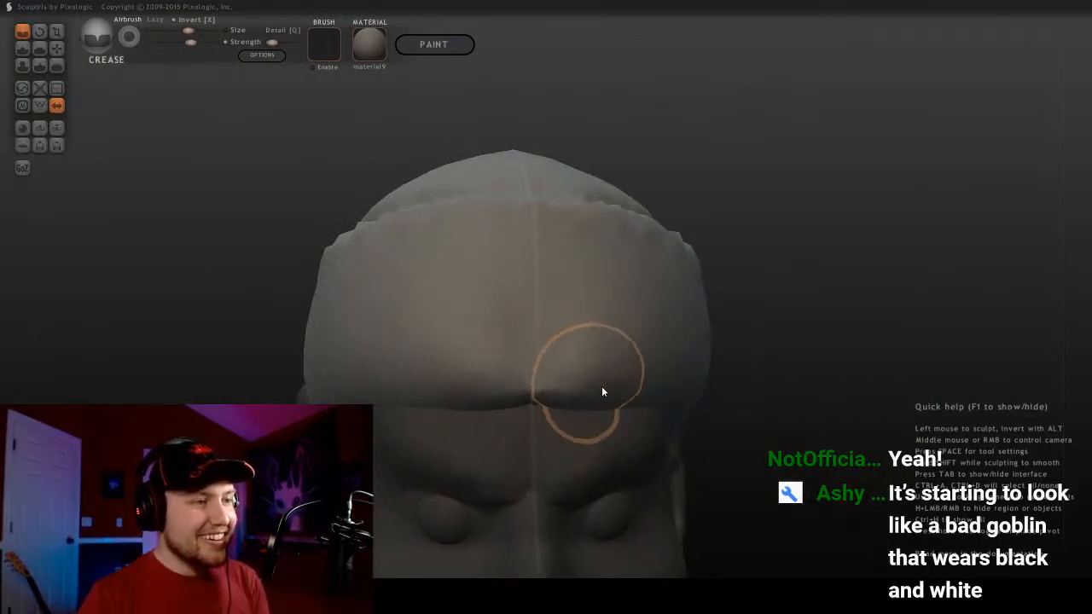
pyautogui.moveTo(701, 373); pyautogui.dragTo(491, 383, button='middle')
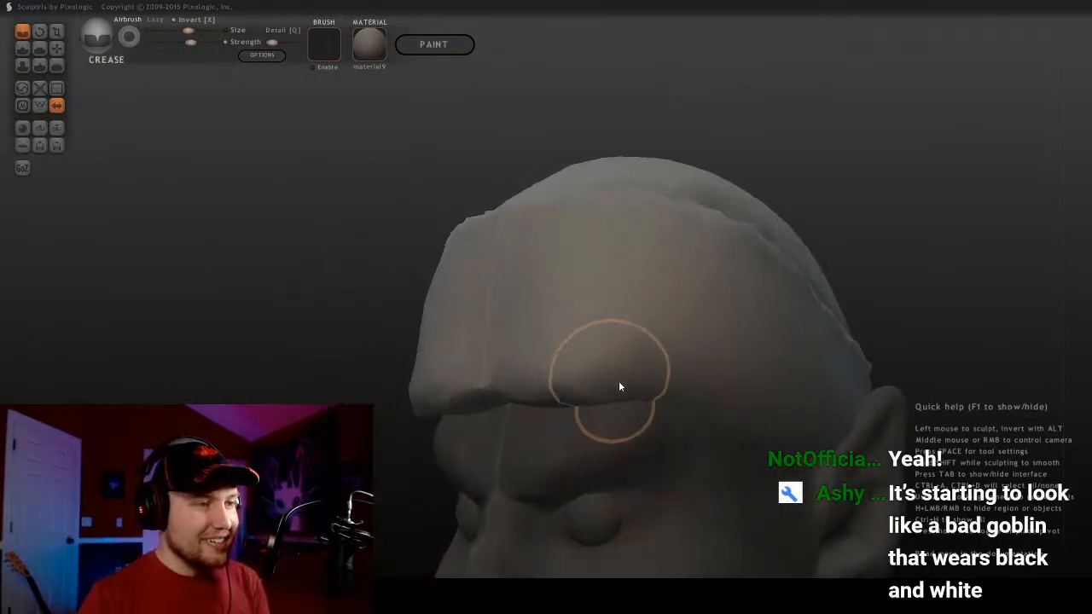
pyautogui.moveTo(865, 444)
pyautogui.mouseDown(button='middle')
pyautogui.moveTo(561, 329)
pyautogui.moveTo(755, 388)
pyautogui.mouseUp(button='middle')
pyautogui.moveTo(303, 213); pyautogui.dragTo(499, 256, button='middle')
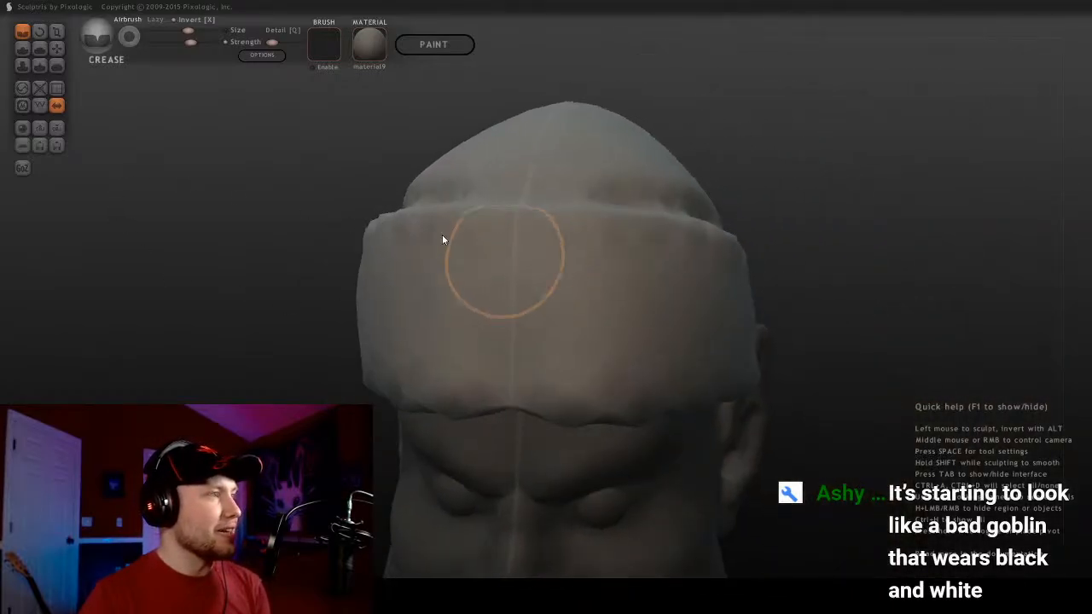
# Subdivide the hat mesh and reduce the triangles on the front of its band with the Reduce Brush in wireframe view
pyautogui.click(55, 90)
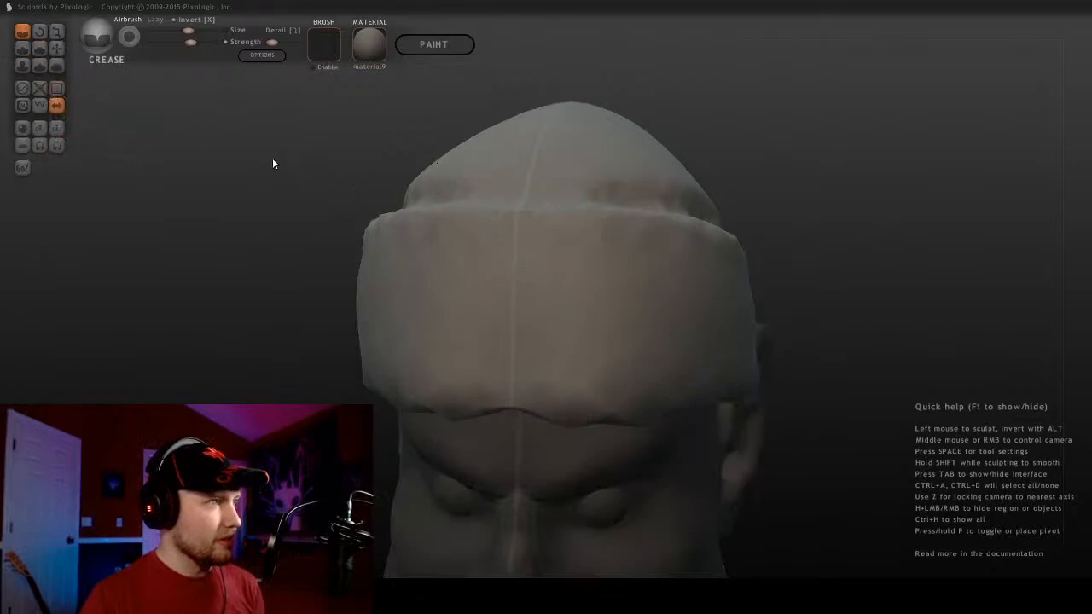
pyautogui.moveTo(272, 158); pyautogui.dragTo(359, 171)
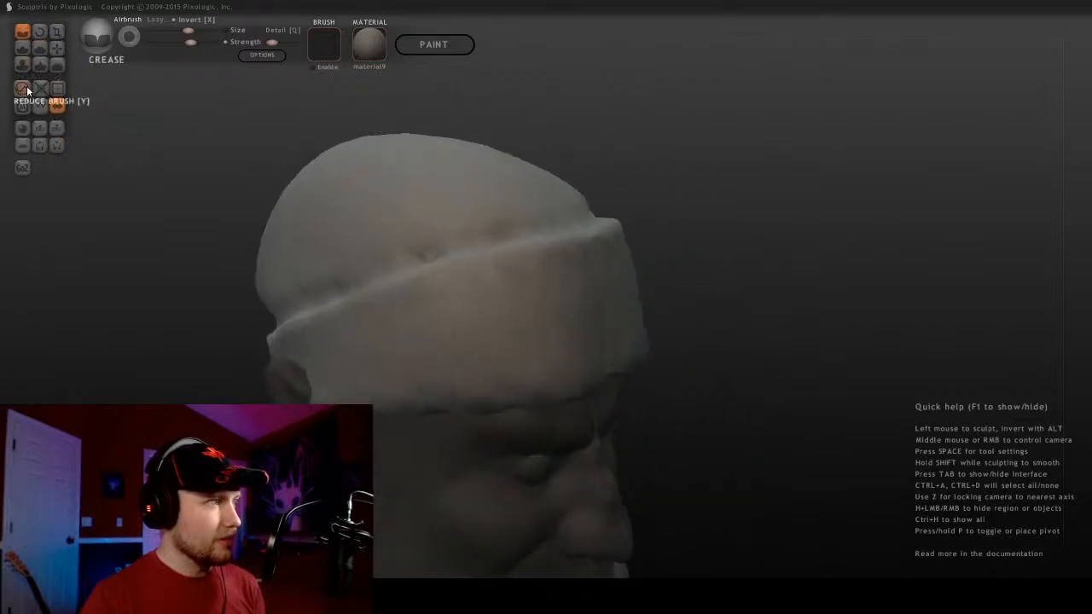
pyautogui.click(22, 88)
pyautogui.click(40, 105)
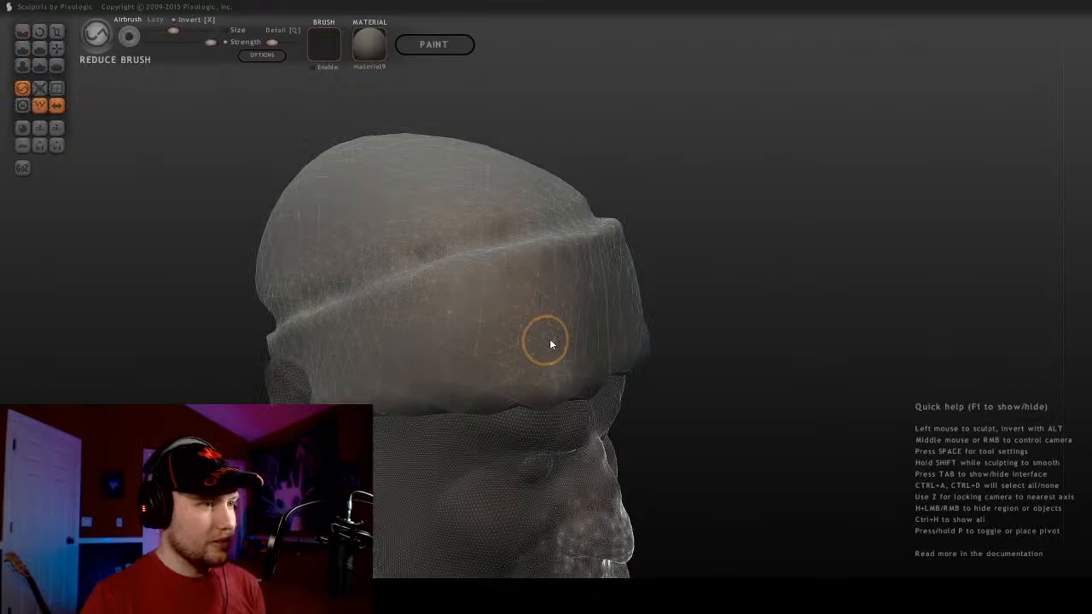
pyautogui.moveTo(557, 334); pyautogui.dragTo(522, 284, button='middle')
pyautogui.press(']')
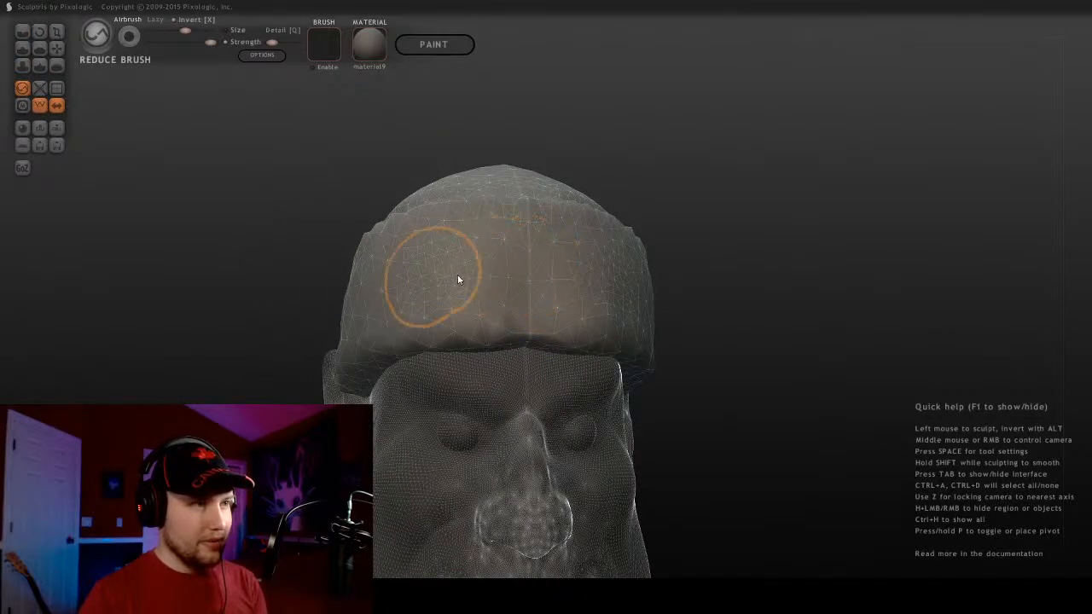
pyautogui.scroll(2, 517, 297)
pyautogui.press('[')
pyautogui.moveTo(497, 318); pyautogui.dragTo(560, 341)
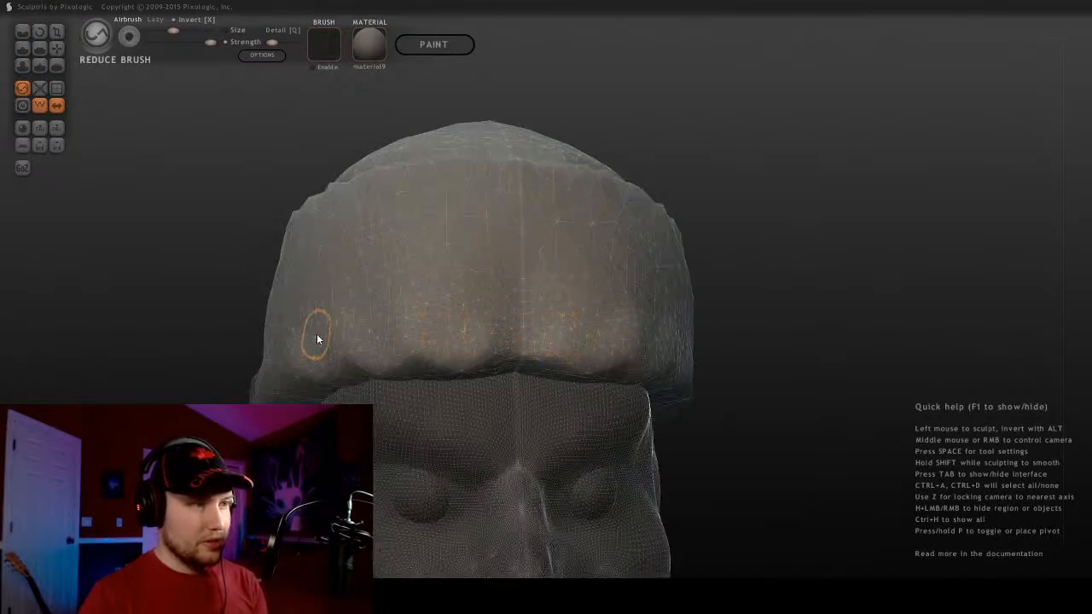
# Continue reducing the band's mesh along the lower edge, the raised ridge, the sides and the back
pyautogui.moveTo(316, 336); pyautogui.dragTo(518, 326, button='middle')
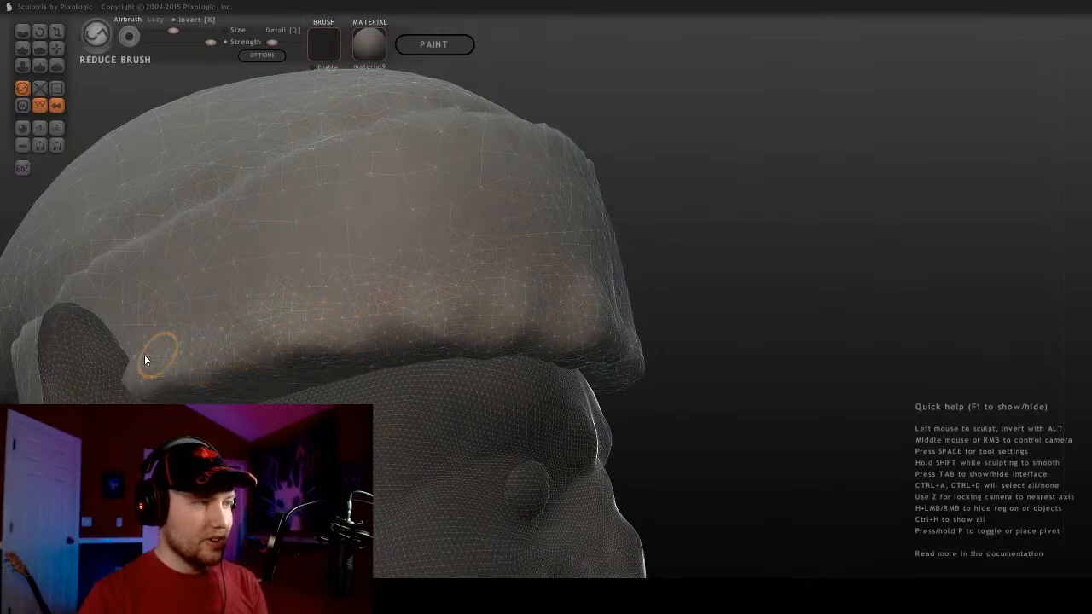
pyautogui.moveTo(222, 251); pyautogui.dragTo(480, 219, button='middle')
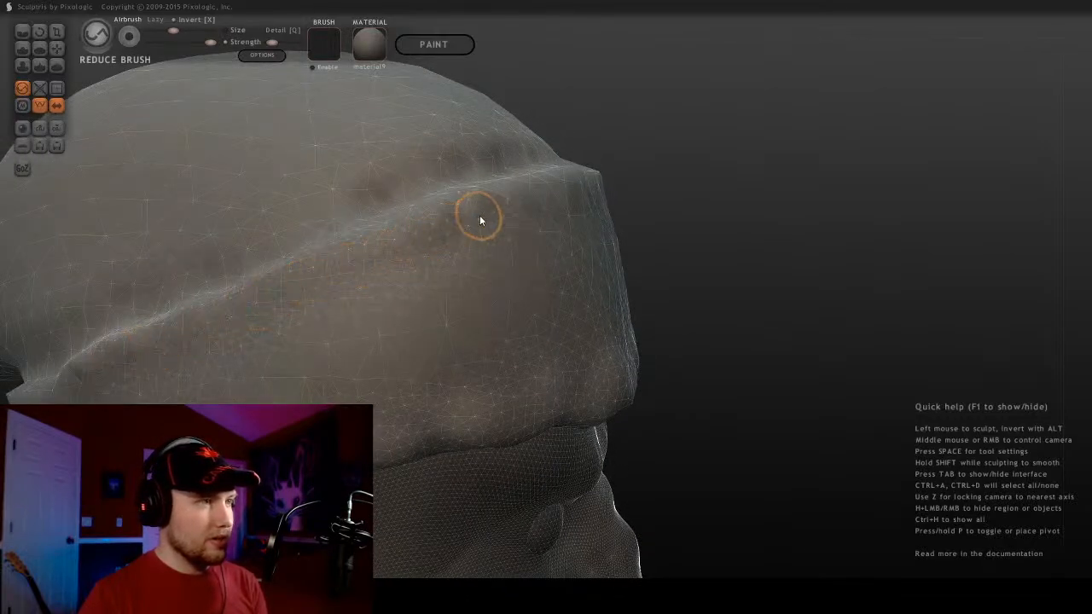
pyautogui.moveTo(614, 186); pyautogui.dragTo(429, 230, button='middle')
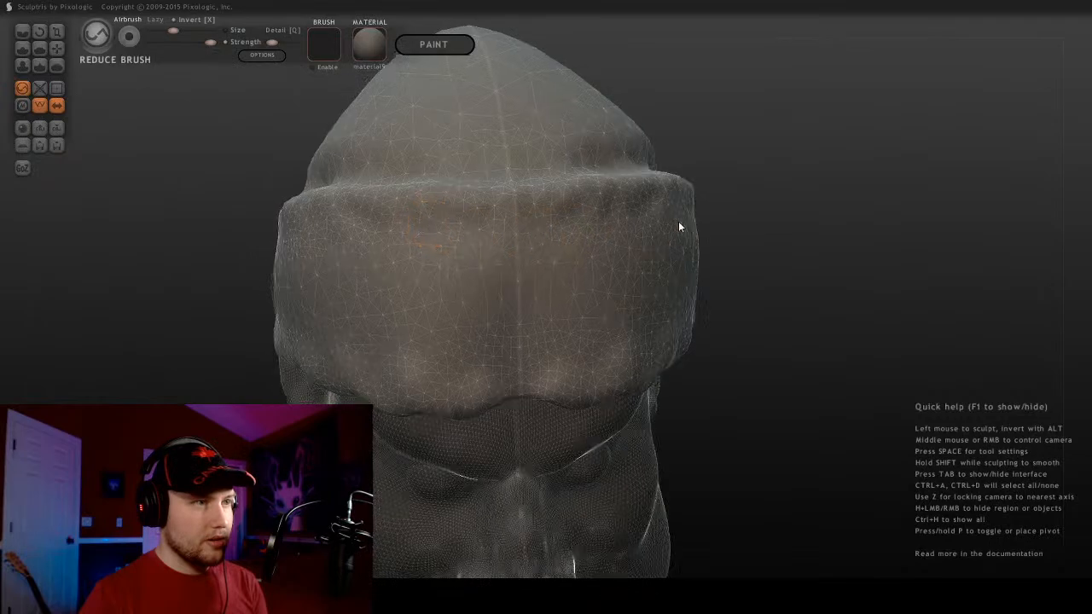
pyautogui.moveTo(680, 224); pyautogui.dragTo(651, 321, button='middle')
pyautogui.moveTo(722, 302); pyautogui.dragTo(487, 367, button='middle')
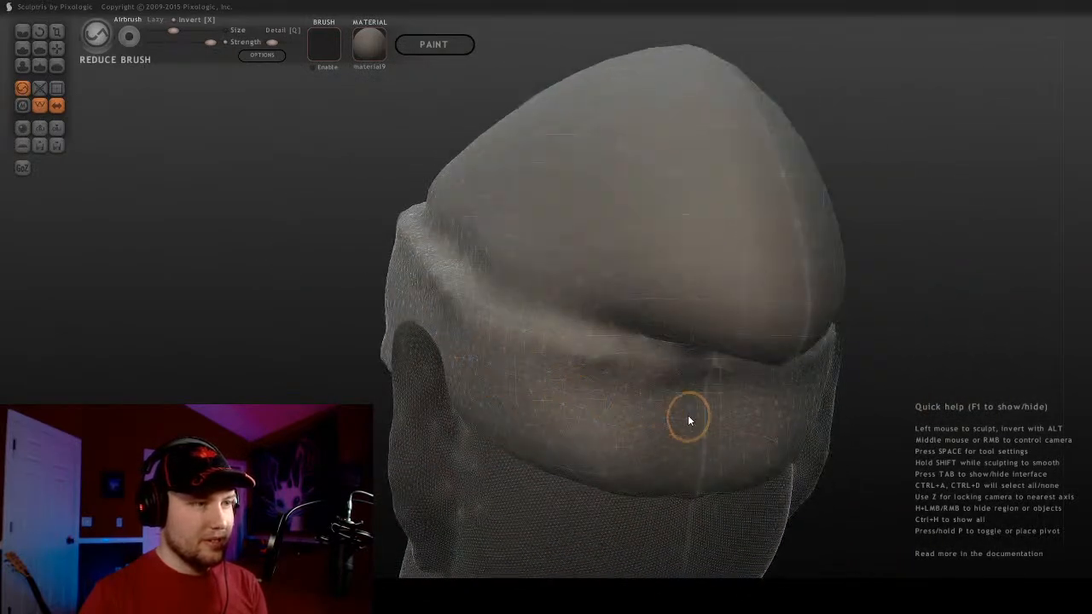
pyautogui.moveTo(426, 333); pyautogui.dragTo(710, 412, button='middle')
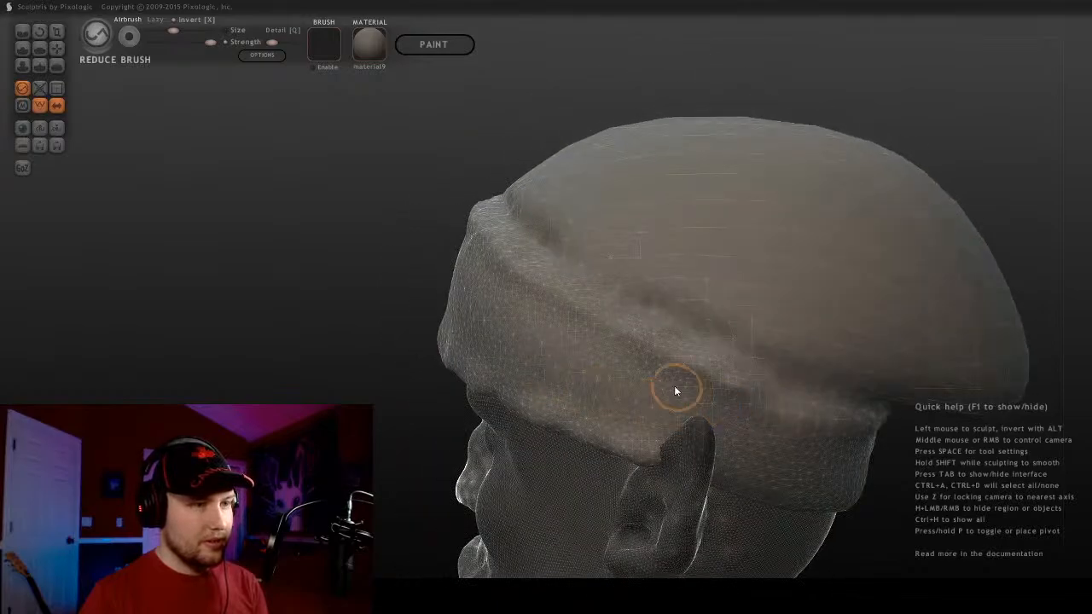
# Switch to the head mesh to check the ear tip against the hat band, and return to the hat mesh
pyautogui.click(695, 435)
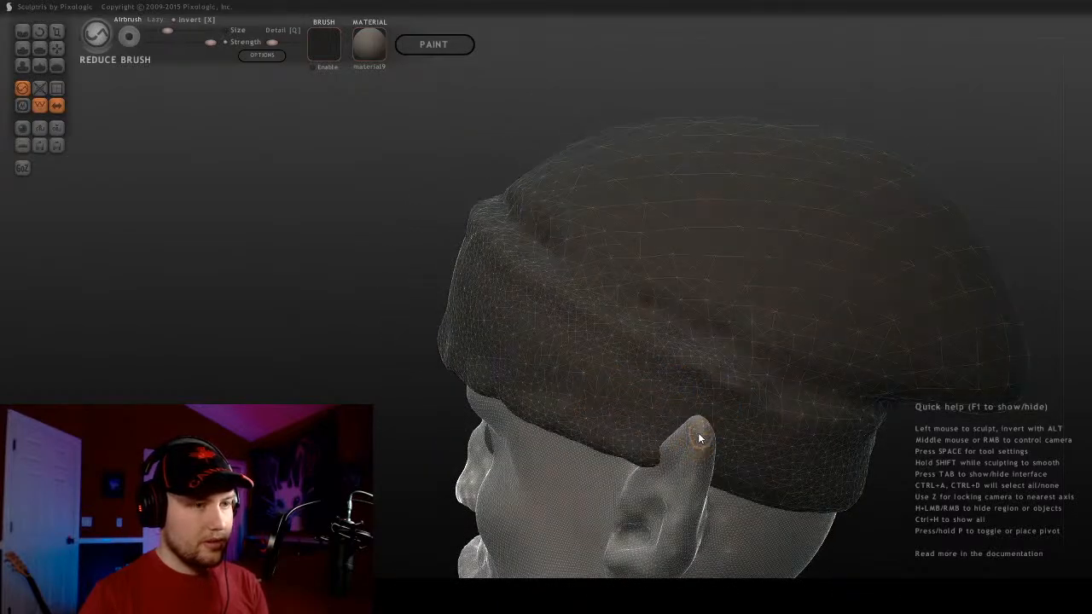
pyautogui.moveTo(691, 439); pyautogui.dragTo(500, 361, button='middle')
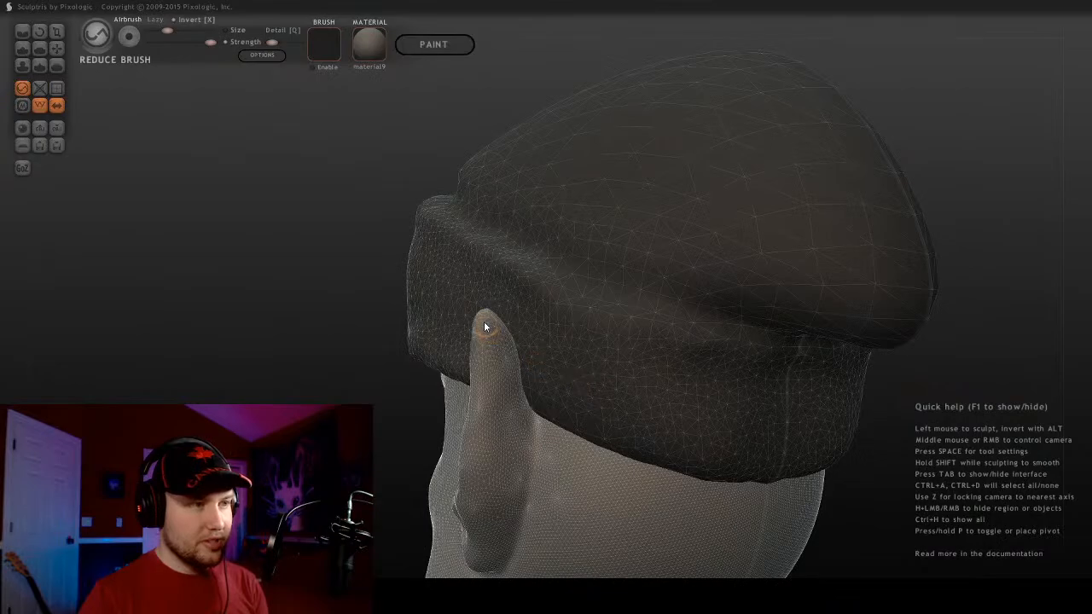
pyautogui.moveTo(487, 322); pyautogui.dragTo(554, 295, button='middle')
pyautogui.click(553, 296)
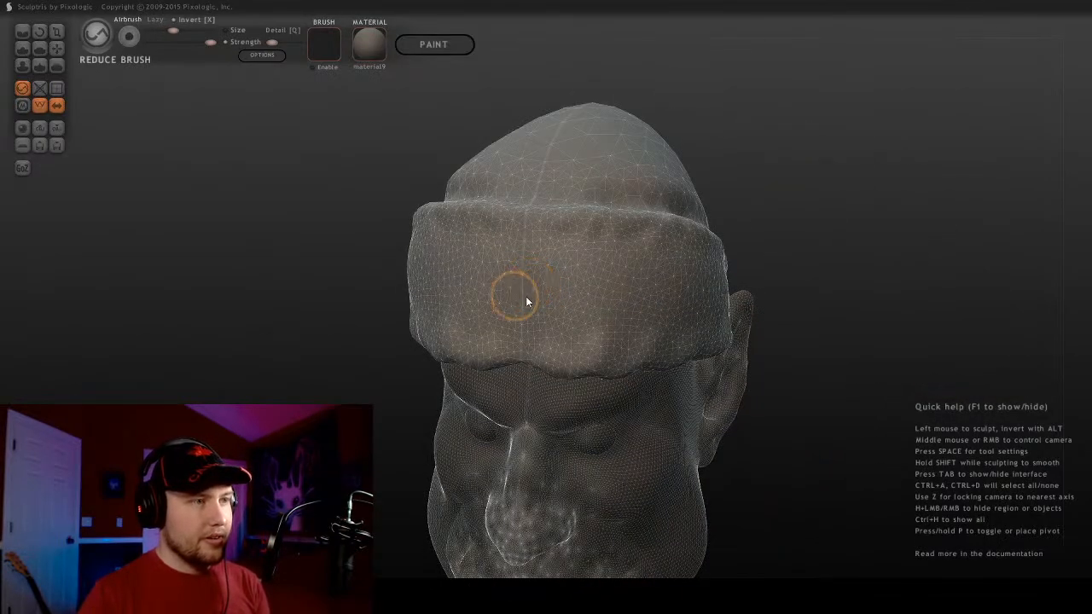
# Clean up the hat mesh with a small Reduce Brush along the fold beneath the rear overhang
pyautogui.moveTo(613, 263); pyautogui.dragTo(304, 249, button='middle')
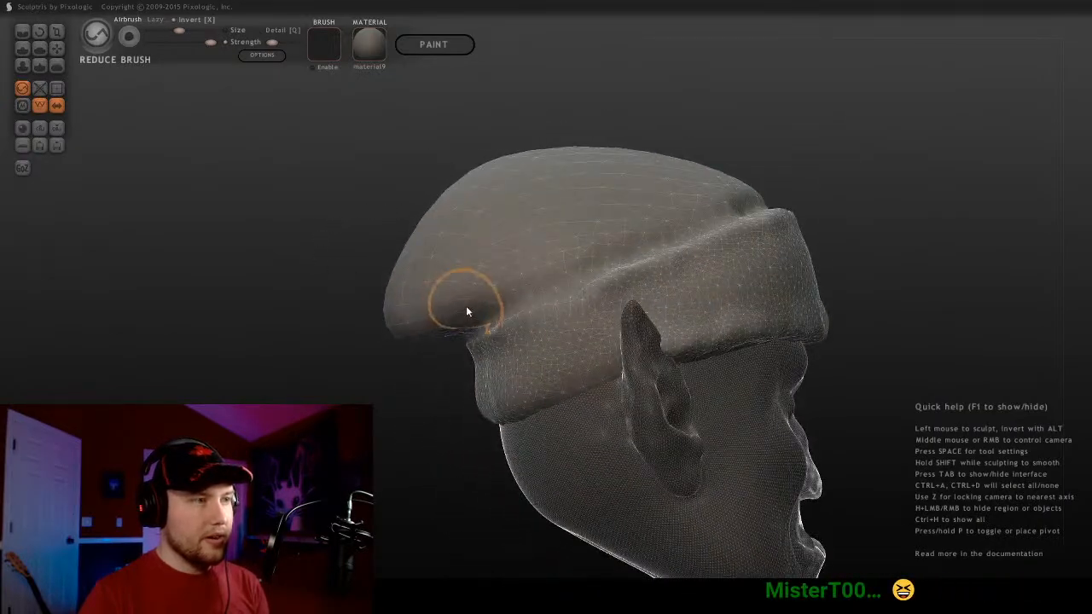
pyautogui.moveTo(499, 316); pyautogui.dragTo(605, 293, button='middle')
pyautogui.scroll(3, 605, 292)
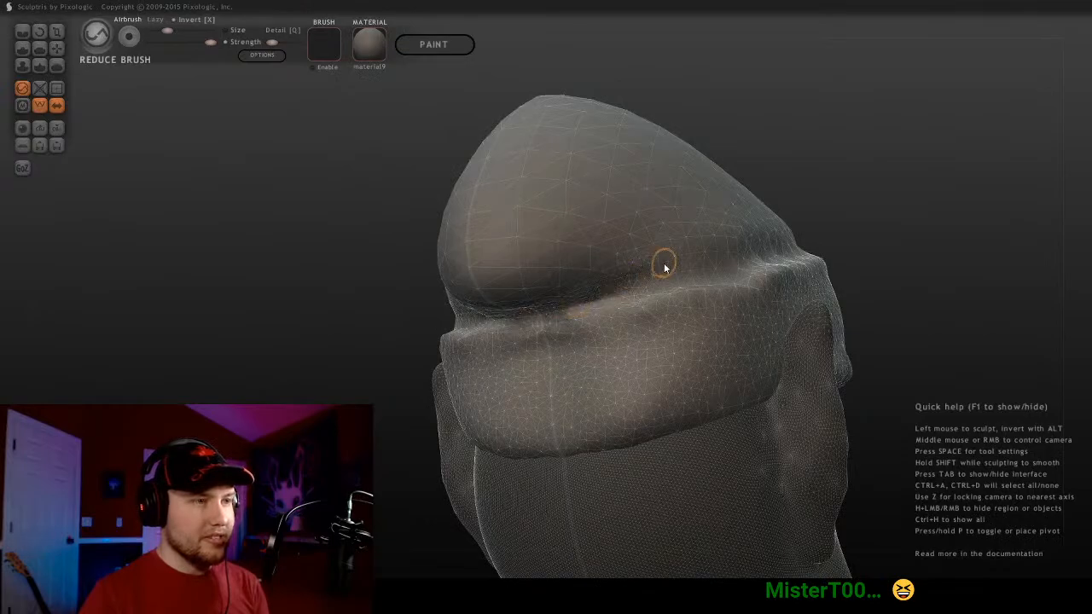
pyautogui.moveTo(663, 266); pyautogui.dragTo(611, 287, button='middle')
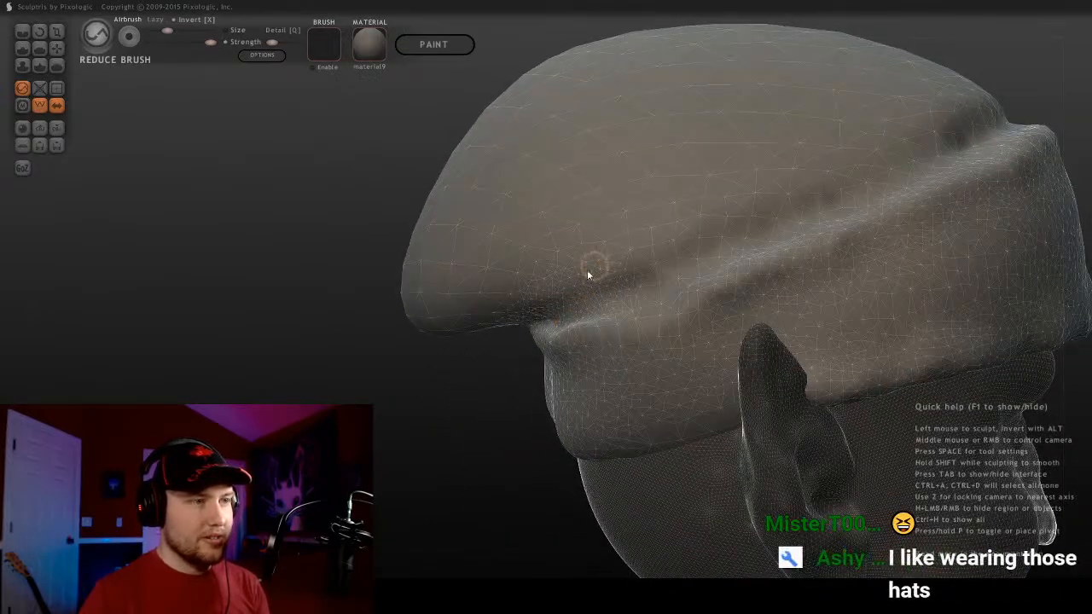
pyautogui.moveTo(529, 297); pyautogui.dragTo(573, 276, button='middle')
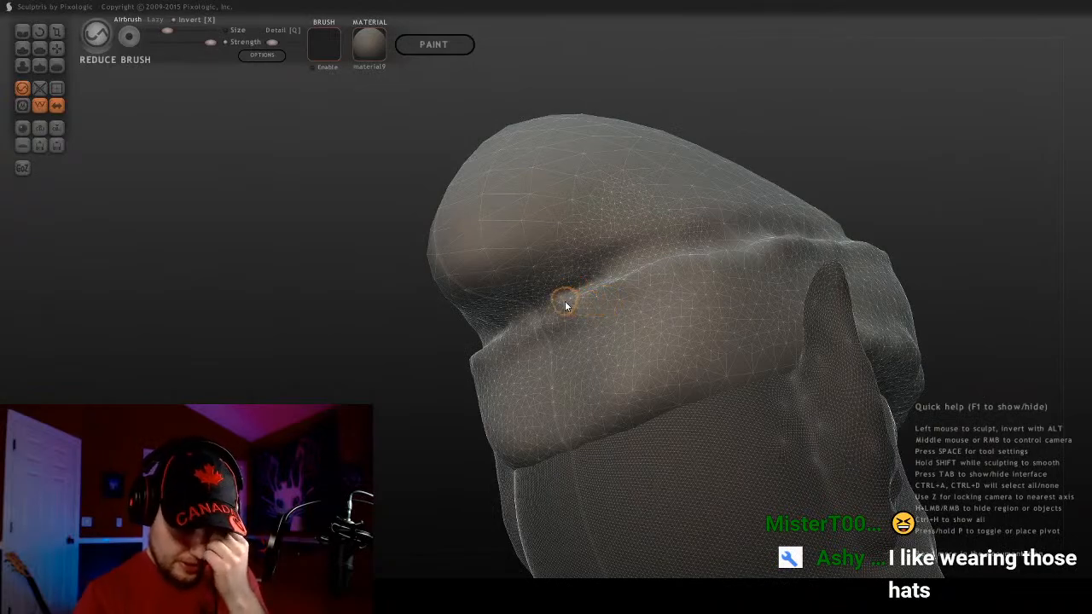
pyautogui.moveTo(561, 305); pyautogui.dragTo(726, 338, button='middle')
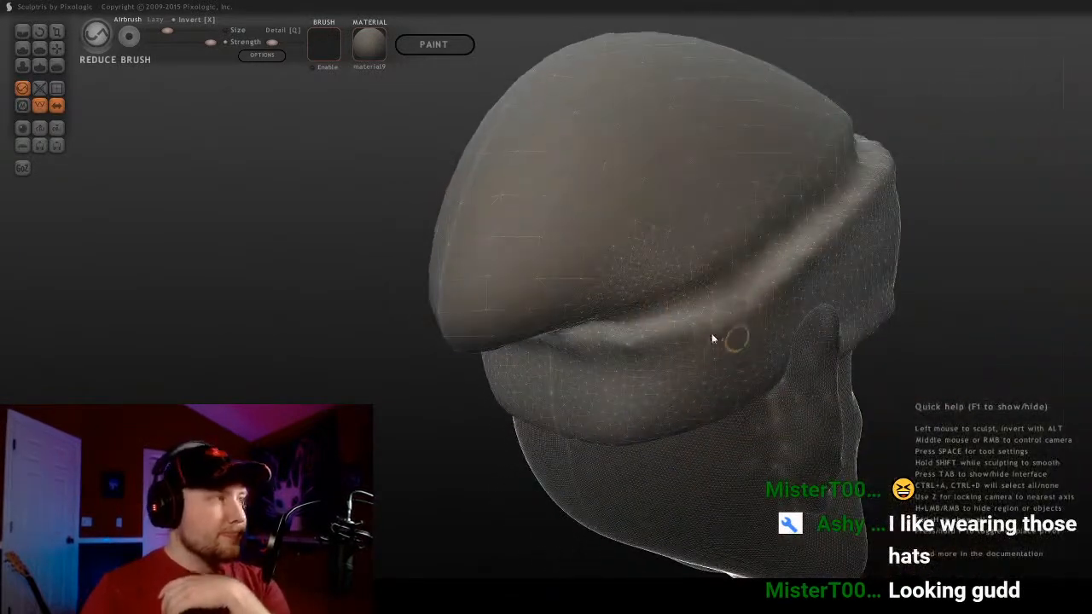
# Try to crease the band's raised ridge beneath the hat's rear overhang
pyautogui.click(22, 32)
pyautogui.moveTo(737, 190)
pyautogui.mouseDown(button='middle')
pyautogui.moveTo(662, 215)
pyautogui.moveTo(661, 247)
pyautogui.moveTo(743, 263)
pyautogui.moveTo(566, 385)
pyautogui.mouseUp(button='middle')
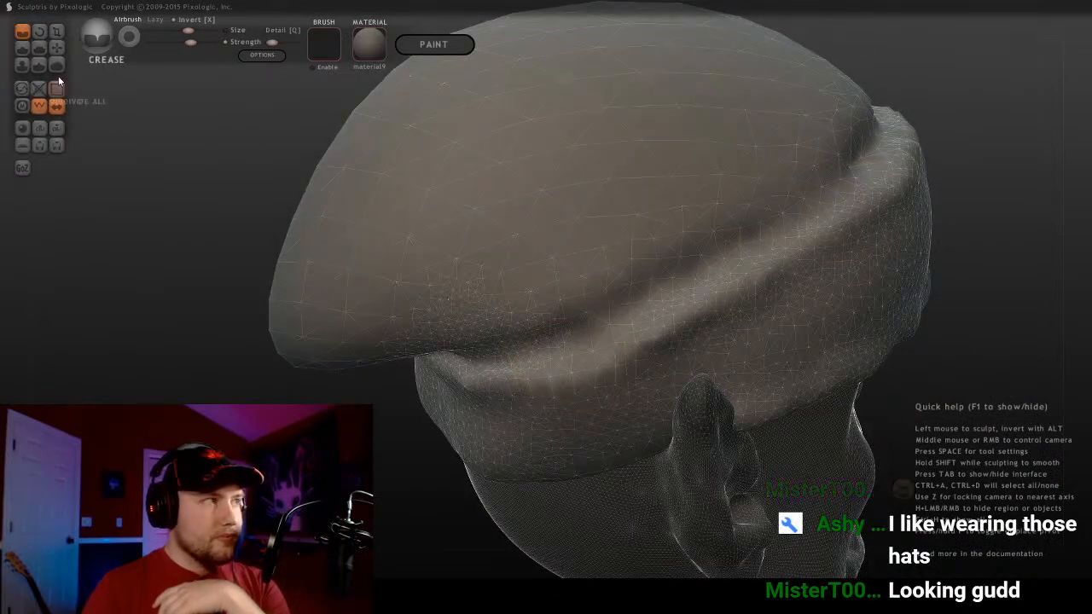
pyautogui.click(23, 88)
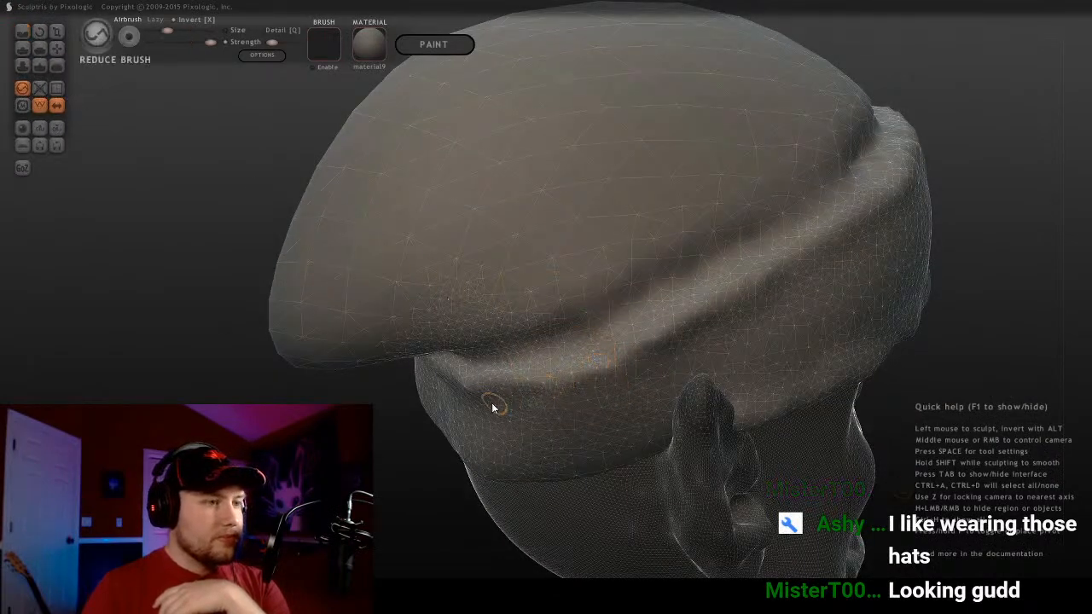
pyautogui.click(22, 30)
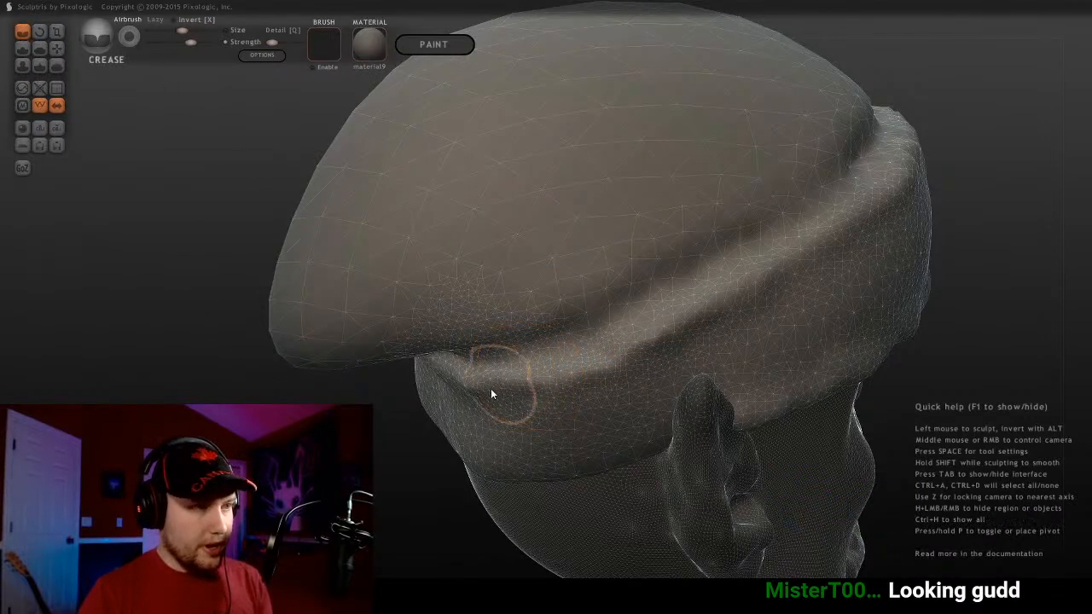
pyautogui.moveTo(464, 388); pyautogui.dragTo(595, 372)
pyautogui.hotkey('ctrl', 'z')
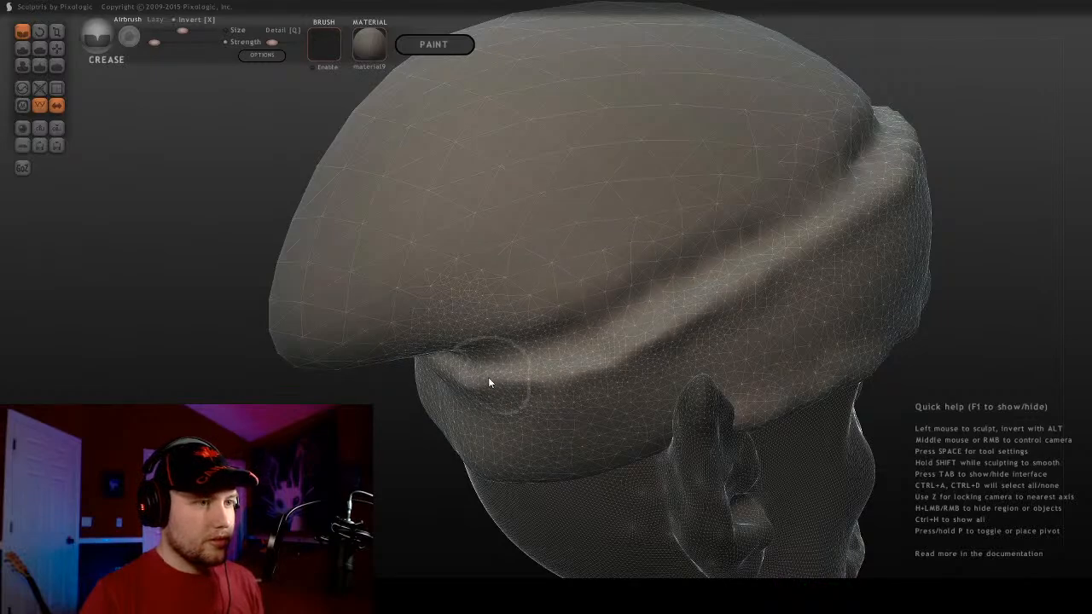
# Examine the hat's fold, raised ridge and the band's lower edge from the sides, the front and below
pyautogui.moveTo(894, 205); pyautogui.dragTo(682, 326, button='middle')
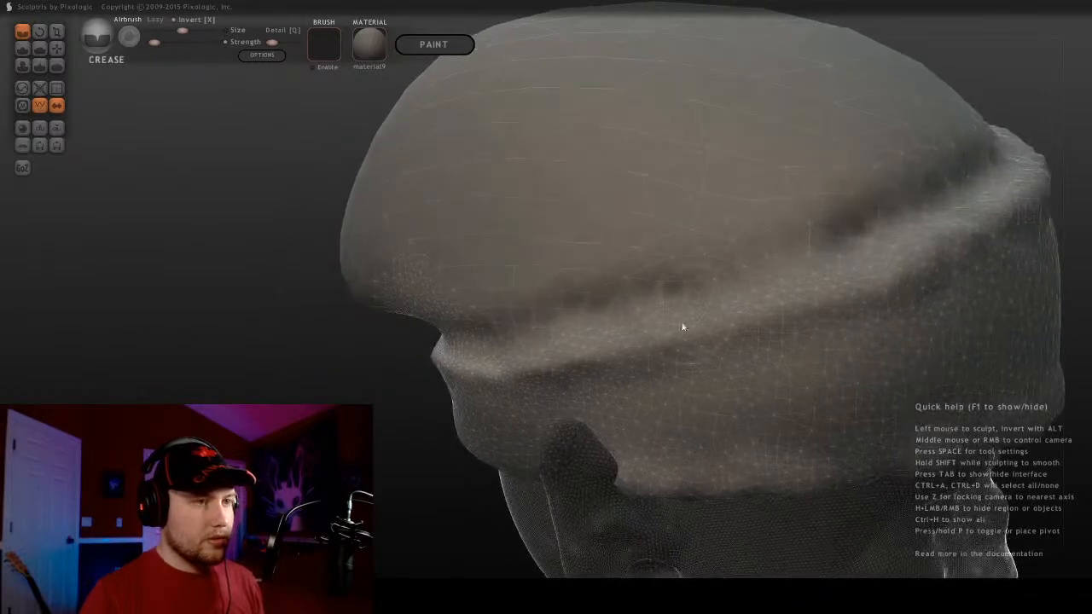
pyautogui.moveTo(953, 236); pyautogui.dragTo(637, 465, button='middle')
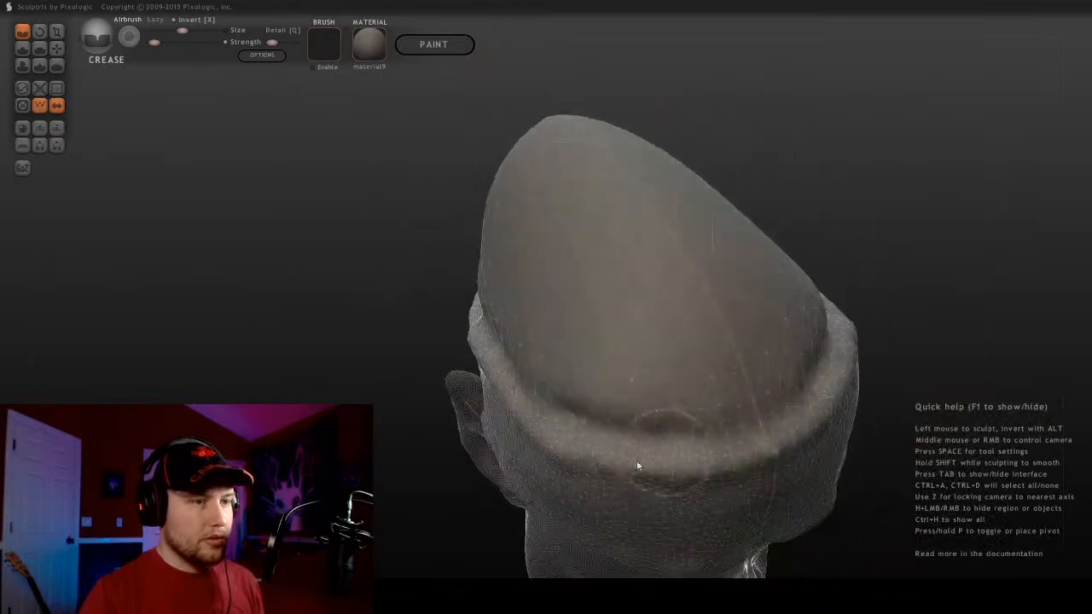
pyautogui.moveTo(842, 422); pyautogui.dragTo(518, 283, button='middle')
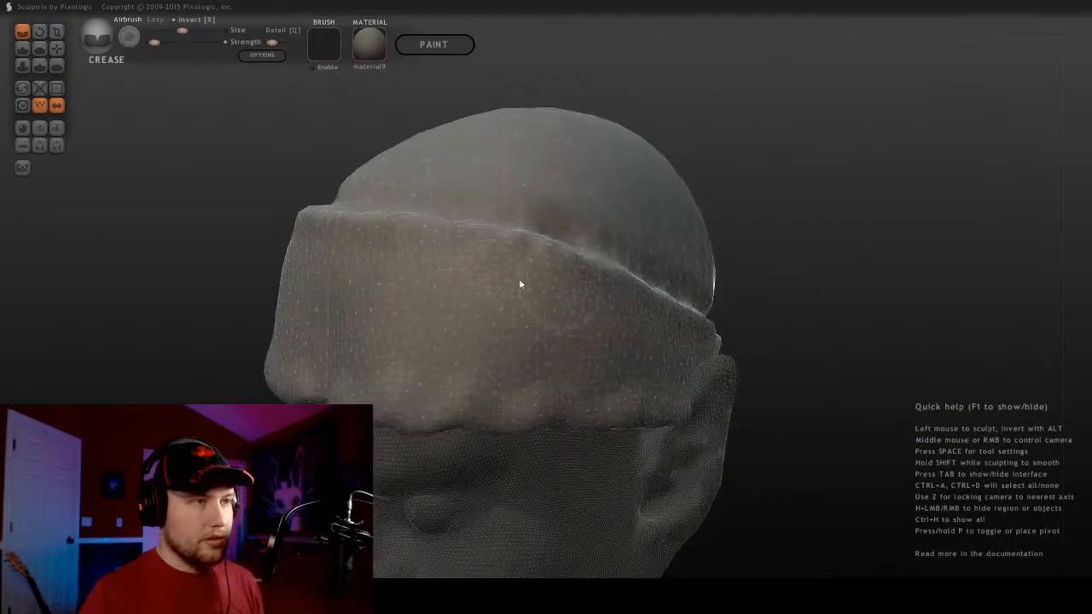
pyautogui.moveTo(743, 329); pyautogui.dragTo(715, 296, button='middle')
pyautogui.scroll(3, 701, 346)
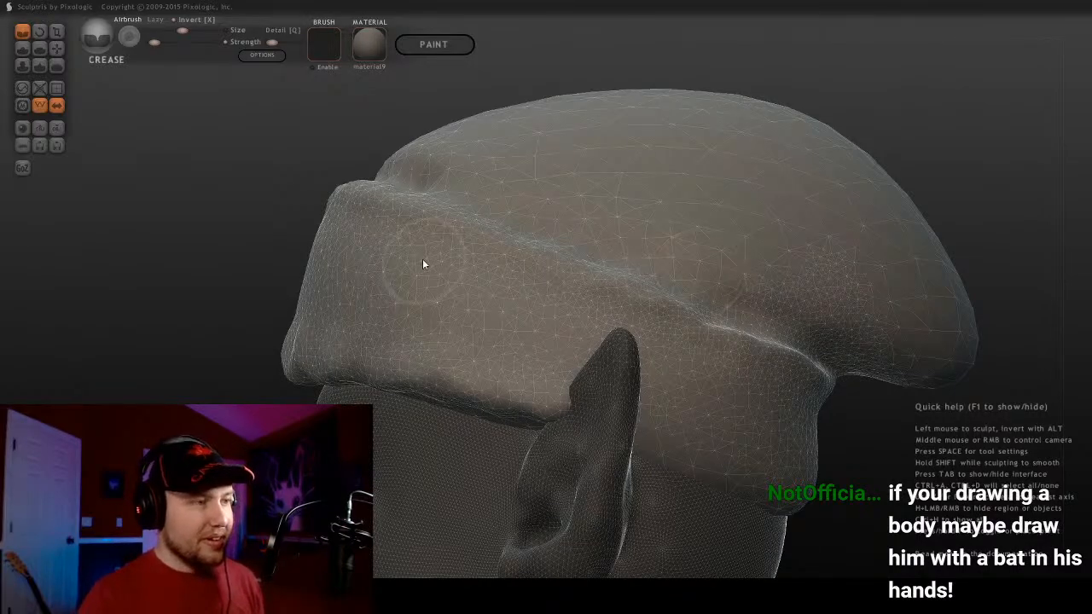
pyautogui.moveTo(424, 261); pyautogui.dragTo(563, 358, button='middle')
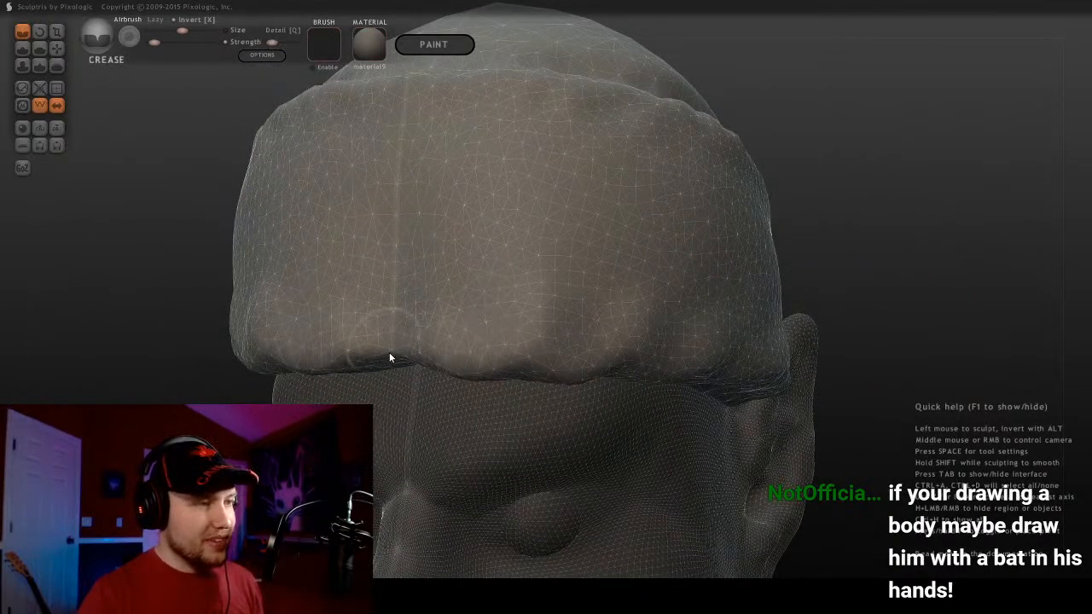
pyautogui.moveTo(421, 373); pyautogui.dragTo(743, 304, button='middle')
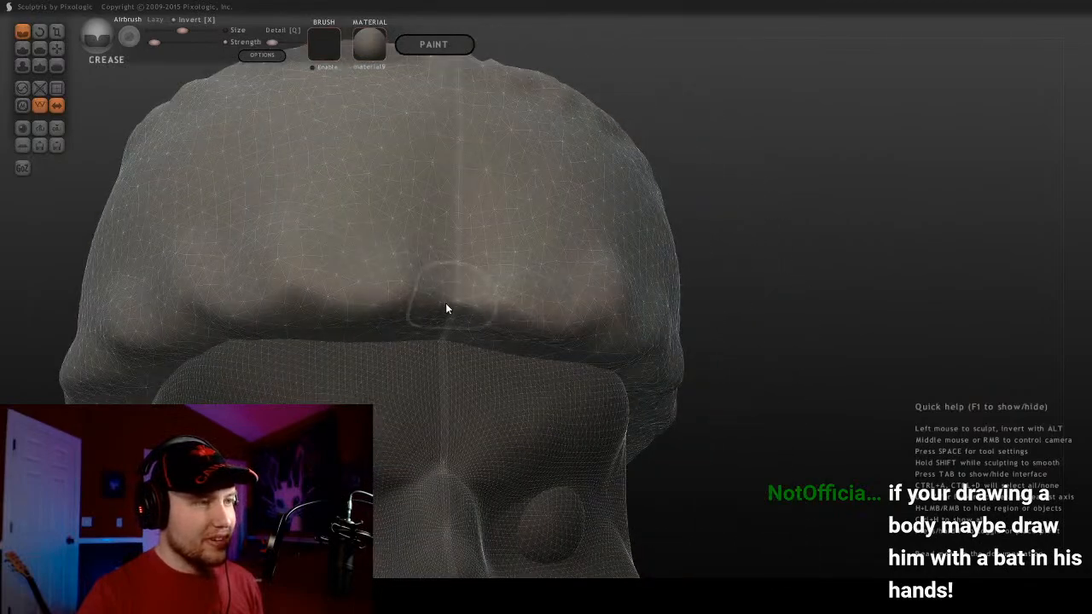
pyautogui.moveTo(264, 300); pyautogui.dragTo(483, 280, button='middle')
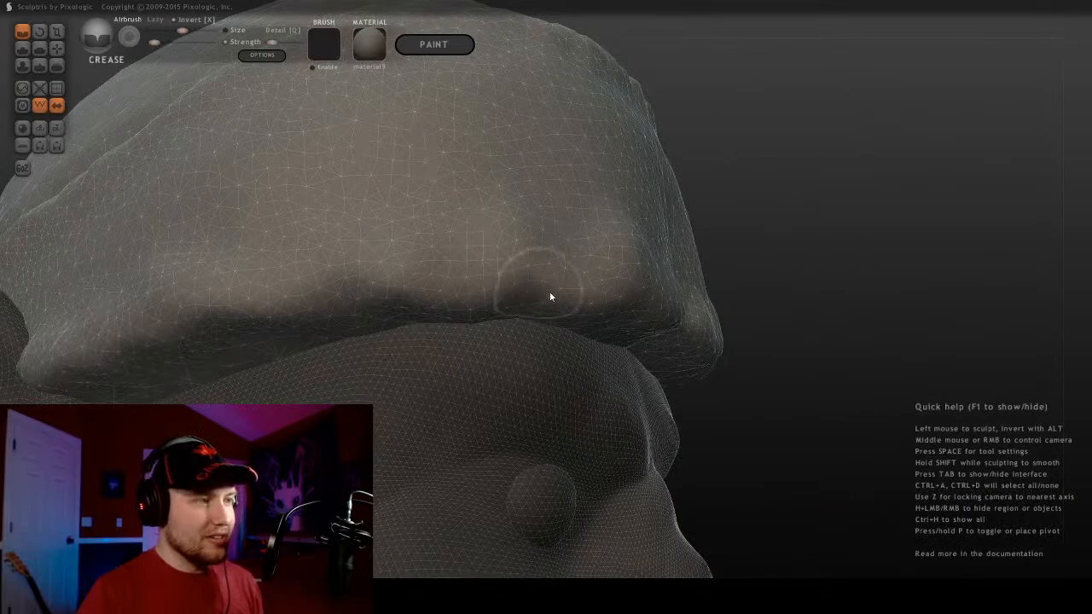
pyautogui.moveTo(690, 324)
pyautogui.mouseDown(button='middle')
pyautogui.moveTo(587, 325)
pyautogui.moveTo(415, 360)
pyautogui.moveTo(615, 315)
pyautogui.mouseUp(button='middle')
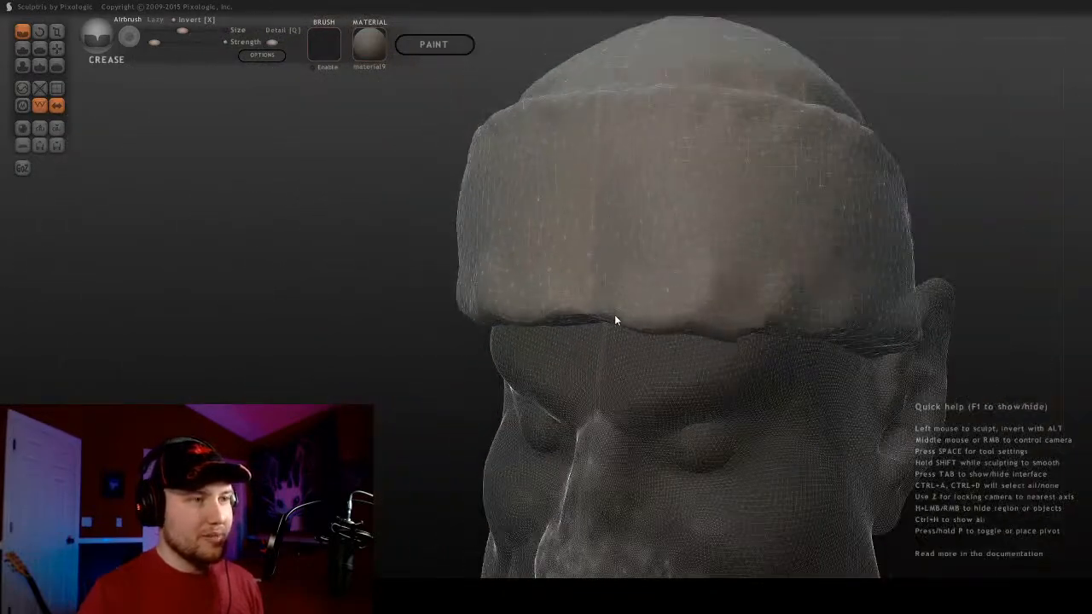
# Pull down the band's lower edge near the front centre with a reduced Grab brush
pyautogui.click(53, 49)
pyautogui.scroll(2, 562, 253)
pyautogui.moveTo(562, 253); pyautogui.dragTo(519, 273, button='middle')
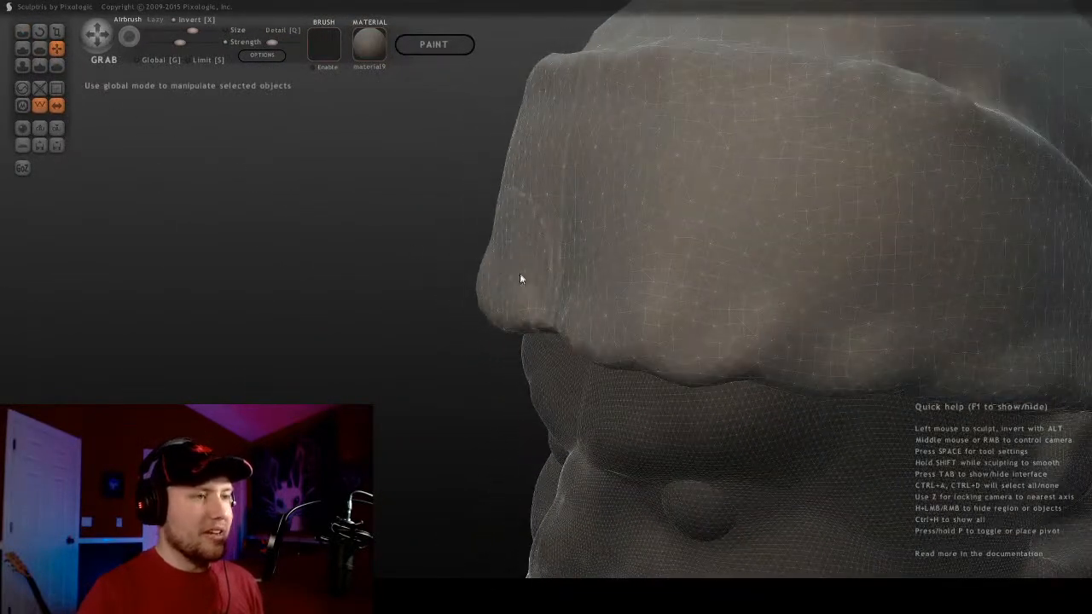
pyautogui.press('[')
pyautogui.press('[')
pyautogui.press('[')
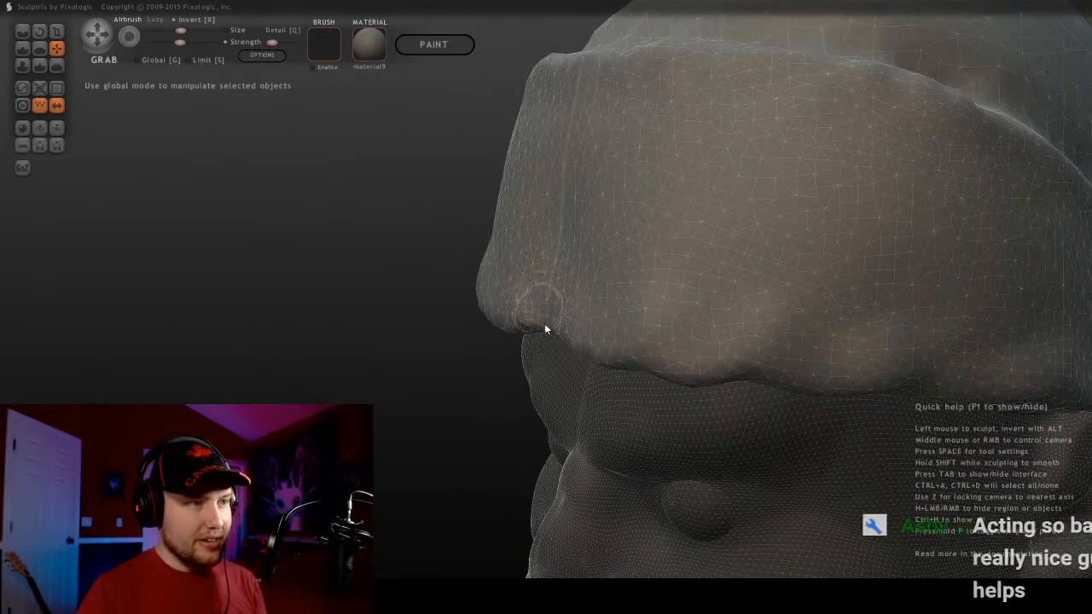
pyautogui.press(']')
pyautogui.press(']')
pyautogui.moveTo(552, 326); pyautogui.dragTo(543, 339)
pyautogui.moveTo(523, 331); pyautogui.dragTo(726, 220, button='middle')
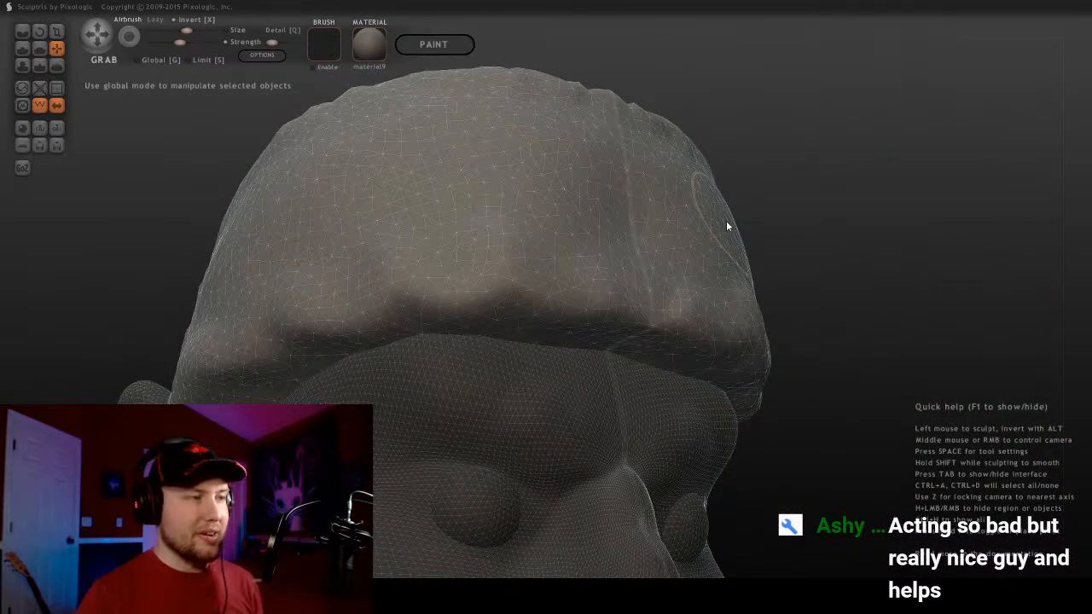
# Examine the band's lower edge against the forehead from the front, the side and below
pyautogui.scroll(-5, 663, 302)
pyautogui.moveTo(535, 332); pyautogui.dragTo(636, 327, button='middle')
pyautogui.scroll(5, 560, 320)
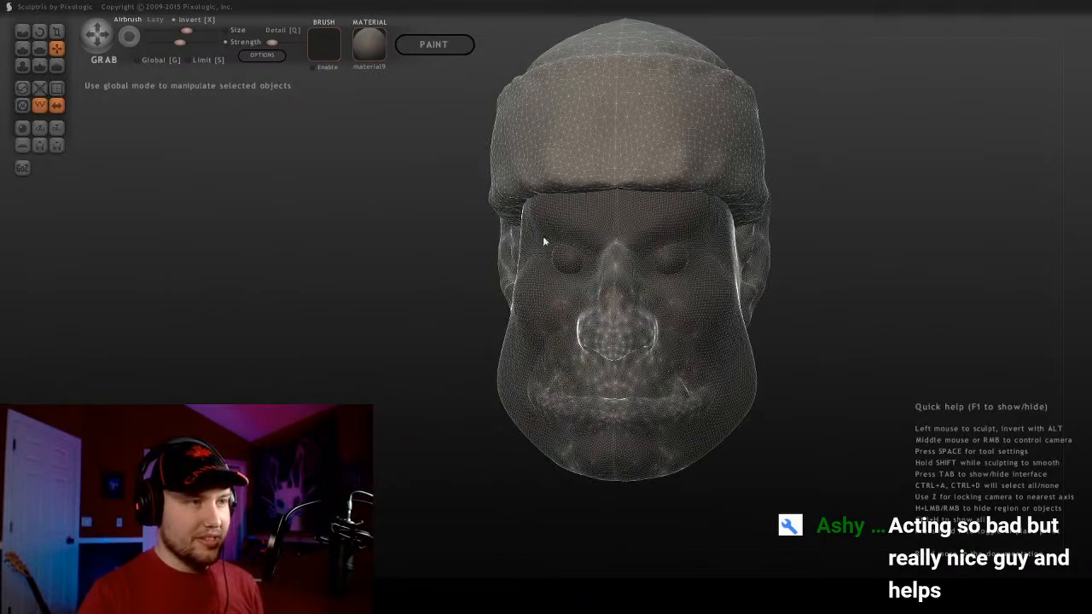
pyautogui.moveTo(418, 332); pyautogui.dragTo(599, 252, button='middle')
pyautogui.scroll(4, 500, 358)
pyautogui.moveTo(499, 358); pyautogui.dragTo(505, 337, button='middle')
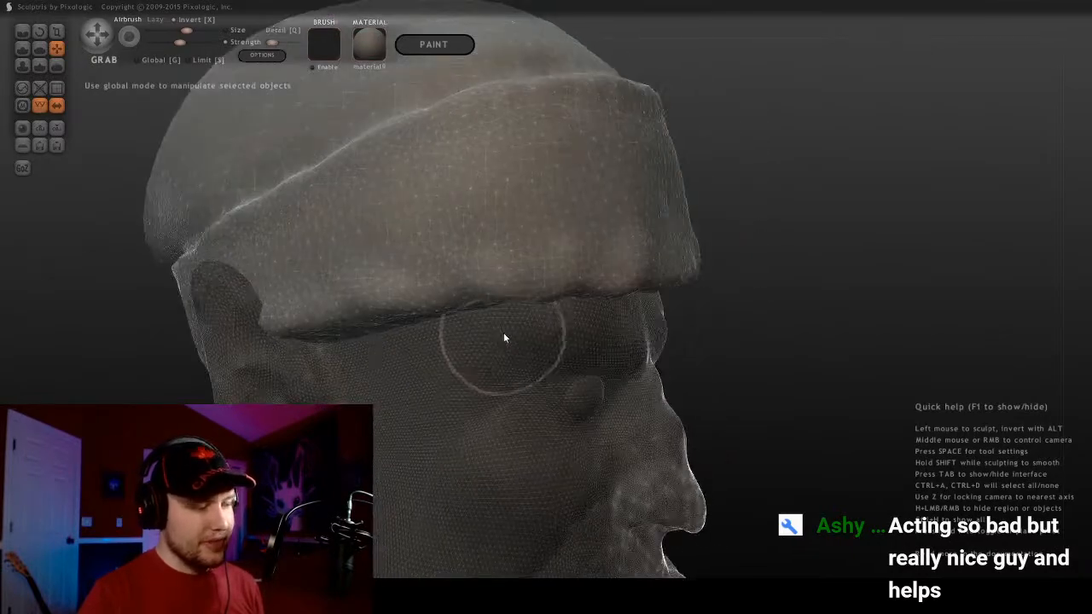
pyautogui.scroll(5, 537, 312)
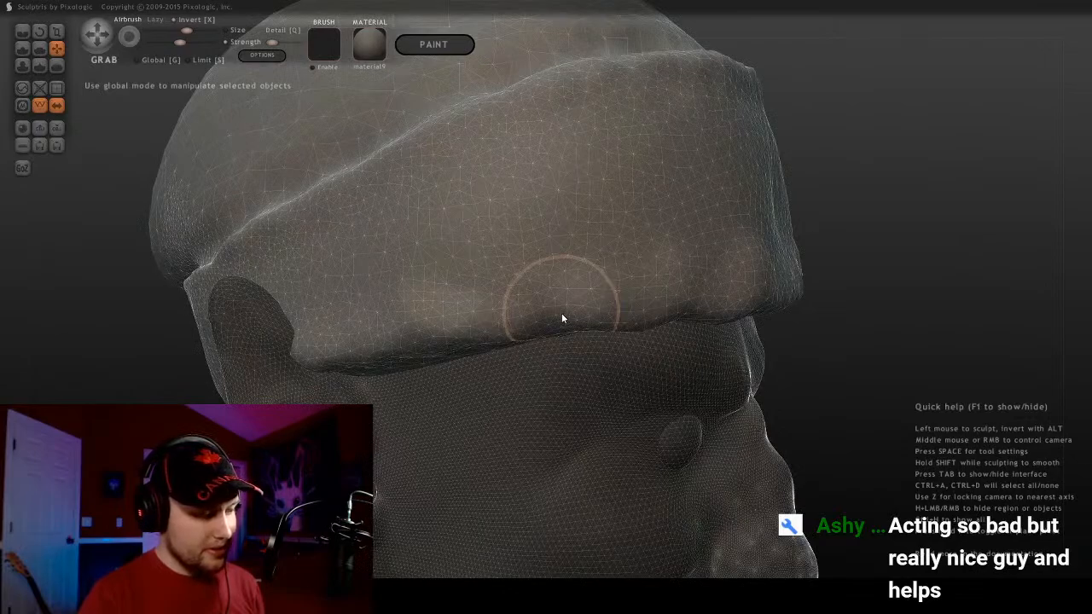
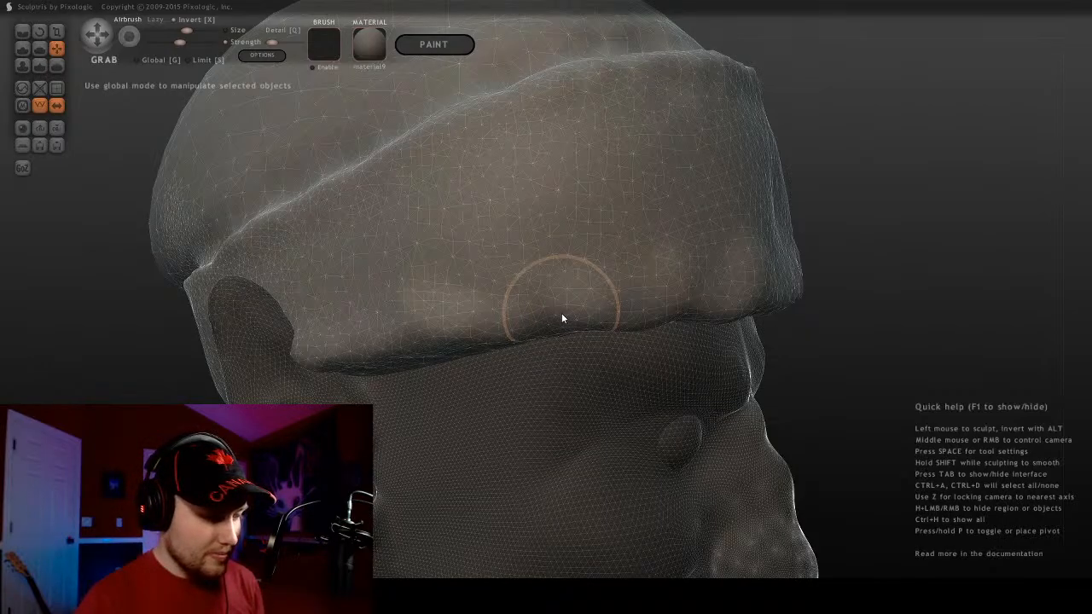
pyautogui.moveTo(633, 286); pyautogui.dragTo(593, 210, button='middle')
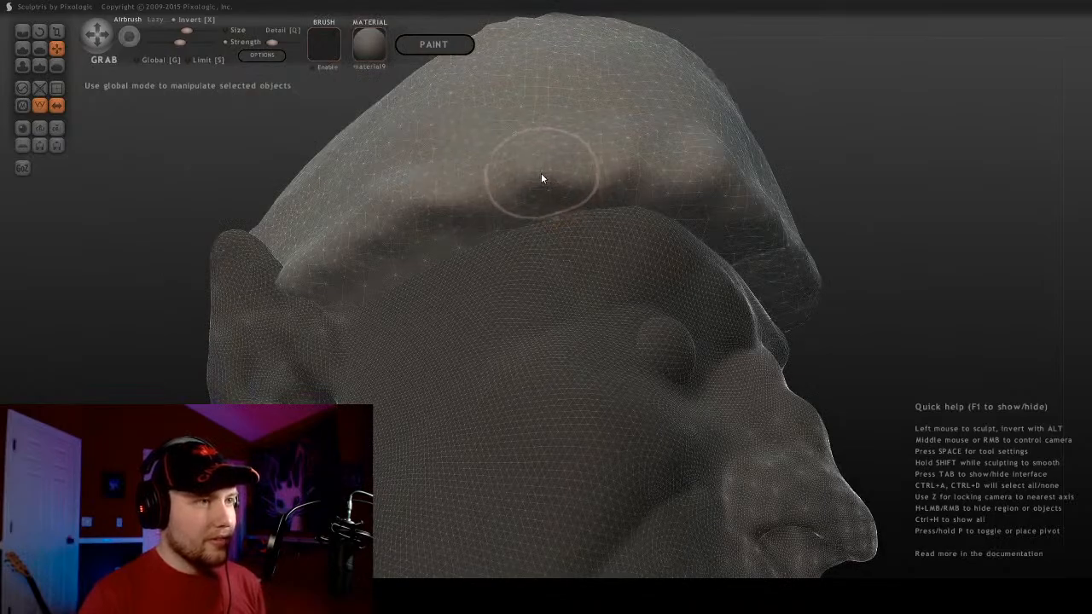
pyautogui.moveTo(628, 182); pyautogui.dragTo(538, 232, button='middle')
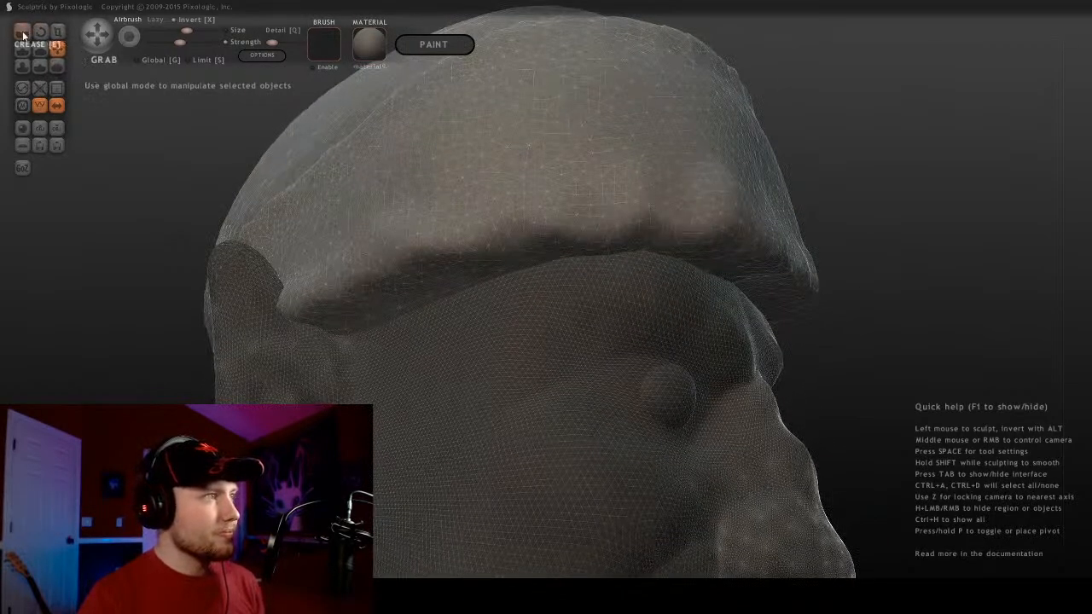
# Smooth the lumpy surface on the side of the hat band with the Smooth brush
pyautogui.click(55, 65)
pyautogui.moveTo(700, 197)
pyautogui.mouseDown(button='middle')
pyautogui.moveTo(618, 215)
pyautogui.moveTo(609, 242)
pyautogui.moveTo(645, 266)
pyautogui.mouseUp(button='middle')
pyautogui.scroll(-3, 618, 214)
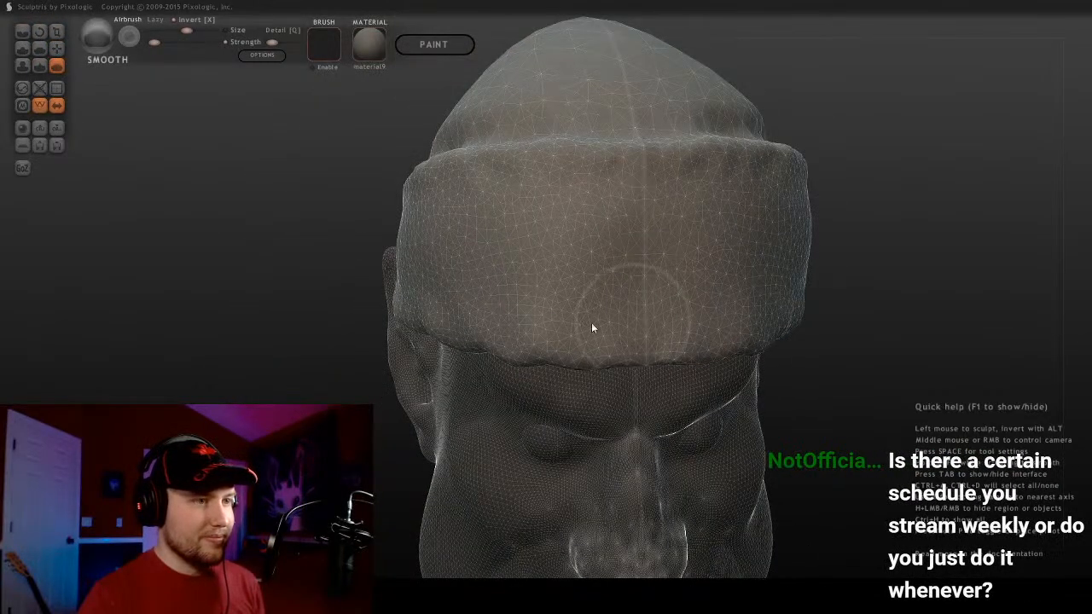
pyautogui.moveTo(500, 307); pyautogui.dragTo(628, 299, button='middle')
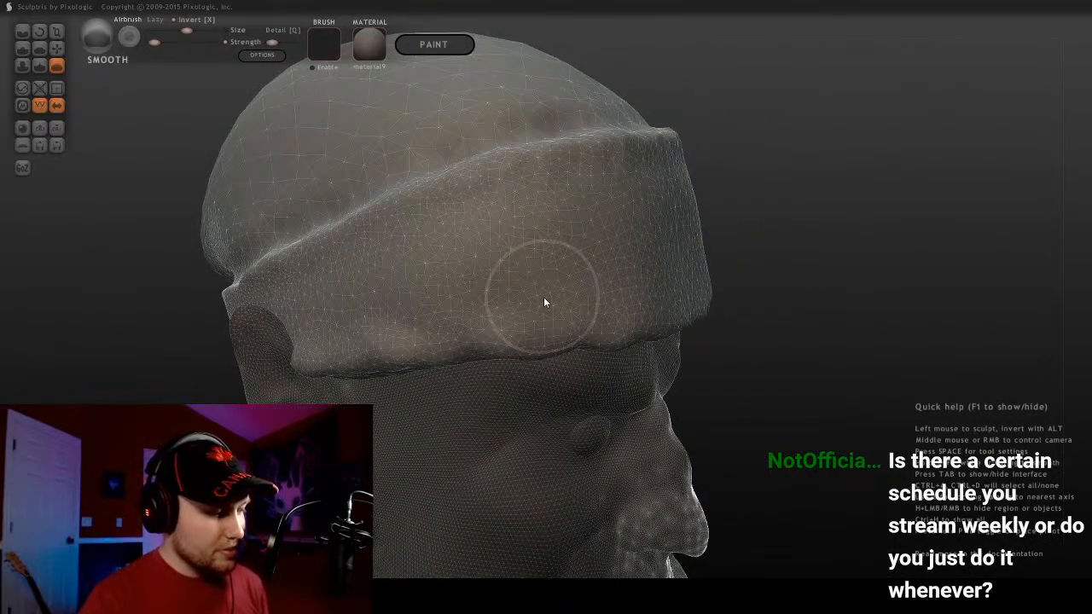
pyautogui.scroll(1, 543, 298)
pyautogui.moveTo(544, 298)
pyautogui.mouseDown(button='middle')
pyautogui.moveTo(643, 335)
pyautogui.moveTo(646, 356)
pyautogui.moveTo(623, 392)
pyautogui.mouseUp(button='middle')
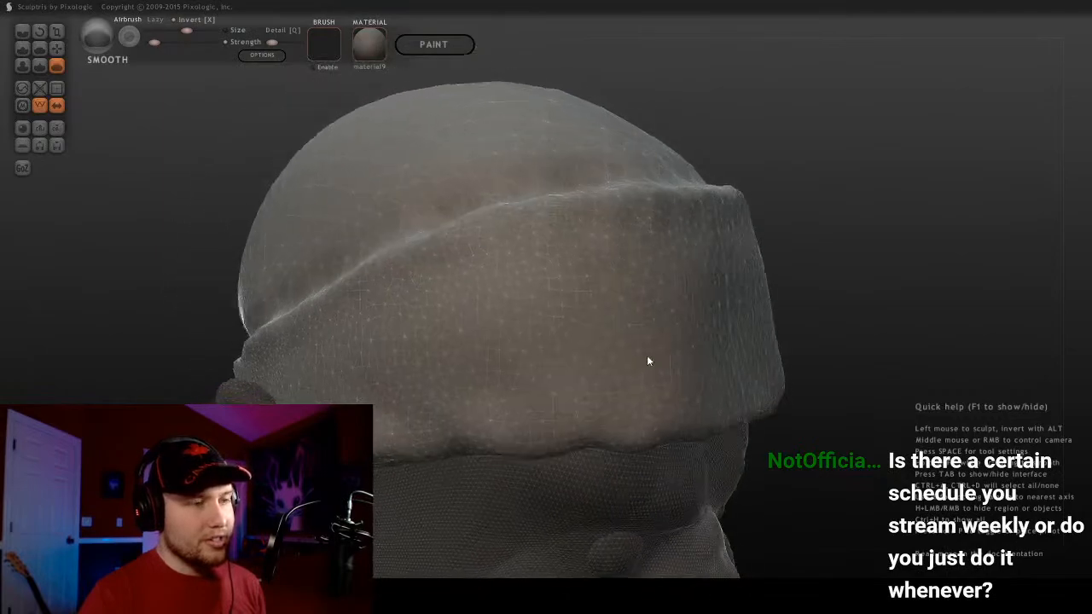
pyautogui.moveTo(624, 390)
pyautogui.mouseDown()
pyautogui.moveTo(451, 405)
pyautogui.moveTo(668, 401)
pyautogui.moveTo(411, 395)
pyautogui.moveTo(544, 269)
pyautogui.mouseUp()
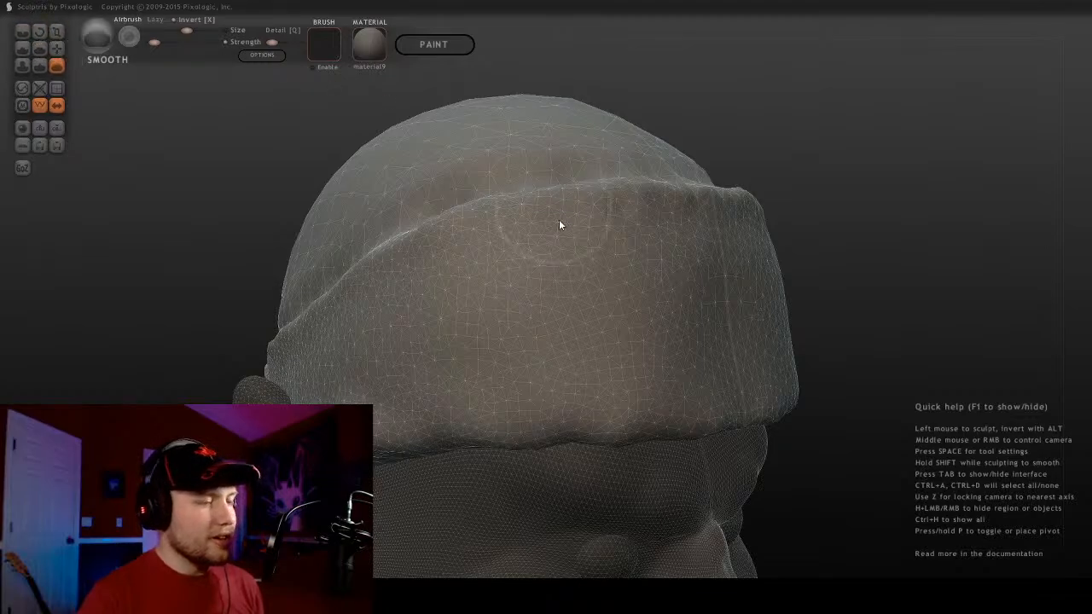
pyautogui.click(57, 35)
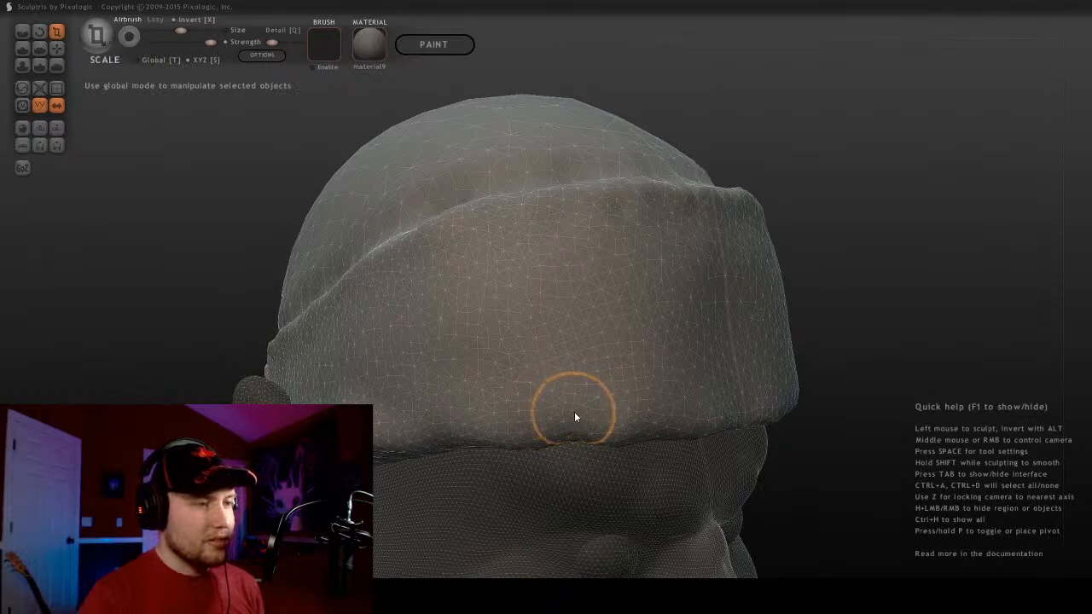
pyautogui.moveTo(574, 411); pyautogui.dragTo(572, 466, button='middle')
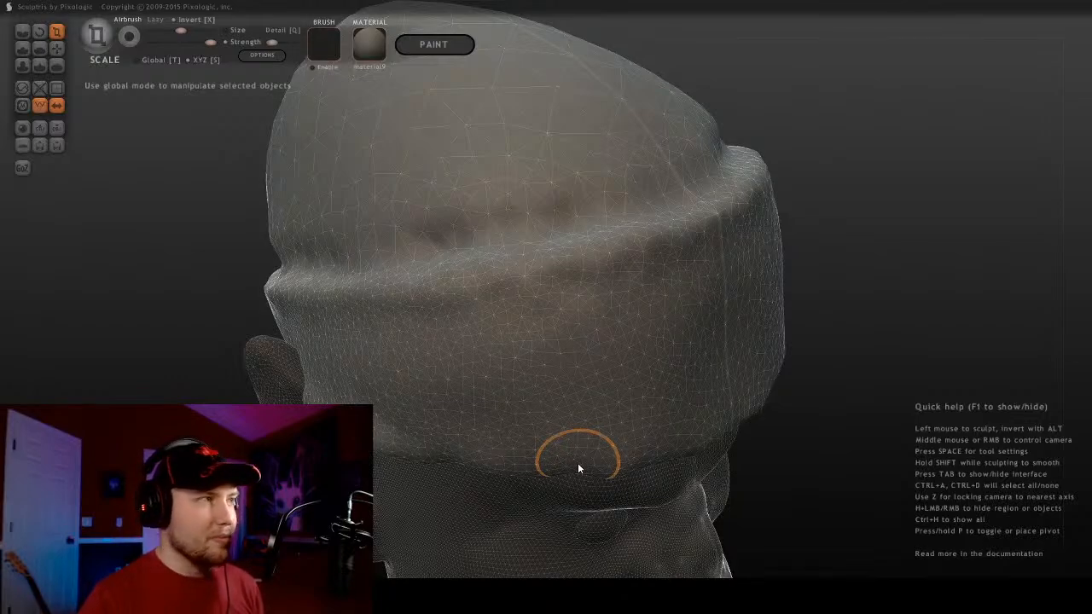
pyautogui.moveTo(622, 426); pyautogui.dragTo(333, 253, button='middle')
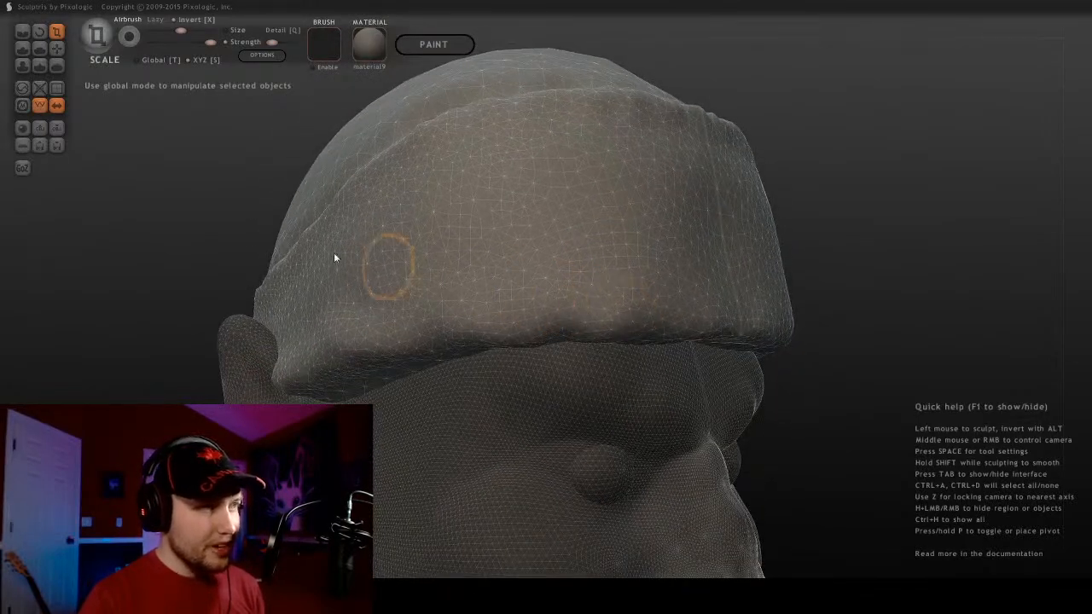
# Even out the dent in the band's lower edge above the eye with the Grab brush
pyautogui.click(57, 48)
pyautogui.moveTo(498, 264)
pyautogui.mouseDown(button='middle')
pyautogui.moveTo(589, 309)
pyautogui.moveTo(583, 346)
pyautogui.mouseUp(button='middle')
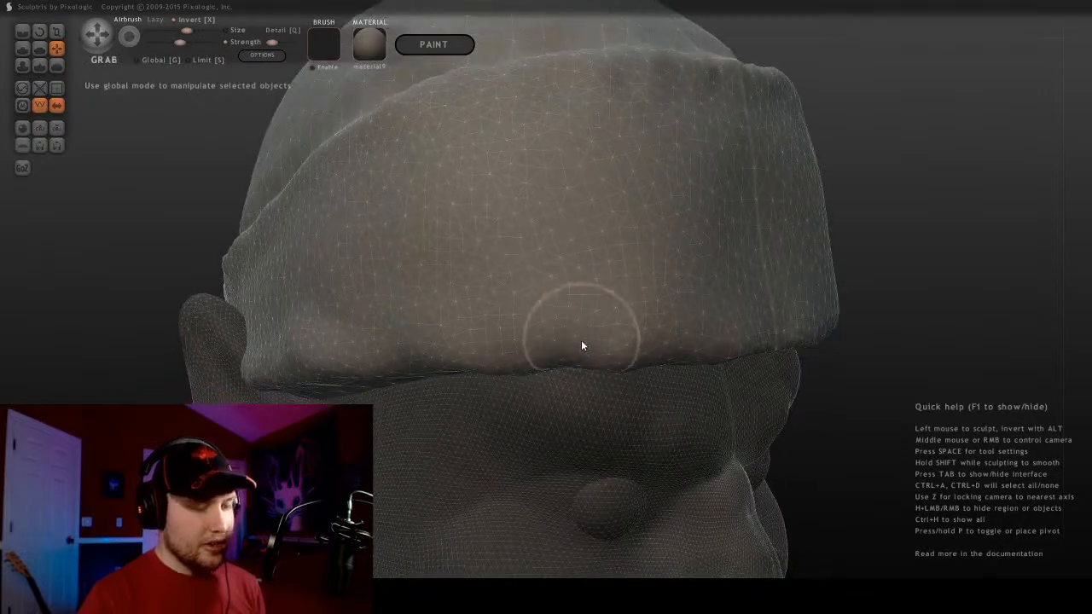
pyautogui.scroll(-2, 565, 348)
pyautogui.scroll(1, 563, 348)
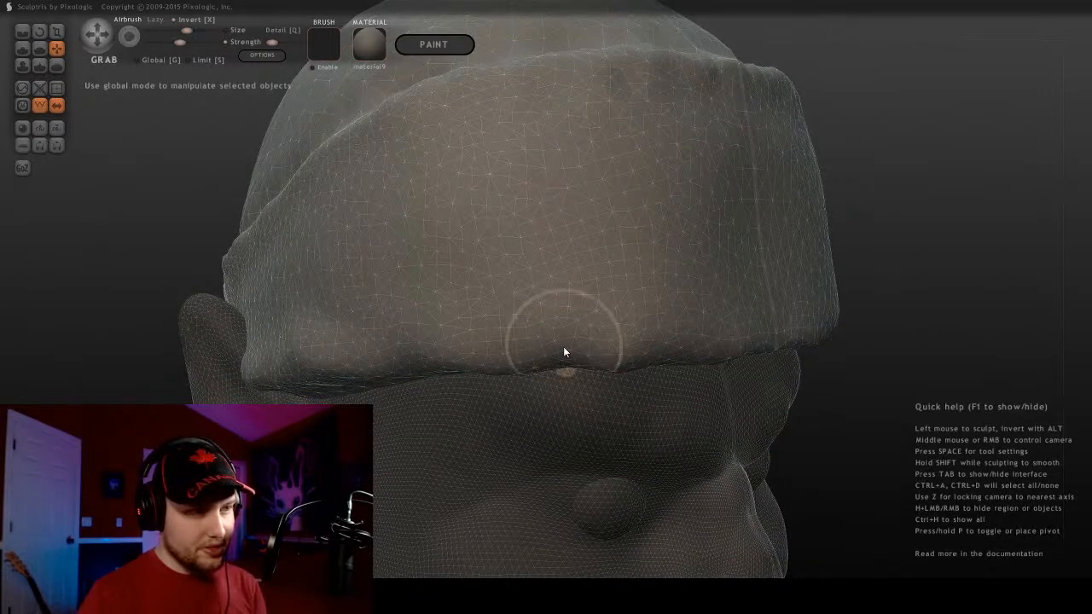
pyautogui.moveTo(563, 348); pyautogui.dragTo(558, 361)
pyautogui.scroll(-2, 559, 364)
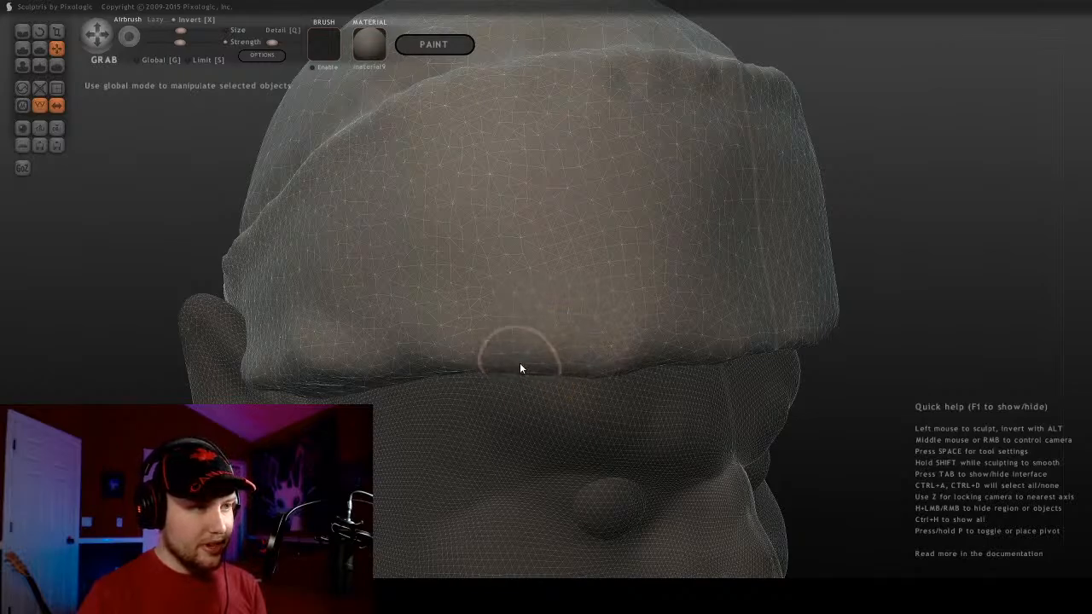
pyautogui.moveTo(600, 365); pyautogui.dragTo(745, 375, button='middle')
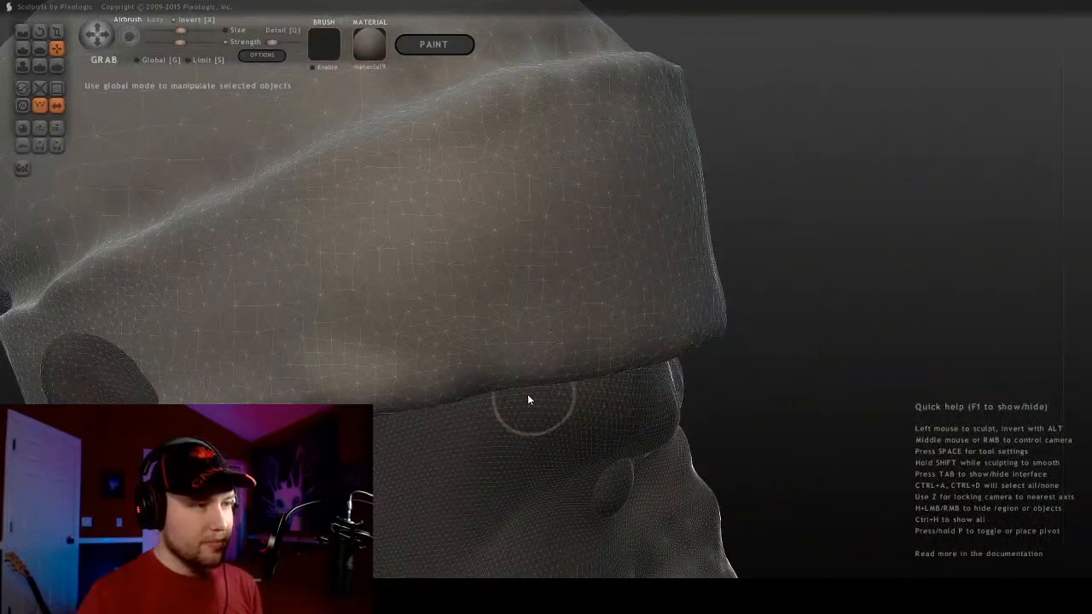
# Smooth the remaining lumps on the side of the hat band around the ear with the Smooth brush
pyautogui.moveTo(531, 395); pyautogui.dragTo(509, 482, button='middle')
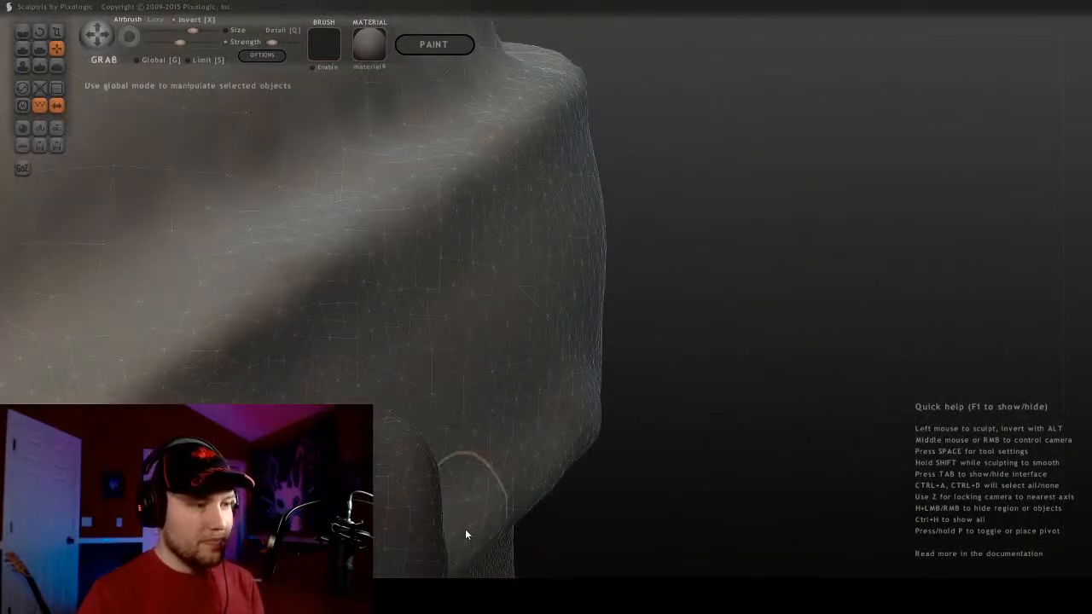
pyautogui.moveTo(465, 529)
pyautogui.mouseDown(button='middle')
pyautogui.moveTo(602, 412)
pyautogui.moveTo(596, 423)
pyautogui.mouseUp(button='middle')
pyautogui.scroll(-3, 606, 409)
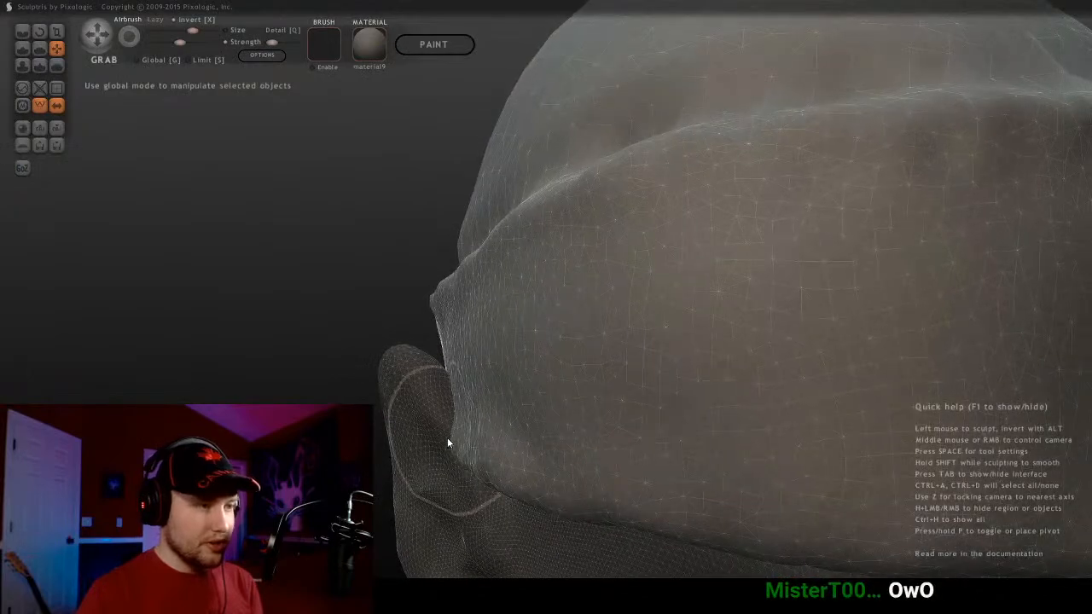
pyautogui.keyDown('shift'); pyautogui.scroll(-3, 449, 442); pyautogui.keyUp('shift')
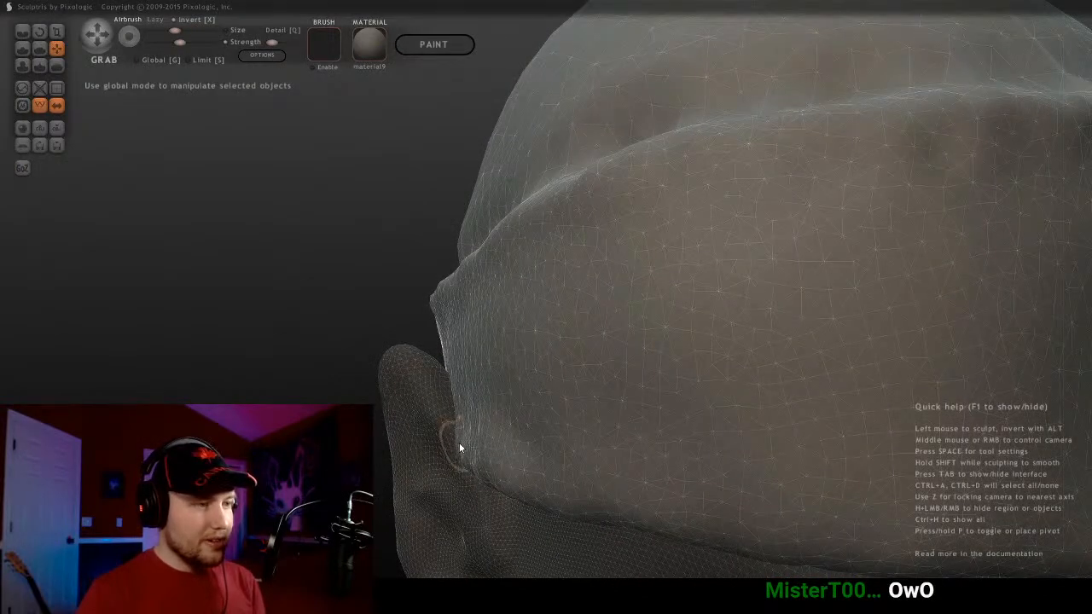
pyautogui.moveTo(455, 443)
pyautogui.mouseDown(button='middle')
pyautogui.moveTo(667, 403)
pyautogui.moveTo(709, 419)
pyautogui.moveTo(204, 208)
pyautogui.mouseUp(button='middle')
pyautogui.click(56, 66)
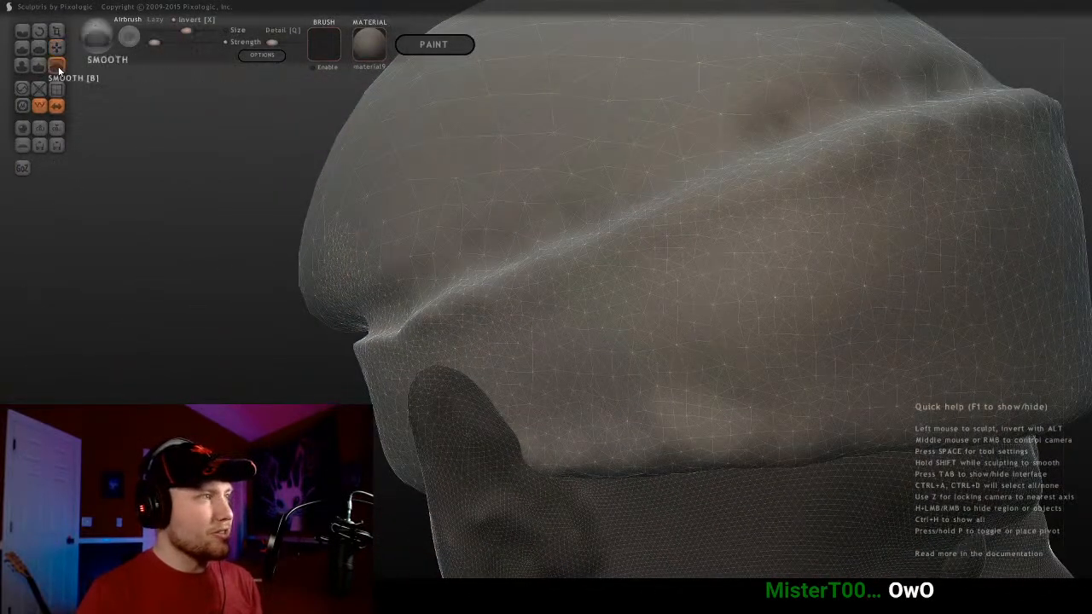
pyautogui.moveTo(358, 264); pyautogui.dragTo(850, 349, button='middle')
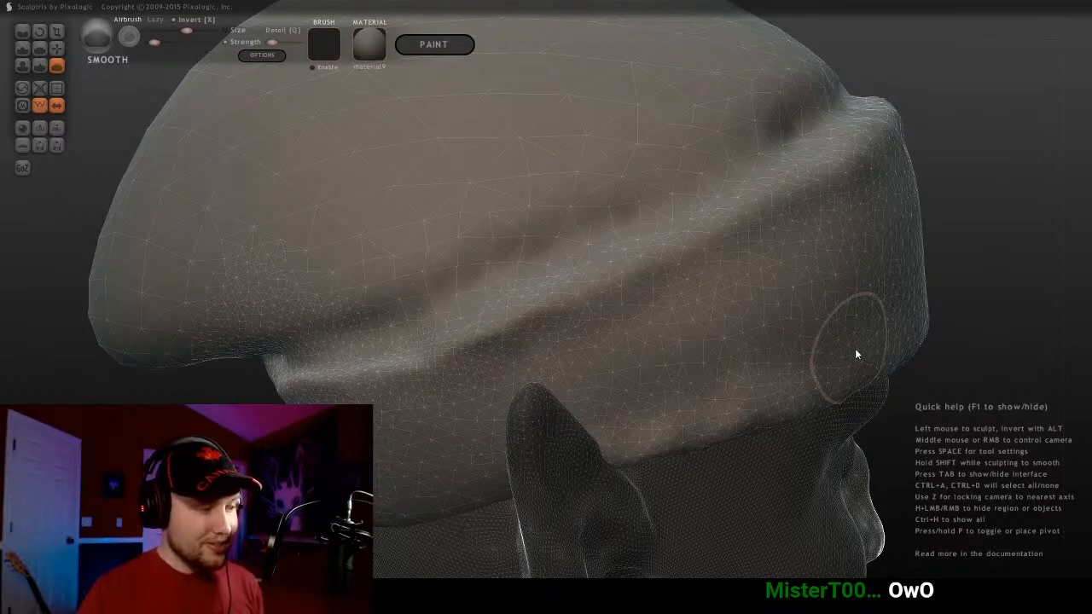
pyautogui.moveTo(857, 354)
pyautogui.mouseDown(button='middle')
pyautogui.moveTo(751, 347)
pyautogui.moveTo(554, 362)
pyautogui.mouseUp(button='middle')
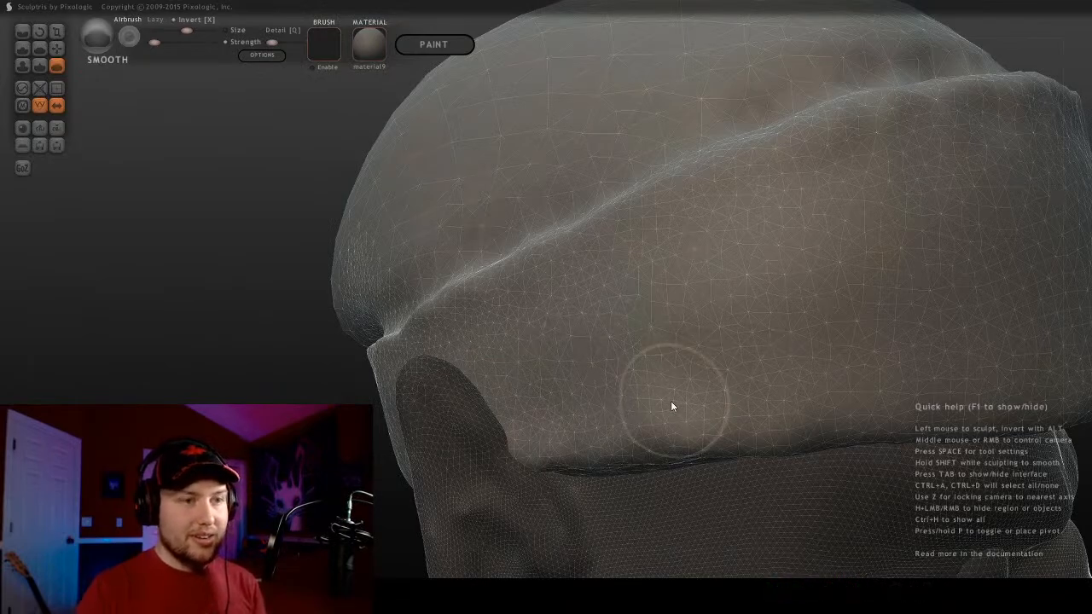
pyautogui.moveTo(797, 366)
pyautogui.mouseDown(button='middle')
pyautogui.moveTo(587, 341)
pyautogui.moveTo(709, 350)
pyautogui.mouseUp(button='middle')
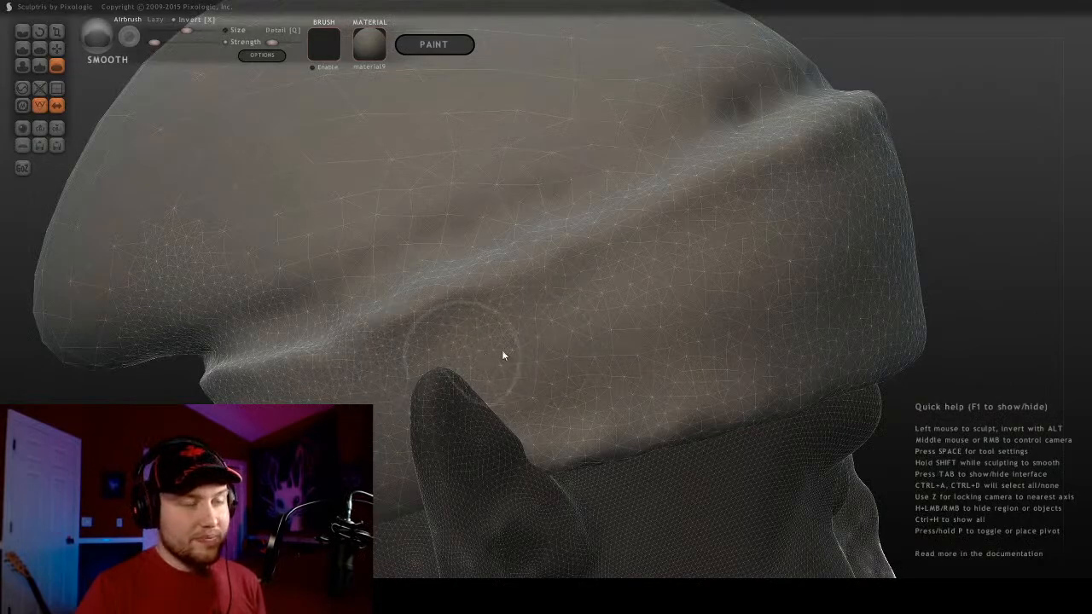
pyautogui.moveTo(524, 358); pyautogui.dragTo(576, 358, button='middle')
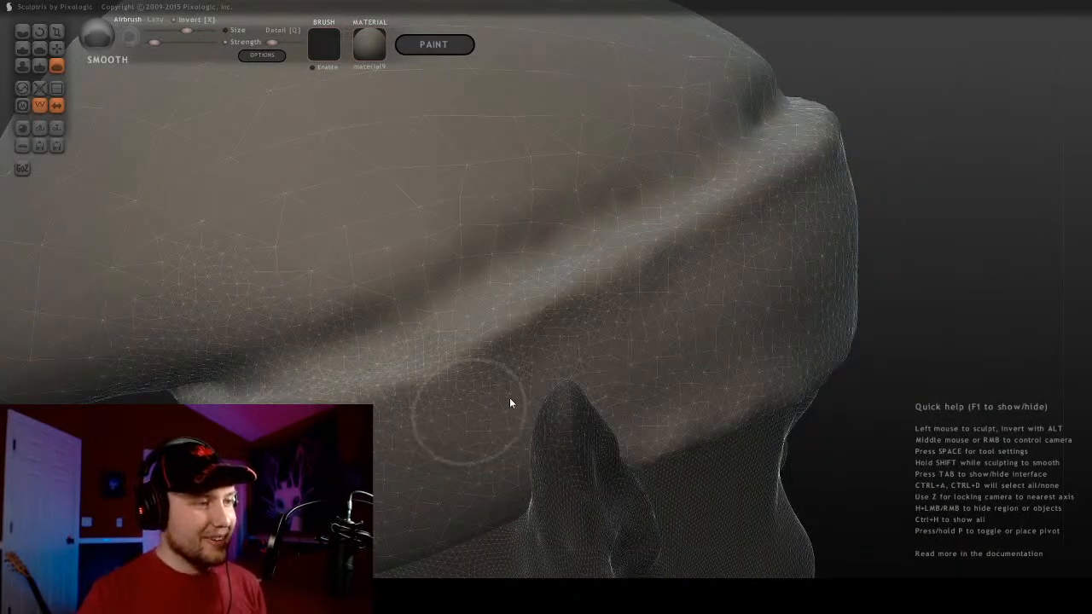
# Examine the smoothed hat band from both sides and from behind the ear
pyautogui.scroll(-5, 630, 309)
pyautogui.moveTo(630, 309); pyautogui.dragTo(617, 253, button='middle')
pyautogui.scroll(5, 419, 295)
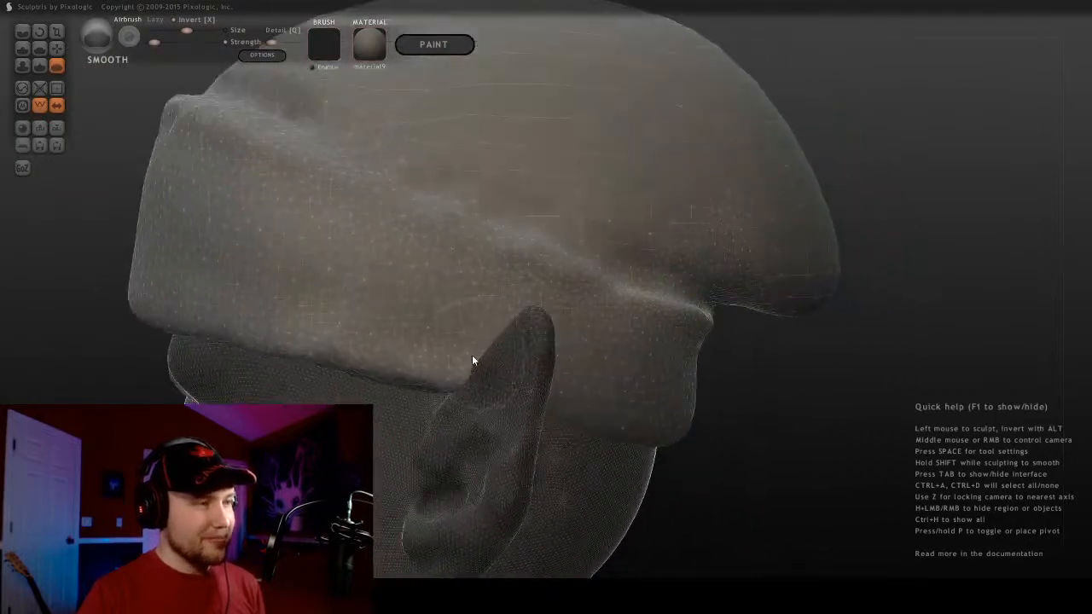
pyautogui.moveTo(480, 368); pyautogui.dragTo(491, 336, button='middle')
pyautogui.scroll(-4, 280, 297)
pyautogui.moveTo(278, 295); pyautogui.dragTo(514, 286, button='middle')
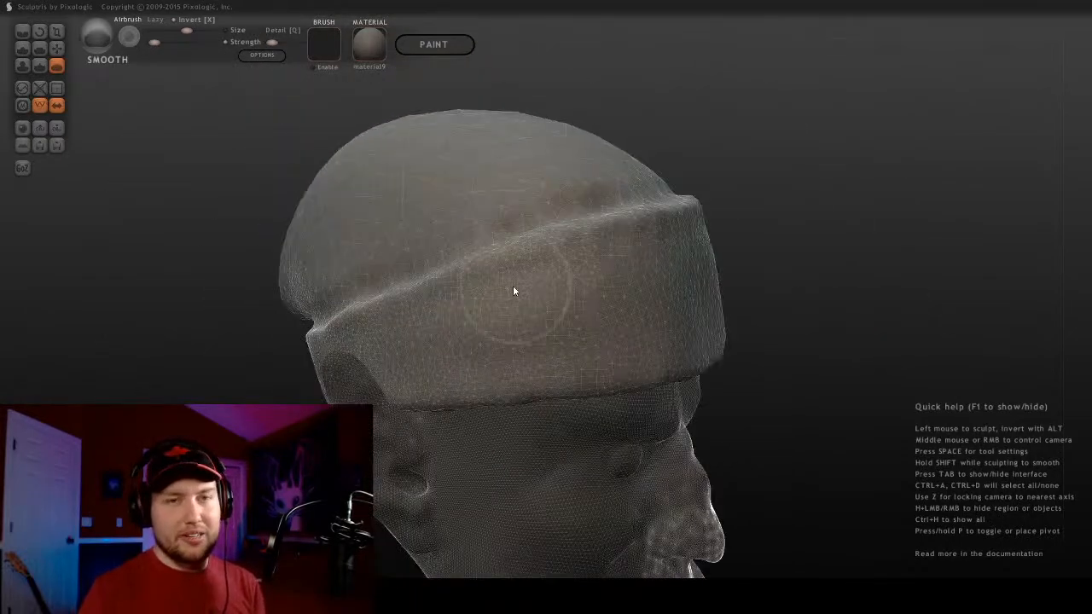
pyautogui.scroll(-4, 454, 274)
pyautogui.moveTo(768, 290); pyautogui.dragTo(463, 262, button='middle')
pyautogui.scroll(2, 538, 303)
pyautogui.moveTo(538, 309); pyautogui.dragTo(628, 258, button='middle')
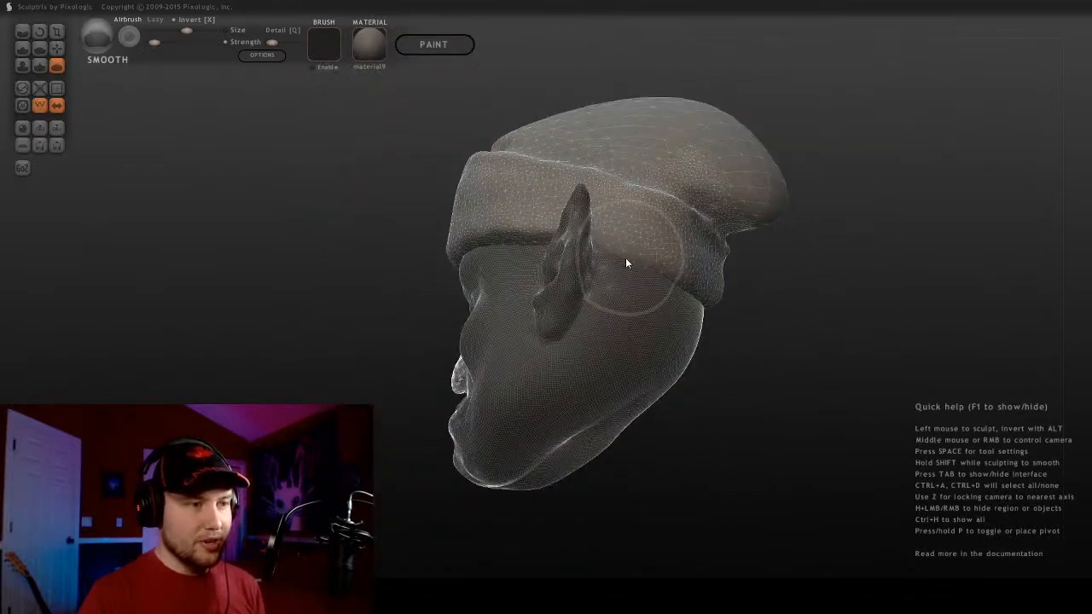
pyautogui.moveTo(473, 287); pyautogui.dragTo(384, 282, button='middle')
# Select the head and push the outline below and behind the ear slightly inward with the Grab brush
pyautogui.click(57, 48)
pyautogui.scroll(3, 657, 389)
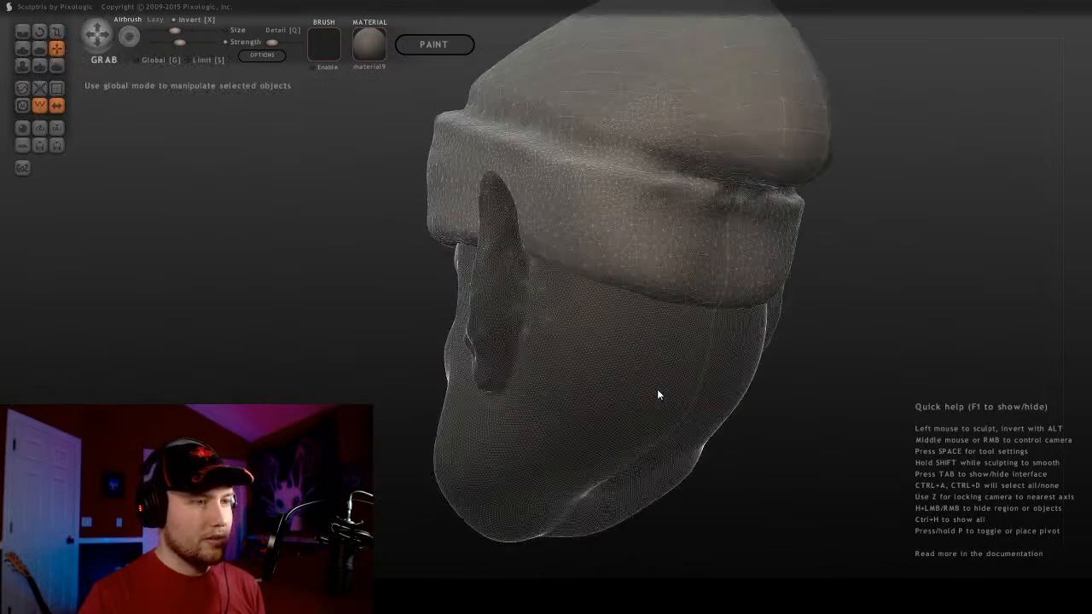
pyautogui.moveTo(673, 407)
pyautogui.mouseDown(button='middle')
pyautogui.moveTo(699, 418)
pyautogui.moveTo(611, 423)
pyautogui.moveTo(524, 453)
pyautogui.moveTo(500, 381)
pyautogui.moveTo(446, 432)
pyautogui.moveTo(511, 482)
pyautogui.mouseUp(button='middle')
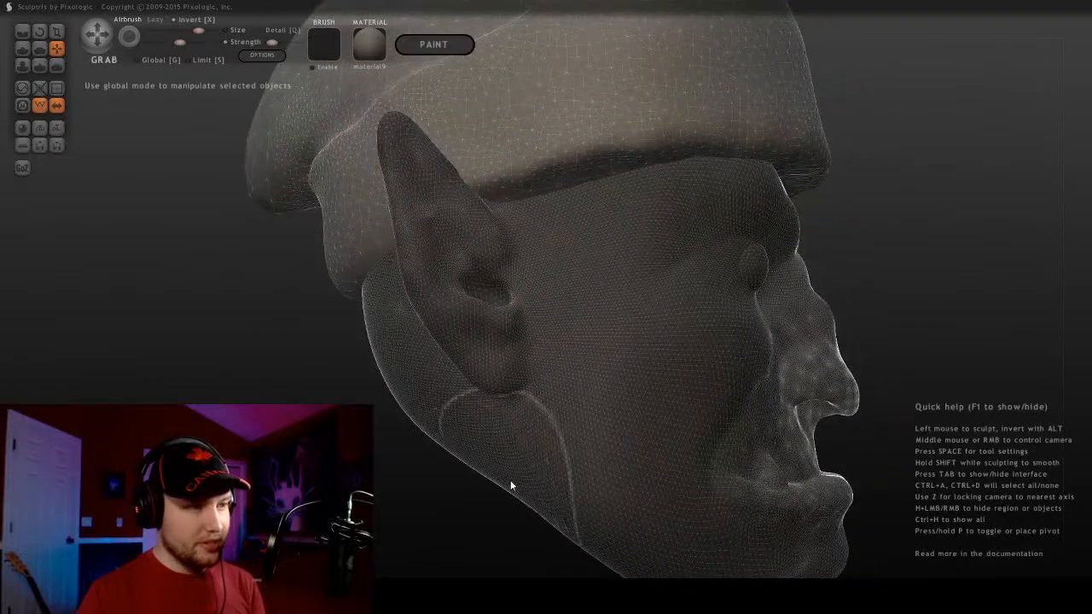
pyautogui.click(503, 484)
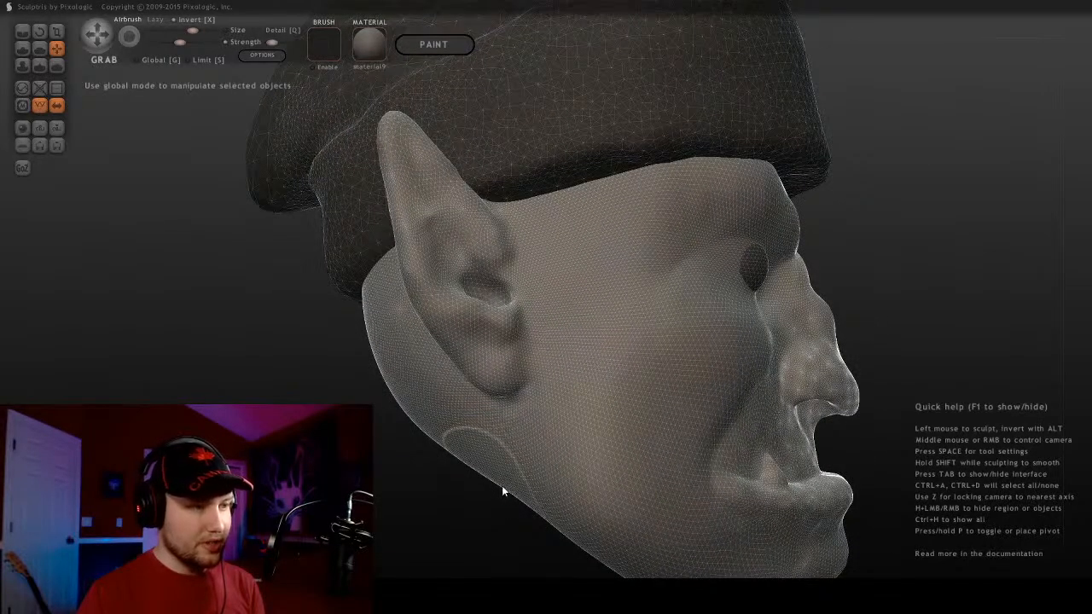
pyautogui.moveTo(501, 485); pyautogui.dragTo(507, 470)
pyautogui.moveTo(507, 469)
pyautogui.mouseDown(button='middle')
pyautogui.moveTo(574, 421)
pyautogui.moveTo(749, 431)
pyautogui.moveTo(696, 462)
pyautogui.mouseUp(button='middle')
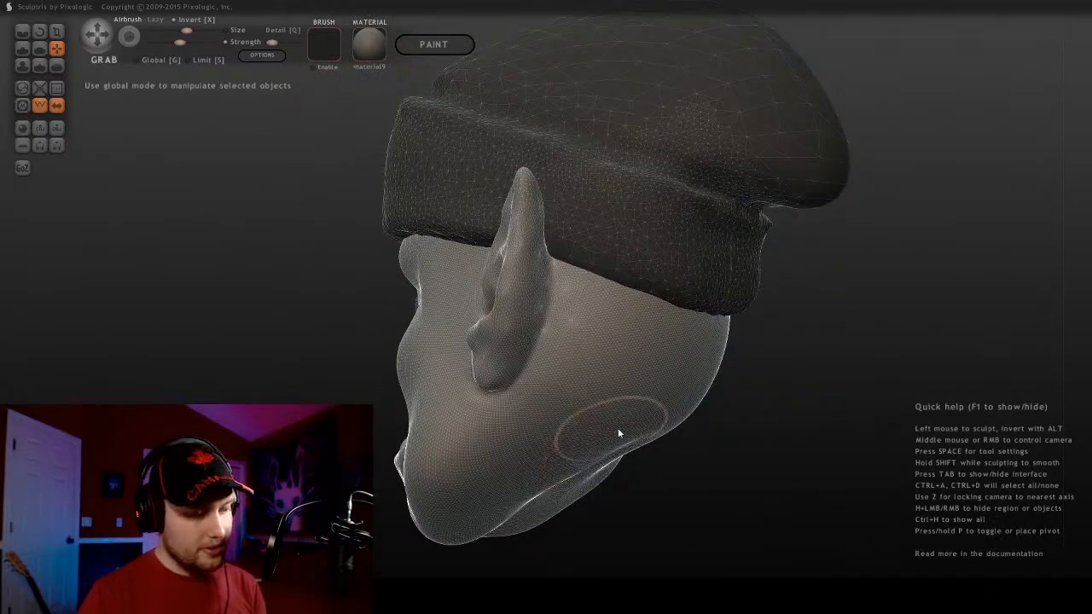
# Smooth the hat's crown along the fold where it meets the band with a reduced Smooth brush
pyautogui.moveTo(580, 319)
pyautogui.mouseDown(button='middle')
pyautogui.moveTo(621, 330)
pyautogui.moveTo(627, 359)
pyautogui.moveTo(682, 324)
pyautogui.moveTo(682, 310)
pyautogui.moveTo(625, 349)
pyautogui.mouseUp(button='middle')
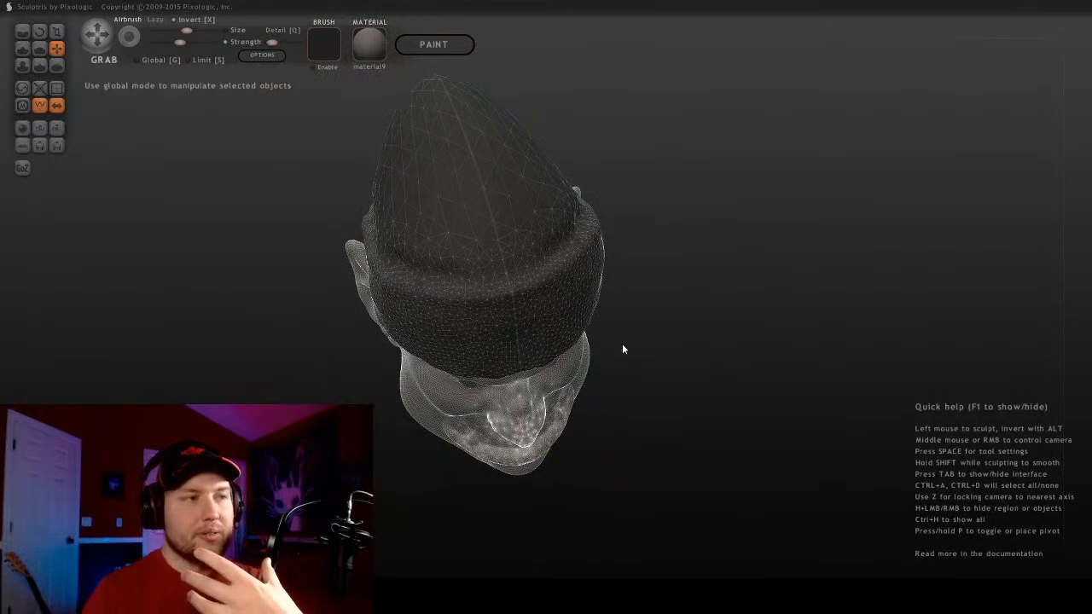
pyautogui.keyDown('alt'); pyautogui.moveTo(517, 259); pyautogui.dragTo(611, 254, button='middle'); pyautogui.keyUp('alt')
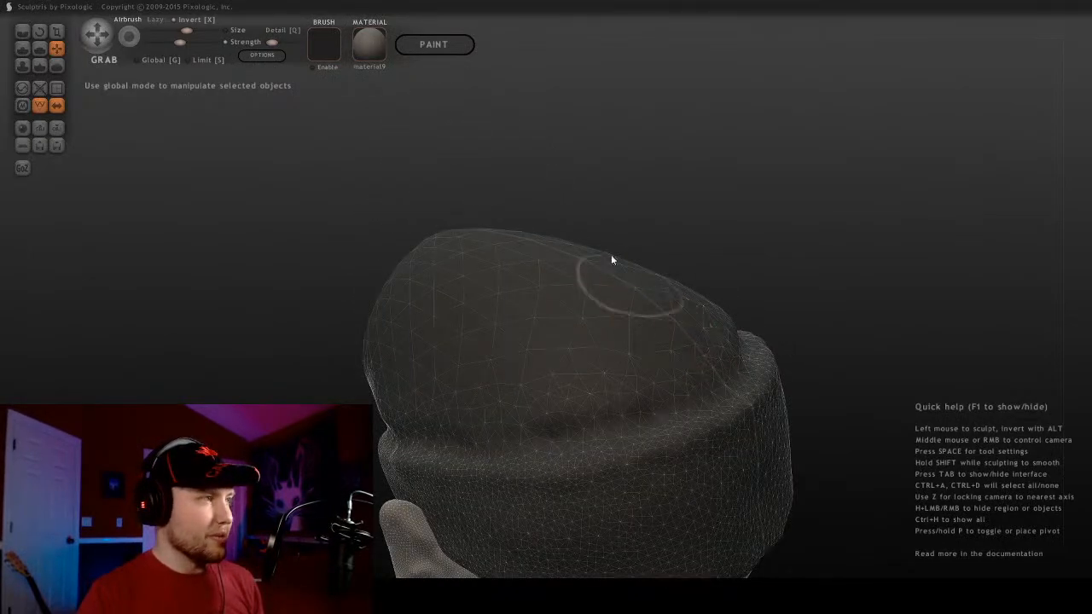
pyautogui.click(56, 66)
pyautogui.moveTo(702, 366); pyautogui.dragTo(659, 426, button='middle')
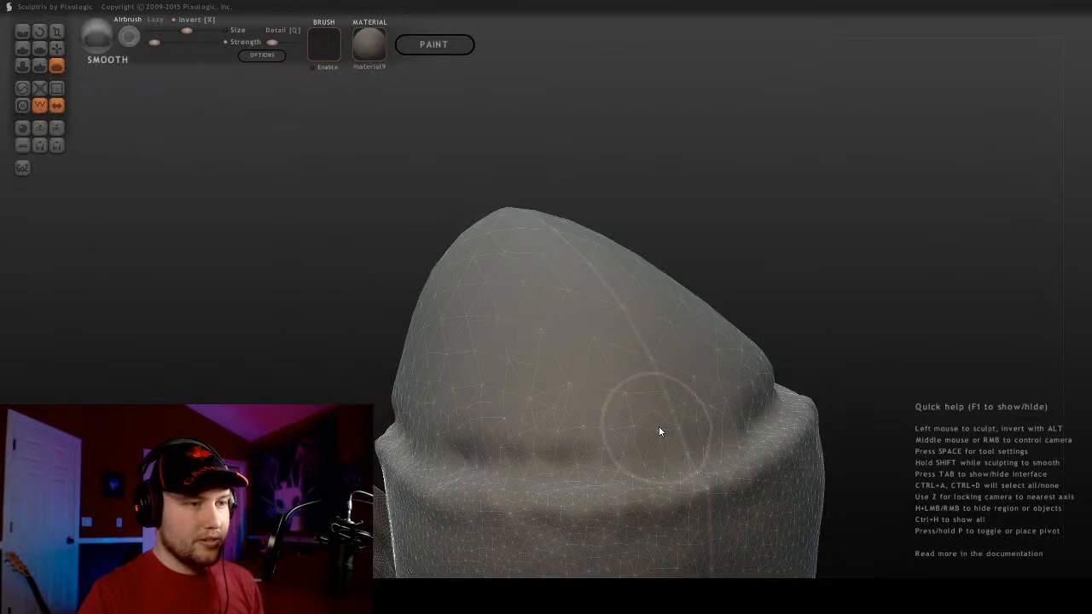
pyautogui.press('[')
pyautogui.moveTo(637, 424)
pyautogui.mouseDown()
pyautogui.moveTo(559, 441)
pyautogui.moveTo(452, 431)
pyautogui.mouseUp()
pyautogui.moveTo(457, 429); pyautogui.dragTo(646, 405, button='middle')
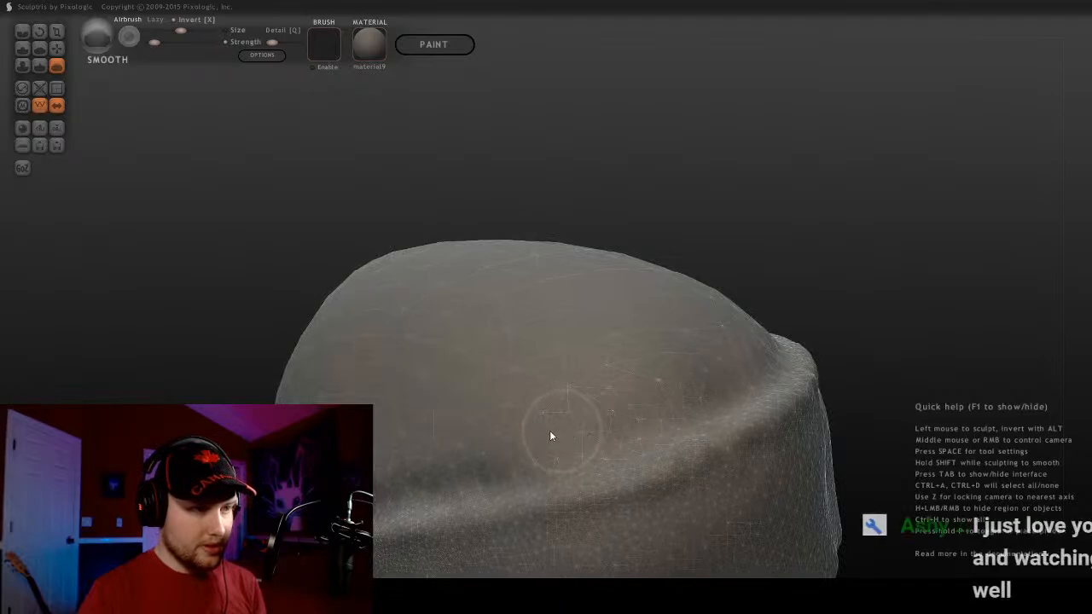
pyautogui.moveTo(486, 438); pyautogui.dragTo(604, 414, button='middle')
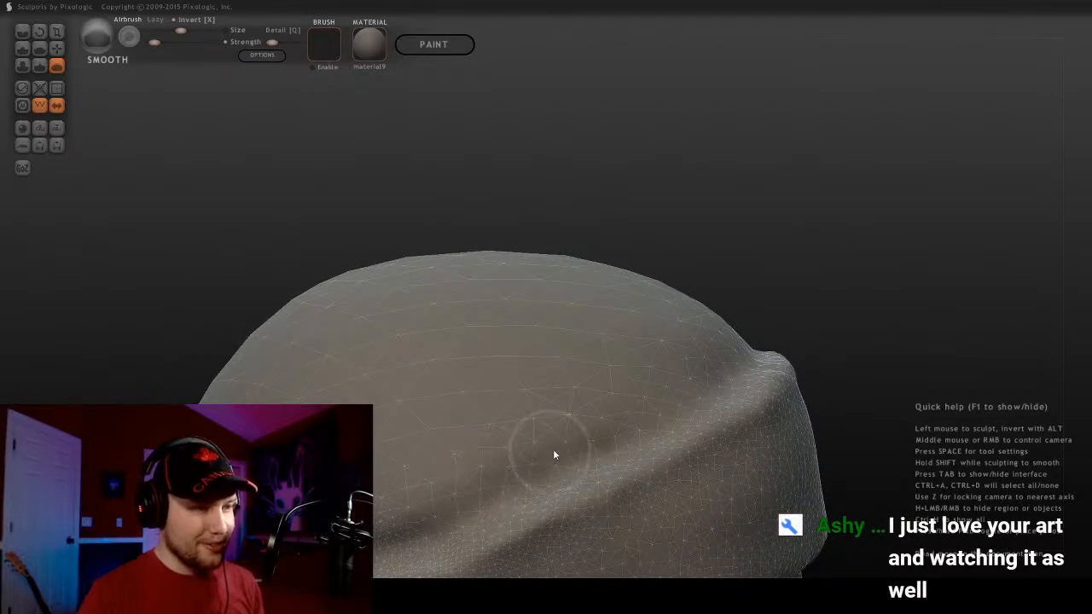
pyautogui.moveTo(467, 493); pyautogui.dragTo(694, 324, button='middle')
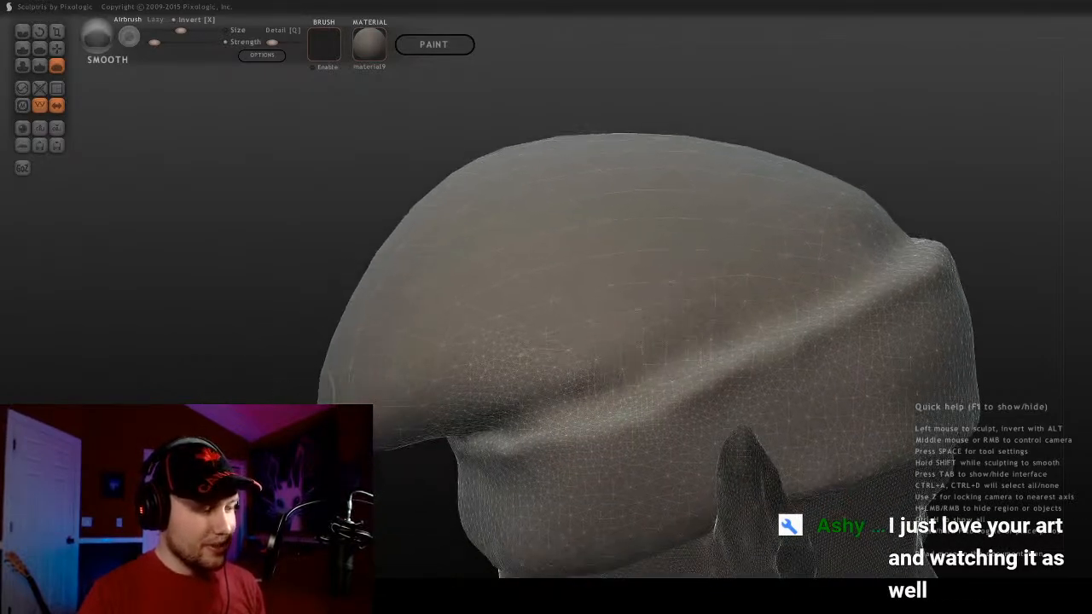
pyautogui.moveTo(609, 365); pyautogui.dragTo(644, 383, button='middle')
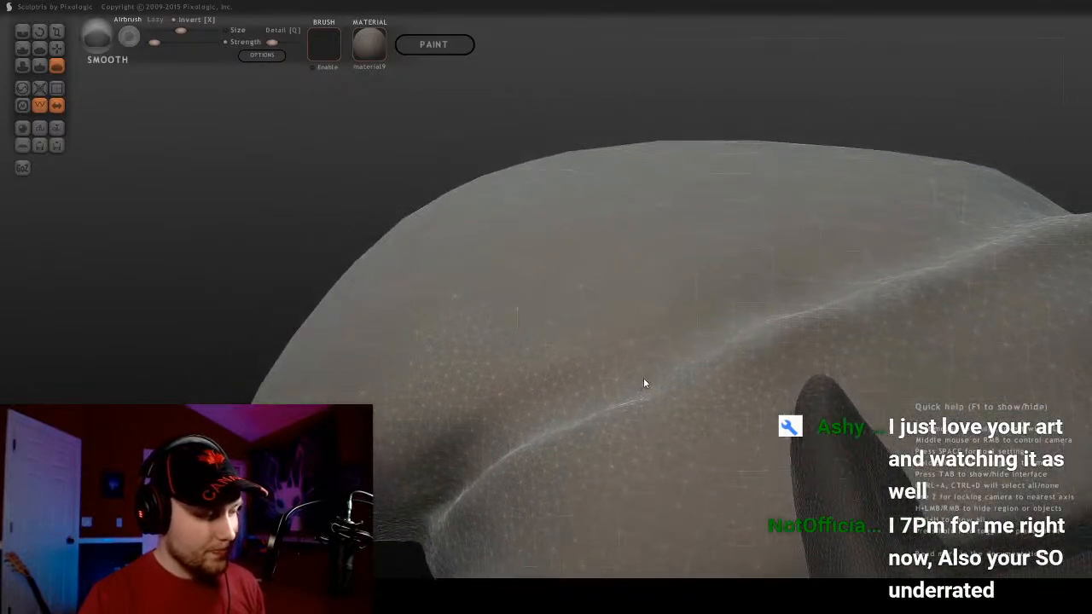
pyautogui.moveTo(706, 397)
pyautogui.mouseDown(button='middle')
pyautogui.moveTo(673, 392)
pyautogui.moveTo(744, 397)
pyautogui.moveTo(344, 254)
pyautogui.mouseUp(button='middle')
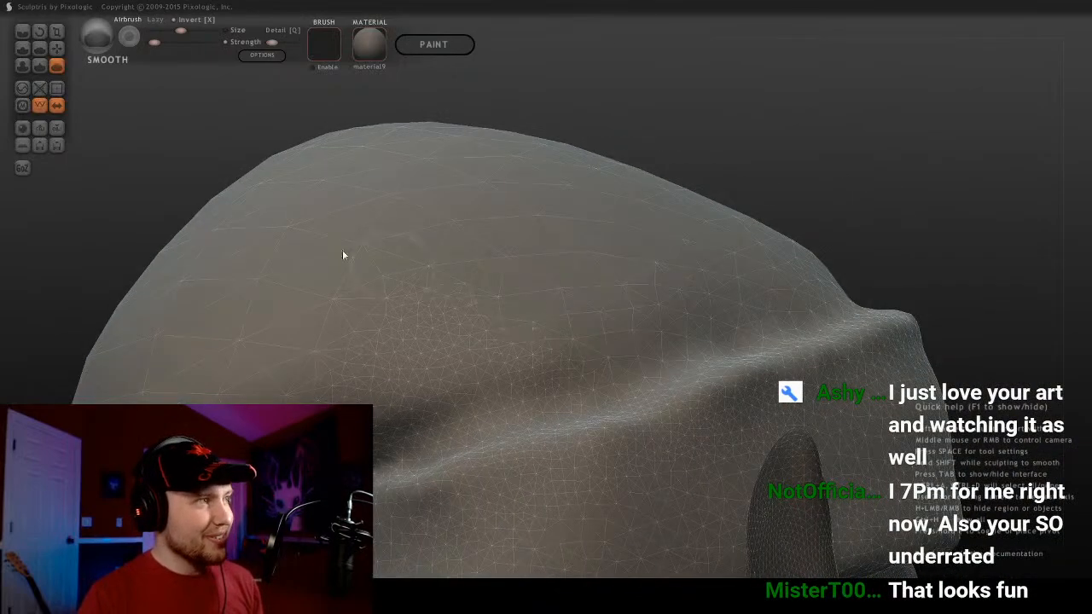
# Carve the seam between the hat's crown and the band along the sides and back with the Crease brush
pyautogui.click(22, 32)
pyautogui.moveTo(513, 439)
pyautogui.mouseDown(button='middle')
pyautogui.moveTo(616, 363)
pyautogui.moveTo(602, 395)
pyautogui.moveTo(780, 322)
pyautogui.moveTo(629, 368)
pyautogui.moveTo(554, 447)
pyautogui.mouseUp(button='middle')
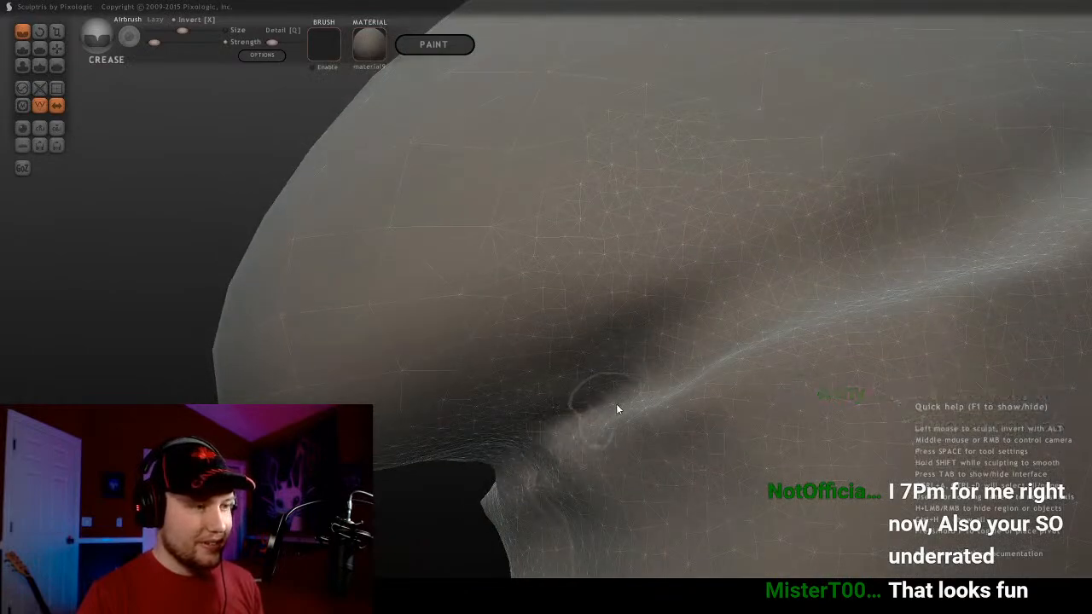
pyautogui.moveTo(616, 403); pyautogui.dragTo(406, 242, button='middle')
pyautogui.moveTo(614, 355); pyautogui.dragTo(517, 483, button='middle')
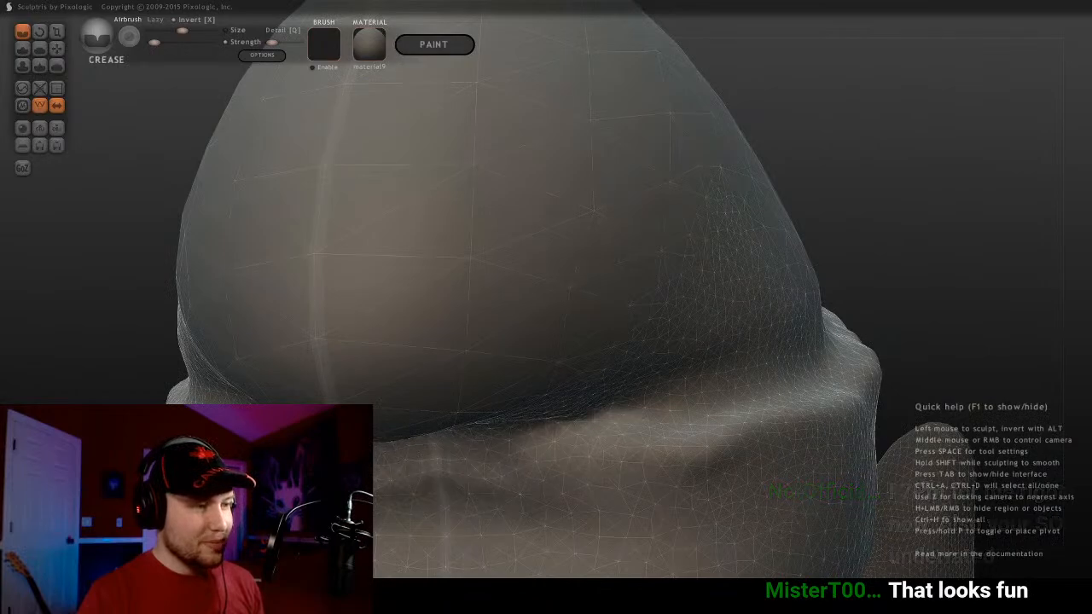
pyautogui.moveTo(528, 342); pyautogui.dragTo(685, 368, button='middle')
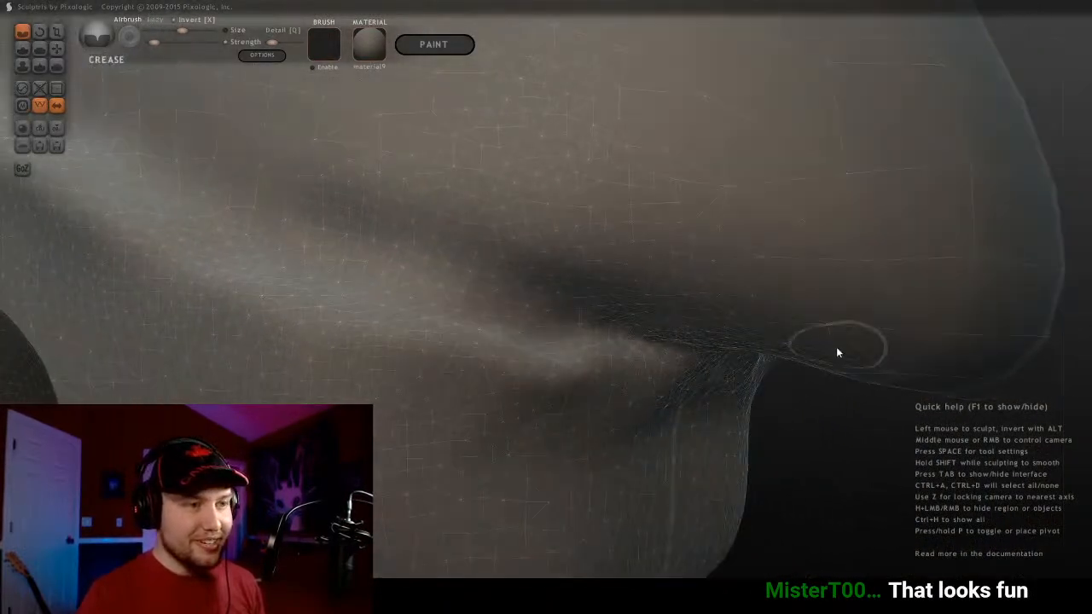
pyautogui.moveTo(839, 353)
pyautogui.mouseDown(button='middle')
pyautogui.moveTo(427, 245)
pyautogui.moveTo(731, 312)
pyautogui.moveTo(751, 397)
pyautogui.mouseUp(button='middle')
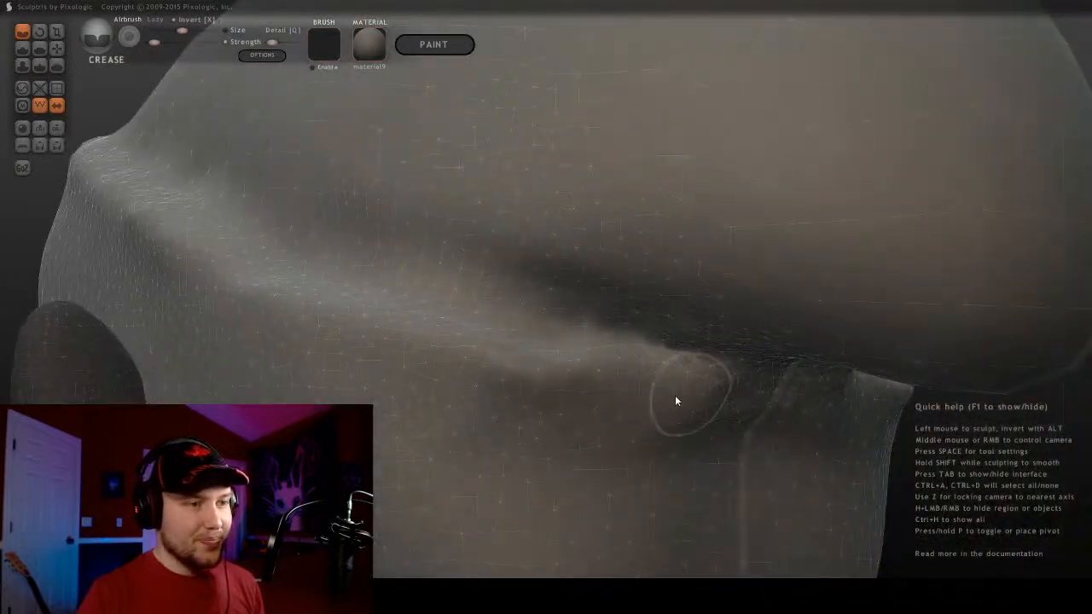
pyautogui.moveTo(634, 407); pyautogui.dragTo(285, 200, button='middle')
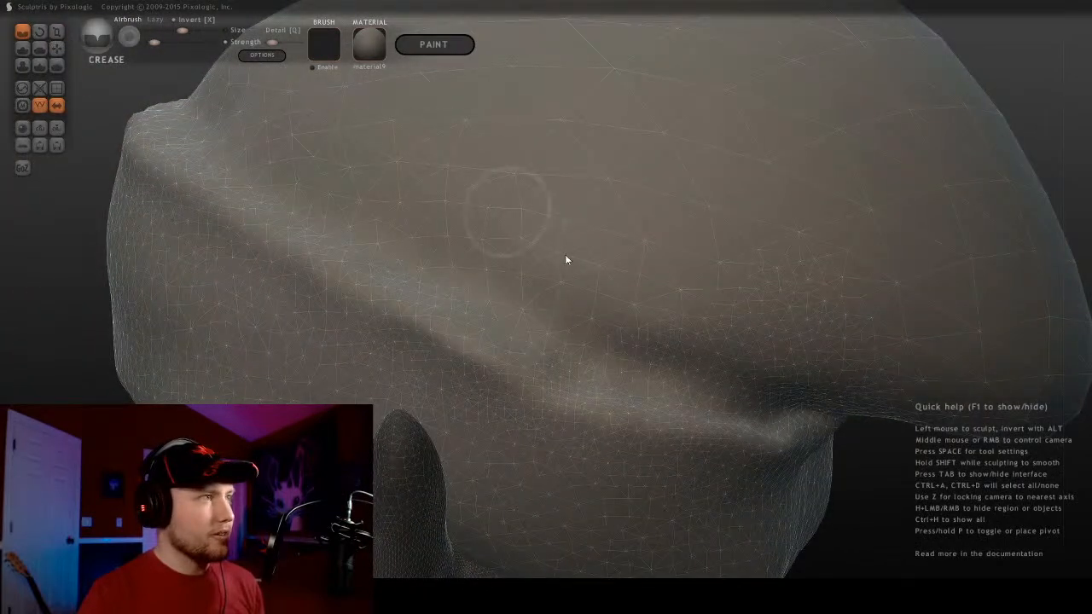
pyautogui.moveTo(566, 256); pyautogui.dragTo(553, 399, button='middle')
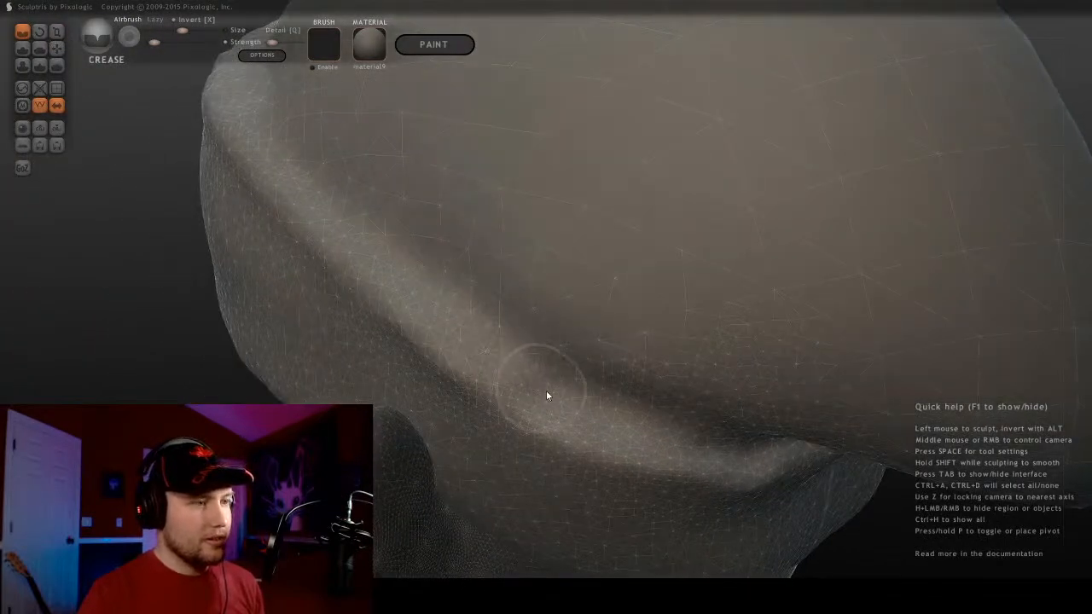
pyautogui.moveTo(693, 442); pyautogui.dragTo(529, 290, button='middle')
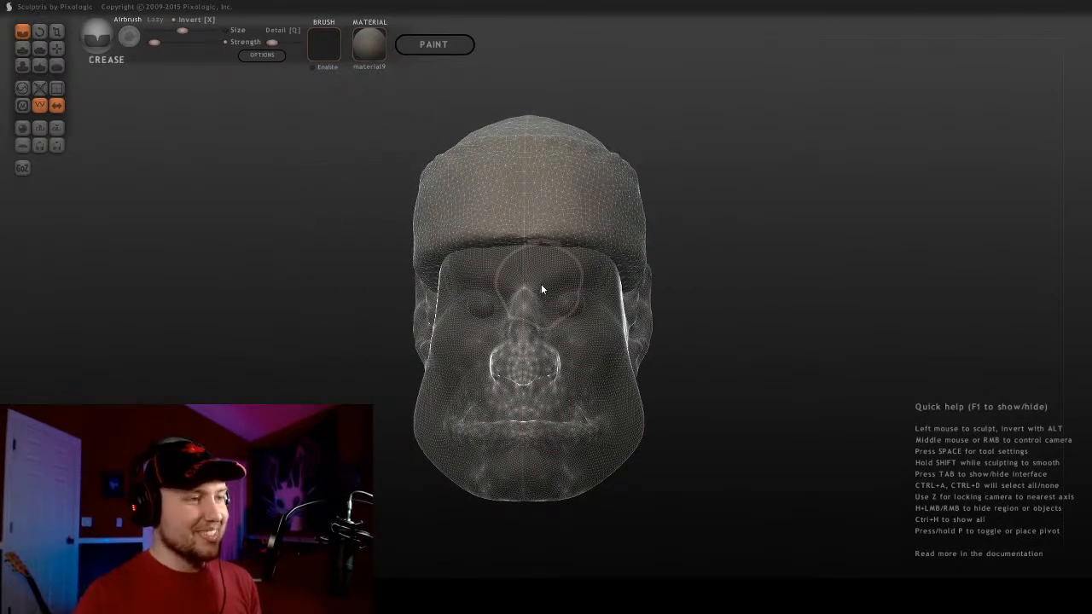
# Examine the hat and head from the front and the side, including a close look at the eyes and nose
pyautogui.moveTo(526, 294); pyautogui.dragTo(587, 344, button='middle')
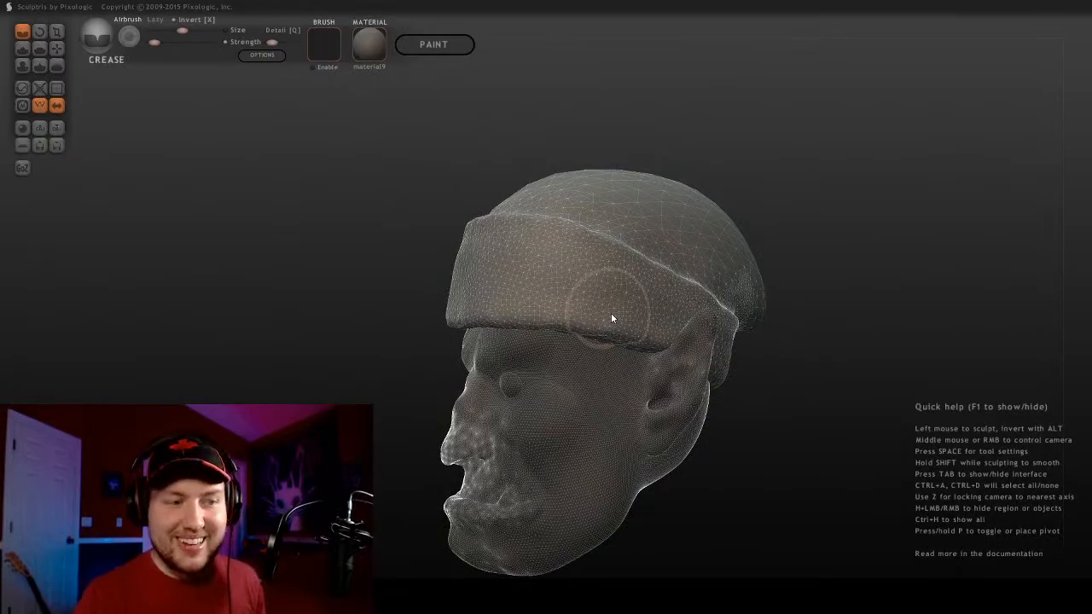
pyautogui.moveTo(611, 315); pyautogui.dragTo(732, 313, button='middle')
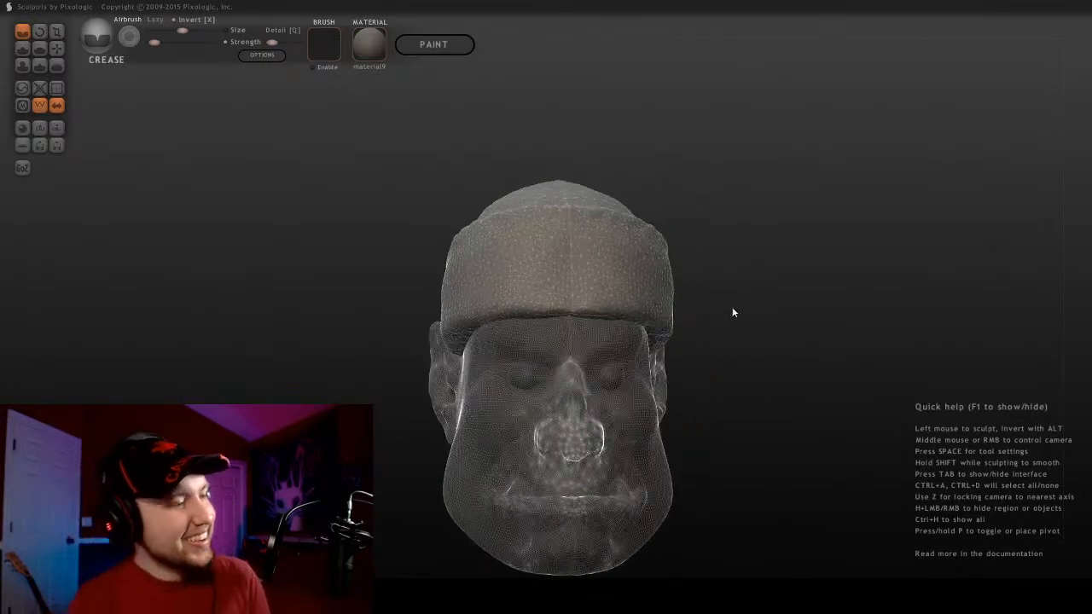
pyautogui.scroll(3, 638, 407)
pyautogui.scroll(5, 660, 292)
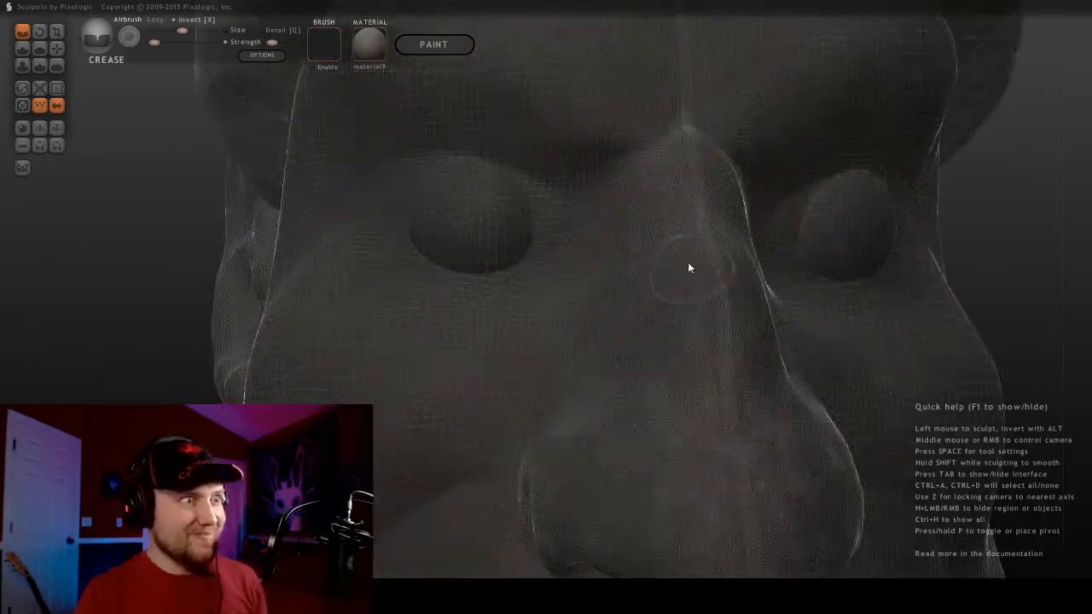
pyautogui.moveTo(688, 262); pyautogui.dragTo(495, 272, button='middle')
pyautogui.scroll(-5, 495, 272)
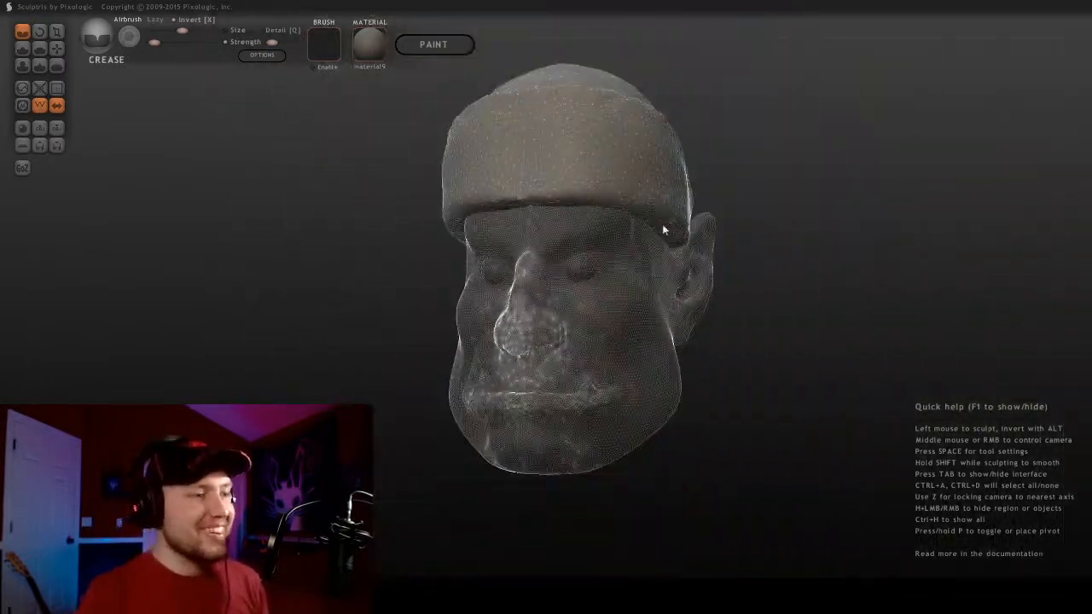
# Carve two curved folds into the back of the hat's crown, running down to the band, with a stronger Crease brush
pyautogui.moveTo(663, 231); pyautogui.dragTo(528, 420, button='middle')
pyautogui.scroll(4, 608, 320)
pyautogui.moveTo(608, 320); pyautogui.dragTo(485, 288, button='middle')
pyautogui.scroll(2, 665, 378)
pyautogui.moveTo(664, 372); pyautogui.dragTo(850, 390, button='middle')
pyautogui.scroll(3, 664, 389)
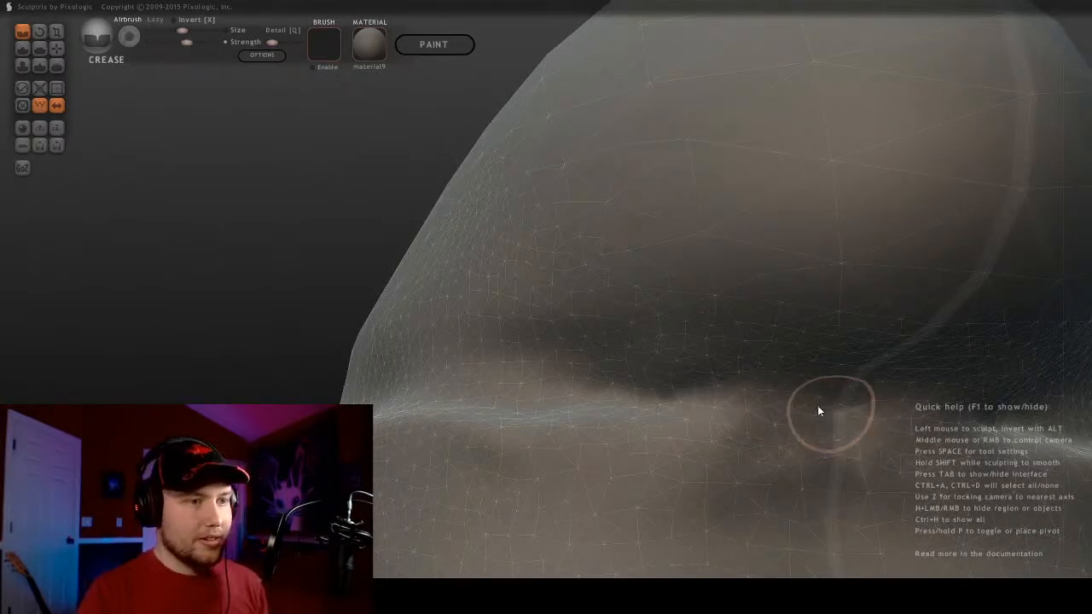
pyautogui.moveTo(579, 382)
pyautogui.mouseDown(button='middle')
pyautogui.moveTo(694, 416)
pyautogui.moveTo(682, 434)
pyautogui.mouseUp(button='middle')
pyautogui.moveTo(435, 263)
pyautogui.mouseDown()
pyautogui.moveTo(491, 348)
pyautogui.moveTo(667, 455)
pyautogui.mouseUp()
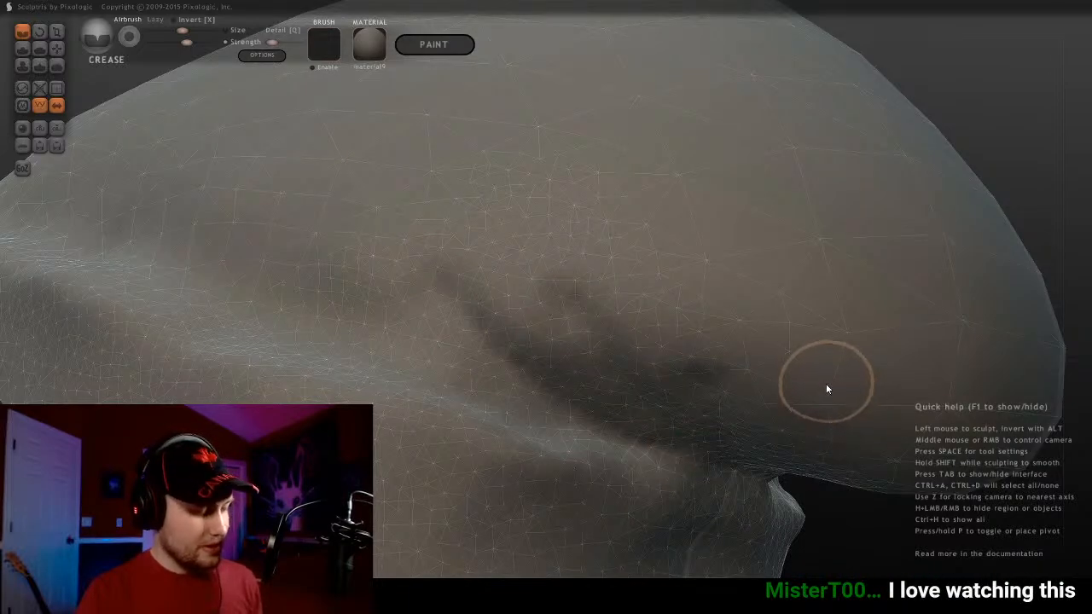
pyautogui.moveTo(562, 286); pyautogui.dragTo(719, 455)
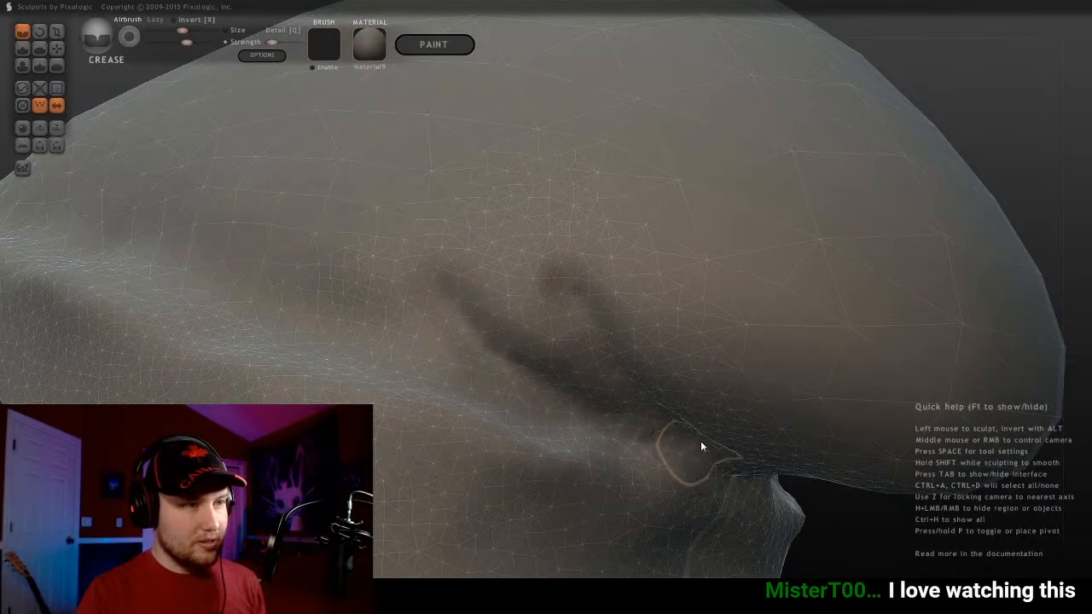
pyautogui.moveTo(746, 460); pyautogui.dragTo(829, 331, button='middle')
pyautogui.moveTo(829, 337)
pyautogui.mouseDown()
pyautogui.moveTo(939, 314)
pyautogui.moveTo(767, 353)
pyautogui.moveTo(937, 342)
pyautogui.moveTo(946, 354)
pyautogui.mouseUp()
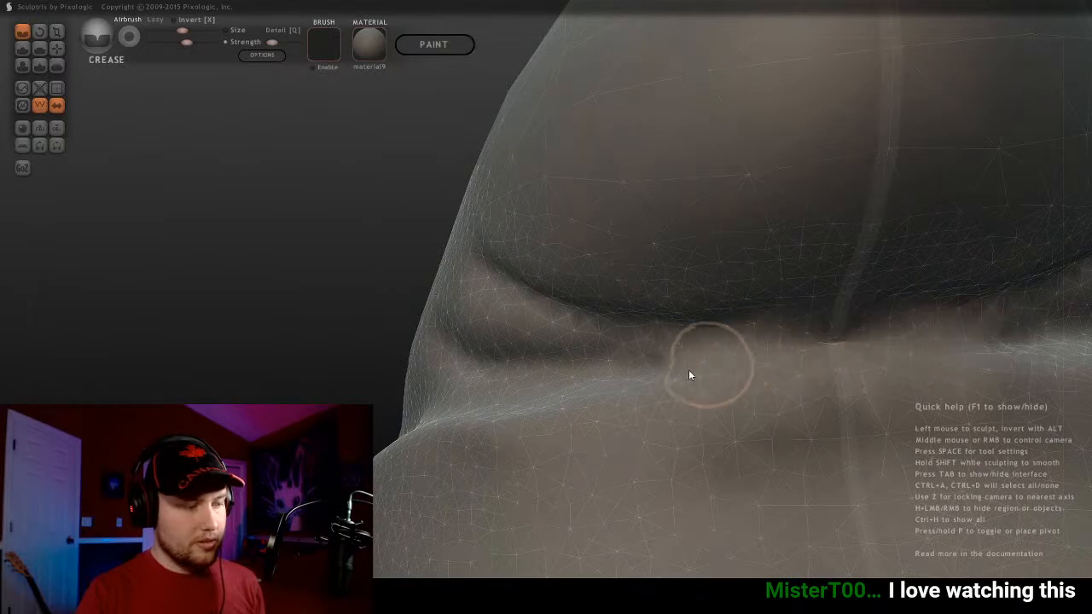
pyautogui.moveTo(690, 373)
pyautogui.mouseDown(button='middle')
pyautogui.moveTo(707, 415)
pyautogui.moveTo(699, 429)
pyautogui.moveTo(578, 312)
pyautogui.mouseUp(button='middle')
pyautogui.scroll(2, 582, 310)
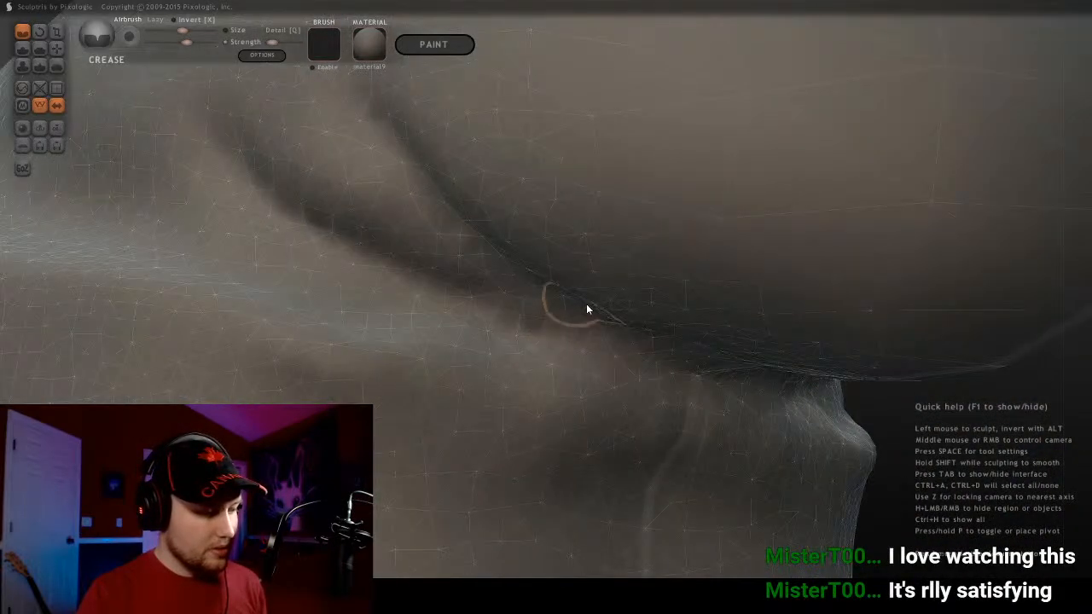
pyautogui.scroll(-5, 585, 310)
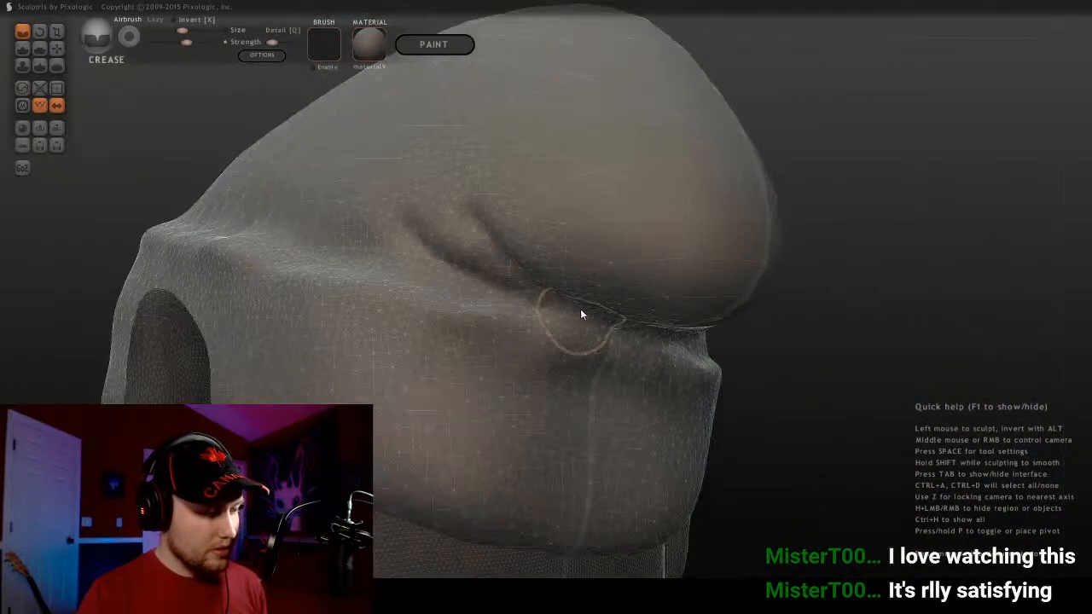
# Examine the carved folds and the seam between crown and band around the back, side and front of the hat
pyautogui.moveTo(580, 309)
pyautogui.mouseDown(button='middle')
pyautogui.moveTo(476, 367)
pyautogui.moveTo(608, 405)
pyautogui.moveTo(639, 426)
pyautogui.moveTo(586, 421)
pyautogui.mouseUp(button='middle')
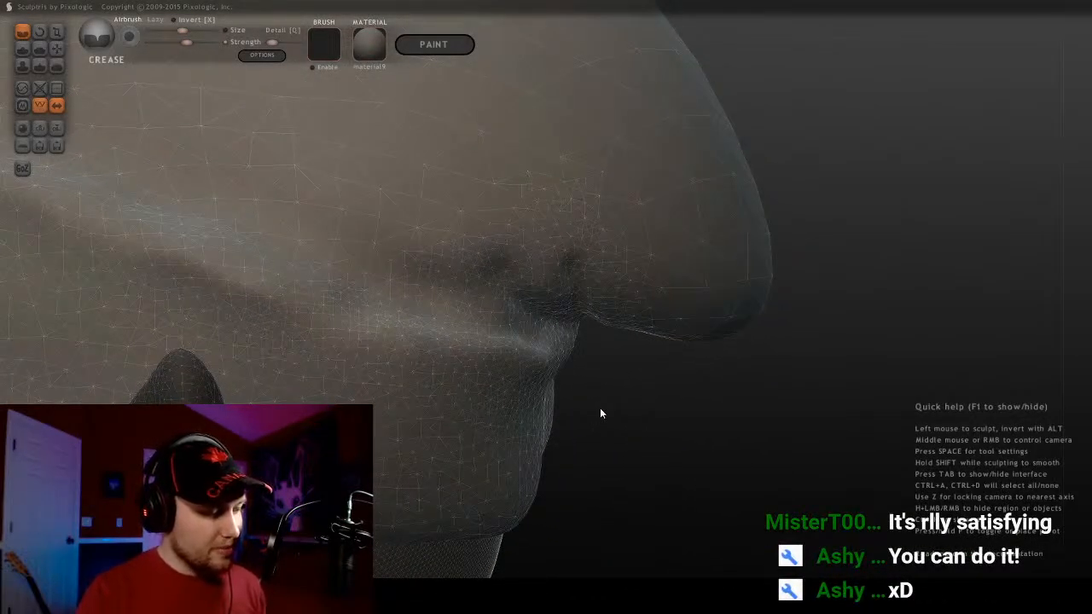
pyautogui.scroll(2, 597, 416)
pyautogui.moveTo(763, 417)
pyautogui.mouseDown(button='middle')
pyautogui.moveTo(598, 370)
pyautogui.moveTo(655, 427)
pyautogui.mouseUp(button='middle')
pyautogui.press(']')
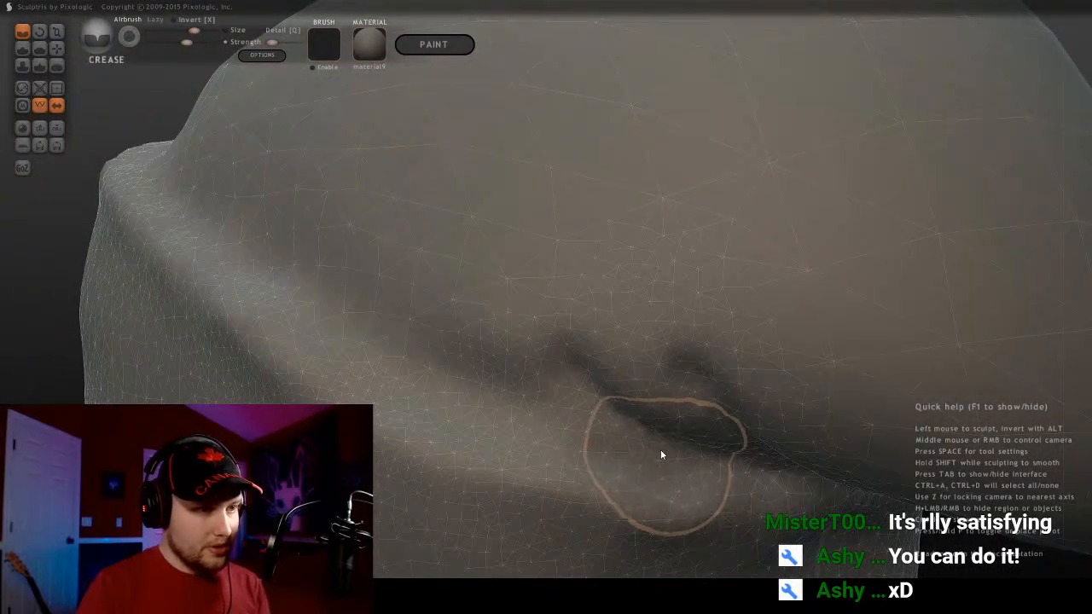
pyautogui.moveTo(559, 449)
pyautogui.mouseDown(button='middle')
pyautogui.moveTo(680, 424)
pyautogui.moveTo(739, 426)
pyautogui.moveTo(748, 493)
pyautogui.moveTo(691, 336)
pyautogui.mouseUp(button='middle')
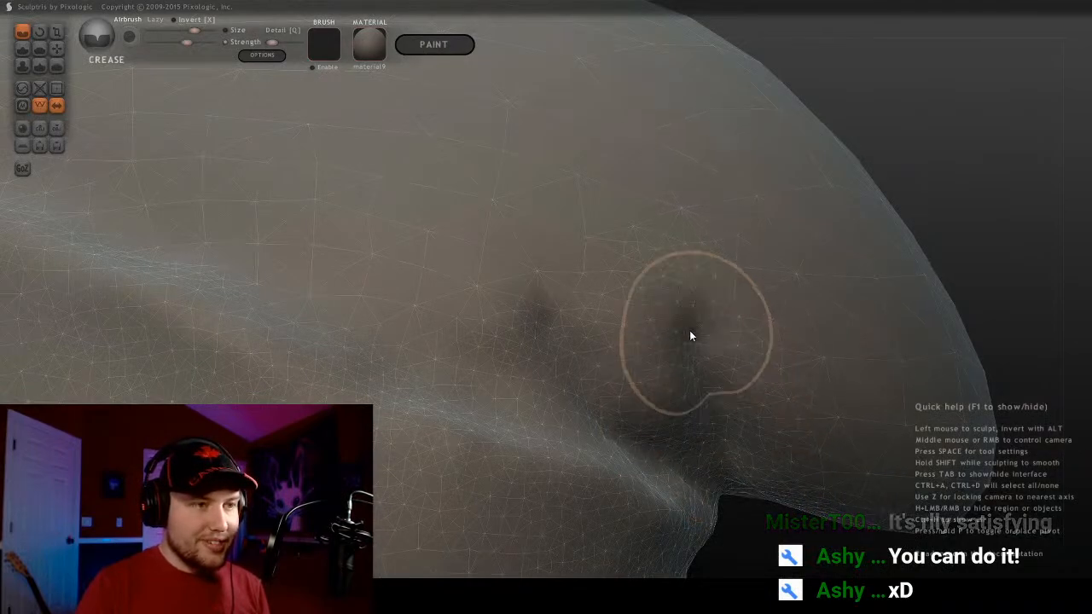
pyautogui.moveTo(742, 112)
pyautogui.mouseDown(button='middle')
pyautogui.moveTo(668, 221)
pyautogui.moveTo(558, 293)
pyautogui.moveTo(519, 284)
pyautogui.moveTo(588, 274)
pyautogui.moveTo(680, 327)
pyautogui.moveTo(541, 214)
pyautogui.mouseUp(button='middle')
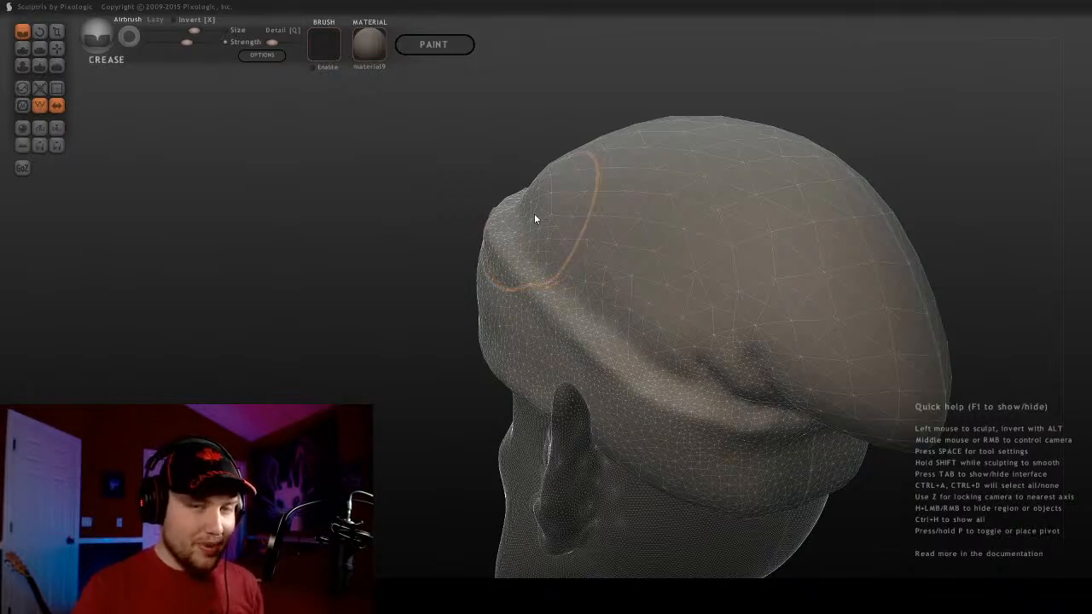
pyautogui.scroll(2, 534, 214)
pyautogui.moveTo(572, 204)
pyautogui.mouseDown(button='middle')
pyautogui.moveTo(648, 275)
pyautogui.moveTo(726, 419)
pyautogui.moveTo(541, 302)
pyautogui.moveTo(577, 253)
pyautogui.moveTo(582, 360)
pyautogui.moveTo(604, 339)
pyautogui.moveTo(400, 202)
pyautogui.mouseUp(button='middle')
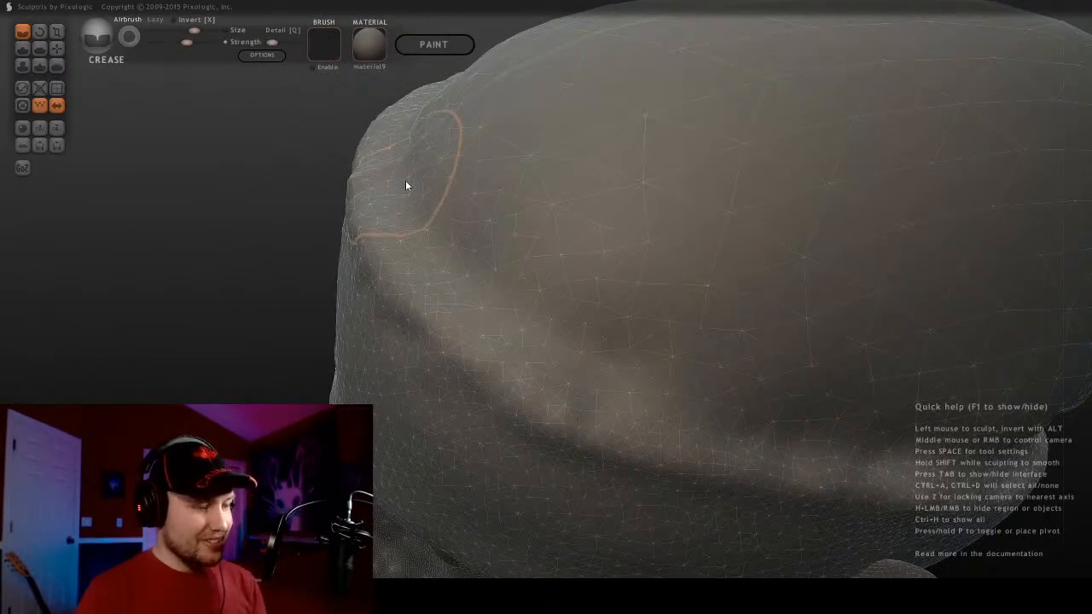
pyautogui.press('[')
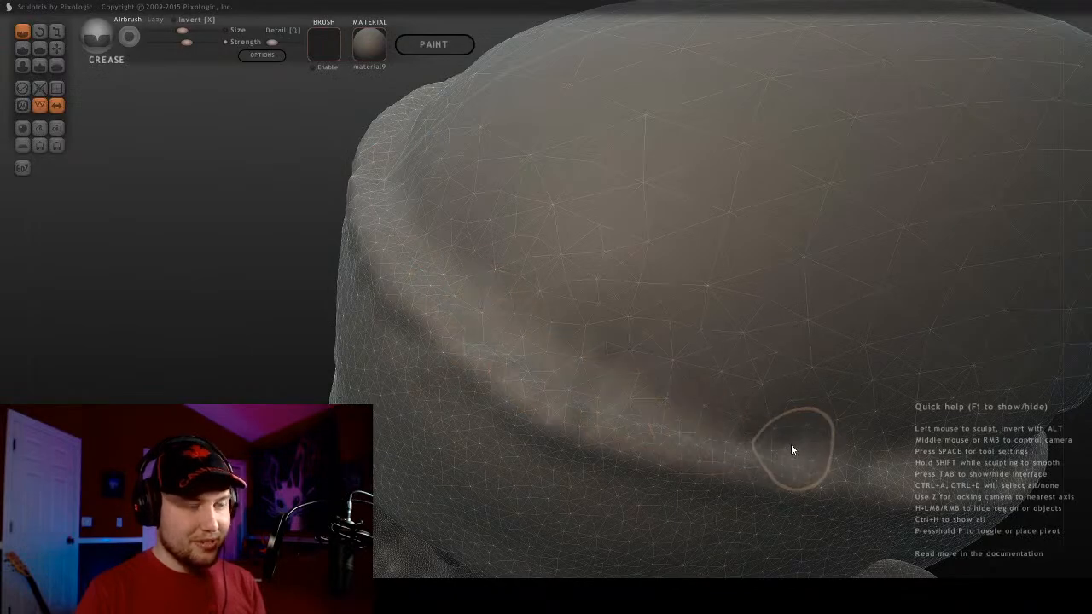
pyautogui.moveTo(793, 449); pyautogui.dragTo(376, 292, button='middle')
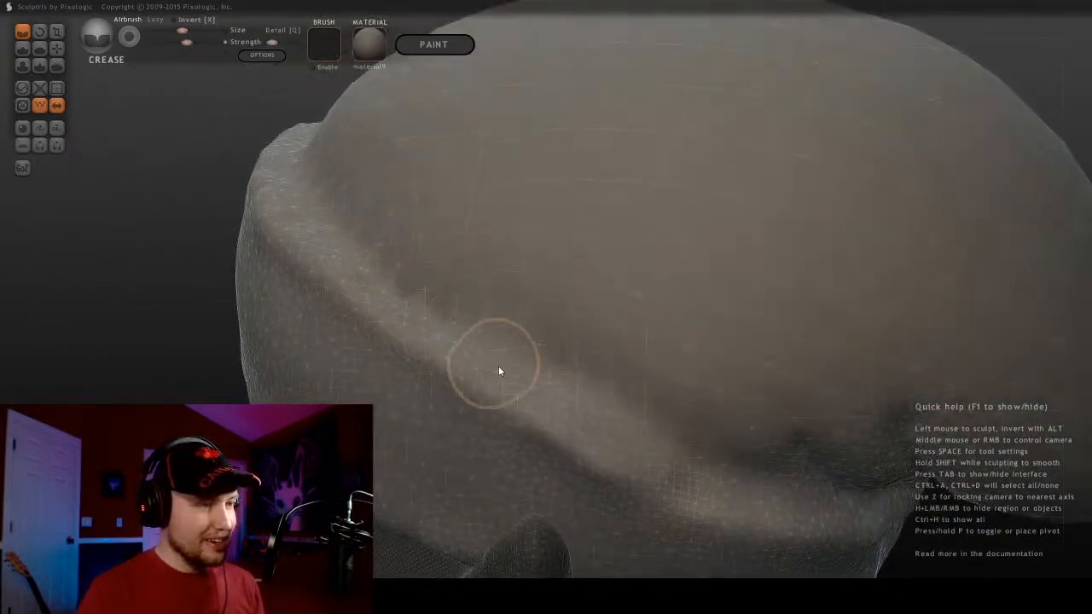
pyautogui.moveTo(821, 480); pyautogui.dragTo(576, 421, button='middle')
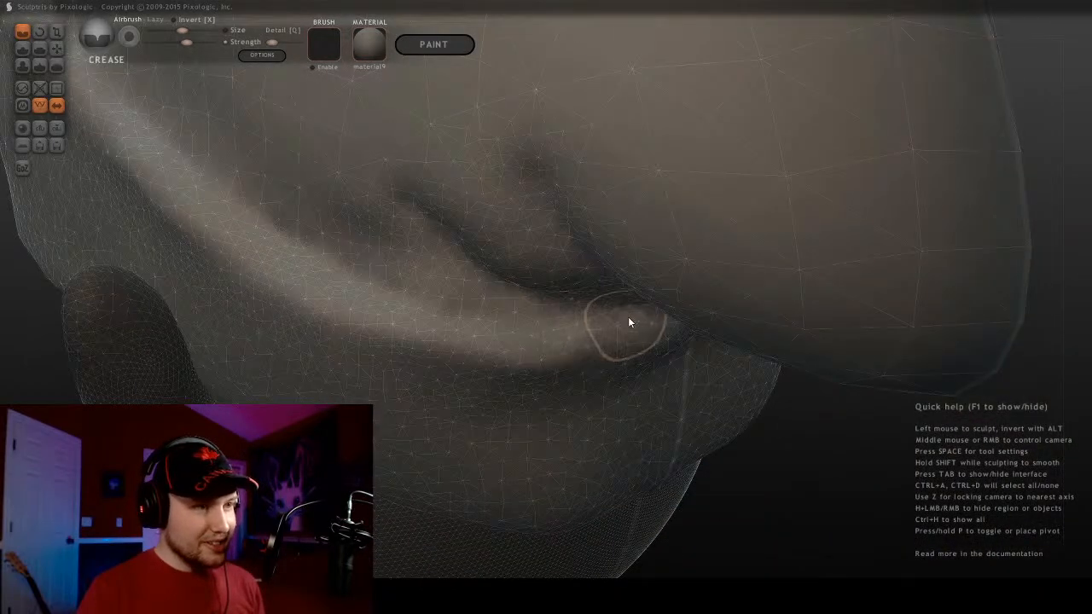
pyautogui.moveTo(333, 251)
pyautogui.mouseDown(button='middle')
pyautogui.moveTo(443, 285)
pyautogui.moveTo(422, 310)
pyautogui.moveTo(427, 362)
pyautogui.moveTo(397, 333)
pyautogui.moveTo(495, 389)
pyautogui.mouseUp(button='middle')
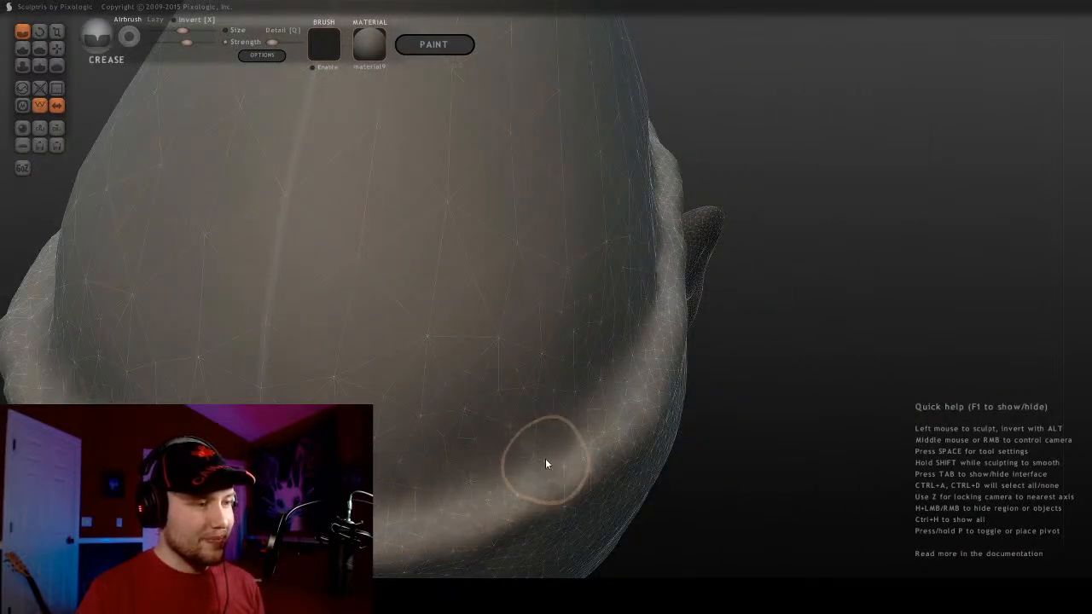
pyautogui.moveTo(542, 458)
pyautogui.mouseDown(button='middle')
pyautogui.moveTo(608, 359)
pyautogui.moveTo(381, 367)
pyautogui.mouseUp(button='middle')
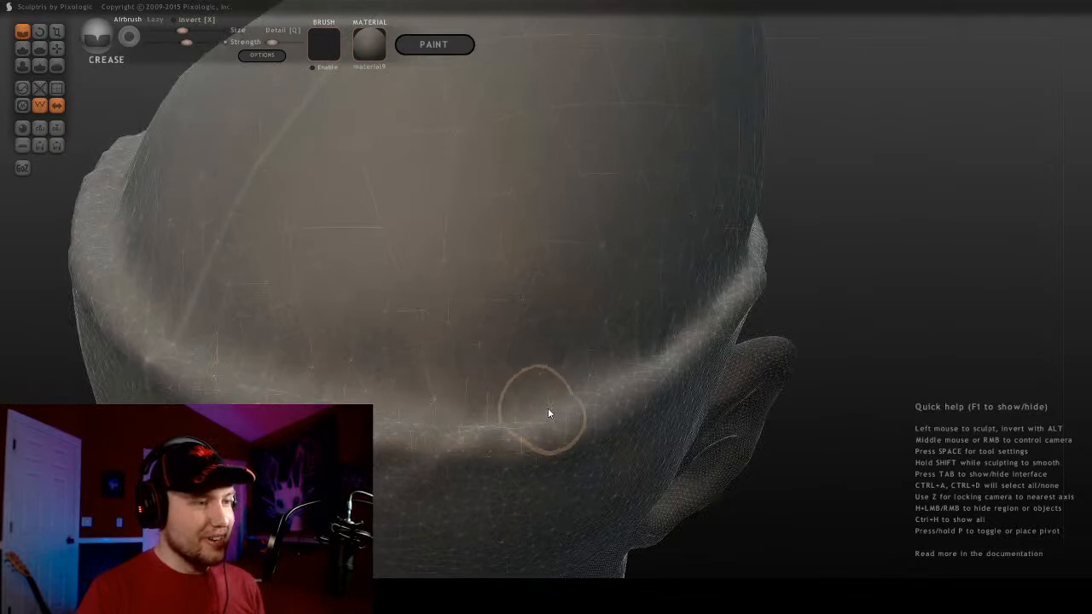
pyautogui.moveTo(546, 408)
pyautogui.mouseDown(button='middle')
pyautogui.moveTo(613, 329)
pyautogui.moveTo(383, 253)
pyautogui.moveTo(389, 319)
pyautogui.mouseUp(button='middle')
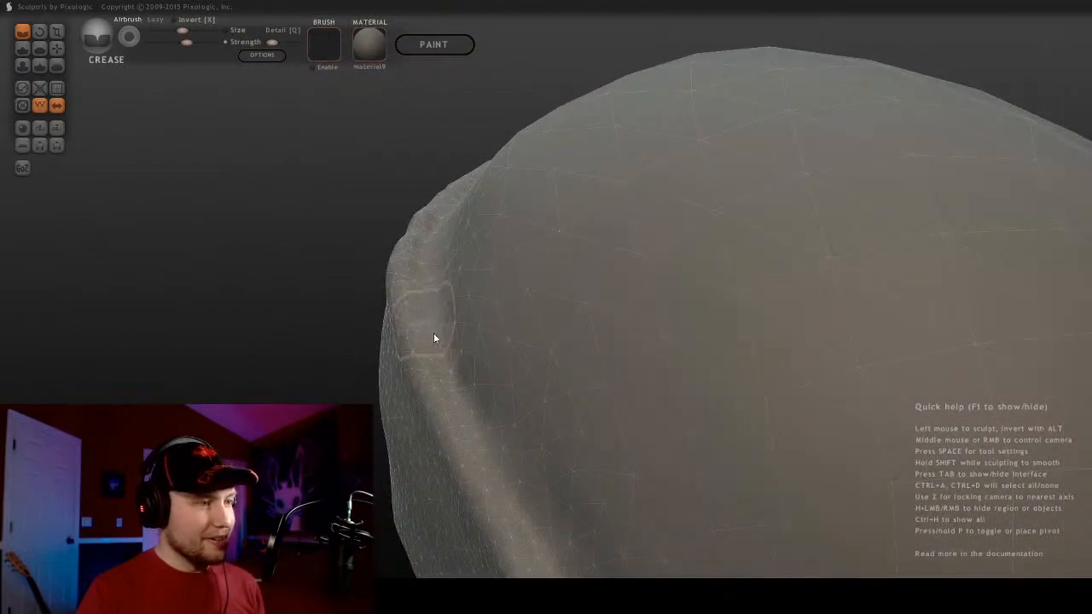
pyautogui.moveTo(506, 461); pyautogui.dragTo(455, 215, button='middle')
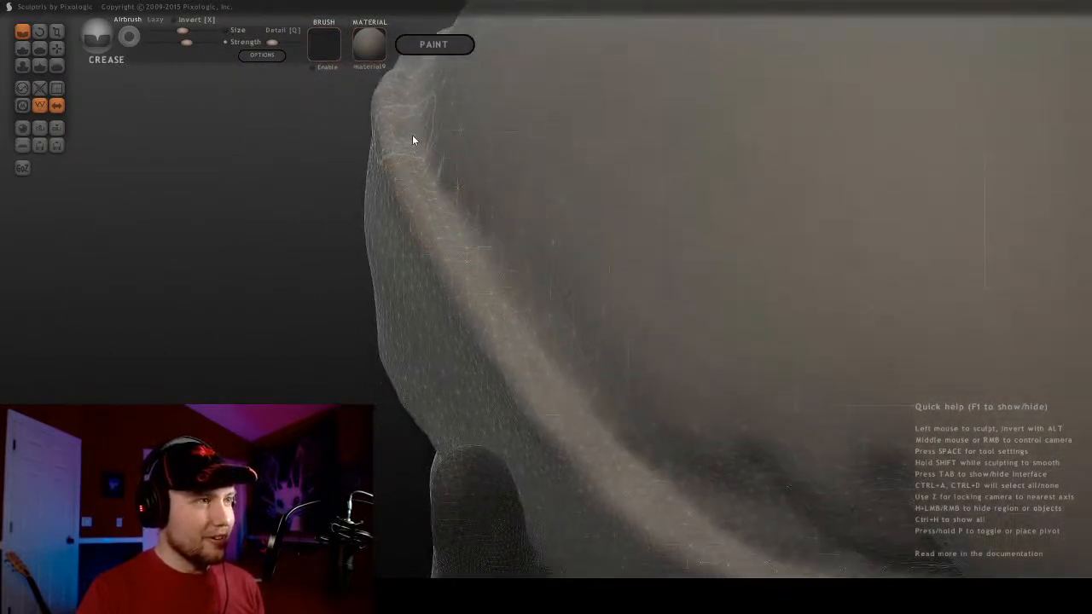
pyautogui.moveTo(605, 441)
pyautogui.mouseDown(button='middle')
pyautogui.moveTo(679, 446)
pyautogui.moveTo(648, 378)
pyautogui.moveTo(577, 332)
pyautogui.moveTo(487, 385)
pyautogui.mouseUp(button='middle')
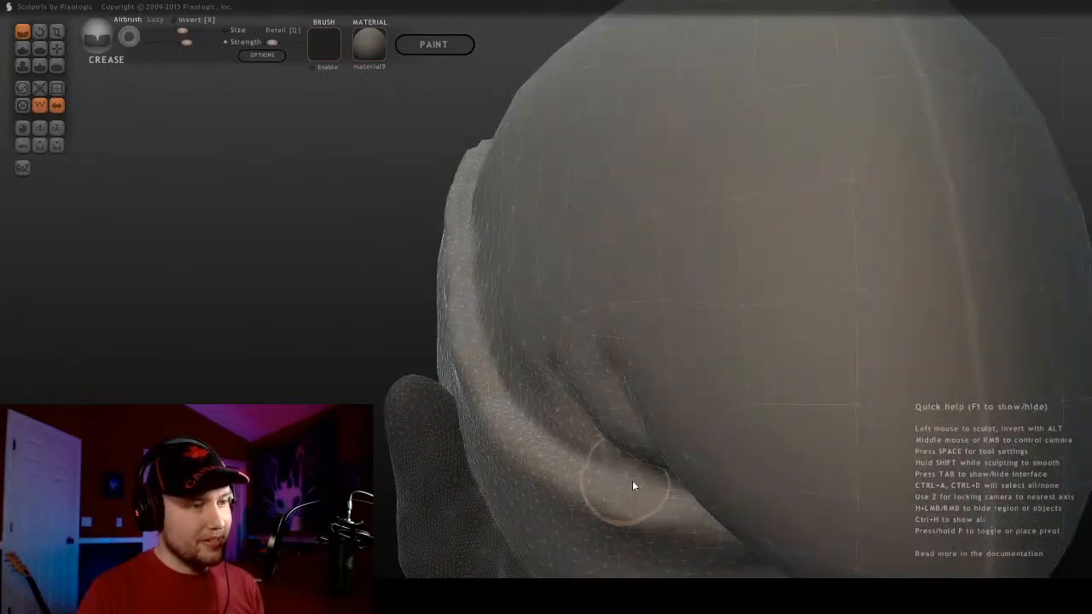
# Pull the pinched centre point on the band's rear upper edge down with the Grab brush to even out the rim
pyautogui.moveTo(648, 471); pyautogui.dragTo(513, 292, button='middle')
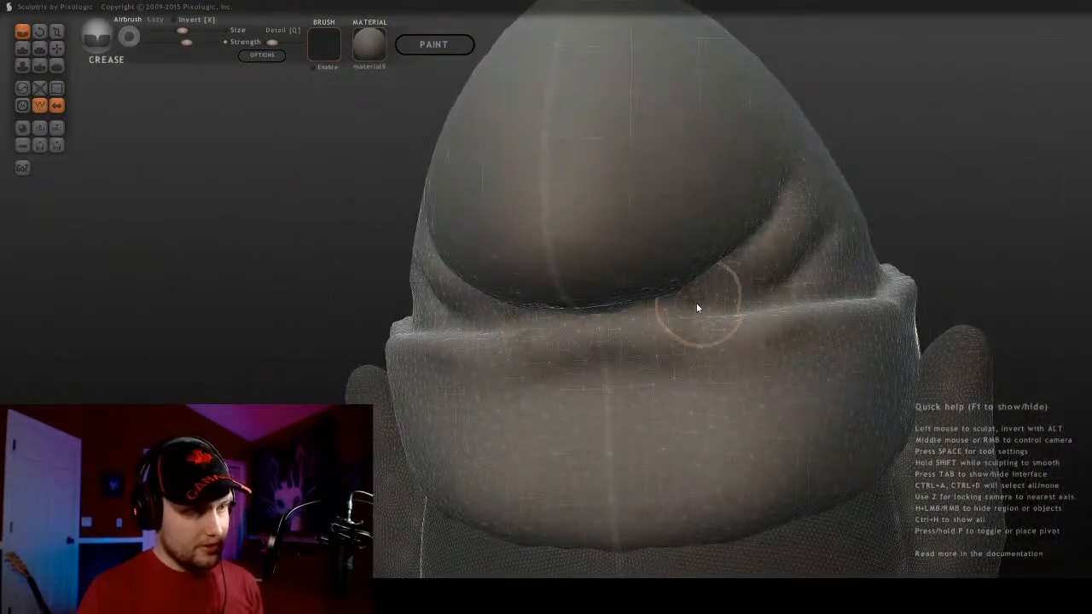
pyautogui.moveTo(483, 334)
pyautogui.mouseDown(button='middle')
pyautogui.moveTo(632, 362)
pyautogui.moveTo(634, 384)
pyautogui.moveTo(590, 370)
pyautogui.mouseUp(button='middle')
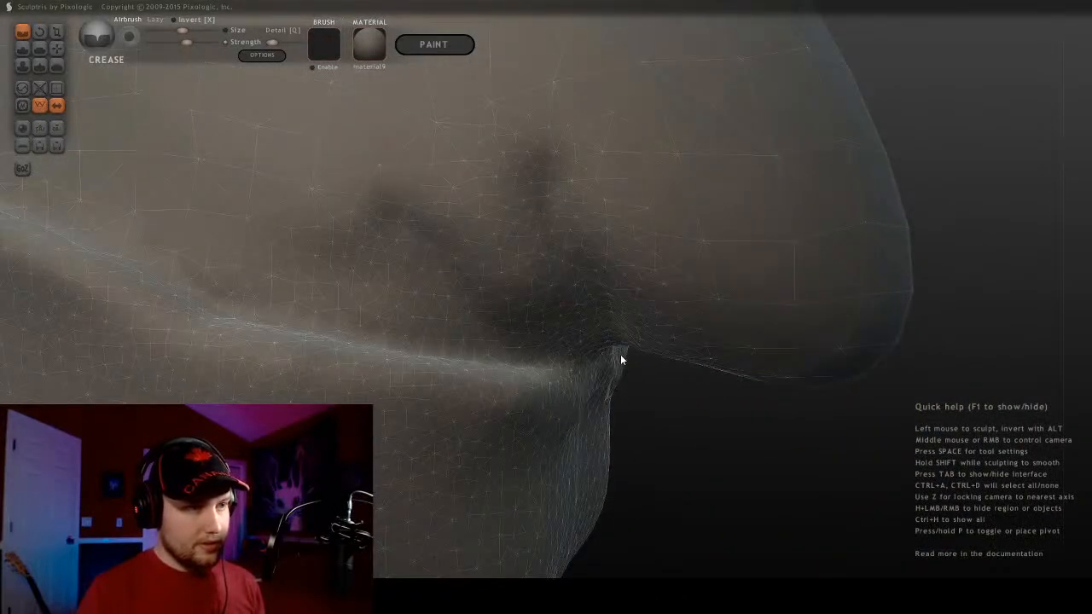
pyautogui.moveTo(668, 346)
pyautogui.mouseDown(button='middle')
pyautogui.moveTo(651, 341)
pyautogui.moveTo(766, 405)
pyautogui.moveTo(527, 385)
pyautogui.mouseUp(button='middle')
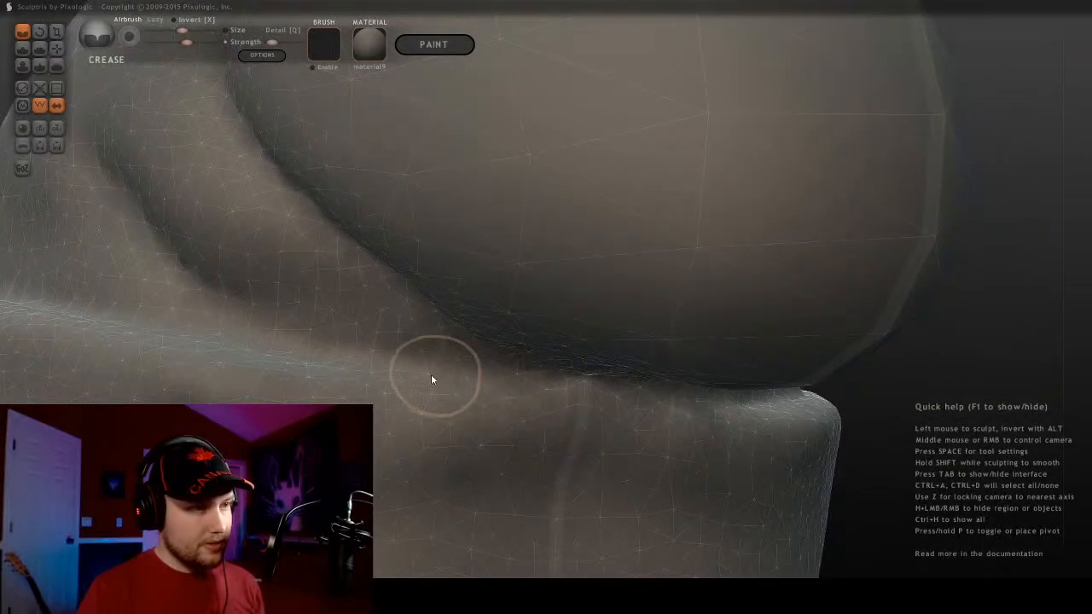
pyautogui.moveTo(361, 370)
pyautogui.mouseDown(button='middle')
pyautogui.moveTo(385, 331)
pyautogui.moveTo(370, 372)
pyautogui.moveTo(548, 378)
pyautogui.moveTo(427, 325)
pyautogui.mouseUp(button='middle')
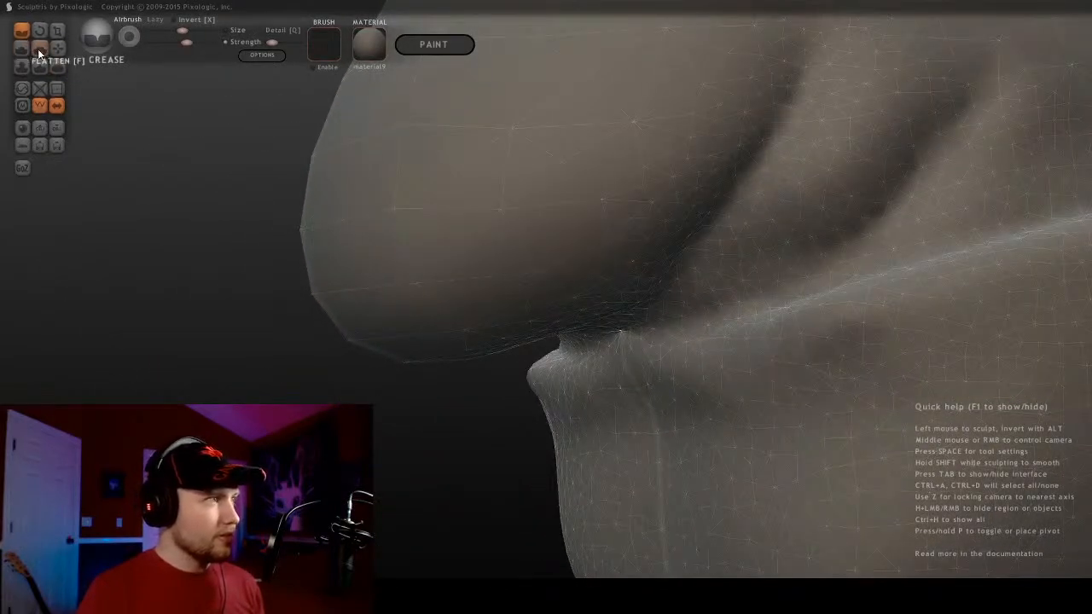
pyautogui.moveTo(472, 316)
pyautogui.mouseDown(button='middle')
pyautogui.moveTo(683, 377)
pyautogui.moveTo(639, 390)
pyautogui.mouseUp(button='middle')
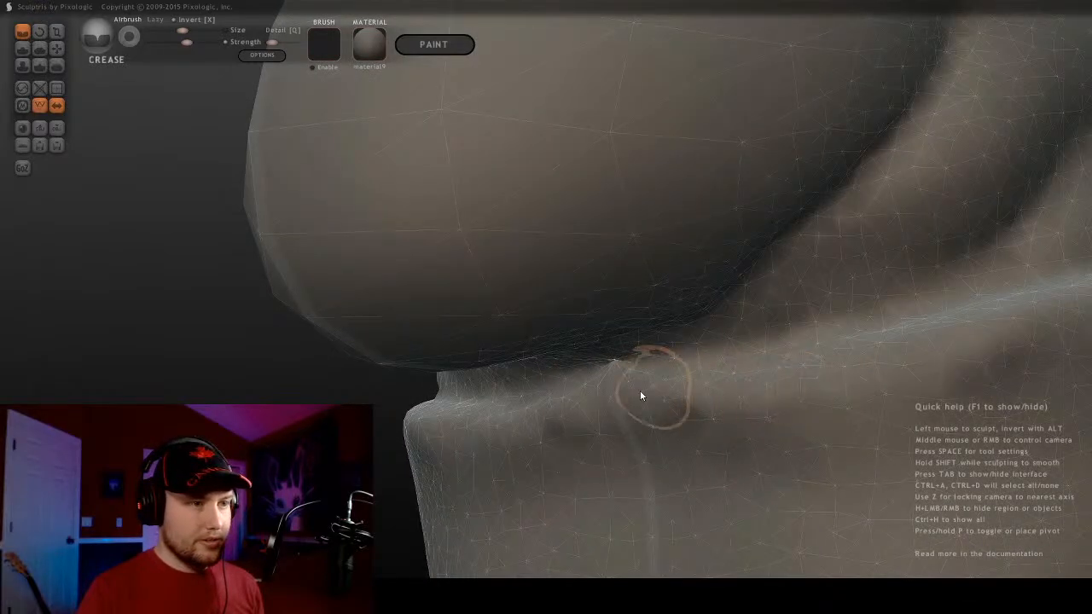
pyautogui.moveTo(890, 383)
pyautogui.mouseDown(button='middle')
pyautogui.moveTo(741, 324)
pyautogui.moveTo(755, 363)
pyautogui.moveTo(623, 346)
pyautogui.moveTo(640, 363)
pyautogui.moveTo(456, 315)
pyautogui.moveTo(445, 334)
pyautogui.moveTo(711, 313)
pyautogui.moveTo(573, 327)
pyautogui.moveTo(472, 378)
pyautogui.moveTo(629, 436)
pyautogui.moveTo(756, 236)
pyautogui.mouseUp(button='middle')
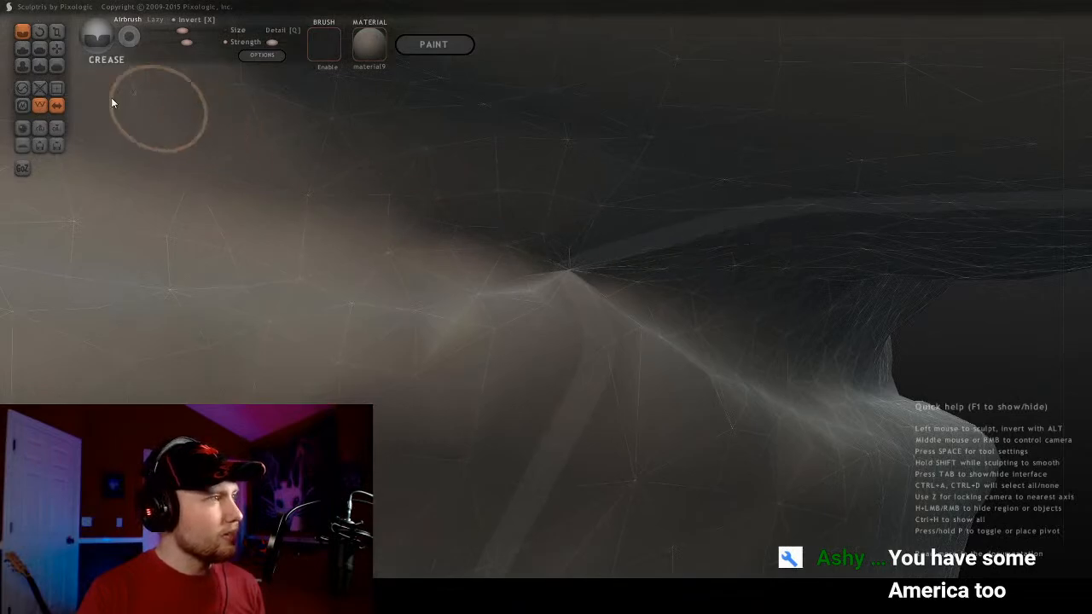
pyautogui.click(57, 48)
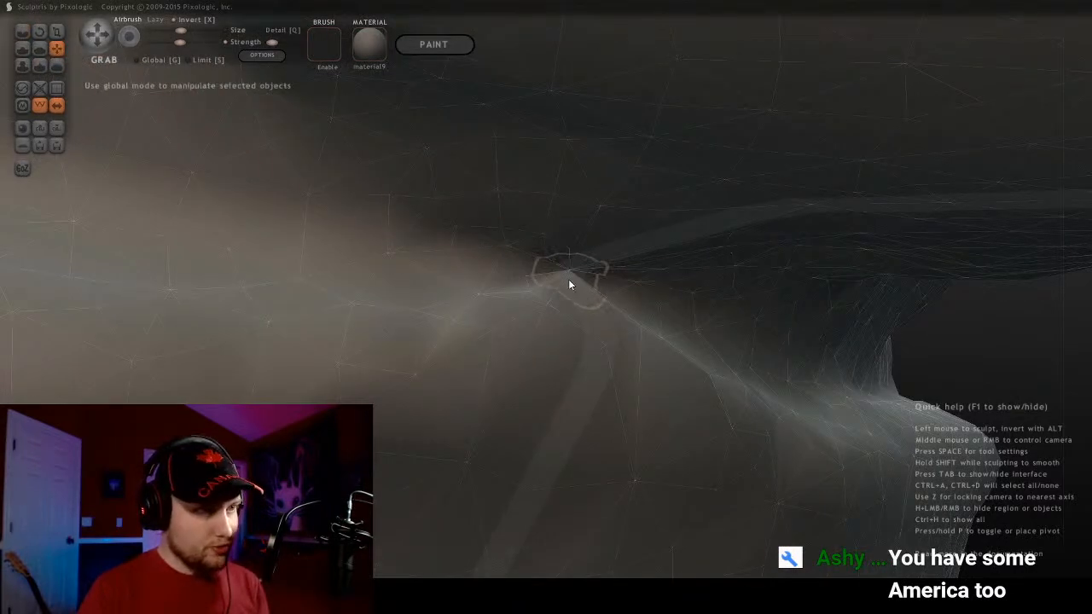
pyautogui.moveTo(568, 283)
pyautogui.mouseDown()
pyautogui.moveTo(570, 302)
pyautogui.moveTo(529, 308)
pyautogui.moveTo(537, 311)
pyautogui.mouseUp()
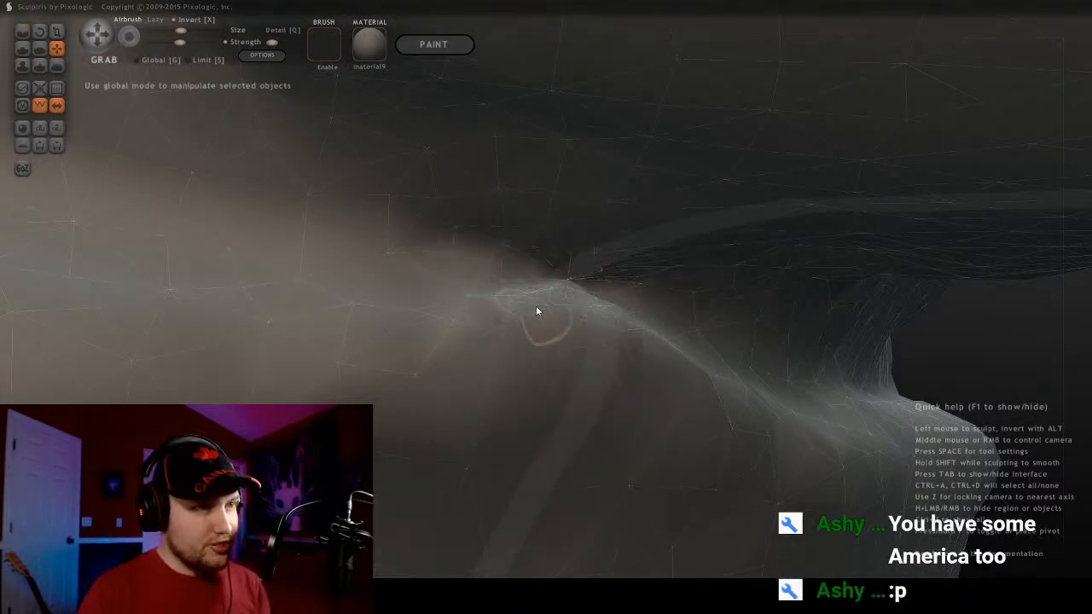
pyautogui.keyDown('shift'); pyautogui.scroll(5, 536, 312); pyautogui.keyUp('shift')
pyautogui.scroll(-3, 721, 367)
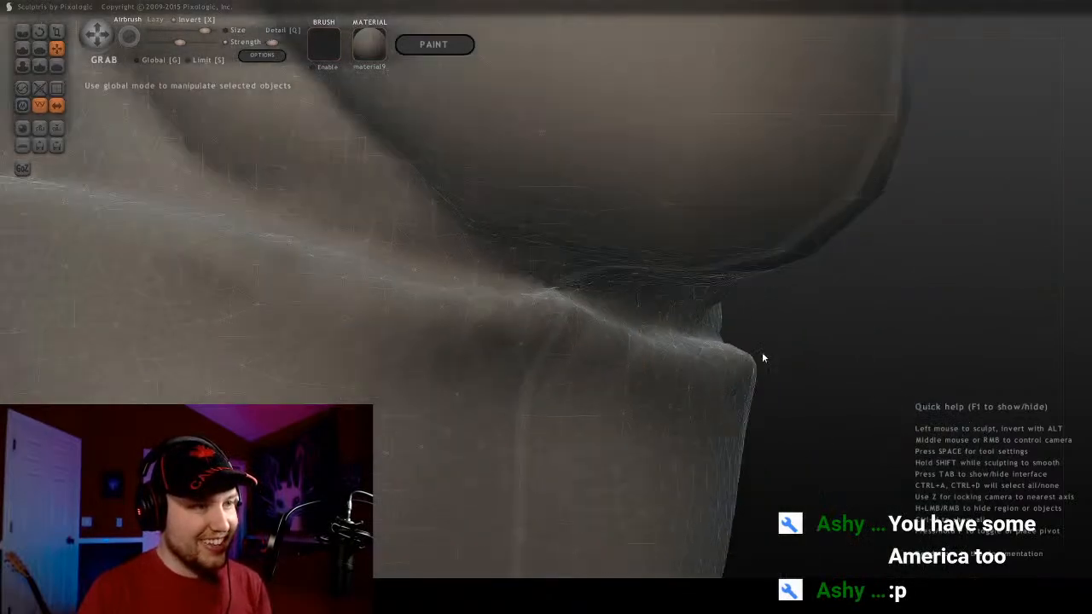
pyautogui.moveTo(761, 358); pyautogui.dragTo(461, 339)
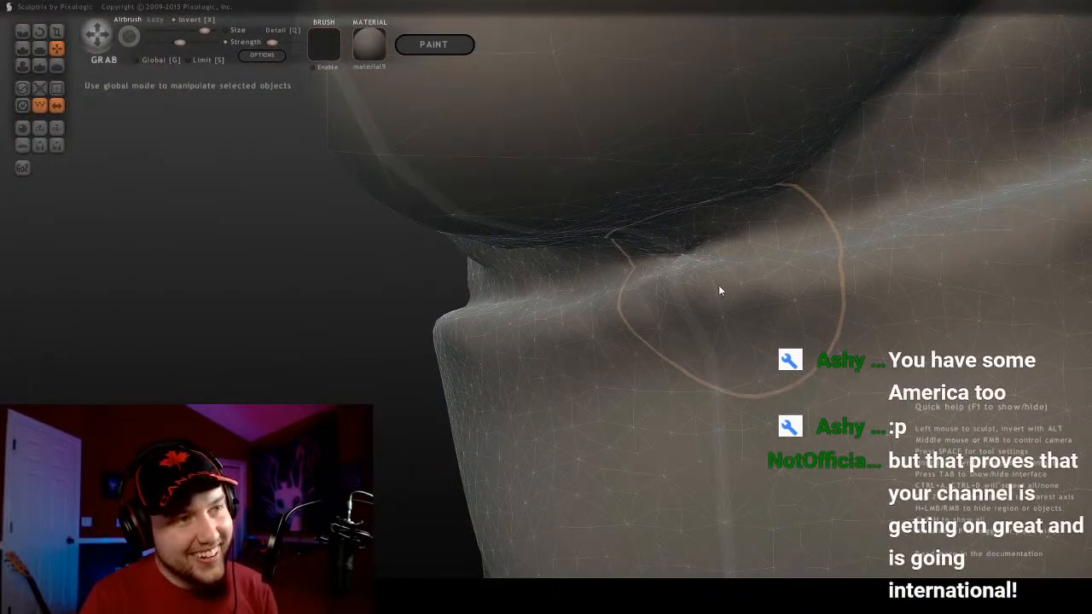
pyautogui.moveTo(718, 290)
pyautogui.mouseDown(button='middle')
pyautogui.moveTo(438, 281)
pyautogui.moveTo(756, 371)
pyautogui.moveTo(603, 376)
pyautogui.moveTo(689, 382)
pyautogui.moveTo(738, 369)
pyautogui.moveTo(692, 382)
pyautogui.moveTo(516, 293)
pyautogui.moveTo(624, 358)
pyautogui.moveTo(521, 308)
pyautogui.moveTo(544, 350)
pyautogui.moveTo(475, 258)
pyautogui.moveTo(582, 312)
pyautogui.moveTo(374, 265)
pyautogui.moveTo(424, 283)
pyautogui.moveTo(580, 251)
pyautogui.moveTo(583, 276)
pyautogui.mouseUp(button='middle')
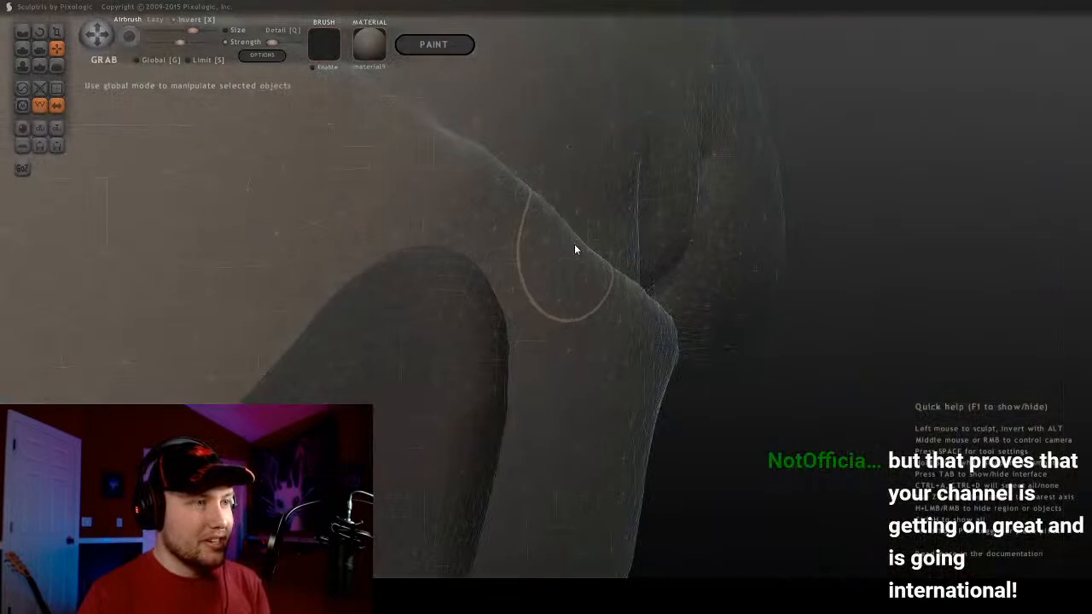
# Smooth the upper rim of the hat's band around the front, sides and back with the Smooth brush
pyautogui.scroll(-8, 574, 244)
pyautogui.moveTo(477, 303); pyautogui.dragTo(625, 330, button='middle')
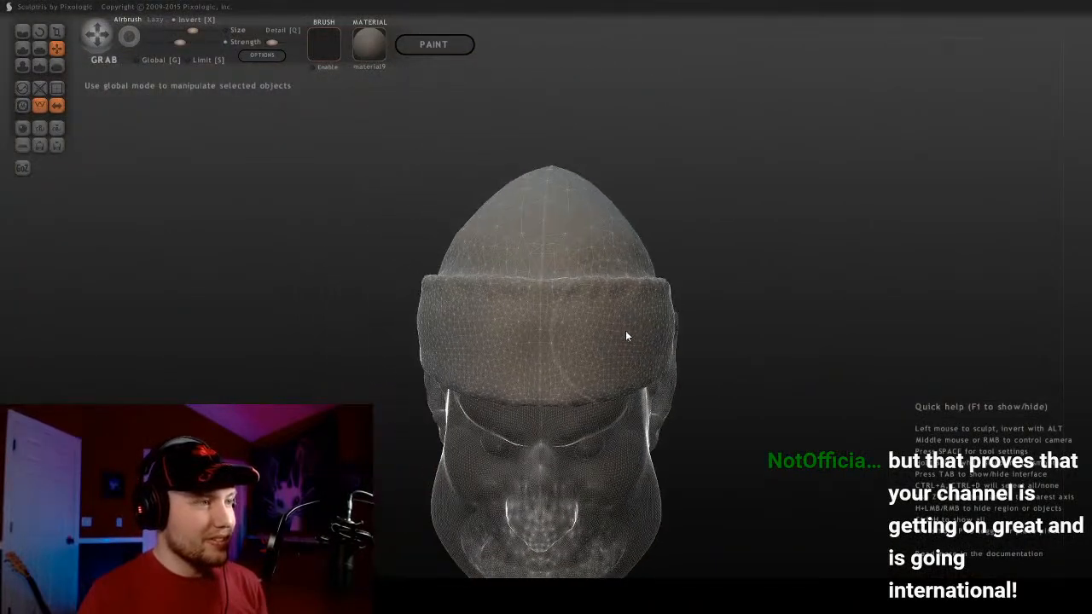
pyautogui.scroll(3, 626, 336)
pyautogui.click(56, 65)
pyautogui.scroll(4, 407, 218)
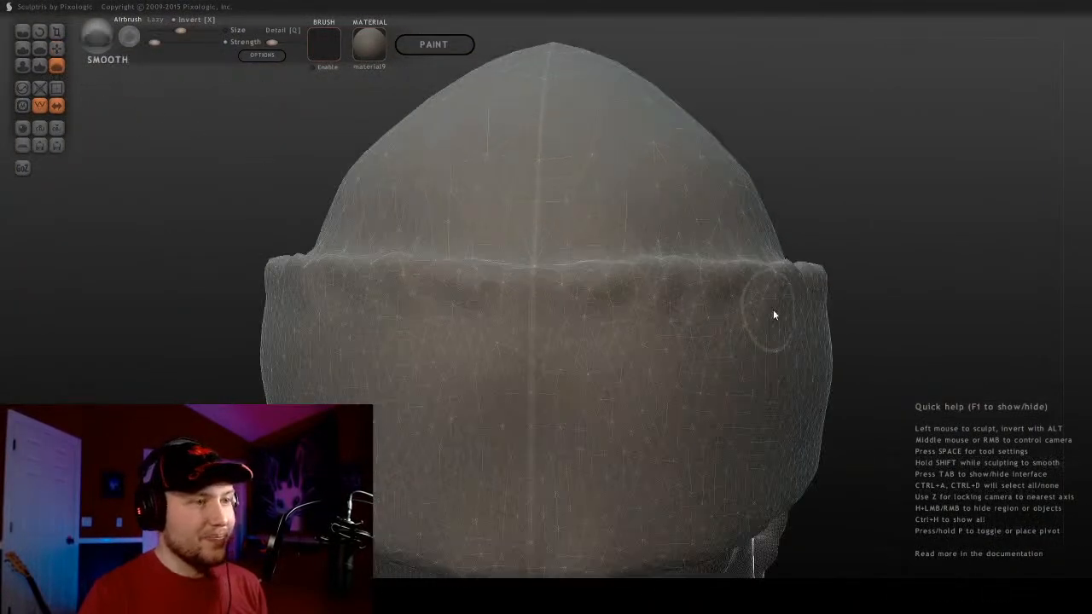
pyautogui.moveTo(772, 315)
pyautogui.mouseDown(button='middle')
pyautogui.moveTo(721, 357)
pyautogui.moveTo(726, 340)
pyautogui.moveTo(606, 319)
pyautogui.moveTo(665, 336)
pyautogui.mouseUp(button='middle')
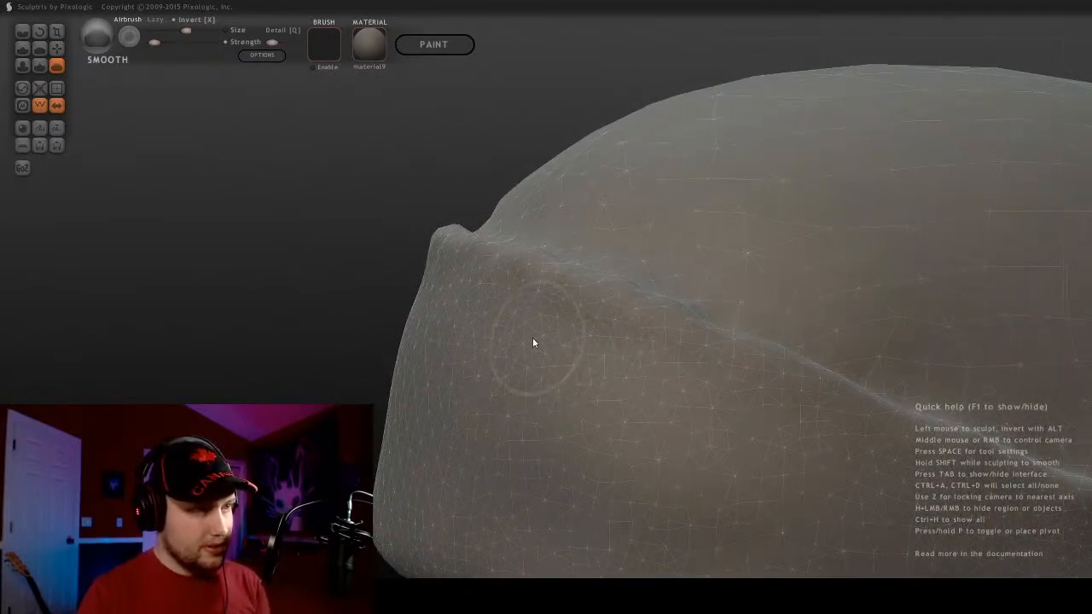
pyautogui.moveTo(500, 347)
pyautogui.mouseDown(button='middle')
pyautogui.moveTo(431, 377)
pyautogui.moveTo(563, 378)
pyautogui.mouseUp(button='middle')
pyautogui.moveTo(346, 329)
pyautogui.mouseDown(button='middle')
pyautogui.moveTo(372, 383)
pyautogui.moveTo(563, 370)
pyautogui.mouseUp(button='middle')
pyautogui.moveTo(651, 409)
pyautogui.mouseDown(button='middle')
pyautogui.moveTo(685, 319)
pyautogui.moveTo(457, 389)
pyautogui.moveTo(768, 275)
pyautogui.mouseUp(button='middle')
pyautogui.moveTo(541, 387)
pyautogui.mouseDown(button='middle')
pyautogui.moveTo(455, 365)
pyautogui.moveTo(447, 373)
pyautogui.mouseUp(button='middle')
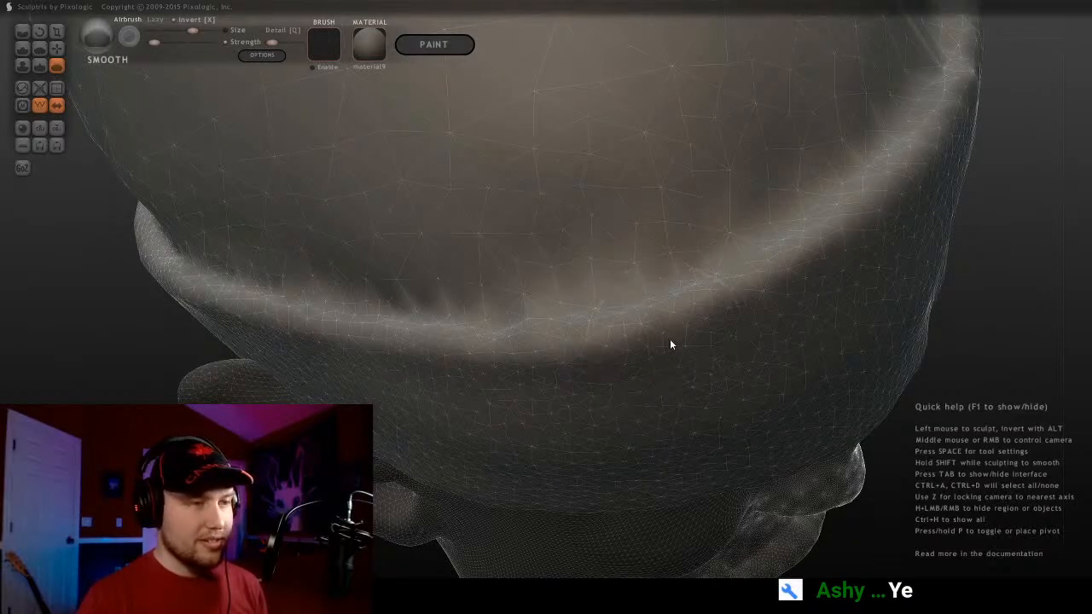
pyautogui.moveTo(669, 339)
pyautogui.mouseDown(button='middle')
pyautogui.moveTo(686, 280)
pyautogui.moveTo(740, 263)
pyautogui.moveTo(627, 307)
pyautogui.moveTo(251, 228)
pyautogui.moveTo(606, 247)
pyautogui.moveTo(404, 207)
pyautogui.moveTo(487, 270)
pyautogui.moveTo(544, 389)
pyautogui.mouseUp(button='middle')
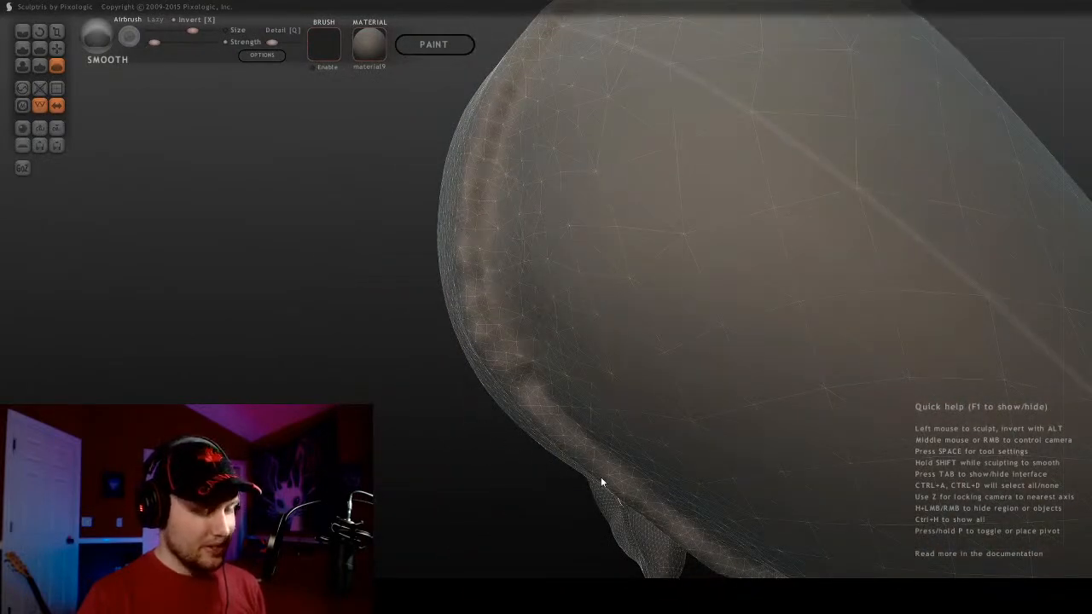
pyautogui.moveTo(600, 480); pyautogui.dragTo(640, 293, button='middle')
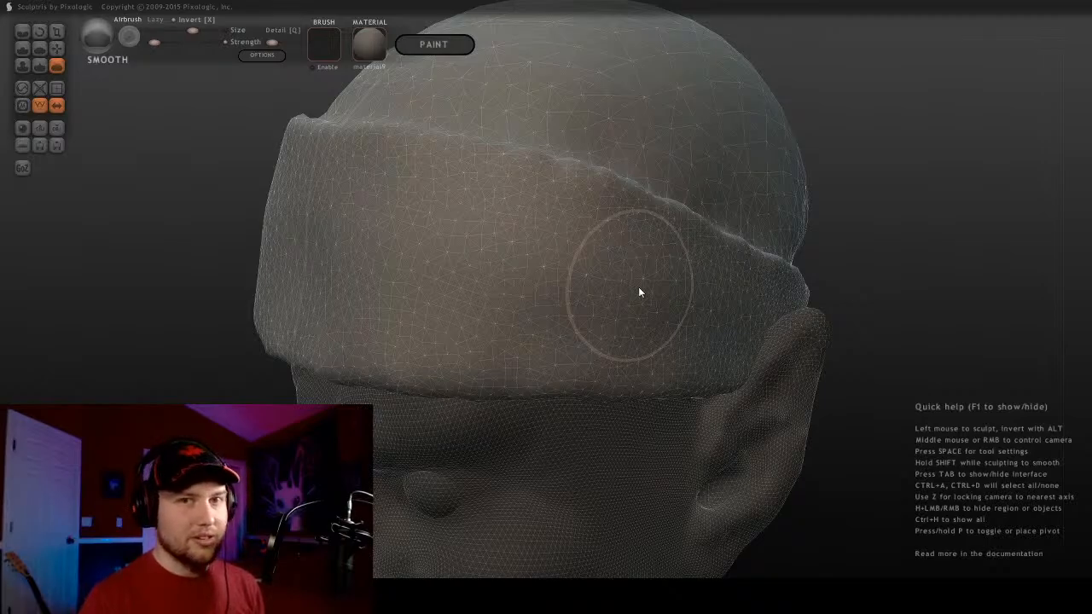
# Turn off the wireframe and examine the whole head, the eyes and nose, and the hat's folds from the side
pyautogui.moveTo(324, 278); pyautogui.dragTo(434, 292, button='middle')
pyautogui.click(57, 48)
pyautogui.moveTo(636, 401)
pyautogui.mouseDown(button='middle')
pyautogui.moveTo(743, 248)
pyautogui.moveTo(407, 247)
pyautogui.moveTo(575, 241)
pyautogui.moveTo(529, 239)
pyautogui.moveTo(568, 248)
pyautogui.moveTo(431, 279)
pyautogui.moveTo(431, 375)
pyautogui.moveTo(653, 357)
pyautogui.moveTo(707, 313)
pyautogui.moveTo(807, 275)
pyautogui.moveTo(788, 361)
pyautogui.moveTo(568, 261)
pyautogui.moveTo(646, 230)
pyautogui.moveTo(626, 227)
pyautogui.moveTo(663, 270)
pyautogui.mouseUp(button='middle')
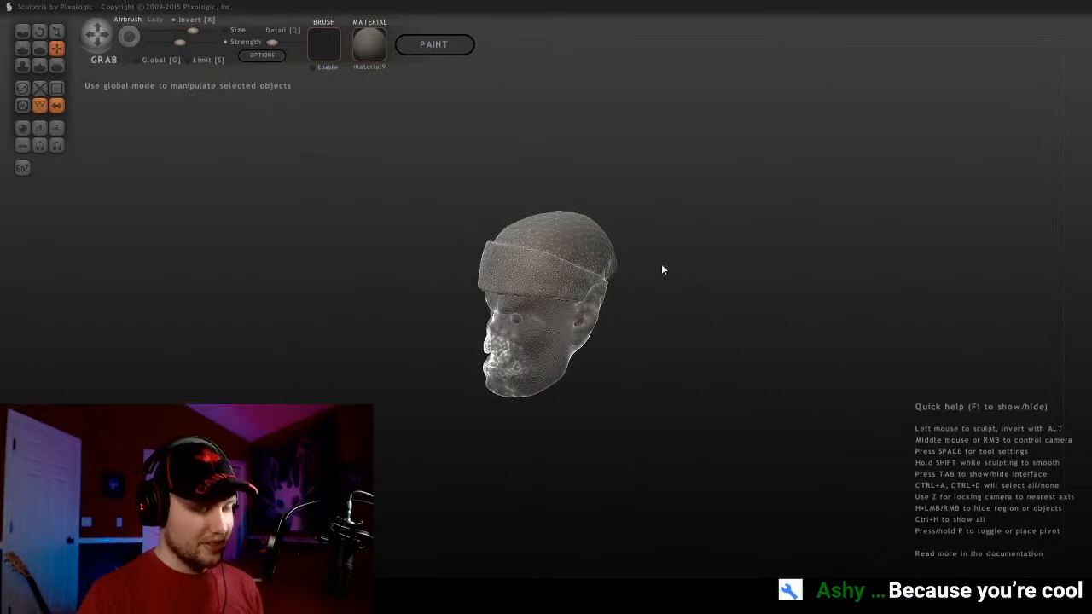
pyautogui.press('w')
pyautogui.moveTo(661, 425); pyautogui.dragTo(474, 286, button='middle')
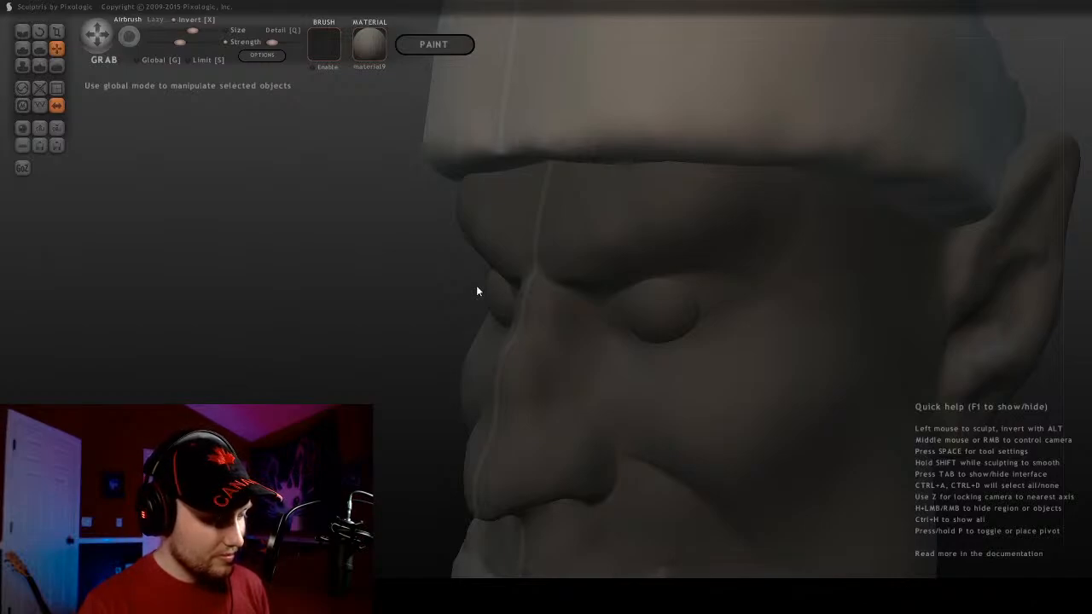
pyautogui.moveTo(476, 291)
pyautogui.mouseDown()
pyautogui.moveTo(500, 366)
pyautogui.moveTo(631, 358)
pyautogui.moveTo(595, 338)
pyautogui.moveTo(495, 330)
pyautogui.moveTo(595, 353)
pyautogui.mouseUp()
pyautogui.scroll(2, 594, 349)
pyautogui.scroll(-4, 674, 328)
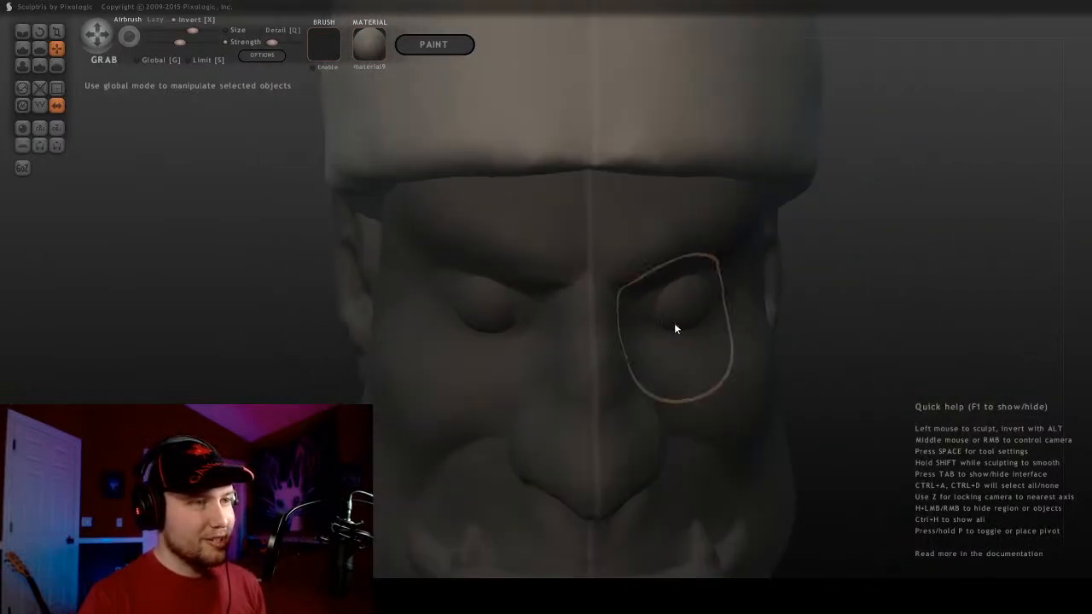
pyautogui.moveTo(701, 336)
pyautogui.mouseDown(button='middle')
pyautogui.moveTo(774, 366)
pyautogui.moveTo(753, 355)
pyautogui.moveTo(434, 373)
pyautogui.moveTo(663, 383)
pyautogui.moveTo(520, 414)
pyautogui.moveTo(711, 375)
pyautogui.moveTo(809, 414)
pyautogui.mouseUp(button='middle')
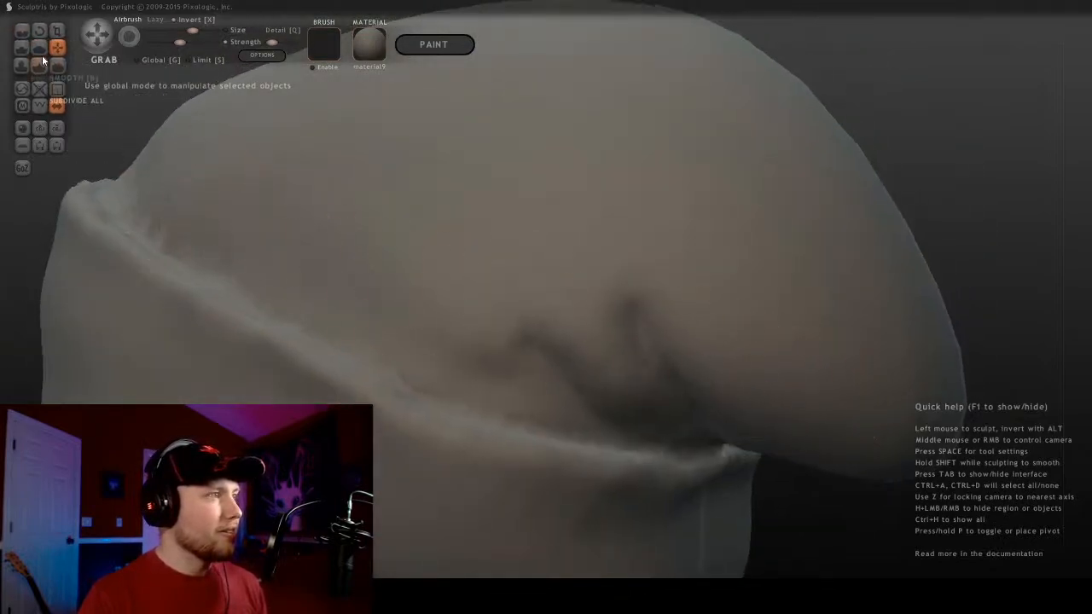
pyautogui.scroll(-5, 531, 256)
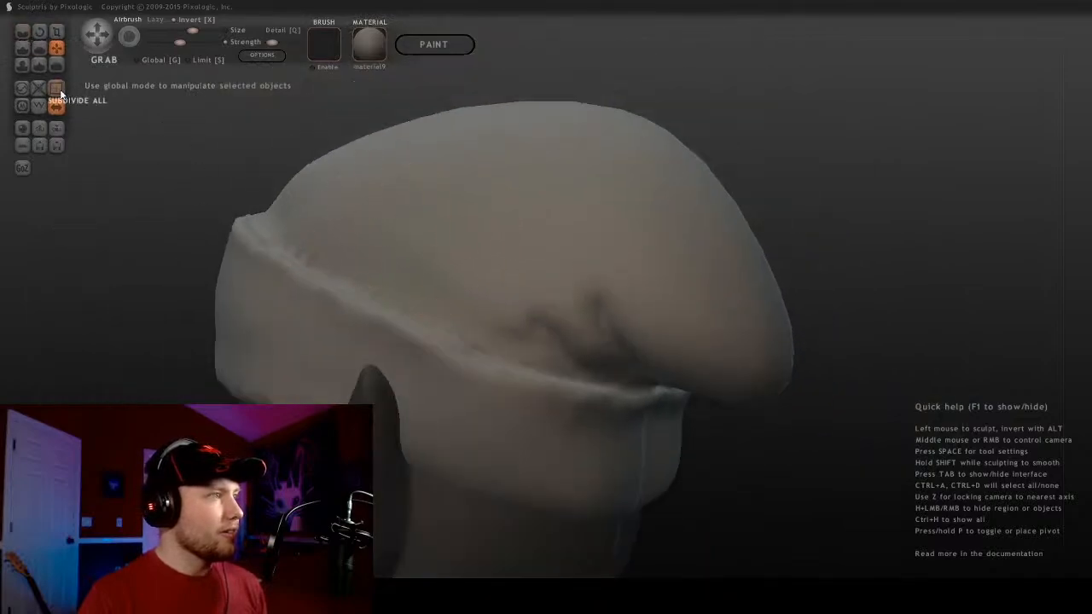
pyautogui.scroll(2, 529, 250)
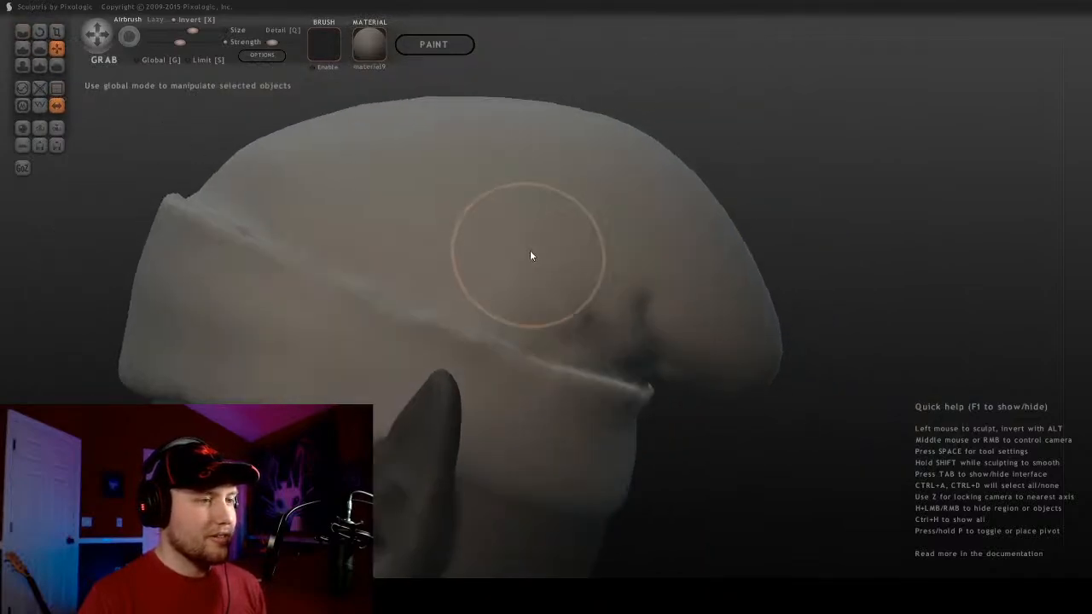
# Show the wireframe and increase the mesh density around the carved folds at the crown's back with the Reduce brush
pyautogui.click(22, 88)
pyautogui.moveTo(671, 285); pyautogui.dragTo(660, 319, button='middle')
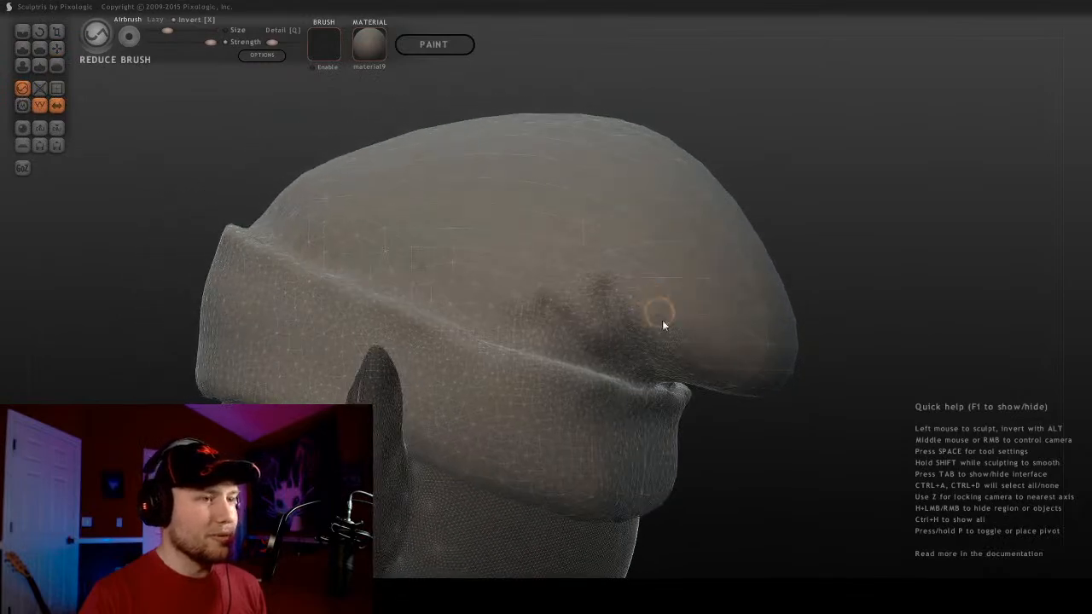
pyautogui.scroll(2, 649, 323)
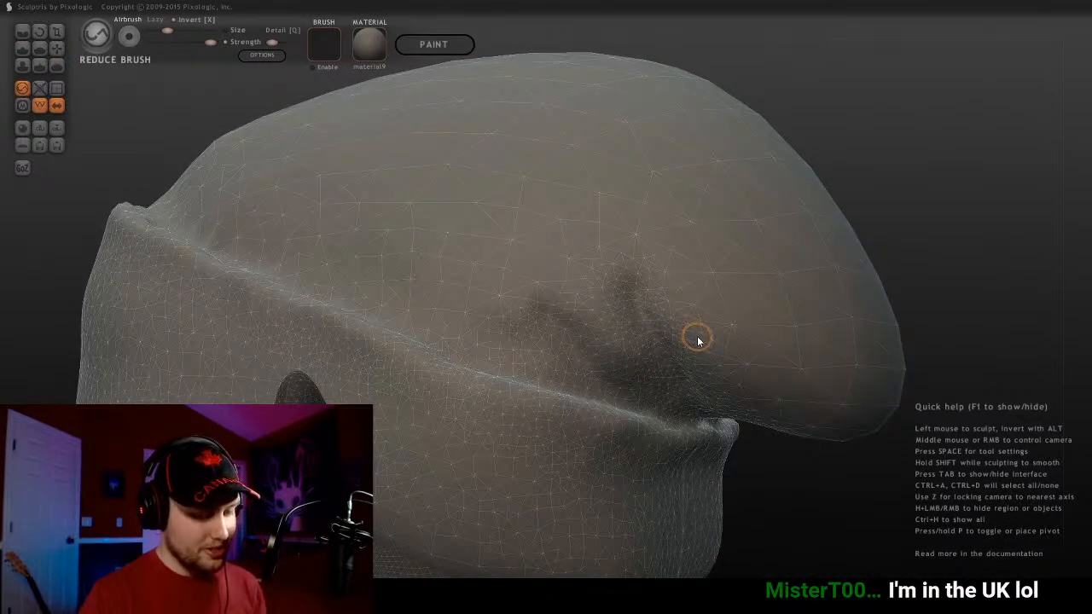
pyautogui.press(']')
pyautogui.press(']')
pyautogui.press(']')
pyautogui.press('[')
pyautogui.press('[')
pyautogui.press('[')
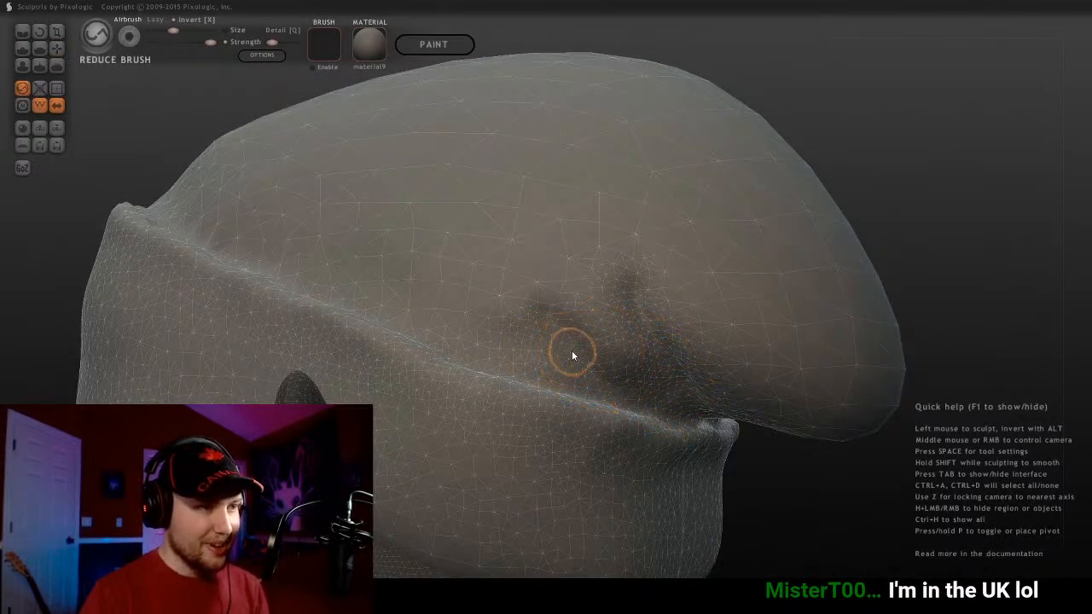
pyautogui.scroll(3, 657, 371)
pyautogui.press('[')
pyautogui.press('[')
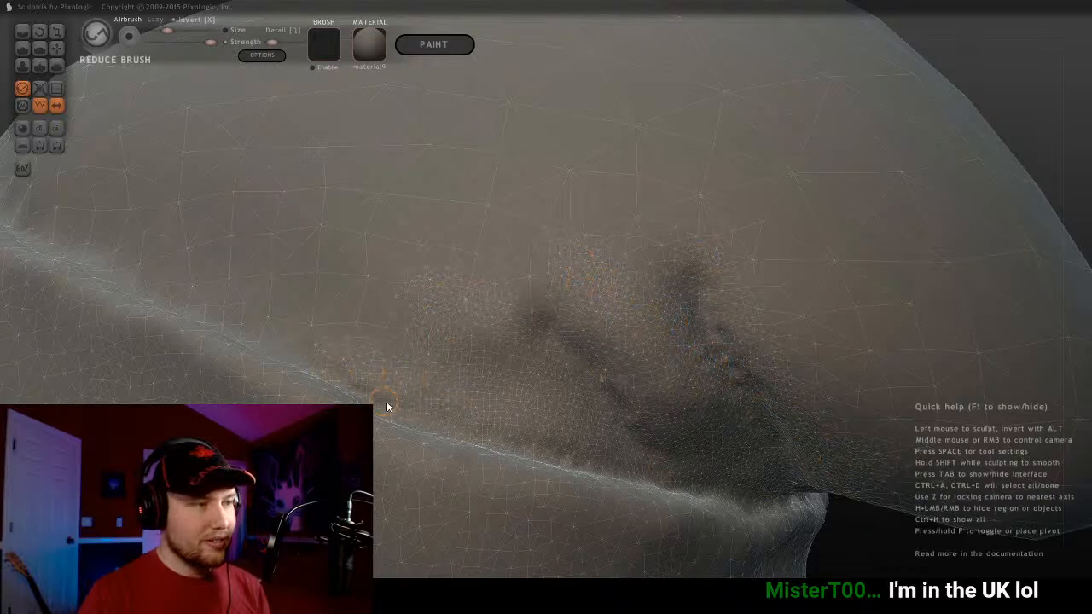
# Increase the mesh density over the front part of the hat's crown with the Reduce brush
pyautogui.scroll(-3, 751, 434)
pyautogui.moveTo(751, 429); pyautogui.dragTo(453, 446, button='middle')
pyautogui.scroll(-3, 779, 415)
pyautogui.moveTo(760, 320); pyautogui.dragTo(688, 407, button='middle')
pyautogui.scroll(2, 627, 312)
pyautogui.moveTo(770, 464); pyautogui.dragTo(859, 298, button='middle')
pyautogui.scroll(-2, 859, 299)
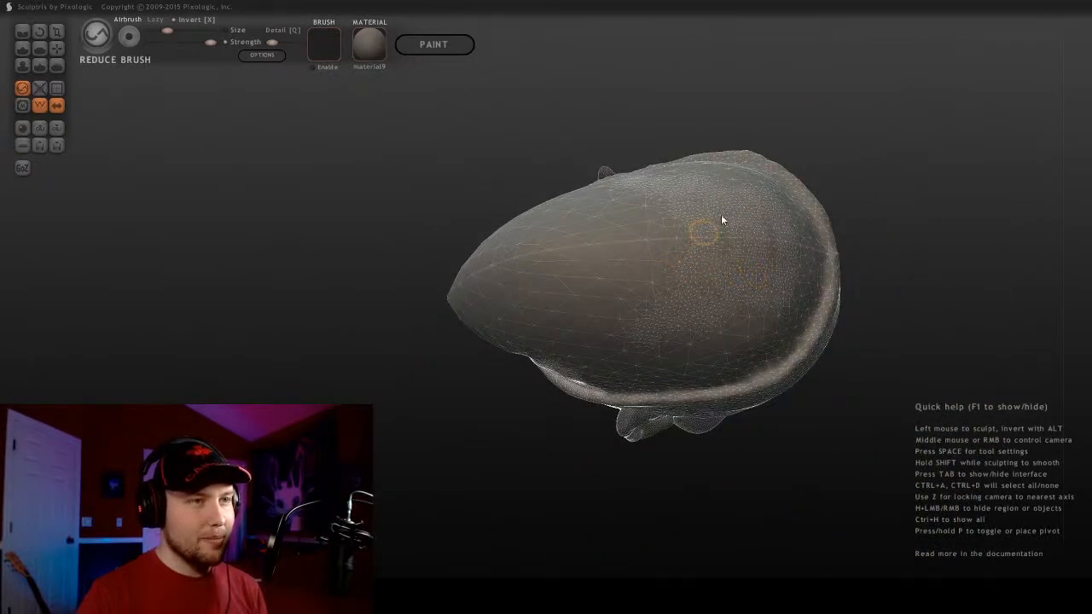
pyautogui.moveTo(669, 370); pyautogui.dragTo(649, 229, button='middle')
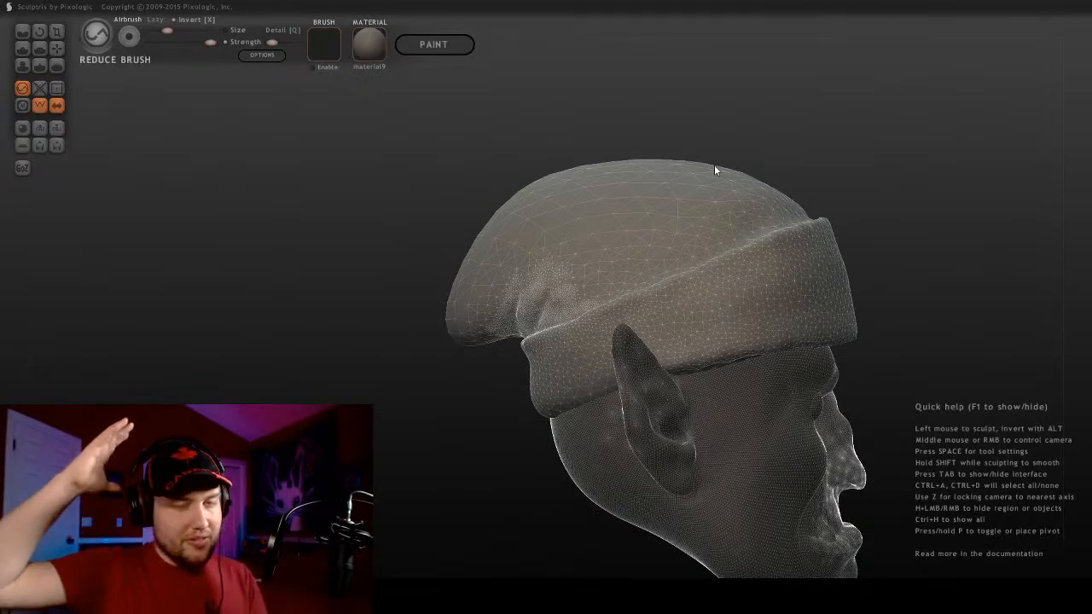
# Refine the mesh along the seam between crown and band on the hat's side with the Reduce brush
pyautogui.scroll(3, 531, 289)
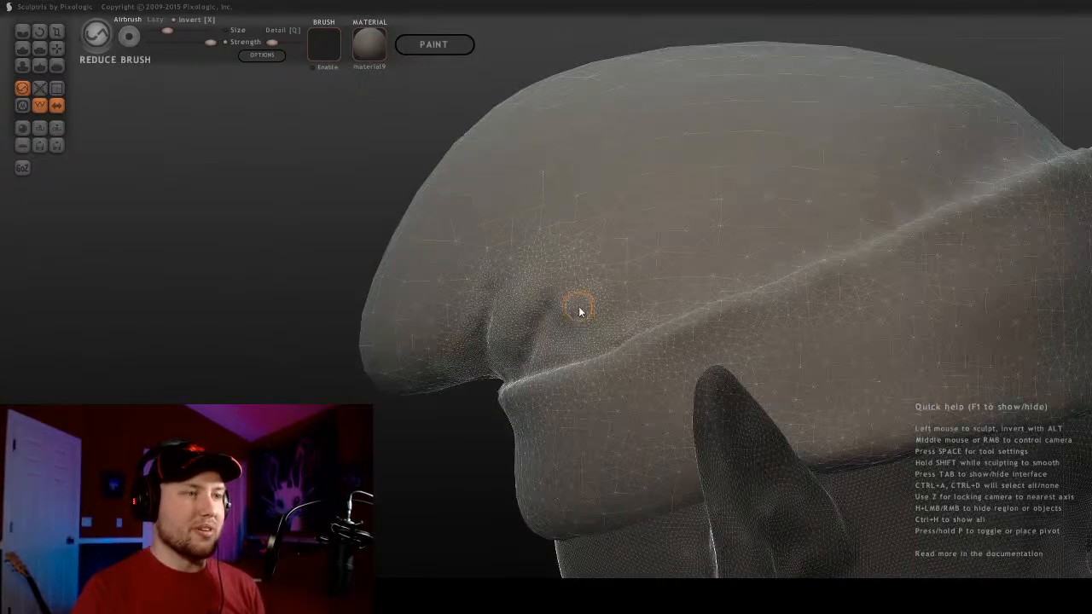
pyautogui.moveTo(580, 312); pyautogui.dragTo(521, 448, button='middle')
pyautogui.scroll(2, 461, 350)
pyautogui.scroll(-3, 521, 449)
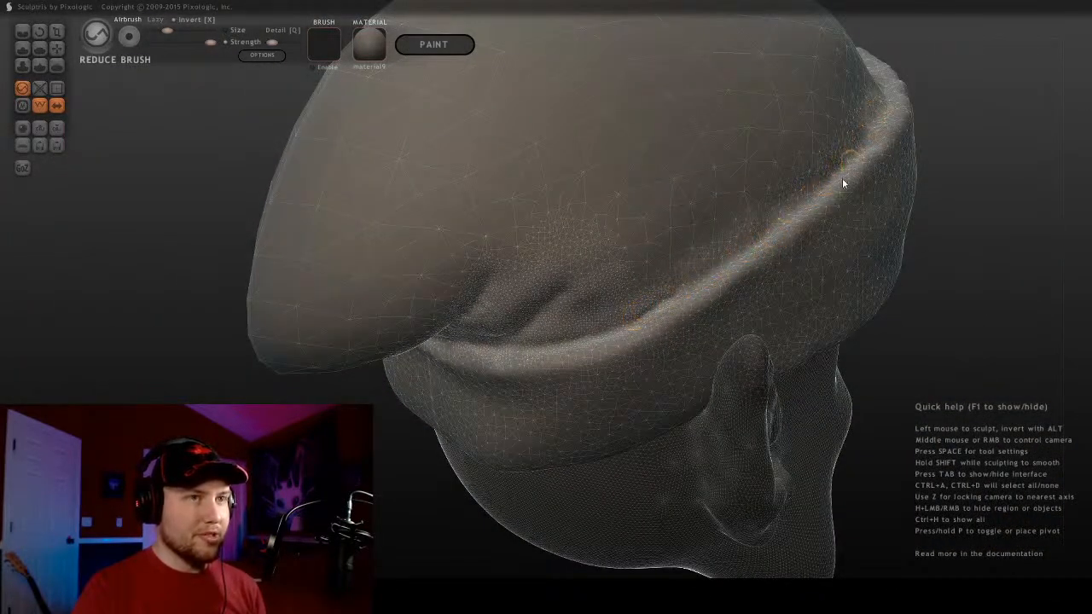
pyautogui.scroll(5, 627, 327)
pyautogui.moveTo(662, 302)
pyautogui.mouseDown(button='middle')
pyautogui.moveTo(763, 336)
pyautogui.moveTo(733, 316)
pyautogui.mouseUp(button='middle')
# Smooth the ridge between the two carved folds and its jagged rear edge, reducing the Smooth brush size
pyautogui.click(56, 66)
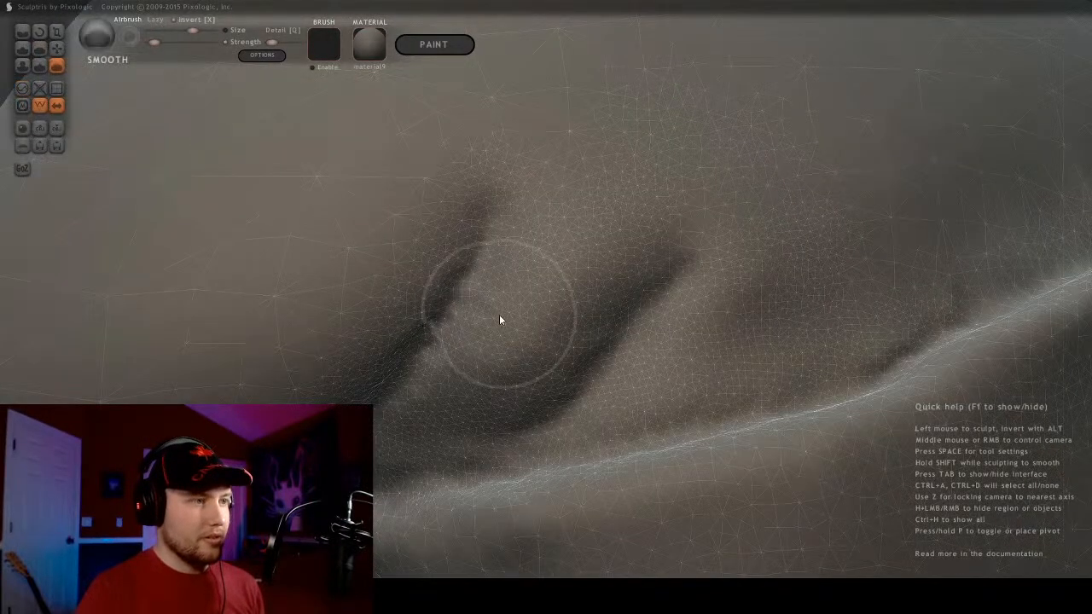
pyautogui.keyDown('alt'); pyautogui.moveTo(469, 323); pyautogui.dragTo(587, 285, button='middle'); pyautogui.keyUp('alt')
pyautogui.scroll(1, 598, 282)
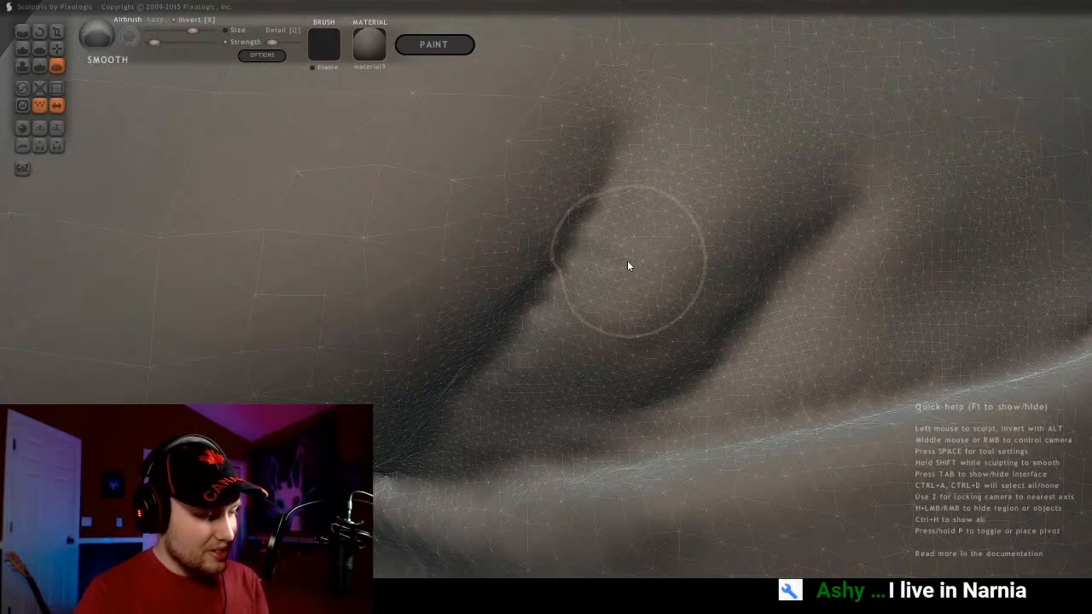
pyautogui.moveTo(616, 266); pyautogui.dragTo(613, 257, button='middle')
pyautogui.press('[')
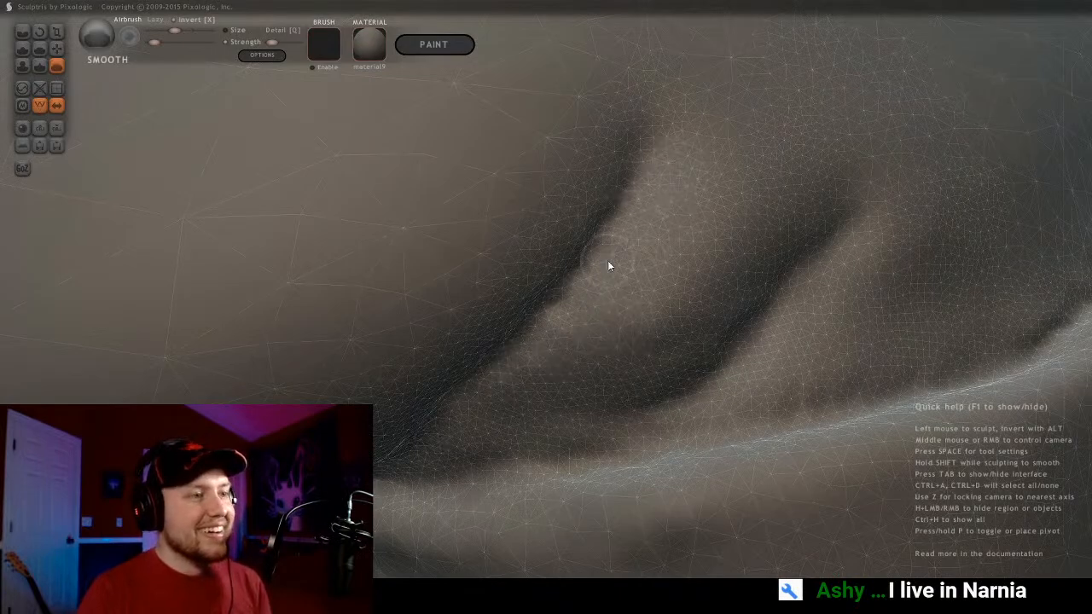
pyautogui.moveTo(419, 446); pyautogui.dragTo(409, 372, button='middle')
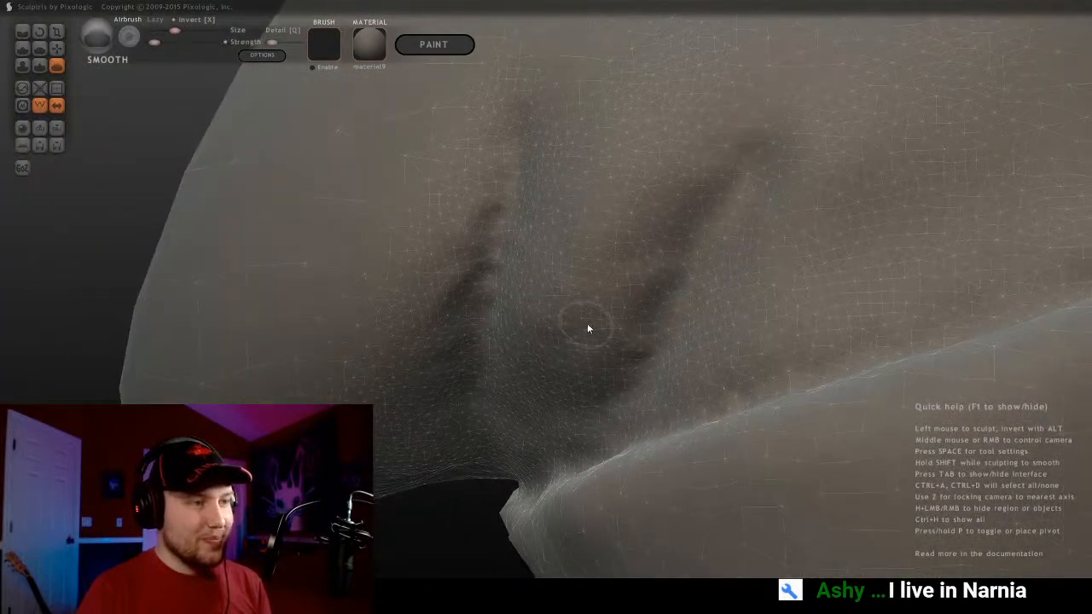
# Even out the jagged groove of the rearmost fold with the Smooth brush, adjusting the brush size along the way
pyautogui.press(']')
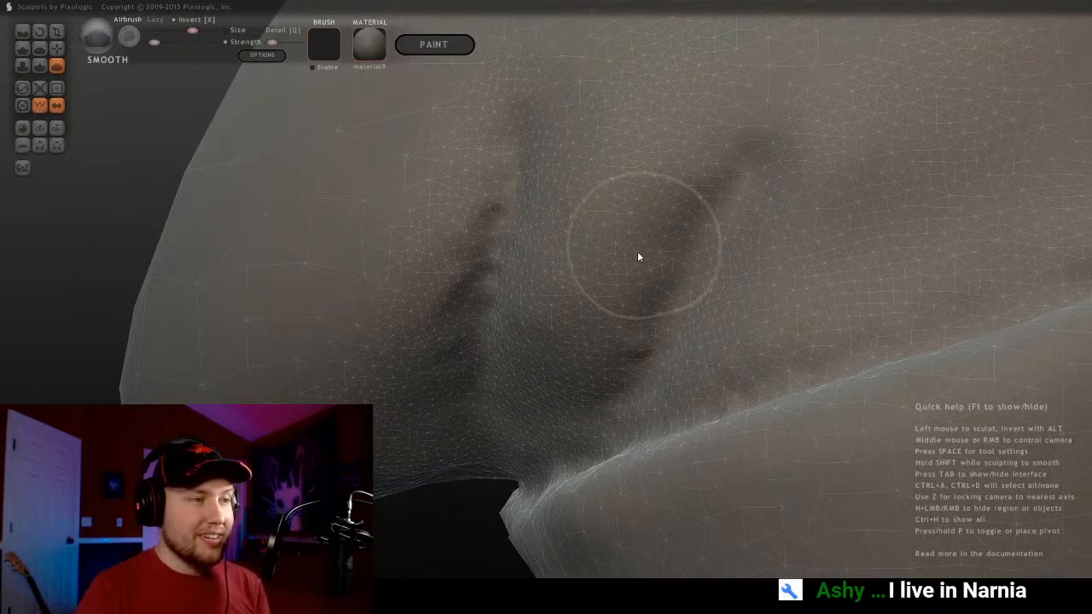
pyautogui.moveTo(592, 224)
pyautogui.mouseDown(button='middle')
pyautogui.moveTo(505, 296)
pyautogui.moveTo(515, 166)
pyautogui.mouseUp(button='middle')
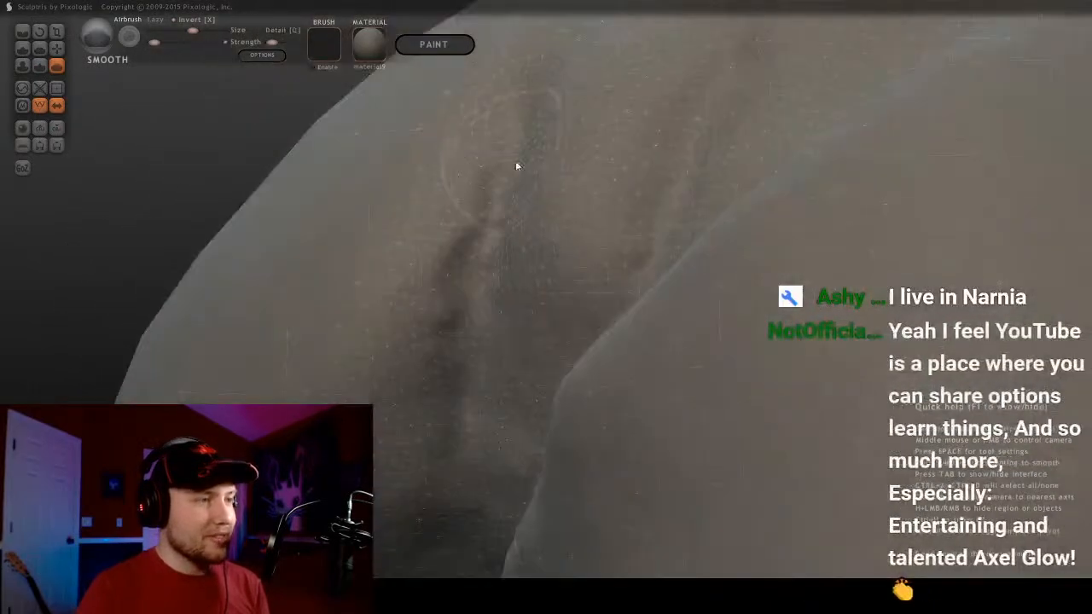
pyautogui.press('[')
pyautogui.press('[')
pyautogui.press('[')
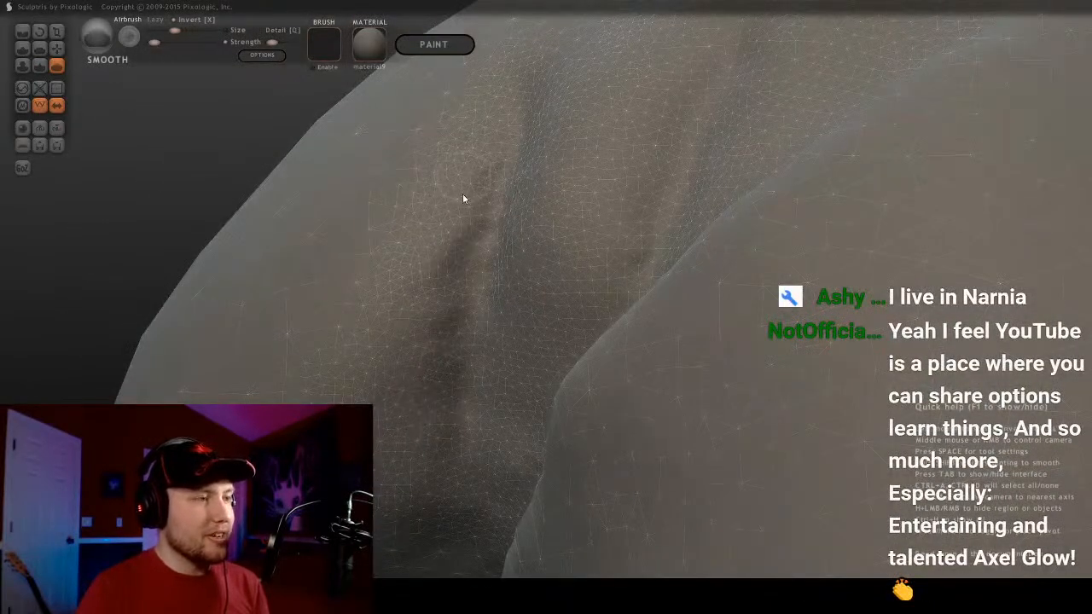
pyautogui.press(']')
pyautogui.press(']')
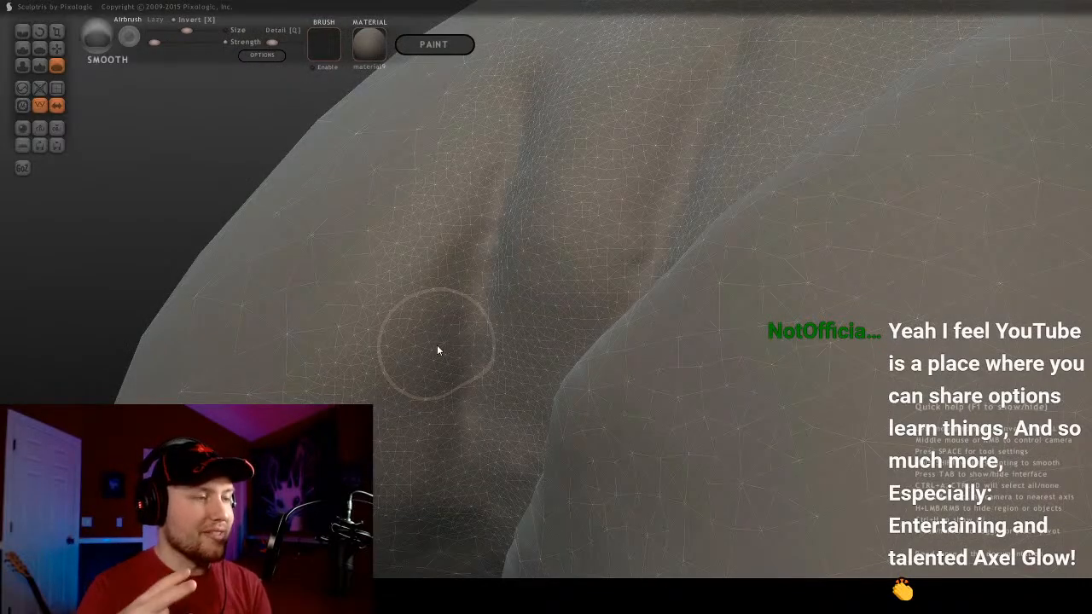
# Pull the surface between the lower ends of the two folds toward the front fold with the Grab brush
pyautogui.moveTo(486, 322)
pyautogui.mouseDown(button='right')
pyautogui.moveTo(727, 299)
pyautogui.moveTo(555, 373)
pyautogui.mouseUp(button='right')
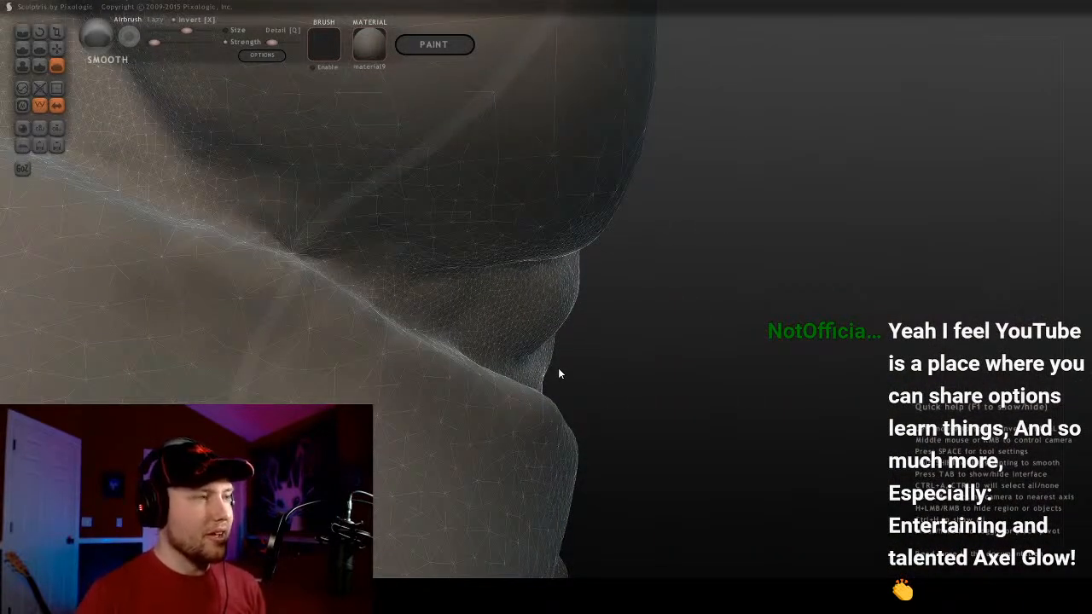
pyautogui.moveTo(560, 373)
pyautogui.mouseDown(button='right')
pyautogui.moveTo(305, 322)
pyautogui.moveTo(689, 456)
pyautogui.moveTo(601, 342)
pyautogui.moveTo(453, 325)
pyautogui.moveTo(487, 356)
pyautogui.moveTo(617, 374)
pyautogui.moveTo(578, 358)
pyautogui.mouseUp(button='right')
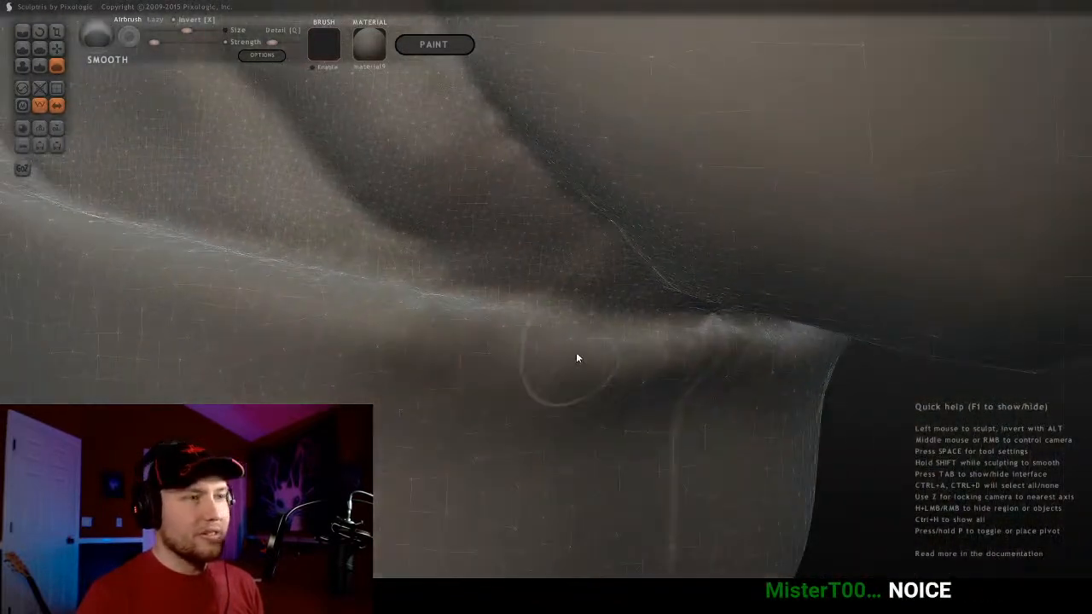
pyautogui.moveTo(524, 256); pyautogui.dragTo(607, 333, button='right')
pyautogui.click(54, 52)
pyautogui.moveTo(594, 329)
pyautogui.mouseDown()
pyautogui.moveTo(523, 316)
pyautogui.moveTo(523, 330)
pyautogui.mouseUp()
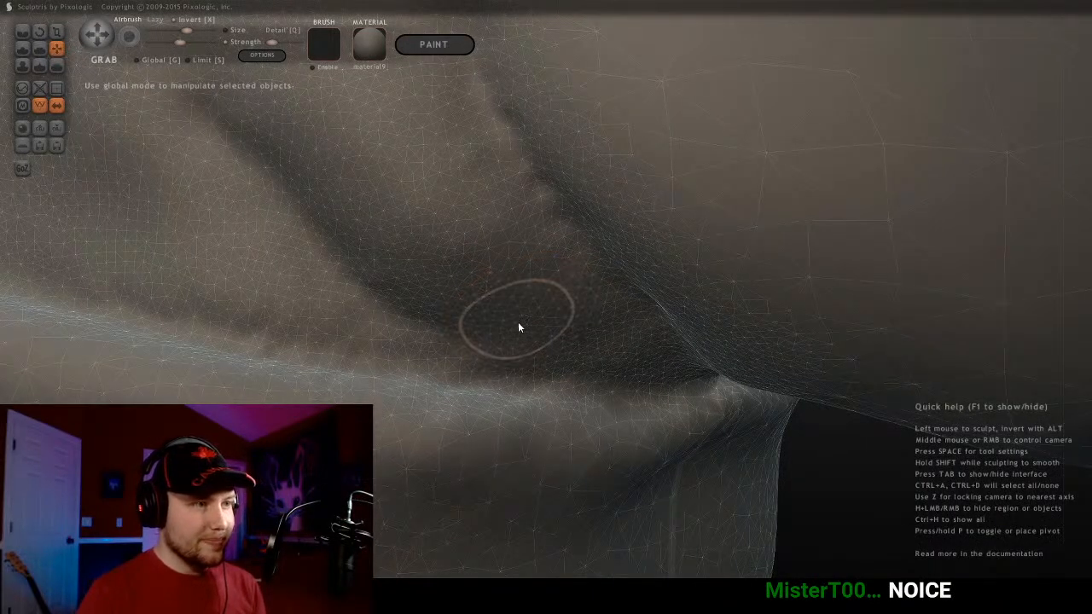
pyautogui.moveTo(602, 342); pyautogui.dragTo(507, 315)
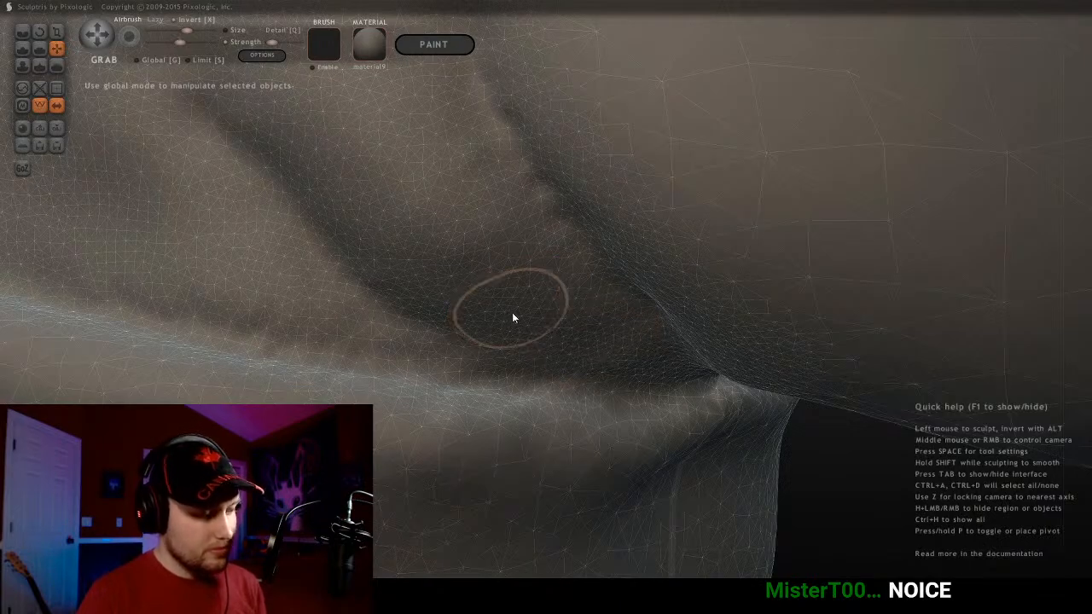
pyautogui.moveTo(512, 317)
pyautogui.mouseDown(button='right')
pyautogui.moveTo(717, 392)
pyautogui.moveTo(617, 322)
pyautogui.moveTo(659, 332)
pyautogui.moveTo(653, 322)
pyautogui.moveTo(596, 361)
pyautogui.mouseUp(button='right')
pyautogui.scroll(-2, 659, 327)
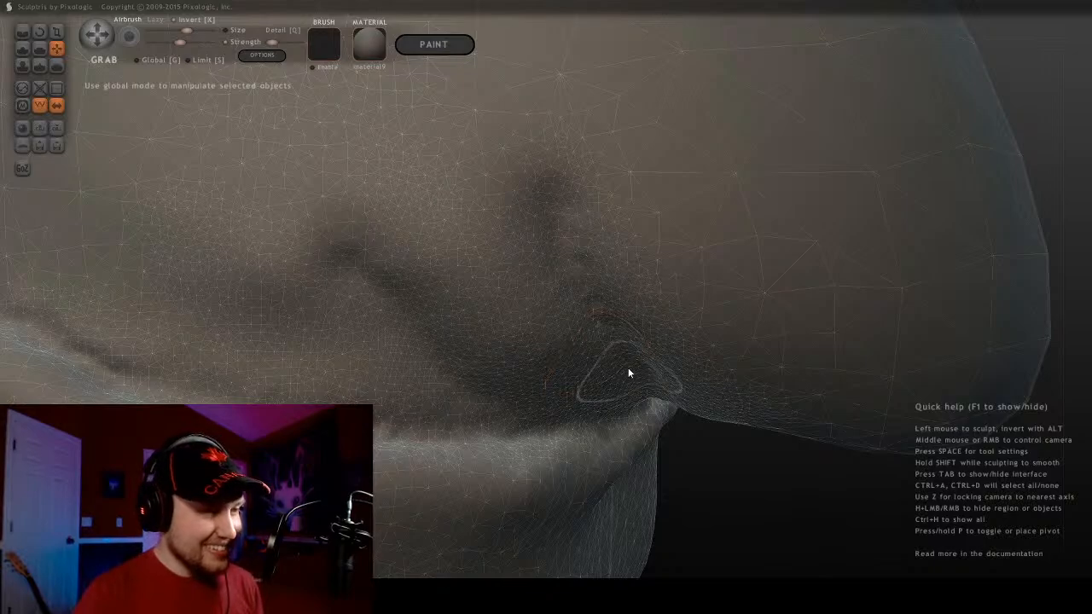
# Try to deepen the seam between crown and band at the back of the hat with the Crease brush
pyautogui.moveTo(614, 365)
pyautogui.mouseDown(button='middle')
pyautogui.moveTo(684, 341)
pyautogui.moveTo(575, 270)
pyautogui.moveTo(469, 231)
pyautogui.moveTo(534, 253)
pyautogui.moveTo(593, 324)
pyautogui.moveTo(551, 385)
pyautogui.mouseUp(button='middle')
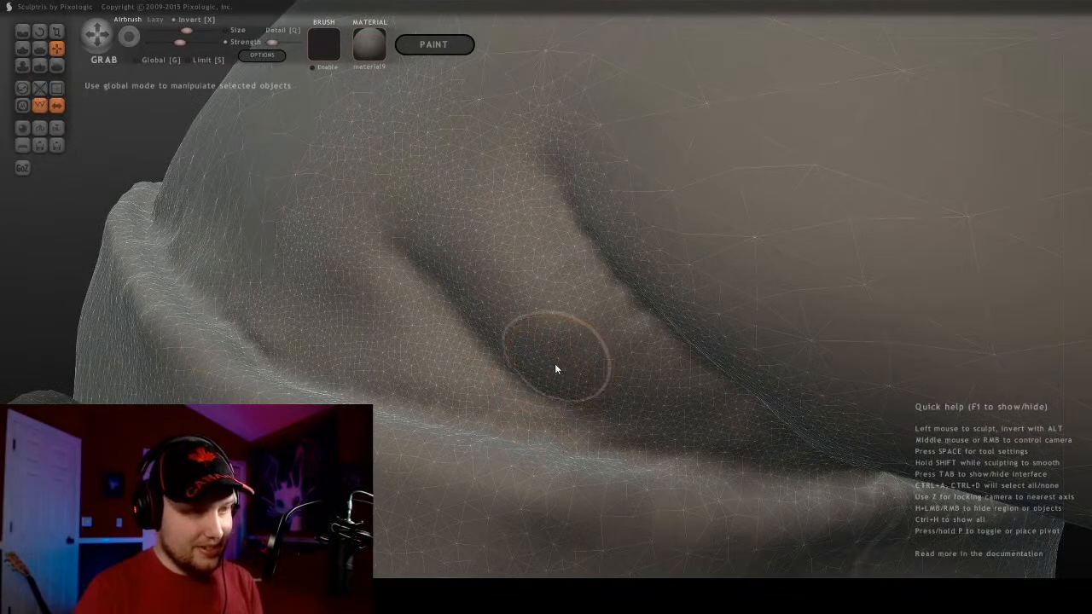
pyautogui.scroll(3, 555, 364)
pyautogui.moveTo(520, 349); pyautogui.dragTo(292, 219, button='middle')
pyautogui.click(24, 31)
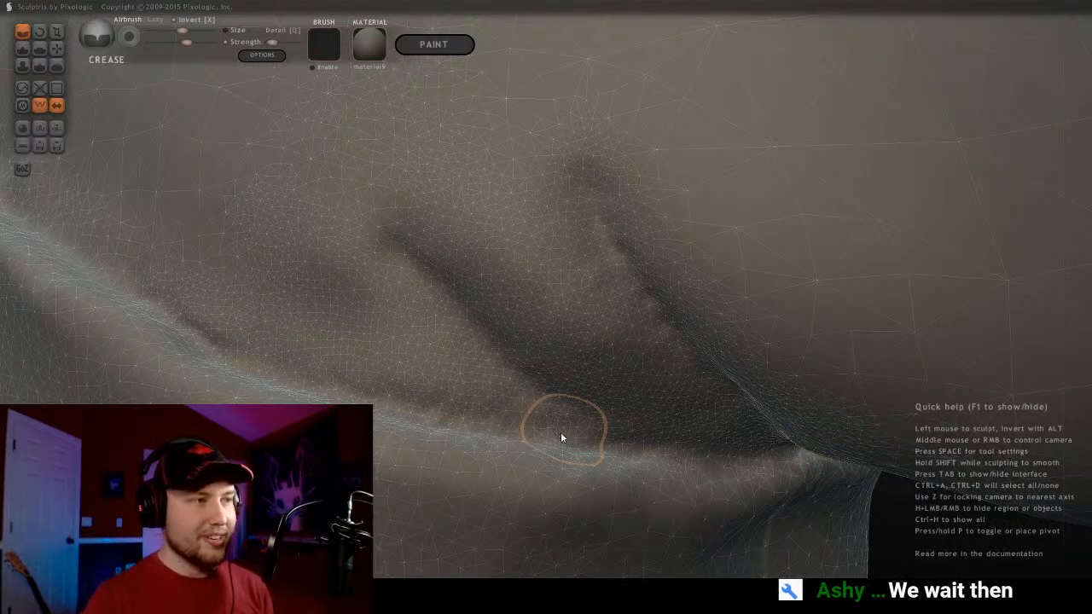
pyautogui.moveTo(658, 366)
pyautogui.mouseDown(button='middle')
pyautogui.moveTo(665, 304)
pyautogui.moveTo(619, 321)
pyautogui.moveTo(670, 309)
pyautogui.moveTo(767, 365)
pyautogui.mouseUp(button='middle')
pyautogui.moveTo(766, 347); pyautogui.dragTo(703, 353)
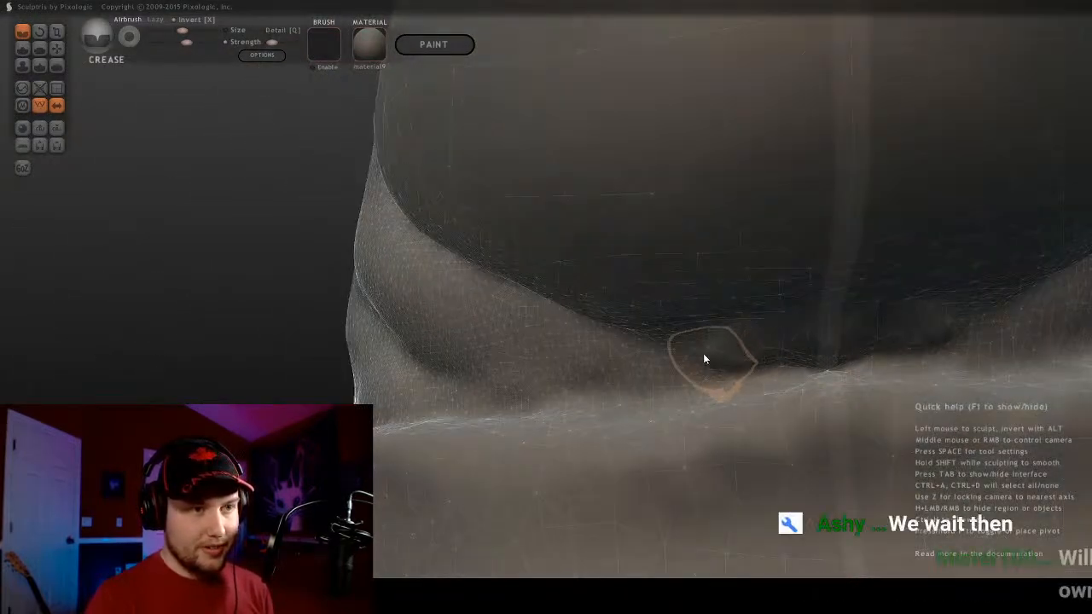
pyautogui.hotkey('ctrl', 'z')
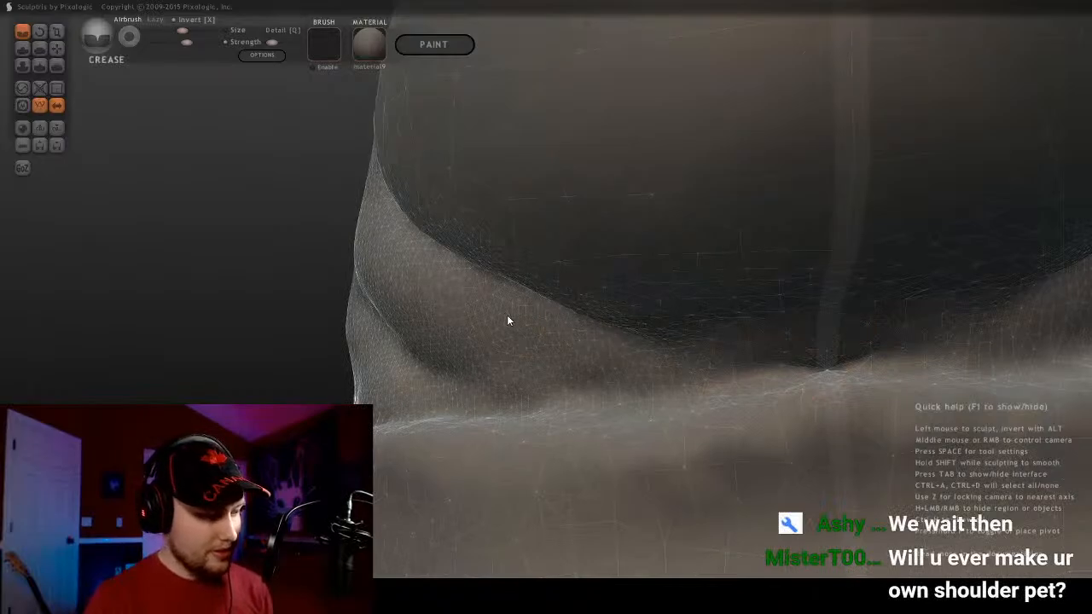
# Try a Crease stroke along the seam below the lower ends of the cloth folds, and undo it
pyautogui.moveTo(507, 320)
pyautogui.mouseDown(button='middle')
pyautogui.moveTo(572, 341)
pyautogui.moveTo(585, 361)
pyautogui.moveTo(534, 331)
pyautogui.moveTo(629, 441)
pyautogui.moveTo(568, 355)
pyautogui.moveTo(670, 356)
pyautogui.moveTo(626, 361)
pyautogui.moveTo(656, 441)
pyautogui.mouseUp(button='middle')
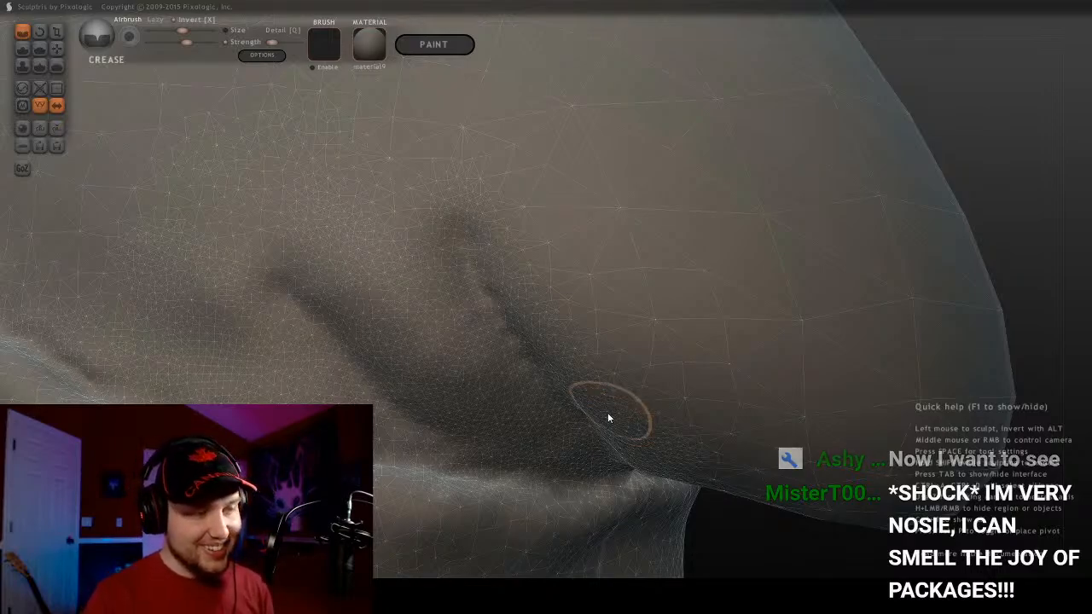
pyautogui.moveTo(715, 466)
pyautogui.keyDown('alt'); pyautogui.mouseDown(button='middle')
pyautogui.moveTo(787, 415)
pyautogui.moveTo(737, 322)
pyautogui.moveTo(695, 288)
pyautogui.moveTo(621, 270)
pyautogui.moveTo(673, 300)
pyautogui.moveTo(527, 349)
pyautogui.mouseUp(button='middle'); pyautogui.keyUp('alt')
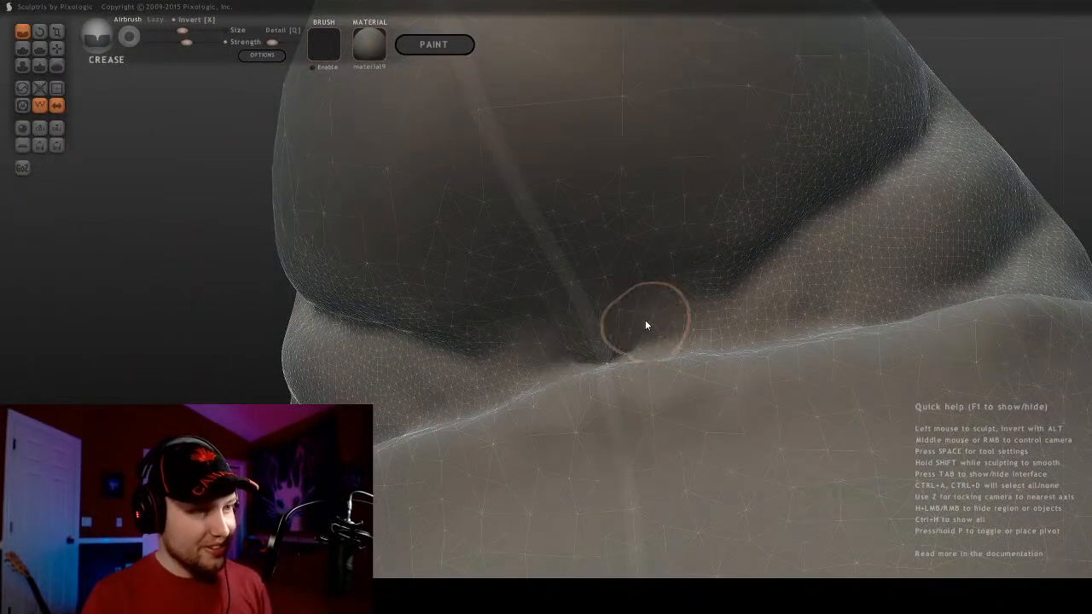
pyautogui.moveTo(568, 313); pyautogui.dragTo(708, 369, button='middle')
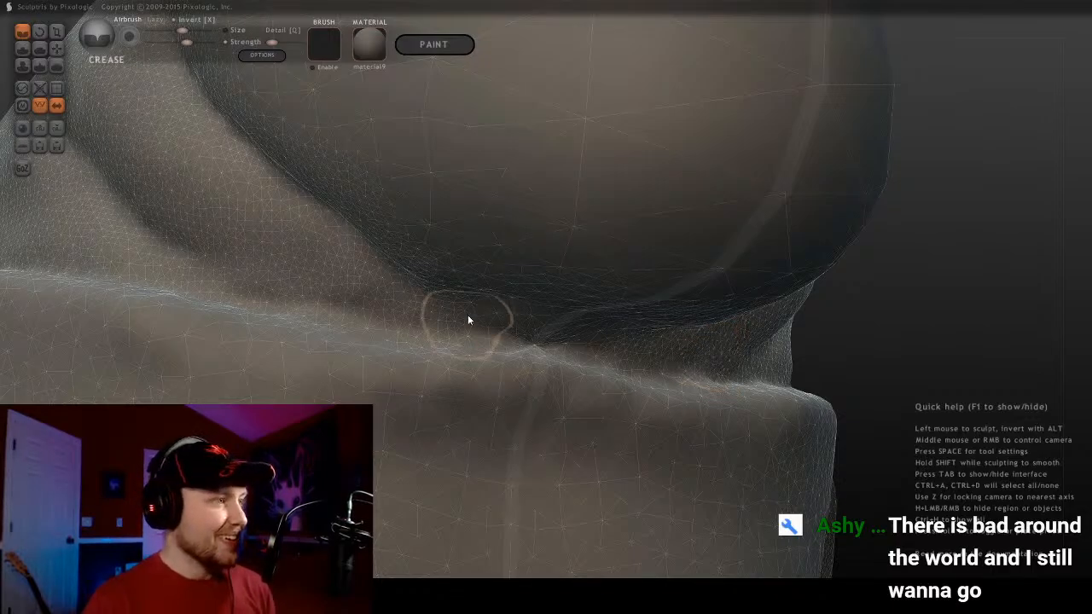
pyautogui.scroll(-3, 571, 331)
pyautogui.moveTo(570, 331)
pyautogui.mouseDown(button='middle')
pyautogui.moveTo(553, 305)
pyautogui.moveTo(555, 324)
pyautogui.mouseUp(button='middle')
pyautogui.scroll(1, 556, 324)
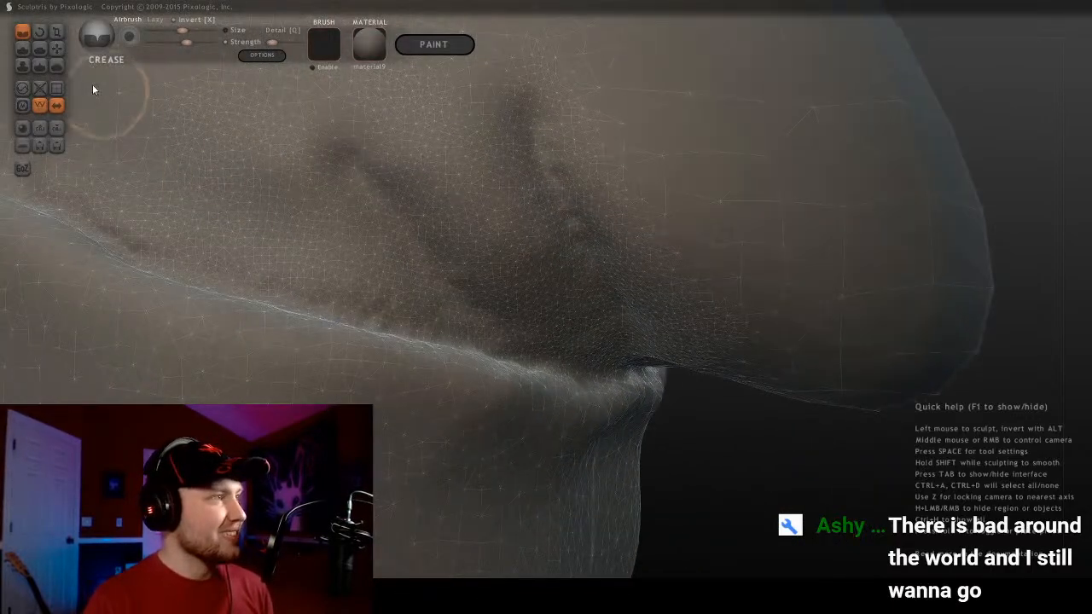
pyautogui.moveTo(676, 339); pyautogui.dragTo(524, 336, button='middle')
pyautogui.moveTo(531, 334)
pyautogui.mouseDown()
pyautogui.moveTo(626, 378)
pyautogui.moveTo(638, 372)
pyautogui.mouseUp()
pyautogui.hotkey('ctrl', 'z')
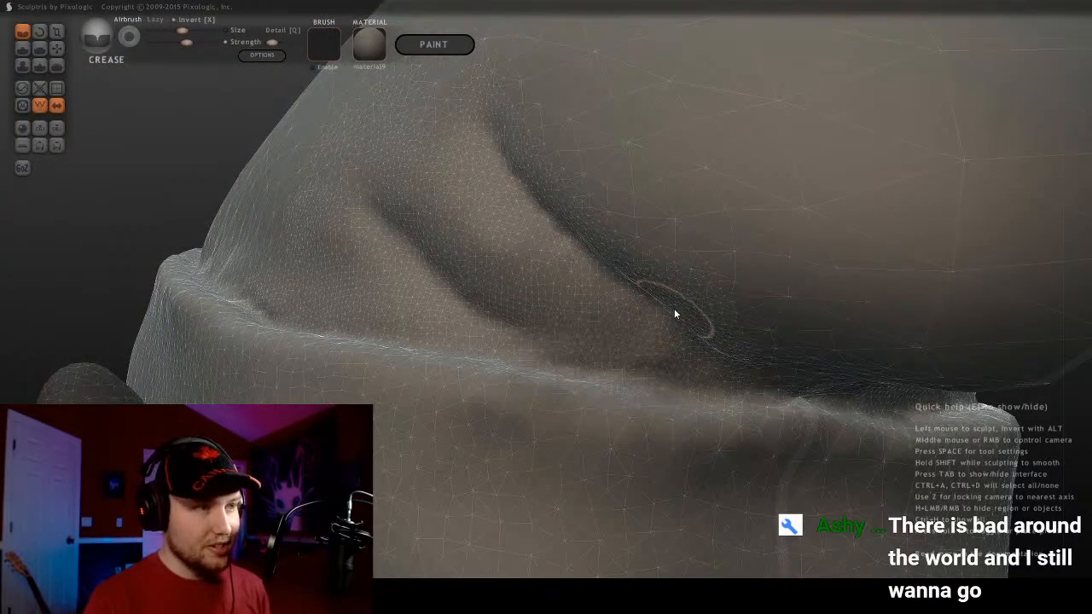
pyautogui.moveTo(650, 302)
pyautogui.mouseDown(button='middle')
pyautogui.moveTo(697, 361)
pyautogui.moveTo(770, 319)
pyautogui.moveTo(419, 224)
pyautogui.mouseUp(button='middle')
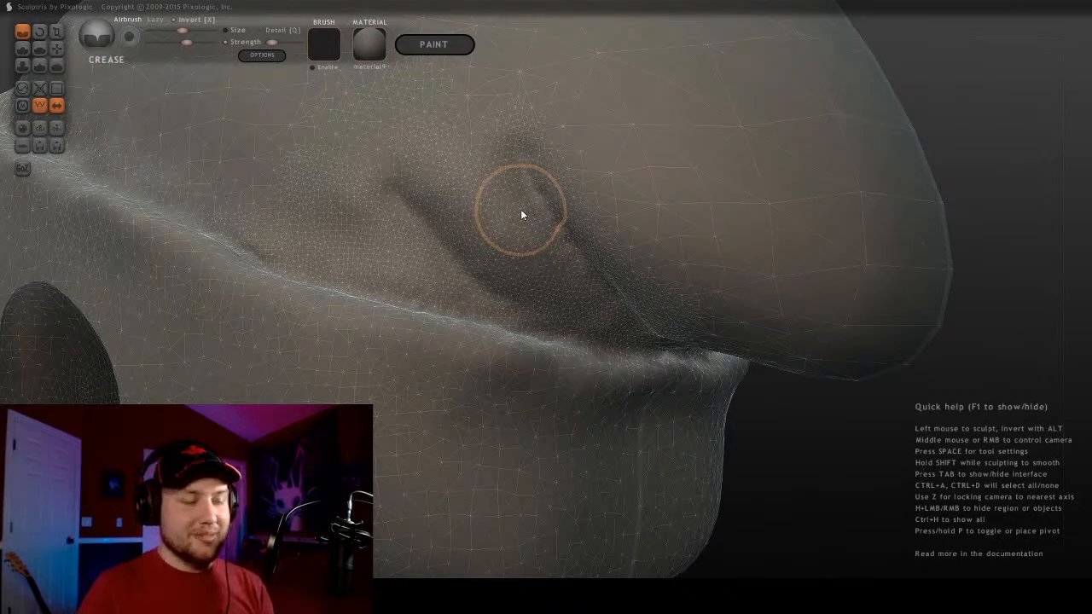
pyautogui.moveTo(494, 237)
pyautogui.mouseDown(button='middle')
pyautogui.moveTo(655, 319)
pyautogui.moveTo(719, 328)
pyautogui.moveTo(775, 390)
pyautogui.moveTo(745, 405)
pyautogui.moveTo(613, 345)
pyautogui.moveTo(554, 385)
pyautogui.moveTo(359, 264)
pyautogui.mouseUp(button='middle')
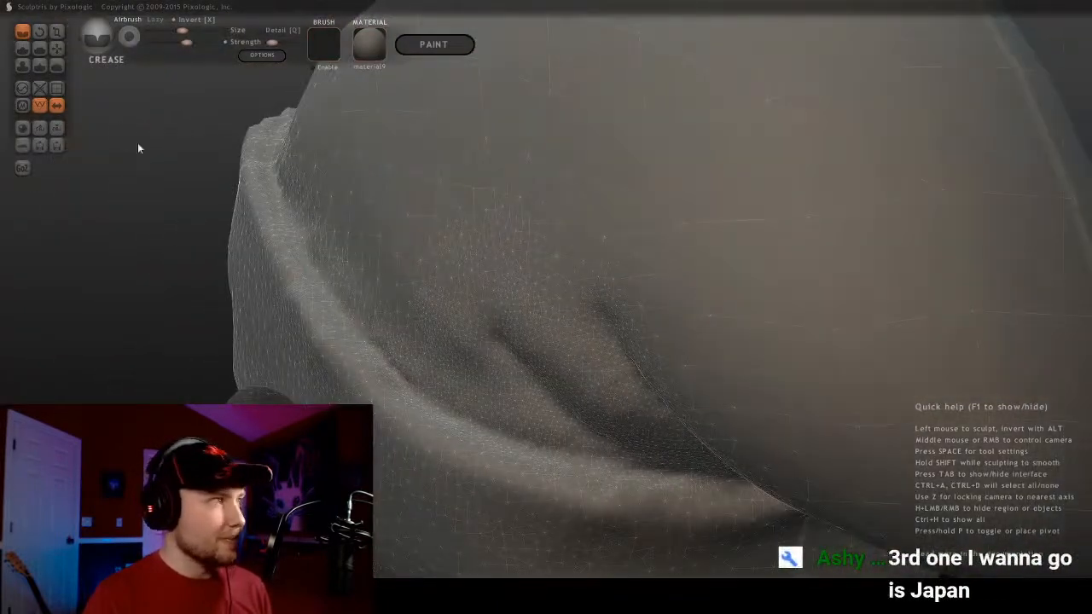
# Smooth the jagged upper rim of the hat's band around the side and front with the Smooth brush
pyautogui.click(56, 48)
pyautogui.click(56, 65)
pyautogui.moveTo(421, 244)
pyautogui.mouseDown(button='middle')
pyautogui.moveTo(489, 353)
pyautogui.moveTo(583, 381)
pyautogui.moveTo(505, 281)
pyautogui.mouseUp(button='middle')
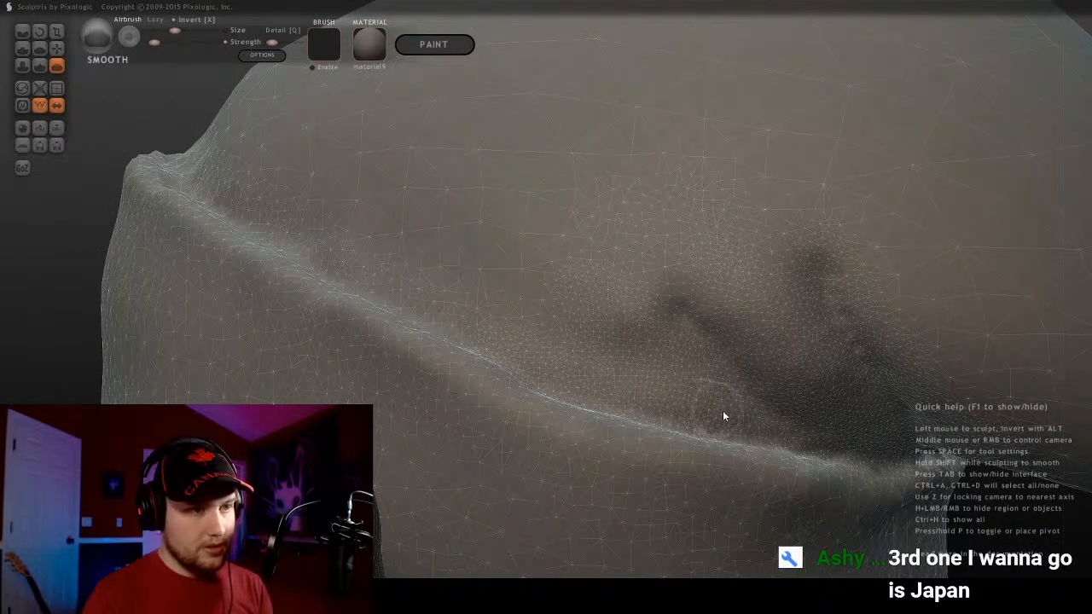
pyautogui.moveTo(617, 395); pyautogui.dragTo(647, 428, button='middle')
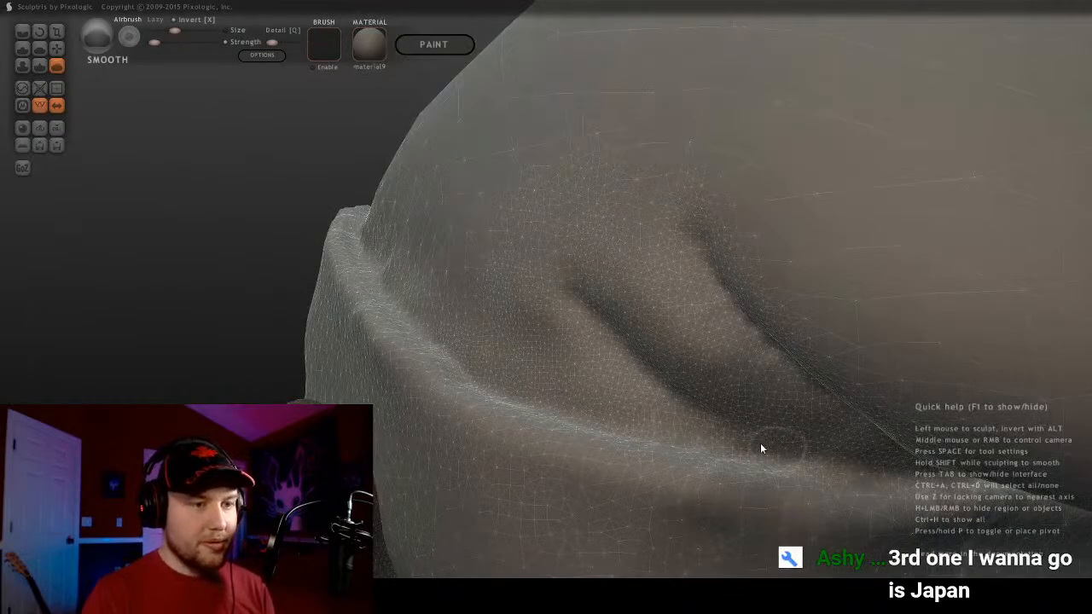
pyautogui.moveTo(366, 214); pyautogui.dragTo(450, 252, button='middle')
pyautogui.moveTo(357, 220)
pyautogui.mouseDown(button='middle')
pyautogui.moveTo(619, 334)
pyautogui.moveTo(639, 210)
pyautogui.moveTo(609, 284)
pyautogui.moveTo(482, 267)
pyautogui.moveTo(363, 218)
pyautogui.mouseUp(button='middle')
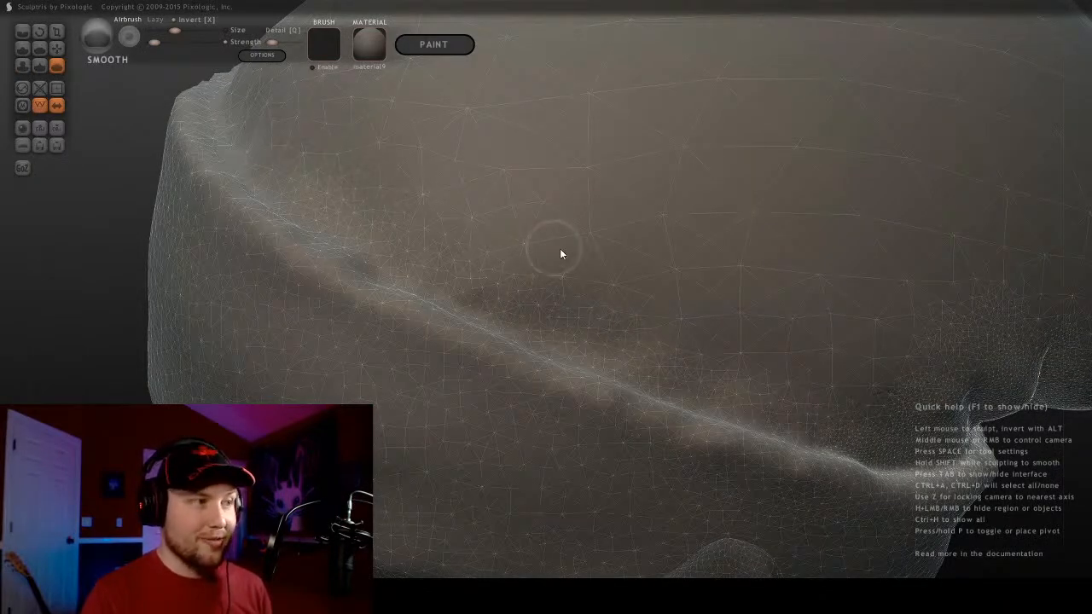
pyautogui.moveTo(560, 253)
pyautogui.mouseDown(button='middle')
pyautogui.moveTo(436, 244)
pyautogui.moveTo(500, 137)
pyautogui.moveTo(481, 341)
pyautogui.moveTo(503, 288)
pyautogui.moveTo(538, 319)
pyautogui.moveTo(514, 346)
pyautogui.moveTo(489, 332)
pyautogui.mouseUp(button='middle')
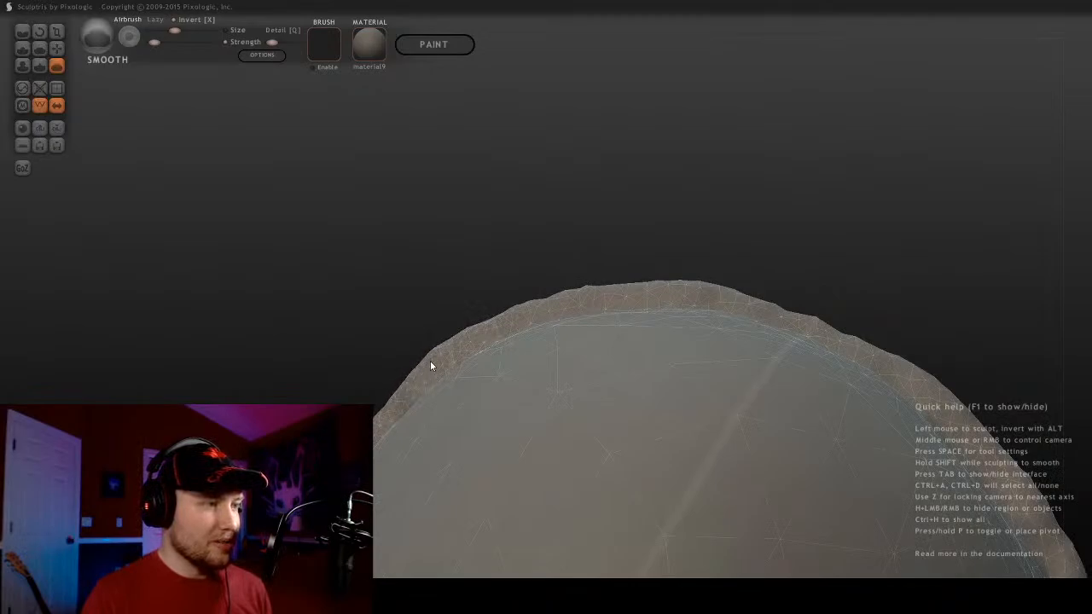
pyautogui.moveTo(430, 361)
pyautogui.mouseDown()
pyautogui.moveTo(521, 314)
pyautogui.moveTo(600, 293)
pyautogui.moveTo(725, 298)
pyautogui.mouseUp()
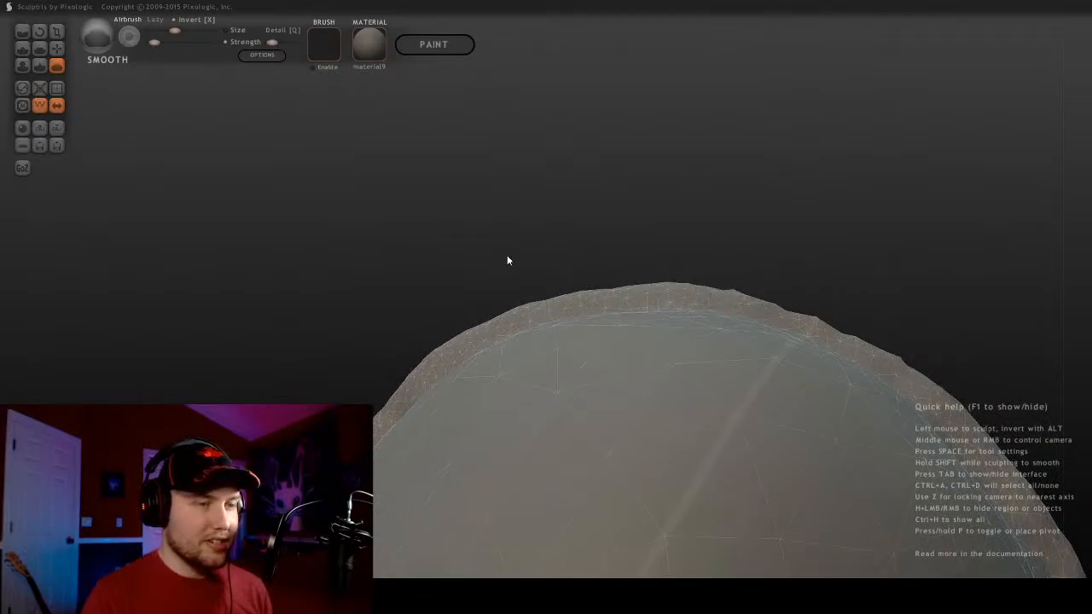
pyautogui.moveTo(506, 260)
pyautogui.mouseDown(button='middle')
pyautogui.moveTo(666, 336)
pyautogui.moveTo(635, 280)
pyautogui.mouseUp(button='middle')
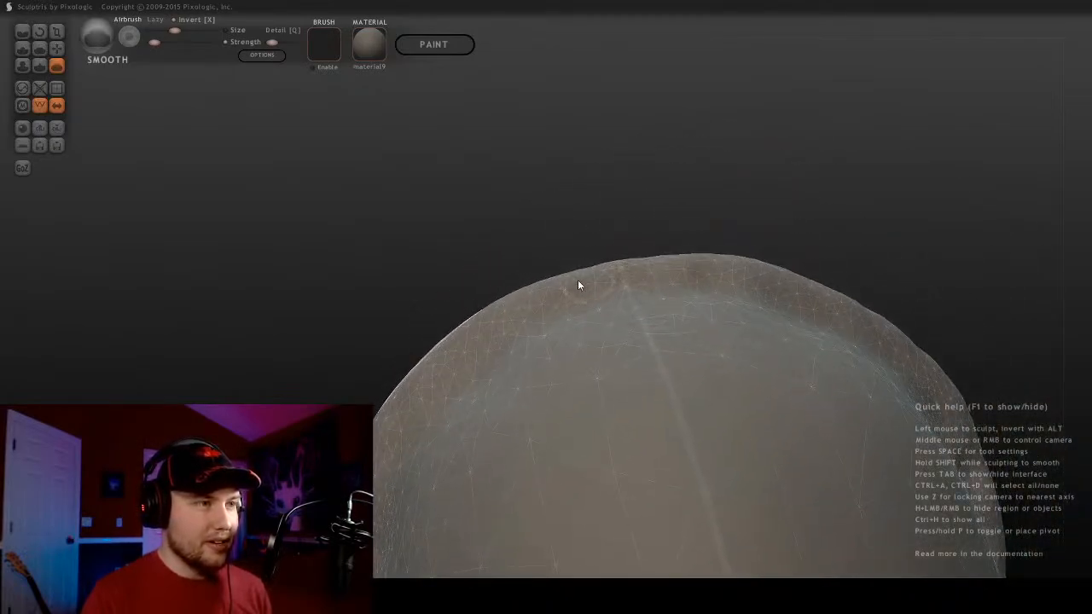
pyautogui.moveTo(449, 370)
pyautogui.mouseDown(button='middle')
pyautogui.moveTo(590, 327)
pyautogui.moveTo(794, 310)
pyautogui.moveTo(631, 271)
pyautogui.moveTo(417, 258)
pyautogui.moveTo(350, 310)
pyautogui.moveTo(445, 320)
pyautogui.mouseUp(button='middle')
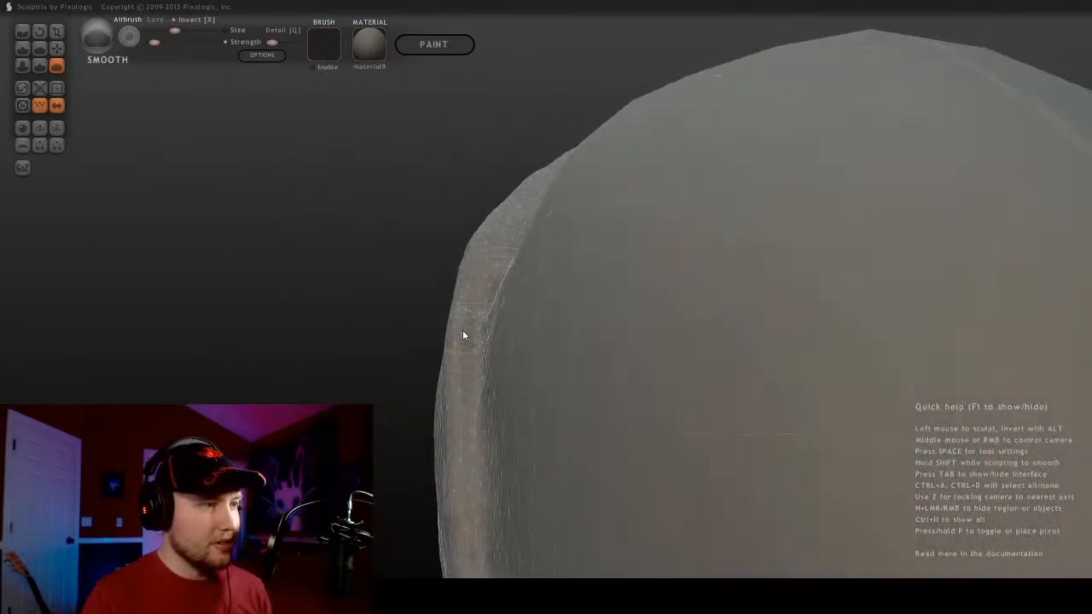
pyautogui.moveTo(570, 498)
pyautogui.mouseDown(button='middle')
pyautogui.moveTo(466, 331)
pyautogui.moveTo(719, 356)
pyautogui.moveTo(473, 347)
pyautogui.moveTo(657, 398)
pyautogui.moveTo(490, 319)
pyautogui.moveTo(199, 151)
pyautogui.mouseUp(button='middle')
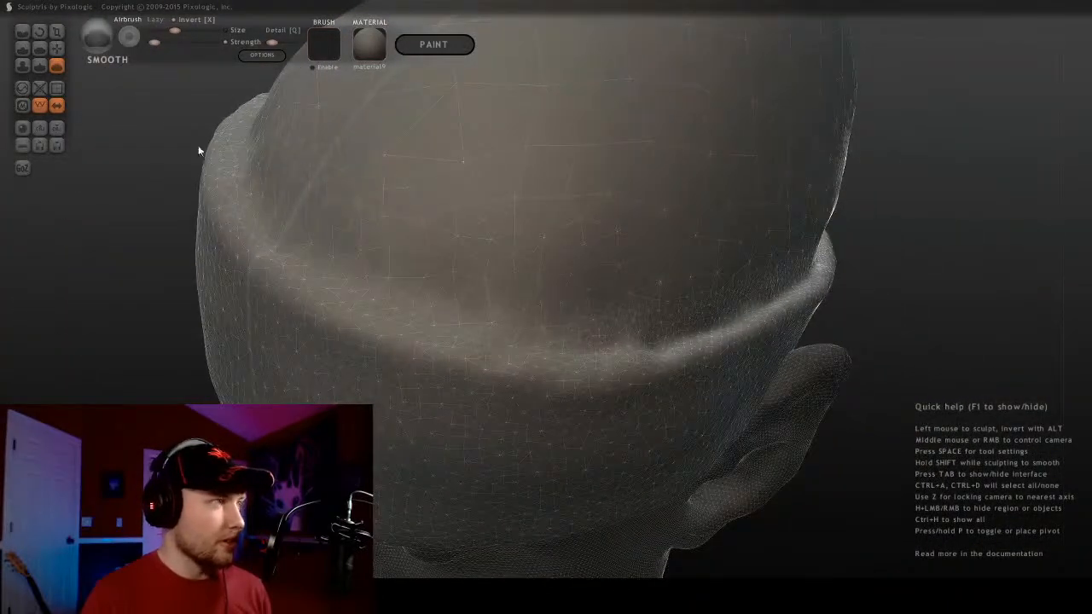
# Toggle the Lazy option on a smaller Crease brush and smooth out the bumps along the band's upper rim at the front
pyautogui.press('c')
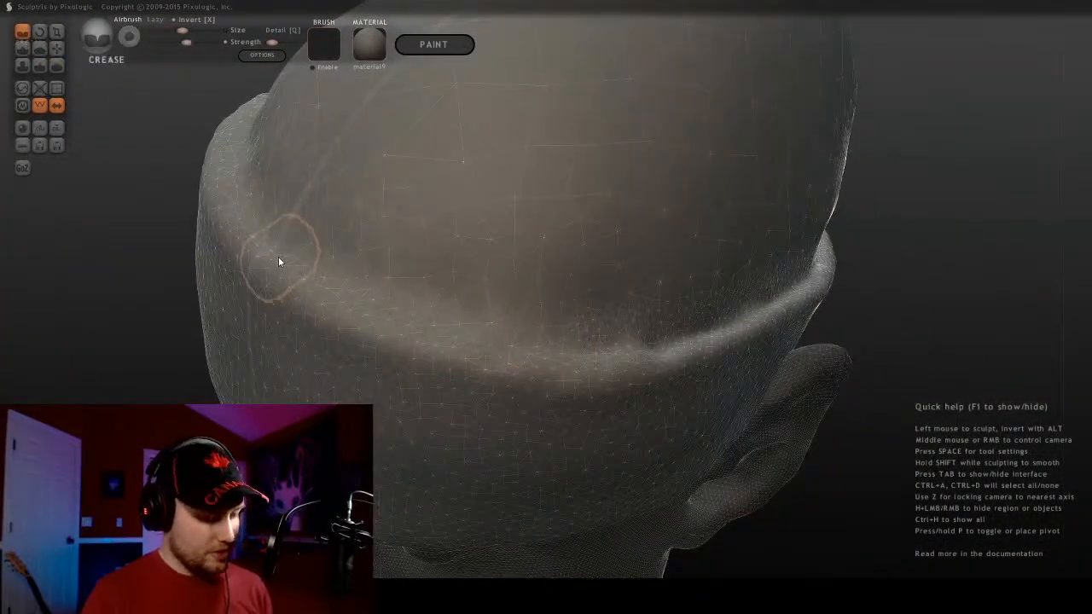
pyautogui.press('[')
pyautogui.press(']')
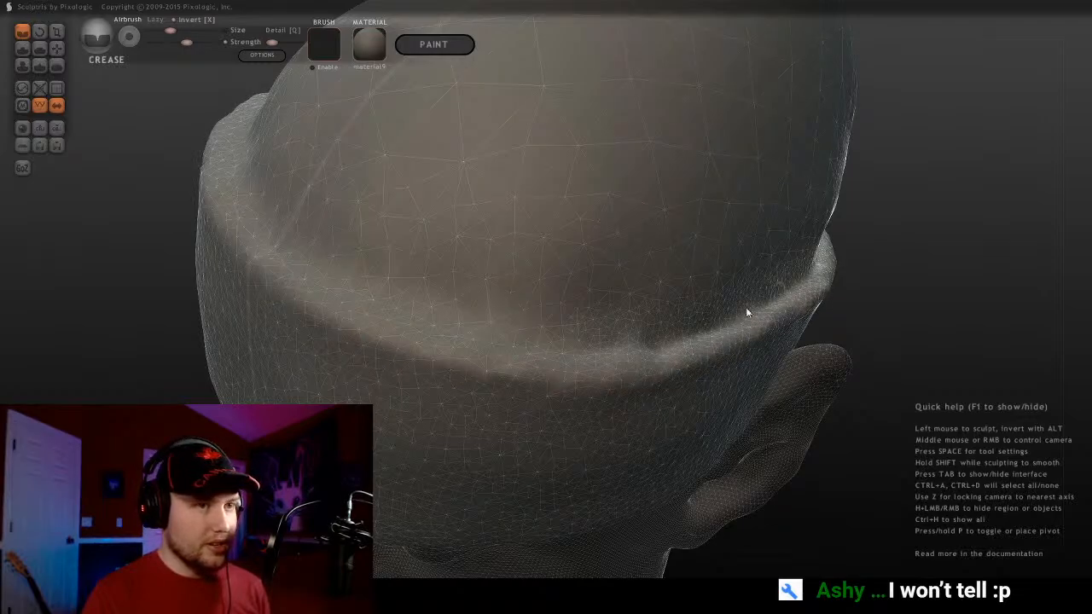
pyautogui.click(154, 20)
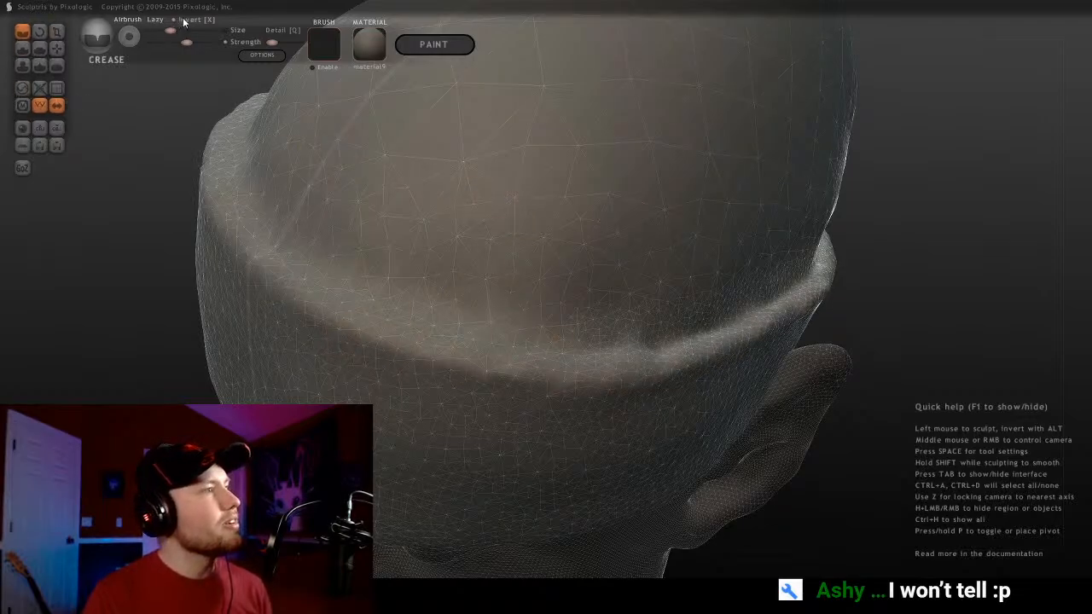
pyautogui.moveTo(368, 296)
pyautogui.keyDown('shift'); pyautogui.mouseDown()
pyautogui.moveTo(489, 341)
pyautogui.moveTo(658, 345)
pyautogui.moveTo(460, 346)
pyautogui.moveTo(329, 287)
pyautogui.moveTo(256, 236)
pyautogui.mouseUp(); pyautogui.keyUp('shift')
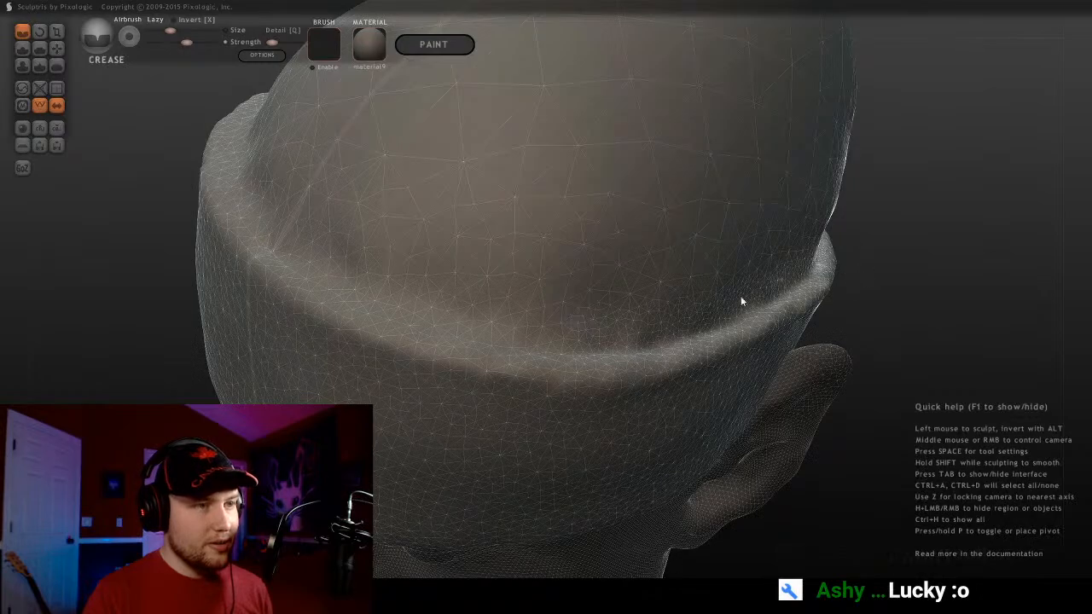
pyautogui.moveTo(741, 300)
pyautogui.mouseDown(button='middle')
pyautogui.moveTo(759, 415)
pyautogui.moveTo(577, 344)
pyautogui.moveTo(599, 293)
pyautogui.moveTo(497, 339)
pyautogui.moveTo(705, 390)
pyautogui.mouseUp(button='middle')
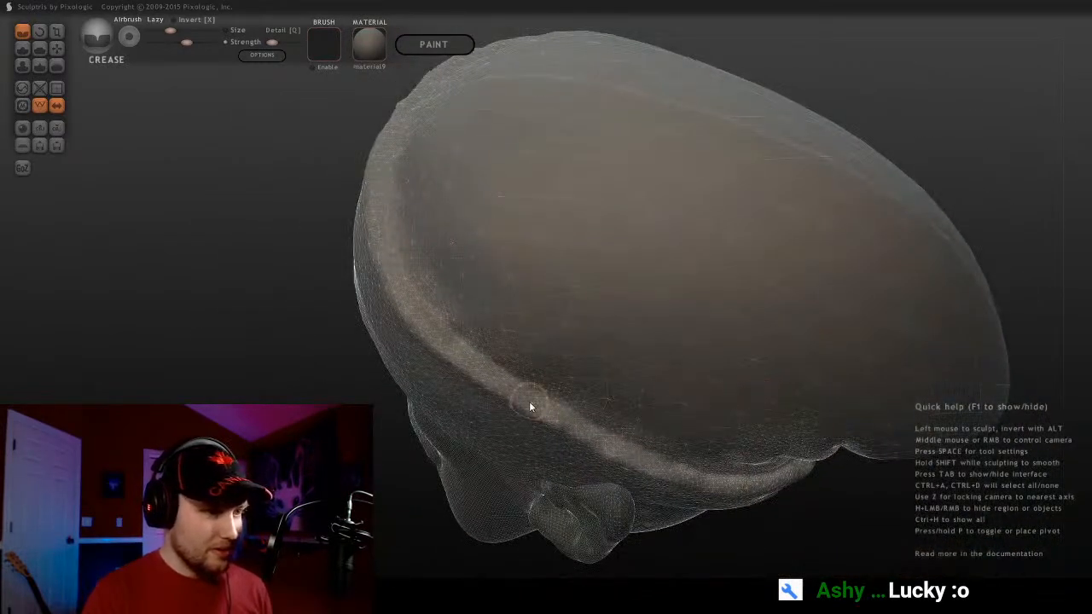
pyautogui.moveTo(529, 408); pyautogui.dragTo(587, 322, button='middle')
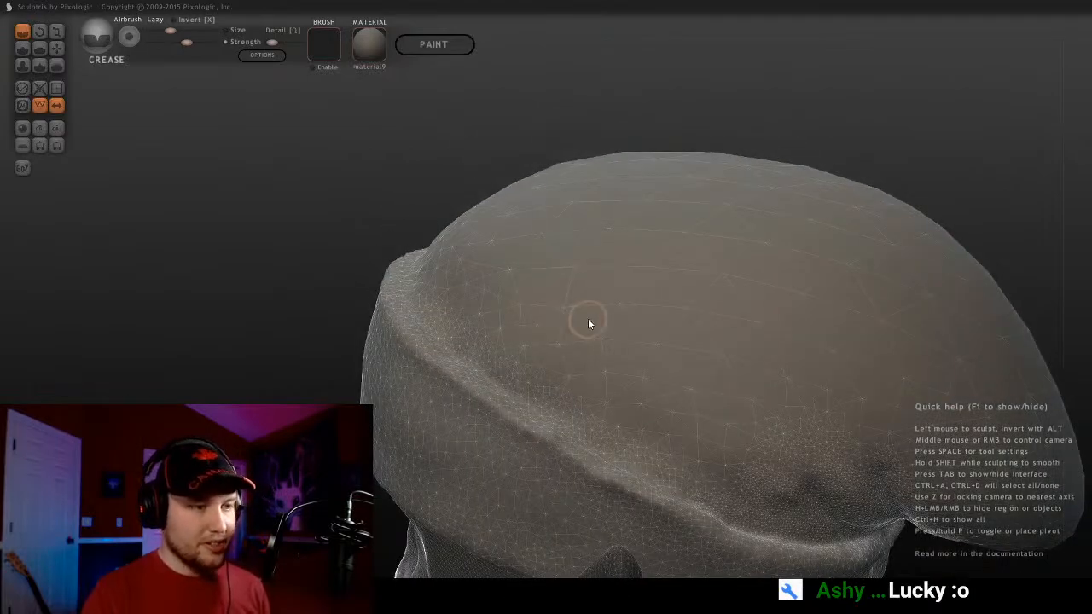
pyautogui.moveTo(716, 381)
pyautogui.mouseDown(button='middle')
pyautogui.moveTo(708, 215)
pyautogui.moveTo(598, 199)
pyautogui.moveTo(529, 354)
pyautogui.moveTo(630, 373)
pyautogui.mouseUp(button='middle')
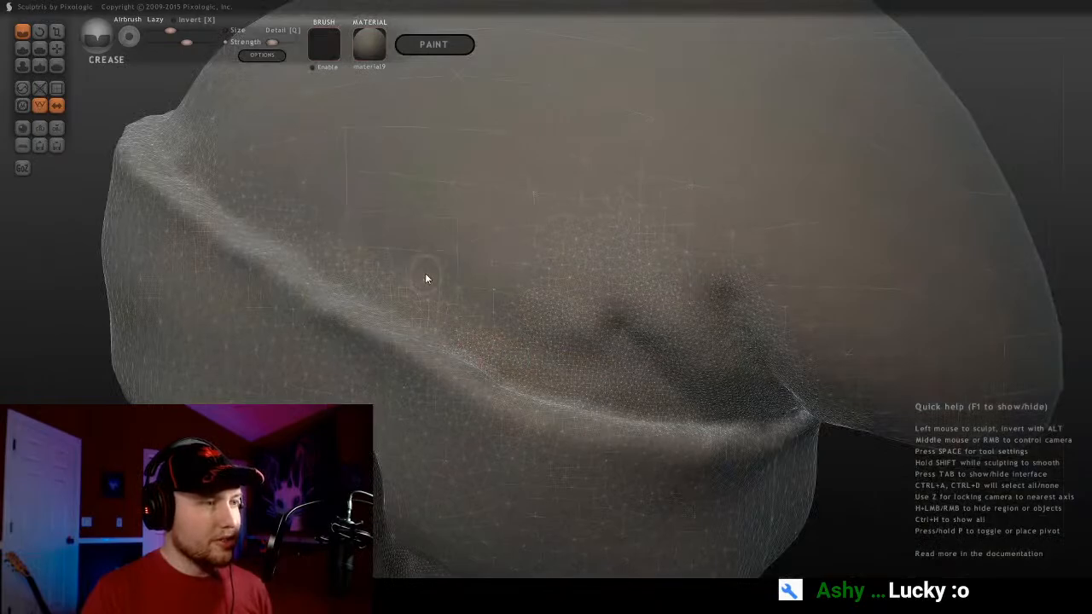
pyautogui.moveTo(427, 279)
pyautogui.mouseDown(button='middle')
pyautogui.moveTo(594, 280)
pyautogui.moveTo(614, 258)
pyautogui.moveTo(449, 261)
pyautogui.moveTo(469, 334)
pyautogui.moveTo(790, 299)
pyautogui.moveTo(726, 405)
pyautogui.moveTo(777, 340)
pyautogui.moveTo(580, 393)
pyautogui.moveTo(728, 355)
pyautogui.moveTo(785, 253)
pyautogui.moveTo(724, 317)
pyautogui.moveTo(656, 271)
pyautogui.moveTo(461, 298)
pyautogui.moveTo(558, 392)
pyautogui.moveTo(717, 378)
pyautogui.moveTo(104, 82)
pyautogui.mouseUp(button='middle')
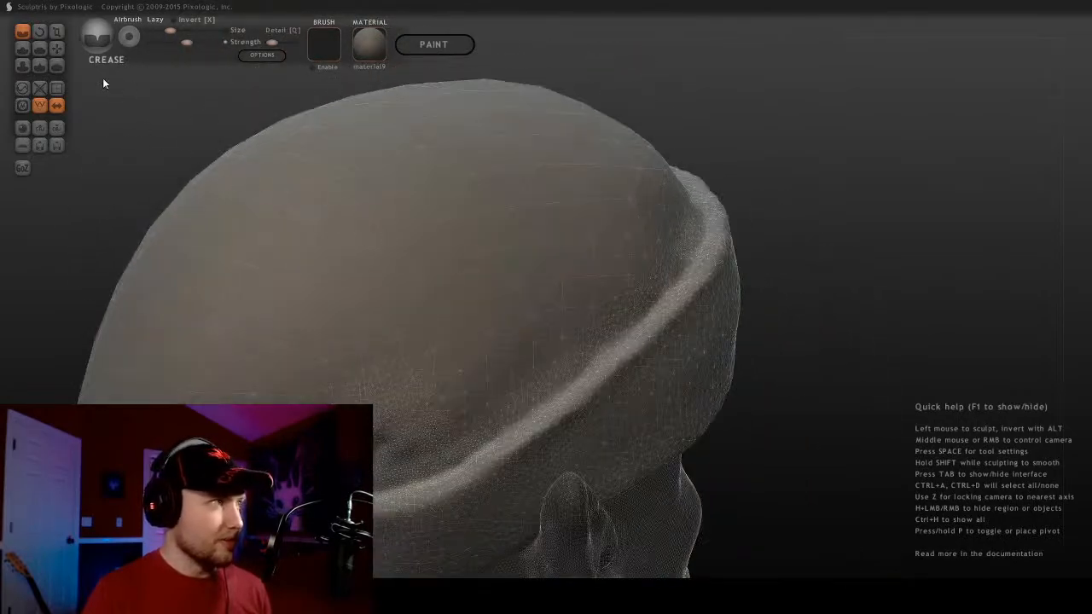
# Even out the side and front of the hat's band below its rim with an enlarged Smooth brush
pyautogui.click(56, 49)
pyautogui.moveTo(655, 324); pyautogui.dragTo(655, 354, button='middle')
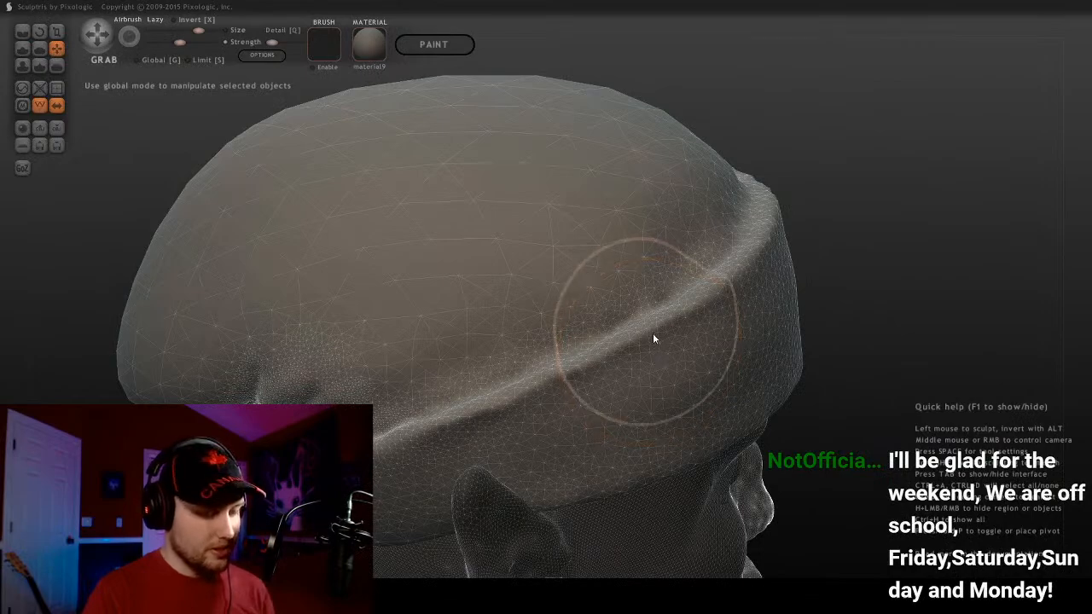
pyautogui.scroll(-5, 654, 339)
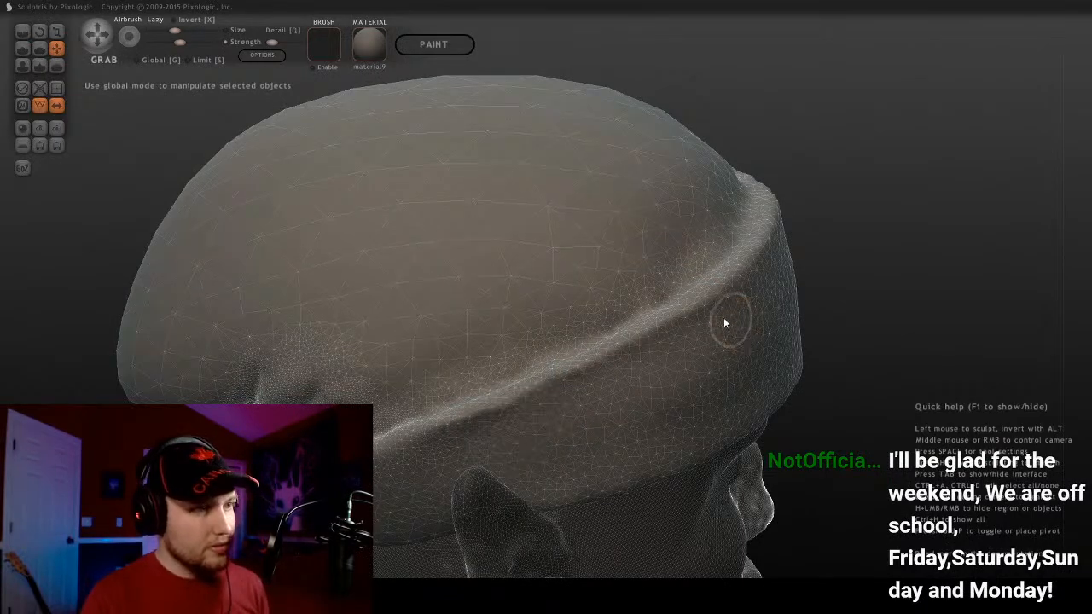
pyautogui.click(57, 66)
pyautogui.keyDown('alt'); pyautogui.moveTo(624, 391); pyautogui.dragTo(703, 293, button='middle'); pyautogui.keyUp('alt')
pyautogui.scroll(2, 620, 322)
pyautogui.moveTo(622, 303); pyautogui.dragTo(509, 341, button='middle')
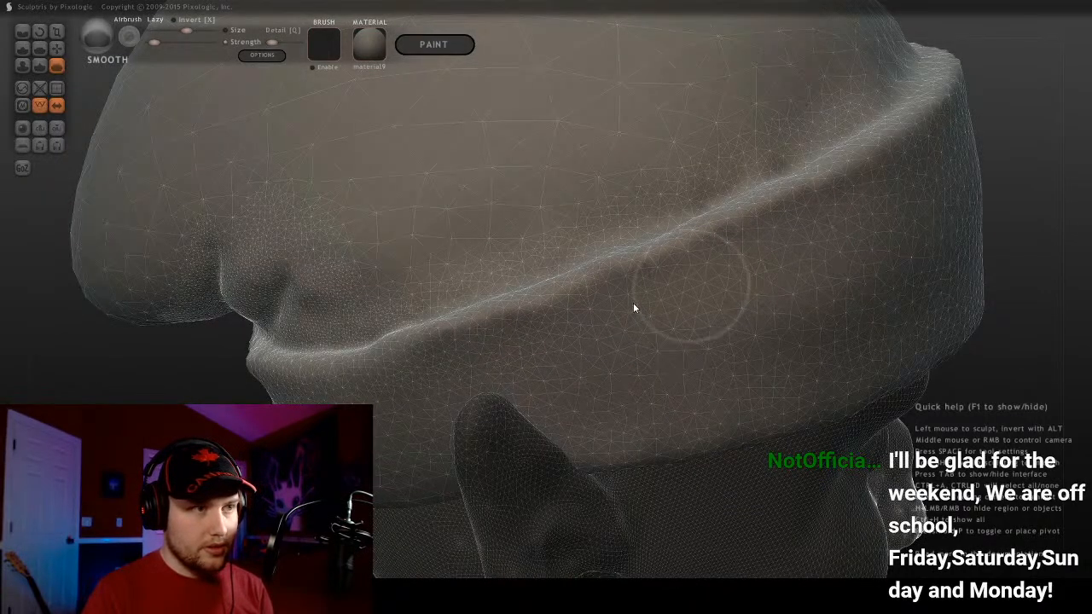
pyautogui.moveTo(519, 353); pyautogui.dragTo(595, 319, button='middle')
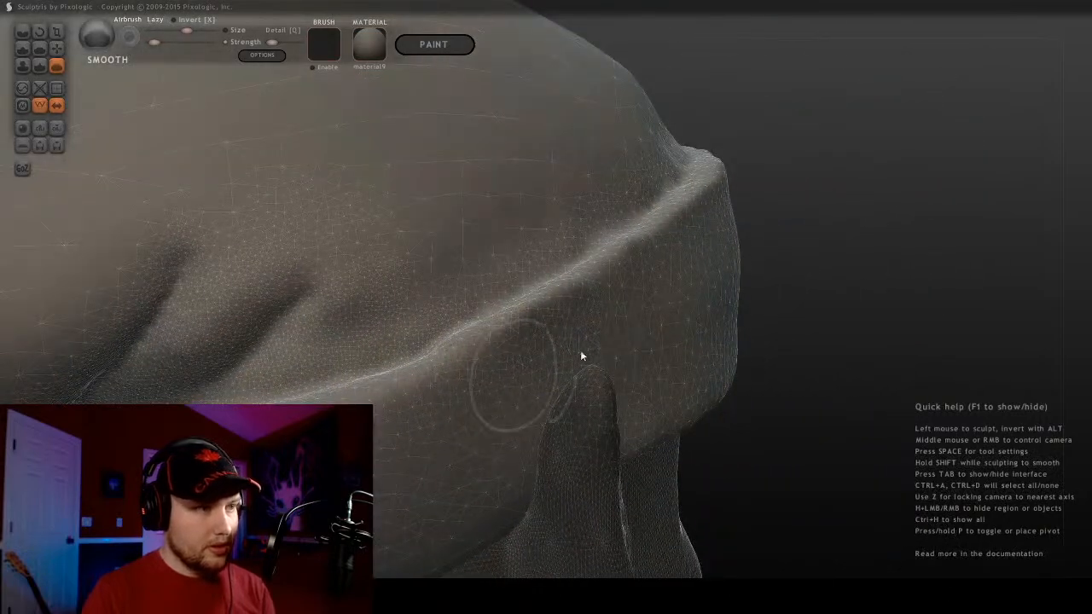
pyautogui.moveTo(580, 356); pyautogui.dragTo(491, 241, button='middle')
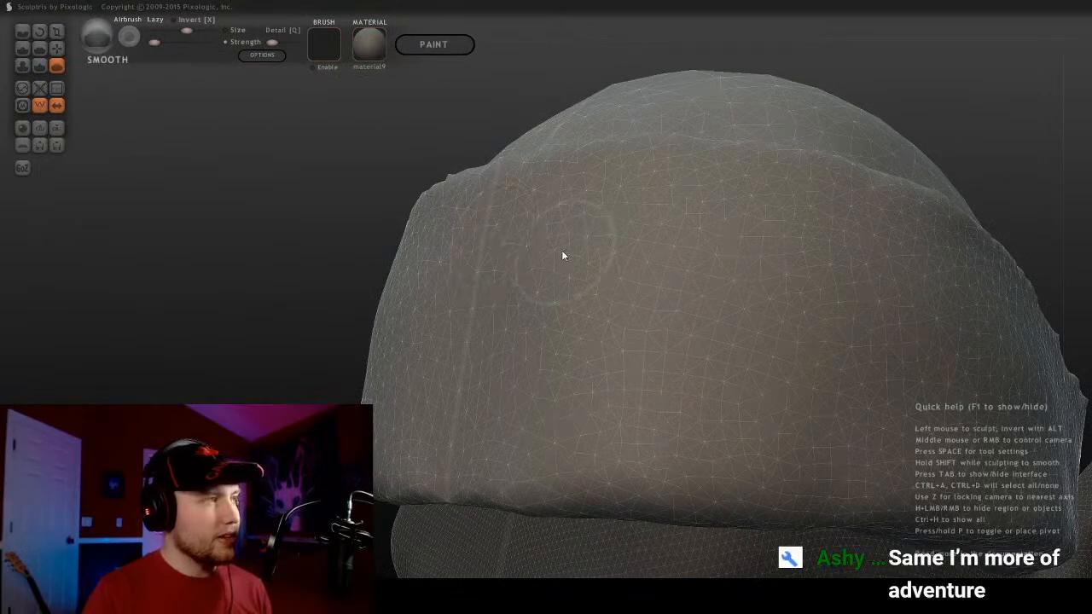
pyautogui.moveTo(563, 254); pyautogui.dragTo(671, 282, button='middle')
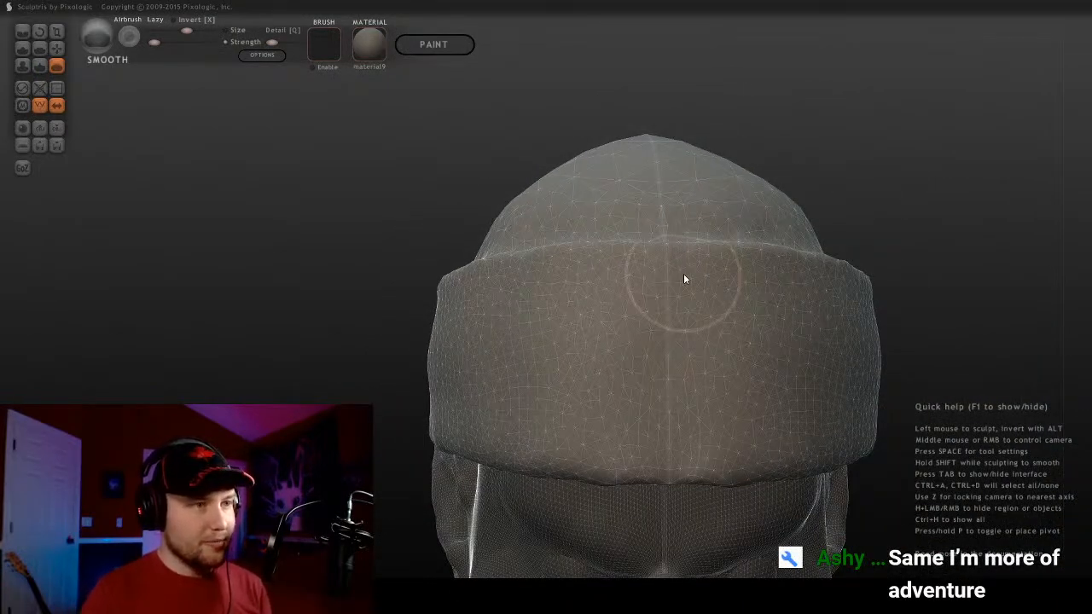
pyautogui.moveTo(671, 275); pyautogui.dragTo(643, 336, button='middle')
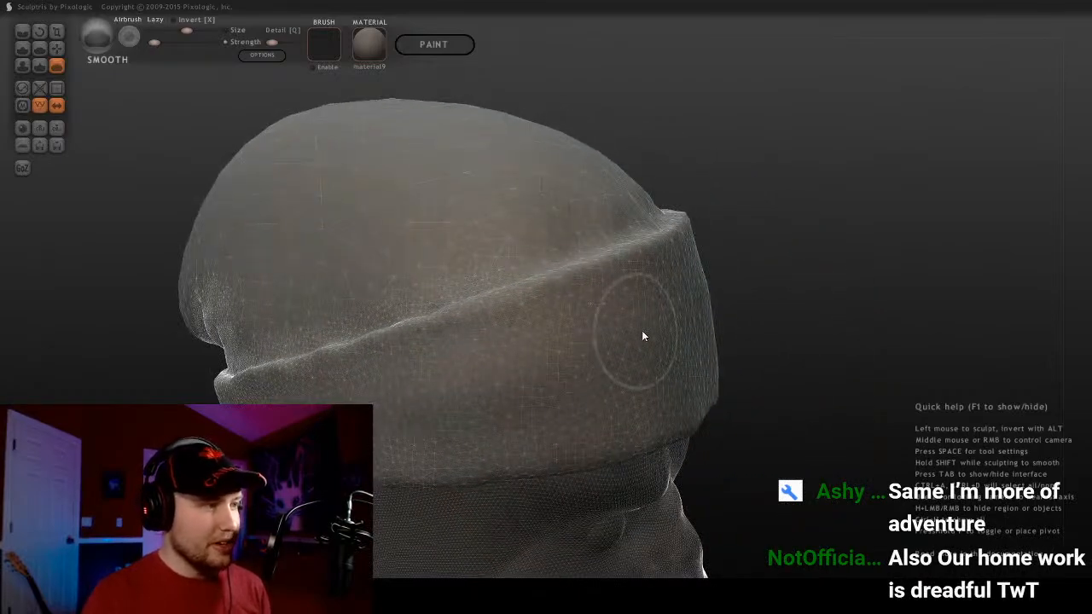
pyautogui.moveTo(787, 324); pyautogui.dragTo(691, 319, button='middle')
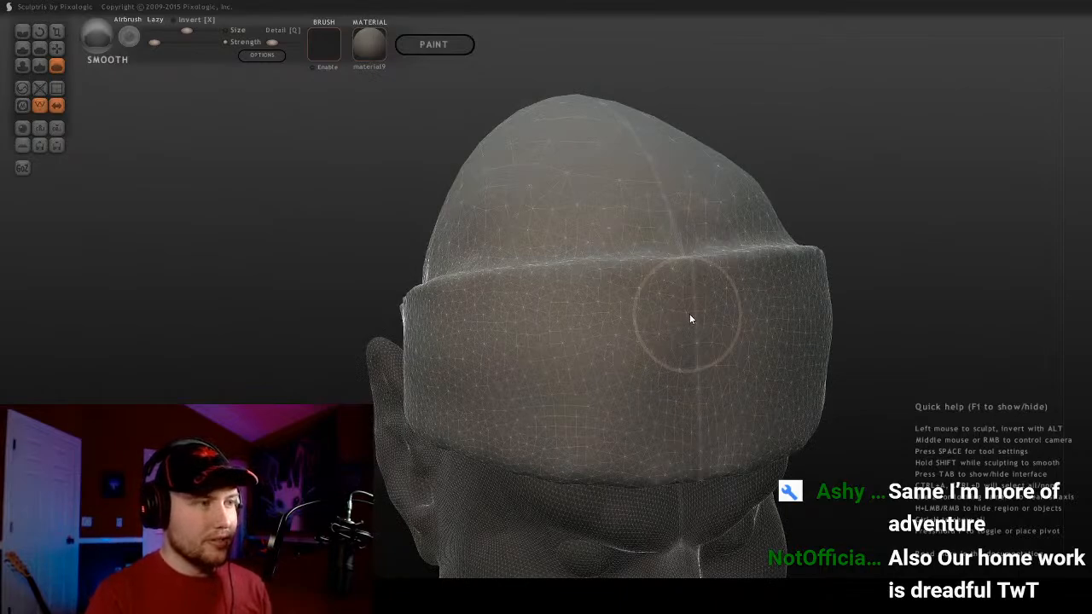
# Even out the front and side surfaces of the hat's band with the Flatten brush, enlarging the brush partway
pyautogui.moveTo(690, 313); pyautogui.dragTo(682, 285, button='right')
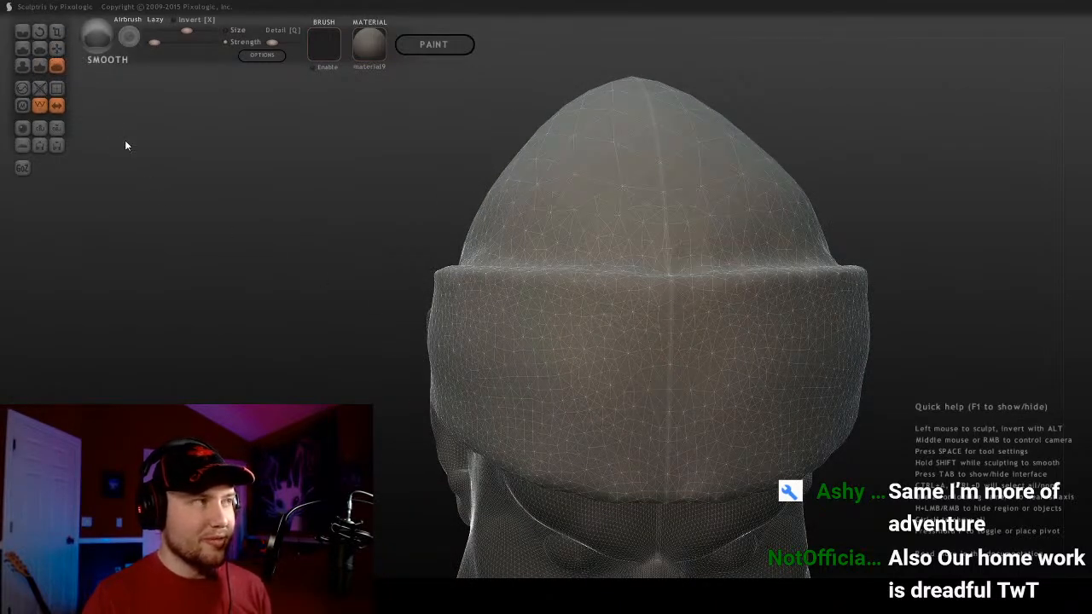
pyautogui.click(39, 48)
pyautogui.moveTo(466, 293); pyautogui.dragTo(575, 290, button='right')
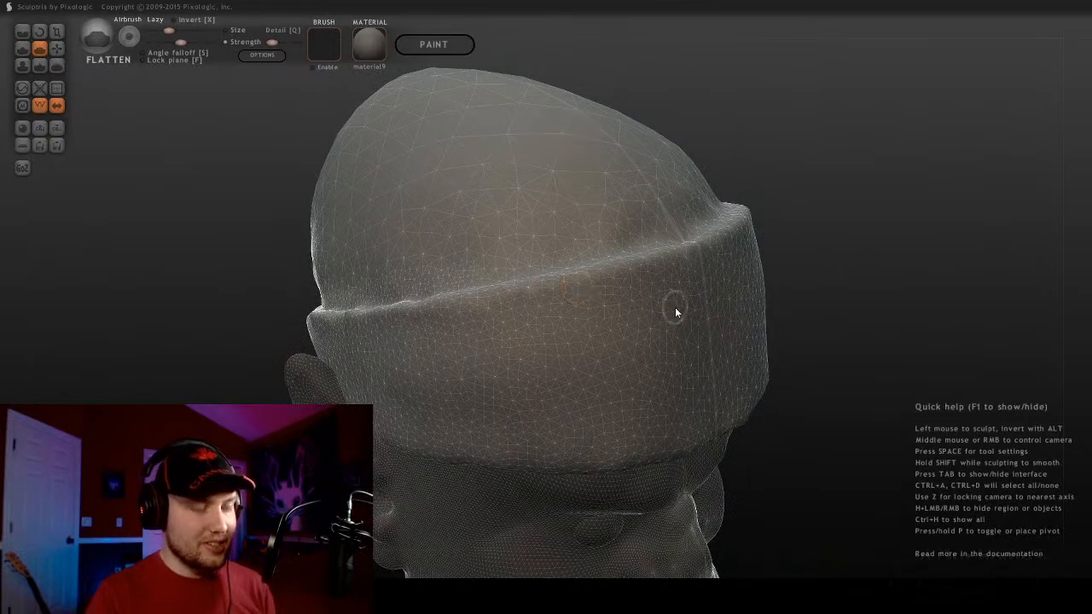
pyautogui.moveTo(674, 306); pyautogui.dragTo(734, 344, button='right')
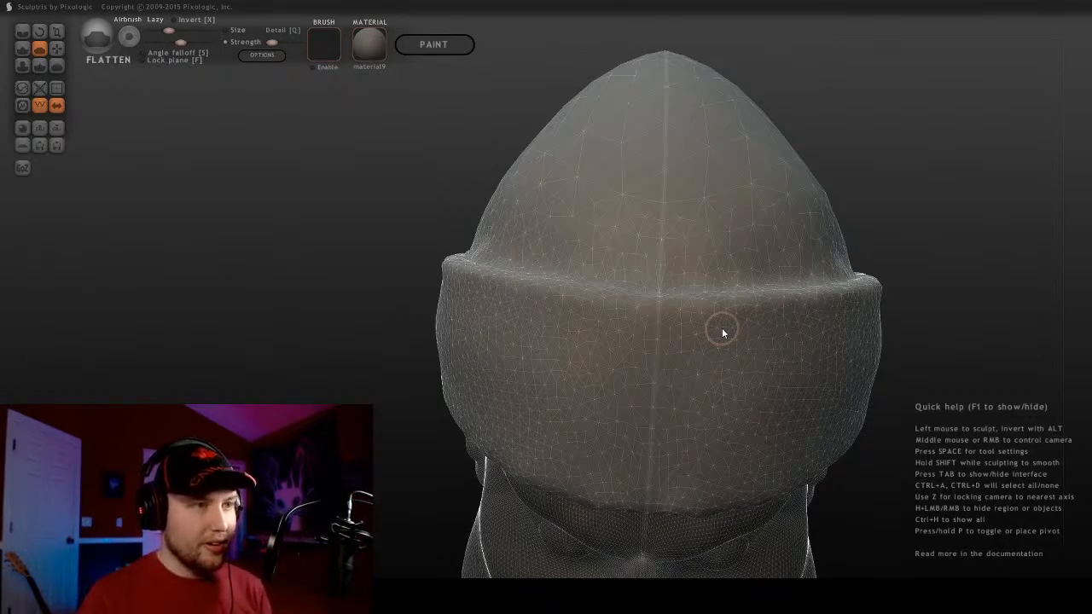
pyautogui.scroll(-3, 722, 327)
pyautogui.moveTo(761, 290); pyautogui.dragTo(727, 390, button='middle')
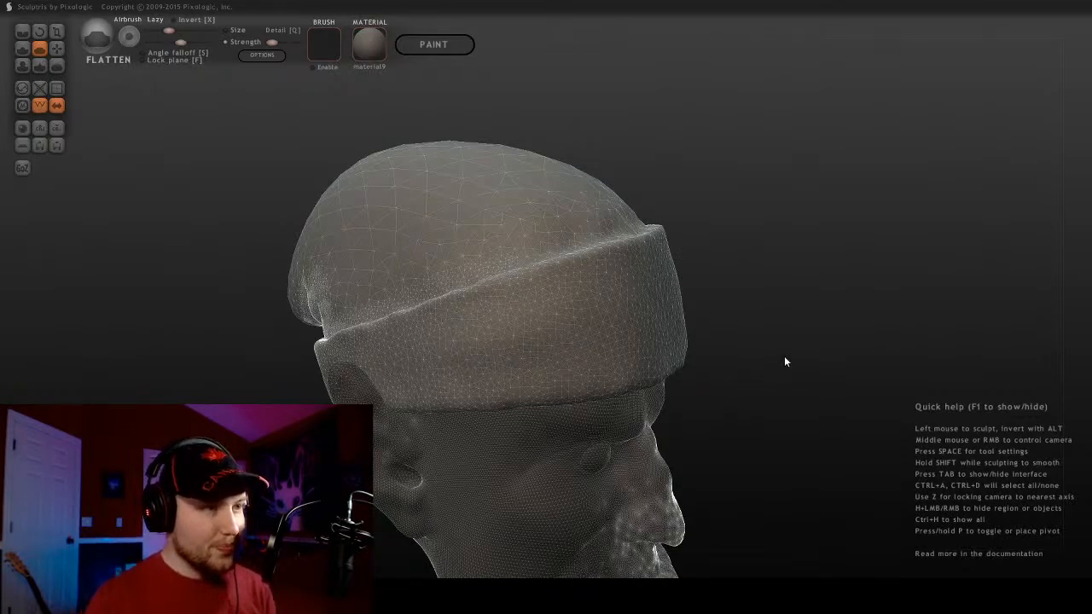
pyautogui.moveTo(785, 357); pyautogui.dragTo(689, 284, button='middle')
pyautogui.moveTo(600, 270)
pyautogui.mouseDown(button='middle')
pyautogui.moveTo(572, 284)
pyautogui.moveTo(637, 283)
pyautogui.mouseUp(button='middle')
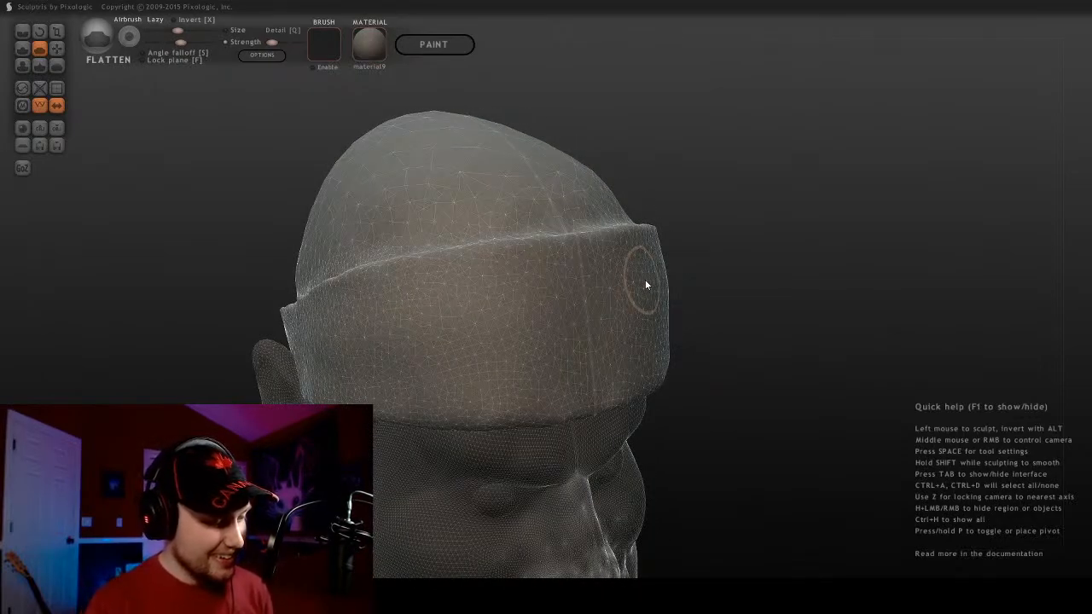
pyautogui.moveTo(645, 358); pyautogui.dragTo(691, 256, button='middle')
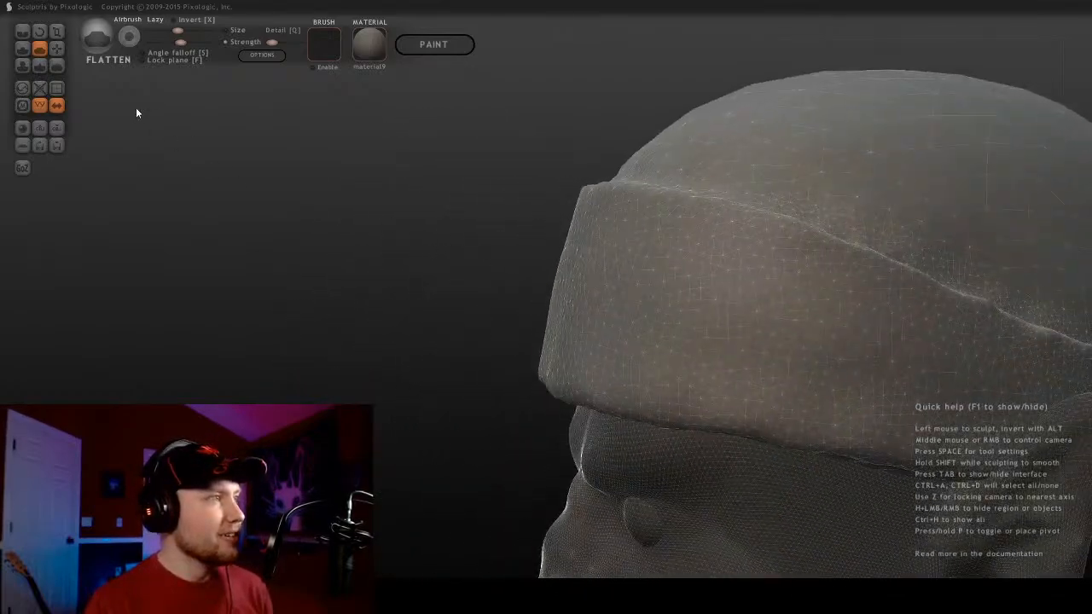
# Adjust the shape of the band's front edge above the brow with an enlarged Grab brush
pyautogui.click(56, 48)
pyautogui.moveTo(648, 341)
pyautogui.mouseDown(button='middle')
pyautogui.moveTo(760, 361)
pyautogui.moveTo(758, 287)
pyautogui.moveTo(649, 306)
pyautogui.moveTo(644, 321)
pyautogui.mouseUp(button='middle')
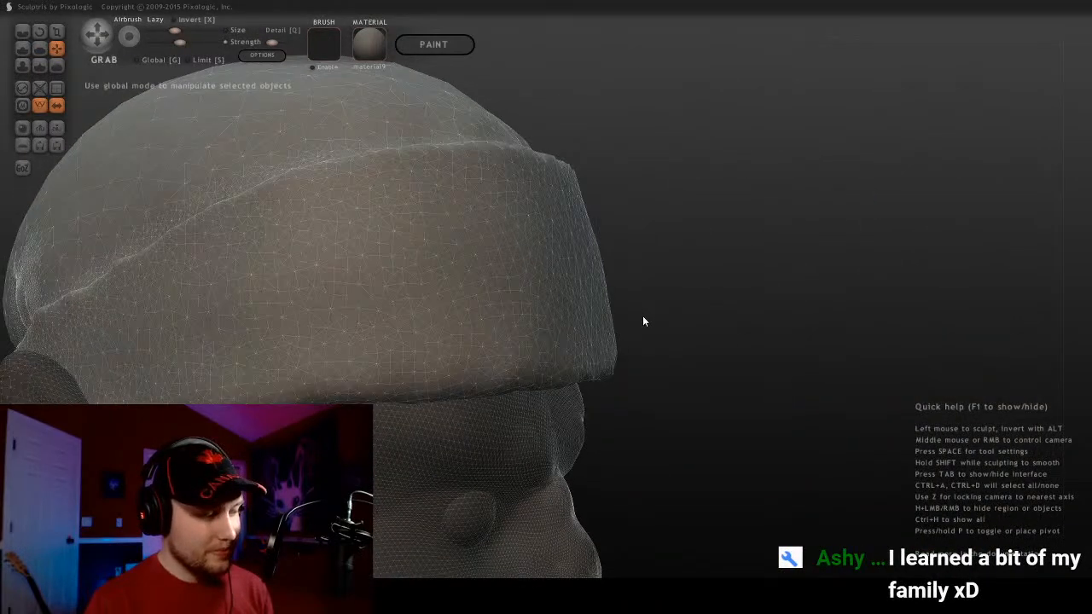
pyautogui.press(']')
pyautogui.press(']')
pyautogui.press(']')
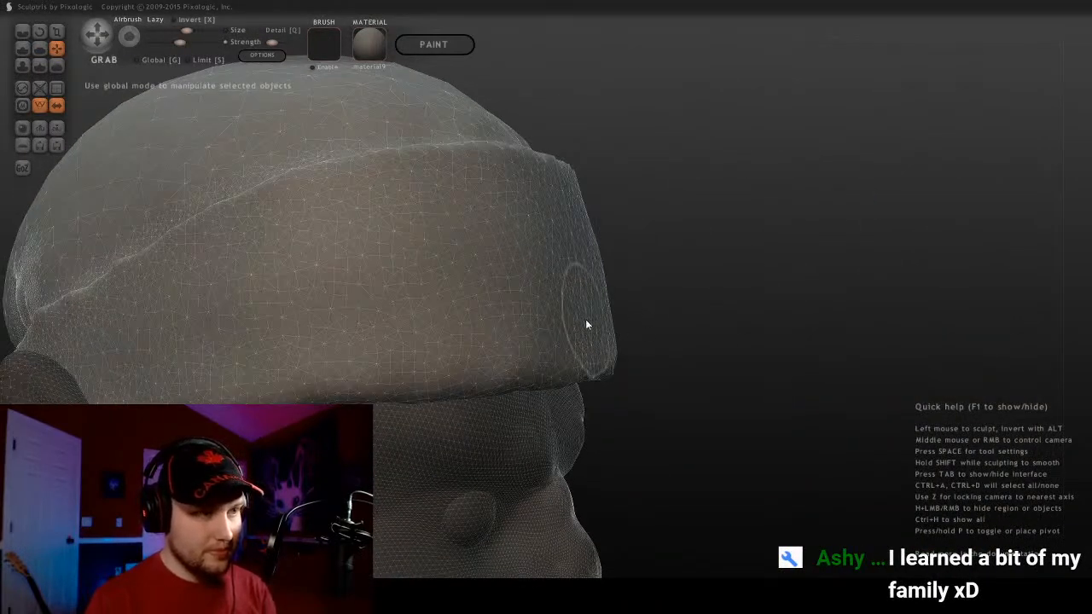
pyautogui.moveTo(591, 319)
pyautogui.mouseDown(button='middle')
pyautogui.moveTo(571, 282)
pyautogui.moveTo(310, 282)
pyautogui.moveTo(834, 297)
pyautogui.moveTo(622, 270)
pyautogui.moveTo(439, 346)
pyautogui.moveTo(549, 314)
pyautogui.moveTo(712, 304)
pyautogui.moveTo(641, 268)
pyautogui.moveTo(685, 305)
pyautogui.mouseUp(button='middle')
# Hide the wireframe and smooth the dent in the band just below the rim under the cloth folds
pyautogui.scroll(2, 640, 269)
pyautogui.press('w')
pyautogui.scroll(2, 558, 270)
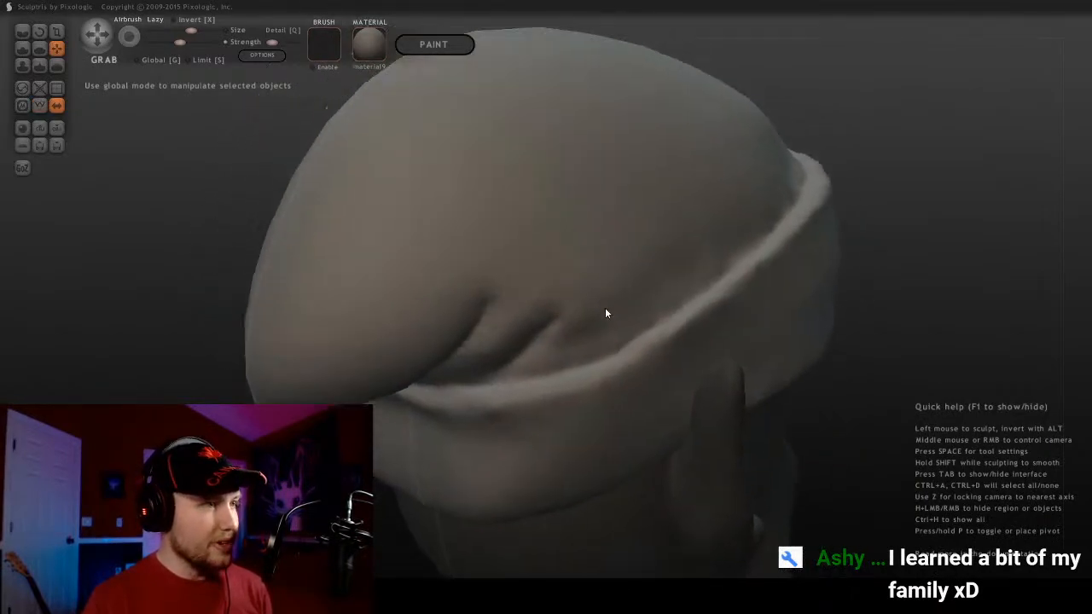
pyautogui.moveTo(605, 309)
pyautogui.keyDown('alt'); pyautogui.mouseDown(button='middle')
pyautogui.moveTo(678, 433)
pyautogui.moveTo(662, 324)
pyautogui.moveTo(677, 252)
pyautogui.mouseUp(button='middle'); pyautogui.keyUp('alt')
pyautogui.scroll(2, 678, 252)
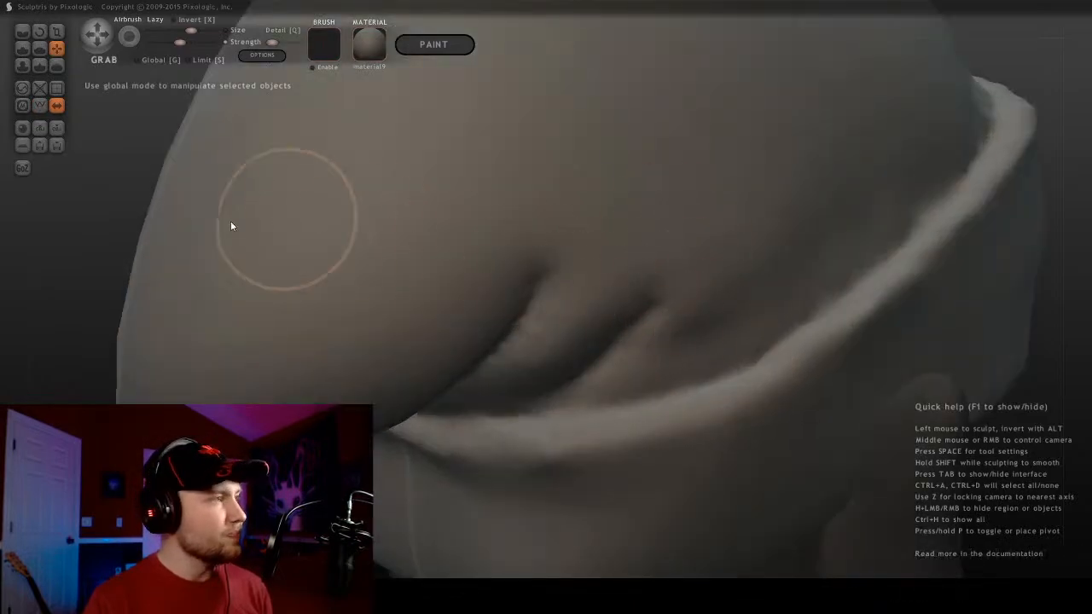
pyautogui.click(56, 66)
pyautogui.moveTo(741, 516)
pyautogui.mouseDown(button='middle')
pyautogui.moveTo(701, 324)
pyautogui.moveTo(661, 294)
pyautogui.moveTo(636, 302)
pyautogui.mouseUp(button='middle')
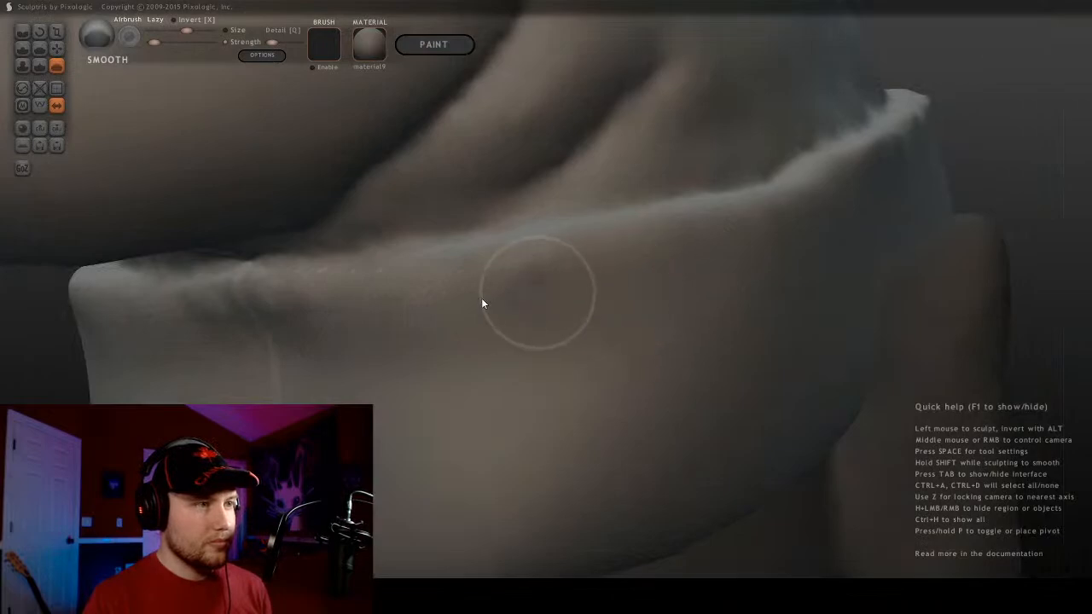
pyautogui.moveTo(481, 298)
pyautogui.mouseDown()
pyautogui.moveTo(224, 328)
pyautogui.moveTo(416, 324)
pyautogui.moveTo(743, 274)
pyautogui.mouseUp()
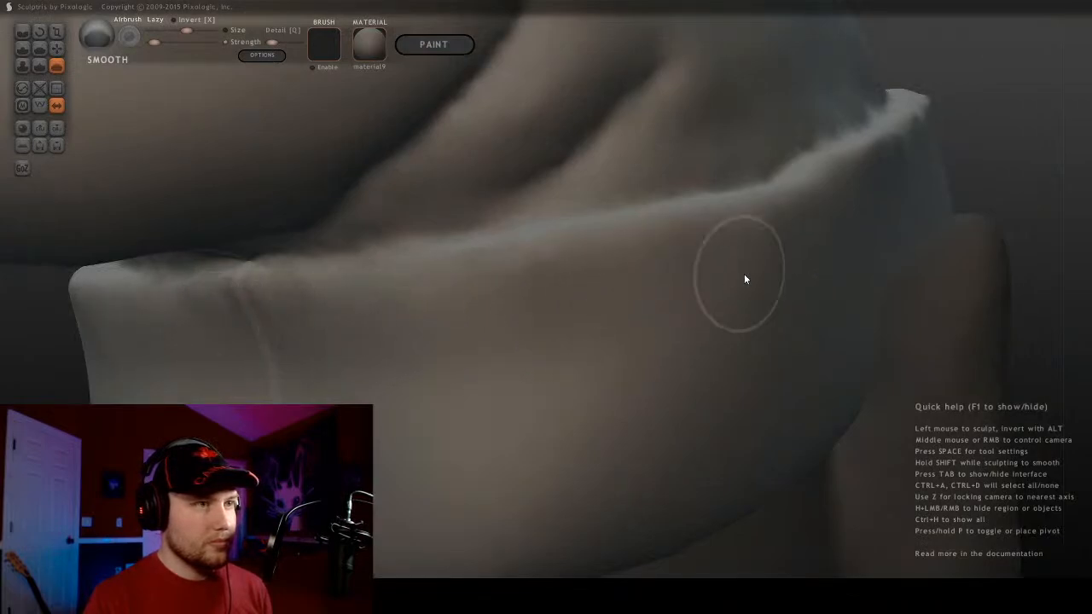
pyautogui.moveTo(751, 243)
pyautogui.mouseDown(button='middle')
pyautogui.moveTo(802, 264)
pyautogui.moveTo(697, 344)
pyautogui.moveTo(639, 339)
pyautogui.moveTo(580, 290)
pyautogui.mouseUp(button='middle')
# Soften the jagged edges of the cloth folds above the rim with a smaller Smooth brush
pyautogui.press('[')
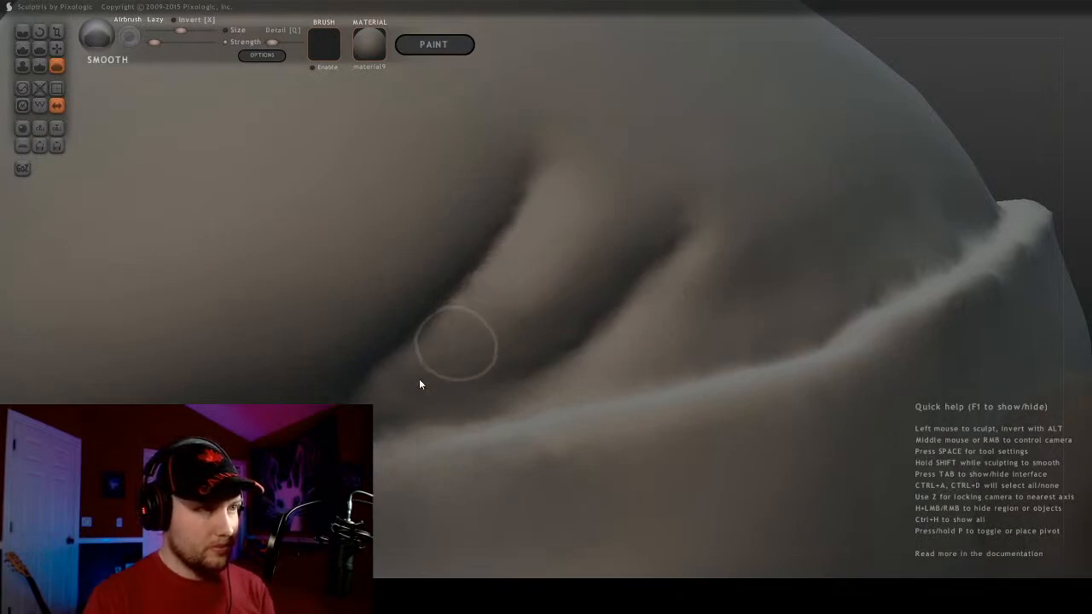
pyautogui.moveTo(420, 380)
pyautogui.mouseDown()
pyautogui.moveTo(398, 378)
pyautogui.moveTo(495, 272)
pyautogui.moveTo(547, 171)
pyautogui.moveTo(384, 399)
pyautogui.moveTo(483, 389)
pyautogui.moveTo(434, 401)
pyautogui.mouseUp()
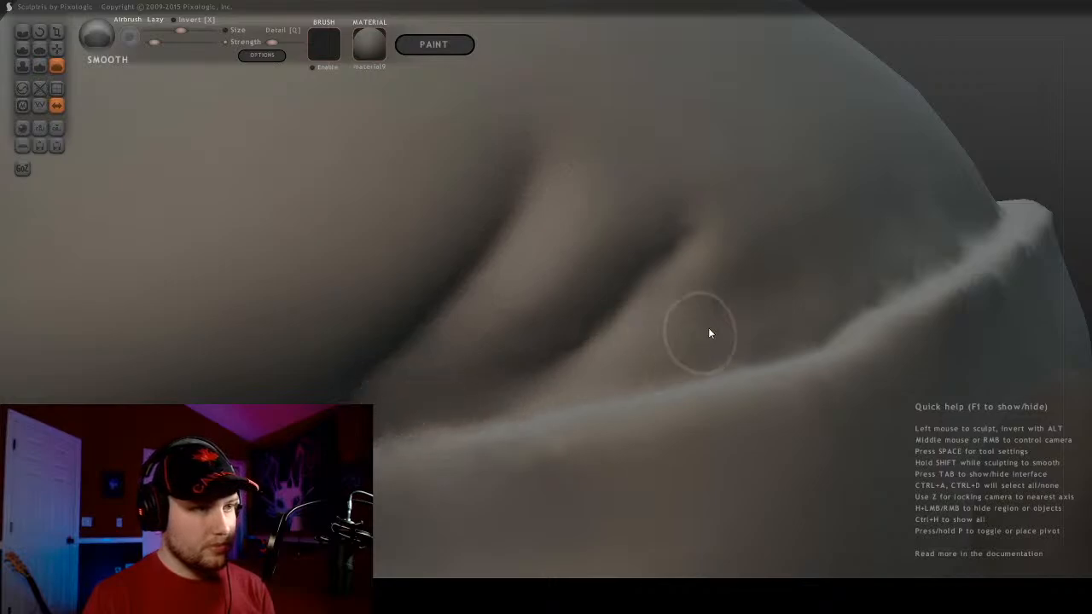
pyautogui.moveTo(708, 332); pyautogui.dragTo(502, 370, button='middle')
pyautogui.moveTo(455, 402); pyautogui.dragTo(320, 257, button='middle')
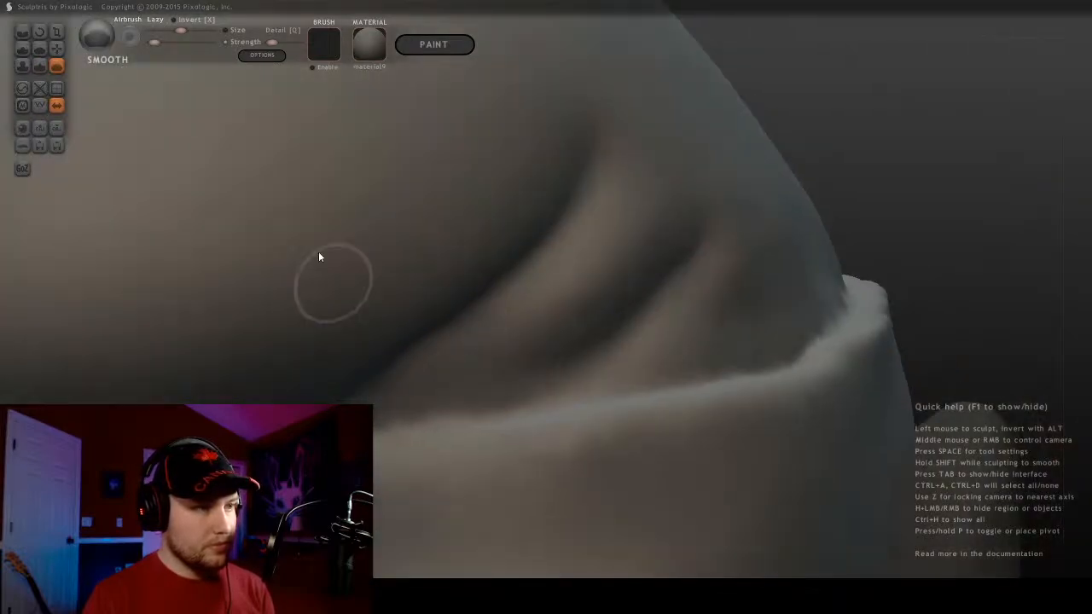
# Deepen the lower ends of the cloth folds where they meet the band's rim with the Crease brush
pyautogui.press('c')
pyautogui.moveTo(597, 360); pyautogui.dragTo(585, 410, button='middle')
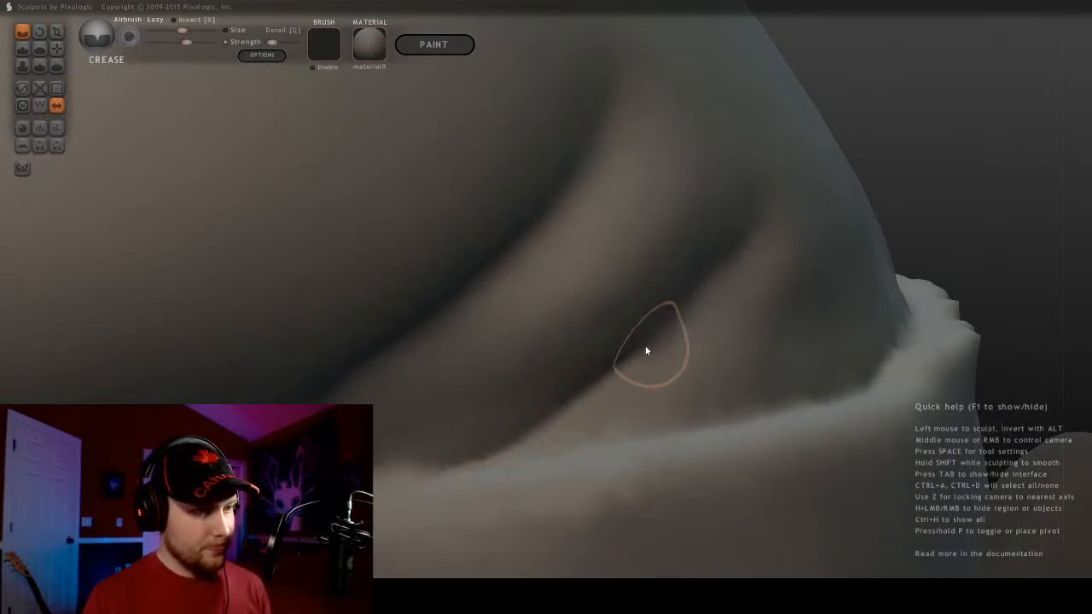
pyautogui.moveTo(481, 480)
pyautogui.mouseDown(button='middle')
pyautogui.moveTo(619, 394)
pyautogui.moveTo(449, 395)
pyautogui.mouseUp(button='middle')
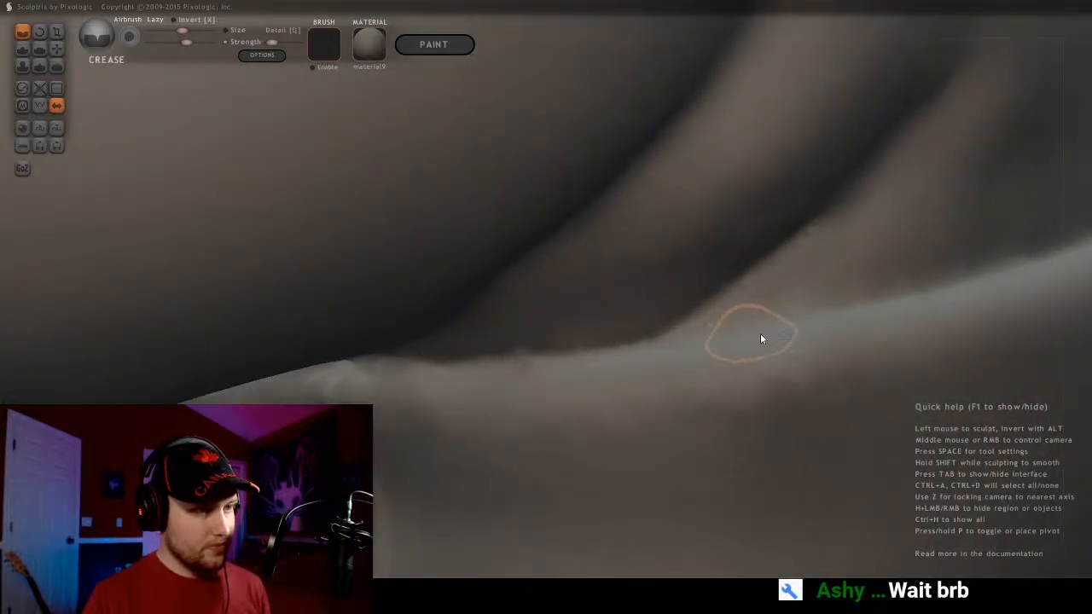
pyautogui.moveTo(849, 286); pyautogui.dragTo(751, 302, button='middle')
# Smooth the seam between the cloth folds and the band's rim, working around to the back centre of the hat
pyautogui.click(57, 66)
pyautogui.moveTo(1004, 201); pyautogui.dragTo(681, 356, button='middle')
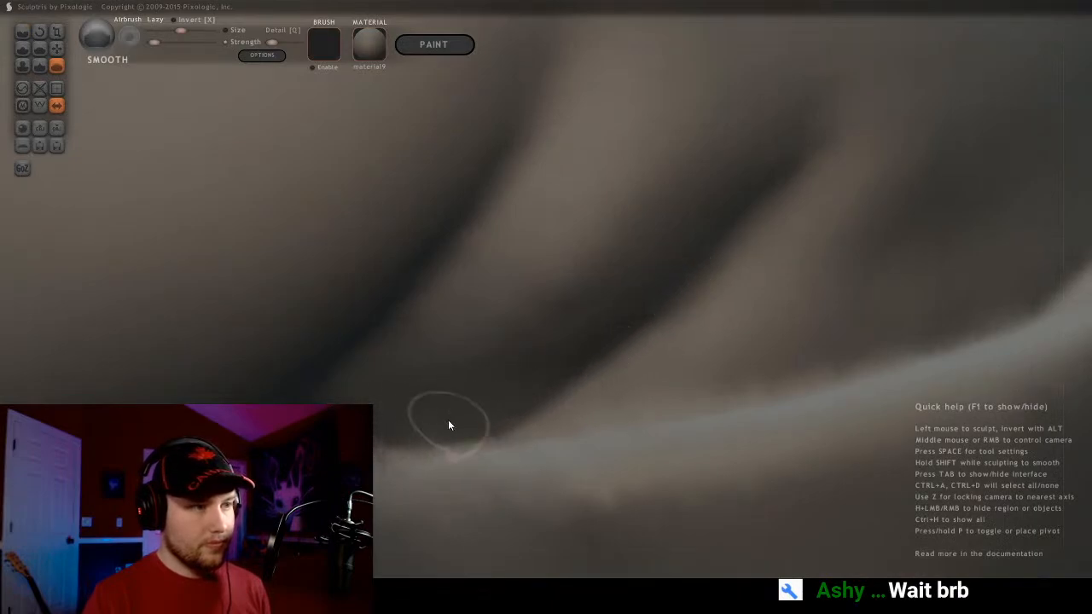
pyautogui.moveTo(450, 424)
pyautogui.mouseDown(button='middle')
pyautogui.moveTo(402, 370)
pyautogui.moveTo(281, 370)
pyautogui.moveTo(690, 370)
pyautogui.mouseUp(button='middle')
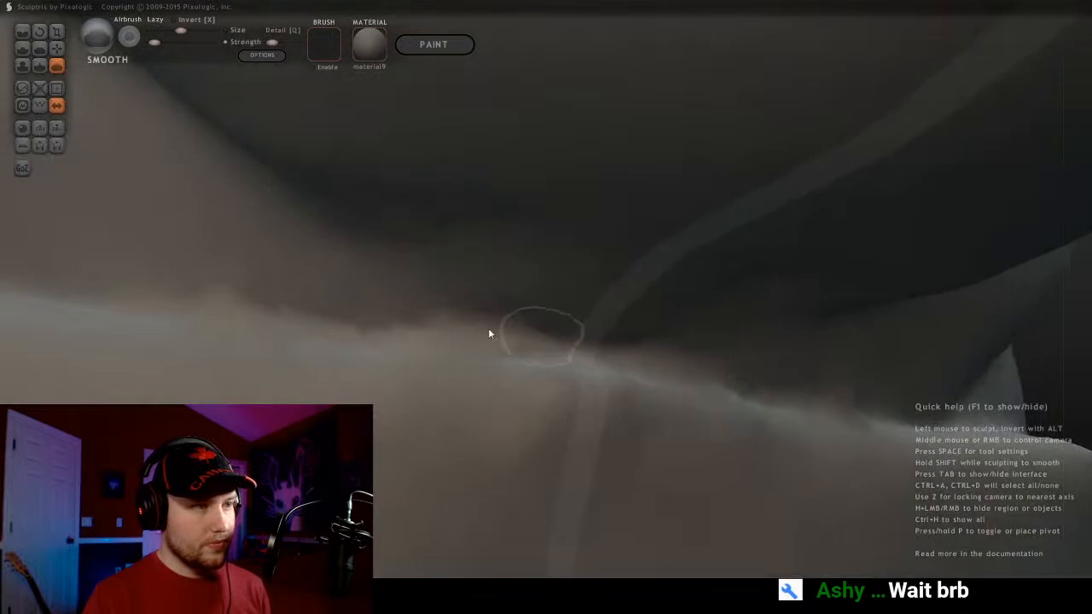
pyautogui.moveTo(373, 290); pyautogui.dragTo(680, 324, button='middle')
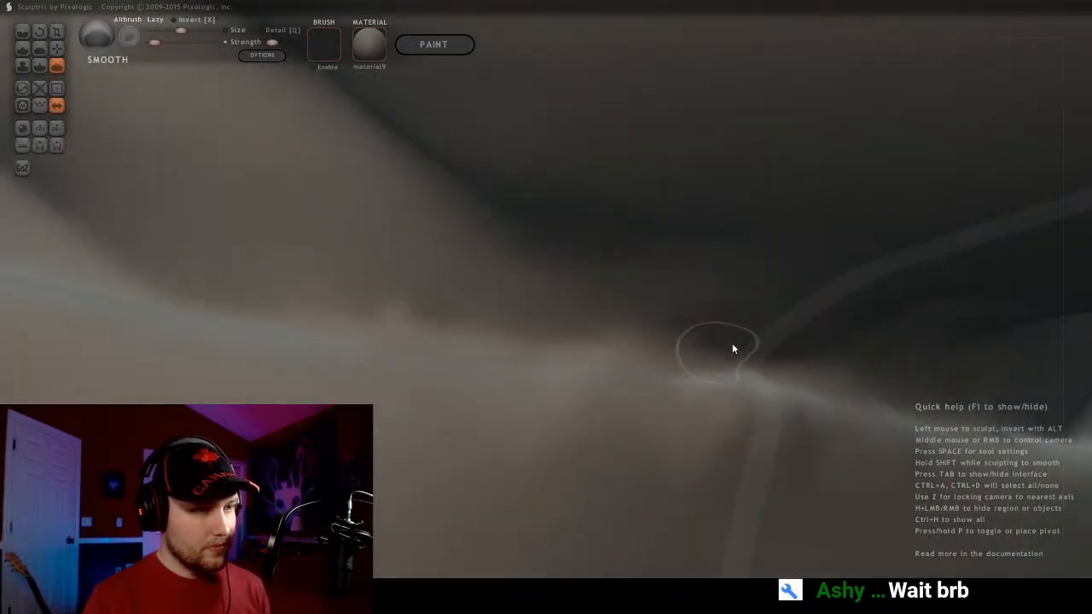
pyautogui.moveTo(319, 298)
pyautogui.mouseDown(button='middle')
pyautogui.moveTo(476, 300)
pyautogui.moveTo(341, 288)
pyautogui.moveTo(519, 329)
pyautogui.moveTo(536, 237)
pyautogui.moveTo(582, 361)
pyautogui.moveTo(541, 349)
pyautogui.moveTo(537, 414)
pyautogui.mouseUp(button='middle')
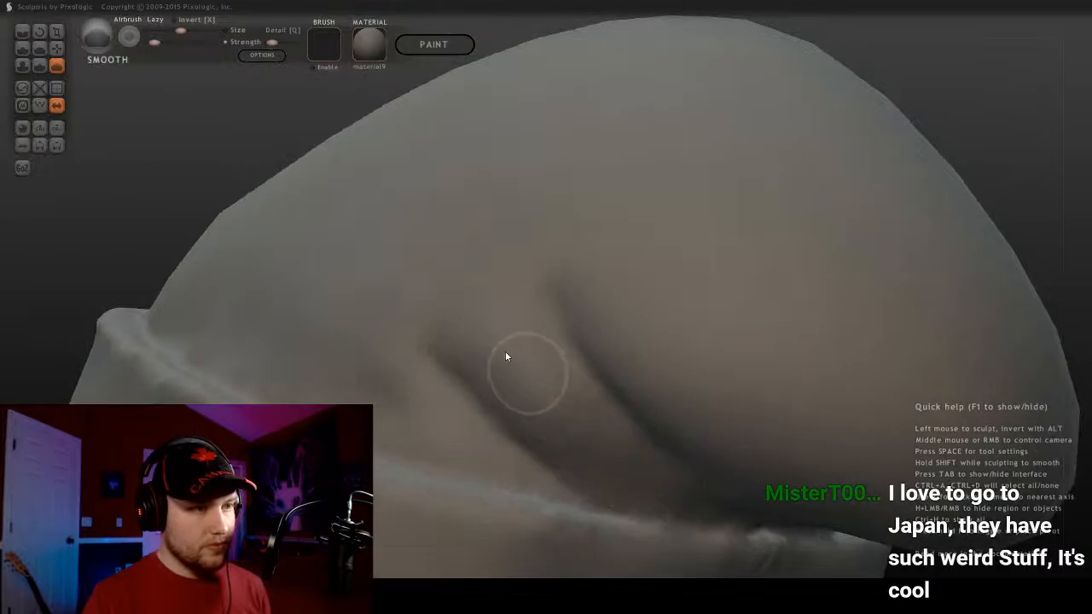
# Define the upper ends of the cloth folds on the opposite side of the hat with the Crease brush
pyautogui.moveTo(505, 357)
pyautogui.mouseDown(button='middle')
pyautogui.moveTo(480, 315)
pyautogui.moveTo(560, 361)
pyautogui.moveTo(523, 276)
pyautogui.moveTo(629, 350)
pyautogui.moveTo(637, 278)
pyautogui.moveTo(656, 272)
pyautogui.moveTo(436, 220)
pyautogui.moveTo(490, 252)
pyautogui.mouseUp(button='middle')
pyautogui.moveTo(238, 161); pyautogui.dragTo(40, 35, button='middle')
pyautogui.click(22, 31)
pyautogui.moveTo(468, 204); pyautogui.dragTo(514, 383, button='middle')
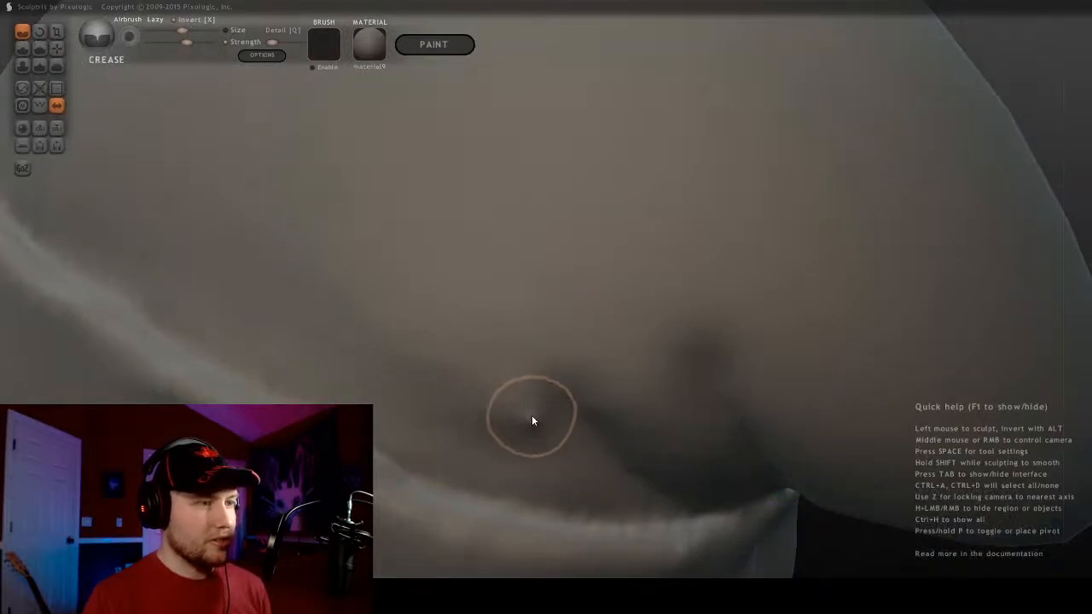
pyautogui.moveTo(668, 340)
pyautogui.mouseDown(button='middle')
pyautogui.moveTo(677, 182)
pyautogui.moveTo(643, 174)
pyautogui.mouseUp(button='middle')
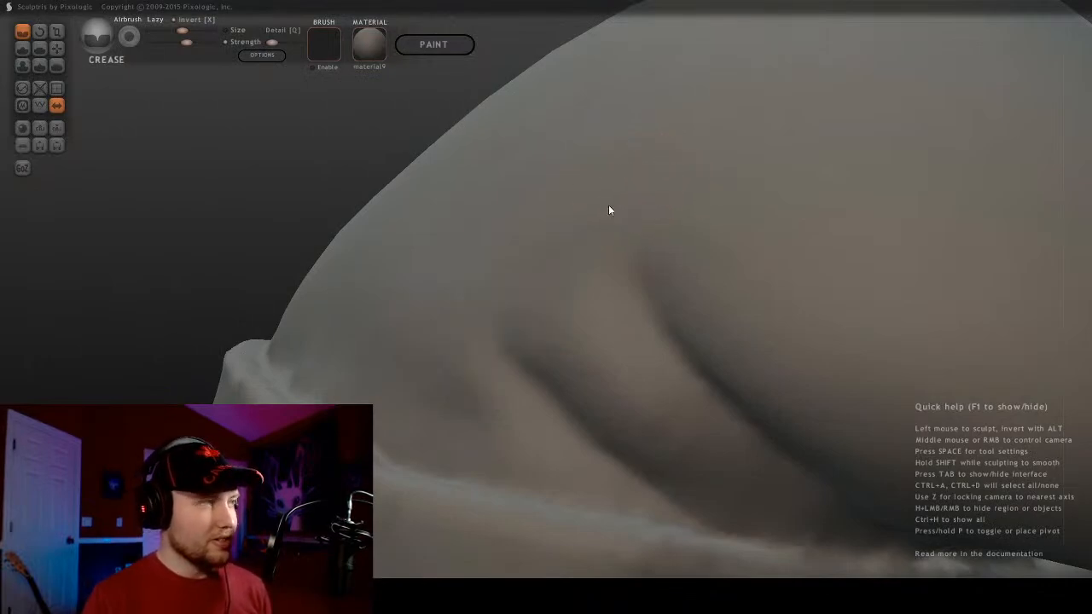
# Lower the Crease brush's strength, enlarge it, and work softer creases around the tops of both cloth folds
pyautogui.moveTo(609, 210); pyautogui.dragTo(192, 52, button='middle')
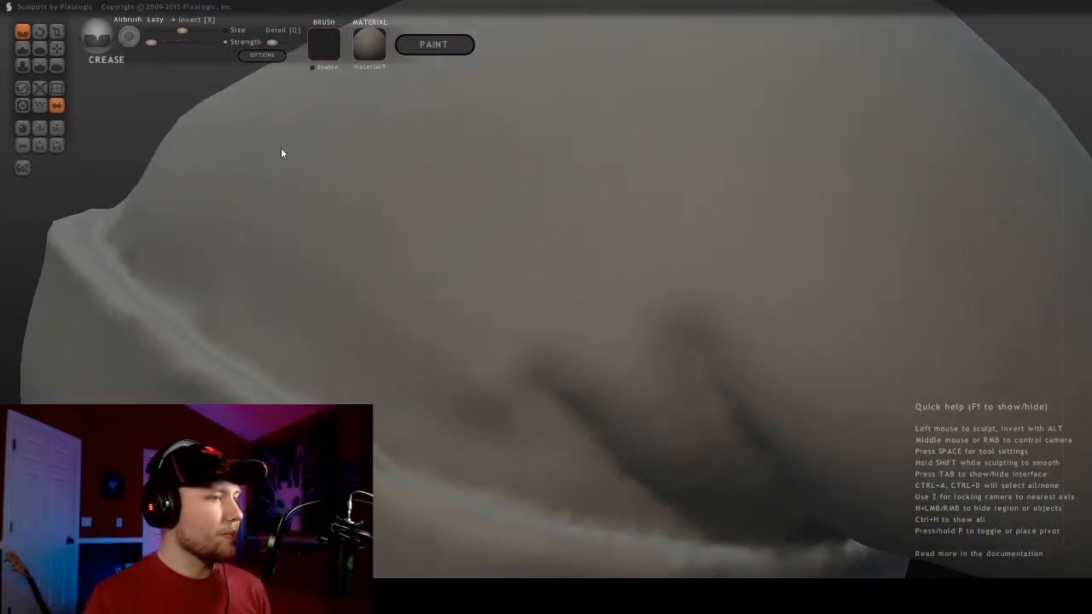
pyautogui.press(']')
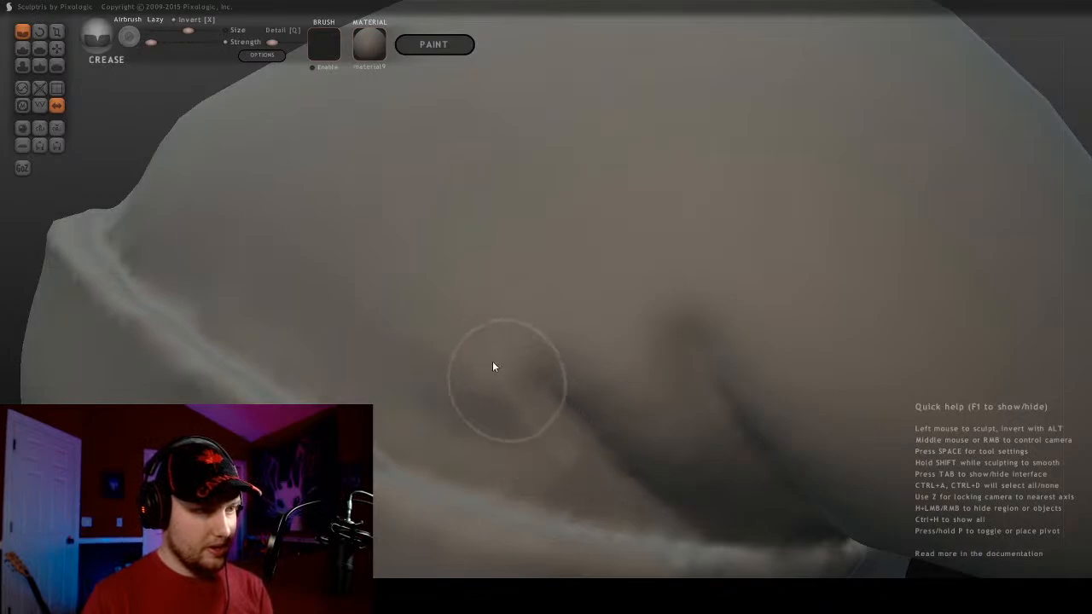
pyautogui.moveTo(492, 367)
pyautogui.mouseDown()
pyautogui.moveTo(582, 499)
pyautogui.moveTo(509, 383)
pyautogui.mouseUp()
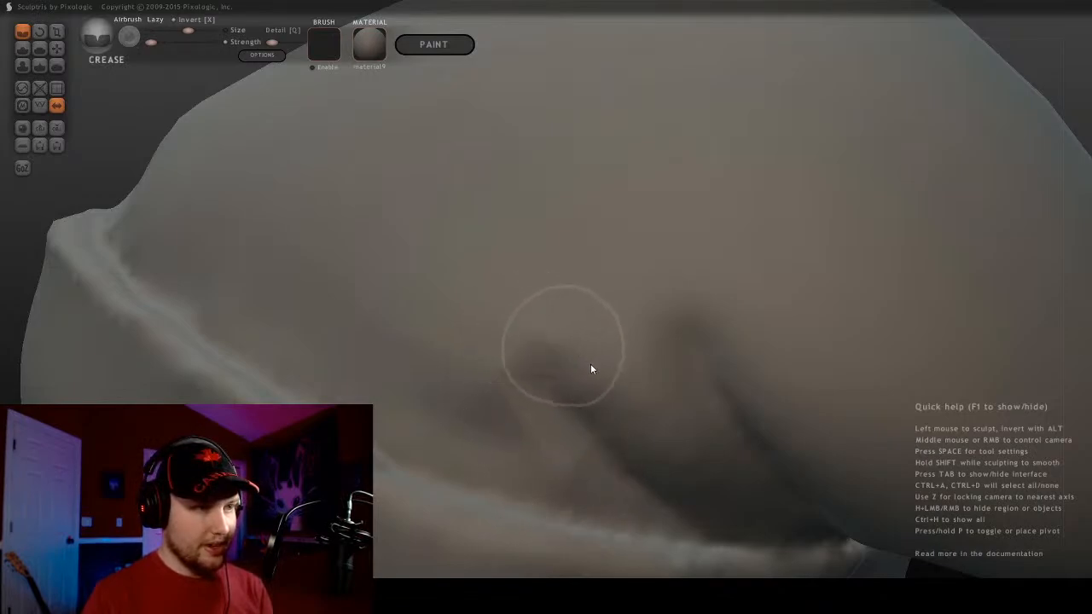
pyautogui.moveTo(591, 368)
pyautogui.mouseDown()
pyautogui.moveTo(570, 363)
pyautogui.moveTo(674, 404)
pyautogui.moveTo(646, 371)
pyautogui.moveTo(654, 331)
pyautogui.moveTo(731, 317)
pyautogui.moveTo(725, 332)
pyautogui.moveTo(814, 451)
pyautogui.moveTo(714, 334)
pyautogui.mouseUp()
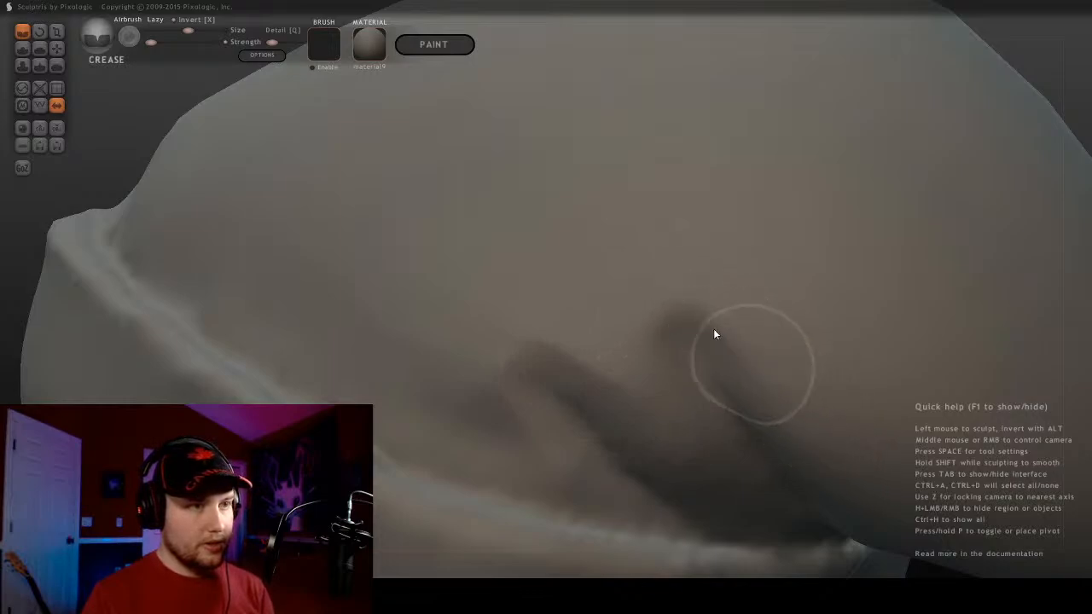
pyautogui.scroll(-3, 432, 295)
# Sharpen and extend the upper tips of the two cloth folds with the low-strength Crease brush
pyautogui.moveTo(785, 332)
pyautogui.mouseDown(button='middle')
pyautogui.moveTo(625, 298)
pyautogui.moveTo(906, 371)
pyautogui.mouseUp(button='middle')
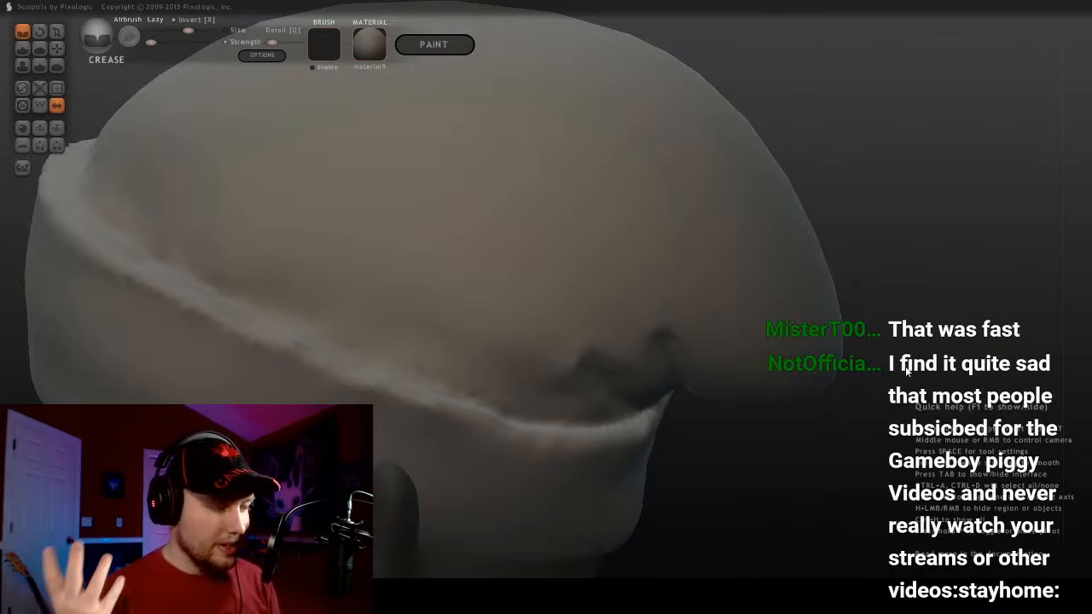
pyautogui.scroll(-1, 743, 361)
pyautogui.moveTo(743, 365)
pyautogui.mouseDown()
pyautogui.moveTo(671, 316)
pyautogui.moveTo(709, 282)
pyautogui.moveTo(687, 188)
pyautogui.moveTo(634, 175)
pyautogui.mouseUp()
pyautogui.moveTo(633, 175)
pyautogui.mouseDown(button='middle')
pyautogui.moveTo(670, 285)
pyautogui.moveTo(644, 289)
pyautogui.moveTo(708, 348)
pyautogui.mouseUp(button='middle')
pyautogui.scroll(1, 668, 280)
pyautogui.scroll(3, 705, 347)
pyautogui.moveTo(655, 288); pyautogui.dragTo(664, 305, button='middle')
pyautogui.scroll(-3, 665, 309)
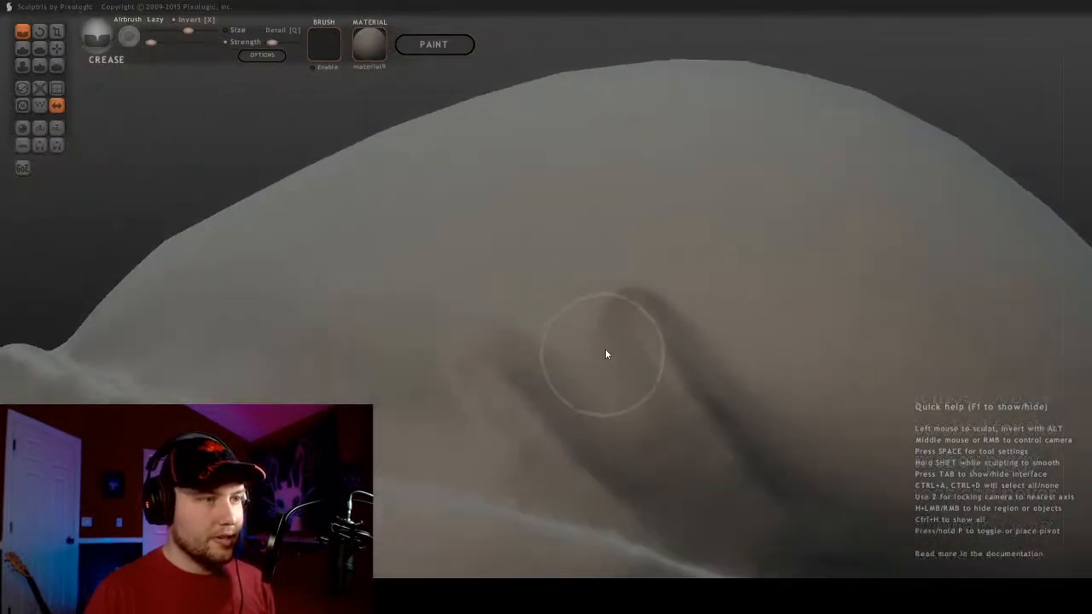
pyautogui.moveTo(736, 358)
pyautogui.mouseDown(button='middle')
pyautogui.moveTo(683, 369)
pyautogui.moveTo(797, 432)
pyautogui.mouseUp(button='middle')
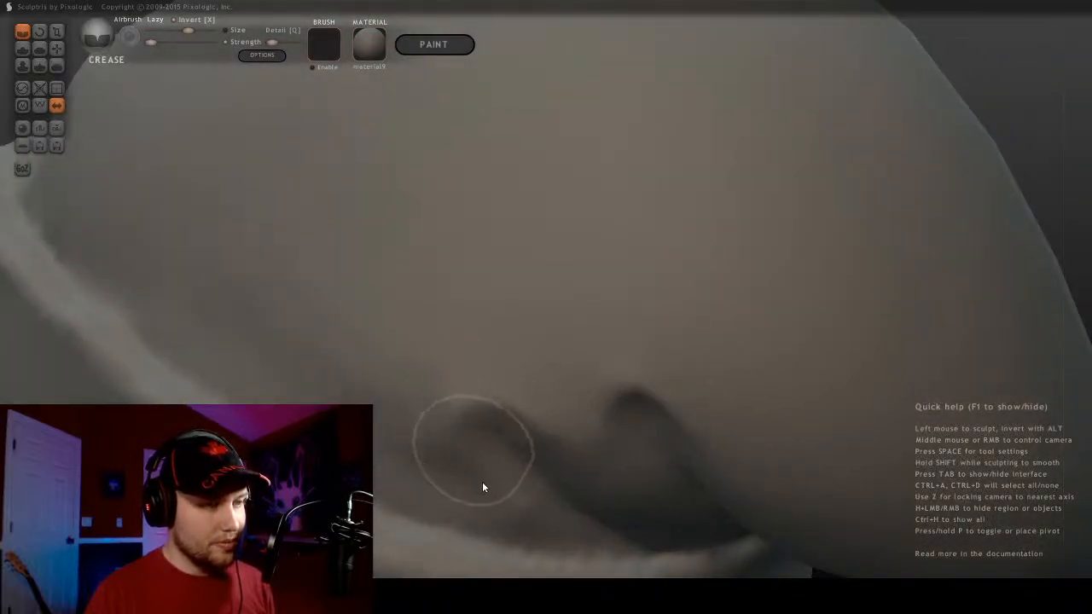
pyautogui.moveTo(459, 422)
pyautogui.mouseDown(button='middle')
pyautogui.moveTo(560, 358)
pyautogui.moveTo(577, 374)
pyautogui.moveTo(533, 460)
pyautogui.mouseUp(button='middle')
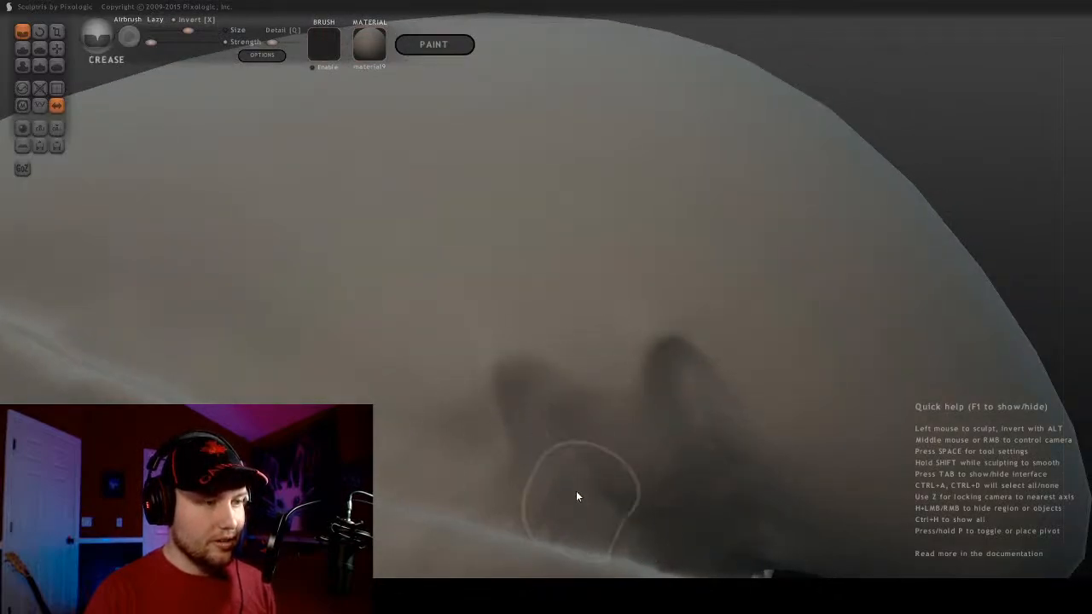
# Soften the two cloth folds above the hat's rim with the Smooth brush, working on both sides of the hat
pyautogui.click(56, 66)
pyautogui.moveTo(458, 368)
pyautogui.mouseDown(button='middle')
pyautogui.moveTo(539, 480)
pyautogui.moveTo(496, 488)
pyautogui.moveTo(554, 456)
pyautogui.moveTo(585, 293)
pyautogui.moveTo(554, 327)
pyautogui.moveTo(654, 309)
pyautogui.mouseUp(button='middle')
pyautogui.scroll(-5, 684, 292)
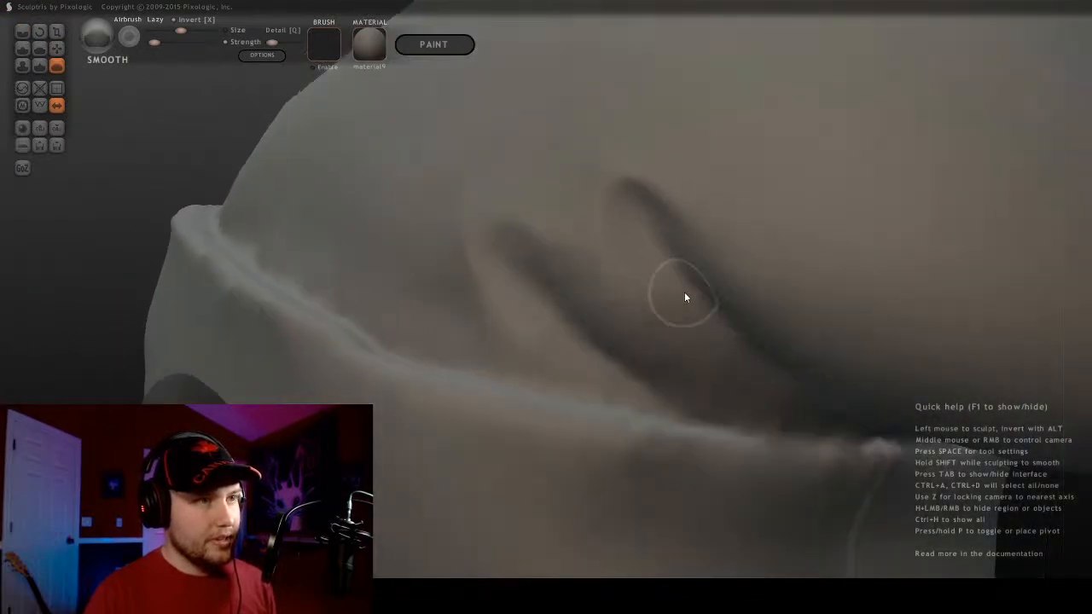
pyautogui.moveTo(723, 252); pyautogui.dragTo(648, 273, button='middle')
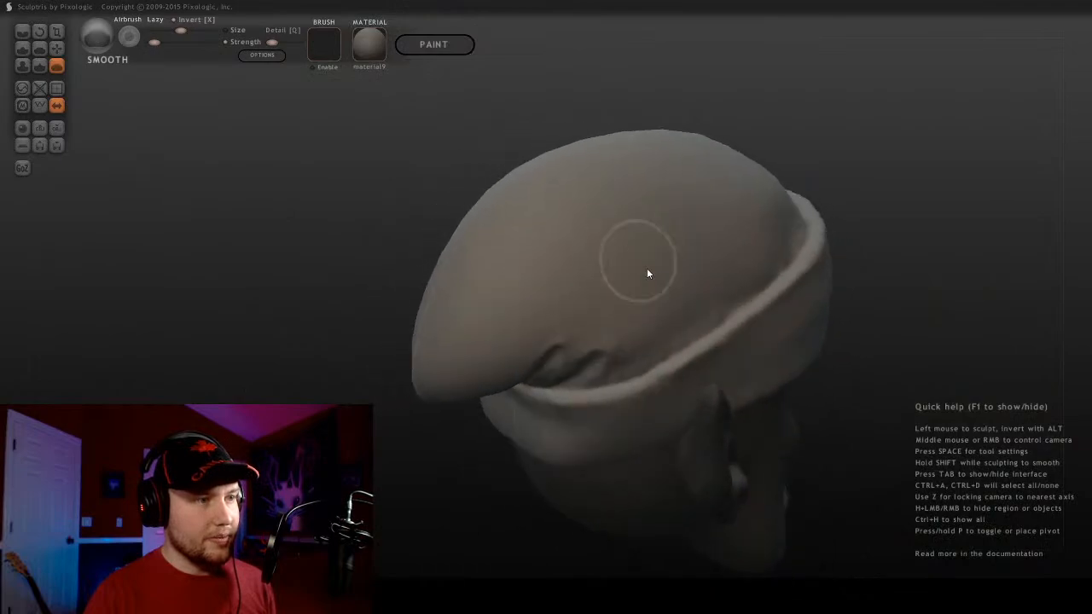
pyautogui.scroll(3, 751, 341)
pyautogui.scroll(4, 806, 370)
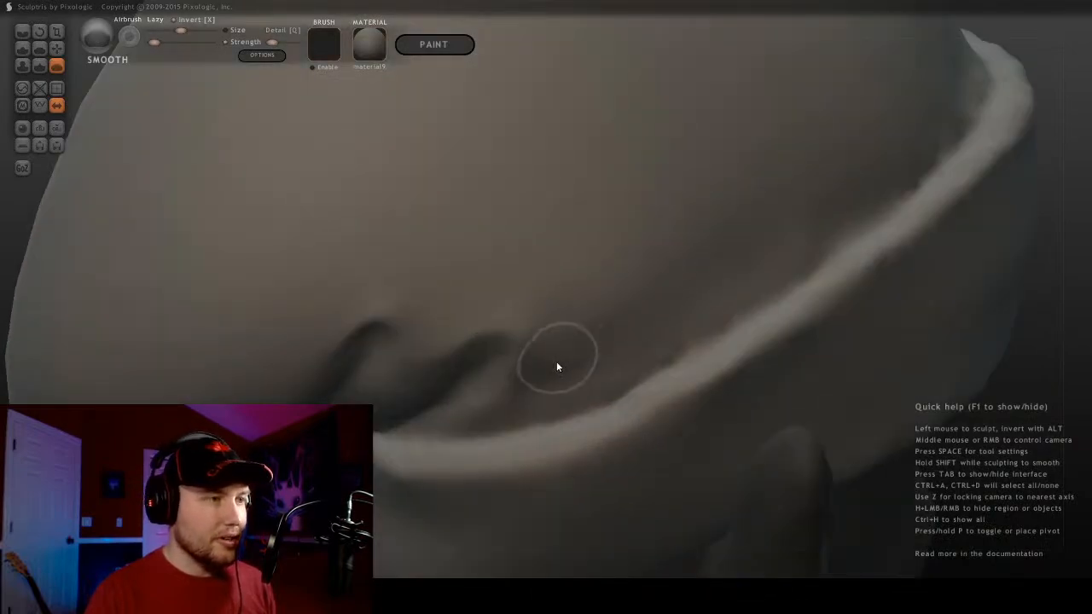
pyautogui.moveTo(616, 363)
pyautogui.mouseDown(button='middle')
pyautogui.moveTo(483, 334)
pyautogui.moveTo(663, 304)
pyautogui.mouseUp(button='middle')
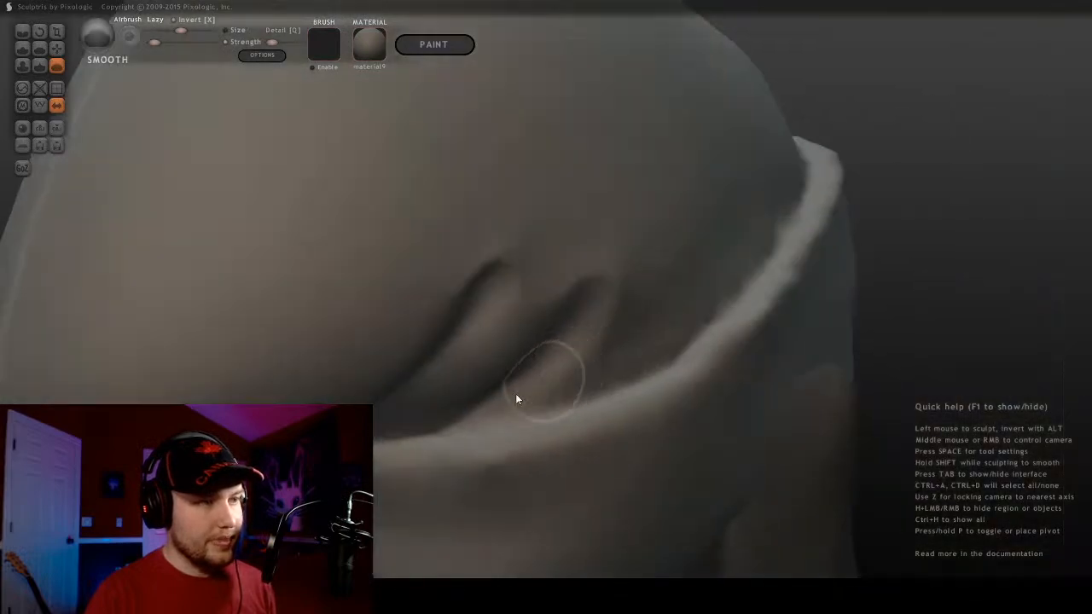
pyautogui.scroll(-3, 670, 226)
pyautogui.moveTo(669, 237)
pyautogui.mouseDown(button='middle')
pyautogui.moveTo(492, 263)
pyautogui.moveTo(504, 239)
pyautogui.moveTo(633, 173)
pyautogui.mouseUp(button='middle')
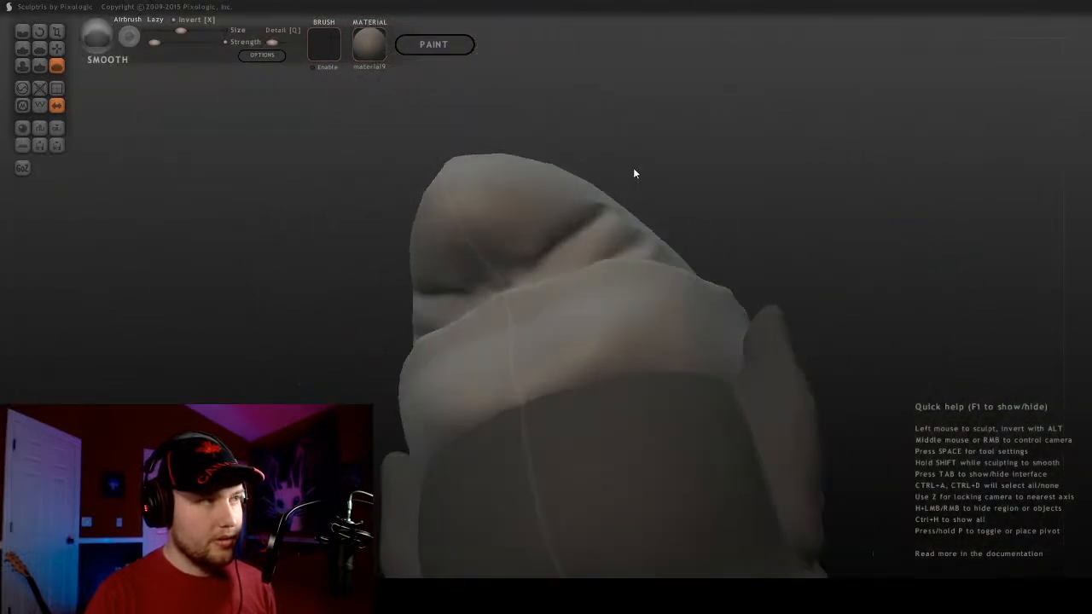
# Shrink the Crease brush and refine the lower end of the main cloth fold where it meets the rim near the back centre
pyautogui.click(25, 32)
pyautogui.scroll(3, 608, 258)
pyautogui.keyDown('alt'); pyautogui.moveTo(601, 247); pyautogui.dragTo(697, 312, button='middle'); pyautogui.keyUp('alt')
pyautogui.scroll(3, 698, 310)
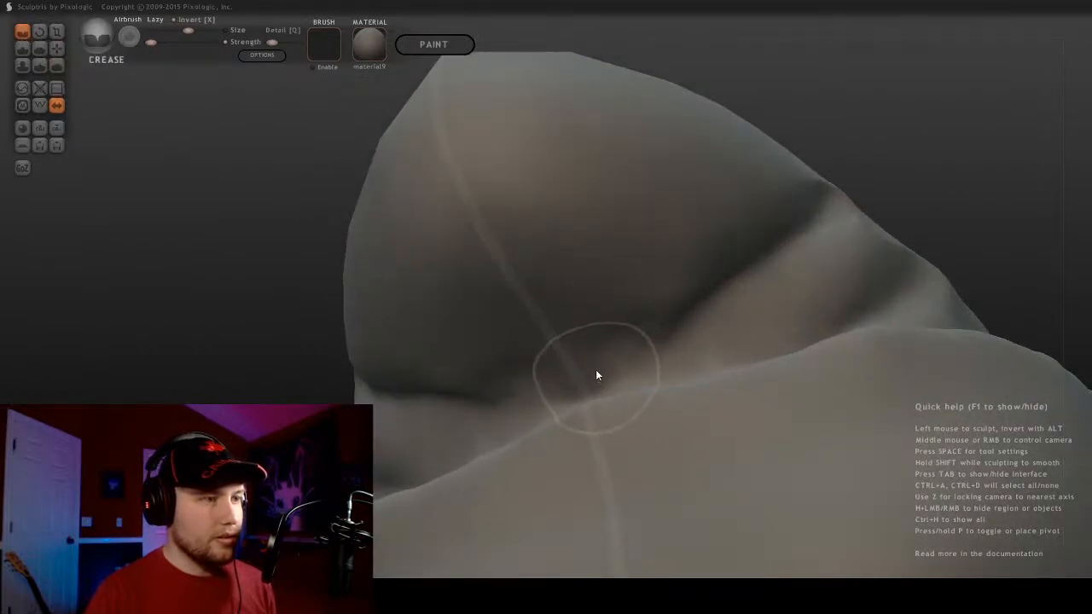
pyautogui.press('[')
pyautogui.press('[')
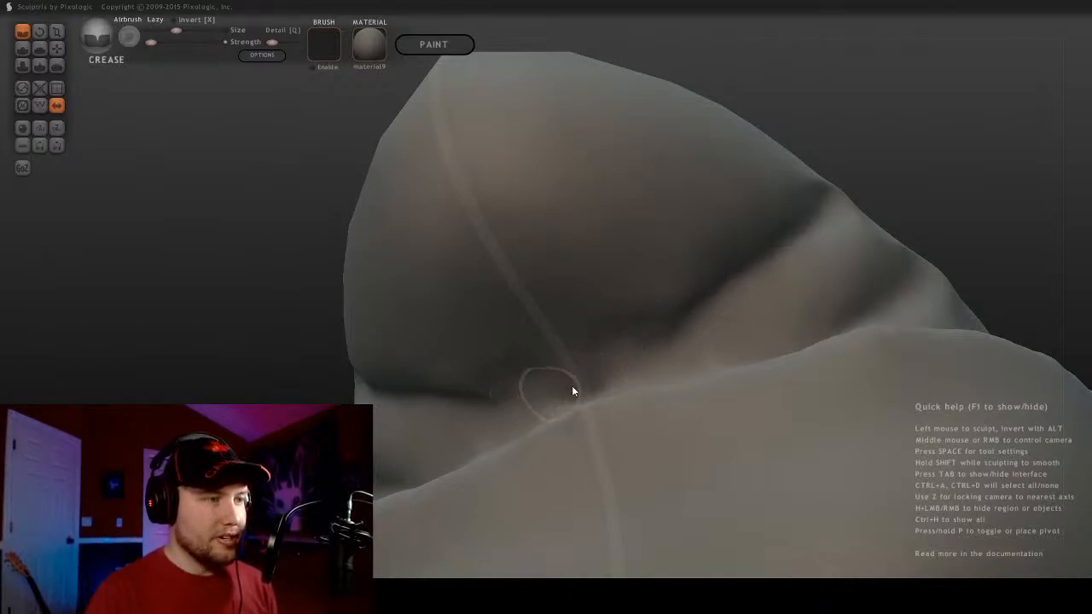
pyautogui.scroll(-2, 654, 292)
pyautogui.moveTo(654, 292); pyautogui.dragTo(609, 337, button='middle')
pyautogui.scroll(3, 667, 320)
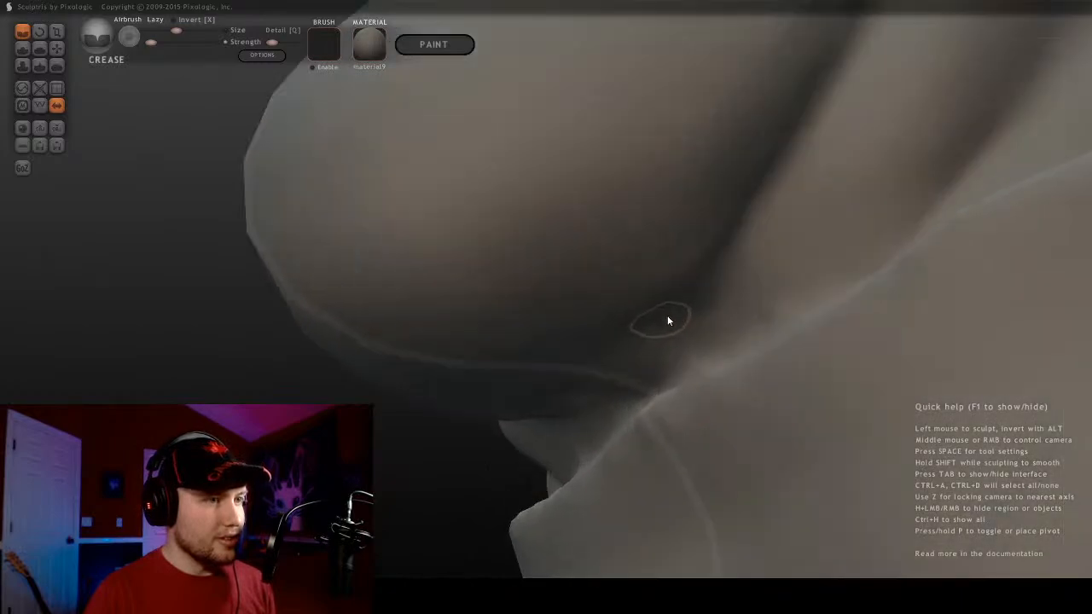
pyautogui.moveTo(768, 276)
pyautogui.keyDown('alt'); pyautogui.mouseDown(button='middle')
pyautogui.moveTo(779, 202)
pyautogui.moveTo(670, 261)
pyautogui.moveTo(828, 214)
pyautogui.mouseUp(button='middle'); pyautogui.keyUp('alt')
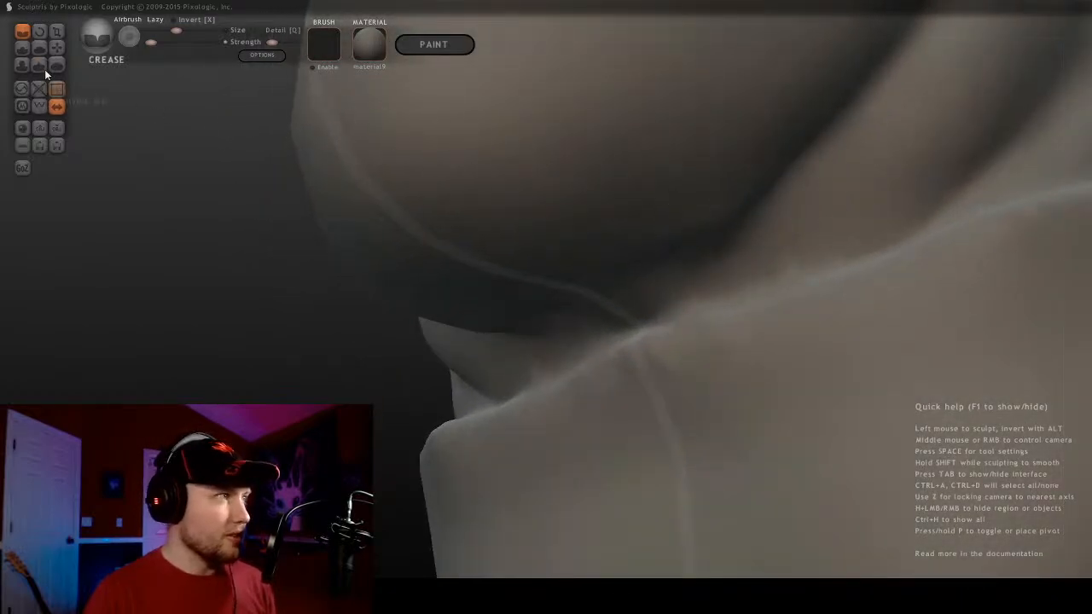
# Adjust the hat's surface at the main fold's lower end, beside the back centre seam, with a smaller Grab brush
pyautogui.scroll(-3, 744, 242)
pyautogui.moveTo(745, 242); pyautogui.dragTo(737, 205, button='middle')
pyautogui.scroll(3, 737, 205)
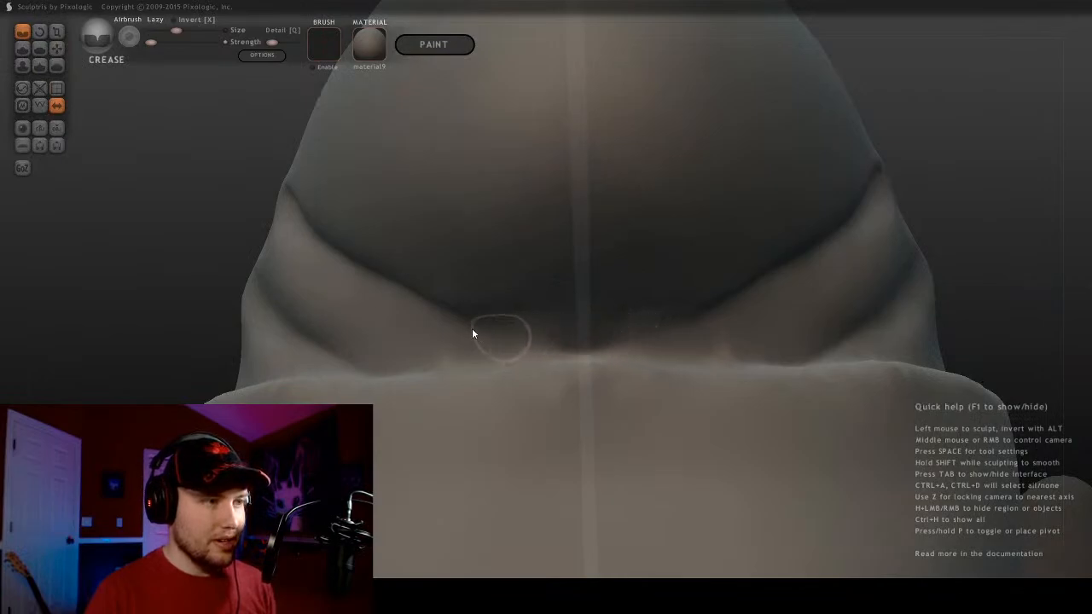
pyautogui.scroll(-3, 562, 328)
pyautogui.moveTo(538, 264); pyautogui.dragTo(716, 284, button='middle')
pyautogui.scroll(3, 716, 284)
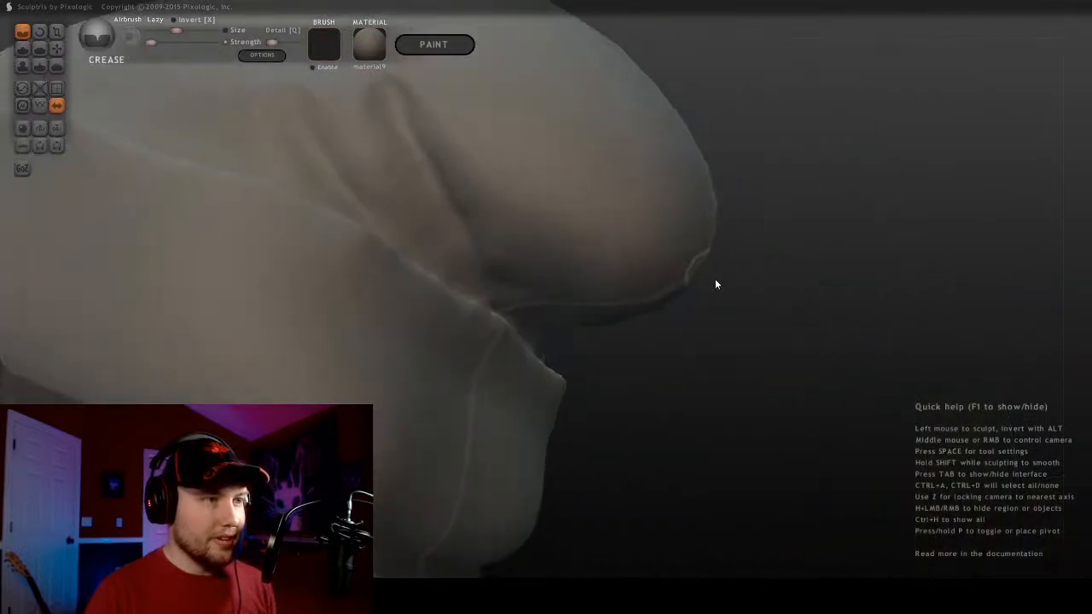
pyautogui.moveTo(682, 247)
pyautogui.mouseDown(button='middle')
pyautogui.moveTo(626, 297)
pyautogui.moveTo(789, 317)
pyautogui.moveTo(665, 273)
pyautogui.mouseUp(button='middle')
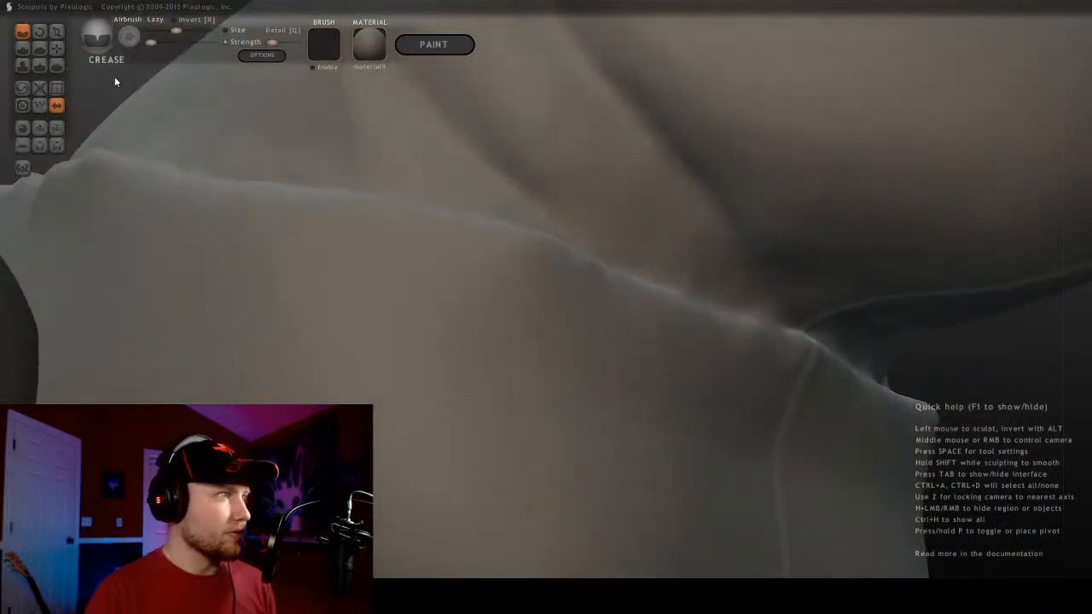
pyautogui.click(57, 48)
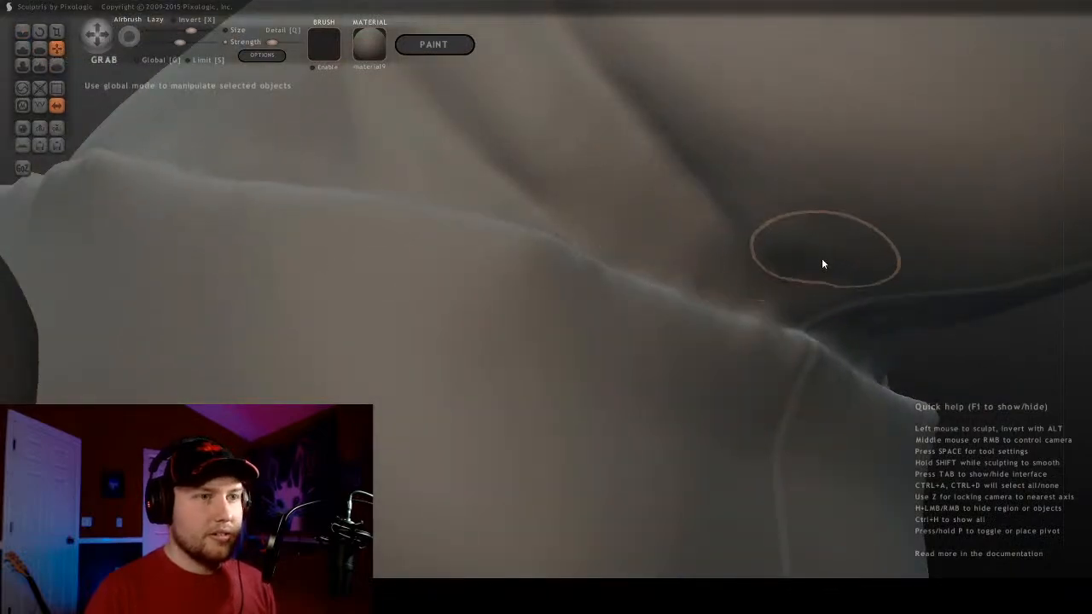
pyautogui.keyDown('shift'); pyautogui.scroll(-1, 818, 282); pyautogui.keyUp('shift')
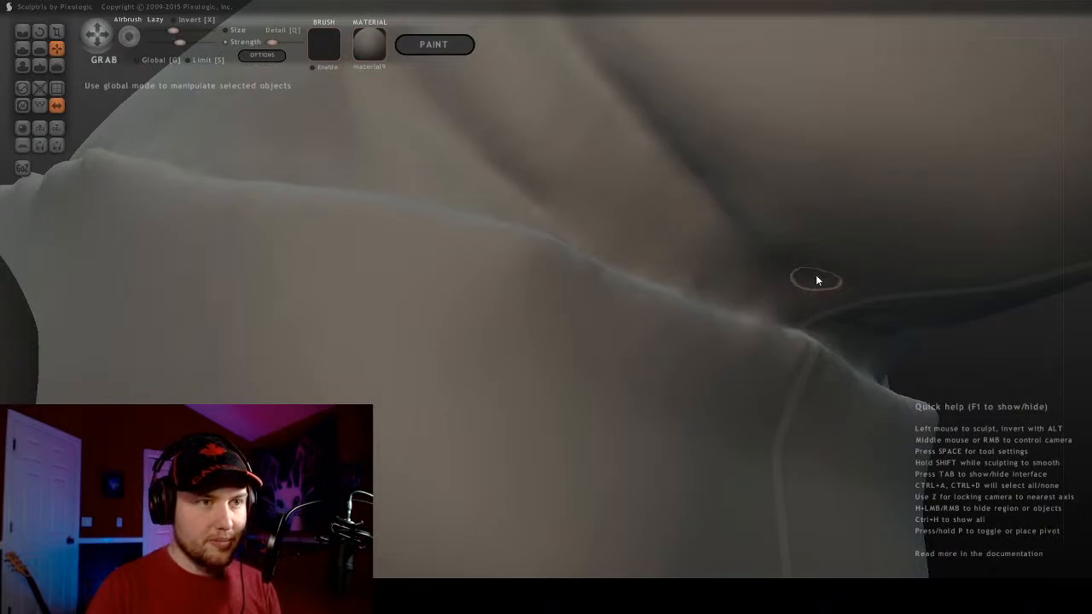
pyautogui.moveTo(805, 275)
pyautogui.mouseDown(button='middle')
pyautogui.moveTo(638, 225)
pyautogui.moveTo(531, 270)
pyautogui.moveTo(610, 206)
pyautogui.moveTo(700, 175)
pyautogui.moveTo(718, 304)
pyautogui.moveTo(770, 296)
pyautogui.mouseUp(button='middle')
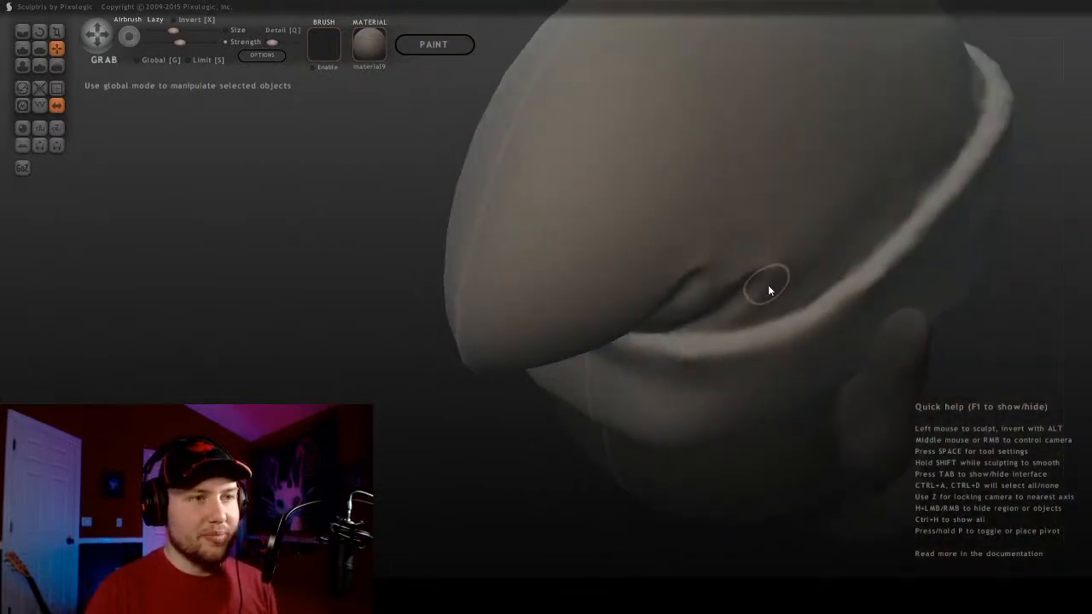
# Deepen the second cloth fold from its upper tip downward with a slightly larger Crease brush
pyautogui.moveTo(804, 261); pyautogui.dragTo(635, 197, button='middle')
pyautogui.scroll(4, 747, 285)
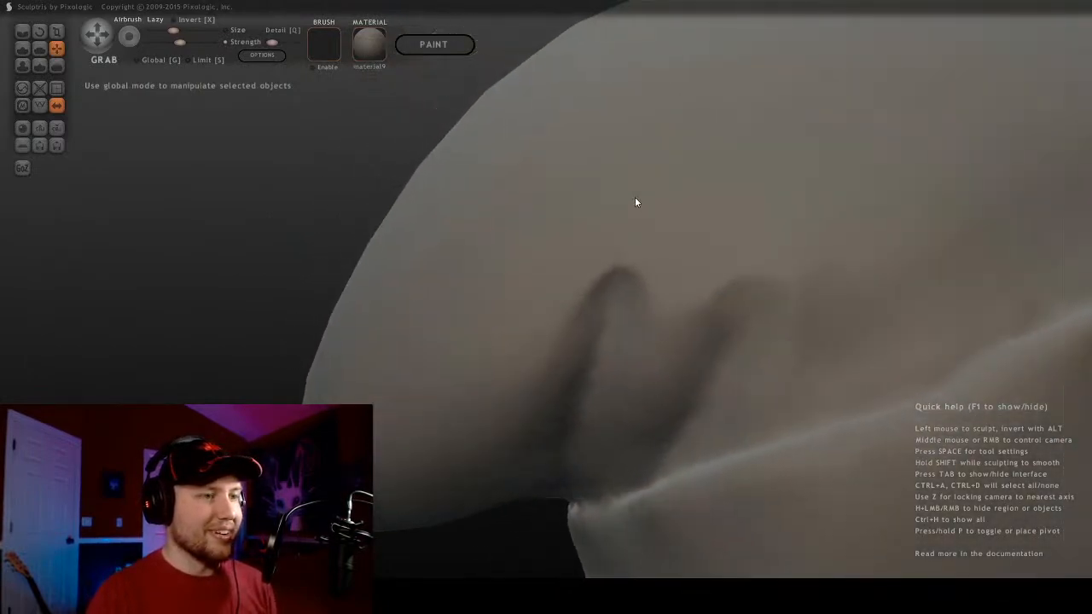
pyautogui.click(22, 31)
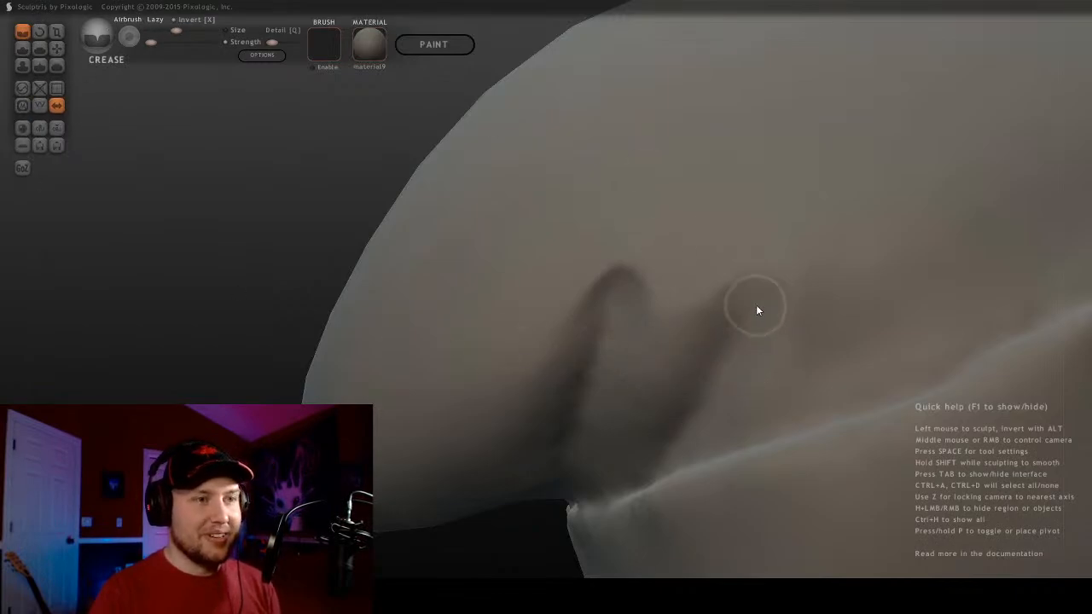
pyautogui.moveTo(722, 323); pyautogui.dragTo(683, 358)
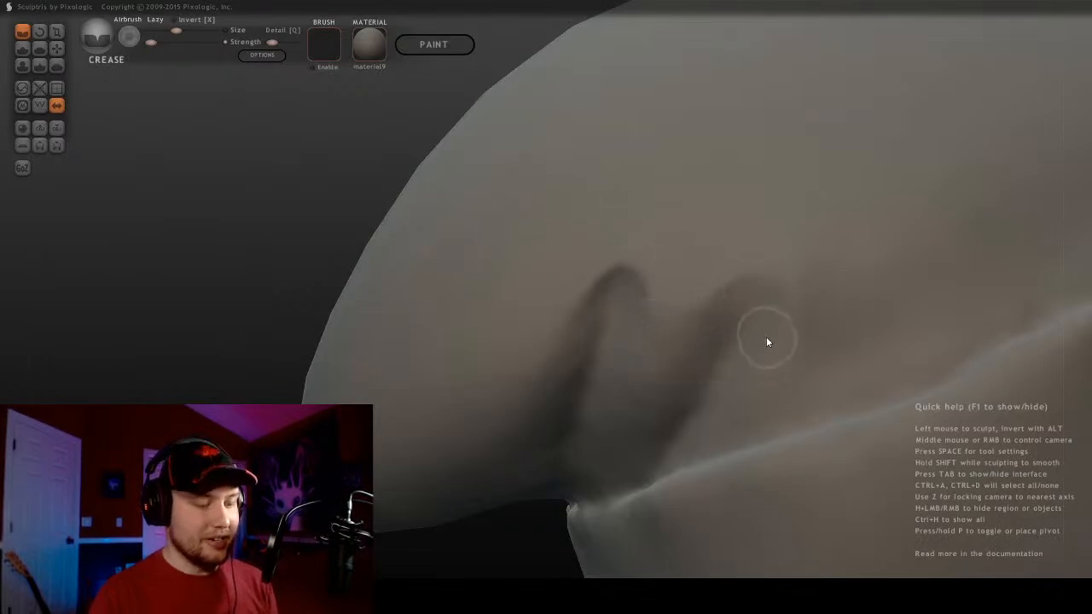
pyautogui.keyDown('shift'); pyautogui.scroll(3, 760, 320); pyautogui.keyUp('shift')
pyautogui.keyDown('shift'); pyautogui.scroll(-2, 754, 317); pyautogui.keyUp('shift')
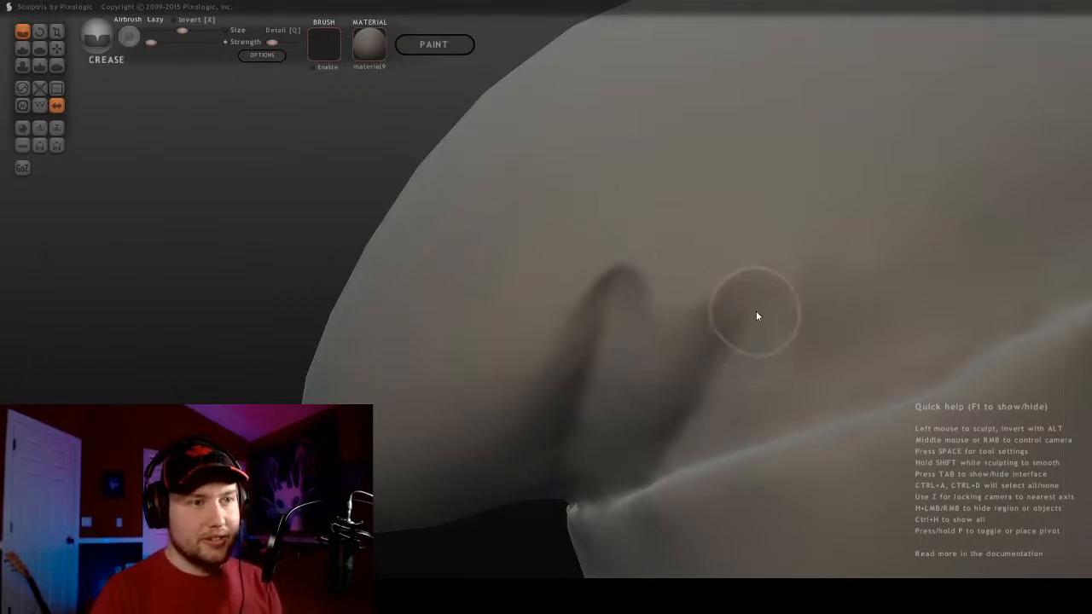
pyautogui.moveTo(756, 316); pyautogui.dragTo(692, 416)
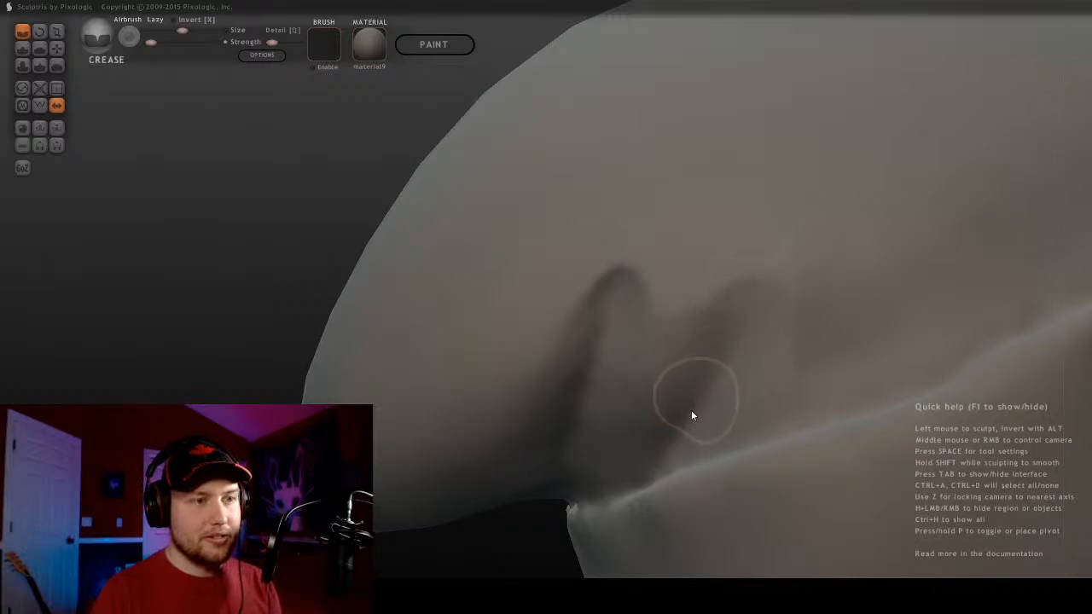
# Work another Crease stroke along the second cloth fold to define its hollow down toward the rim
pyautogui.moveTo(278, 218); pyautogui.dragTo(517, 216, button='middle')
pyautogui.moveTo(796, 206); pyautogui.dragTo(723, 277, button='middle')
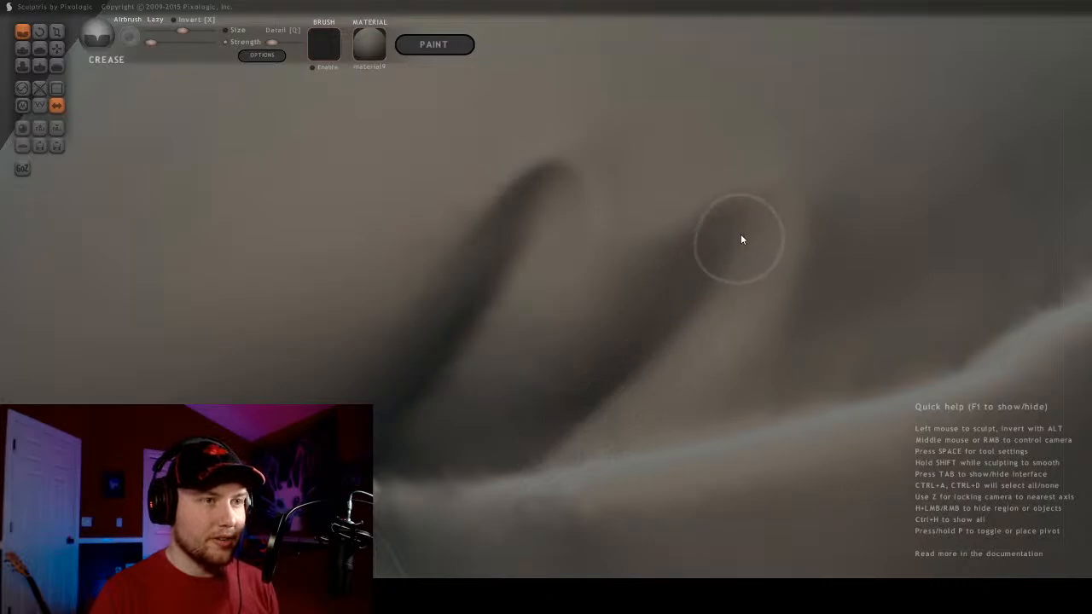
pyautogui.moveTo(706, 218)
pyautogui.mouseDown(button='middle')
pyautogui.moveTo(652, 244)
pyautogui.moveTo(667, 253)
pyautogui.mouseUp(button='middle')
pyautogui.scroll(-3, 631, 252)
pyautogui.scroll(3, 667, 254)
pyautogui.scroll(-3, 802, 239)
pyautogui.moveTo(580, 288)
pyautogui.mouseDown(button='middle')
pyautogui.moveTo(621, 271)
pyautogui.moveTo(843, 258)
pyautogui.moveTo(816, 273)
pyautogui.mouseUp(button='middle')
pyautogui.scroll(3, 649, 259)
pyautogui.scroll(-2, 816, 273)
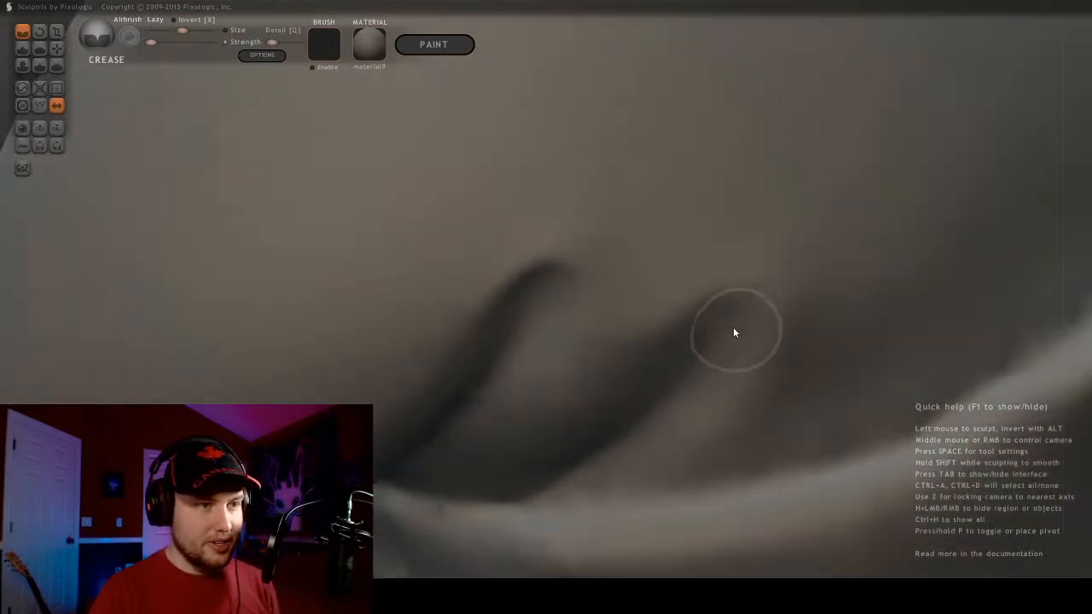
pyautogui.moveTo(734, 333); pyautogui.dragTo(651, 410)
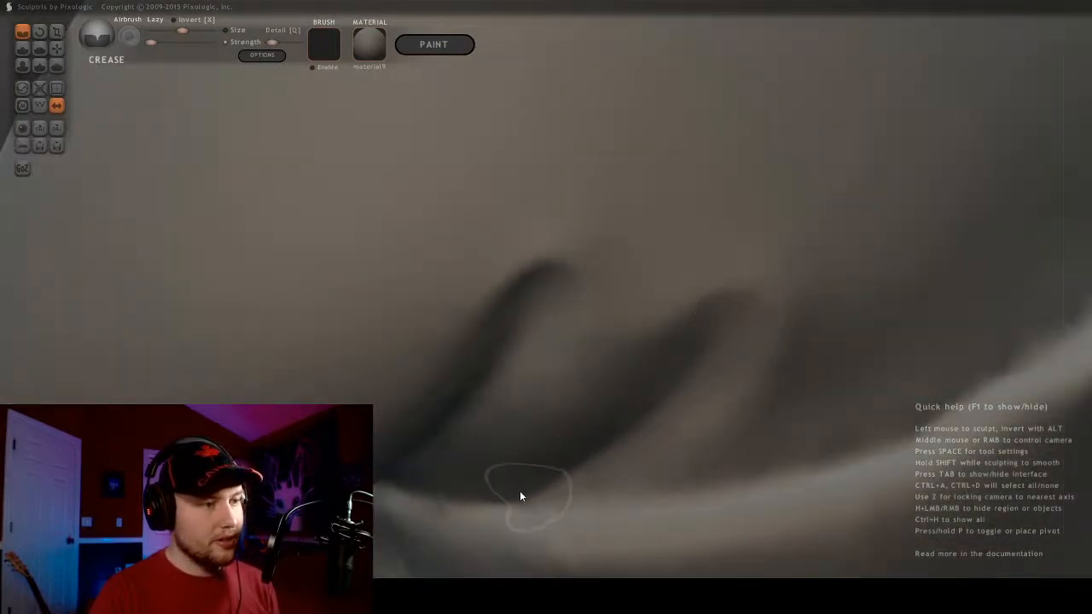
# Examine both cloth folds from several angles, including where they meet the rim at the back centre
pyautogui.moveTo(699, 302); pyautogui.dragTo(727, 276, button='middle')
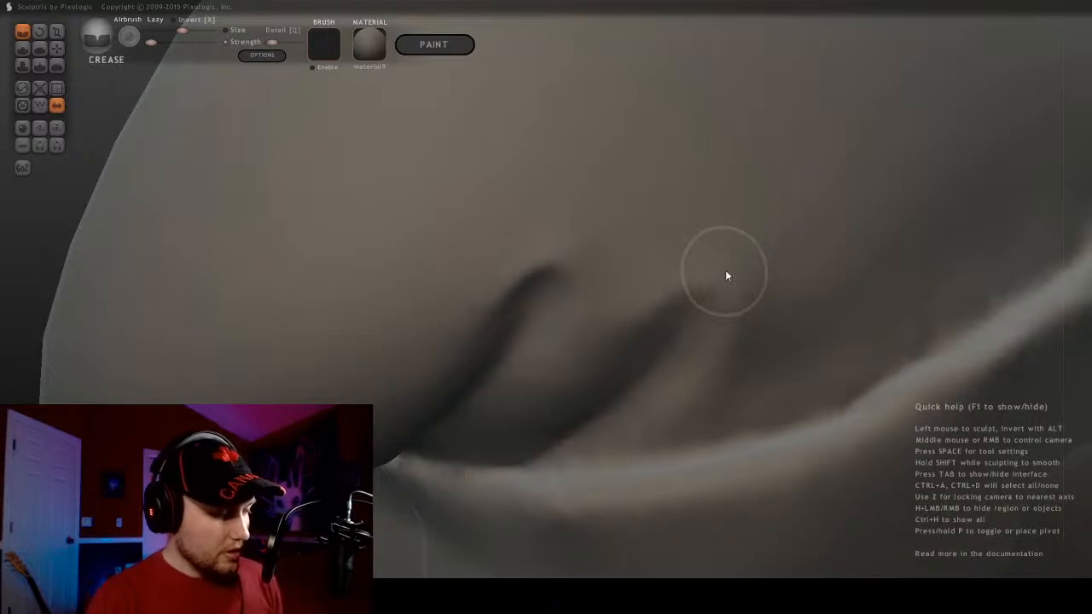
pyautogui.moveTo(726, 275)
pyautogui.mouseDown(button='middle')
pyautogui.moveTo(797, 231)
pyautogui.moveTo(725, 213)
pyautogui.moveTo(787, 212)
pyautogui.moveTo(577, 250)
pyautogui.moveTo(575, 219)
pyautogui.moveTo(611, 188)
pyautogui.moveTo(599, 247)
pyautogui.moveTo(651, 151)
pyautogui.moveTo(651, 282)
pyautogui.moveTo(617, 185)
pyautogui.moveTo(588, 211)
pyautogui.mouseUp(button='middle')
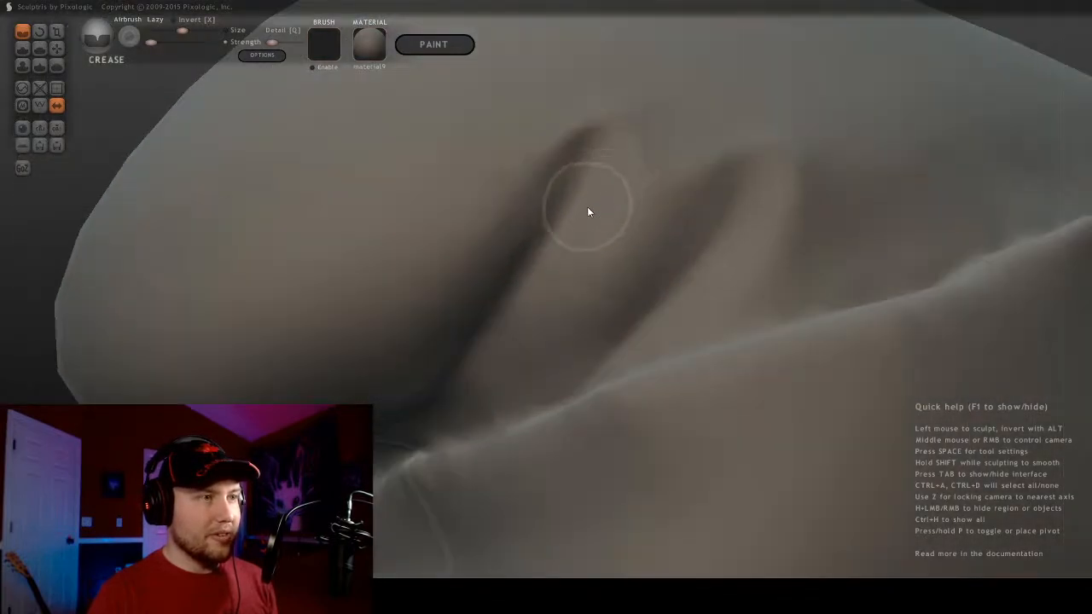
pyautogui.moveTo(390, 444)
pyautogui.mouseDown(button='middle')
pyautogui.moveTo(434, 410)
pyautogui.moveTo(624, 384)
pyautogui.moveTo(449, 360)
pyautogui.moveTo(491, 371)
pyautogui.mouseUp(button='middle')
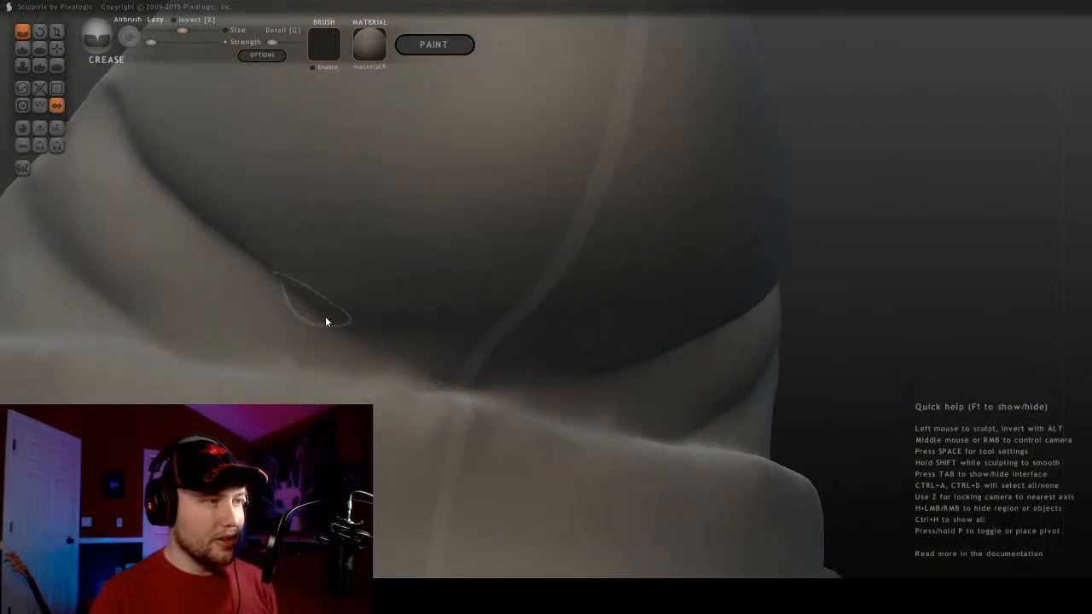
pyautogui.moveTo(492, 379)
pyautogui.mouseDown(button='middle')
pyautogui.moveTo(615, 331)
pyautogui.moveTo(441, 358)
pyautogui.mouseUp(button='middle')
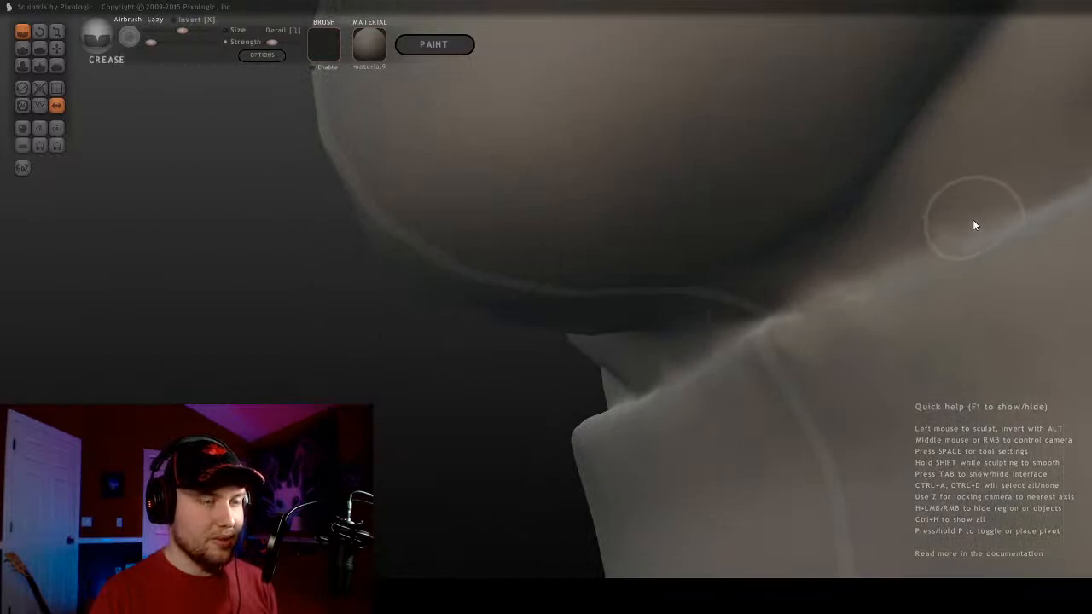
pyautogui.moveTo(975, 224)
pyautogui.mouseDown(button='middle')
pyautogui.moveTo(626, 391)
pyautogui.moveTo(703, 297)
pyautogui.moveTo(657, 307)
pyautogui.moveTo(713, 309)
pyautogui.moveTo(716, 285)
pyautogui.mouseUp(button='middle')
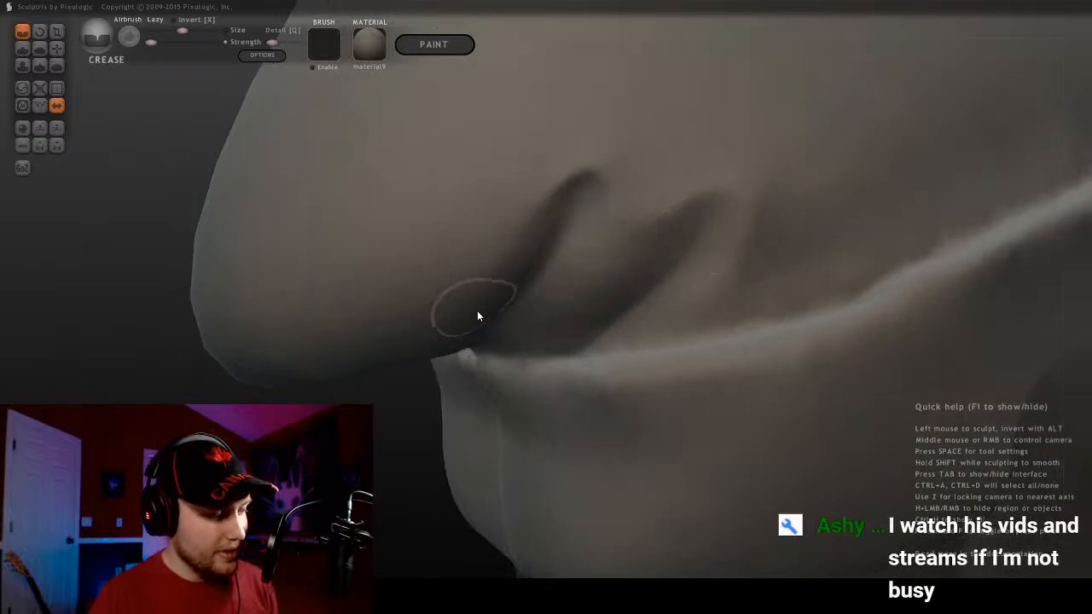
pyautogui.moveTo(702, 264)
pyautogui.mouseDown(button='middle')
pyautogui.moveTo(614, 358)
pyautogui.moveTo(658, 279)
pyautogui.mouseUp(button='middle')
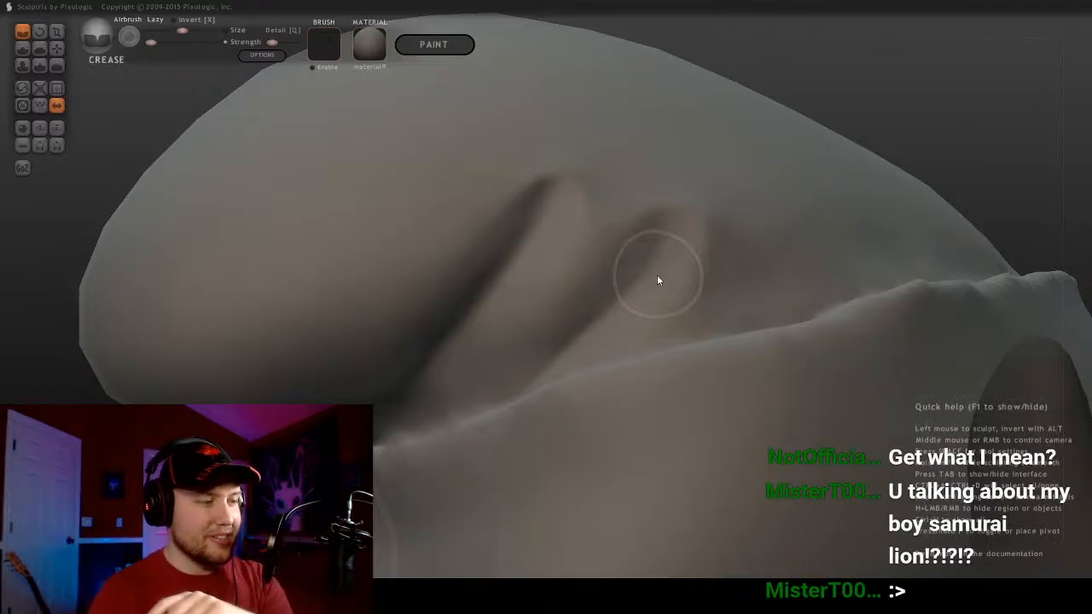
pyautogui.moveTo(658, 280)
pyautogui.mouseDown(button='middle')
pyautogui.moveTo(709, 224)
pyautogui.moveTo(648, 297)
pyautogui.moveTo(682, 334)
pyautogui.moveTo(632, 296)
pyautogui.mouseUp(button='middle')
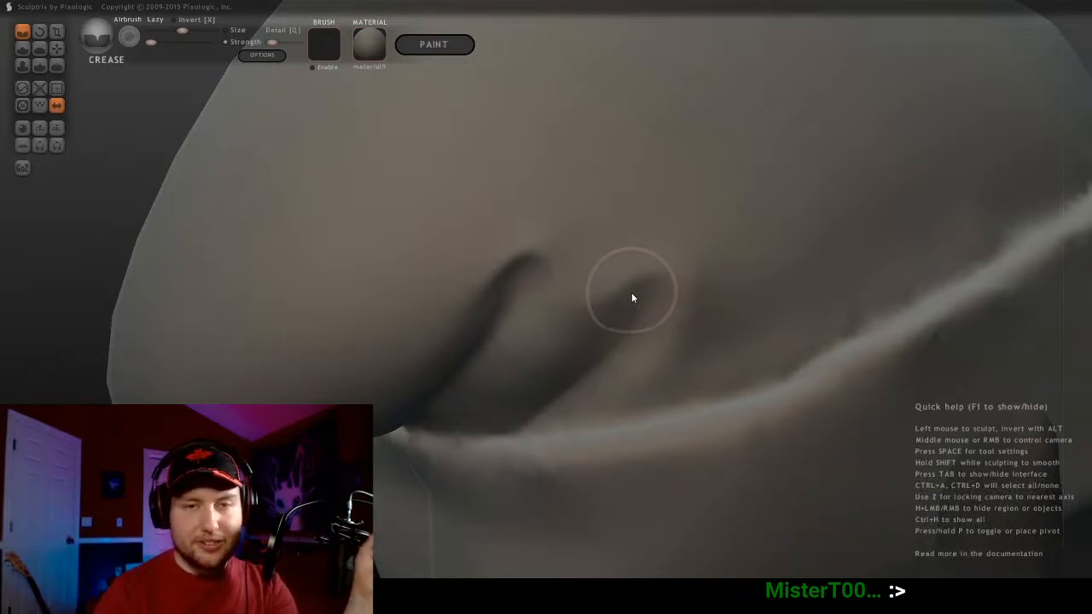
pyautogui.moveTo(635, 288)
pyautogui.mouseDown(button='middle')
pyautogui.moveTo(585, 278)
pyautogui.moveTo(910, 253)
pyautogui.moveTo(763, 302)
pyautogui.moveTo(833, 319)
pyautogui.moveTo(913, 290)
pyautogui.moveTo(703, 255)
pyautogui.moveTo(639, 230)
pyautogui.moveTo(562, 242)
pyautogui.moveTo(638, 324)
pyautogui.mouseUp(button='middle')
pyautogui.scroll(3, 713, 227)
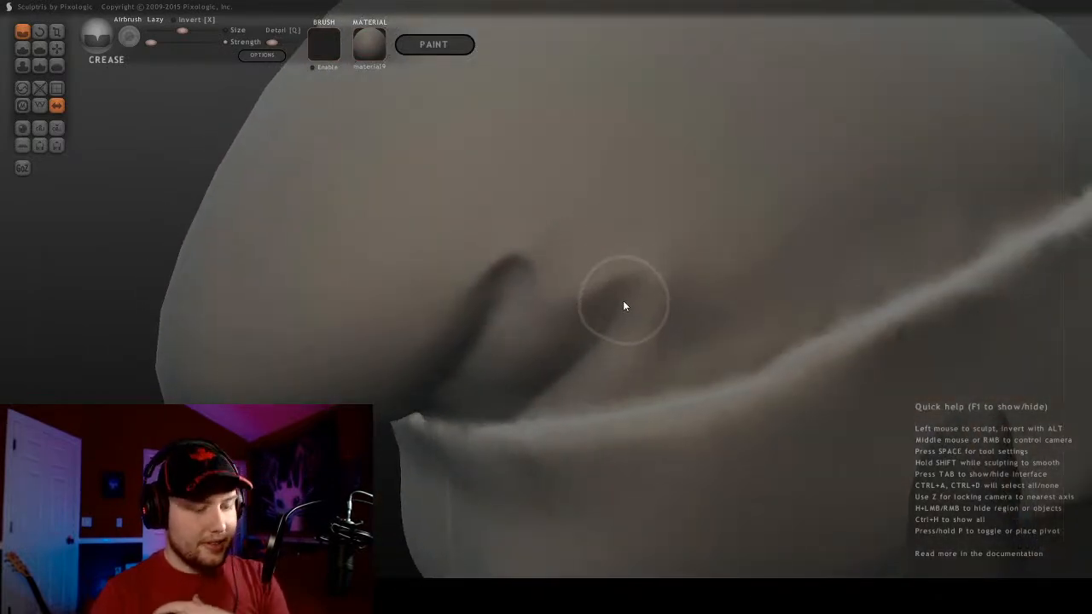
pyautogui.moveTo(644, 290)
pyautogui.mouseDown(button='middle')
pyautogui.moveTo(612, 295)
pyautogui.moveTo(631, 282)
pyautogui.moveTo(671, 348)
pyautogui.moveTo(662, 341)
pyautogui.mouseUp(button='middle')
pyautogui.scroll(3, 672, 350)
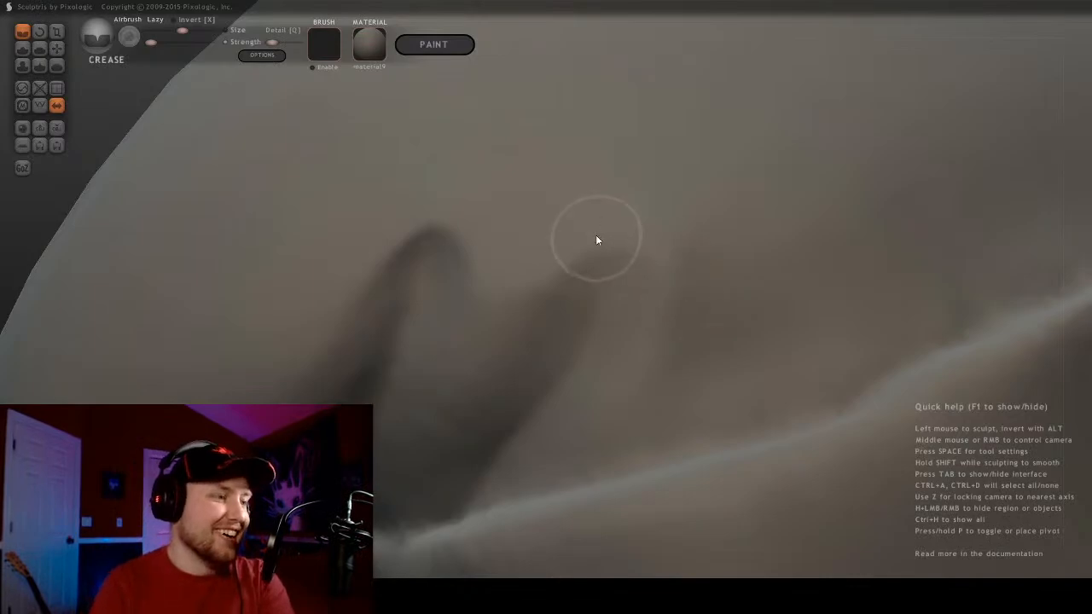
pyautogui.moveTo(597, 236)
pyautogui.mouseDown(button='middle')
pyautogui.moveTo(731, 310)
pyautogui.moveTo(634, 333)
pyautogui.mouseUp(button='middle')
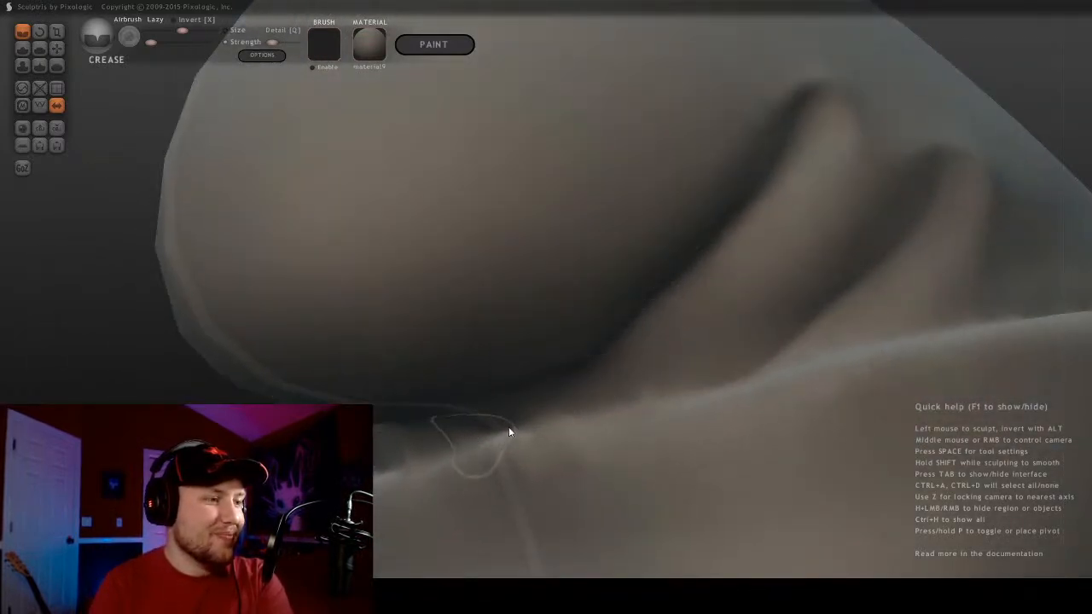
# Examine the folds and turned-up brim of the hat from the side, back and front
pyautogui.scroll(-5, 481, 443)
pyautogui.moveTo(481, 443)
pyautogui.mouseDown(button='middle')
pyautogui.moveTo(619, 427)
pyautogui.moveTo(571, 440)
pyautogui.mouseUp(button='middle')
pyautogui.scroll(4, 601, 440)
pyautogui.scroll(-2, 584, 454)
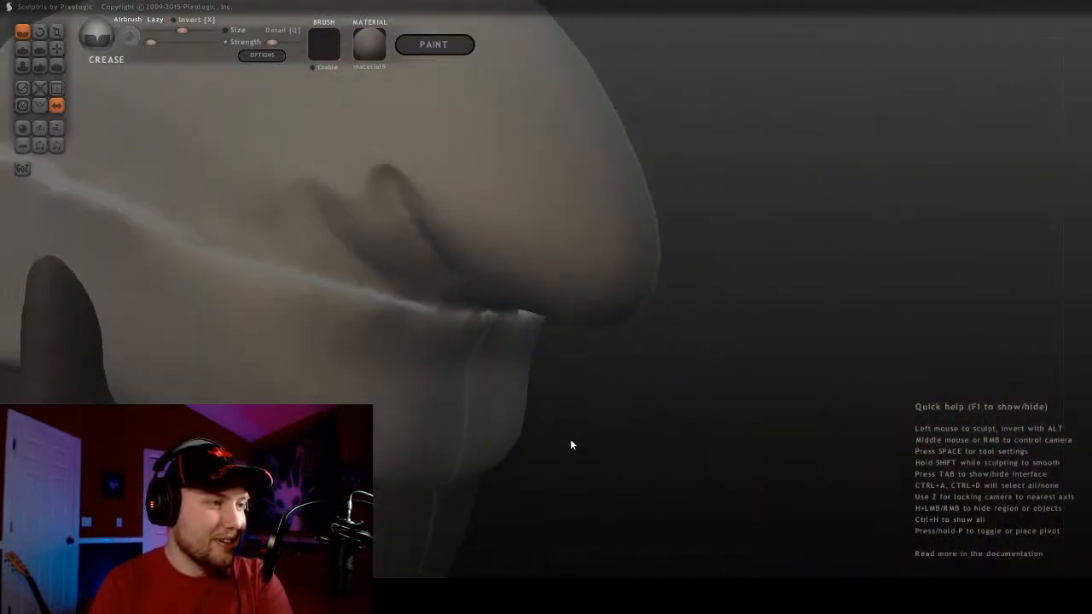
pyautogui.keyDown('alt'); pyautogui.moveTo(390, 340); pyautogui.dragTo(611, 406, button='middle'); pyautogui.keyUp('alt')
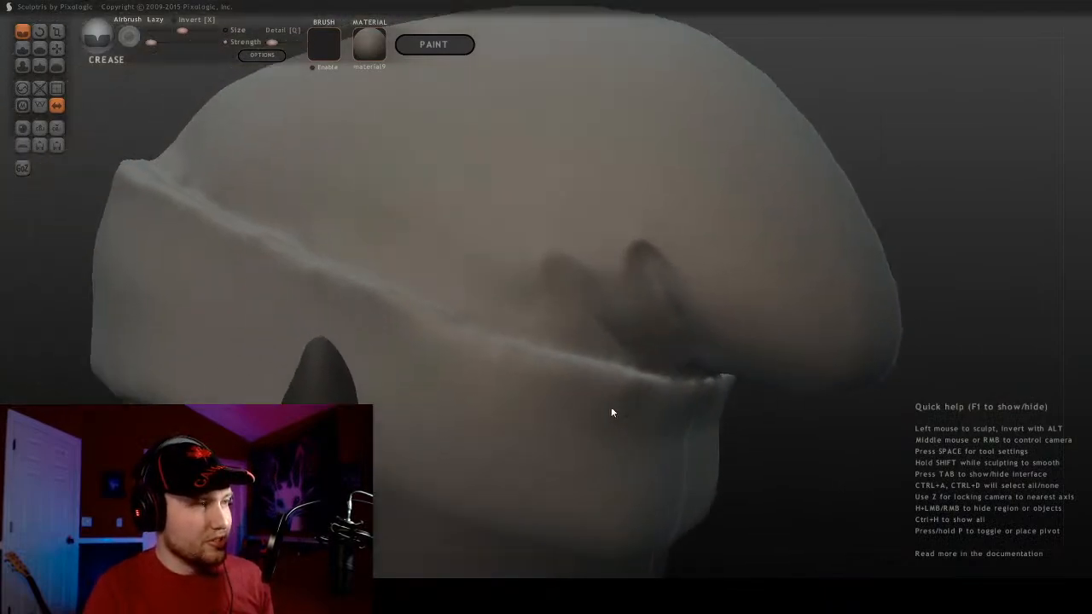
pyautogui.scroll(-4, 611, 406)
pyautogui.moveTo(474, 371)
pyautogui.mouseDown(button='middle')
pyautogui.moveTo(512, 418)
pyautogui.moveTo(488, 463)
pyautogui.moveTo(648, 426)
pyautogui.moveTo(581, 446)
pyautogui.moveTo(735, 339)
pyautogui.moveTo(622, 331)
pyautogui.moveTo(629, 322)
pyautogui.moveTo(534, 297)
pyautogui.moveTo(489, 270)
pyautogui.moveTo(436, 269)
pyautogui.moveTo(404, 325)
pyautogui.moveTo(720, 307)
pyautogui.moveTo(360, 304)
pyautogui.mouseUp(button='middle')
pyautogui.scroll(-3, 733, 338)
pyautogui.scroll(3, 436, 269)
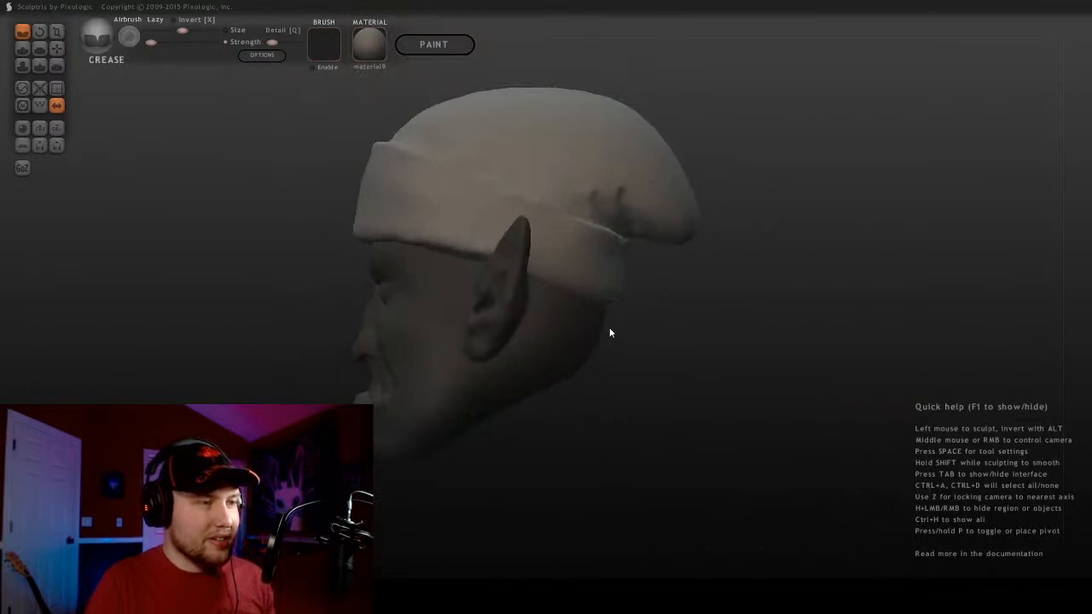
pyautogui.moveTo(609, 332)
pyautogui.mouseDown(button='middle')
pyautogui.moveTo(366, 324)
pyautogui.moveTo(214, 338)
pyautogui.moveTo(463, 366)
pyautogui.moveTo(720, 348)
pyautogui.moveTo(860, 317)
pyautogui.moveTo(836, 278)
pyautogui.moveTo(645, 270)
pyautogui.moveTo(654, 370)
pyautogui.moveTo(689, 373)
pyautogui.moveTo(579, 357)
pyautogui.mouseUp(button='middle')
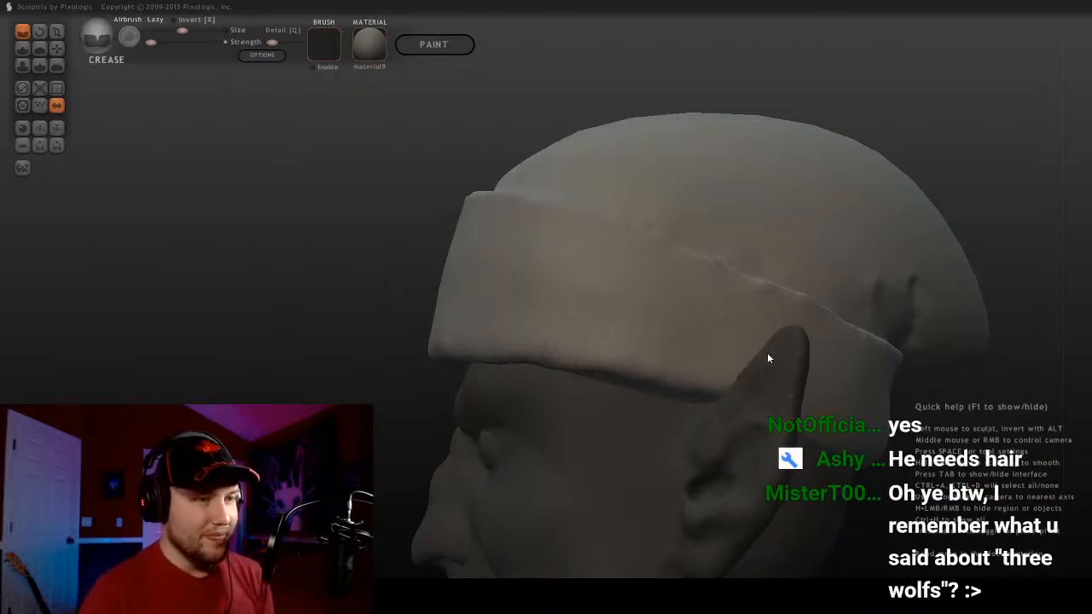
pyautogui.moveTo(767, 358)
pyautogui.mouseDown(button='middle')
pyautogui.moveTo(551, 315)
pyautogui.moveTo(622, 259)
pyautogui.moveTo(626, 285)
pyautogui.moveTo(681, 275)
pyautogui.moveTo(629, 293)
pyautogui.moveTo(670, 200)
pyautogui.moveTo(558, 275)
pyautogui.moveTo(648, 331)
pyautogui.moveTo(609, 378)
pyautogui.moveTo(660, 346)
pyautogui.moveTo(475, 292)
pyautogui.moveTo(668, 297)
pyautogui.moveTo(597, 256)
pyautogui.mouseUp(button='middle')
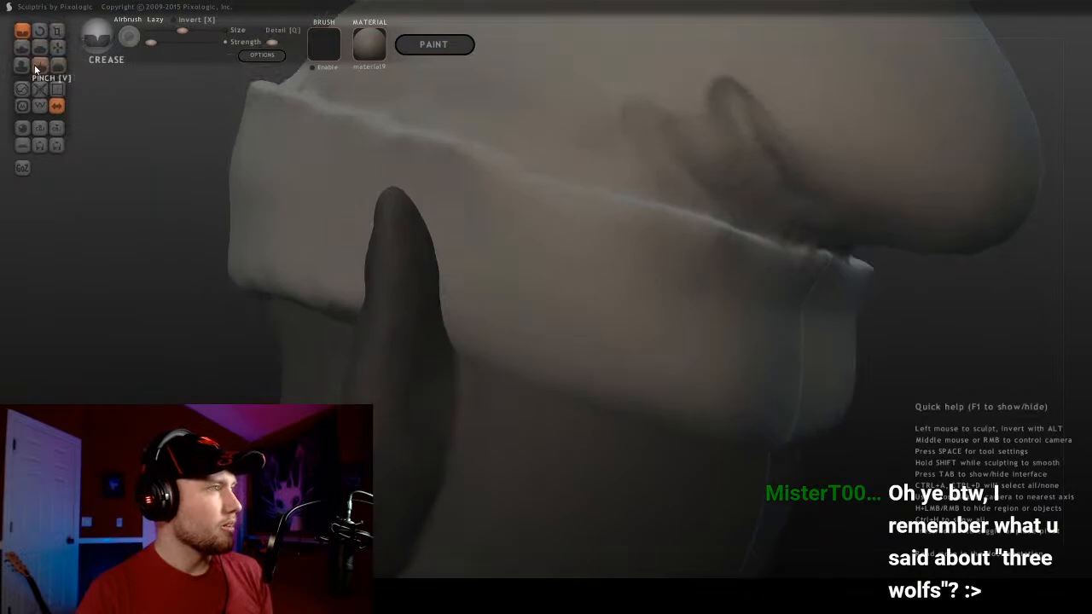
pyautogui.moveTo(617, 352); pyautogui.dragTo(619, 264, button='middle')
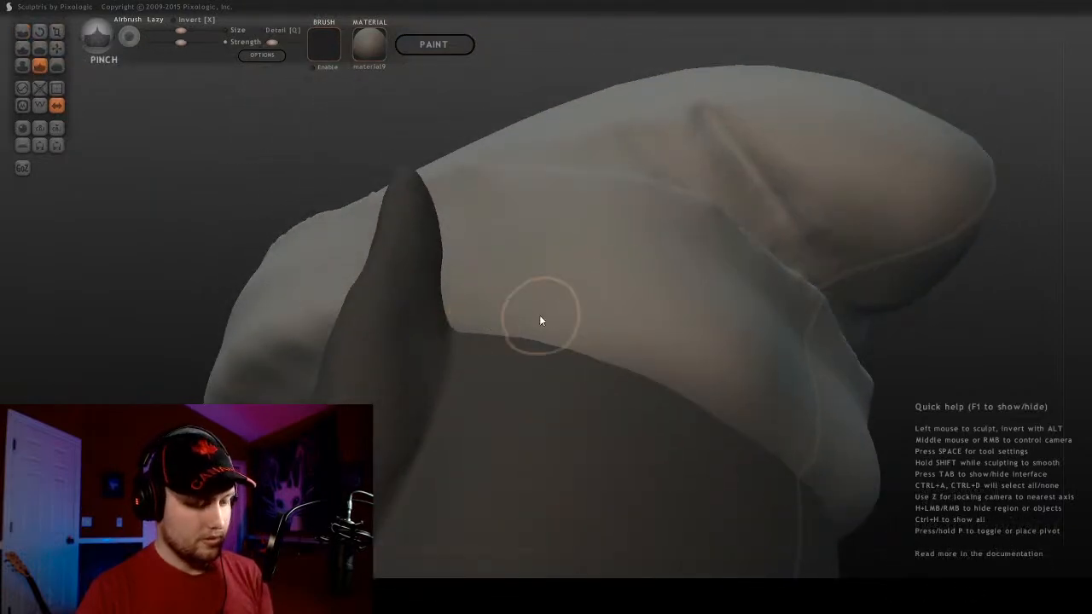
pyautogui.moveTo(541, 316); pyautogui.dragTo(476, 364, button='middle')
pyautogui.press(']')
pyautogui.hotkey('ctrl', 'i')
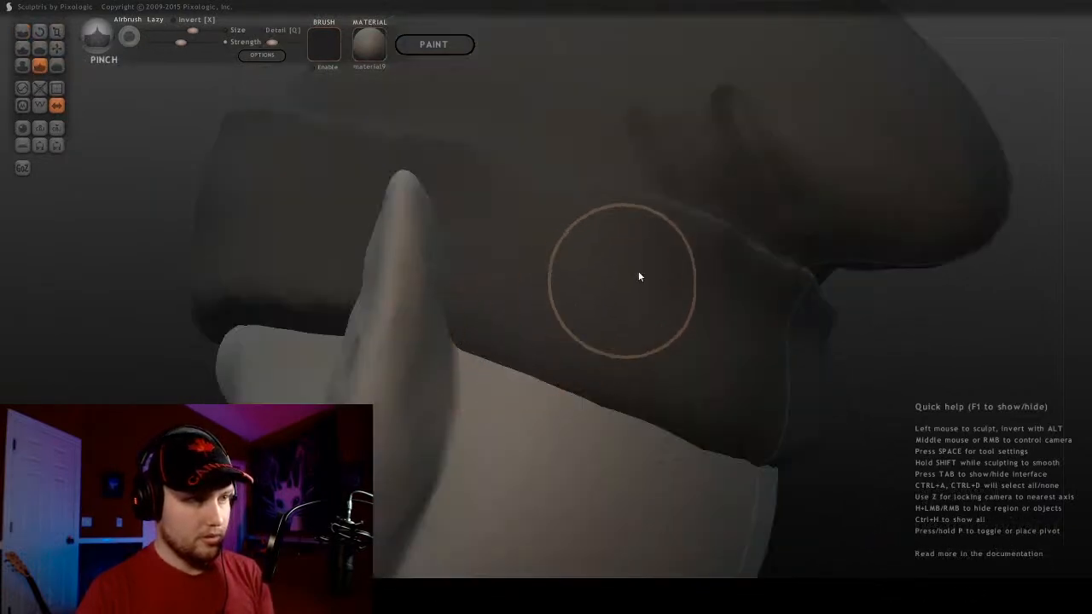
pyautogui.hotkey('ctrl', 'i')
pyautogui.hotkey('ctrl', 'i')
pyautogui.hotkey('ctrl', 'i')
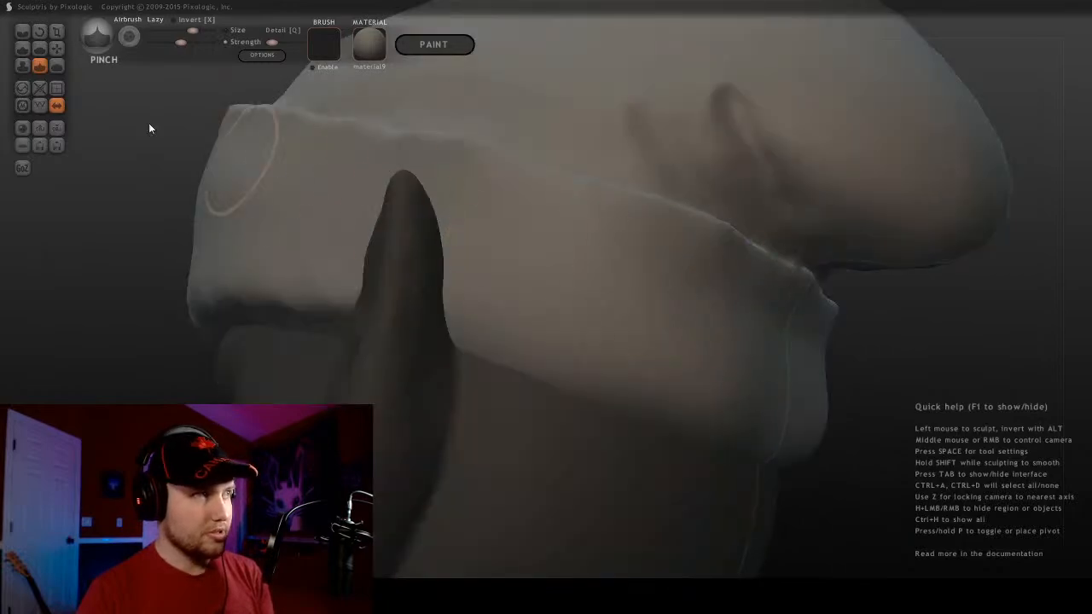
# Sharpen the lower edge of the hat's brim behind the ear using the Crease brush at higher strength
pyautogui.press('c')
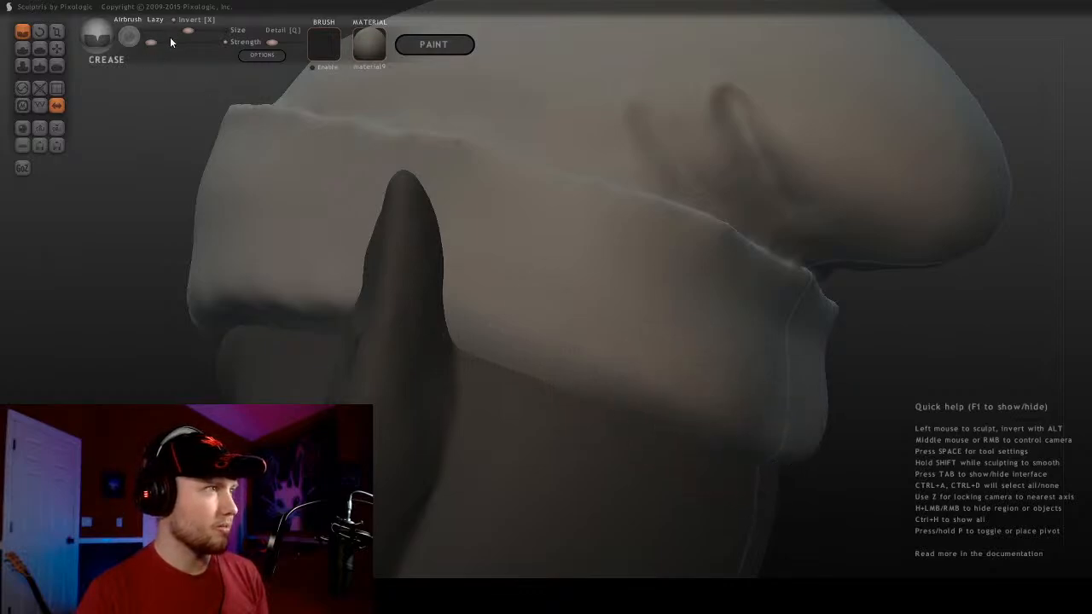
pyautogui.moveTo(169, 45); pyautogui.dragTo(174, 45)
pyautogui.moveTo(777, 464)
pyautogui.mouseDown()
pyautogui.moveTo(730, 434)
pyautogui.moveTo(459, 333)
pyautogui.mouseUp()
pyautogui.hotkey('ctrl', 'i')
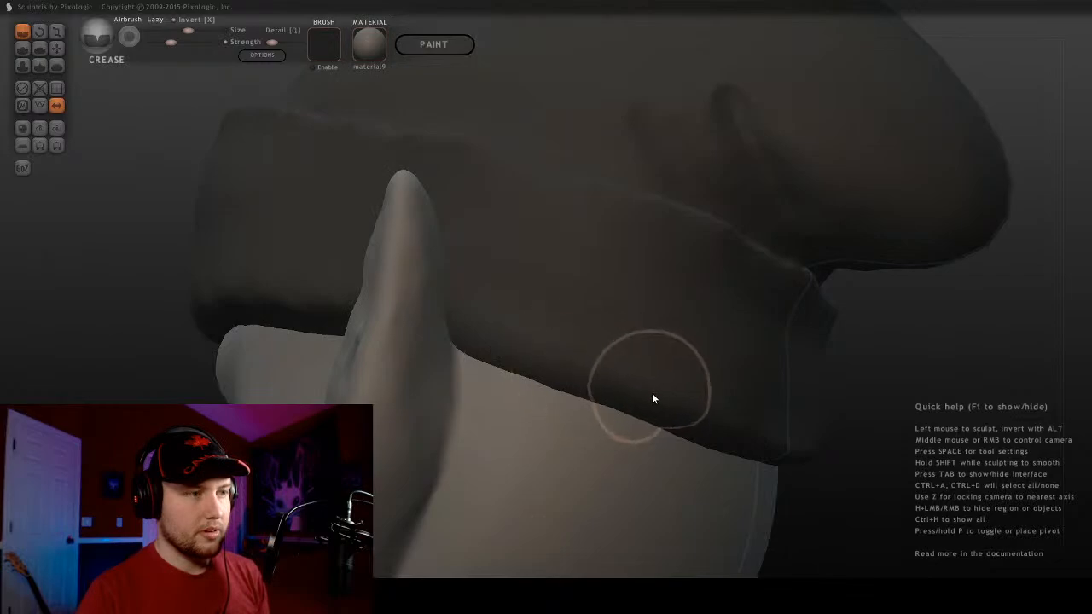
pyautogui.hotkey('ctrl', 'i')
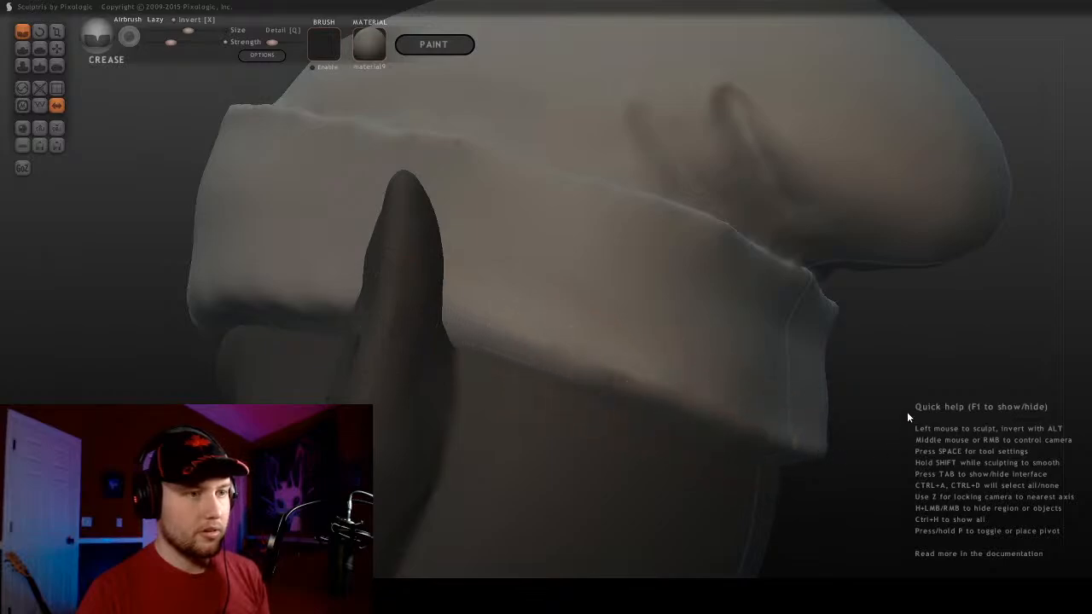
# Smooth the jagged lower edge of the brim around the back of the head, and undo the last stroke
pyautogui.moveTo(907, 412)
pyautogui.mouseDown(button='middle')
pyautogui.moveTo(707, 393)
pyautogui.moveTo(587, 431)
pyautogui.moveTo(668, 341)
pyautogui.moveTo(841, 282)
pyautogui.moveTo(716, 274)
pyautogui.moveTo(471, 344)
pyautogui.moveTo(358, 316)
pyautogui.mouseUp(button='middle')
pyautogui.click(56, 49)
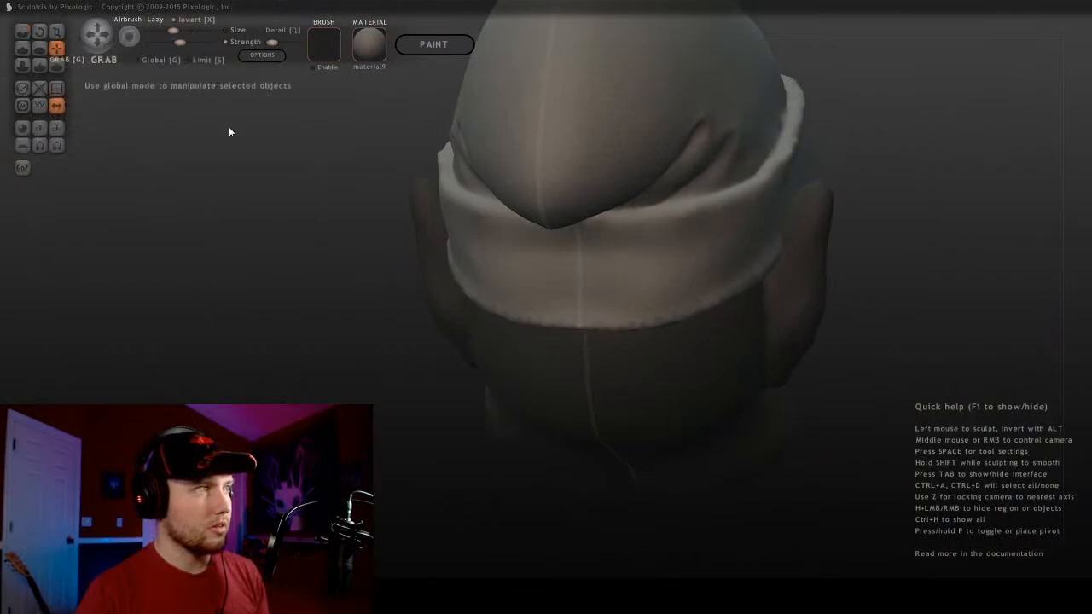
pyautogui.scroll(2, 315, 181)
pyautogui.moveTo(316, 181); pyautogui.dragTo(444, 181, button='middle')
pyautogui.click(56, 66)
pyautogui.moveTo(265, 183); pyautogui.dragTo(675, 316, button='middle')
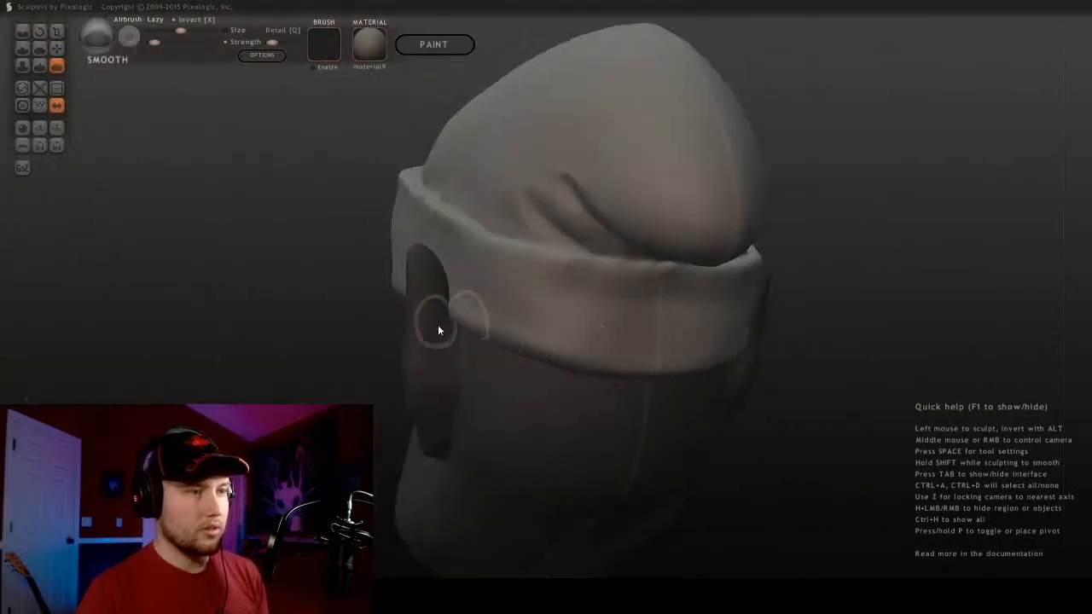
pyautogui.hotkey('ctrl', 'z')
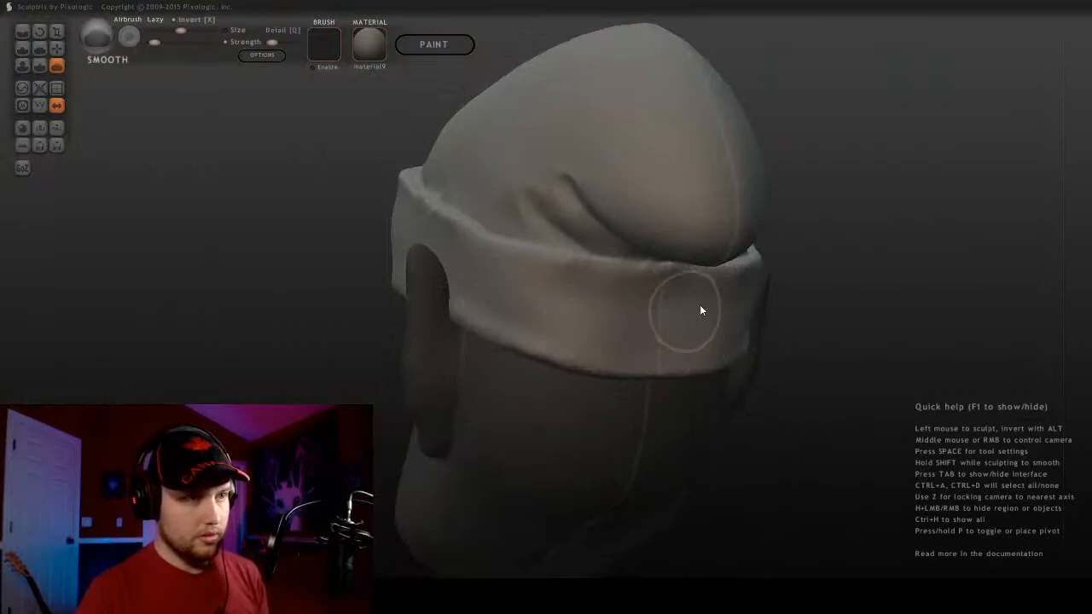
# Inspect the hat's brim edges and surface all around for remaining bumps
pyautogui.moveTo(490, 285); pyautogui.dragTo(525, 296, button='middle')
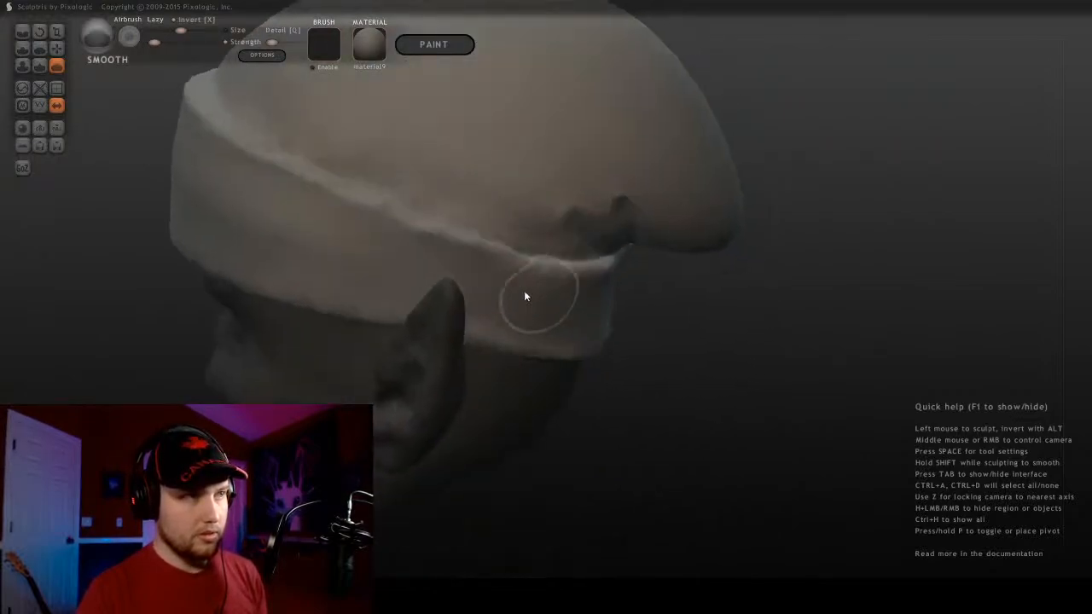
pyautogui.moveTo(315, 212)
pyautogui.mouseDown(button='middle')
pyautogui.moveTo(366, 248)
pyautogui.moveTo(540, 315)
pyautogui.mouseUp(button='middle')
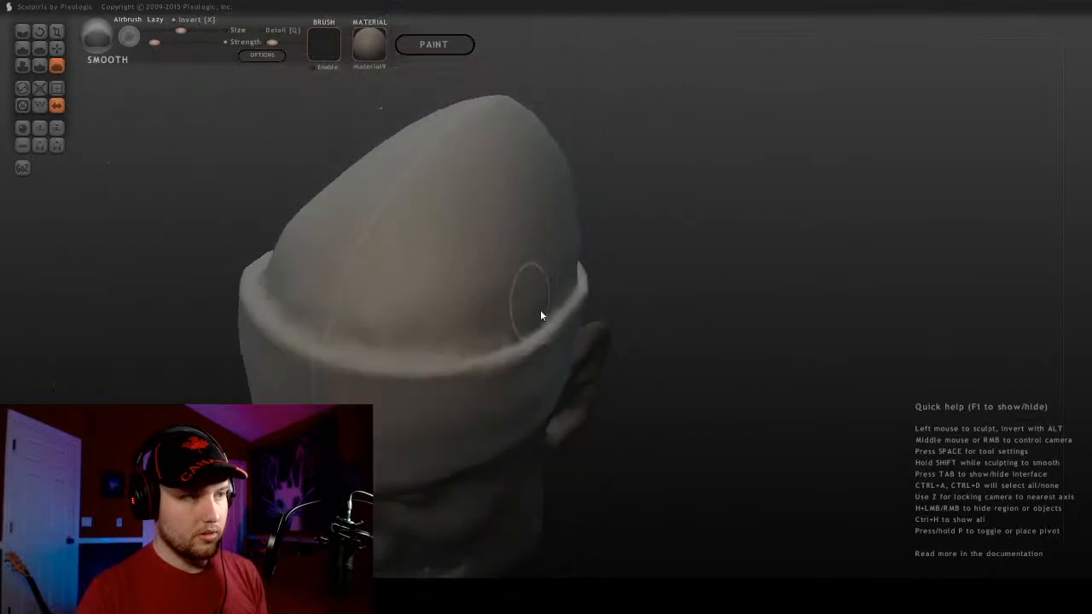
pyautogui.moveTo(365, 405)
pyautogui.mouseDown(button='middle')
pyautogui.moveTo(566, 349)
pyautogui.moveTo(592, 358)
pyautogui.moveTo(421, 349)
pyautogui.mouseUp(button='middle')
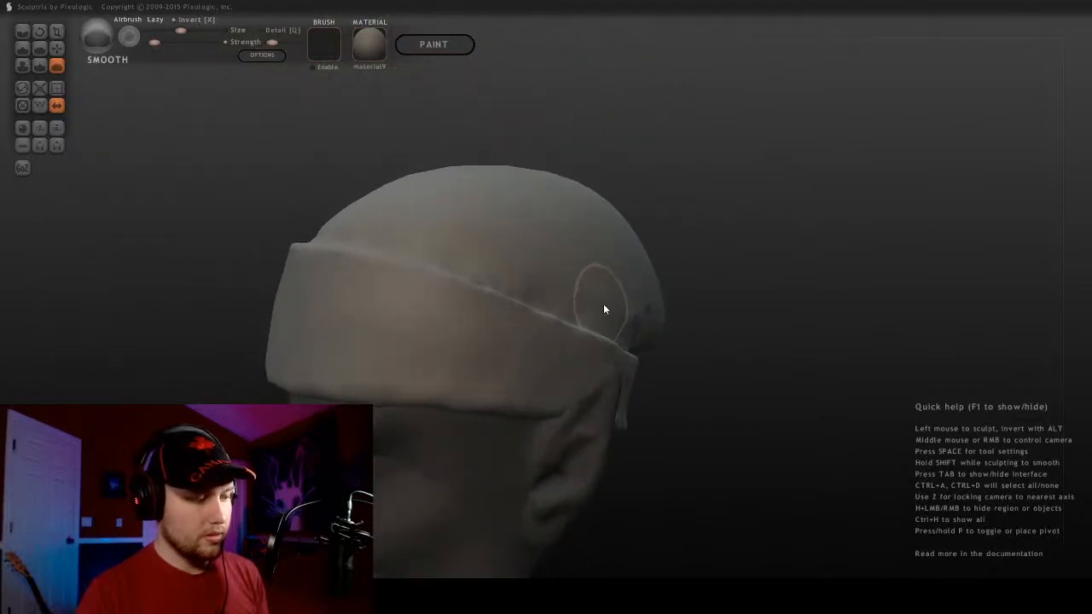
pyautogui.scroll(3, 605, 307)
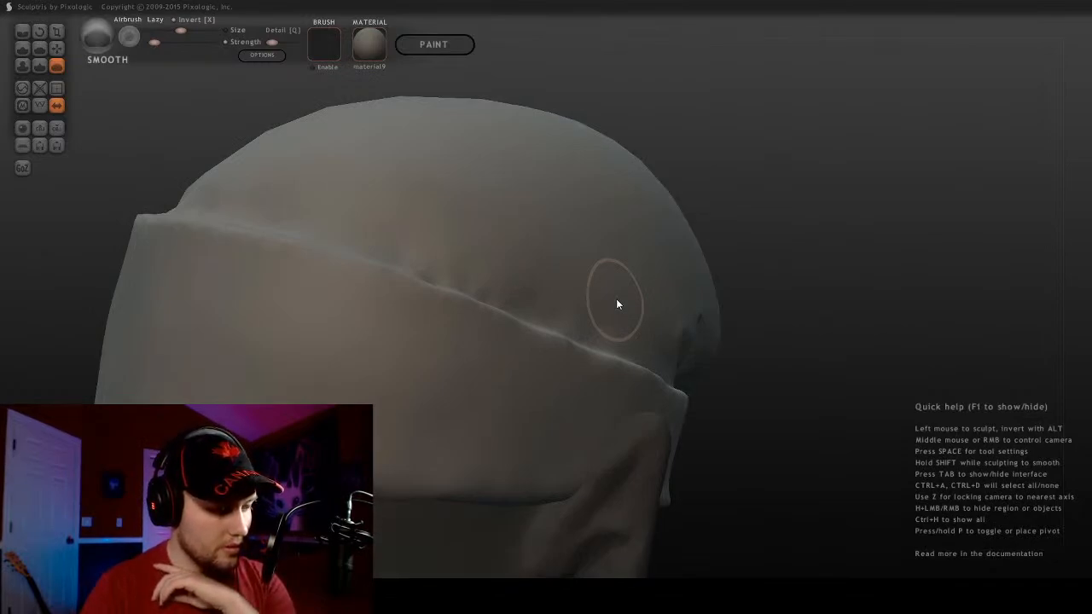
pyautogui.scroll(-2, 614, 302)
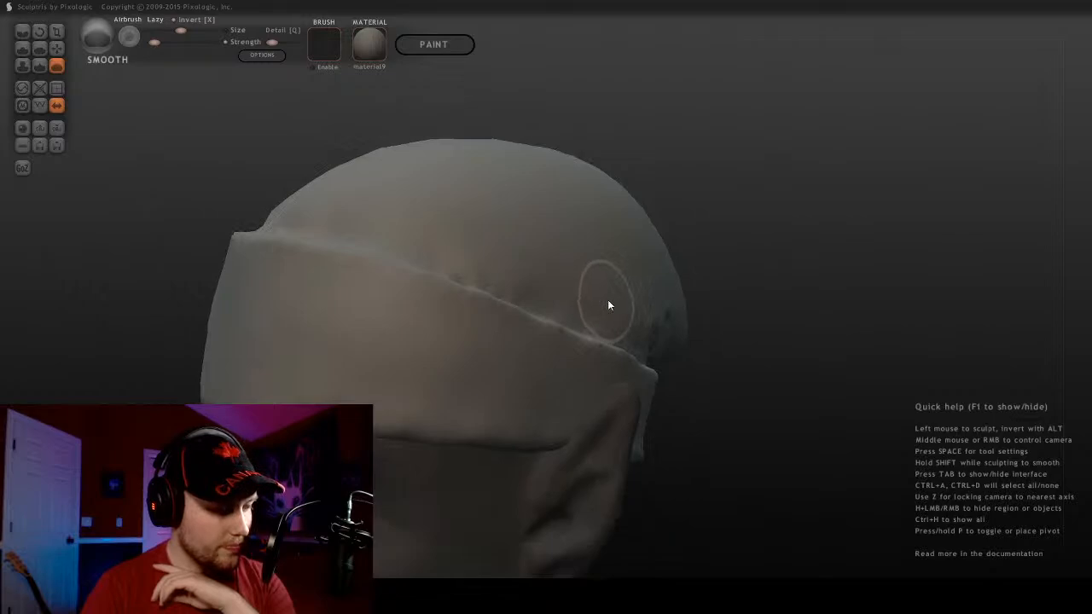
pyautogui.moveTo(611, 306)
pyautogui.mouseDown(button='middle')
pyautogui.moveTo(637, 334)
pyautogui.moveTo(601, 335)
pyautogui.mouseUp(button='middle')
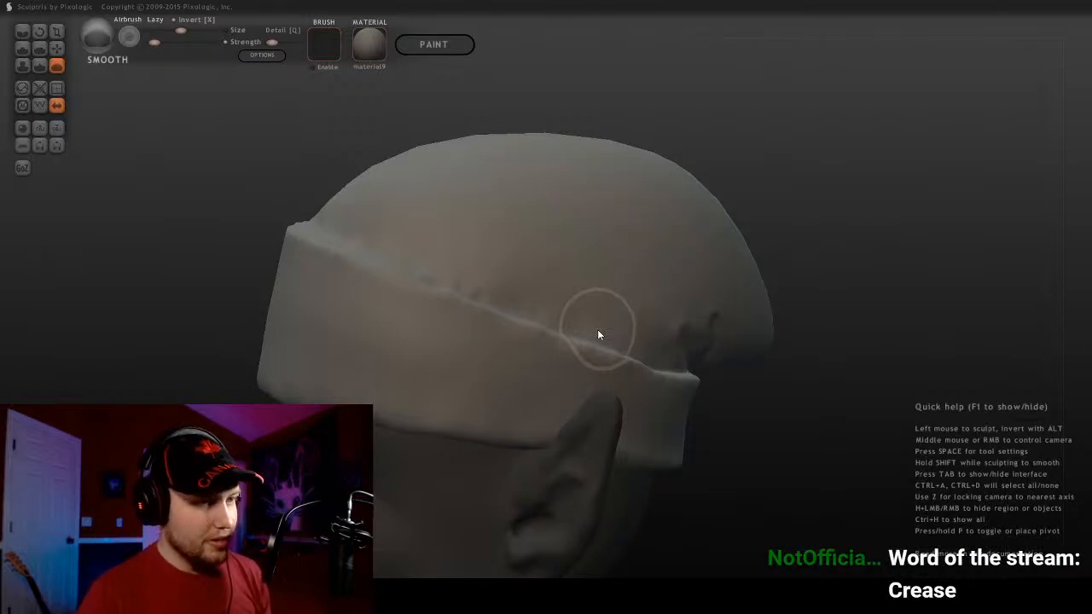
pyautogui.moveTo(598, 334)
pyautogui.mouseDown(button='middle')
pyautogui.moveTo(614, 424)
pyautogui.moveTo(760, 337)
pyautogui.moveTo(512, 315)
pyautogui.moveTo(526, 310)
pyautogui.mouseUp(button='middle')
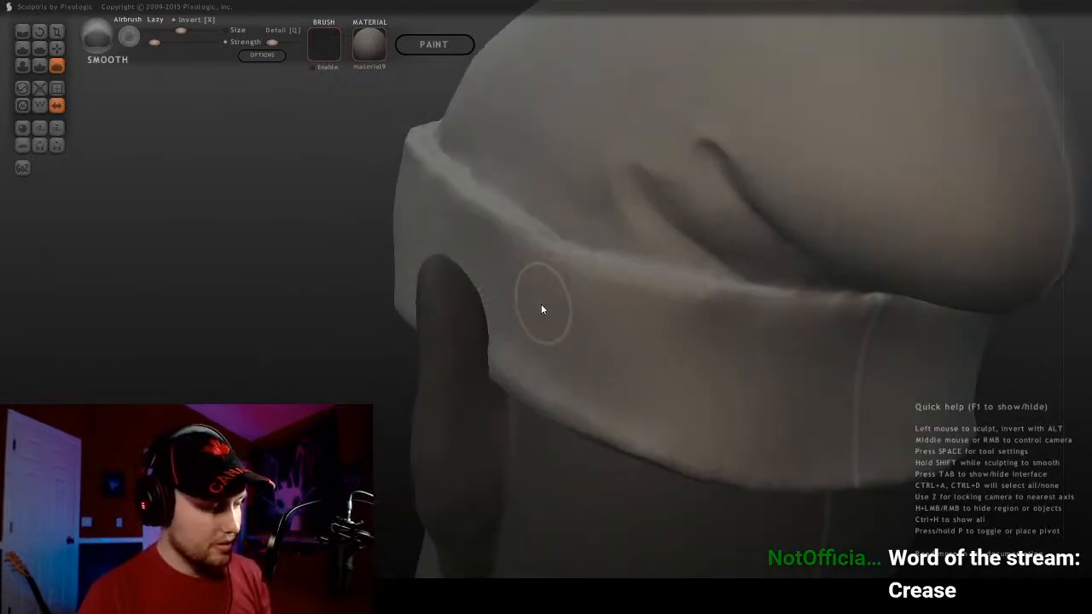
pyautogui.moveTo(540, 307)
pyautogui.mouseDown(button='middle')
pyautogui.moveTo(633, 346)
pyautogui.moveTo(688, 332)
pyautogui.mouseUp(button='middle')
pyautogui.moveTo(577, 335); pyautogui.dragTo(700, 399, button='middle')
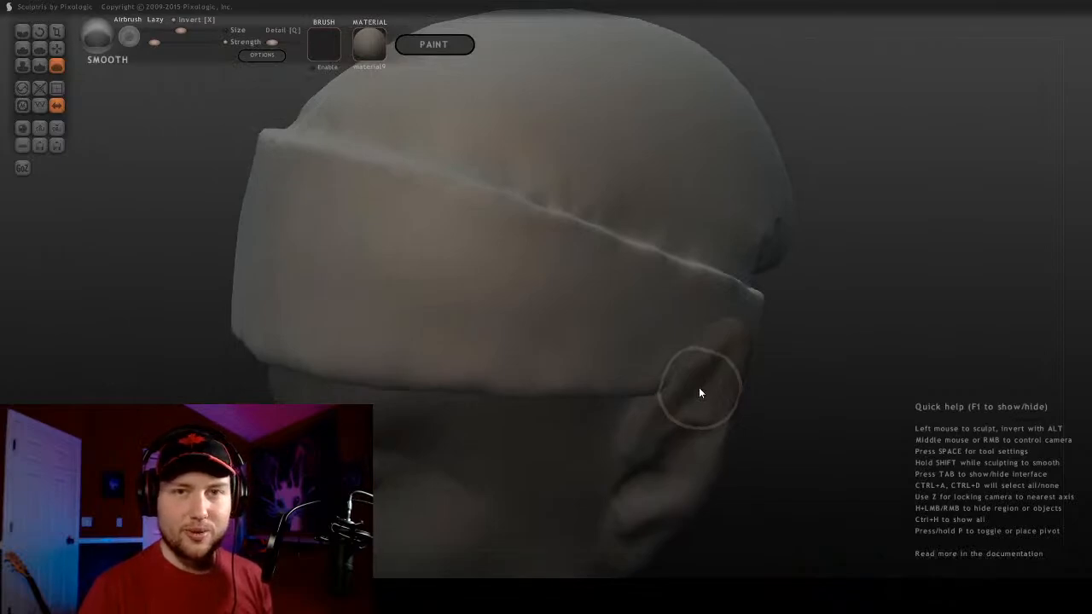
pyautogui.moveTo(694, 399); pyautogui.dragTo(540, 340, button='middle')
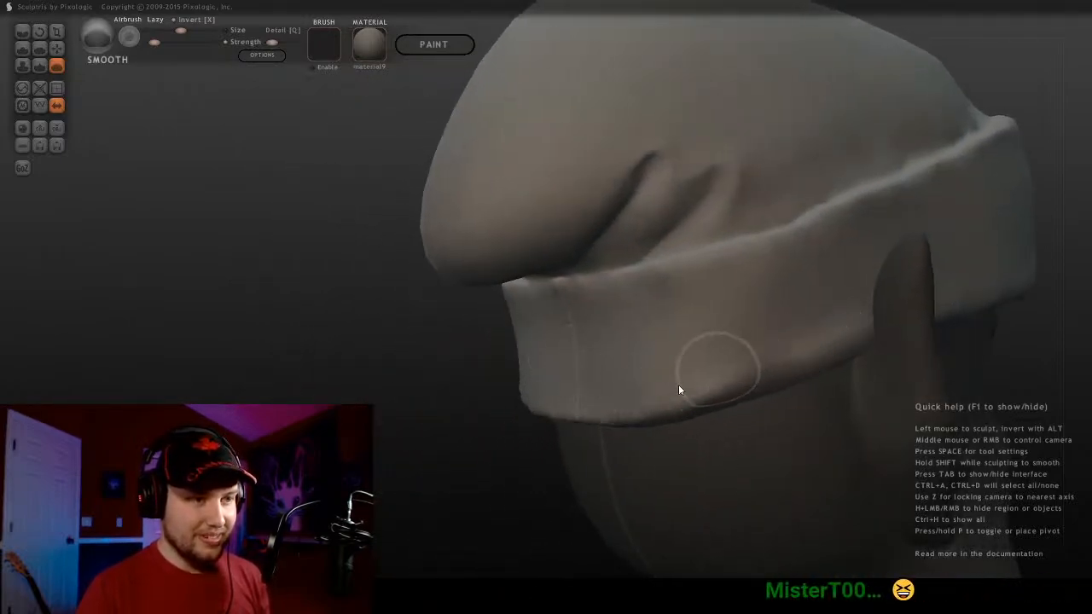
pyautogui.moveTo(484, 413); pyautogui.dragTo(543, 339, button='middle')
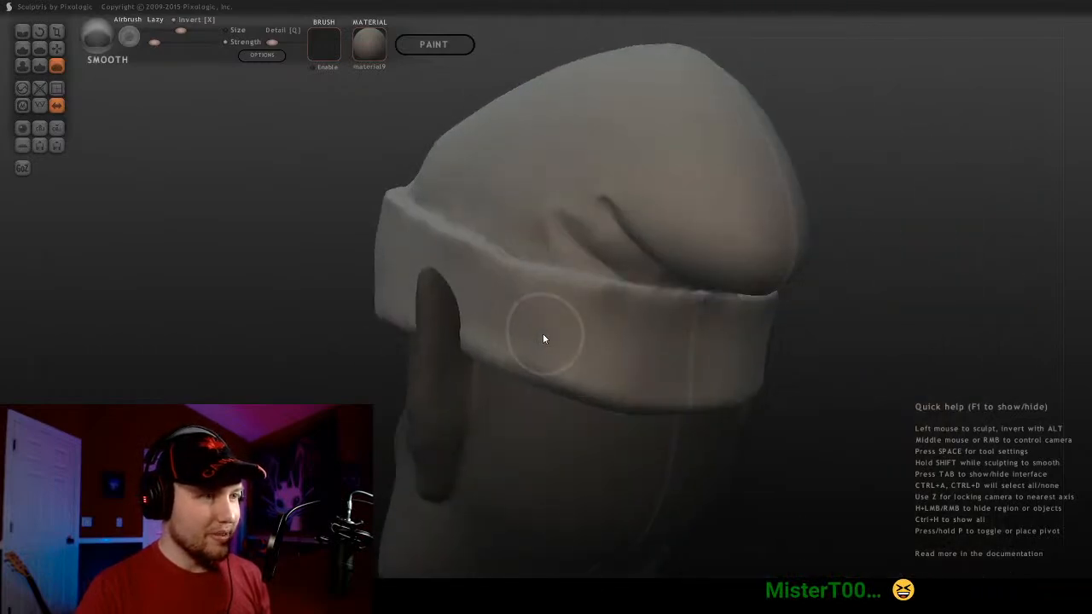
pyautogui.moveTo(475, 341); pyautogui.dragTo(586, 398, button='middle')
pyautogui.scroll(3, 517, 340)
pyautogui.moveTo(436, 382)
pyautogui.keyDown('alt'); pyautogui.mouseDown(button='middle')
pyautogui.moveTo(600, 384)
pyautogui.moveTo(573, 300)
pyautogui.mouseUp(button='middle'); pyautogui.keyUp('alt')
pyautogui.scroll(2, 601, 385)
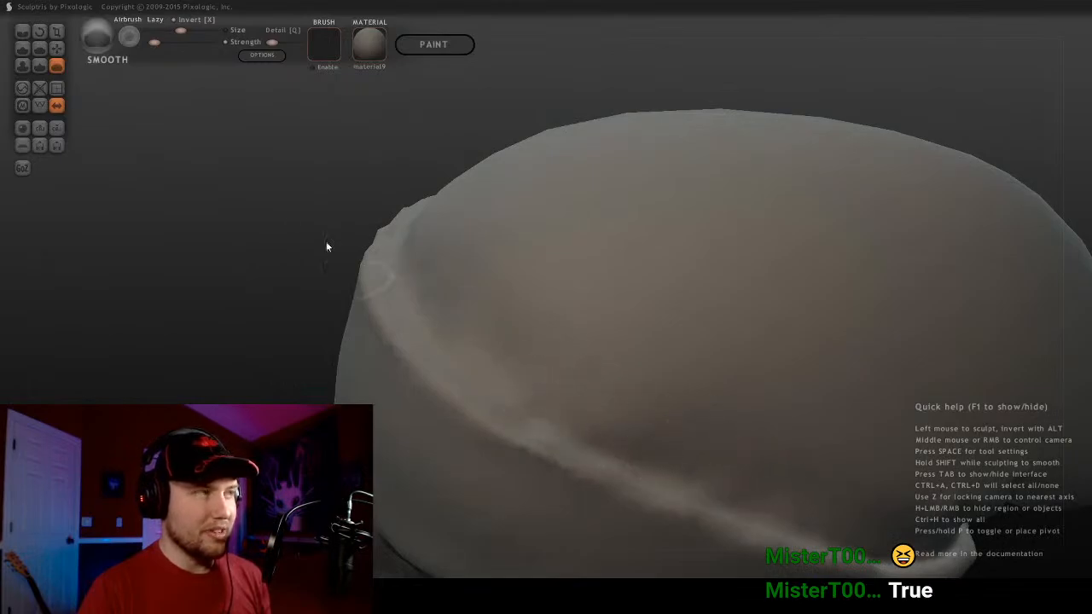
pyautogui.click(56, 48)
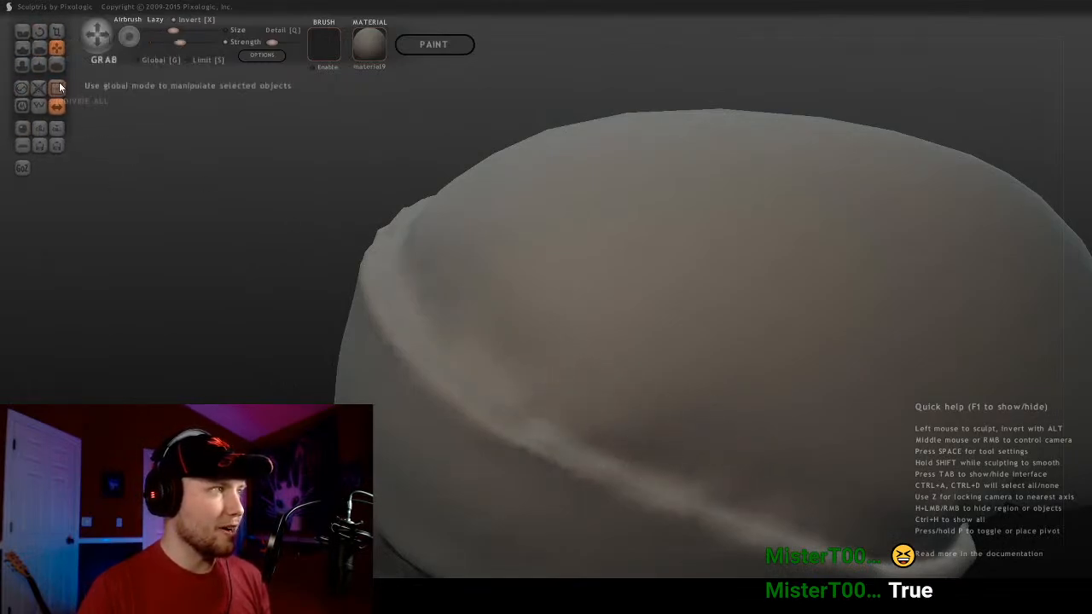
pyautogui.scroll(-5, 794, 266)
pyautogui.moveTo(476, 475); pyautogui.dragTo(774, 447, button='middle')
pyautogui.scroll(3, 548, 262)
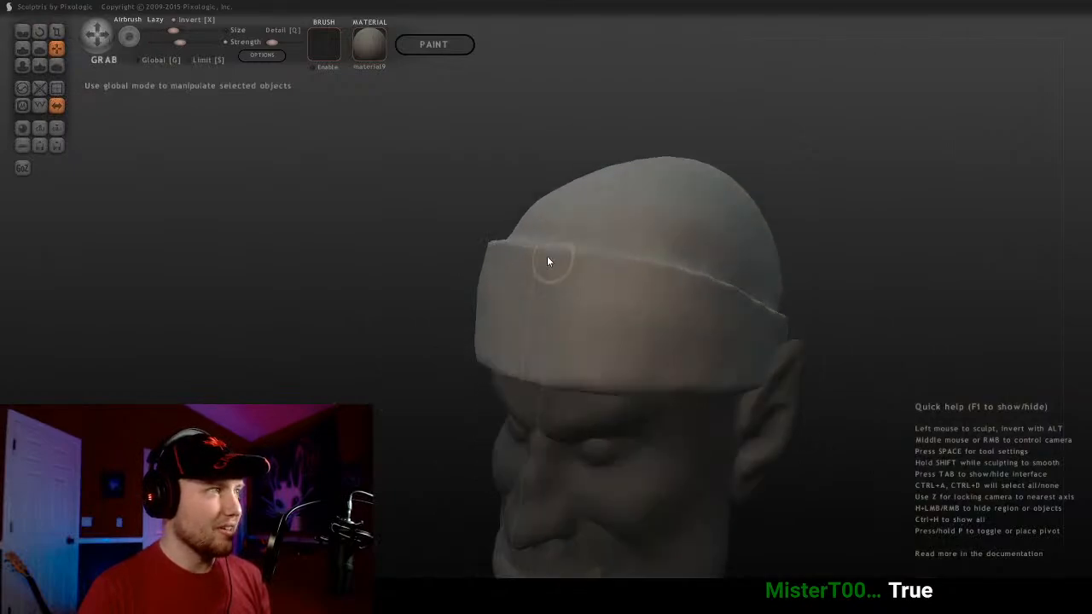
pyautogui.click(23, 34)
pyautogui.scroll(3, 708, 309)
pyautogui.moveTo(717, 310)
pyautogui.mouseDown(button='middle')
pyautogui.moveTo(908, 307)
pyautogui.moveTo(759, 383)
pyautogui.moveTo(675, 312)
pyautogui.moveTo(735, 297)
pyautogui.mouseUp(button='middle')
# Smooth the bumps along the upper edge of the hat's brim using a smaller Smooth brush
pyautogui.click(56, 65)
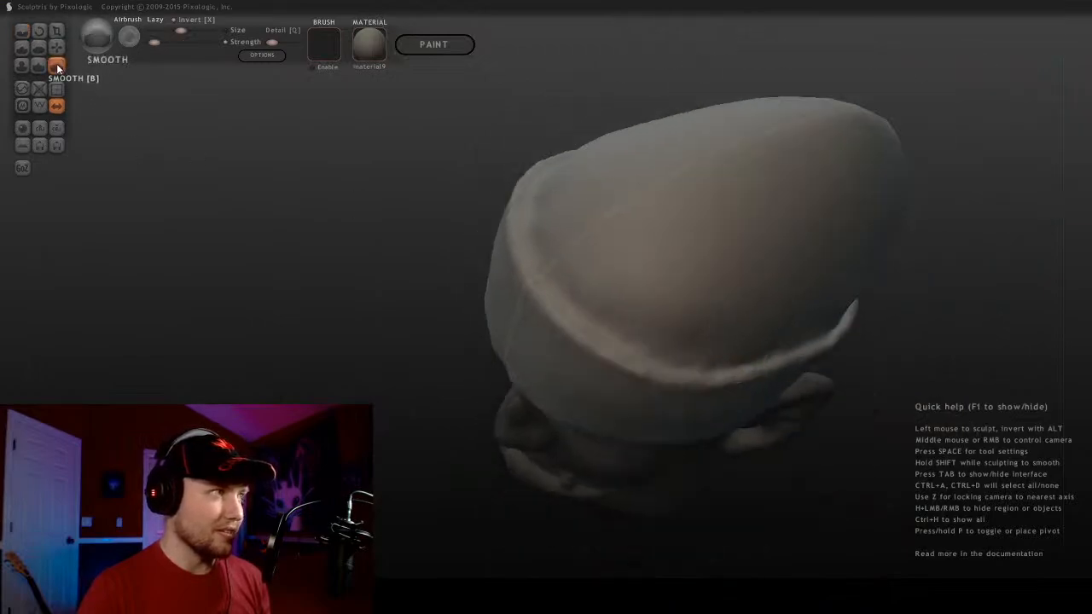
pyautogui.moveTo(819, 304); pyautogui.dragTo(653, 271, button='middle')
pyautogui.scroll(3, 661, 349)
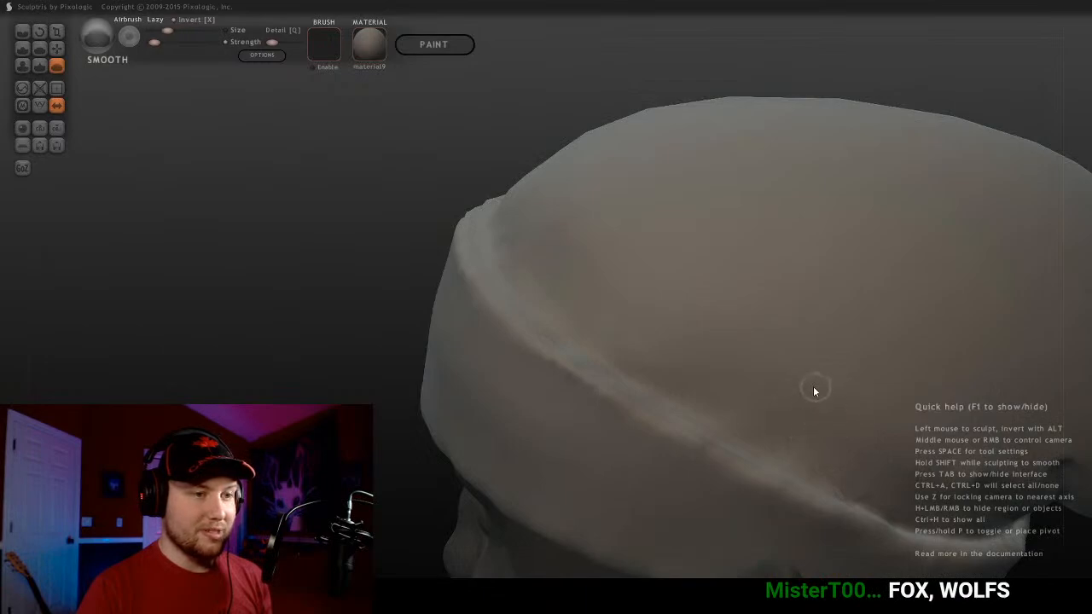
pyautogui.moveTo(816, 384); pyautogui.dragTo(522, 365, button='middle')
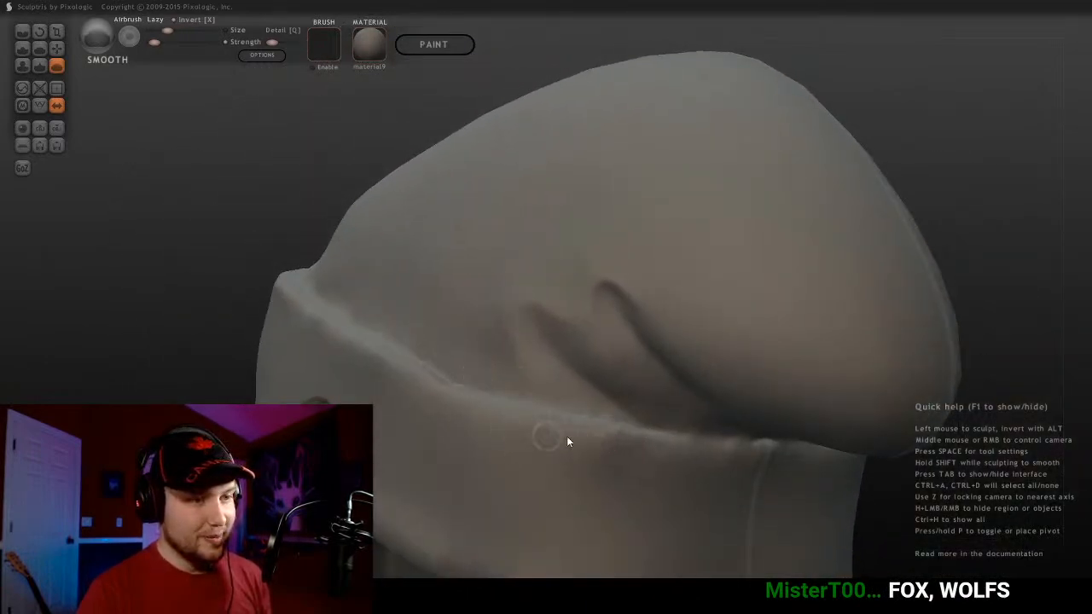
pyautogui.moveTo(567, 441)
pyautogui.mouseDown(button='middle')
pyautogui.moveTo(674, 419)
pyautogui.moveTo(617, 398)
pyautogui.moveTo(677, 432)
pyautogui.moveTo(714, 348)
pyautogui.moveTo(685, 383)
pyautogui.moveTo(658, 347)
pyautogui.mouseUp(button='middle')
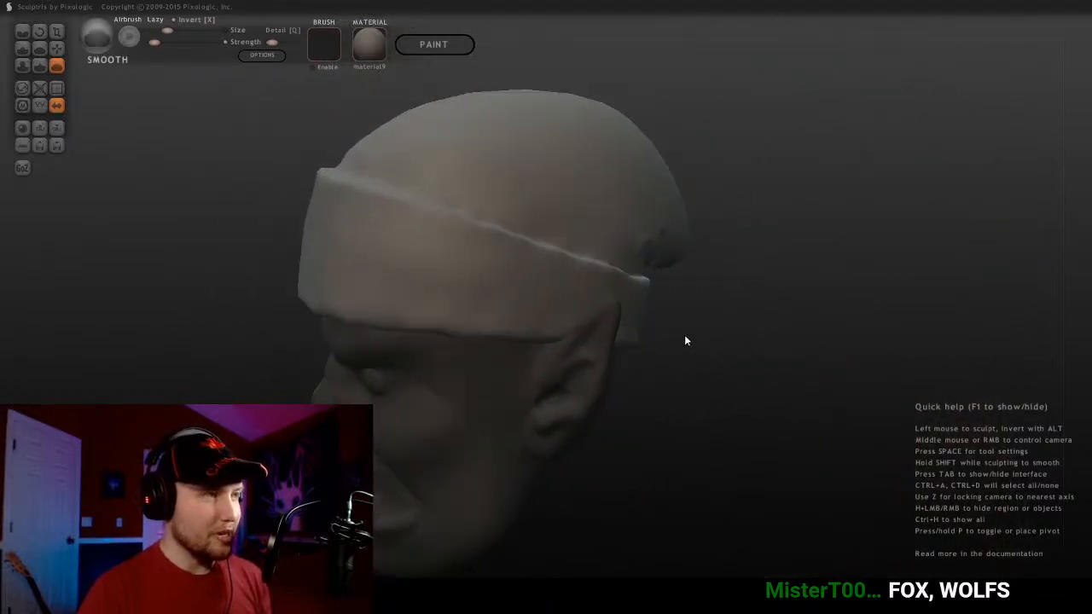
# Smooth the lower front edge and underside of the hat's brim above the forehead using a larger Smooth brush
pyautogui.moveTo(456, 305)
pyautogui.mouseDown(button='middle')
pyautogui.moveTo(541, 378)
pyautogui.moveTo(750, 368)
pyautogui.moveTo(587, 340)
pyautogui.moveTo(700, 367)
pyautogui.moveTo(663, 338)
pyautogui.moveTo(596, 336)
pyautogui.mouseUp(button='middle')
pyautogui.press(']')
pyautogui.press('[')
pyautogui.moveTo(585, 329); pyautogui.dragTo(596, 327)
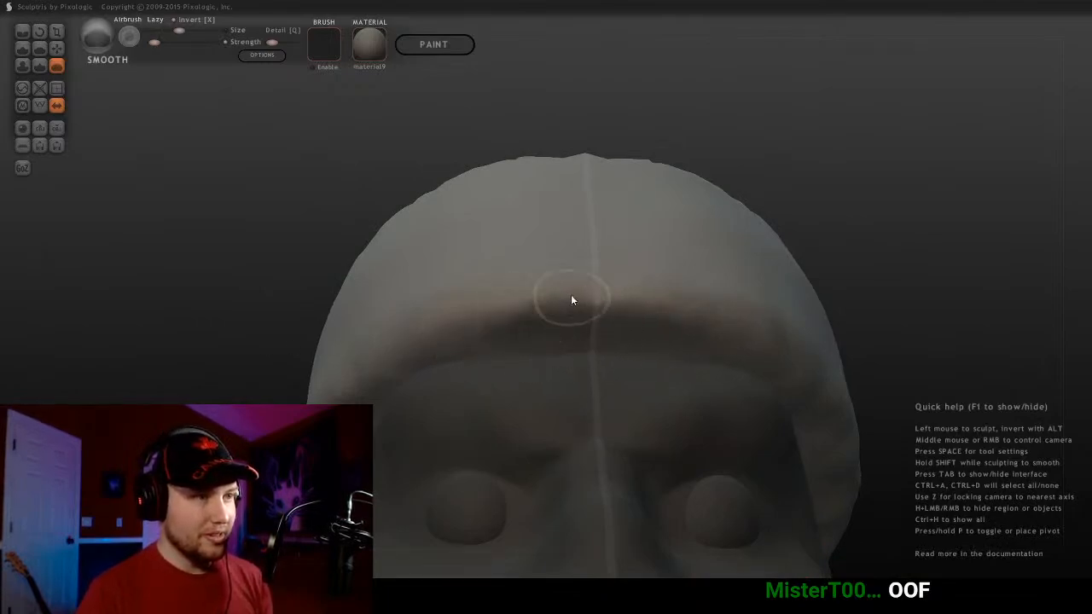
pyautogui.moveTo(573, 300)
pyautogui.mouseDown(button='middle')
pyautogui.moveTo(779, 361)
pyautogui.moveTo(602, 354)
pyautogui.moveTo(422, 367)
pyautogui.moveTo(409, 281)
pyautogui.moveTo(470, 361)
pyautogui.moveTo(500, 468)
pyautogui.moveTo(478, 402)
pyautogui.mouseUp(button='middle')
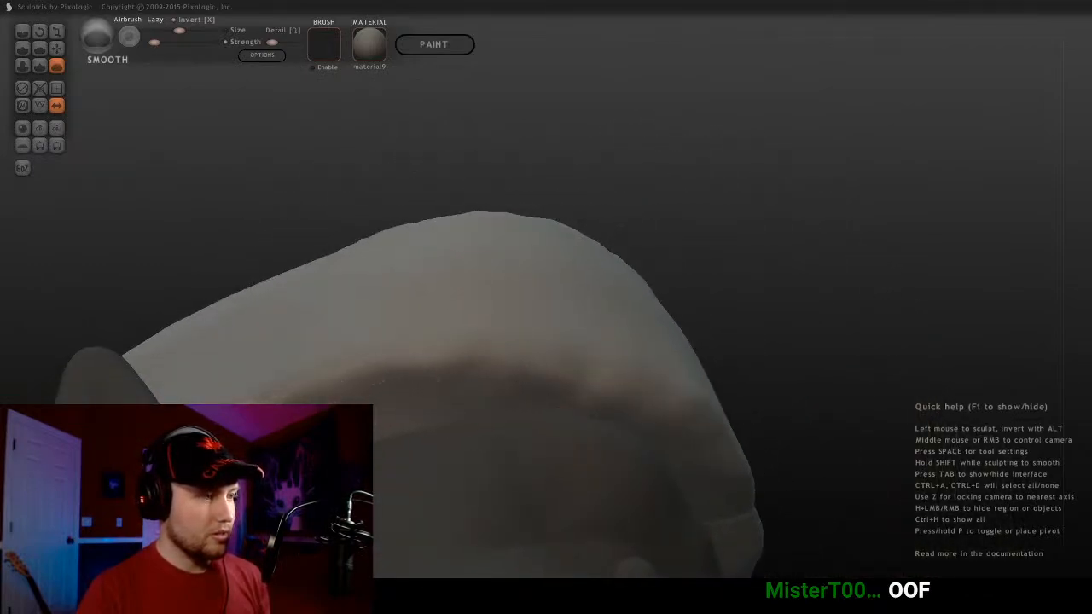
pyautogui.click(520, 422)
pyautogui.click(601, 400)
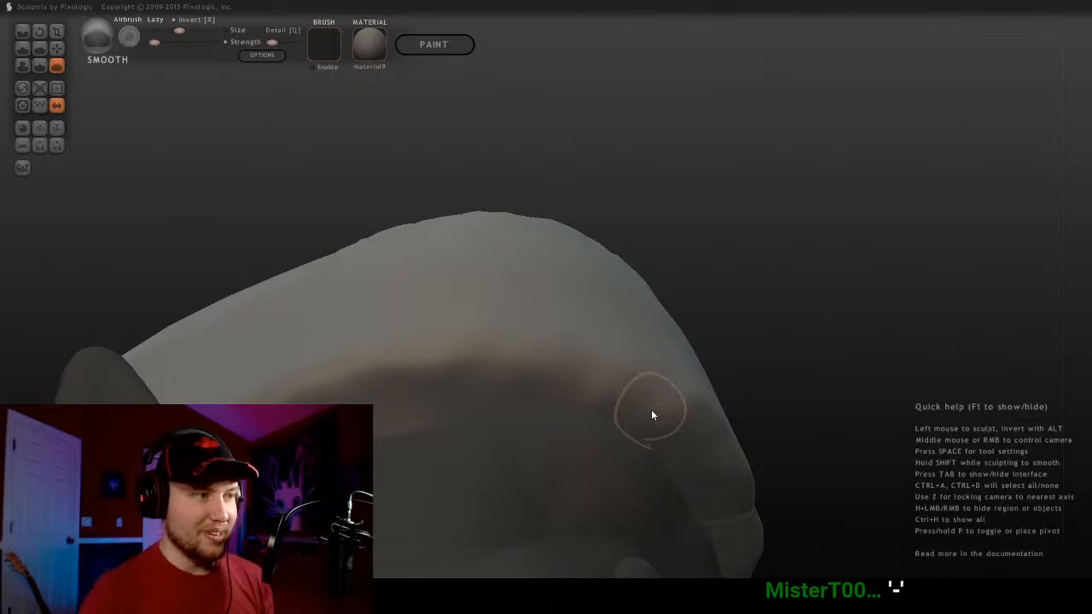
pyautogui.moveTo(651, 415)
pyautogui.mouseDown(button='right')
pyautogui.moveTo(469, 359)
pyautogui.moveTo(623, 314)
pyautogui.mouseUp(button='right')
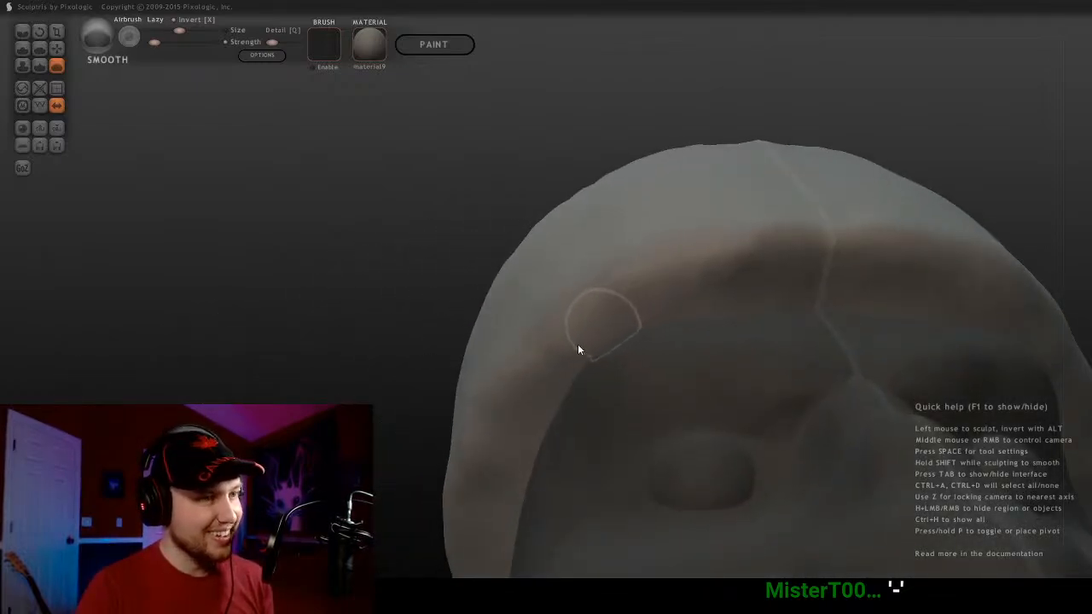
pyautogui.moveTo(514, 413)
pyautogui.mouseDown(button='right')
pyautogui.moveTo(588, 361)
pyautogui.moveTo(646, 383)
pyautogui.moveTo(663, 409)
pyautogui.moveTo(529, 415)
pyautogui.mouseUp(button='right')
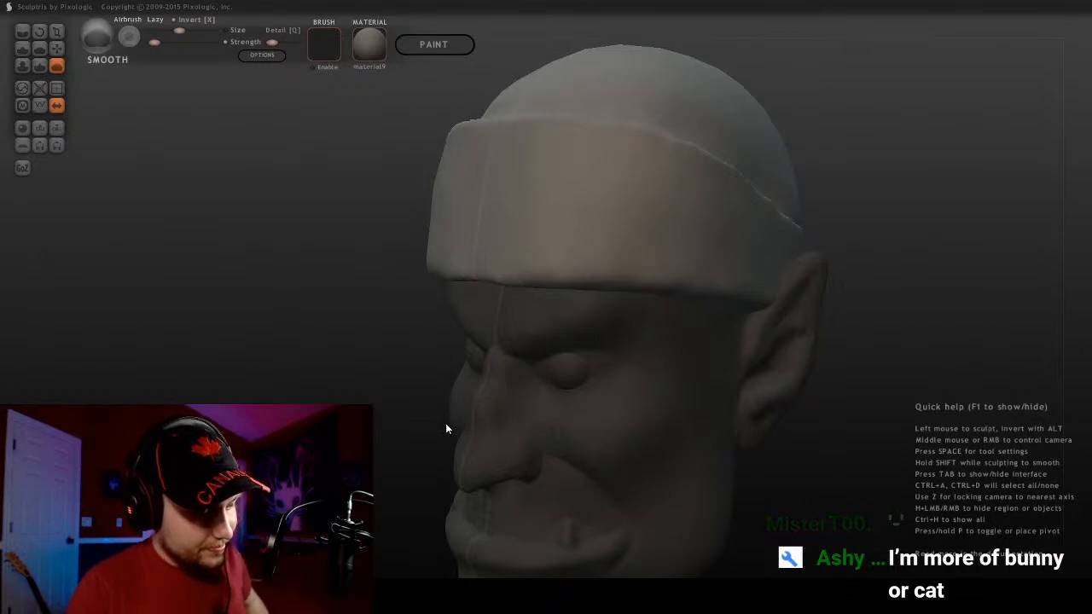
# Inspect the whole hat on the head from the front, sides and back
pyautogui.moveTo(446, 423)
pyautogui.mouseDown()
pyautogui.moveTo(523, 370)
pyautogui.moveTo(648, 344)
pyautogui.moveTo(609, 400)
pyautogui.mouseUp()
pyautogui.scroll(-5, 610, 399)
pyautogui.moveTo(754, 324); pyautogui.dragTo(762, 369)
pyautogui.scroll(3, 705, 339)
pyautogui.scroll(-2, 607, 250)
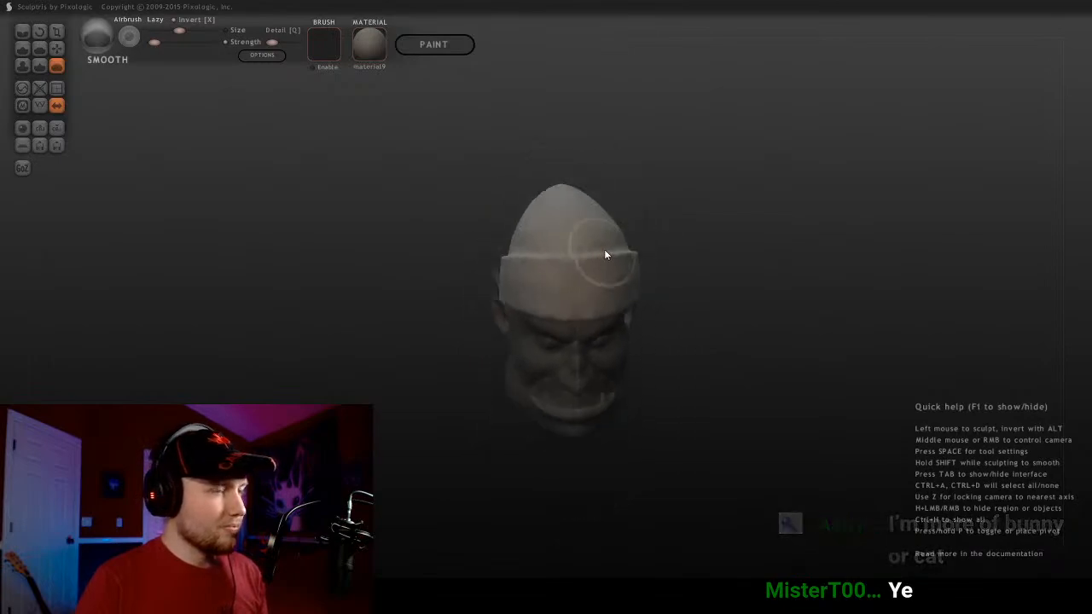
pyautogui.moveTo(607, 251)
pyautogui.mouseDown(button='middle')
pyautogui.moveTo(657, 244)
pyautogui.moveTo(684, 339)
pyautogui.moveTo(708, 277)
pyautogui.mouseUp(button='middle')
pyautogui.scroll(3, 762, 257)
pyautogui.moveTo(763, 257)
pyautogui.mouseDown(button='middle')
pyautogui.moveTo(685, 222)
pyautogui.moveTo(727, 339)
pyautogui.moveTo(578, 321)
pyautogui.moveTo(496, 282)
pyautogui.mouseUp(button='middle')
pyautogui.scroll(-3, 728, 339)
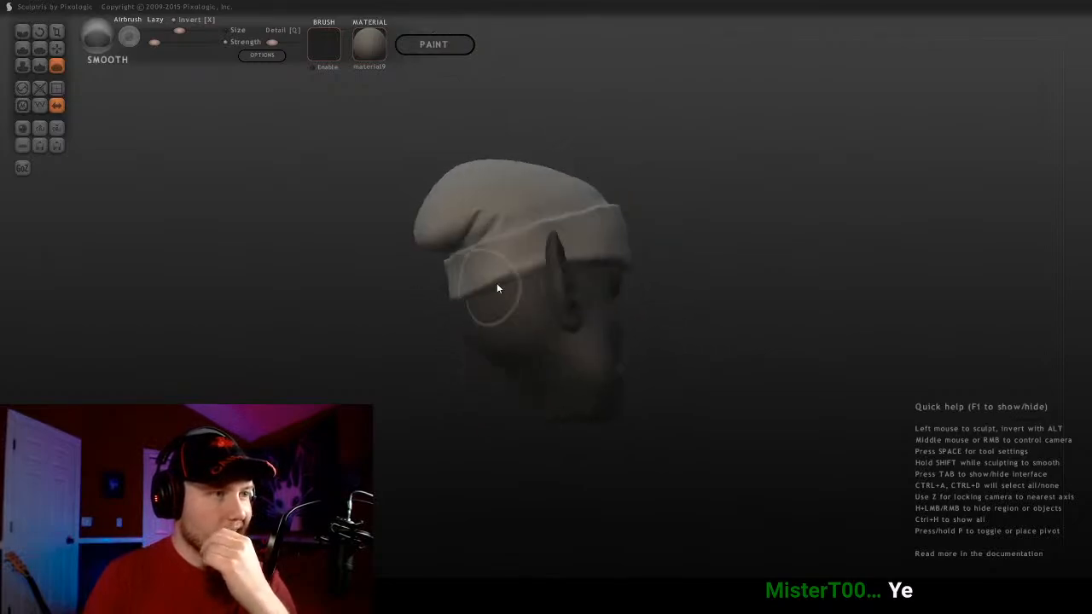
pyautogui.moveTo(448, 250); pyautogui.dragTo(443, 188, button='middle')
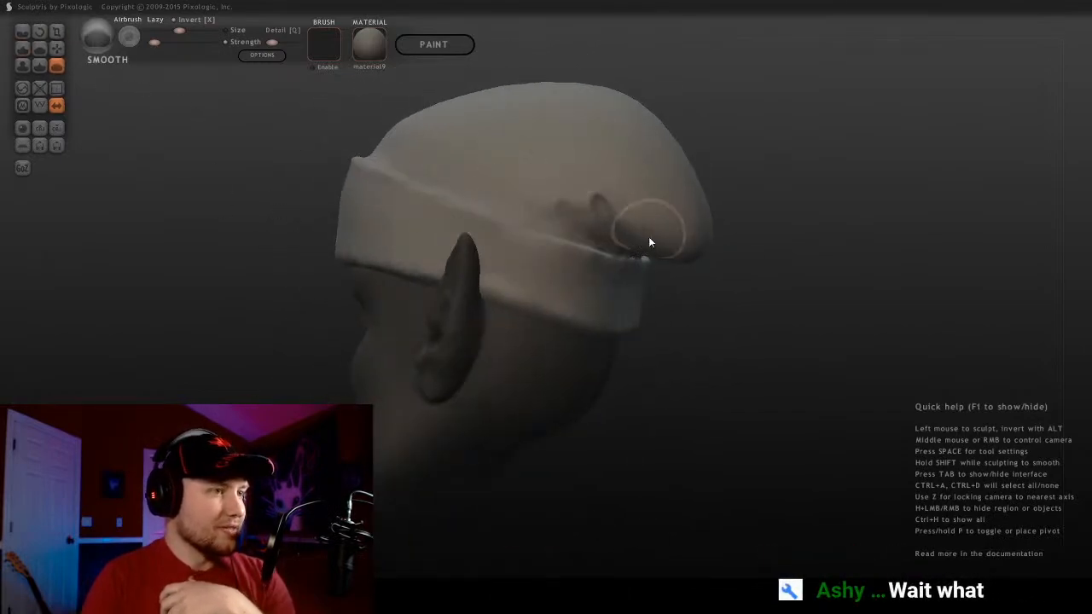
pyautogui.moveTo(565, 215); pyautogui.dragTo(708, 220, button='middle')
# Try adding a sphere as a new object behind the head, below the hat's drooping tip
pyautogui.click(23, 128)
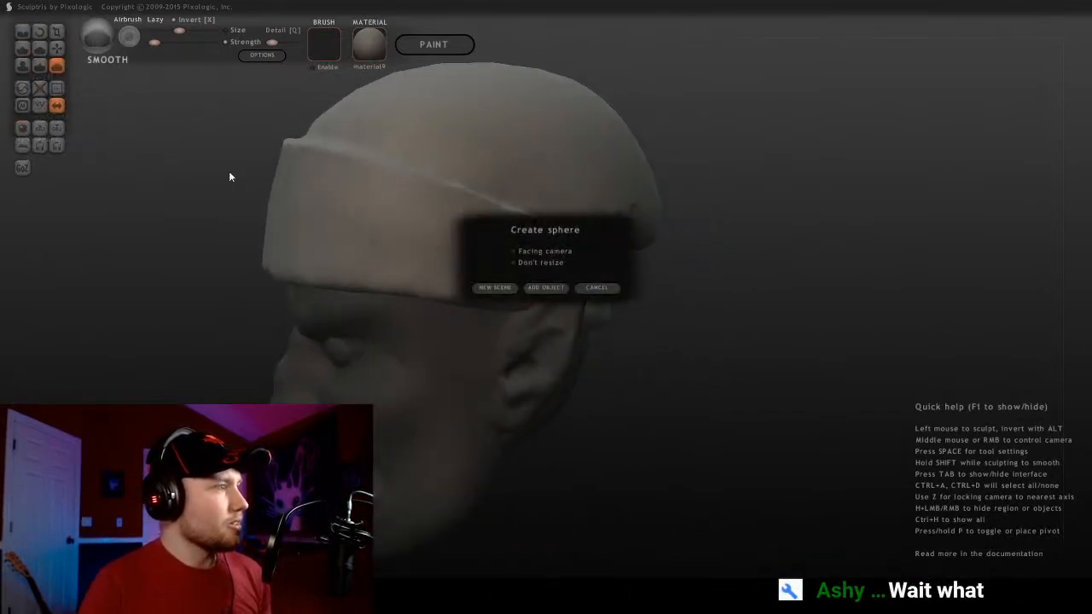
pyautogui.click(545, 291)
pyautogui.moveTo(545, 291); pyautogui.dragTo(608, 243, button='middle')
pyautogui.moveTo(608, 242); pyautogui.dragTo(569, 249)
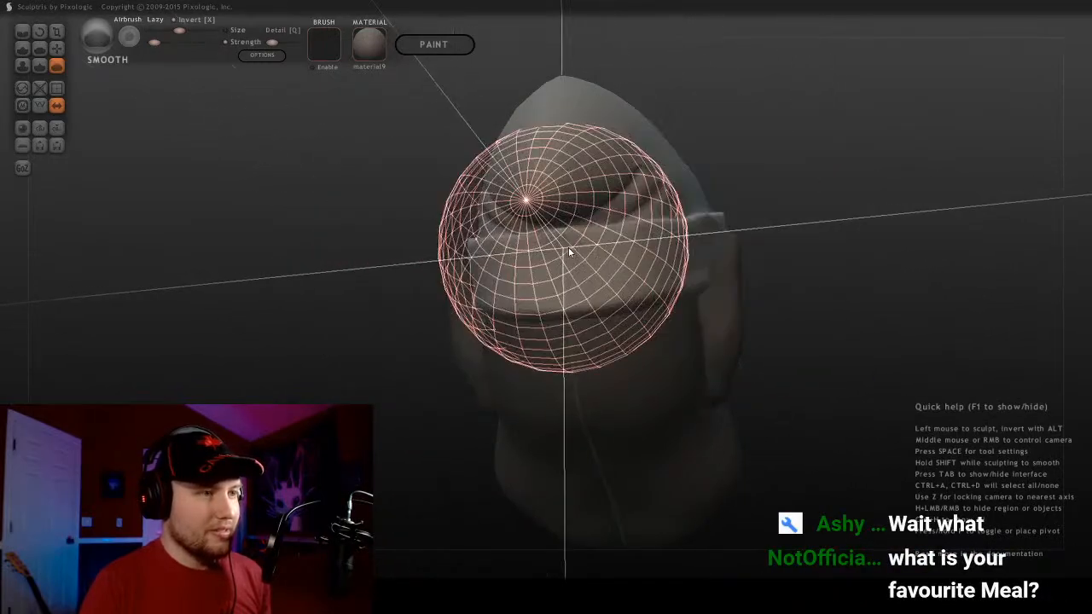
pyautogui.click(379, 245)
pyautogui.moveTo(379, 245); pyautogui.dragTo(614, 286, button='middle')
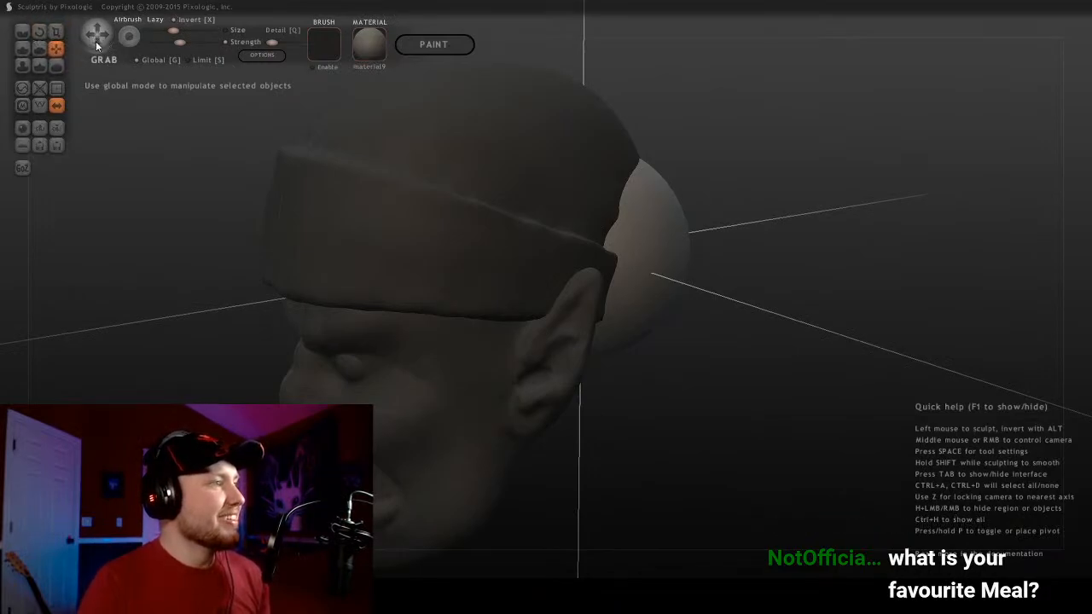
pyautogui.moveTo(739, 315)
pyautogui.mouseDown(button='middle')
pyautogui.moveTo(719, 283)
pyautogui.moveTo(626, 295)
pyautogui.moveTo(624, 306)
pyautogui.moveTo(477, 282)
pyautogui.moveTo(558, 307)
pyautogui.moveTo(544, 290)
pyautogui.moveTo(546, 350)
pyautogui.moveTo(575, 329)
pyautogui.moveTo(515, 247)
pyautogui.moveTo(464, 309)
pyautogui.moveTo(429, 263)
pyautogui.moveTo(633, 309)
pyautogui.moveTo(575, 281)
pyautogui.moveTo(526, 304)
pyautogui.moveTo(585, 294)
pyautogui.moveTo(520, 268)
pyautogui.mouseUp(button='middle')
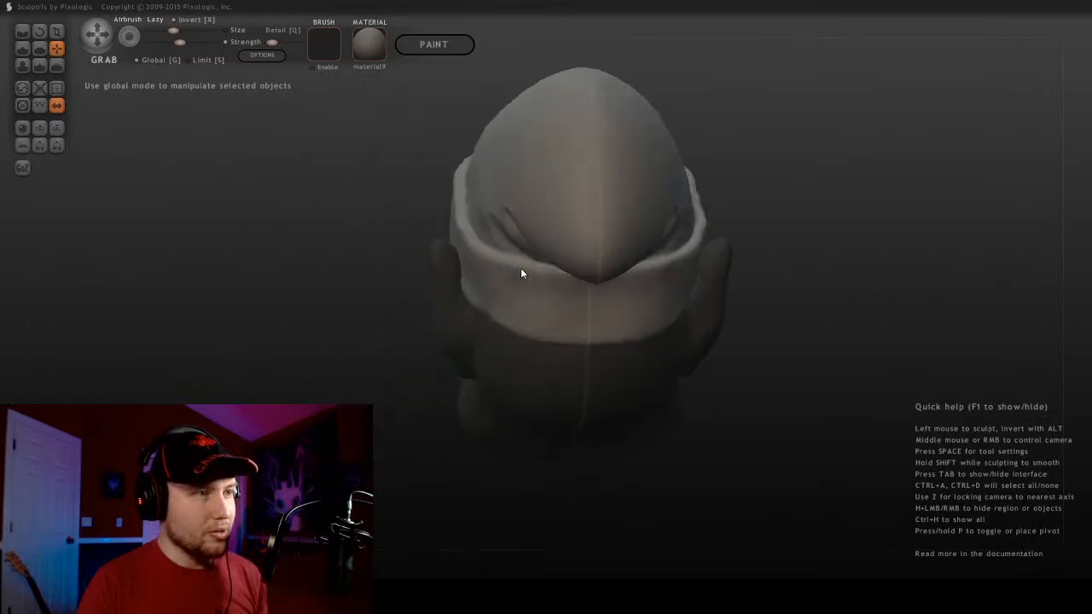
# Undo the Grab moves that displaced the head from the hat
pyautogui.scroll(10, 573, 249)
pyautogui.moveTo(589, 265); pyautogui.dragTo(627, 277, button='middle')
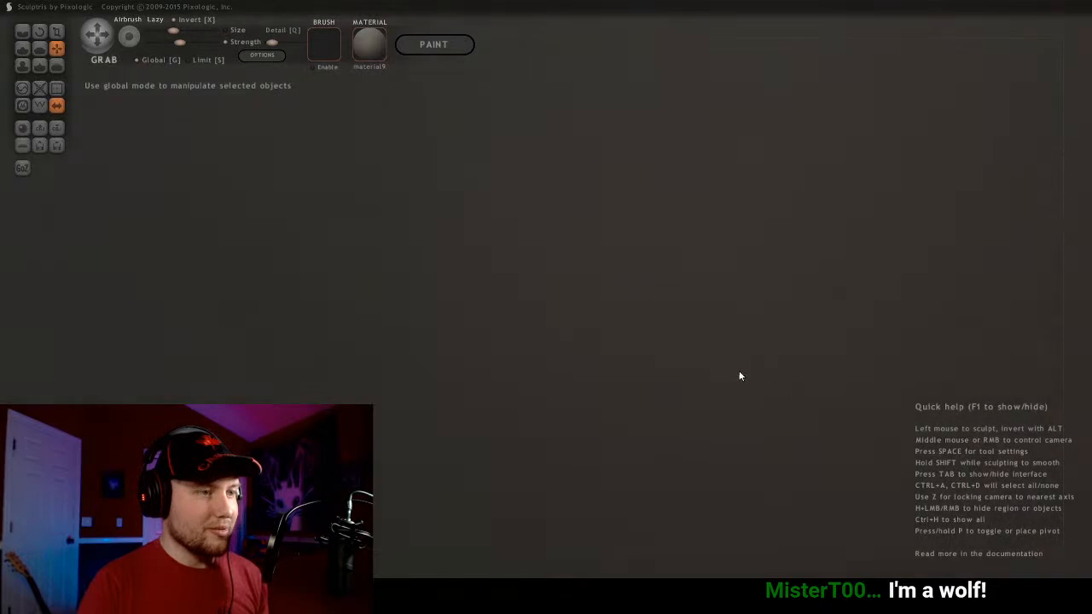
pyautogui.moveTo(741, 373); pyautogui.dragTo(539, 280, button='middle')
pyautogui.hotkey('ctrl', 'z')
pyautogui.hotkey('ctrl', 'z')
pyautogui.hotkey('ctrl', 'z')
pyautogui.hotkey('ctrl', 'z')
pyautogui.hotkey('ctrl', 'z')
pyautogui.hotkey('ctrl', 'z')
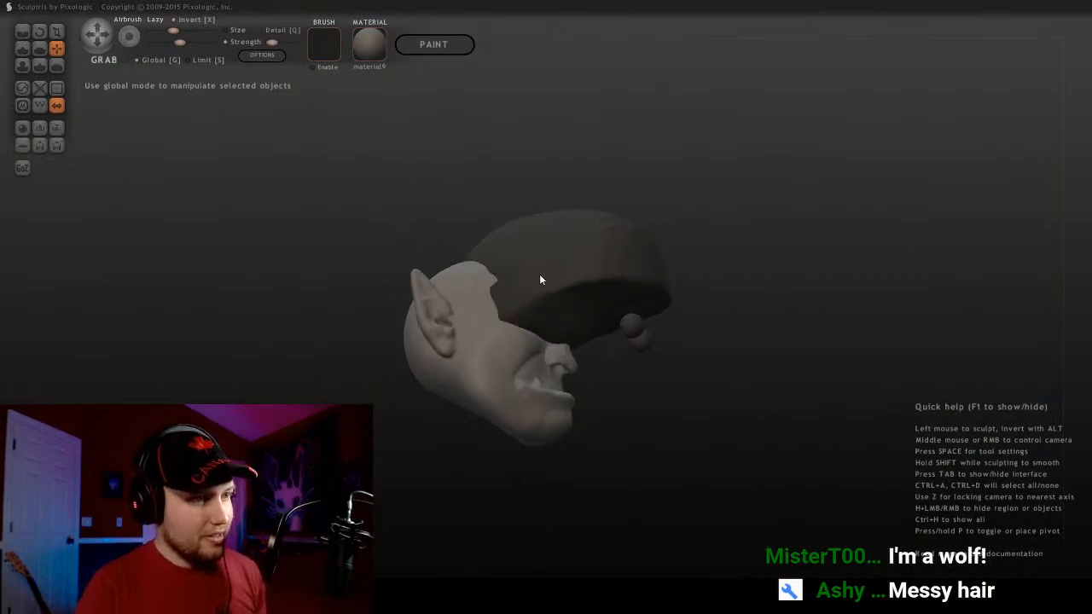
pyautogui.hotkey('ctrl', 'z')
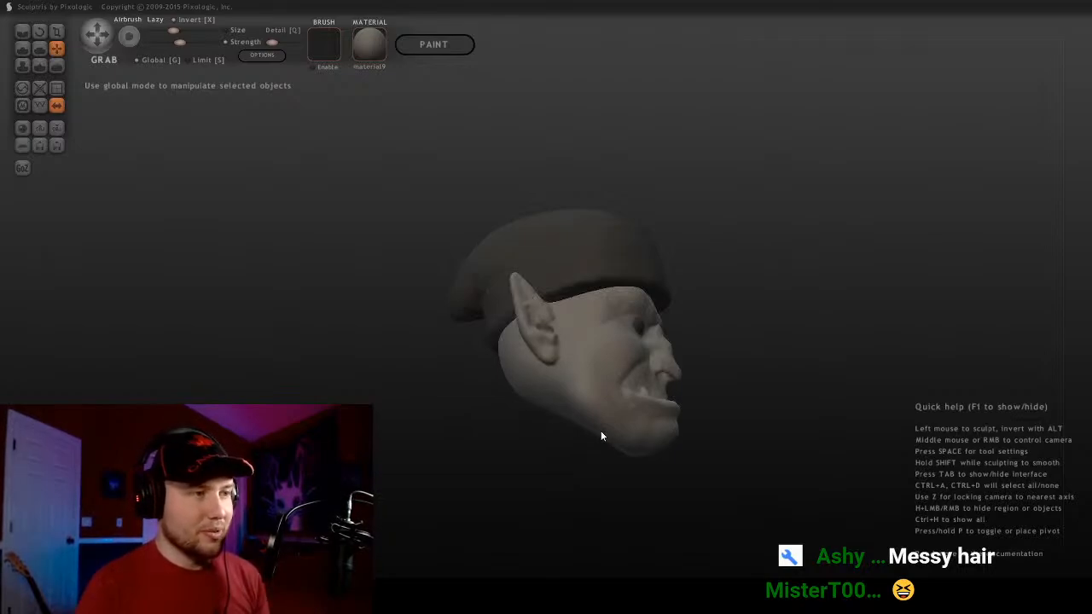
pyautogui.moveTo(568, 429)
pyautogui.mouseDown(button='middle')
pyautogui.moveTo(419, 338)
pyautogui.moveTo(824, 333)
pyautogui.moveTo(730, 341)
pyautogui.moveTo(495, 209)
pyautogui.moveTo(690, 361)
pyautogui.moveTo(640, 296)
pyautogui.moveTo(736, 223)
pyautogui.moveTo(722, 236)
pyautogui.mouseUp(button='middle')
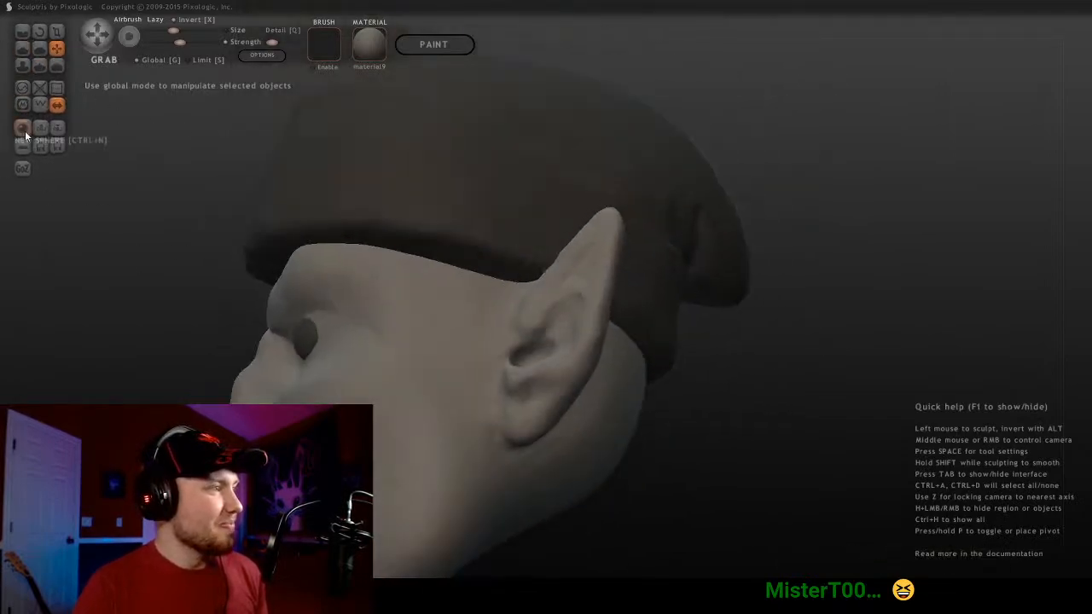
# Add a mirrored pair of spheres at the back of the head, beneath the hat's brim, as hair
pyautogui.click(23, 129)
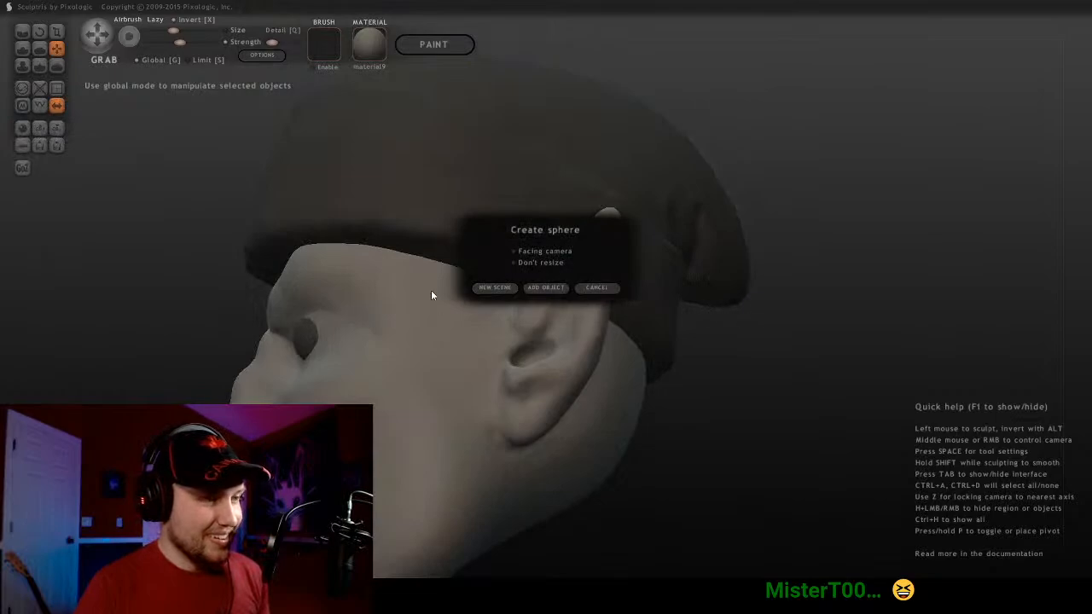
pyautogui.click(545, 288)
pyautogui.moveTo(544, 288); pyautogui.dragTo(464, 273)
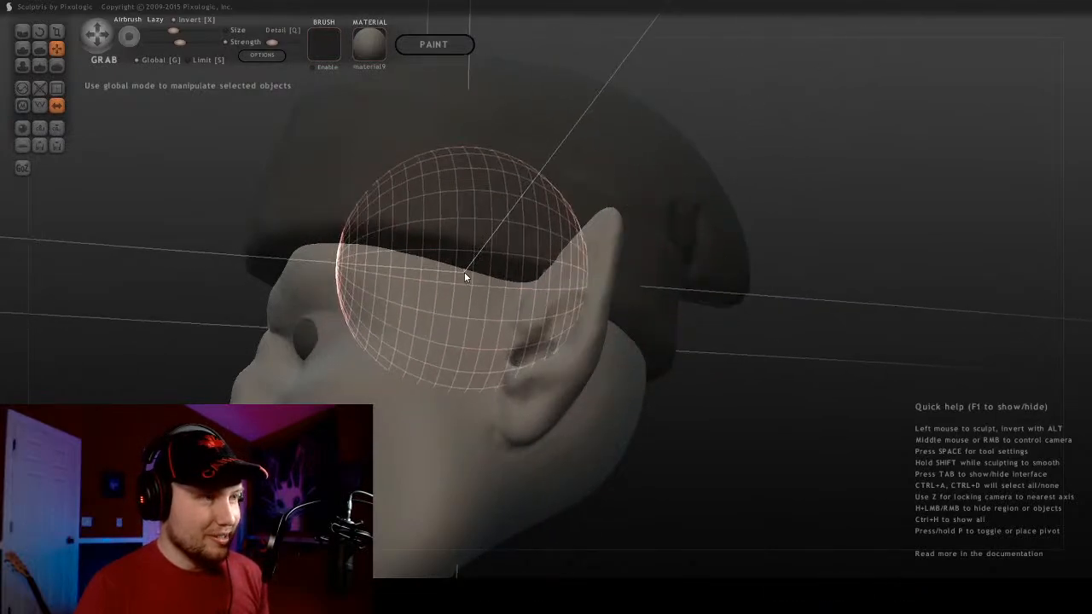
pyautogui.moveTo(700, 272); pyautogui.dragTo(647, 270, button='middle')
pyautogui.moveTo(537, 288); pyautogui.dragTo(442, 295, button='middle')
pyautogui.press('z')
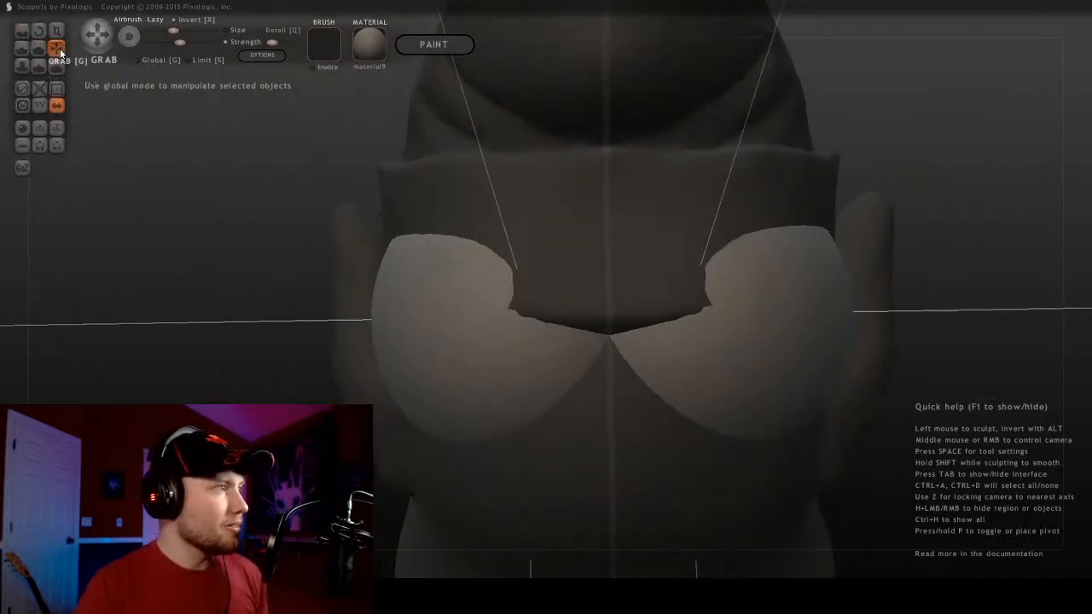
# Flatten the mirrored spheres into a band of hair beneath the back brim using the Grab brush with Global off
pyautogui.moveTo(298, 111); pyautogui.dragTo(529, 241, button='middle')
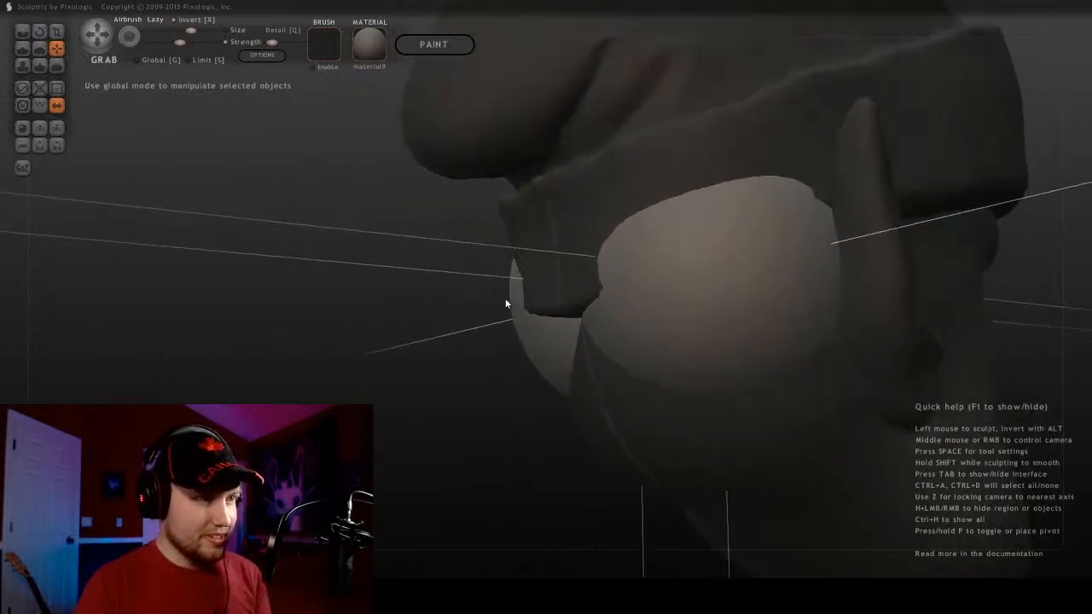
pyautogui.moveTo(505, 303)
pyautogui.mouseDown(button='middle')
pyautogui.moveTo(600, 333)
pyautogui.moveTo(546, 305)
pyautogui.moveTo(816, 305)
pyautogui.moveTo(547, 340)
pyautogui.moveTo(578, 361)
pyautogui.moveTo(592, 358)
pyautogui.moveTo(555, 344)
pyautogui.moveTo(463, 263)
pyautogui.moveTo(424, 254)
pyautogui.moveTo(541, 390)
pyautogui.moveTo(494, 397)
pyautogui.moveTo(526, 383)
pyautogui.moveTo(475, 424)
pyautogui.moveTo(707, 395)
pyautogui.moveTo(641, 402)
pyautogui.moveTo(556, 287)
pyautogui.moveTo(380, 310)
pyautogui.moveTo(452, 210)
pyautogui.mouseUp(button='middle')
pyautogui.moveTo(452, 209); pyautogui.dragTo(401, 254)
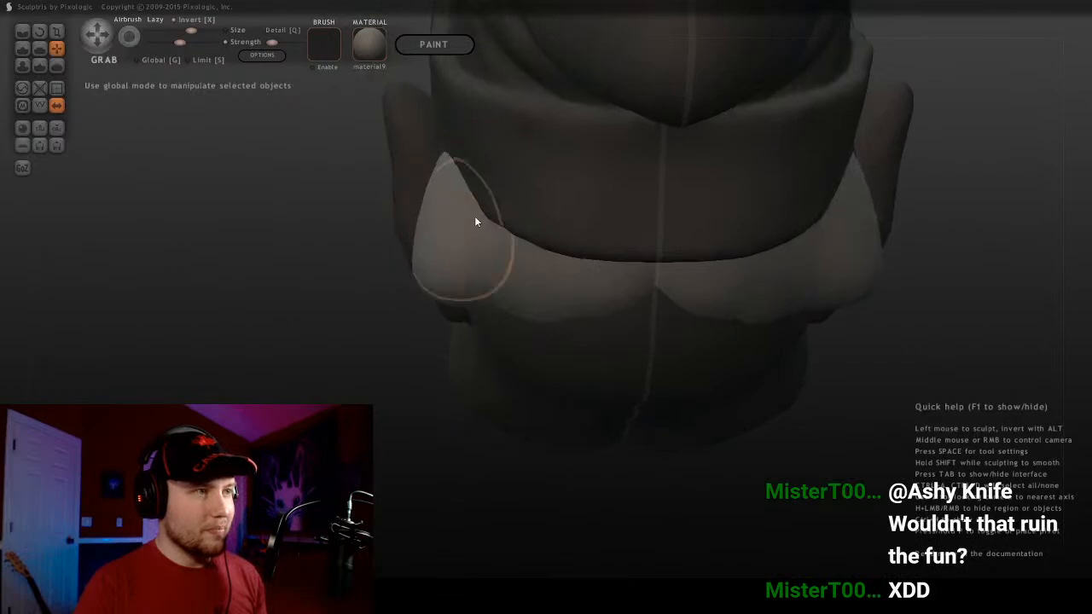
pyautogui.moveTo(475, 222)
pyautogui.mouseDown(button='middle')
pyautogui.moveTo(426, 188)
pyautogui.moveTo(665, 199)
pyautogui.moveTo(728, 185)
pyautogui.moveTo(651, 313)
pyautogui.moveTo(404, 281)
pyautogui.mouseUp(button='middle')
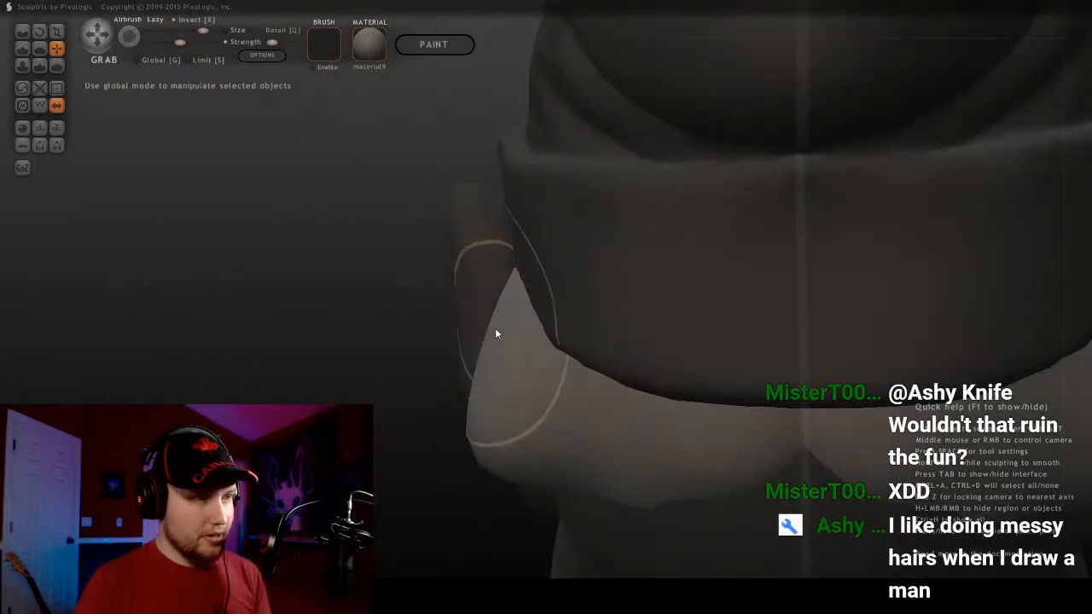
pyautogui.moveTo(532, 341)
pyautogui.mouseDown(button='middle')
pyautogui.moveTo(578, 273)
pyautogui.moveTo(754, 294)
pyautogui.moveTo(641, 475)
pyautogui.moveTo(619, 429)
pyautogui.moveTo(438, 397)
pyautogui.moveTo(410, 407)
pyautogui.moveTo(509, 406)
pyautogui.moveTo(551, 420)
pyautogui.moveTo(473, 434)
pyautogui.moveTo(639, 361)
pyautogui.moveTo(831, 356)
pyautogui.moveTo(378, 401)
pyautogui.moveTo(627, 324)
pyautogui.moveTo(580, 336)
pyautogui.moveTo(563, 288)
pyautogui.mouseUp(button='middle')
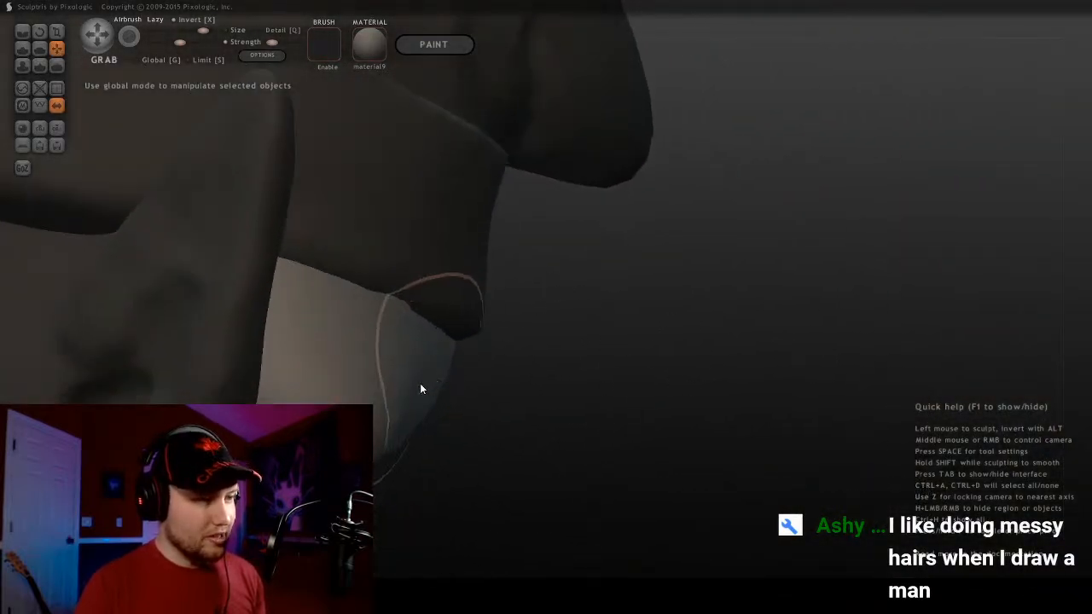
pyautogui.moveTo(419, 389); pyautogui.dragTo(402, 378, button='middle')
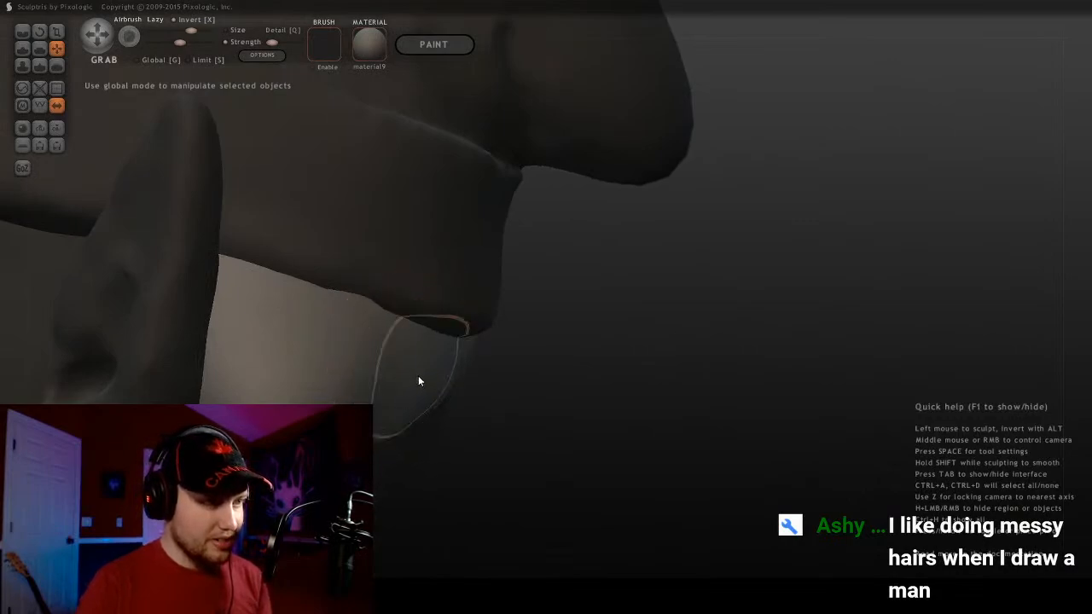
# Pull the lower edge of the hair outward into separate tufts below the brim using the Grab brush
pyautogui.moveTo(441, 444)
pyautogui.mouseDown(button='middle')
pyautogui.moveTo(368, 369)
pyautogui.moveTo(512, 367)
pyautogui.mouseUp(button='middle')
pyautogui.moveTo(665, 367)
pyautogui.mouseDown(button='middle')
pyautogui.moveTo(634, 413)
pyautogui.moveTo(654, 371)
pyautogui.moveTo(628, 378)
pyautogui.mouseUp(button='middle')
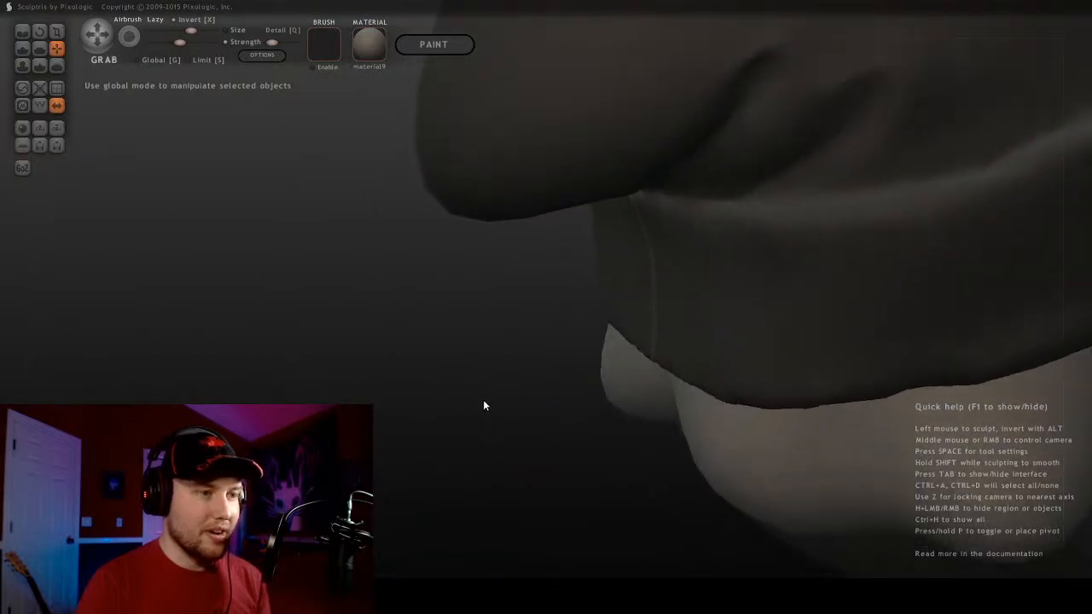
pyautogui.moveTo(483, 405)
pyautogui.mouseDown(button='middle')
pyautogui.moveTo(688, 361)
pyautogui.moveTo(439, 397)
pyautogui.moveTo(690, 398)
pyautogui.moveTo(525, 435)
pyautogui.mouseUp(button='middle')
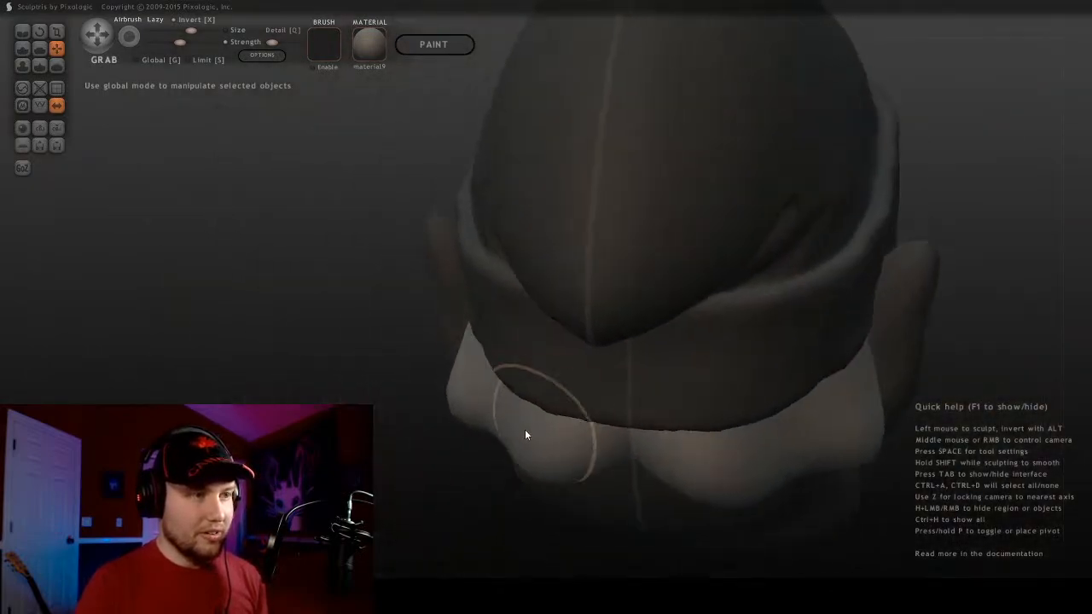
pyautogui.moveTo(446, 469)
pyautogui.mouseDown(button='middle')
pyautogui.moveTo(598, 420)
pyautogui.moveTo(726, 406)
pyautogui.moveTo(639, 402)
pyautogui.moveTo(582, 316)
pyautogui.moveTo(515, 270)
pyautogui.moveTo(409, 322)
pyautogui.moveTo(532, 353)
pyautogui.moveTo(727, 296)
pyautogui.mouseUp(button='middle')
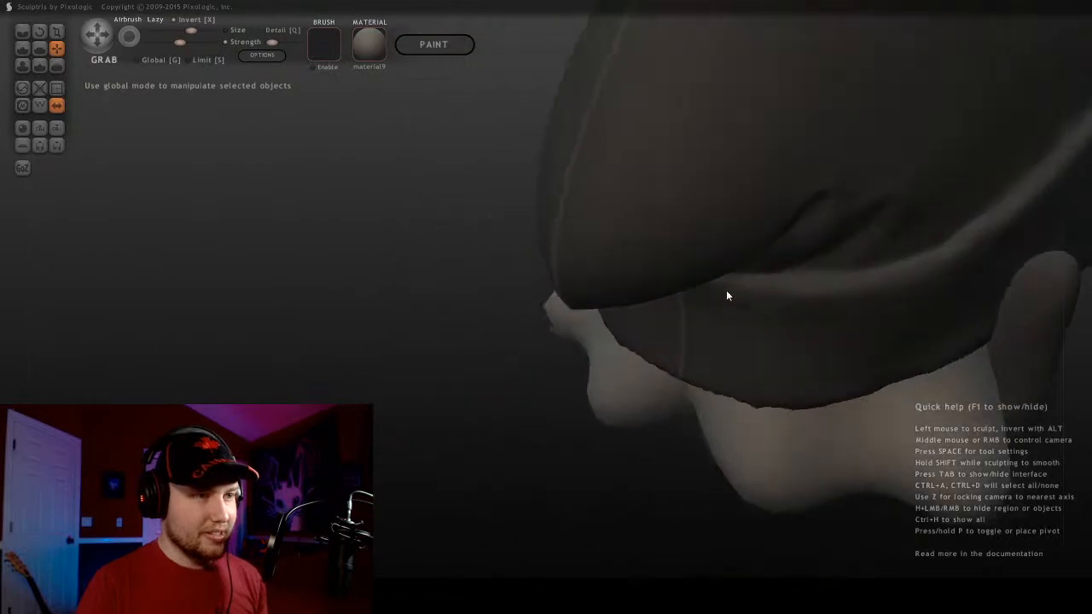
pyautogui.moveTo(641, 412); pyautogui.dragTo(616, 434)
pyautogui.moveTo(616, 434)
pyautogui.mouseDown(button='middle')
pyautogui.moveTo(678, 358)
pyautogui.moveTo(965, 320)
pyautogui.moveTo(946, 333)
pyautogui.moveTo(756, 327)
pyautogui.moveTo(618, 376)
pyautogui.moveTo(541, 344)
pyautogui.moveTo(692, 317)
pyautogui.moveTo(599, 317)
pyautogui.mouseUp(button='middle')
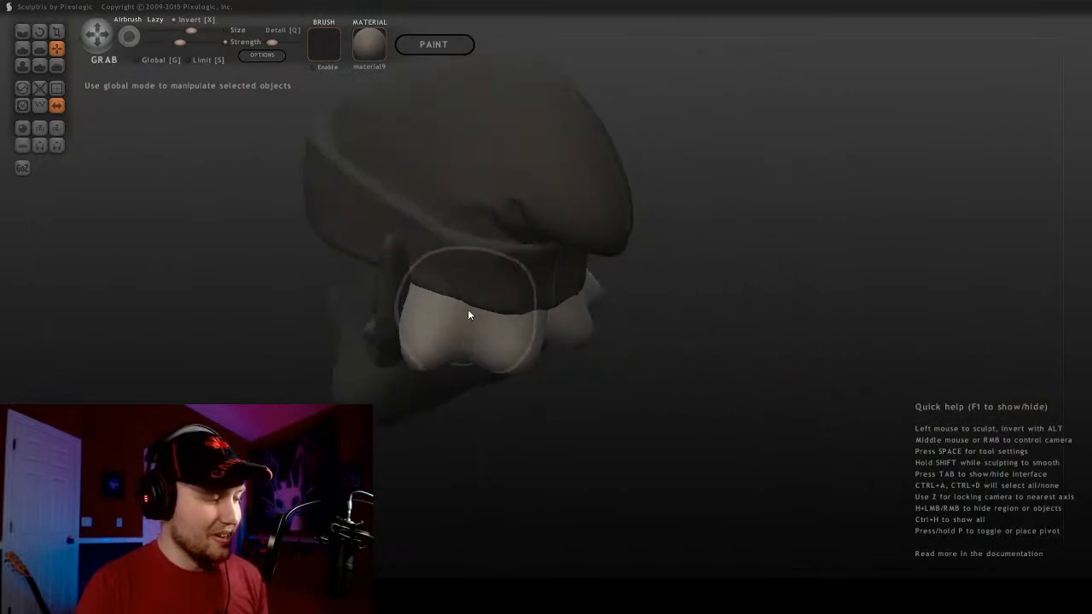
# Adjust the side tufts and the tufts beside the center line at the back of the head using the Grab brush
pyautogui.moveTo(468, 315)
pyautogui.mouseDown(button='middle')
pyautogui.moveTo(455, 349)
pyautogui.moveTo(585, 383)
pyautogui.moveTo(822, 346)
pyautogui.moveTo(536, 300)
pyautogui.mouseUp(button='middle')
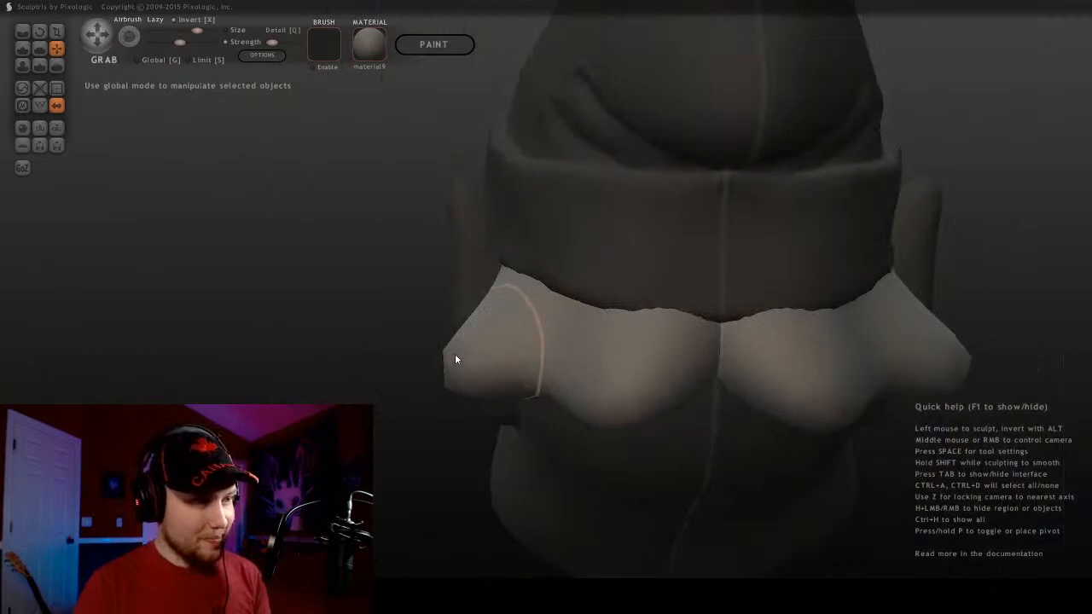
pyautogui.moveTo(455, 359)
pyautogui.mouseDown()
pyautogui.moveTo(489, 356)
pyautogui.moveTo(478, 362)
pyautogui.mouseUp()
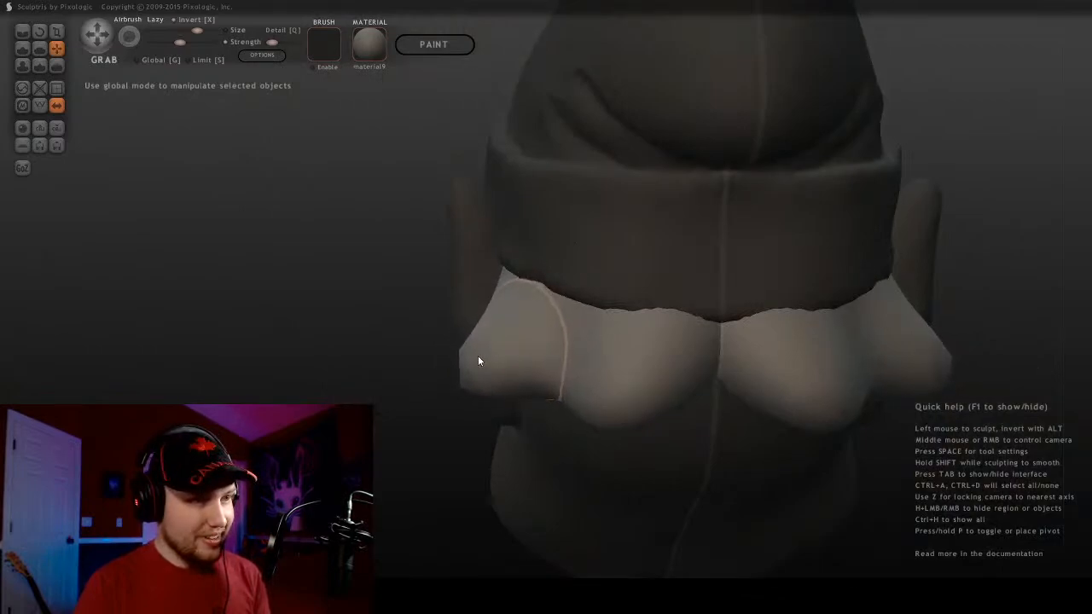
pyautogui.moveTo(479, 359); pyautogui.dragTo(685, 417, button='middle')
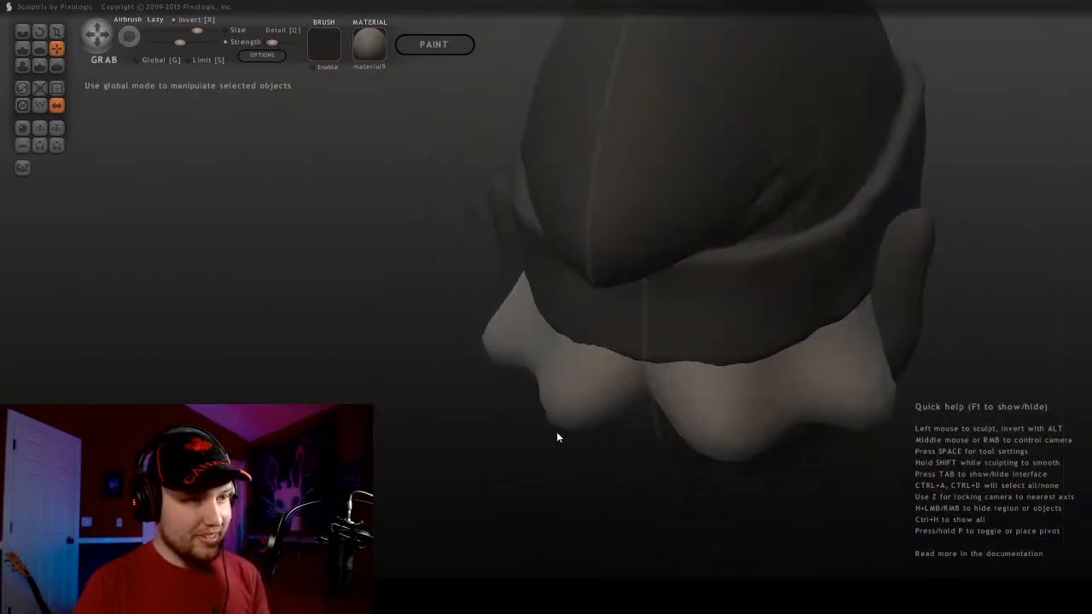
pyautogui.moveTo(557, 437)
pyautogui.mouseDown()
pyautogui.moveTo(572, 425)
pyautogui.moveTo(542, 441)
pyautogui.moveTo(591, 399)
pyautogui.mouseUp()
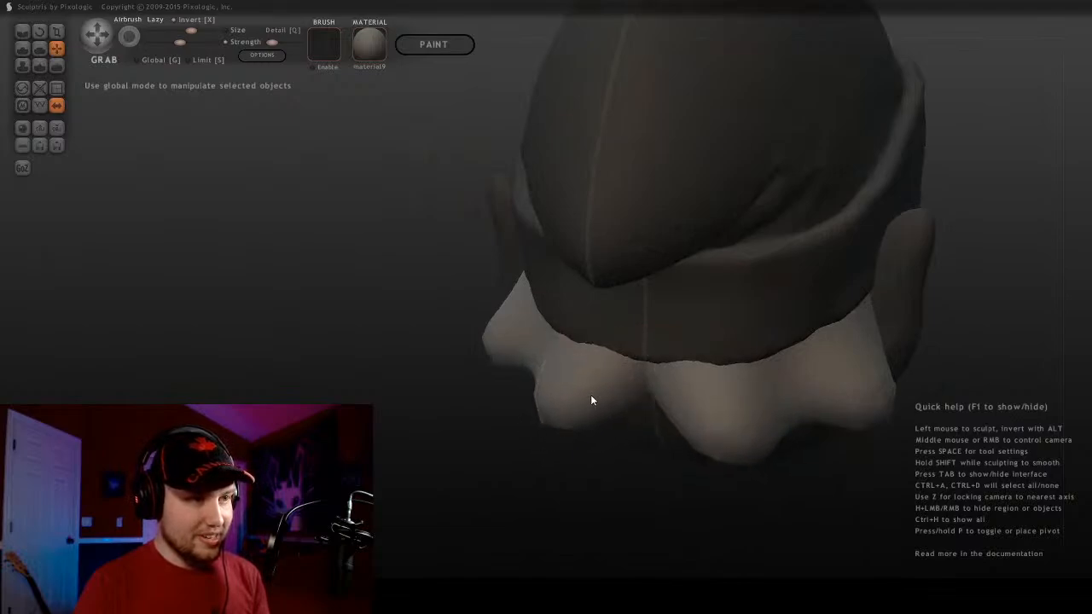
pyautogui.moveTo(591, 400)
pyautogui.mouseDown(button='middle')
pyautogui.moveTo(639, 404)
pyautogui.moveTo(602, 366)
pyautogui.mouseUp(button='middle')
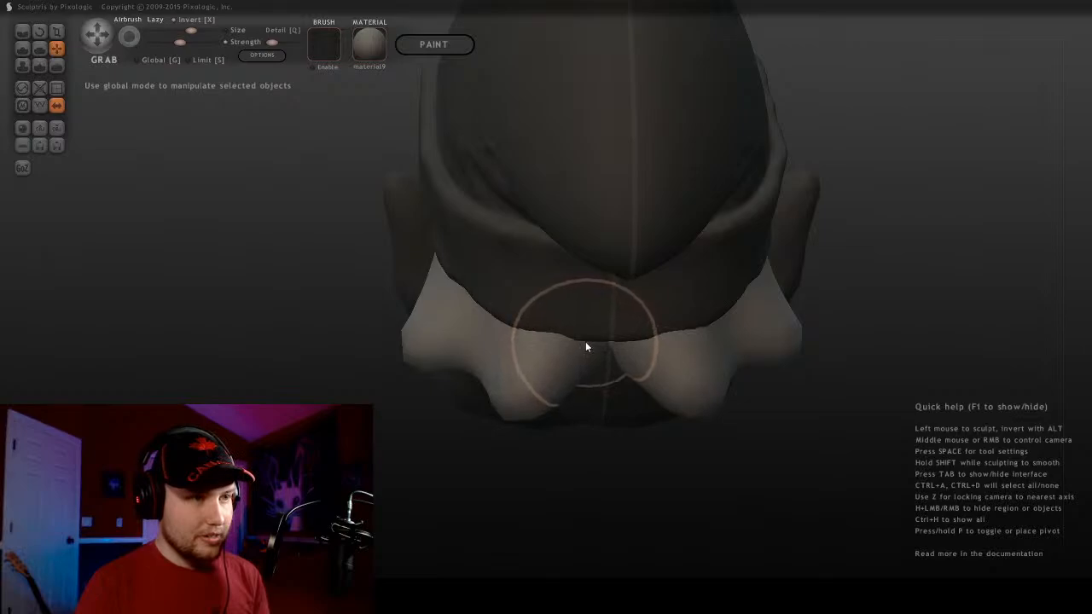
pyautogui.moveTo(585, 341)
pyautogui.mouseDown()
pyautogui.moveTo(524, 408)
pyautogui.moveTo(548, 382)
pyautogui.moveTo(544, 400)
pyautogui.moveTo(417, 347)
pyautogui.mouseUp()
# Reshape the hair tuft beside the center line below the back brim using a larger Grab brush
pyautogui.moveTo(418, 347)
pyautogui.mouseDown(button='middle')
pyautogui.moveTo(571, 249)
pyautogui.moveTo(524, 348)
pyautogui.moveTo(592, 402)
pyautogui.moveTo(575, 404)
pyautogui.moveTo(563, 342)
pyautogui.moveTo(536, 353)
pyautogui.moveTo(536, 395)
pyautogui.moveTo(546, 372)
pyautogui.mouseUp(button='middle')
pyautogui.press(']')
pyautogui.moveTo(543, 396); pyautogui.dragTo(552, 412)
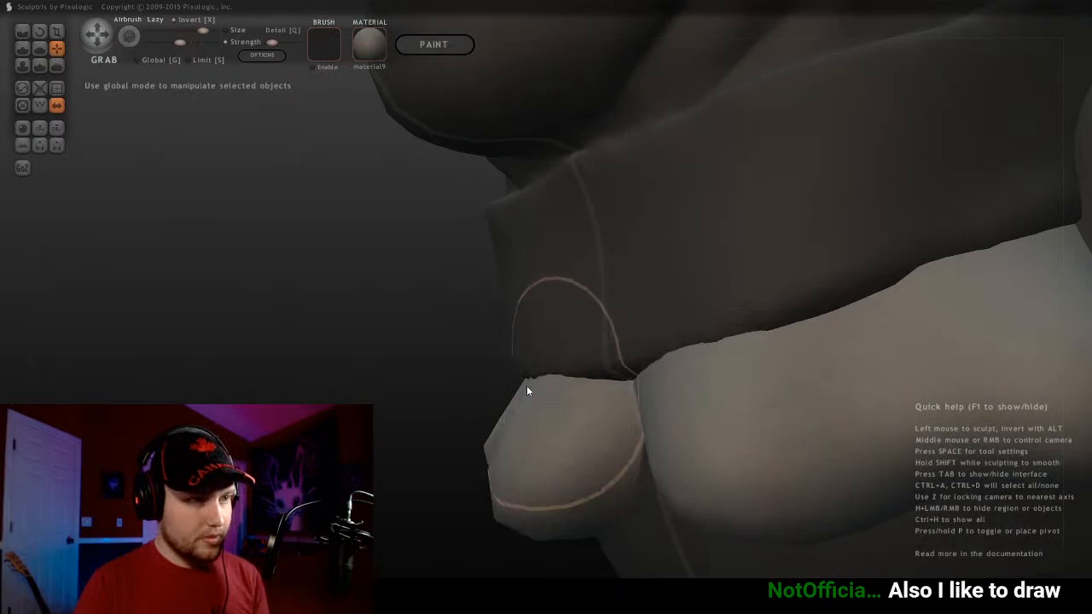
pyautogui.moveTo(526, 391)
pyautogui.mouseDown(button='middle')
pyautogui.moveTo(646, 397)
pyautogui.moveTo(680, 344)
pyautogui.moveTo(697, 370)
pyautogui.mouseUp(button='middle')
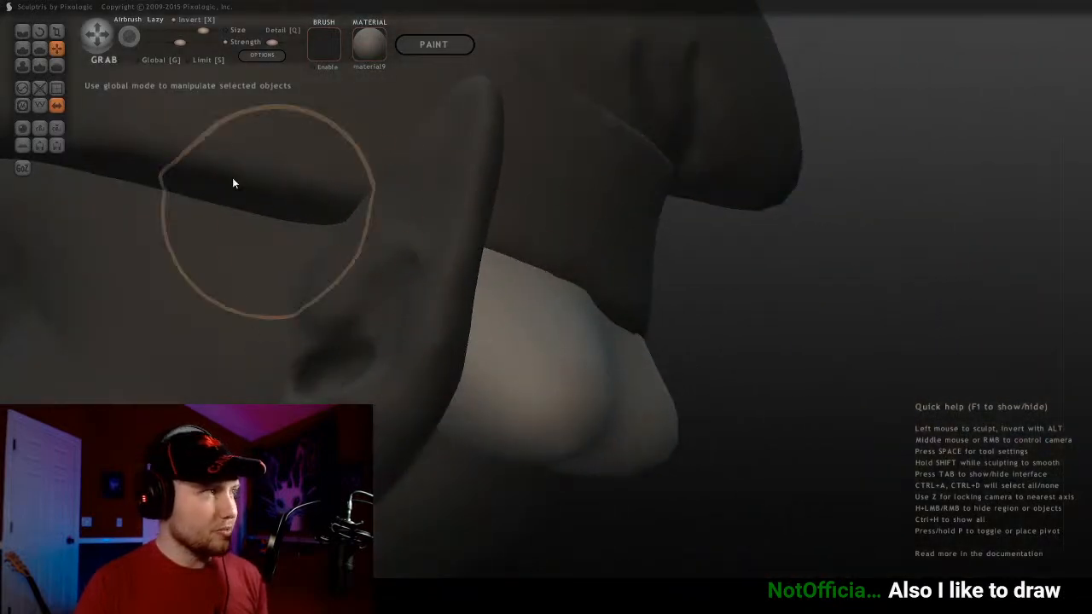
# Extend the side tuft and the tuft beside the center line slightly further down below the back brim using the Grab brush
pyautogui.click(22, 32)
pyautogui.moveTo(790, 238); pyautogui.dragTo(546, 327, button='middle')
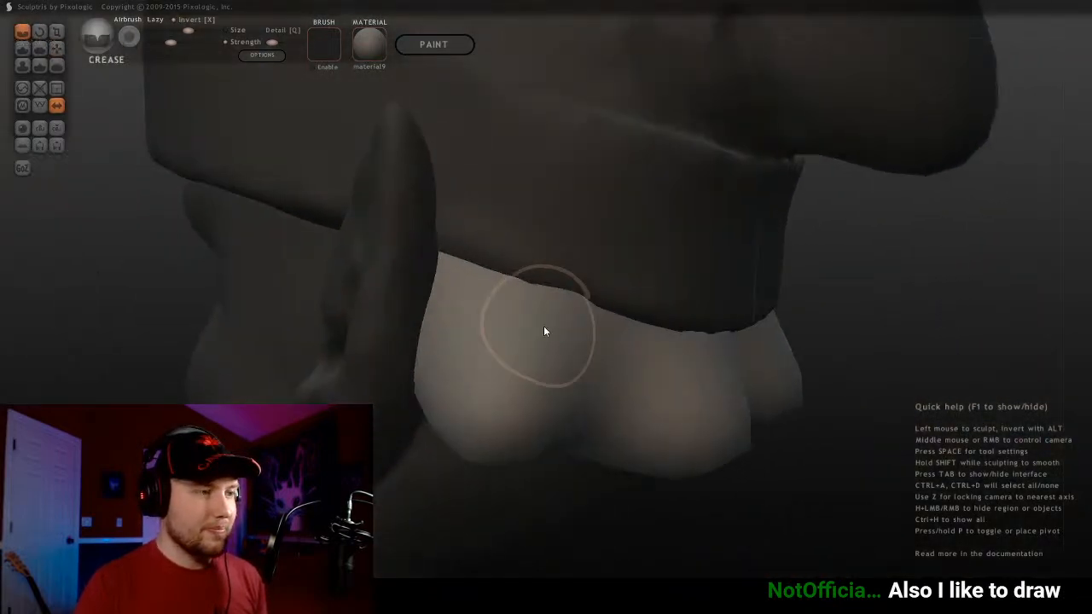
pyautogui.moveTo(628, 463)
pyautogui.mouseDown(button='middle')
pyautogui.moveTo(485, 305)
pyautogui.moveTo(506, 261)
pyautogui.moveTo(512, 409)
pyautogui.moveTo(546, 338)
pyautogui.moveTo(555, 265)
pyautogui.moveTo(625, 350)
pyautogui.moveTo(520, 331)
pyautogui.moveTo(799, 259)
pyautogui.moveTo(770, 270)
pyautogui.moveTo(532, 241)
pyautogui.moveTo(604, 250)
pyautogui.moveTo(609, 305)
pyautogui.mouseUp(button='middle')
pyautogui.scroll(2, 608, 305)
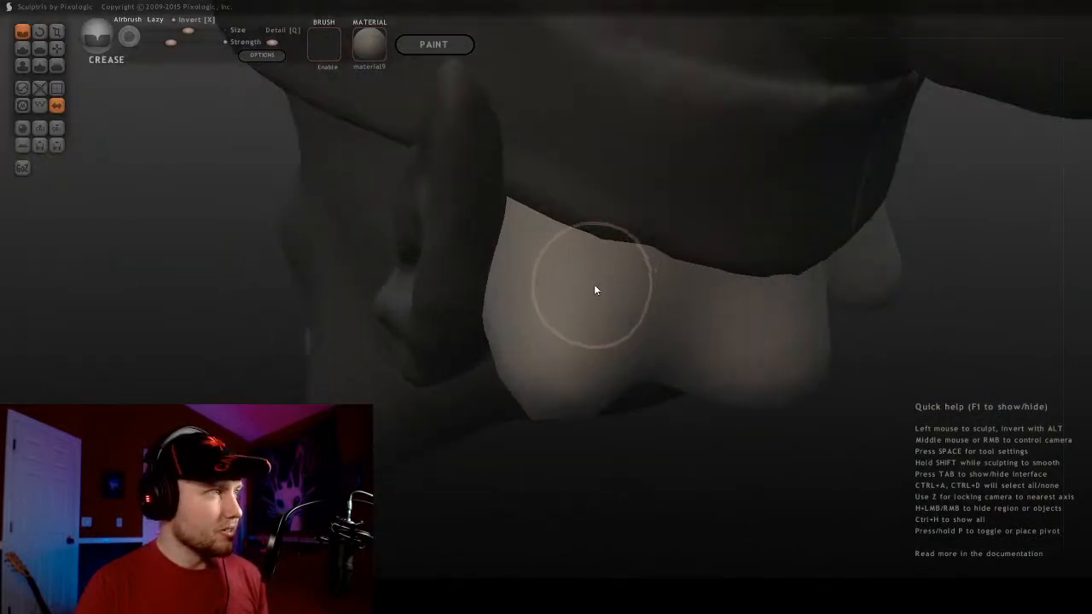
pyautogui.moveTo(514, 406)
pyautogui.mouseDown(button='middle')
pyautogui.moveTo(541, 251)
pyautogui.moveTo(527, 324)
pyautogui.mouseUp(button='middle')
pyautogui.moveTo(558, 370)
pyautogui.mouseDown(button='middle')
pyautogui.moveTo(488, 298)
pyautogui.moveTo(459, 407)
pyautogui.mouseUp(button='middle')
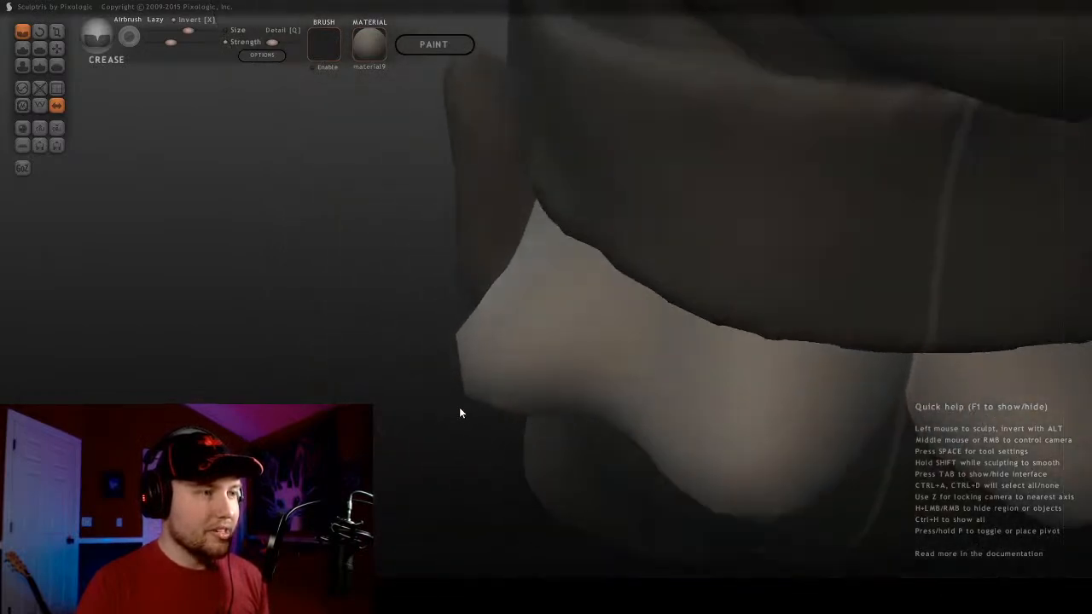
pyautogui.moveTo(646, 359)
pyautogui.mouseDown(button='middle')
pyautogui.moveTo(522, 348)
pyautogui.moveTo(626, 349)
pyautogui.mouseUp(button='middle')
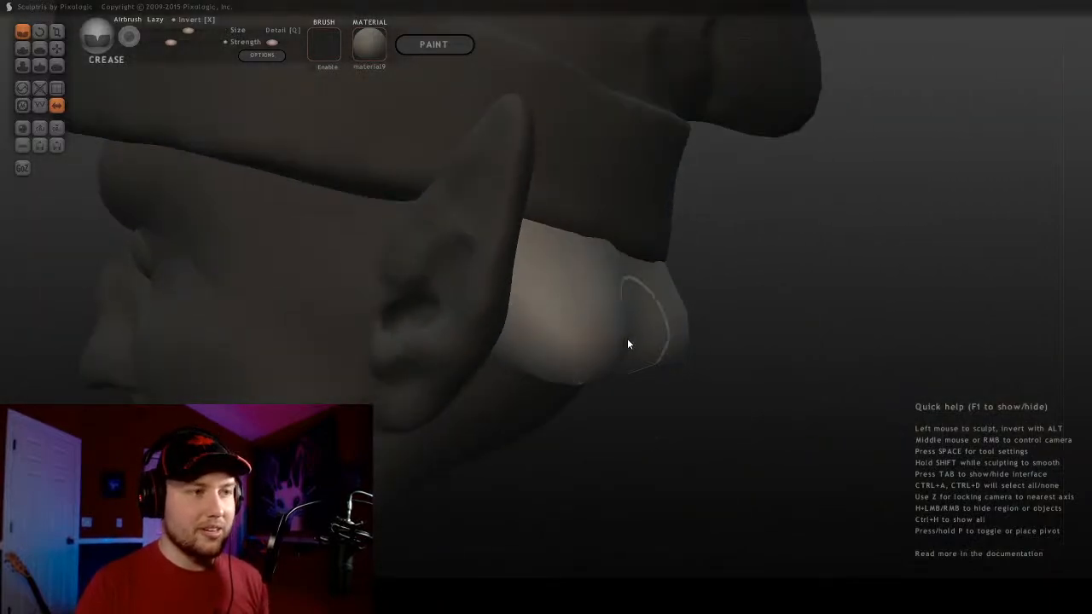
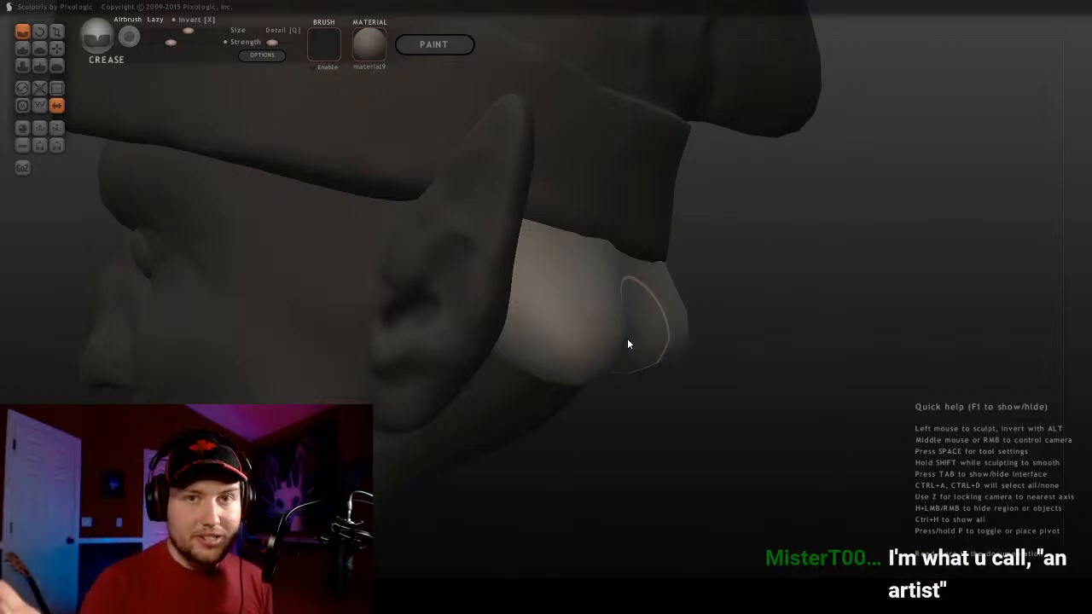
pyautogui.moveTo(633, 341)
pyautogui.mouseDown(button='right')
pyautogui.moveTo(788, 285)
pyautogui.moveTo(675, 244)
pyautogui.moveTo(523, 239)
pyautogui.moveTo(492, 223)
pyautogui.moveTo(555, 231)
pyautogui.moveTo(525, 263)
pyautogui.mouseUp(button='right')
pyautogui.click(56, 47)
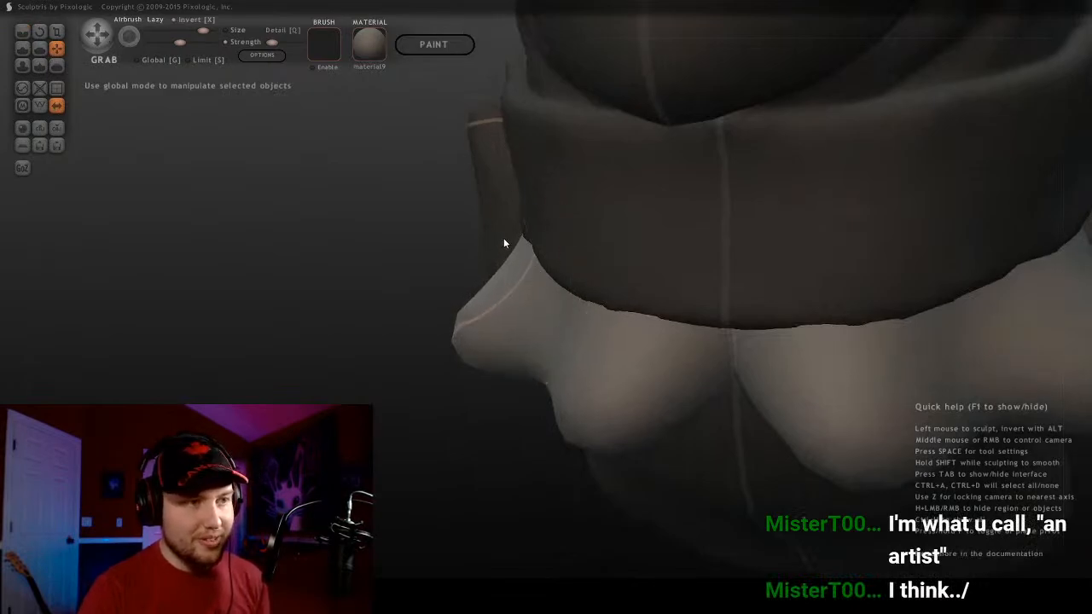
pyautogui.moveTo(739, 280); pyautogui.dragTo(701, 283, button='right')
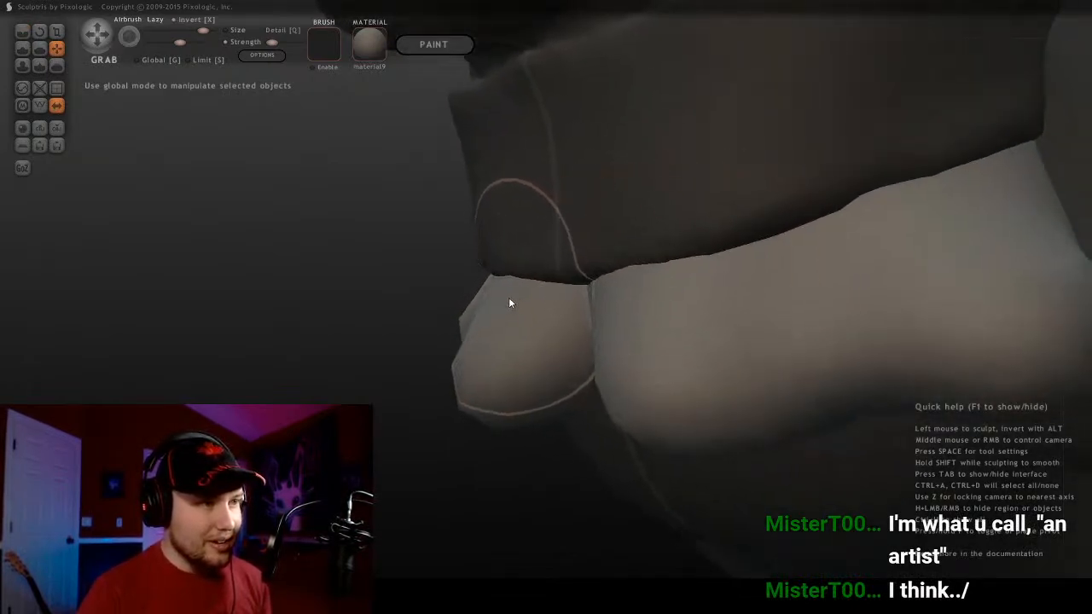
pyautogui.moveTo(509, 300)
pyautogui.mouseDown(button='right')
pyautogui.moveTo(509, 311)
pyautogui.moveTo(707, 288)
pyautogui.moveTo(701, 340)
pyautogui.moveTo(650, 314)
pyautogui.moveTo(643, 294)
pyautogui.moveTo(398, 222)
pyautogui.moveTo(97, 99)
pyautogui.mouseUp(button='right')
pyautogui.scroll(3, 700, 340)
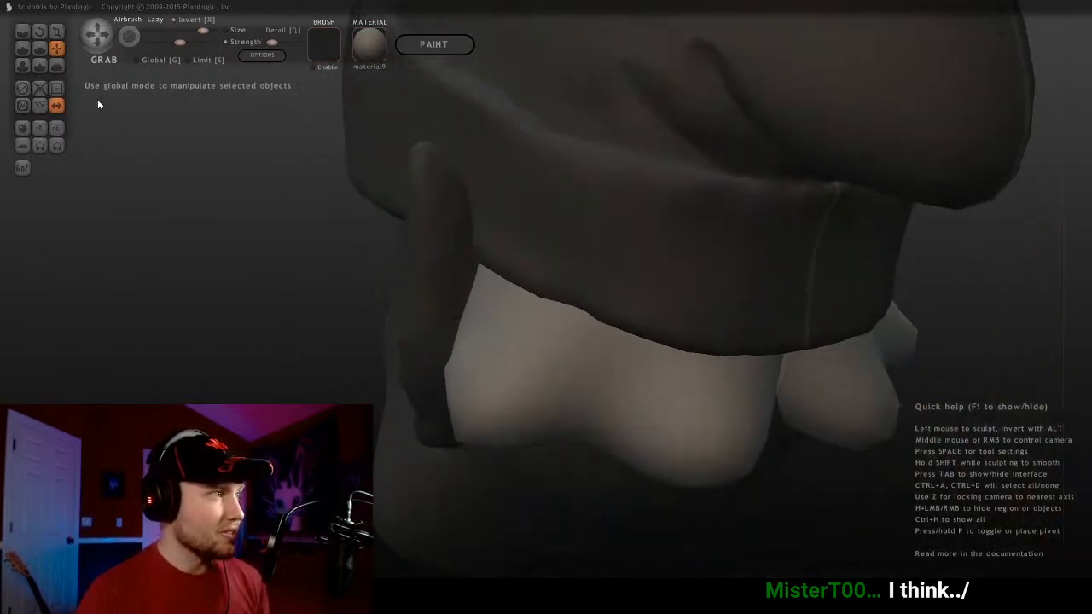
# Examine the side and center hair tufts below the back brim from behind, from the side and from below
pyautogui.click(22, 31)
pyautogui.moveTo(483, 410)
pyautogui.mouseDown(button='right')
pyautogui.moveTo(500, 404)
pyautogui.moveTo(455, 485)
pyautogui.moveTo(513, 384)
pyautogui.moveTo(534, 268)
pyautogui.moveTo(480, 446)
pyautogui.mouseUp(button='right')
pyautogui.moveTo(529, 373)
pyautogui.mouseDown(button='right')
pyautogui.moveTo(506, 438)
pyautogui.moveTo(461, 441)
pyautogui.moveTo(551, 410)
pyautogui.moveTo(588, 353)
pyautogui.mouseUp(button='right')
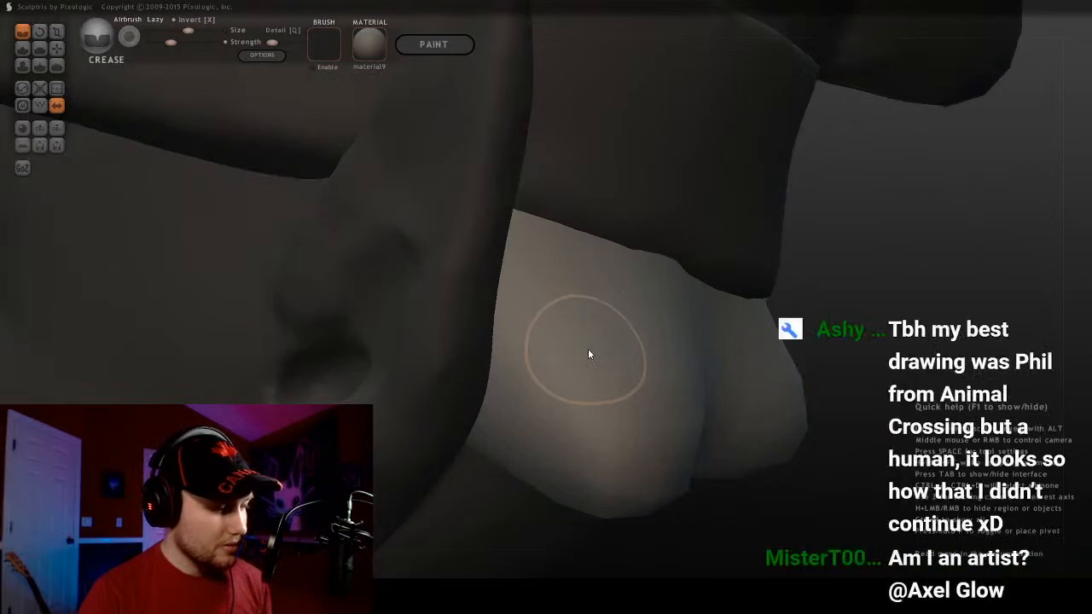
pyautogui.moveTo(639, 356)
pyautogui.mouseDown(button='right')
pyautogui.moveTo(611, 341)
pyautogui.moveTo(541, 344)
pyautogui.moveTo(550, 323)
pyautogui.moveTo(551, 347)
pyautogui.moveTo(427, 366)
pyautogui.mouseUp(button='right')
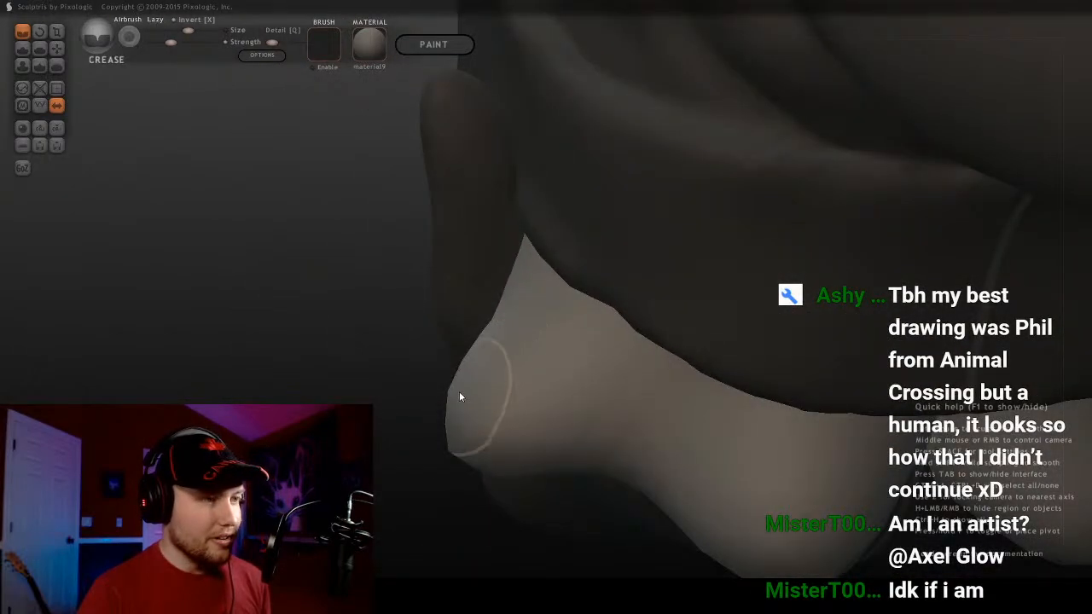
pyautogui.moveTo(500, 383)
pyautogui.mouseDown(button='right')
pyautogui.moveTo(668, 300)
pyautogui.moveTo(512, 377)
pyautogui.moveTo(432, 290)
pyautogui.moveTo(490, 285)
pyautogui.moveTo(603, 429)
pyautogui.mouseUp(button='right')
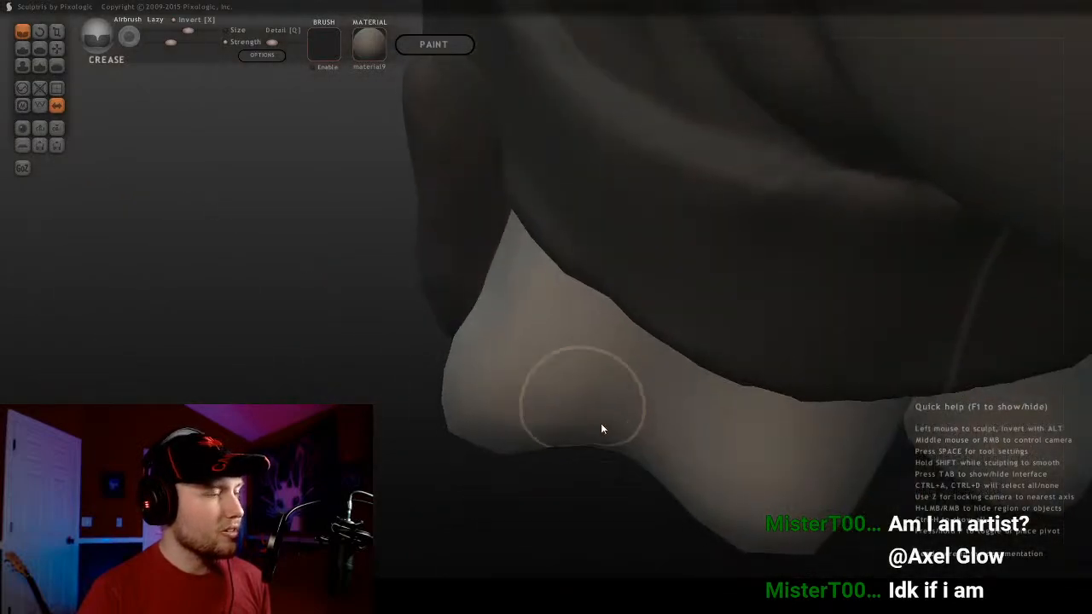
pyautogui.moveTo(475, 439); pyautogui.dragTo(597, 354, button='right')
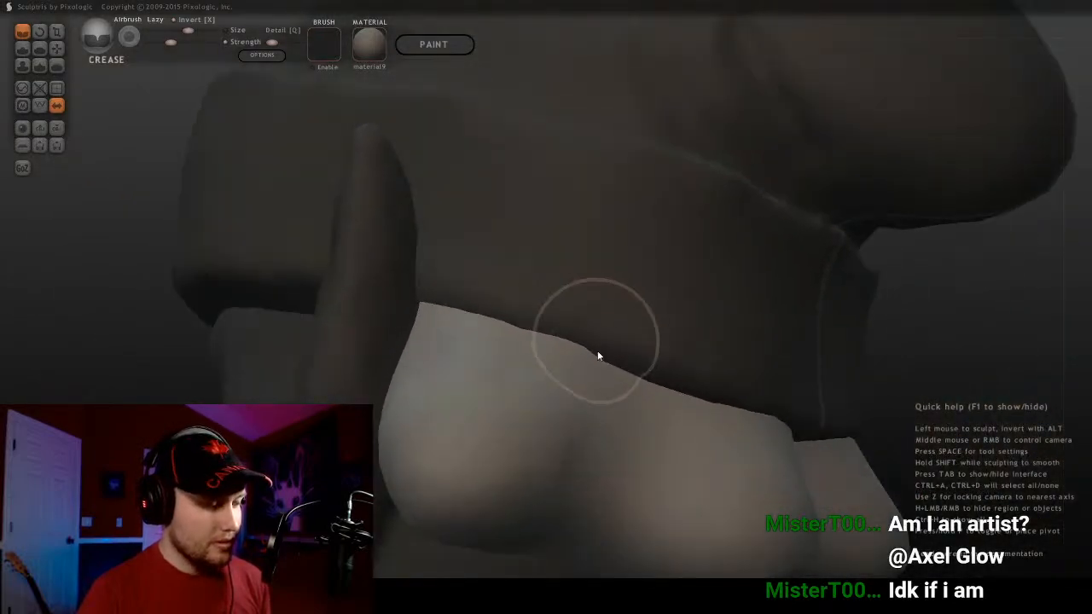
pyautogui.moveTo(717, 434)
pyautogui.mouseDown(button='right')
pyautogui.moveTo(551, 327)
pyautogui.moveTo(404, 344)
pyautogui.moveTo(586, 424)
pyautogui.mouseUp(button='right')
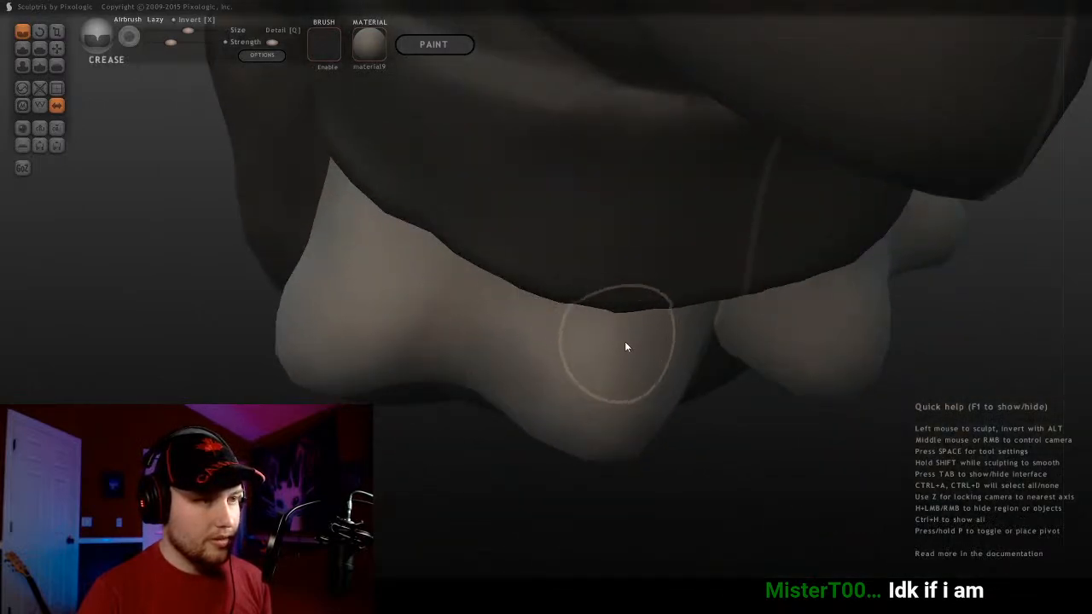
pyautogui.moveTo(626, 347); pyautogui.dragTo(400, 246, button='right')
pyautogui.moveTo(358, 342)
pyautogui.mouseDown(button='right')
pyautogui.moveTo(561, 379)
pyautogui.moveTo(626, 354)
pyautogui.moveTo(531, 315)
pyautogui.moveTo(381, 216)
pyautogui.moveTo(373, 313)
pyautogui.mouseUp(button='right')
pyautogui.moveTo(721, 270); pyautogui.dragTo(517, 236, button='right')
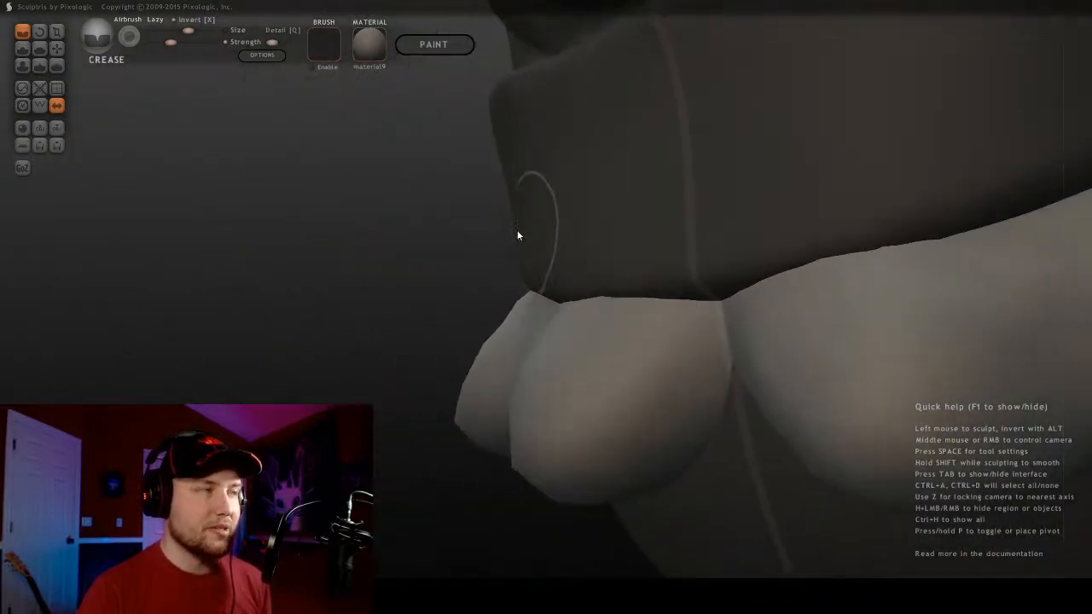
# Lengthen the side tuft behind the ear with the Grab brush and try a Crease stroke beside it
pyautogui.click(56, 49)
pyautogui.moveTo(646, 291)
pyautogui.mouseDown(button='right')
pyautogui.moveTo(819, 332)
pyautogui.moveTo(422, 341)
pyautogui.moveTo(682, 395)
pyautogui.moveTo(691, 295)
pyautogui.mouseUp(button='right')
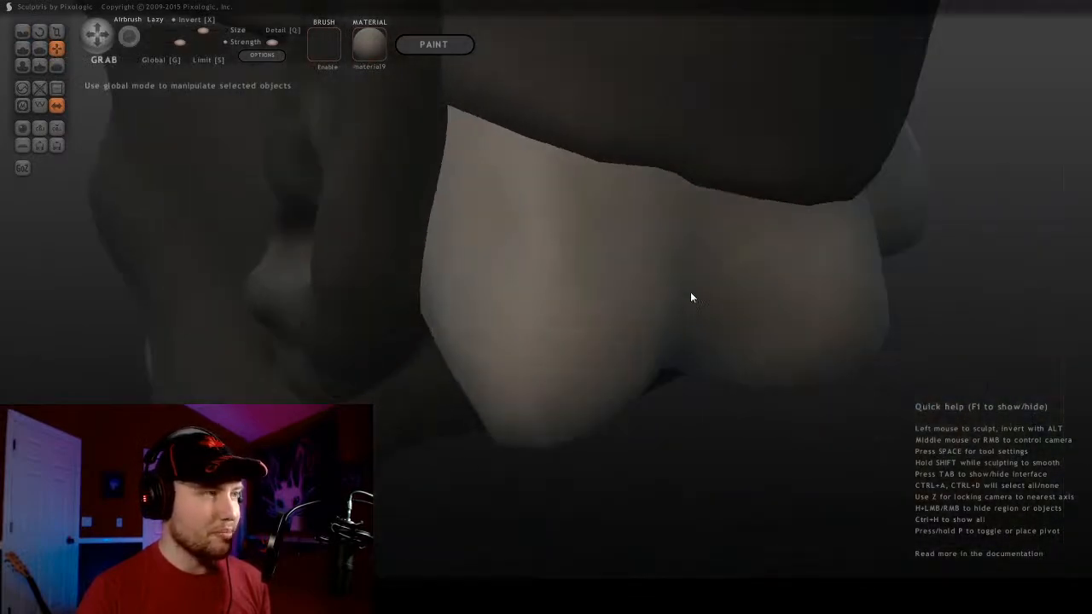
pyautogui.click(22, 32)
pyautogui.moveTo(567, 251)
pyautogui.mouseDown(button='right')
pyautogui.moveTo(473, 224)
pyautogui.moveTo(594, 331)
pyautogui.moveTo(601, 398)
pyautogui.mouseUp(button='right')
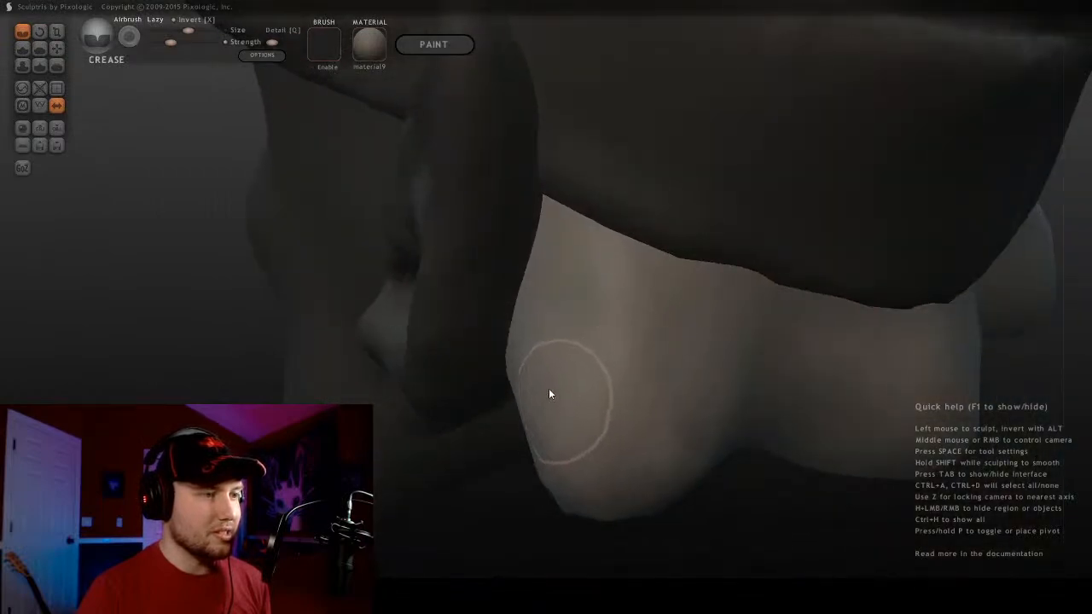
pyautogui.moveTo(553, 287)
pyautogui.mouseDown(button='right')
pyautogui.moveTo(694, 235)
pyautogui.moveTo(581, 445)
pyautogui.mouseUp(button='right')
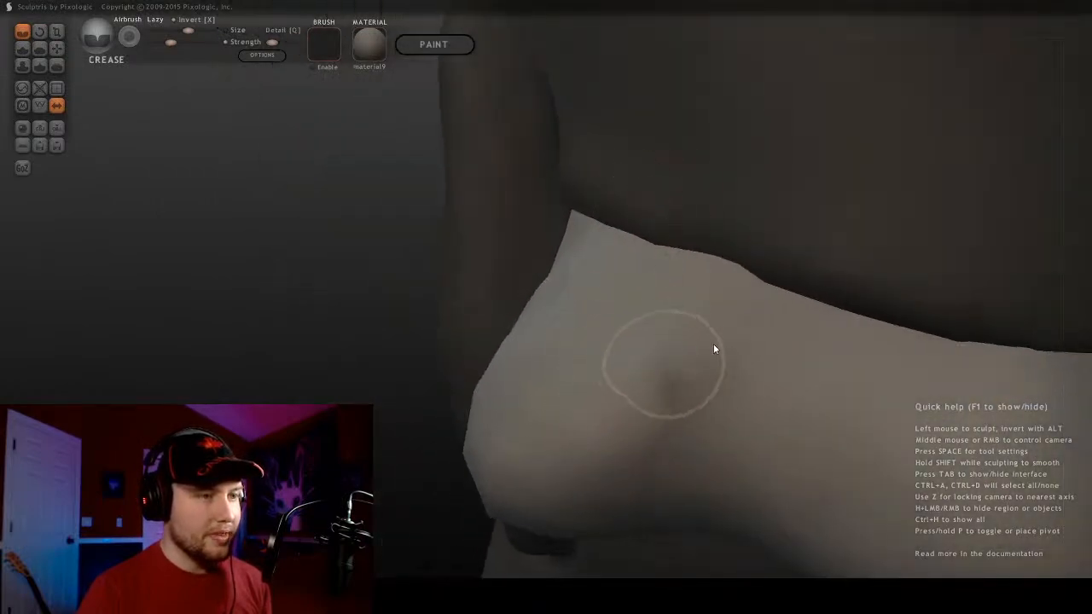
pyautogui.moveTo(682, 324)
pyautogui.mouseDown(button='right')
pyautogui.moveTo(704, 282)
pyautogui.moveTo(708, 241)
pyautogui.moveTo(645, 244)
pyautogui.moveTo(739, 285)
pyautogui.moveTo(640, 299)
pyautogui.moveTo(931, 279)
pyautogui.moveTo(714, 344)
pyautogui.moveTo(634, 288)
pyautogui.mouseUp(button='right')
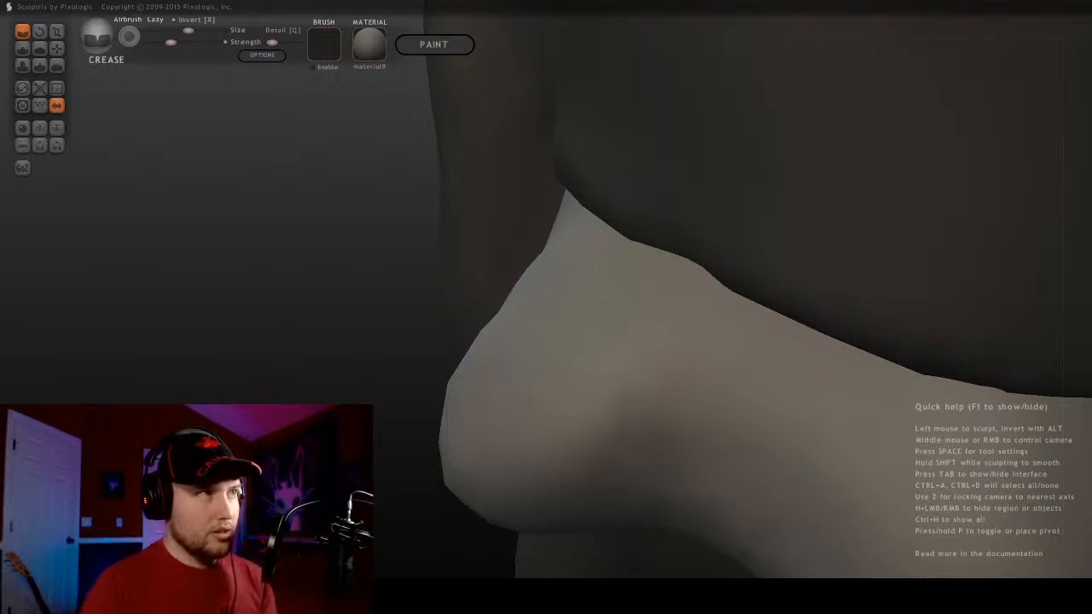
# Carve shallow grooves into the side tuft and the tuft beside the center line using a smaller Crease brush
pyautogui.scroll(-3, 736, 313)
pyautogui.moveTo(586, 295)
pyautogui.mouseDown(button='middle')
pyautogui.moveTo(735, 312)
pyautogui.moveTo(789, 298)
pyautogui.moveTo(528, 397)
pyautogui.moveTo(680, 392)
pyautogui.moveTo(519, 346)
pyautogui.moveTo(634, 359)
pyautogui.moveTo(606, 333)
pyautogui.moveTo(364, 311)
pyautogui.moveTo(478, 410)
pyautogui.mouseUp(button='middle')
pyautogui.scroll(3, 789, 298)
pyautogui.moveTo(603, 353)
pyautogui.mouseDown(button='middle')
pyautogui.moveTo(646, 341)
pyautogui.moveTo(640, 298)
pyautogui.moveTo(537, 287)
pyautogui.moveTo(575, 375)
pyautogui.mouseUp(button='middle')
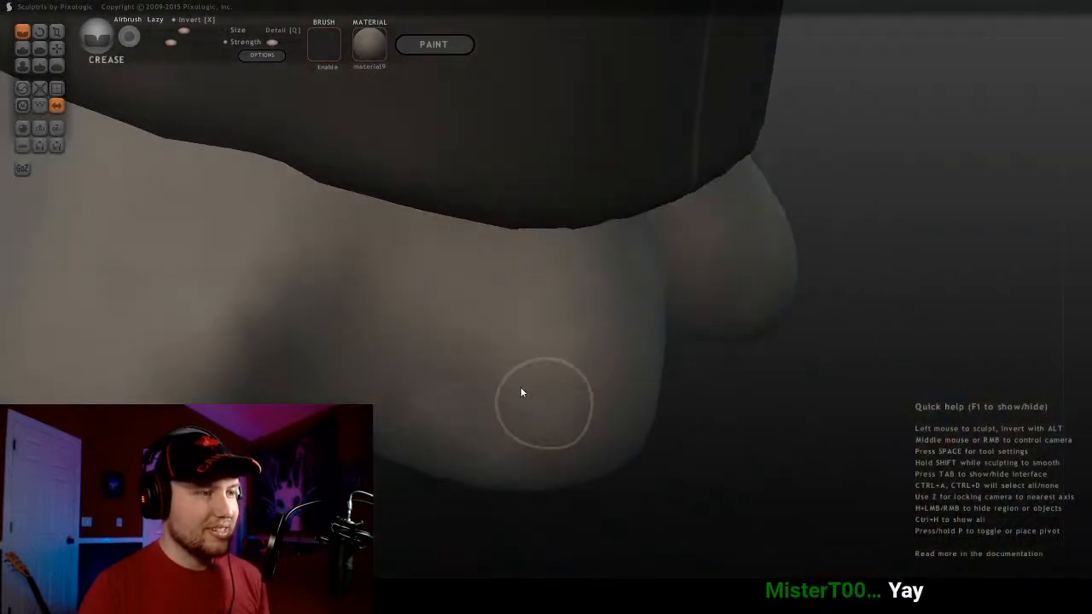
pyautogui.moveTo(446, 283)
pyautogui.mouseDown(button='middle')
pyautogui.moveTo(563, 302)
pyautogui.moveTo(523, 217)
pyautogui.moveTo(383, 349)
pyautogui.moveTo(456, 386)
pyautogui.mouseUp(button='middle')
pyautogui.moveTo(480, 283)
pyautogui.mouseDown(button='middle')
pyautogui.moveTo(466, 314)
pyautogui.moveTo(541, 327)
pyautogui.moveTo(480, 119)
pyautogui.moveTo(633, 246)
pyautogui.moveTo(602, 280)
pyautogui.moveTo(544, 217)
pyautogui.moveTo(741, 192)
pyautogui.moveTo(478, 145)
pyautogui.mouseUp(button='middle')
# Adjust the tufts with the Grab brush and carve a lengthwise groove down the side tuft with the Crease brush
pyautogui.click(56, 48)
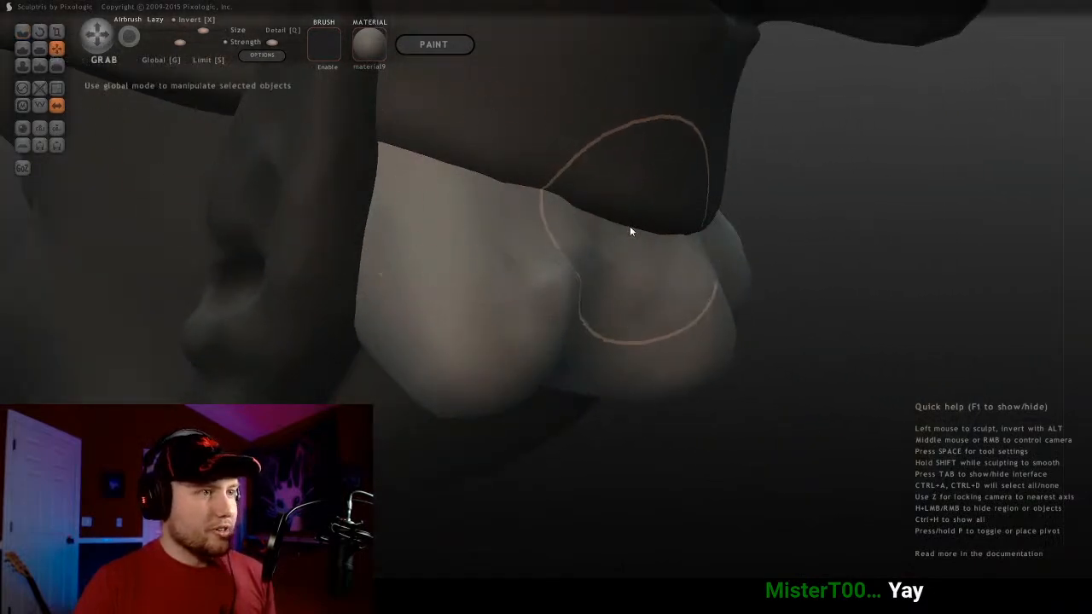
pyautogui.moveTo(629, 226)
pyautogui.mouseDown(button='middle')
pyautogui.moveTo(411, 258)
pyautogui.moveTo(683, 281)
pyautogui.mouseUp(button='middle')
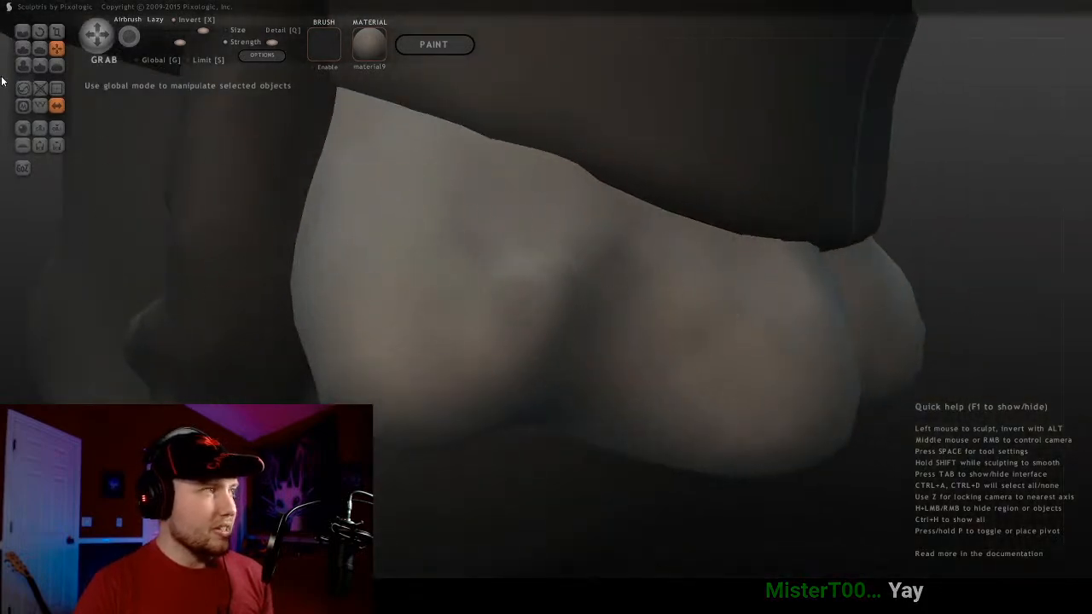
pyautogui.click(22, 32)
pyautogui.moveTo(509, 278)
pyautogui.mouseDown(button='middle')
pyautogui.moveTo(453, 302)
pyautogui.moveTo(432, 395)
pyautogui.mouseUp(button='middle')
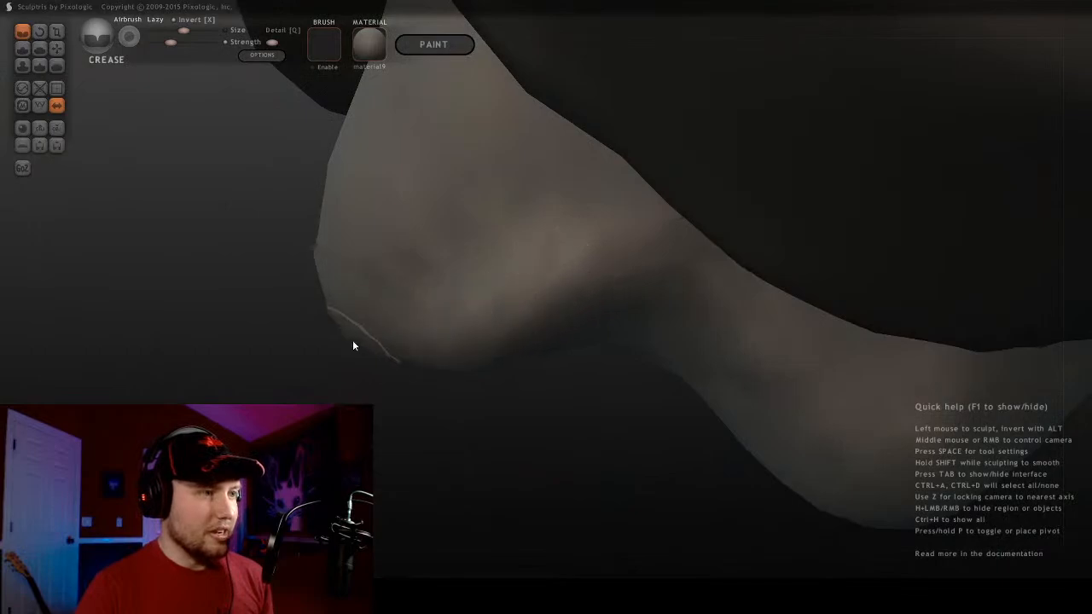
pyautogui.moveTo(353, 344)
pyautogui.mouseDown(button='middle')
pyautogui.moveTo(506, 143)
pyautogui.moveTo(471, 170)
pyautogui.mouseUp(button='middle')
pyautogui.moveTo(605, 287)
pyautogui.mouseDown(button='middle')
pyautogui.moveTo(648, 248)
pyautogui.moveTo(794, 379)
pyautogui.moveTo(663, 280)
pyautogui.moveTo(674, 336)
pyautogui.moveTo(554, 307)
pyautogui.moveTo(476, 376)
pyautogui.mouseUp(button='middle')
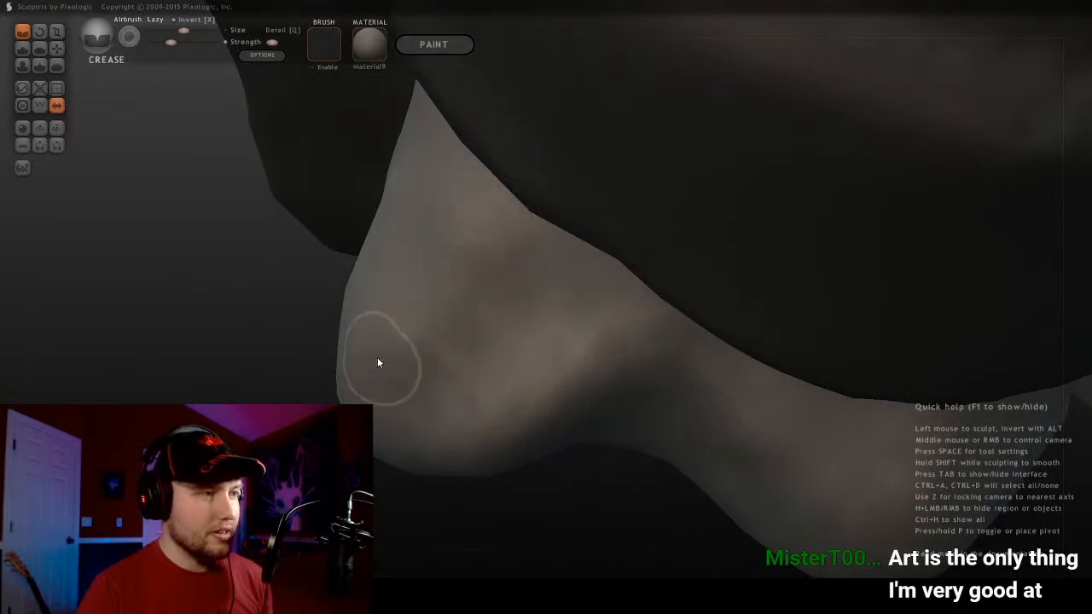
pyautogui.moveTo(378, 359)
pyautogui.mouseDown(button='middle')
pyautogui.moveTo(608, 242)
pyautogui.moveTo(534, 361)
pyautogui.mouseUp(button='middle')
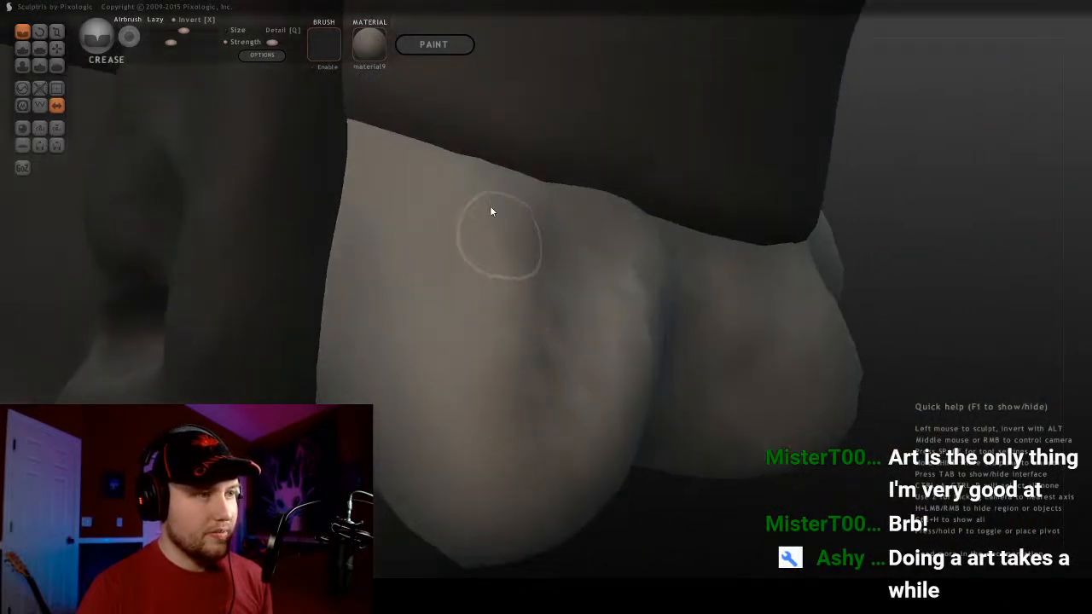
# Carve strand grooves into the tuft beside the center line using a further reduced Crease brush
pyautogui.moveTo(492, 213)
pyautogui.mouseDown(button='middle')
pyautogui.moveTo(548, 250)
pyautogui.moveTo(382, 323)
pyautogui.mouseUp(button='middle')
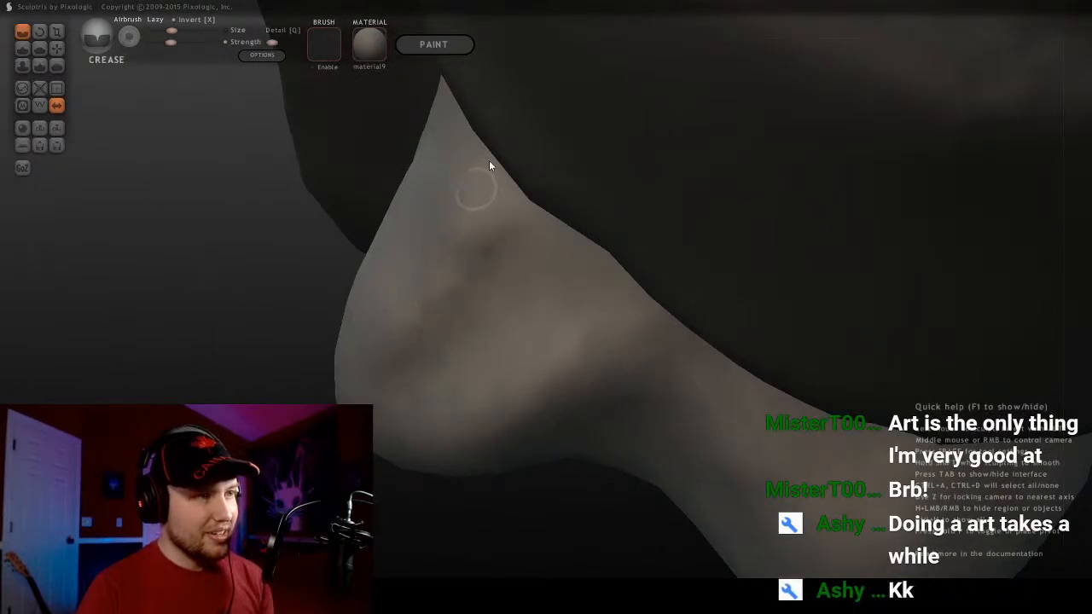
pyautogui.moveTo(490, 164); pyautogui.dragTo(593, 124, button='middle')
pyautogui.moveTo(443, 464)
pyautogui.mouseDown(button='middle')
pyautogui.moveTo(551, 328)
pyautogui.moveTo(699, 426)
pyautogui.moveTo(670, 358)
pyautogui.moveTo(626, 302)
pyautogui.mouseUp(button='middle')
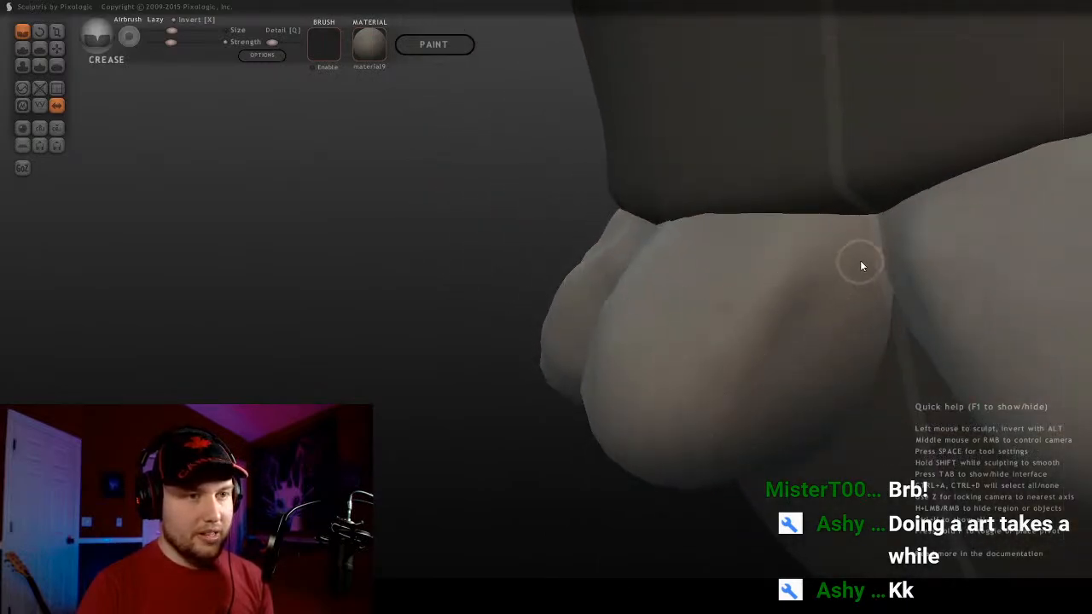
pyautogui.moveTo(590, 347); pyautogui.dragTo(798, 384, button='middle')
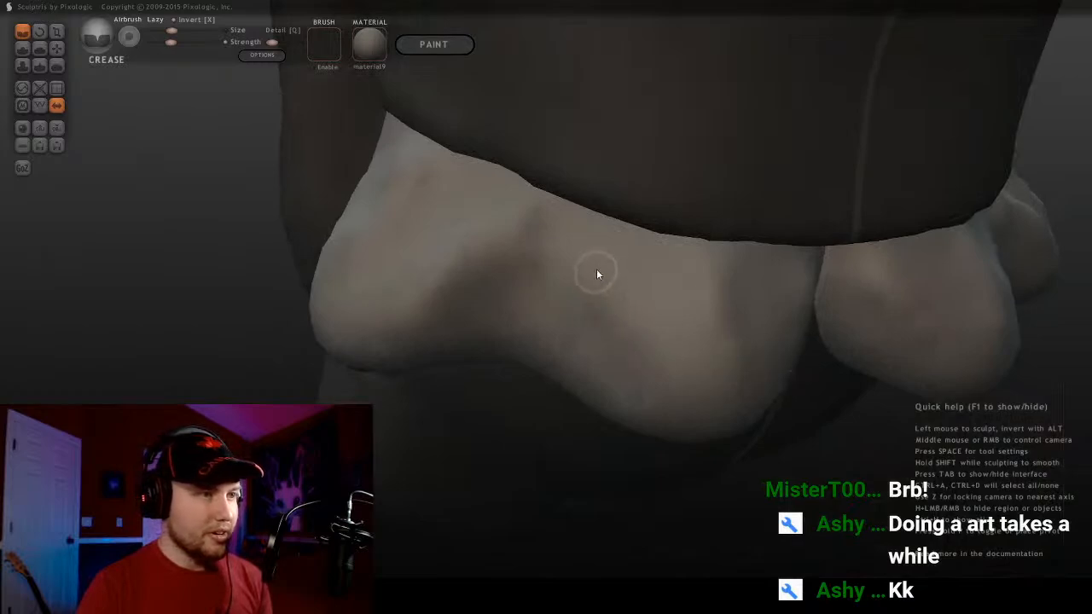
# Deepen the groove running down the side tuft behind the ear using a slightly larger Crease brush
pyautogui.moveTo(632, 325)
pyautogui.mouseDown(button='middle')
pyautogui.moveTo(592, 352)
pyautogui.moveTo(590, 319)
pyautogui.moveTo(757, 329)
pyautogui.moveTo(745, 312)
pyautogui.moveTo(483, 302)
pyautogui.moveTo(465, 363)
pyautogui.mouseUp(button='middle')
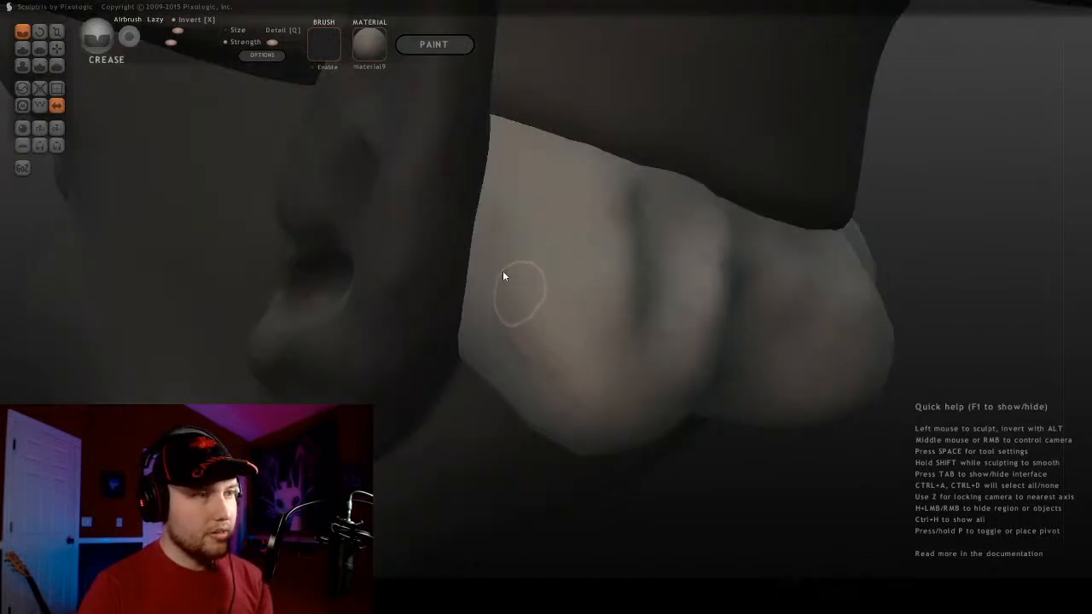
pyautogui.moveTo(483, 196)
pyautogui.mouseDown(button='middle')
pyautogui.moveTo(589, 152)
pyautogui.moveTo(561, 226)
pyautogui.moveTo(529, 208)
pyautogui.mouseUp(button='middle')
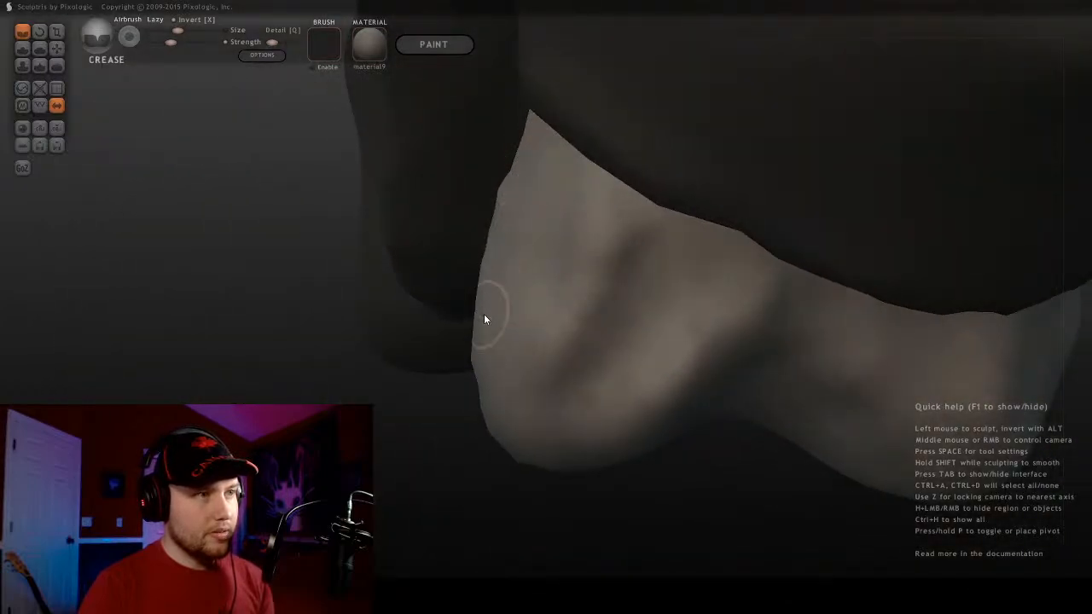
pyautogui.moveTo(528, 371)
pyautogui.mouseDown(button='middle')
pyautogui.moveTo(622, 185)
pyautogui.moveTo(715, 163)
pyautogui.moveTo(758, 202)
pyautogui.moveTo(568, 273)
pyautogui.moveTo(585, 305)
pyautogui.moveTo(605, 299)
pyautogui.moveTo(503, 367)
pyautogui.moveTo(559, 203)
pyautogui.mouseUp(button='middle')
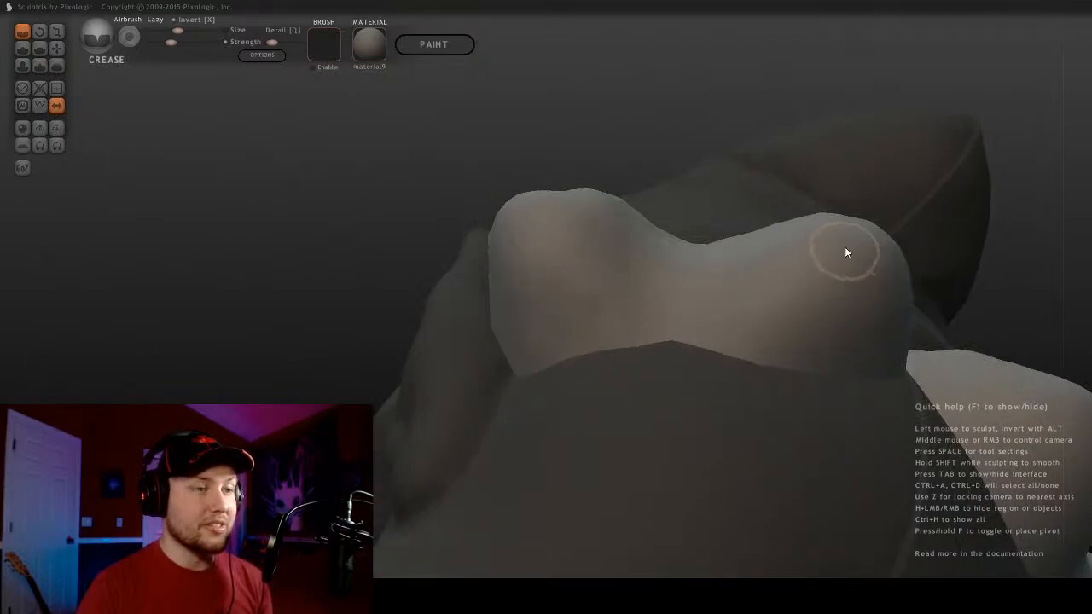
pyautogui.moveTo(846, 248)
pyautogui.mouseDown(button='middle')
pyautogui.moveTo(804, 265)
pyautogui.moveTo(663, 392)
pyautogui.moveTo(533, 460)
pyautogui.moveTo(818, 394)
pyautogui.moveTo(787, 242)
pyautogui.mouseUp(button='middle')
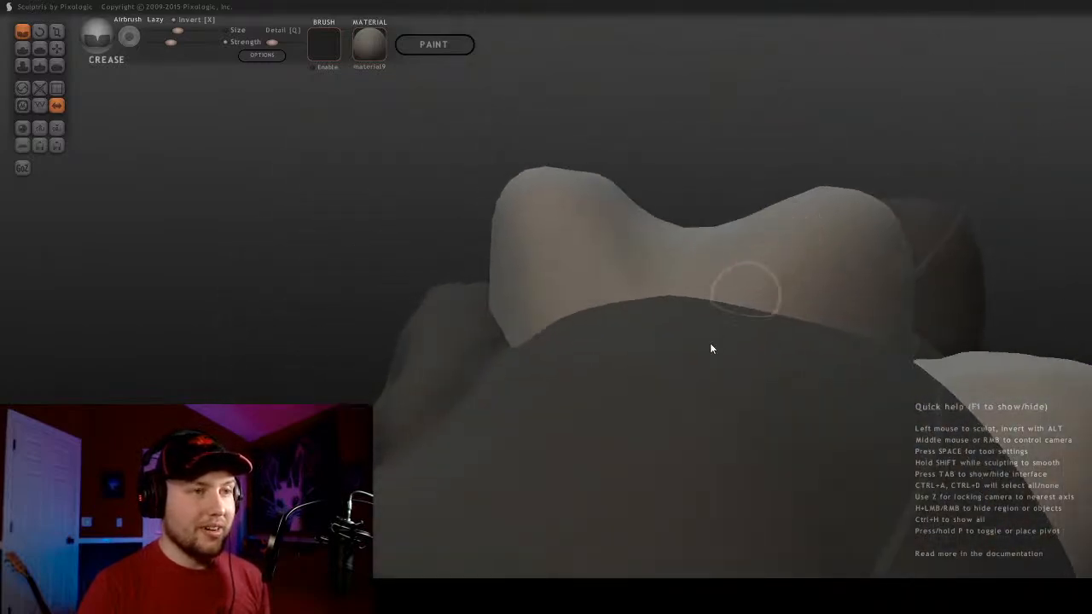
pyautogui.moveTo(697, 377)
pyautogui.mouseDown(button='middle')
pyautogui.moveTo(753, 309)
pyautogui.moveTo(790, 456)
pyautogui.mouseUp(button='middle')
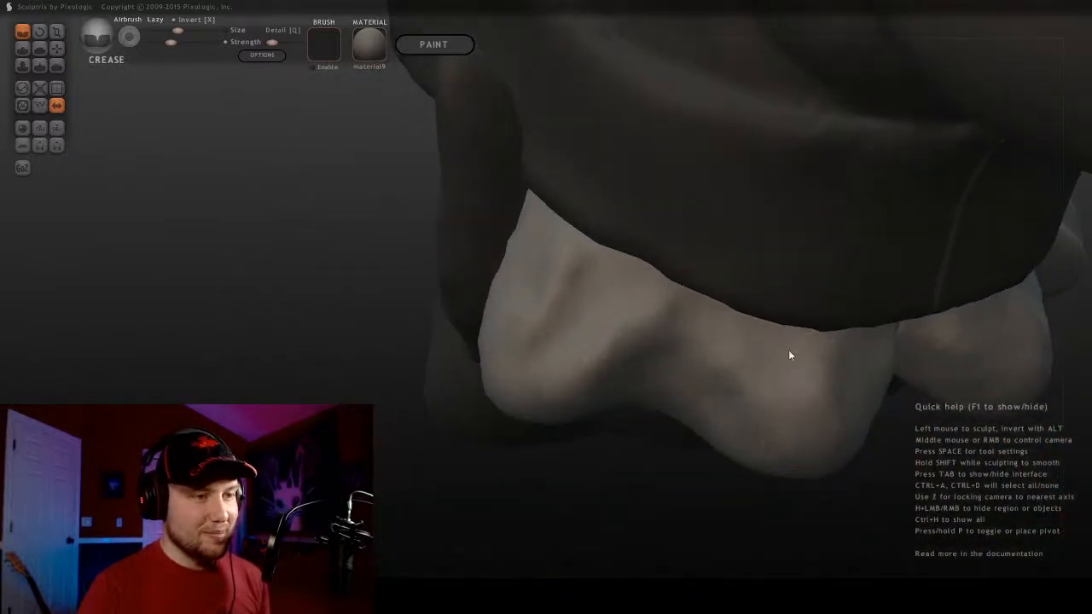
# Turn Invert off for the Crease brush and refine the ridges and grooves of the side tuft
pyautogui.moveTo(790, 356); pyautogui.dragTo(221, 130, button='middle')
pyautogui.moveTo(508, 257)
pyautogui.mouseDown(button='middle')
pyautogui.moveTo(804, 331)
pyautogui.moveTo(784, 324)
pyautogui.mouseUp(button='middle')
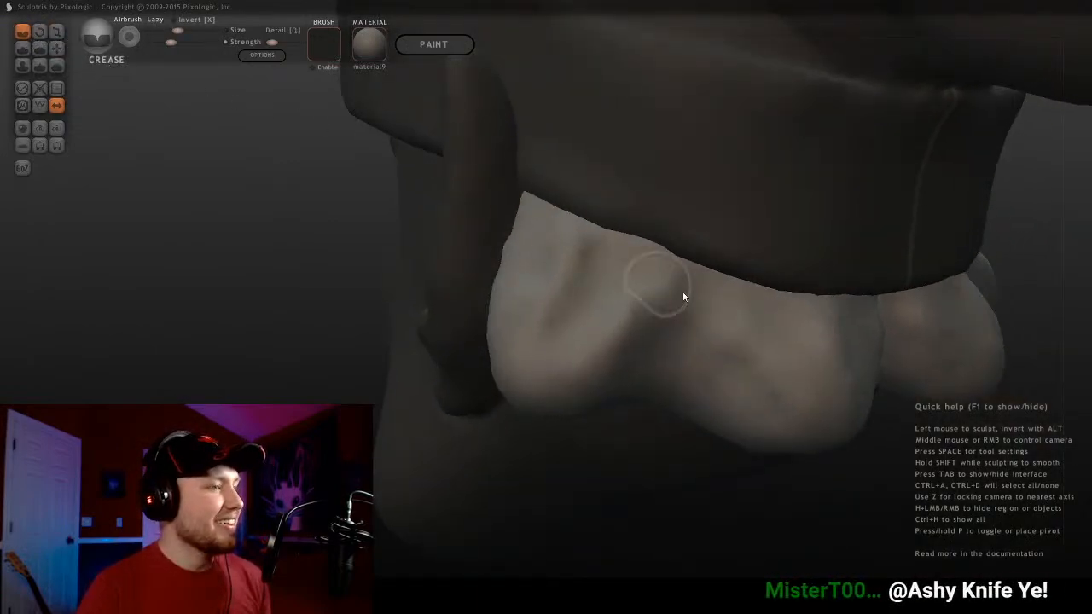
pyautogui.moveTo(683, 292); pyautogui.dragTo(713, 247, button='middle')
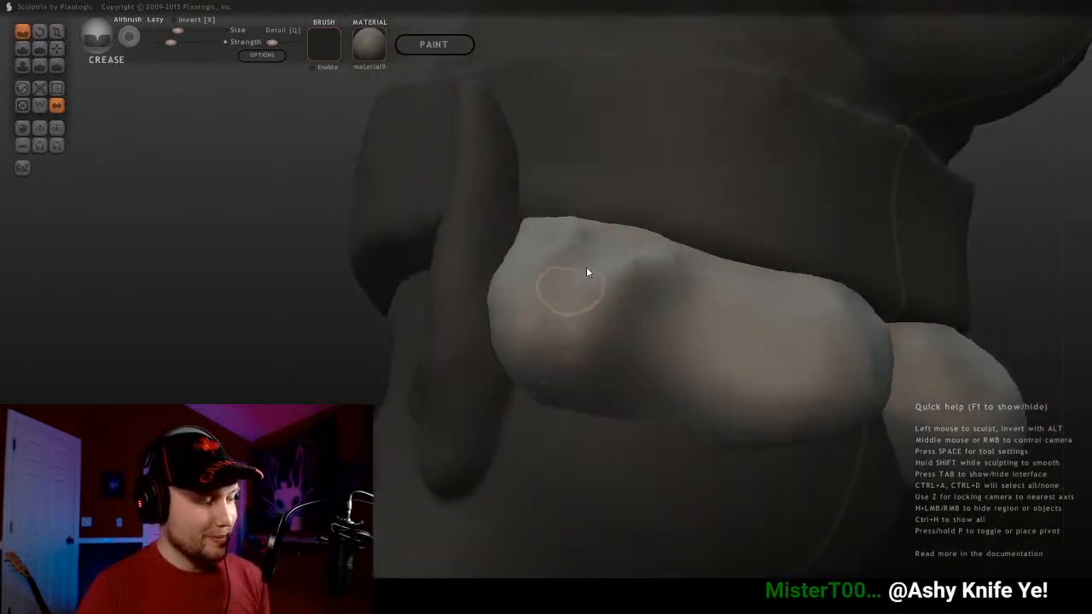
pyautogui.moveTo(585, 268); pyautogui.dragTo(682, 324, button='middle')
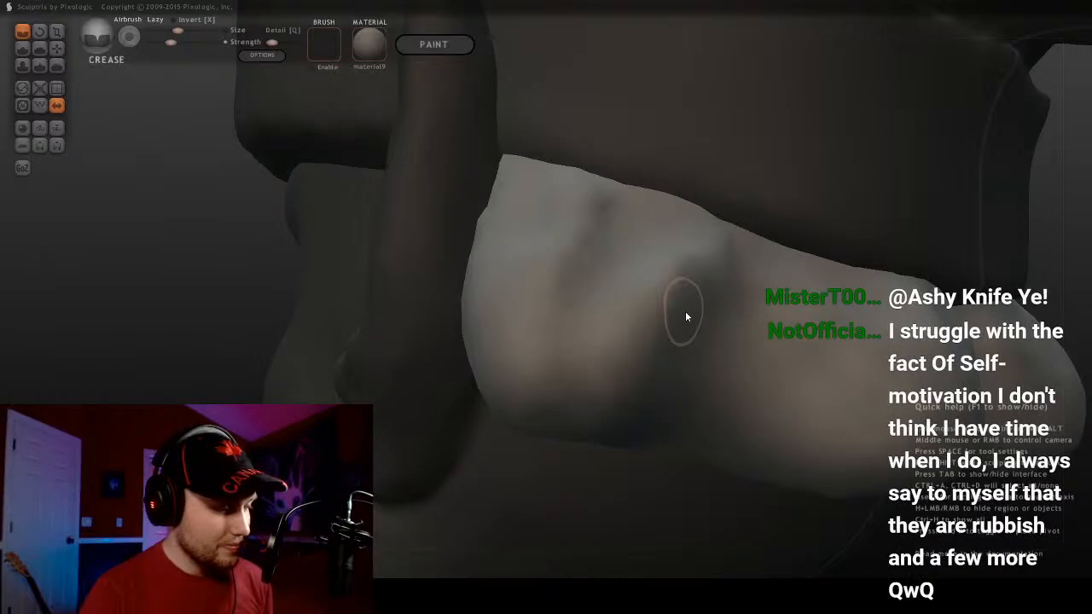
# Enlarge the Crease brush and carve a strand groove up from the lower edge of the side tuft
pyautogui.moveTo(690, 312)
pyautogui.mouseDown(button='middle')
pyautogui.moveTo(626, 310)
pyautogui.moveTo(714, 378)
pyautogui.moveTo(688, 345)
pyautogui.mouseUp(button='middle')
pyautogui.scroll(4, 635, 257)
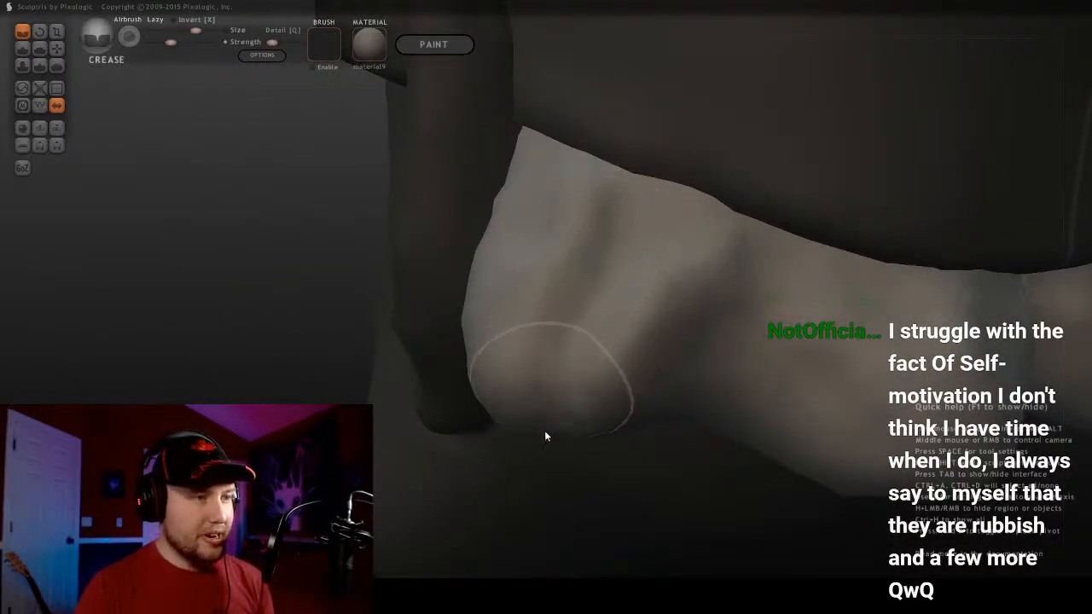
pyautogui.moveTo(563, 413); pyautogui.dragTo(585, 340)
pyautogui.moveTo(722, 268)
pyautogui.mouseDown(button='middle')
pyautogui.moveTo(620, 264)
pyautogui.moveTo(714, 339)
pyautogui.mouseUp(button='middle')
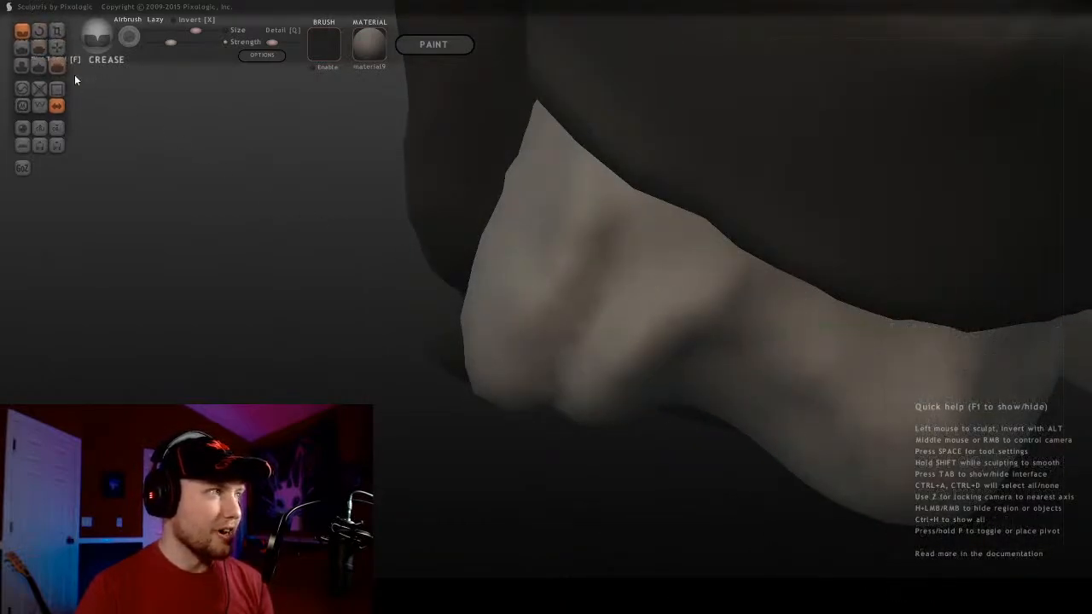
pyautogui.moveTo(806, 369)
pyautogui.keyDown('alt'); pyautogui.mouseDown(button='middle')
pyautogui.moveTo(629, 318)
pyautogui.moveTo(569, 220)
pyautogui.moveTo(669, 328)
pyautogui.mouseUp(button='middle'); pyautogui.keyUp('alt')
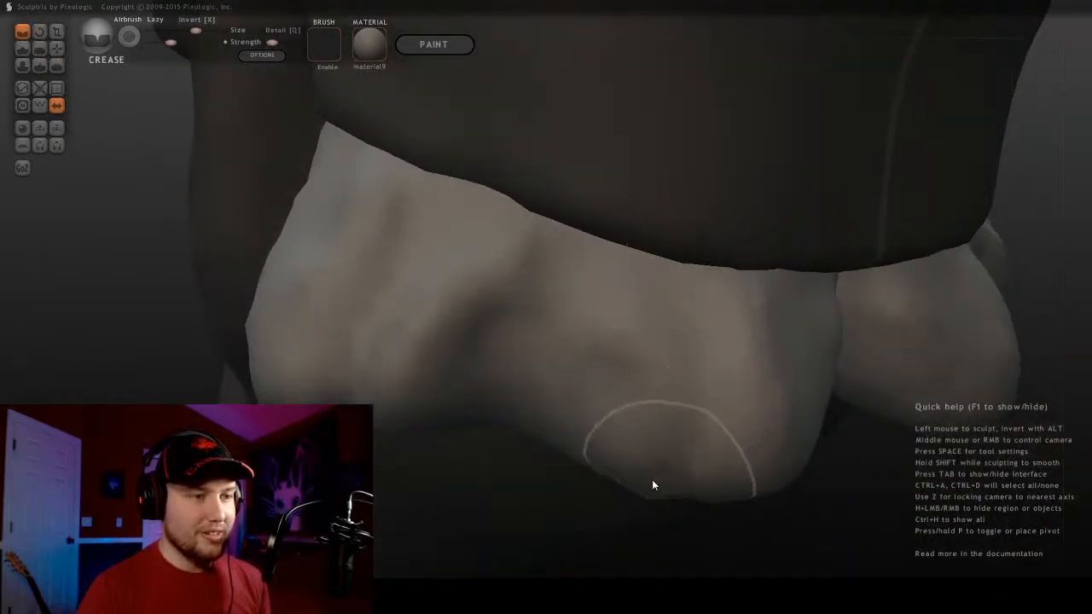
pyautogui.moveTo(652, 479)
pyautogui.mouseDown(button='middle')
pyautogui.moveTo(726, 338)
pyautogui.moveTo(696, 205)
pyautogui.mouseUp(button='middle')
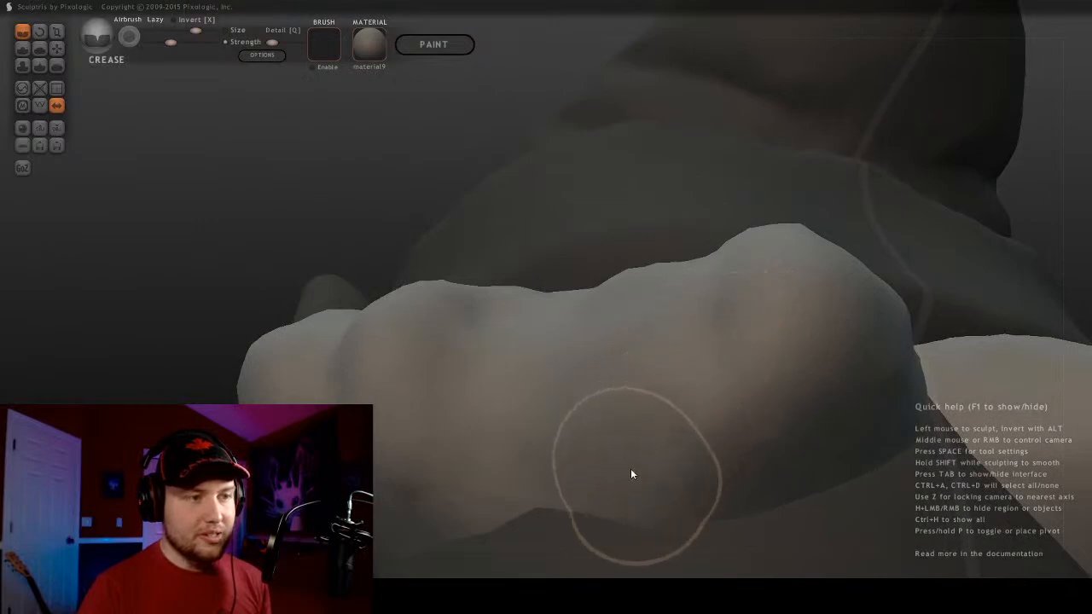
pyautogui.moveTo(679, 383); pyautogui.dragTo(696, 502, button='middle')
# Pull the lower edge of the hair between the side and center tufts outward with the Grab brush
pyautogui.click(56, 48)
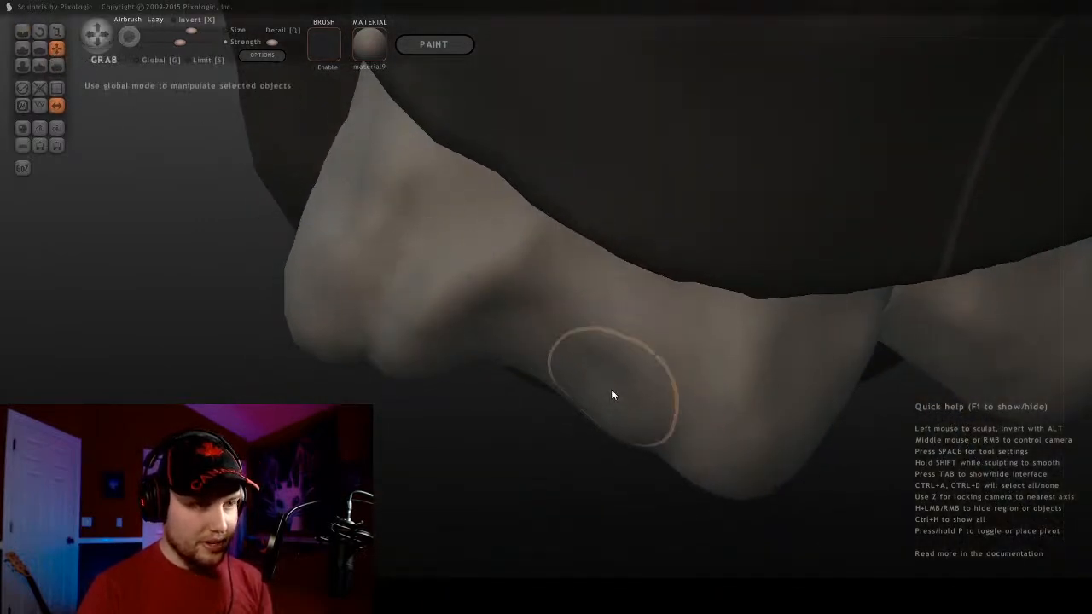
pyautogui.moveTo(606, 356); pyautogui.dragTo(563, 242, button='middle')
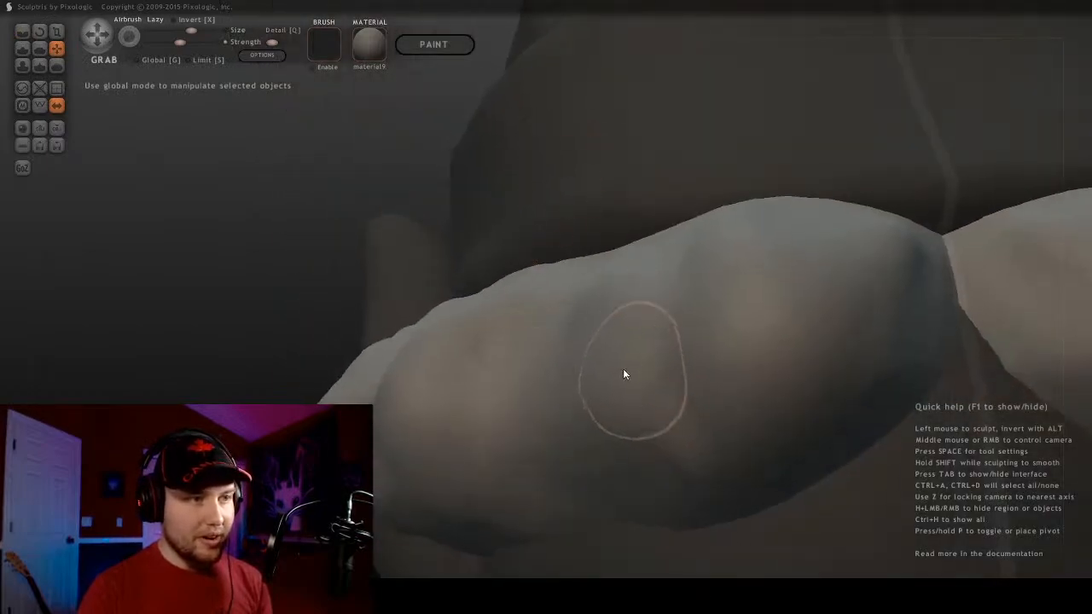
pyautogui.moveTo(605, 383)
pyautogui.mouseDown(button='middle')
pyautogui.moveTo(571, 520)
pyautogui.moveTo(612, 483)
pyautogui.mouseUp(button='middle')
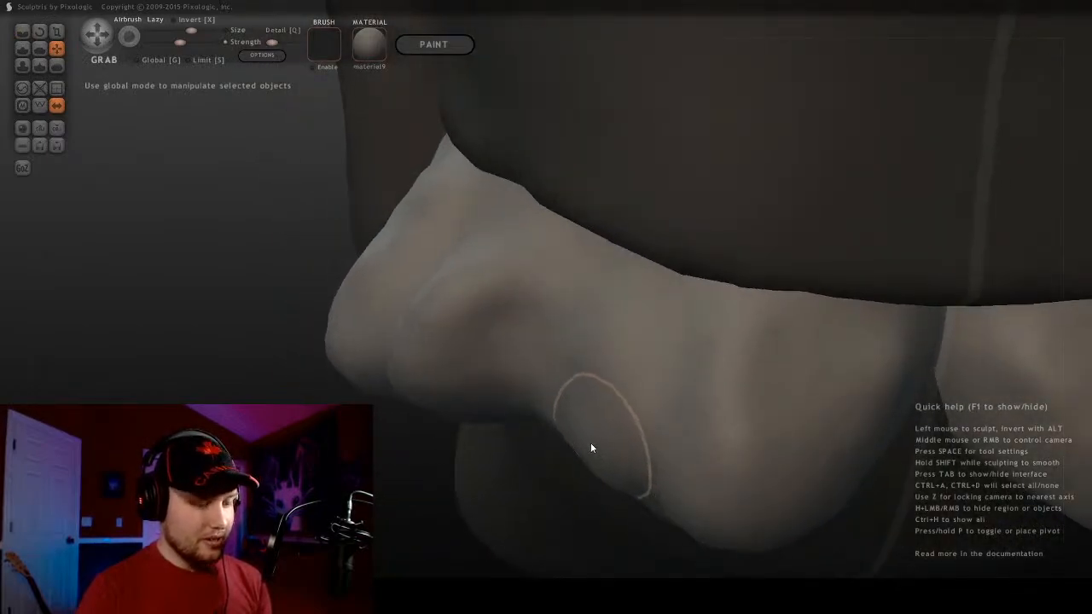
pyautogui.scroll(2, 586, 439)
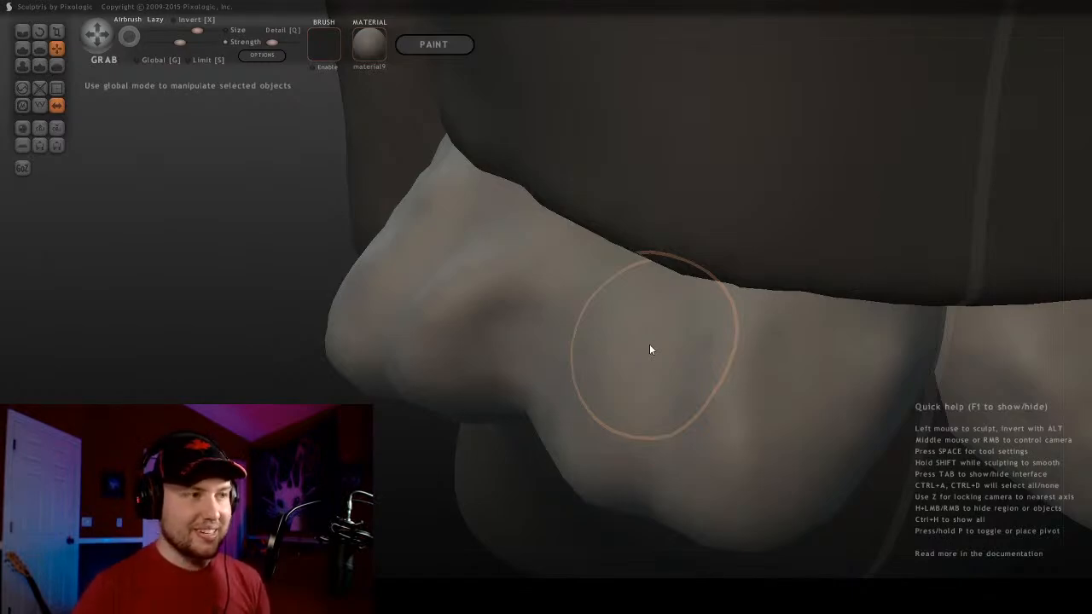
pyautogui.moveTo(649, 346); pyautogui.dragTo(626, 288, button='middle')
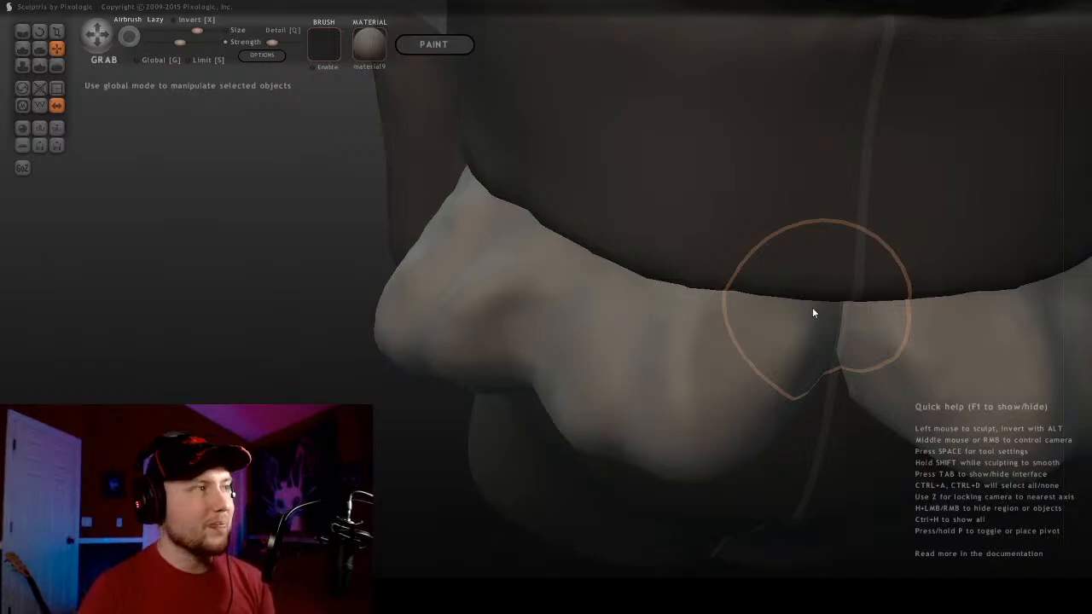
# Pull the tips of the tuft beside the center line slightly downward with the Grab brush
pyautogui.moveTo(813, 312)
pyautogui.mouseDown(button='middle')
pyautogui.moveTo(634, 224)
pyautogui.moveTo(699, 144)
pyautogui.moveTo(787, 426)
pyautogui.moveTo(768, 331)
pyautogui.moveTo(655, 351)
pyautogui.moveTo(586, 444)
pyautogui.mouseUp(button='middle')
pyautogui.moveTo(585, 441)
pyautogui.mouseDown()
pyautogui.moveTo(547, 499)
pyautogui.moveTo(569, 469)
pyautogui.mouseUp()
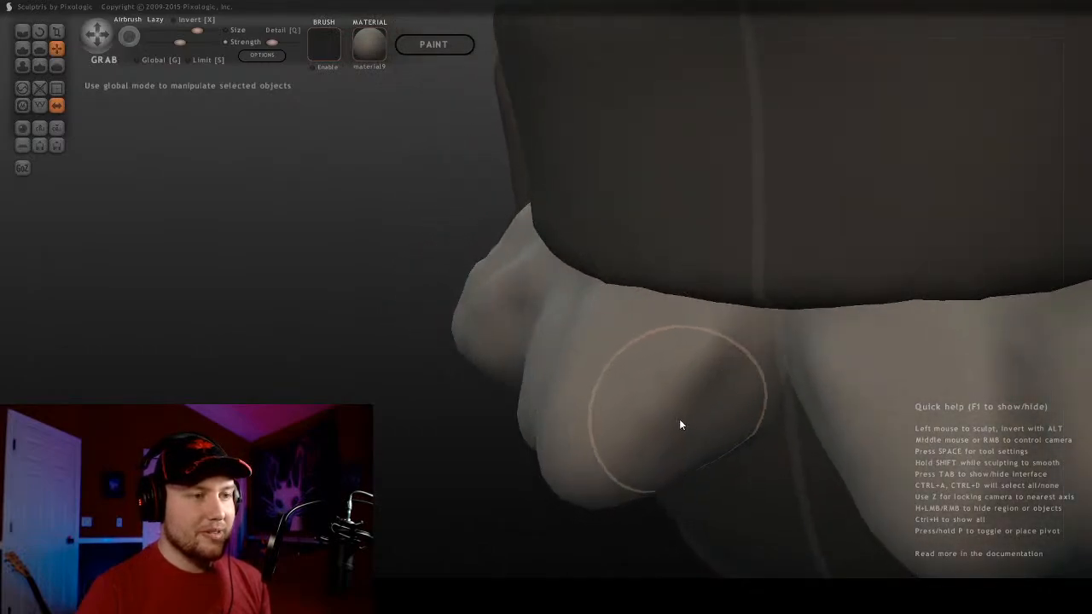
pyautogui.moveTo(680, 421); pyautogui.dragTo(700, 457)
pyautogui.moveTo(693, 441); pyautogui.dragTo(724, 360, button='middle')
pyautogui.scroll(-3, 725, 359)
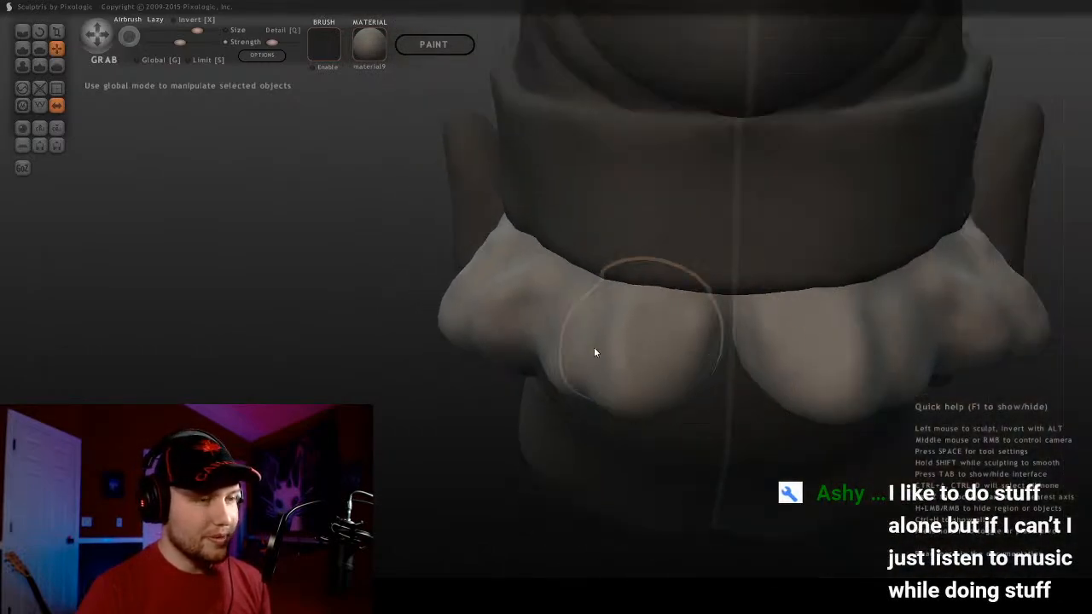
# Examine the hair tufts under the back brim from behind, below and the side
pyautogui.moveTo(593, 348)
pyautogui.mouseDown(button='middle')
pyautogui.moveTo(670, 349)
pyautogui.moveTo(620, 378)
pyautogui.mouseUp(button='middle')
pyautogui.scroll(-5, 582, 336)
pyautogui.moveTo(582, 336)
pyautogui.mouseDown(button='middle')
pyautogui.moveTo(646, 241)
pyautogui.moveTo(487, 220)
pyautogui.moveTo(526, 292)
pyautogui.moveTo(631, 247)
pyautogui.mouseUp(button='middle')
pyautogui.scroll(3, 615, 254)
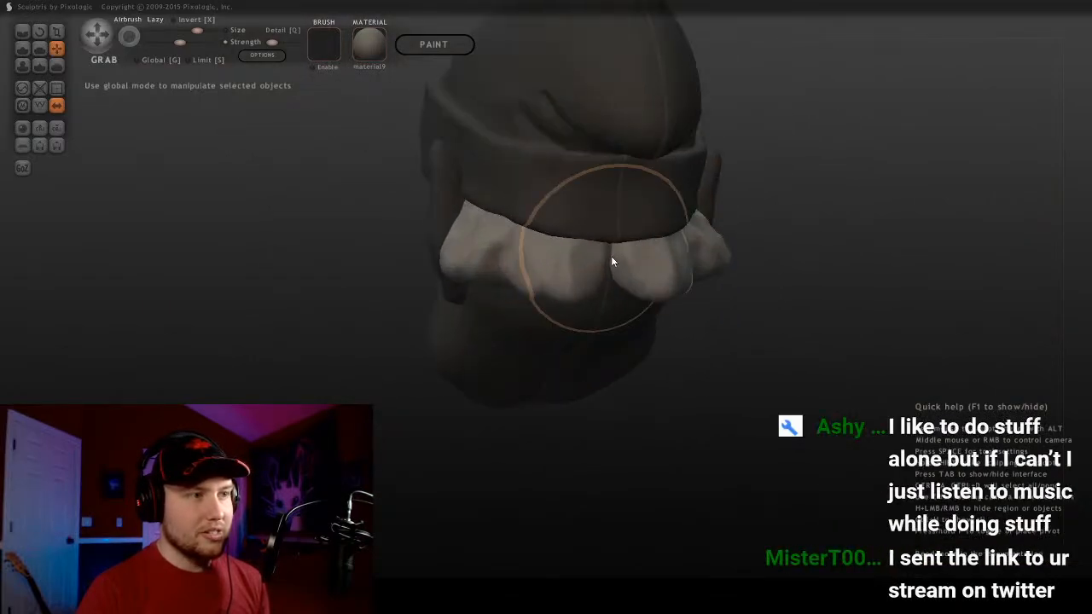
pyautogui.scroll(2, 586, 270)
pyautogui.scroll(4, 671, 338)
pyautogui.moveTo(582, 210)
pyautogui.keyDown('alt'); pyautogui.mouseDown(button='middle')
pyautogui.moveTo(670, 338)
pyautogui.moveTo(547, 266)
pyautogui.moveTo(587, 280)
pyautogui.moveTo(637, 361)
pyautogui.moveTo(645, 358)
pyautogui.moveTo(582, 351)
pyautogui.moveTo(698, 387)
pyautogui.moveTo(592, 361)
pyautogui.moveTo(634, 307)
pyautogui.moveTo(409, 300)
pyautogui.moveTo(460, 343)
pyautogui.mouseUp(button='middle'); pyautogui.keyUp('alt')
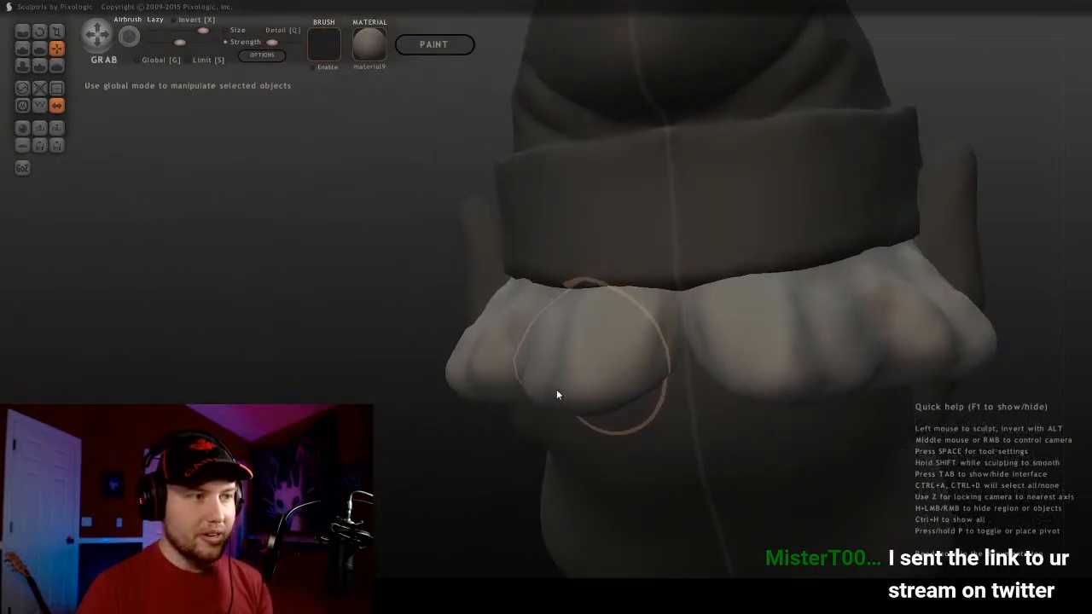
pyautogui.moveTo(592, 356)
pyautogui.mouseDown(button='middle')
pyautogui.moveTo(660, 364)
pyautogui.moveTo(802, 346)
pyautogui.moveTo(675, 290)
pyautogui.mouseUp(button='middle')
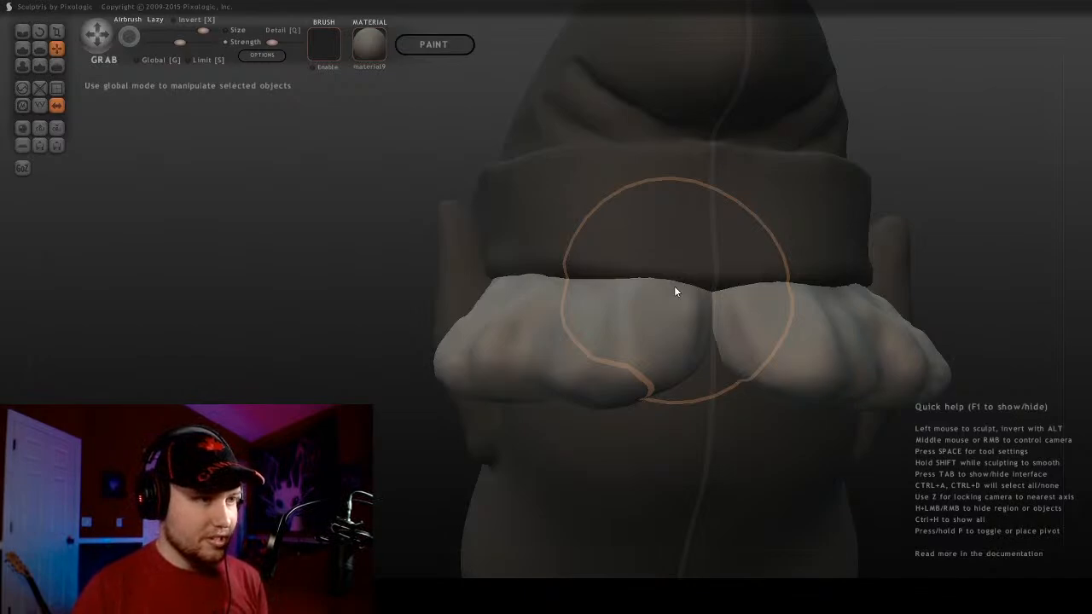
pyautogui.moveTo(645, 385)
pyautogui.mouseDown(button='middle')
pyautogui.moveTo(709, 378)
pyautogui.moveTo(632, 363)
pyautogui.mouseUp(button='middle')
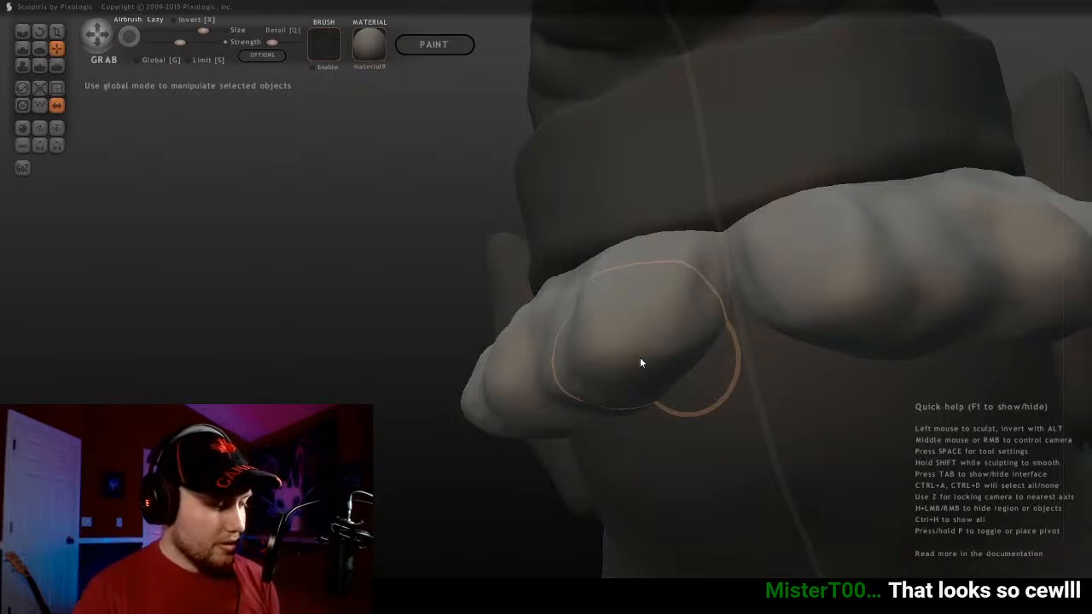
pyautogui.moveTo(641, 365)
pyautogui.mouseDown(button='middle')
pyautogui.moveTo(743, 298)
pyautogui.moveTo(682, 415)
pyautogui.moveTo(631, 327)
pyautogui.moveTo(654, 366)
pyautogui.mouseUp(button='middle')
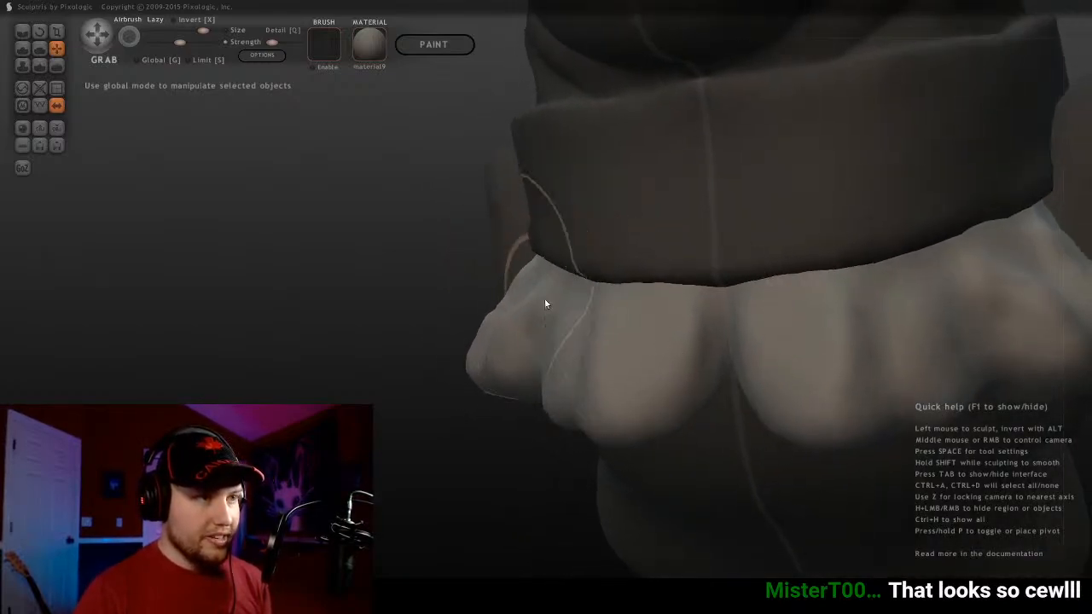
pyautogui.moveTo(546, 305); pyautogui.dragTo(799, 288, button='middle')
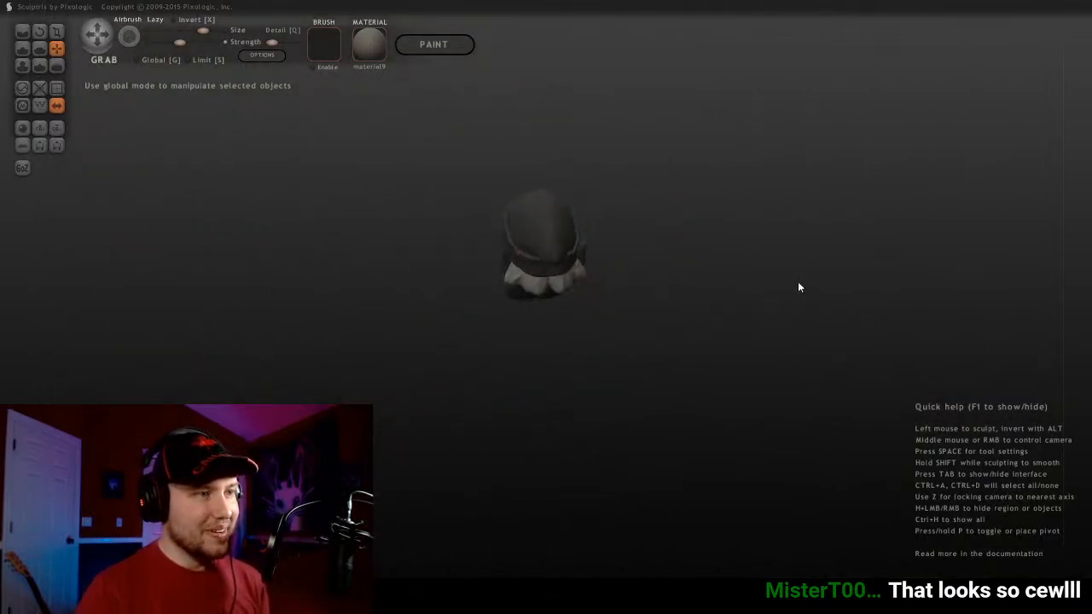
pyautogui.scroll(8, 797, 285)
pyautogui.moveTo(497, 283); pyautogui.dragTo(815, 341, button='middle')
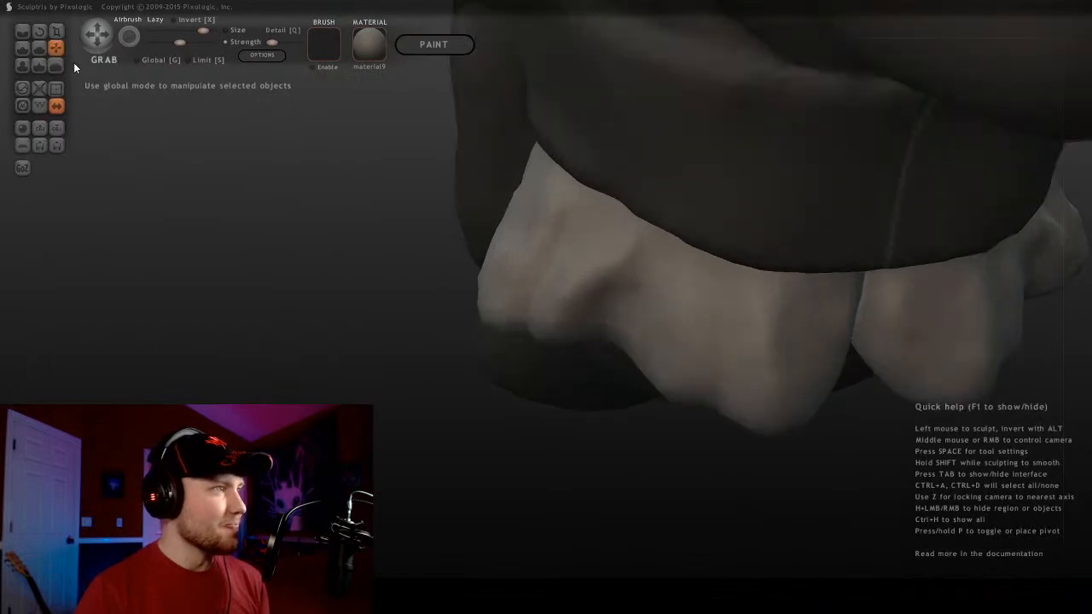
pyautogui.click(22, 32)
pyautogui.moveTo(648, 256); pyautogui.dragTo(773, 237, button='middle')
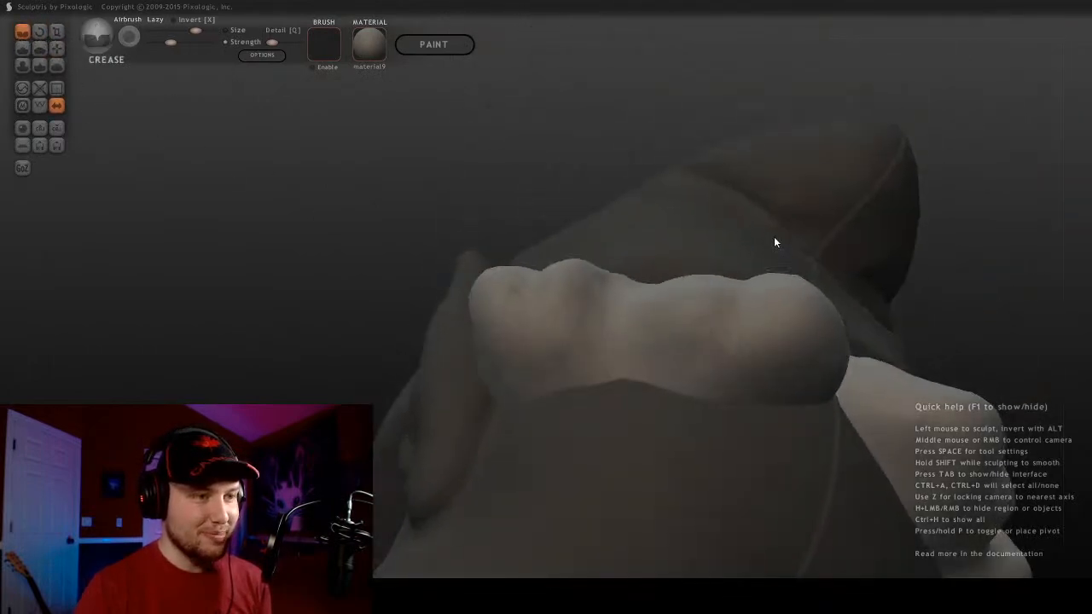
pyautogui.moveTo(742, 308); pyautogui.dragTo(683, 427, button='middle')
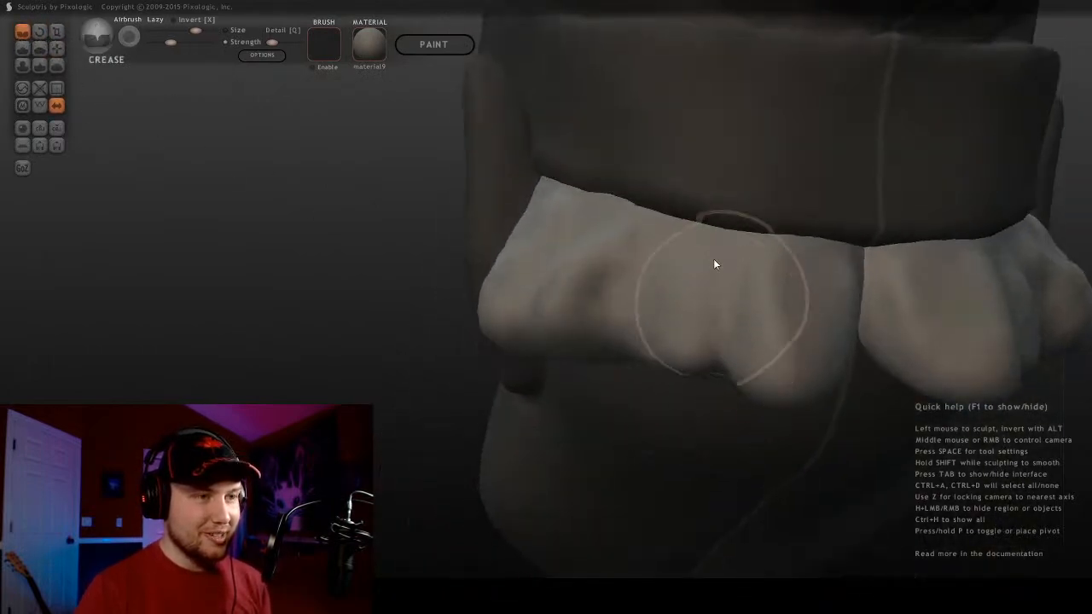
pyautogui.click(55, 49)
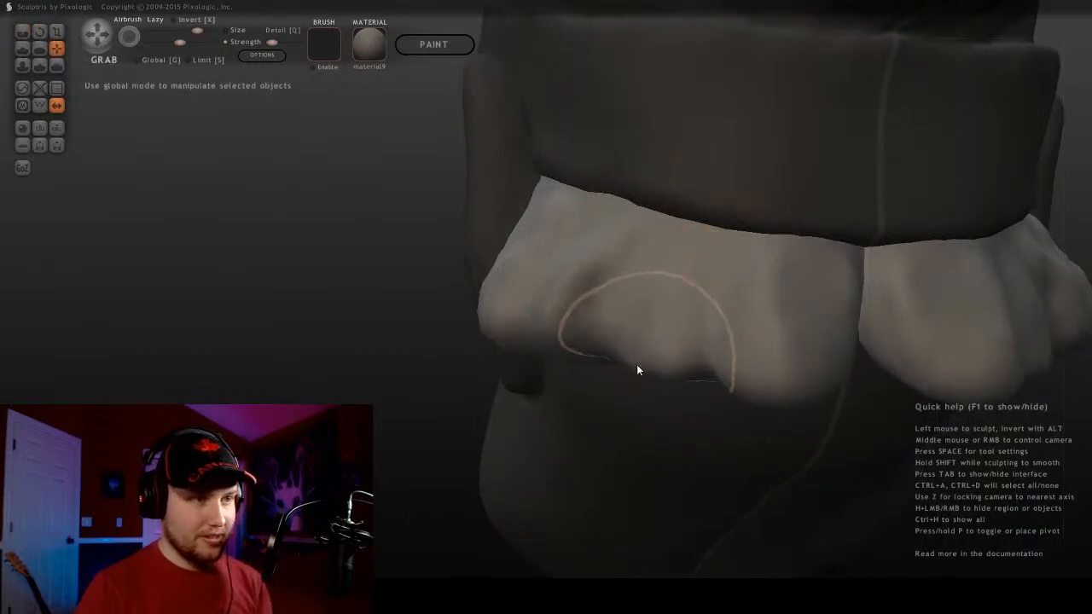
pyautogui.moveTo(650, 368)
pyautogui.mouseDown(button='middle')
pyautogui.moveTo(575, 345)
pyautogui.moveTo(612, 374)
pyautogui.moveTo(628, 358)
pyautogui.moveTo(685, 367)
pyautogui.moveTo(647, 241)
pyautogui.moveTo(643, 396)
pyautogui.moveTo(743, 236)
pyautogui.moveTo(950, 316)
pyautogui.moveTo(489, 281)
pyautogui.moveTo(771, 253)
pyautogui.moveTo(464, 239)
pyautogui.moveTo(290, 247)
pyautogui.moveTo(478, 281)
pyautogui.moveTo(363, 246)
pyautogui.moveTo(646, 239)
pyautogui.moveTo(427, 227)
pyautogui.moveTo(418, 237)
pyautogui.moveTo(827, 282)
pyautogui.moveTo(770, 279)
pyautogui.moveTo(668, 243)
pyautogui.mouseUp(button='middle')
pyautogui.moveTo(580, 223); pyautogui.dragTo(554, 256, button='middle')
# Add a new sphere object to the scene at the side of the head, in front of the ear
pyautogui.click(24, 134)
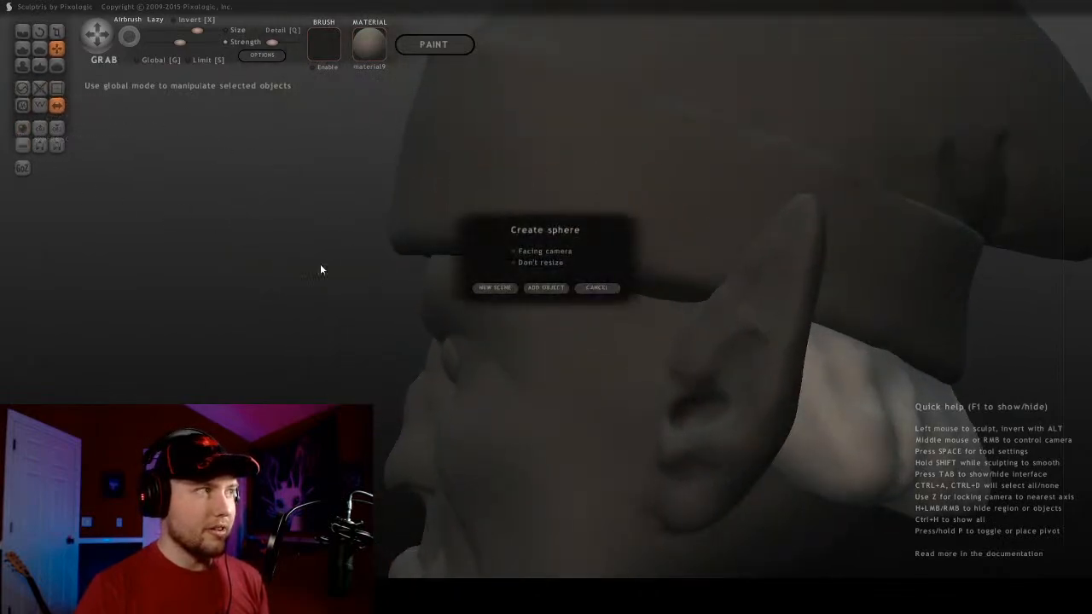
pyautogui.click(535, 290)
pyautogui.click(636, 303)
pyautogui.scroll(-3, 570, 320)
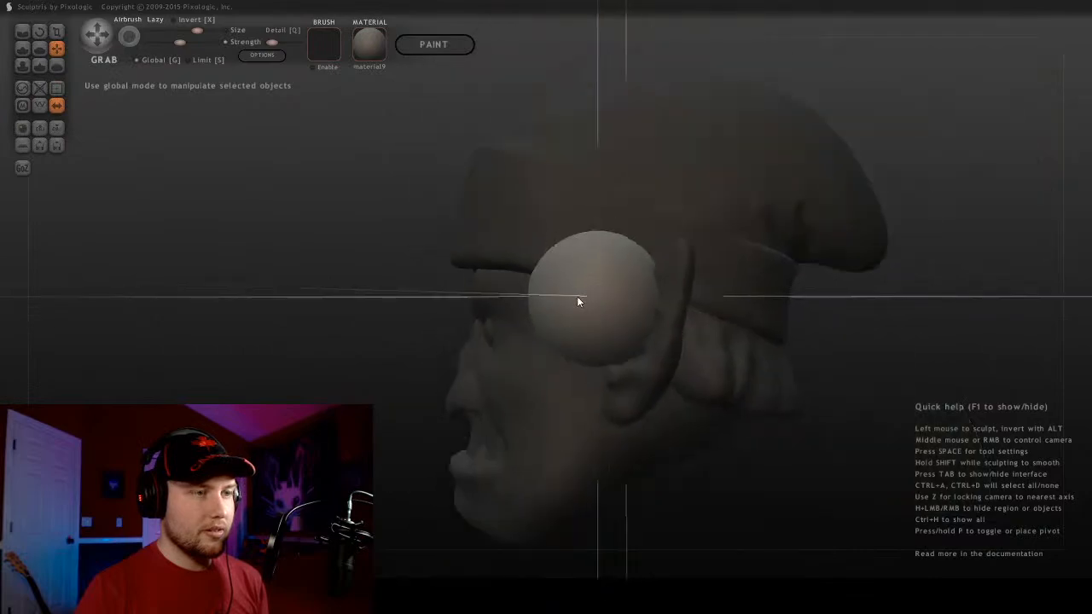
pyautogui.moveTo(577, 300); pyautogui.dragTo(275, 240, button='middle')
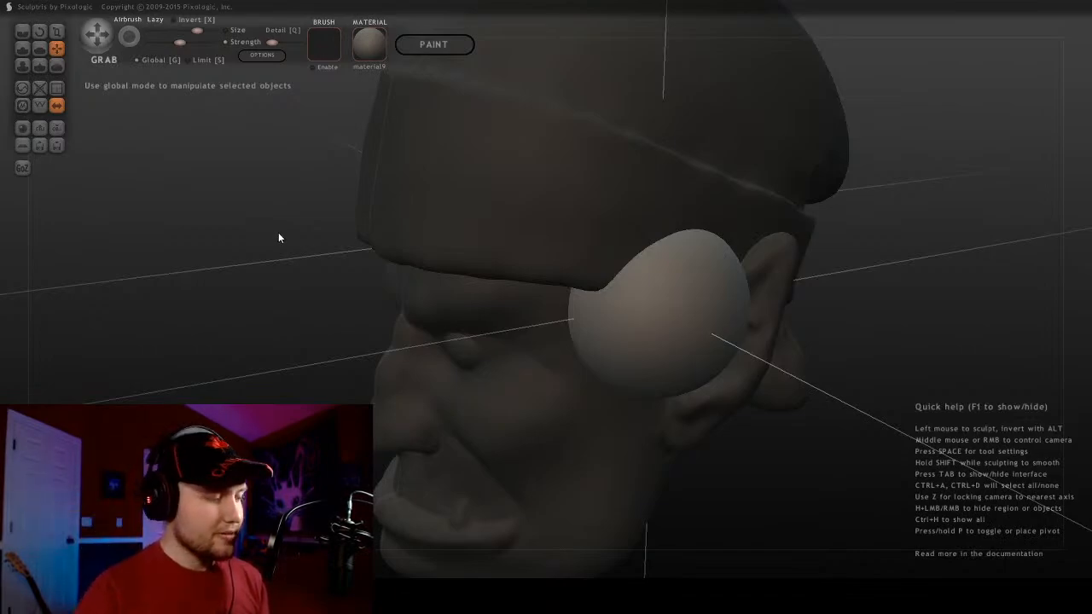
pyautogui.moveTo(278, 238); pyautogui.dragTo(478, 213, button='middle')
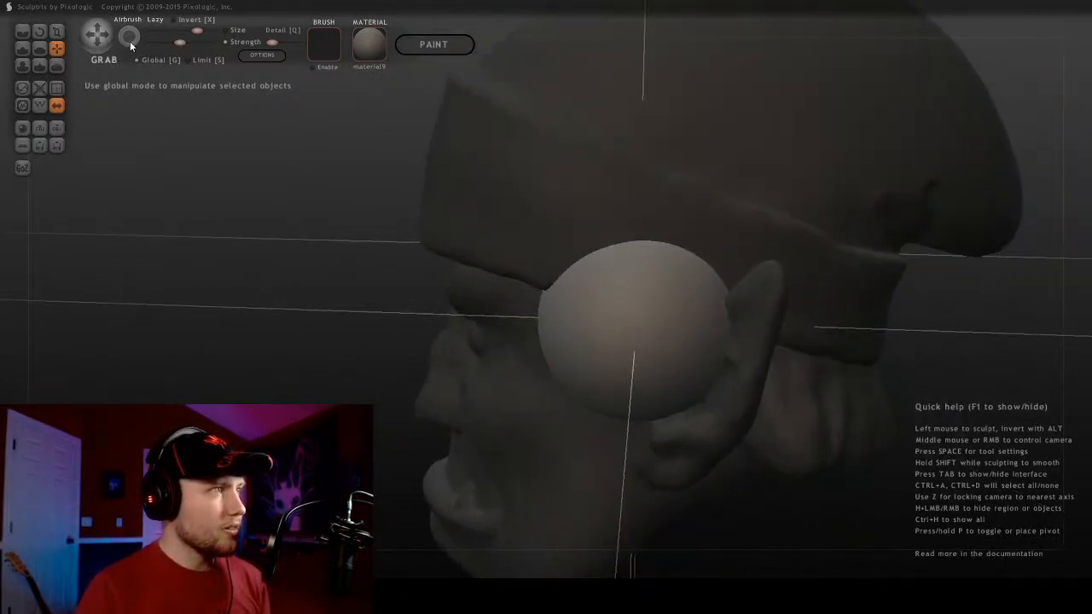
# Scale the new sphere down and move it globally to tuck under the hat brim in front of the ear
pyautogui.click(57, 32)
pyautogui.moveTo(629, 255); pyautogui.dragTo(408, 429)
pyautogui.moveTo(454, 416); pyautogui.dragTo(616, 316, button='right')
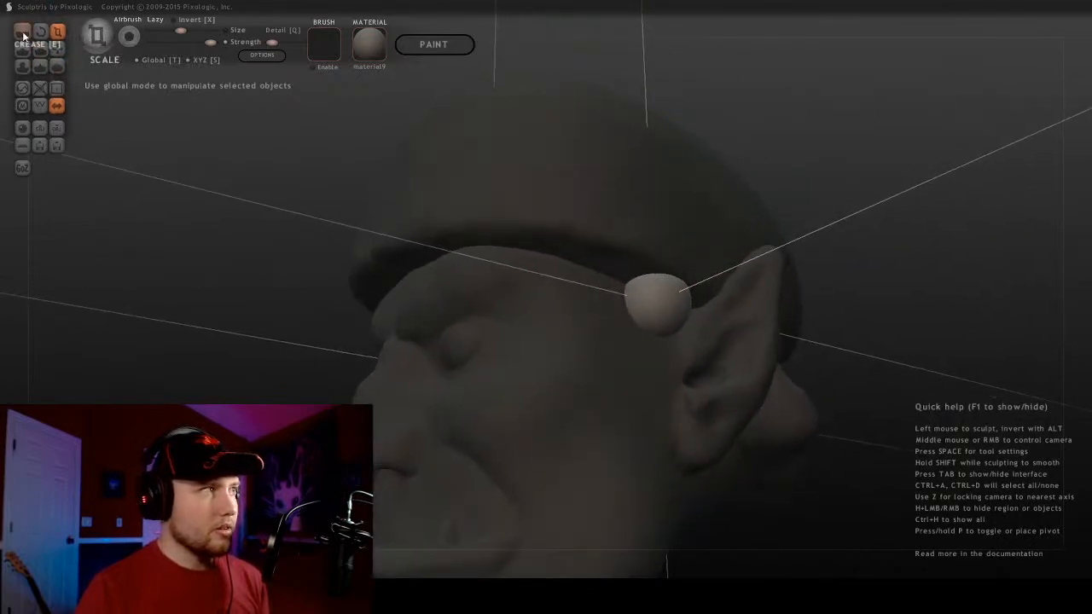
pyautogui.click(56, 47)
pyautogui.scroll(3, 737, 255)
pyautogui.moveTo(736, 255); pyautogui.dragTo(735, 341, button='right')
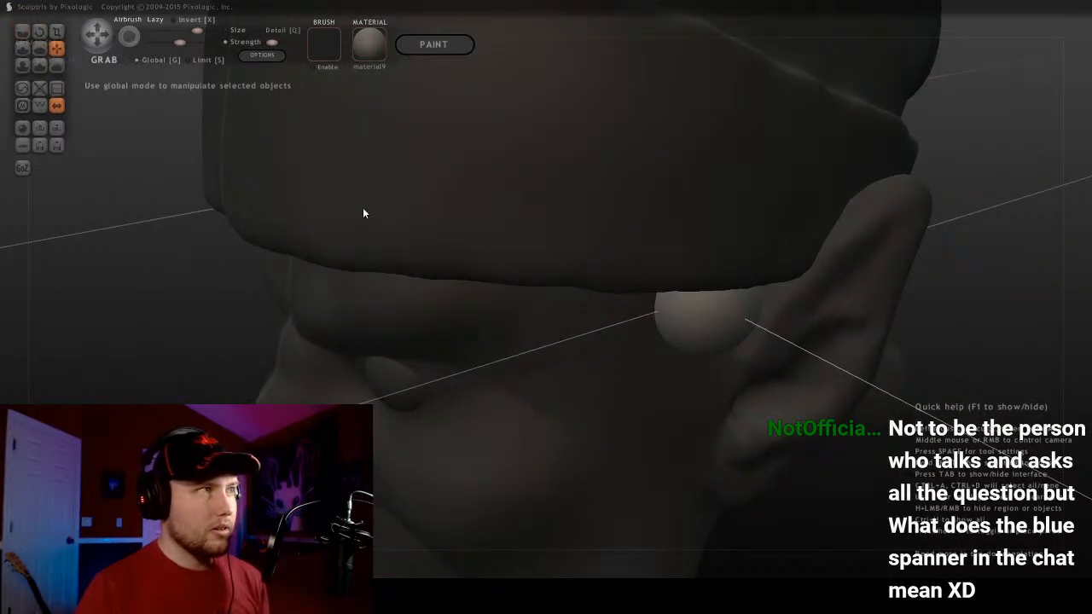
# Turn Global off for the Grab brush and pull the sphere's front side forward along the hat brim
pyautogui.click(141, 62)
pyautogui.moveTo(749, 254)
pyautogui.mouseDown(button='right')
pyautogui.moveTo(741, 338)
pyautogui.moveTo(824, 332)
pyautogui.moveTo(756, 305)
pyautogui.moveTo(794, 307)
pyautogui.moveTo(855, 337)
pyautogui.mouseUp(button='right')
pyautogui.scroll(2, 819, 327)
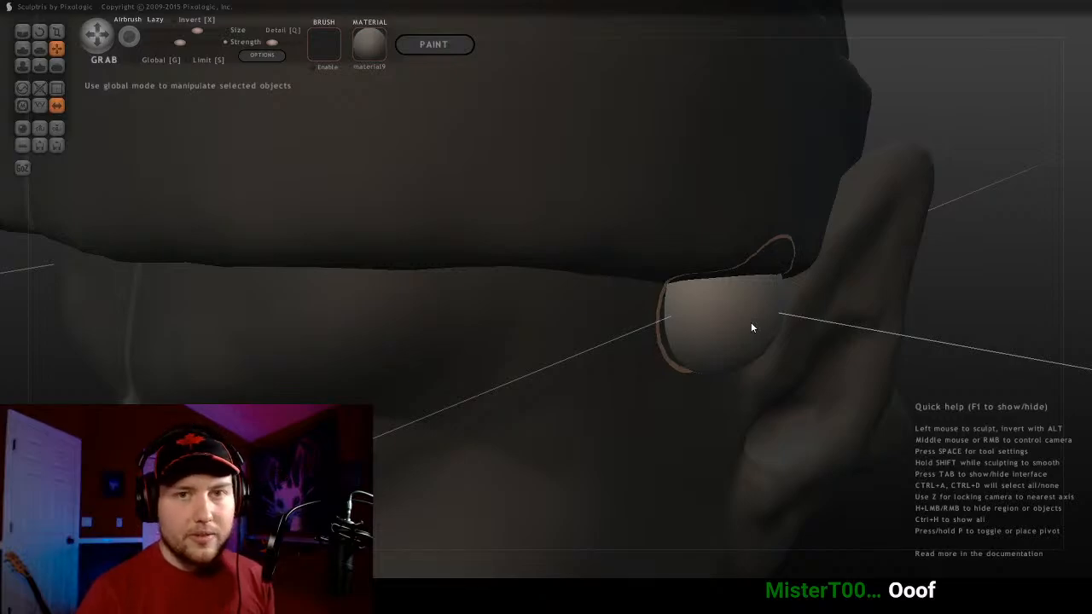
pyautogui.moveTo(790, 329)
pyautogui.mouseDown(button='middle')
pyautogui.moveTo(759, 334)
pyautogui.moveTo(790, 349)
pyautogui.mouseUp(button='middle')
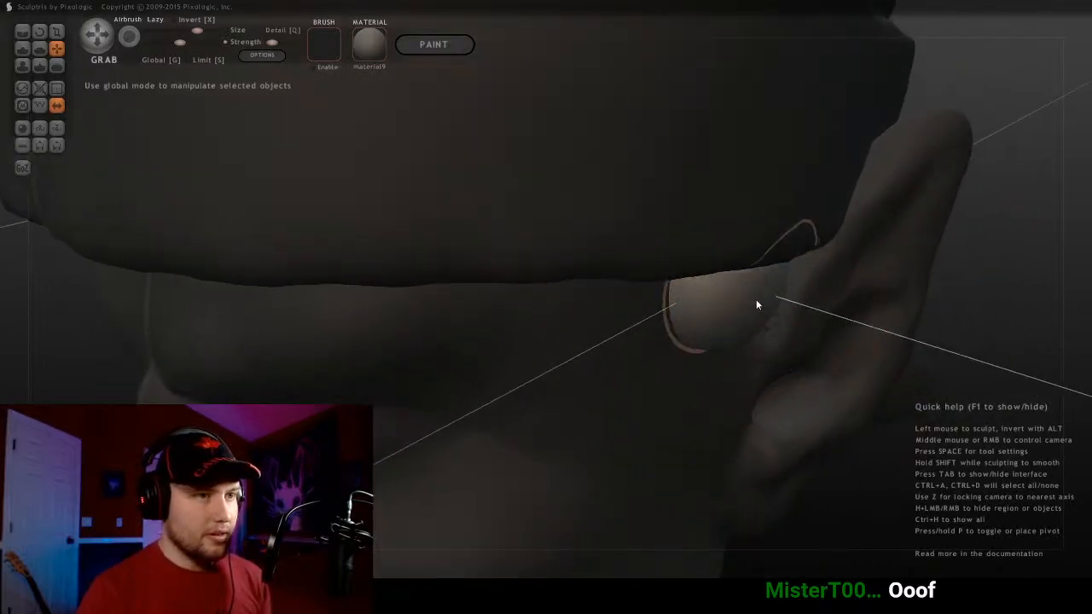
pyautogui.moveTo(870, 344)
pyautogui.mouseDown(button='middle')
pyautogui.moveTo(776, 350)
pyautogui.moveTo(662, 261)
pyautogui.mouseUp(button='middle')
pyautogui.scroll(1, 710, 376)
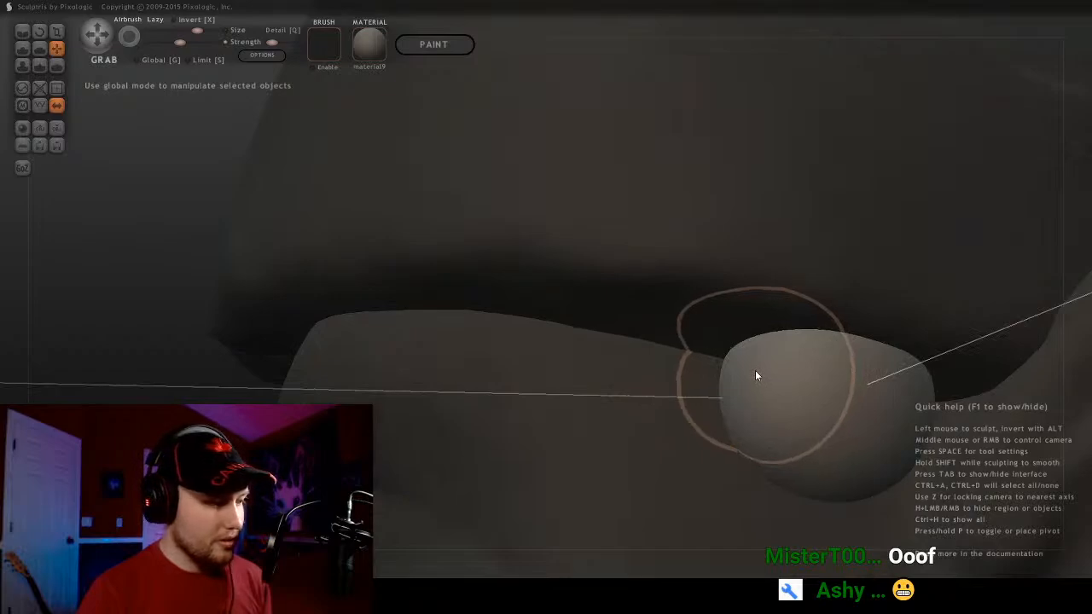
pyautogui.moveTo(756, 373); pyautogui.dragTo(696, 347)
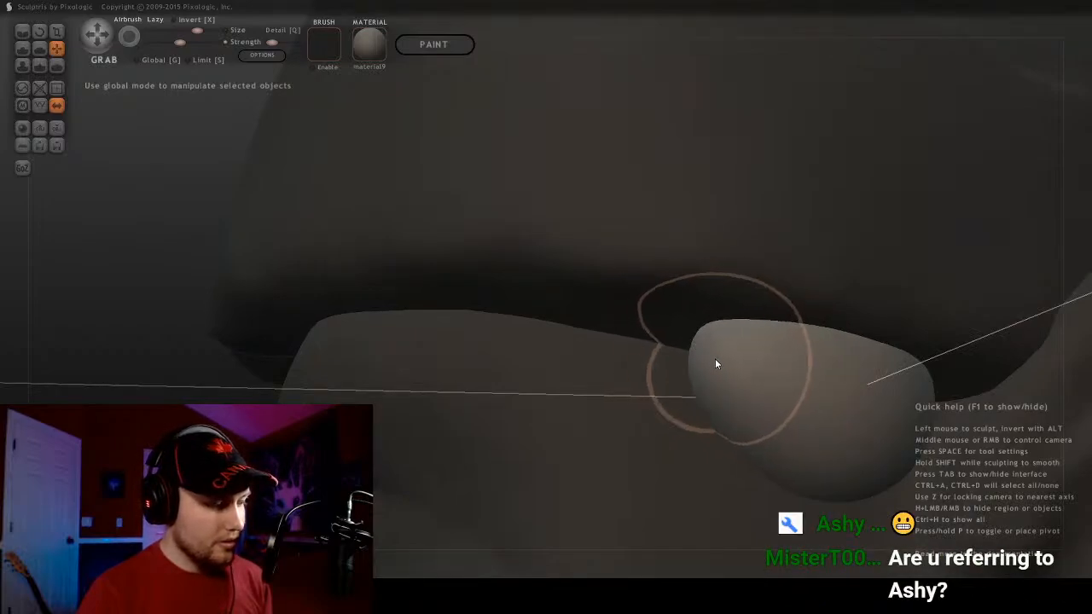
# Stretch the back side of the sphere along the brim until it meets the ear
pyautogui.moveTo(739, 385)
pyautogui.mouseDown(button='middle')
pyautogui.moveTo(589, 353)
pyautogui.moveTo(663, 371)
pyautogui.moveTo(626, 390)
pyautogui.mouseUp(button='middle')
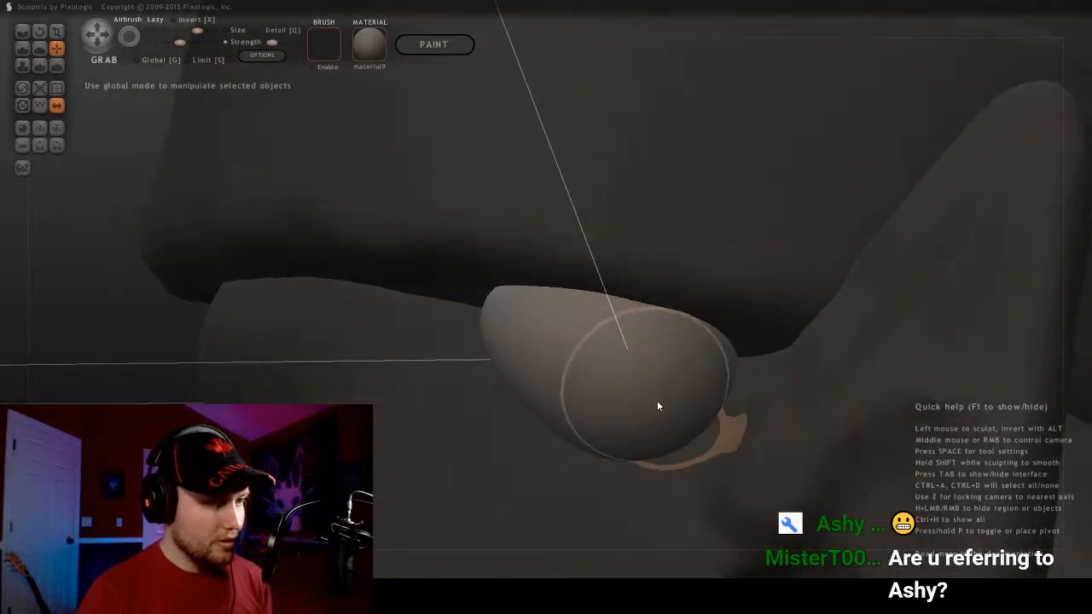
pyautogui.moveTo(714, 383); pyautogui.dragTo(689, 382, button='middle')
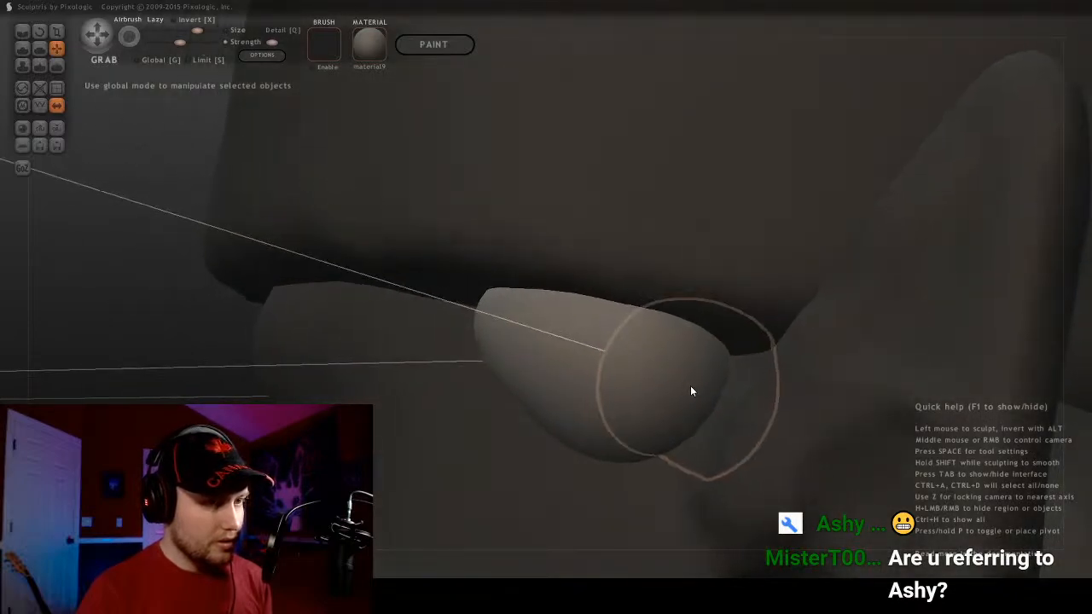
pyautogui.moveTo(691, 389)
pyautogui.mouseDown()
pyautogui.moveTo(771, 391)
pyautogui.moveTo(768, 373)
pyautogui.moveTo(807, 362)
pyautogui.mouseUp()
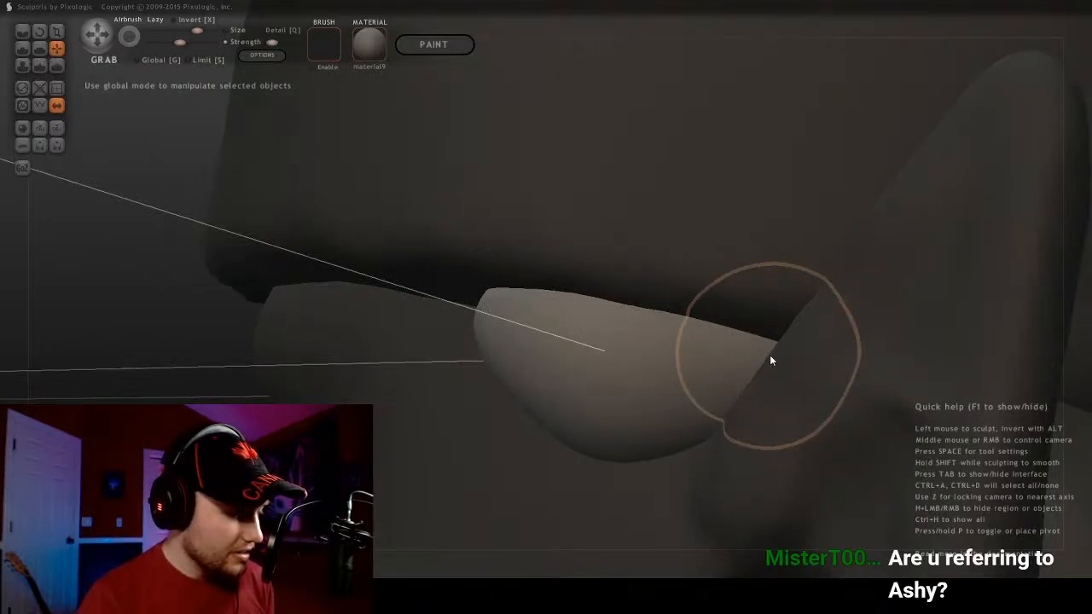
pyautogui.moveTo(770, 361)
pyautogui.mouseDown(button='middle')
pyautogui.moveTo(736, 375)
pyautogui.moveTo(675, 324)
pyautogui.moveTo(823, 352)
pyautogui.mouseUp(button='middle')
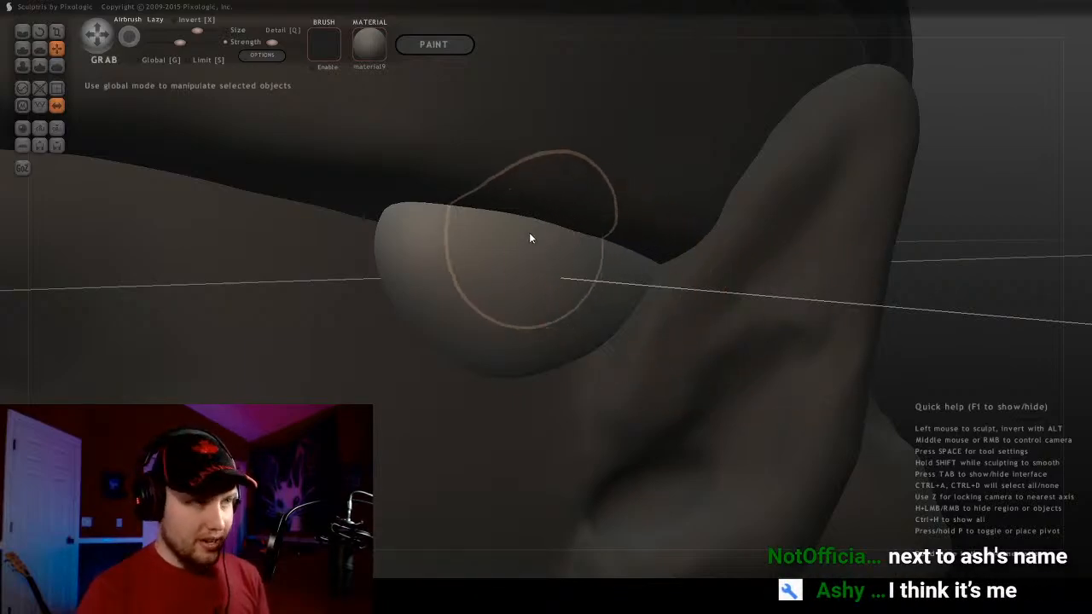
# Pull the lower side of the sphere in front of the ear down and forward with the Grab brush
pyautogui.moveTo(530, 237); pyautogui.dragTo(564, 249, button='middle')
pyautogui.keyDown('alt'); pyautogui.moveTo(461, 244); pyautogui.dragTo(655, 264, button='middle'); pyautogui.keyUp('alt')
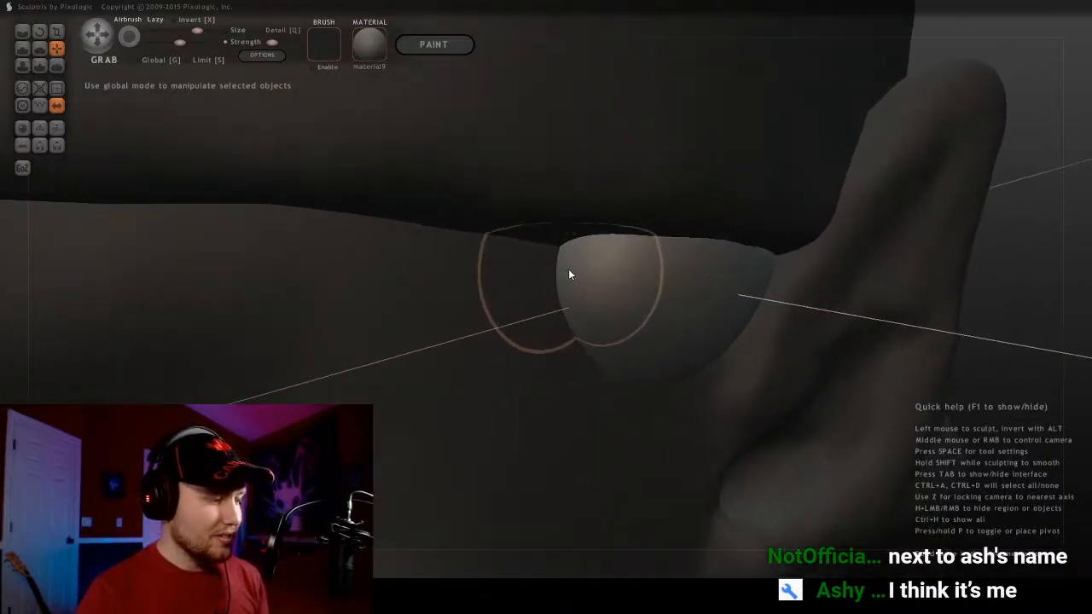
pyautogui.moveTo(547, 246)
pyautogui.mouseDown(button='middle')
pyautogui.moveTo(564, 247)
pyautogui.moveTo(578, 273)
pyautogui.mouseUp(button='middle')
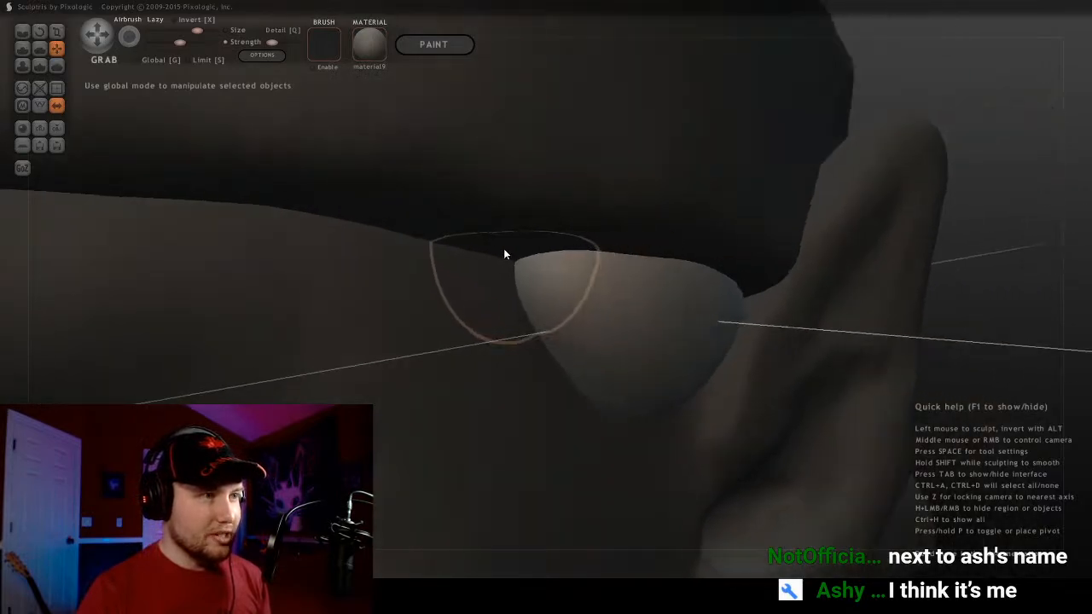
pyautogui.moveTo(504, 251)
pyautogui.mouseDown(button='middle')
pyautogui.moveTo(738, 266)
pyautogui.moveTo(592, 246)
pyautogui.moveTo(665, 273)
pyautogui.moveTo(759, 277)
pyautogui.moveTo(635, 204)
pyautogui.moveTo(670, 188)
pyautogui.moveTo(578, 187)
pyautogui.moveTo(549, 236)
pyautogui.moveTo(519, 208)
pyautogui.moveTo(693, 200)
pyautogui.moveTo(439, 215)
pyautogui.moveTo(831, 299)
pyautogui.moveTo(722, 299)
pyautogui.moveTo(639, 244)
pyautogui.moveTo(687, 247)
pyautogui.moveTo(434, 200)
pyautogui.moveTo(640, 299)
pyautogui.mouseUp(button='middle')
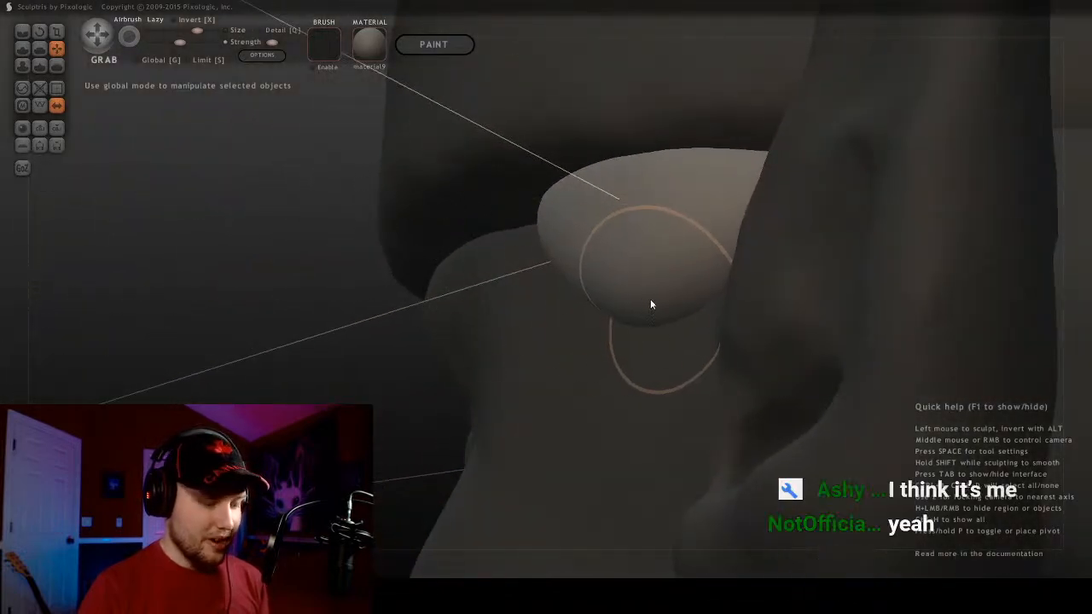
pyautogui.moveTo(650, 304)
pyautogui.mouseDown()
pyautogui.moveTo(627, 293)
pyautogui.moveTo(601, 331)
pyautogui.moveTo(558, 334)
pyautogui.mouseUp()
pyautogui.moveTo(558, 334)
pyautogui.mouseDown(button='middle')
pyautogui.moveTo(755, 245)
pyautogui.moveTo(837, 262)
pyautogui.mouseUp(button='middle')
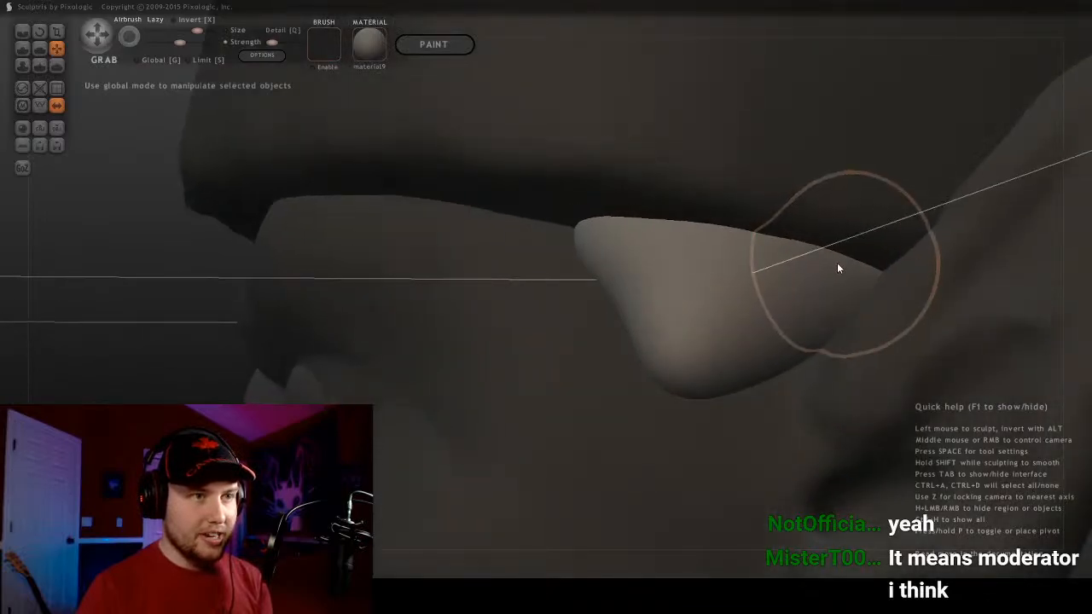
pyautogui.moveTo(883, 307)
pyautogui.mouseDown(button='middle')
pyautogui.moveTo(757, 297)
pyautogui.moveTo(721, 330)
pyautogui.mouseUp(button='middle')
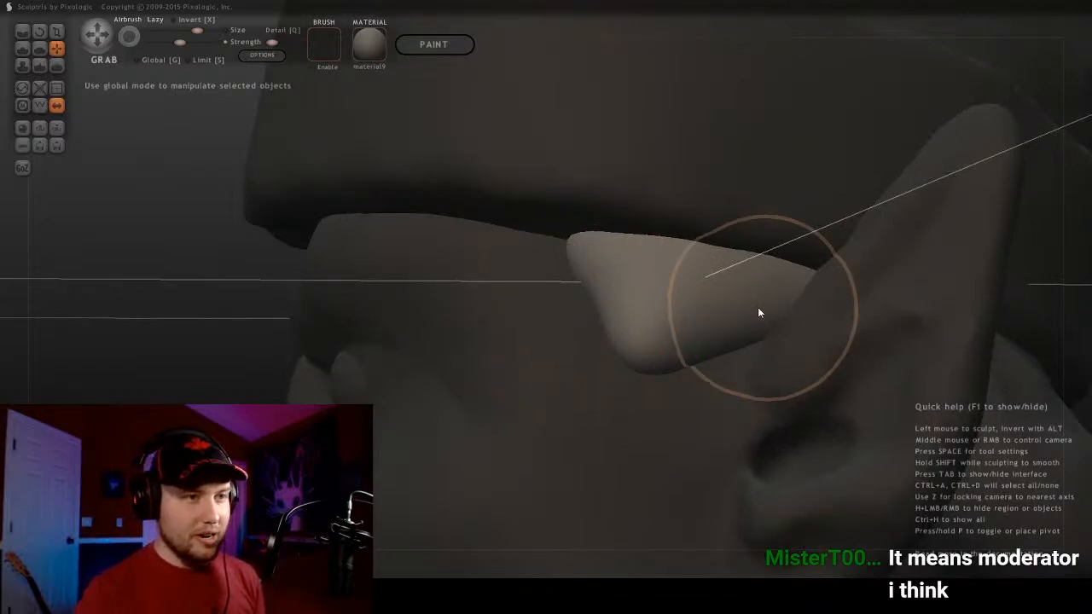
# Enlarge the Grab brush and stretch the tuft's lower tip further down into a tapered wedge
pyautogui.moveTo(757, 313)
pyautogui.mouseDown(button='middle')
pyautogui.moveTo(519, 317)
pyautogui.moveTo(535, 264)
pyautogui.moveTo(386, 273)
pyautogui.moveTo(308, 295)
pyautogui.moveTo(595, 290)
pyautogui.moveTo(417, 259)
pyautogui.moveTo(369, 288)
pyautogui.moveTo(794, 219)
pyautogui.mouseUp(button='middle')
pyautogui.scroll(3, 791, 168)
pyautogui.moveTo(792, 168); pyautogui.dragTo(723, 159, button='middle')
pyautogui.scroll(3, 723, 160)
pyautogui.press(']')
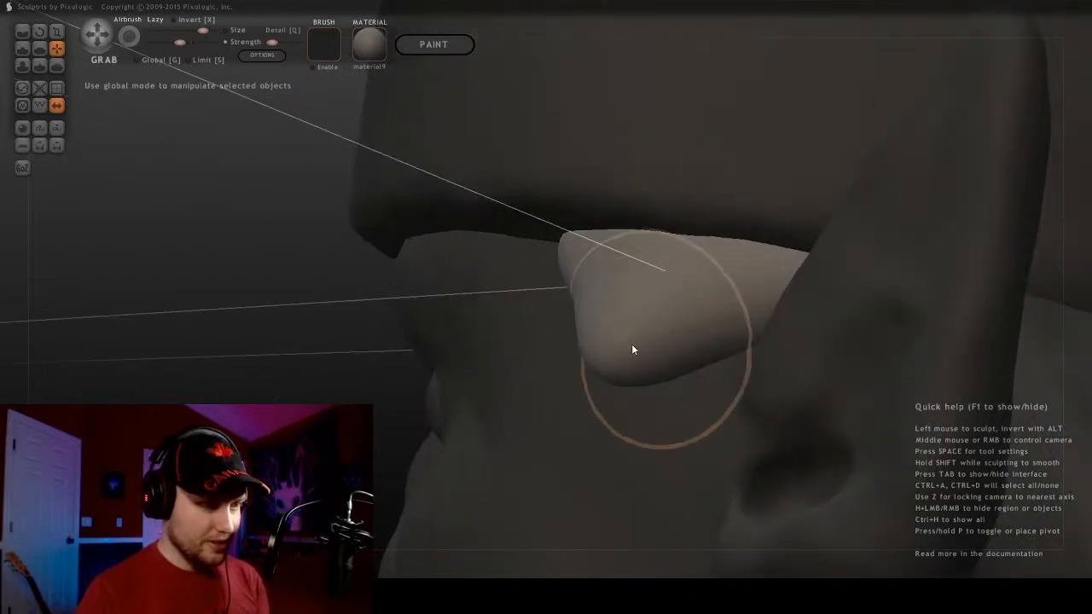
pyautogui.press(']')
pyautogui.press('[')
pyautogui.moveTo(628, 357); pyautogui.dragTo(624, 406)
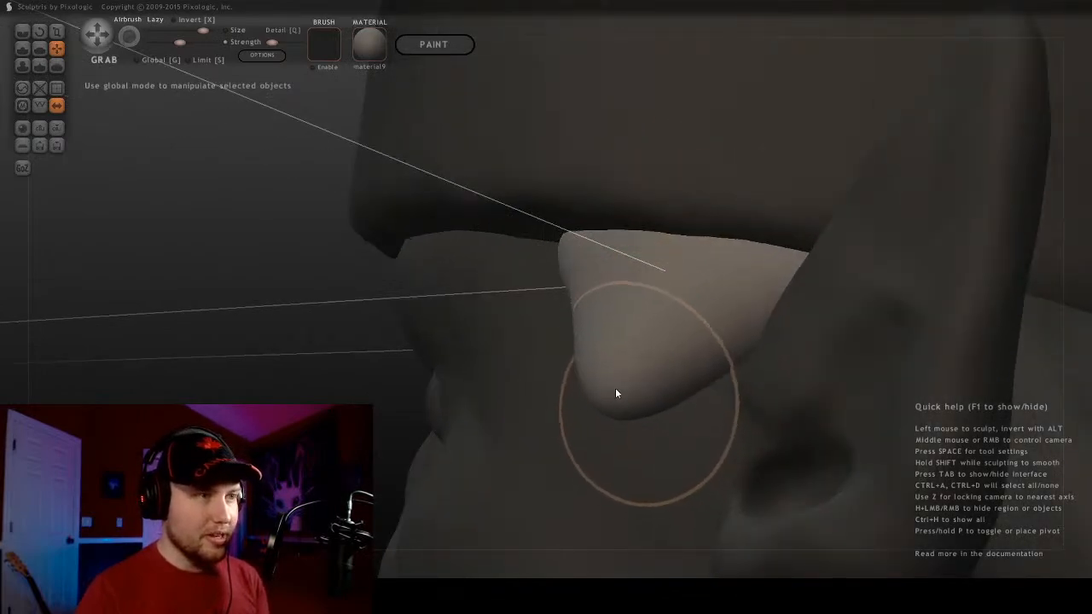
pyautogui.moveTo(564, 258); pyautogui.dragTo(696, 288, button='middle')
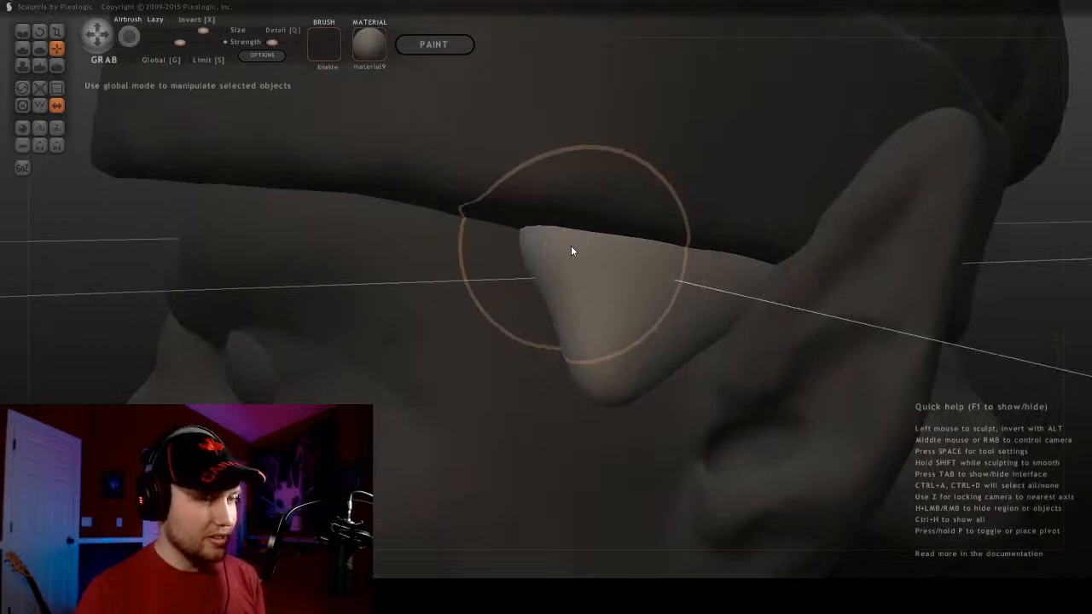
pyautogui.moveTo(429, 260)
pyautogui.mouseDown(button='middle')
pyautogui.moveTo(479, 274)
pyautogui.moveTo(500, 263)
pyautogui.mouseUp(button='middle')
pyautogui.scroll(-5, 500, 263)
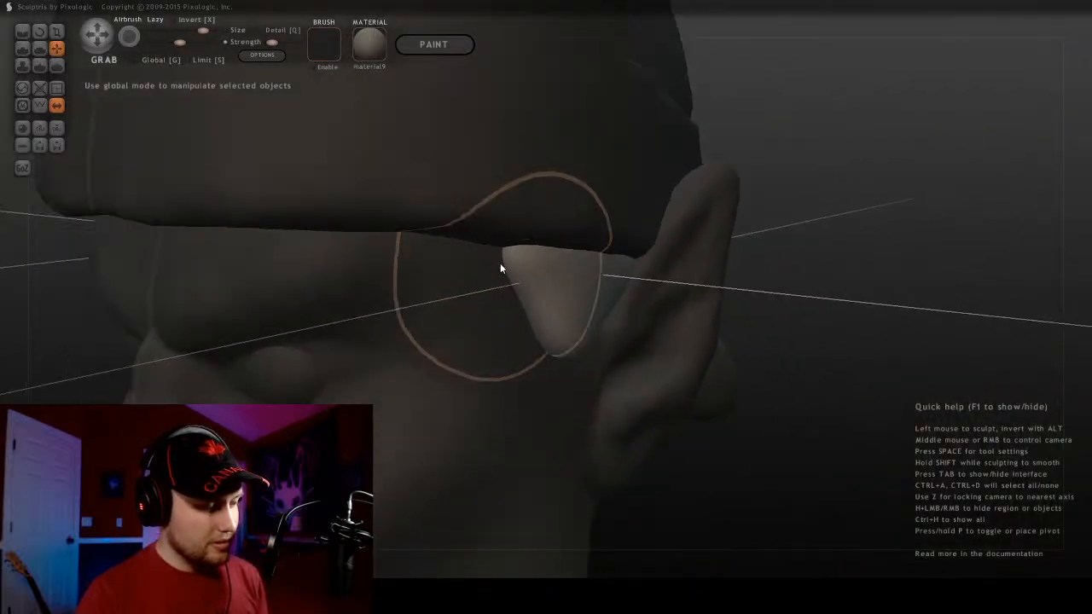
pyautogui.moveTo(808, 311); pyautogui.dragTo(708, 256, button='middle')
# Carve strand grooves into the tuft's back, upper front and lower front edge with the Crease brush
pyautogui.click(23, 31)
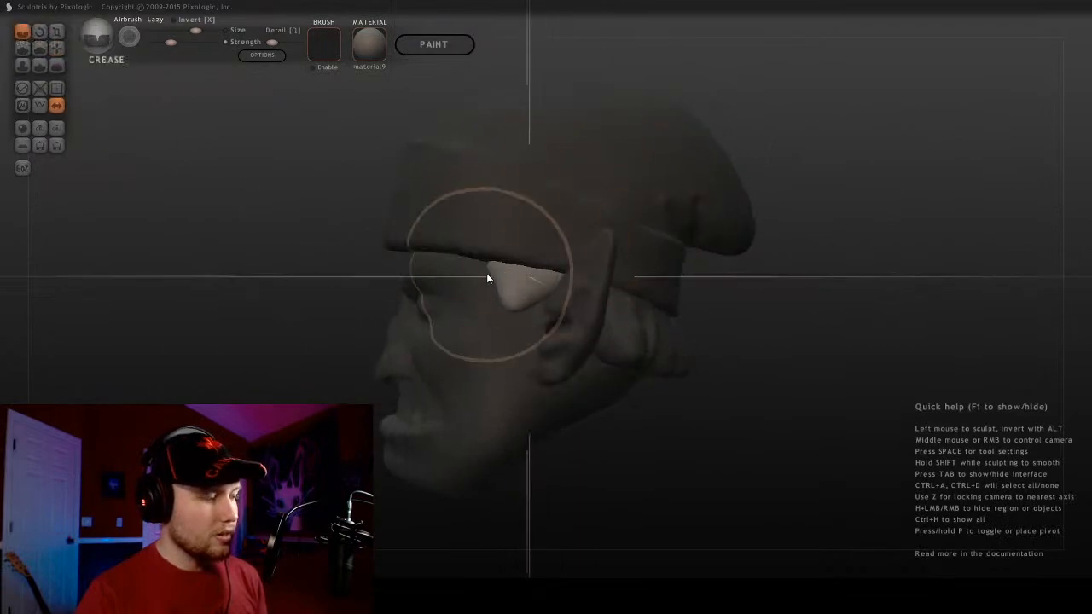
pyautogui.scroll(8, 479, 257)
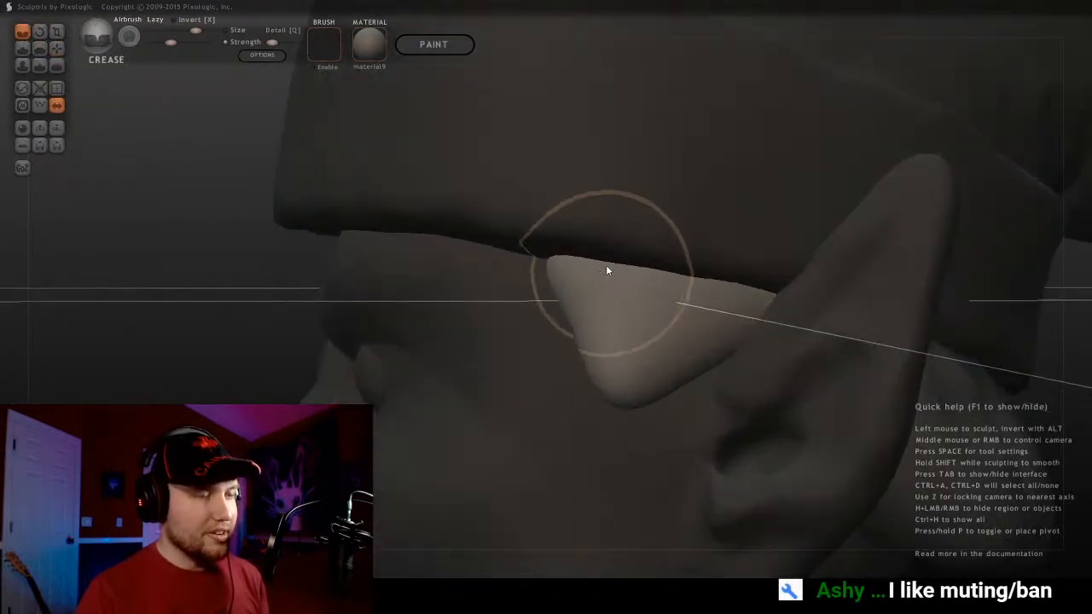
pyautogui.moveTo(606, 270)
pyautogui.mouseDown(button='middle')
pyautogui.moveTo(670, 302)
pyautogui.moveTo(699, 358)
pyautogui.moveTo(709, 324)
pyautogui.mouseUp(button='middle')
pyautogui.moveTo(684, 407)
pyautogui.mouseDown()
pyautogui.moveTo(744, 319)
pyautogui.moveTo(776, 305)
pyautogui.moveTo(758, 327)
pyautogui.moveTo(741, 432)
pyautogui.mouseUp()
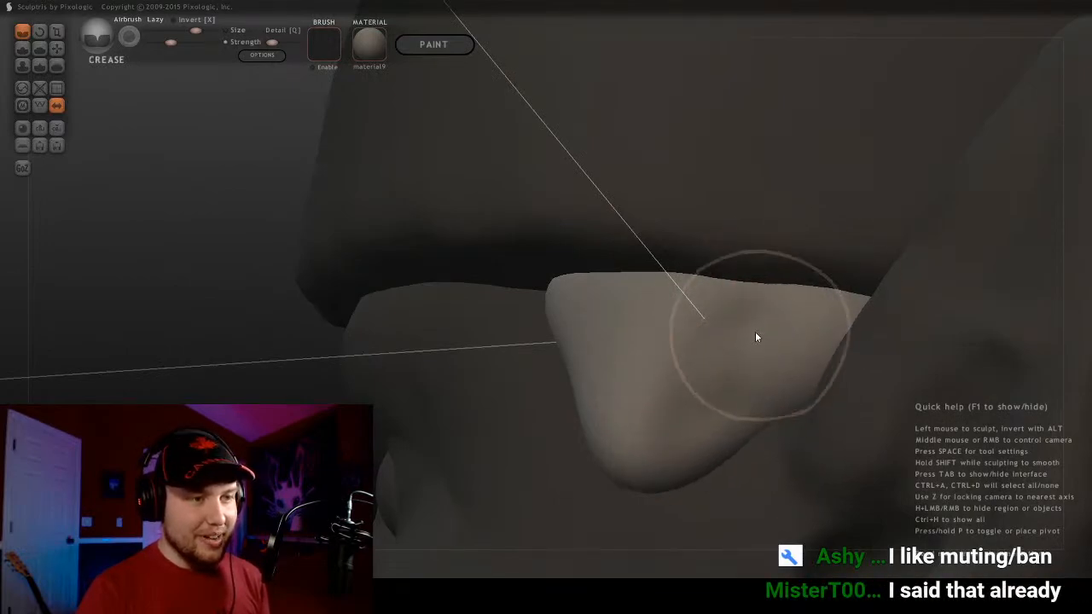
pyautogui.moveTo(755, 333); pyautogui.dragTo(700, 324, button='middle')
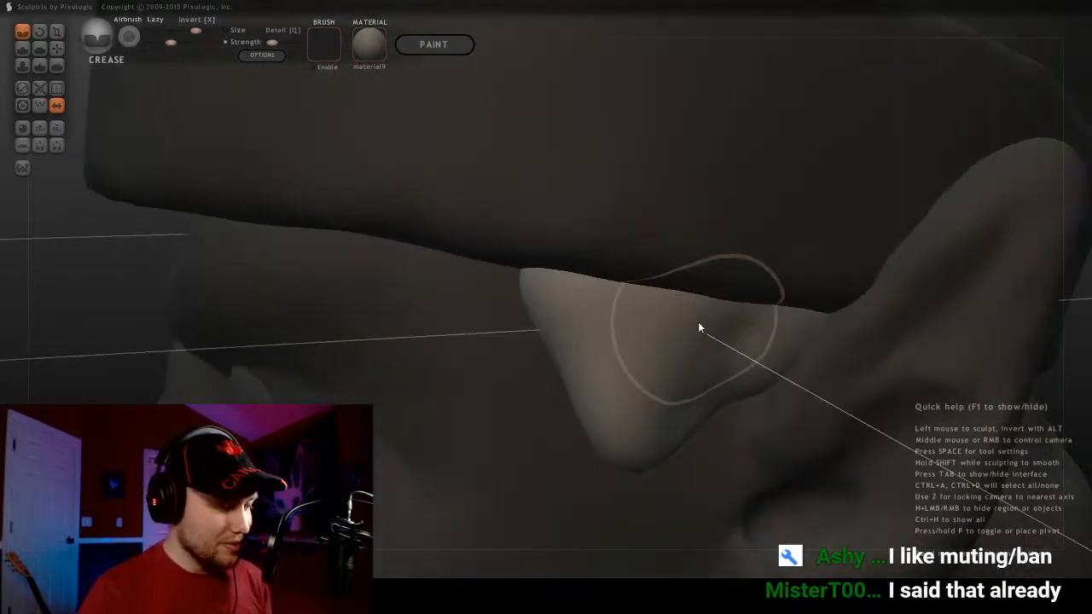
pyautogui.moveTo(698, 327); pyautogui.dragTo(597, 338)
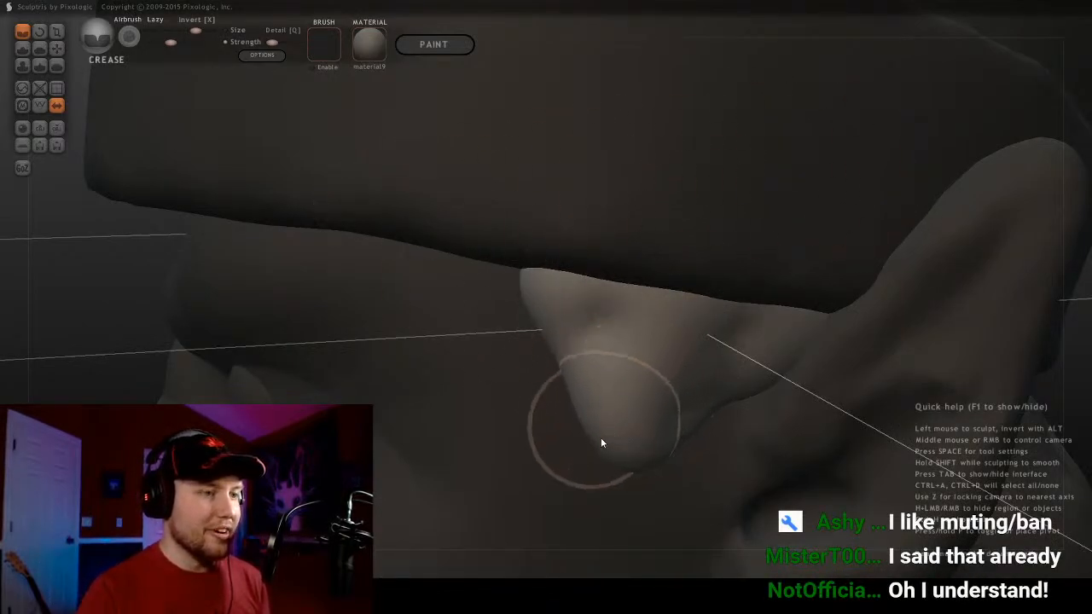
pyautogui.moveTo(604, 404); pyautogui.dragTo(624, 371)
pyautogui.moveTo(645, 196); pyautogui.dragTo(686, 231, button='middle')
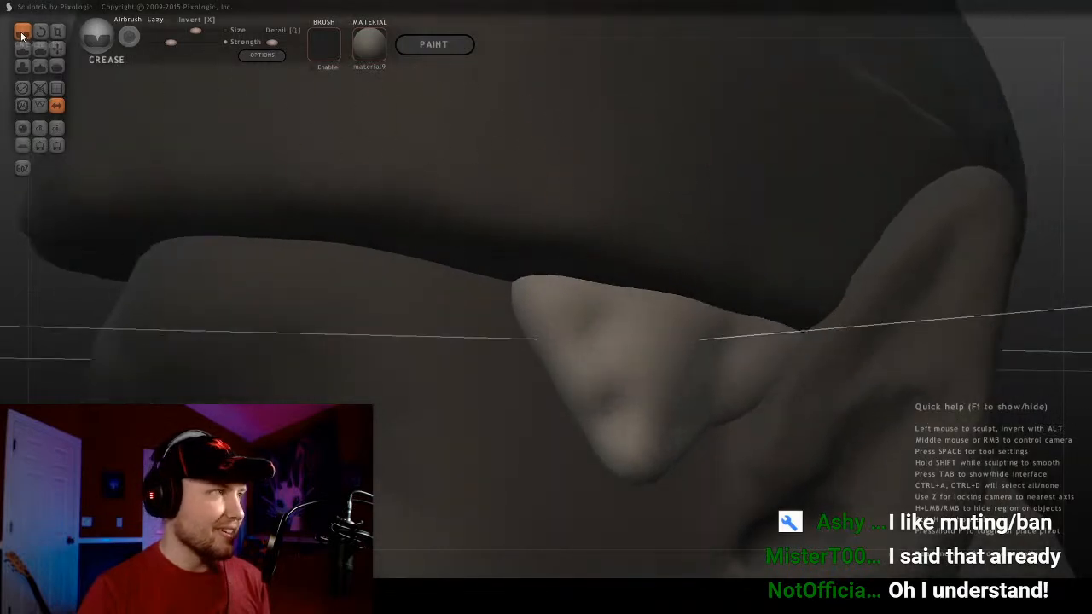
# Shrink the Grab brush, lengthen the tuft's tip downward and adjust its back end where it meets the ear
pyautogui.click(57, 49)
pyautogui.scroll(3, 686, 400)
pyautogui.scroll(-4, 685, 503)
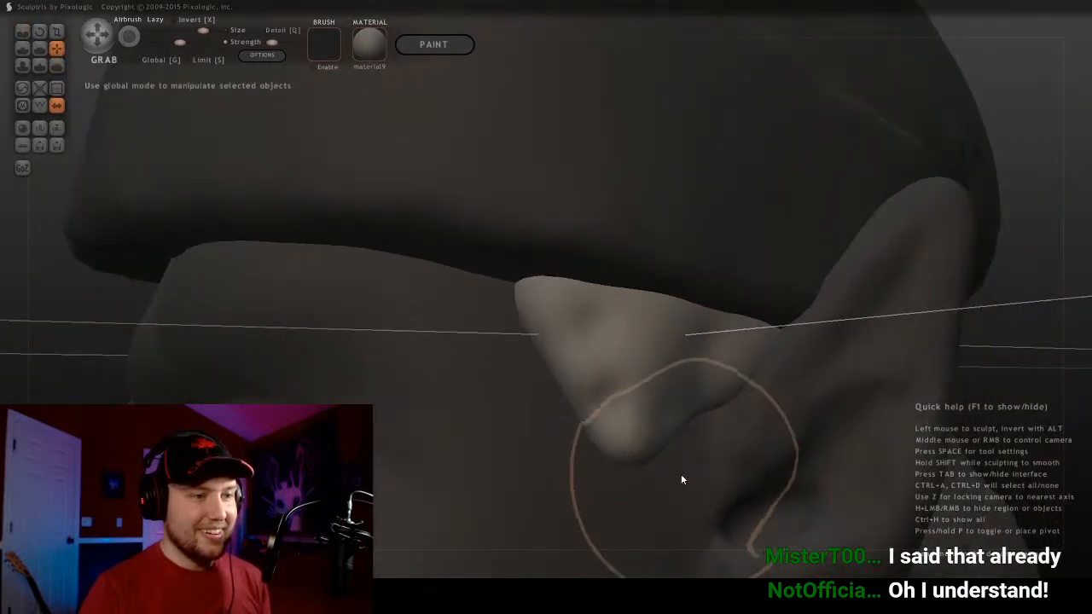
pyautogui.keyDown('shift'); pyautogui.scroll(-3, 639, 446); pyautogui.keyUp('shift')
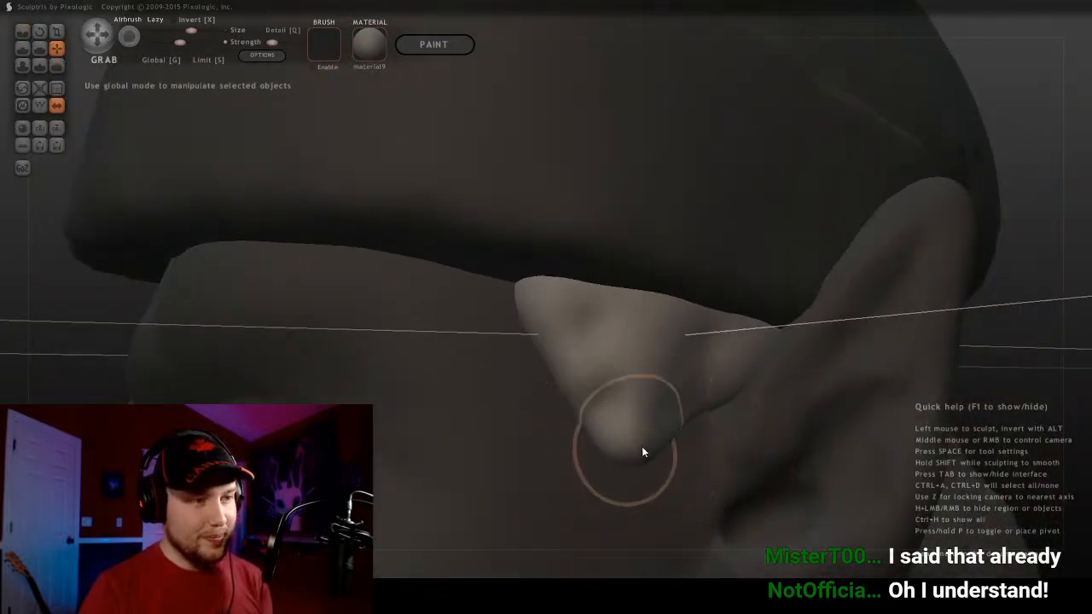
pyautogui.moveTo(642, 447); pyautogui.dragTo(634, 484)
pyautogui.moveTo(646, 446); pyautogui.dragTo(595, 431, button='middle')
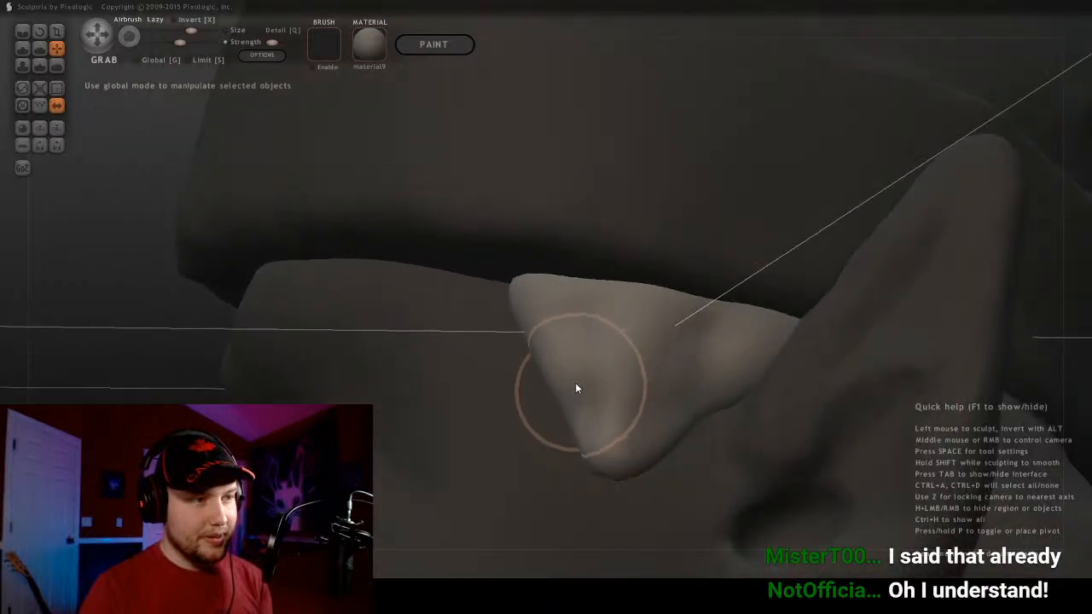
pyautogui.moveTo(575, 388); pyautogui.dragTo(478, 358, button='middle')
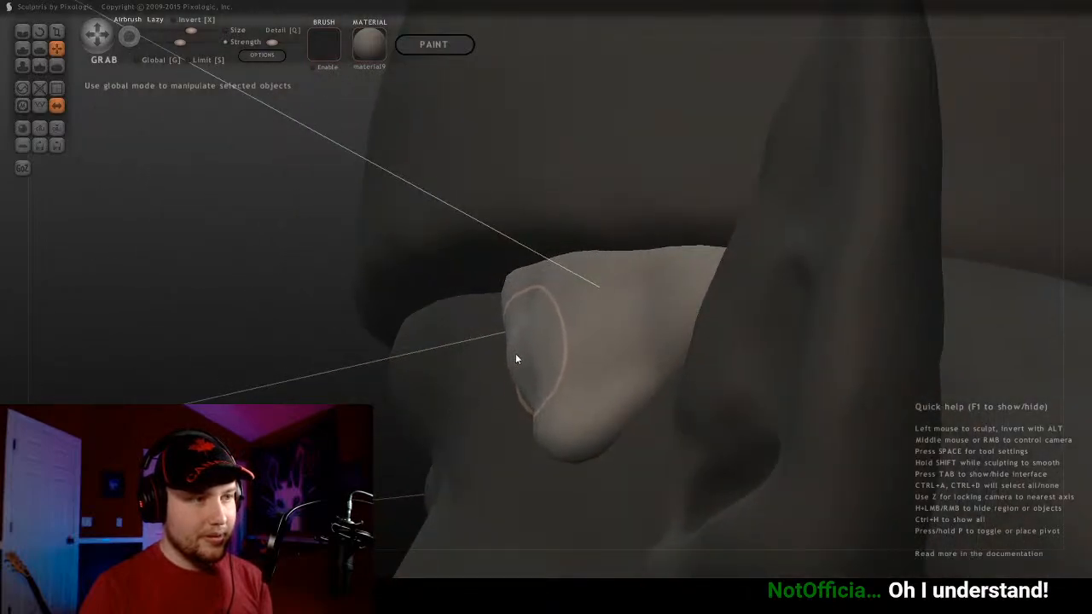
pyautogui.moveTo(609, 321); pyautogui.dragTo(763, 365, button='middle')
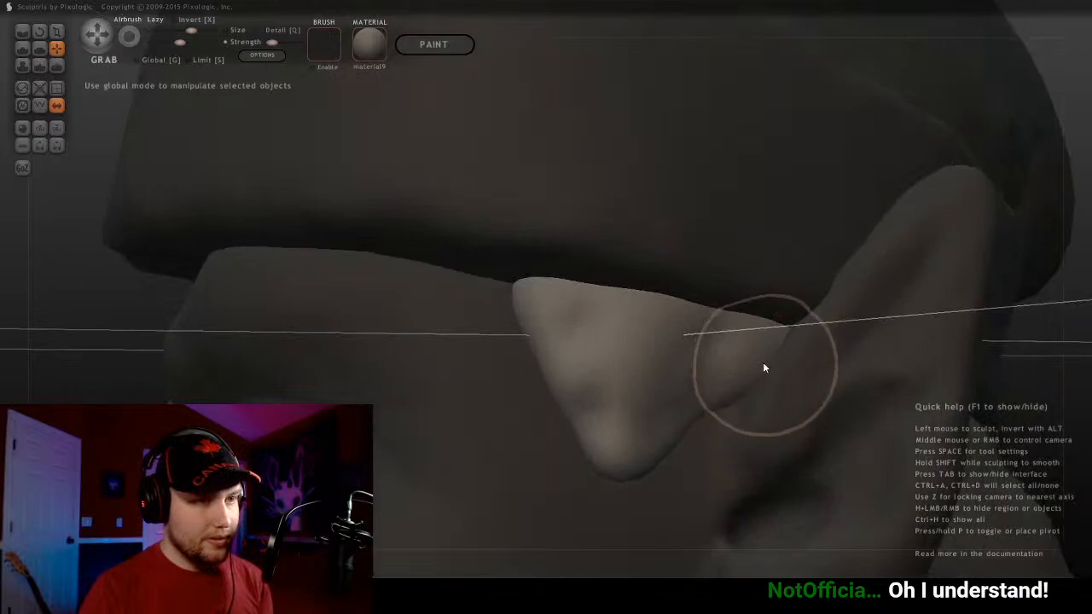
pyautogui.click(791, 349)
pyautogui.click(760, 350)
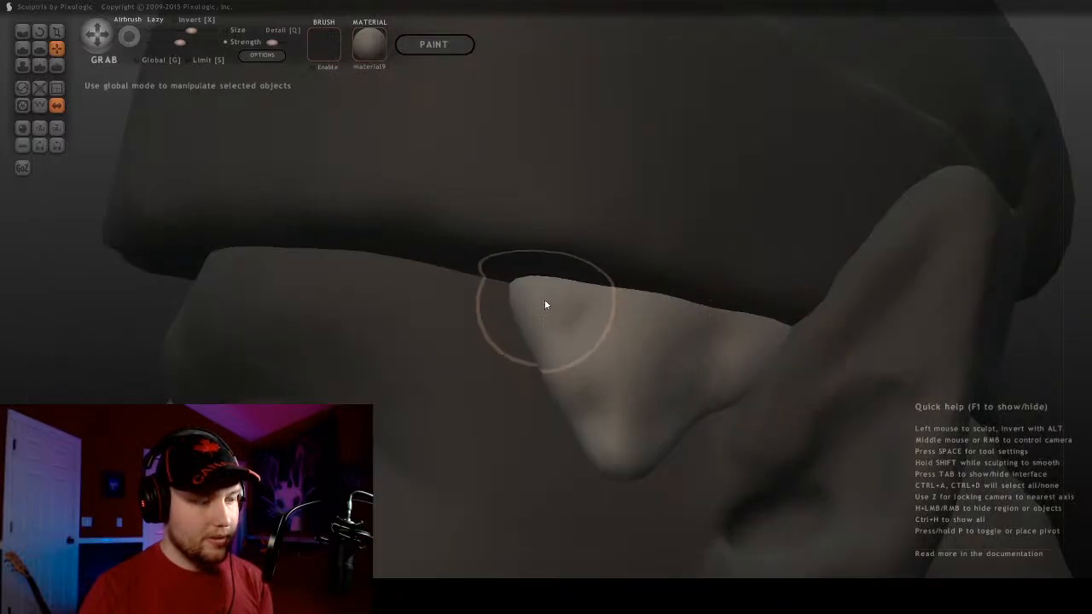
pyautogui.scroll(-4, 595, 299)
pyautogui.moveTo(596, 300); pyautogui.dragTo(560, 316, button='middle')
pyautogui.scroll(8, 617, 341)
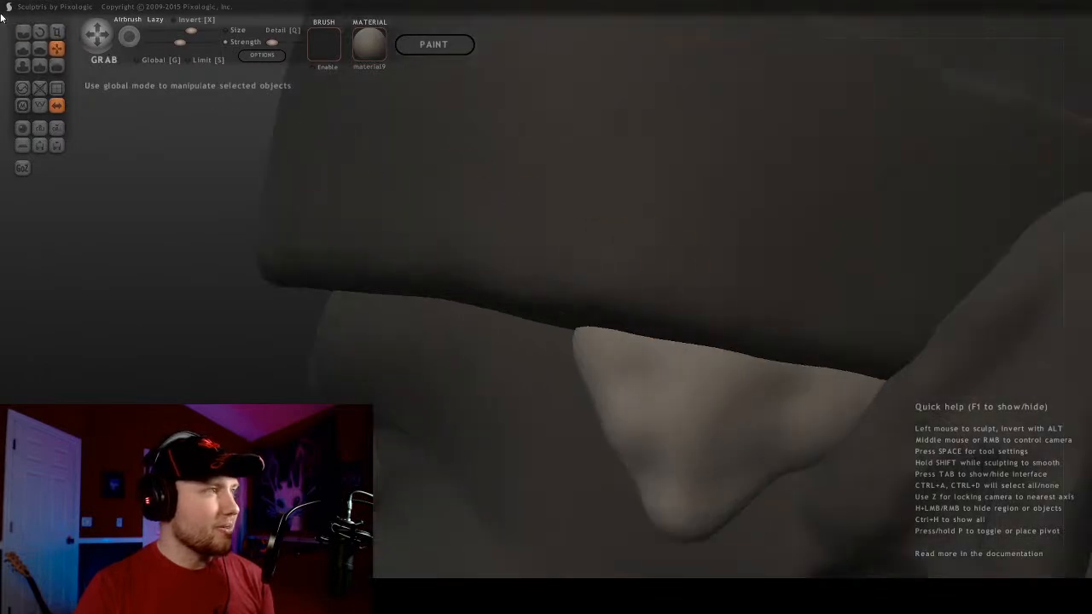
# Run Crease strokes from the tuft's tip up to the hat brim and along its front edge to define hair strands
pyautogui.click(22, 31)
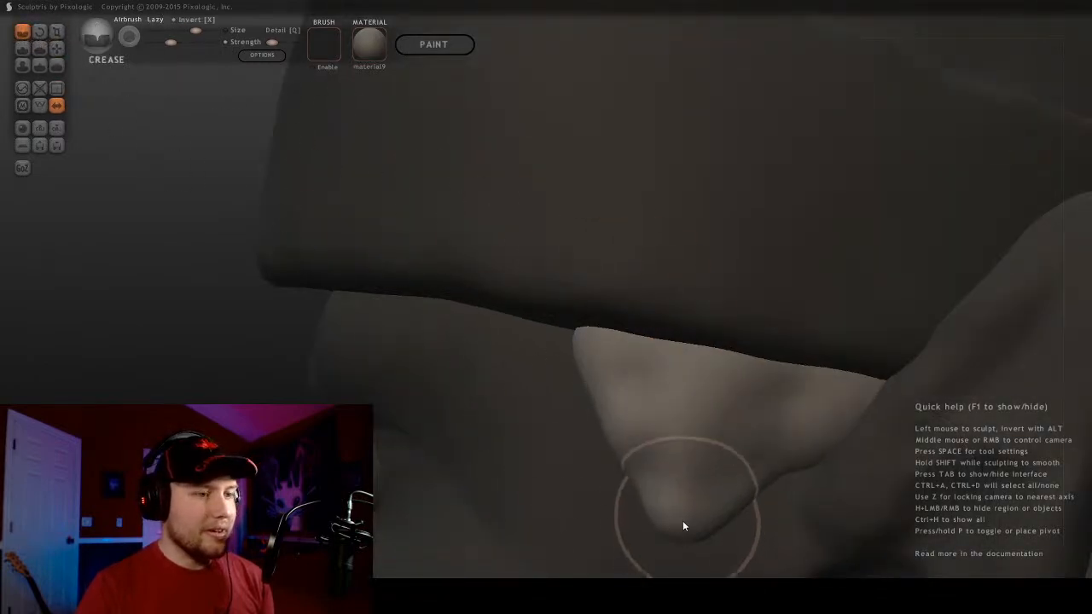
pyautogui.moveTo(684, 523); pyautogui.dragTo(704, 384)
pyautogui.moveTo(788, 419)
pyautogui.mouseDown(button='middle')
pyautogui.moveTo(697, 393)
pyautogui.moveTo(729, 391)
pyautogui.mouseUp(button='middle')
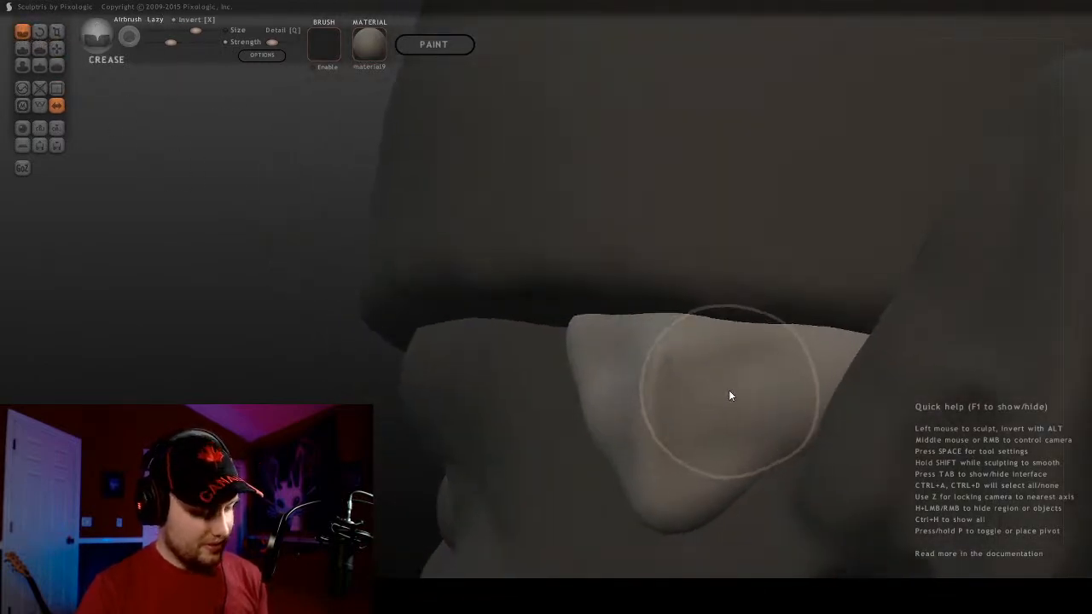
pyautogui.moveTo(657, 511)
pyautogui.mouseDown()
pyautogui.moveTo(655, 453)
pyautogui.moveTo(690, 332)
pyautogui.mouseUp()
pyautogui.moveTo(698, 488); pyautogui.dragTo(769, 401)
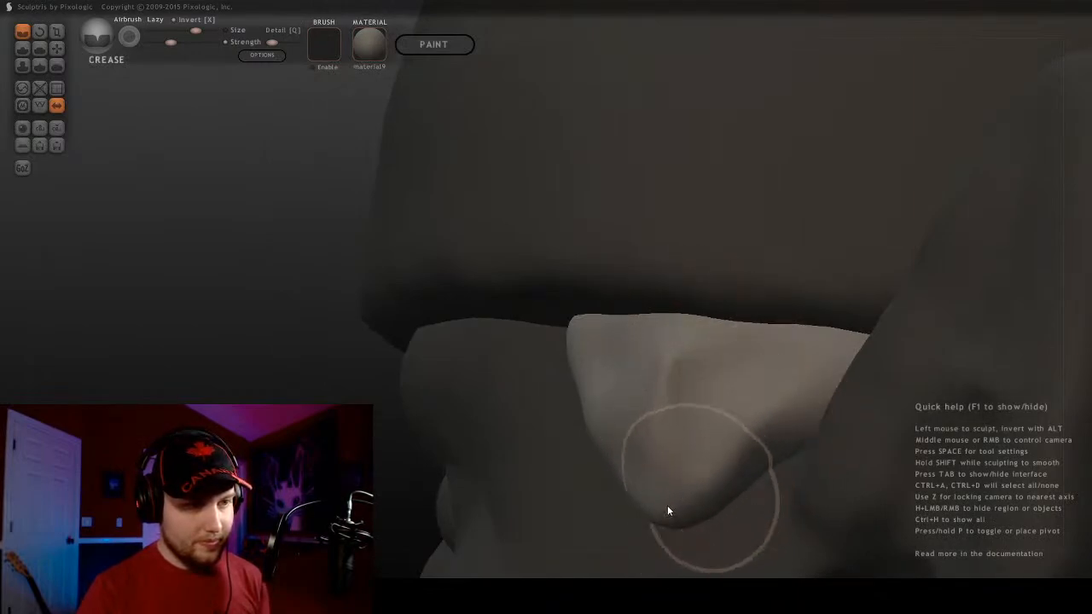
pyautogui.moveTo(668, 509); pyautogui.dragTo(653, 422, button='middle')
pyautogui.moveTo(665, 375)
pyautogui.mouseDown()
pyautogui.moveTo(617, 423)
pyautogui.moveTo(602, 466)
pyautogui.mouseUp()
pyautogui.moveTo(586, 346)
pyautogui.mouseDown()
pyautogui.moveTo(555, 359)
pyautogui.moveTo(597, 346)
pyautogui.mouseUp()
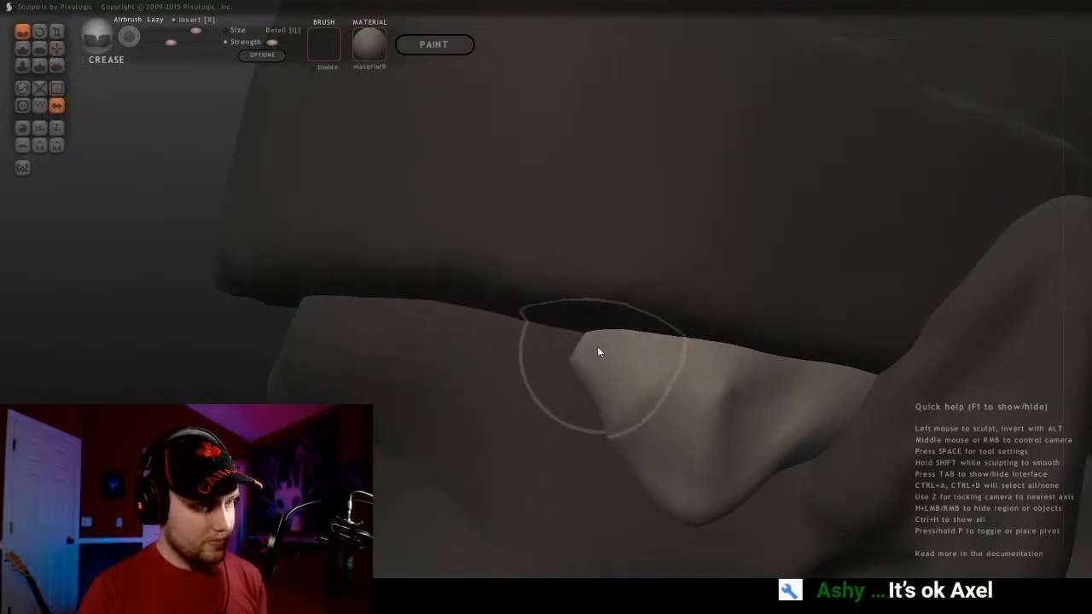
pyautogui.moveTo(831, 362)
pyautogui.mouseDown(button='middle')
pyautogui.moveTo(797, 345)
pyautogui.moveTo(715, 381)
pyautogui.mouseUp(button='middle')
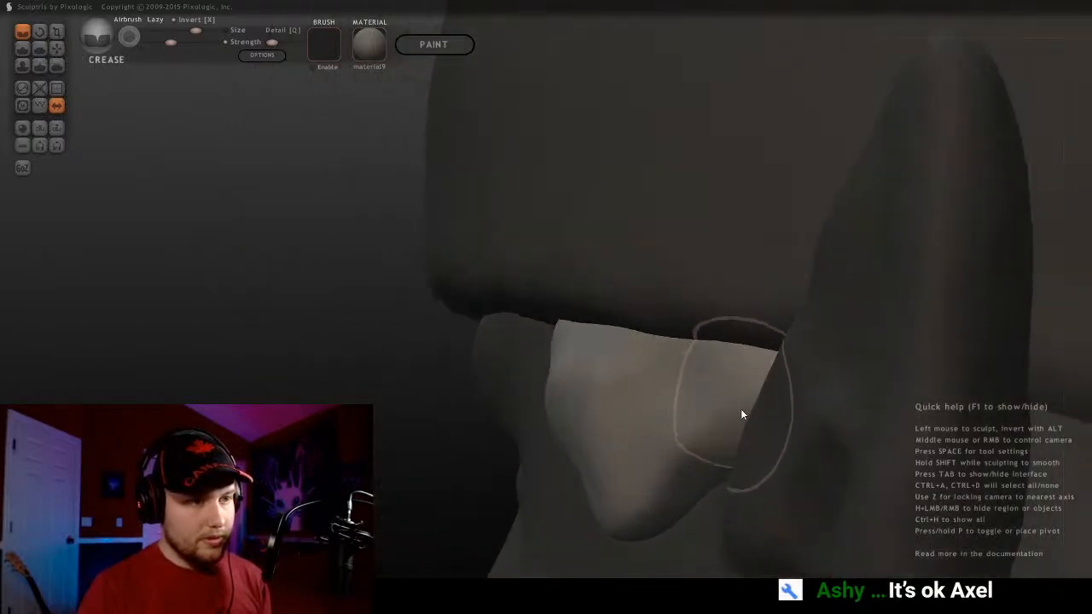
# Move the eyeballs up and outward clear of the head using the Grab brush with Global on, and select the head
pyautogui.click(762, 457)
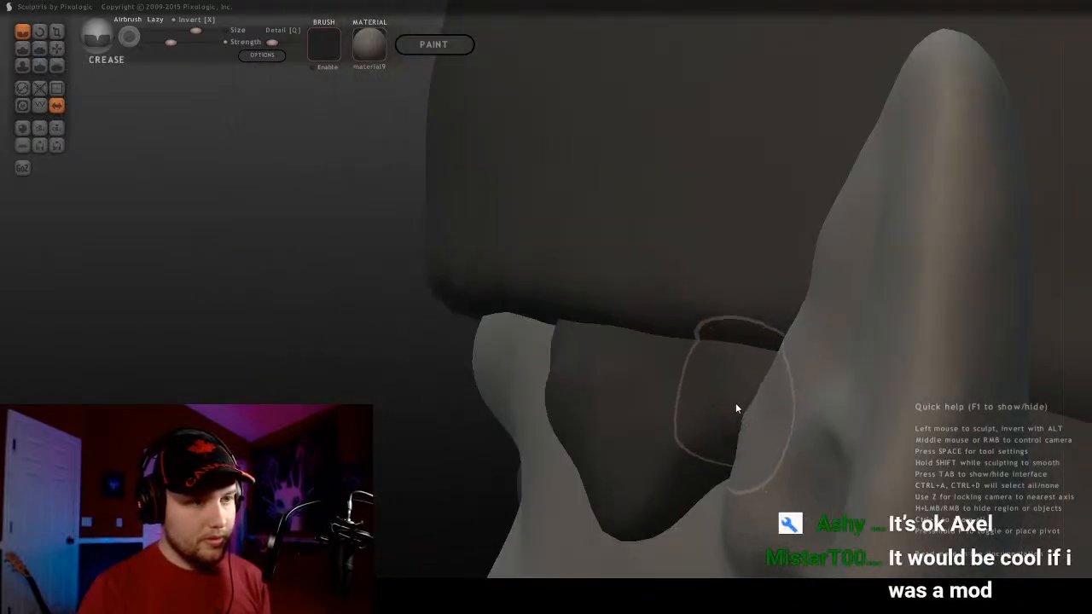
pyautogui.scroll(-6, 768, 307)
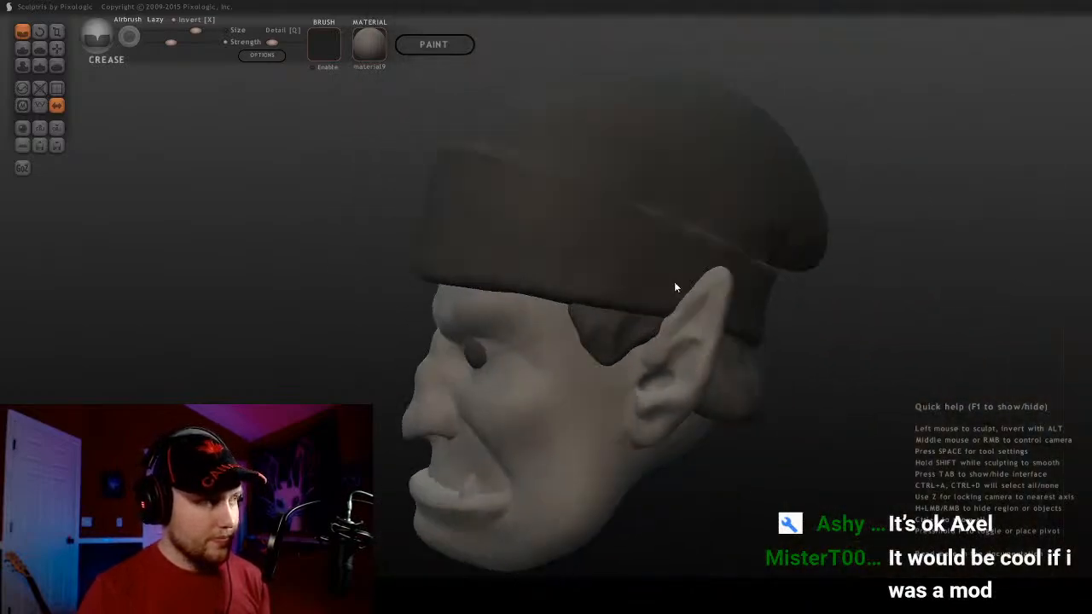
pyautogui.moveTo(674, 287); pyautogui.dragTo(743, 286, button='middle')
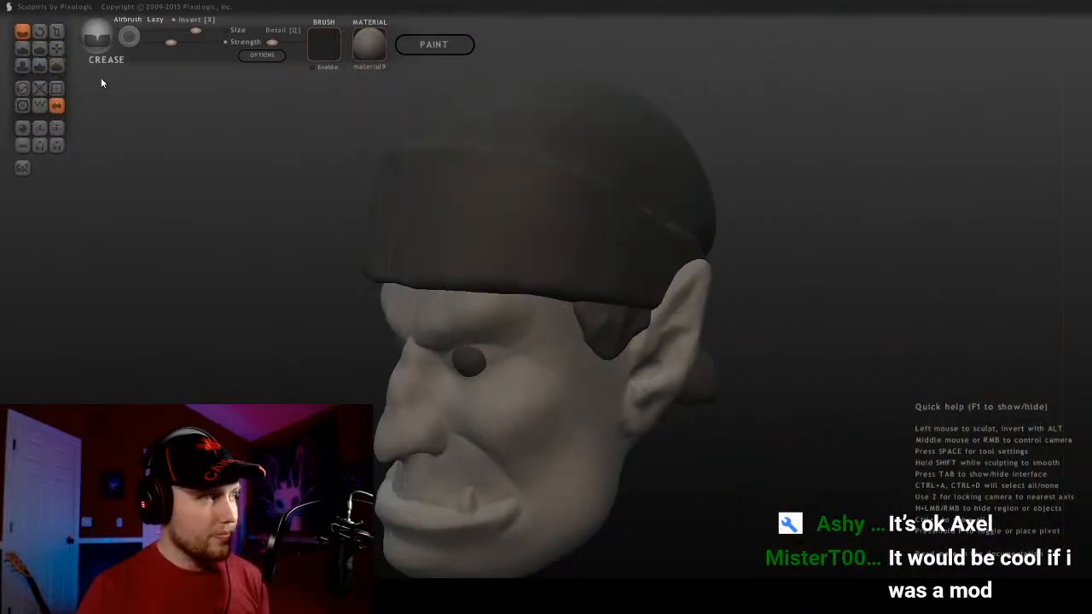
pyautogui.moveTo(328, 252); pyautogui.dragTo(663, 305, button='middle')
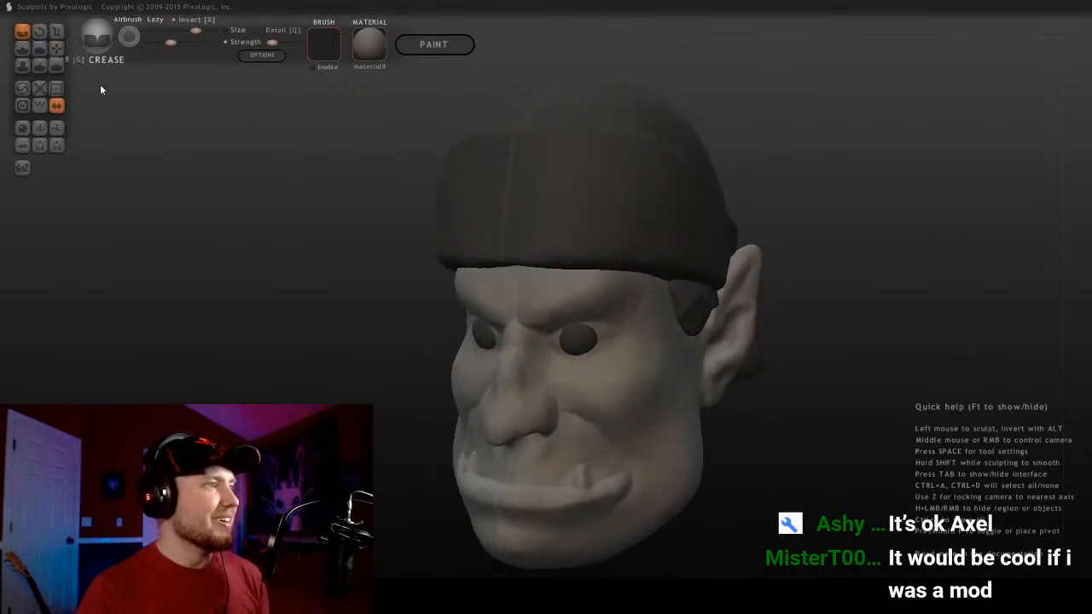
pyautogui.click(53, 47)
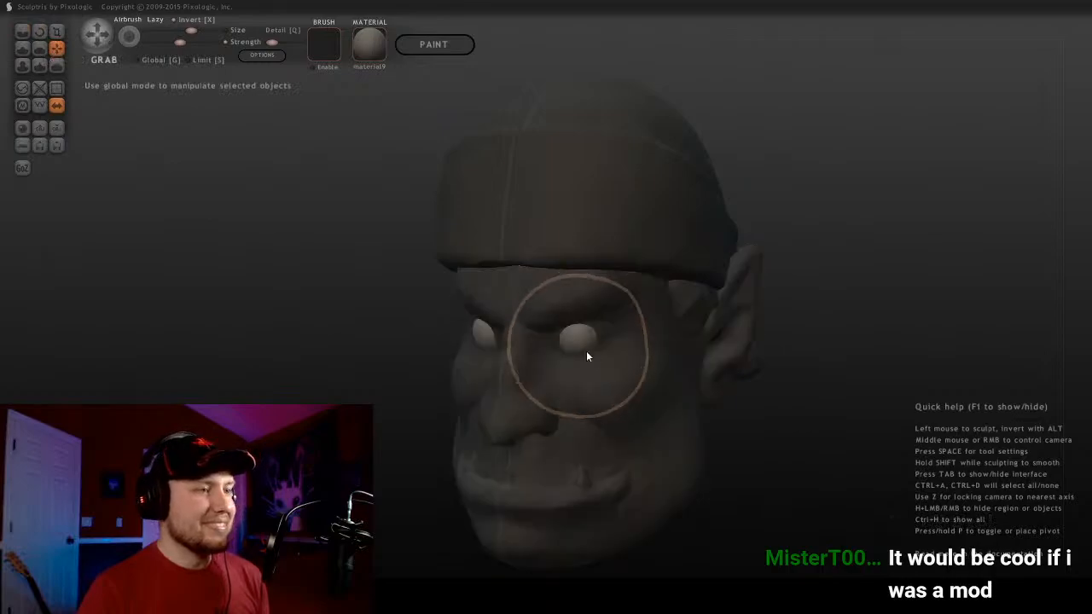
pyautogui.click(142, 61)
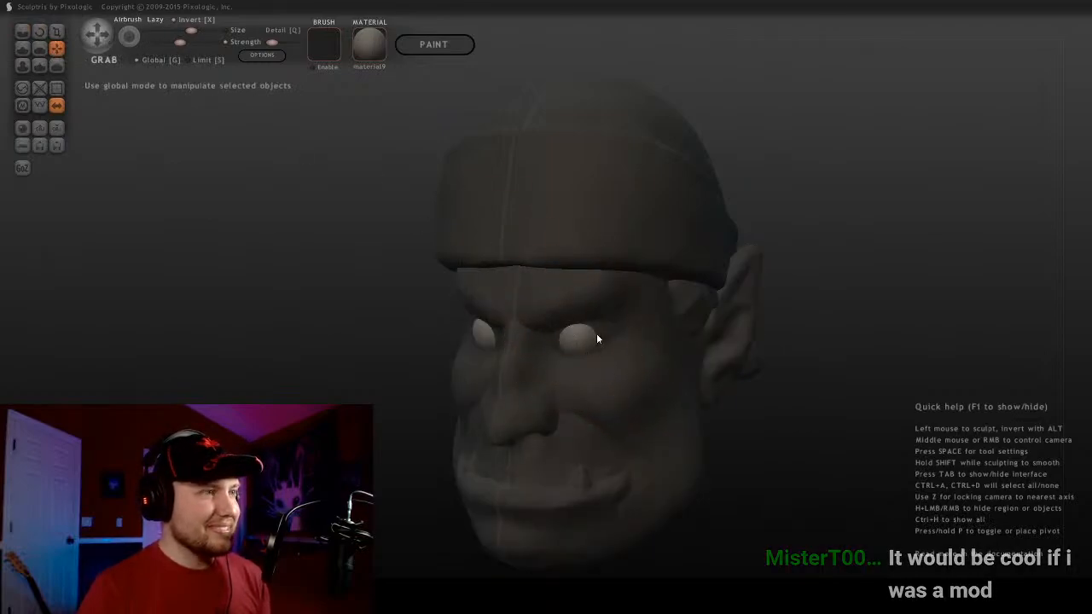
pyautogui.moveTo(596, 333); pyautogui.dragTo(906, 121)
pyautogui.scroll(-4, 842, 168)
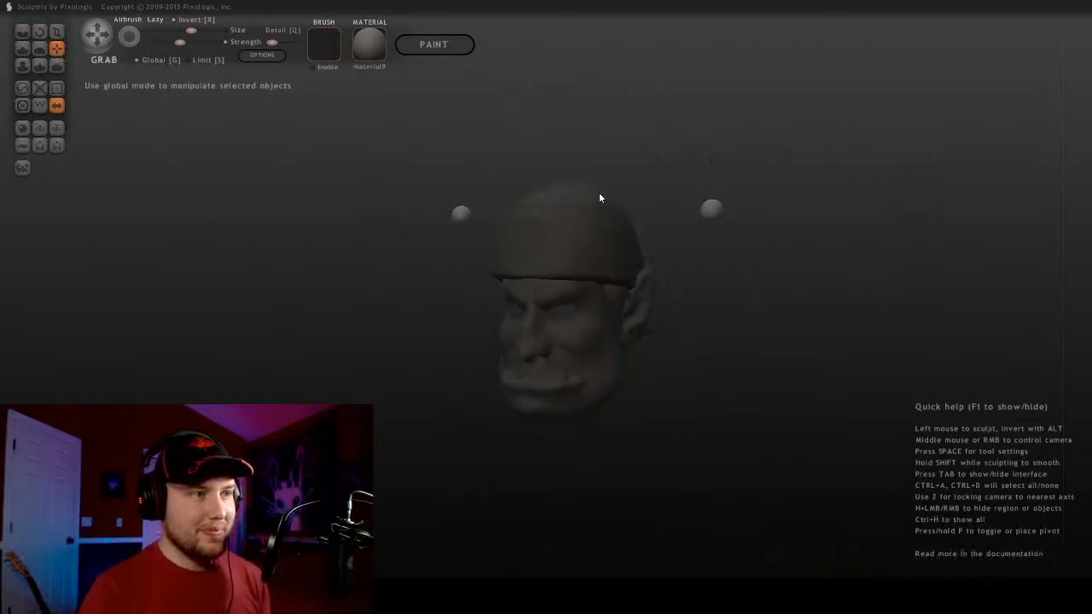
pyautogui.moveTo(599, 193); pyautogui.dragTo(625, 197, button='middle')
pyautogui.moveTo(695, 206)
pyautogui.mouseDown(button='middle')
pyautogui.moveTo(607, 185)
pyautogui.moveTo(743, 205)
pyautogui.moveTo(713, 208)
pyautogui.mouseUp(button='middle')
pyautogui.click(591, 320)
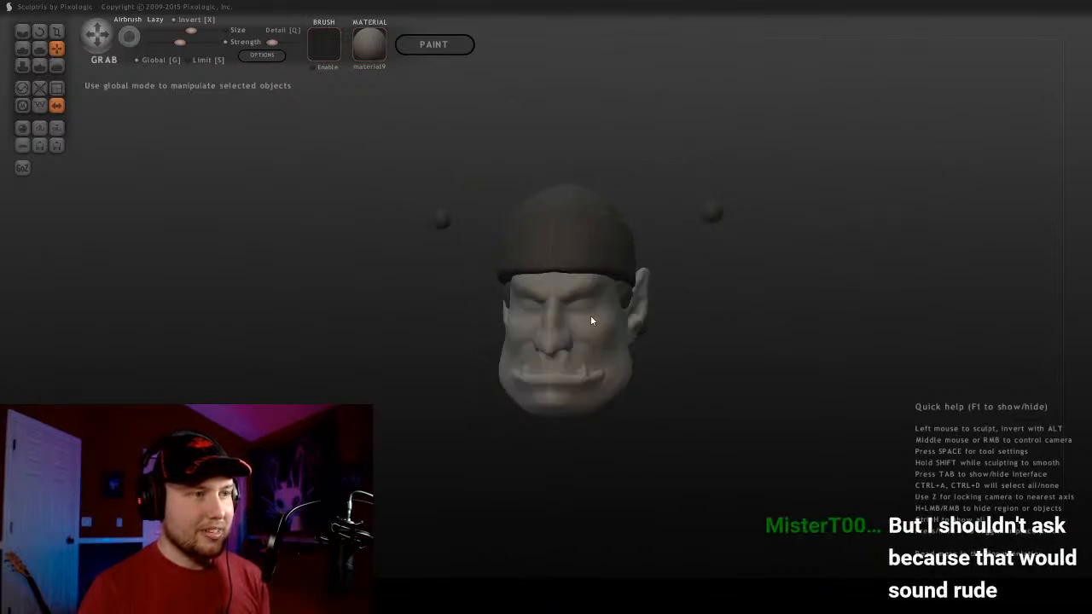
# Try twisting the nose and brow area with the Rotate brush with Global off, and undo the twist
pyautogui.scroll(3, 691, 319)
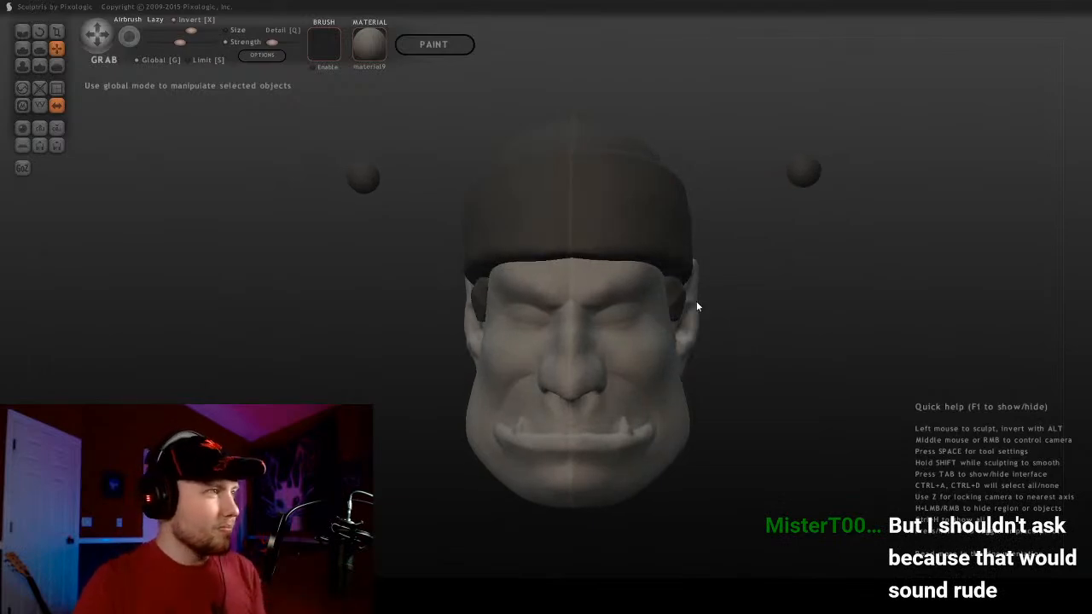
pyautogui.scroll(3, 710, 258)
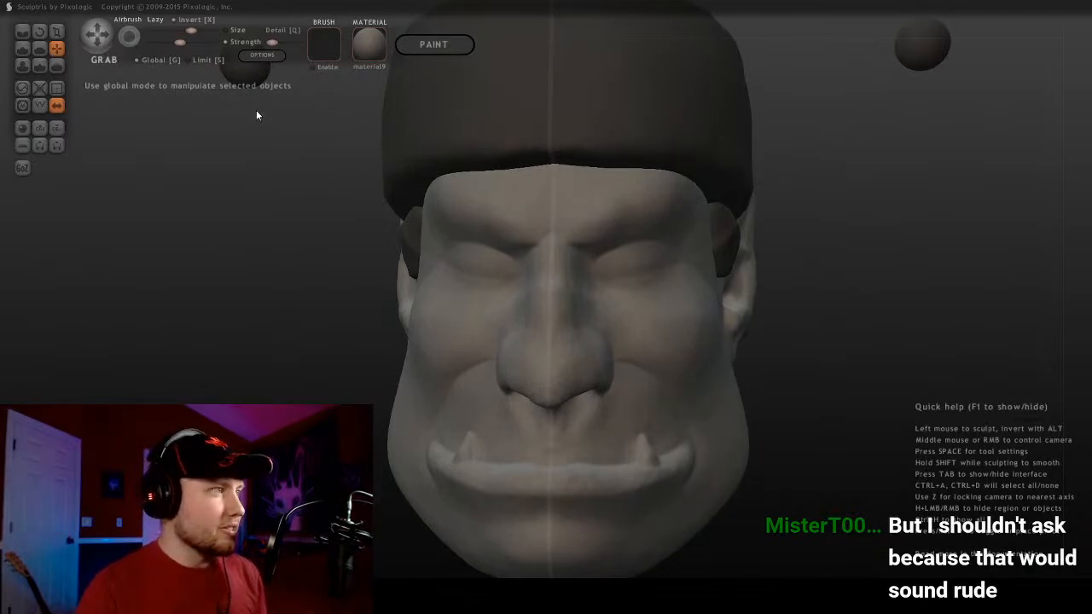
pyautogui.click(39, 38)
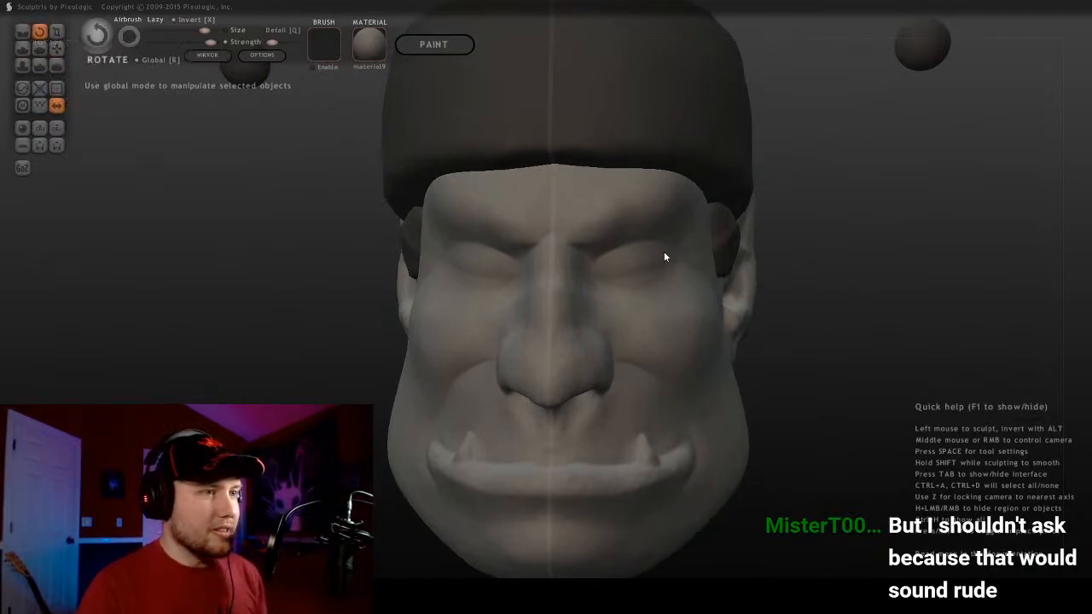
pyautogui.moveTo(664, 256); pyautogui.dragTo(537, 275)
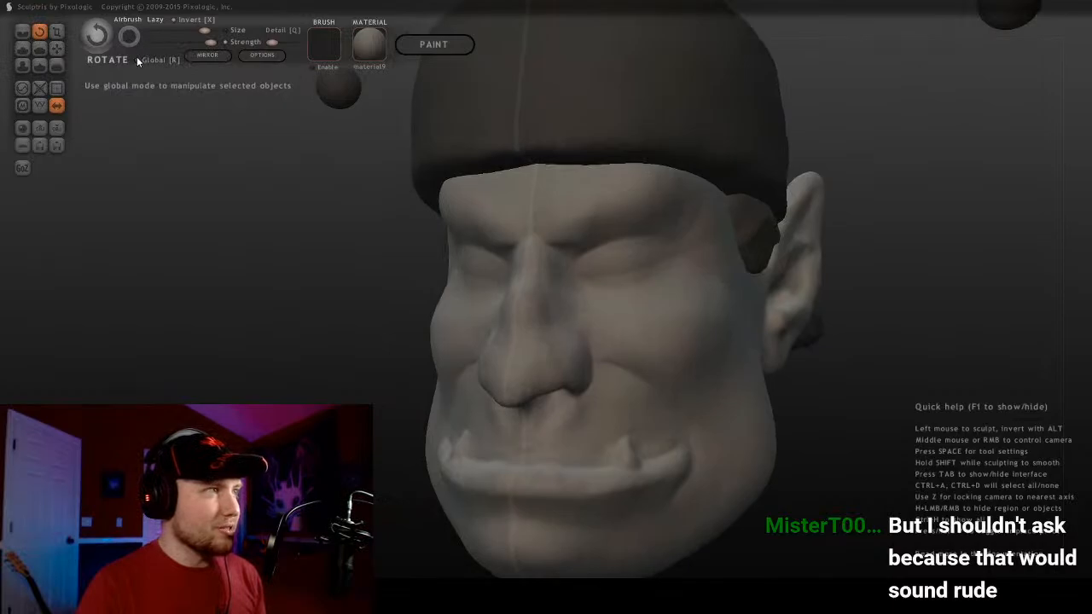
pyautogui.moveTo(623, 250); pyautogui.dragTo(640, 273, button='middle')
pyautogui.moveTo(636, 270)
pyautogui.mouseDown()
pyautogui.moveTo(558, 305)
pyautogui.moveTo(543, 264)
pyautogui.mouseUp()
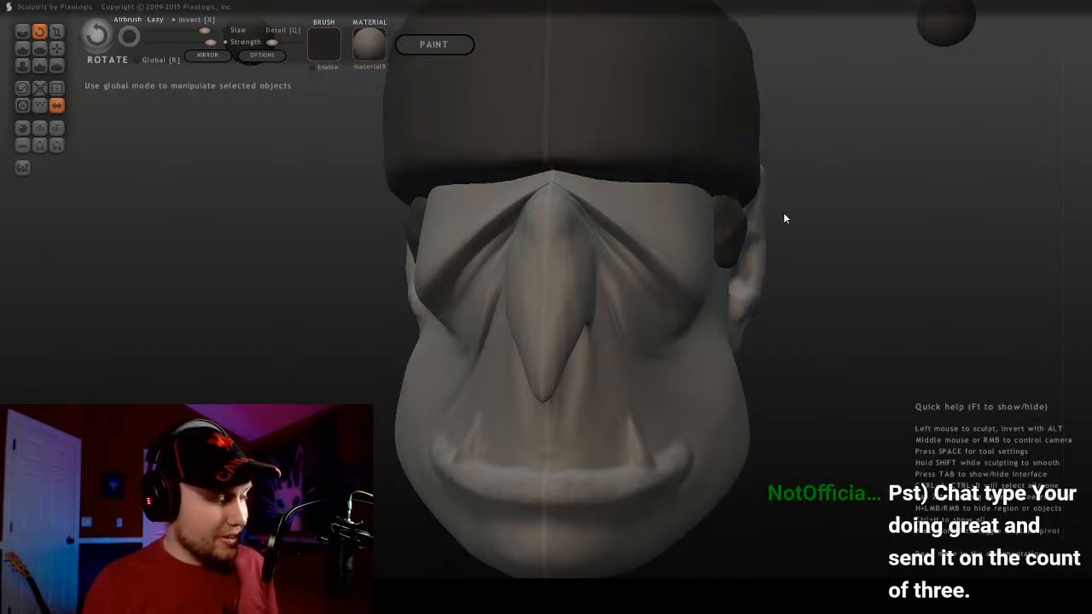
pyautogui.hotkey('ctrl', 'z')
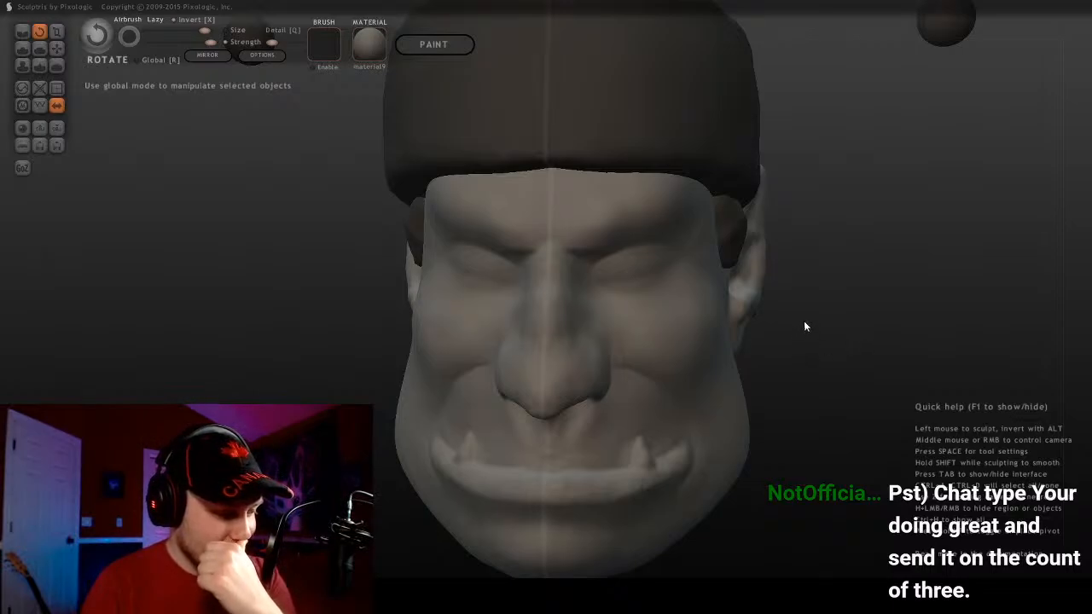
# Shrink the Rotate brush, try twisting the area around the eye symmetrically, and undo the deformation
pyautogui.moveTo(793, 333); pyautogui.dragTo(771, 331)
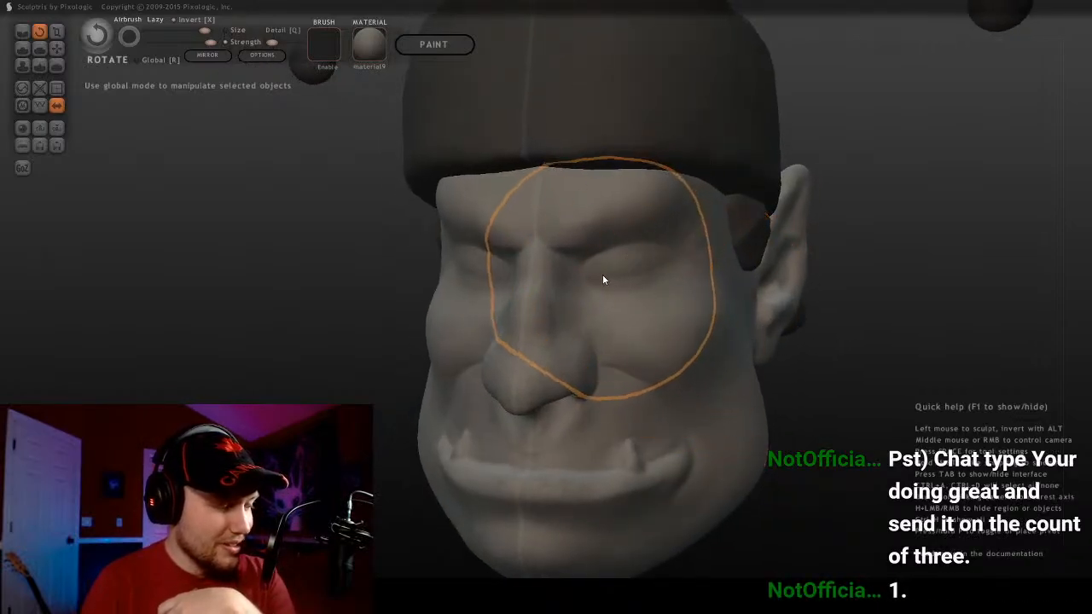
pyautogui.scroll(-1, 632, 261)
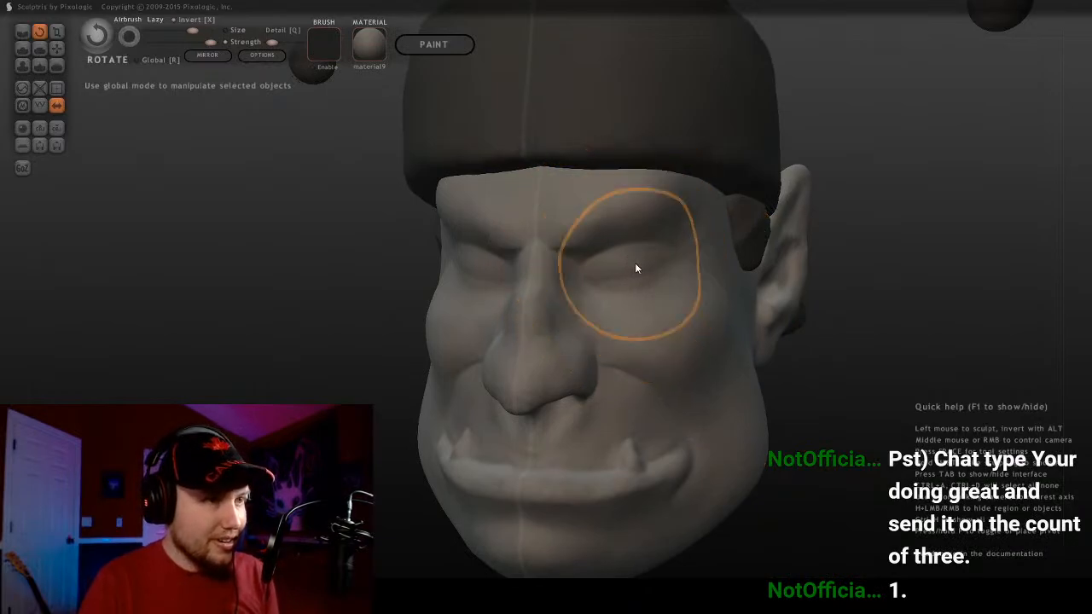
pyautogui.scroll(1, 635, 257)
pyautogui.scroll(-1, 635, 257)
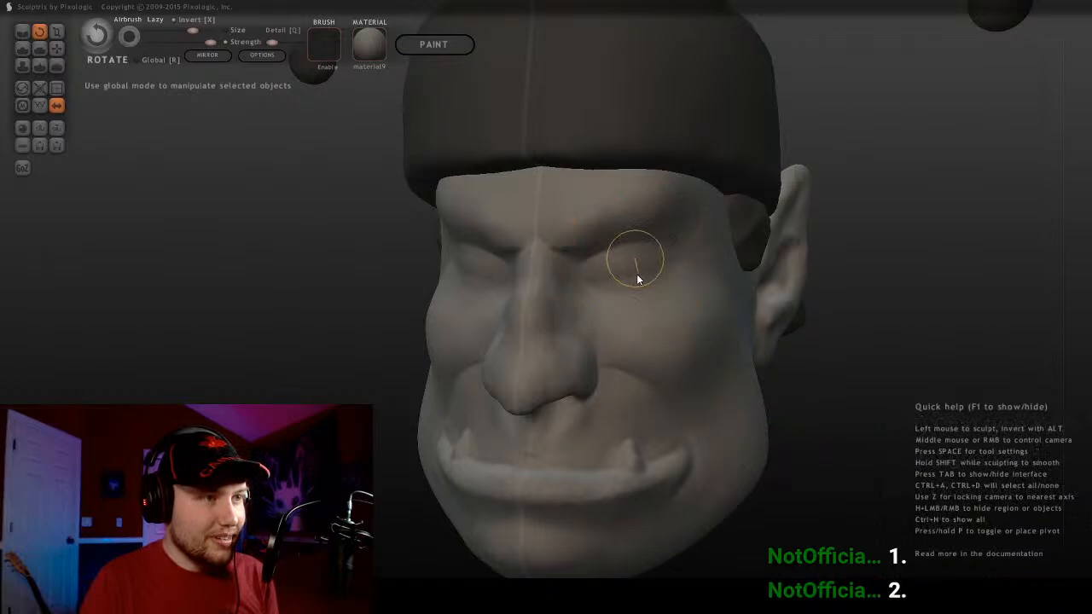
pyautogui.moveTo(626, 283)
pyautogui.mouseDown()
pyautogui.moveTo(590, 268)
pyautogui.moveTo(620, 292)
pyautogui.moveTo(653, 293)
pyautogui.moveTo(597, 304)
pyautogui.moveTo(589, 296)
pyautogui.moveTo(653, 290)
pyautogui.moveTo(646, 316)
pyautogui.moveTo(580, 319)
pyautogui.moveTo(553, 240)
pyautogui.moveTo(559, 323)
pyautogui.moveTo(520, 379)
pyautogui.moveTo(493, 503)
pyautogui.moveTo(412, 488)
pyautogui.moveTo(333, 452)
pyautogui.moveTo(254, 221)
pyautogui.moveTo(501, 44)
pyautogui.mouseUp()
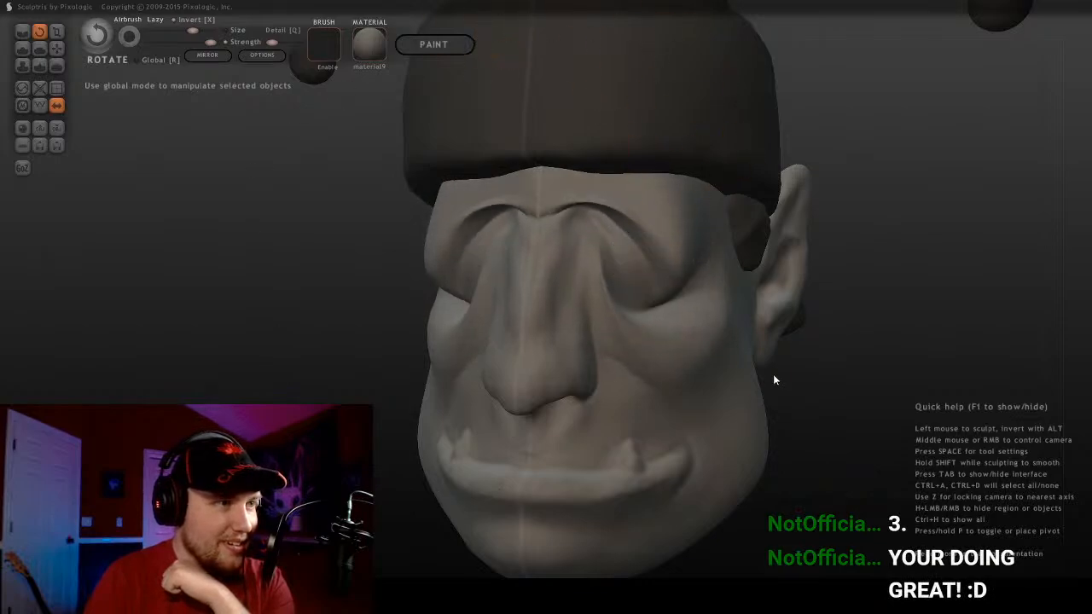
pyautogui.scroll(-3, 773, 374)
pyautogui.moveTo(680, 373); pyautogui.dragTo(663, 373, button='middle')
pyautogui.moveTo(657, 356)
pyautogui.mouseDown()
pyautogui.moveTo(600, 188)
pyautogui.moveTo(629, 198)
pyautogui.moveTo(829, 393)
pyautogui.moveTo(824, 413)
pyautogui.mouseUp()
pyautogui.moveTo(824, 413)
pyautogui.mouseDown(button='middle')
pyautogui.moveTo(708, 362)
pyautogui.moveTo(690, 378)
pyautogui.moveTo(694, 393)
pyautogui.mouseUp(button='middle')
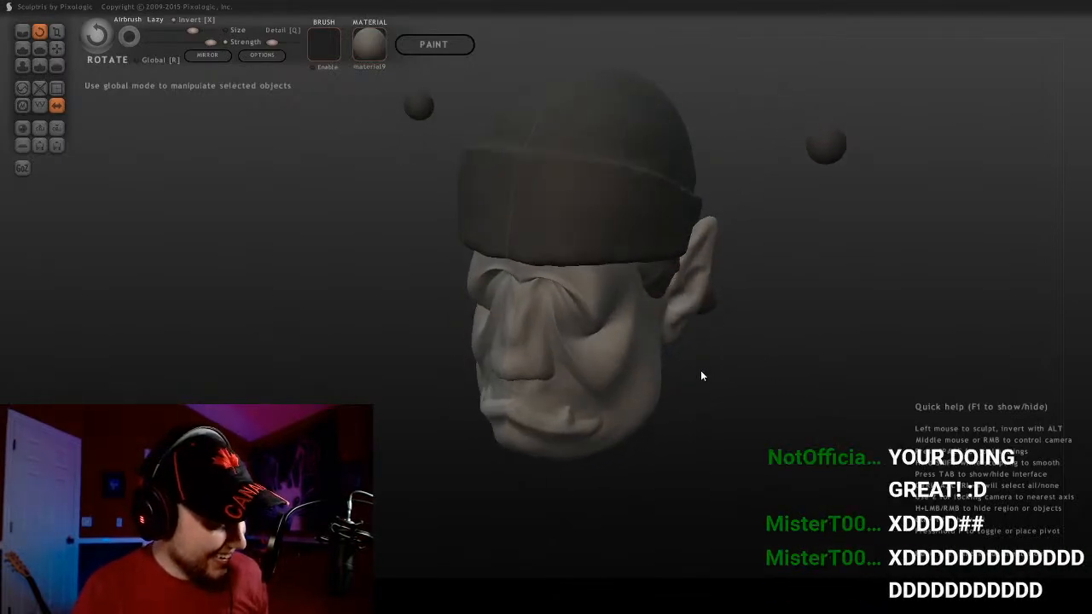
pyautogui.hotkey('ctrl', 'z')
# Try a short Crease stroke at the outer corner of the eye with a resized brush, and undo it
pyautogui.moveTo(700, 370)
pyautogui.mouseDown(button='middle')
pyautogui.moveTo(704, 336)
pyautogui.moveTo(726, 324)
pyautogui.moveTo(675, 312)
pyautogui.mouseUp(button='middle')
pyautogui.scroll(3, 727, 325)
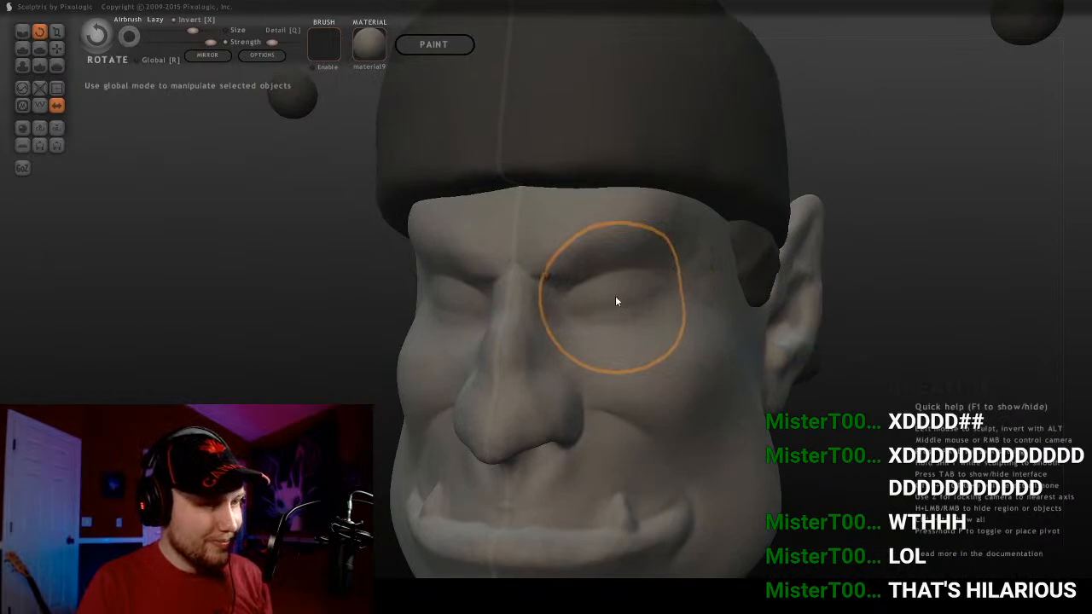
pyautogui.moveTo(619, 296)
pyautogui.mouseDown()
pyautogui.moveTo(653, 338)
pyautogui.moveTo(644, 342)
pyautogui.mouseUp()
pyautogui.scroll(-3, 644, 342)
pyautogui.moveTo(644, 342)
pyautogui.mouseDown(button='middle')
pyautogui.moveTo(849, 342)
pyautogui.moveTo(671, 349)
pyautogui.moveTo(709, 324)
pyautogui.moveTo(637, 321)
pyautogui.mouseUp(button='middle')
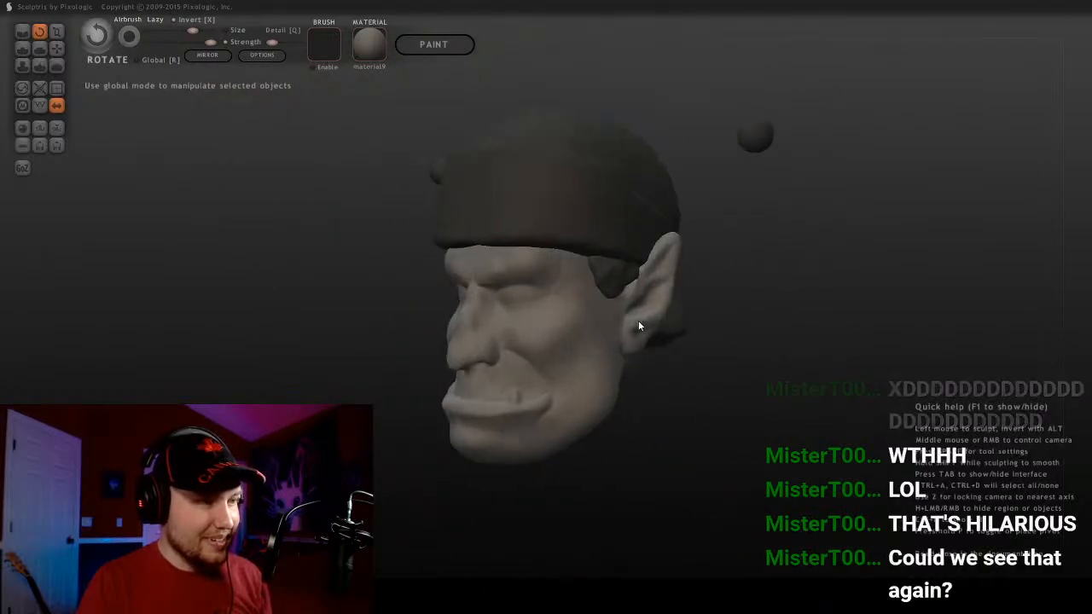
pyautogui.press('c')
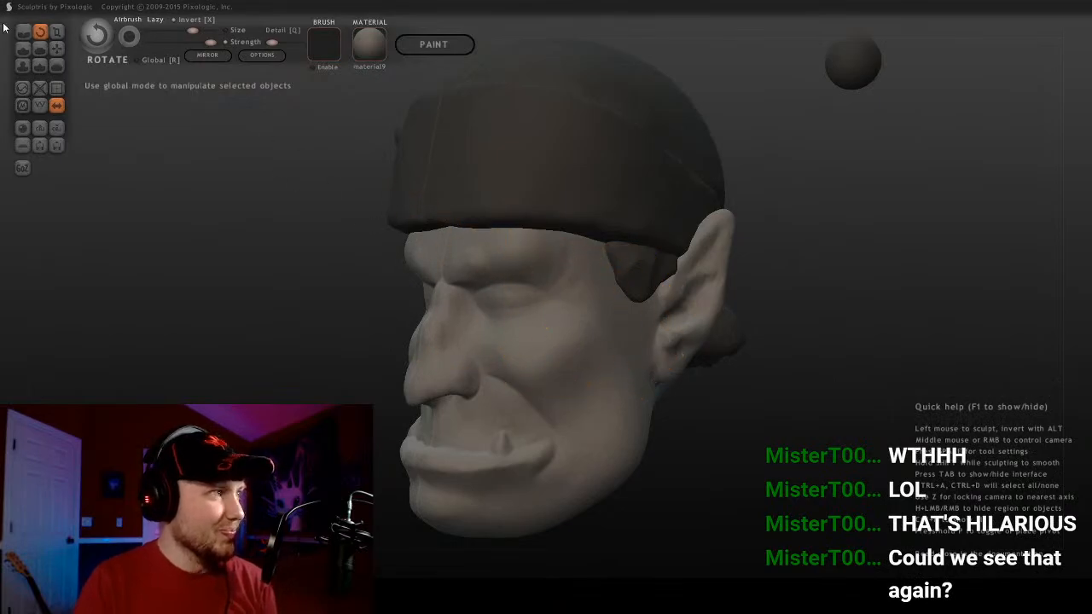
pyautogui.moveTo(544, 327)
pyautogui.mouseDown(button='middle')
pyautogui.moveTo(666, 336)
pyautogui.moveTo(673, 349)
pyautogui.mouseUp(button='middle')
pyautogui.scroll(1, 670, 339)
pyautogui.press('[')
pyautogui.press('[')
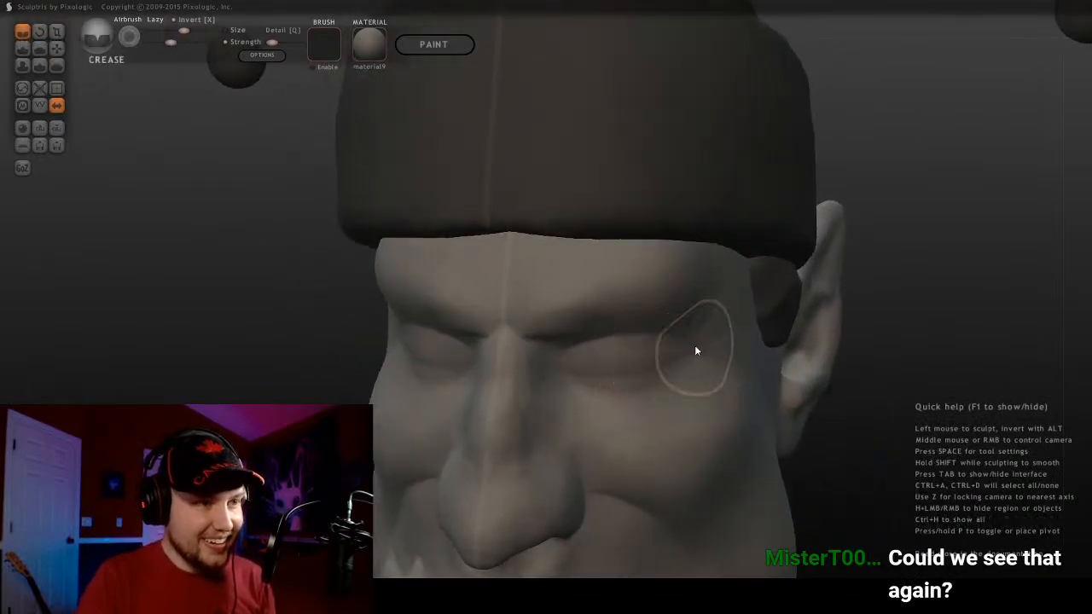
pyautogui.press(']')
pyautogui.moveTo(692, 344); pyautogui.dragTo(707, 346)
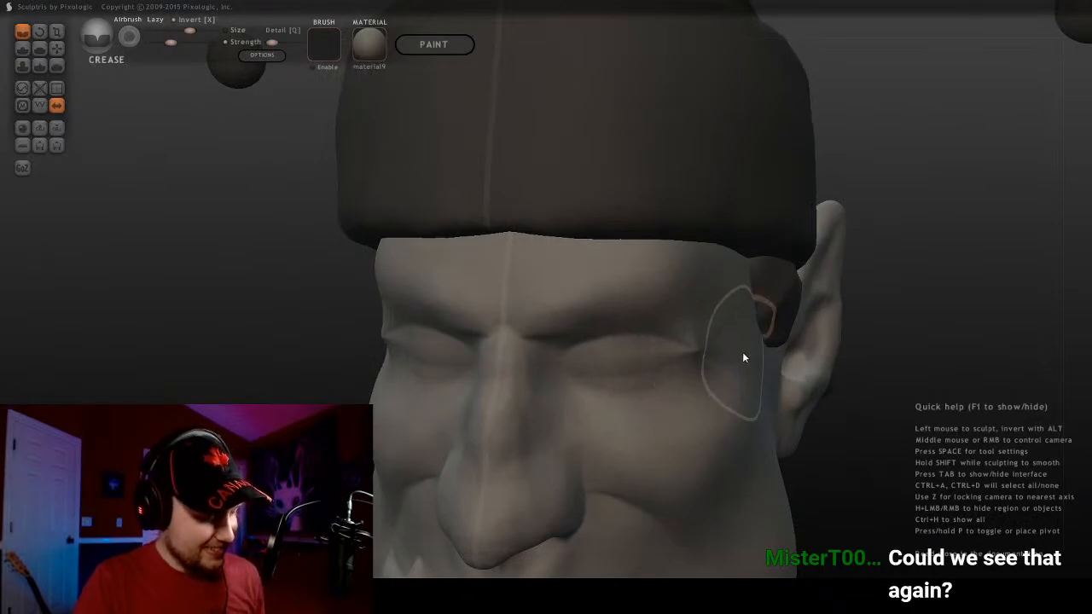
pyautogui.hotkey('ctrl', 'z')
# Try twisting the whole lower face, nose and mouth with a large Rotate brush, and undo the distortion
pyautogui.click(58, 50)
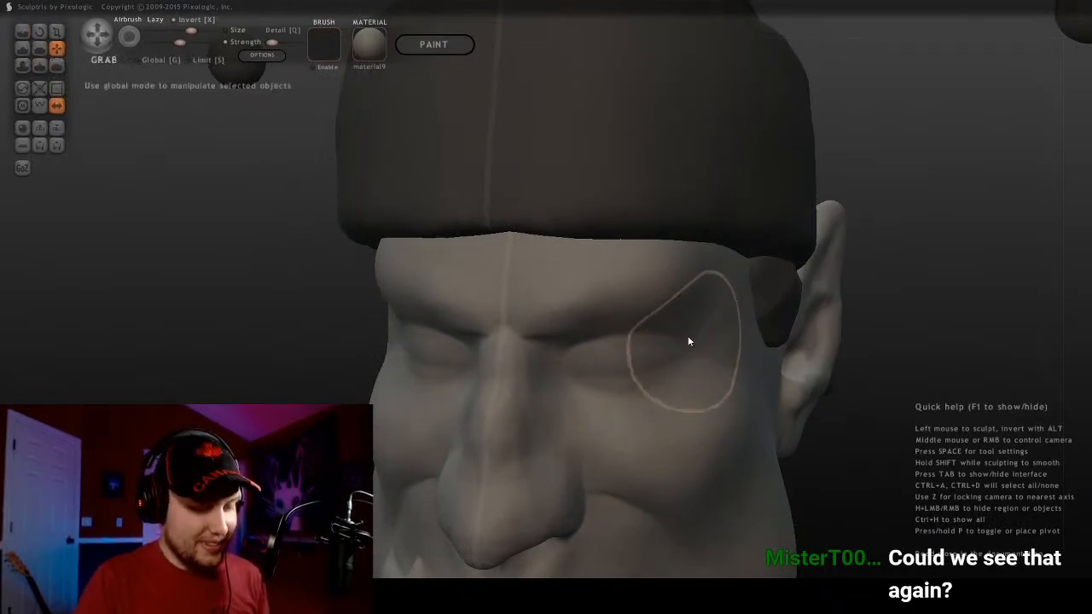
pyautogui.press(']')
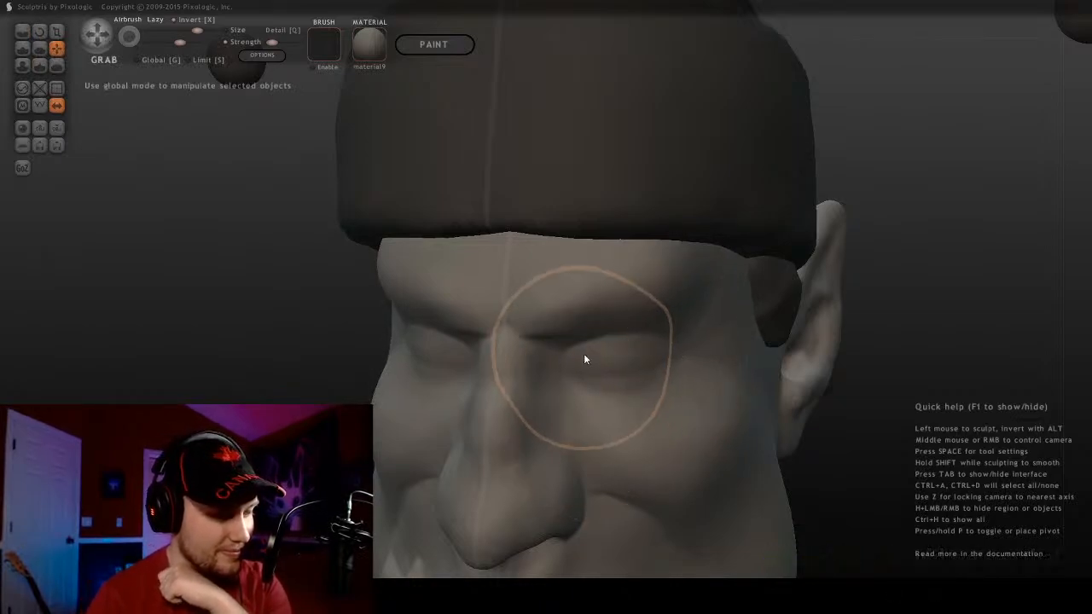
pyautogui.scroll(-6, 584, 354)
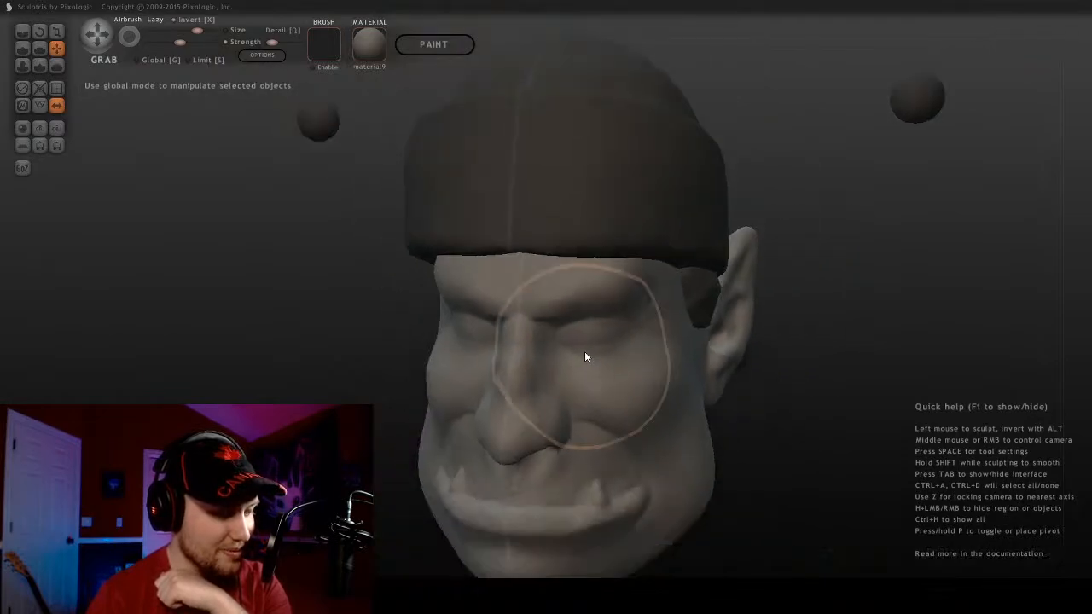
pyautogui.press('r')
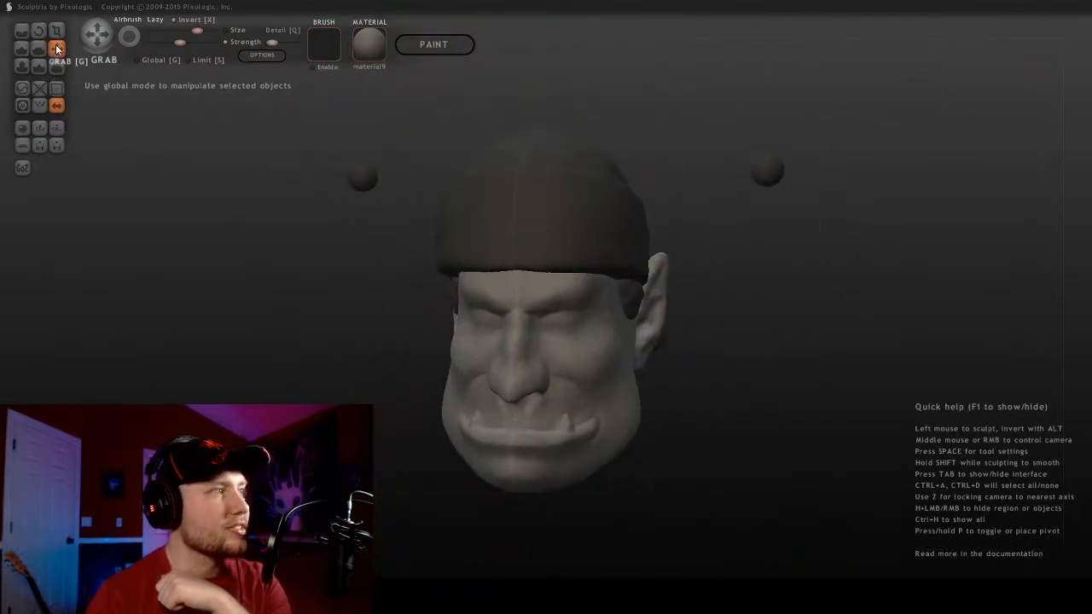
pyautogui.moveTo(628, 355)
pyautogui.mouseDown()
pyautogui.moveTo(570, 340)
pyautogui.moveTo(555, 420)
pyautogui.moveTo(491, 415)
pyautogui.moveTo(638, 419)
pyautogui.moveTo(663, 361)
pyautogui.moveTo(654, 390)
pyautogui.moveTo(762, 359)
pyautogui.moveTo(694, 378)
pyautogui.mouseUp()
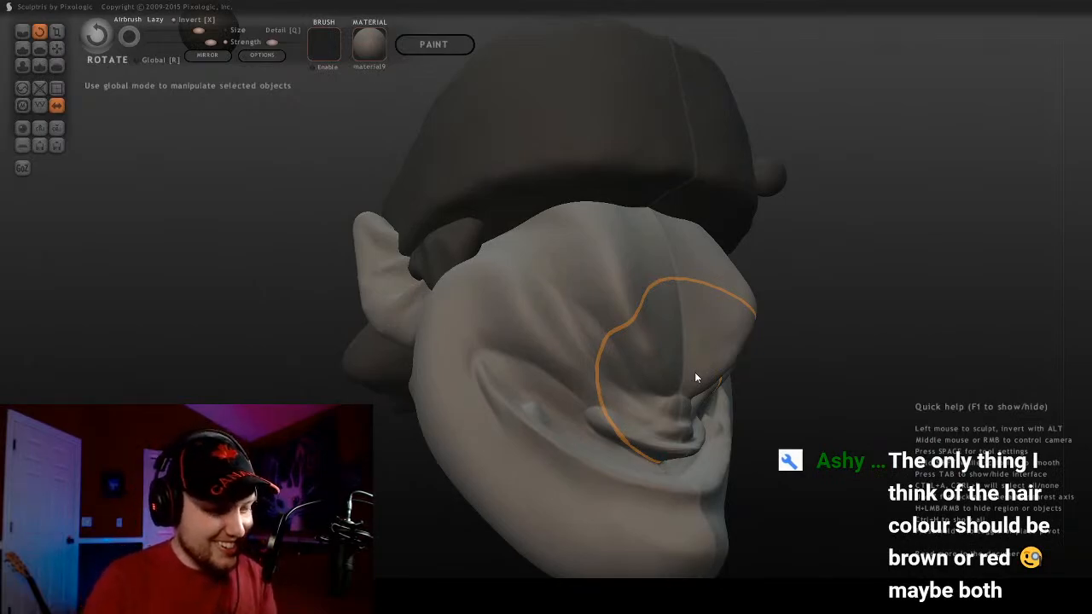
pyautogui.moveTo(694, 372)
pyautogui.mouseDown()
pyautogui.moveTo(811, 353)
pyautogui.moveTo(577, 360)
pyautogui.moveTo(707, 346)
pyautogui.moveTo(505, 367)
pyautogui.moveTo(617, 368)
pyautogui.moveTo(799, 336)
pyautogui.moveTo(822, 383)
pyautogui.moveTo(539, 348)
pyautogui.mouseUp()
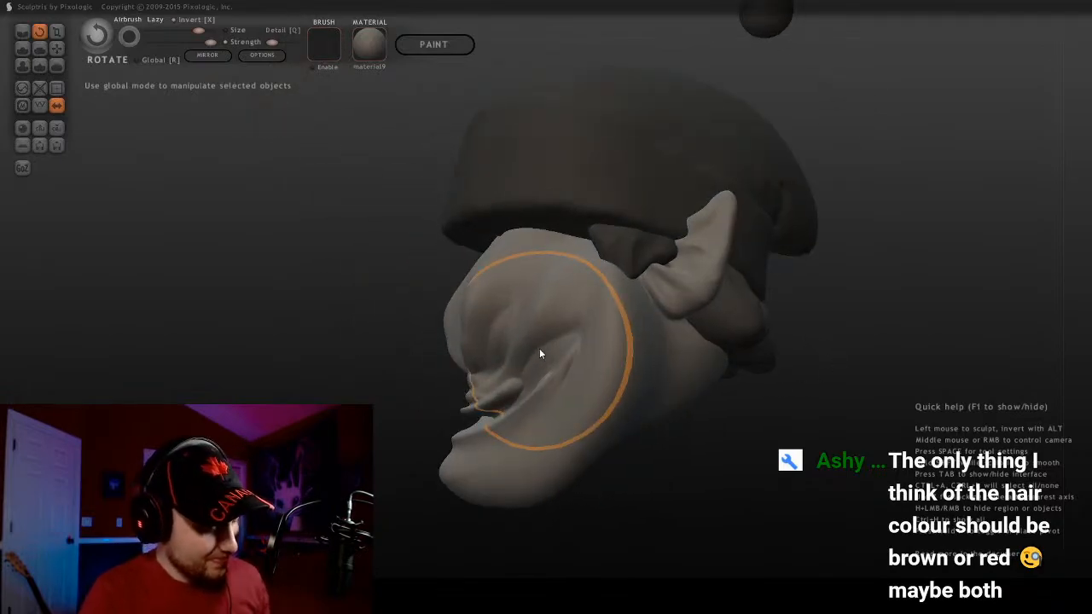
pyautogui.hotkey('ctrl', 'z')
# Examine the restored head from the front and side, including the brow and face up close
pyautogui.moveTo(539, 348); pyautogui.dragTo(654, 372, button='middle')
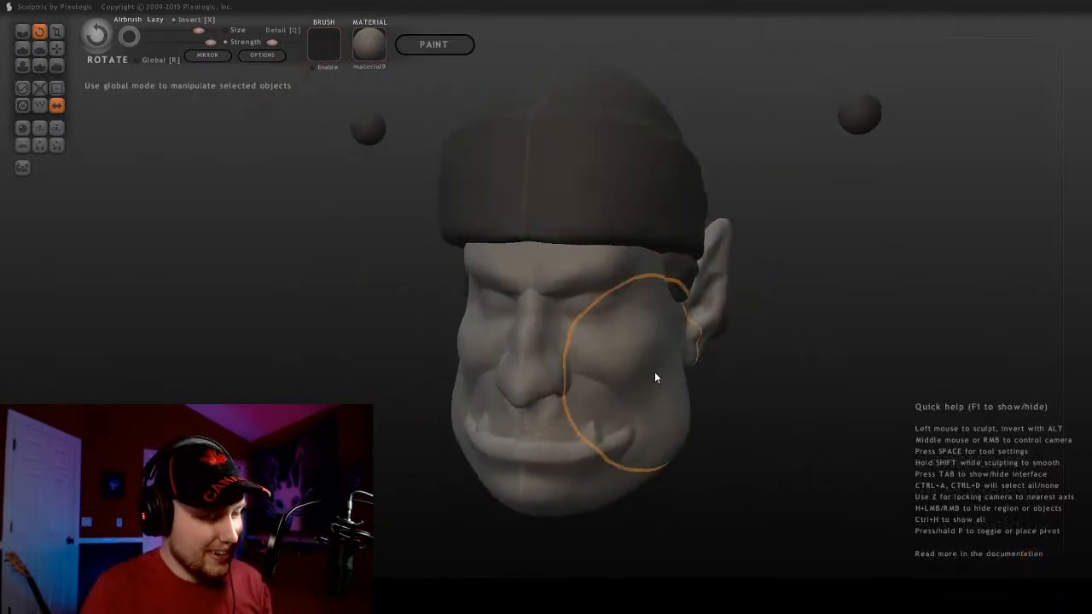
pyautogui.scroll(-2, 655, 372)
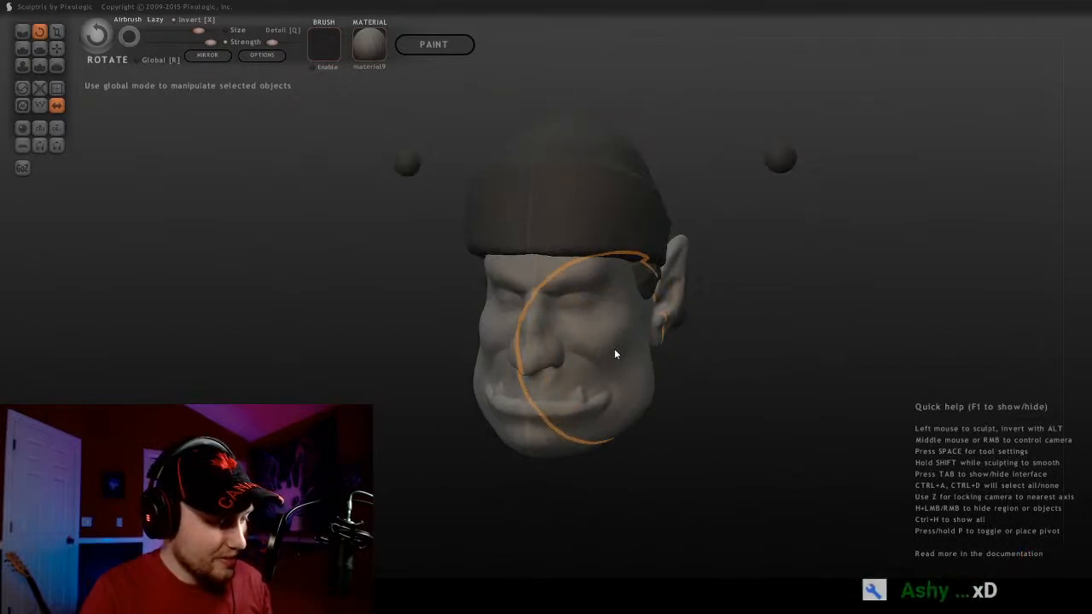
pyautogui.moveTo(614, 353)
pyautogui.mouseDown(button='middle')
pyautogui.moveTo(751, 325)
pyautogui.moveTo(336, 317)
pyautogui.moveTo(680, 334)
pyautogui.moveTo(418, 276)
pyautogui.mouseUp(button='middle')
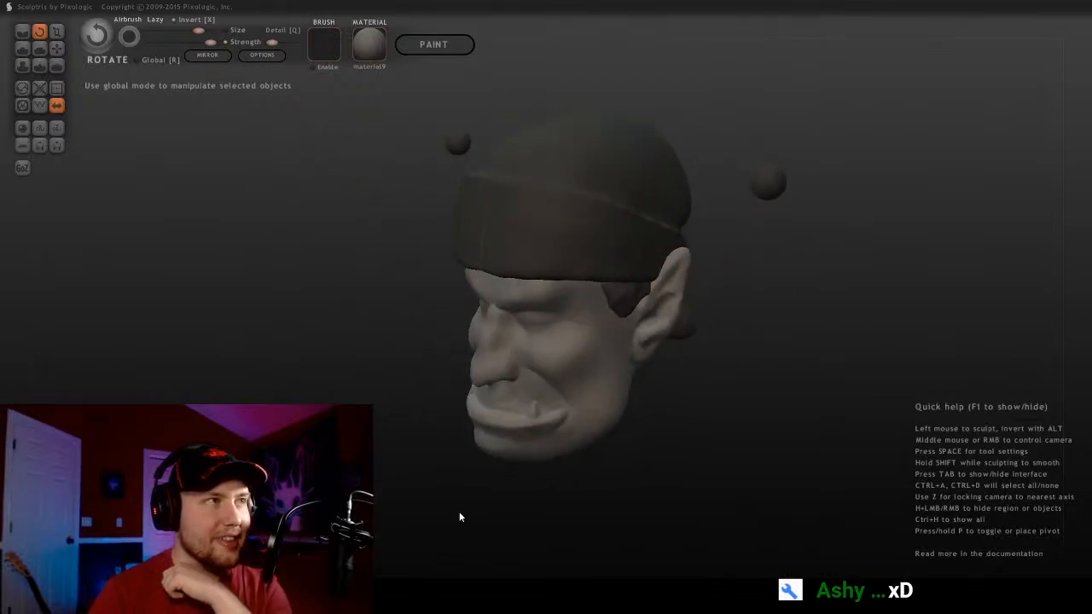
pyautogui.moveTo(459, 517)
pyautogui.mouseDown(button='middle')
pyautogui.moveTo(480, 332)
pyautogui.moveTo(796, 336)
pyautogui.moveTo(712, 306)
pyautogui.moveTo(750, 390)
pyautogui.moveTo(909, 342)
pyautogui.moveTo(620, 320)
pyautogui.moveTo(694, 310)
pyautogui.moveTo(447, 245)
pyautogui.moveTo(580, 259)
pyautogui.mouseUp(button='middle')
pyautogui.scroll(-6, 446, 240)
pyautogui.scroll(5, 595, 254)
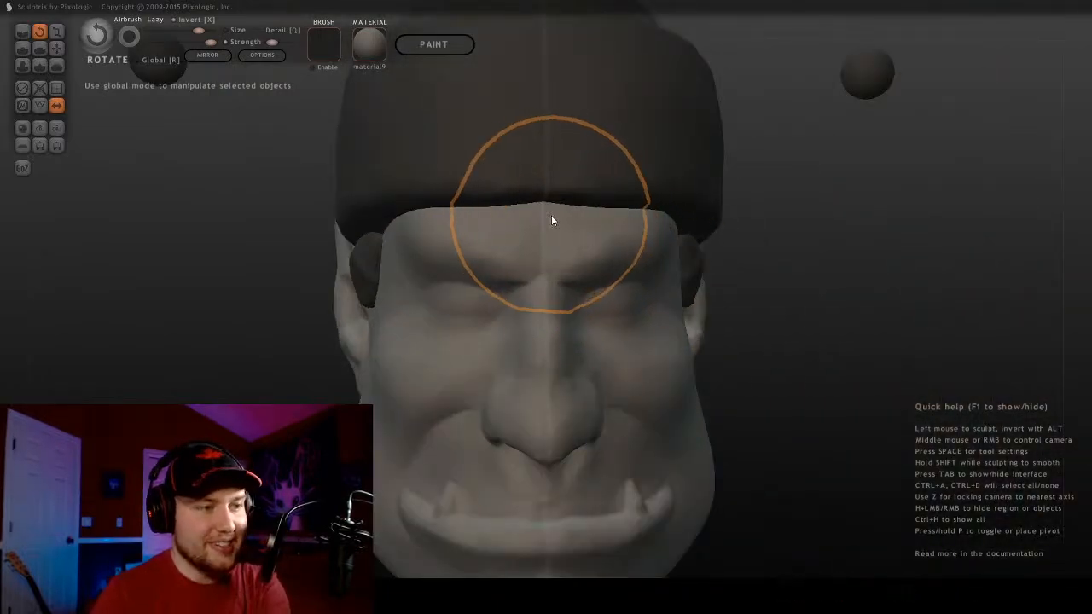
pyautogui.moveTo(552, 221)
pyautogui.mouseDown(button='middle')
pyautogui.moveTo(702, 246)
pyautogui.moveTo(588, 246)
pyautogui.moveTo(555, 270)
pyautogui.moveTo(712, 266)
pyautogui.moveTo(690, 239)
pyautogui.moveTo(476, 232)
pyautogui.moveTo(663, 241)
pyautogui.moveTo(594, 236)
pyautogui.moveTo(595, 254)
pyautogui.moveTo(634, 261)
pyautogui.moveTo(588, 268)
pyautogui.moveTo(649, 295)
pyautogui.moveTo(498, 298)
pyautogui.moveTo(503, 275)
pyautogui.moveTo(724, 258)
pyautogui.moveTo(724, 285)
pyautogui.moveTo(690, 304)
pyautogui.moveTo(468, 251)
pyautogui.mouseUp(button='middle')
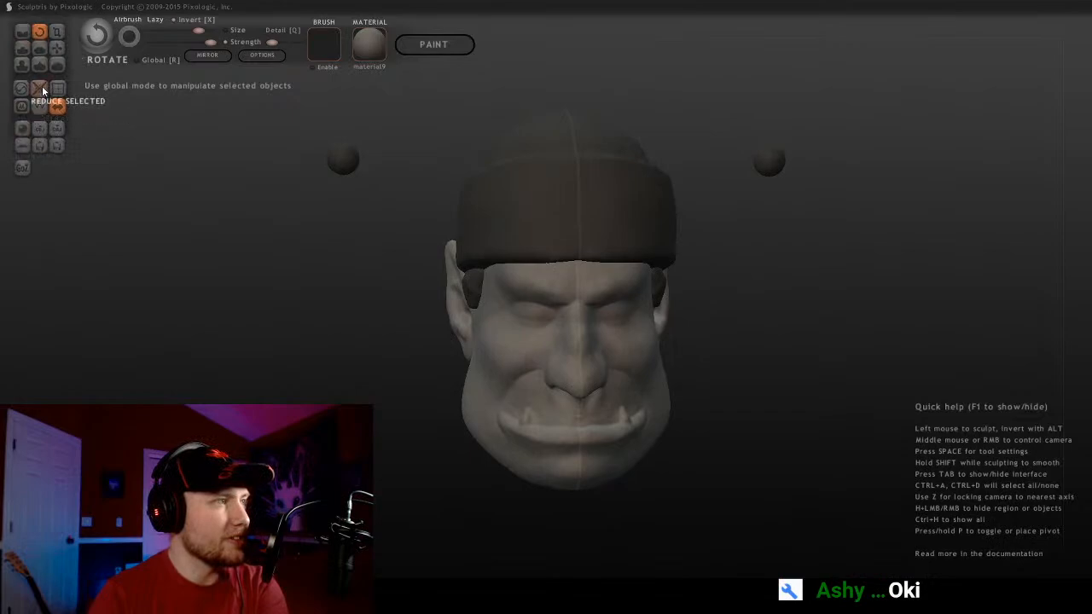
pyautogui.moveTo(345, 203); pyautogui.dragTo(113, 158, button='middle')
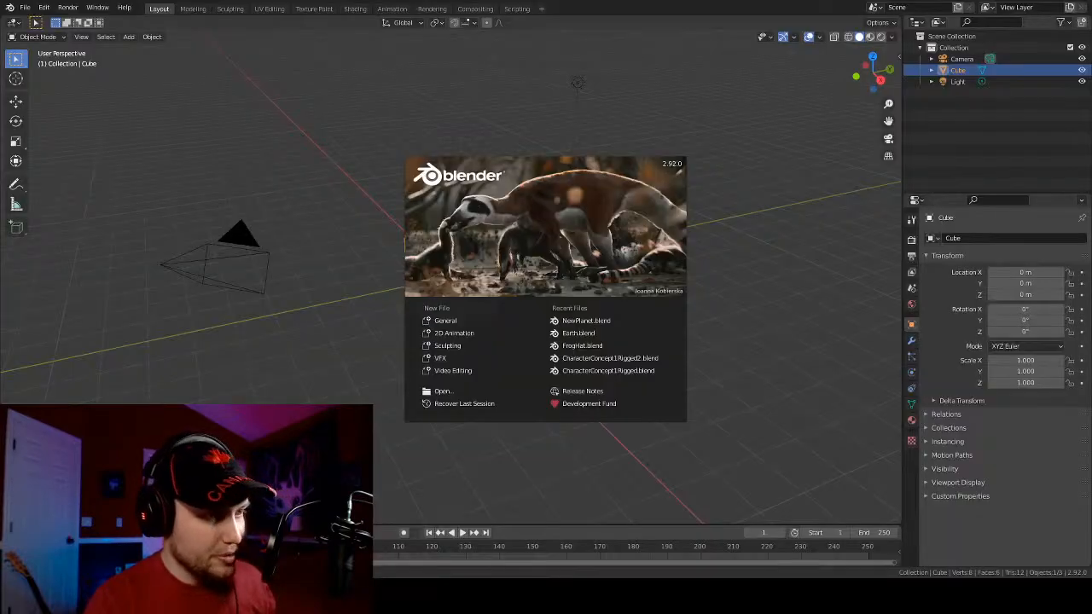
# Switch to Blender, dismiss the splash screen and import the OrcThing2 model into the default scene
pyautogui.click(585, 83)
pyautogui.click(25, 7)
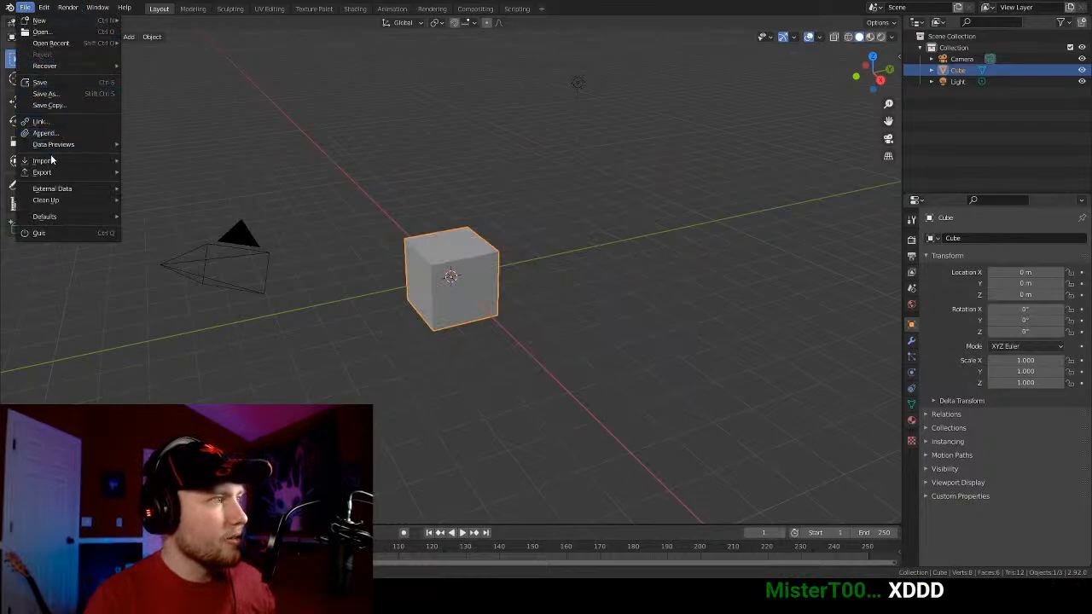
pyautogui.moveTo(51, 161)
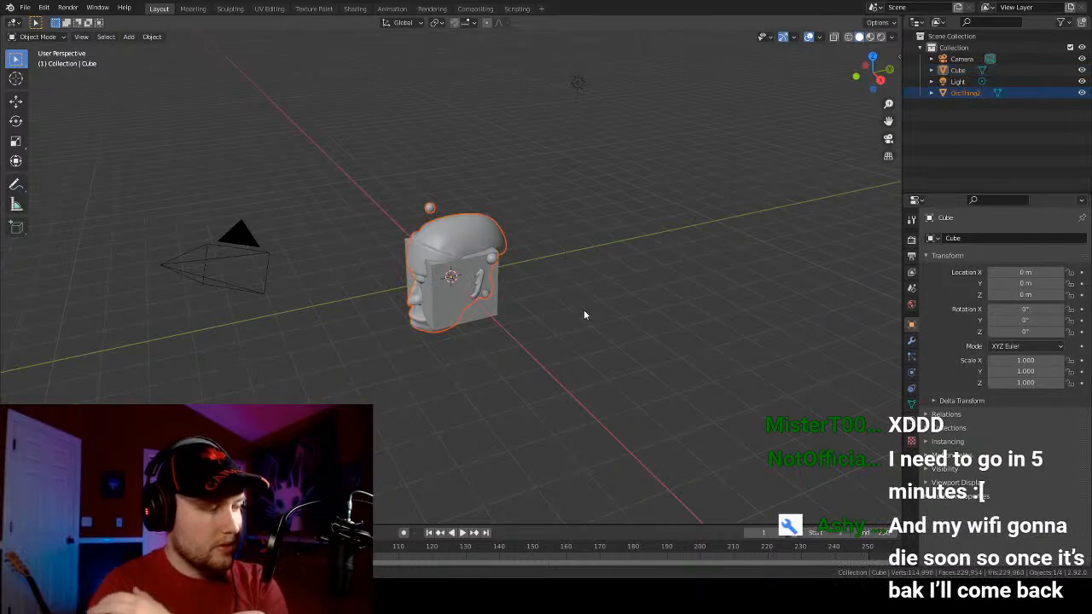
# Delete the default cube that overlaps the imported head
pyautogui.scroll(3, 583, 310)
pyautogui.moveTo(584, 310); pyautogui.dragTo(551, 255, button='middle')
pyautogui.click(517, 254)
pyautogui.press('Delete')
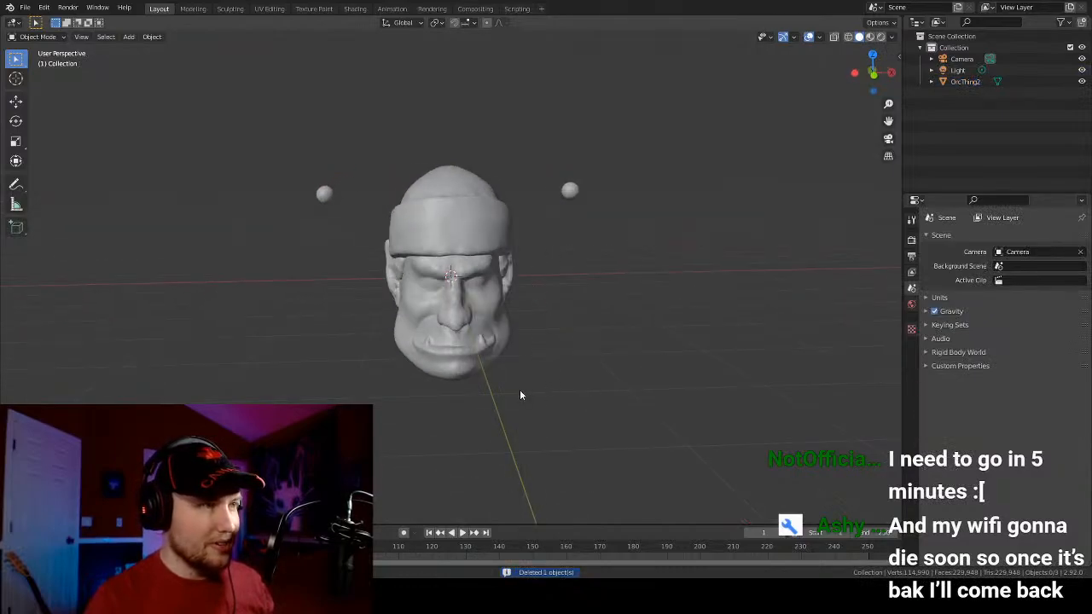
# Select the OrcThing2 head and switch it to Edit Mode, facing the front of the mesh
pyautogui.moveTo(520, 390); pyautogui.dragTo(225, 72)
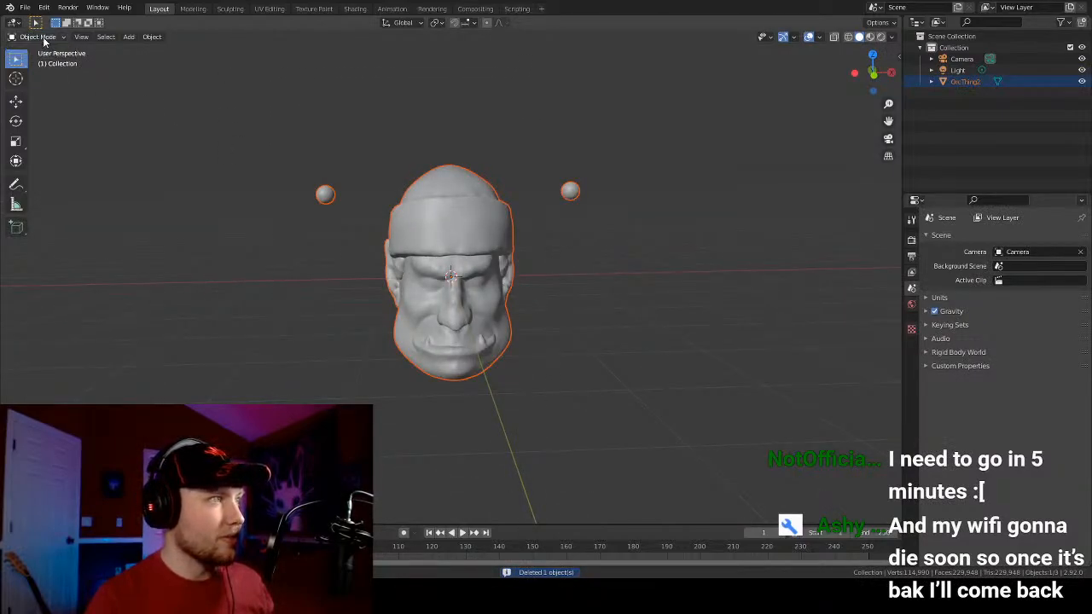
pyautogui.click(574, 233)
pyautogui.moveTo(573, 232); pyautogui.dragTo(621, 375, button='middle')
pyautogui.moveTo(622, 376); pyautogui.dragTo(308, 163)
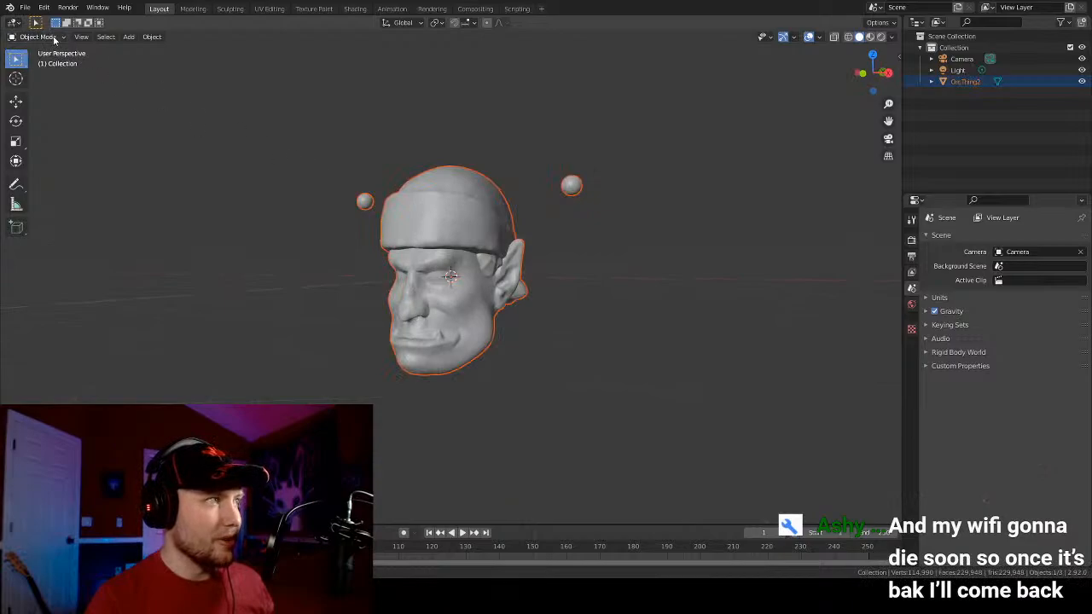
pyautogui.click(468, 226)
pyautogui.click(39, 37)
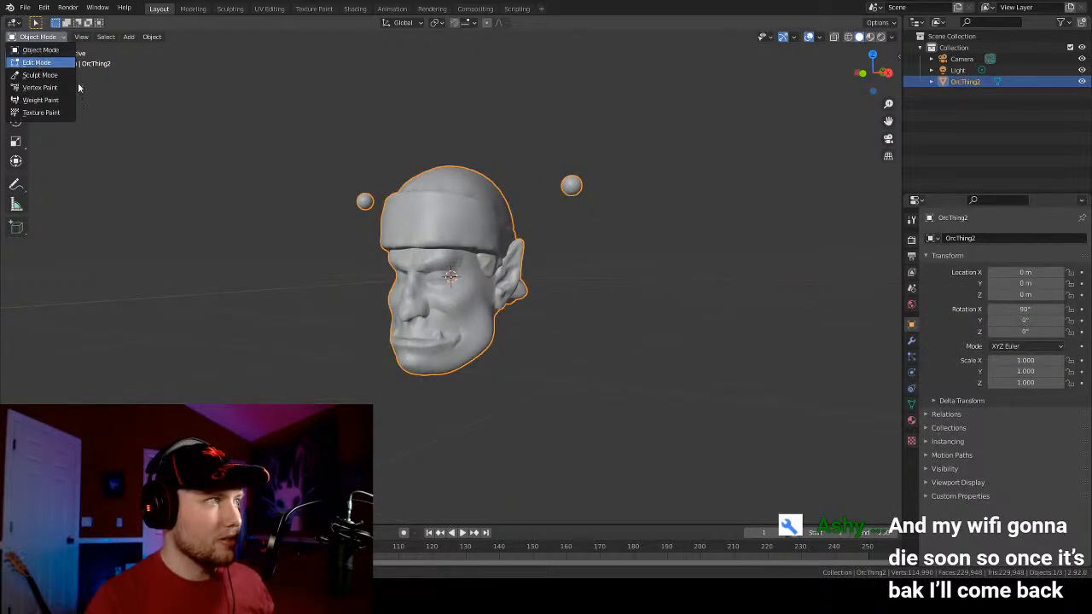
pyautogui.click(36, 62)
pyautogui.scroll(2, 358, 154)
pyautogui.moveTo(359, 154); pyautogui.dragTo(491, 162, button='middle')
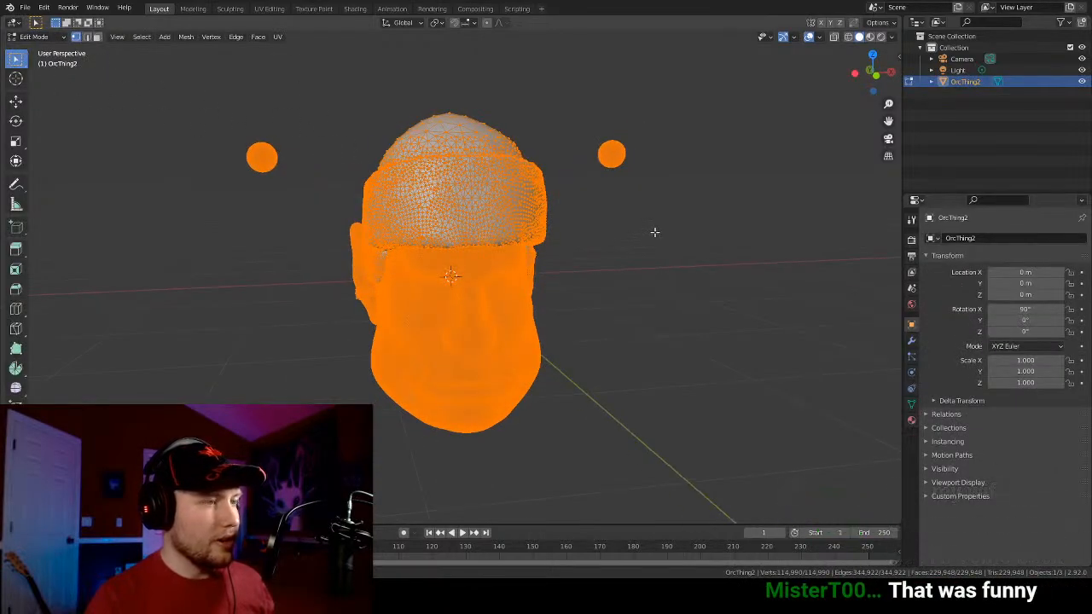
# Separate the OrcThing2 mesh into its loose parts, return to Object Mode and deselect everything
pyautogui.press('p')
pyautogui.click(615, 256)
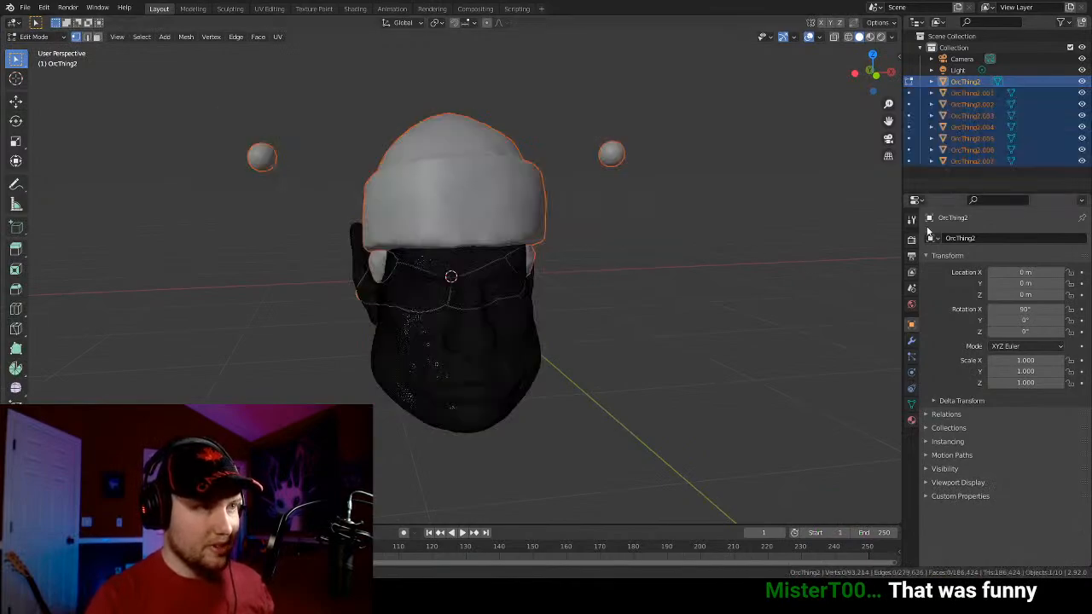
pyautogui.scroll(-3, 617, 236)
pyautogui.moveTo(617, 236); pyautogui.dragTo(417, 179, button='middle')
pyautogui.click(36, 36)
pyautogui.click(35, 49)
pyautogui.click(258, 92)
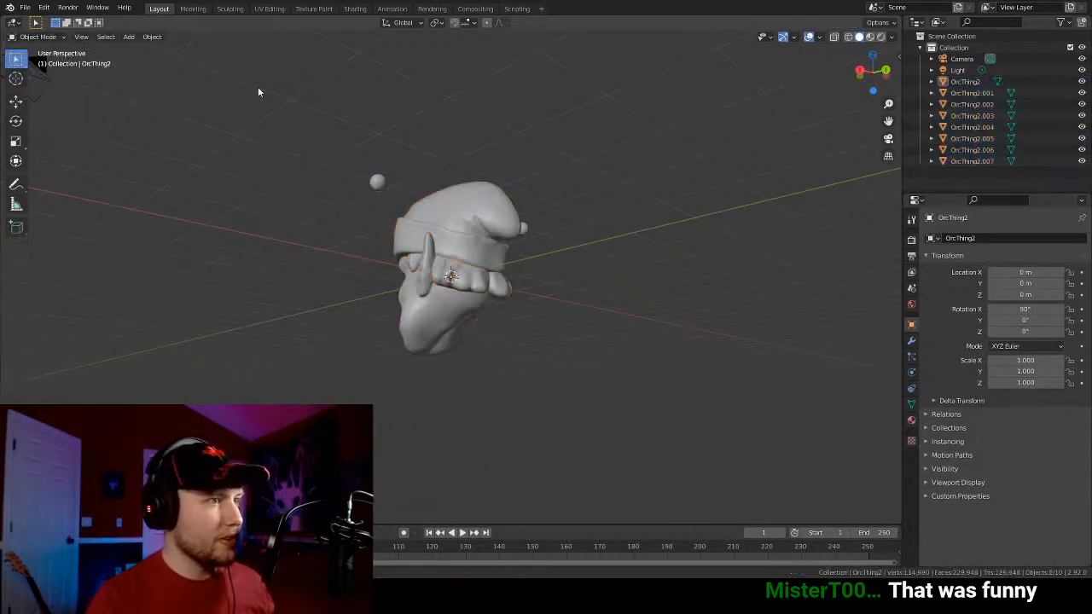
# Select the four hair tufts beneath the hat's rim, at the temples and back of the head, and join them into one object
pyautogui.moveTo(259, 88); pyautogui.dragTo(616, 196, button='middle')
pyautogui.scroll(5, 503, 166)
pyautogui.scroll(-5, 539, 178)
pyautogui.scroll(2, 522, 175)
pyautogui.scroll(-2, 555, 220)
pyautogui.moveTo(555, 219); pyautogui.dragTo(489, 263, button='middle')
pyautogui.scroll(1, 526, 221)
pyautogui.click(465, 263)
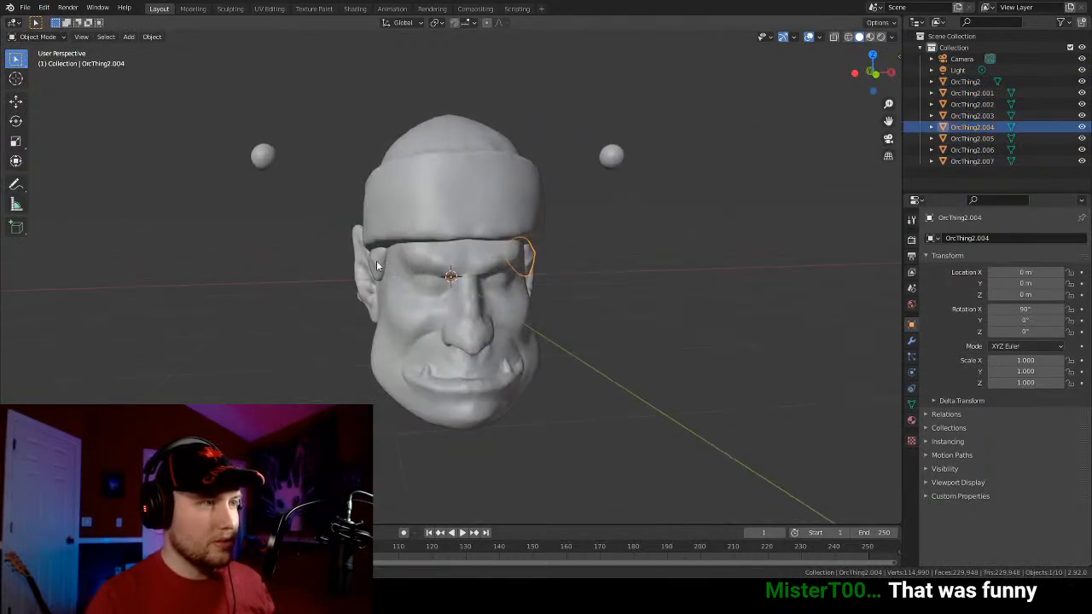
pyautogui.keyDown('shift'); pyautogui.click(379, 263); pyautogui.keyUp('shift')
pyautogui.moveTo(380, 264); pyautogui.dragTo(503, 281, button='middle')
pyautogui.keyDown('shift'); pyautogui.click(366, 292); pyautogui.keyUp('shift')
pyautogui.moveTo(275, 273); pyautogui.dragTo(454, 291, button='middle')
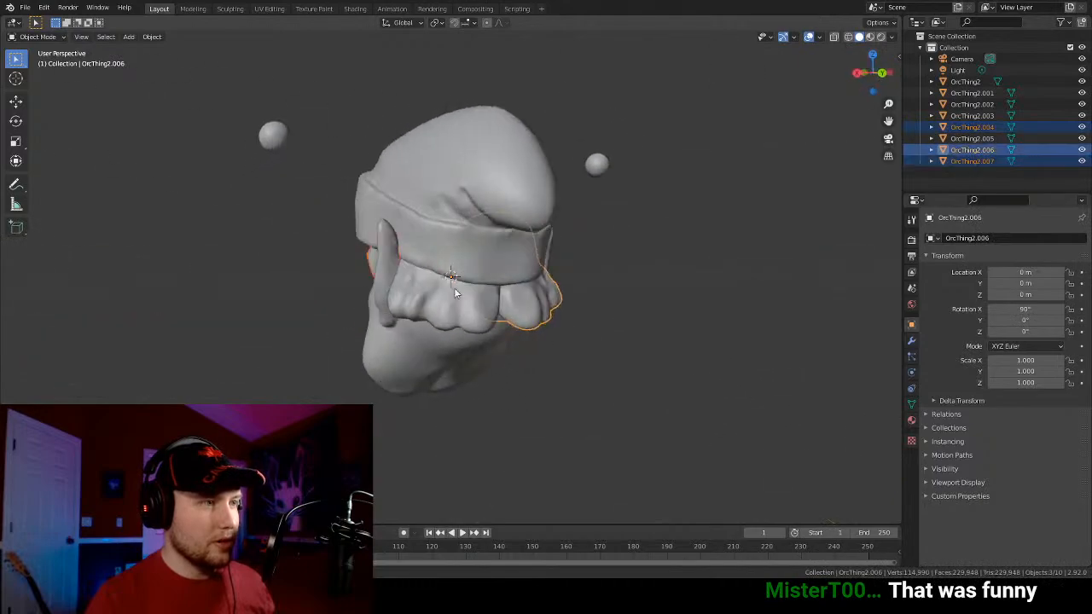
pyautogui.keyDown('shift'); pyautogui.click(442, 290); pyautogui.keyUp('shift')
pyautogui.hotkey('ctrl', 'j')
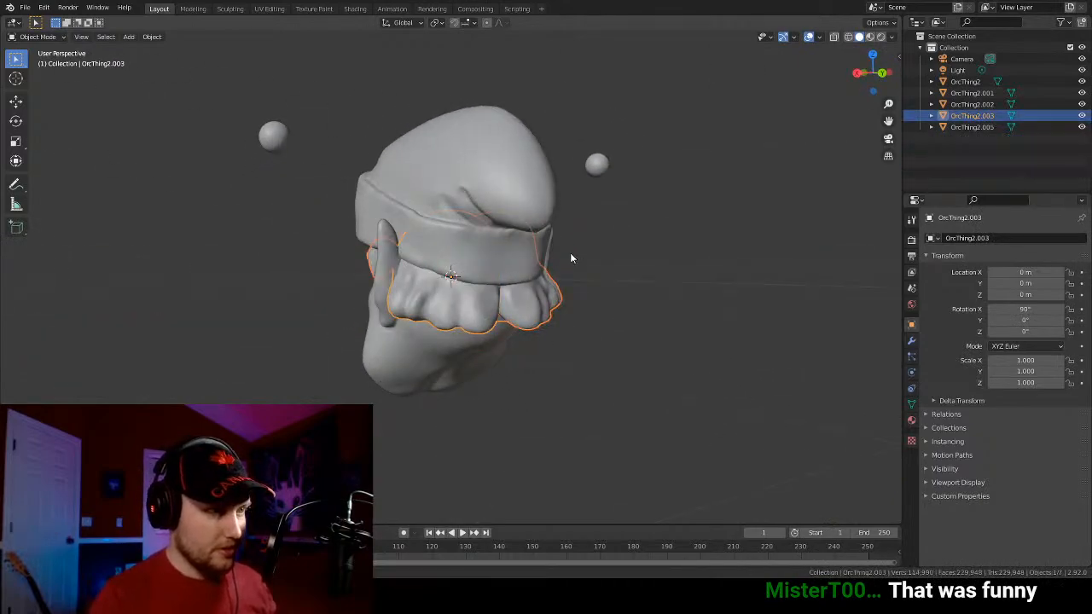
# Examine the head and joined hair from the back, front and side, and clear the selection
pyautogui.scroll(-2, 568, 260)
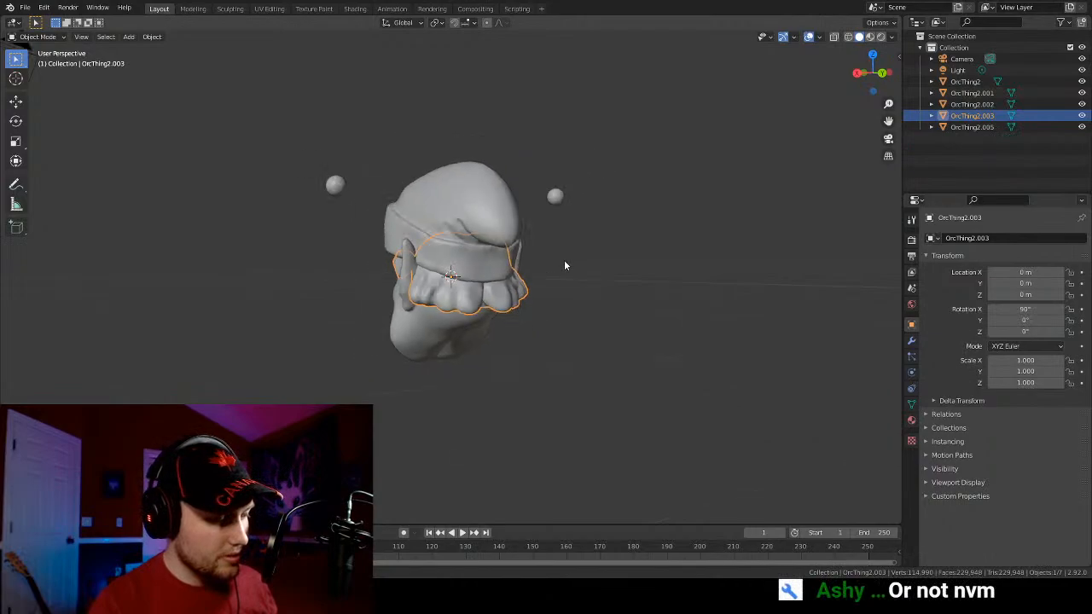
pyautogui.moveTo(480, 349); pyautogui.dragTo(635, 324, button='middle')
pyautogui.scroll(4, 617, 327)
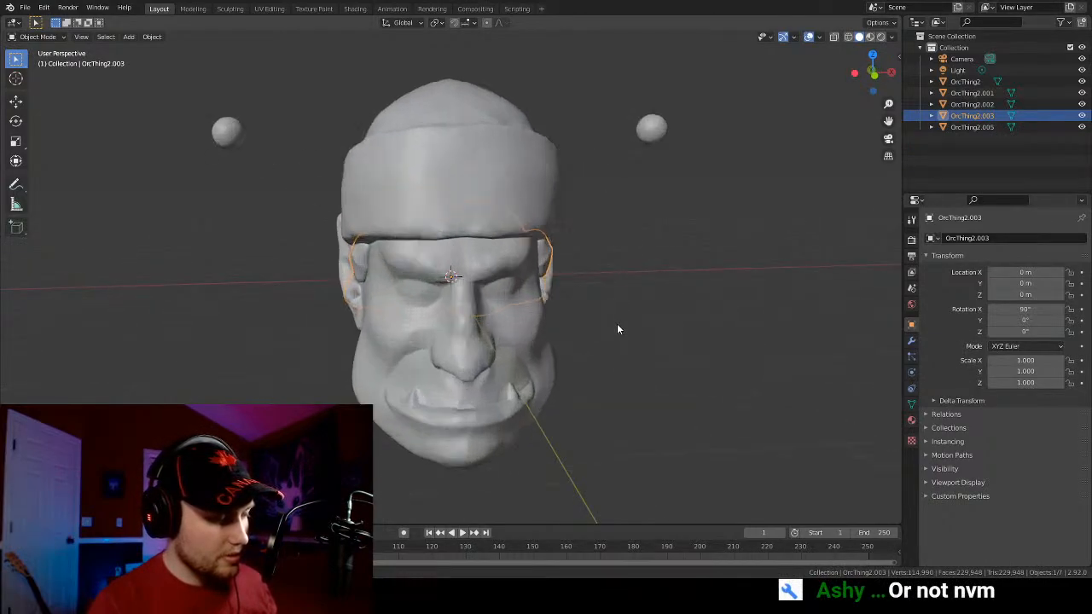
pyautogui.scroll(-3, 618, 328)
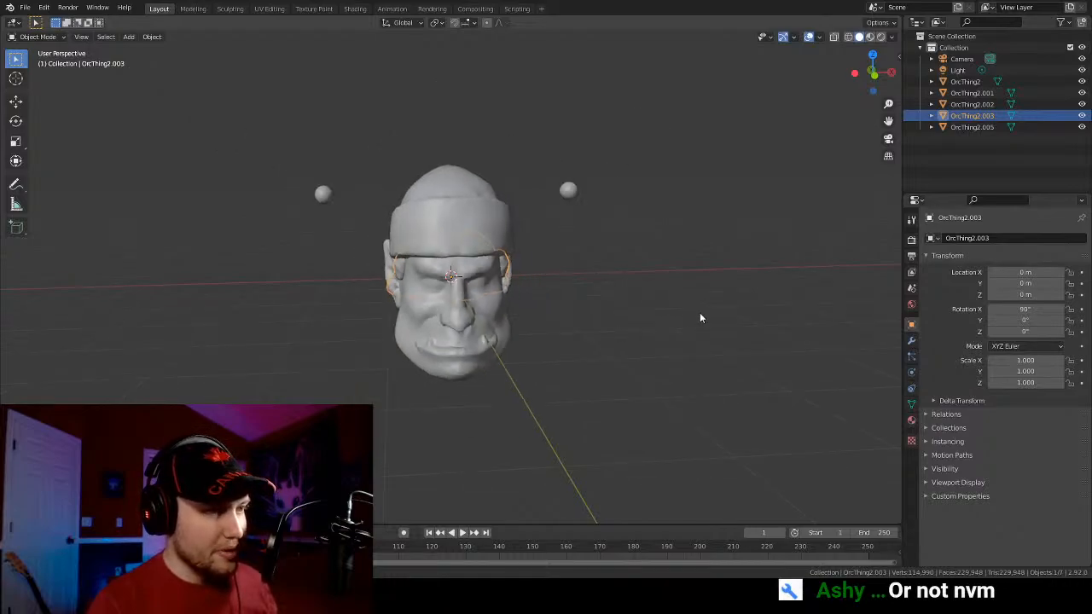
pyautogui.moveTo(702, 317); pyautogui.dragTo(644, 310, button='middle')
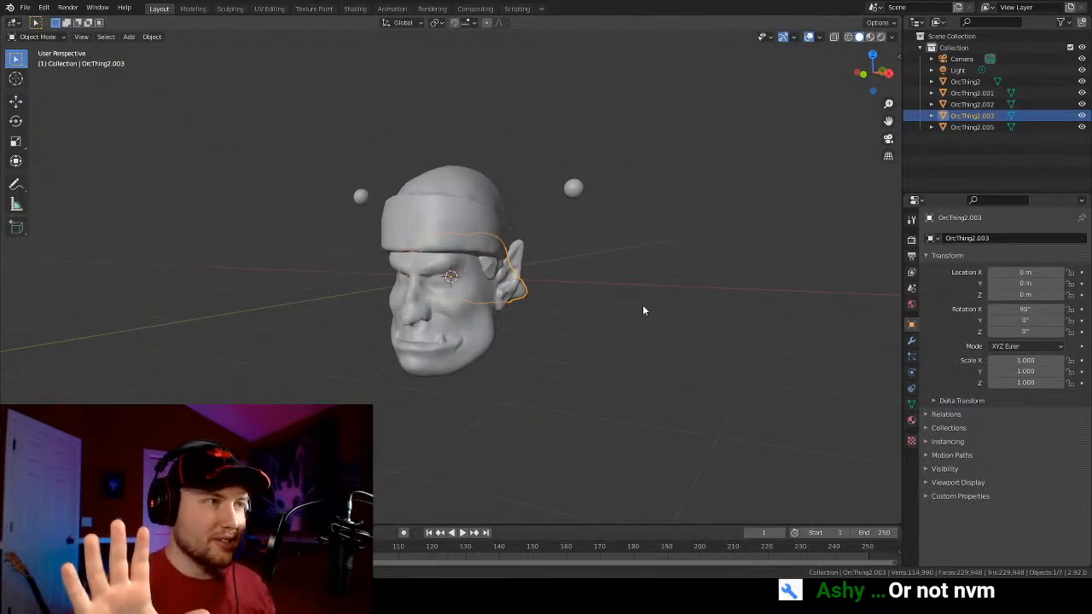
pyautogui.click(633, 301)
pyautogui.scroll(2, 630, 296)
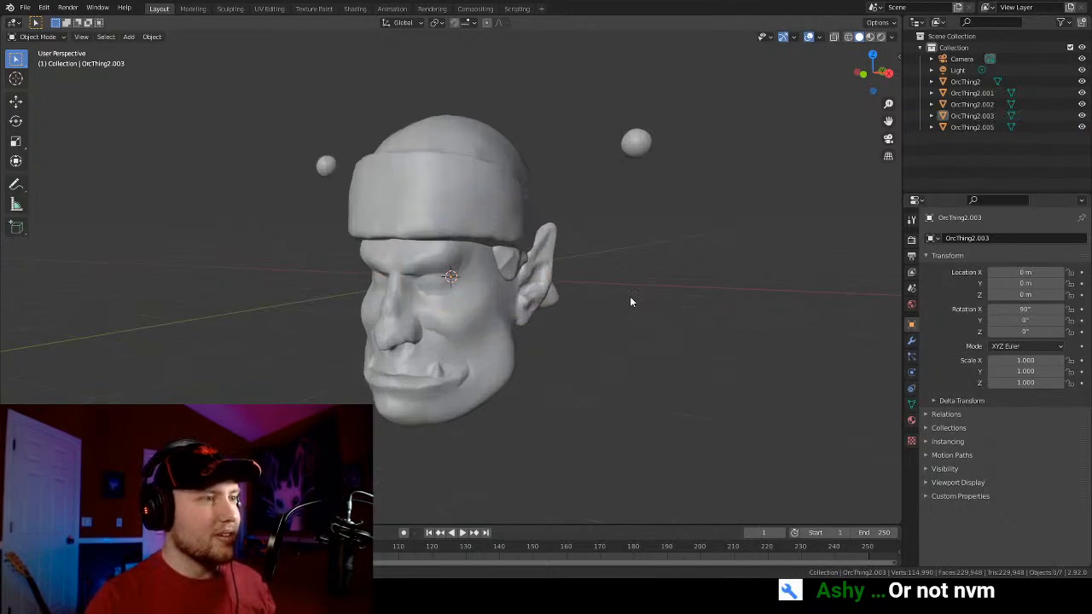
# Set the base color of the orc head's material to a saturated green and deselect the head
pyautogui.moveTo(630, 296); pyautogui.dragTo(505, 297, button='middle')
pyautogui.click(433, 282)
pyautogui.moveTo(793, 224); pyautogui.dragTo(697, 315, button='middle')
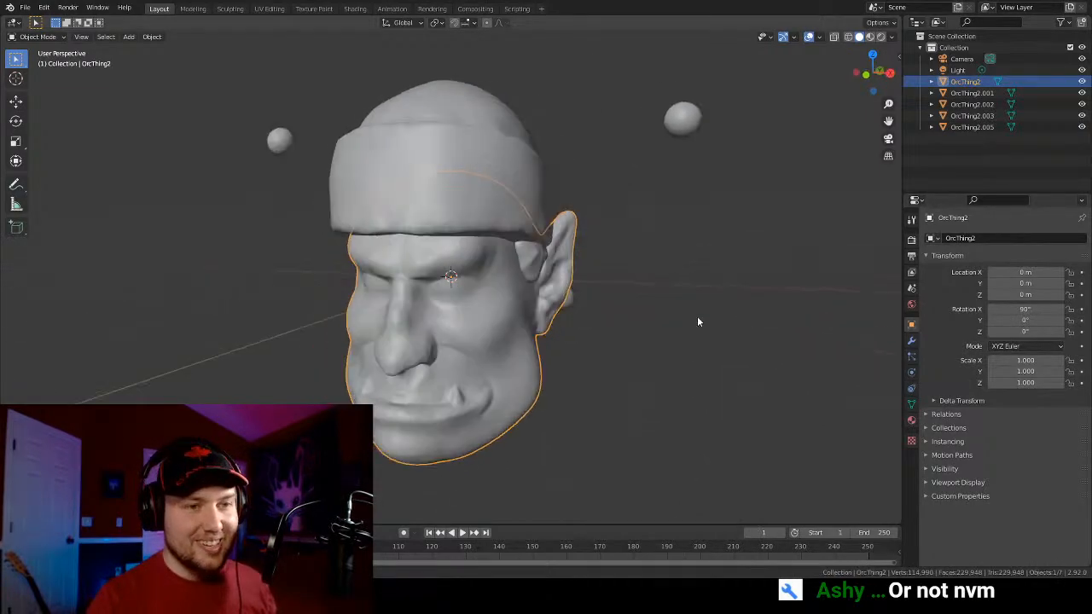
pyautogui.click(911, 419)
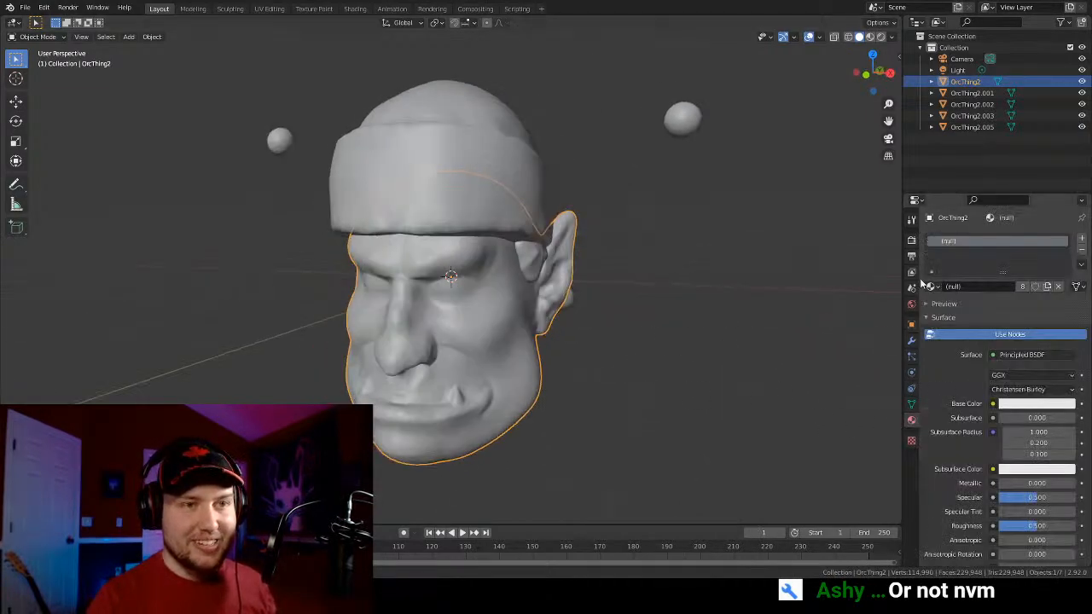
pyautogui.click(1033, 403)
pyautogui.moveTo(789, 289); pyautogui.dragTo(693, 276, button='middle')
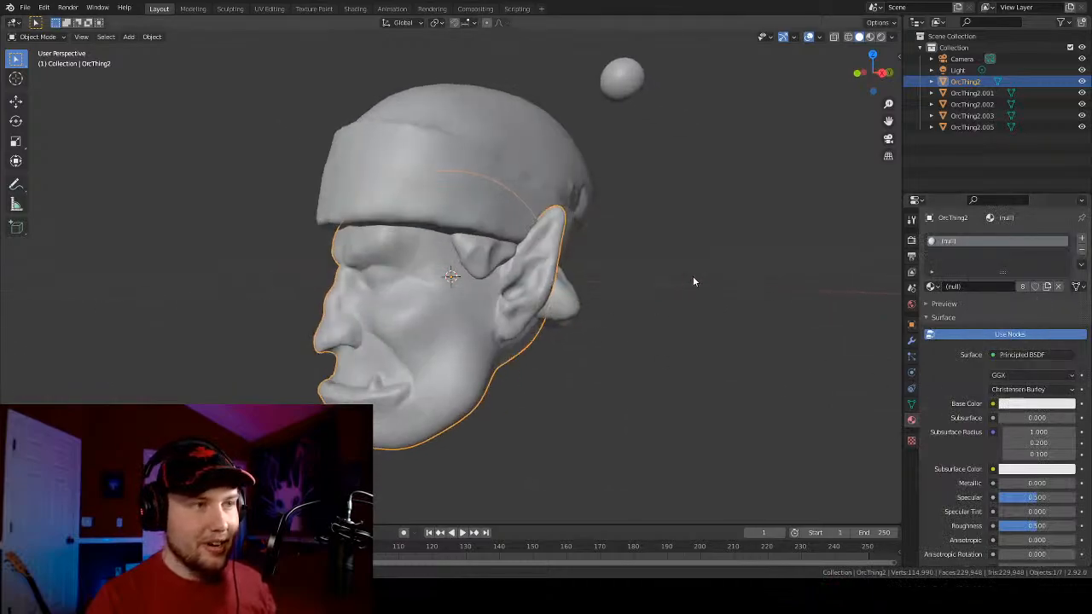
pyautogui.click(932, 290)
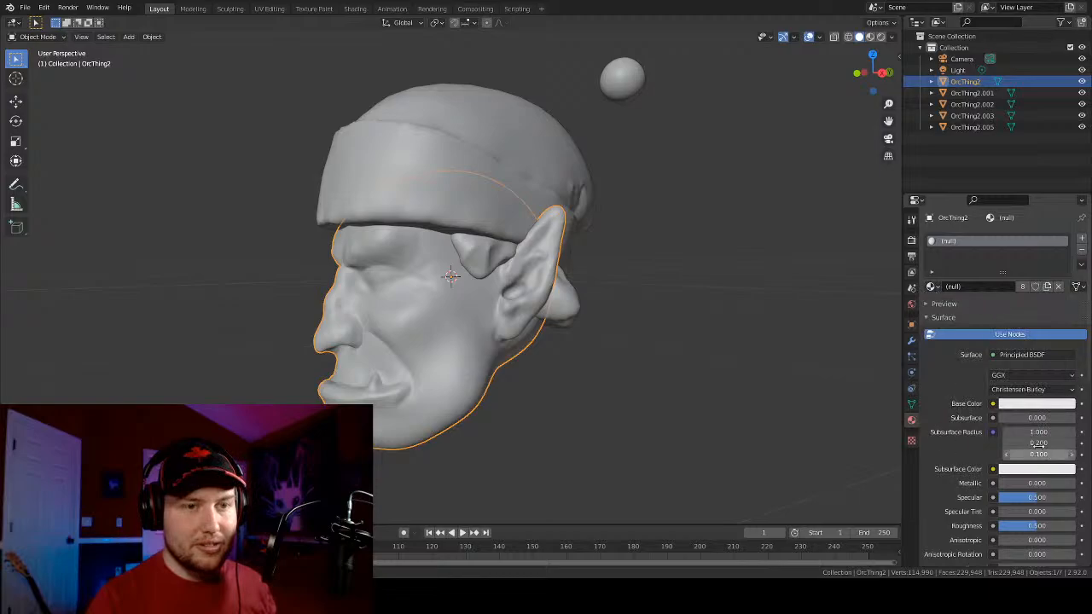
pyautogui.click(1017, 404)
pyautogui.click(1017, 406)
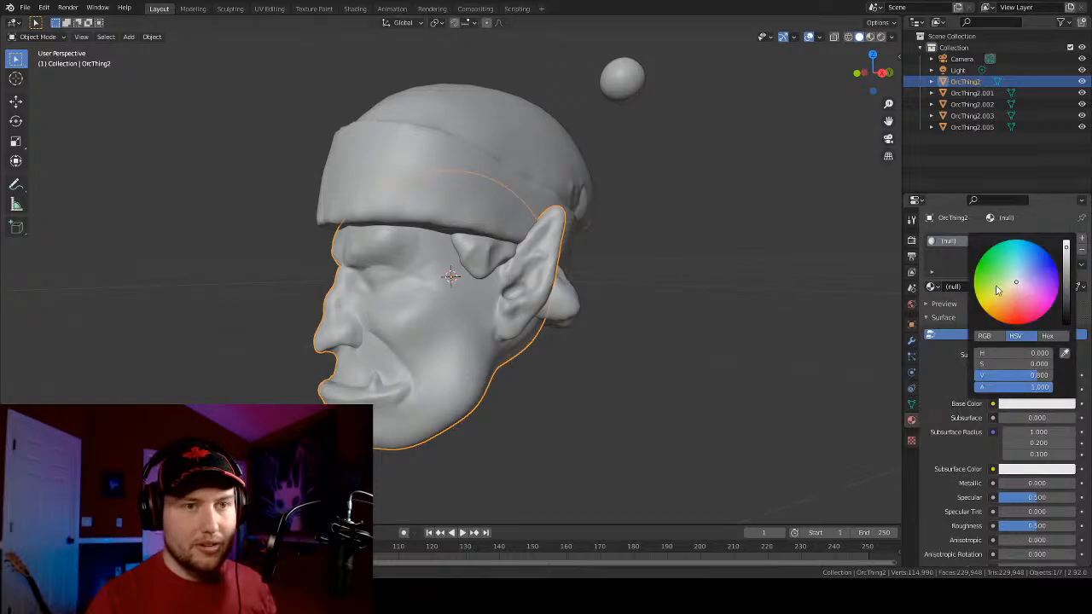
pyautogui.moveTo(997, 289); pyautogui.dragTo(977, 263)
pyautogui.click(698, 254)
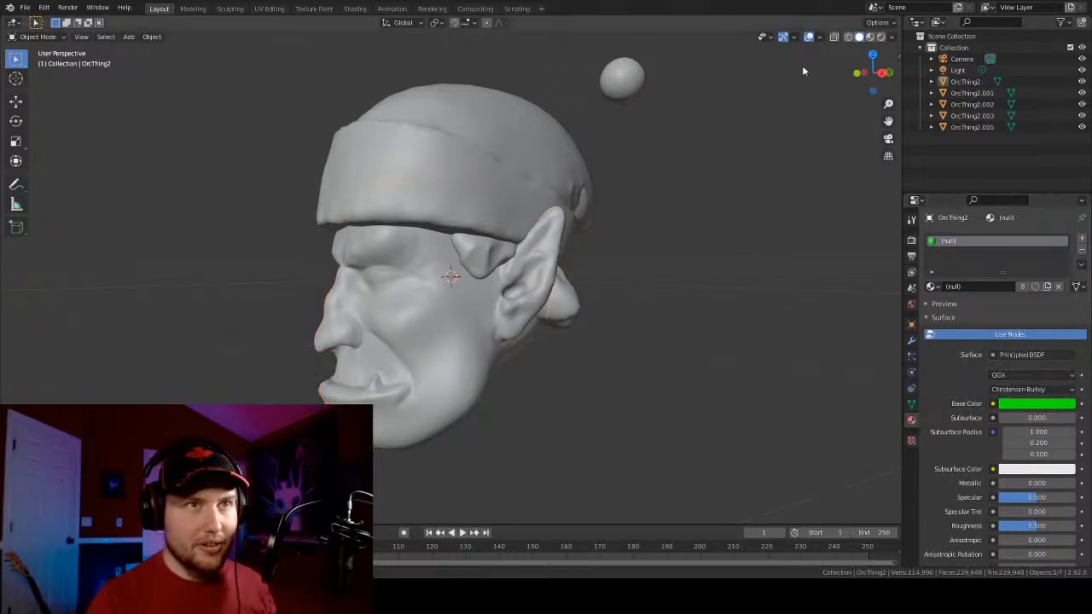
# Switch the viewport to Material Preview, inspect the face, and change the shading to Rendered
pyautogui.click(870, 37)
pyautogui.moveTo(667, 212); pyautogui.dragTo(976, 369, button='middle')
pyautogui.click(880, 36)
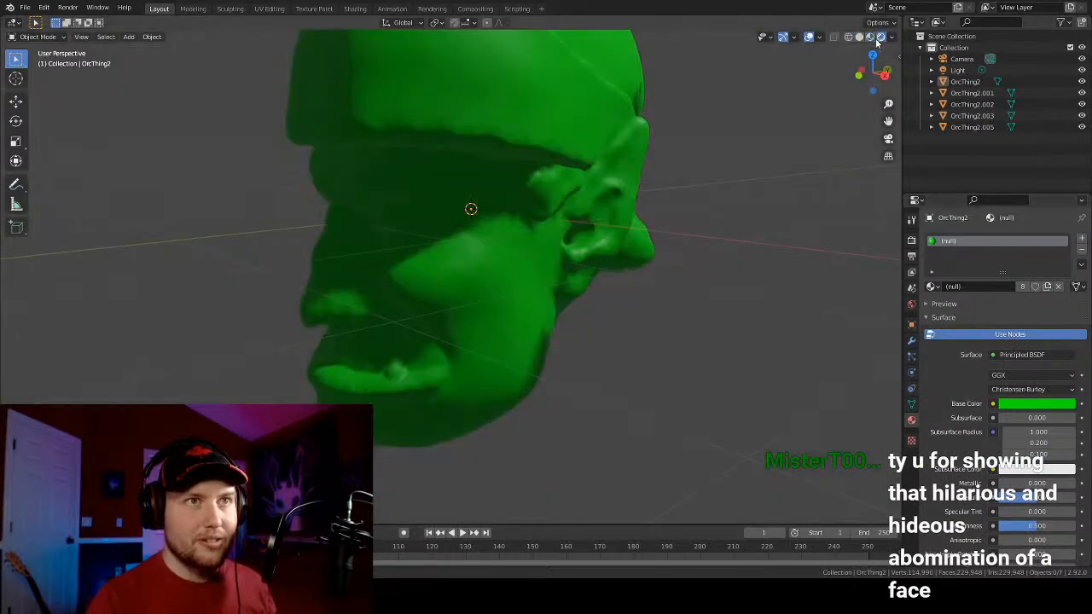
# Move the point light in front of the orc so it illuminates the face, and deselect it
pyautogui.moveTo(545, 256)
pyautogui.mouseDown(button='middle')
pyautogui.moveTo(577, 290)
pyautogui.moveTo(619, 266)
pyautogui.moveTo(561, 295)
pyautogui.moveTo(490, 114)
pyautogui.moveTo(639, 125)
pyautogui.moveTo(400, 261)
pyautogui.moveTo(499, 300)
pyautogui.moveTo(341, 300)
pyautogui.moveTo(525, 270)
pyautogui.mouseUp(button='middle')
pyautogui.scroll(-5, 570, 270)
pyautogui.click(521, 95)
pyautogui.press('g')
pyautogui.click(549, 271)
pyautogui.scroll(7, 526, 269)
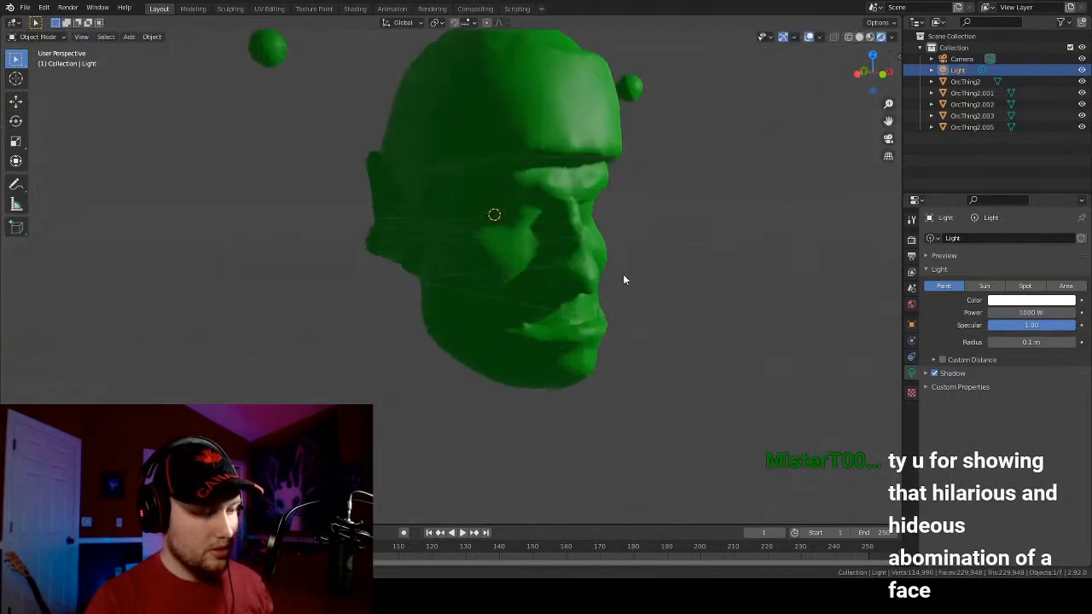
pyautogui.keyDown('shift'); pyautogui.moveTo(623, 274); pyautogui.dragTo(595, 363, button='middle'); pyautogui.keyUp('shift')
pyautogui.click(602, 337)
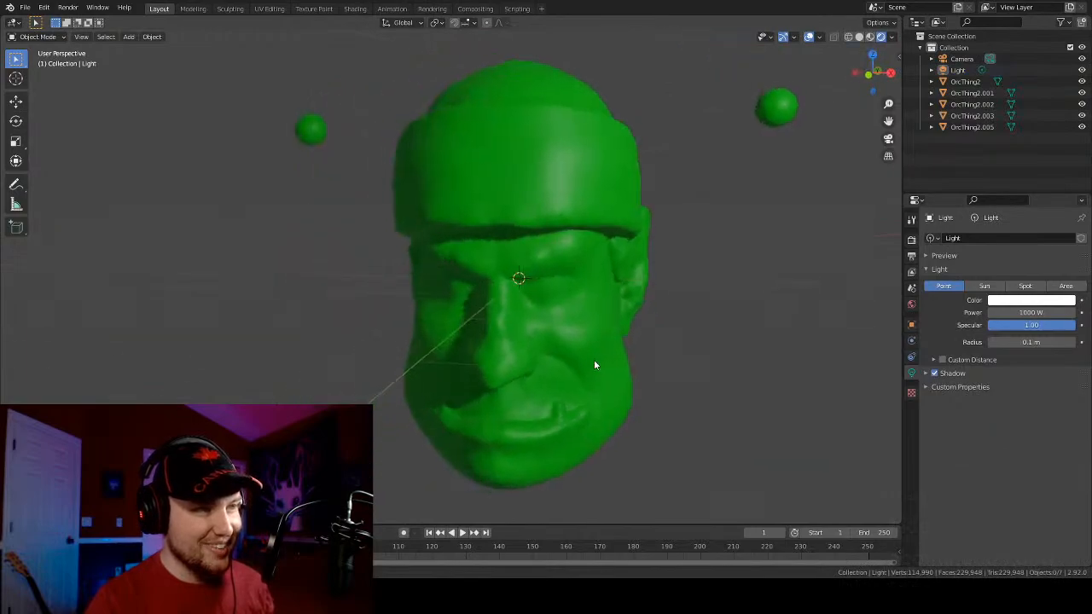
# Give the joined hair its own single-user copy of the material with an orange base color
pyautogui.scroll(-2, 626, 361)
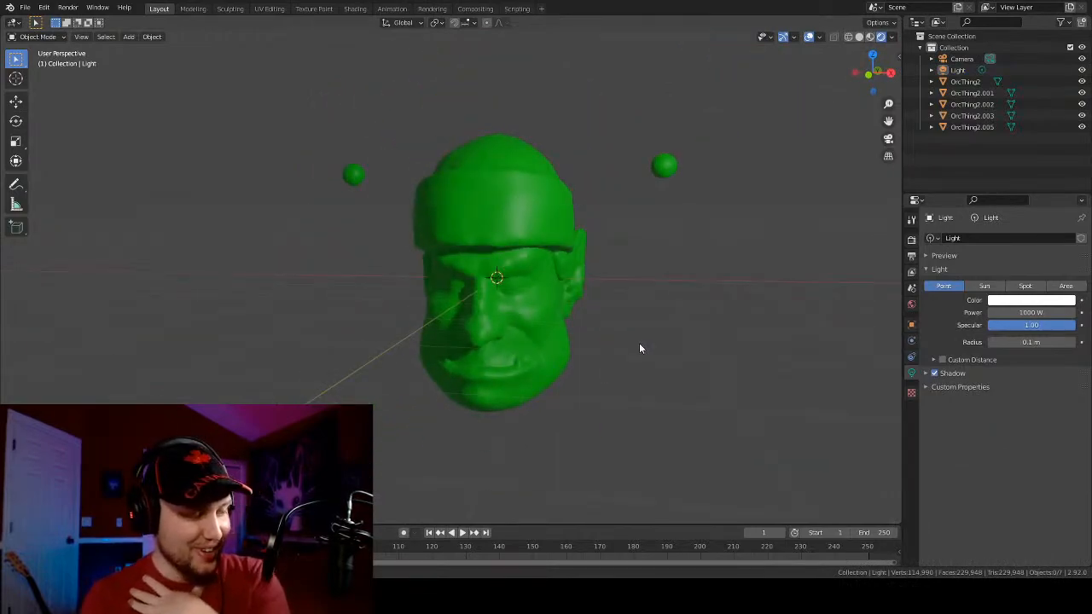
pyautogui.moveTo(714, 307); pyautogui.dragTo(691, 308, button='middle')
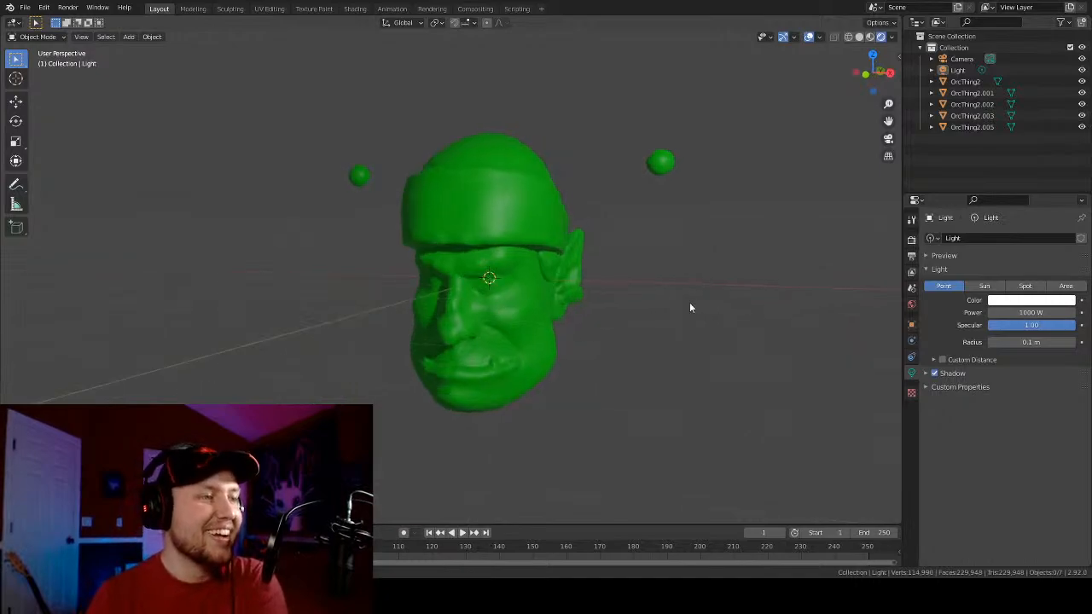
pyautogui.click(498, 280)
pyautogui.click(572, 259)
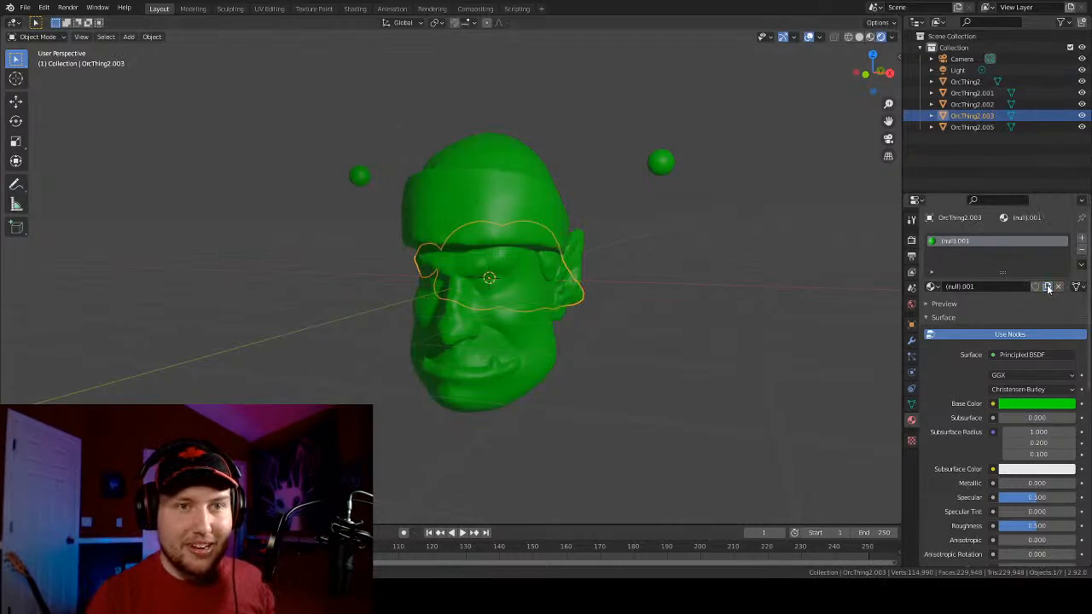
pyautogui.click(1000, 406)
pyautogui.moveTo(1031, 286); pyautogui.dragTo(1001, 322)
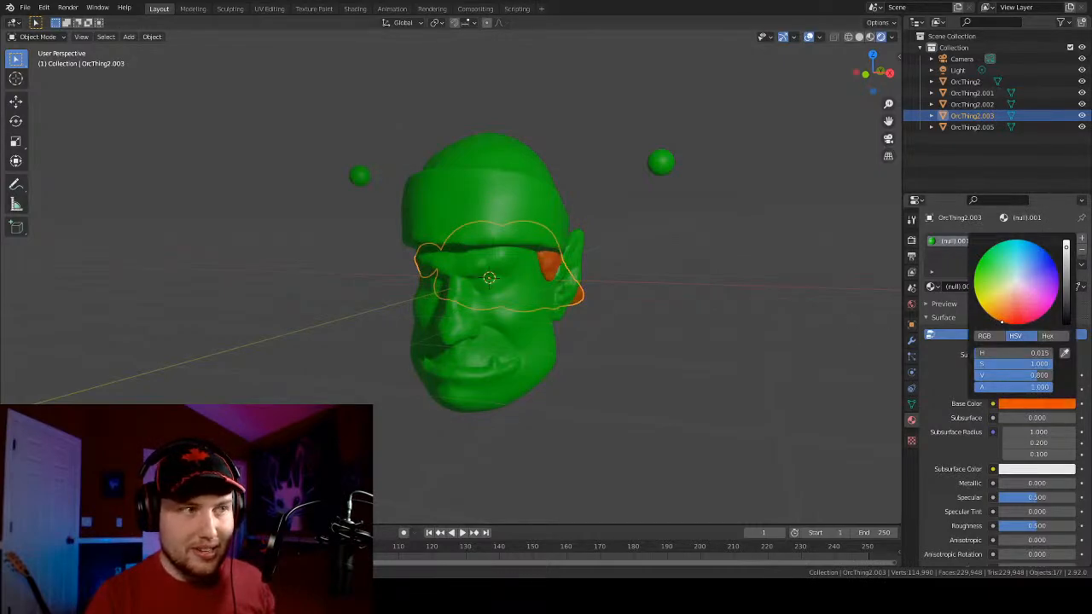
# Try an orange base color on the hat's shared material and undo the color change
pyautogui.moveTo(809, 315); pyautogui.dragTo(677, 282, button='middle')
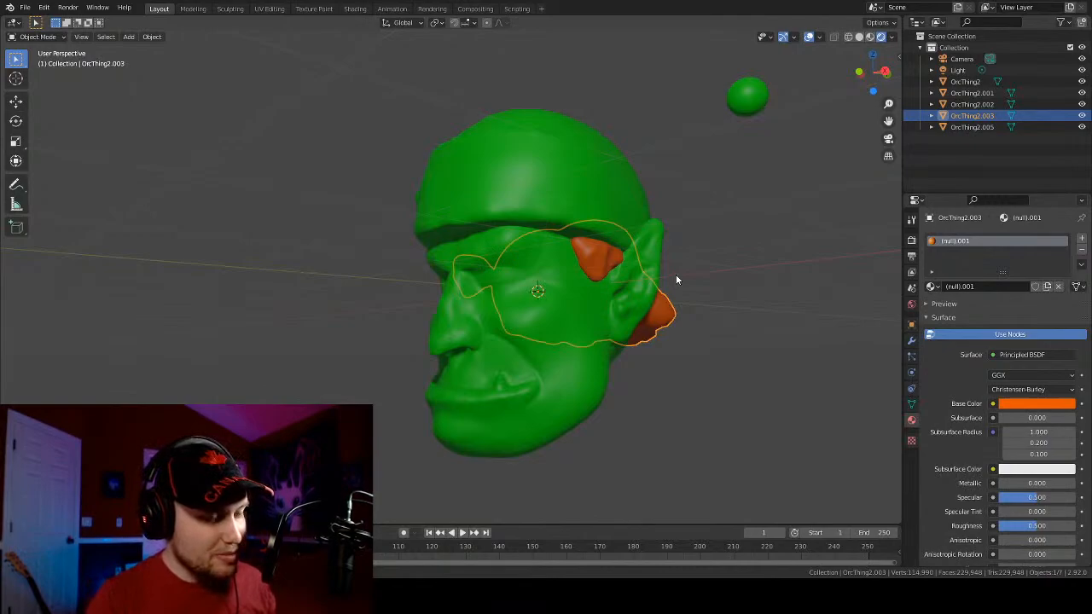
pyautogui.moveTo(671, 207); pyautogui.dragTo(593, 224, button='middle')
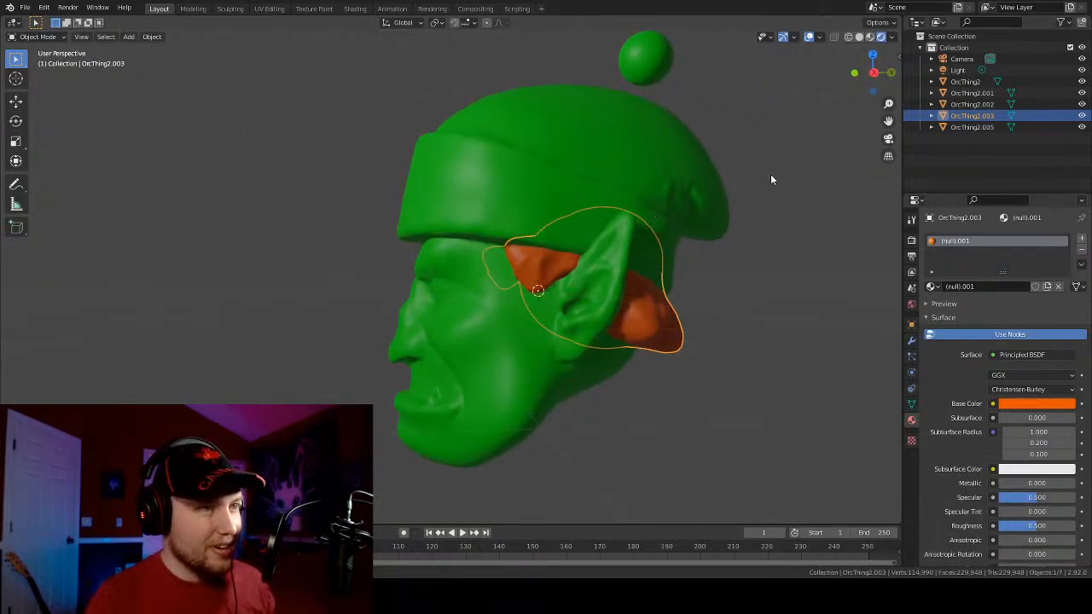
pyautogui.click(770, 177)
pyautogui.moveTo(549, 292); pyautogui.dragTo(623, 334, button='middle')
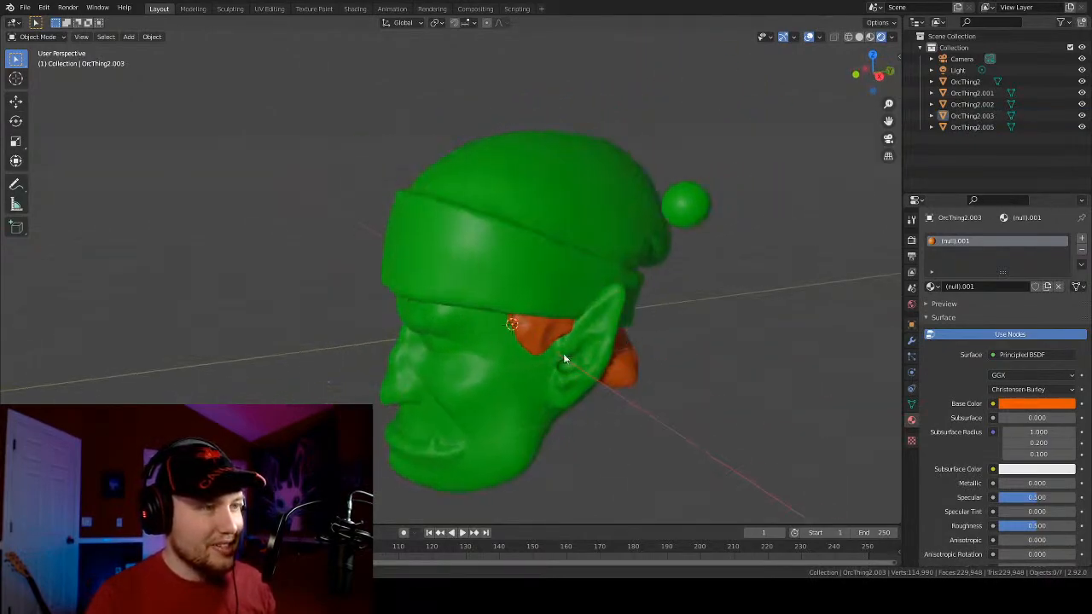
pyautogui.click(553, 263)
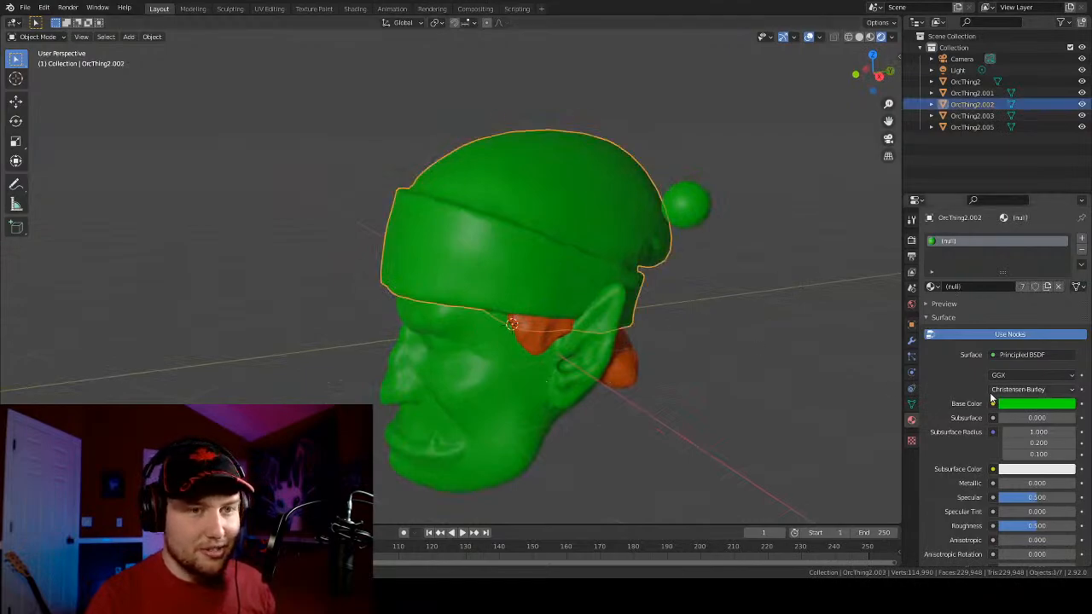
pyautogui.click(1040, 410)
pyautogui.moveTo(1017, 307); pyautogui.dragTo(999, 323)
pyautogui.click(794, 333)
pyautogui.hotkey('ctrl', 'z')
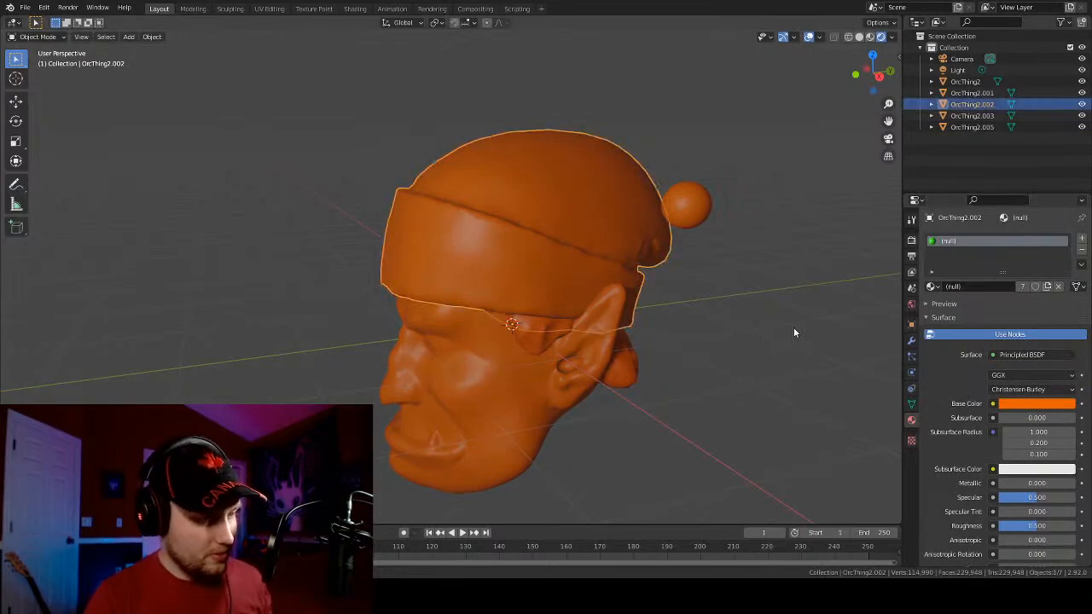
pyautogui.hotkey('ctrl', 'z')
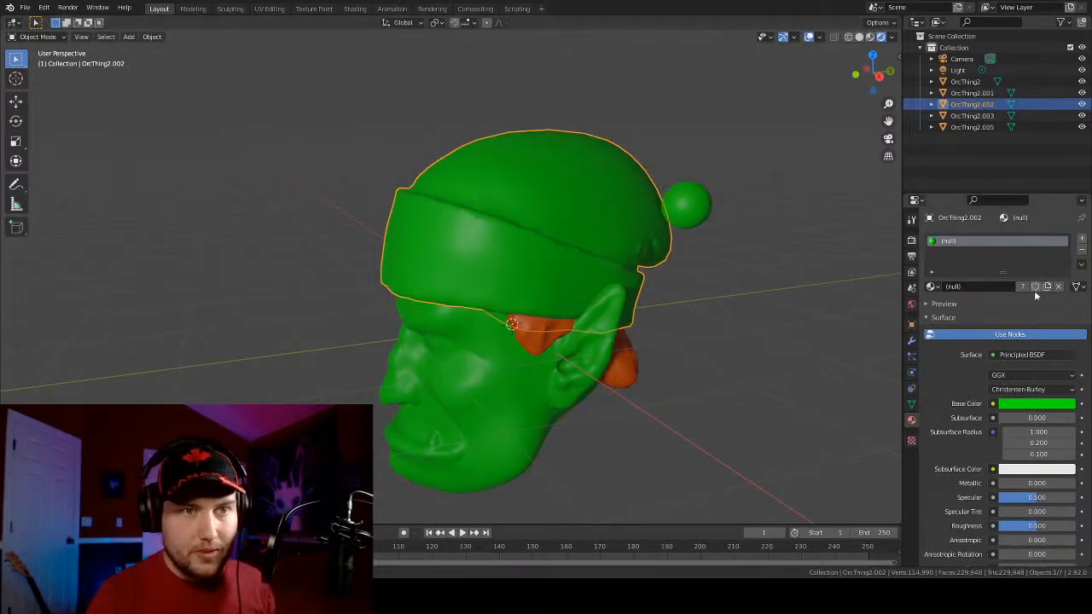
# Give the hat its own single-user material copy with a muted brown base color
pyautogui.click(1009, 405)
pyautogui.moveTo(1000, 351); pyautogui.dragTo(1051, 352)
pyautogui.moveTo(1065, 268)
pyautogui.mouseDown()
pyautogui.moveTo(1066, 316)
pyautogui.moveTo(1016, 292)
pyautogui.mouseUp()
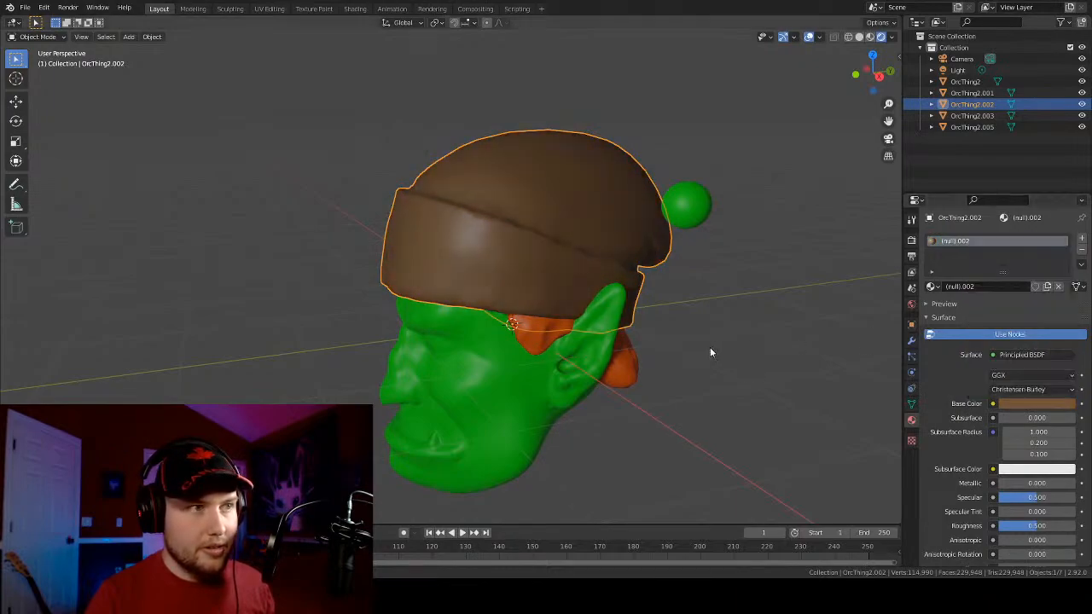
# Darken the hair's base color to a deep red with hue 0.992, saturation 1.000 and value about 0.05
pyautogui.moveTo(710, 347); pyautogui.dragTo(614, 324, button='middle')
pyautogui.click(580, 344)
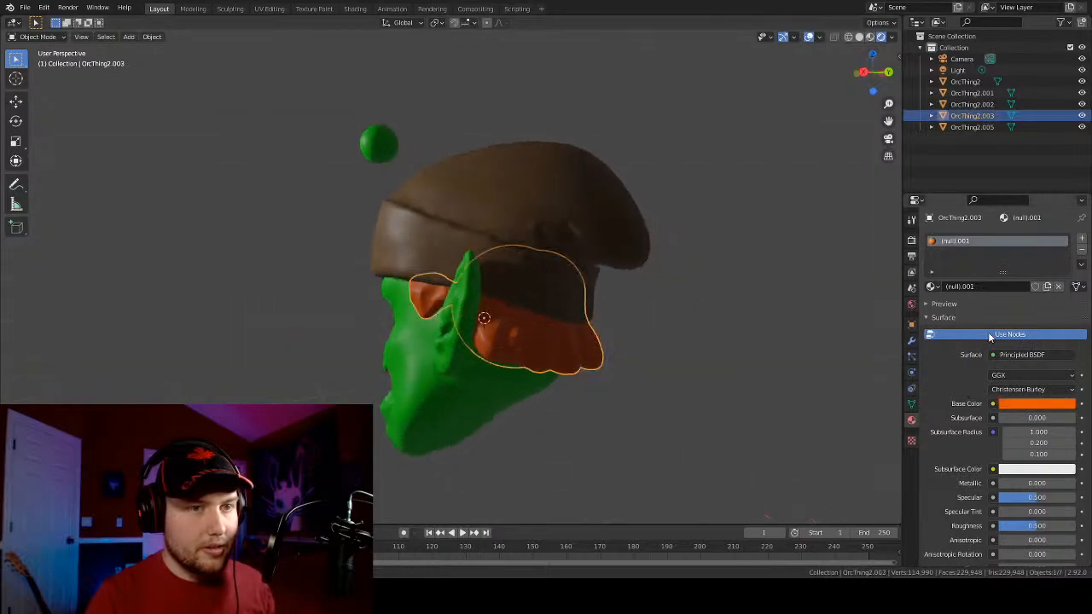
pyautogui.click(1017, 404)
pyautogui.moveTo(1029, 317); pyautogui.dragTo(1022, 324)
pyautogui.moveTo(1068, 284)
pyautogui.mouseDown()
pyautogui.moveTo(1066, 314)
pyautogui.moveTo(1067, 290)
pyautogui.moveTo(1067, 304)
pyautogui.mouseUp()
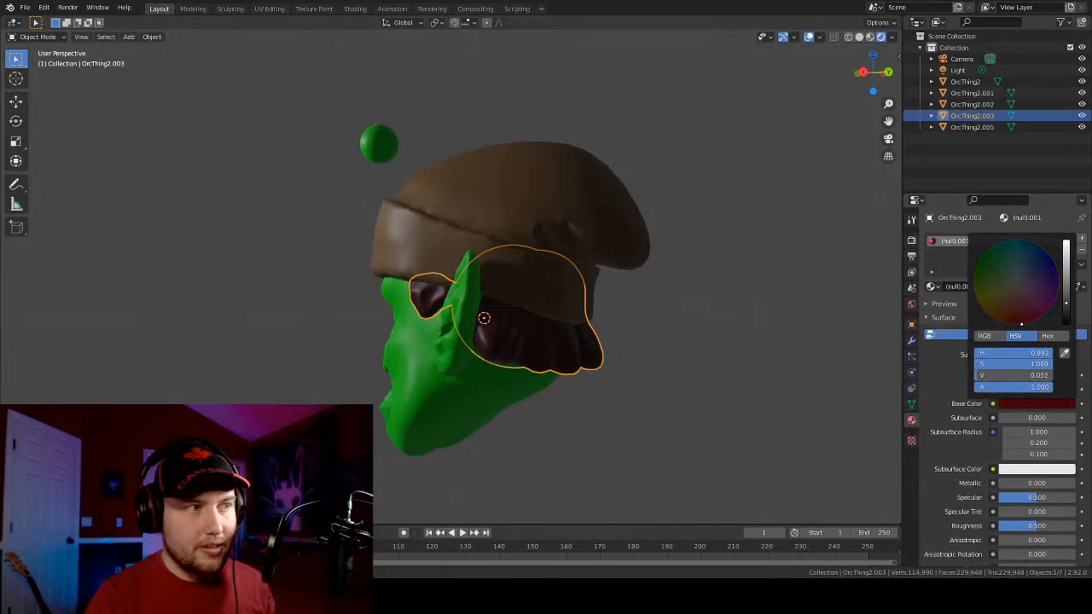
# Select the green head and examine it together with the recolored hat and hair from the side and front
pyautogui.moveTo(494, 341); pyautogui.dragTo(715, 316, button='middle')
pyautogui.click(716, 316)
pyautogui.scroll(1, 671, 325)
pyautogui.keyDown('shift'); pyautogui.moveTo(625, 333); pyautogui.dragTo(403, 232, button='middle'); pyautogui.keyUp('shift')
pyautogui.click(403, 232)
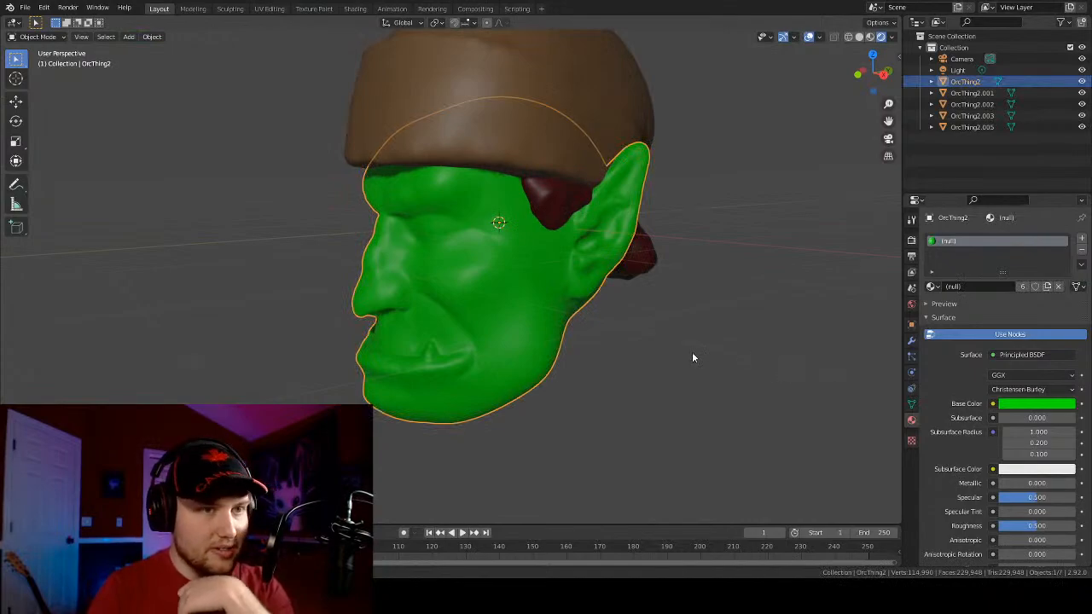
pyautogui.moveTo(615, 257); pyautogui.dragTo(638, 251, button='middle')
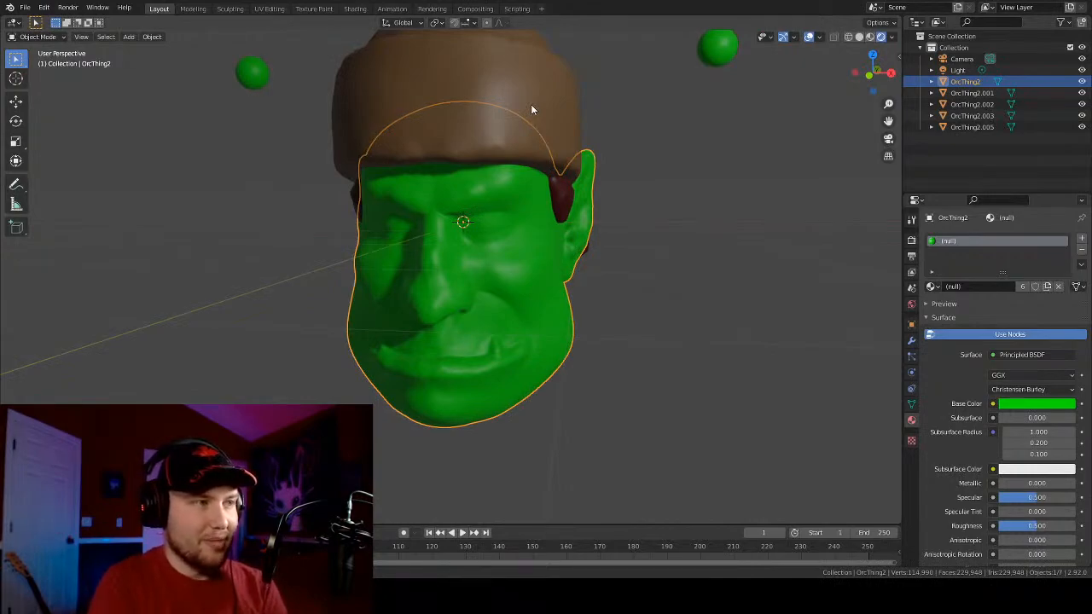
pyautogui.scroll(-3, 714, 169)
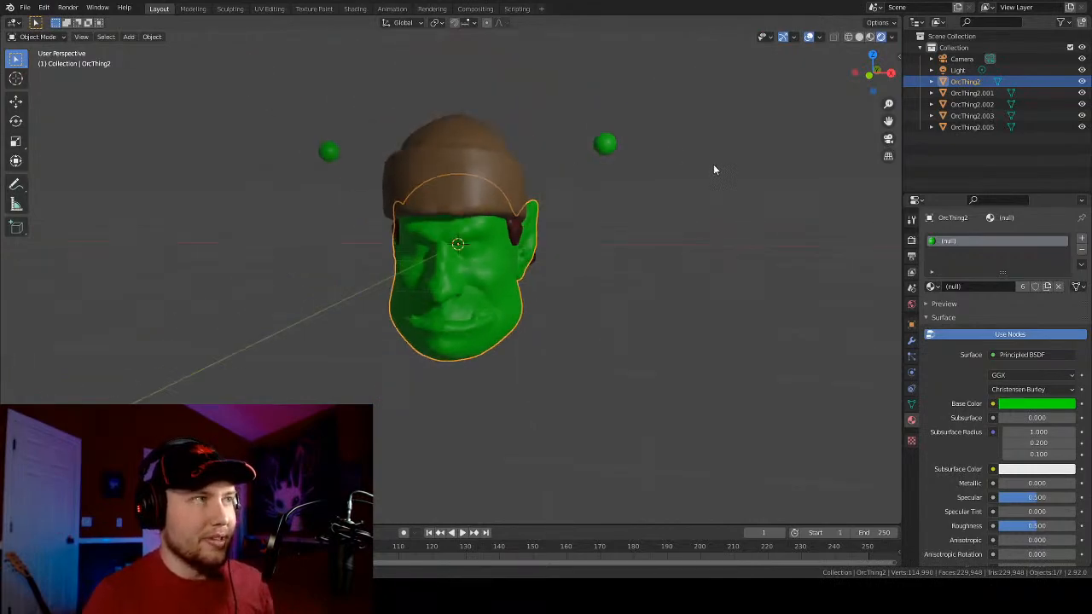
# Delete the two stray green spheres on either side of the head
pyautogui.click(605, 145)
pyautogui.press('Delete')
pyautogui.click(329, 151)
pyautogui.press('Delete')
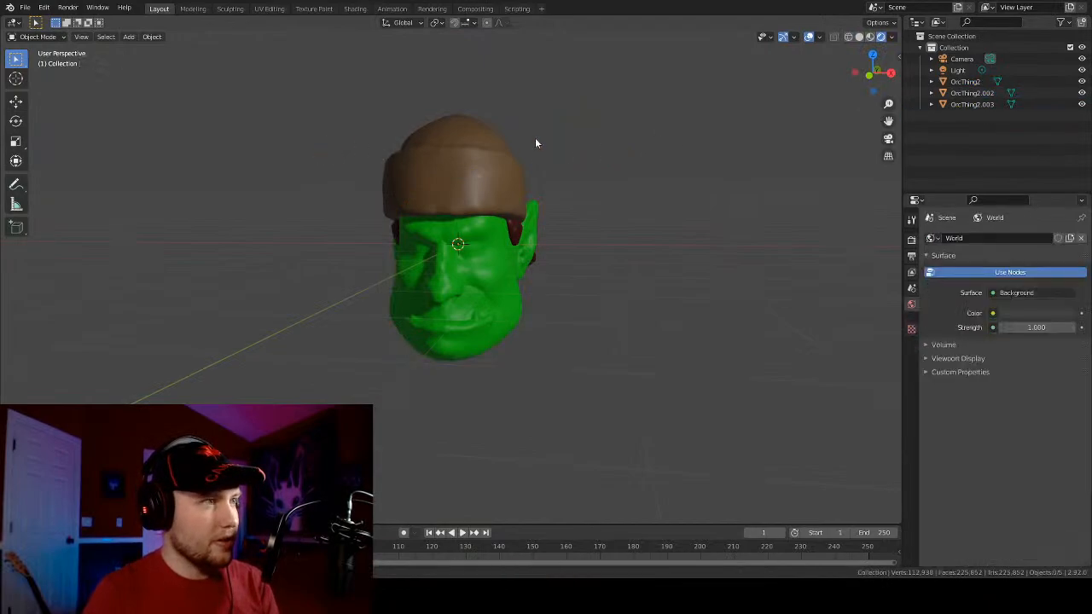
# Select the green head and display its modifier settings
pyautogui.scroll(3, 597, 158)
pyautogui.click(585, 203)
pyautogui.moveTo(702, 164); pyautogui.dragTo(698, 316, button='middle')
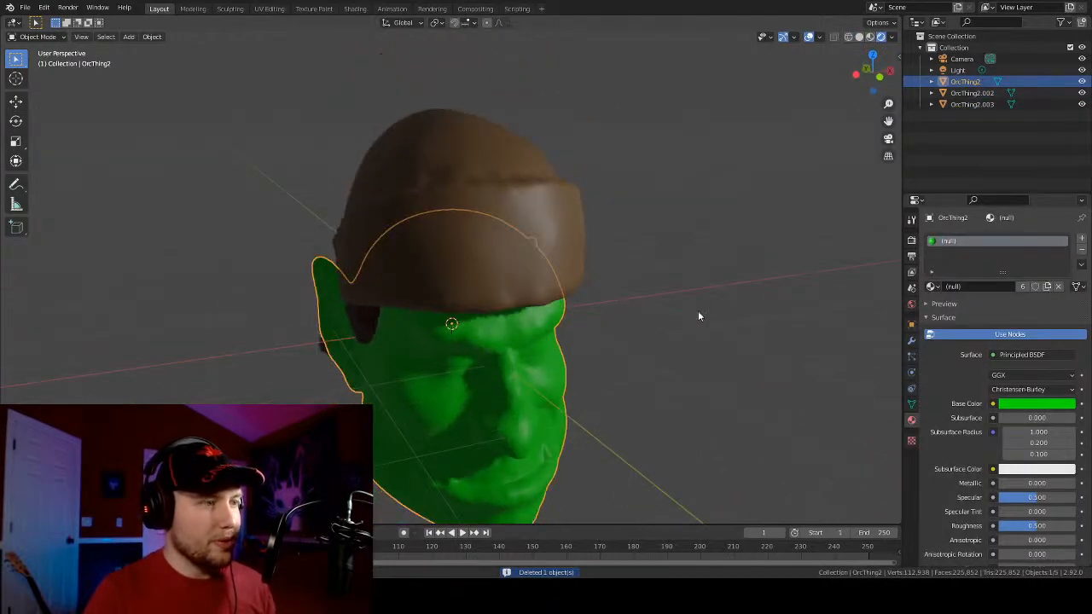
pyautogui.click(37, 37)
pyautogui.click(912, 340)
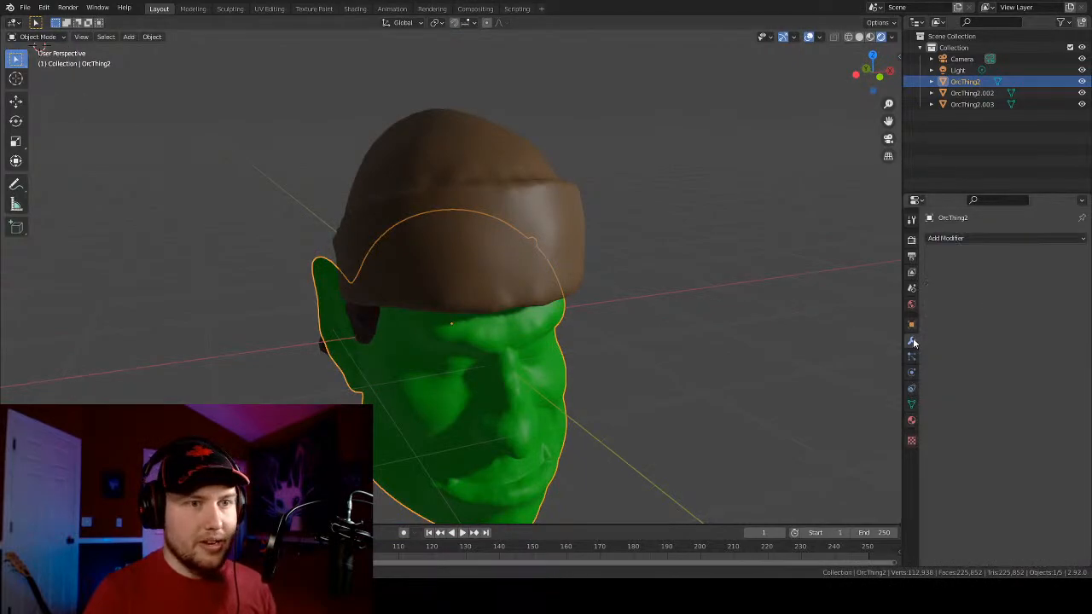
# Add a Decimate modifier to the green head
pyautogui.click(980, 238)
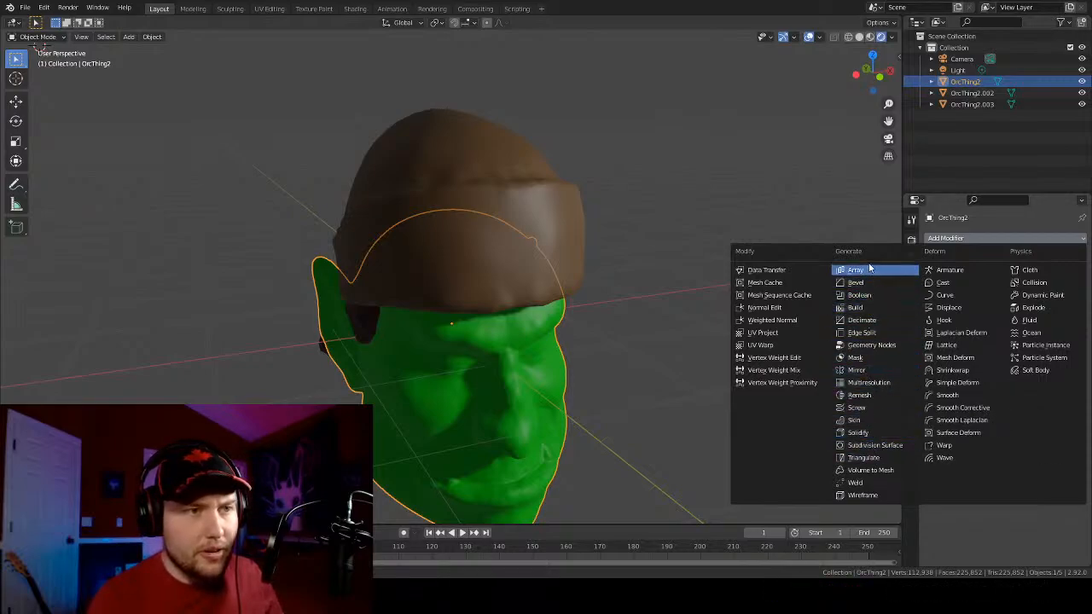
pyautogui.click(756, 132)
pyautogui.scroll(-3, 765, 300)
pyautogui.moveTo(765, 300); pyautogui.dragTo(582, 276, button='middle')
pyautogui.scroll(3, 582, 276)
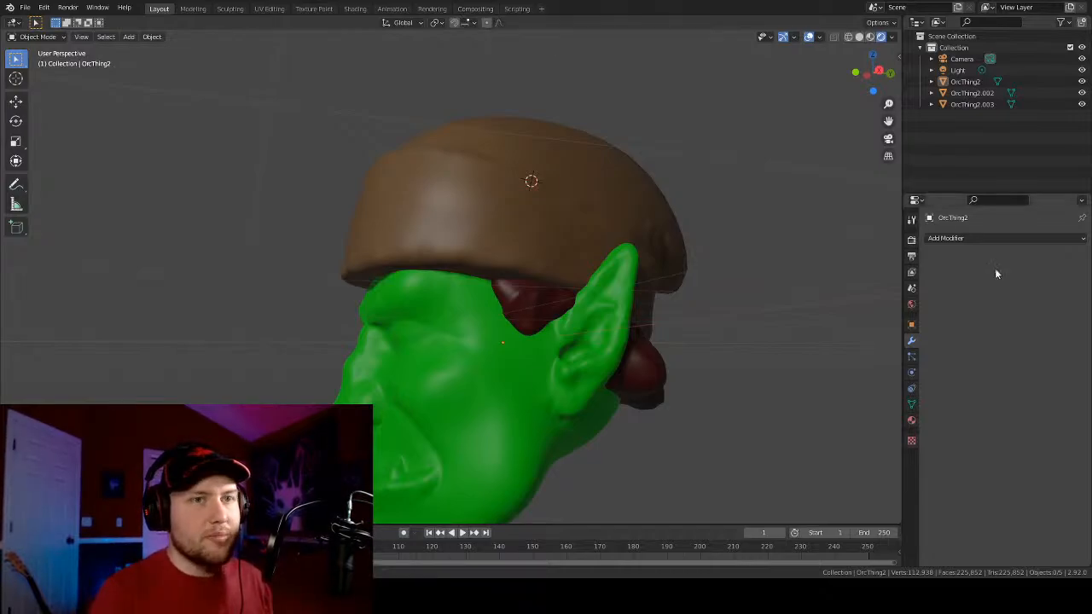
pyautogui.click(1002, 238)
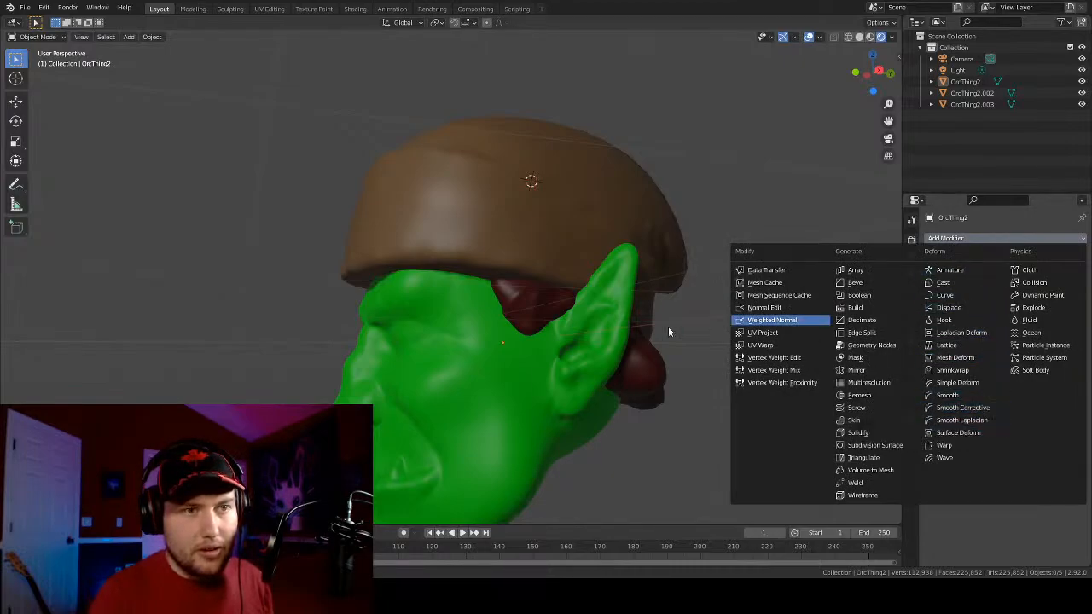
pyautogui.click(515, 374)
pyautogui.click(987, 236)
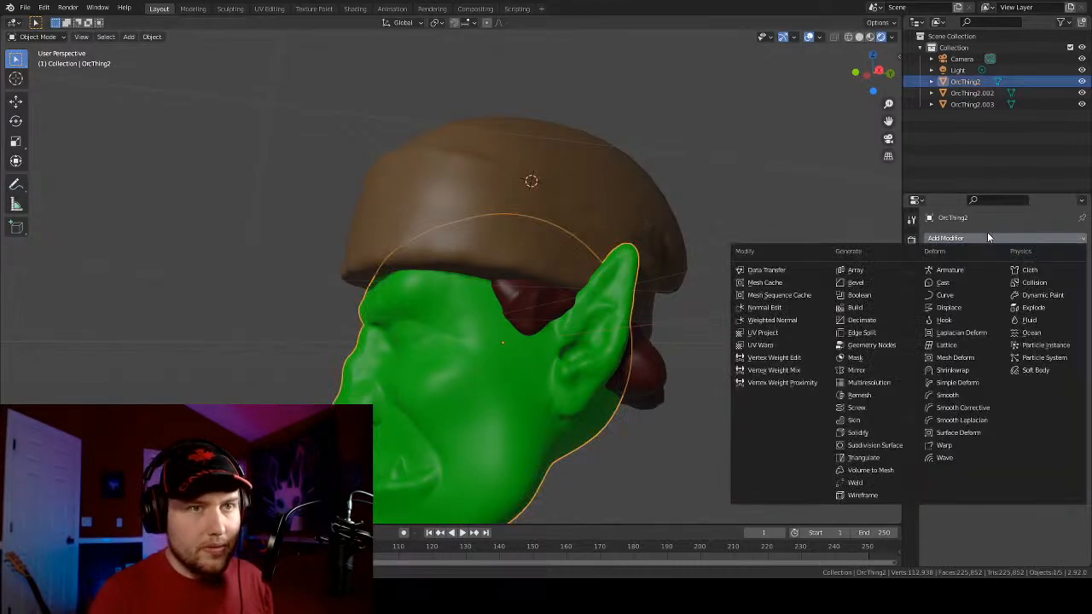
pyautogui.click(861, 320)
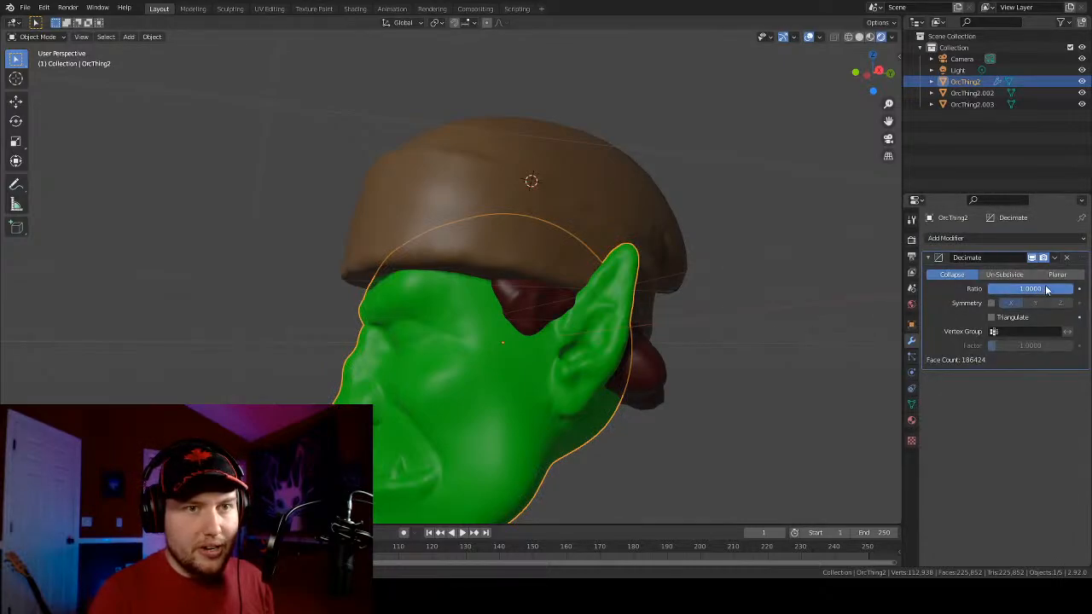
# Try Decimate ratios of 0.2039 and 0.0399 on the head and inspect the effect on the face
pyautogui.moveTo(1071, 288); pyautogui.dragTo(1005, 289)
pyautogui.scroll(-2, 516, 316)
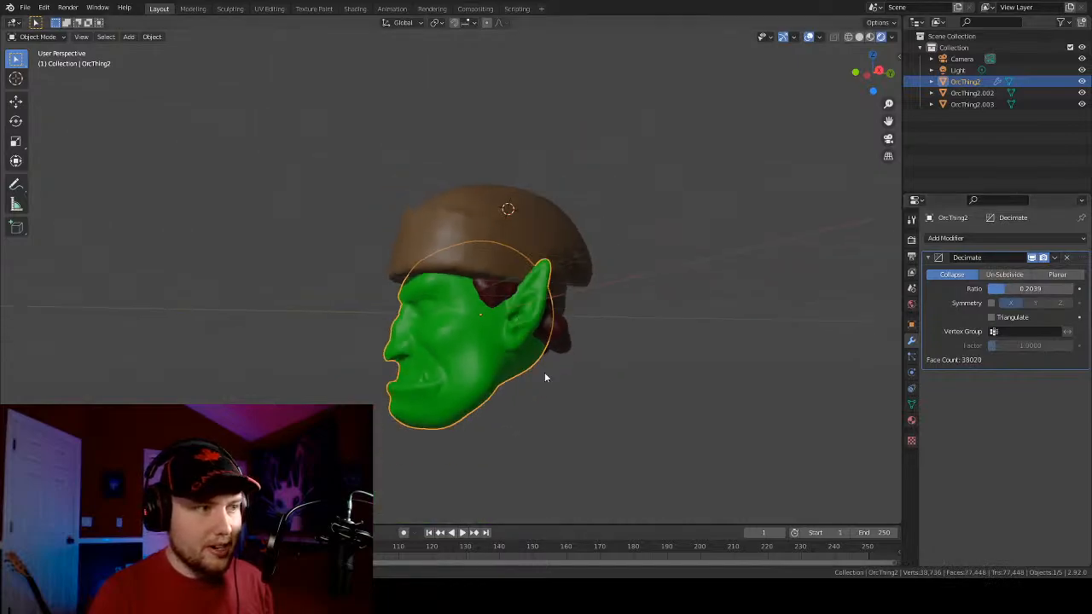
pyautogui.keyDown('shift'); pyautogui.moveTo(545, 374); pyautogui.dragTo(680, 316, button='middle'); pyautogui.keyUp('shift')
pyautogui.scroll(4, 680, 316)
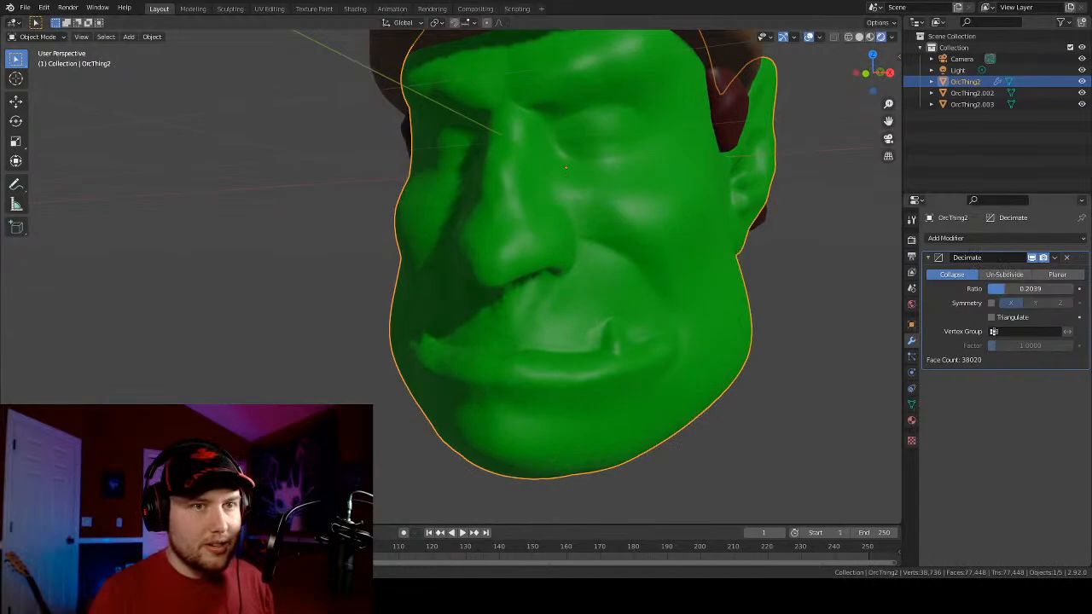
pyautogui.moveTo(1003, 288)
pyautogui.mouseDown()
pyautogui.moveTo(989, 293)
pyautogui.moveTo(1029, 292)
pyautogui.moveTo(992, 288)
pyautogui.mouseUp()
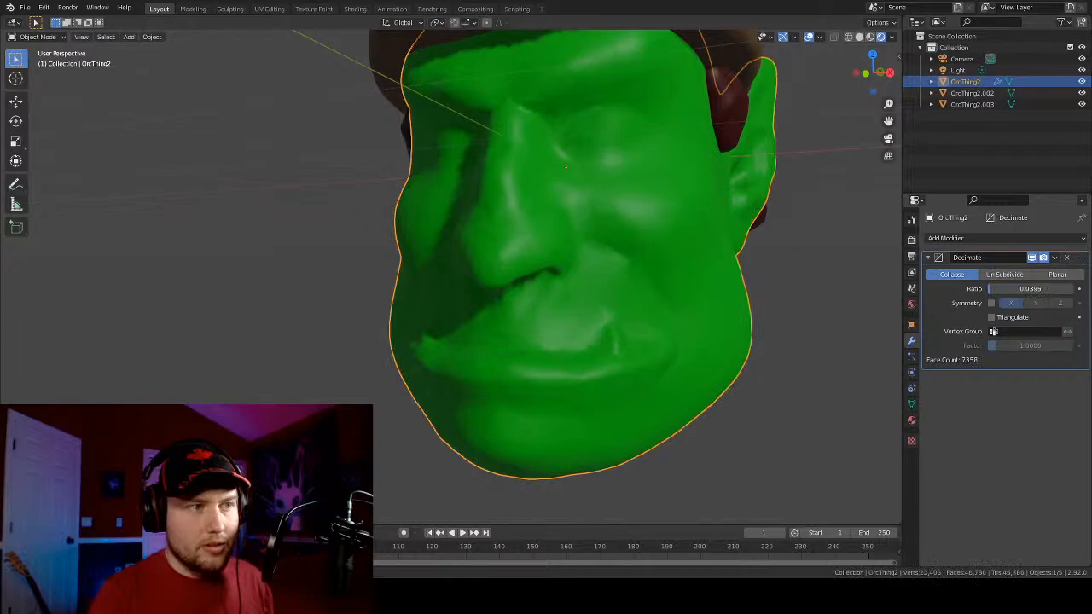
# Set the head's Decimate ratio to 0.1118 and apply the modifier
pyautogui.moveTo(991, 288); pyautogui.dragTo(1000, 288)
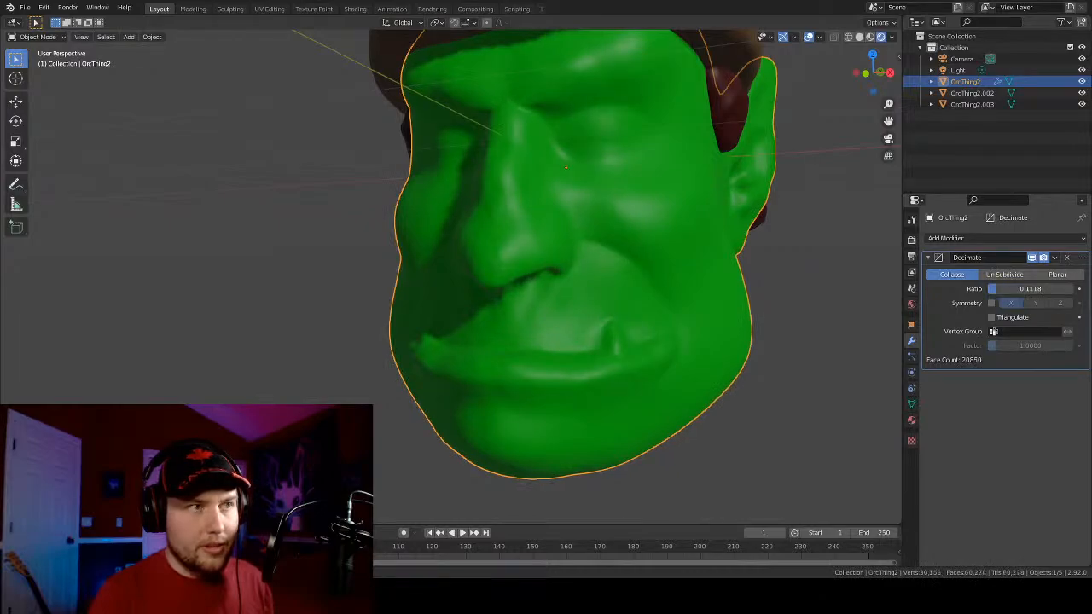
pyautogui.scroll(-5, 731, 268)
pyautogui.moveTo(731, 267); pyautogui.dragTo(589, 271, button='middle')
pyautogui.click(1055, 257)
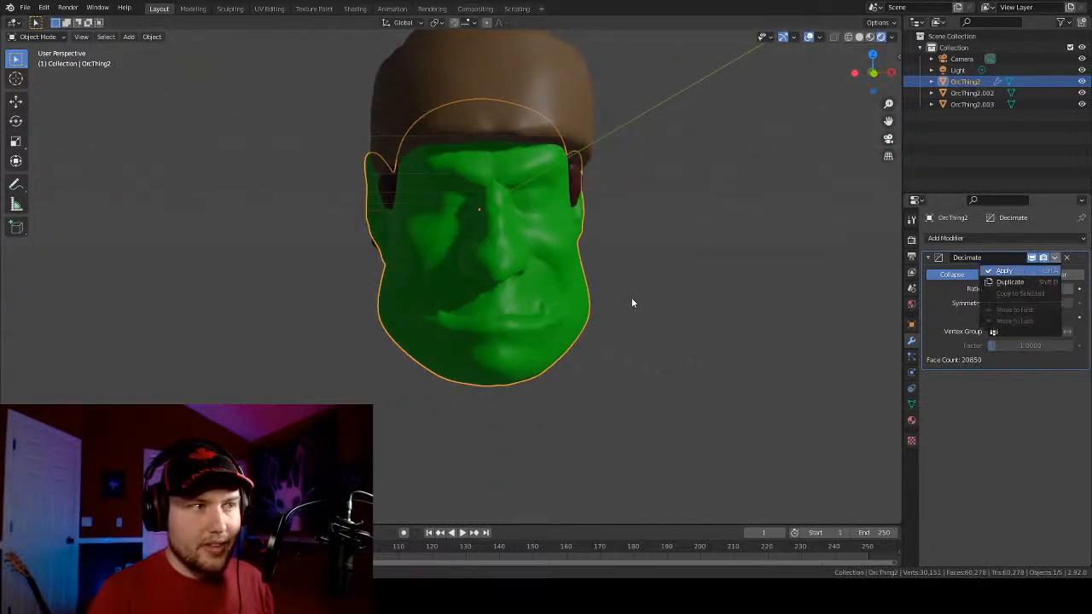
pyautogui.moveTo(643, 291); pyautogui.dragTo(555, 297, button='middle')
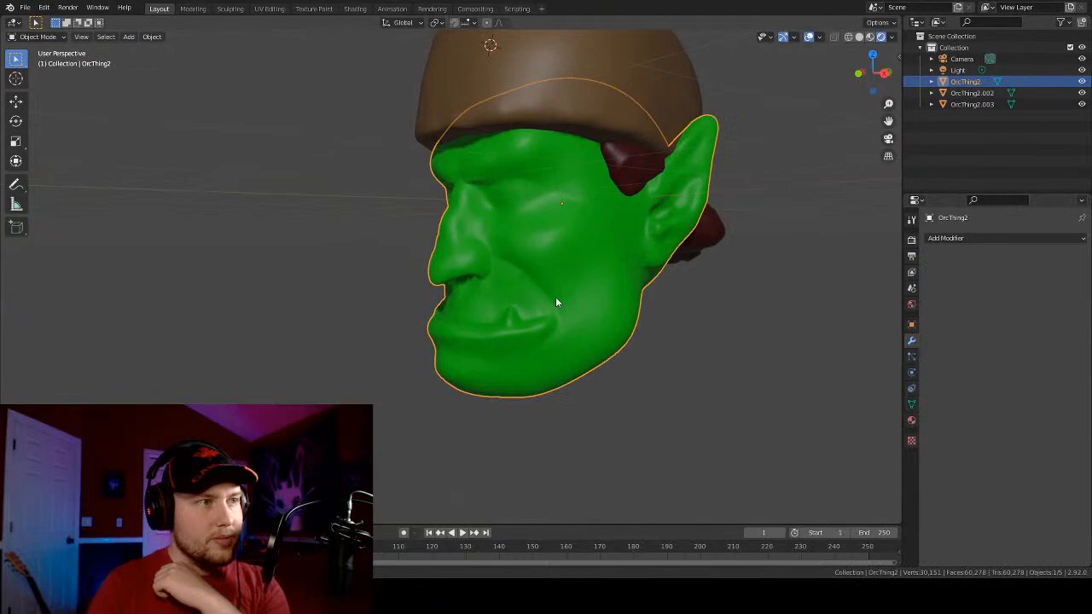
pyautogui.click(976, 242)
pyautogui.click(830, 296)
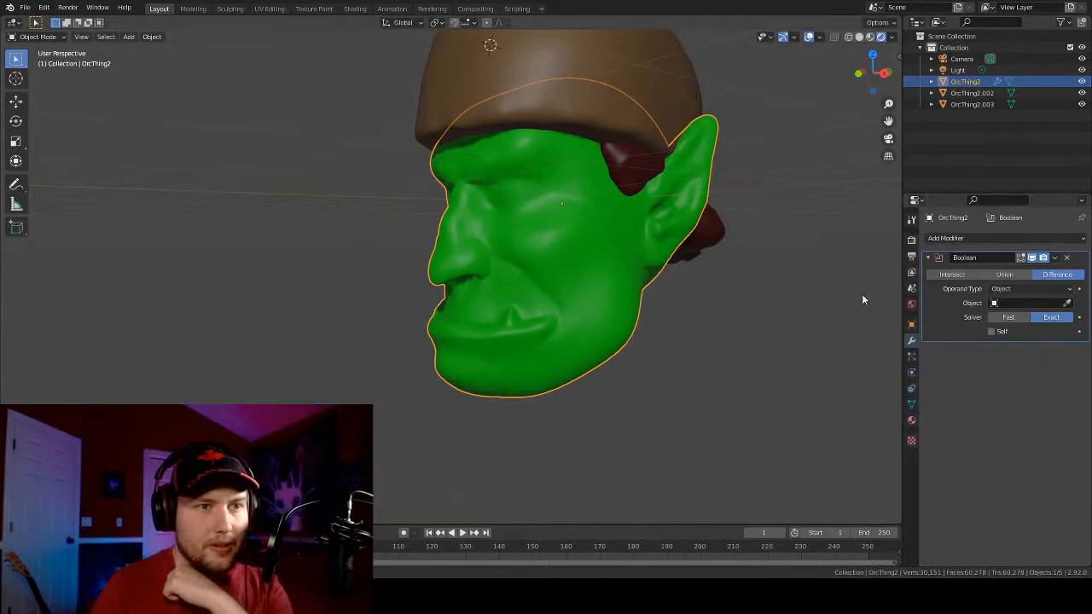
pyautogui.click(1066, 257)
# Add another Decimate modifier to the head, set its ratio to 0.3158 and apply it
pyautogui.click(975, 238)
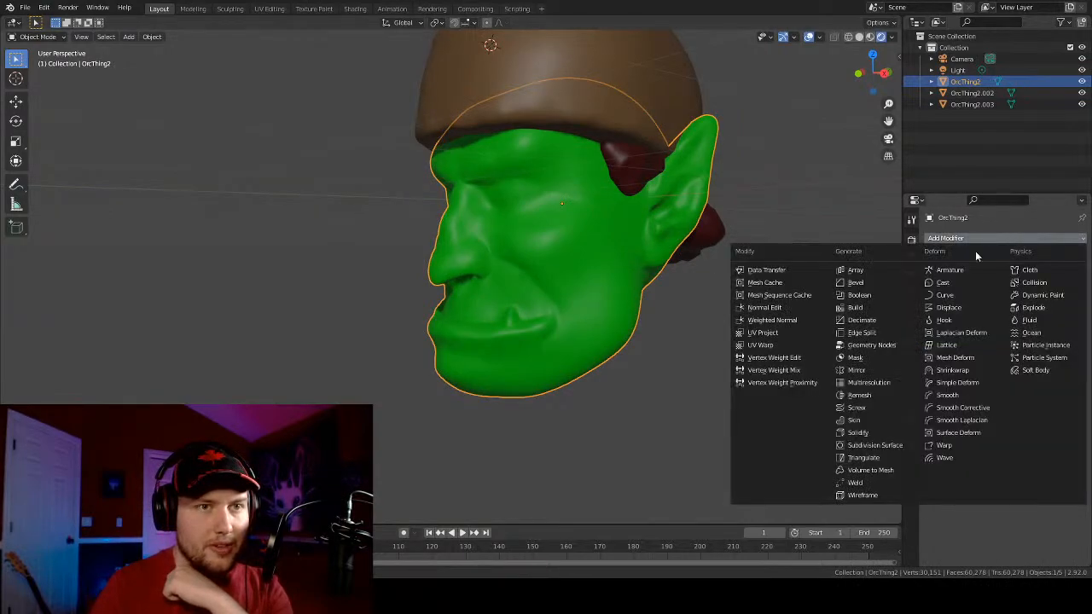
pyautogui.click(840, 317)
pyautogui.moveTo(585, 319); pyautogui.dragTo(654, 312, button='middle')
pyautogui.scroll(1, 653, 312)
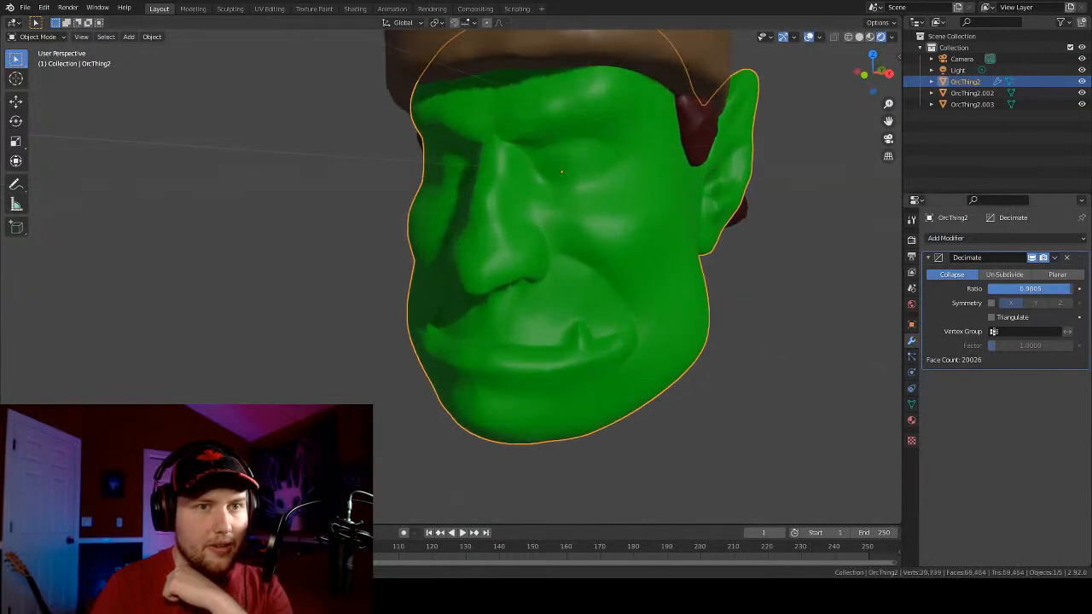
pyautogui.moveTo(1018, 288)
pyautogui.mouseDown()
pyautogui.moveTo(1002, 288)
pyautogui.moveTo(1014, 289)
pyautogui.mouseUp()
pyautogui.moveTo(592, 323); pyautogui.dragTo(703, 322, button='middle')
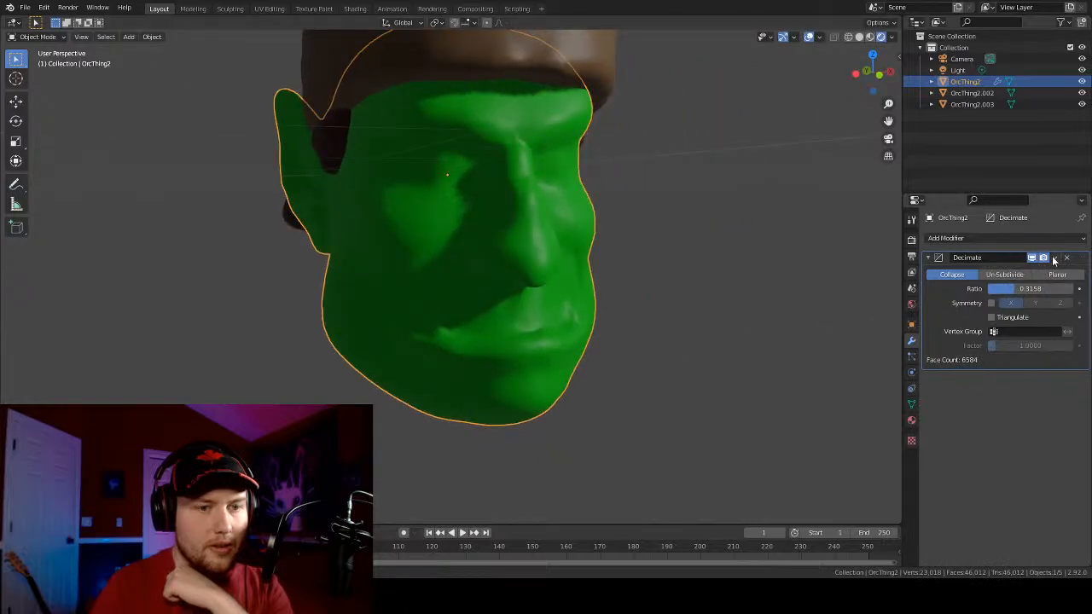
pyautogui.click(1055, 258)
pyautogui.click(1015, 271)
# Examine the decimated head from the front and sides, with and without its selection outline
pyautogui.scroll(-2, 693, 278)
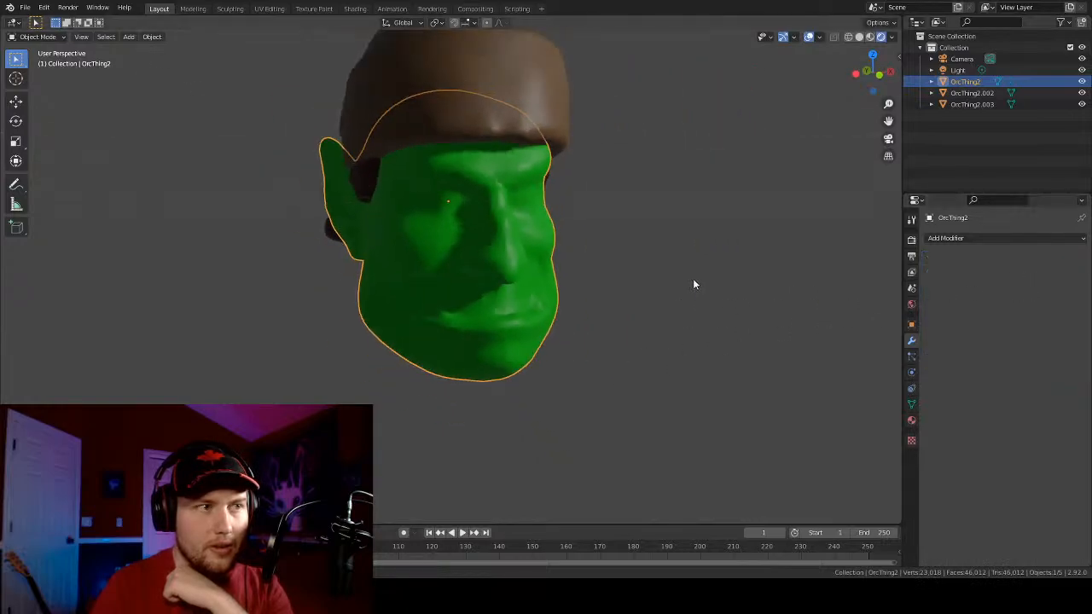
pyautogui.click(693, 273)
pyautogui.scroll(2, 693, 274)
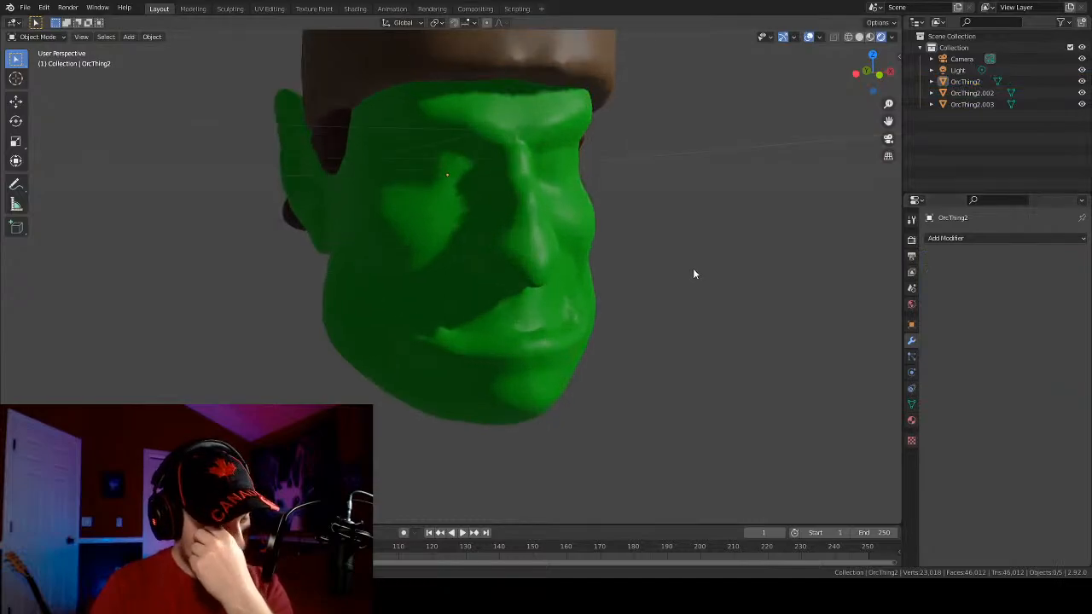
pyautogui.moveTo(693, 273); pyautogui.dragTo(555, 253, button='middle')
pyautogui.click(556, 253)
pyautogui.moveTo(750, 256); pyautogui.dragTo(692, 239, button='middle')
pyautogui.scroll(-3, 693, 239)
pyautogui.moveTo(626, 256); pyautogui.dragTo(554, 255, button='middle')
# Enter Edit Mode on the head and select its entire mesh
pyautogui.click(34, 36)
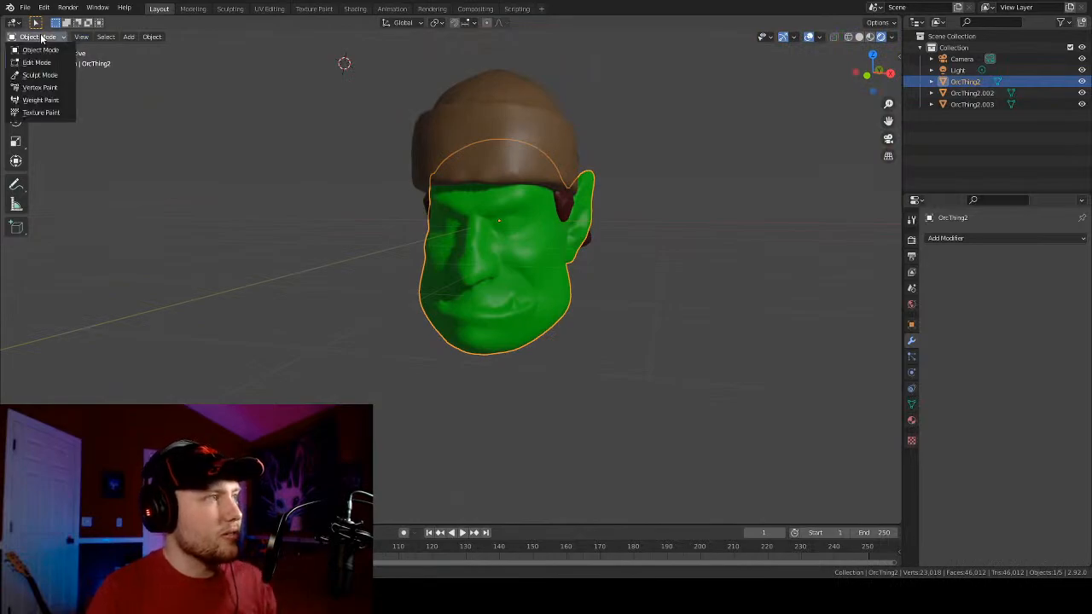
pyautogui.click(34, 62)
pyautogui.scroll(3, 401, 211)
pyautogui.moveTo(486, 260); pyautogui.dragTo(589, 311, button='middle')
pyautogui.scroll(2, 551, 307)
pyautogui.scroll(-2, 567, 296)
pyautogui.press('a')
pyautogui.scroll(-1, 606, 322)
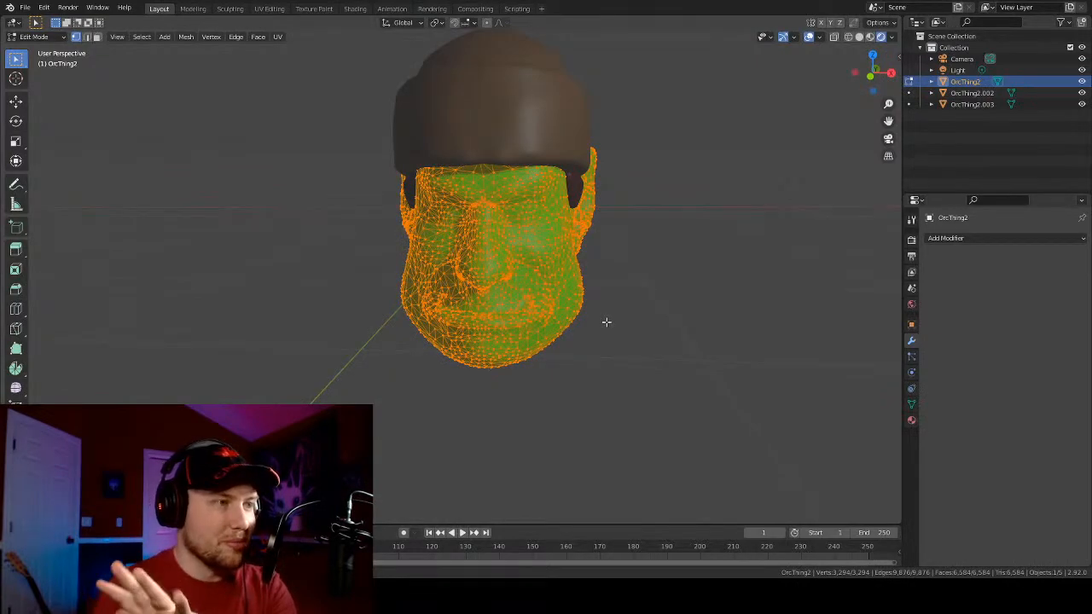
# Mark all of the head's edges as UV seams and unwrap the mesh
pyautogui.scroll(3, 606, 322)
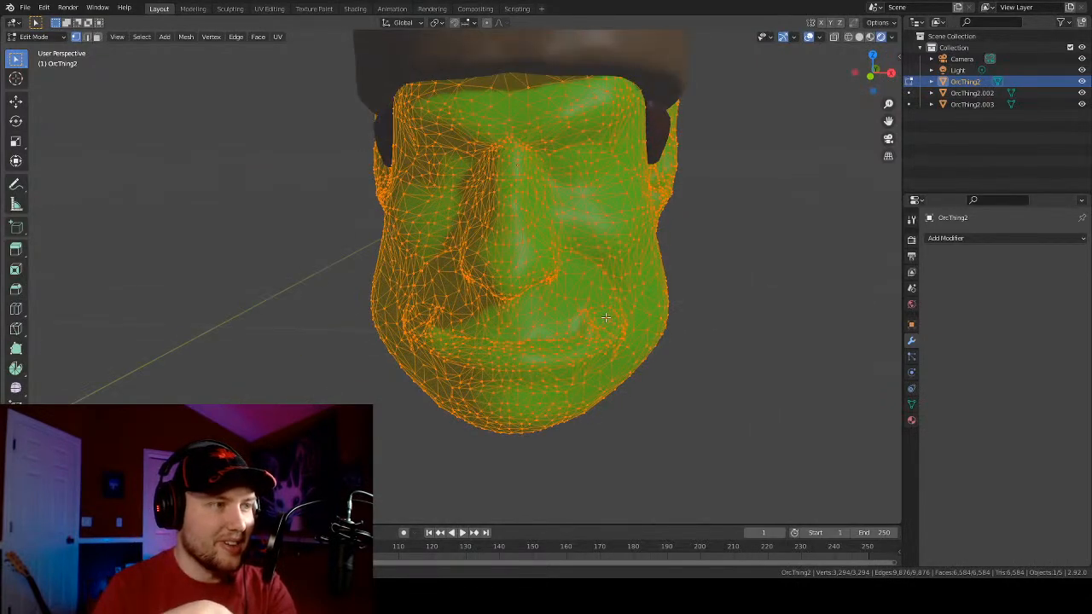
pyautogui.moveTo(691, 271); pyautogui.dragTo(646, 235, button='middle')
pyautogui.click(34, 37)
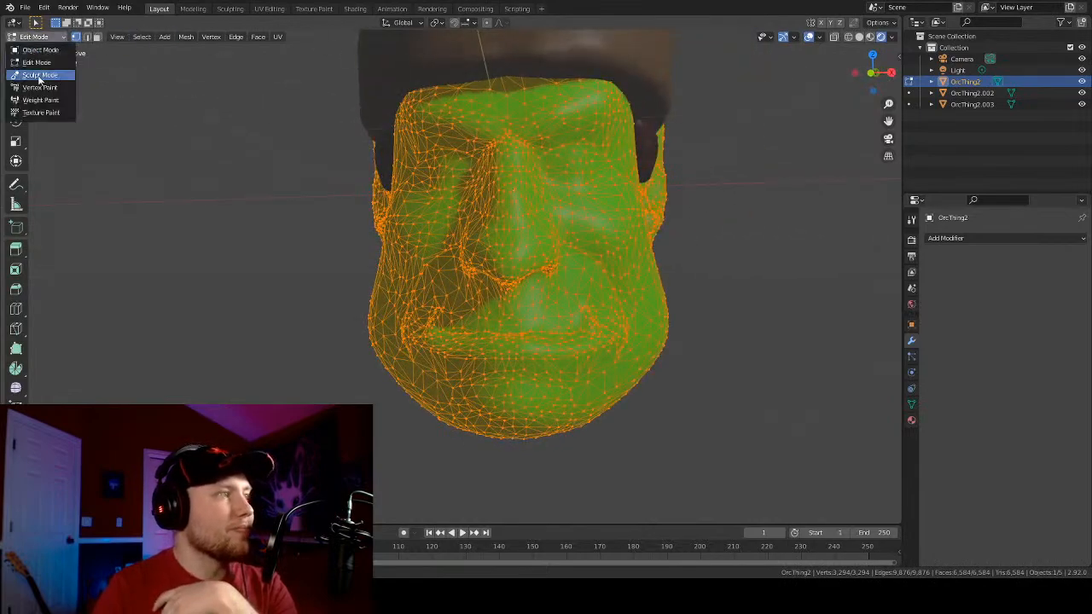
pyautogui.click(278, 37)
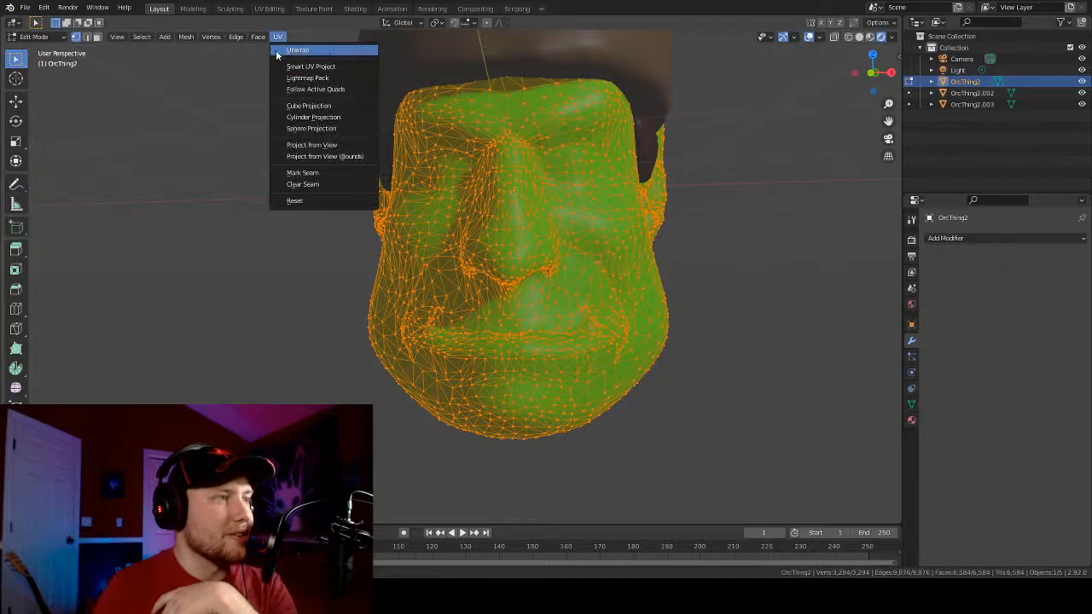
pyautogui.click(296, 174)
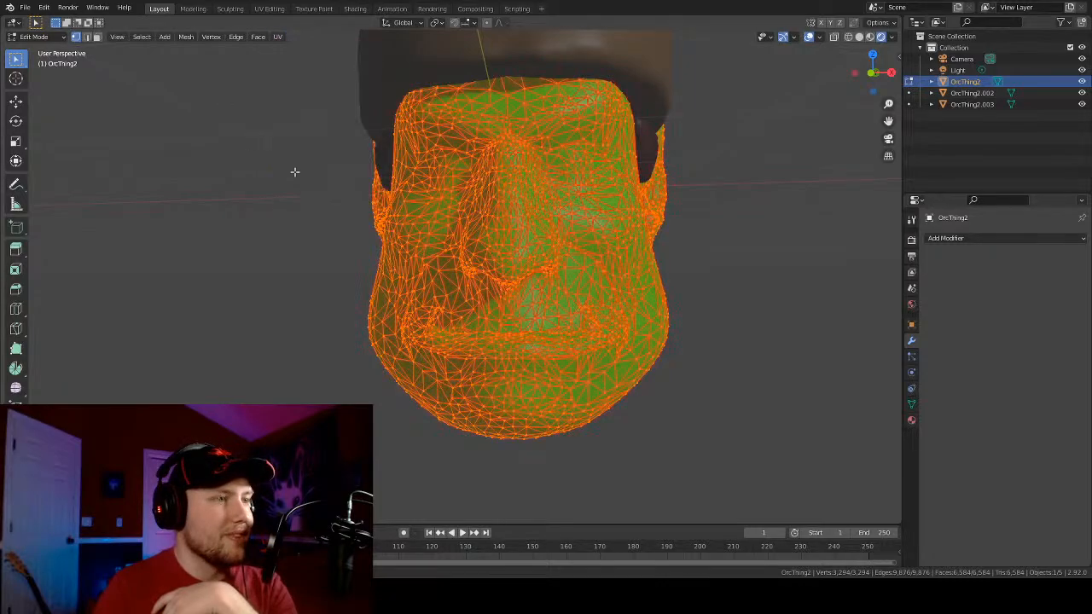
pyautogui.click(277, 37)
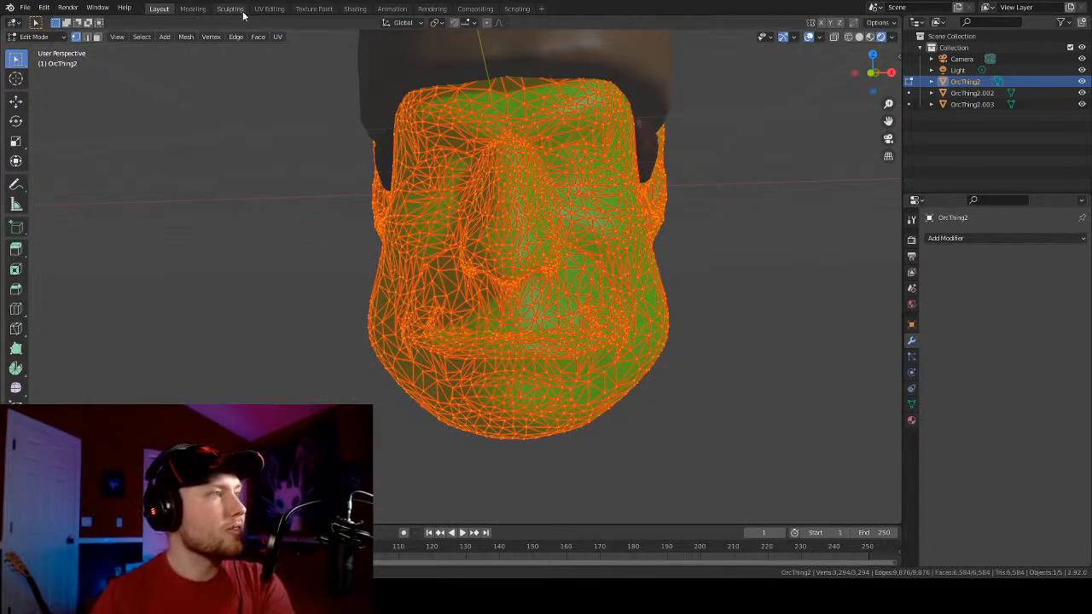
# Switch to the Texture Paint workspace and examine the head's UV layout alongside the model
pyautogui.click(327, 10)
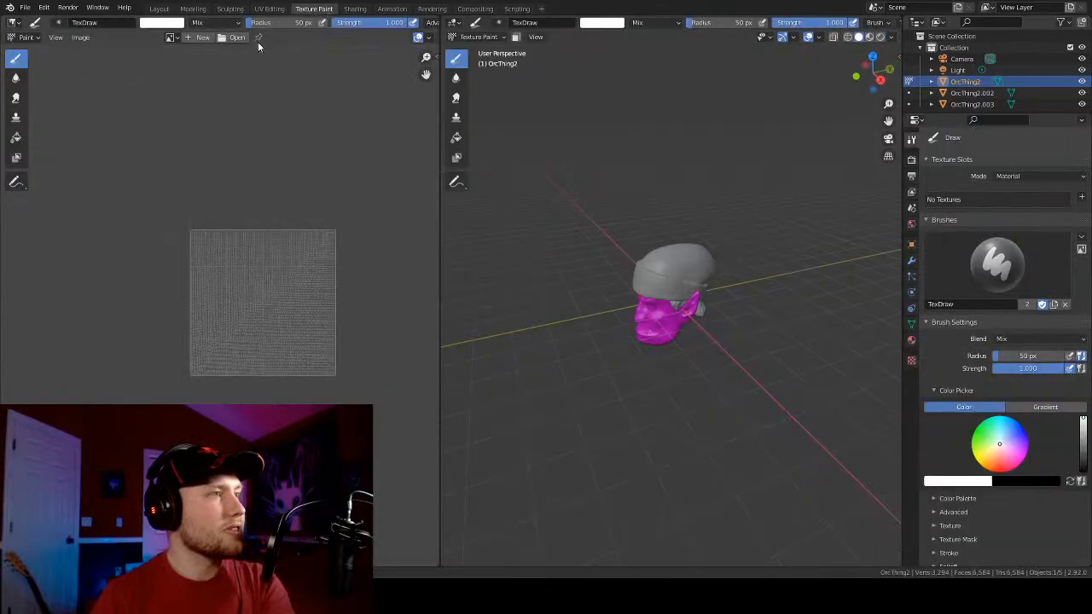
pyautogui.scroll(5, 609, 187)
pyautogui.scroll(2, 293, 252)
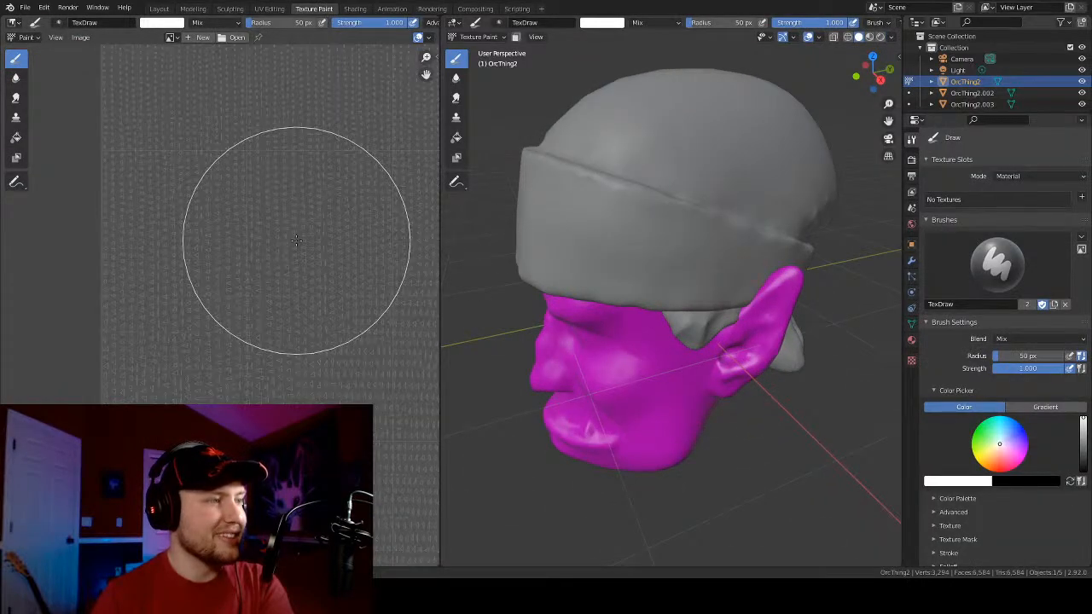
pyautogui.scroll(2, 129, 253)
pyautogui.moveTo(130, 254); pyautogui.dragTo(119, 250, button='middle')
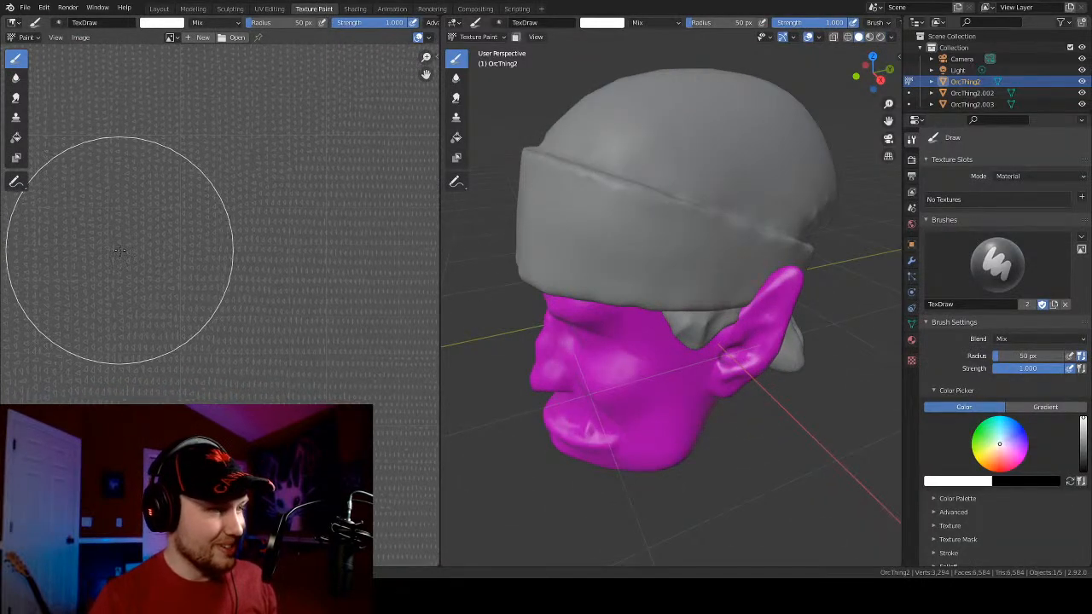
pyautogui.moveTo(597, 238); pyautogui.dragTo(793, 252, button='middle')
pyautogui.scroll(-3, 378, 275)
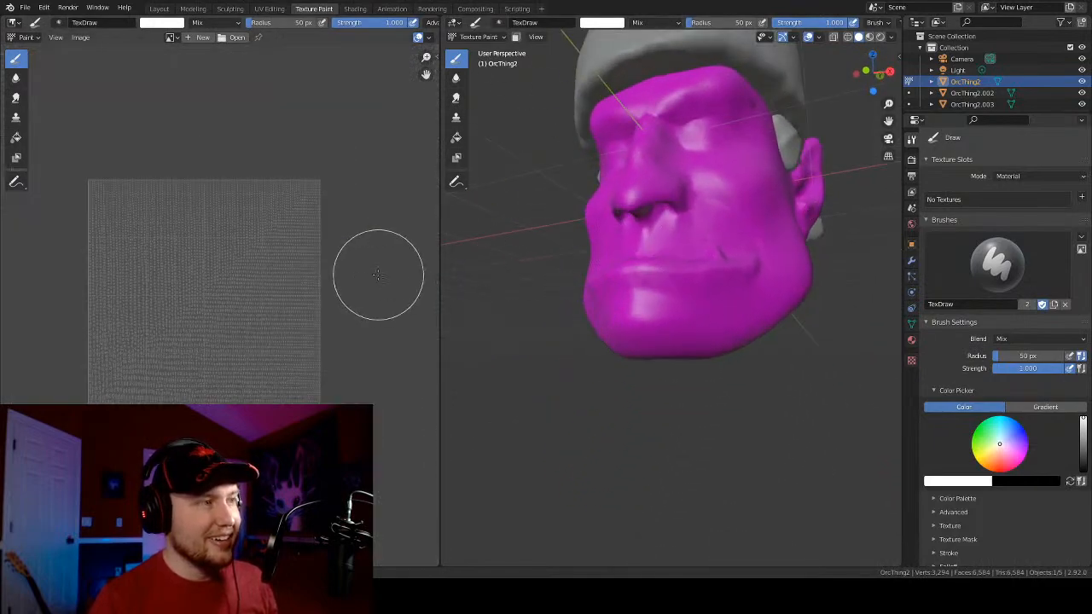
pyautogui.scroll(1, 129, 272)
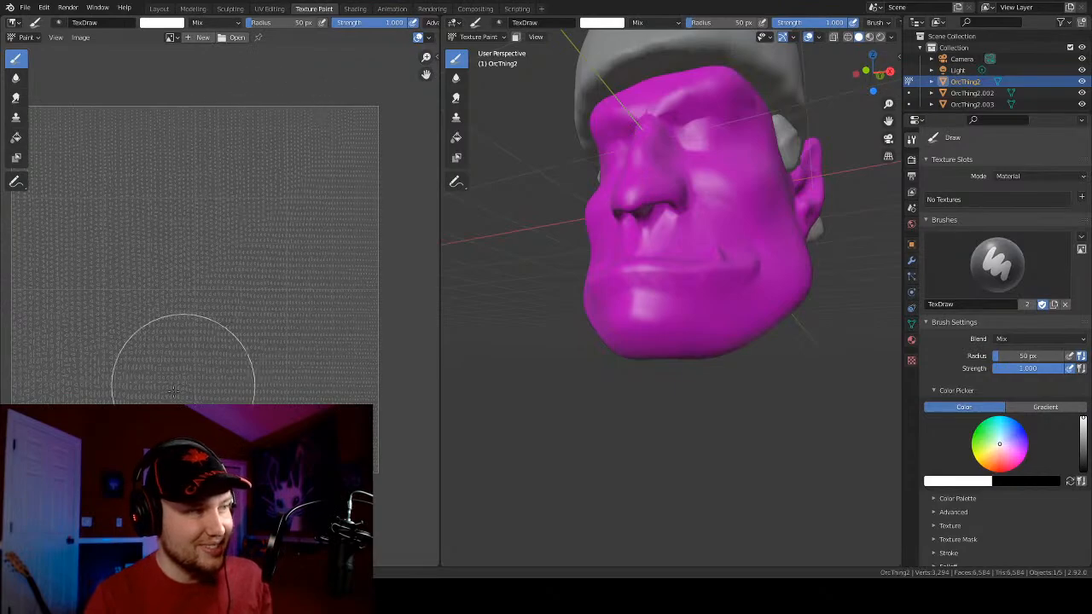
pyautogui.scroll(3, 768, 246)
pyautogui.moveTo(634, 249); pyautogui.dragTo(705, 313, button='middle')
pyautogui.scroll(-4, 662, 295)
pyautogui.scroll(2, 704, 314)
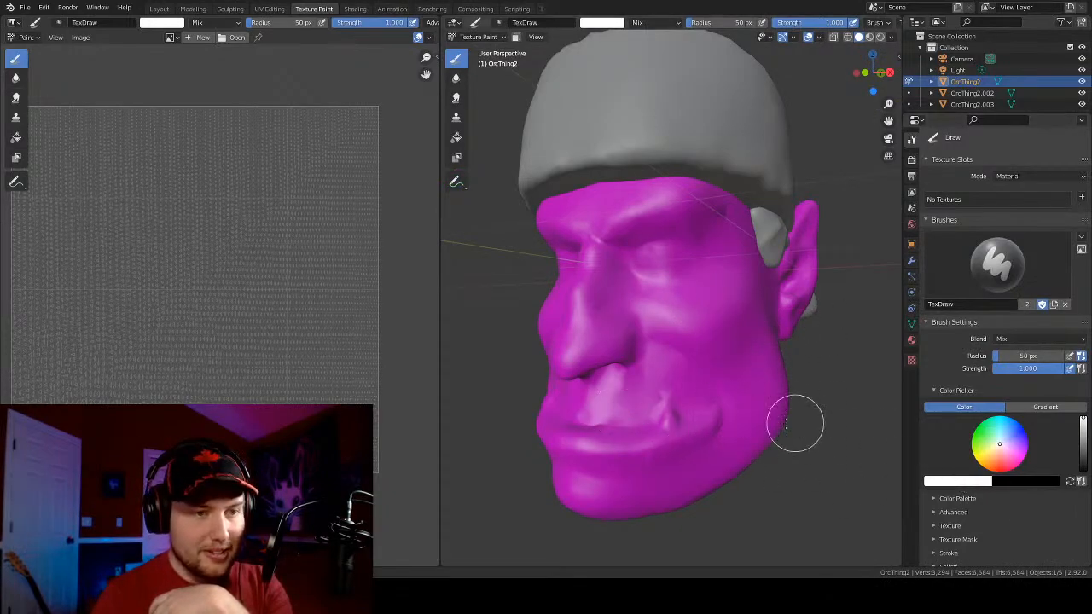
pyautogui.scroll(1, 785, 424)
# In the Shading workspace, add an Image Texture node and connect its Color output to the Principled BSDF's Base Color
pyautogui.click(358, 10)
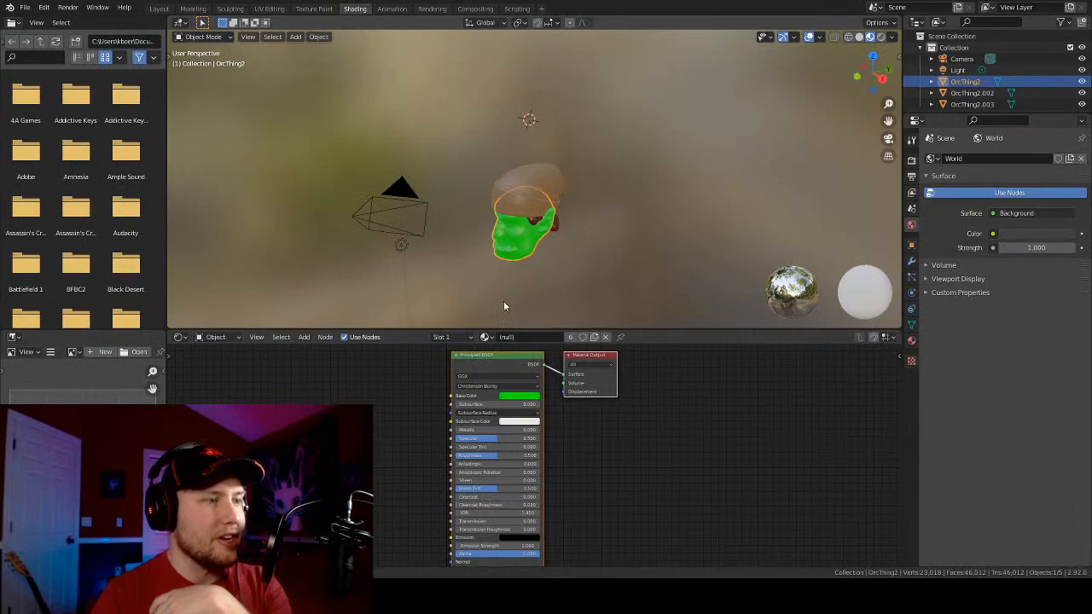
pyautogui.moveTo(374, 458); pyautogui.dragTo(626, 462, button='middle')
pyautogui.hotkey('shift', 'a')
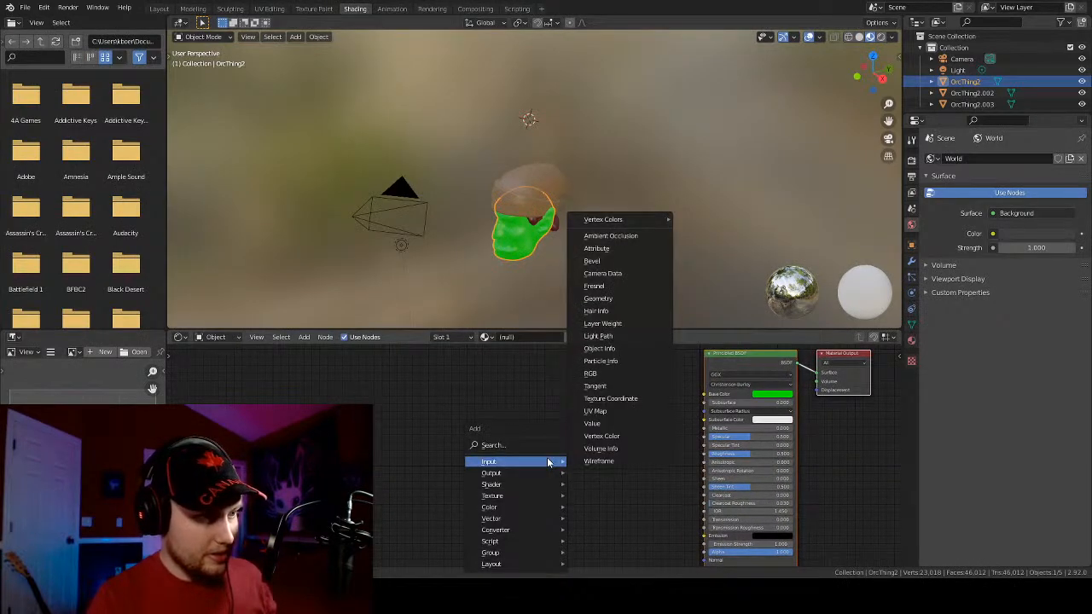
pyautogui.click(499, 444)
pyautogui.write('texture')
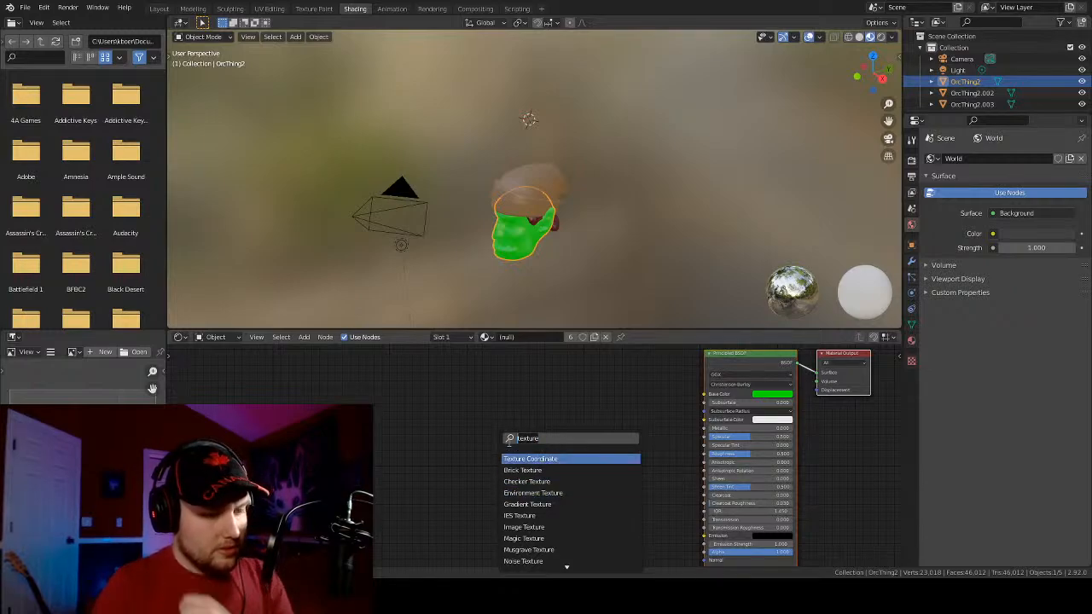
pyautogui.press('BackSpace')
pyautogui.press('BackSpace')
pyautogui.press('BackSpace')
pyautogui.press('BackSpace')
pyautogui.press('BackSpace')
pyautogui.press('BackSpace')
pyautogui.press('BackSpace')
pyautogui.write('image')
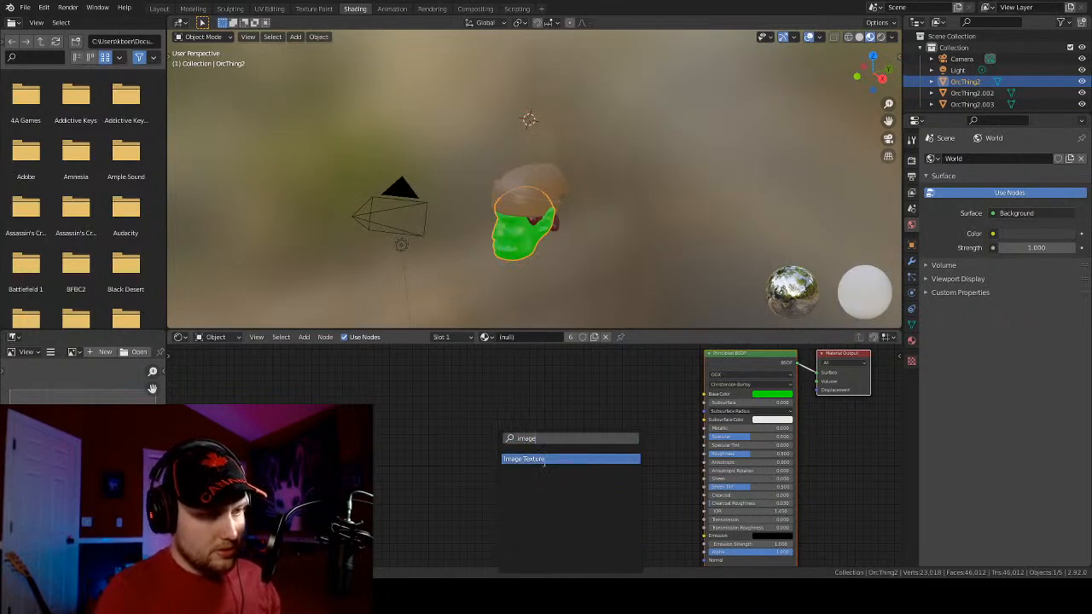
pyautogui.click(543, 461)
pyautogui.moveTo(693, 397); pyautogui.dragTo(705, 395)
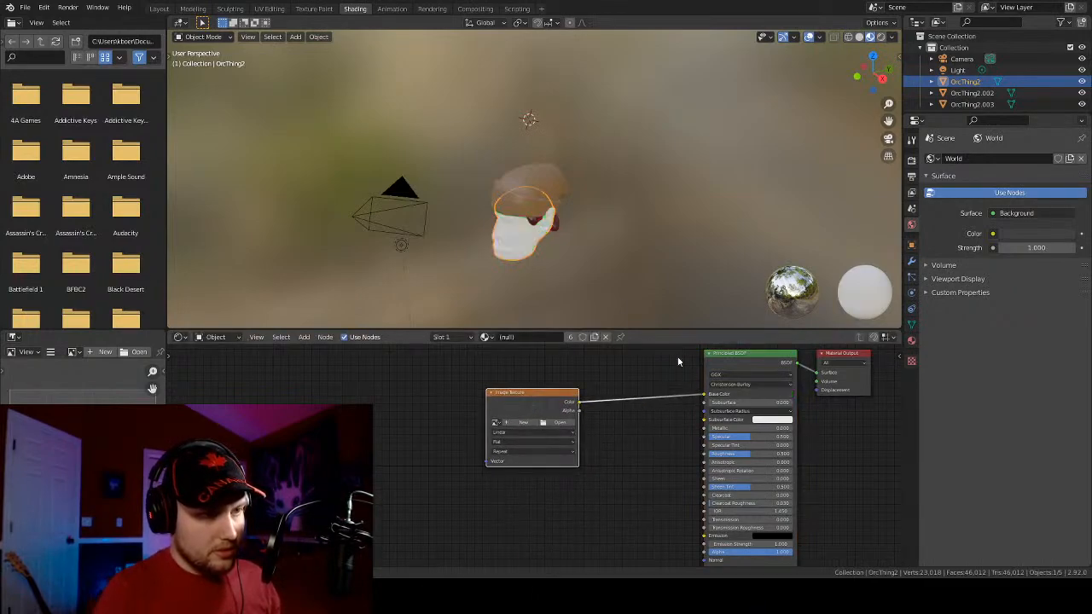
# Inspect the head in the Texture Paint workspace, switching it to Object Mode and back to Texture Paint mode
pyautogui.scroll(5, 579, 248)
pyautogui.moveTo(587, 124)
pyautogui.mouseDown(button='middle')
pyautogui.moveTo(598, 117)
pyautogui.moveTo(546, 119)
pyautogui.mouseUp(button='middle')
pyautogui.click(314, 8)
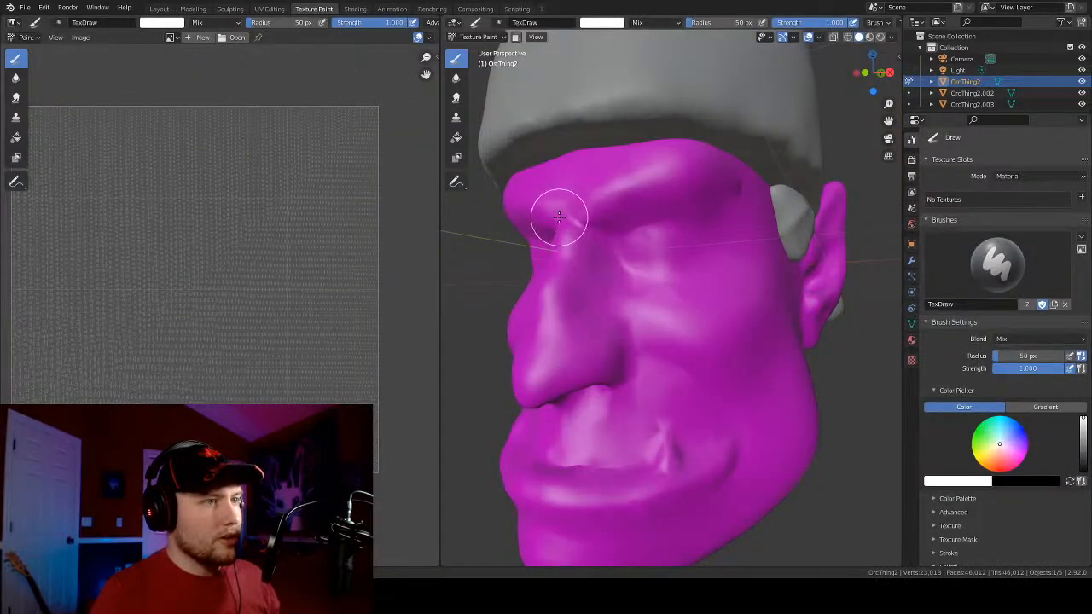
pyautogui.scroll(-4, 537, 218)
pyautogui.moveTo(724, 194); pyautogui.dragTo(697, 236, button='middle')
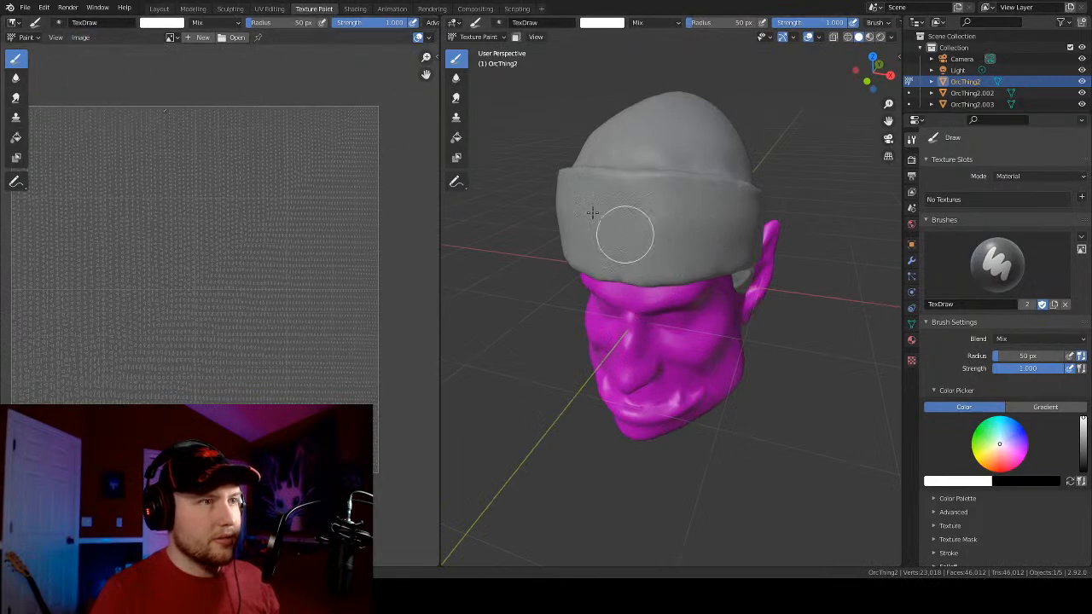
pyautogui.moveTo(729, 252); pyautogui.dragTo(642, 202, button='middle')
pyautogui.click(478, 37)
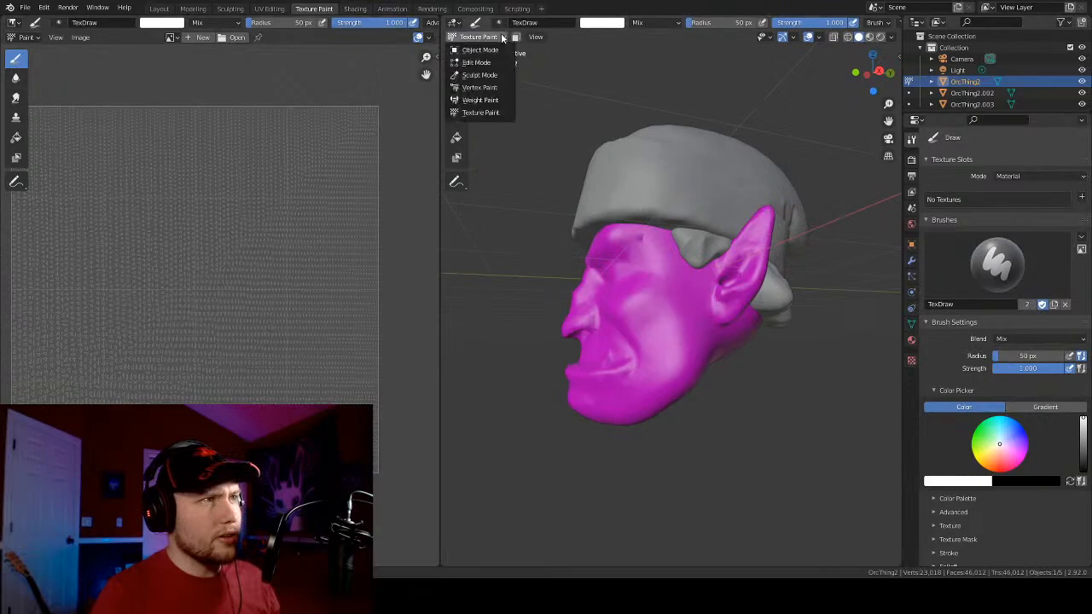
pyautogui.click(482, 46)
pyautogui.click(652, 257)
pyautogui.click(638, 244)
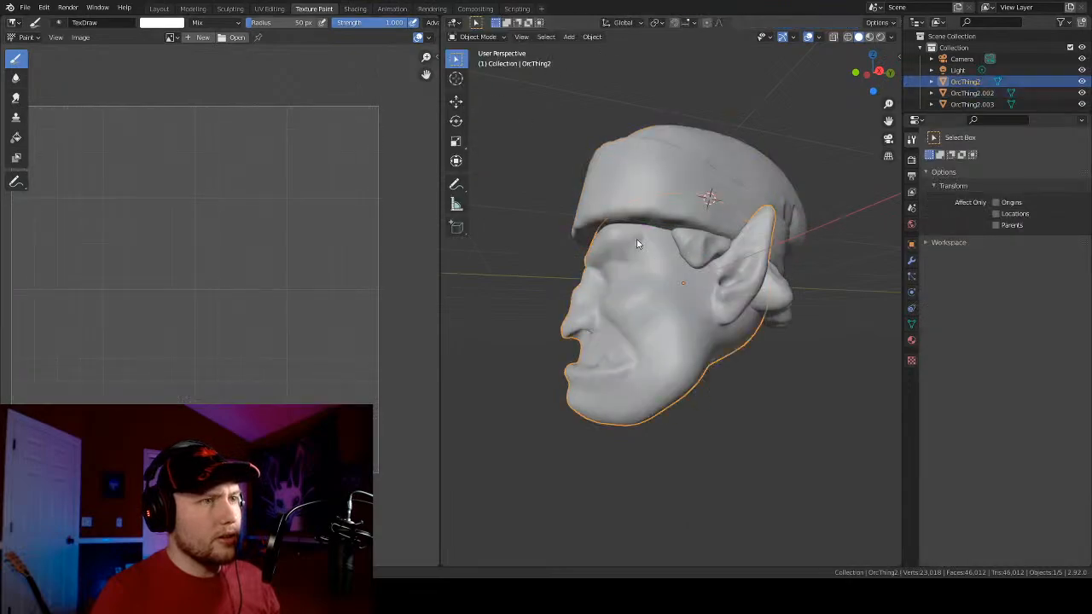
pyautogui.click(478, 38)
pyautogui.click(481, 109)
pyautogui.moveTo(596, 187)
pyautogui.mouseDown(button='middle')
pyautogui.moveTo(625, 198)
pyautogui.moveTo(657, 247)
pyautogui.mouseUp(button='middle')
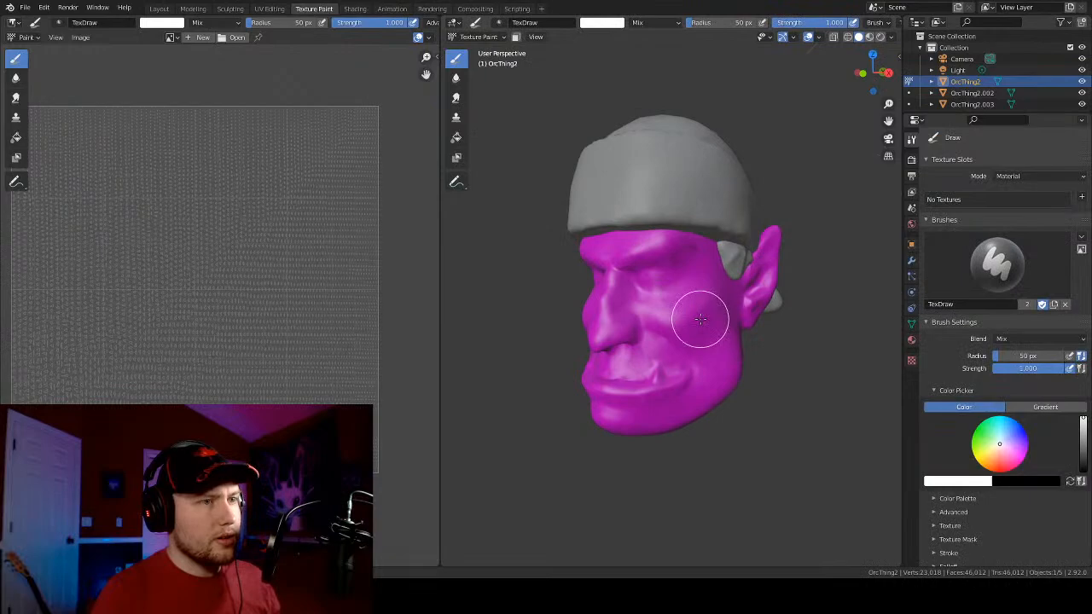
# In the Shading workspace, create a new blank 1024 × 1024 px image named Face in the Image Texture node
pyautogui.click(355, 8)
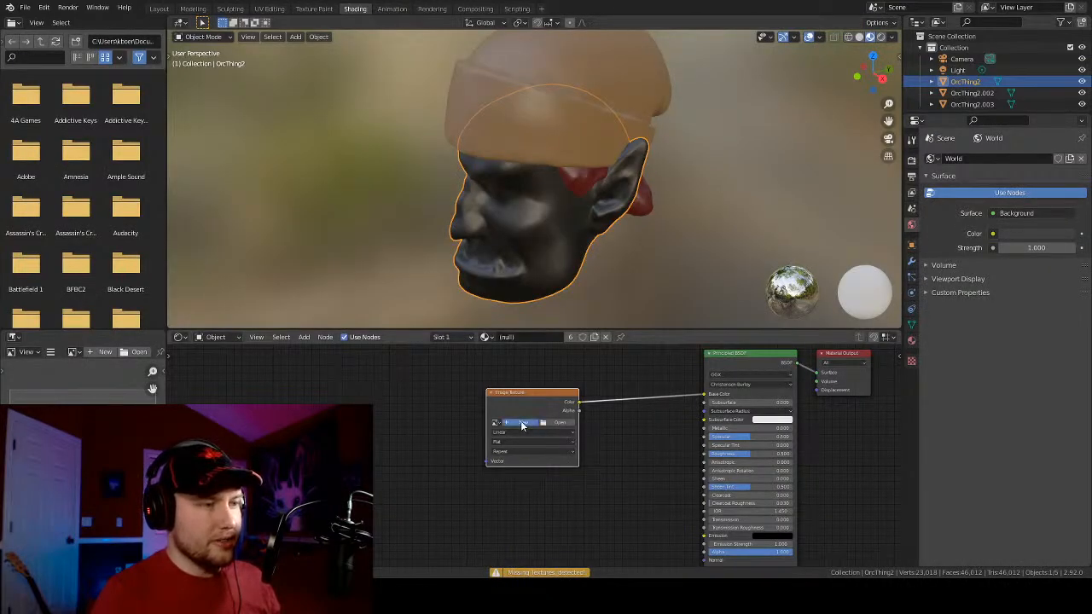
pyautogui.click(522, 424)
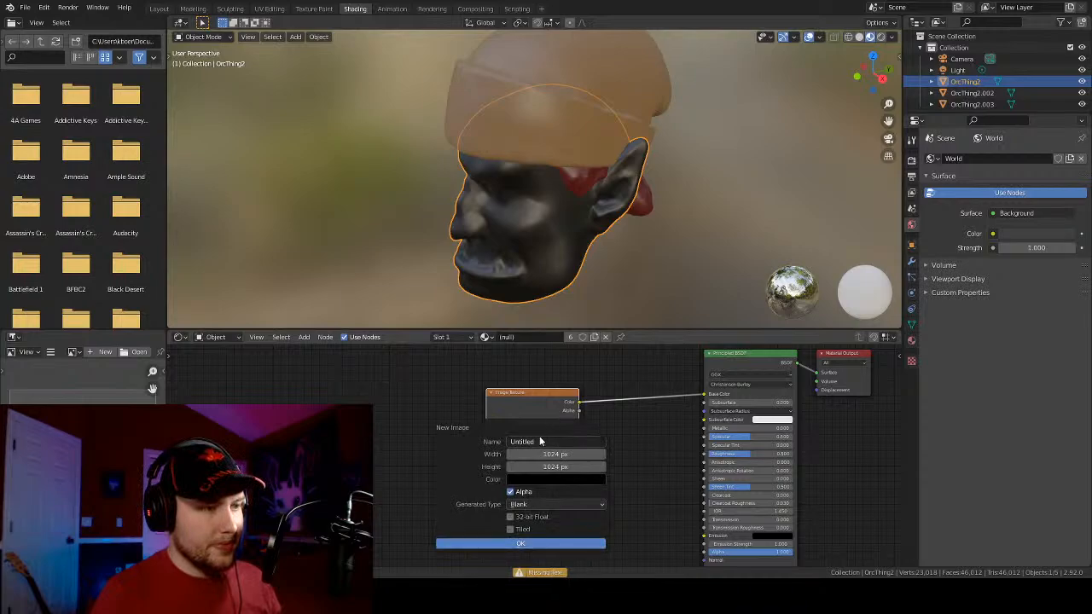
pyautogui.click(532, 442)
pyautogui.write('Face')
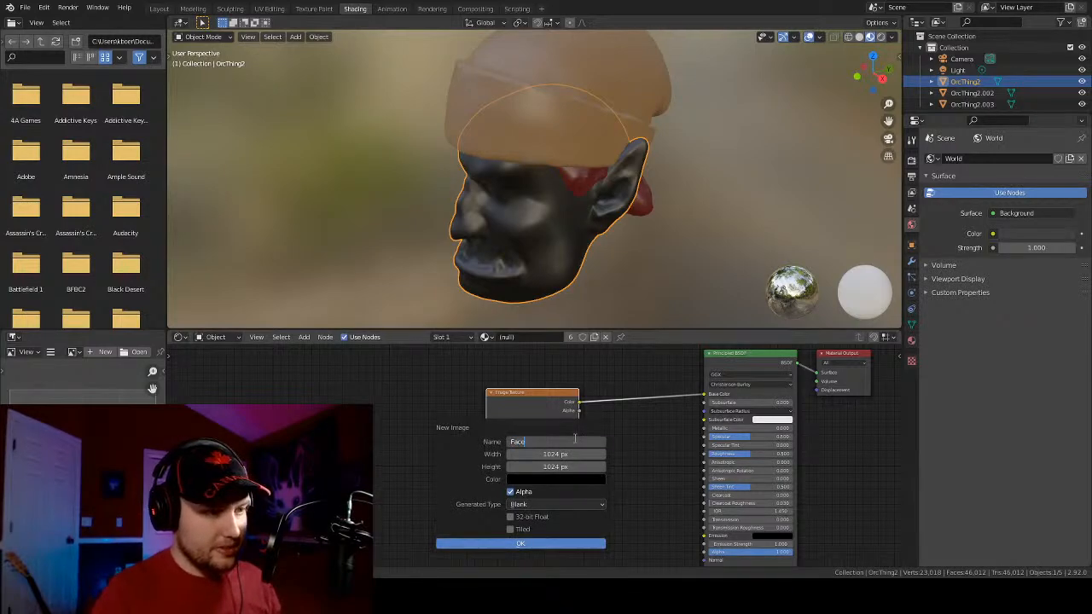
pyautogui.press('Return')
pyautogui.click(550, 546)
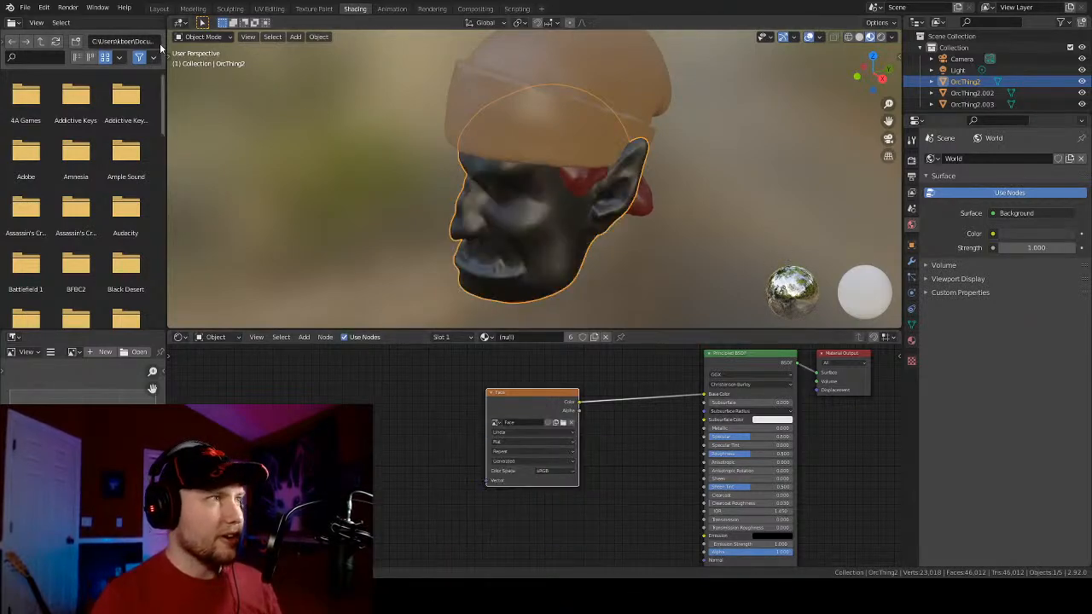
# Switch to the Texture Paint workspace and activate the Fill tool for the orc head
pyautogui.click(314, 9)
pyautogui.scroll(3, 648, 304)
pyautogui.keyDown('shift'); pyautogui.moveTo(640, 359); pyautogui.dragTo(644, 230, button='middle'); pyautogui.keyUp('shift')
pyautogui.moveTo(639, 244); pyautogui.dragTo(687, 255)
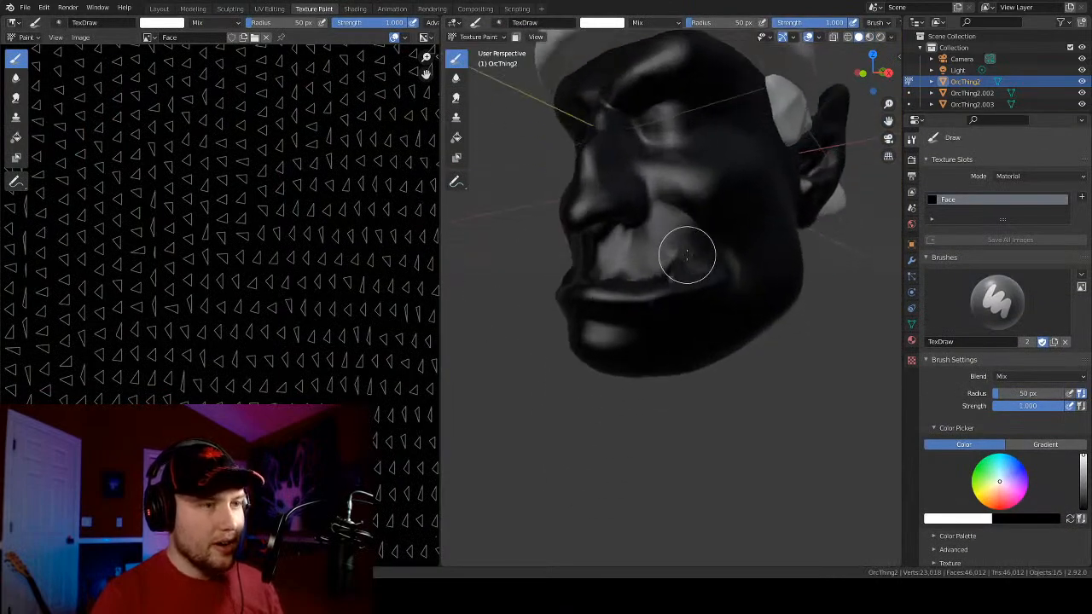
pyautogui.moveTo(687, 255); pyautogui.dragTo(789, 294, button='middle')
pyautogui.moveTo(736, 407); pyautogui.dragTo(731, 385, button='middle')
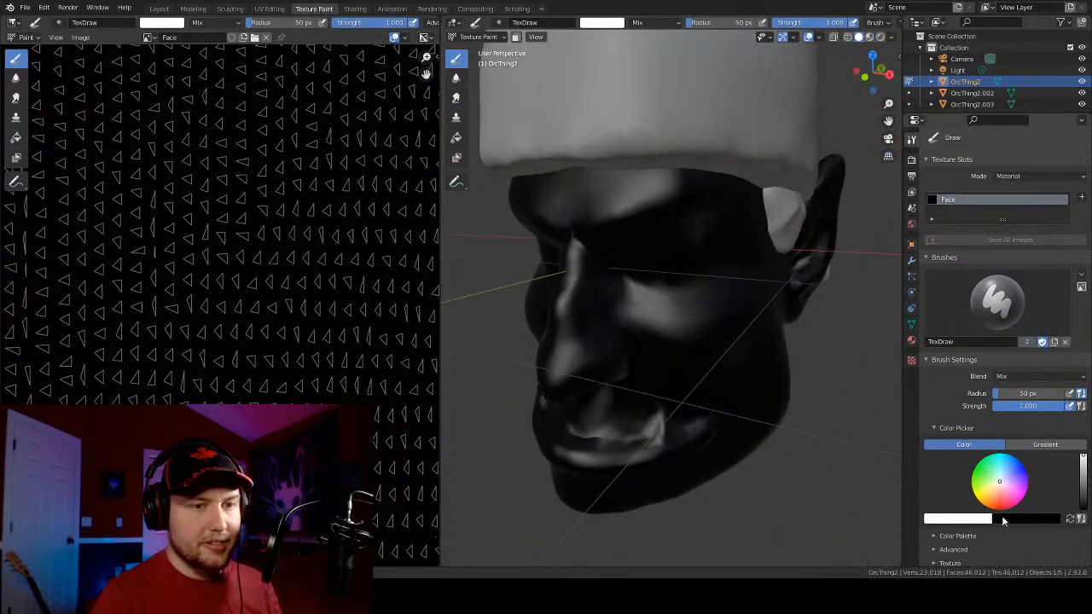
pyautogui.click(457, 139)
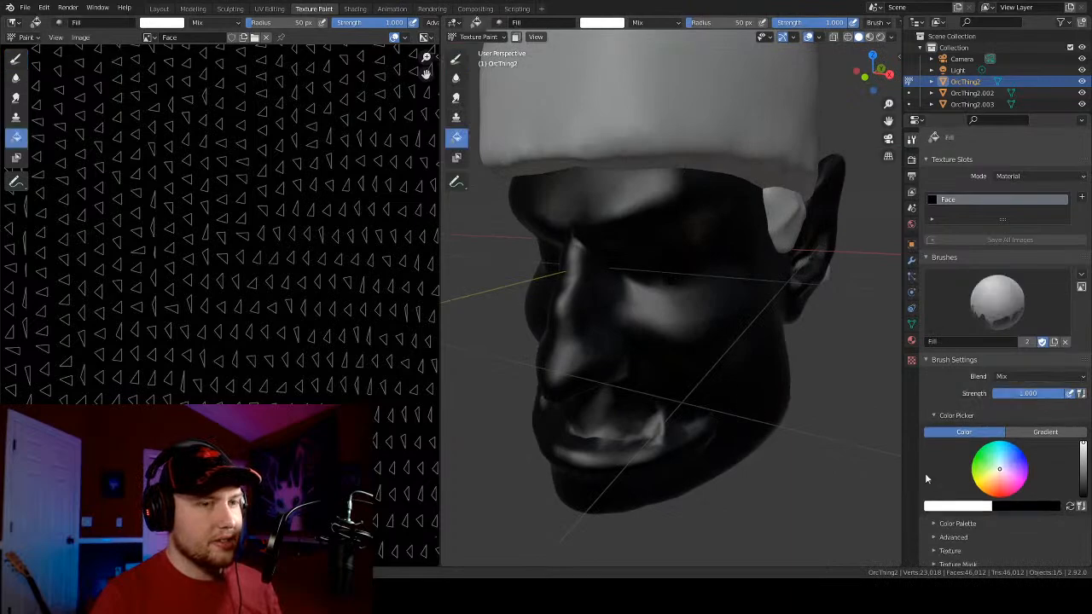
# Choose a dark green fill color and flood the whole head texture with it
pyautogui.click(972, 506)
pyautogui.click(1004, 476)
pyautogui.moveTo(1004, 476); pyautogui.dragTo(973, 461)
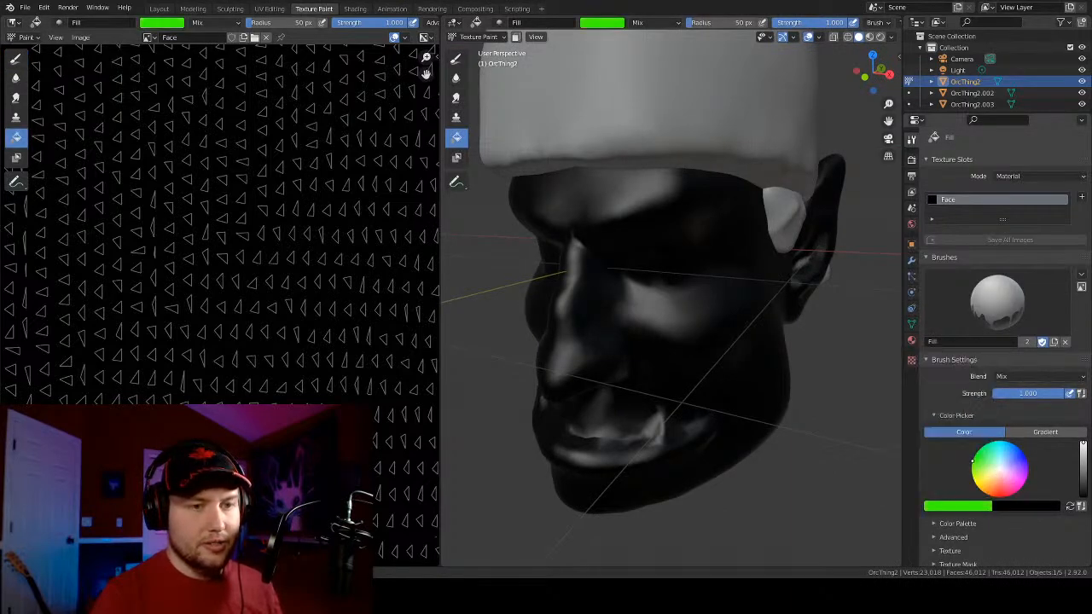
pyautogui.moveTo(1083, 445); pyautogui.dragTo(1083, 482)
pyautogui.click(984, 461)
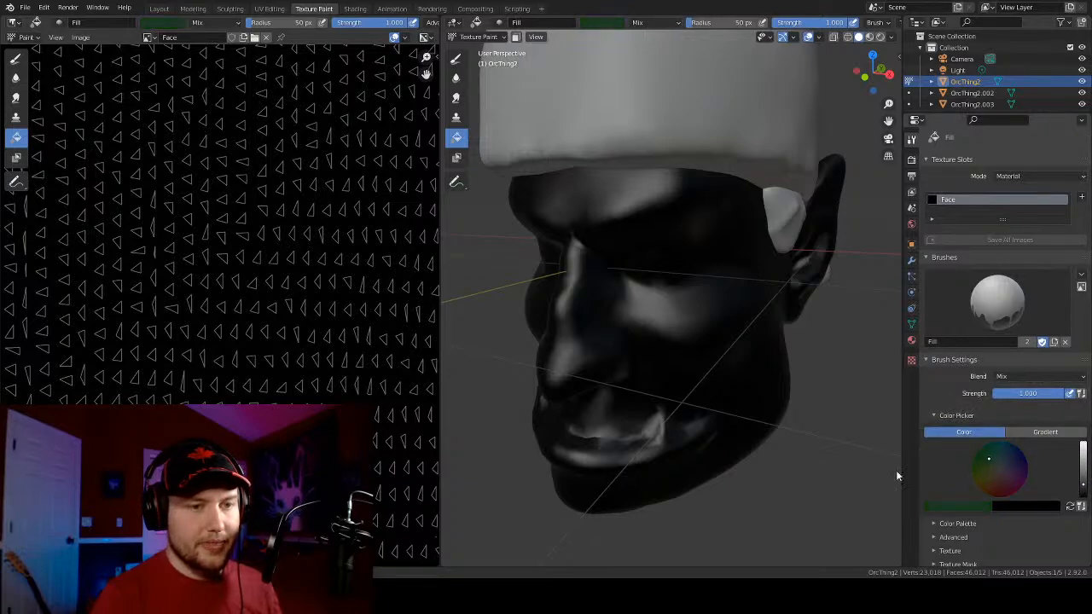
pyautogui.click(516, 433)
pyautogui.moveTo(647, 408); pyautogui.dragTo(749, 374, button='middle')
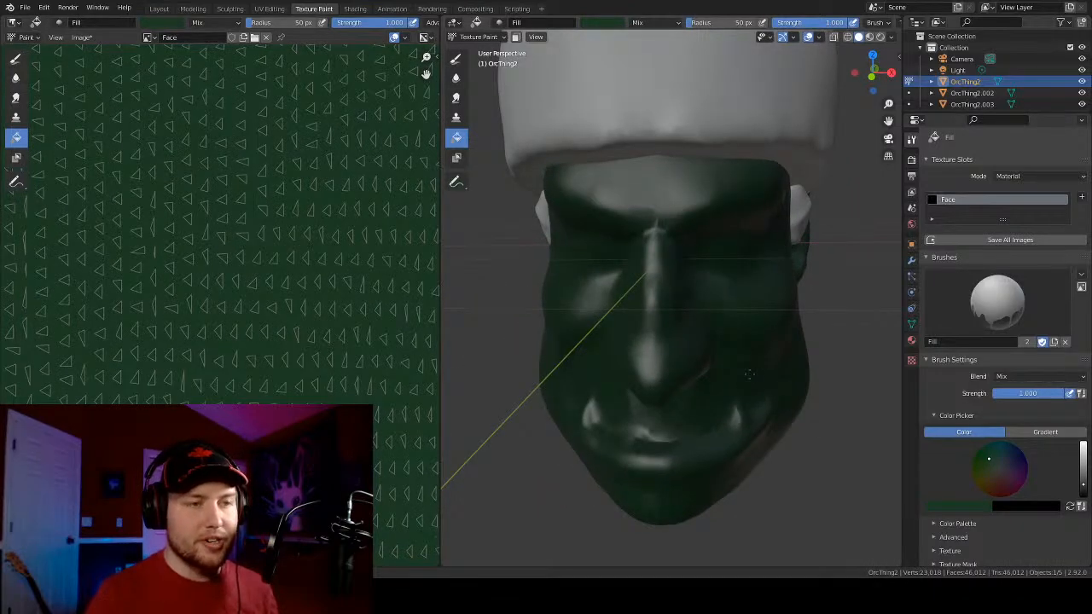
# Change the Fill color to a slightly lighter muted green, and activate the Draw tool
pyautogui.click(945, 506)
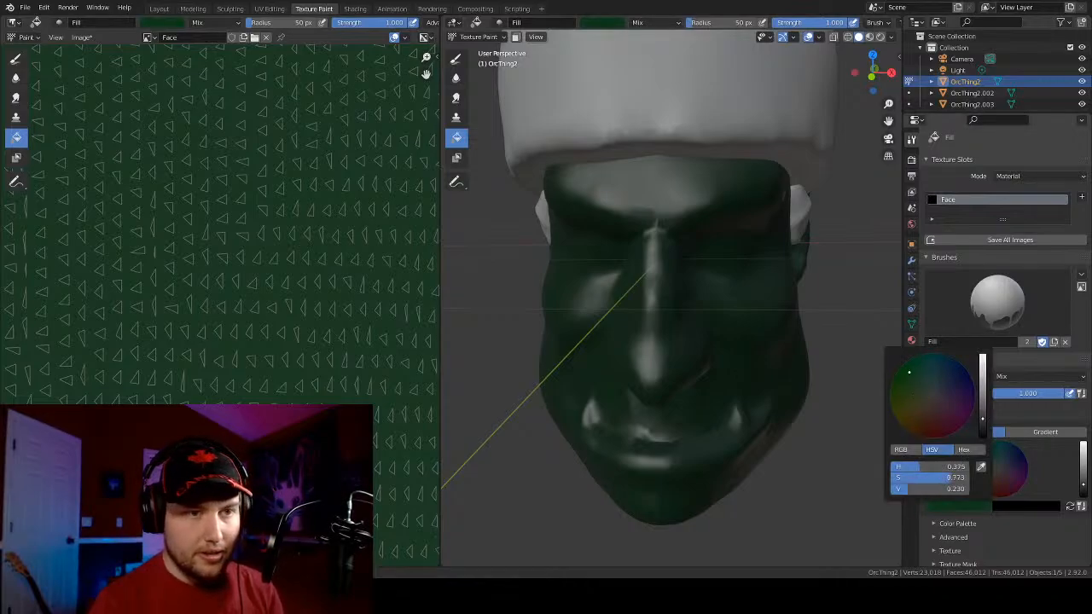
pyautogui.moveTo(983, 416); pyautogui.dragTo(983, 396)
pyautogui.moveTo(916, 375); pyautogui.dragTo(909, 386)
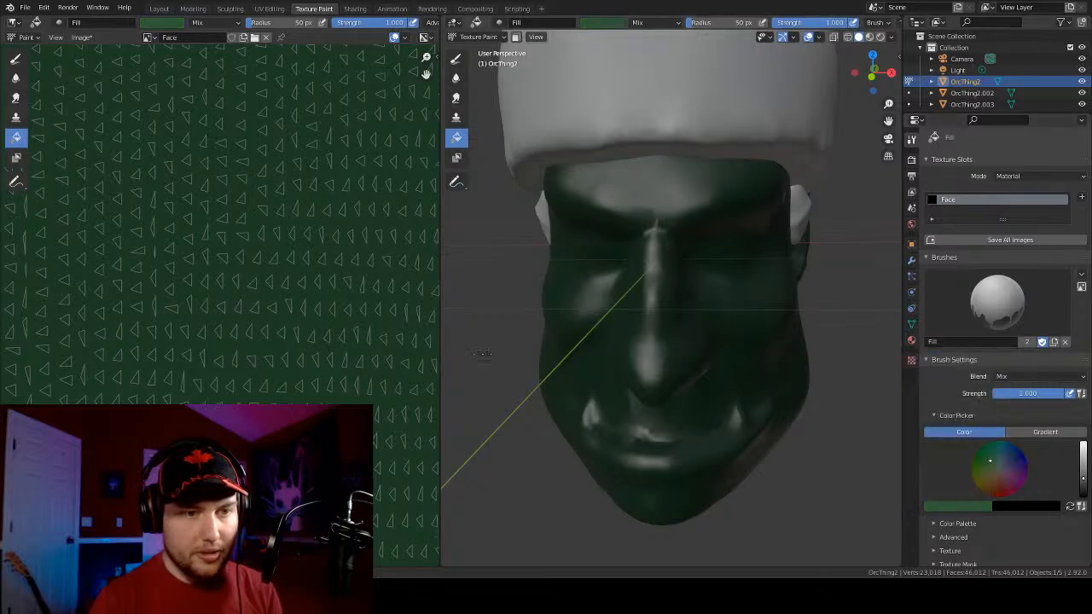
pyautogui.click(15, 57)
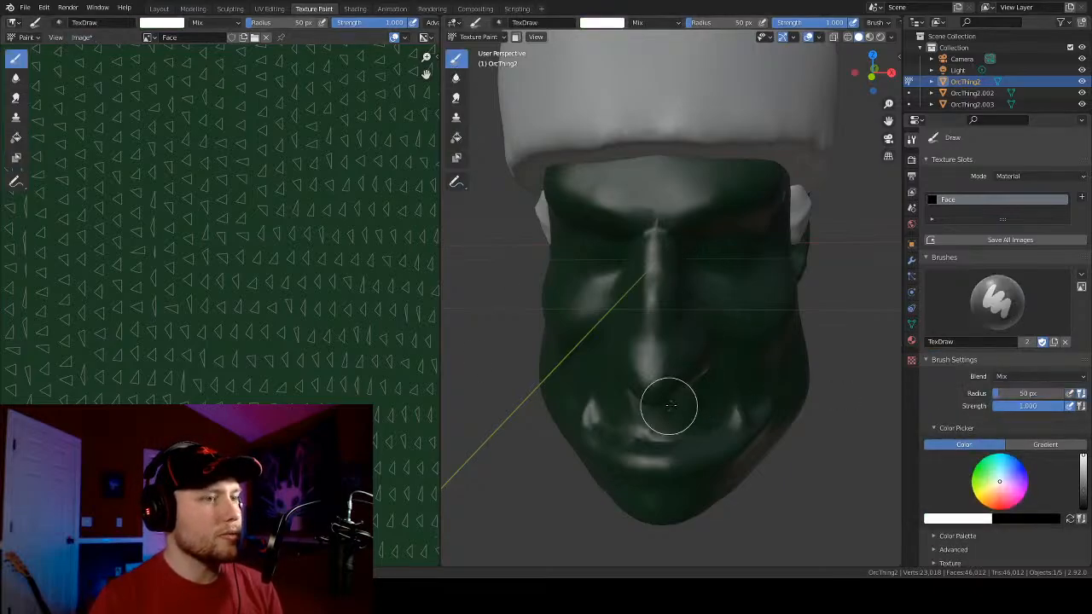
# Try a white brush stroke down the bridge of the nose and undo it
pyautogui.scroll(1, 655, 356)
pyautogui.moveTo(655, 355); pyautogui.dragTo(587, 312, button='middle')
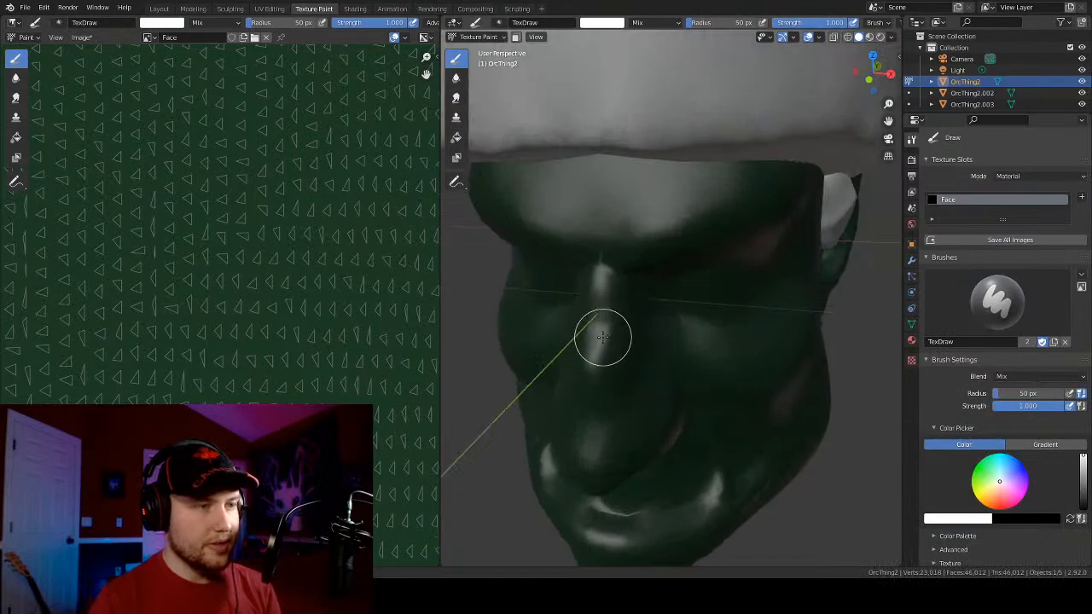
pyautogui.moveTo(603, 329); pyautogui.dragTo(597, 372)
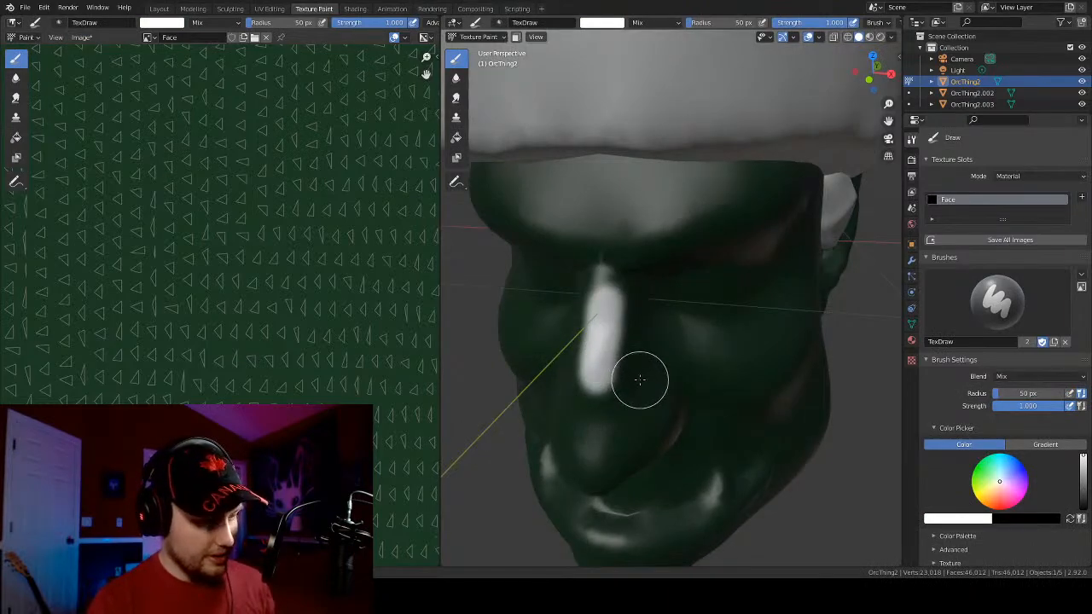
pyautogui.hotkey('ctrl', 'z')
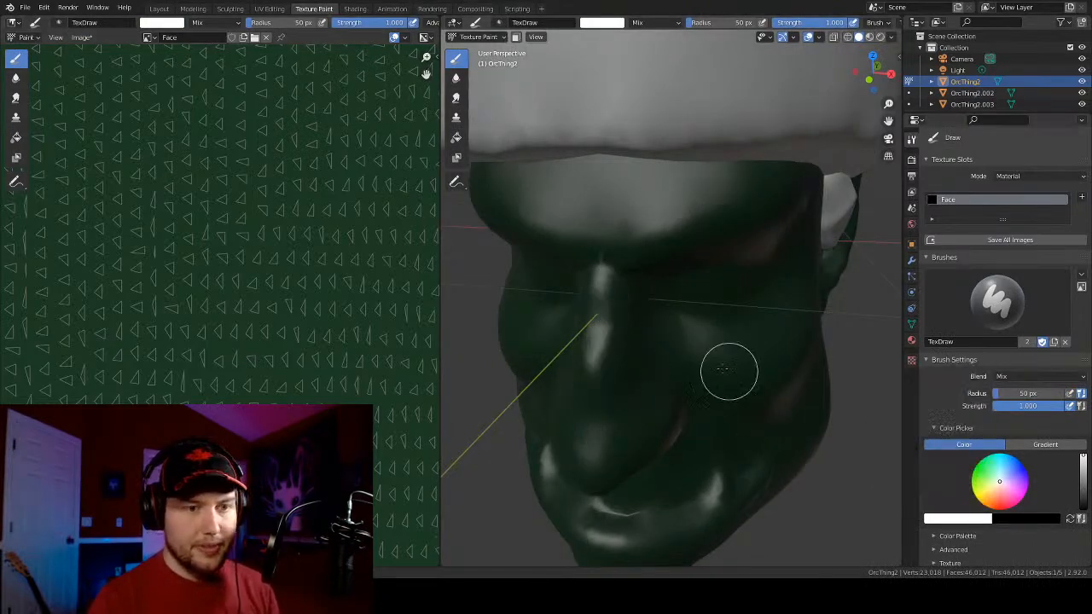
# Set the Draw brush color to a medium green brighter than the head's base color
pyautogui.click(955, 518)
pyautogui.moveTo(930, 407); pyautogui.dragTo(908, 393)
pyautogui.moveTo(982, 383); pyautogui.dragTo(982, 419)
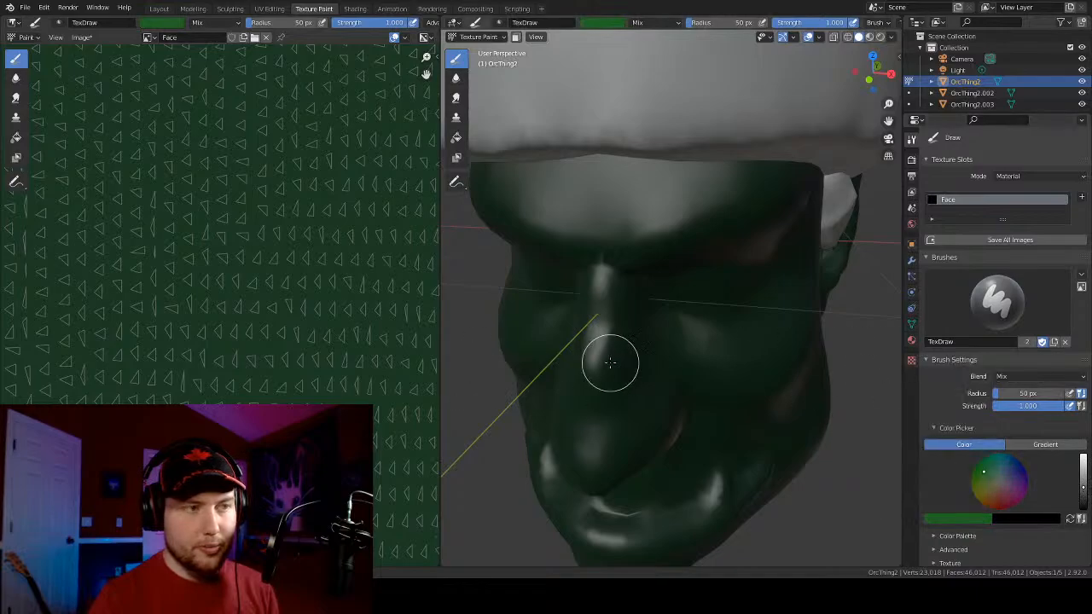
# Try a medium green stroke along the bridge of the nose and undo it
pyautogui.moveTo(609, 360); pyautogui.dragTo(712, 331, button='middle')
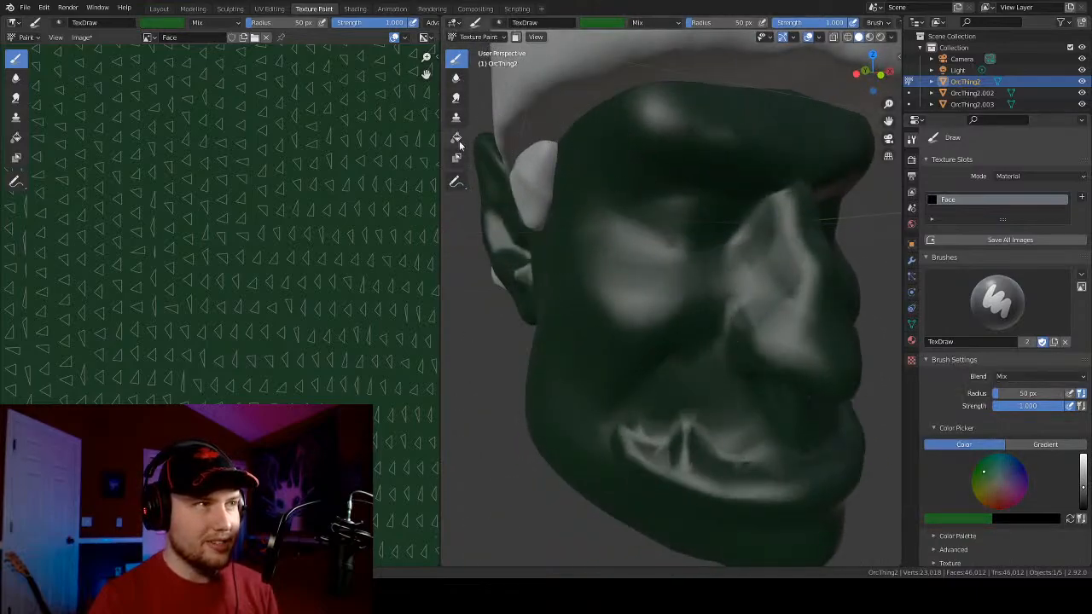
pyautogui.moveTo(781, 264); pyautogui.dragTo(887, 358, button='middle')
pyautogui.moveTo(535, 325); pyautogui.dragTo(620, 347, button='middle')
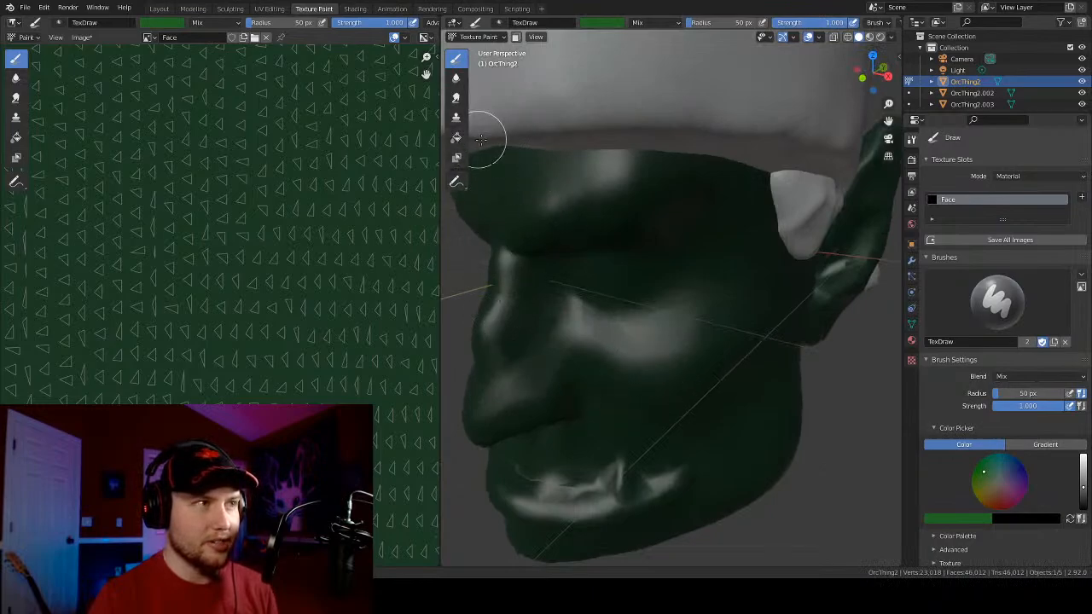
pyautogui.moveTo(613, 382); pyautogui.dragTo(639, 293, button='middle')
pyautogui.moveTo(617, 239); pyautogui.dragTo(603, 352)
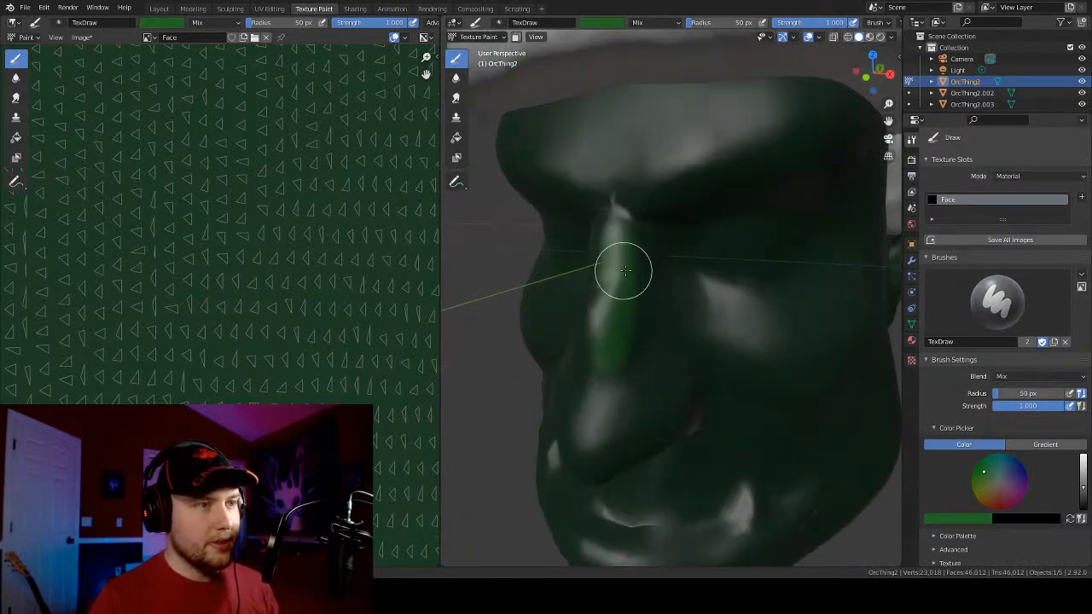
pyautogui.moveTo(624, 270)
pyautogui.mouseDown(button='middle')
pyautogui.moveTo(719, 268)
pyautogui.moveTo(709, 248)
pyautogui.mouseUp(button='middle')
pyautogui.hotkey('ctrl', 'z')
# Turn on X-axis mirror symmetry for texture painting
pyautogui.scroll(-2, 997, 377)
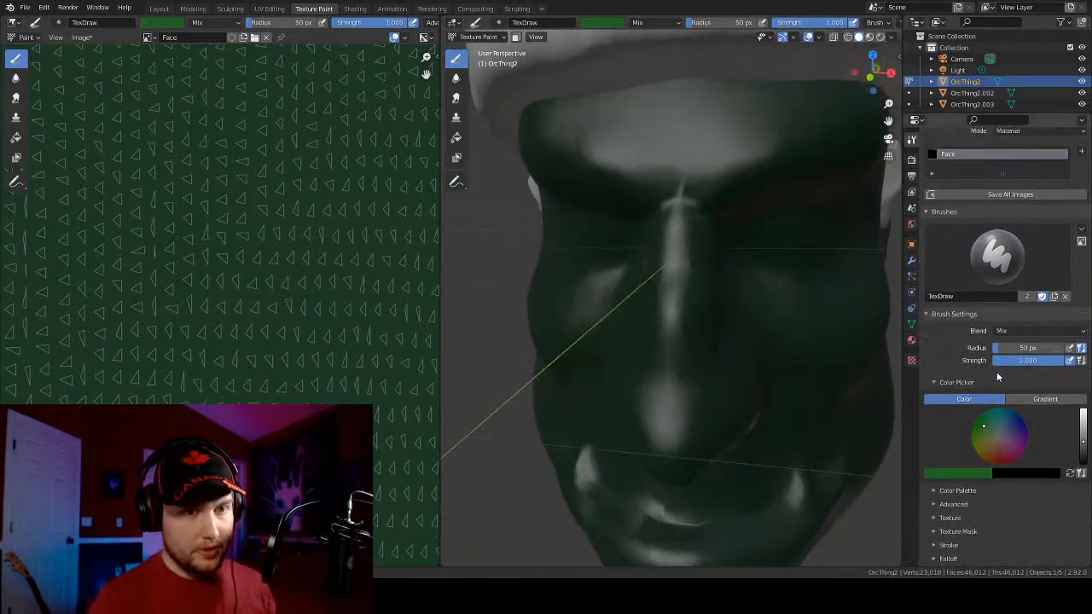
pyautogui.scroll(-2, 999, 401)
pyautogui.click(938, 533)
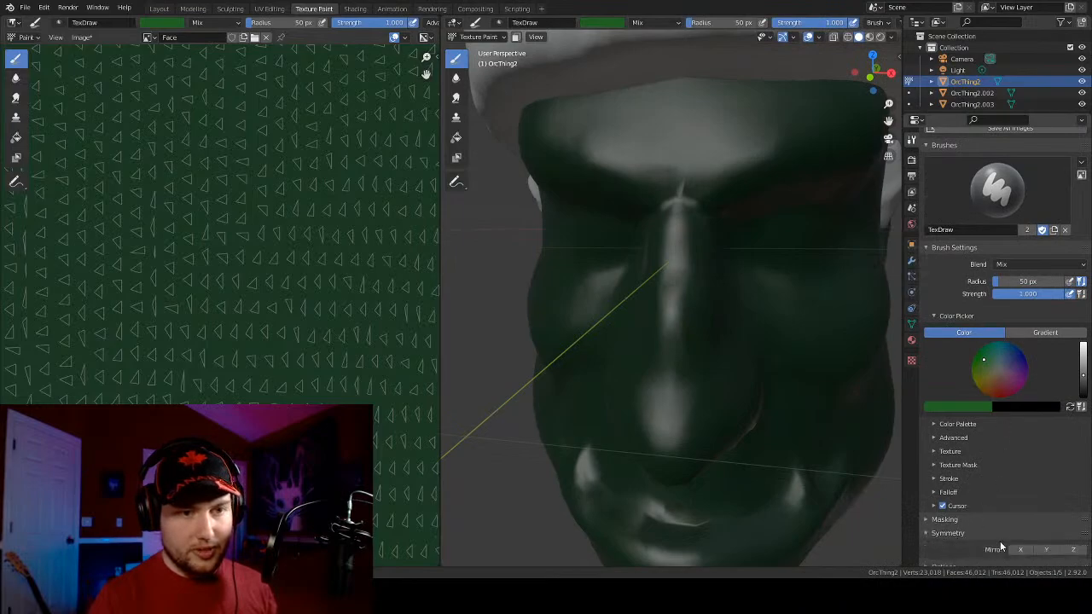
pyautogui.click(1020, 550)
# Paint the nose bridge, tip and nostril sides in the brighter green with mirrored strokes
pyautogui.moveTo(680, 345); pyautogui.dragTo(681, 239)
pyautogui.moveTo(713, 257); pyautogui.dragTo(664, 408, button='middle')
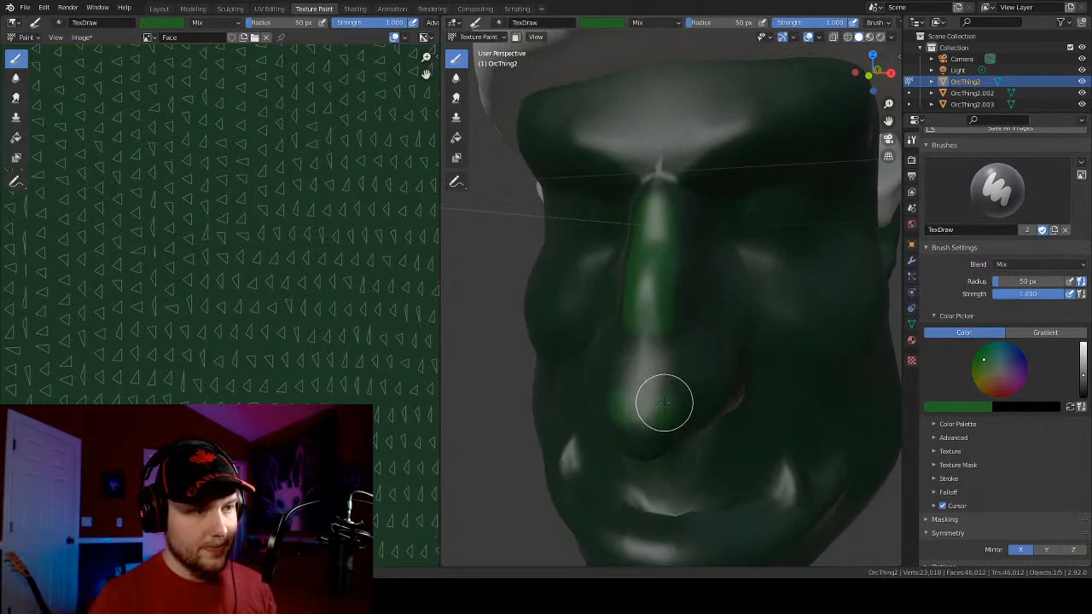
pyautogui.moveTo(657, 418)
pyautogui.mouseDown()
pyautogui.moveTo(660, 365)
pyautogui.moveTo(719, 365)
pyautogui.moveTo(690, 356)
pyautogui.mouseUp()
pyautogui.moveTo(709, 356); pyautogui.dragTo(716, 326, button='middle')
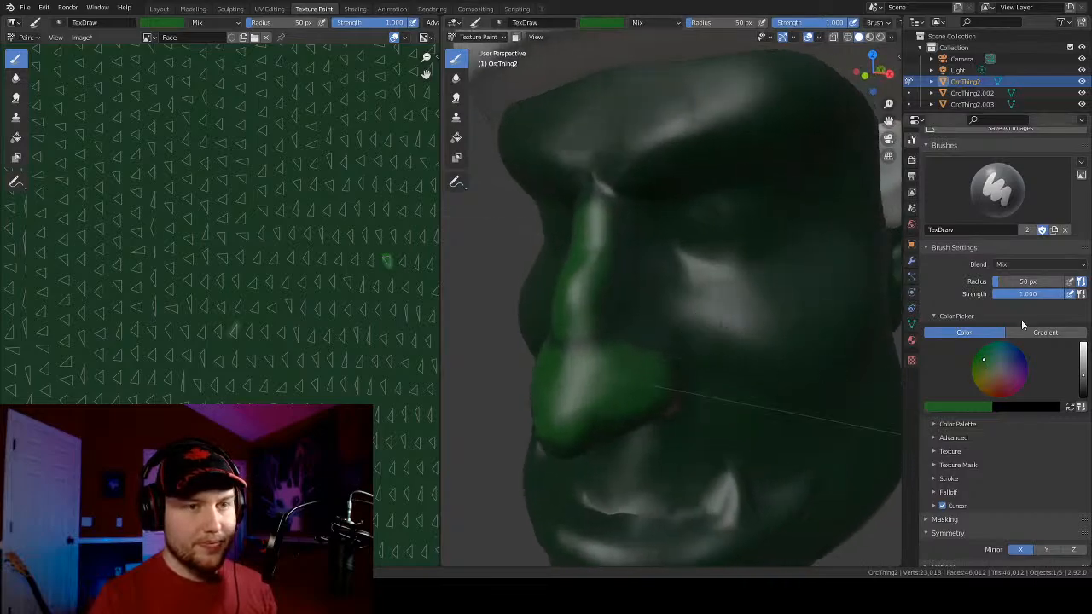
# Set the Draw brush strength to 0.227 and its radius to 67 px
pyautogui.moveTo(1063, 294); pyautogui.dragTo(1016, 293)
pyautogui.moveTo(666, 366); pyautogui.dragTo(707, 370, button='middle')
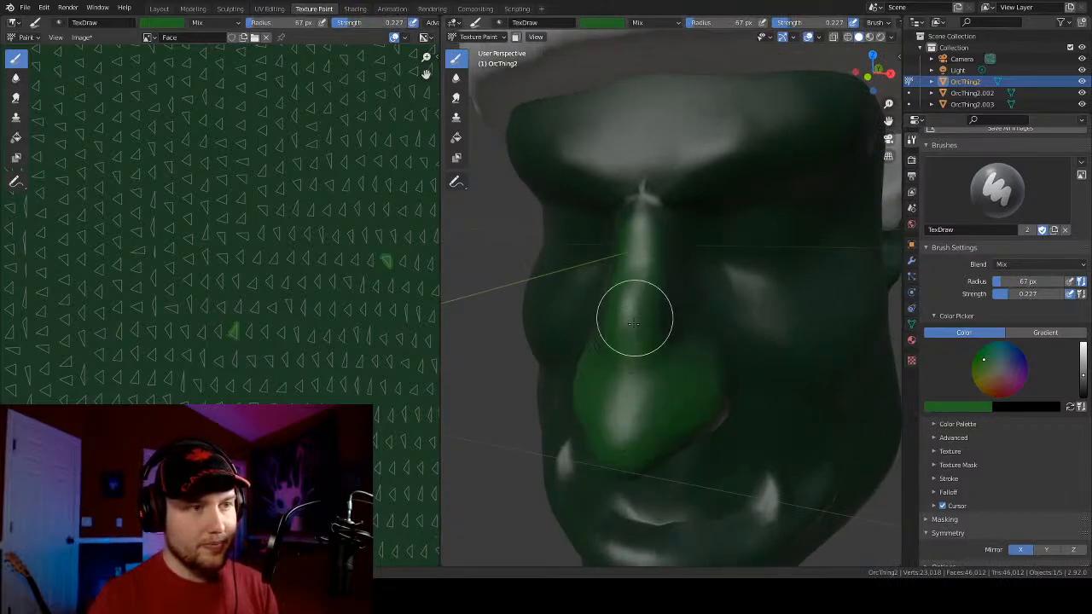
# Paint the brow ridge in the brighter green with soft mirrored strokes across its full width
pyautogui.moveTo(692, 264); pyautogui.dragTo(697, 214, button='middle')
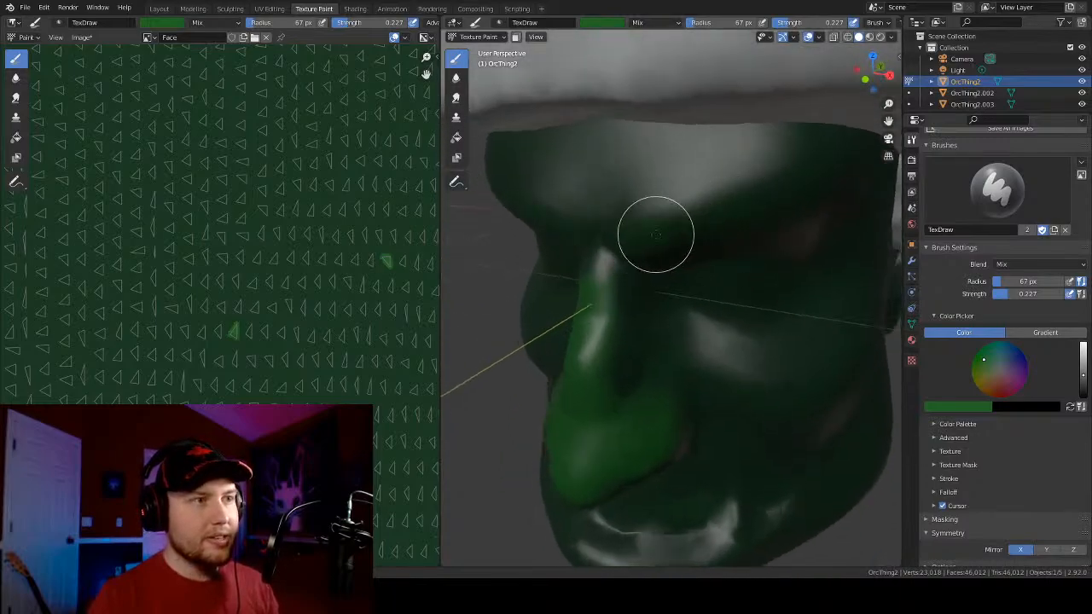
pyautogui.moveTo(589, 305)
pyautogui.mouseDown(button='middle')
pyautogui.moveTo(697, 239)
pyautogui.moveTo(711, 366)
pyautogui.moveTo(708, 290)
pyautogui.moveTo(763, 261)
pyautogui.mouseUp(button='middle')
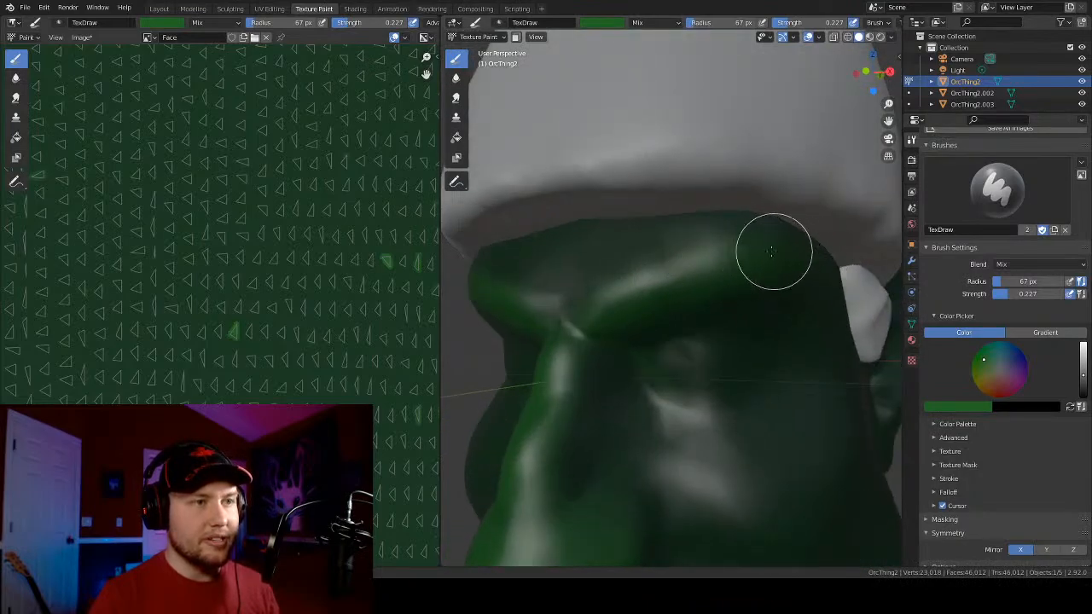
pyautogui.moveTo(583, 303); pyautogui.dragTo(645, 260, button='middle')
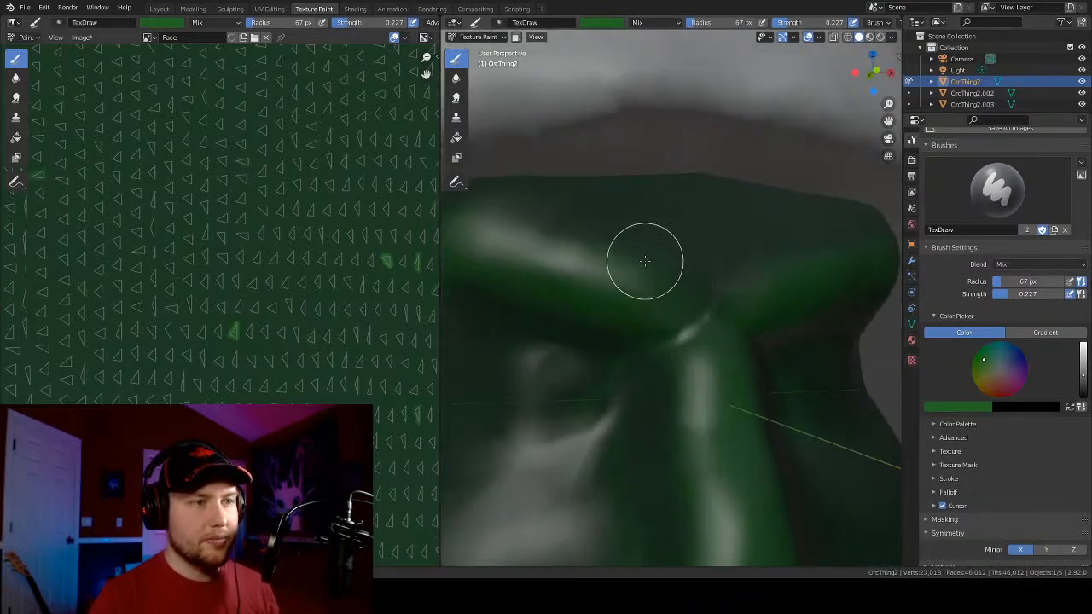
pyautogui.scroll(-6, 592, 334)
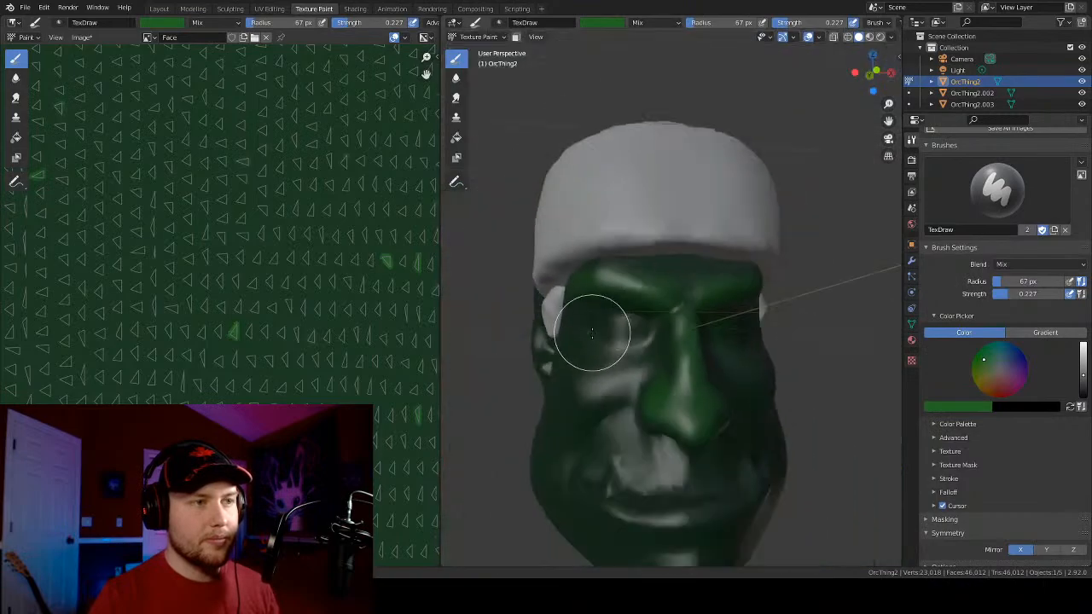
# Paint the cheekbones and the front of the chin in the brighter green with soft mirrored strokes
pyautogui.keyDown('shift'); pyautogui.moveTo(686, 368); pyautogui.dragTo(690, 273, button='middle'); pyautogui.keyUp('shift')
pyautogui.moveTo(600, 276); pyautogui.dragTo(696, 336, button='middle')
pyautogui.scroll(2, 697, 336)
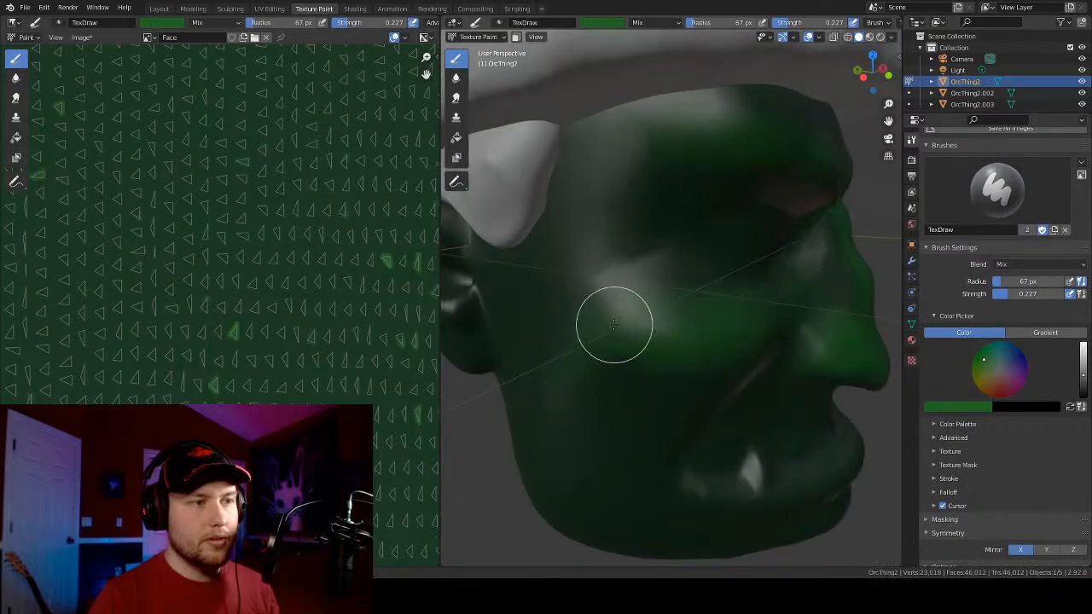
pyautogui.moveTo(716, 388)
pyautogui.mouseDown(button='middle')
pyautogui.moveTo(742, 410)
pyautogui.moveTo(741, 365)
pyautogui.moveTo(741, 412)
pyautogui.mouseUp(button='middle')
pyautogui.moveTo(581, 431)
pyautogui.mouseDown(button='middle')
pyautogui.moveTo(696, 383)
pyautogui.moveTo(692, 410)
pyautogui.mouseUp(button='middle')
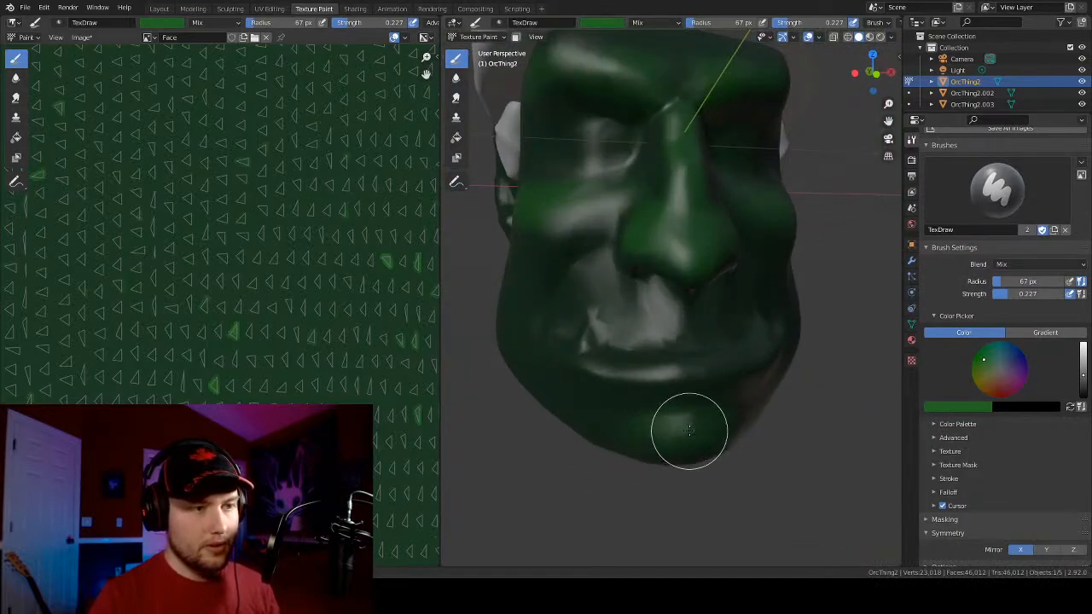
# Preview the head in rendered shading and reduce the face material's Specular to 0.118
pyautogui.moveTo(689, 431)
pyautogui.mouseDown(button='middle')
pyautogui.moveTo(762, 403)
pyautogui.moveTo(746, 446)
pyautogui.moveTo(802, 259)
pyautogui.moveTo(760, 251)
pyautogui.moveTo(765, 221)
pyautogui.moveTo(585, 110)
pyautogui.mouseUp(button='middle')
pyautogui.click(911, 340)
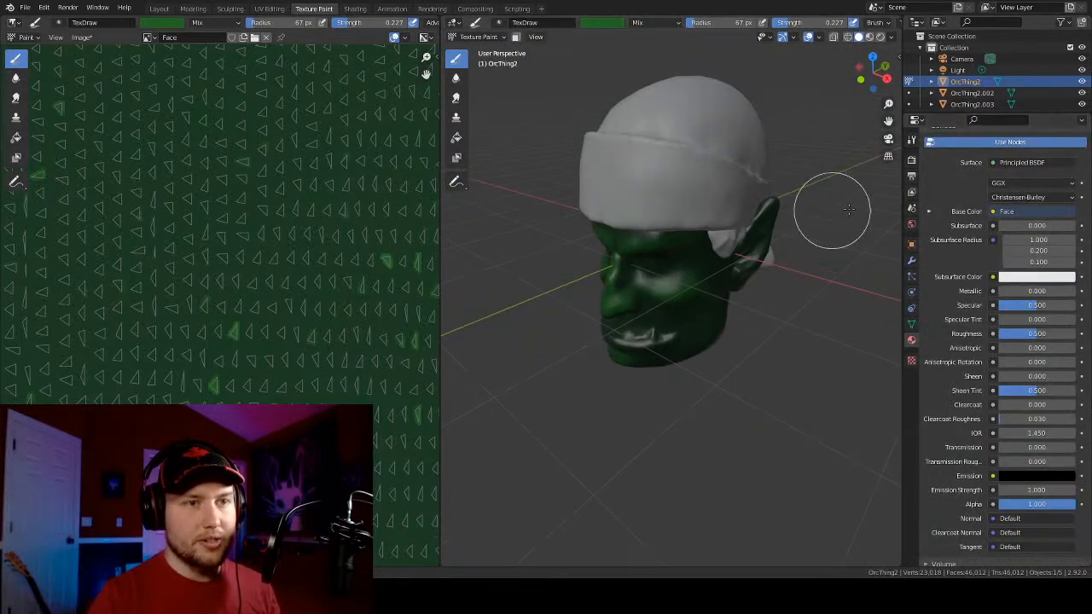
pyautogui.click(881, 37)
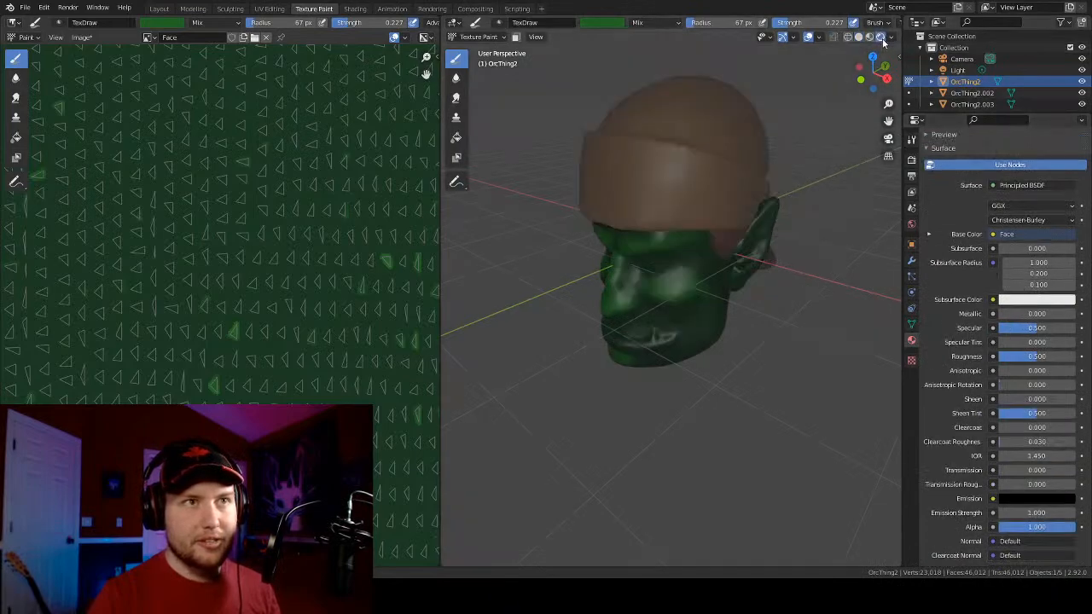
pyautogui.moveTo(707, 324); pyautogui.dragTo(734, 307, button='middle')
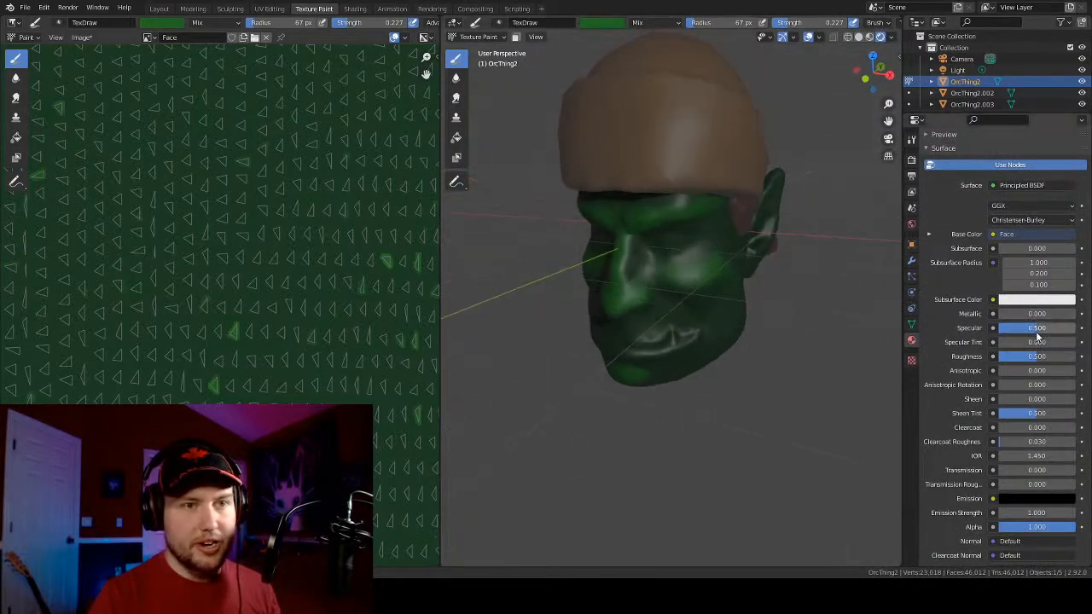
pyautogui.moveTo(1037, 328); pyautogui.dragTo(1025, 327)
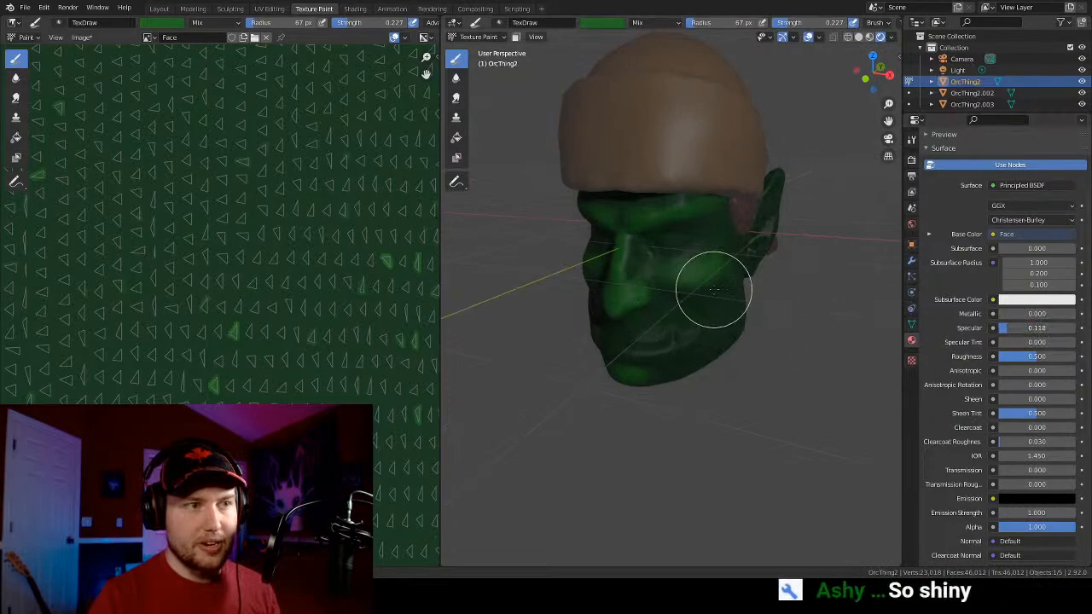
pyautogui.scroll(3, 714, 290)
pyautogui.moveTo(714, 290); pyautogui.dragTo(742, 309, button='middle')
pyautogui.scroll(-6, 716, 329)
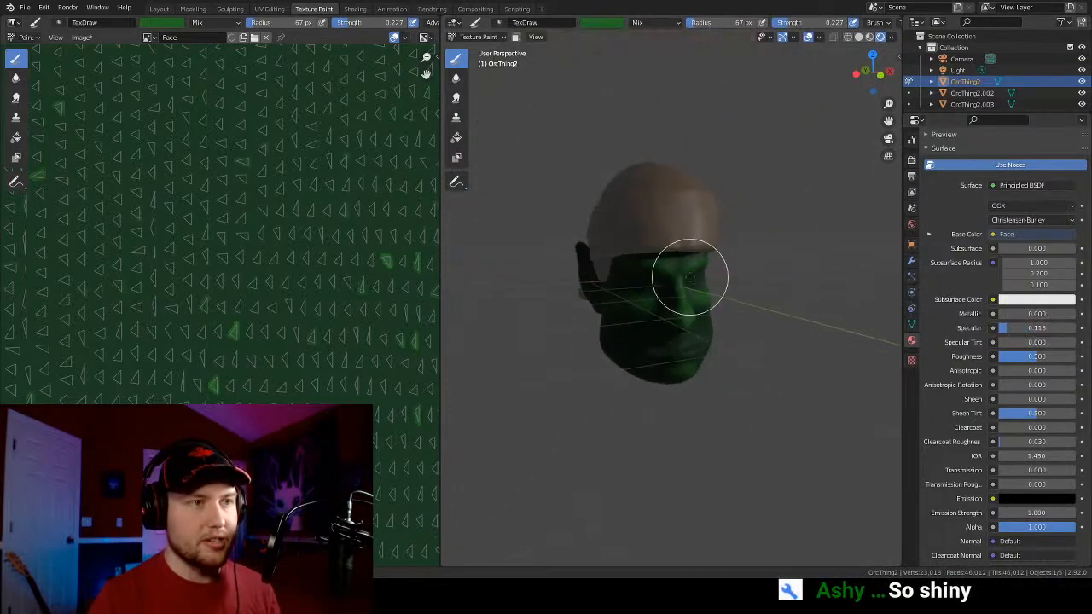
# Switch the viewport to Material Preview shading and lower the face material's Specular to 0.066
pyautogui.click(869, 38)
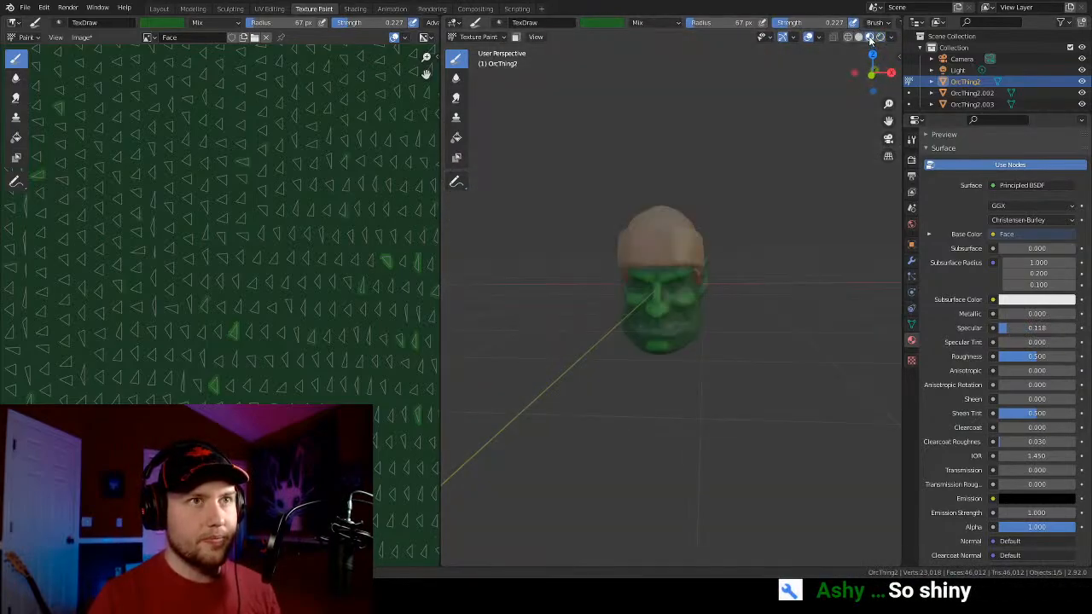
pyautogui.scroll(4, 690, 330)
pyautogui.scroll(3, 753, 317)
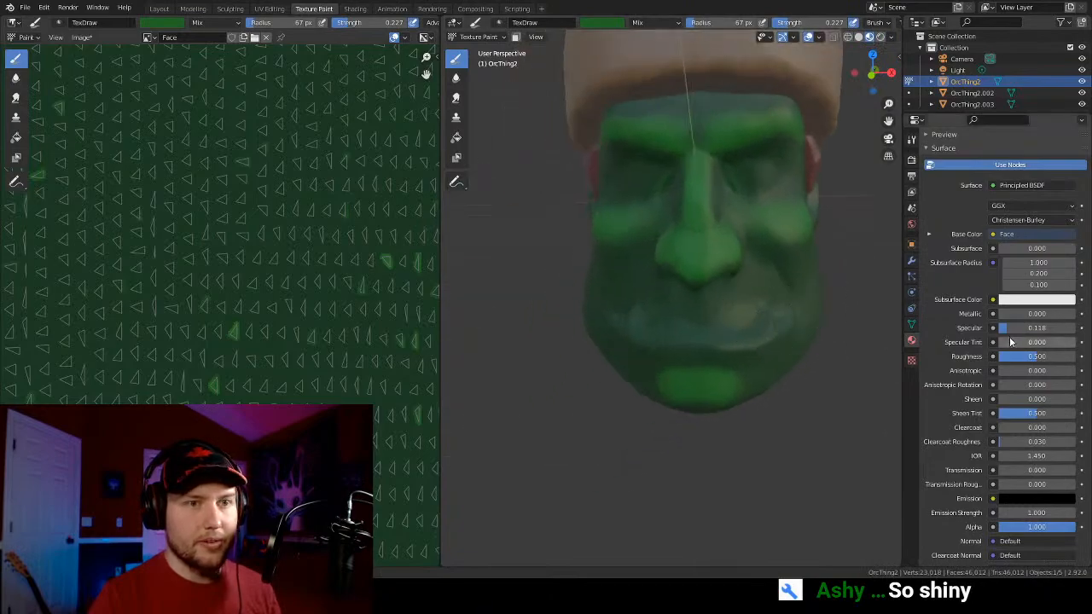
pyautogui.moveTo(1011, 329); pyautogui.dragTo(1007, 330)
# Reduce the brush radius to 43 px and paint the lower lip in the brighter green out to its corners
pyautogui.moveTo(751, 324); pyautogui.dragTo(728, 337, button='middle')
pyautogui.scroll(2, 702, 357)
pyautogui.moveTo(791, 377)
pyautogui.mouseDown(button='middle')
pyautogui.moveTo(745, 368)
pyautogui.moveTo(743, 356)
pyautogui.moveTo(673, 364)
pyautogui.mouseUp(button='middle')
pyautogui.scroll(2, 741, 357)
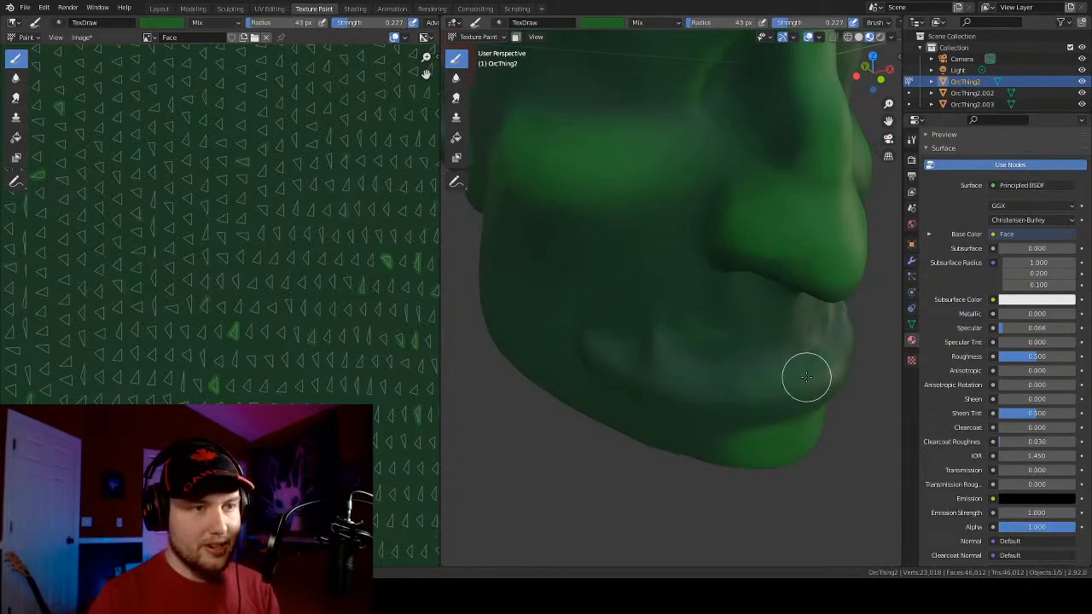
pyautogui.moveTo(776, 396); pyautogui.dragTo(693, 352, button='middle')
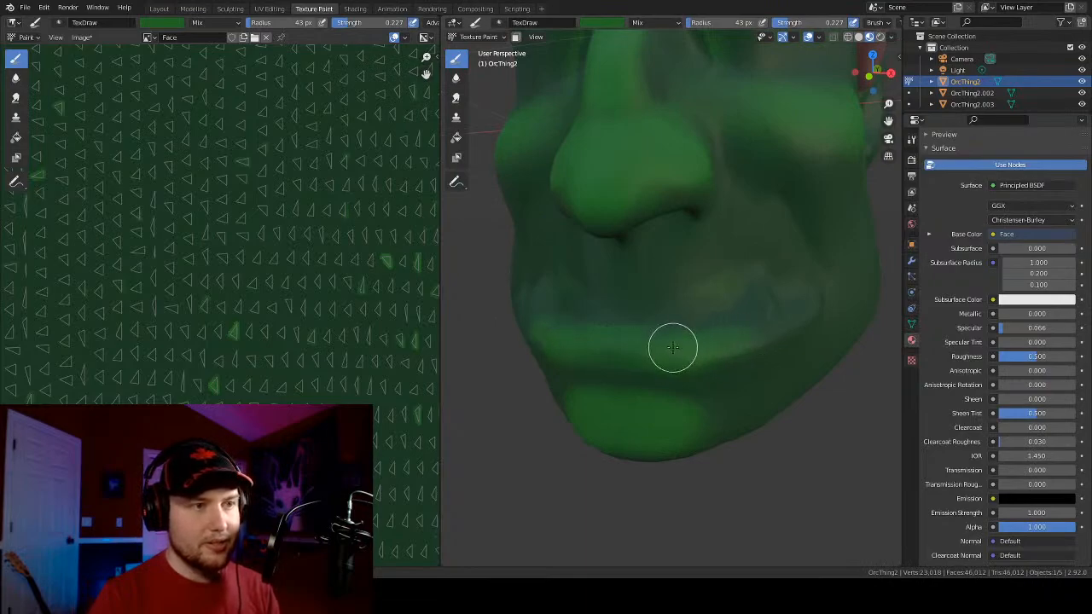
pyautogui.moveTo(659, 350); pyautogui.dragTo(708, 352, button='middle')
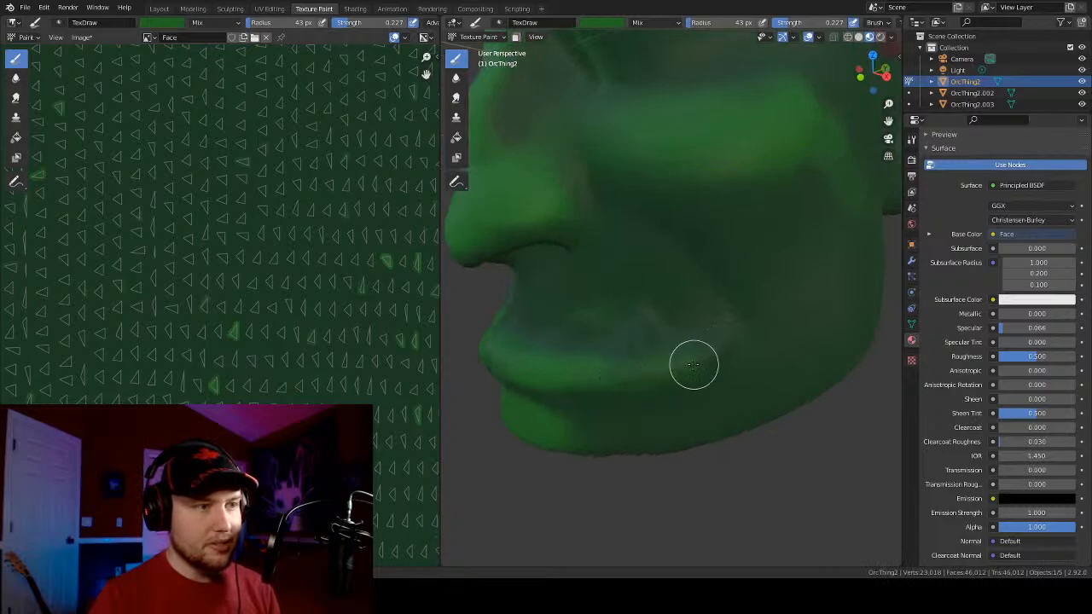
pyautogui.moveTo(578, 393)
pyautogui.mouseDown(button='middle')
pyautogui.moveTo(734, 375)
pyautogui.moveTo(719, 367)
pyautogui.mouseUp(button='middle')
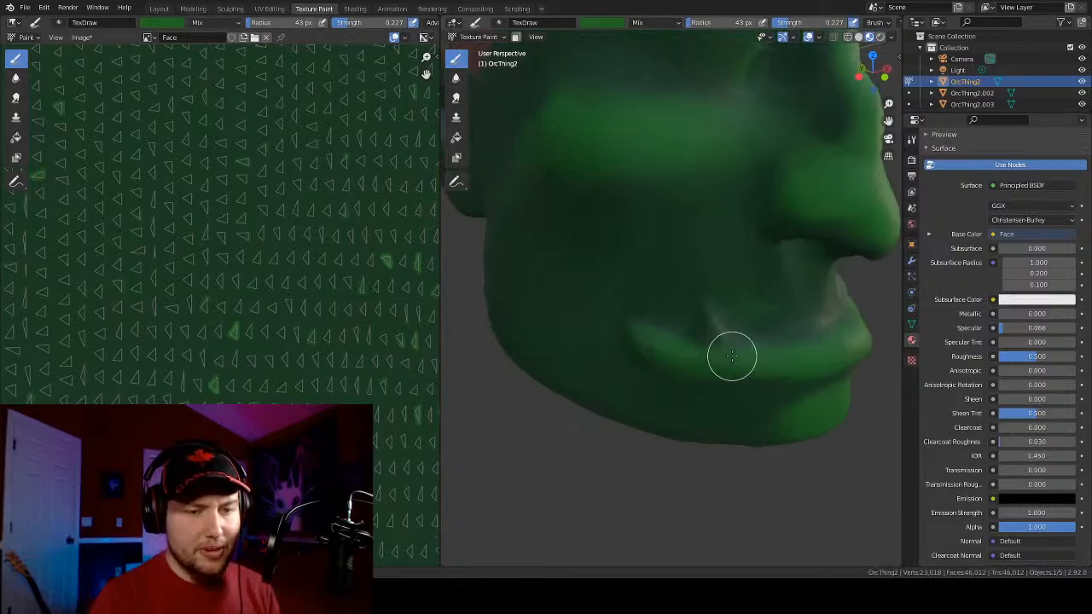
# Touch up the edges and corners of the lower lip in the brighter green, using a brush radius of 38 to 42 px
pyautogui.moveTo(795, 350)
pyautogui.mouseDown(button='middle')
pyautogui.moveTo(629, 372)
pyautogui.moveTo(692, 375)
pyautogui.mouseUp(button='middle')
pyautogui.scroll(5, 644, 362)
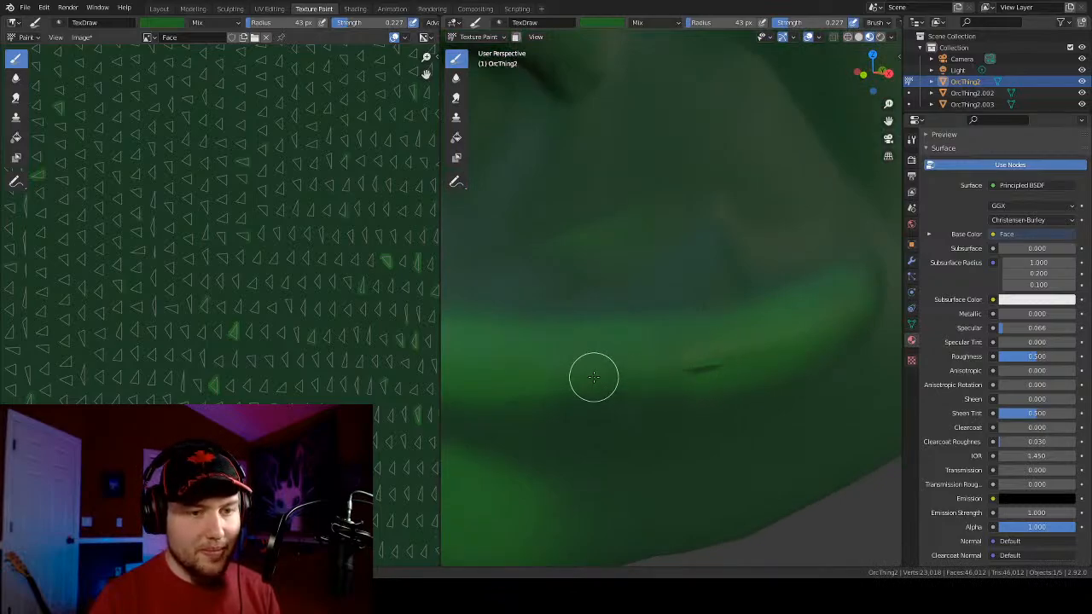
pyautogui.moveTo(594, 378); pyautogui.dragTo(644, 374, button='middle')
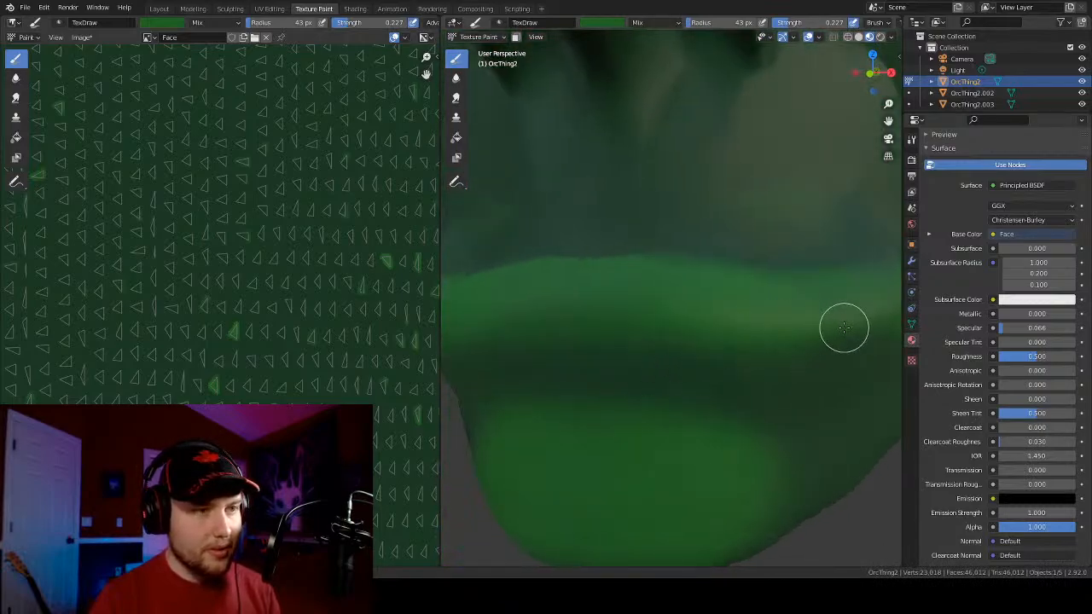
pyautogui.scroll(-4, 823, 338)
pyautogui.moveTo(802, 349); pyautogui.dragTo(767, 354, button='middle')
pyautogui.scroll(4, 766, 352)
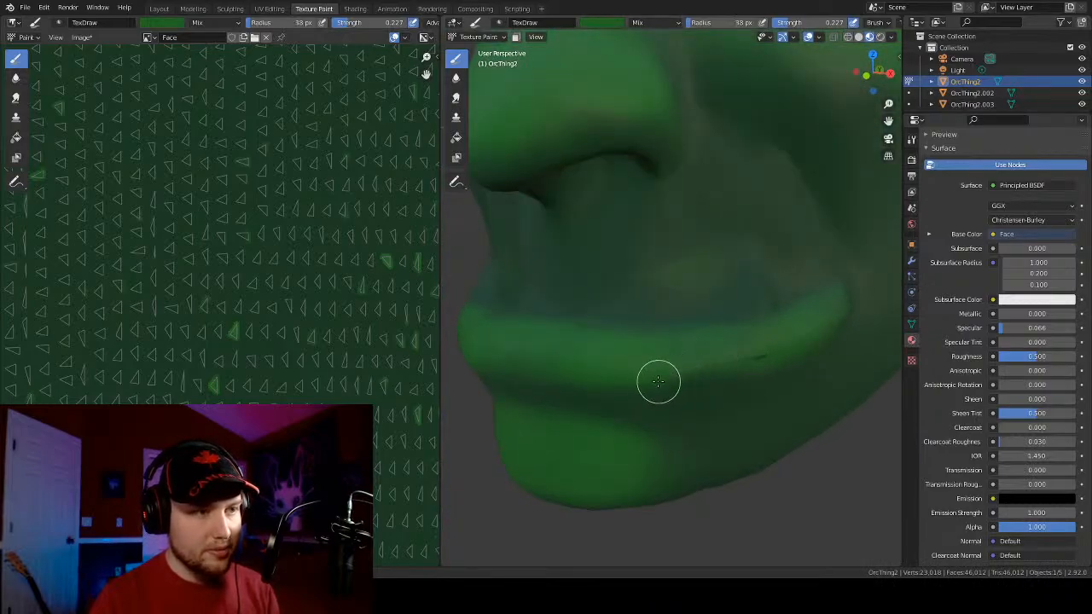
pyautogui.scroll(-4, 682, 373)
pyautogui.moveTo(682, 372); pyautogui.dragTo(657, 349, button='middle')
pyautogui.scroll(4, 650, 344)
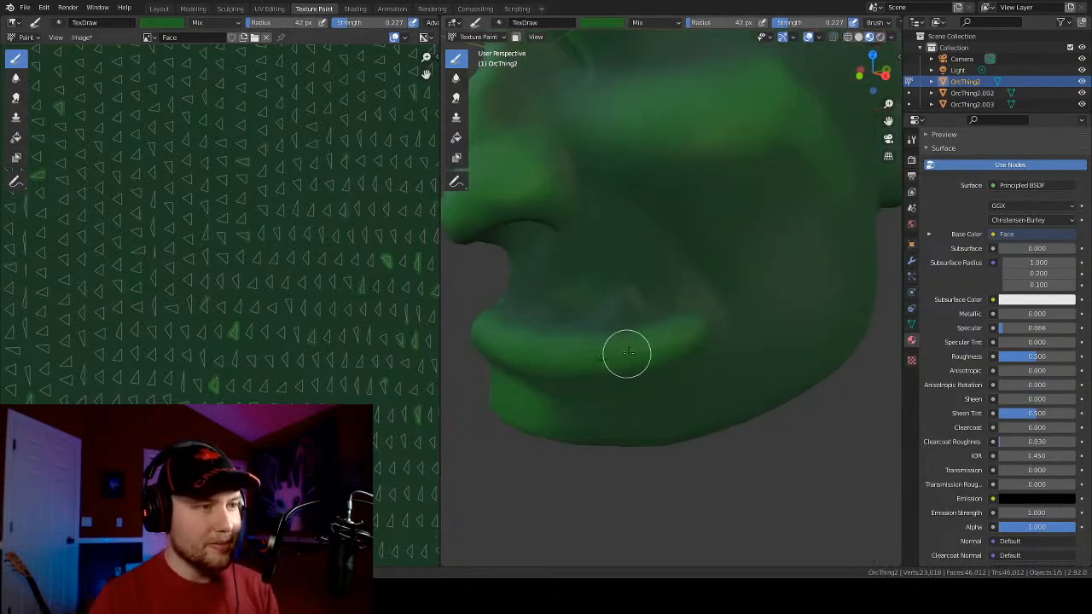
# Set the Draw brush radius to 56 px and its strength to 0.102
pyautogui.press(']')
pyautogui.scroll(-4, 763, 362)
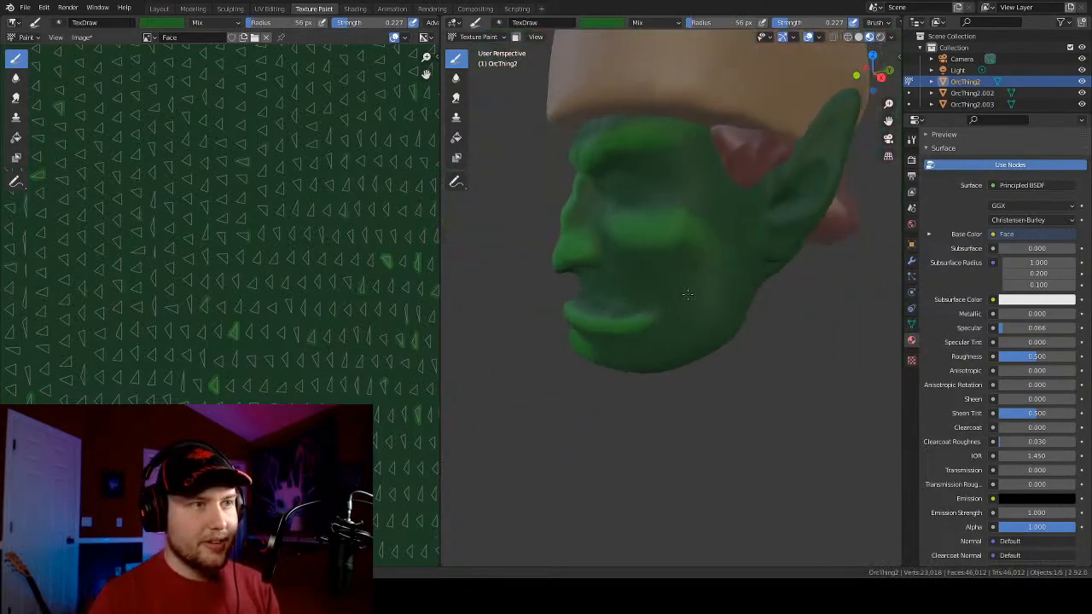
pyautogui.scroll(2, 743, 315)
pyautogui.scroll(3, 1034, 222)
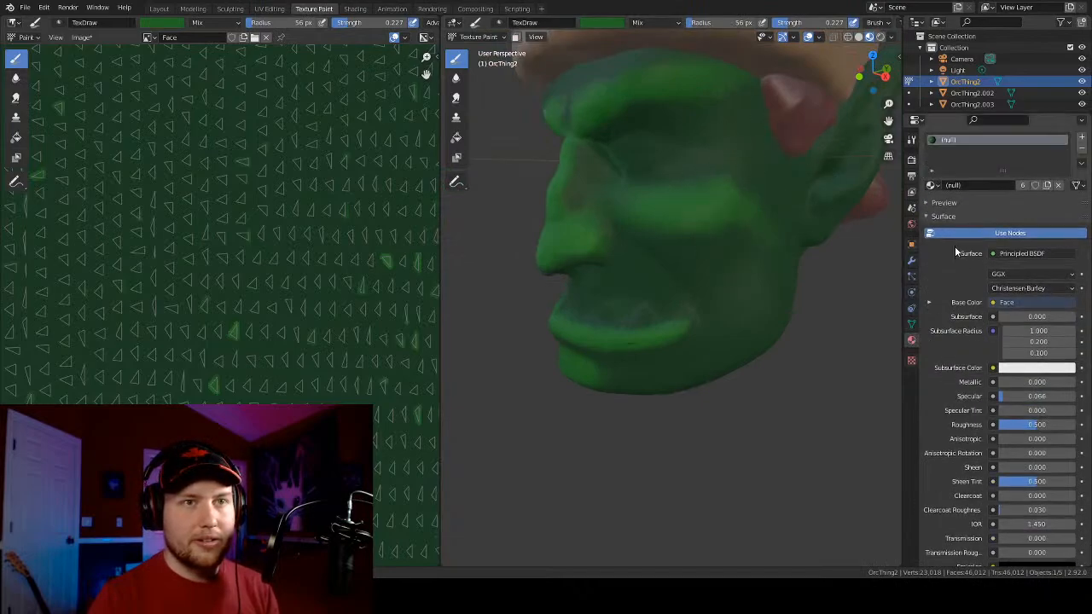
pyautogui.click(911, 140)
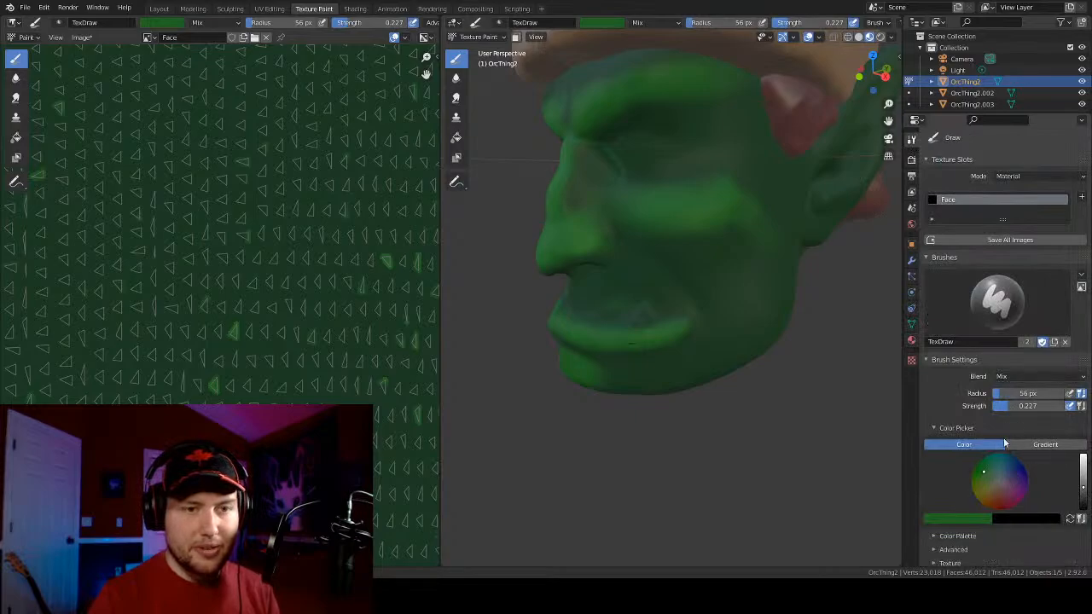
pyautogui.click(987, 519)
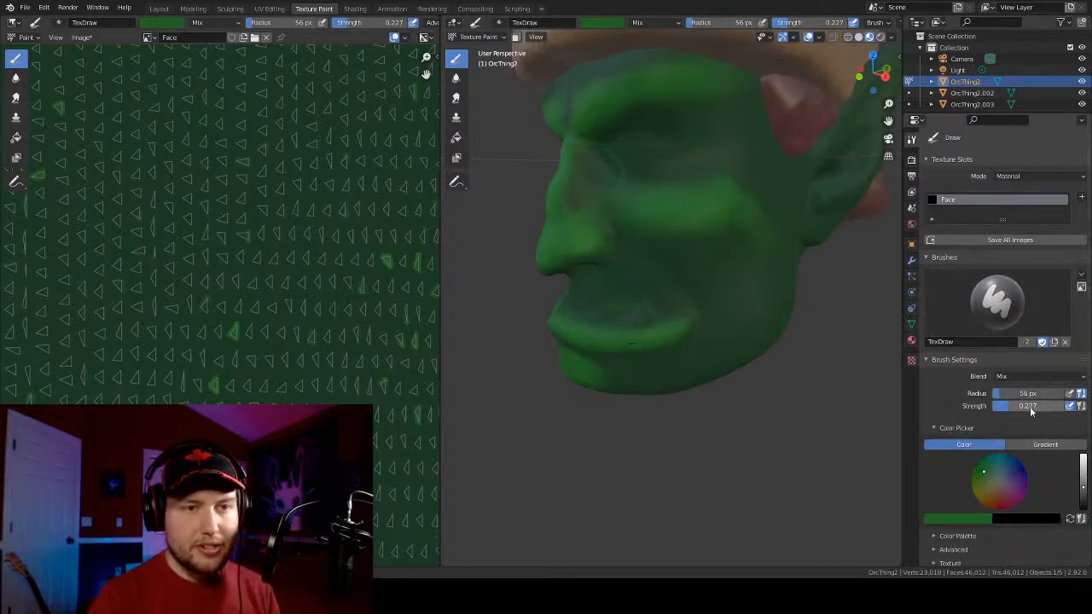
pyautogui.moveTo(1002, 406); pyautogui.dragTo(999, 406)
pyautogui.scroll(1, 709, 282)
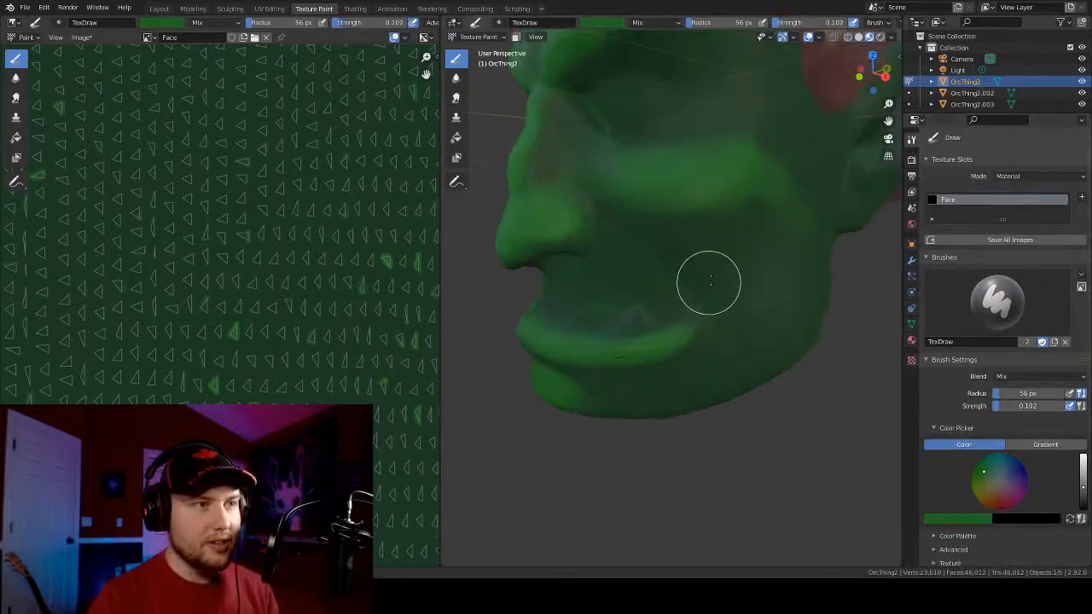
# Enlarge the brush radius to 68 px and softly blend the brighter green around the cheekbone
pyautogui.press(']')
pyautogui.press(']')
pyautogui.moveTo(747, 205)
pyautogui.mouseDown()
pyautogui.moveTo(719, 195)
pyautogui.moveTo(746, 209)
pyautogui.moveTo(690, 214)
pyautogui.mouseUp()
# Blend the brighter green softly over the sides of the nose bridge and the inner eye area
pyautogui.moveTo(690, 213)
pyautogui.mouseDown(button='middle')
pyautogui.moveTo(714, 297)
pyautogui.moveTo(816, 333)
pyautogui.moveTo(756, 317)
pyautogui.mouseUp(button='middle')
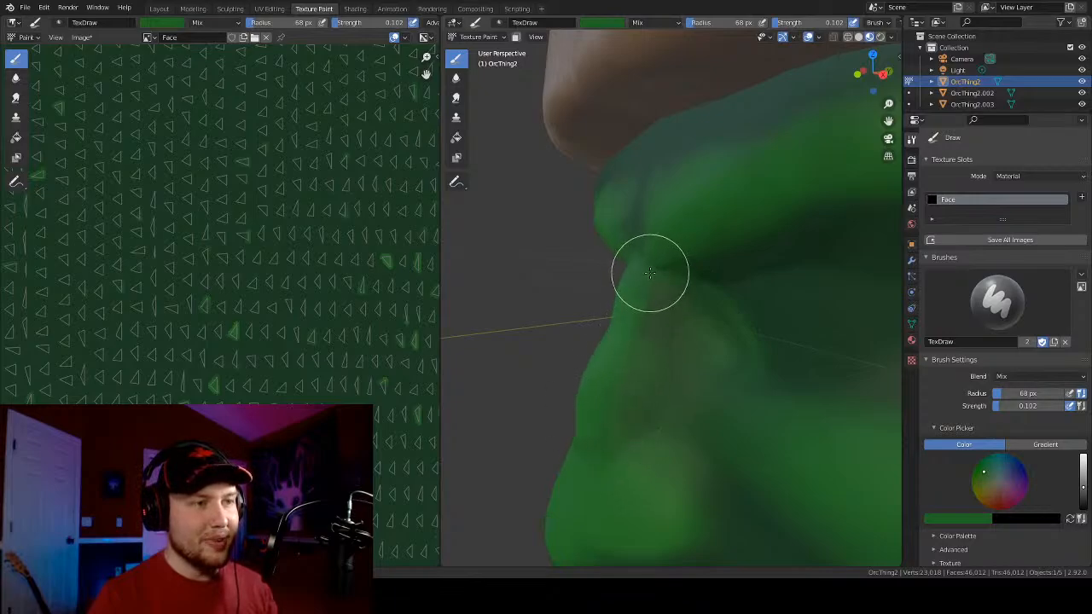
pyautogui.moveTo(591, 424); pyautogui.dragTo(720, 367, button='middle')
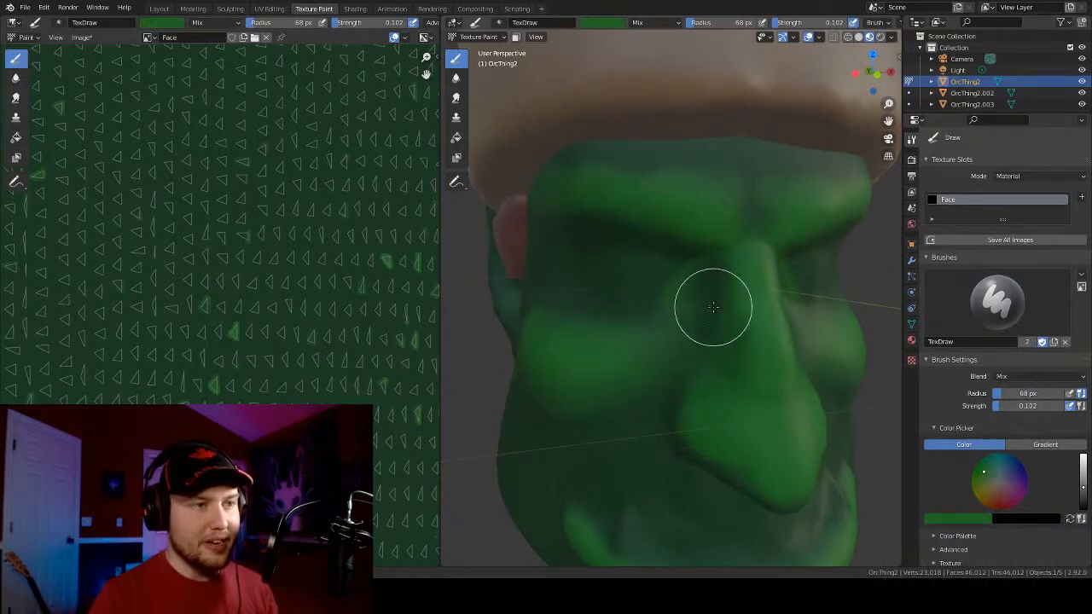
pyautogui.scroll(2, 721, 282)
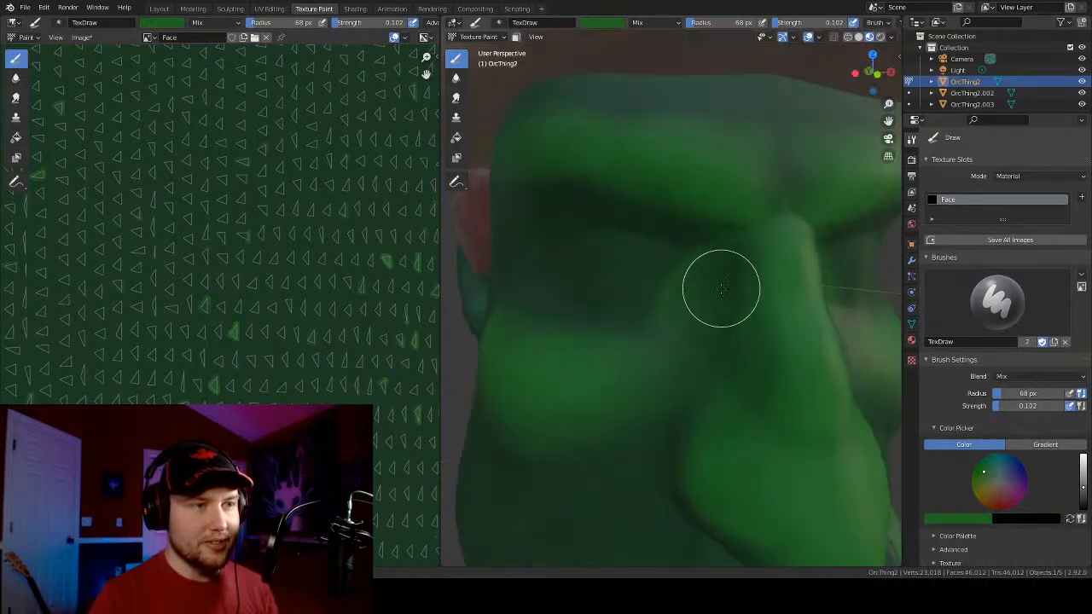
pyautogui.scroll(-4, 721, 289)
pyautogui.scroll(3, 695, 287)
# Blend the cheekbone highlight softly down the cheeks toward the jaw and mouth corners
pyautogui.moveTo(694, 287)
pyautogui.mouseDown(button='middle')
pyautogui.moveTo(653, 261)
pyautogui.moveTo(676, 280)
pyautogui.moveTo(546, 231)
pyautogui.mouseUp(button='middle')
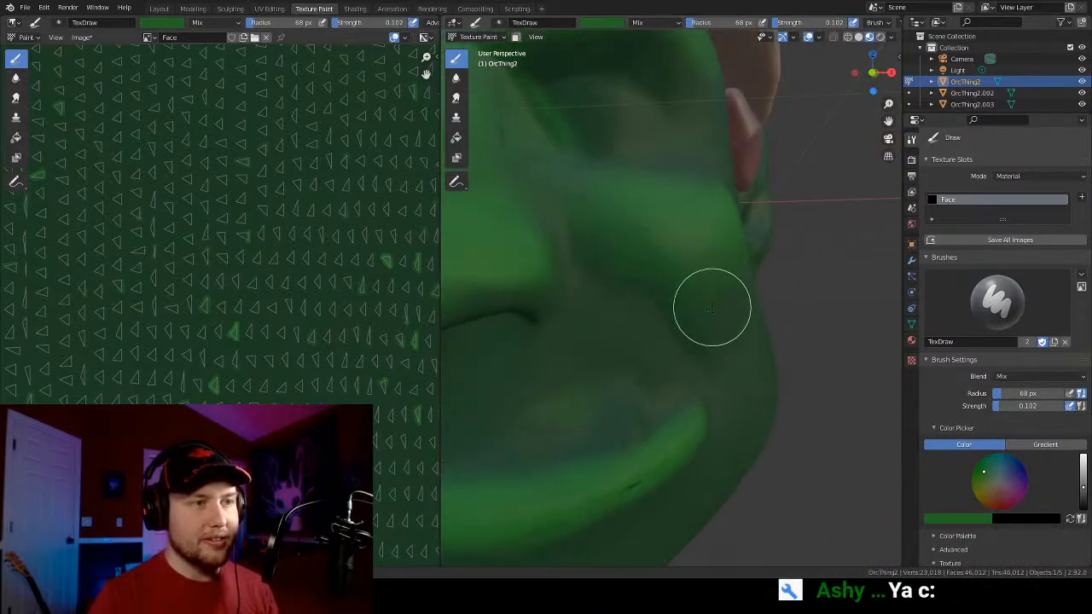
pyautogui.moveTo(711, 307)
pyautogui.mouseDown(button='middle')
pyautogui.moveTo(656, 283)
pyautogui.moveTo(762, 324)
pyautogui.moveTo(687, 358)
pyautogui.mouseUp(button='middle')
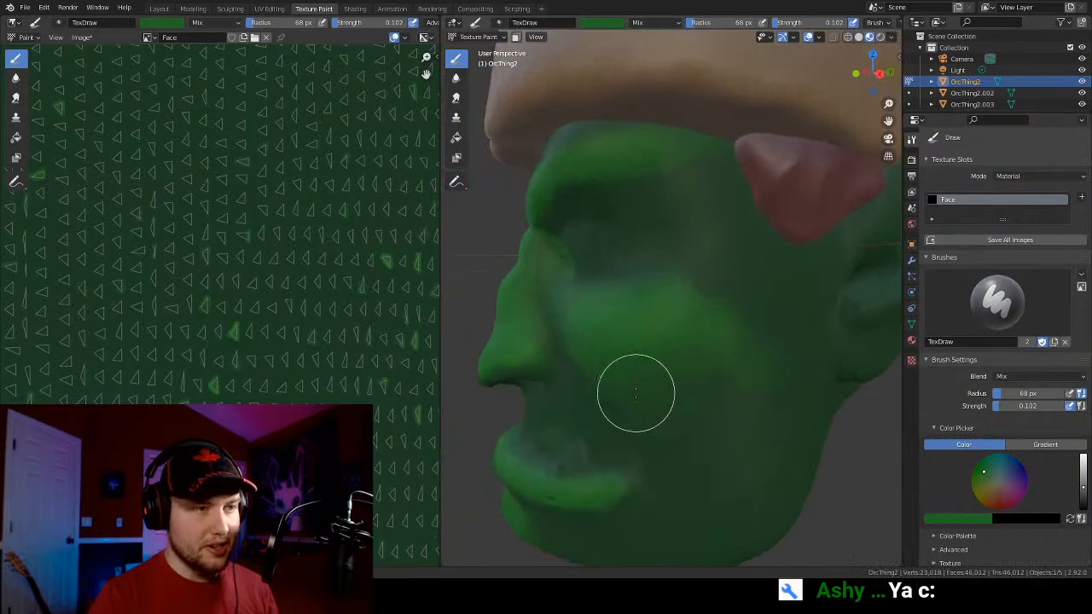
pyautogui.moveTo(722, 390); pyautogui.dragTo(703, 363, button='middle')
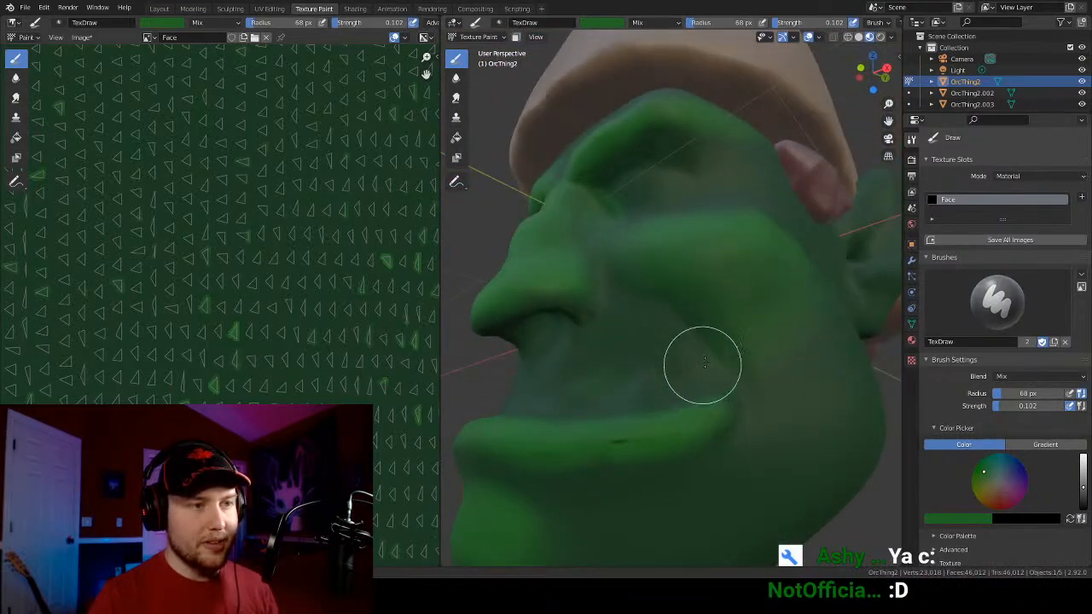
pyautogui.moveTo(683, 282); pyautogui.dragTo(719, 404, button='middle')
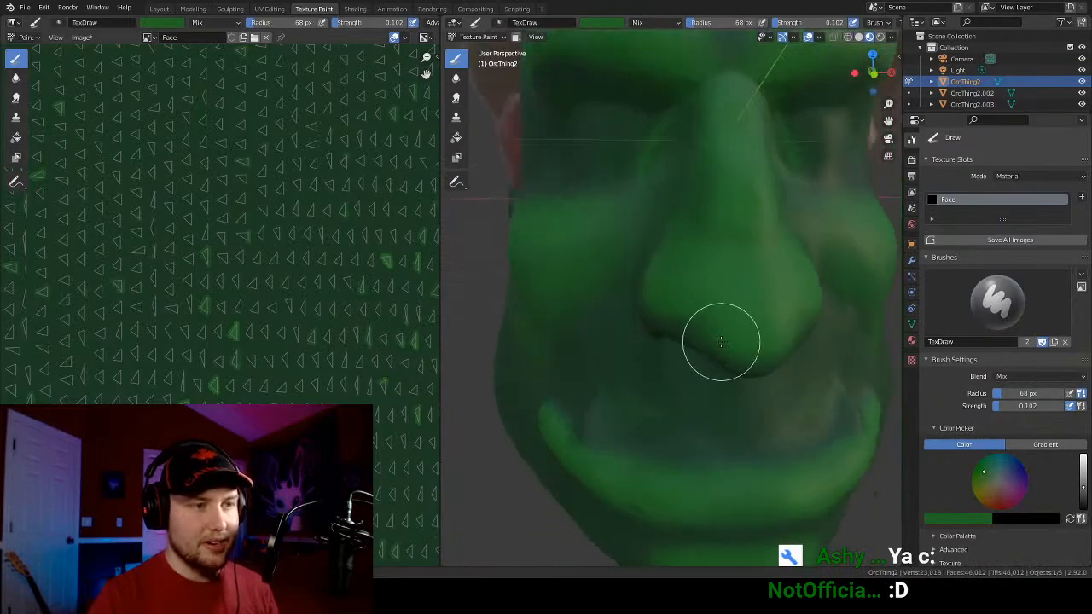
pyautogui.moveTo(719, 341); pyautogui.dragTo(734, 325, button='middle')
pyautogui.scroll(-3, 737, 322)
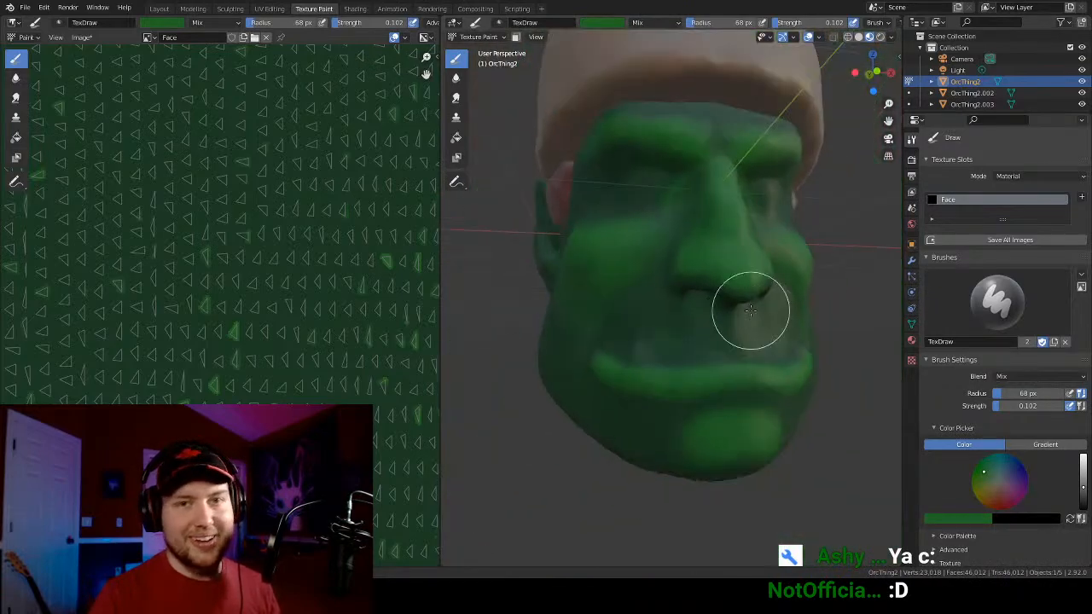
pyautogui.moveTo(751, 397); pyautogui.dragTo(806, 392, button='middle')
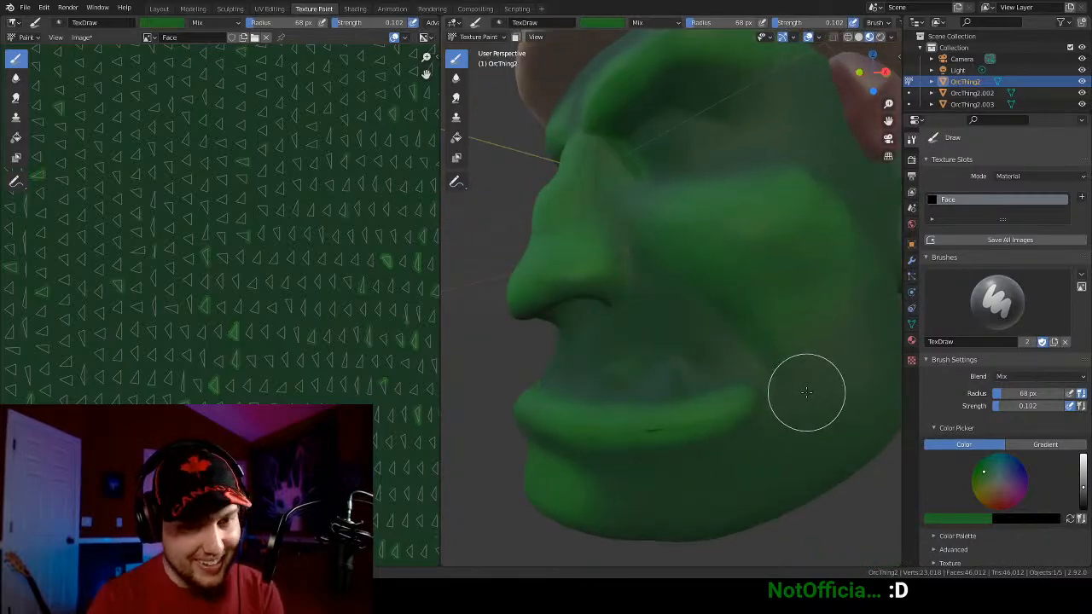
# Examine the whole face texture layout and the blended green shading on the head from several angles
pyautogui.scroll(-3, 203, 292)
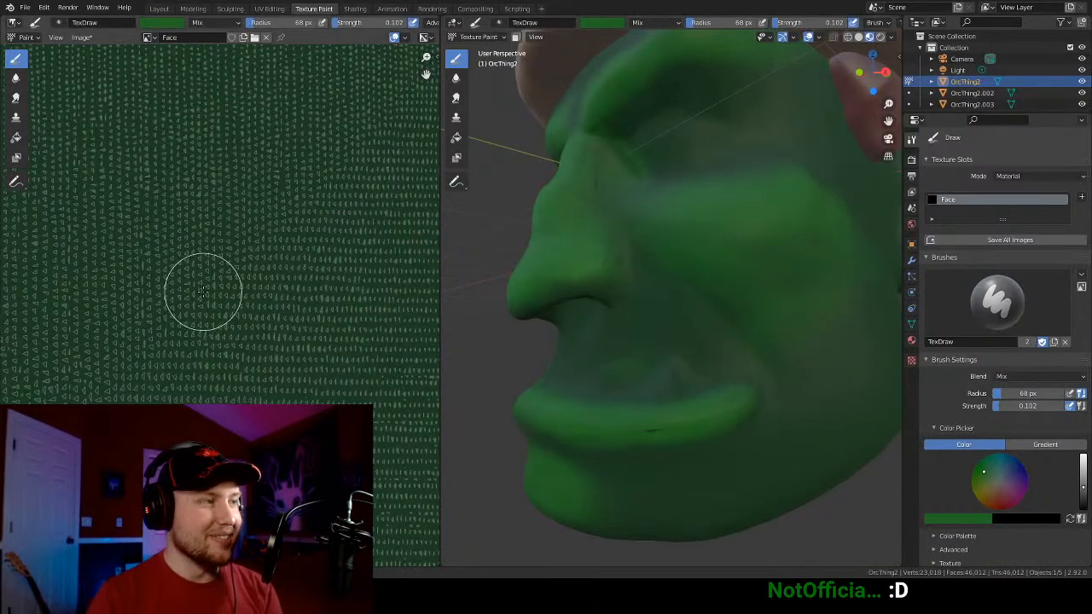
pyautogui.scroll(-3, 203, 292)
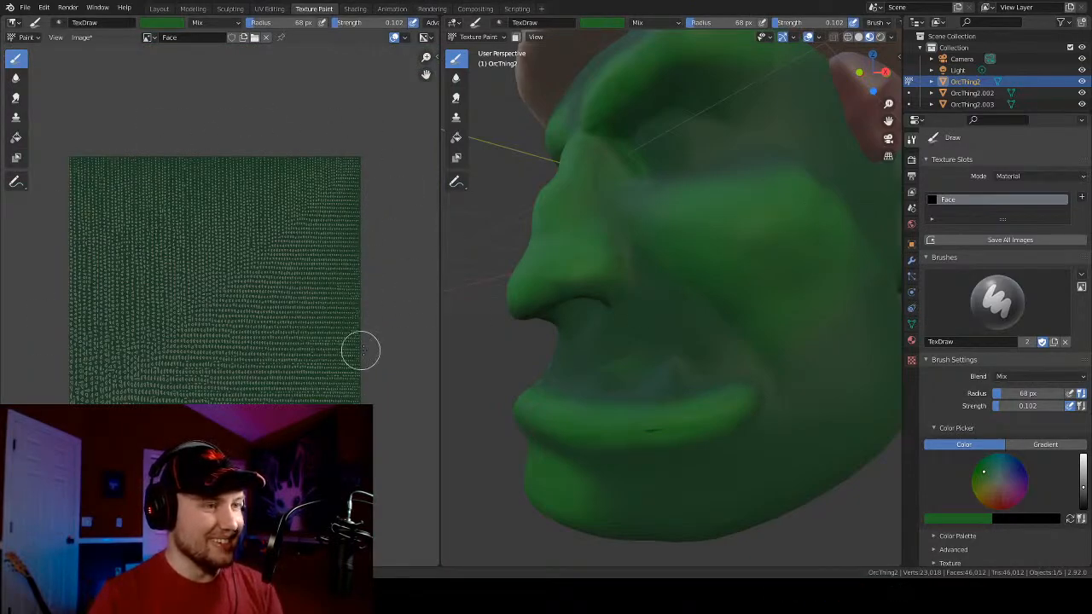
pyautogui.moveTo(741, 277); pyautogui.dragTo(838, 276, button='middle')
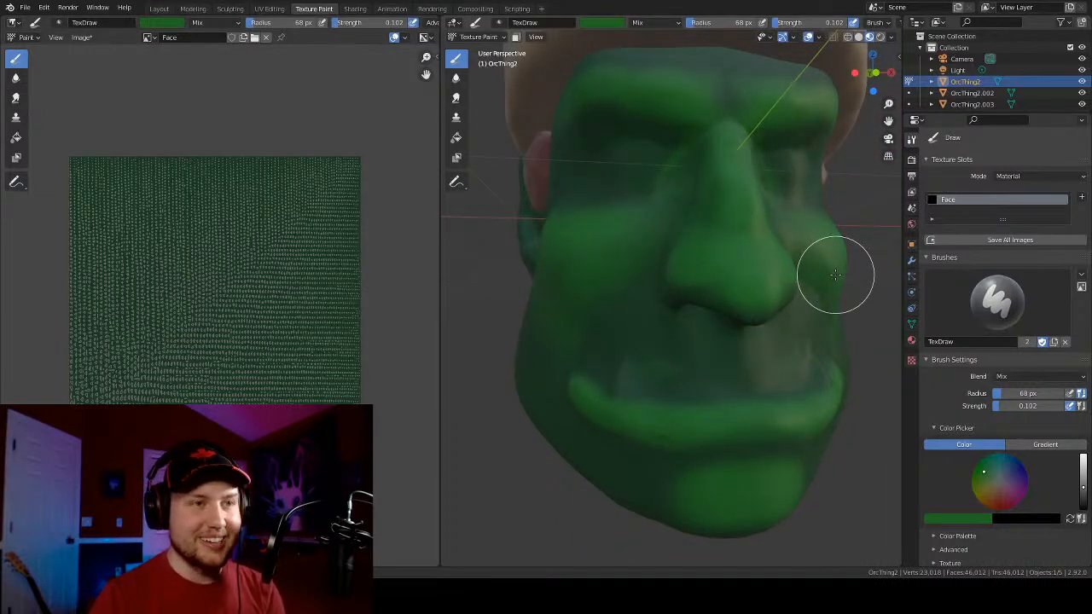
pyautogui.scroll(4, 751, 345)
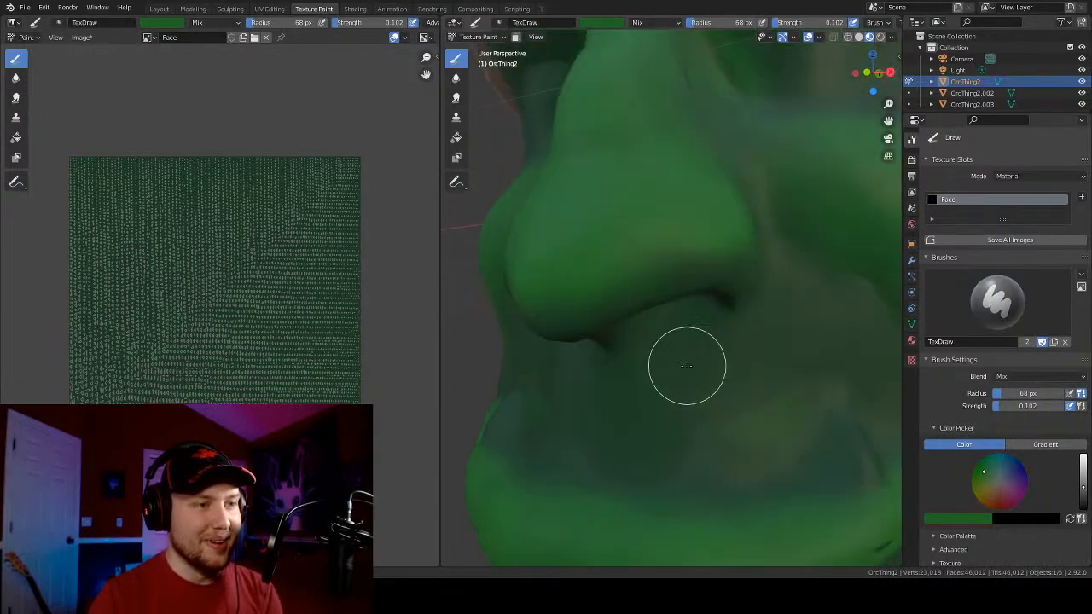
pyautogui.scroll(-9, 640, 358)
pyautogui.moveTo(731, 373)
pyautogui.mouseDown(button='middle')
pyautogui.moveTo(646, 359)
pyautogui.moveTo(722, 365)
pyautogui.mouseUp(button='middle')
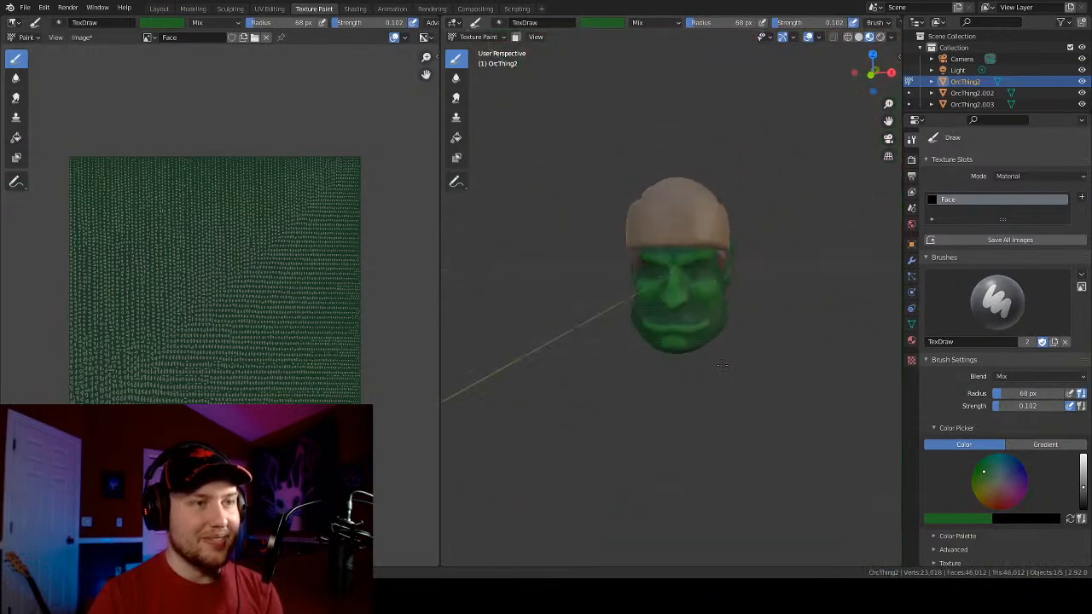
pyautogui.scroll(8, 722, 365)
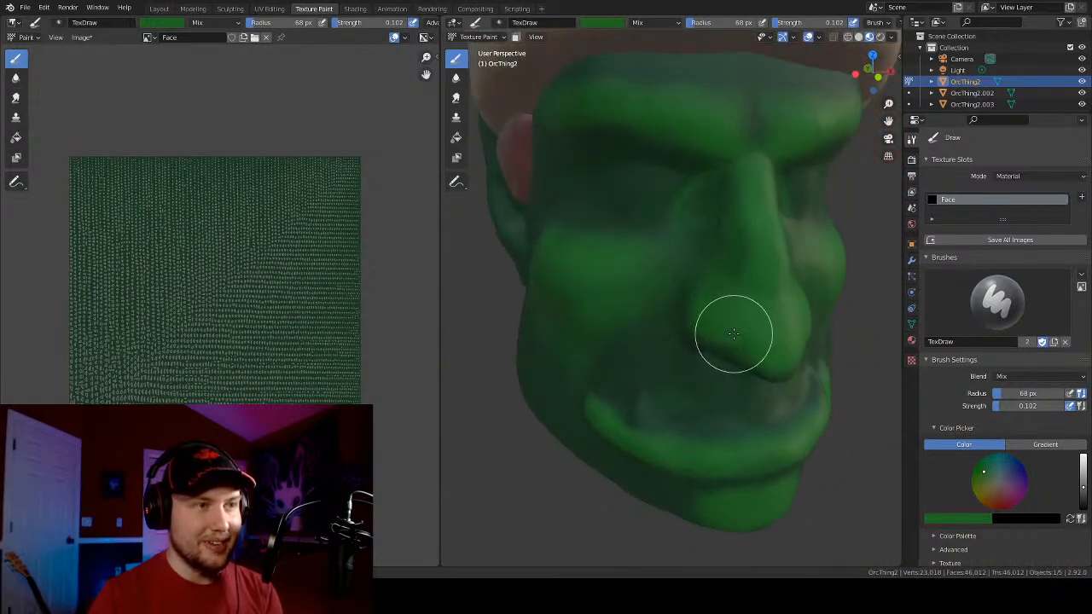
pyautogui.moveTo(733, 333); pyautogui.dragTo(663, 366, button='middle')
pyautogui.scroll(-3, 652, 333)
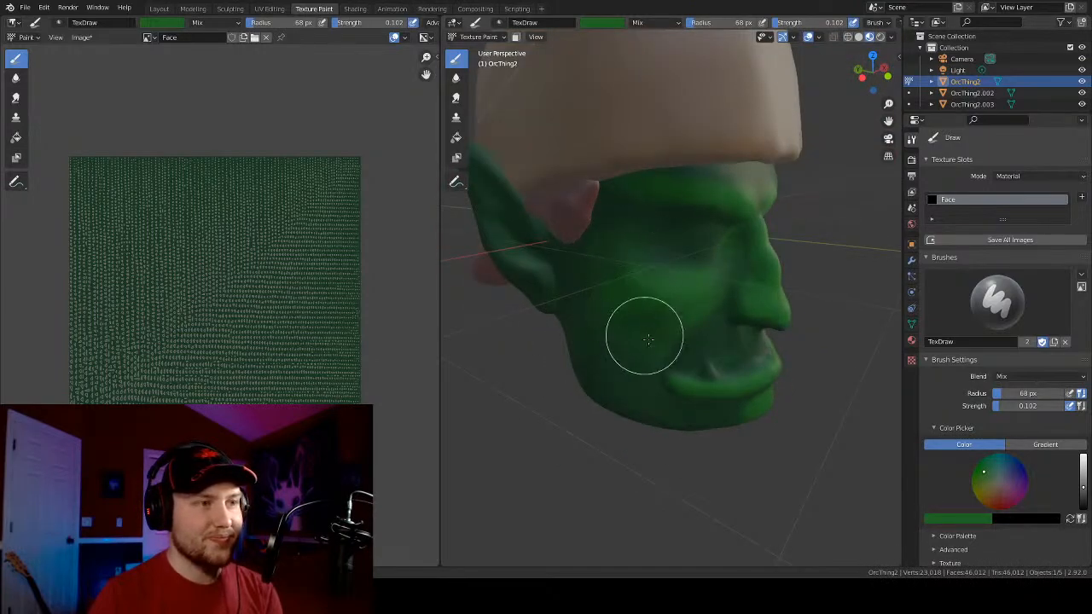
pyautogui.moveTo(610, 255); pyautogui.dragTo(654, 289, button='middle')
pyautogui.scroll(2, 635, 253)
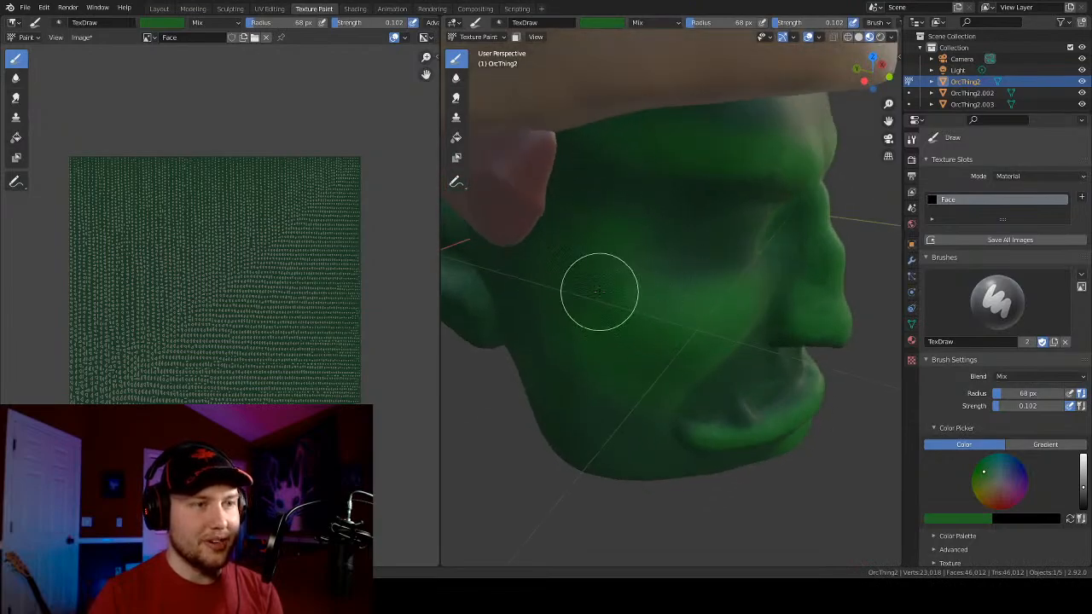
pyautogui.moveTo(719, 305); pyautogui.dragTo(726, 354, button='middle')
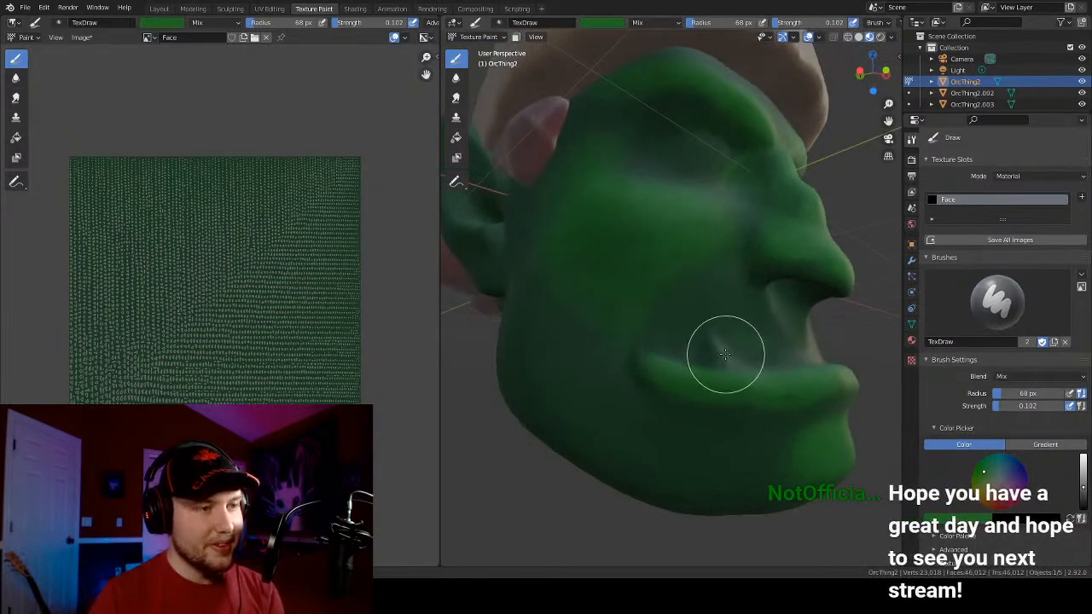
# Enlarge the brush radius to 92 px and softly blend the brighter green along the jaw and chin
pyautogui.moveTo(522, 348); pyautogui.dragTo(625, 369, button='middle')
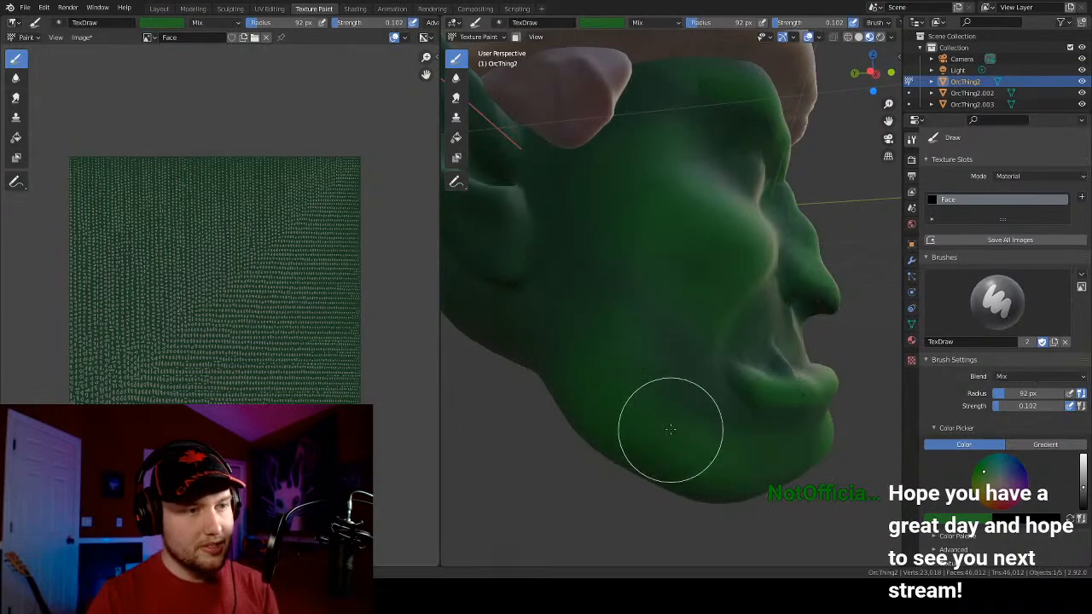
pyautogui.scroll(-4, 633, 417)
pyautogui.moveTo(689, 312); pyautogui.dragTo(680, 333, button='middle')
pyautogui.scroll(4, 680, 333)
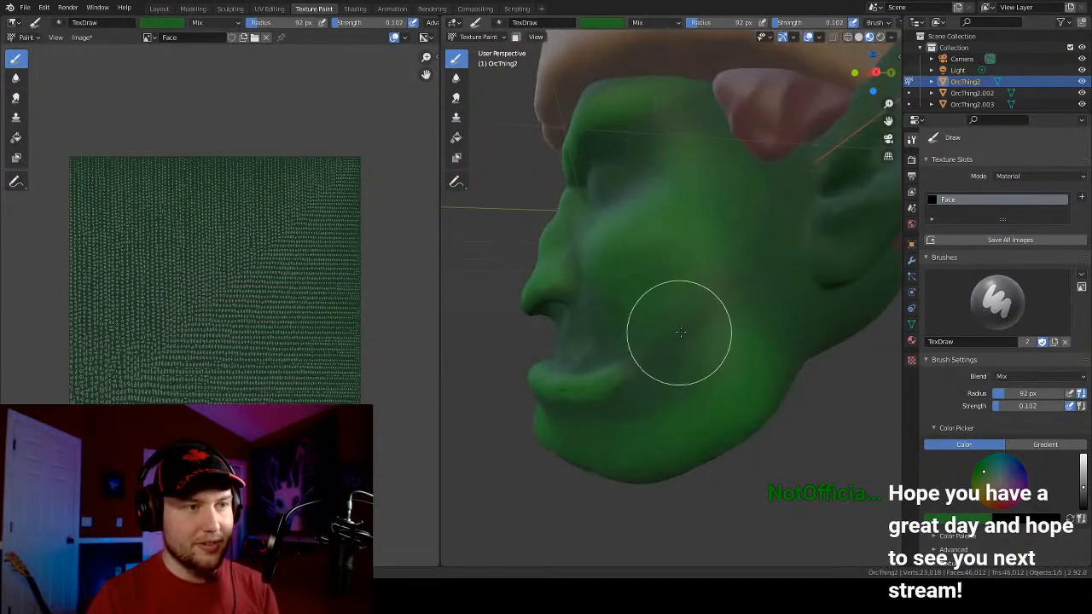
pyautogui.moveTo(613, 424)
pyautogui.mouseDown(button='middle')
pyautogui.moveTo(663, 441)
pyautogui.moveTo(678, 396)
pyautogui.moveTo(725, 342)
pyautogui.mouseUp(button='middle')
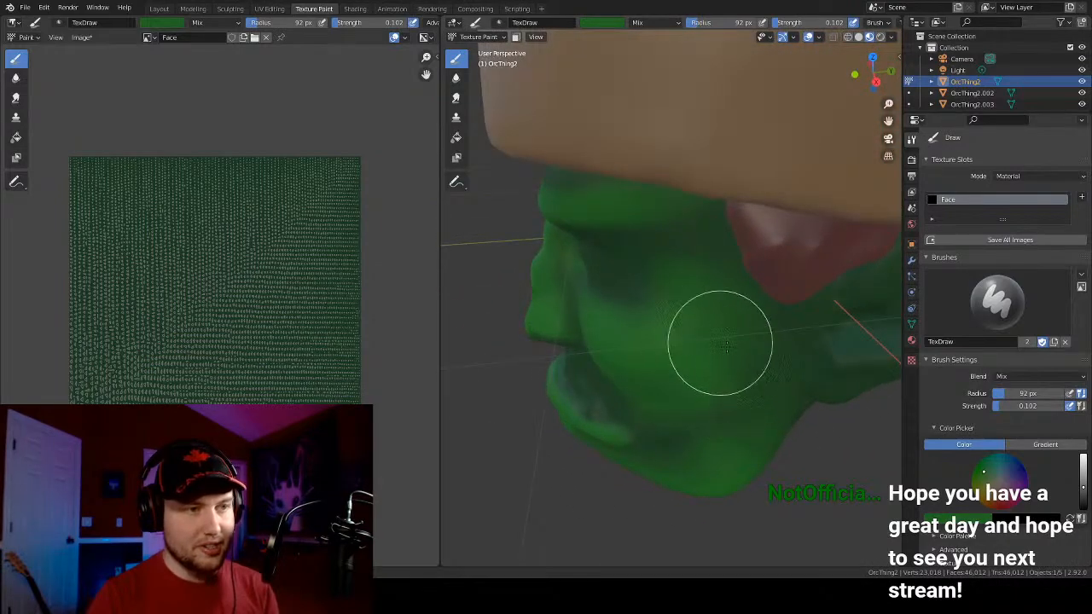
pyautogui.scroll(-4, 694, 314)
pyautogui.moveTo(717, 267)
pyautogui.mouseDown(button='middle')
pyautogui.moveTo(742, 205)
pyautogui.moveTo(832, 198)
pyautogui.moveTo(841, 252)
pyautogui.moveTo(783, 219)
pyautogui.moveTo(749, 216)
pyautogui.moveTo(739, 349)
pyautogui.mouseUp(button='middle')
pyautogui.scroll(6, 749, 217)
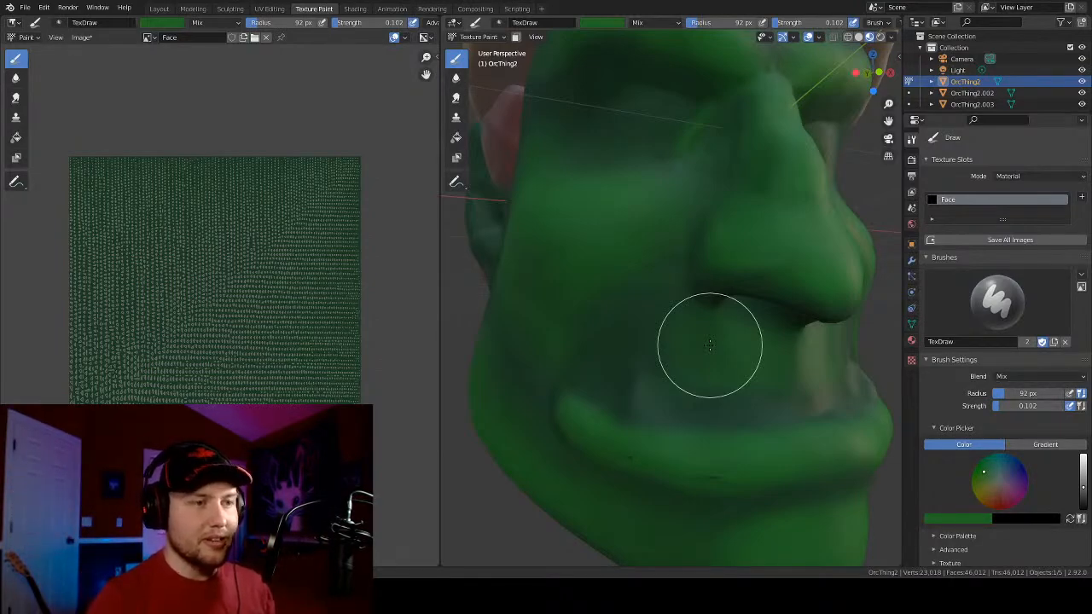
# Change the brush color to a light, muted yellow with a hue of about 0.14
pyautogui.moveTo(586, 324); pyautogui.dragTo(675, 346, button='middle')
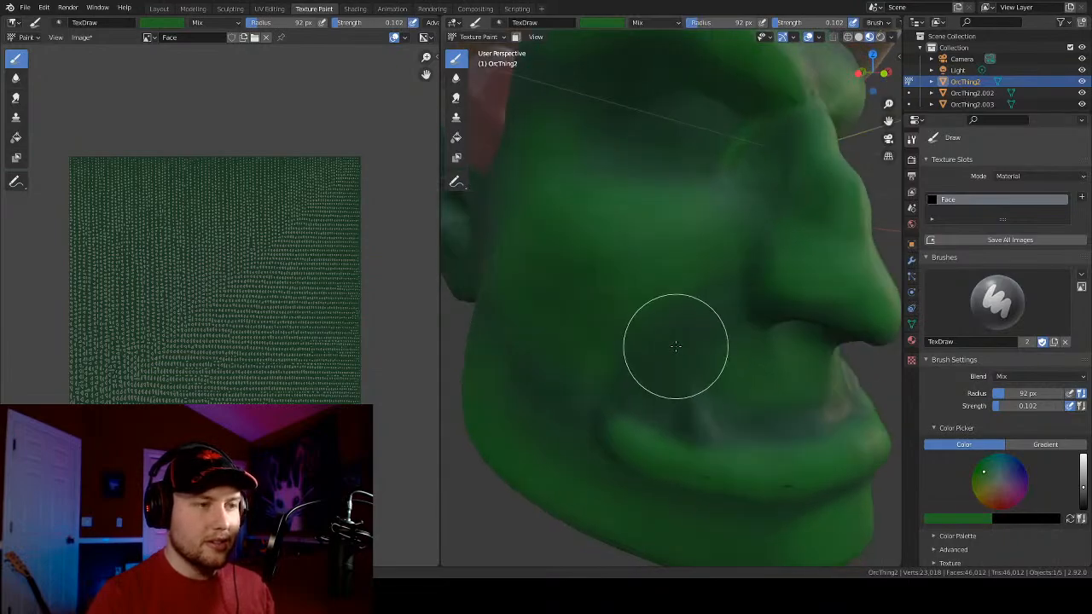
pyautogui.scroll(3, 674, 348)
pyautogui.scroll(-4, 748, 361)
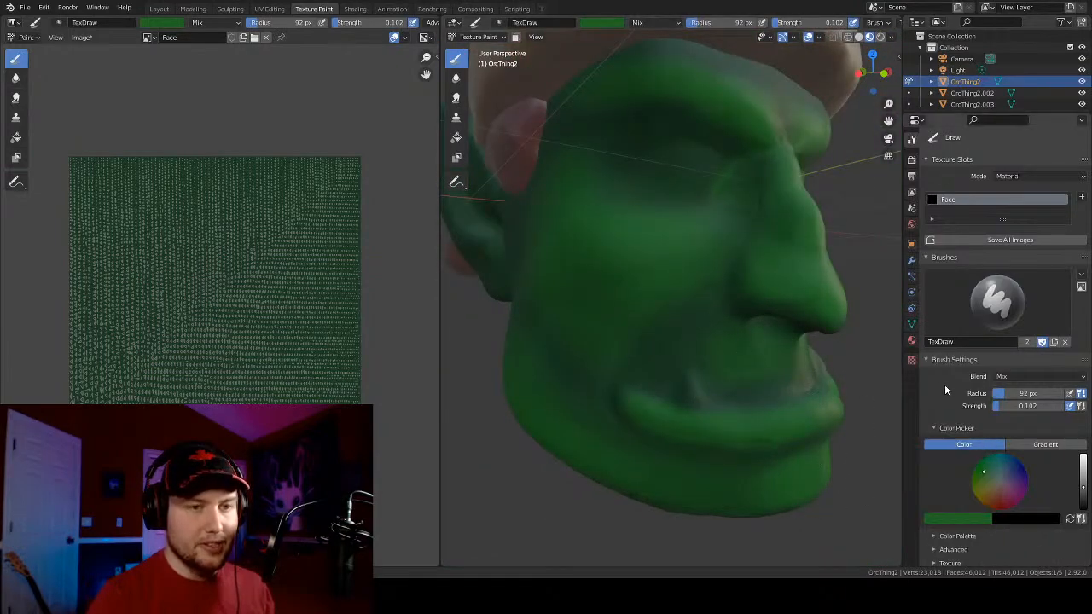
pyautogui.click(965, 518)
pyautogui.moveTo(926, 445); pyautogui.dragTo(894, 428)
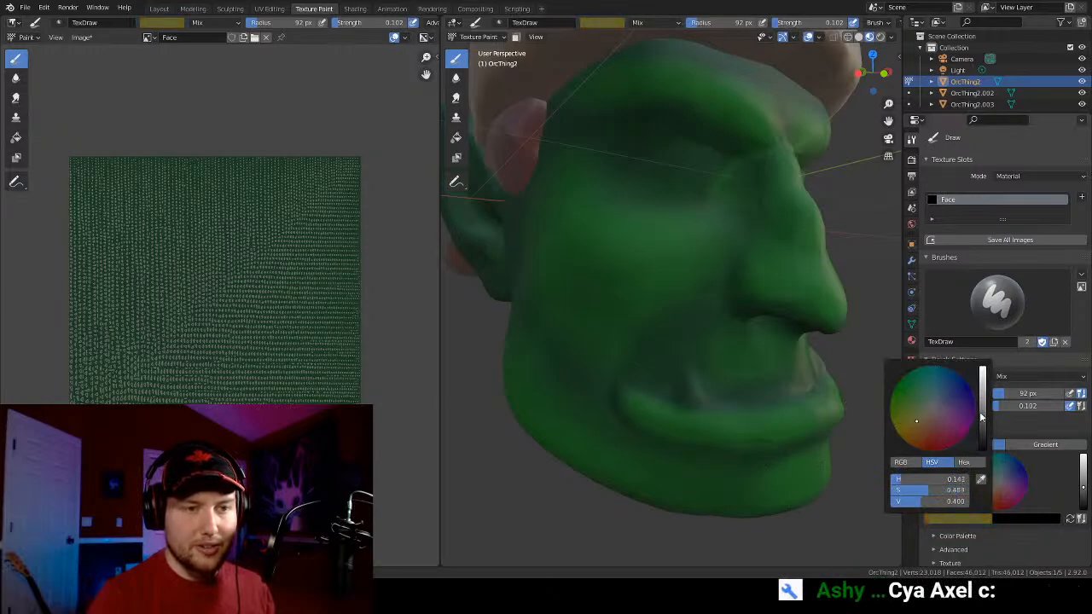
pyautogui.moveTo(981, 416); pyautogui.dragTo(982, 390)
# Reduce the brush radius to 58 px and paint the tusk above the lower lip pale yellow
pyautogui.scroll(5, 751, 439)
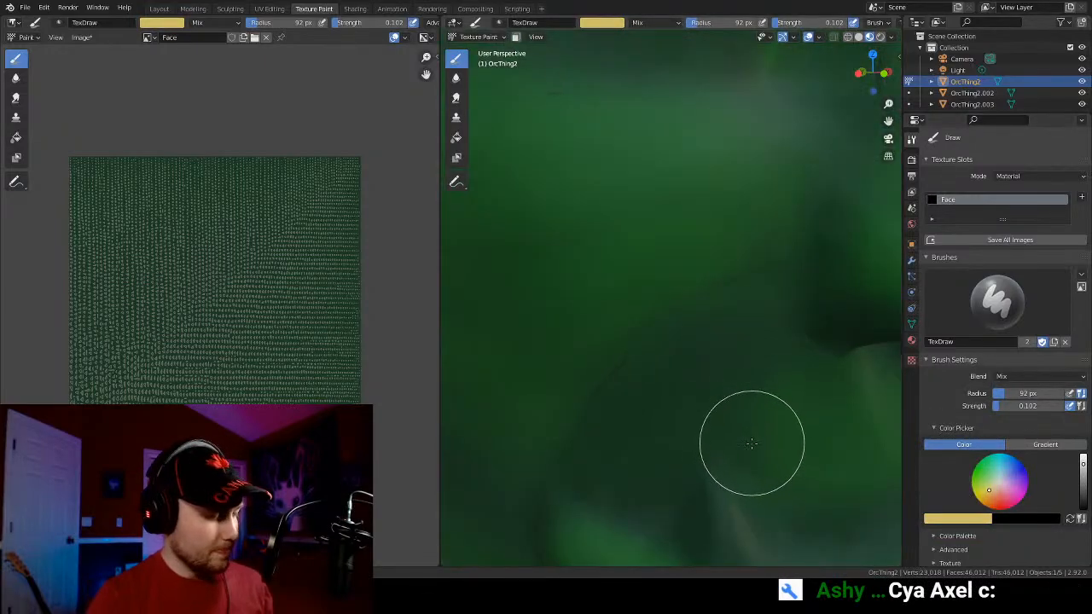
pyautogui.keyDown('shift'); pyautogui.moveTo(751, 443); pyautogui.dragTo(745, 326, button='middle'); pyautogui.keyUp('shift')
pyautogui.scroll(2, 745, 327)
pyautogui.press('[')
pyautogui.press('[')
pyautogui.press('[')
pyautogui.press('[')
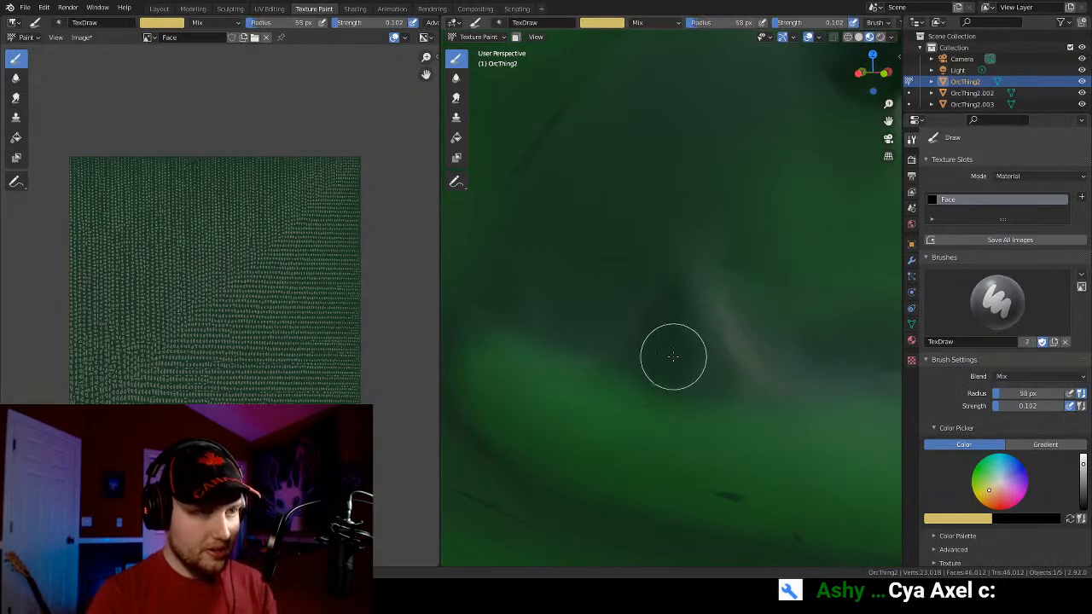
pyautogui.moveTo(673, 356)
pyautogui.mouseDown()
pyautogui.moveTo(726, 376)
pyautogui.moveTo(678, 316)
pyautogui.moveTo(680, 334)
pyautogui.moveTo(702, 259)
pyautogui.moveTo(725, 364)
pyautogui.moveTo(692, 344)
pyautogui.moveTo(705, 369)
pyautogui.mouseUp()
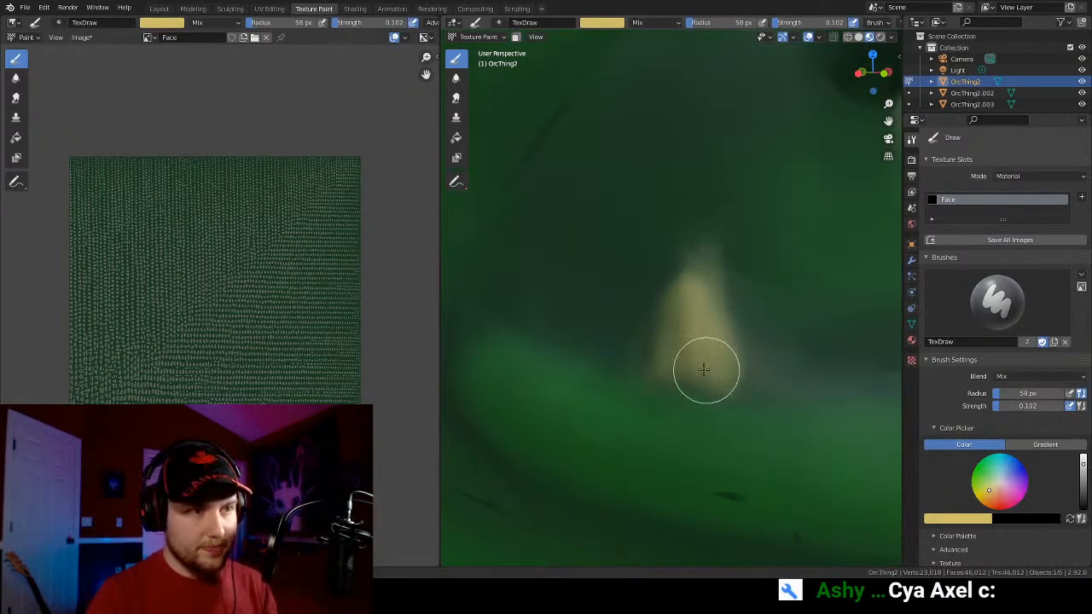
pyautogui.scroll(-5, 690, 324)
pyautogui.moveTo(690, 324); pyautogui.dragTo(520, 341, button='middle')
pyautogui.scroll(-4, 689, 344)
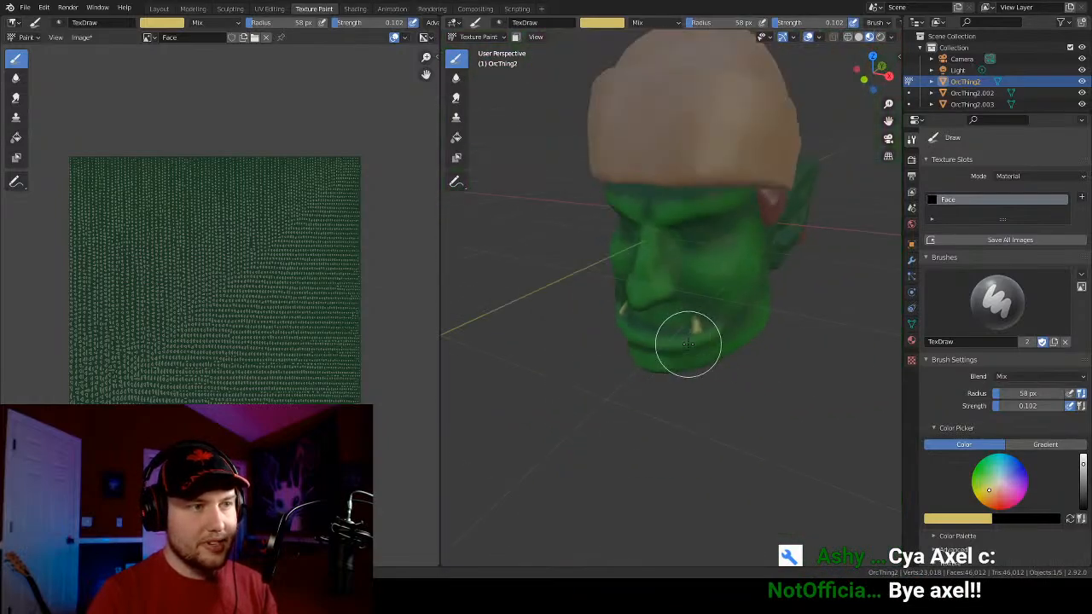
pyautogui.moveTo(689, 343); pyautogui.dragTo(692, 335, button='middle')
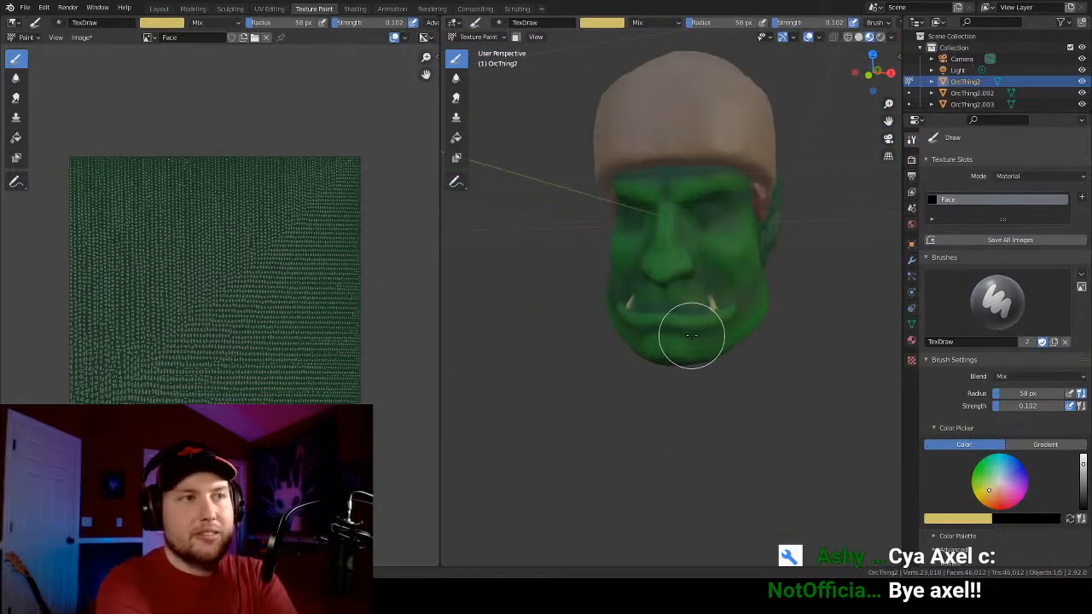